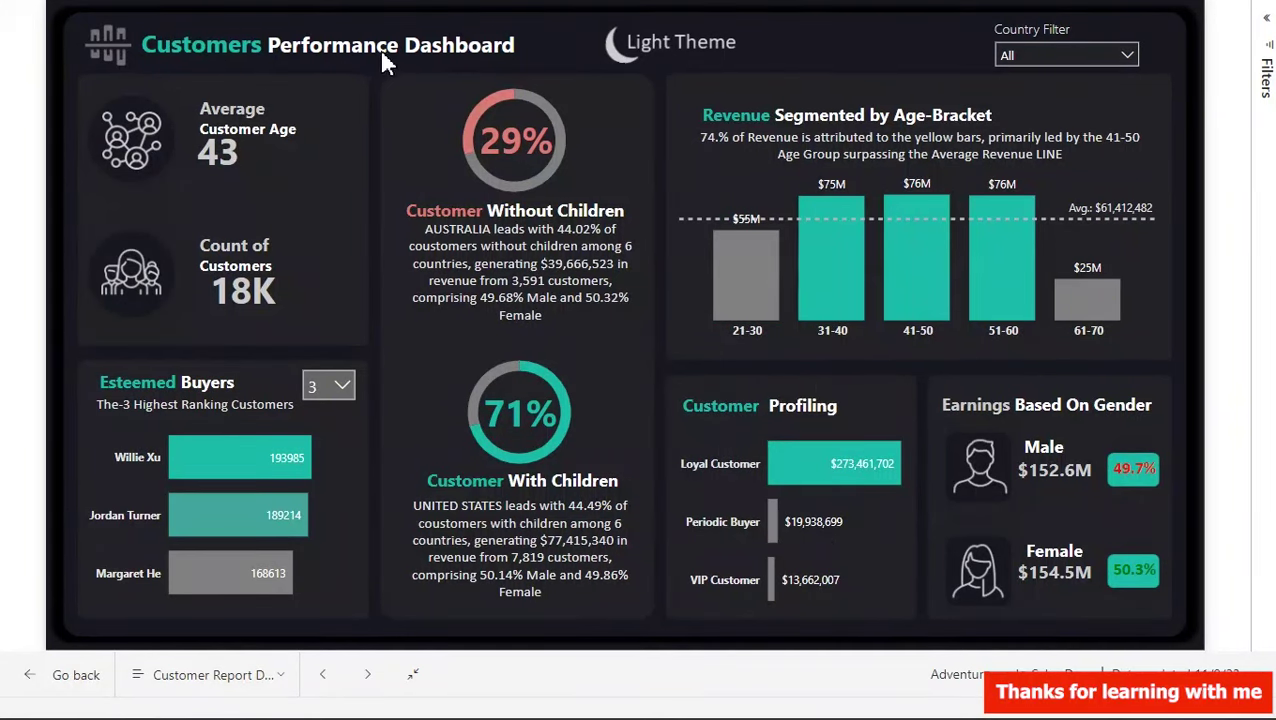
- Review the slides with the customer report requirements and the light and dark dashboard layouts, and compare both dashboard themes
left_click(640, 68)
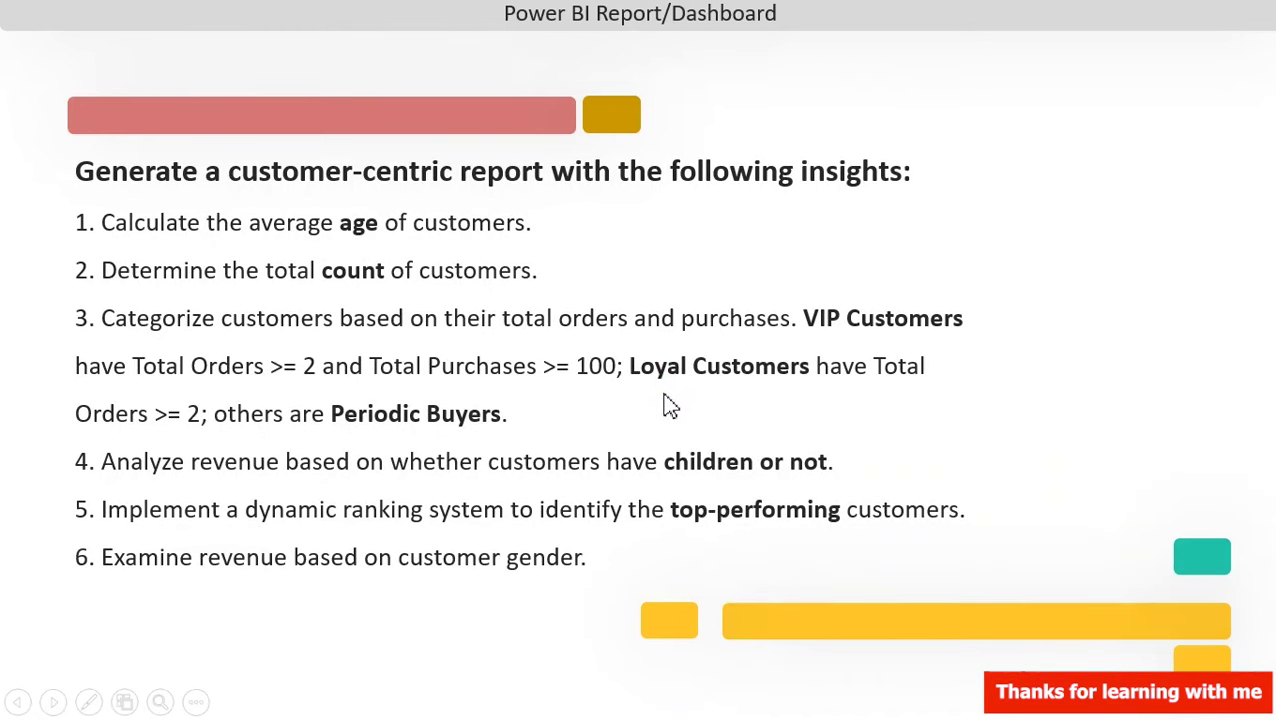
left_click(664, 396)
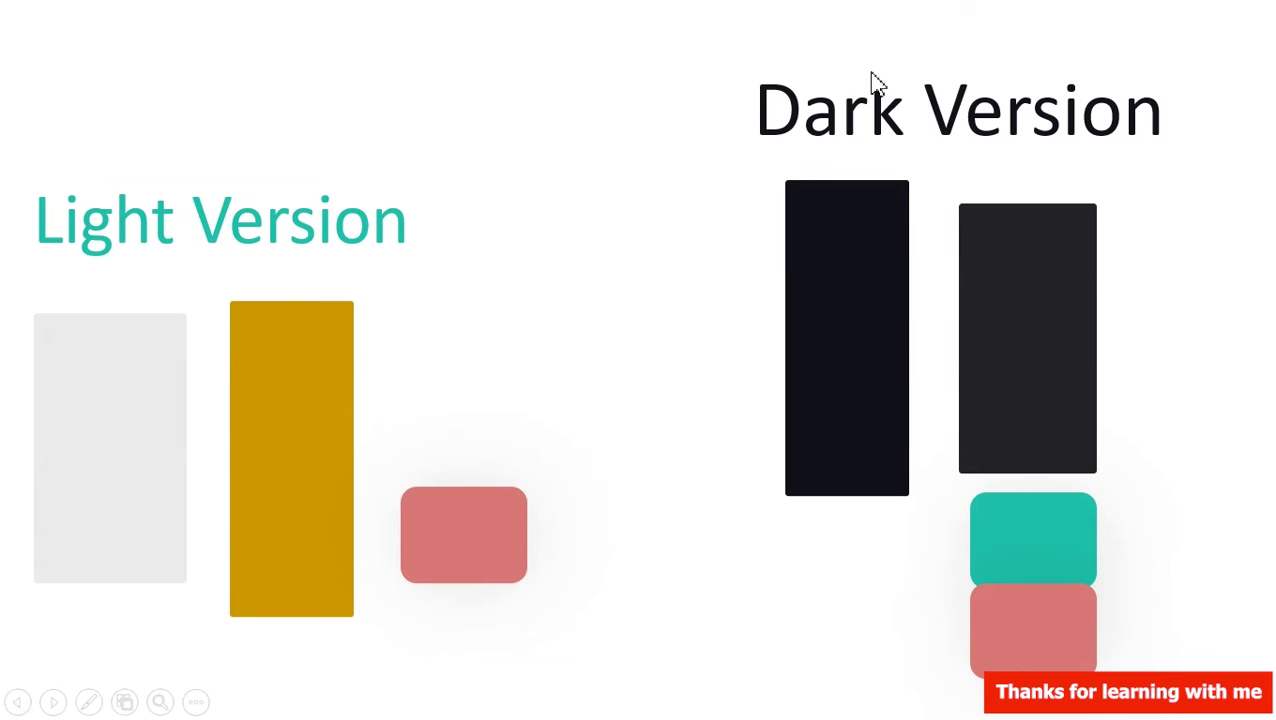
left_click(683, 346)
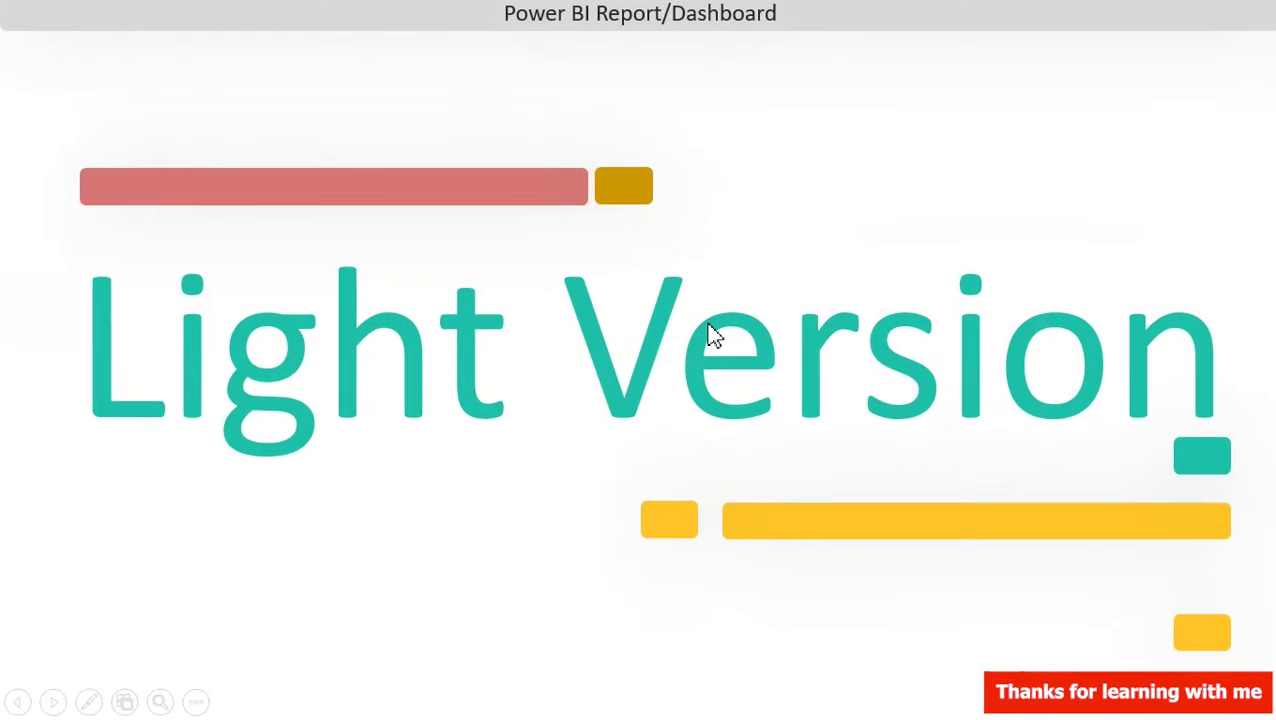
left_click(705, 334)
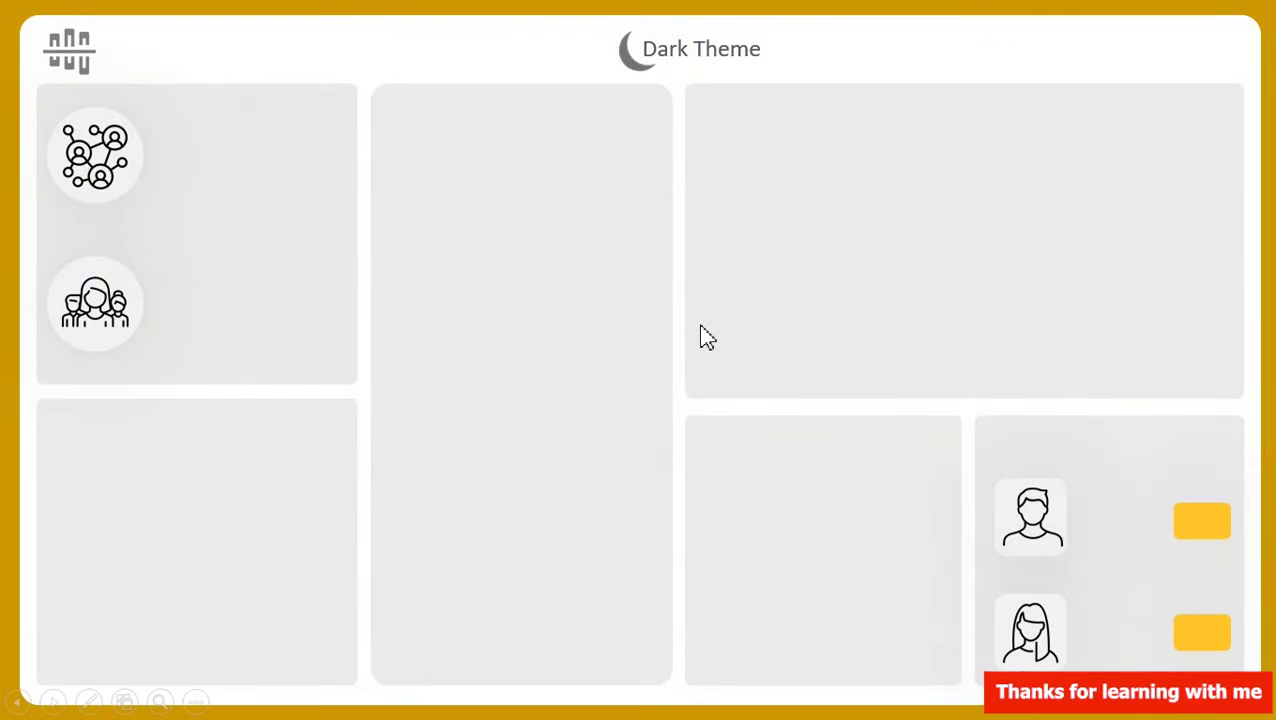
left_click(705, 334)
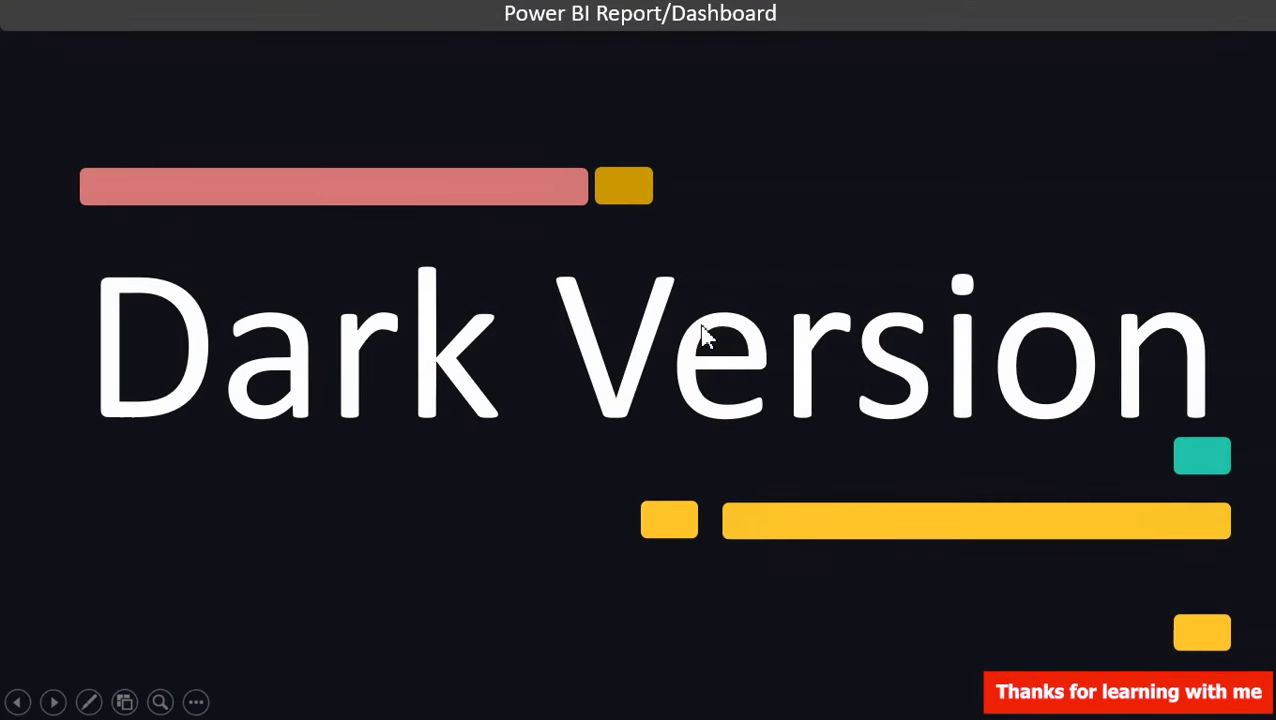
left_click(705, 334)
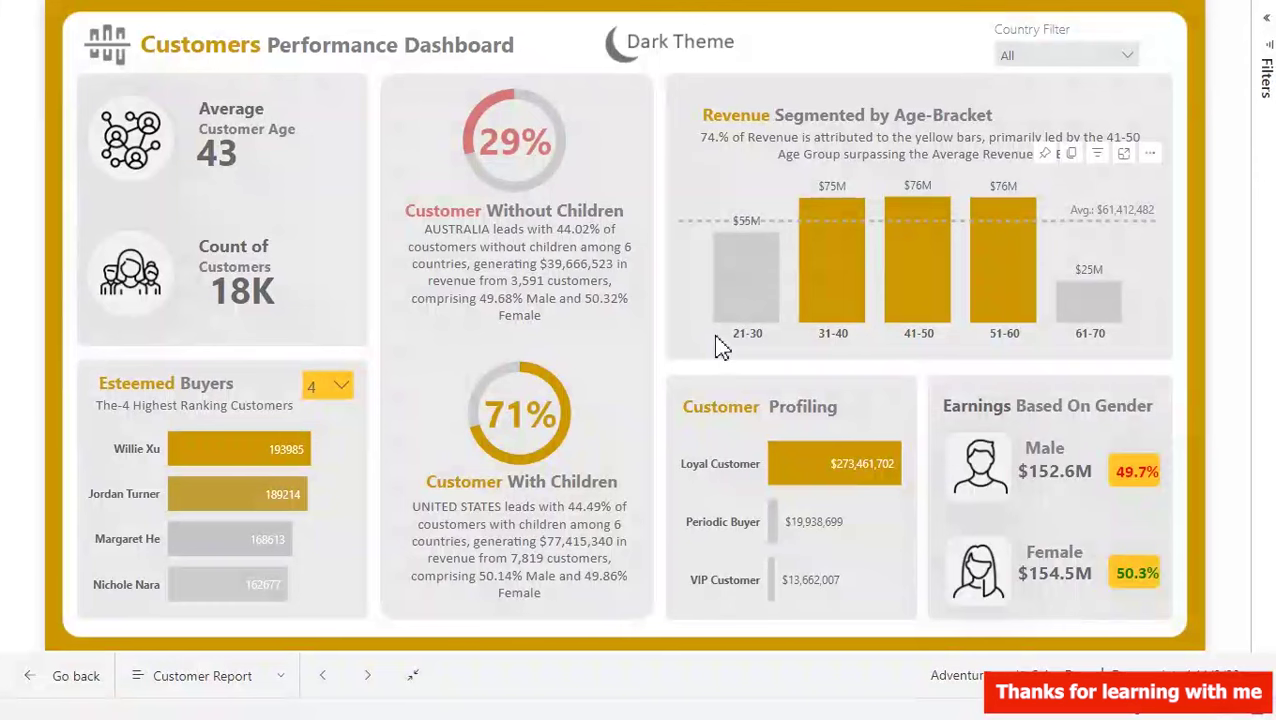
left_click(686, 42)
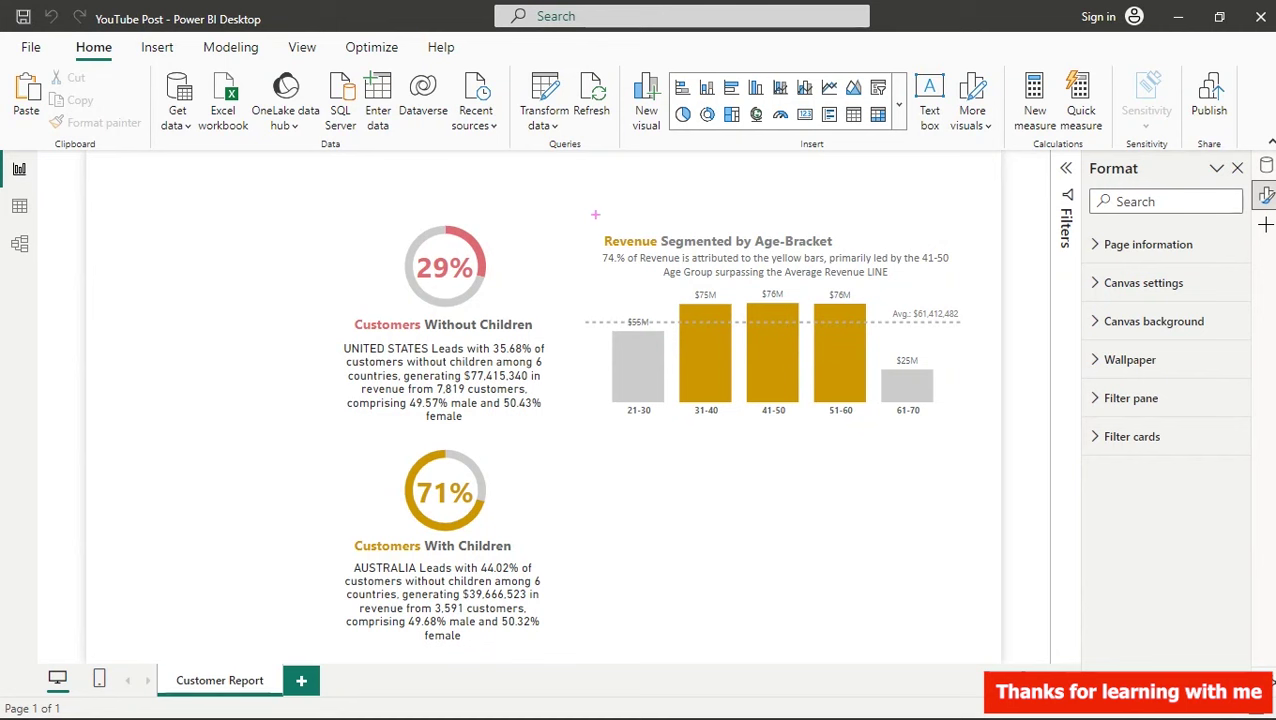
left_click(578, 208)
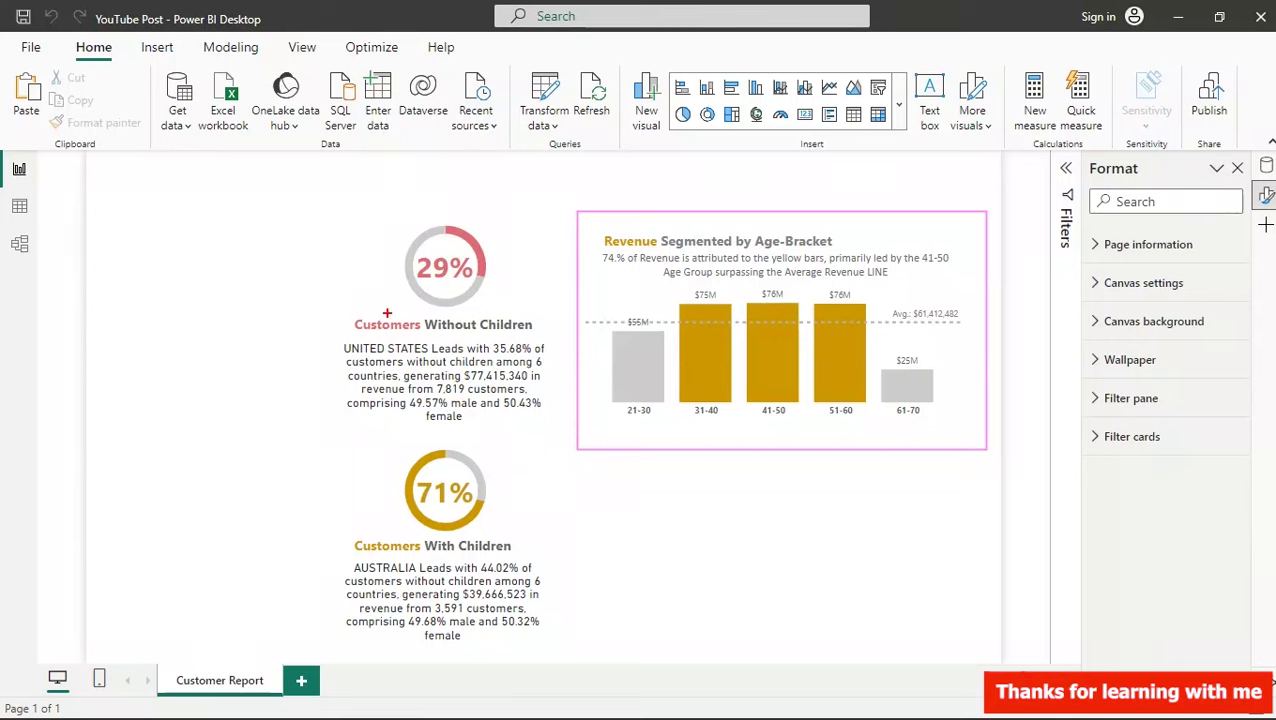
mouse_move(323, 196)
left_mouse_down()
mouse_move(570, 450)
mouse_move(550, 645)
left_mouse_up()
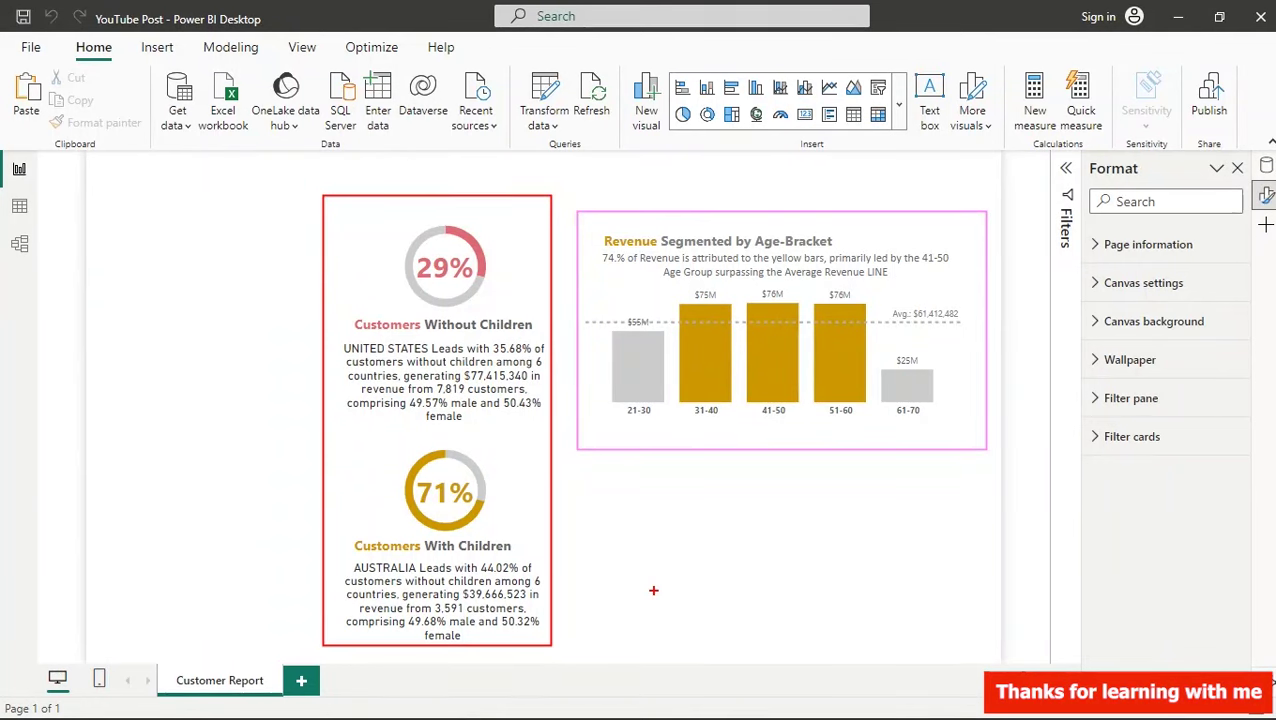
left_click(653, 590)
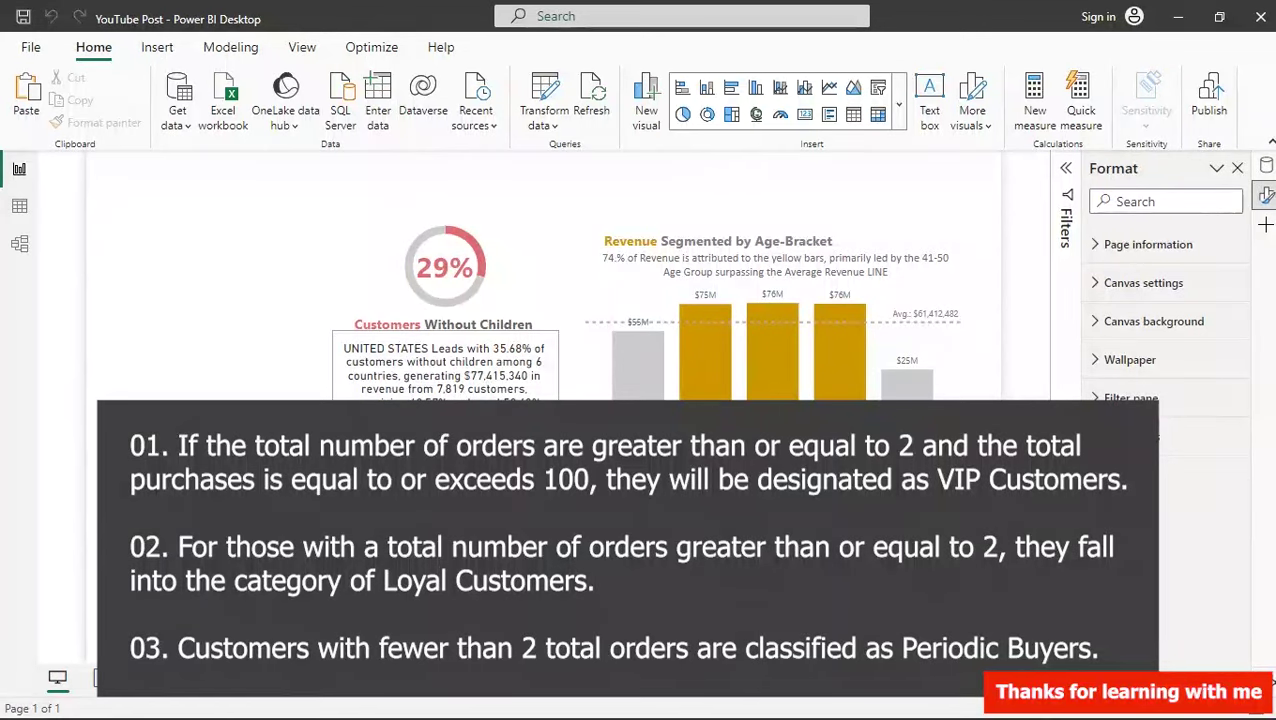
- Open the data tables and examine the OrderQuantity column of FactTable
left_click(19, 212)
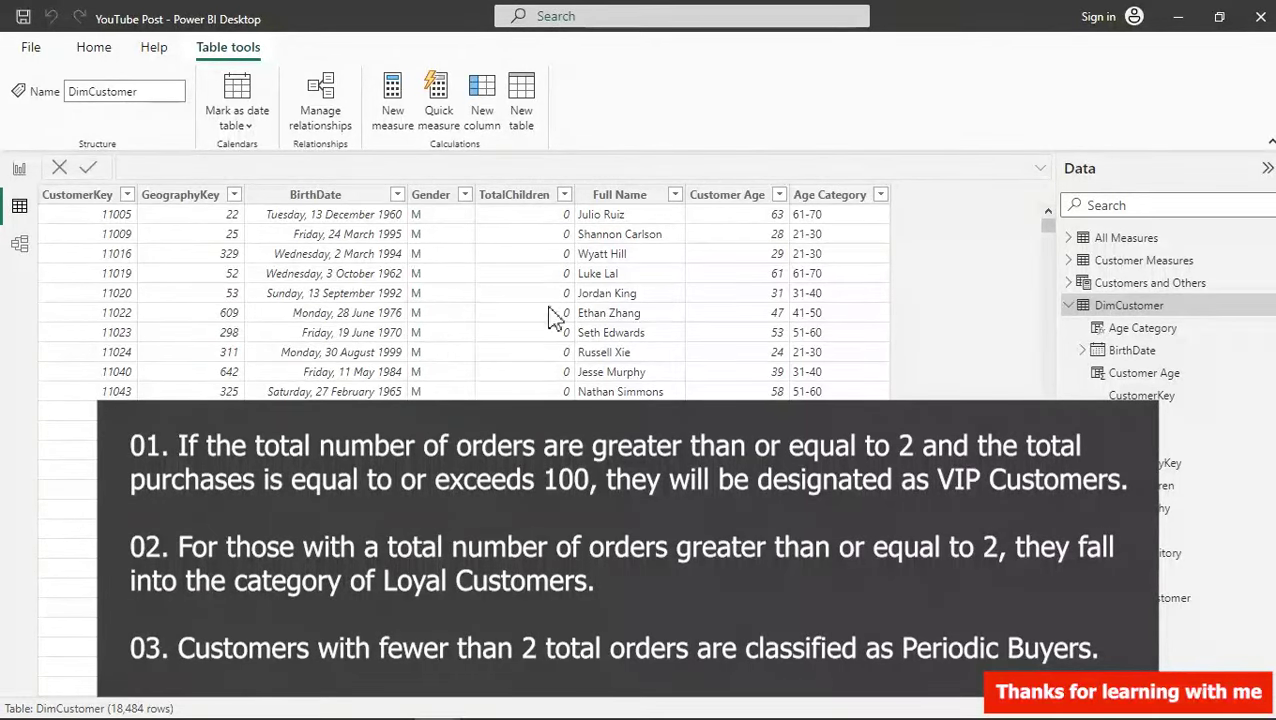
left_click(1066, 308)
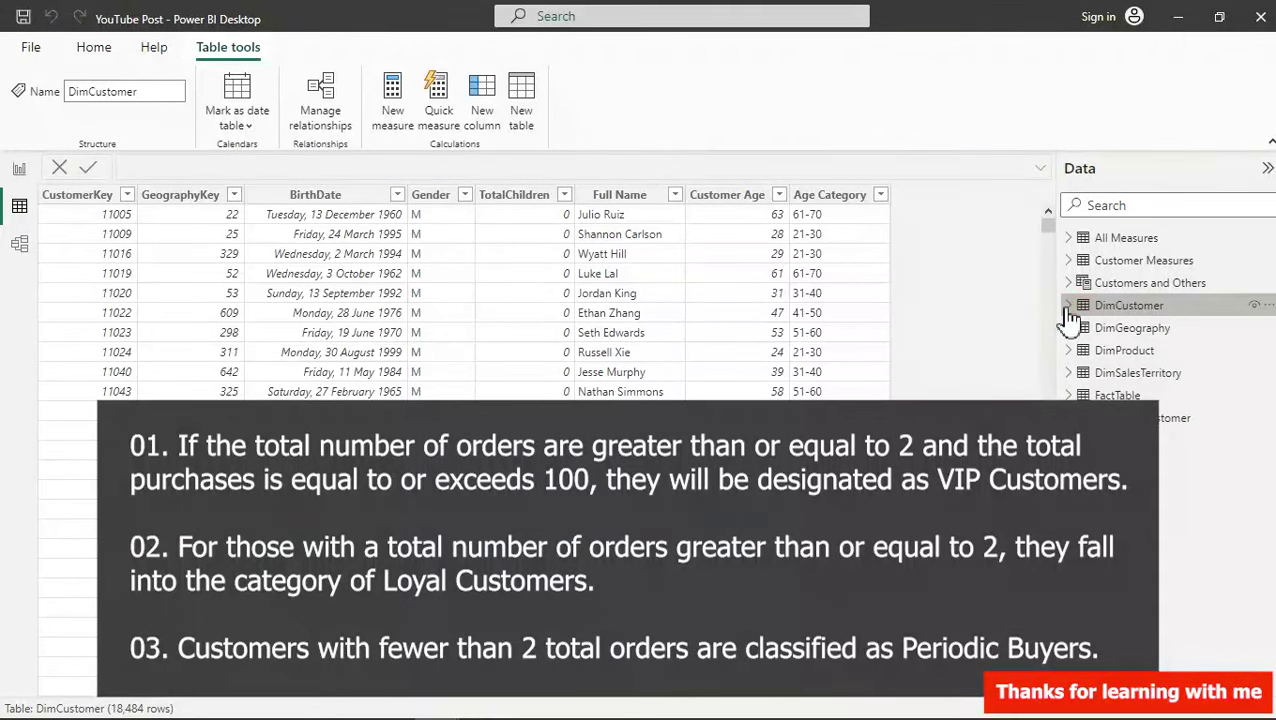
left_click(1068, 395)
left_click(1180, 440)
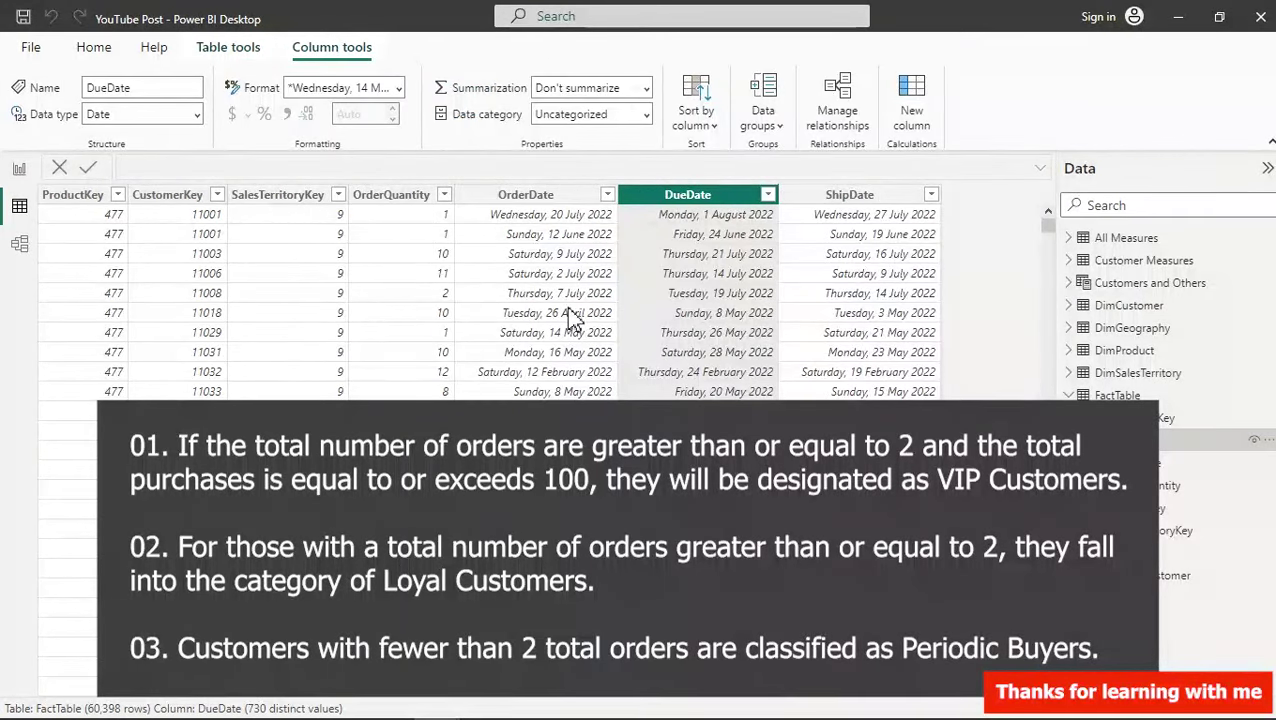
left_click(378, 204)
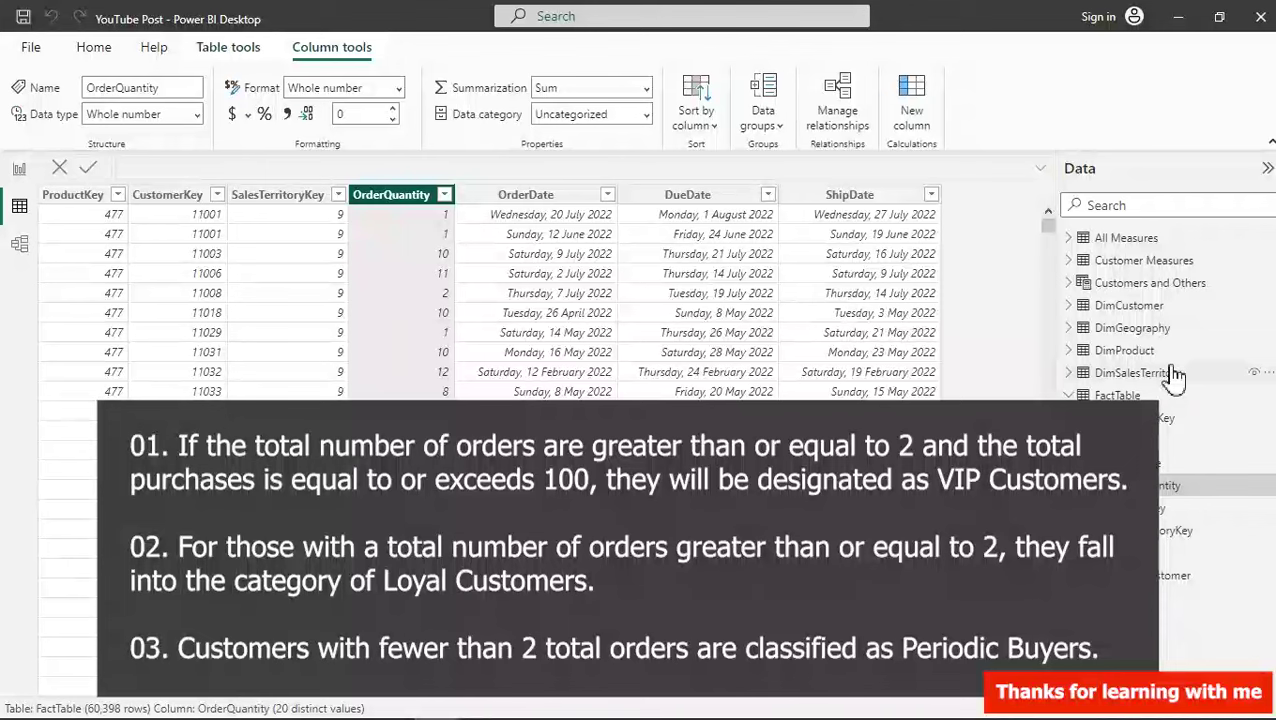
- Add a calculated column to the DimCustomer table and name it Customer Type in an expanded formula editor
left_click(1145, 310)
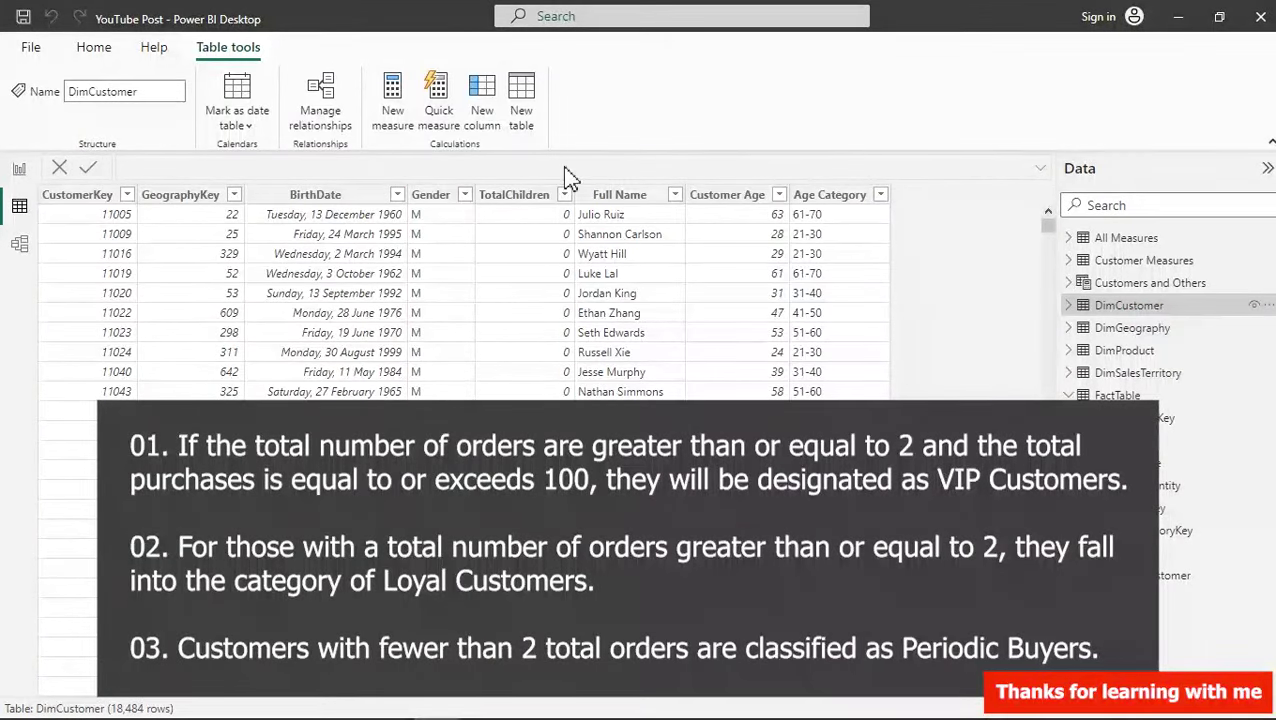
left_click(484, 95)
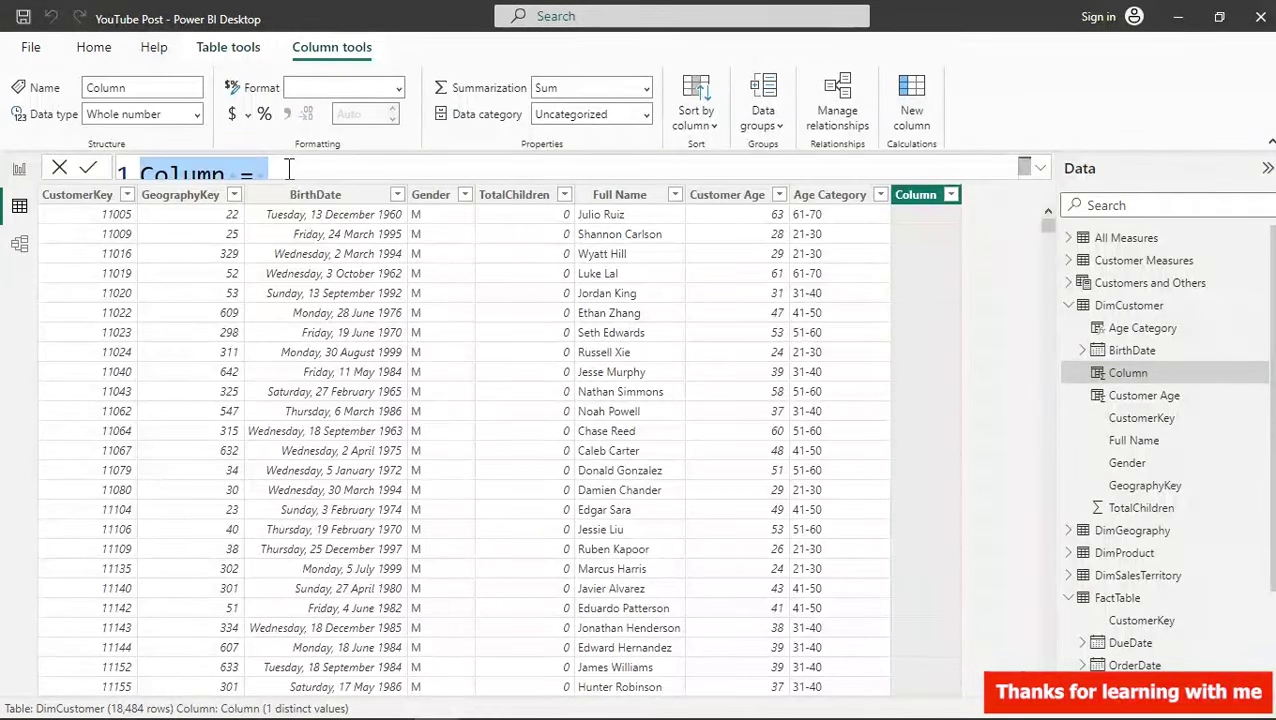
left_click(1041, 170)
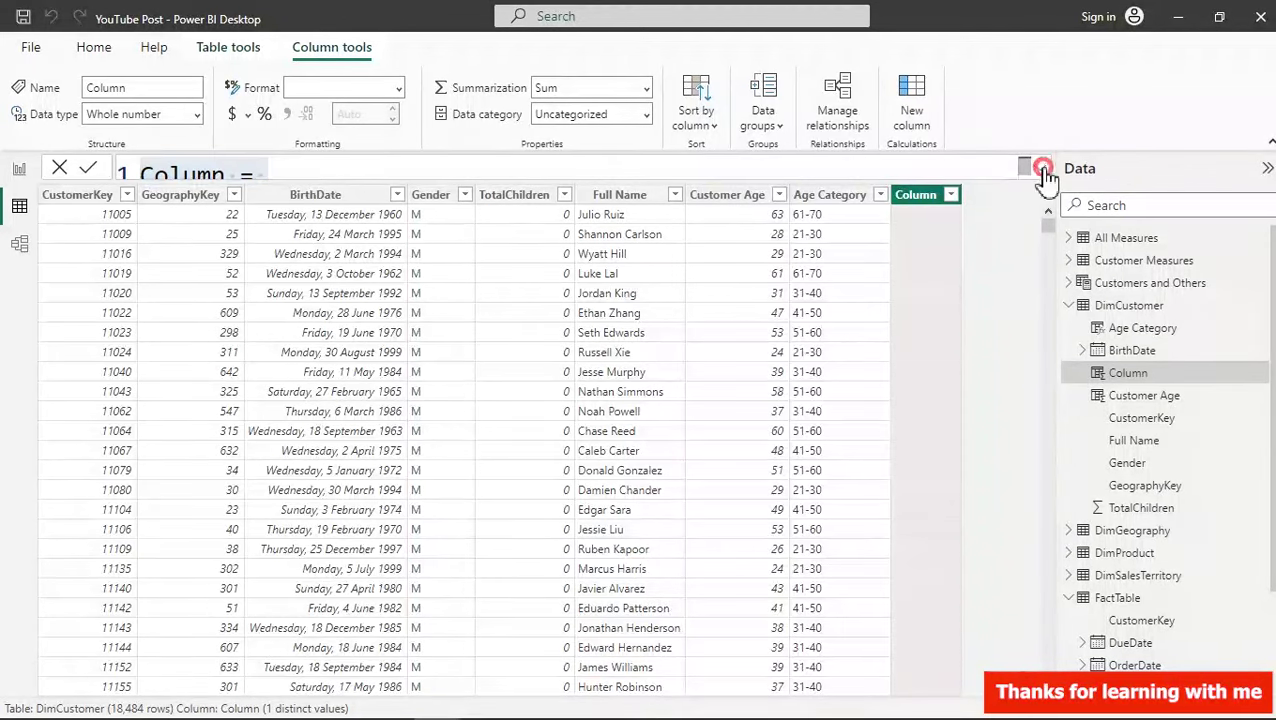
left_click(1042, 172)
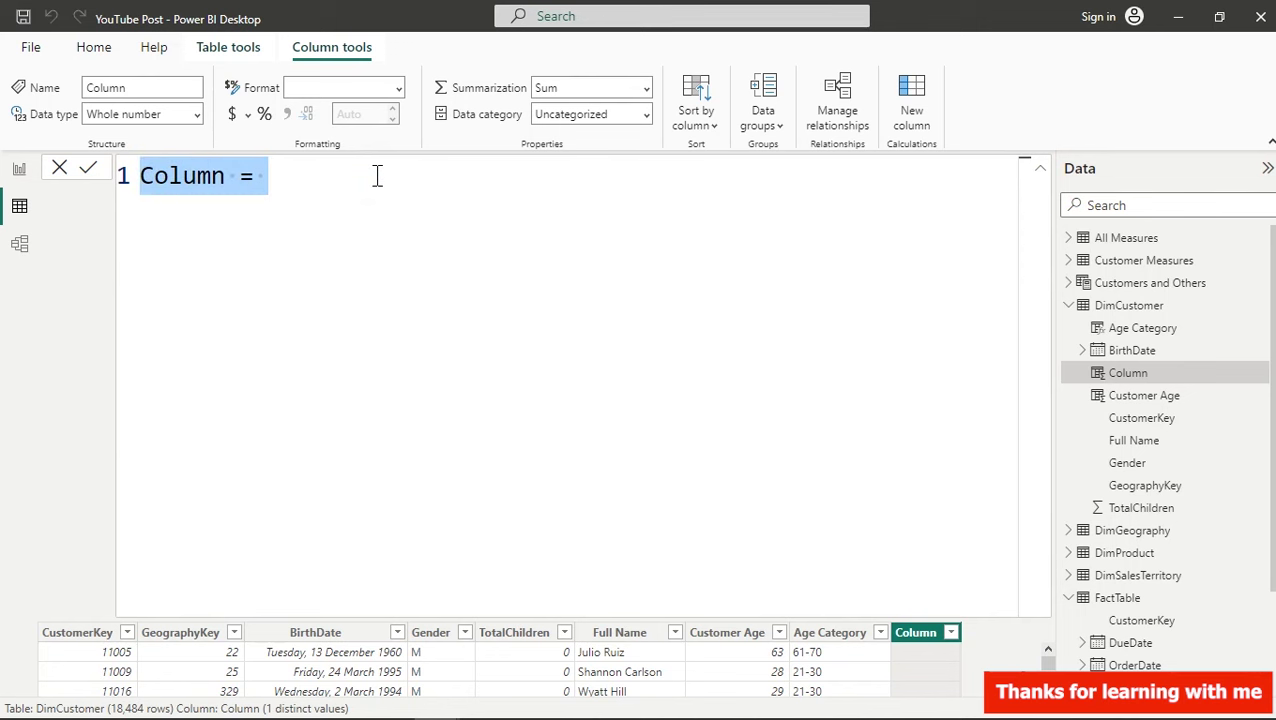
type("Custoe")
key("BackSpace")
type("mer Type ")
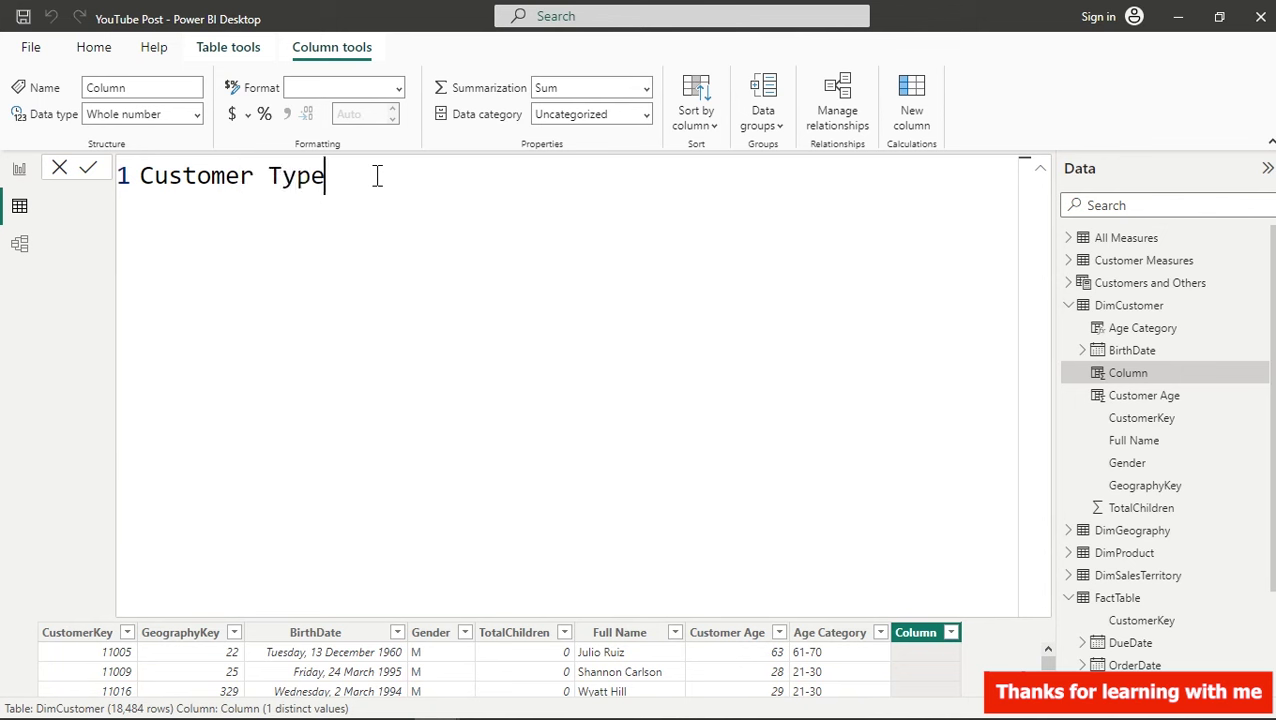
type("=")
- Define the variable _TotalOrders in the Customer Type formula as COUNTROWS(FactTable)
key("shift+Return")
type("VAR")
key("BackSpace")
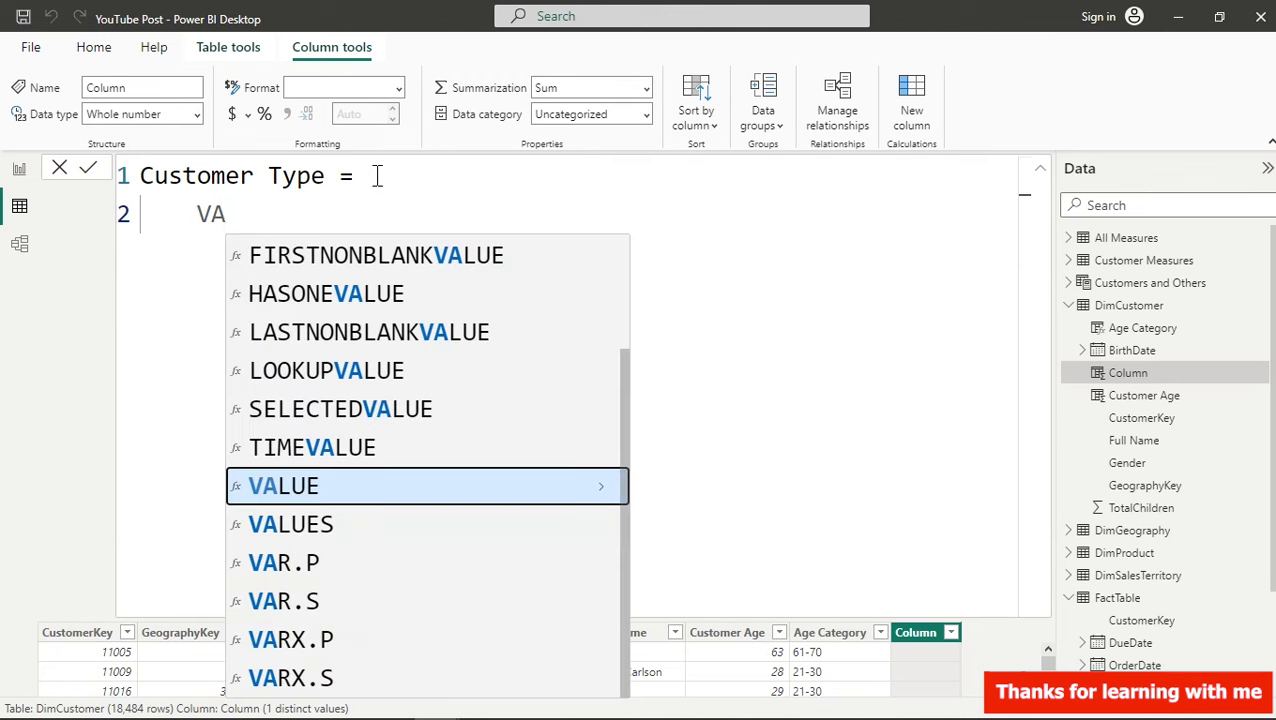
type("R _")
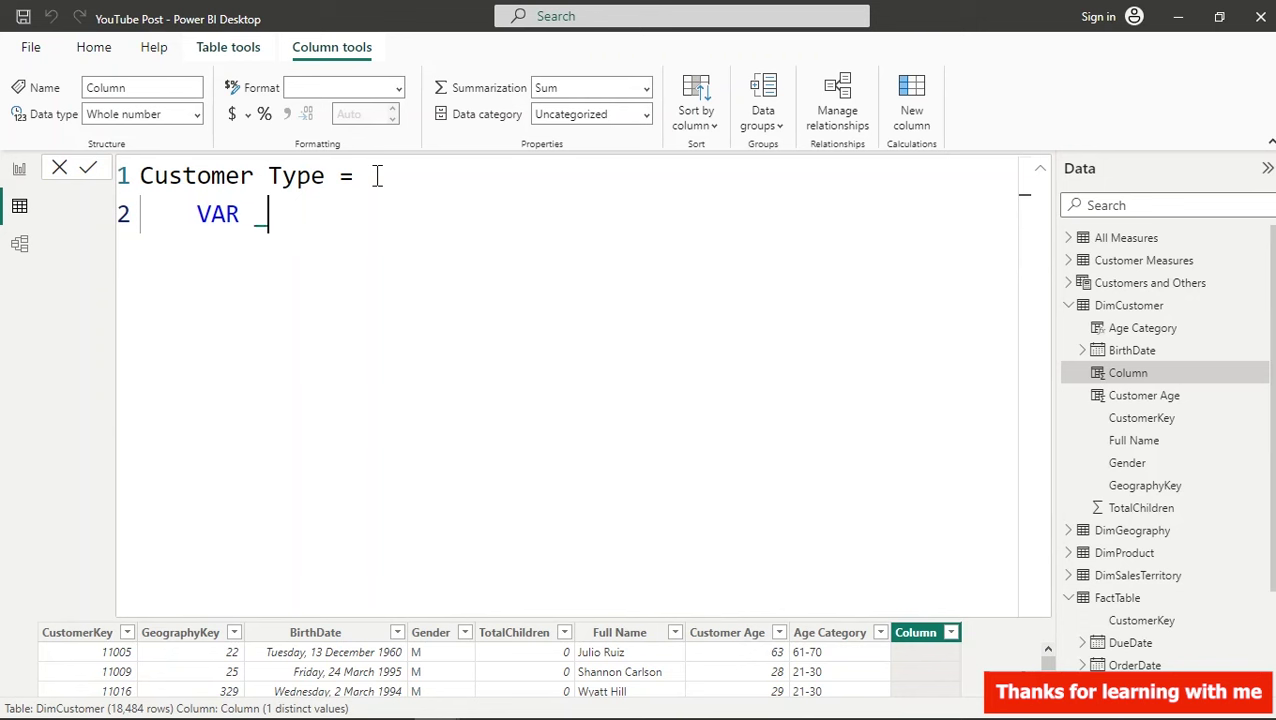
type("TotalOrder")
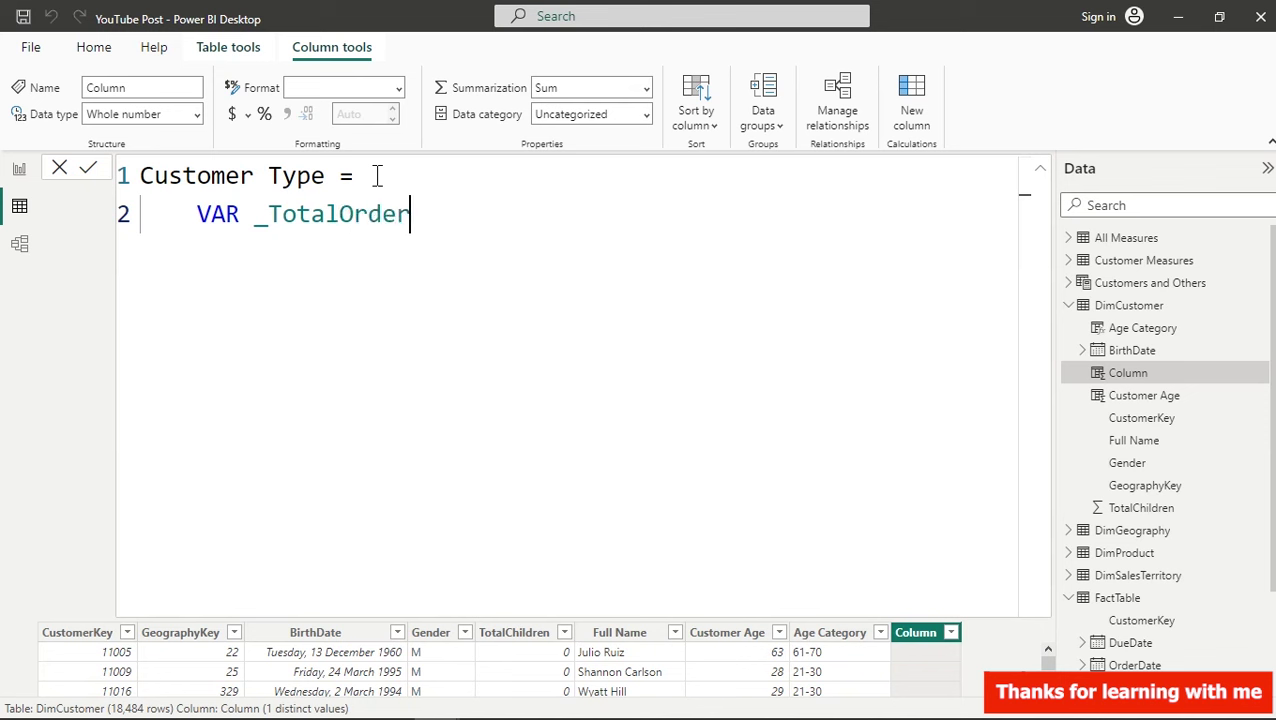
type("s =")
type("countr")
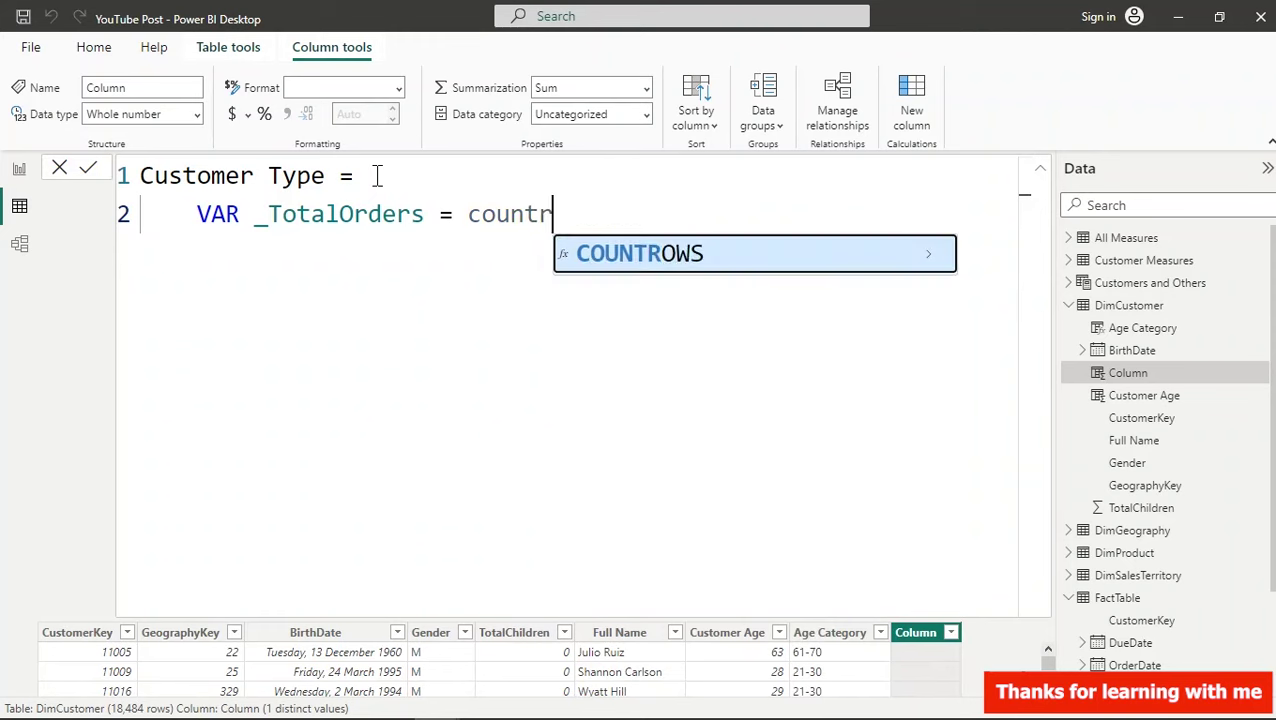
key("Tab")
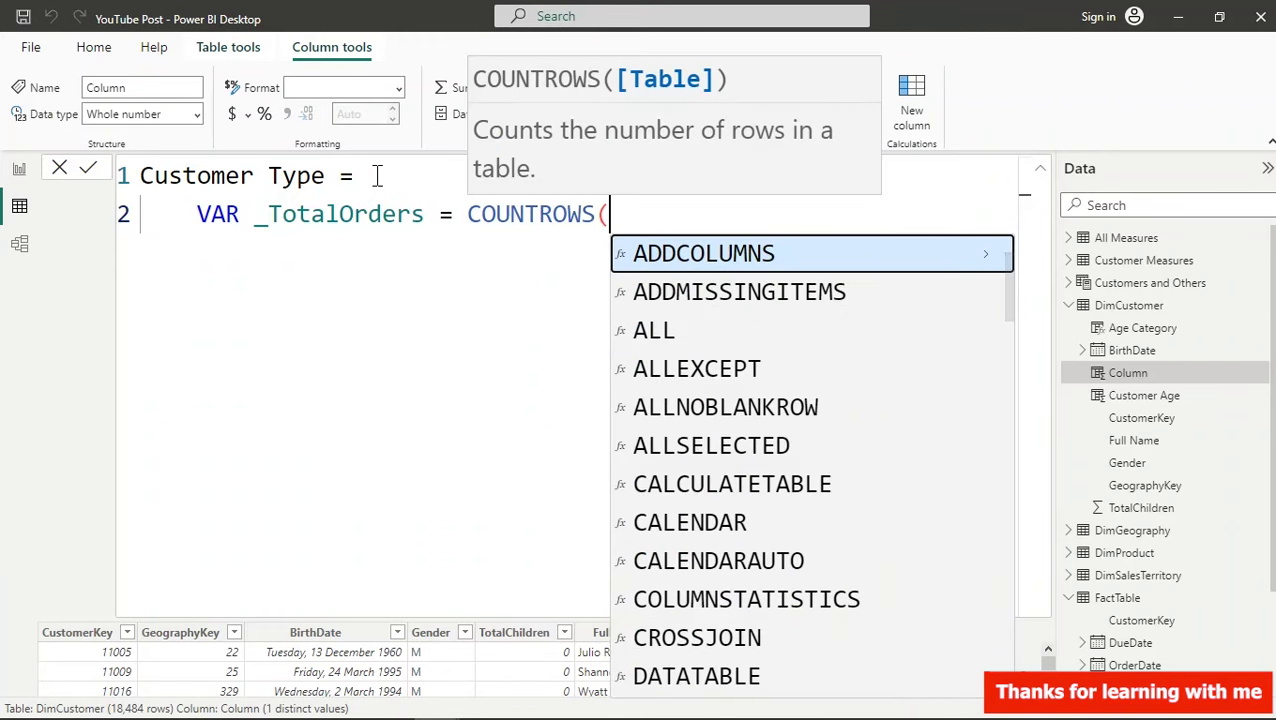
type("fa")
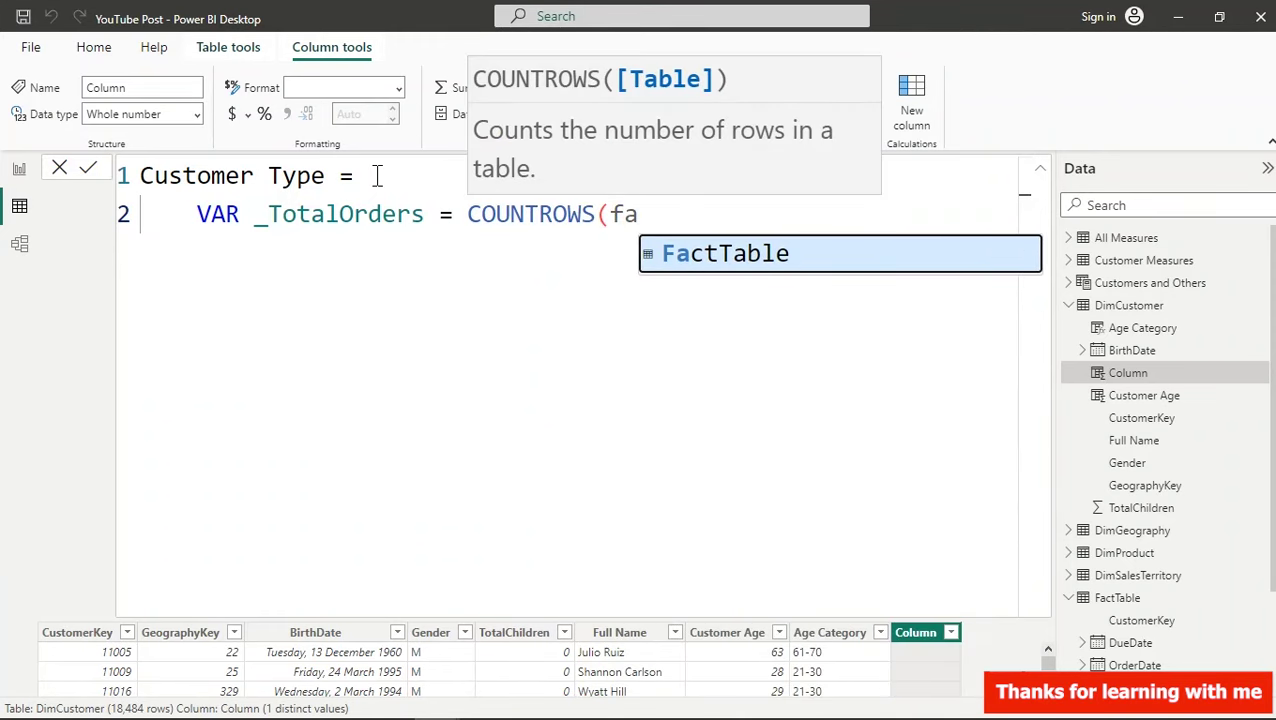
key("Tab")
type(")")
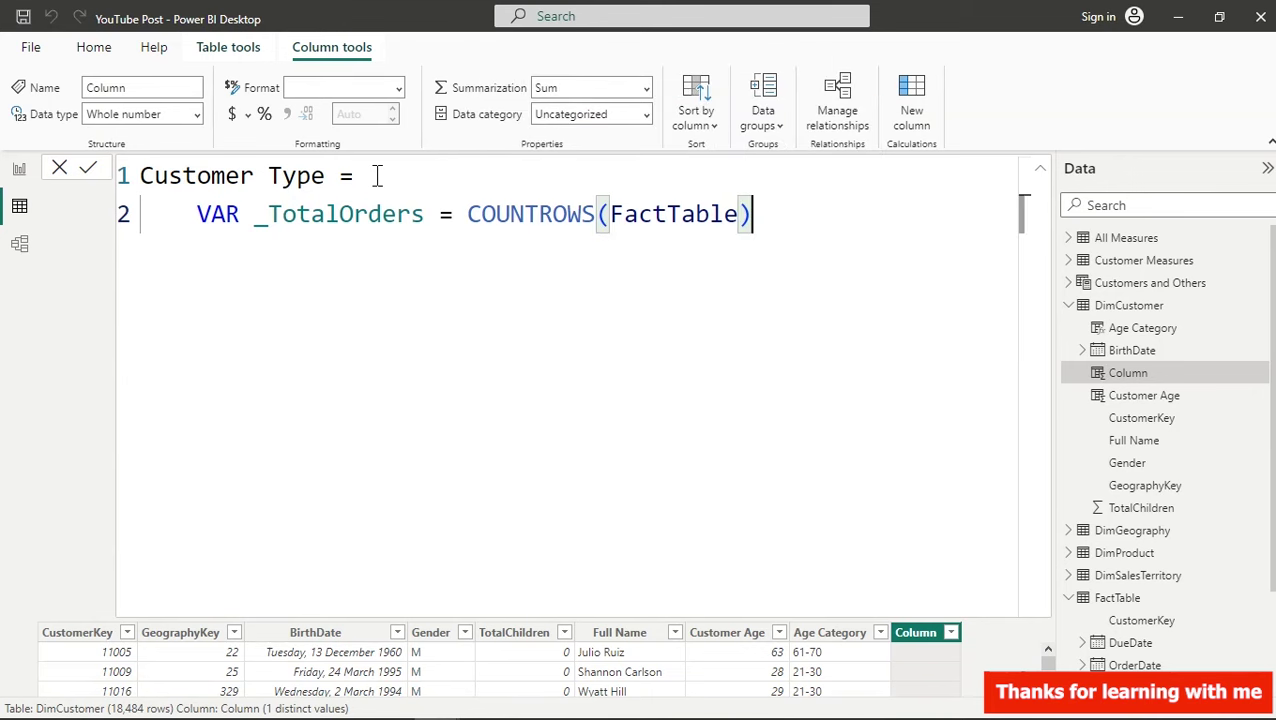
- Define a second variable _TotalPurchases in the formula as SUM(FactTable[OrderQuantity])
key("Return")
type("V")
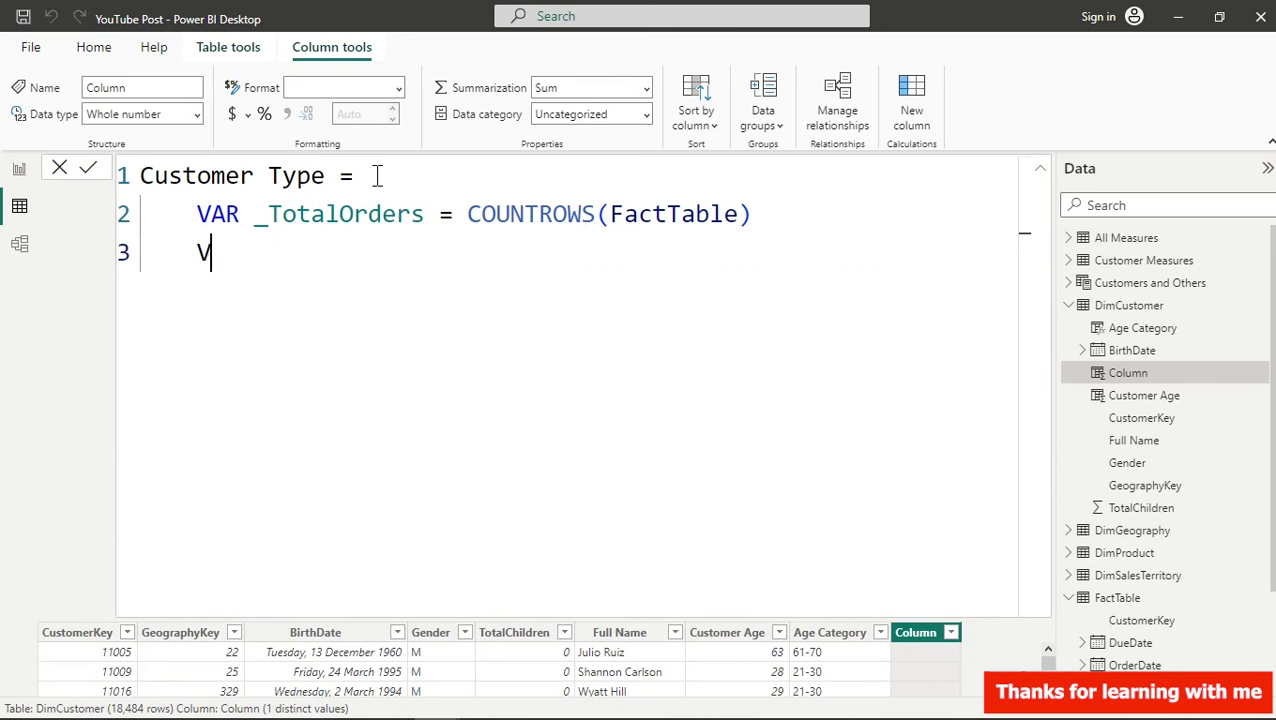
type("AR")
type(" _")
type("Tot")
key("BackSpace")
type("otal")
key("BackSpace")
type("Purch")
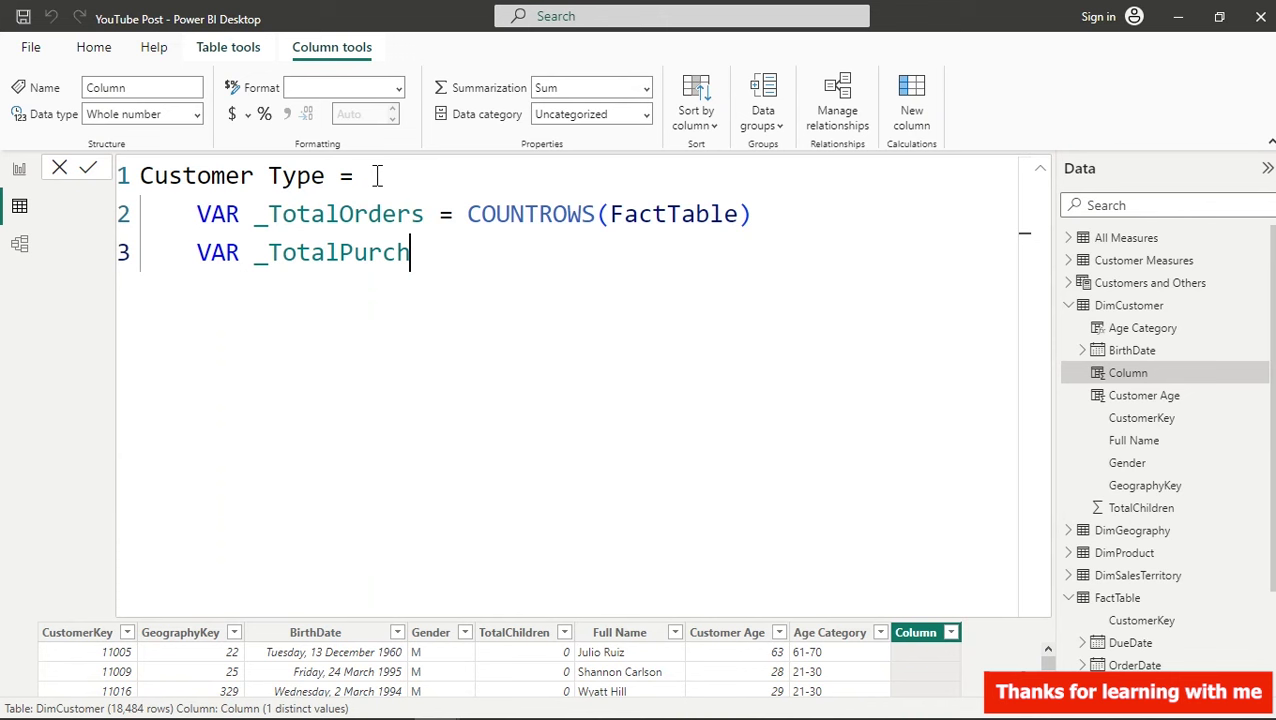
key("BackSpace")
key("BackSpace")
type("chases = sum")
key("Tab")
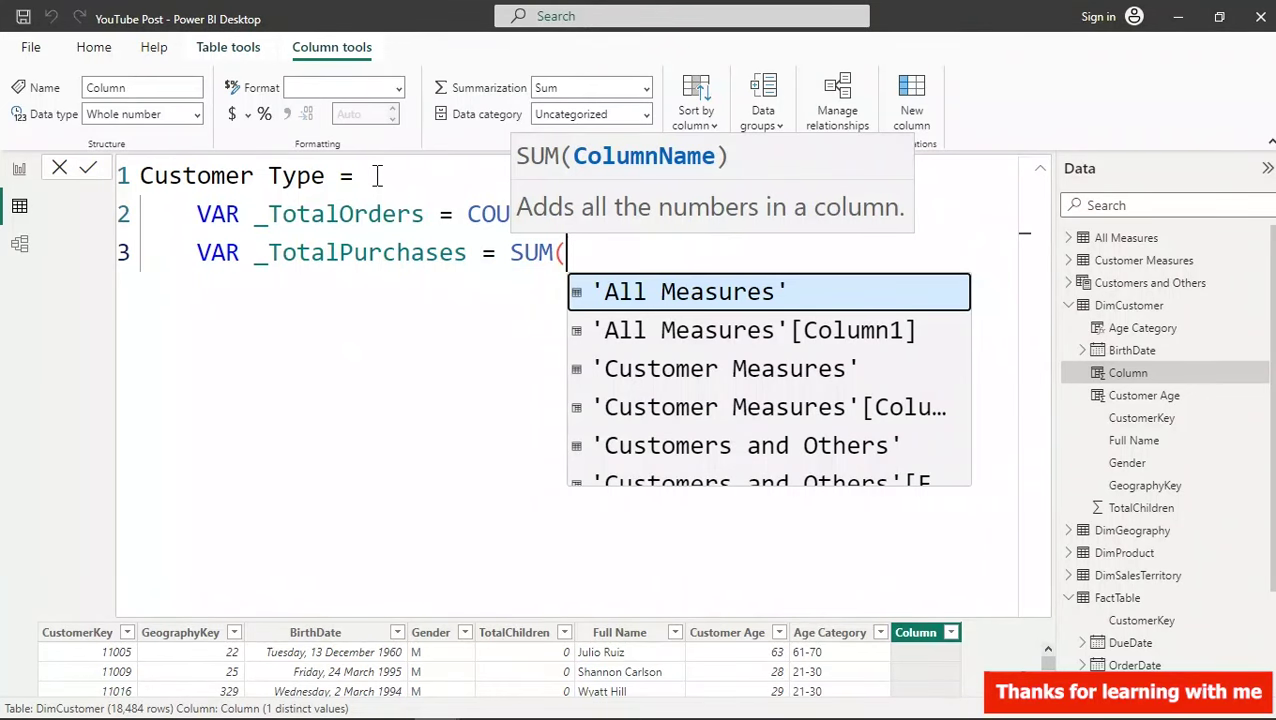
type("ord")
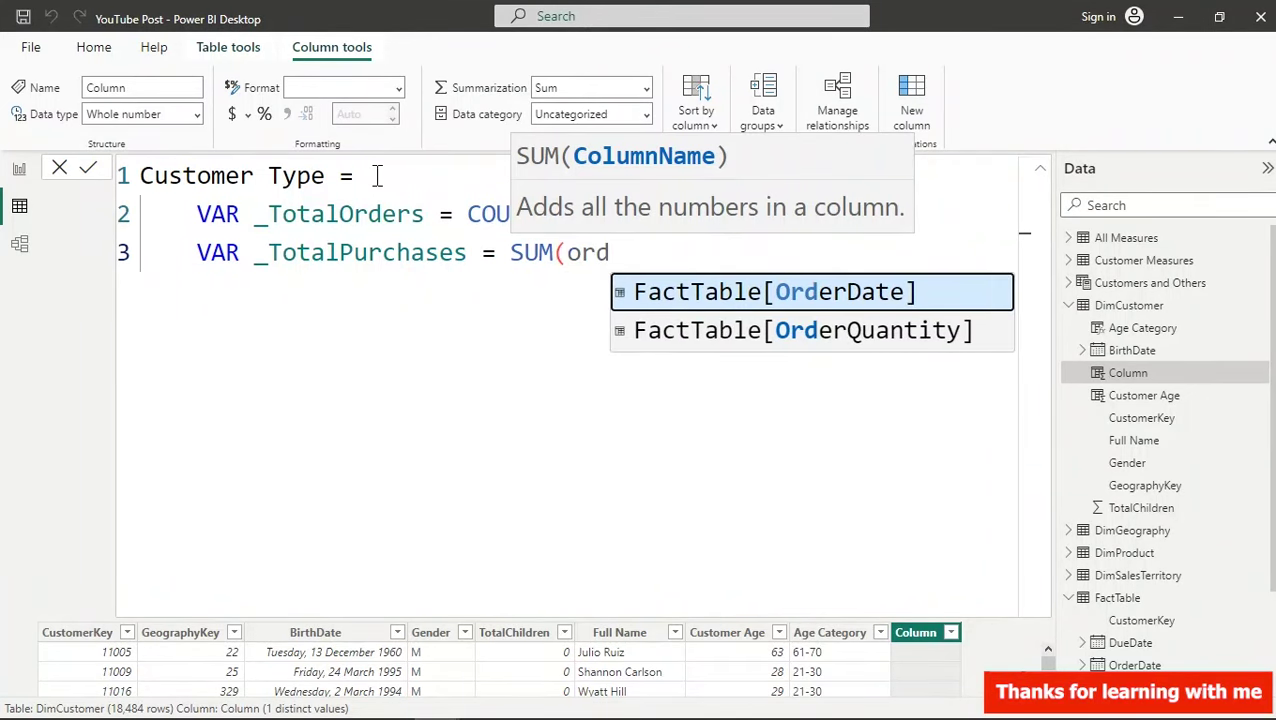
key("Down")
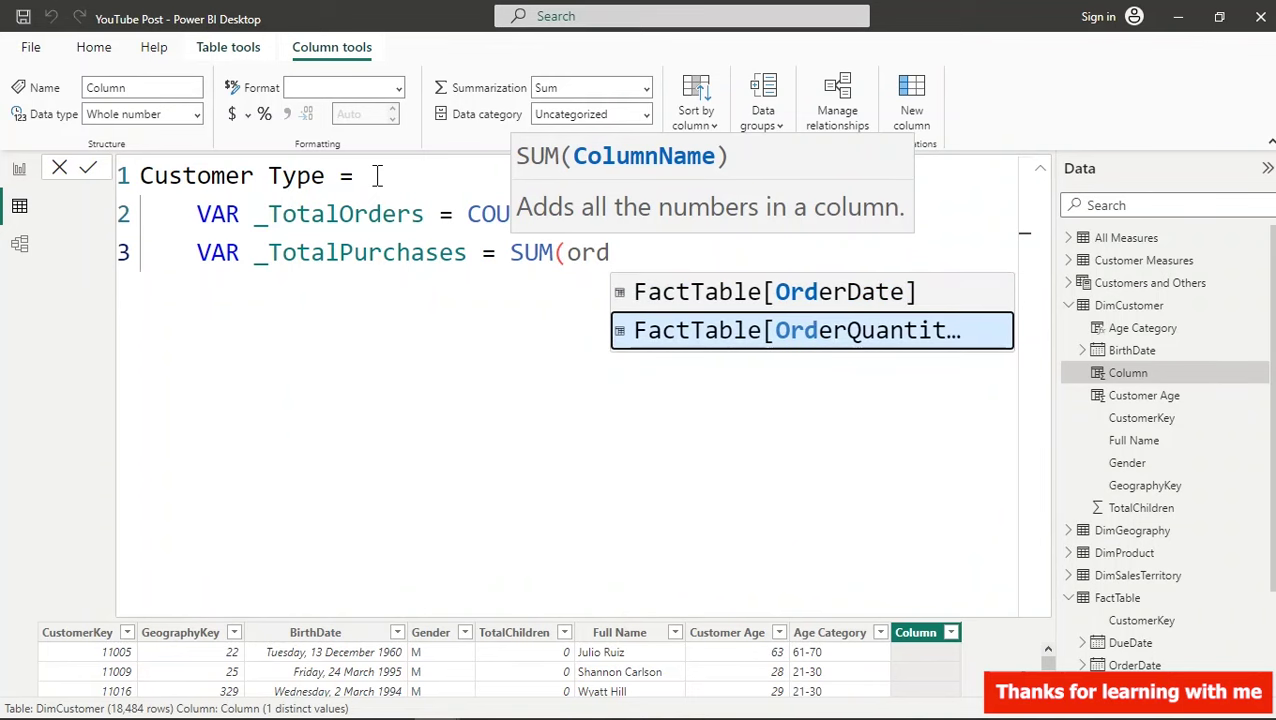
key("Tab")
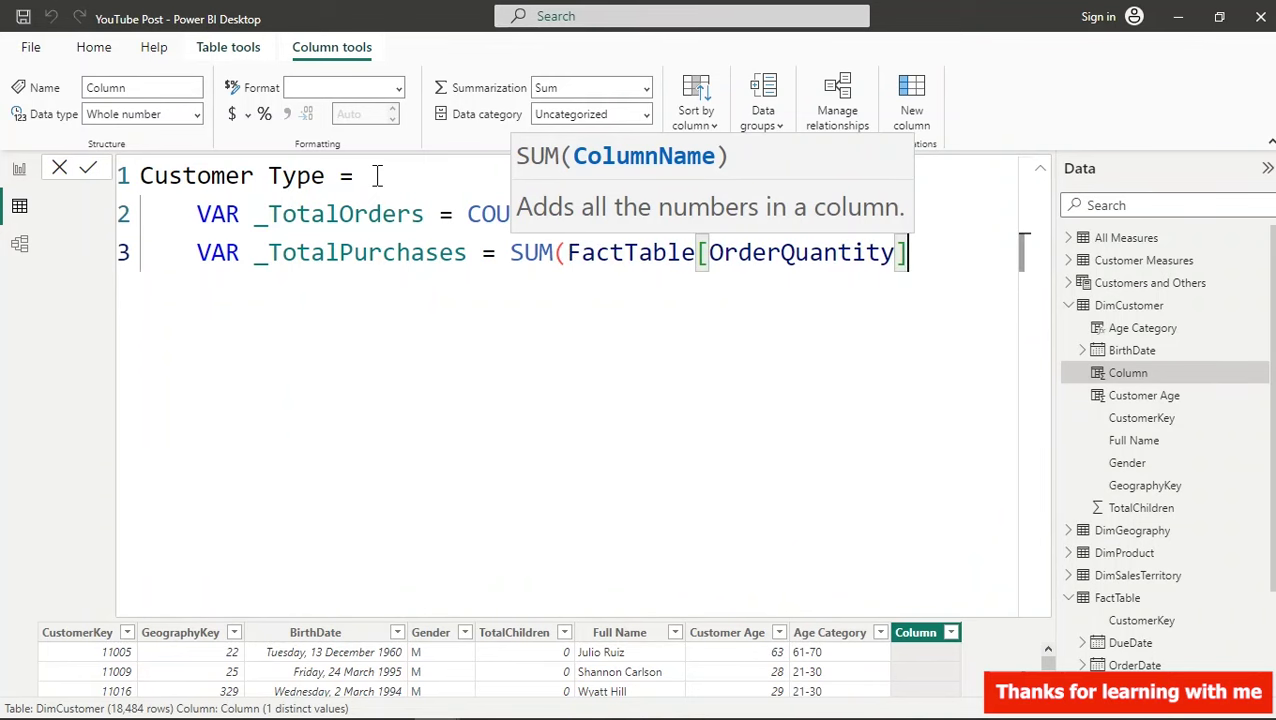
type(")")
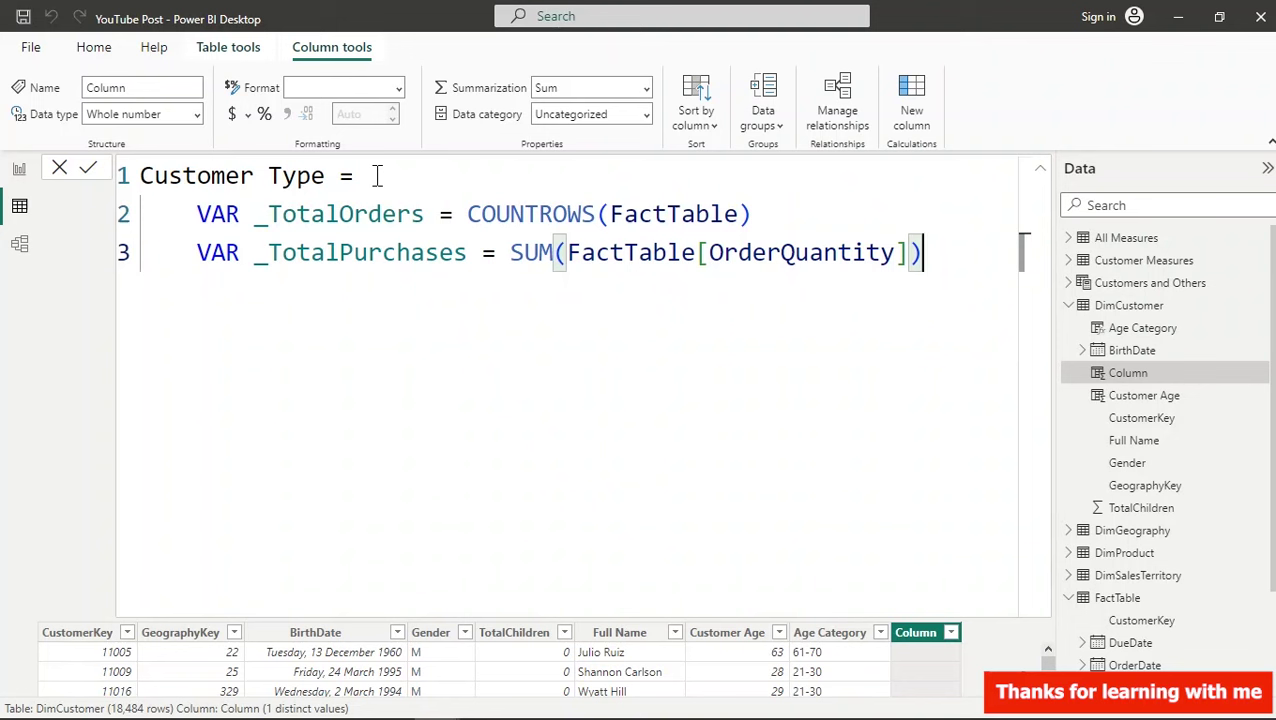
- Add a RETURN section below the variables in the Customer Type formula and open an IF function in it
key("shift+Return")
key("shift+Return")
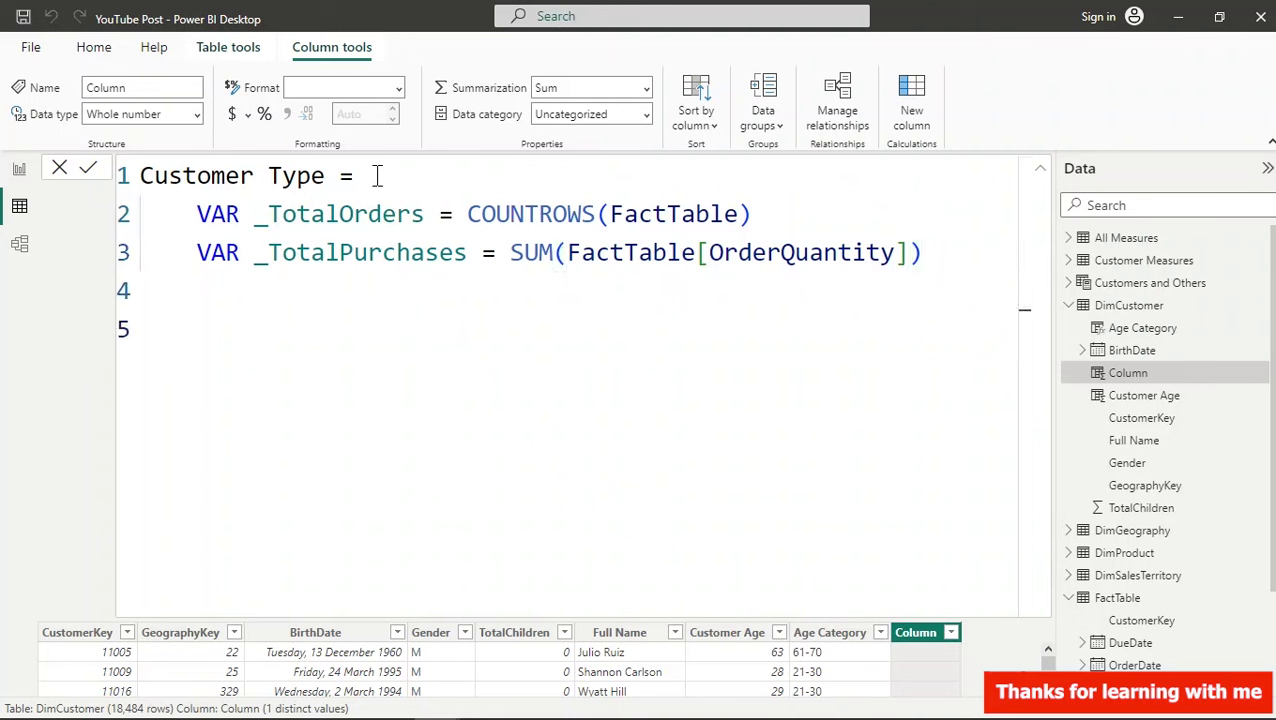
type("RETURN")
key("shift+Return")
key("Tab")
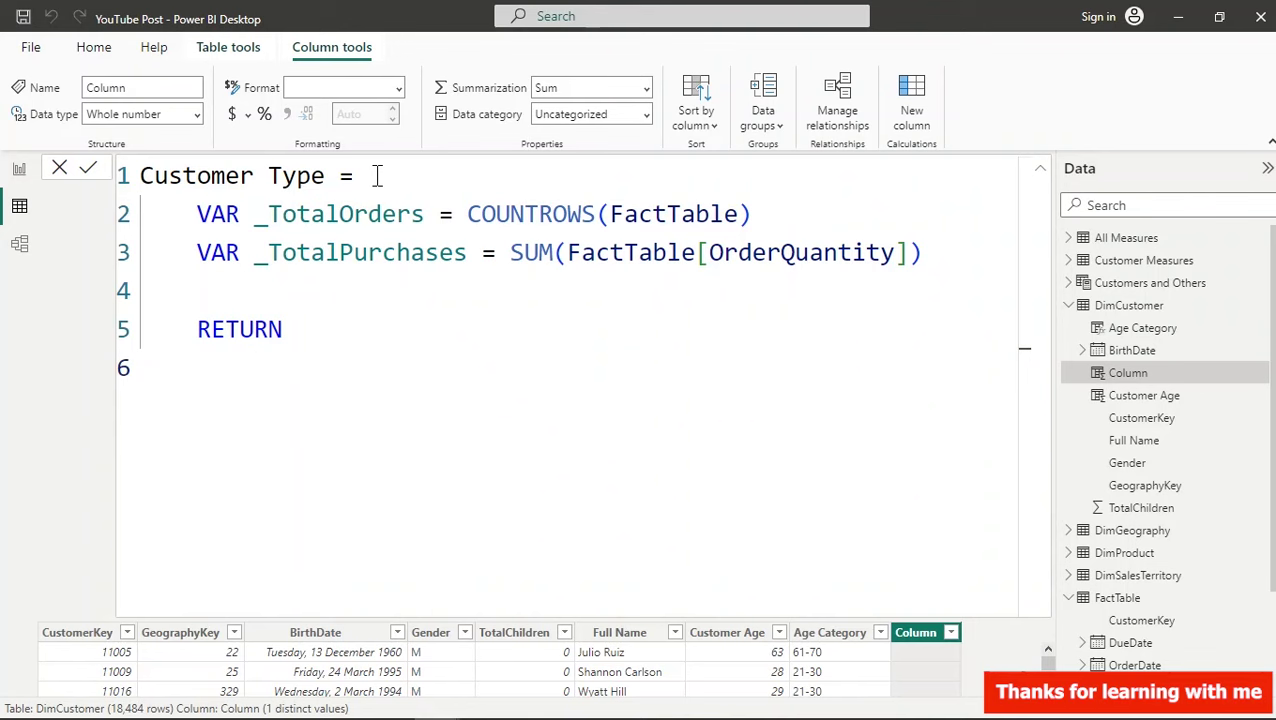
type("IF(")
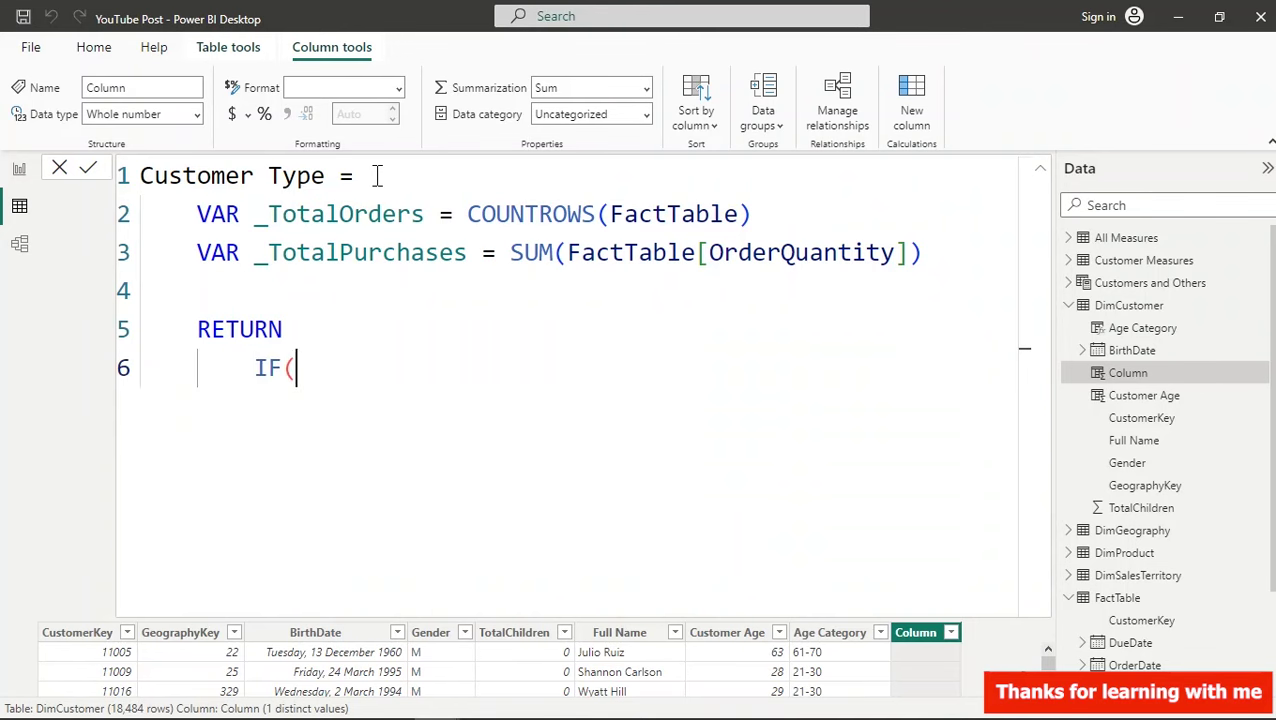
key("shift+Return")
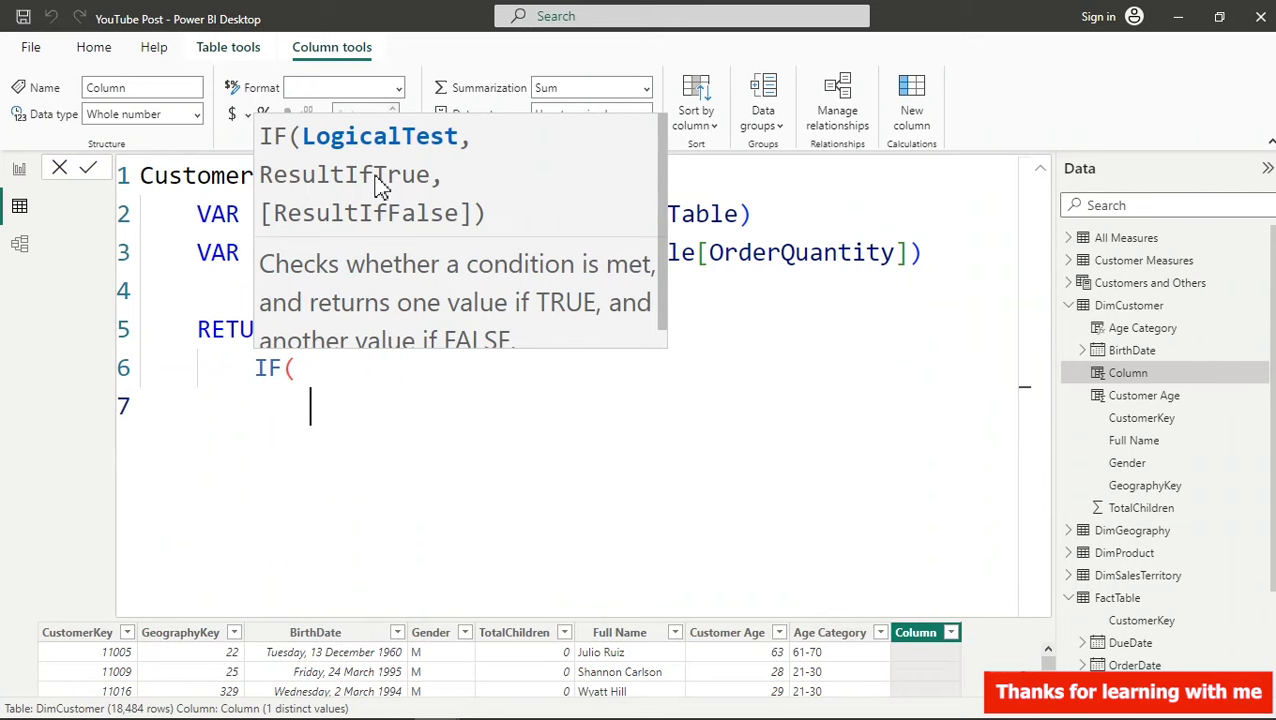
- Enter _TotalOrders >=2 && _TotalPurchases >=100 as the logical test of the IF function
key("Tab")
type("_")
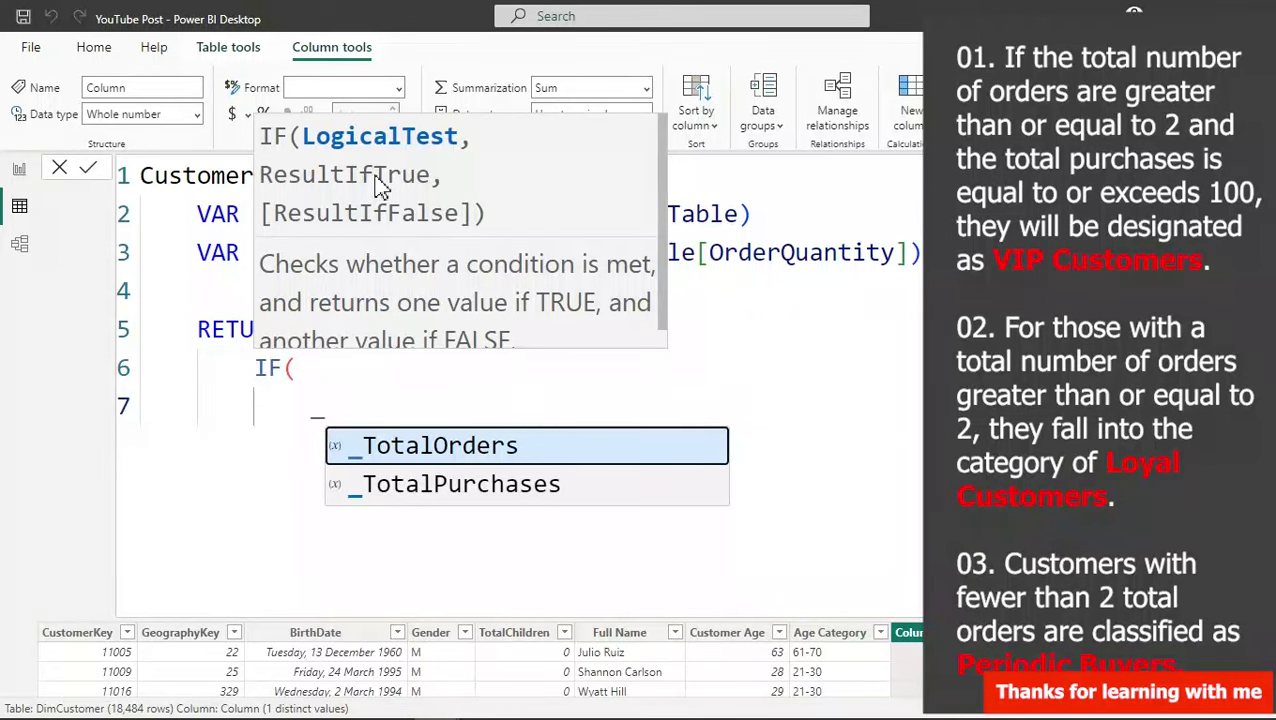
key("Tab")
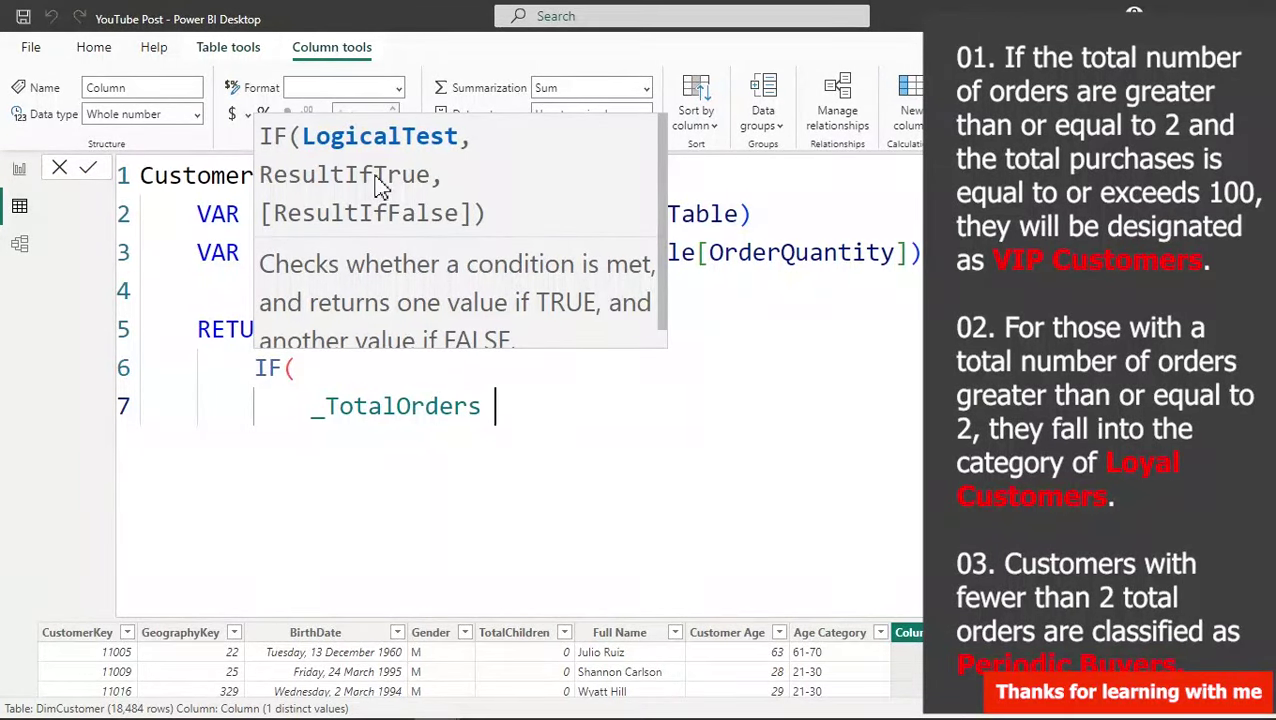
type(">")
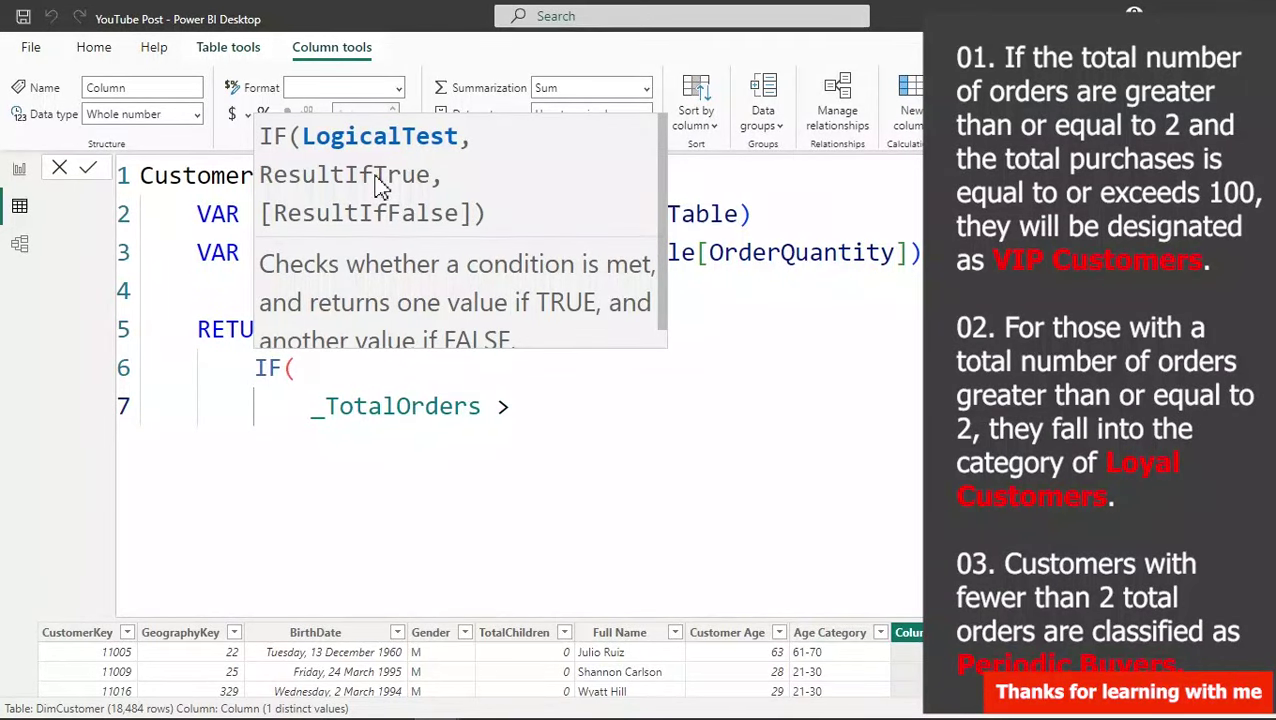
type("=2")
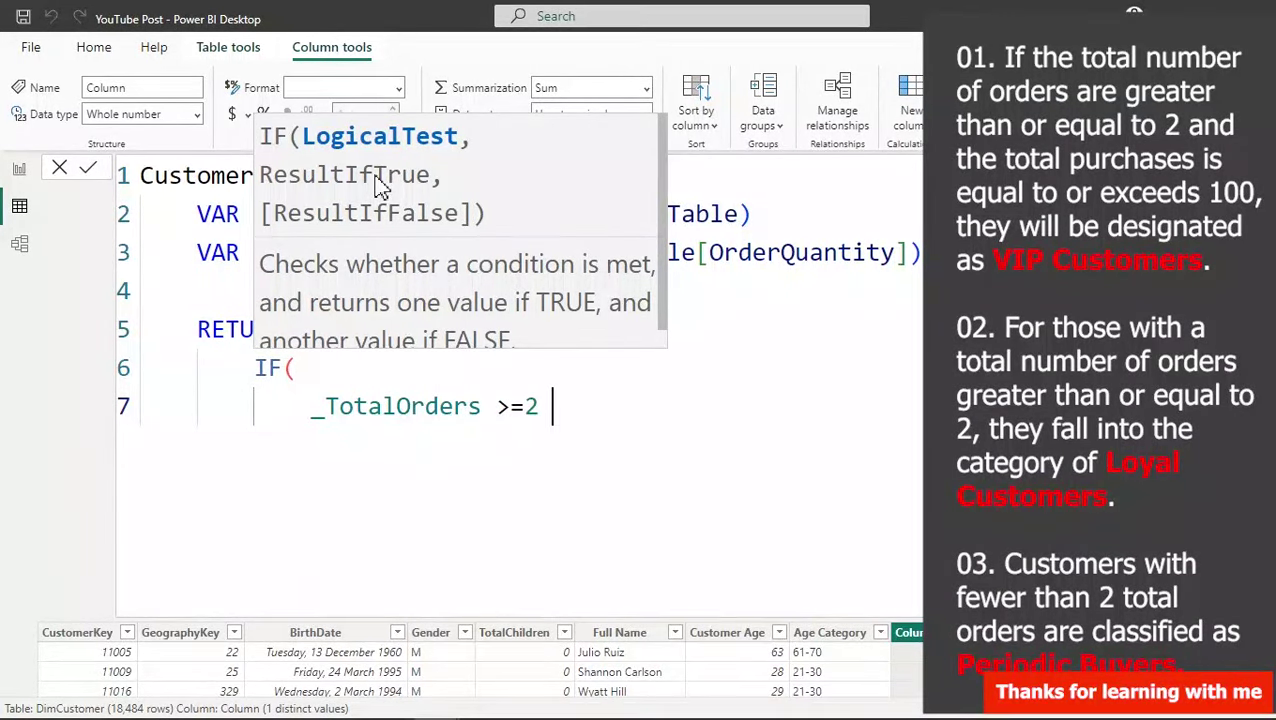
type(" &&")
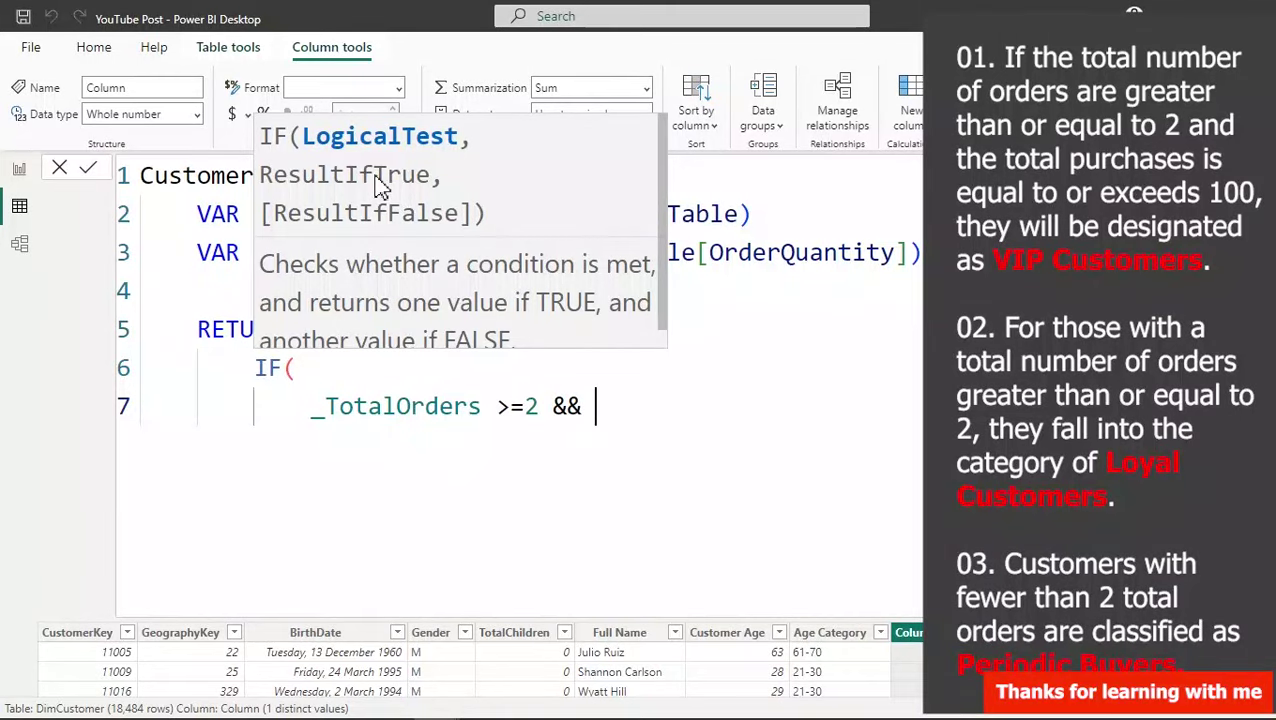
type(" _")
key("Down")
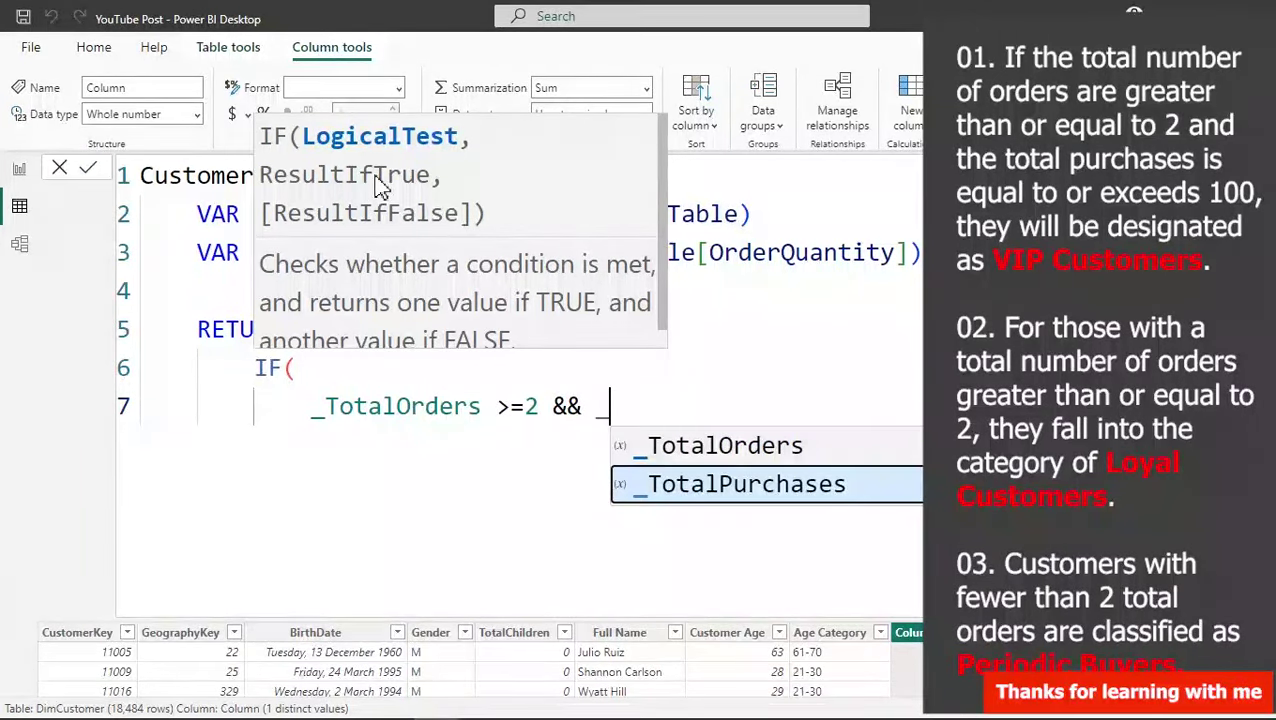
key("Tab")
type(">=100")
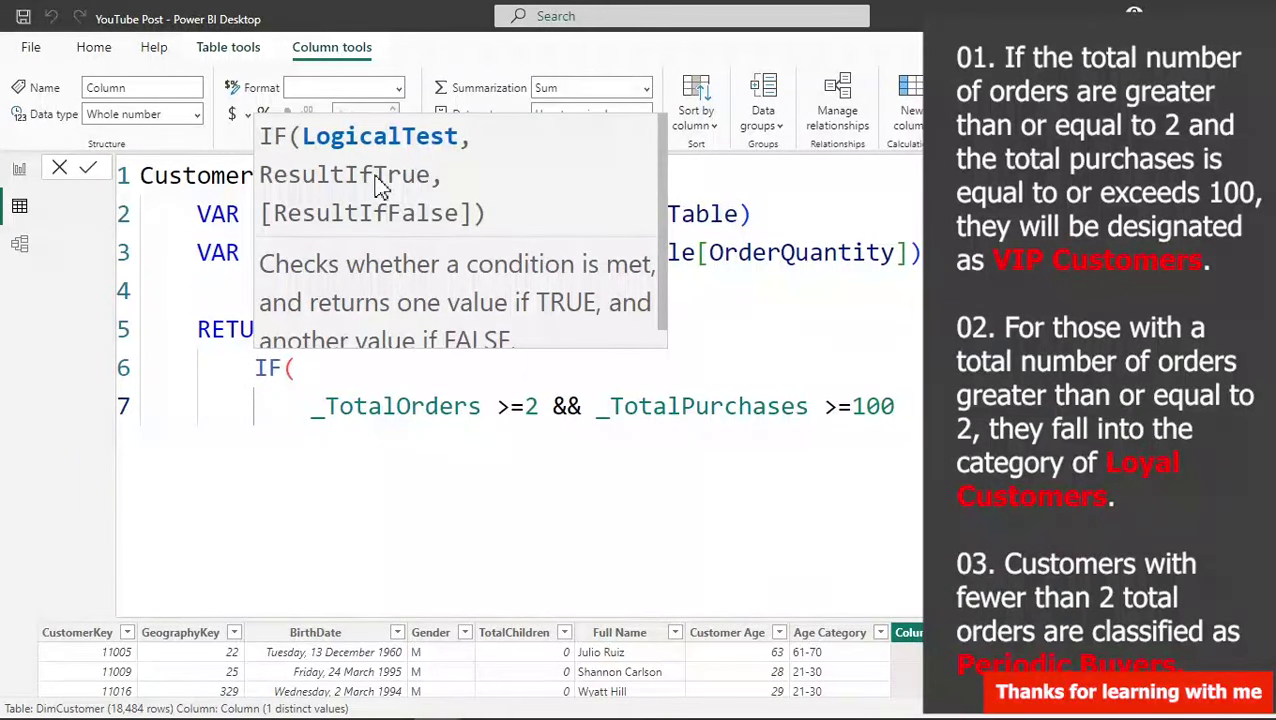
type(",")
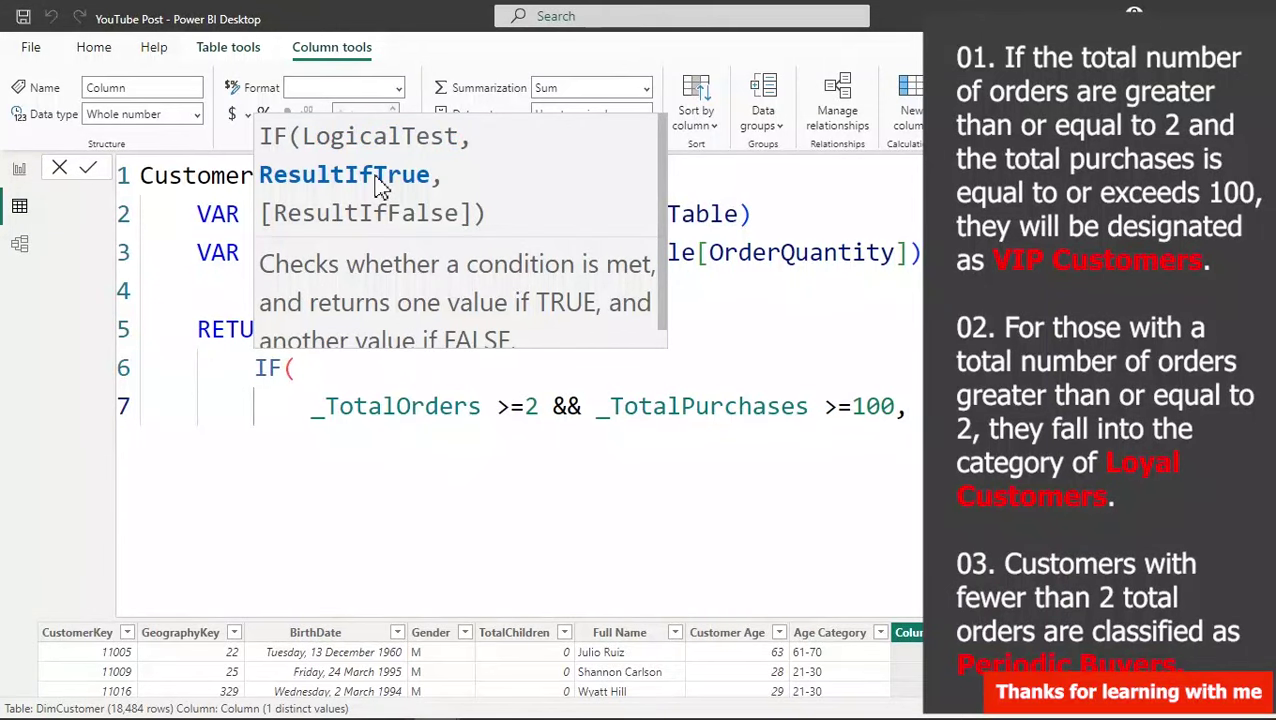
- Set the IF function's true result to "VIP Customers" on its own line
key("Return")
type("\"vip")
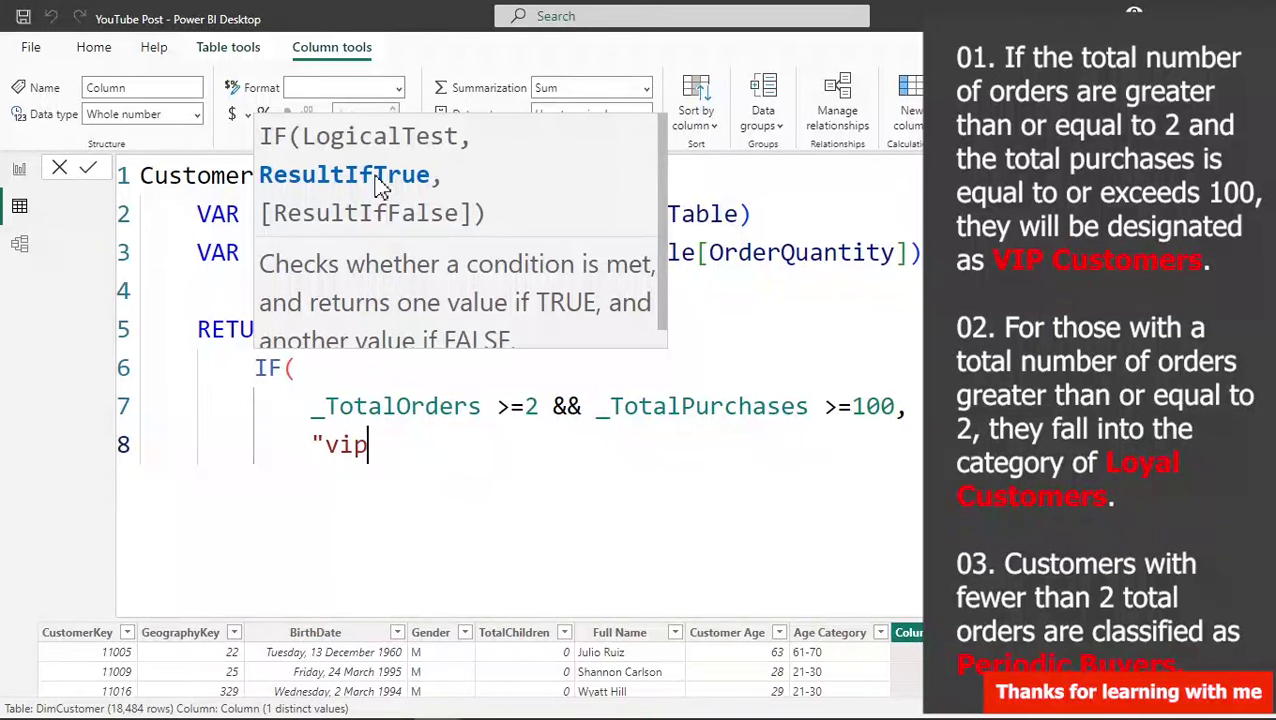
key("BackSpace")
key("BackSpace")
key("BackSpace")
key("BackSpace")
type("v")
key("BackSpace")
type("VIP Cusso")
key("BackSpace")
type("toe")
key("BackSpace")
type("mers")
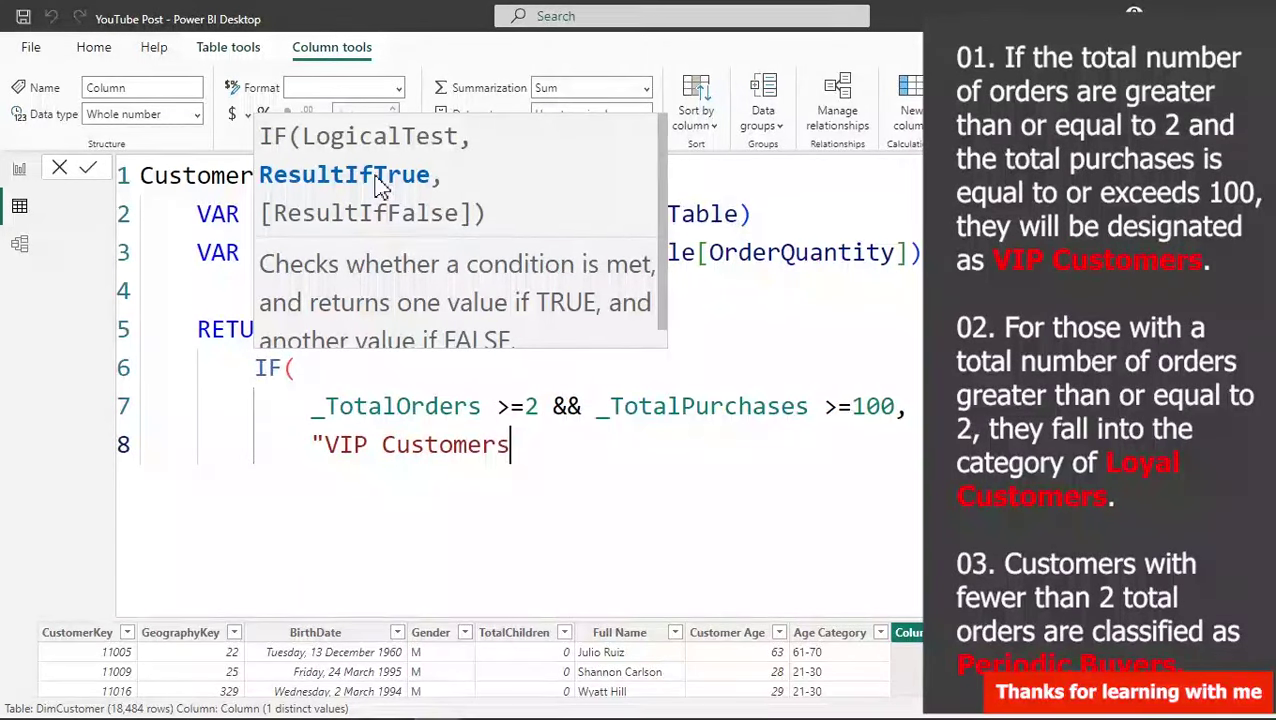
type("\",")
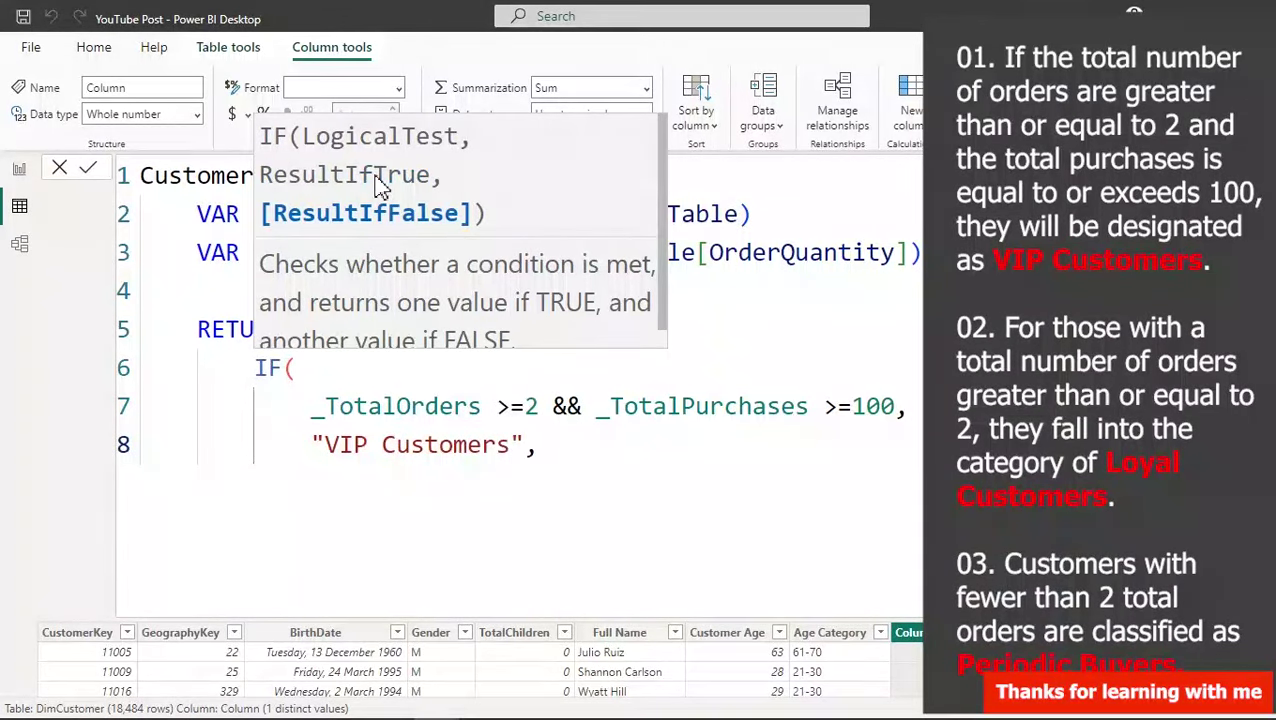
- Nest a second IF function as the false result, with _TotalOrders >=2 as its logical test
key("Return")
type("if")
key("Tab")
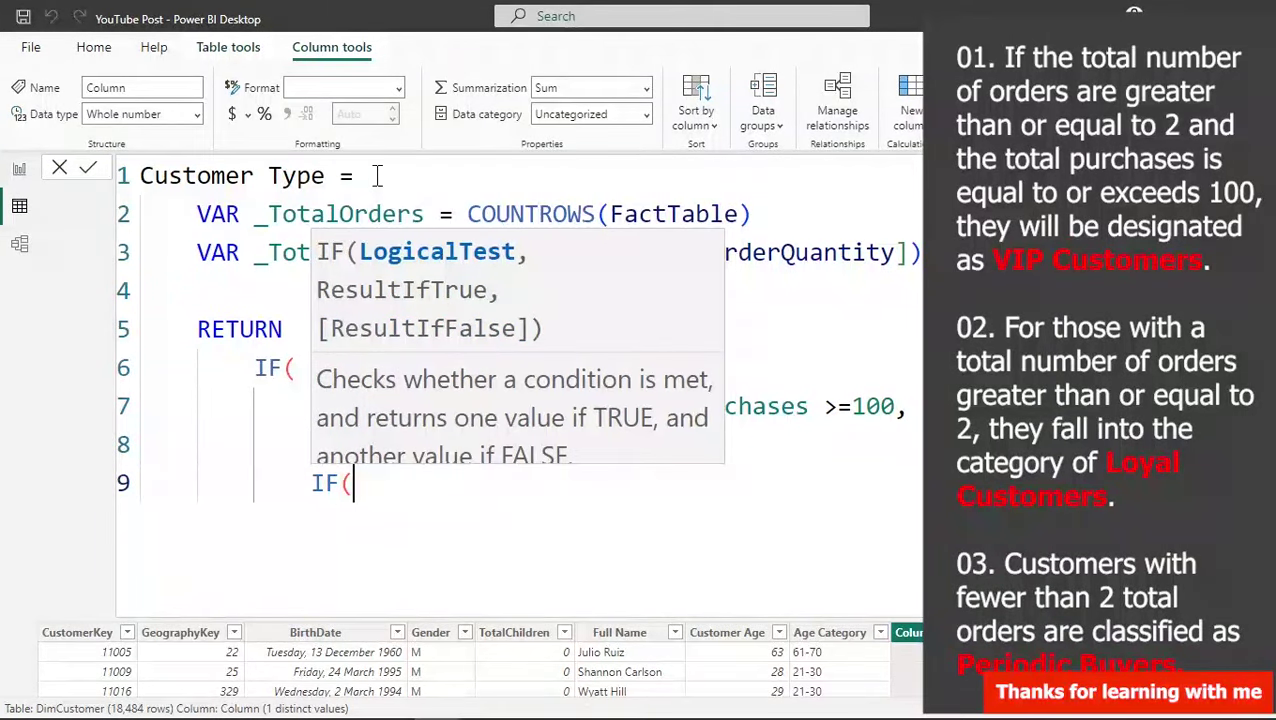
key("shift+Return")
type("_")
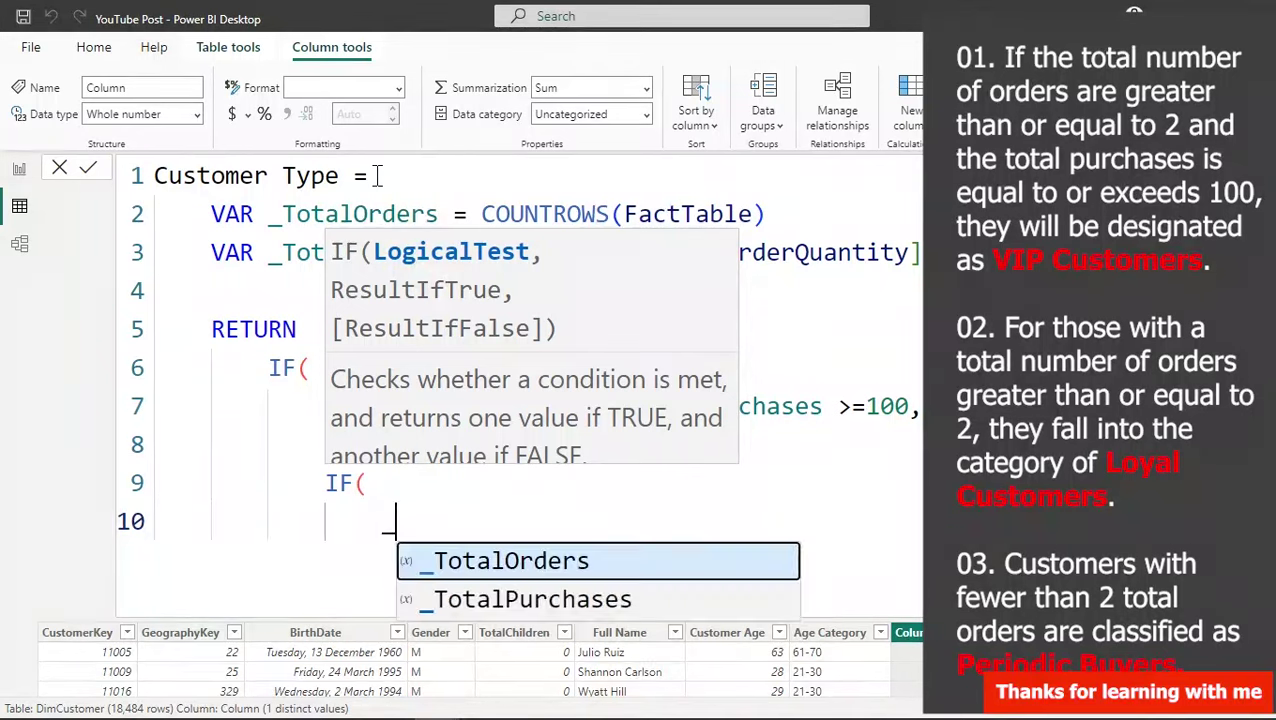
key("Tab")
type(">=")
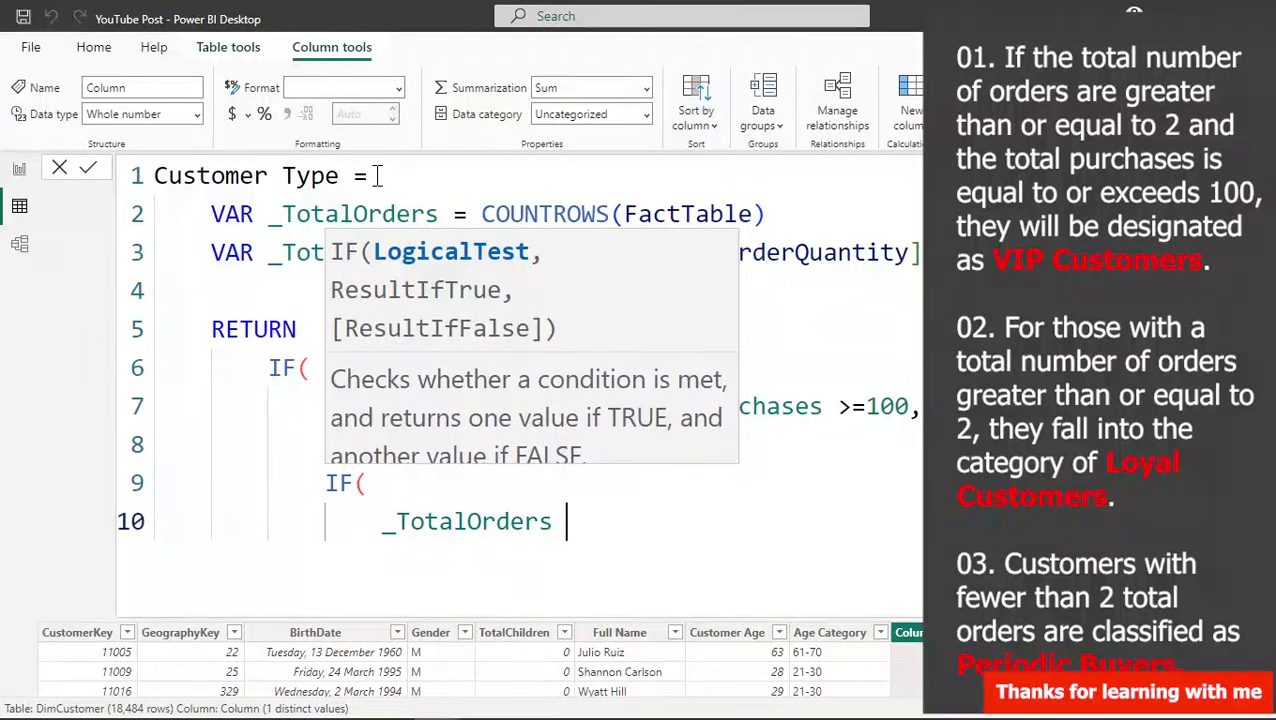
type("2")
type(",")
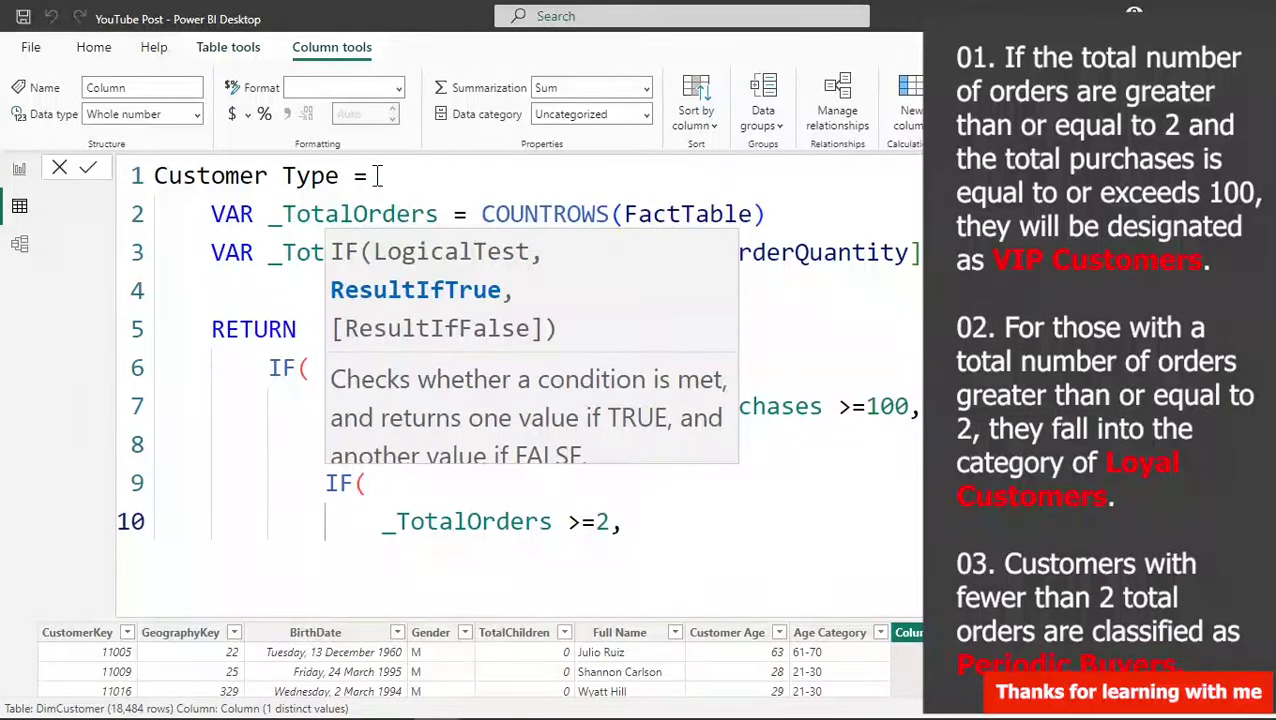
- Set the nested IF function's true result to "Loyal Customers"
key("Return")
type("\"")
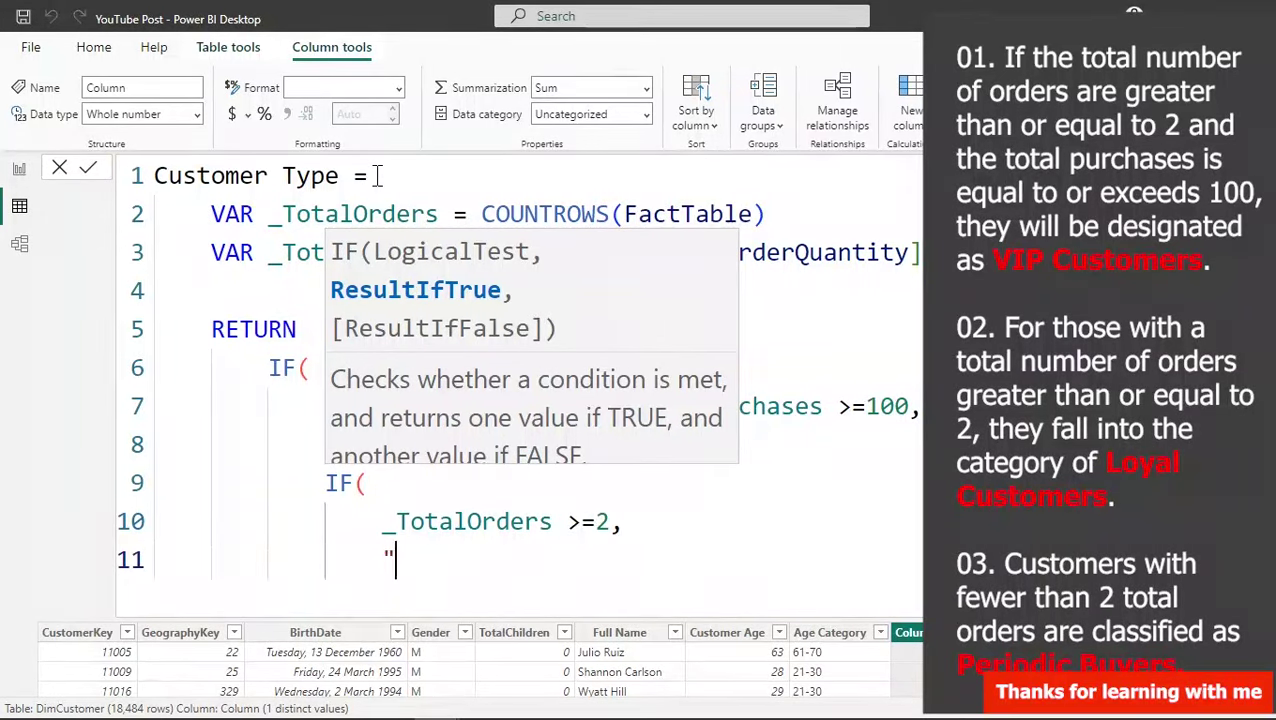
type("Loyal Customers")
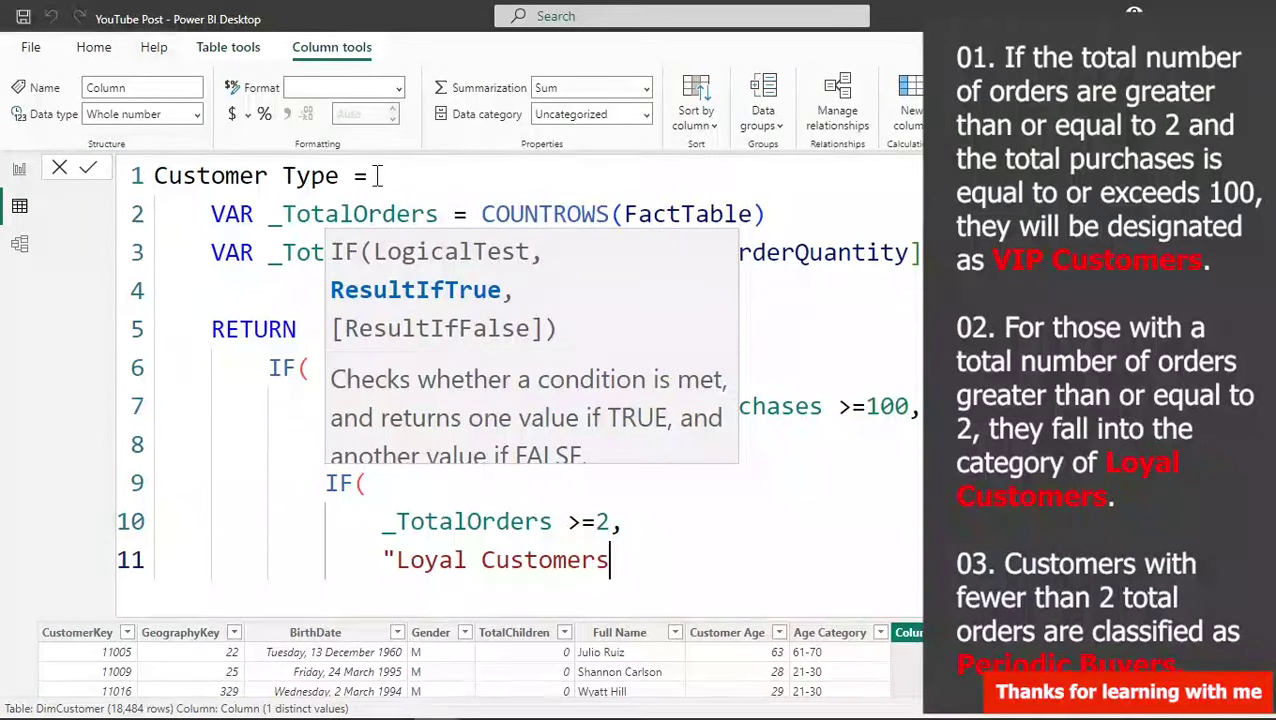
type("\",")
key("shift+Return")
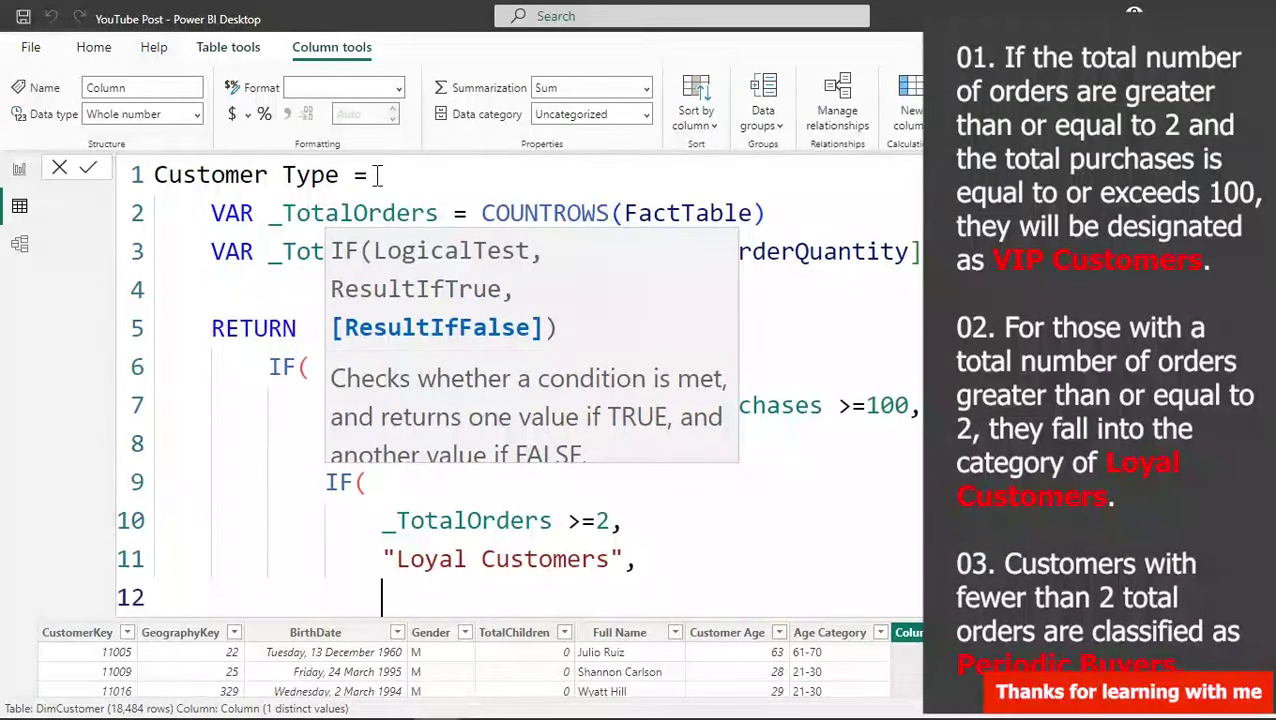
- Set the nested IF function's false result to "Periodic Buyers", close both IF functions and commit the Customer Type formula
type("\"Periodic Buyers\"")
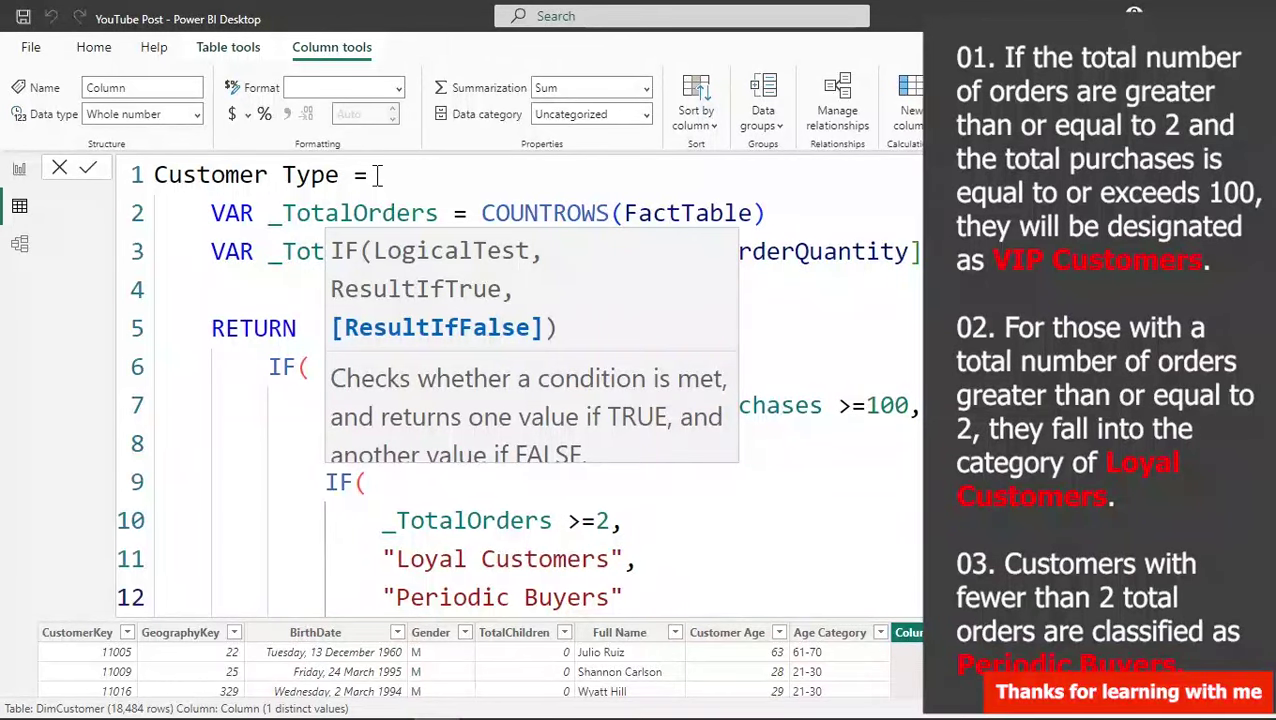
key("Return")
type(")")
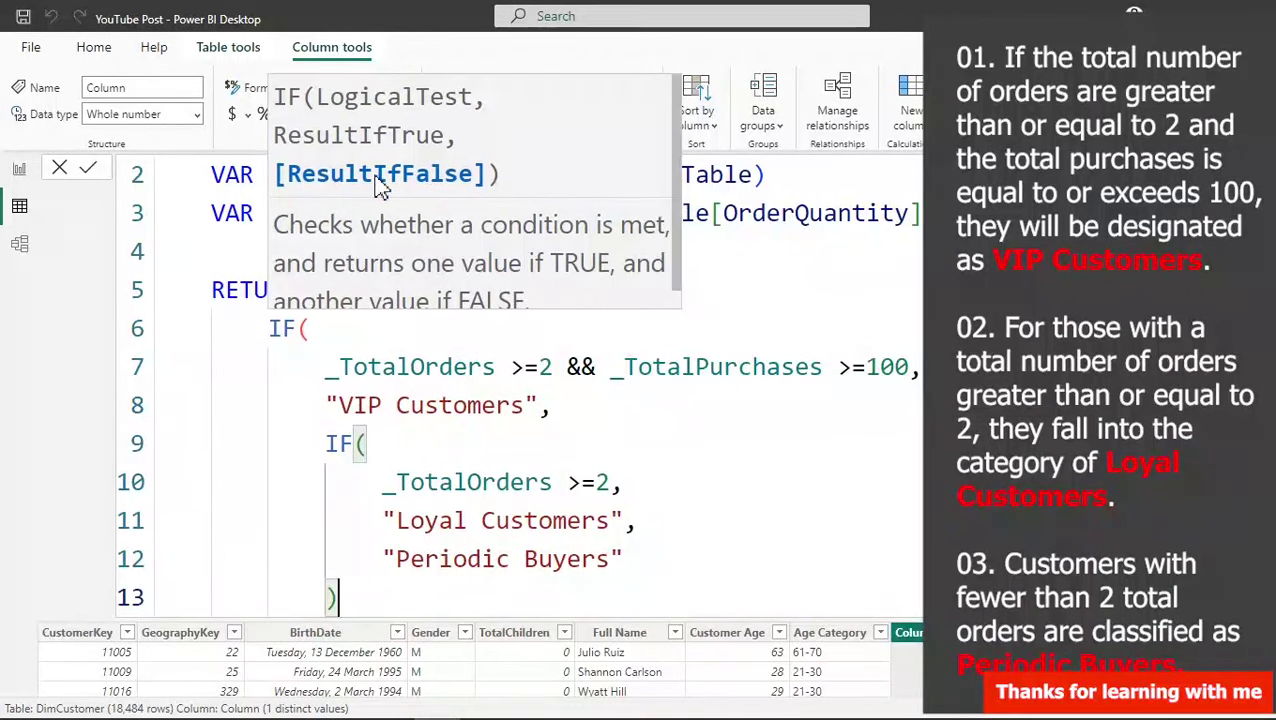
key("Return")
type(")")
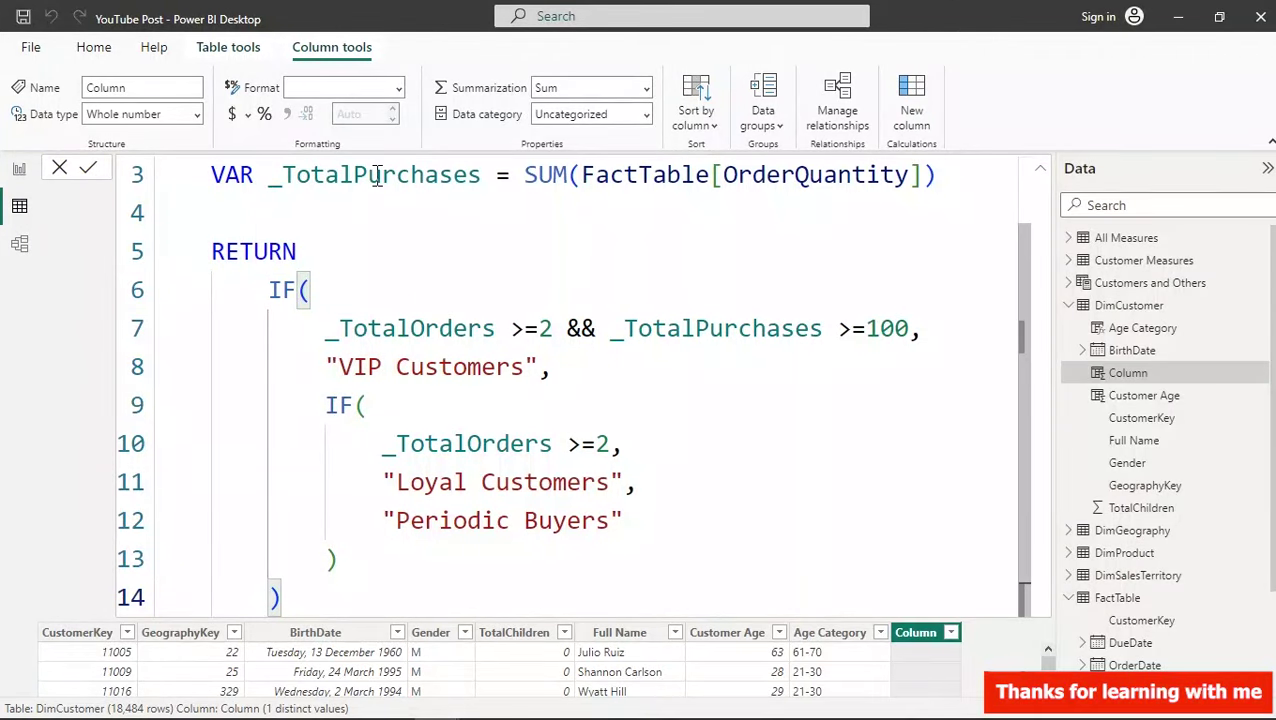
scroll(378, 174, "down", 4)
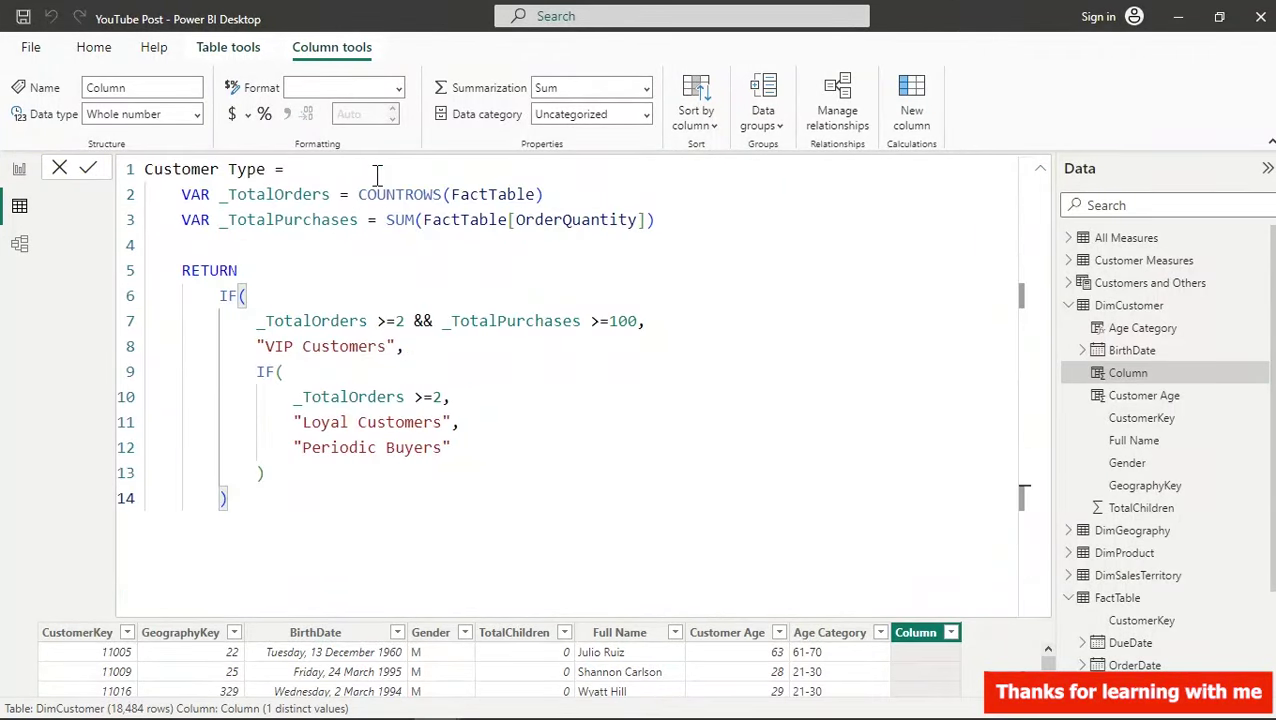
key("Return")
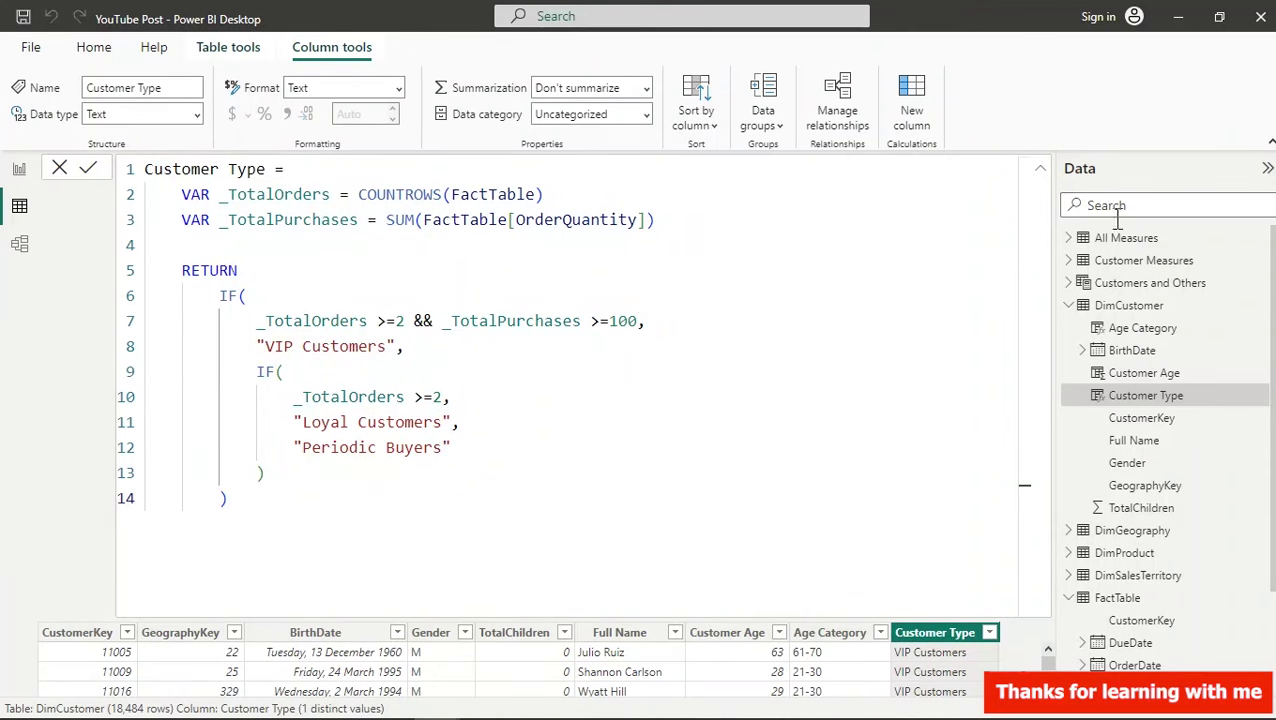
- Check the distinct values of the Customer Type column and review the COUNTROWS and SUM expressions in its formula
left_click(1040, 170)
left_click(990, 195)
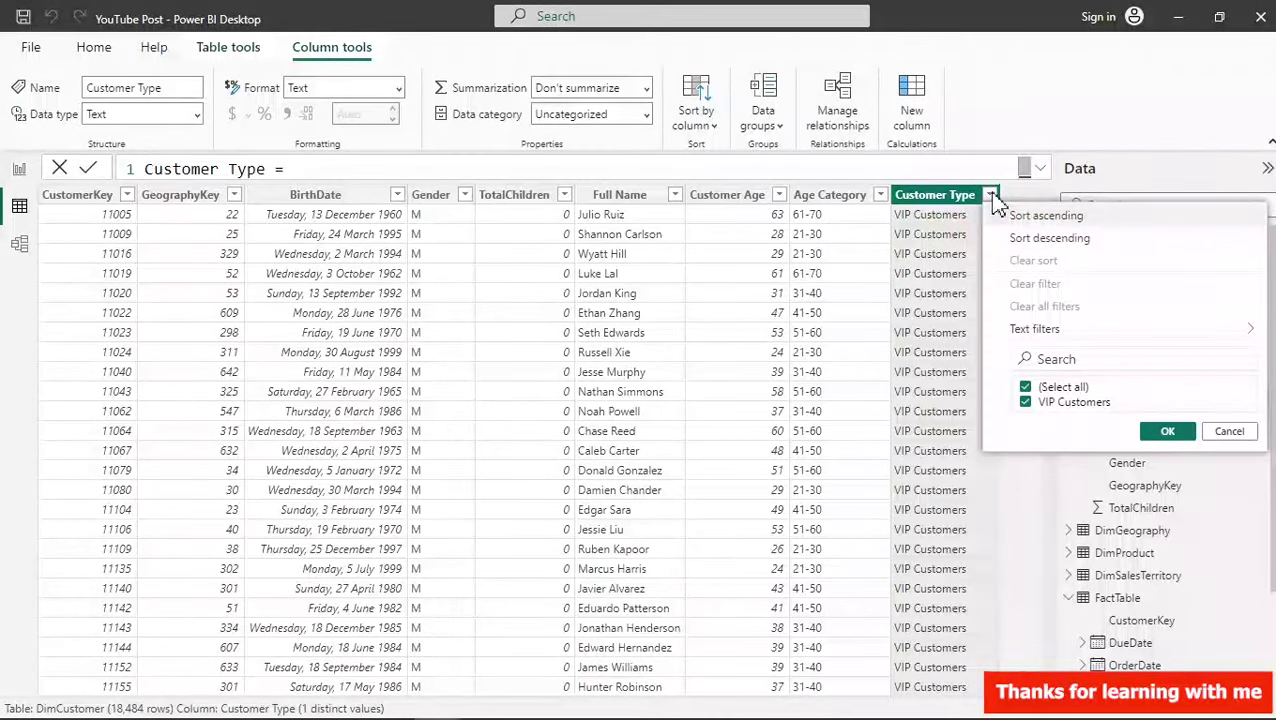
left_click(1040, 170)
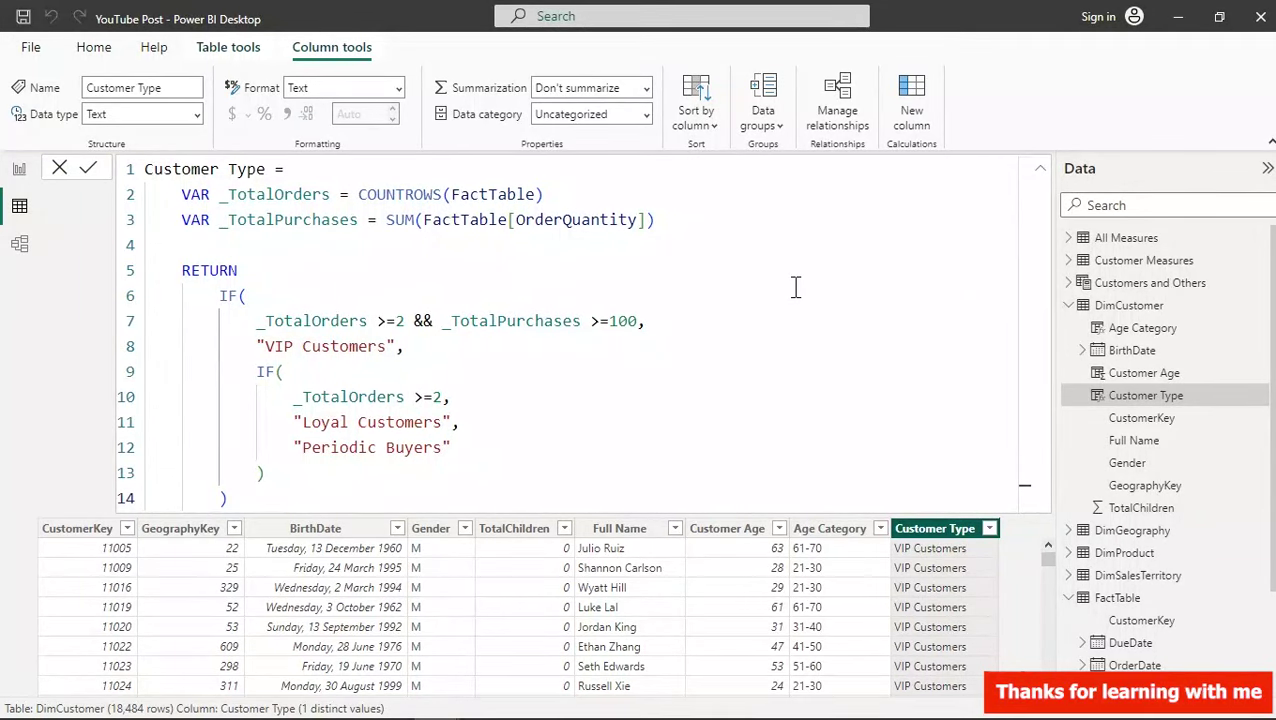
left_click(358, 192)
left_click_drag(368, 190, 562, 194)
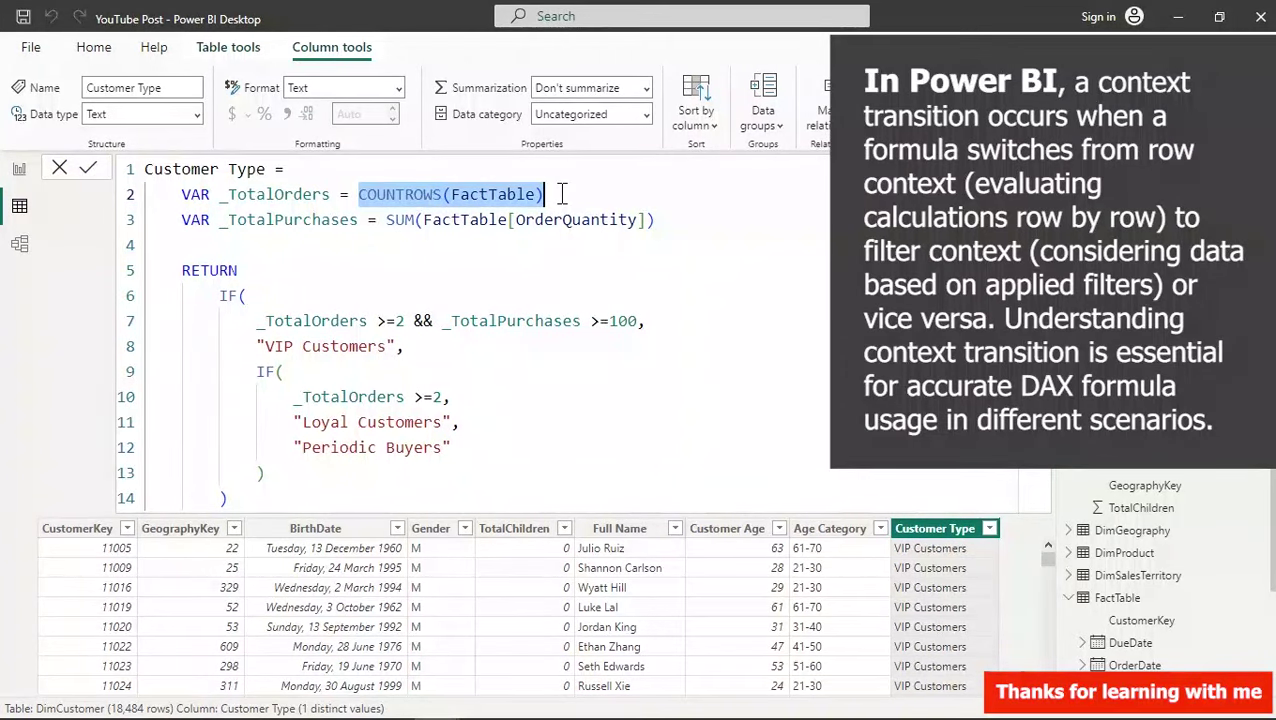
left_click_drag(385, 219, 678, 233)
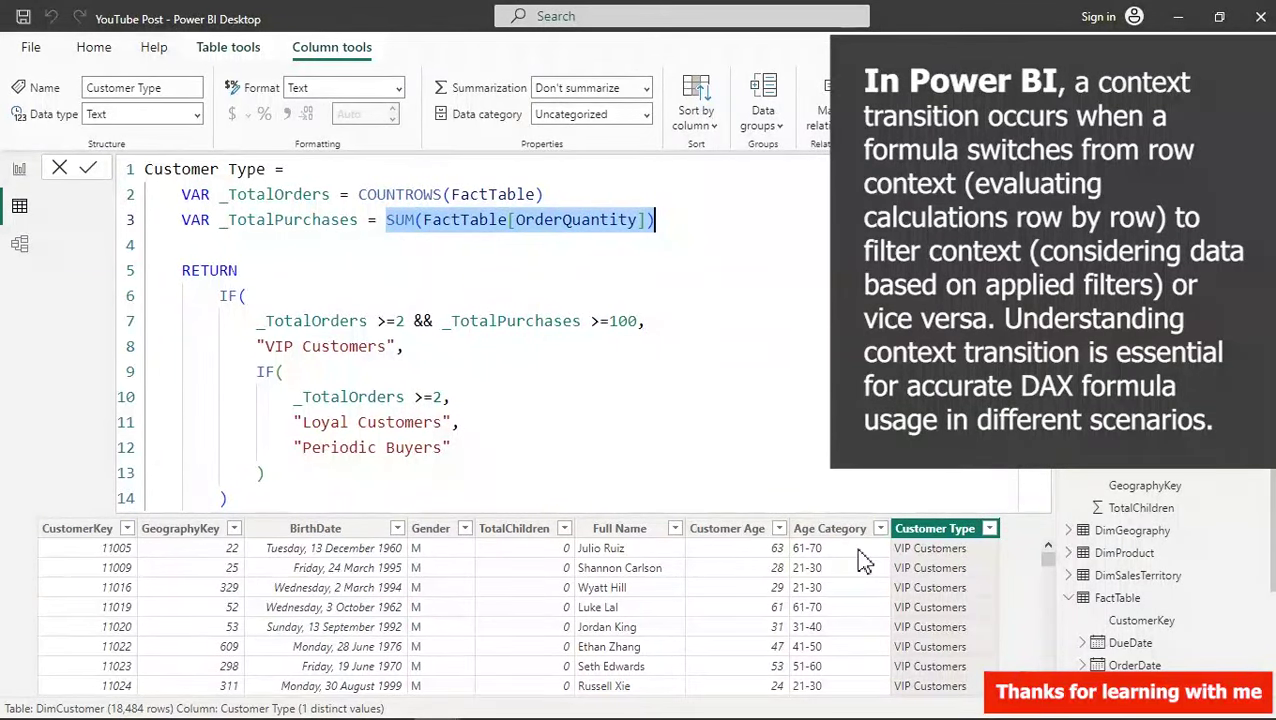
- Wrap the _TotalOrders expression in CALCULATE so it reads CALCULATE(COUNTROWS(FactTable))
double_click(362, 194)
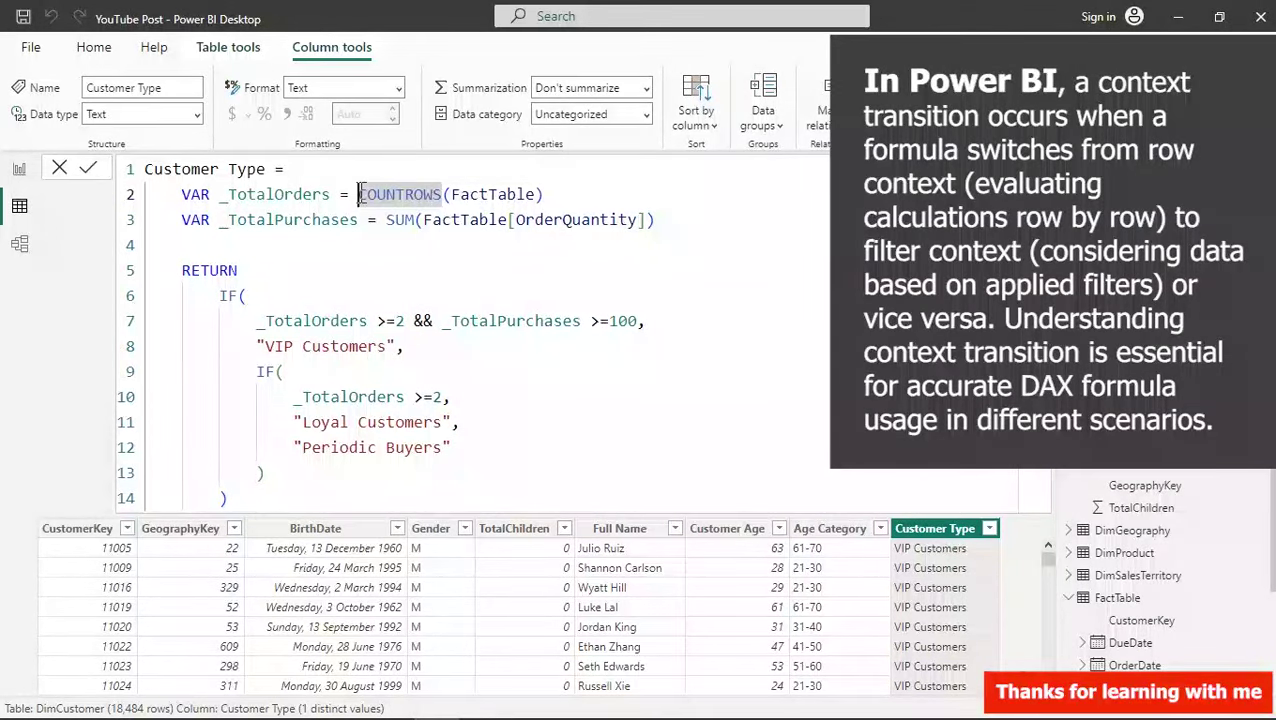
left_click(362, 194)
type("C")
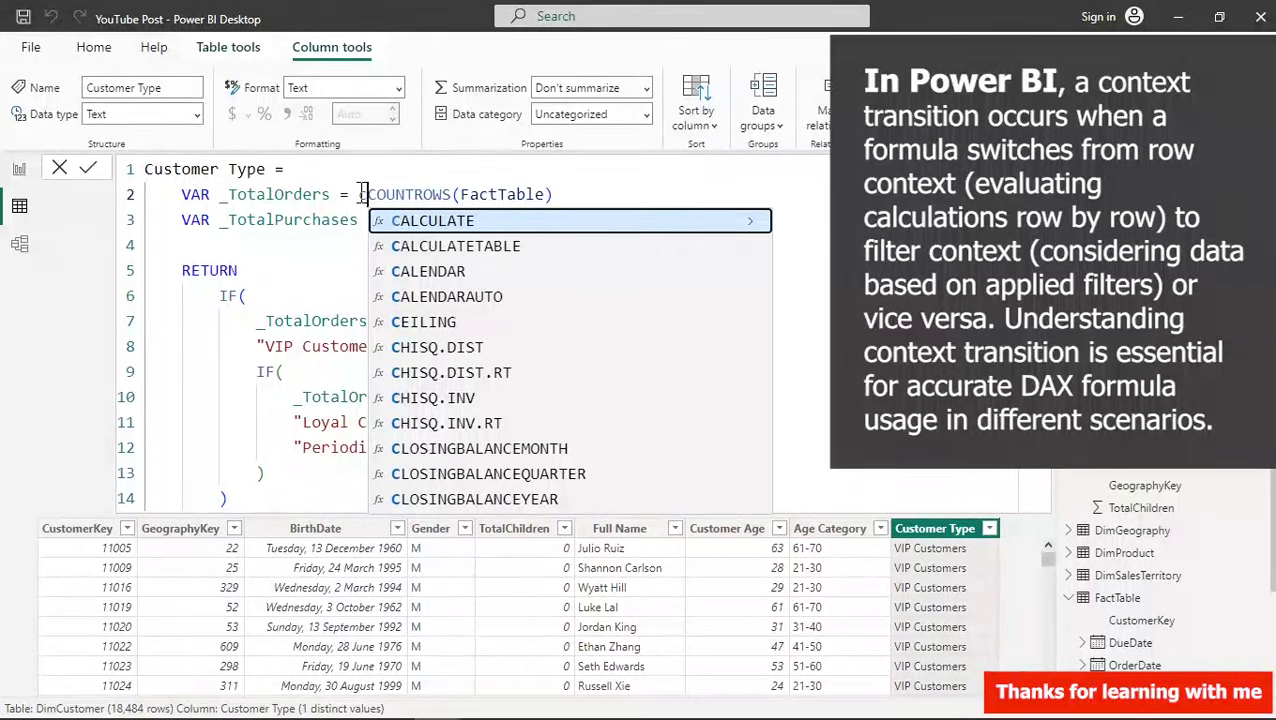
key("Tab")
key("End")
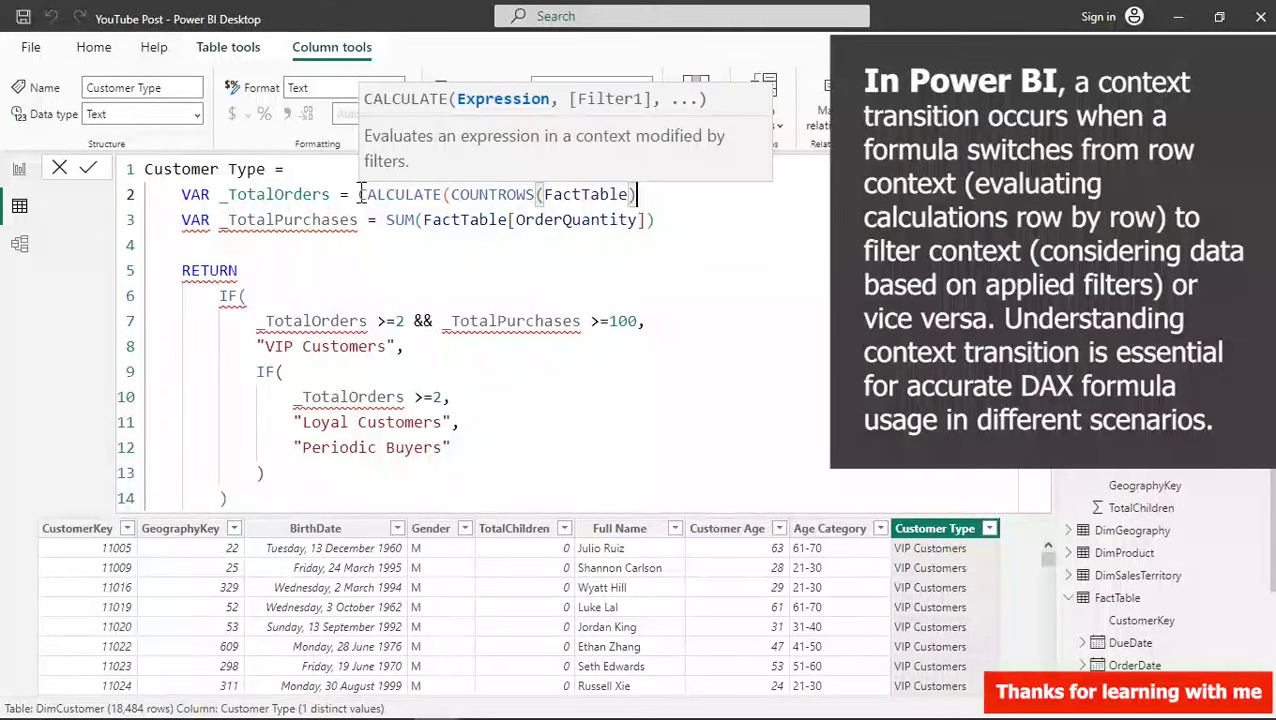
type(")")
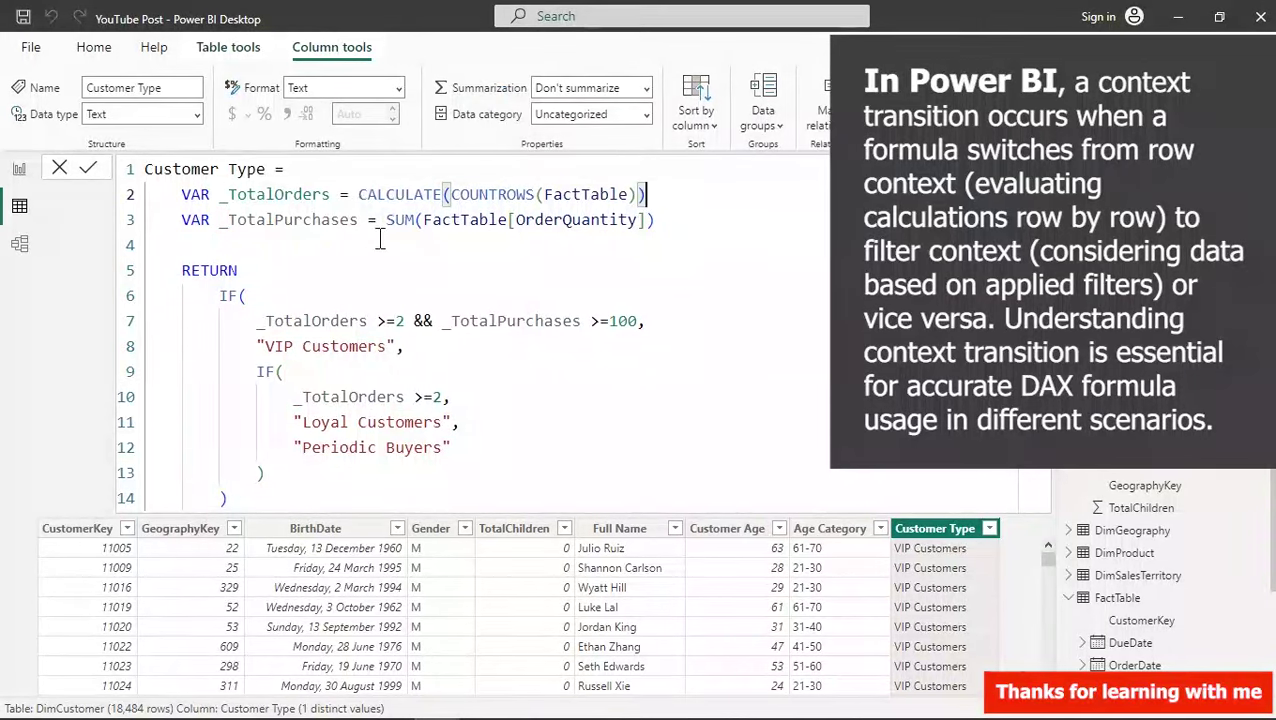
- Wrap the _TotalPurchases expression as CALCULATE(SUM(FactTable[OrderQuantity])), commit the formula and check the Customer Type column's distinct values
left_click(386, 221)
type("Cal")
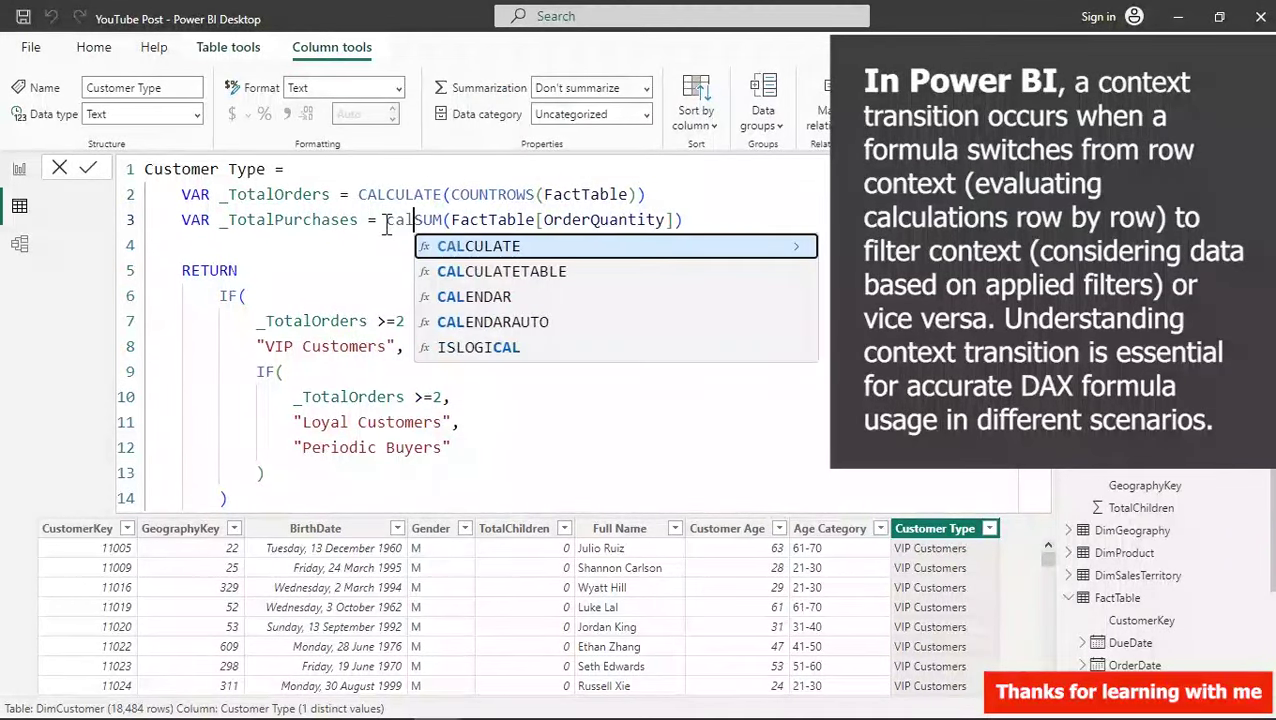
key("Tab")
key("End")
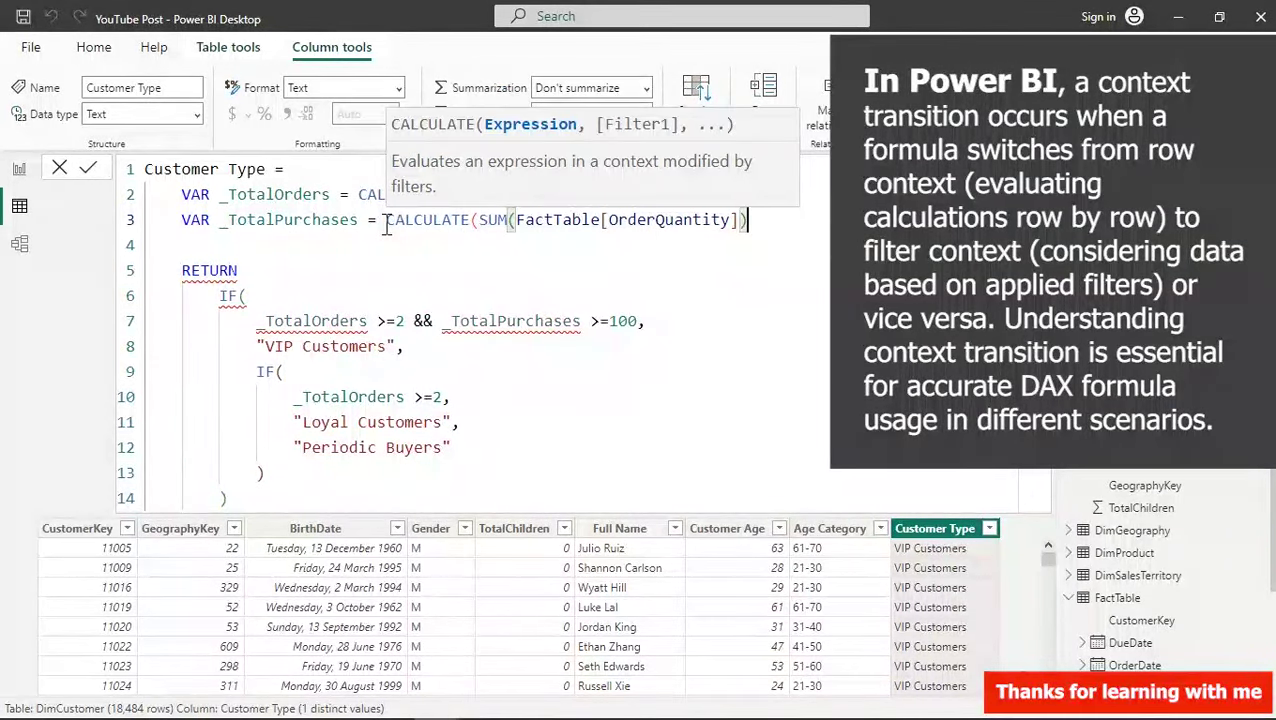
type(")")
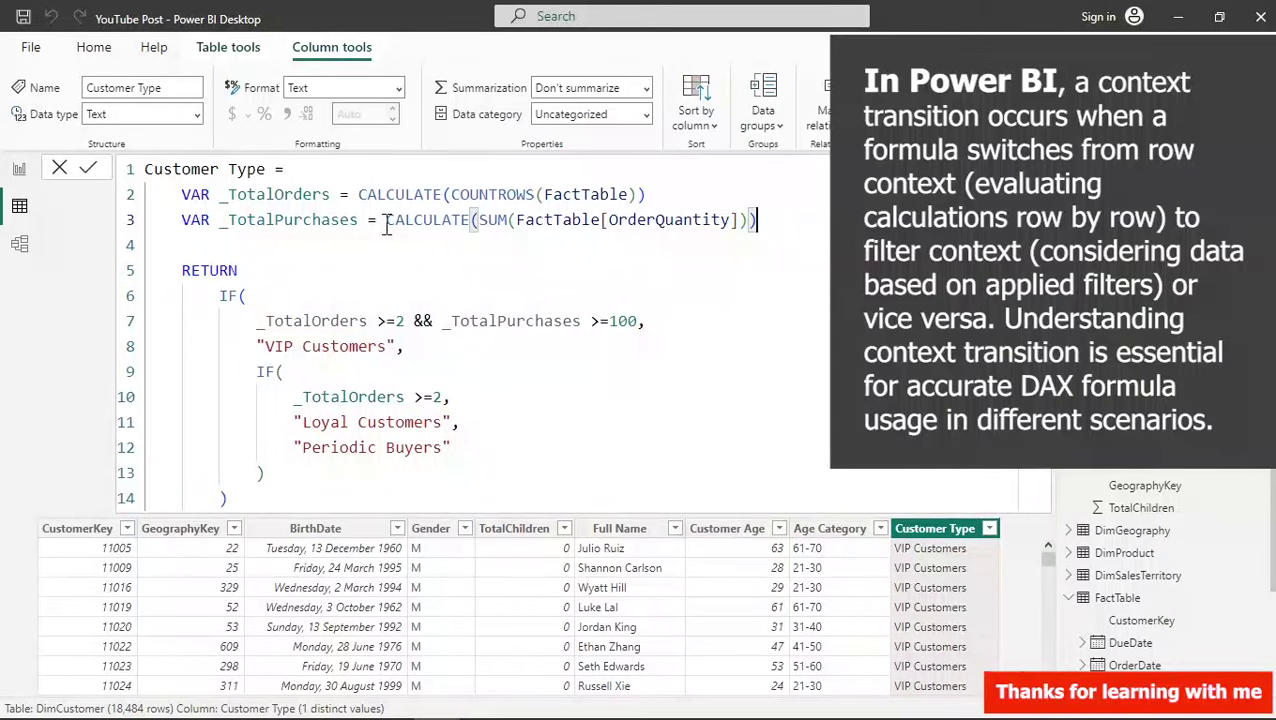
left_click(388, 224)
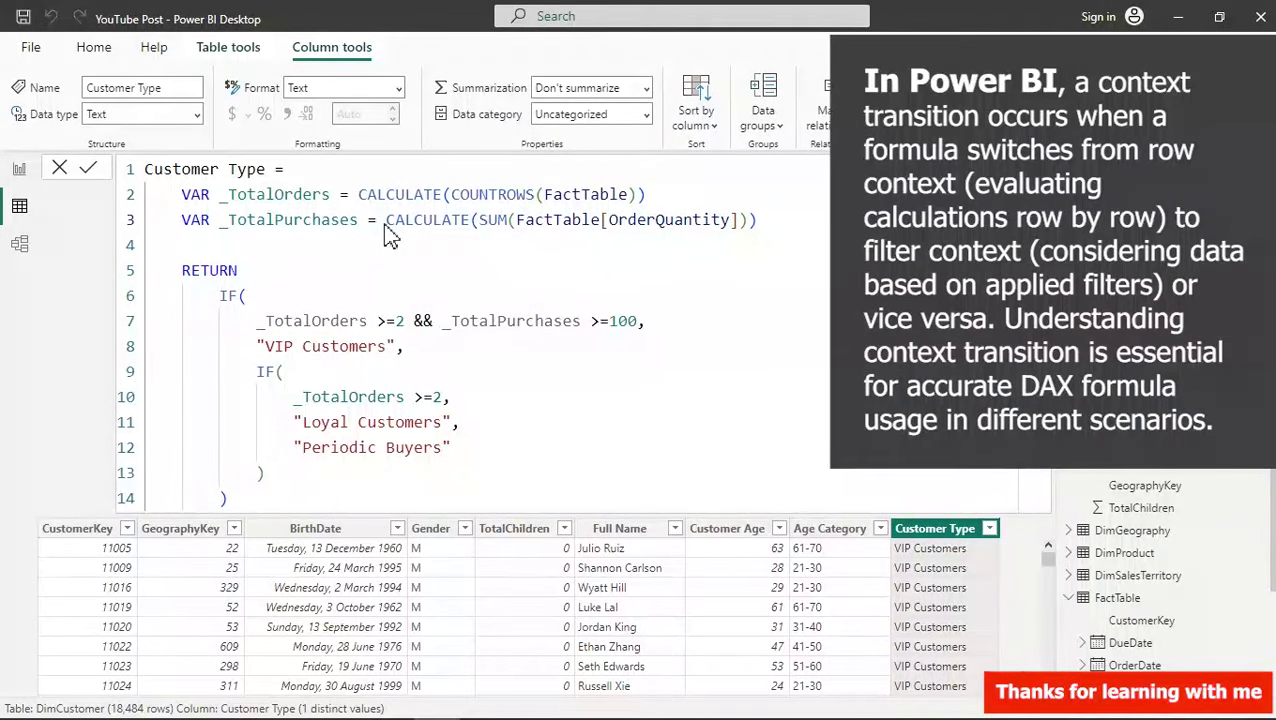
key("Return")
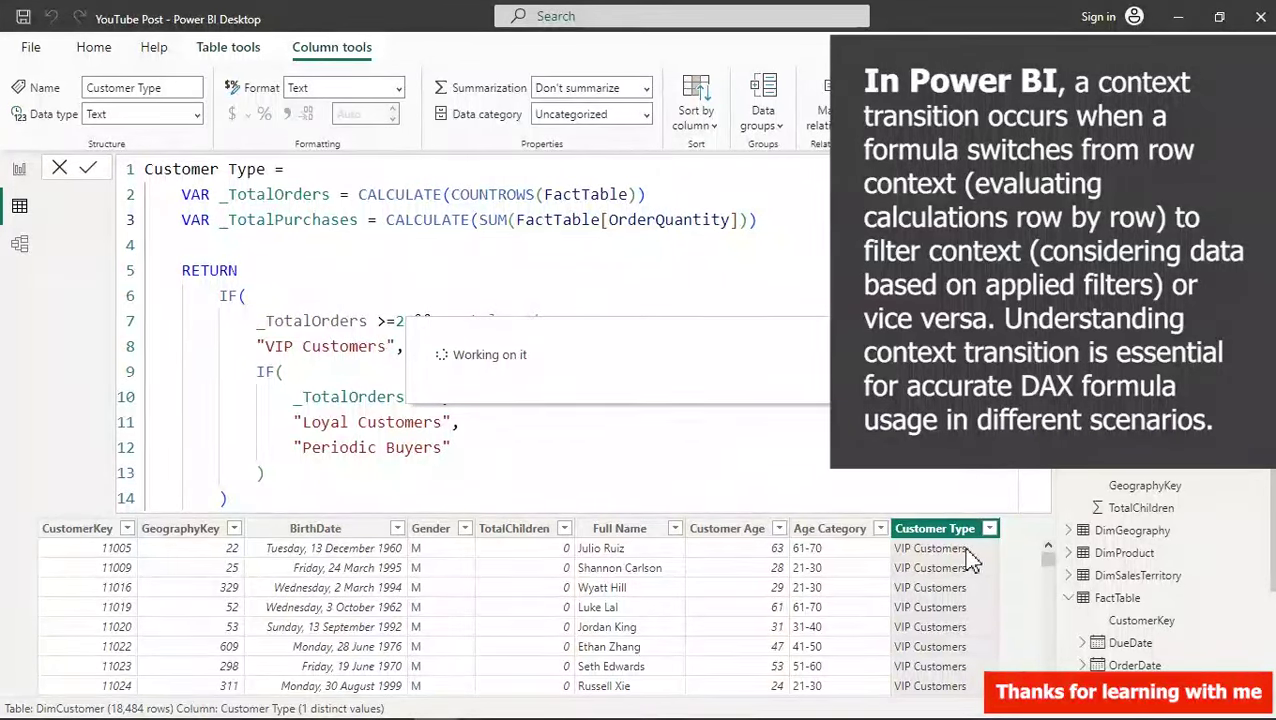
left_click(988, 530)
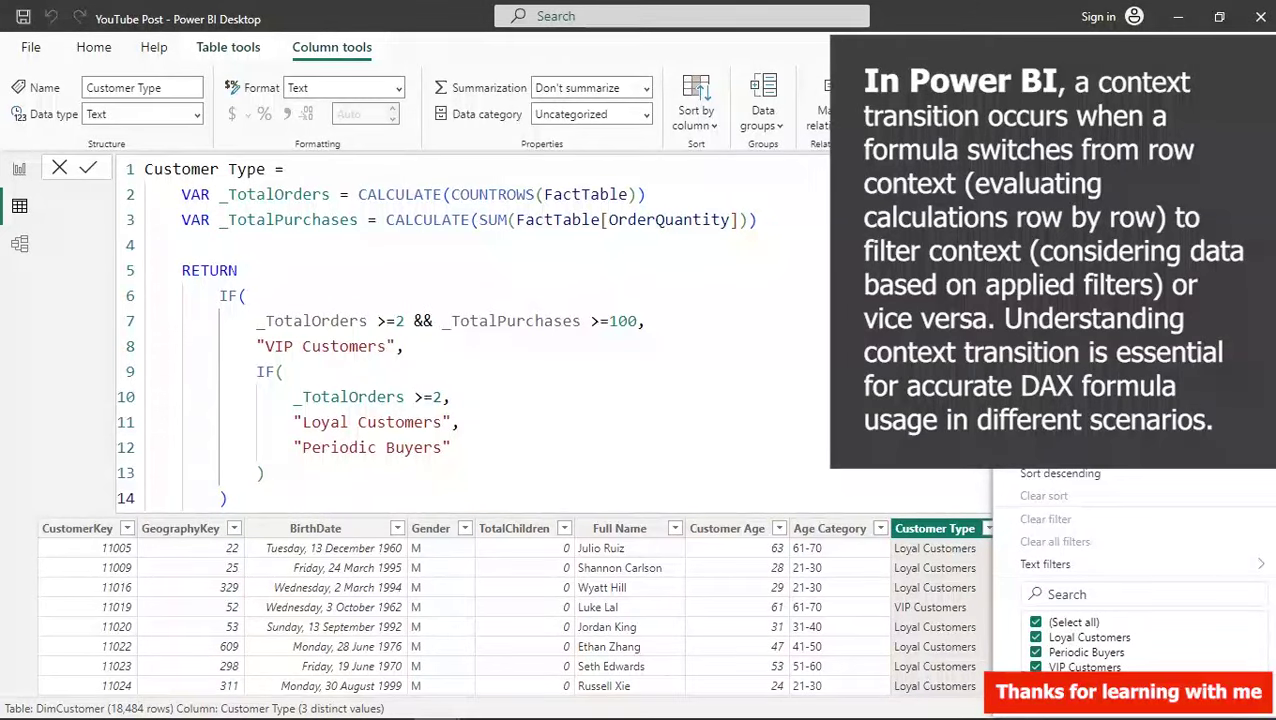
left_click(723, 415)
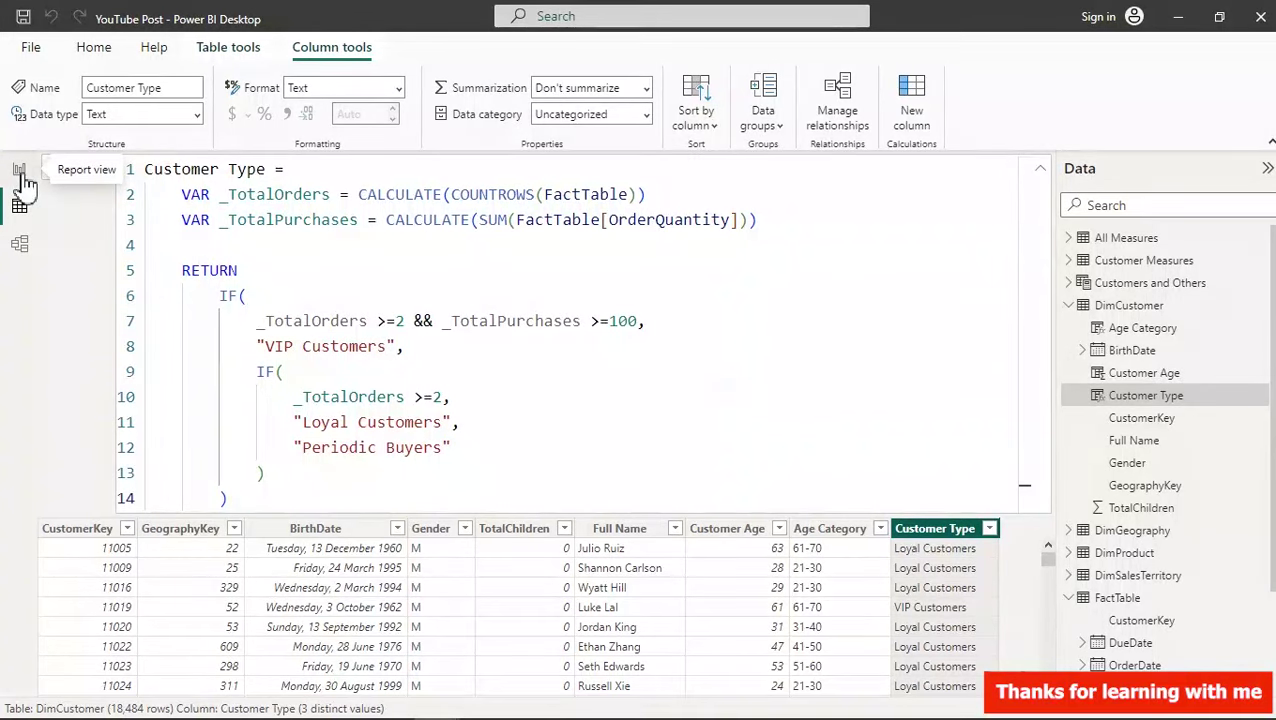
- Create a new measure named #Transaction in the Customer Measures table and enlarge the formula text
left_click(1069, 260)
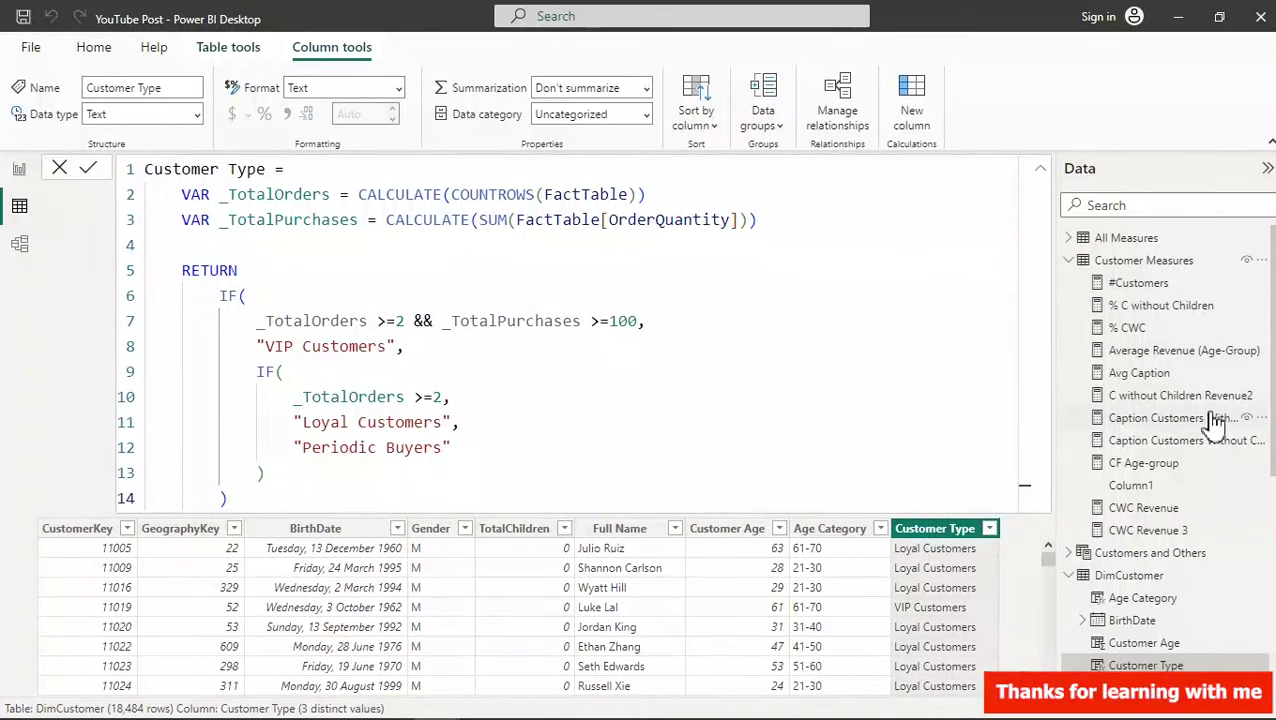
left_click(1143, 463)
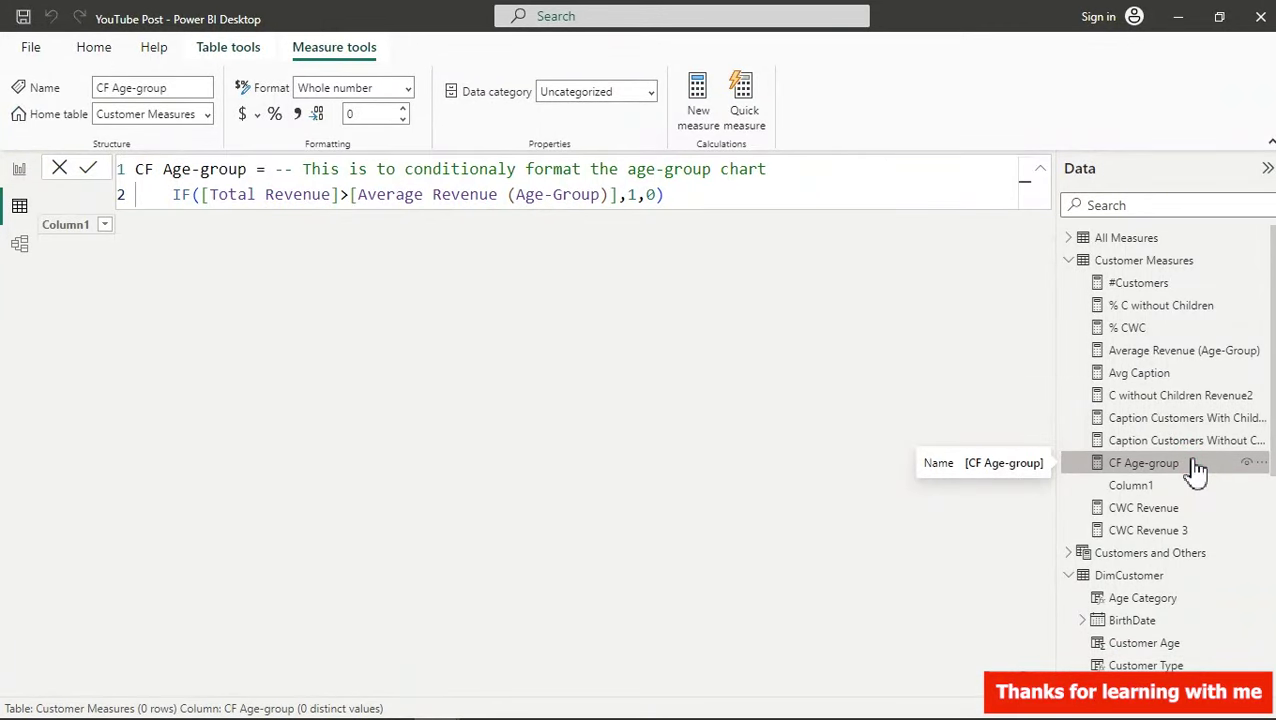
left_click(700, 92)
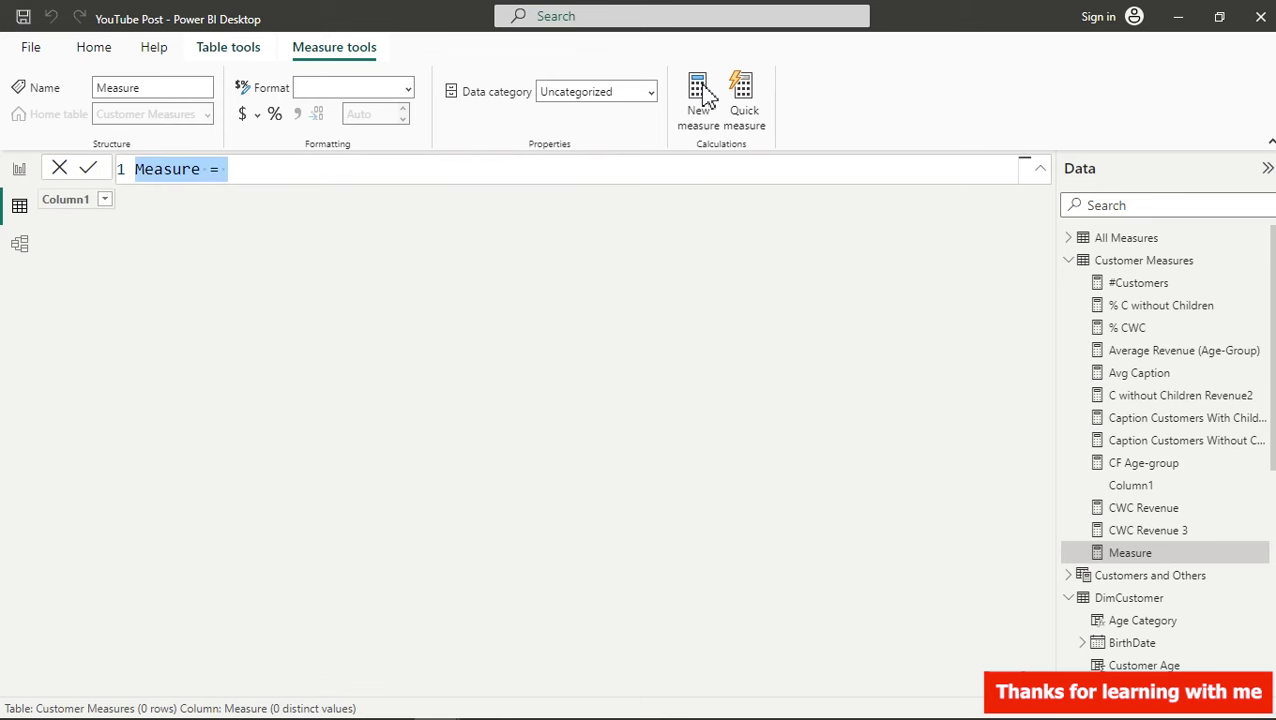
type("#")
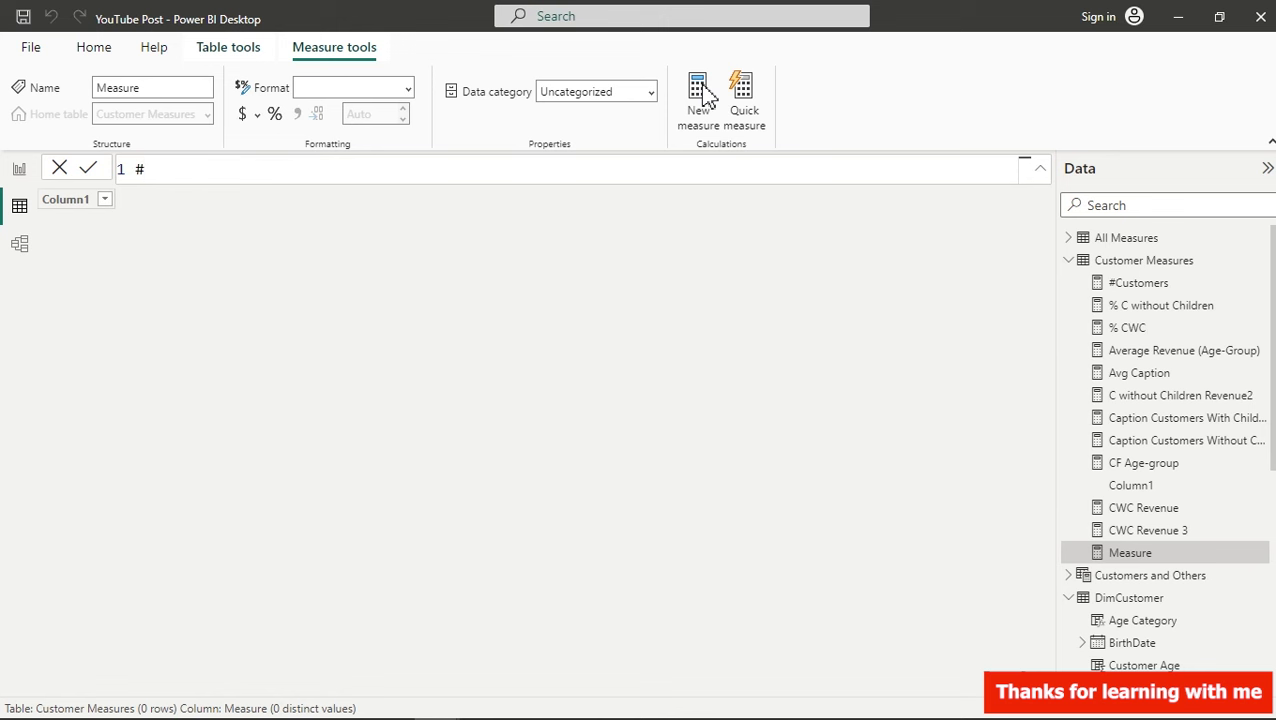
type("Transactio")
key("ctrl+plus")
key("ctrl+plus")
key("ctrl+plus")
key("ctrl+plus")
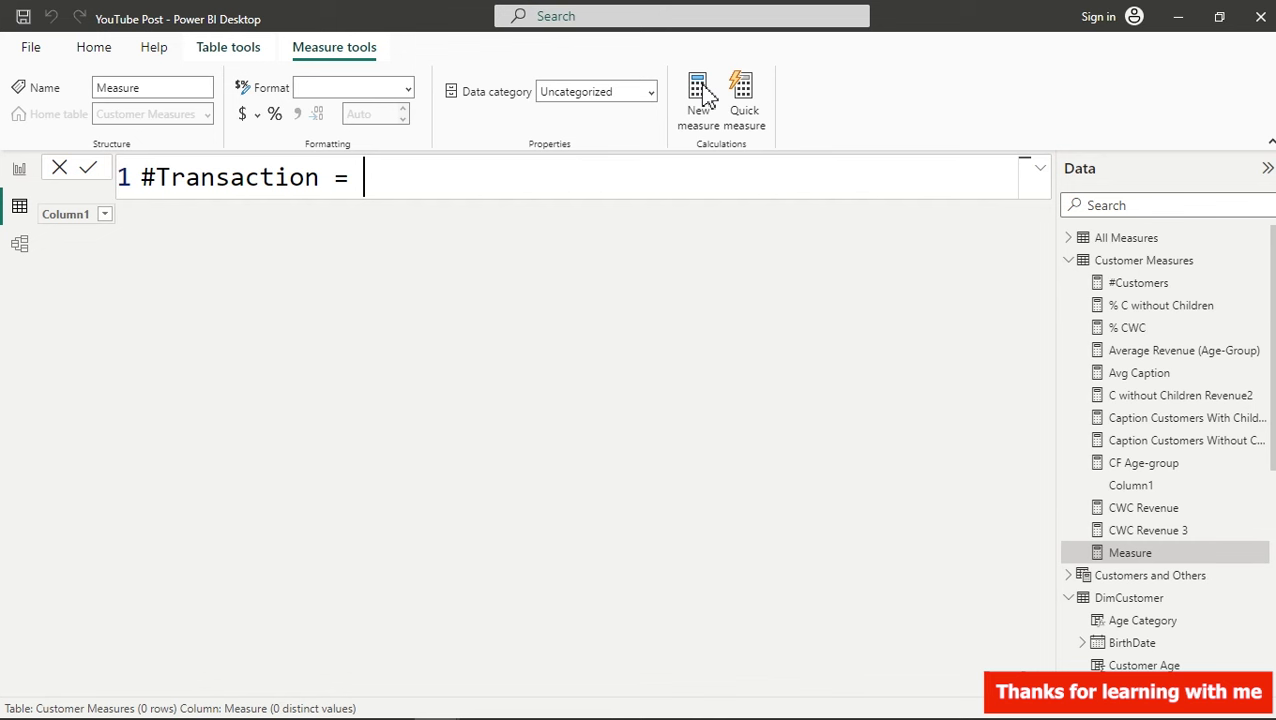
- Define the #Transaction measure as COUNTROWS(FactTable) and commit it
type("countr")
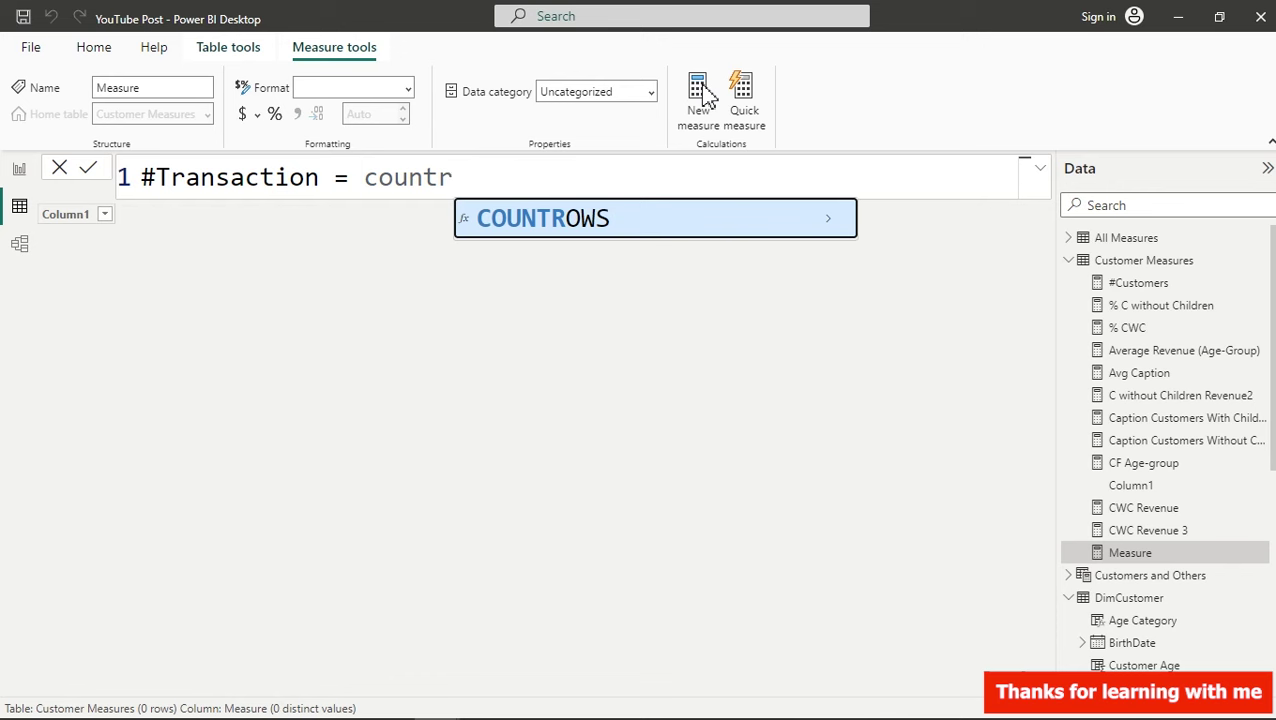
key("Tab")
type("fac")
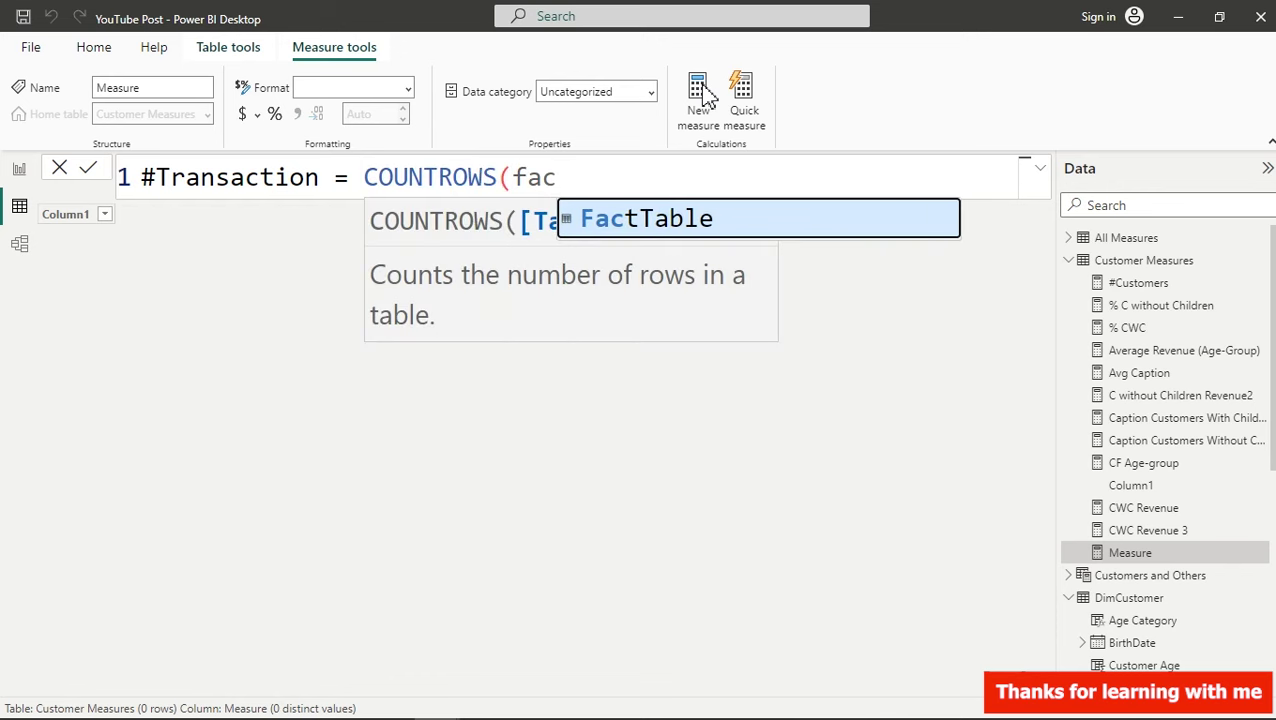
key("Tab")
type(")")
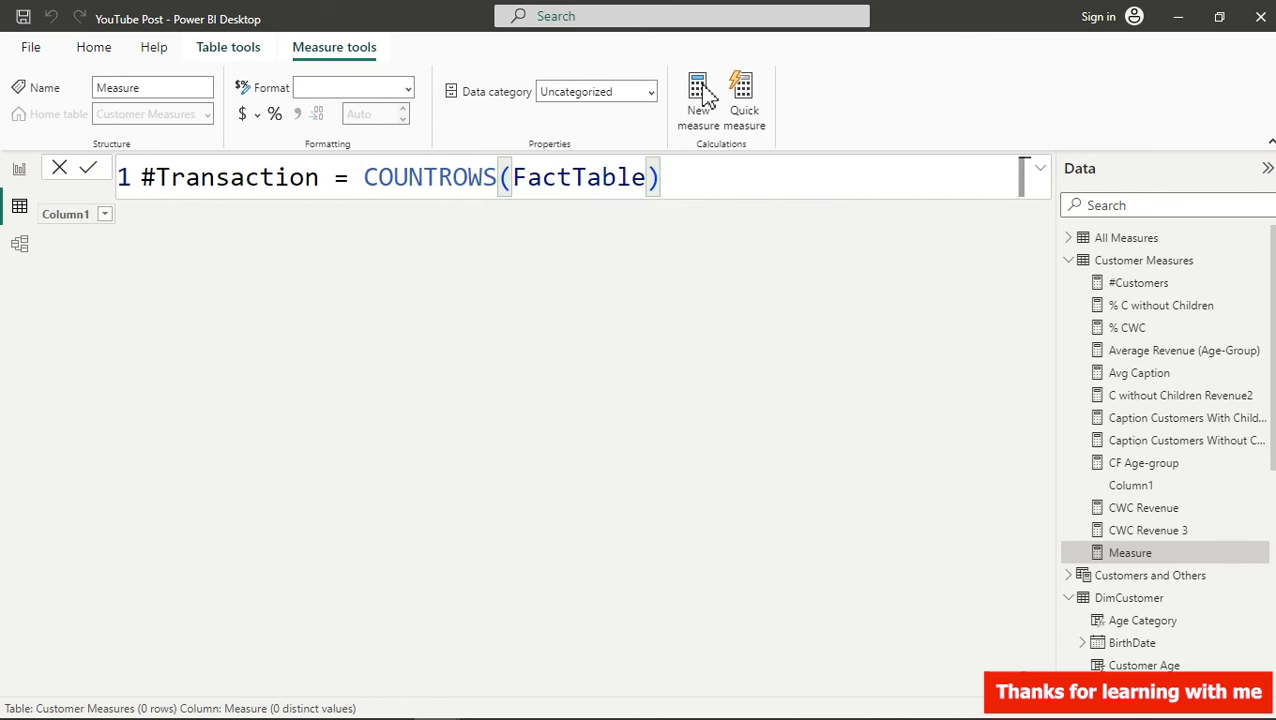
left_click(705, 93)
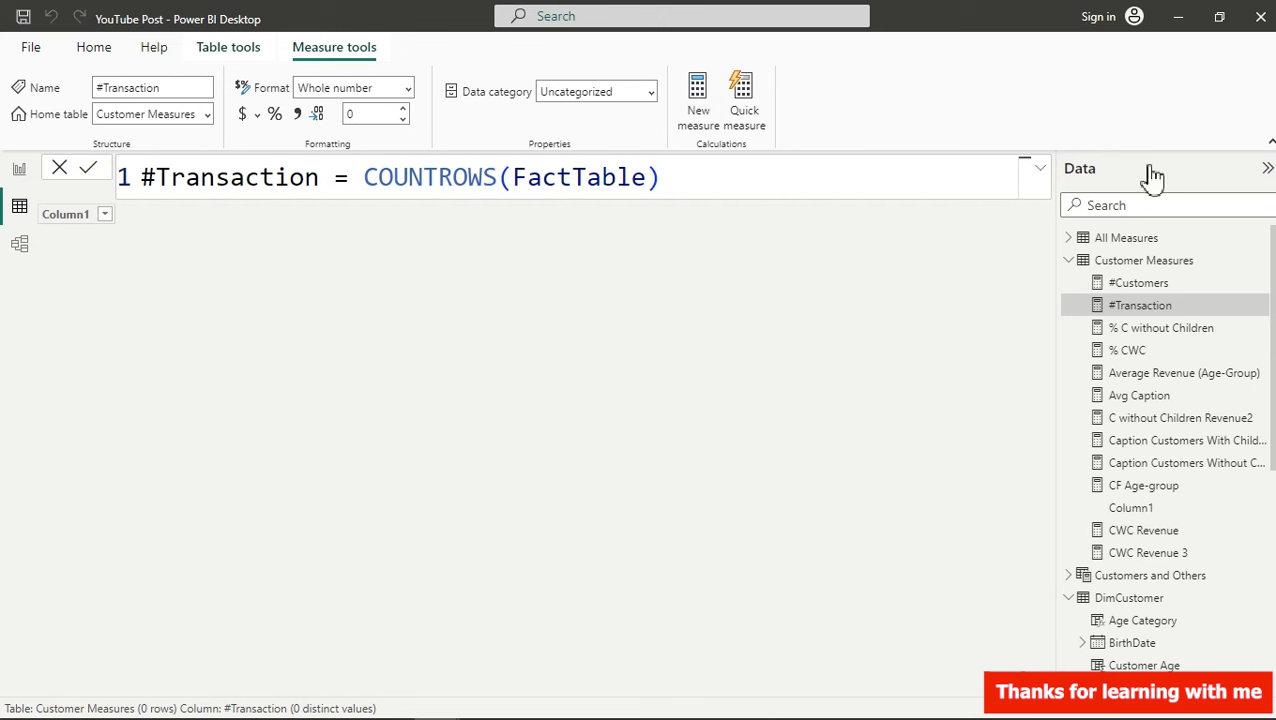
- Create a new measure named Qty Ordered in the All Measures table and begin its expression with the SUM function
left_click(1068, 238)
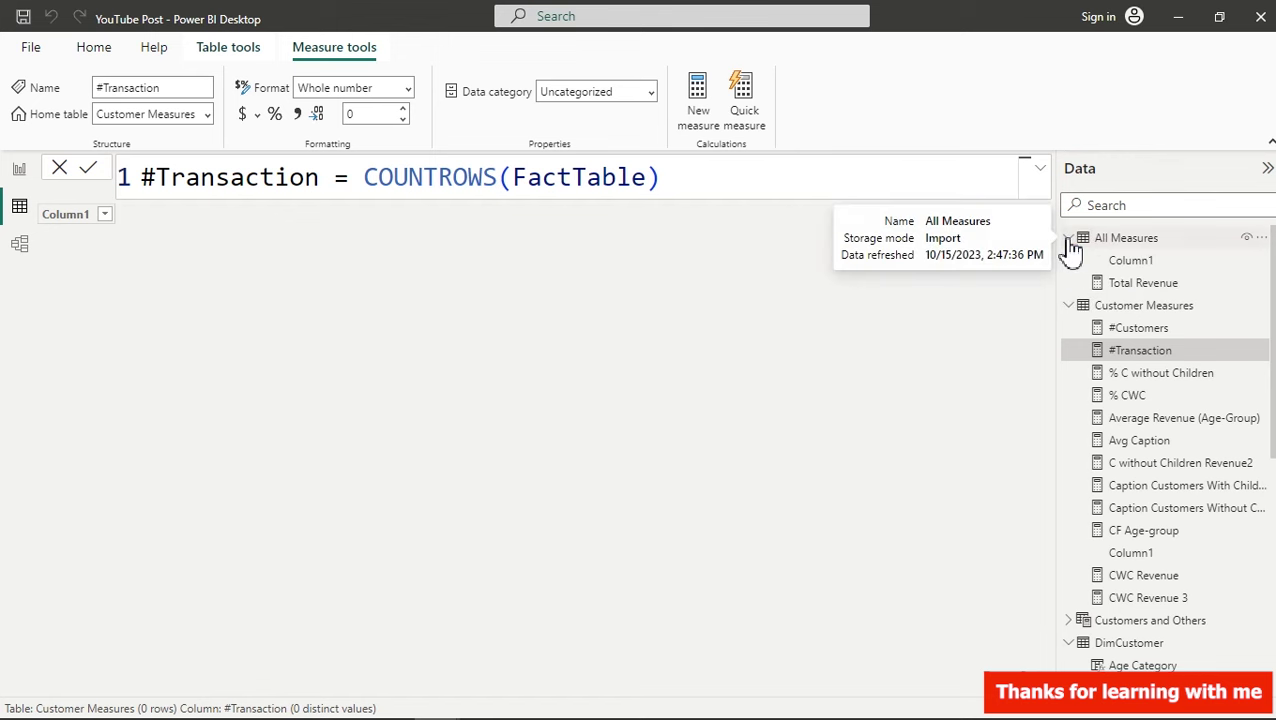
left_click(1152, 287)
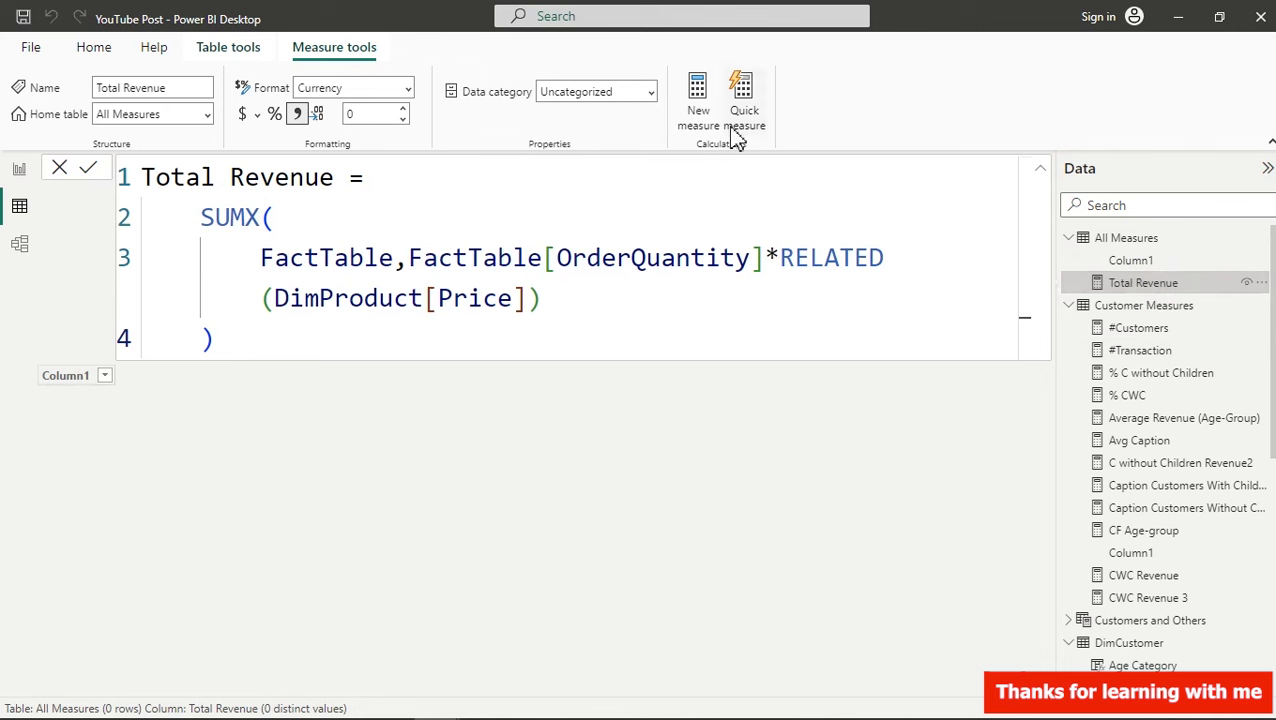
left_click(696, 88)
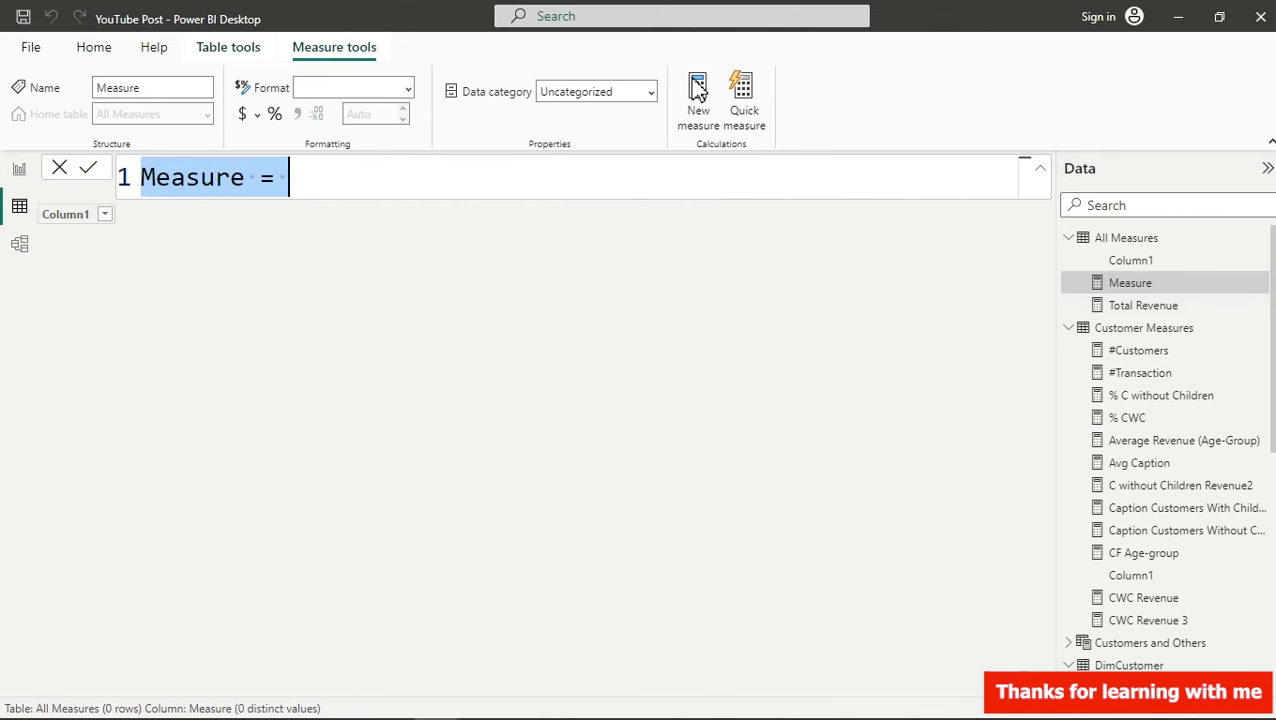
type("Qty ")
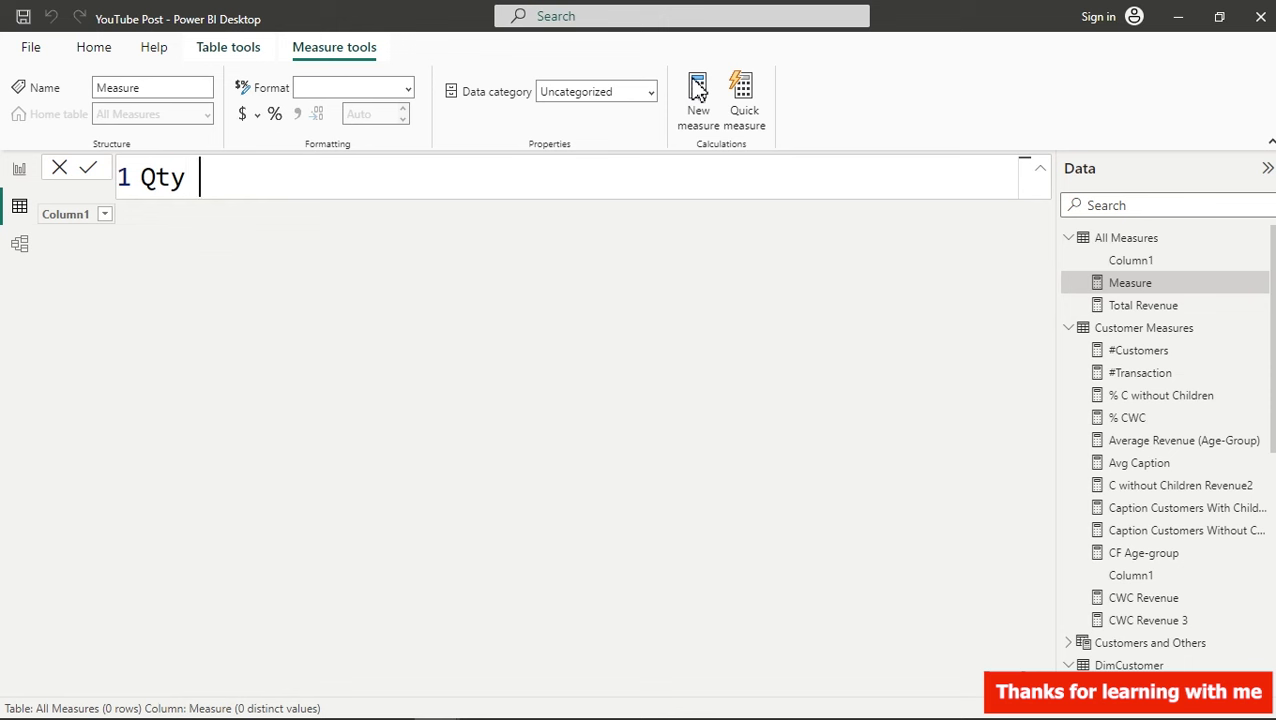
type("Orderse")
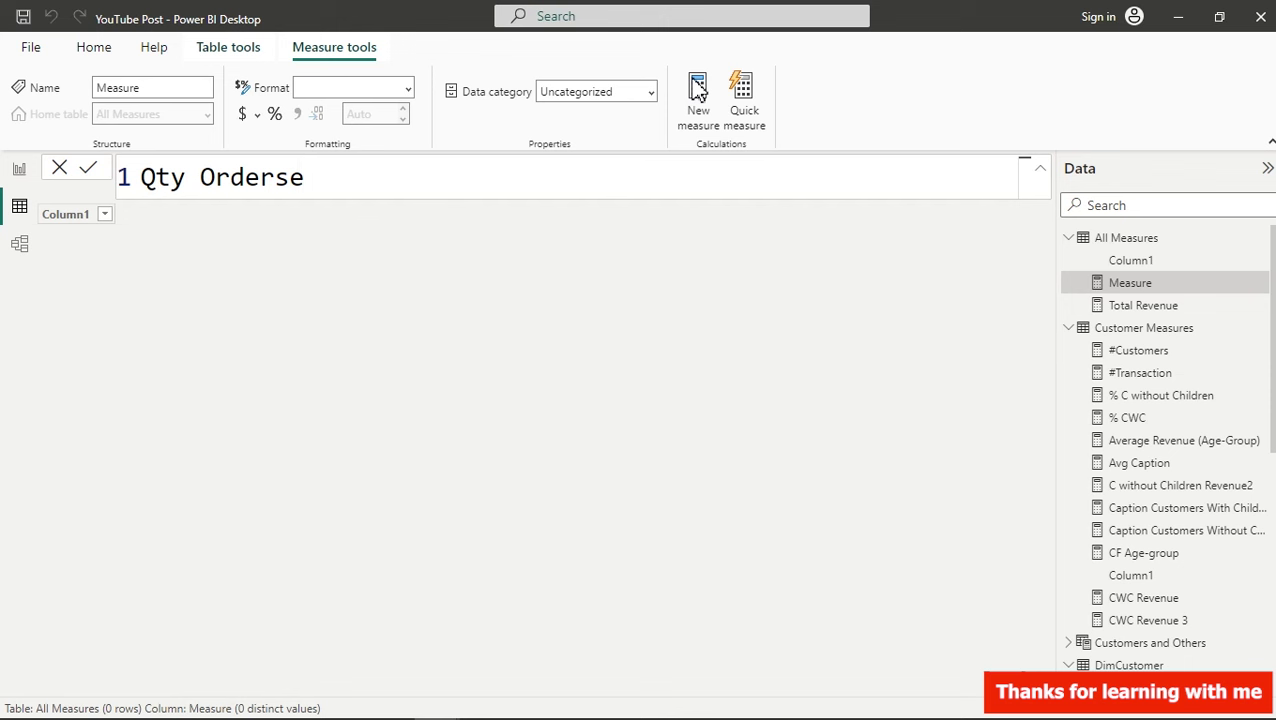
key("BackSpace")
key("BackSpace")
type("ed =sum")
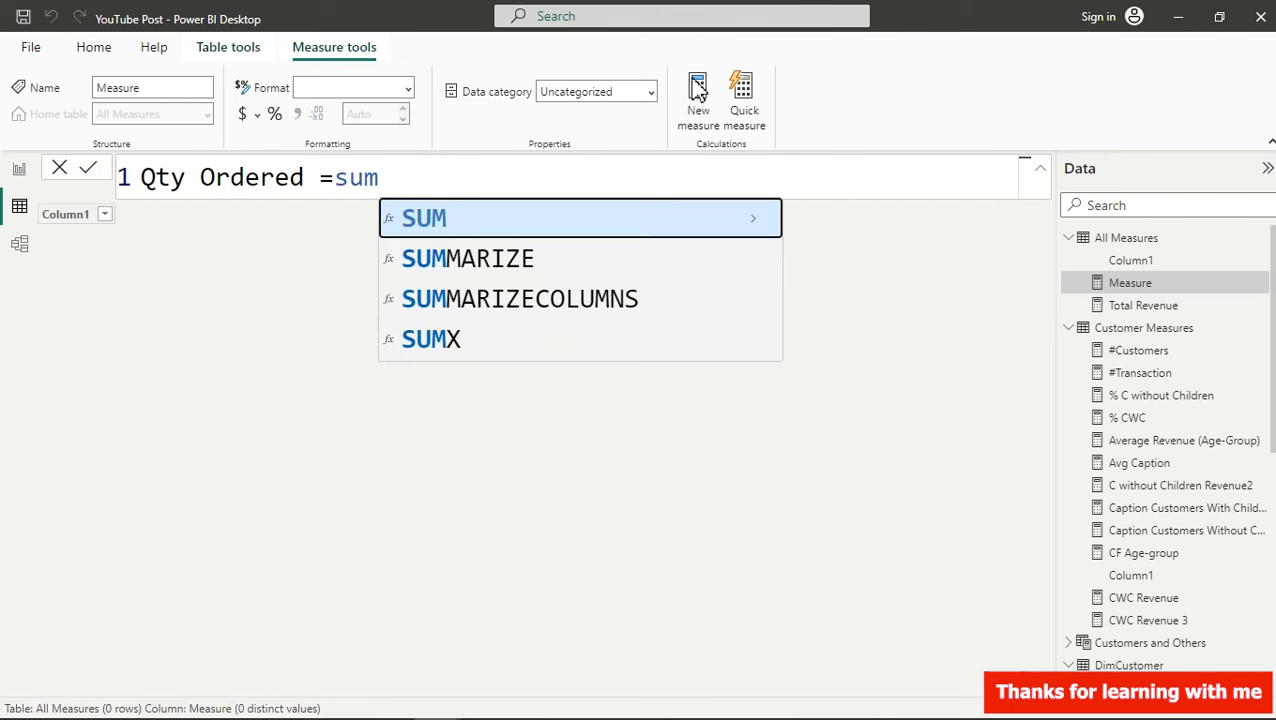
- Complete the Qty Ordered measure as SUM(FactTable[OrderQuantity]) and commit it
key("Tab")
type("su")
key("BackSpace")
key("BackSpace")
type("order")
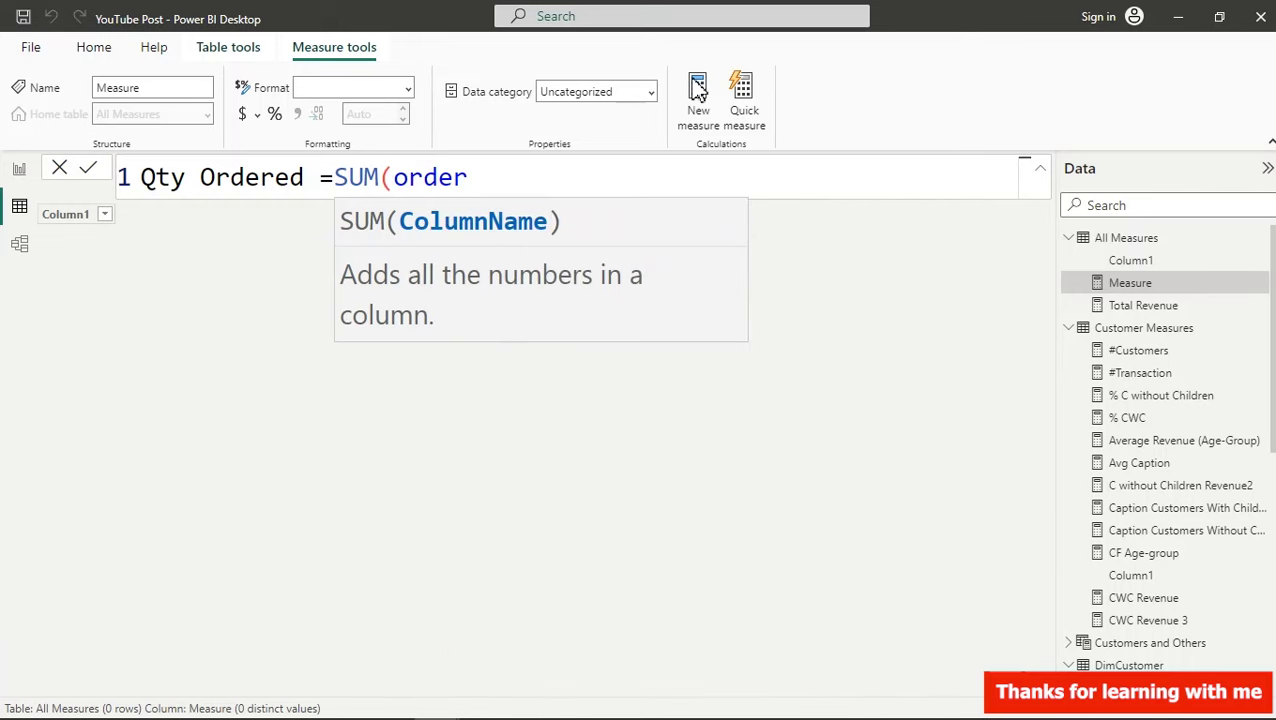
key("BackSpace")
key("Down")
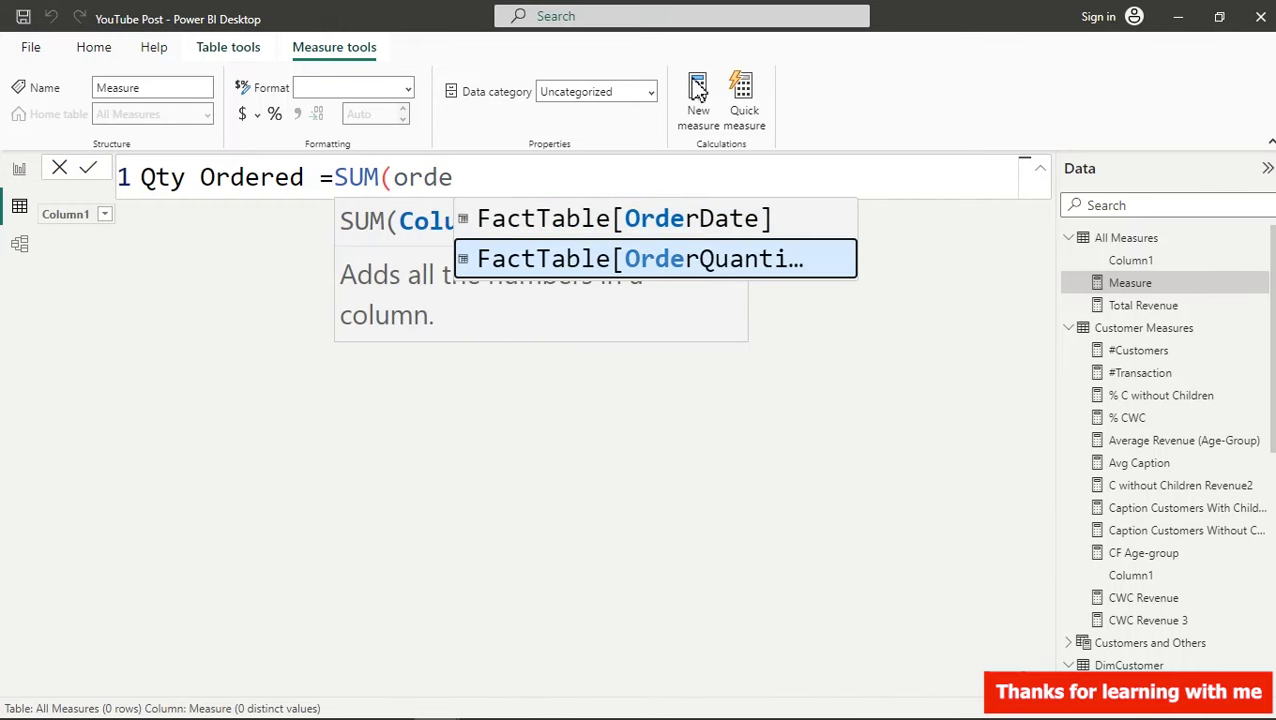
key("Tab")
type(")")
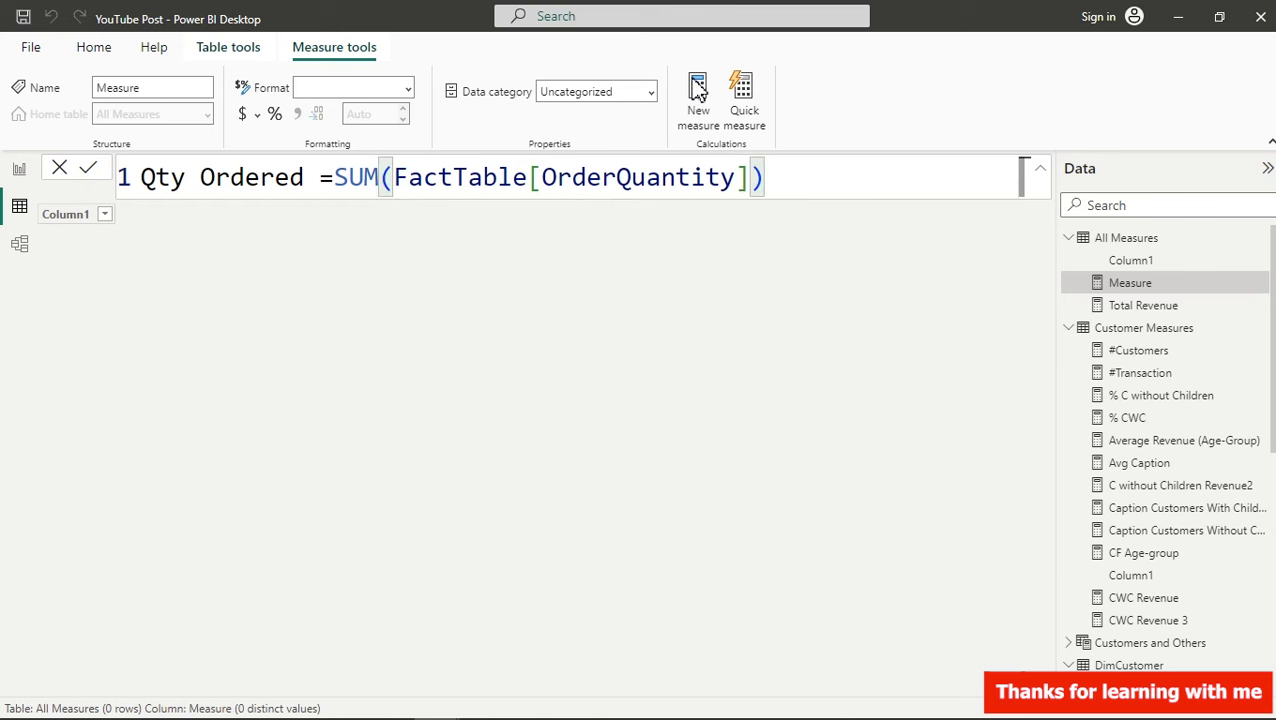
left_click(698, 90)
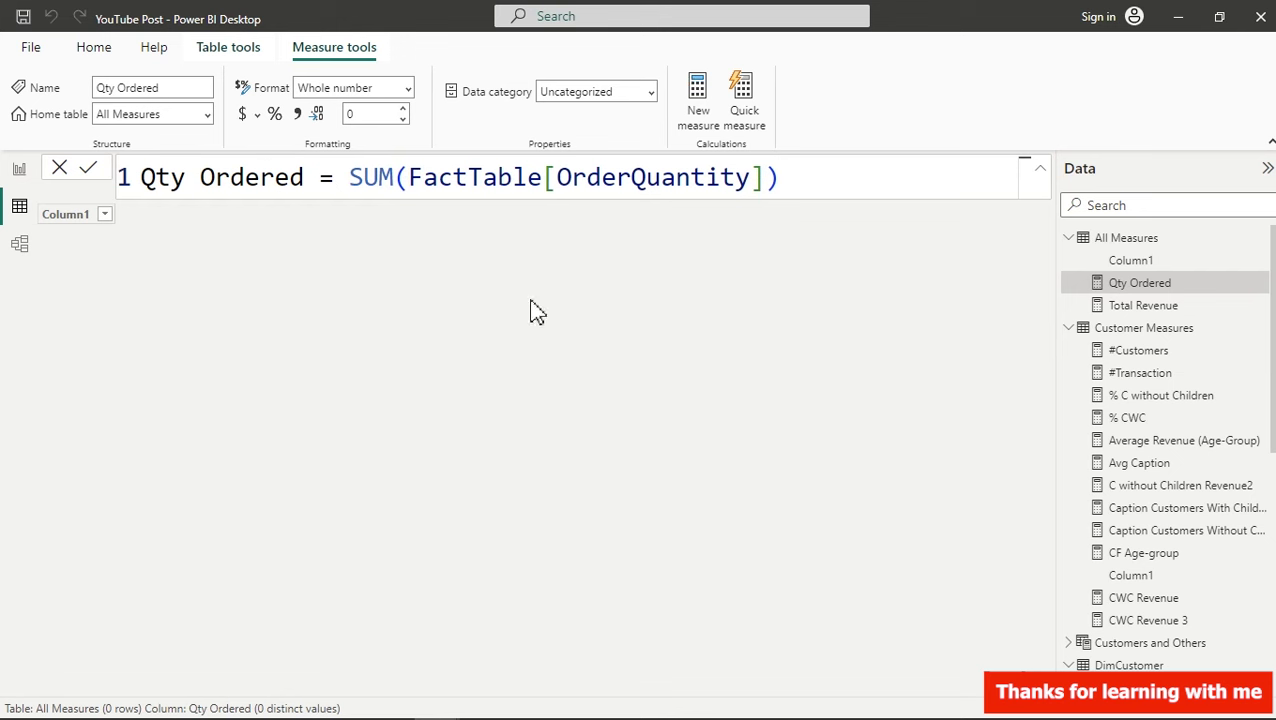
- Collapse the All Measures and Customer Measures tables and open the formula of DimCustomer's Customer Type column
left_click(1070, 238)
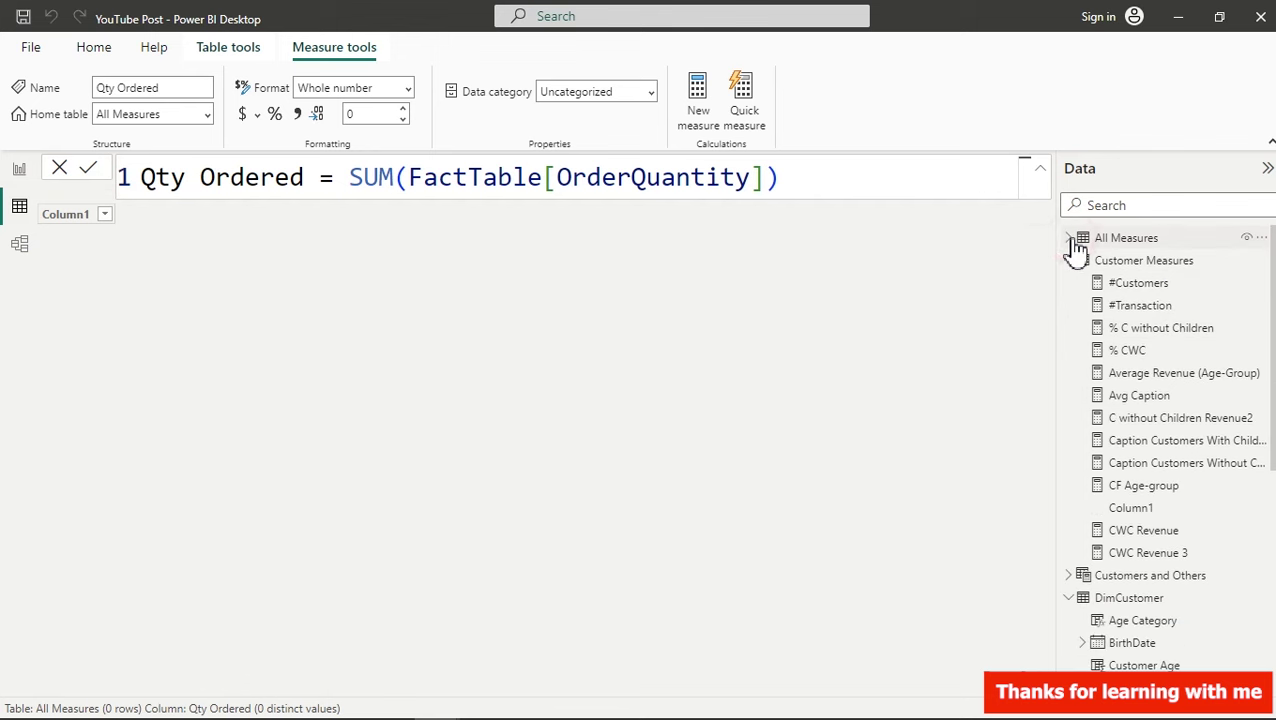
left_click(1147, 353)
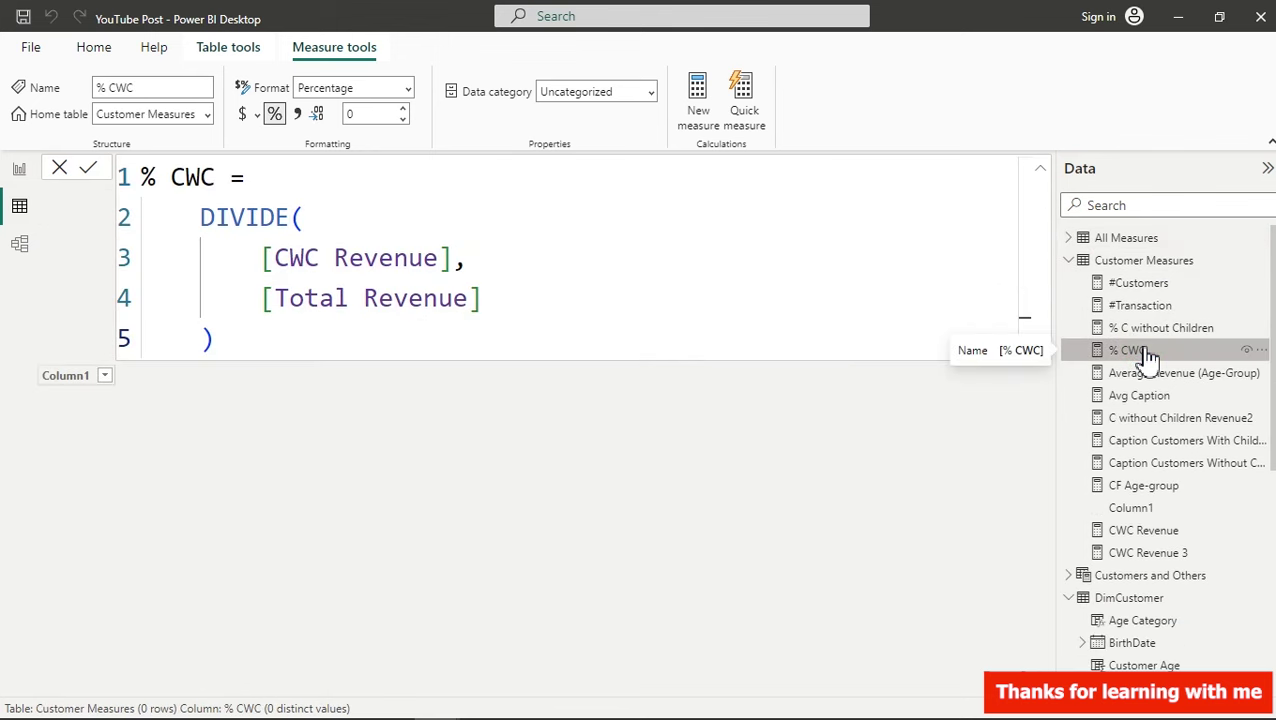
left_click(1068, 260)
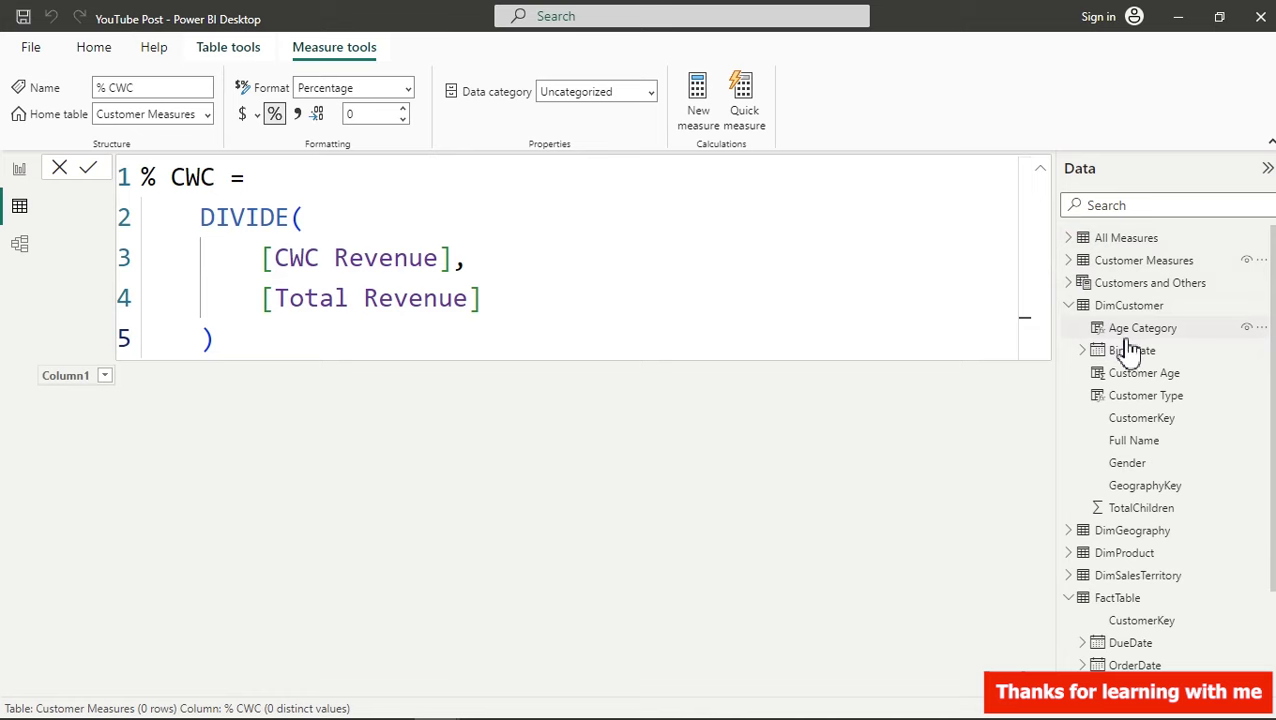
left_click(1110, 330)
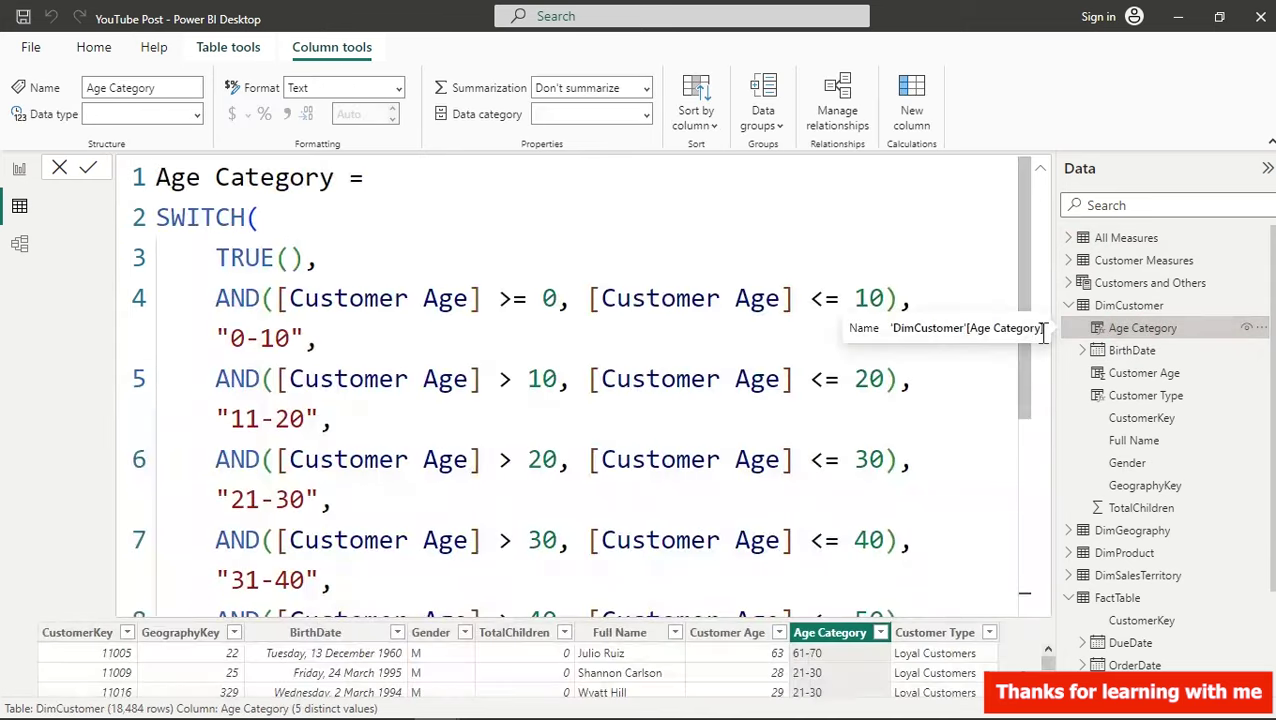
left_click(1120, 487)
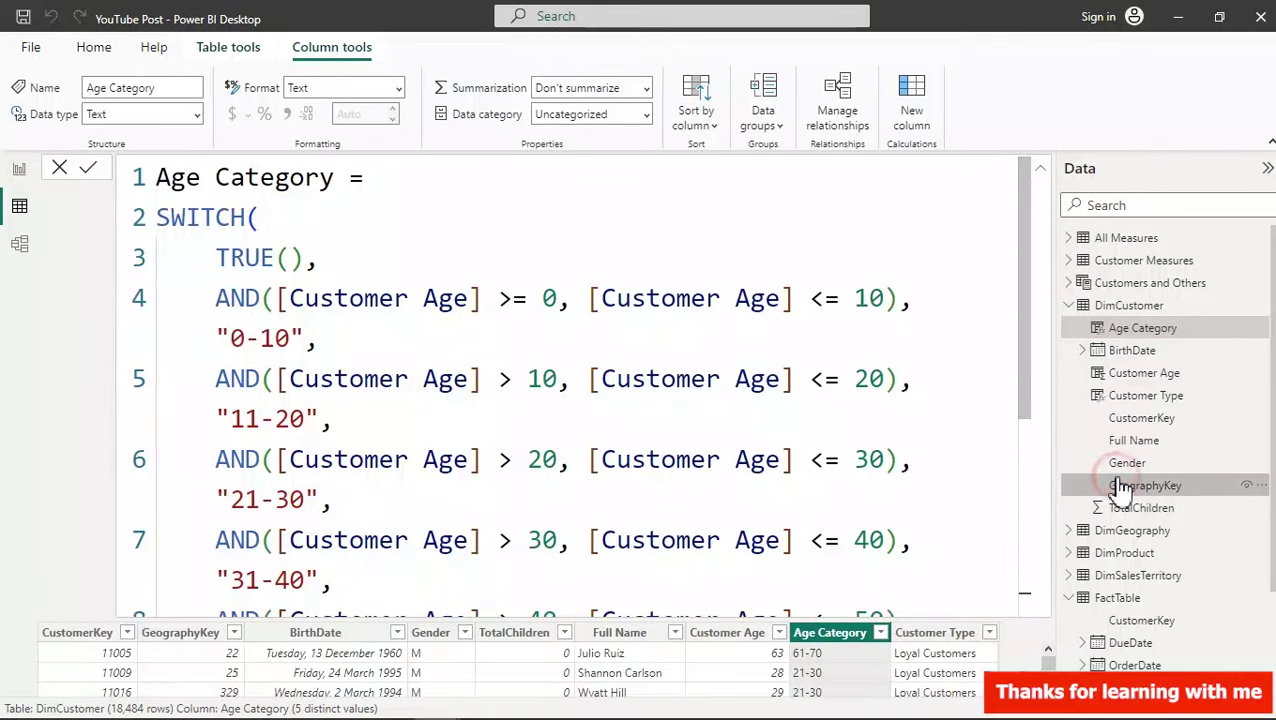
left_click(938, 197)
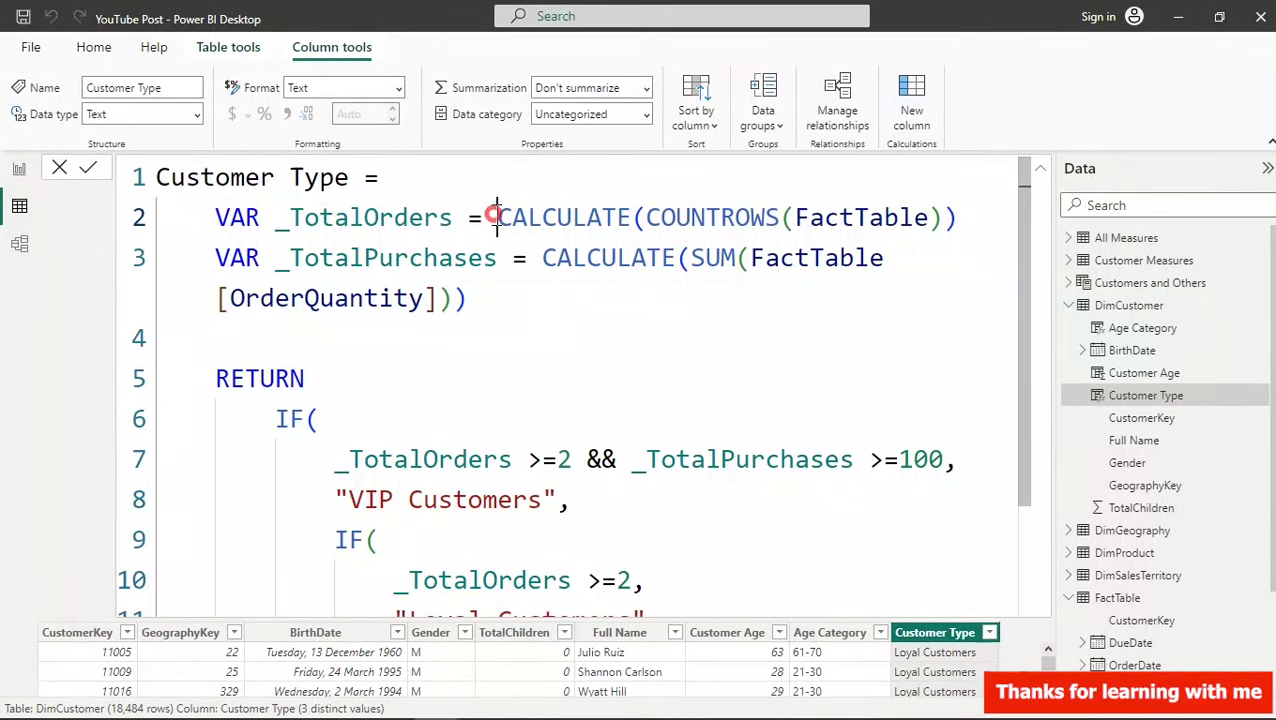
- Replace the _TotalOrders expression in the Customer Type formula with the [#Transaction] measure
left_click_drag(497, 217, 966, 232)
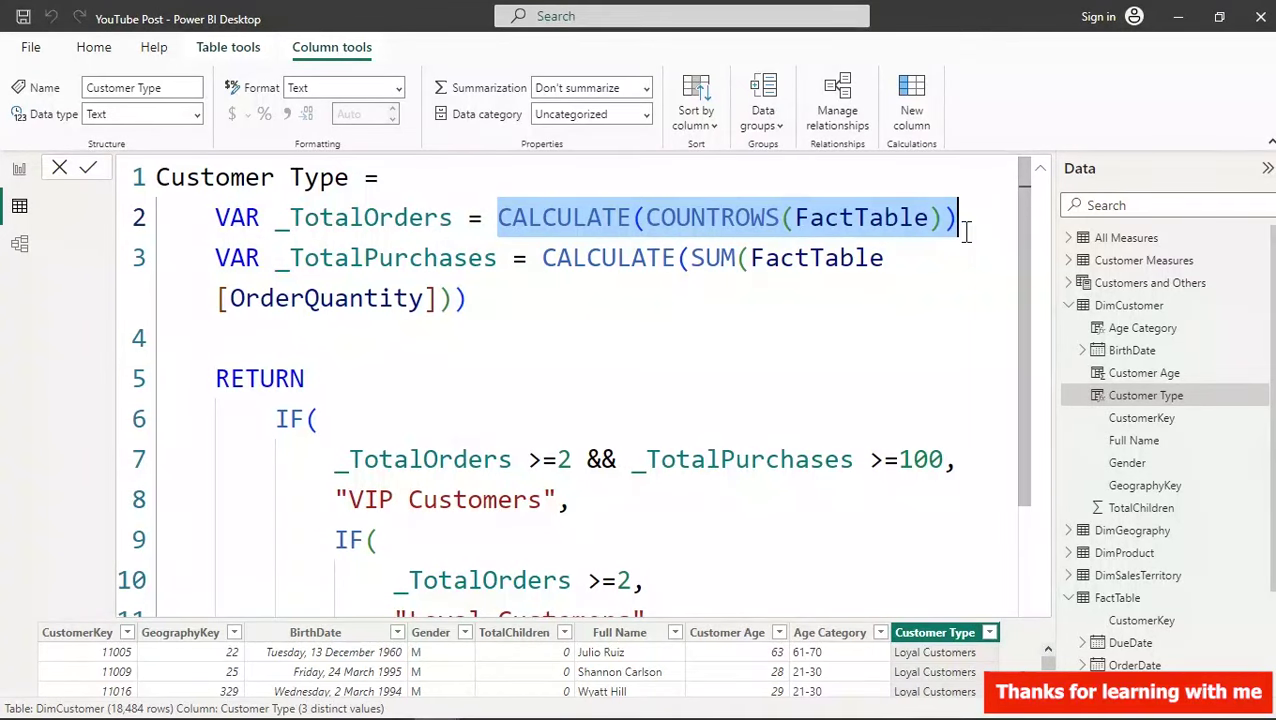
key("BackSpace")
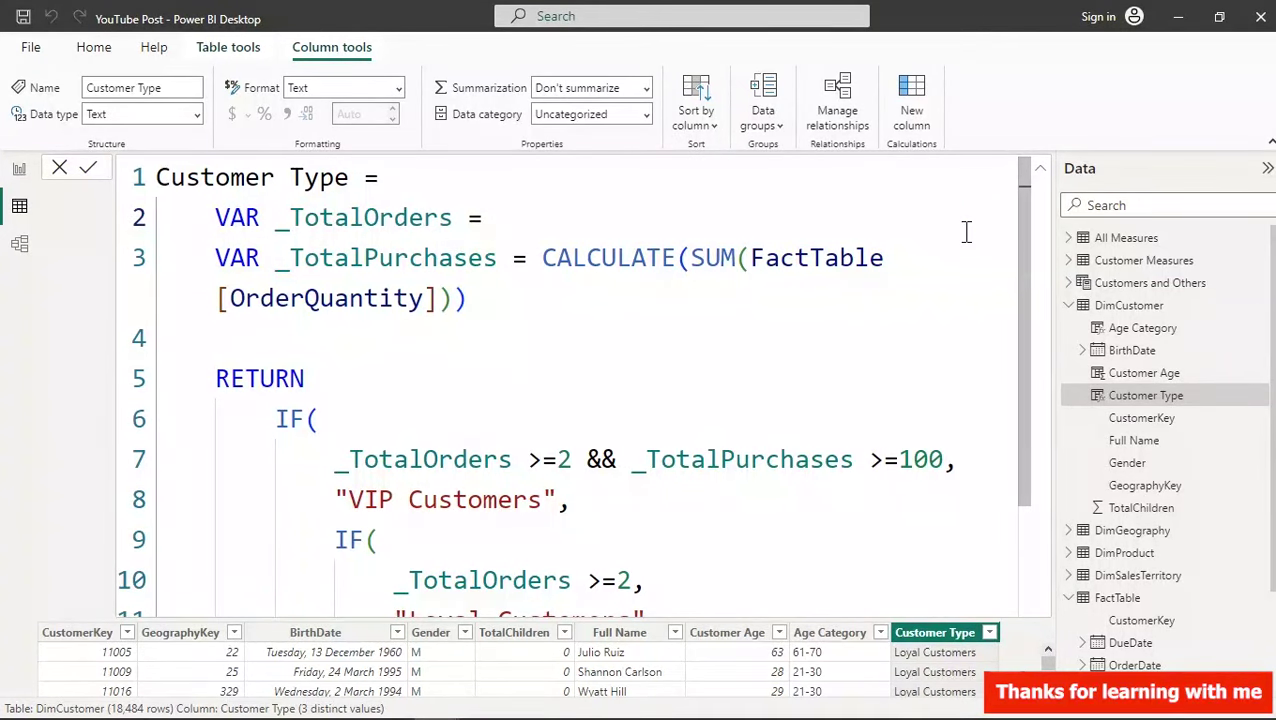
type("[")
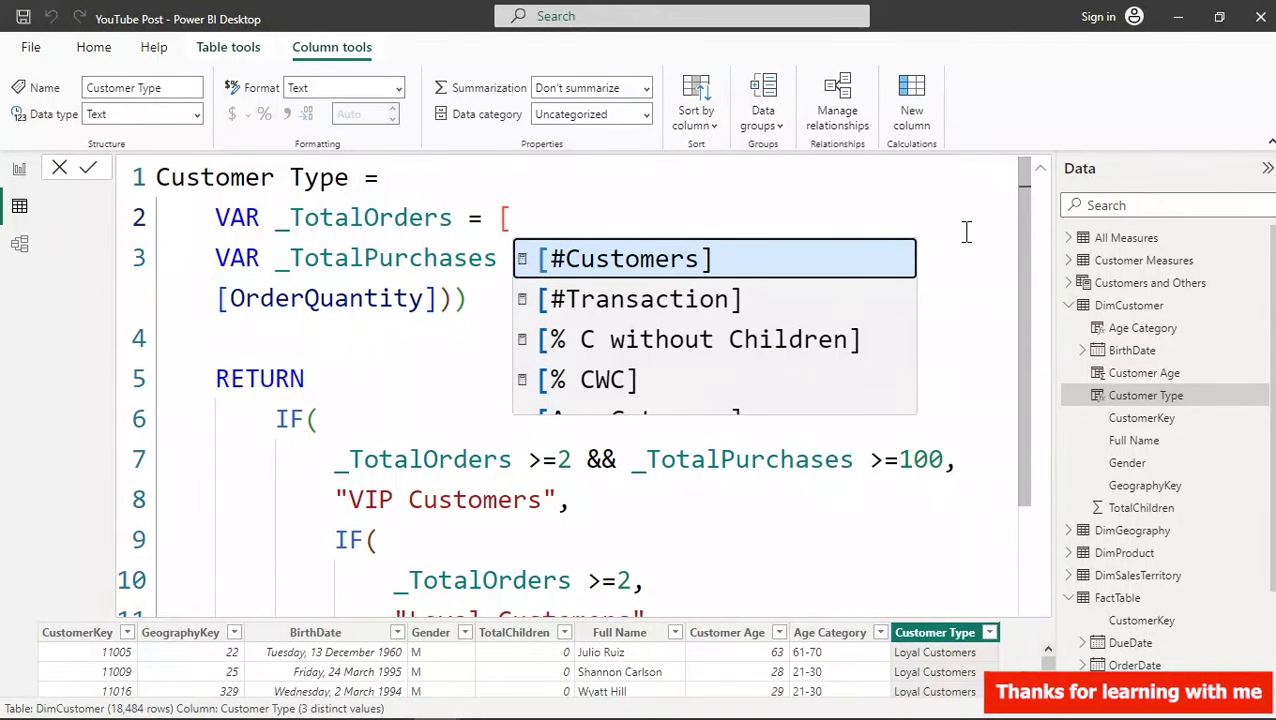
key("Down")
key("Down")
key("Up")
key("Tab")
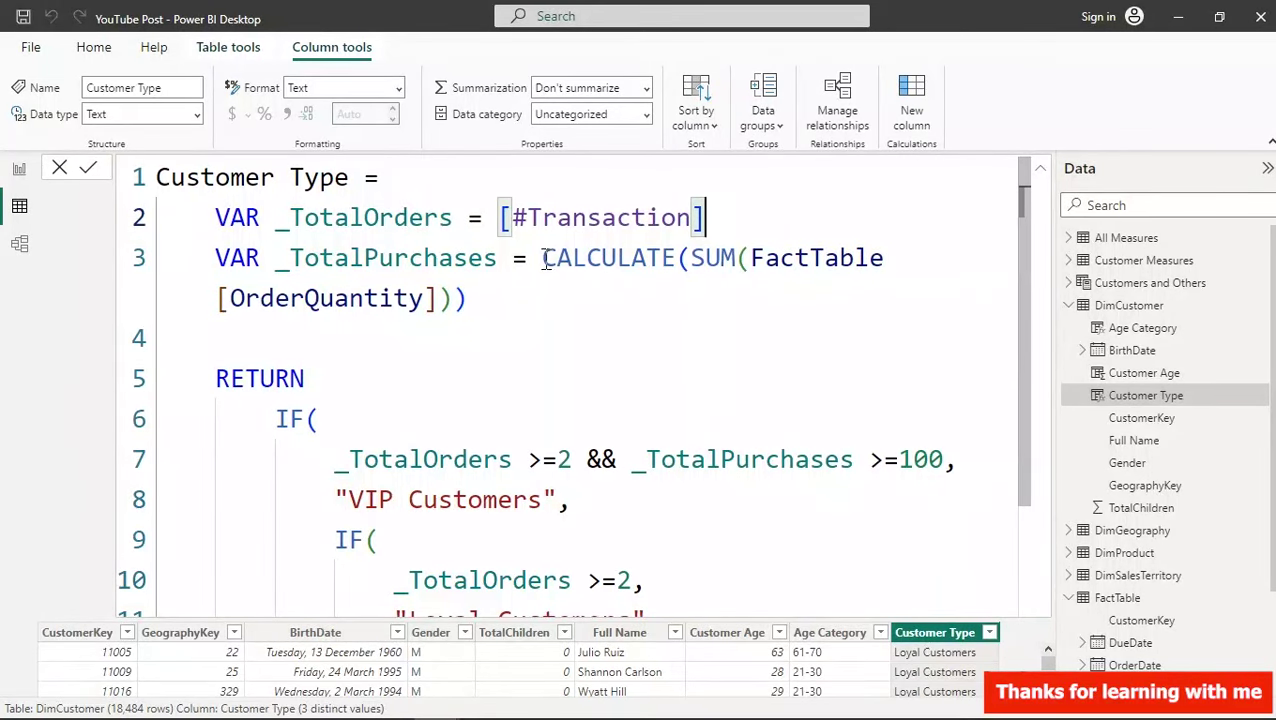
- Replace the _TotalPurchases expression with the [Qty Ordered] measure and commit the Customer Type formula
left_click_drag(541, 258, 556, 297)
key("BackSpace")
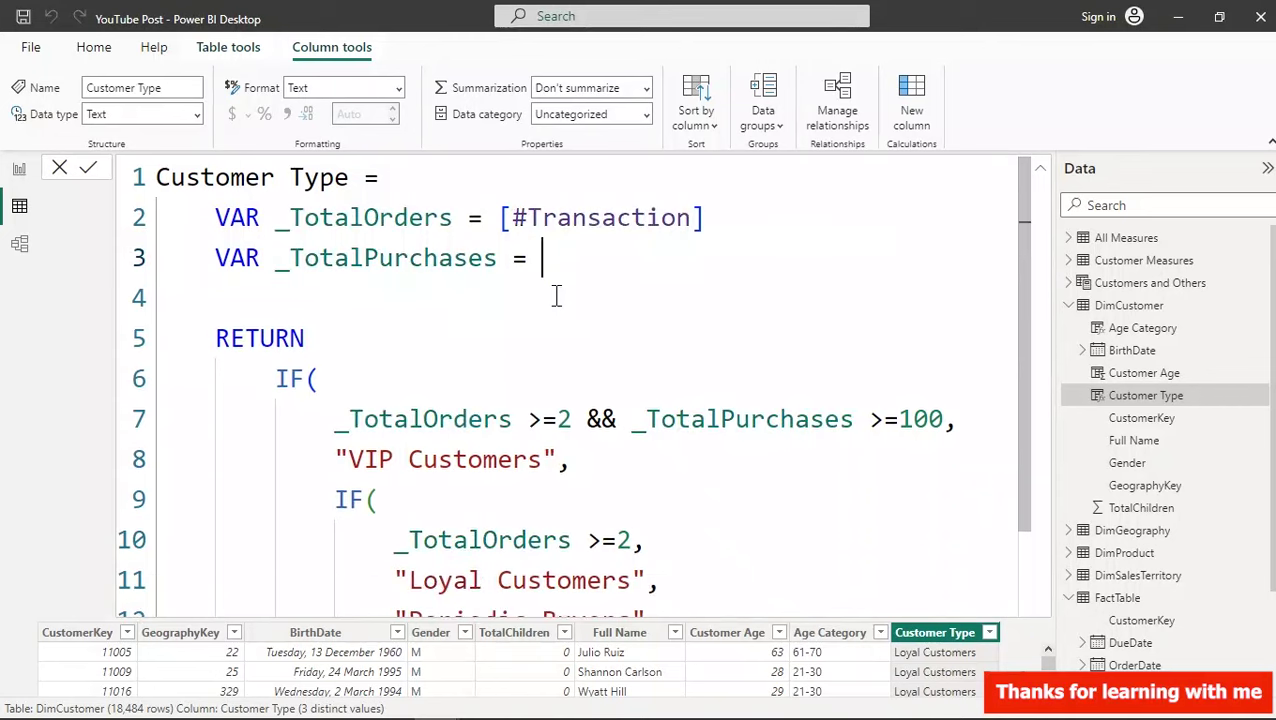
type("[")
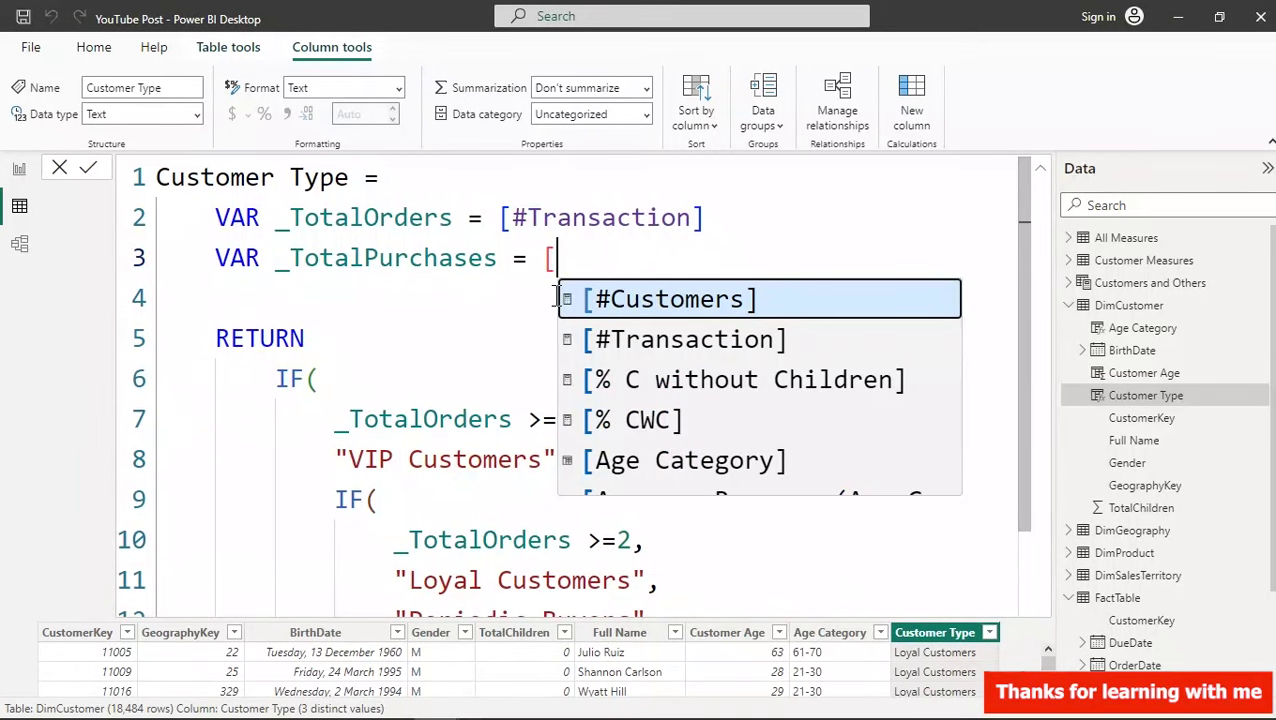
type("q")
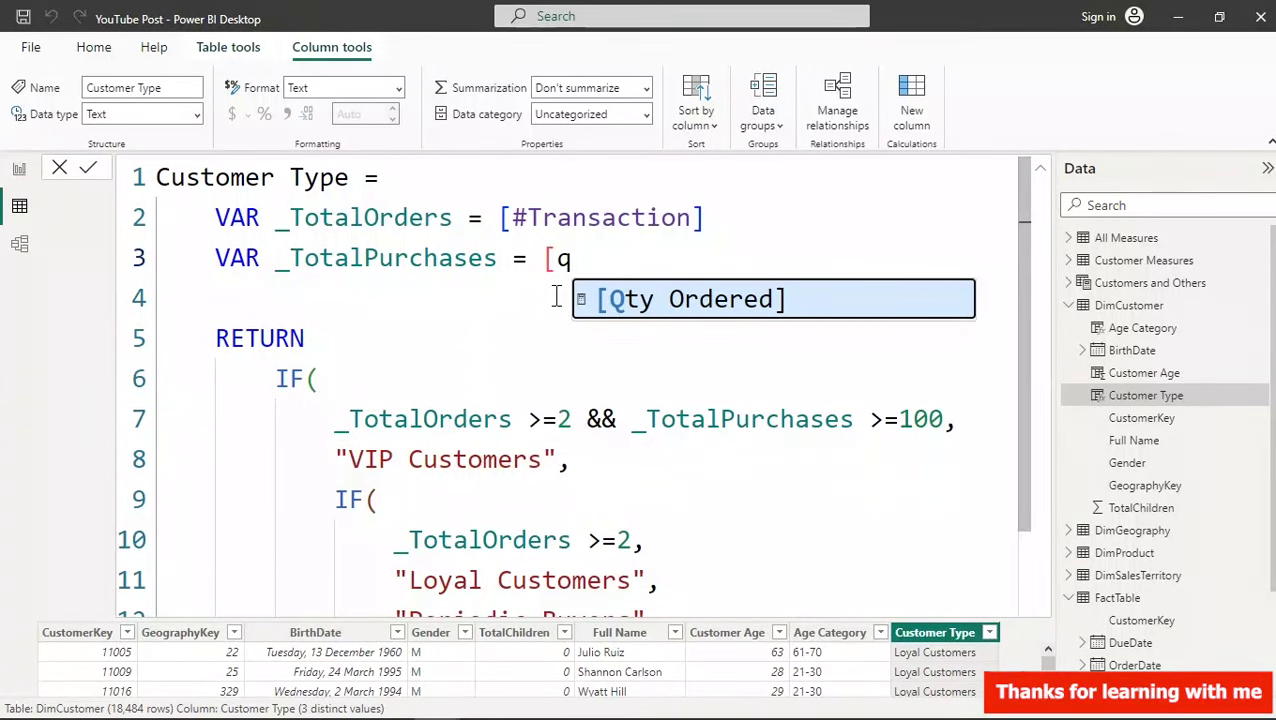
key("Tab")
key("Return")
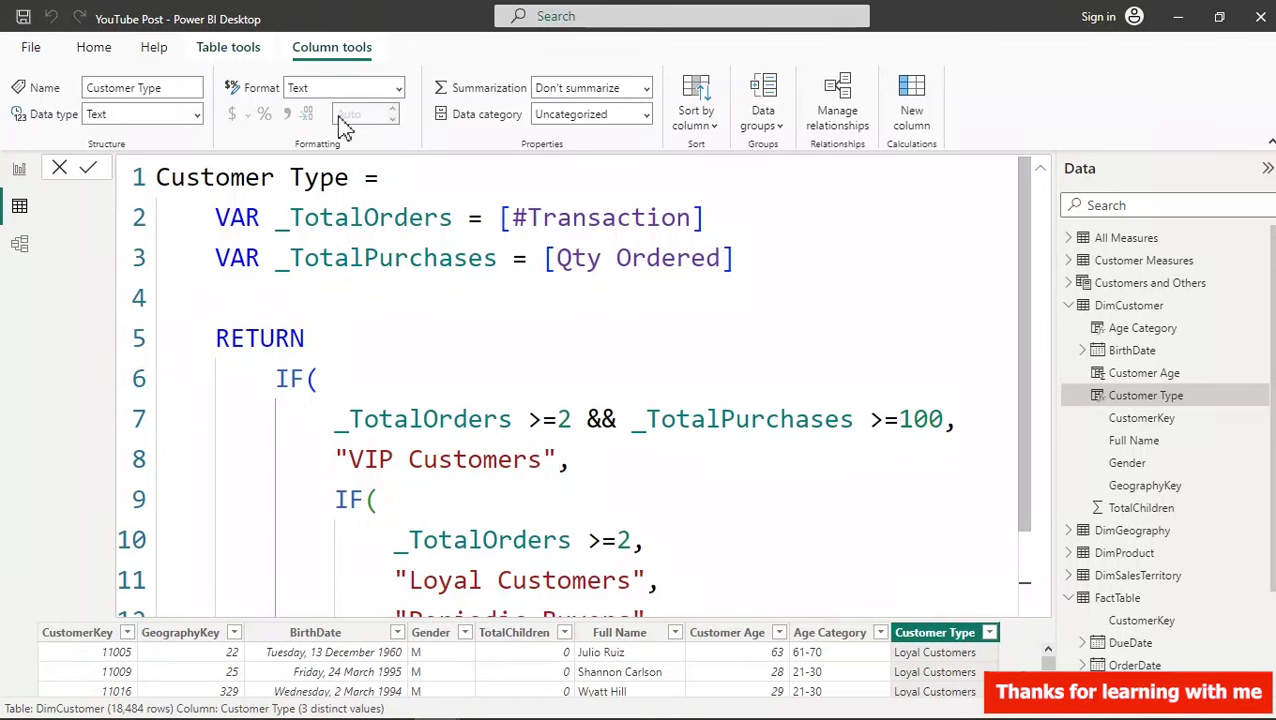
- Add a calculated column to DimCustomer defined as Transaction = [#Transaction] and commit it
left_click(240, 49)
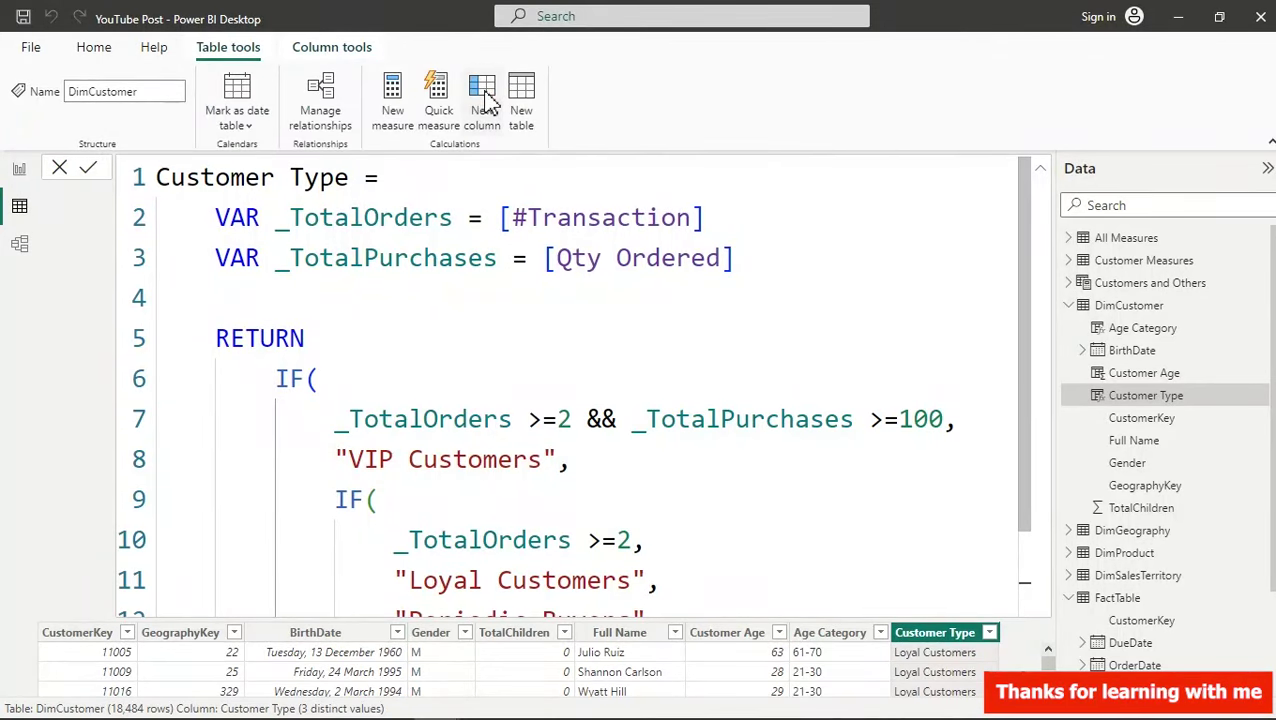
left_click(486, 100)
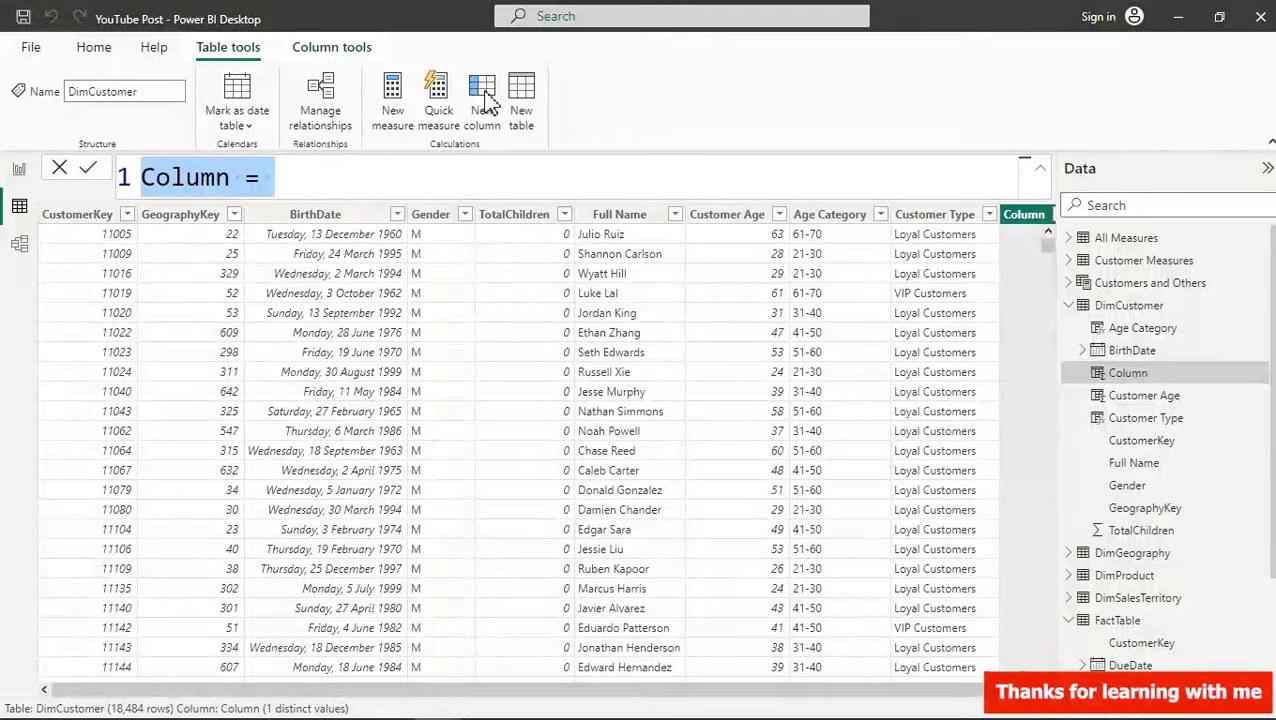
type("T")
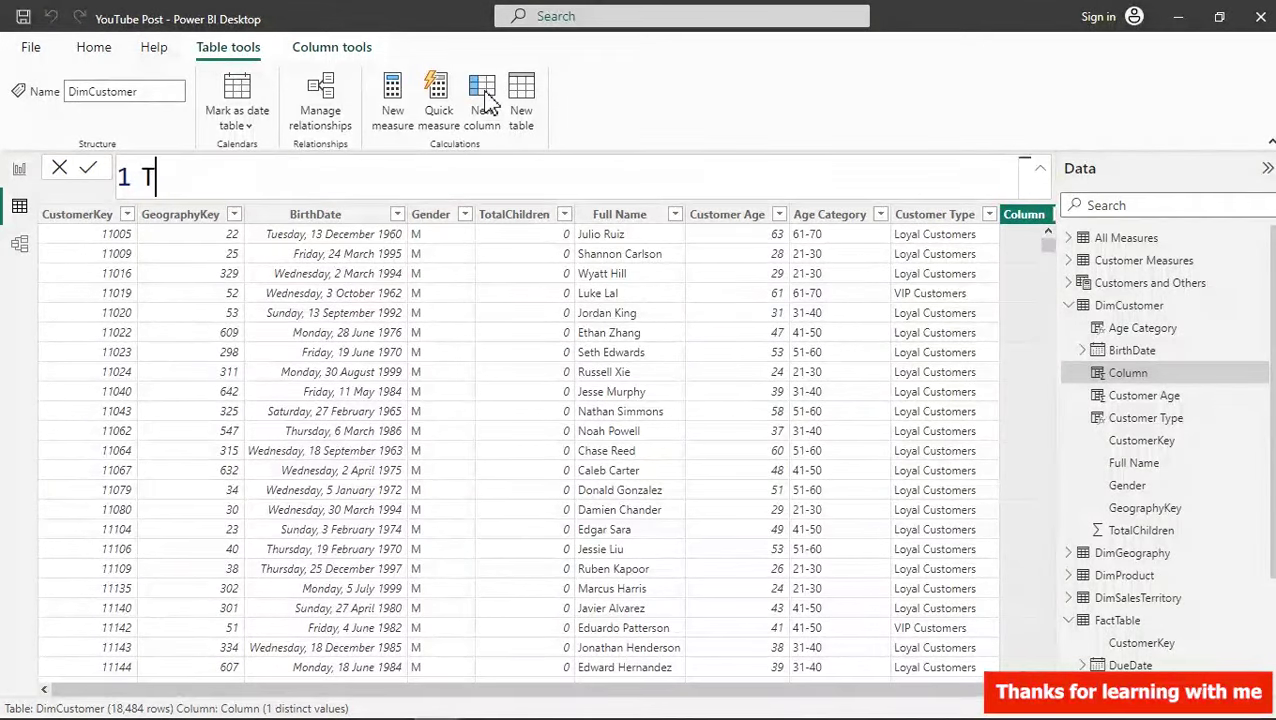
type("ransaction =")
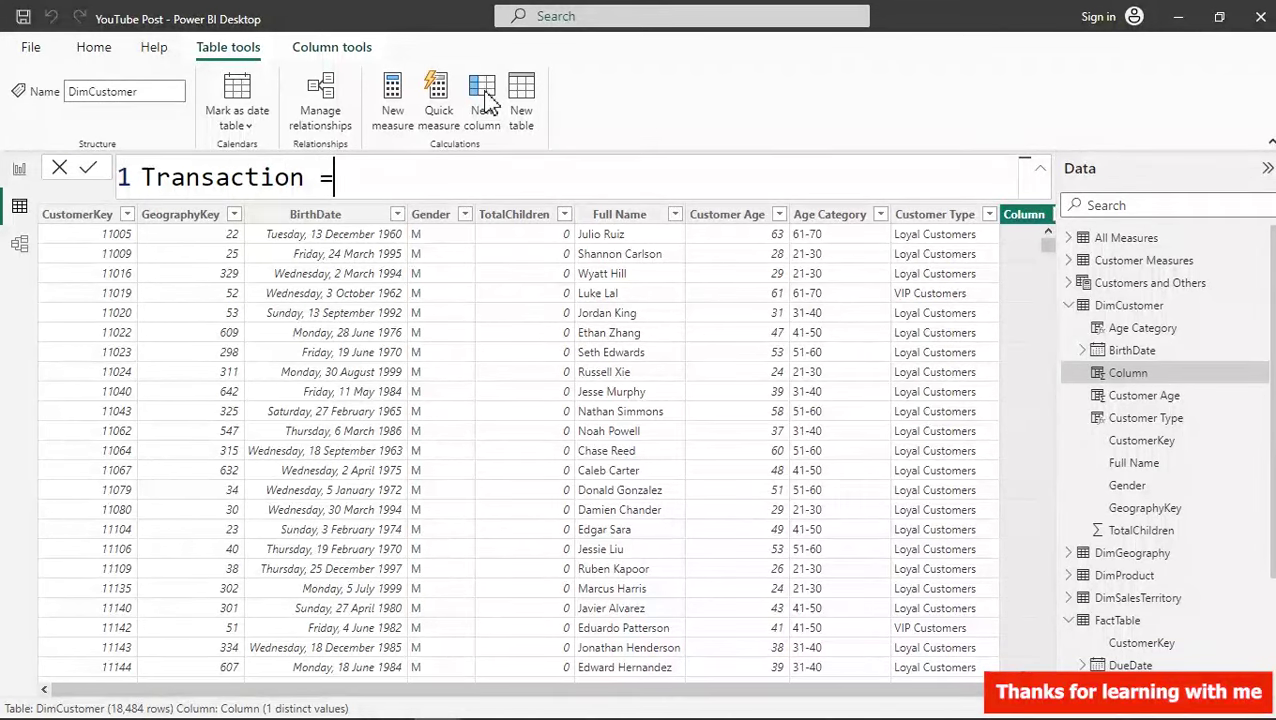
type("[")
key("Down")
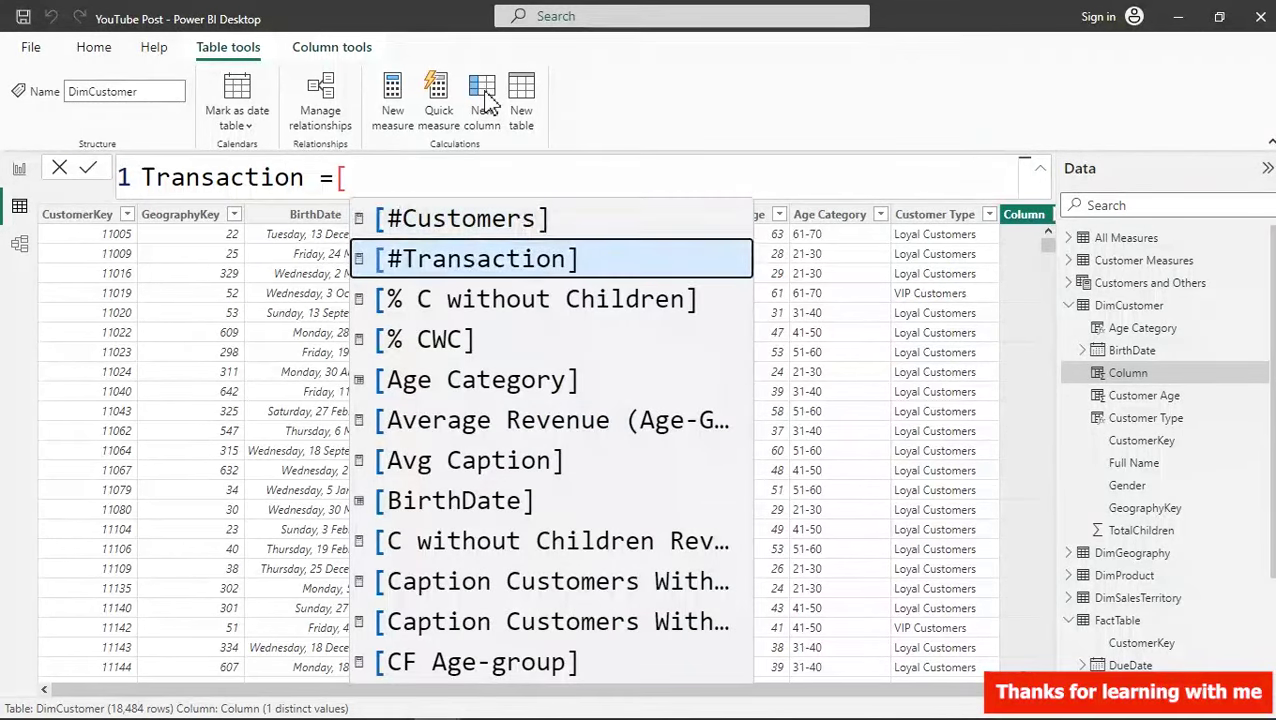
key("Tab")
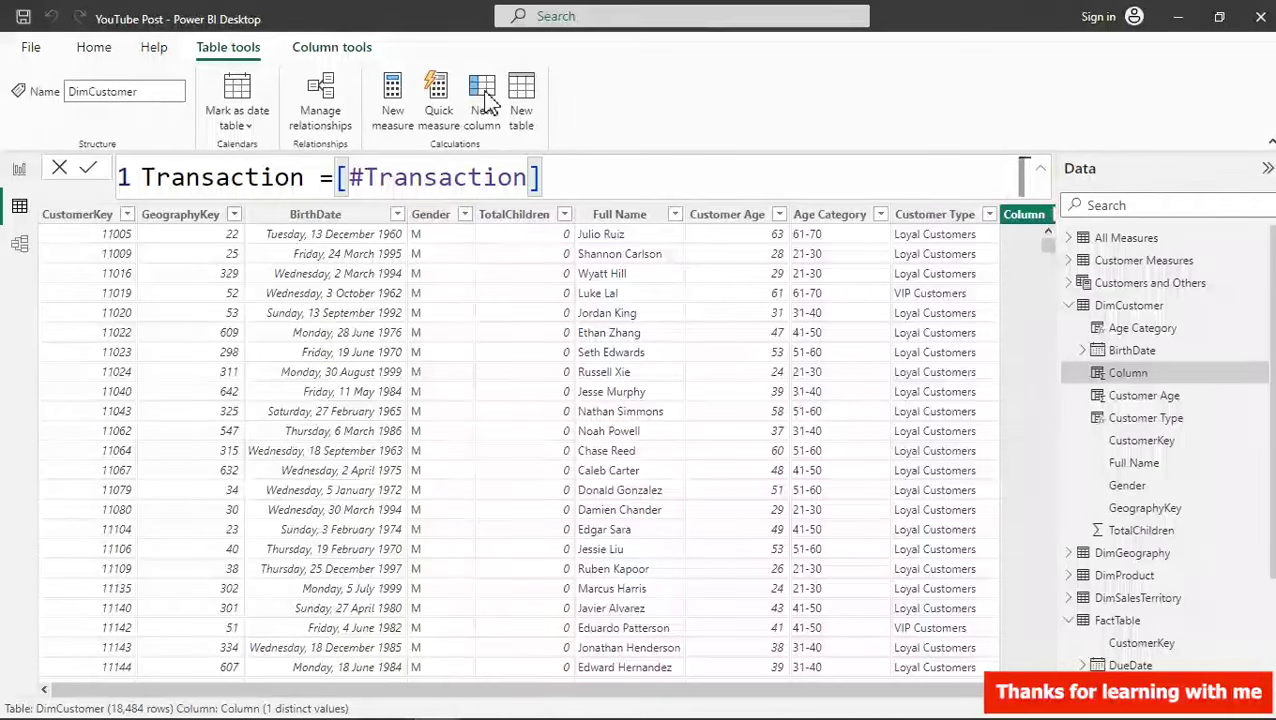
left_click(485, 105)
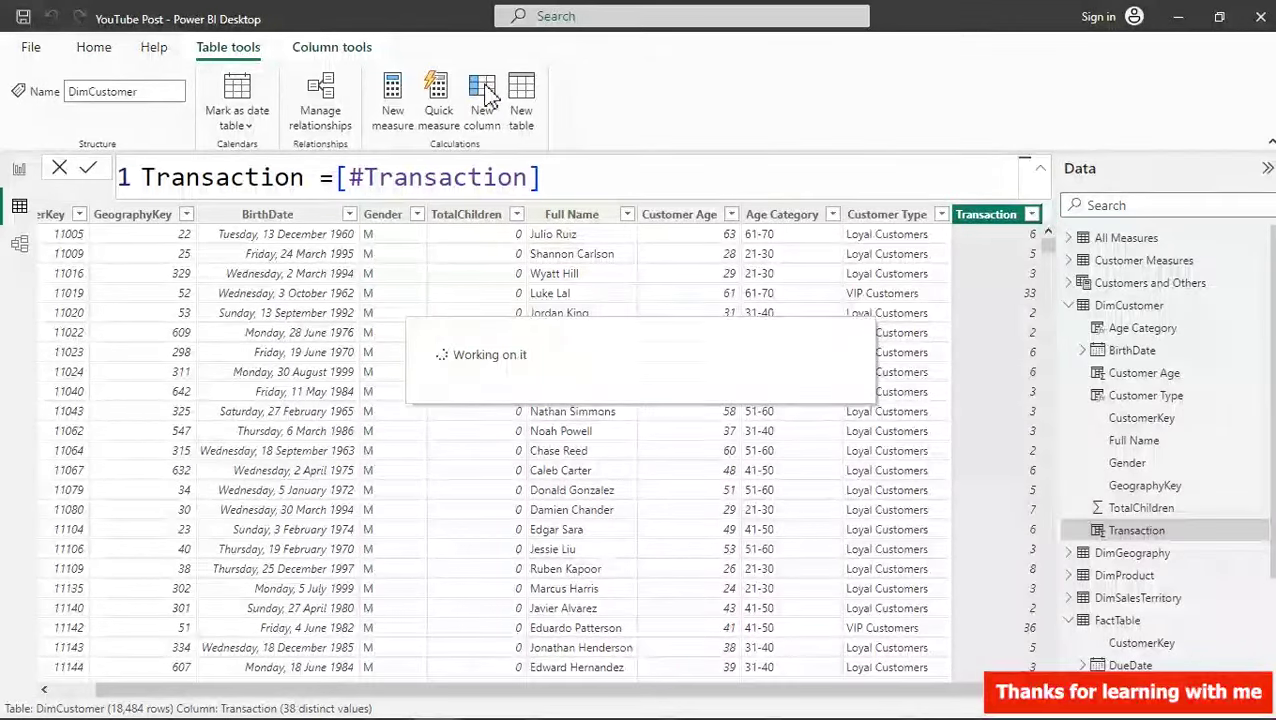
- Add another calculated column to DimCustomer defined as Qty = [Qty Ordered] and commit it
left_click(486, 90)
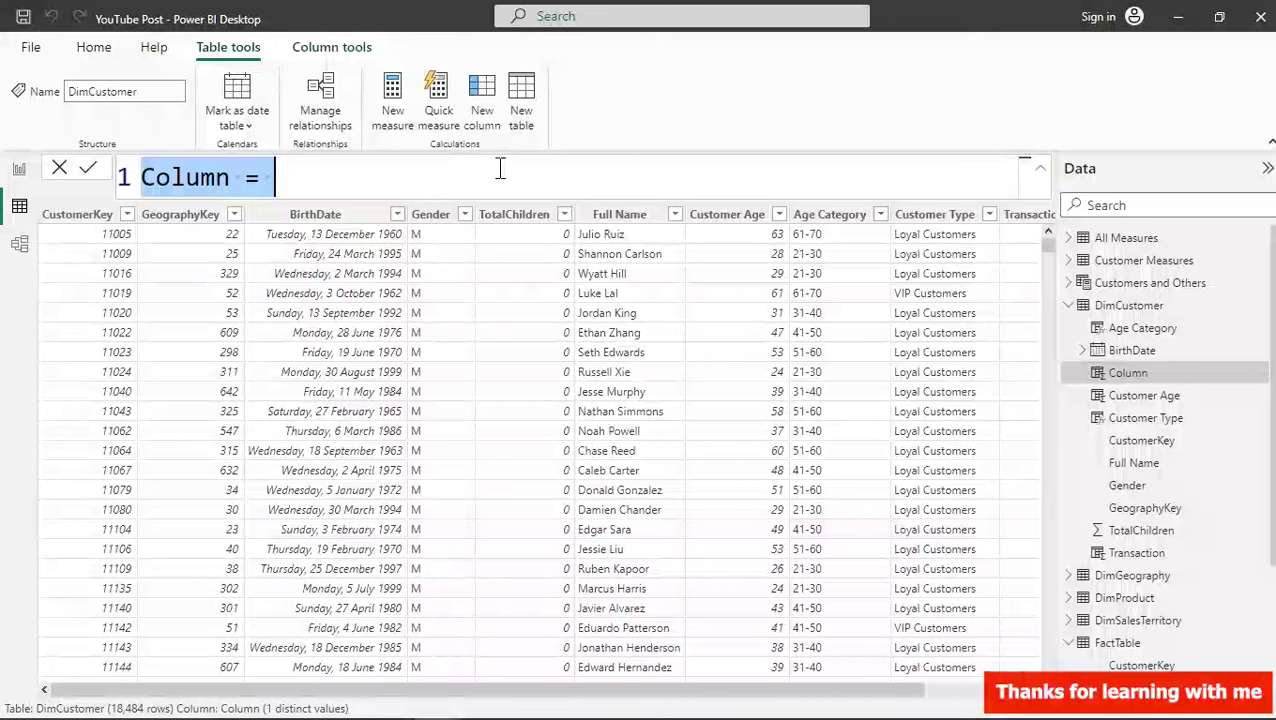
type("Qty =")
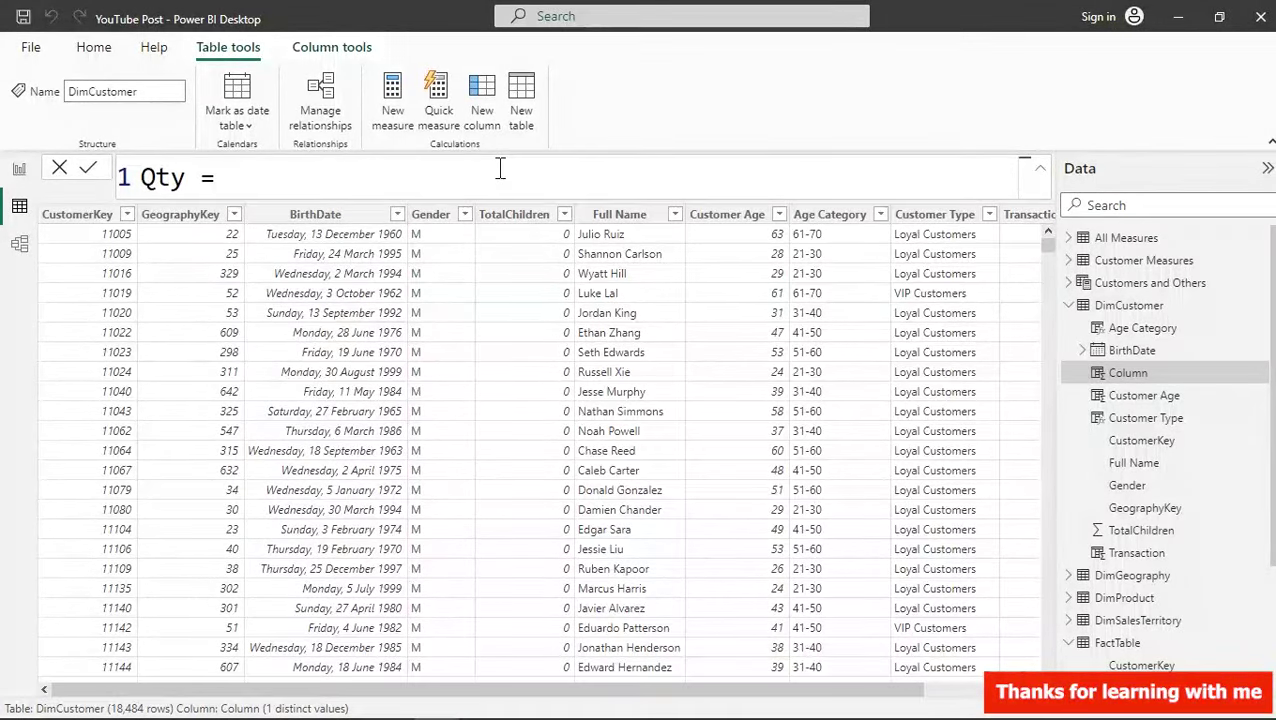
type("[q")
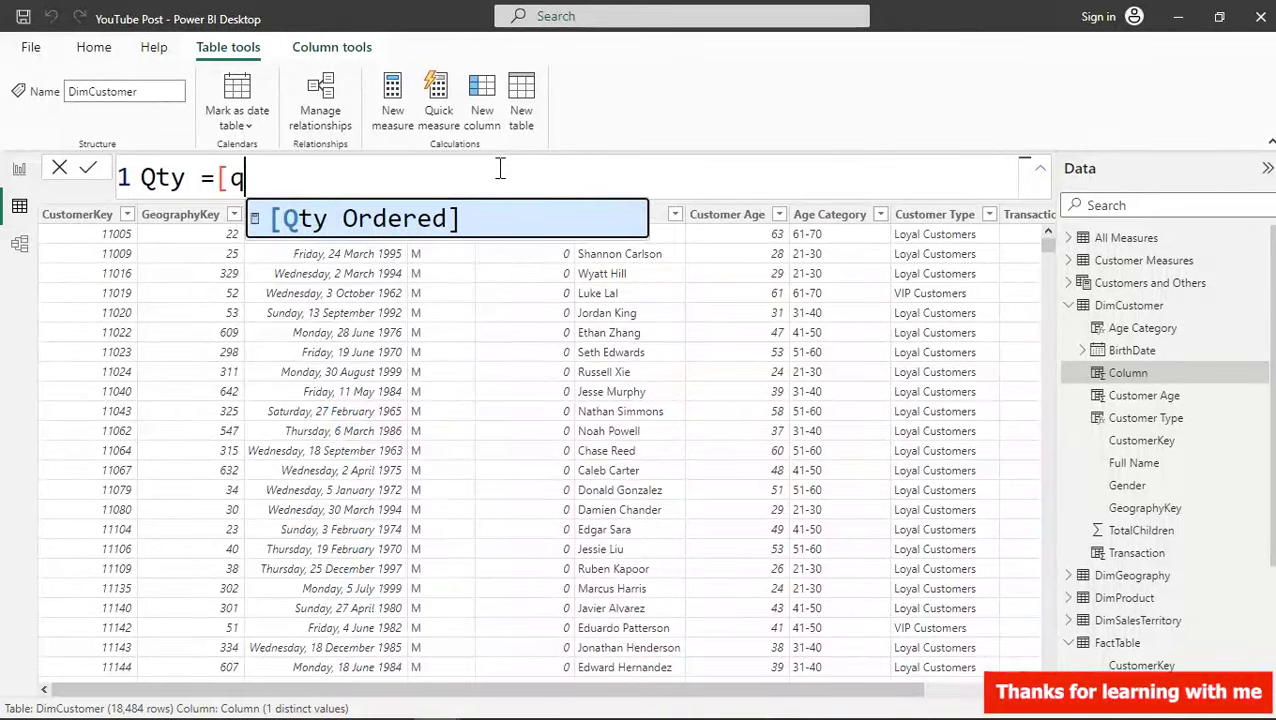
key("Tab")
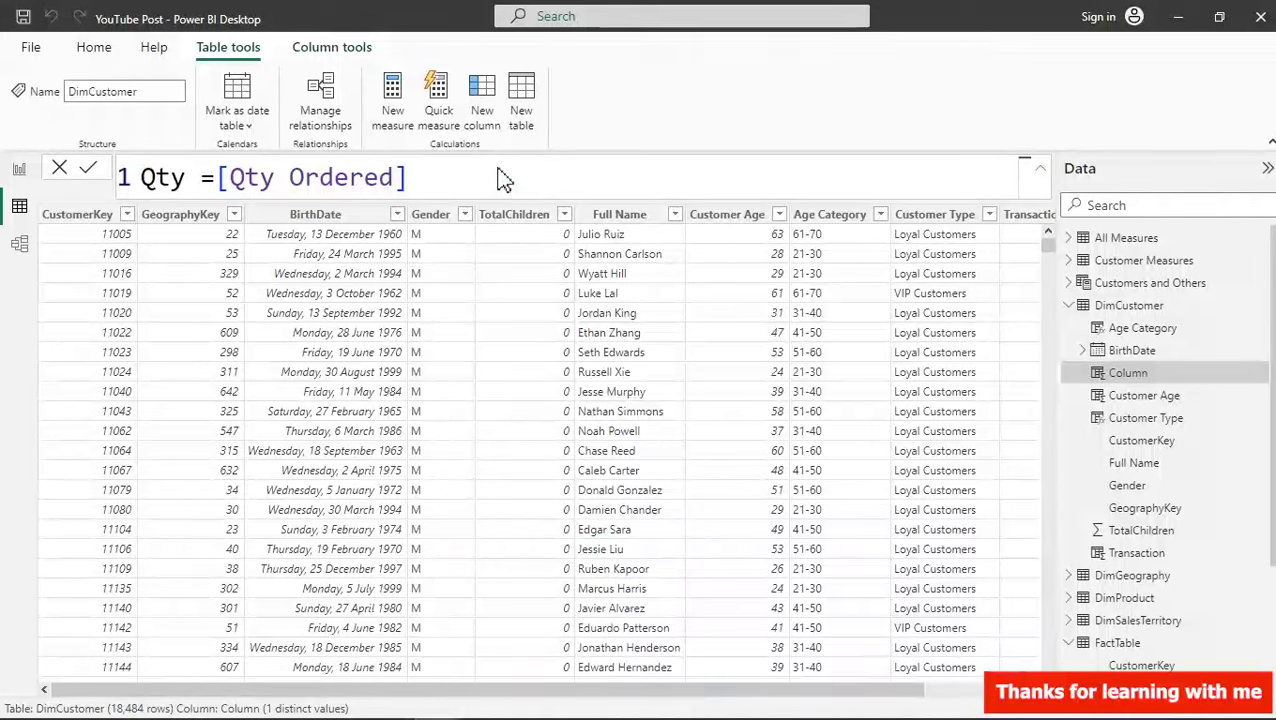
key("Return")
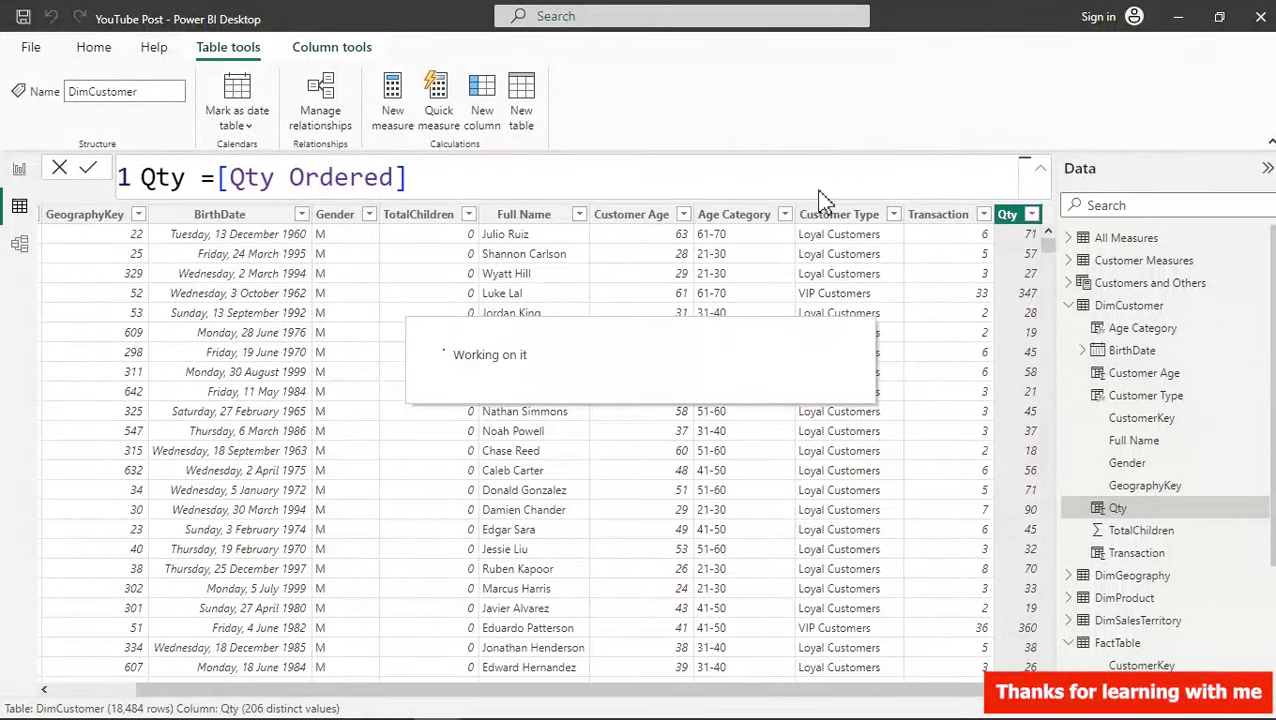
left_click(891, 215)
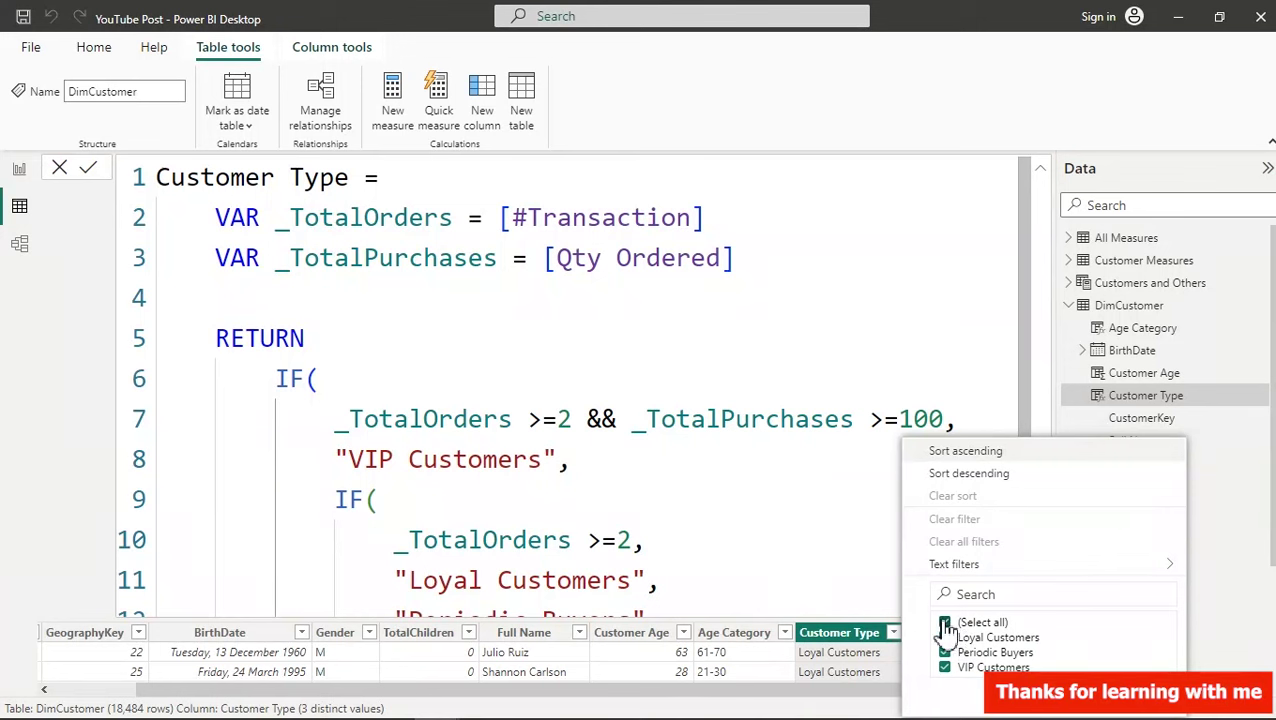
left_click(944, 622)
left_click(946, 638)
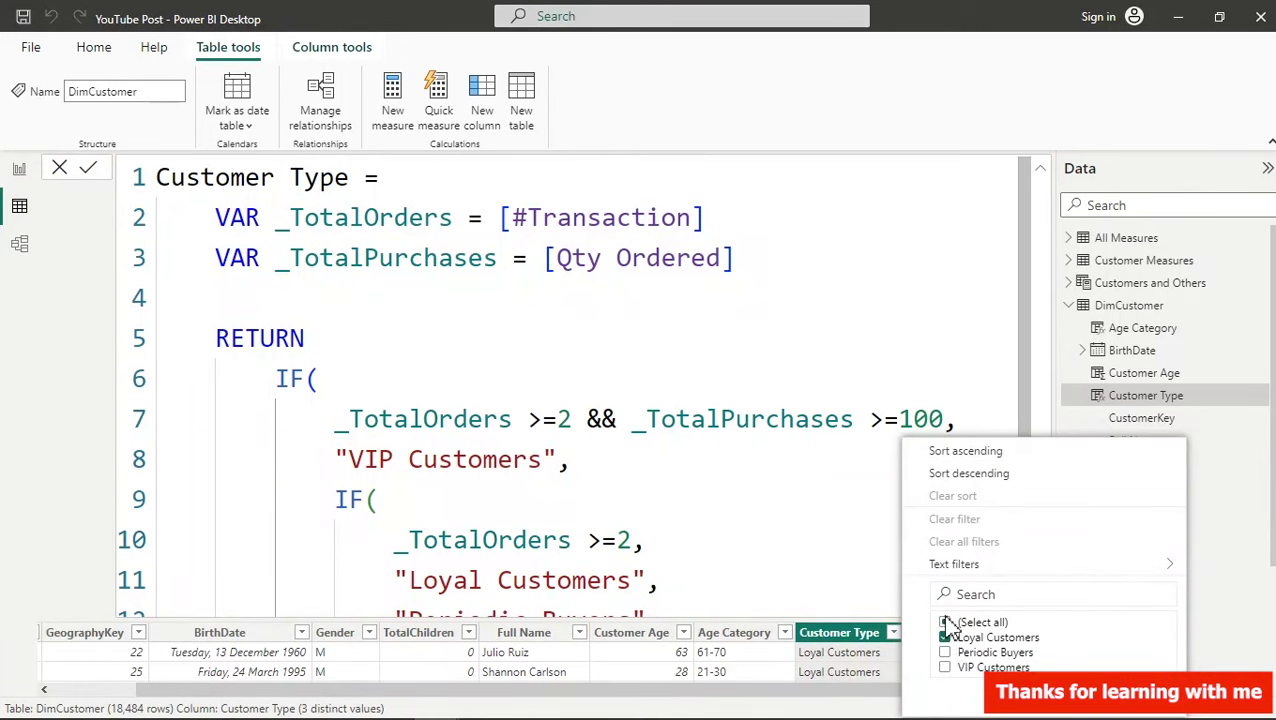
left_click(728, 352)
- Filter the Customer Type column to only Loyal Customers and open the Transaction column's filter list to check its values
double_click(726, 345)
scroll(728, 343, "down", 3, "ctrl")
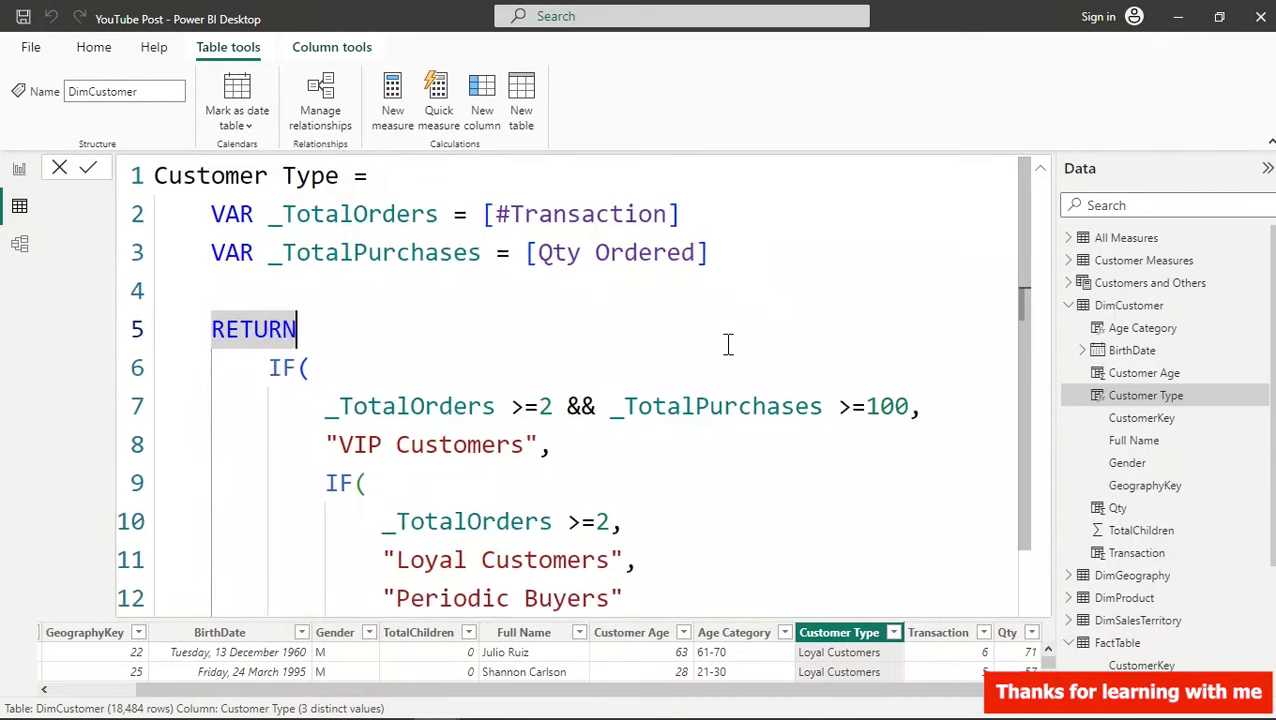
scroll(728, 343, "down", 5, "ctrl")
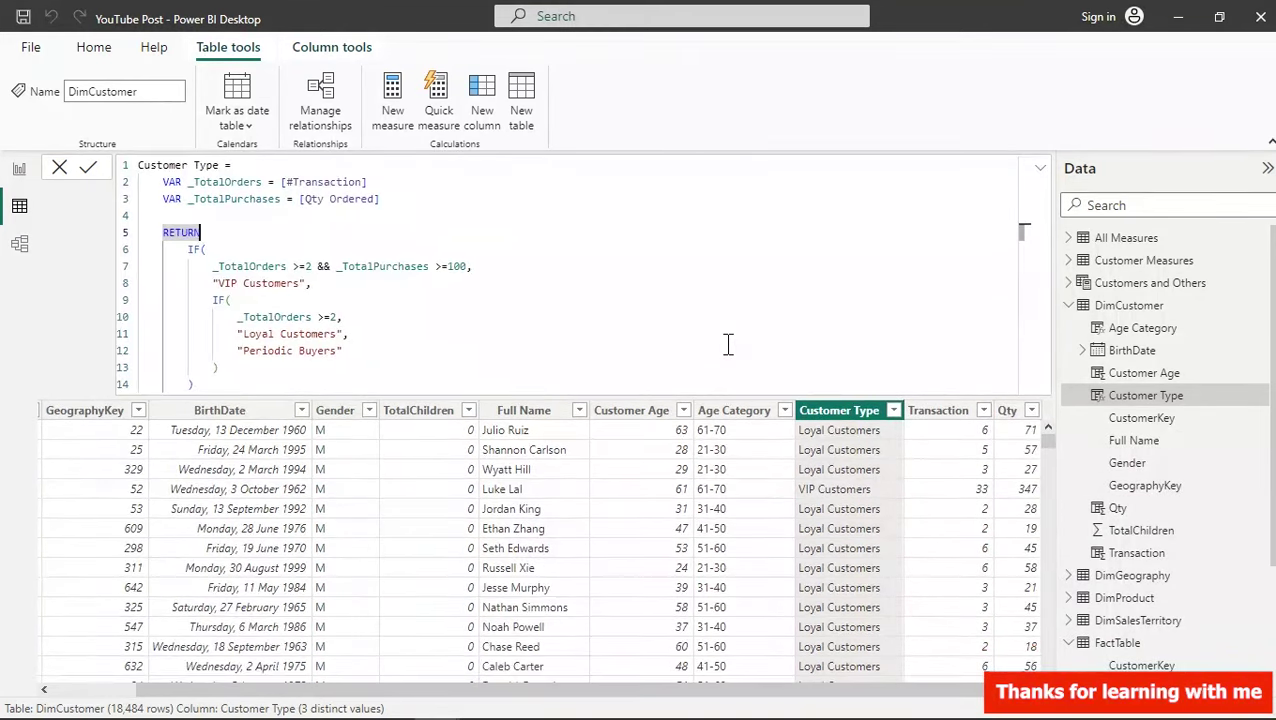
left_click(893, 410)
left_click(929, 604)
left_click(929, 603)
left_click(929, 618)
left_click(1055, 670)
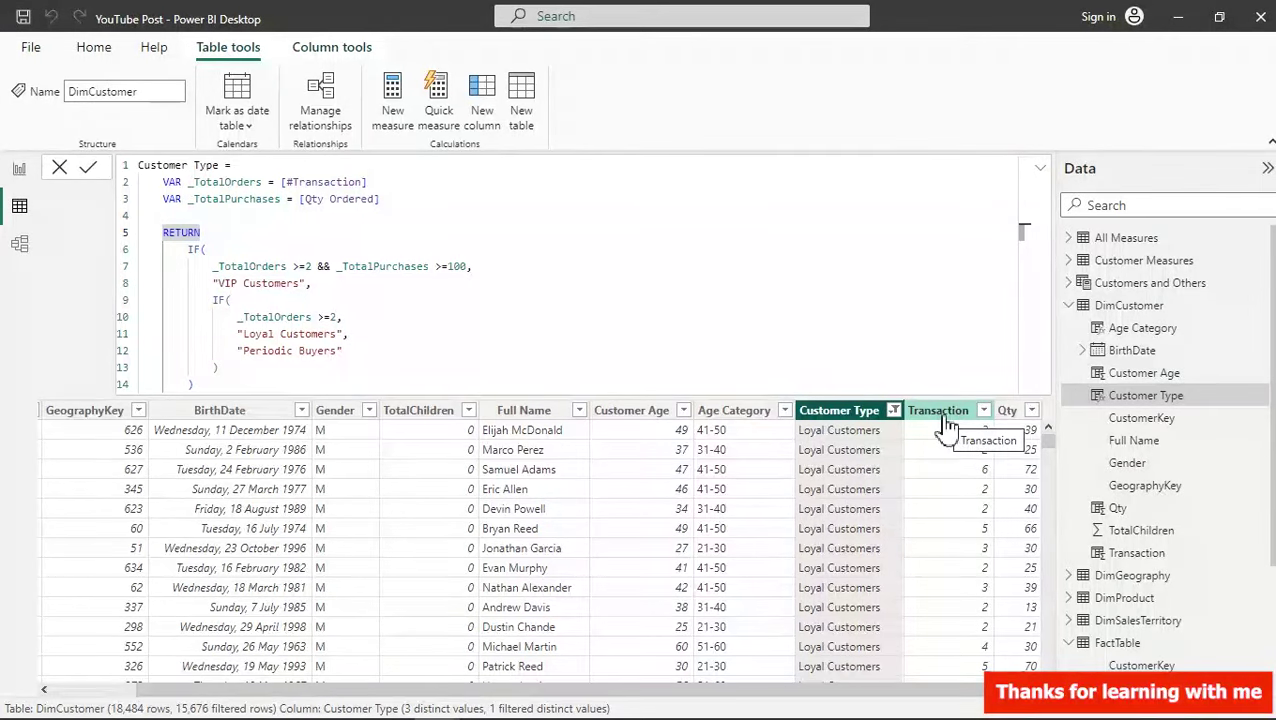
left_click(200, 176)
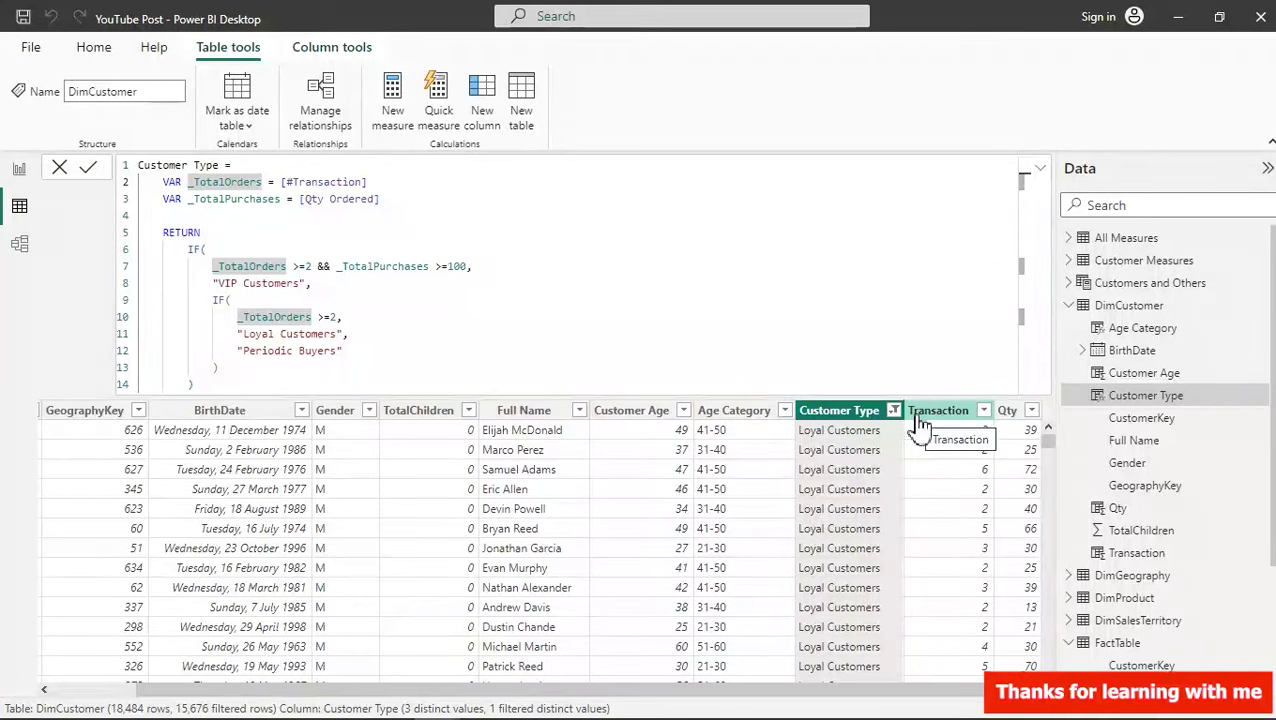
left_click(984, 412)
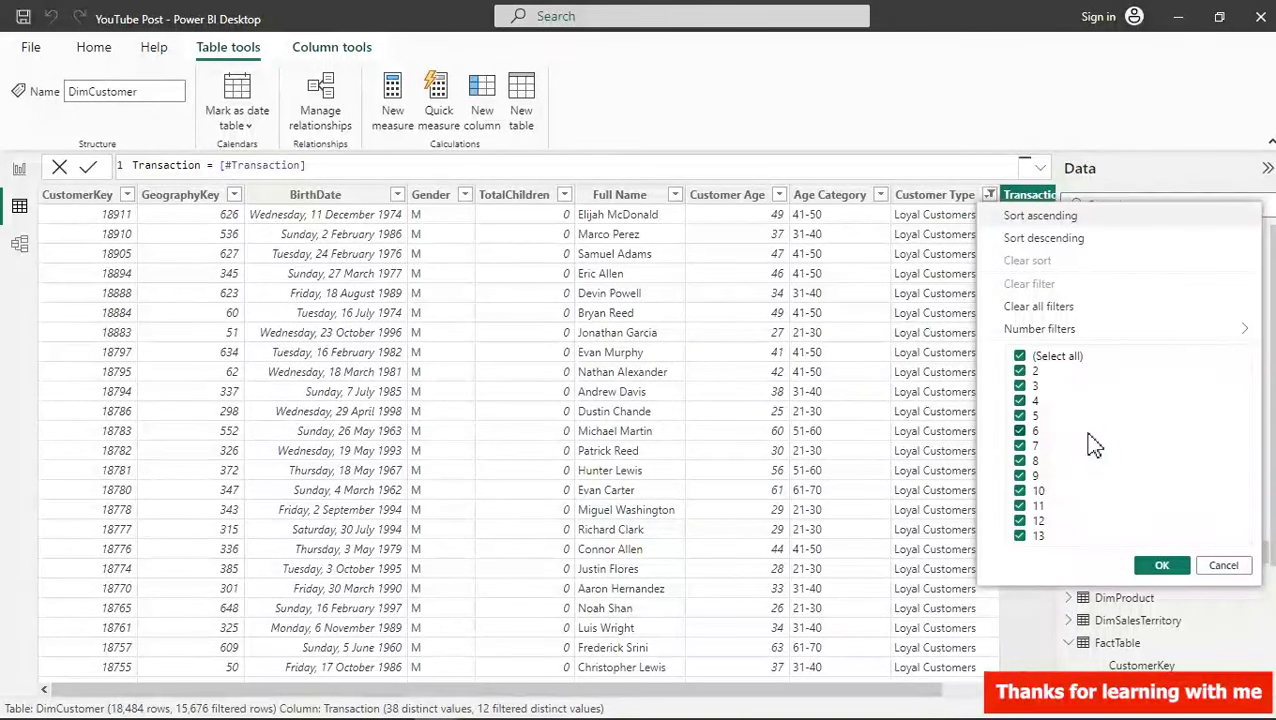
- Change the Customer Type column's filter to show only VIP Customers
left_click(990, 195)
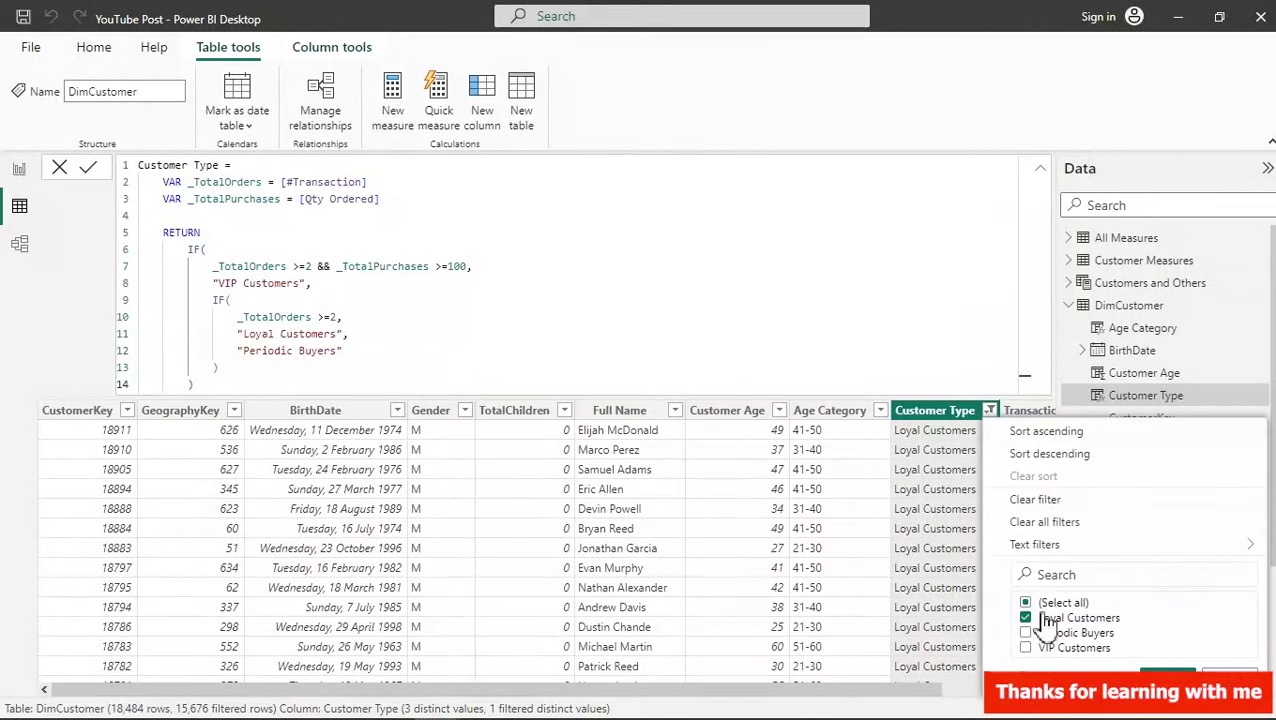
left_click(1026, 648)
left_click(1026, 602)
left_click(1026, 648)
left_click(1167, 677)
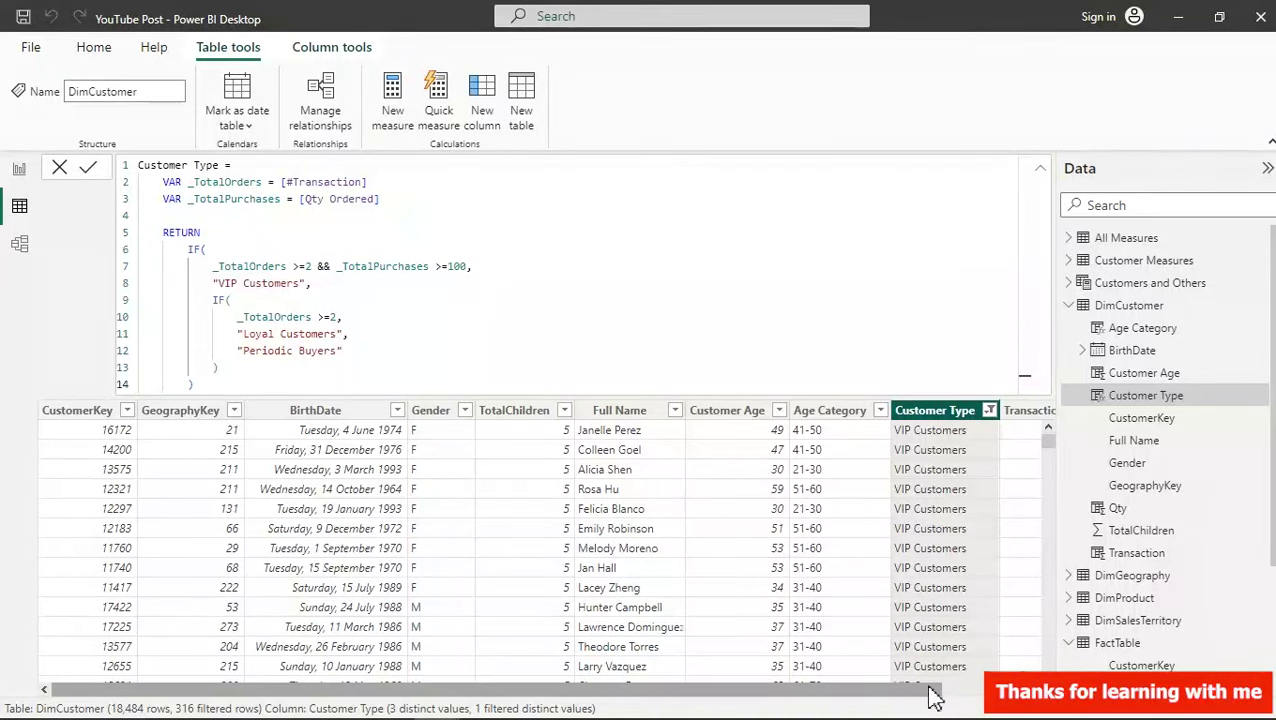
- Review the Transaction column's filter values for the VIP customers, and open the Qty column's filter list
left_click_drag(937, 690, 954, 690)
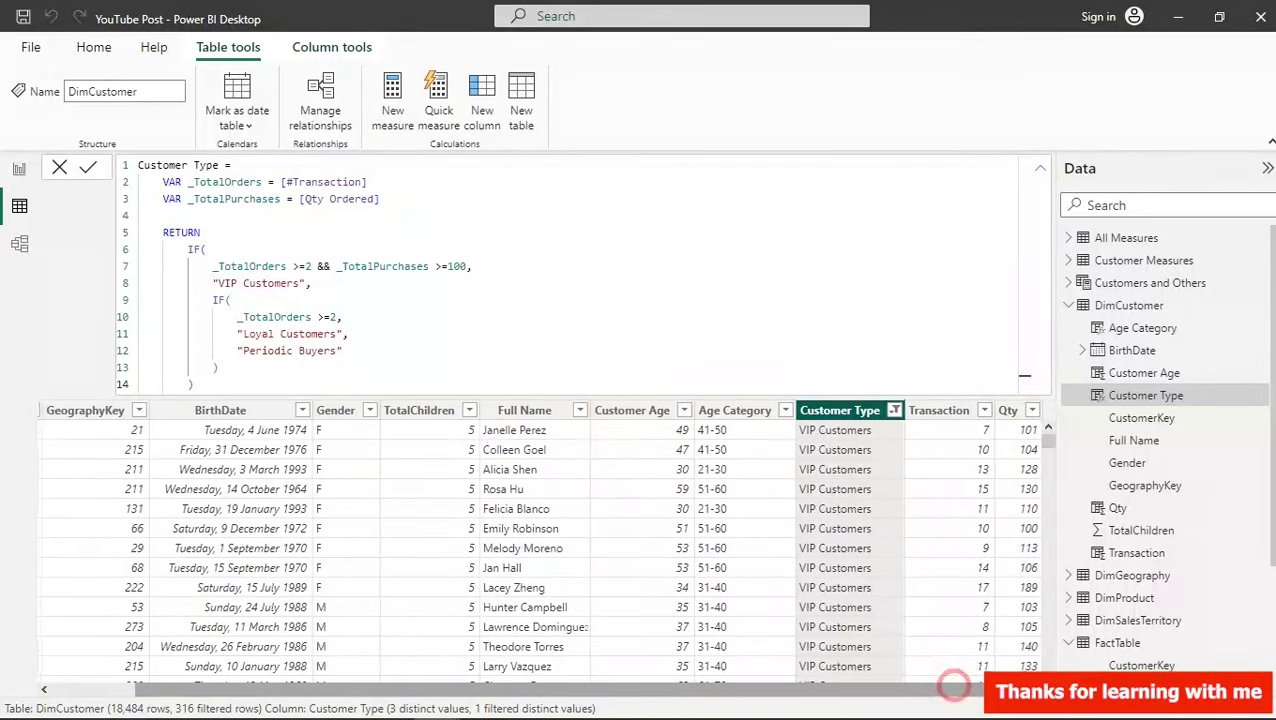
left_click(985, 413)
left_click(984, 411)
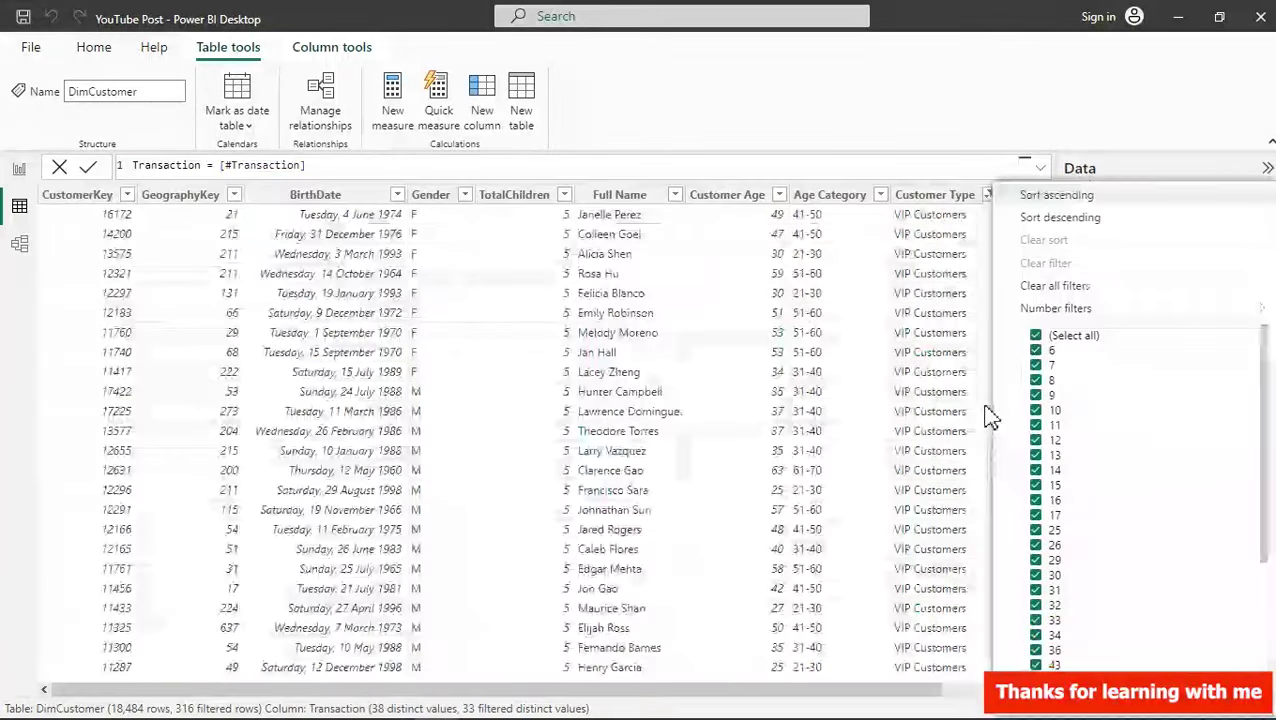
scroll(1058, 457, "down", 3)
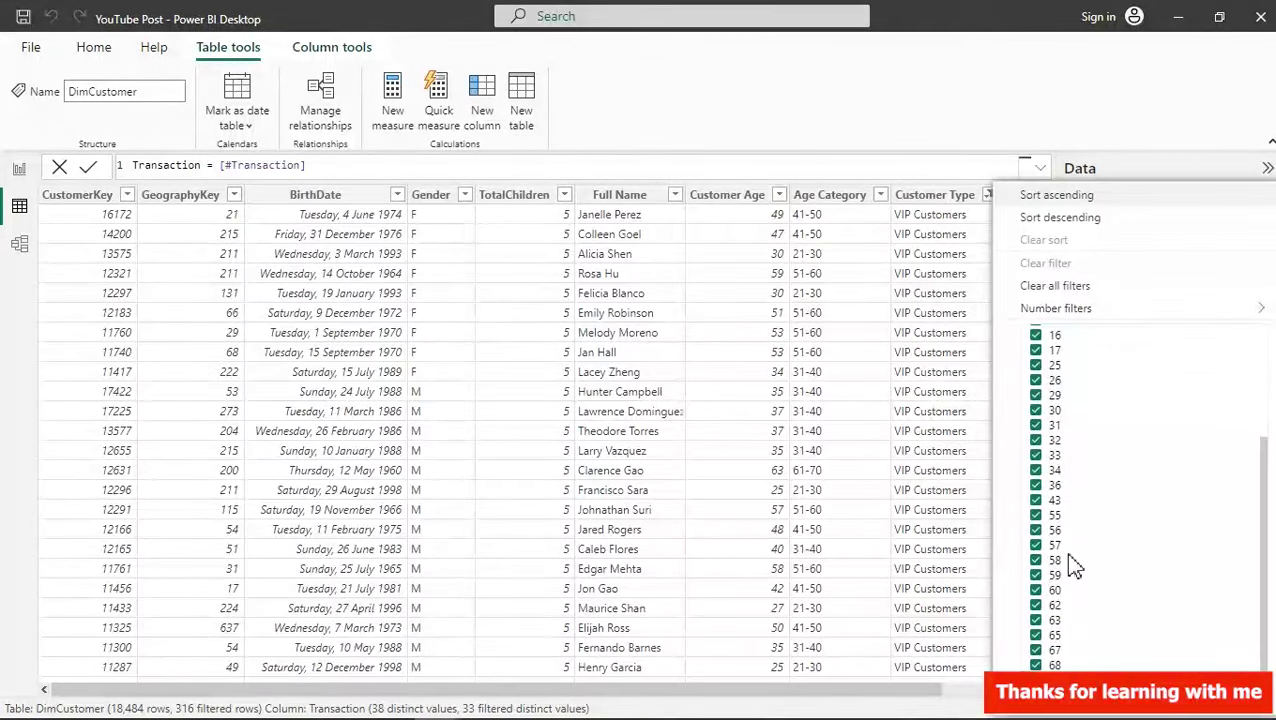
scroll(1073, 560, "up", 3)
left_click(924, 172)
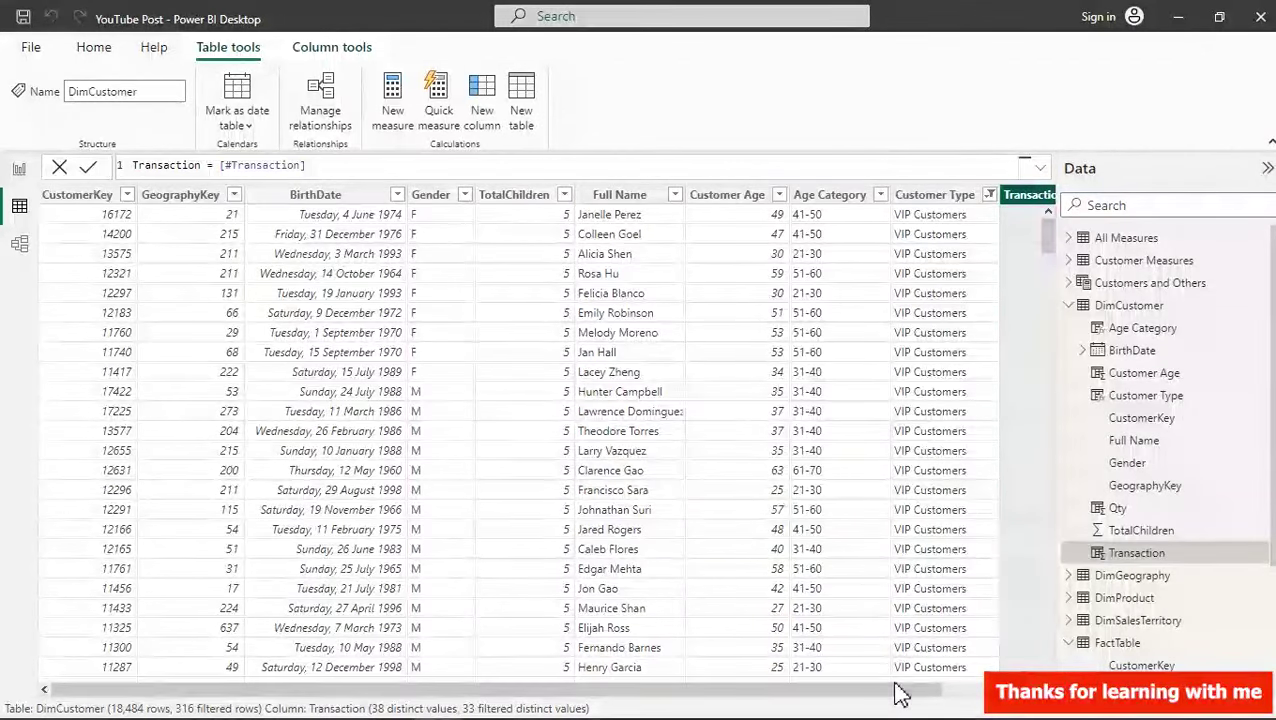
left_click_drag(900, 689, 991, 689)
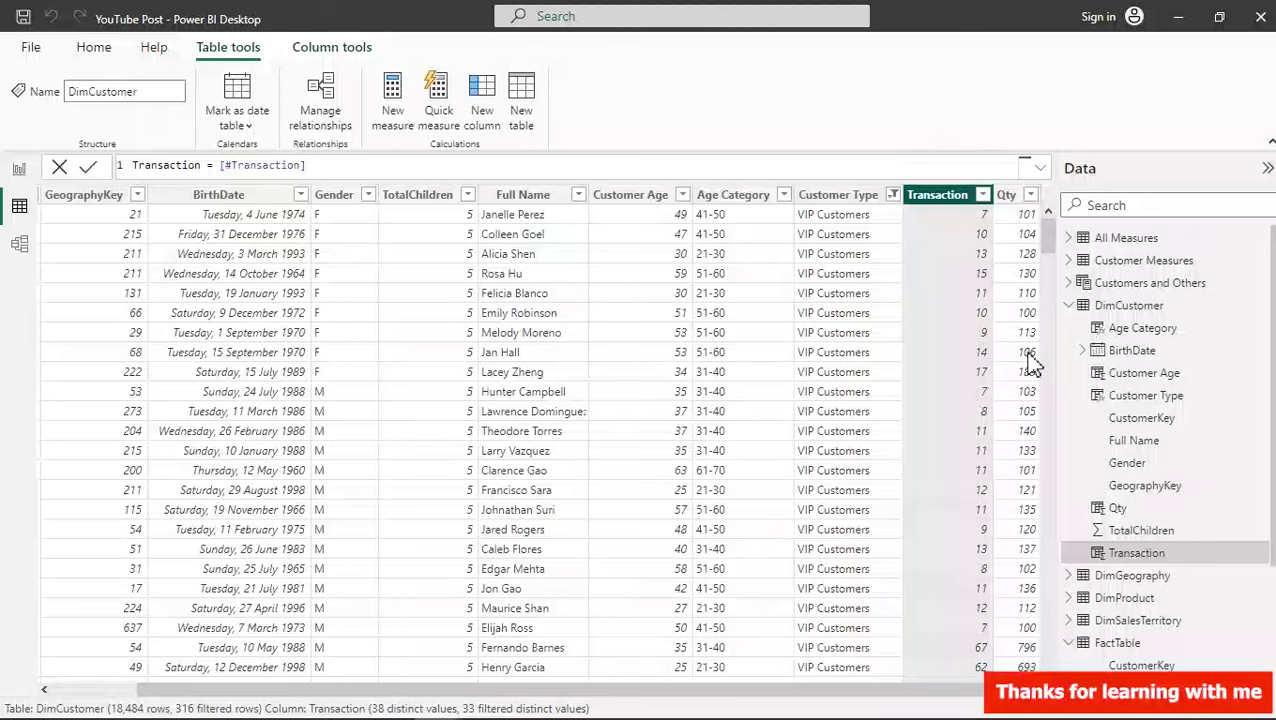
left_click(1031, 198)
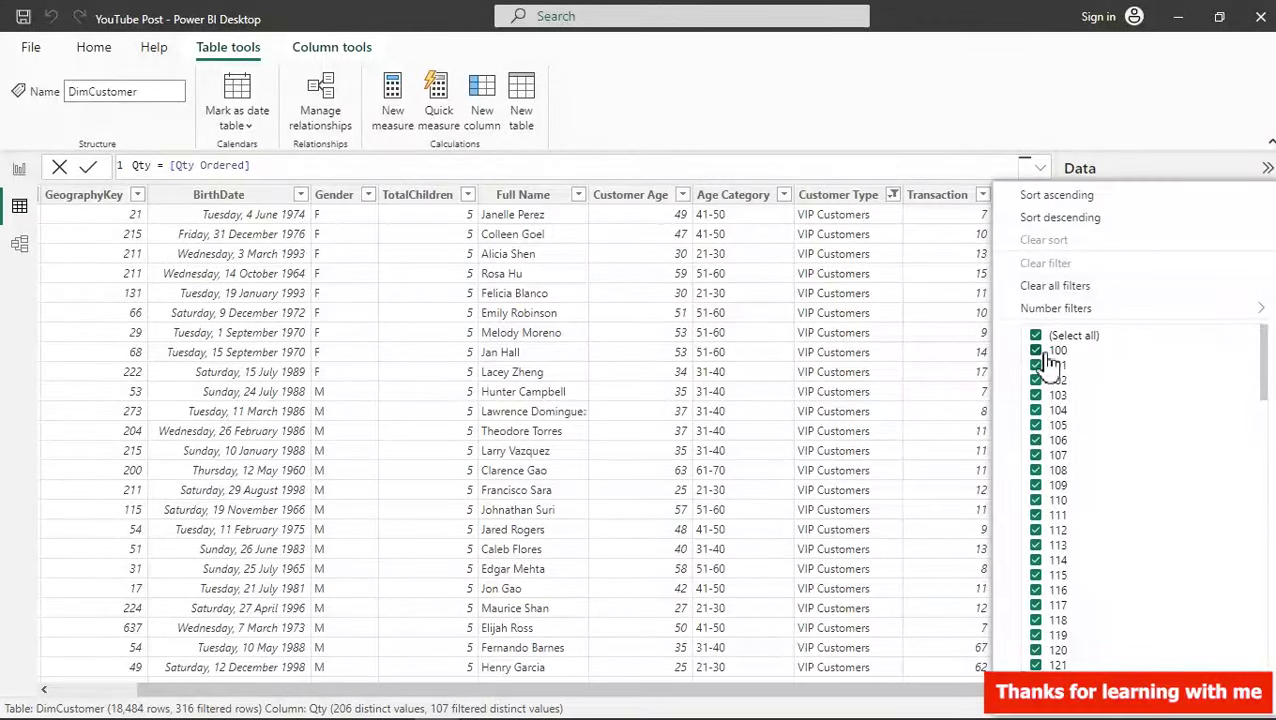
- Review the Qty filter values for the VIP customers, and change the Customer Type column's filter to show only Periodic Buyers
left_click_drag(1266, 360, 1268, 662)
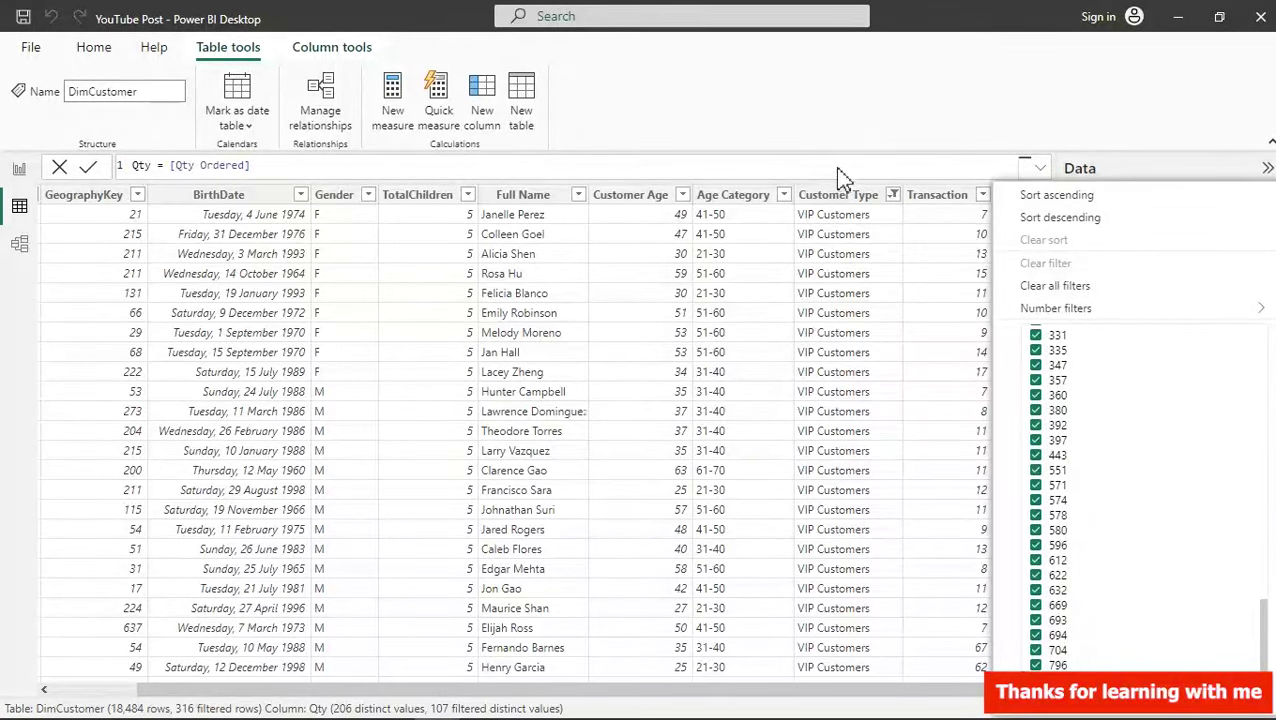
left_click(848, 200)
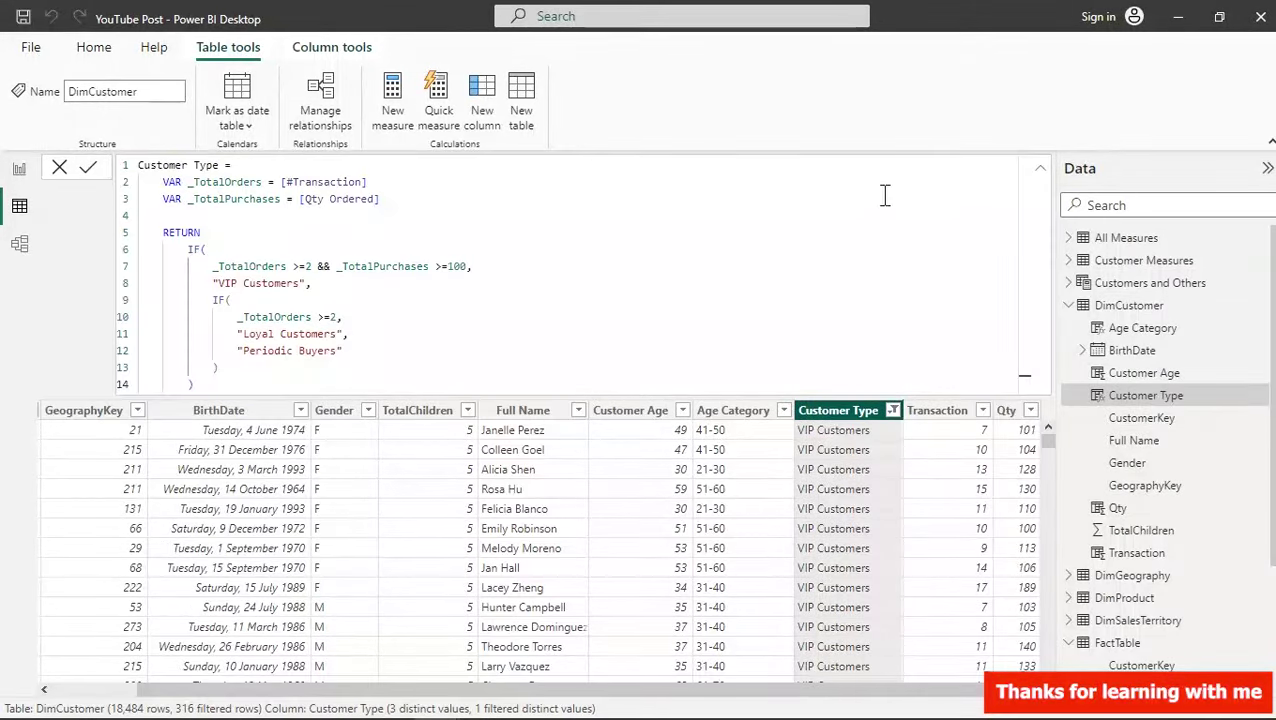
left_click(893, 412)
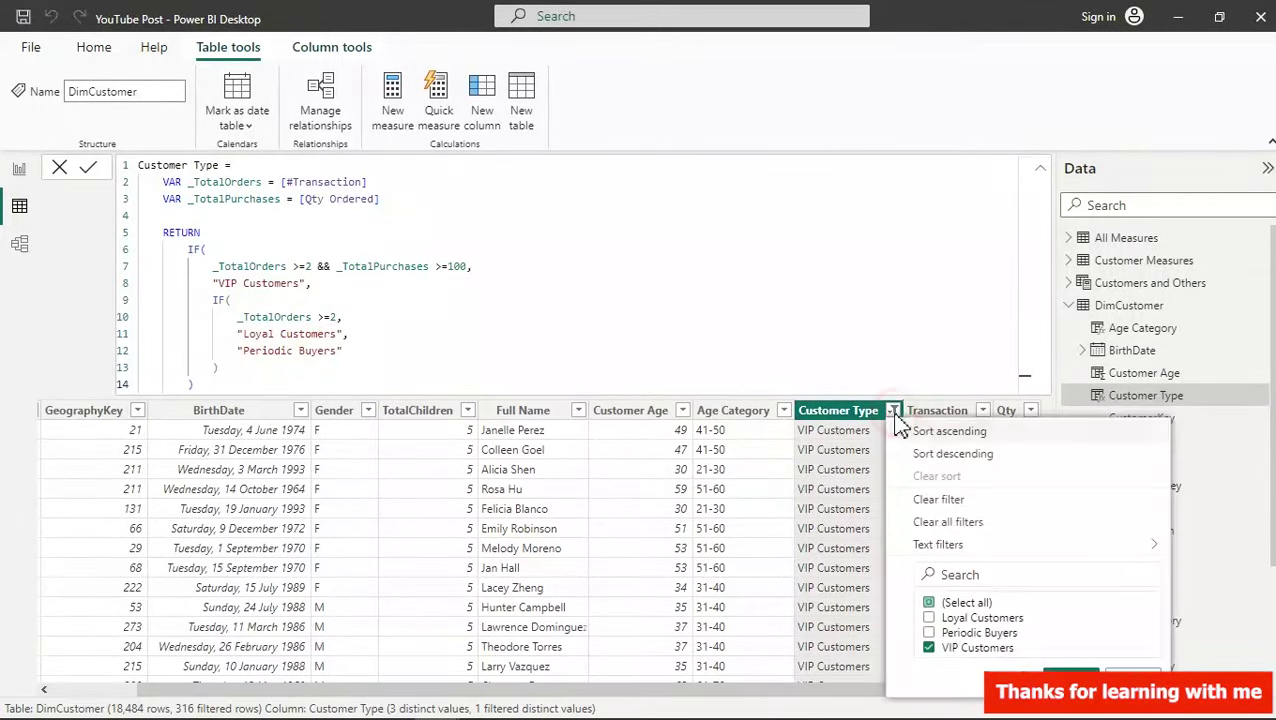
left_click(929, 648)
left_click(929, 633)
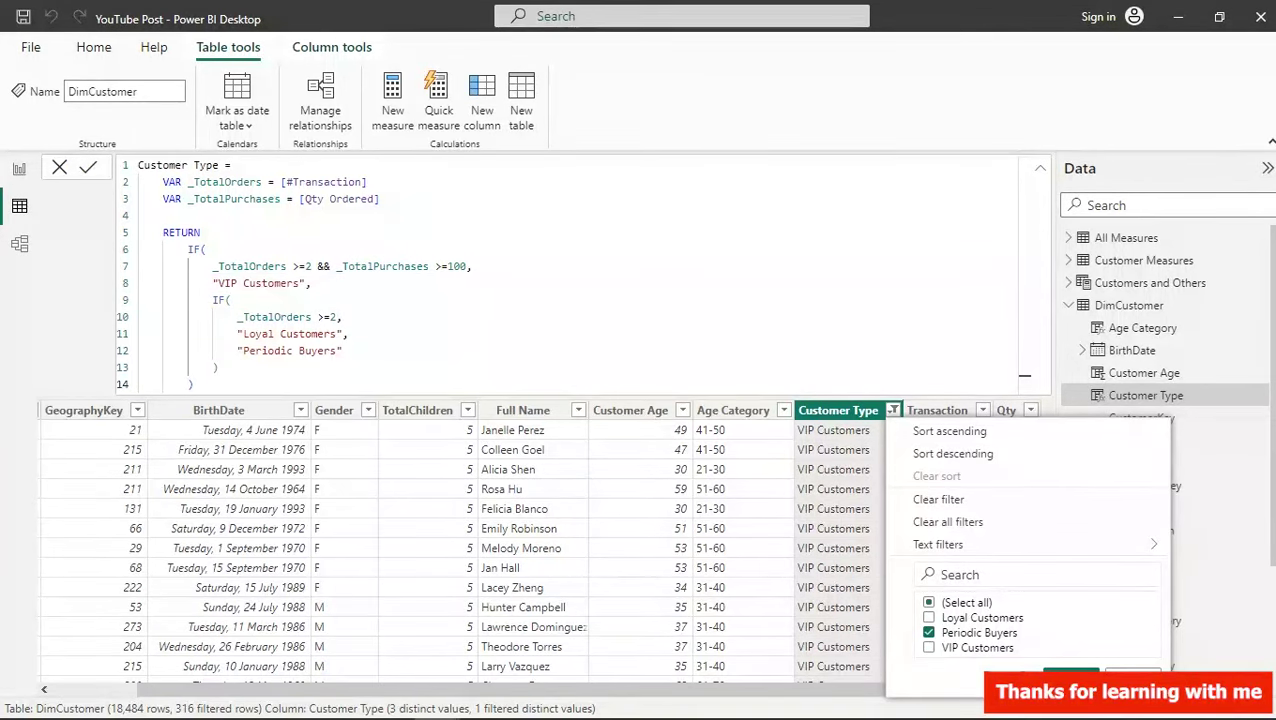
left_click(1066, 674)
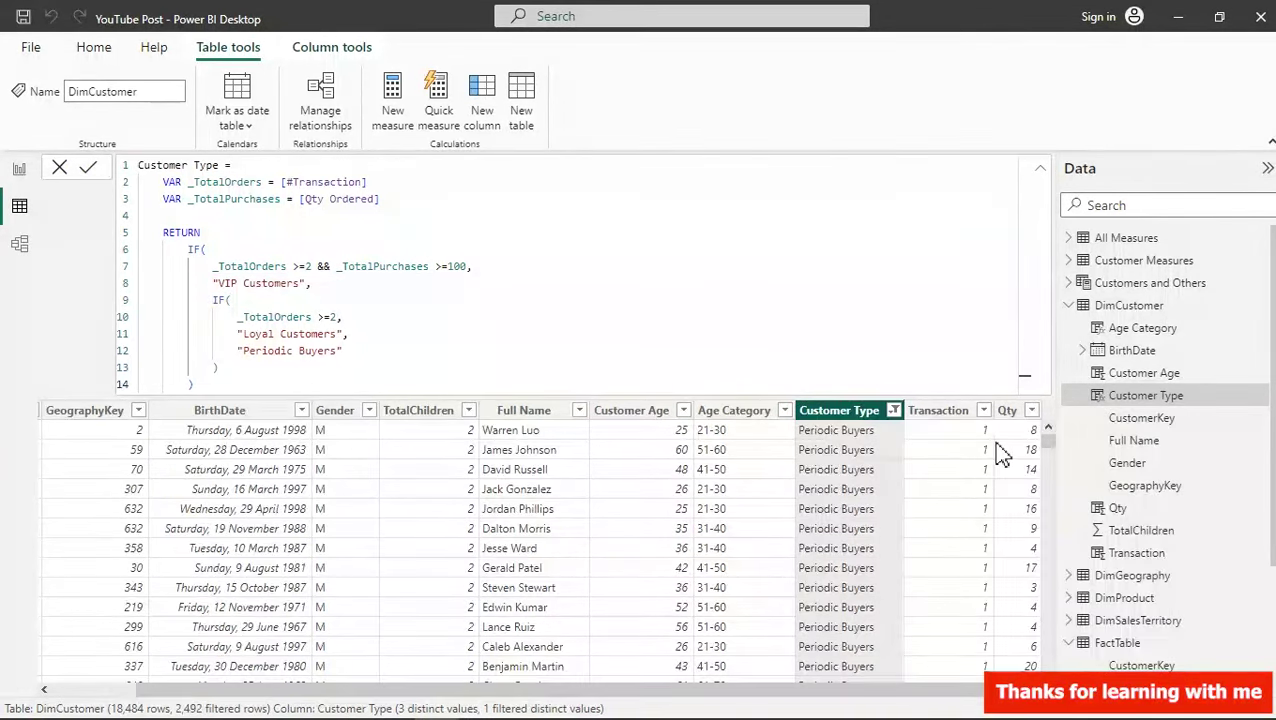
- Check the Transaction column's filter values for the Periodic Buyers, and bring the Transaction and Qty columns into view
left_click(983, 411)
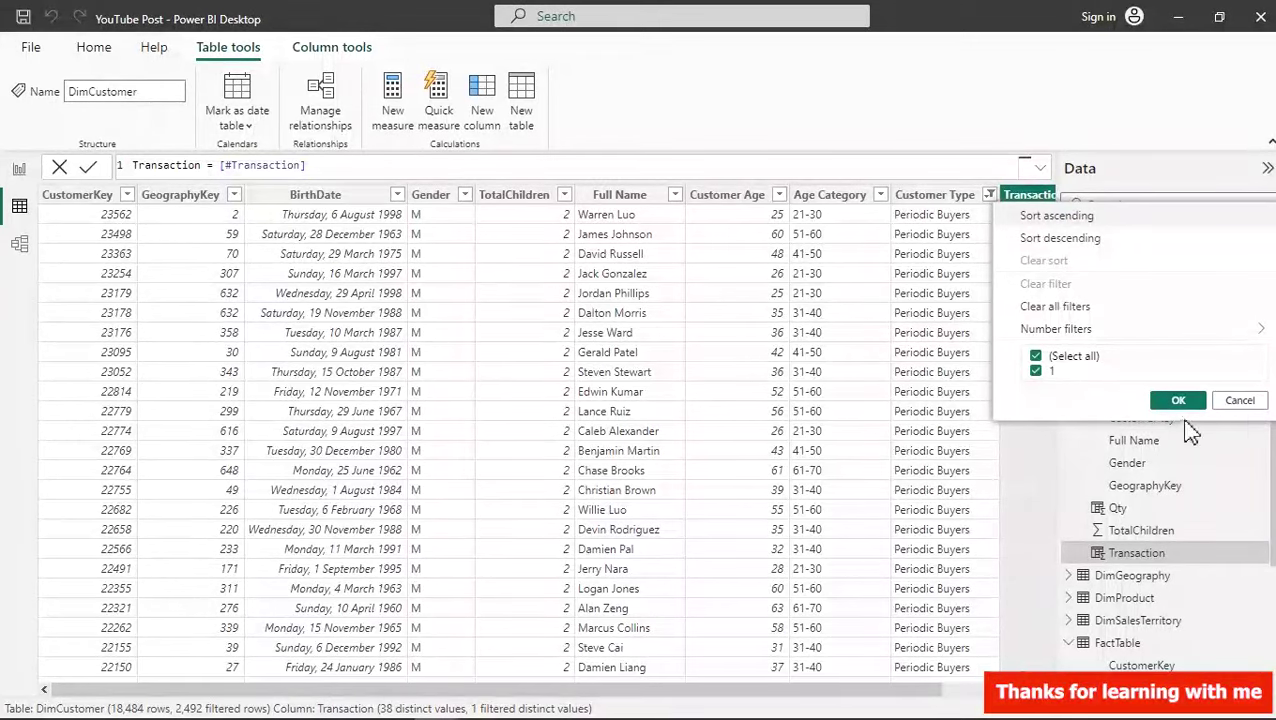
left_click(1240, 400)
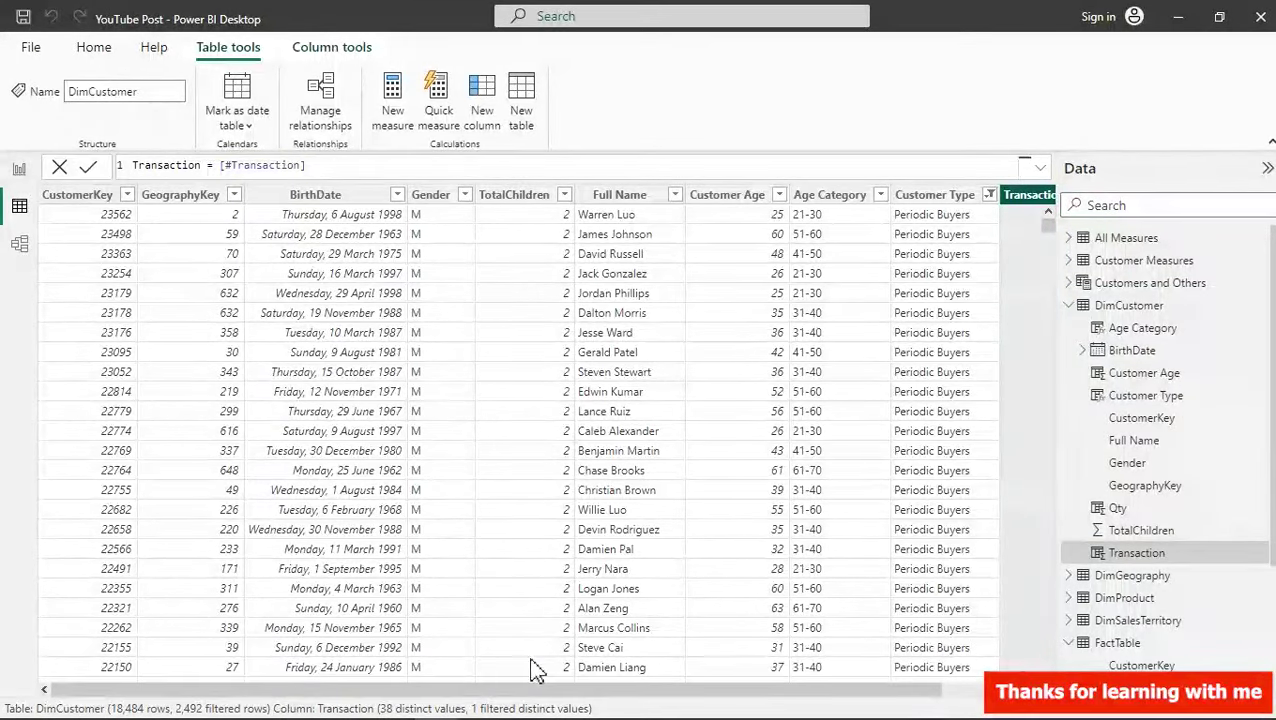
left_click(548, 690)
left_click_drag(548, 690, 565, 690)
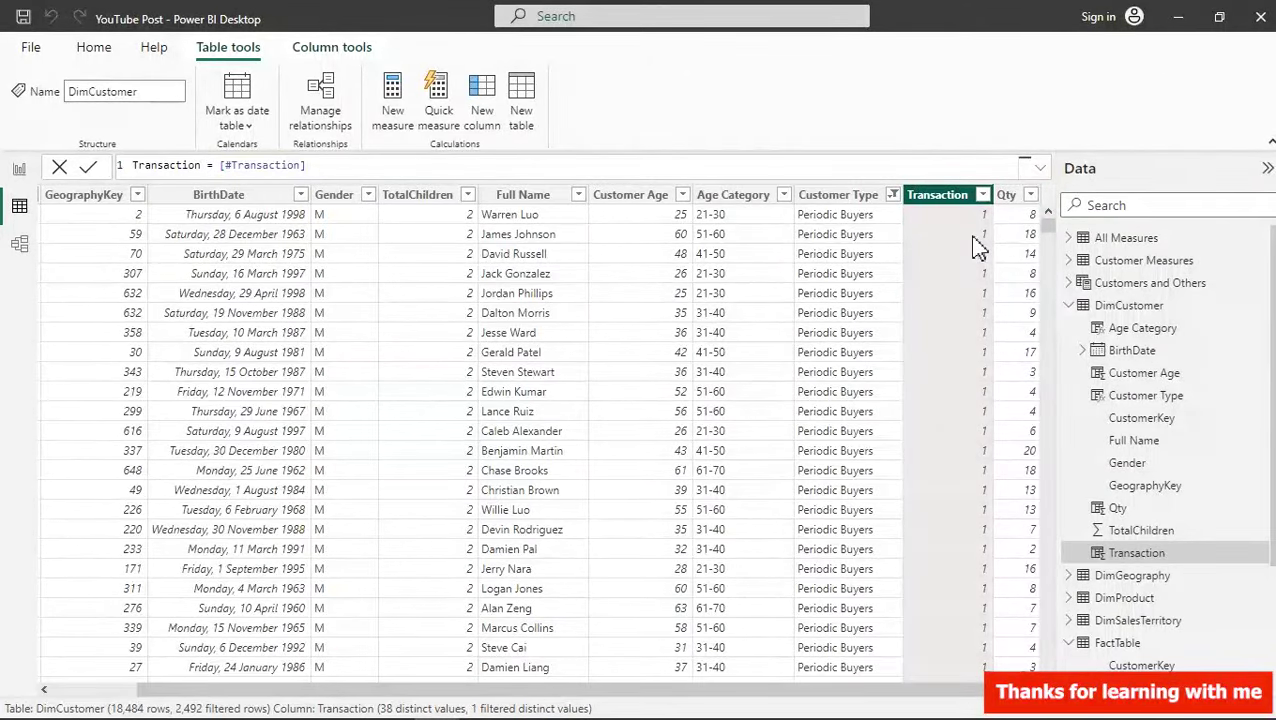
- Return to the report page and insert an empty clustered bar chart below the Revenue Segmented by Age-Bracket chart
left_click(20, 172)
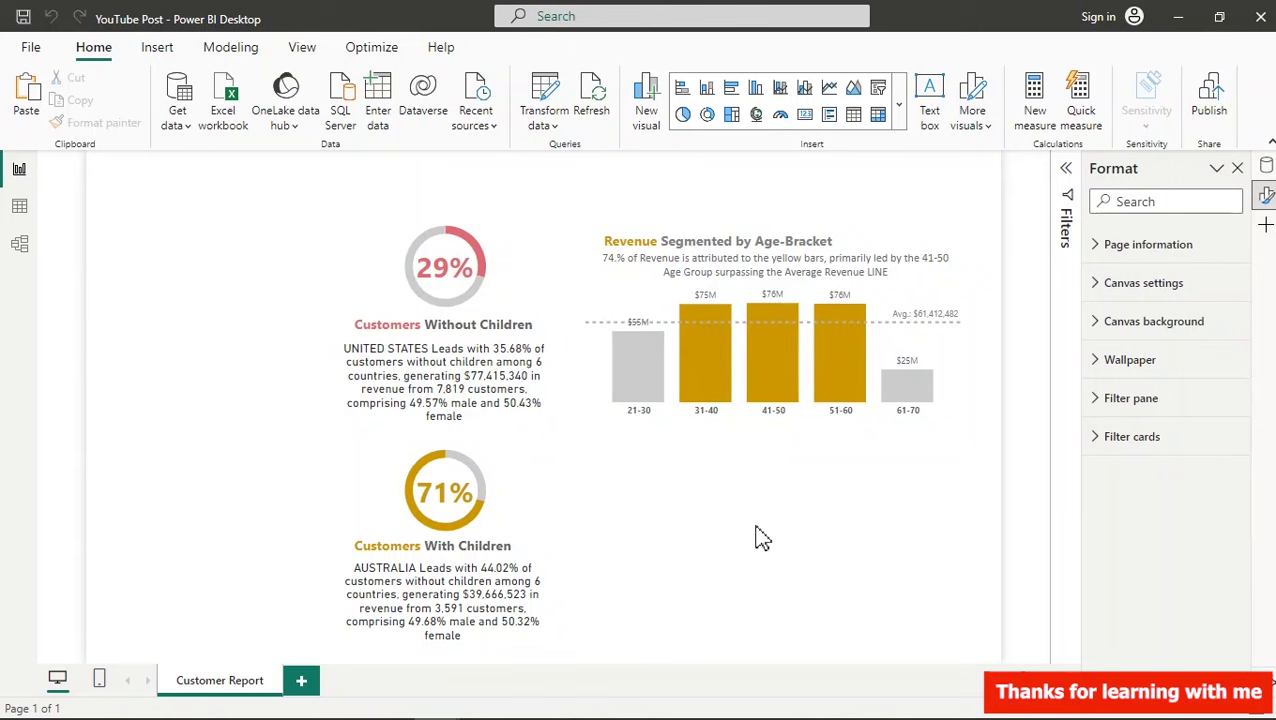
left_click(731, 88)
left_click_drag(185, 285, 664, 512)
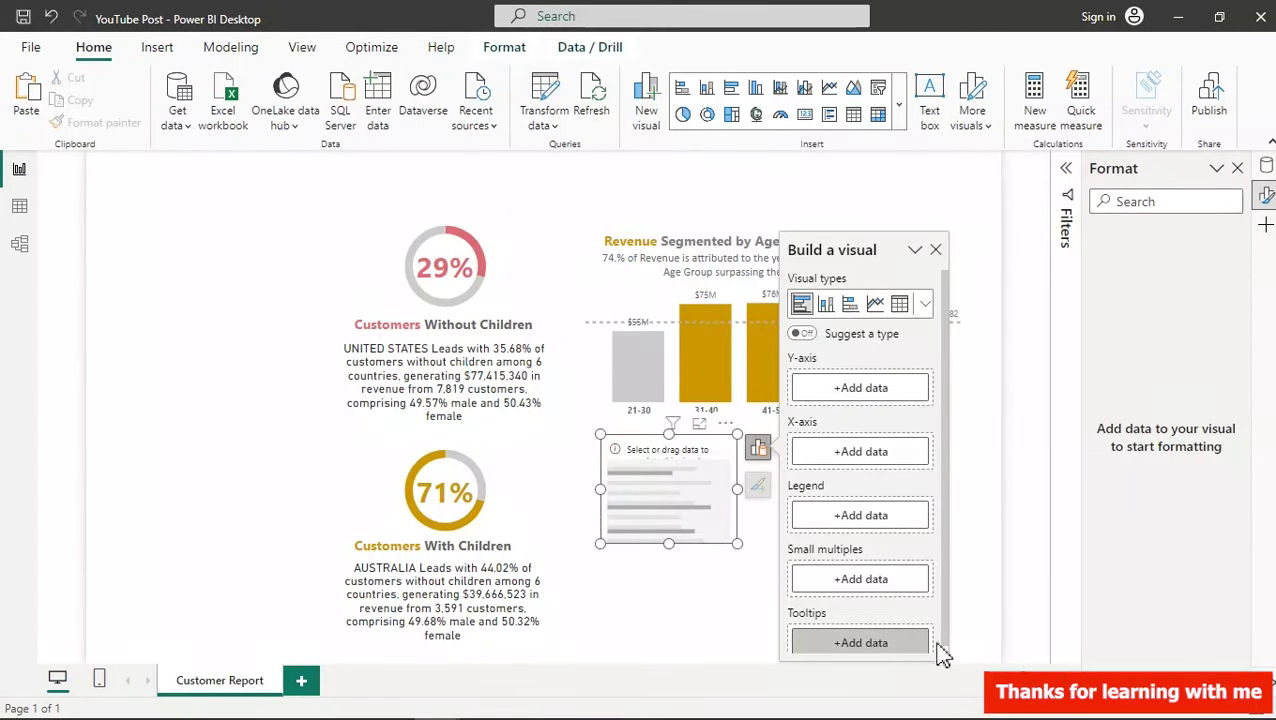
left_click(747, 628)
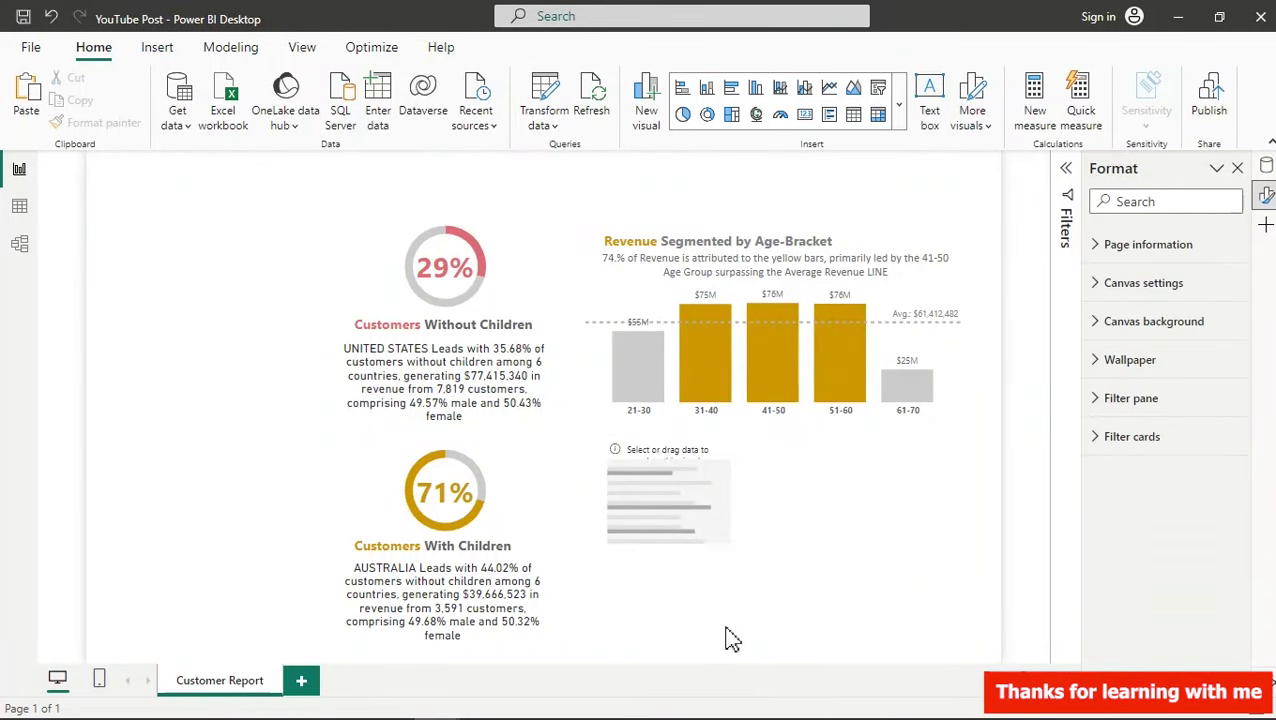
- Enlarge the empty bar chart and position it below the age-bracket chart, beside the Customers With Children section
scroll(729, 640, "up", 3)
scroll(849, 541, "down", 5)
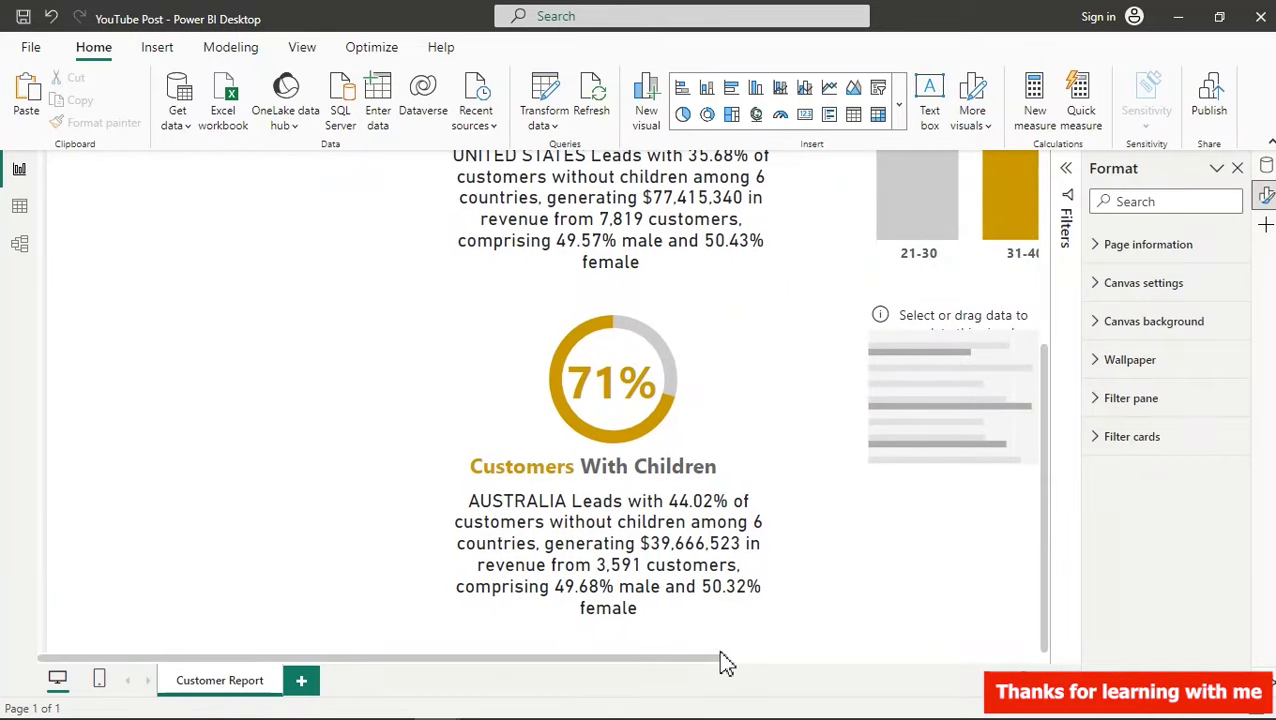
left_click_drag(713, 662, 977, 647)
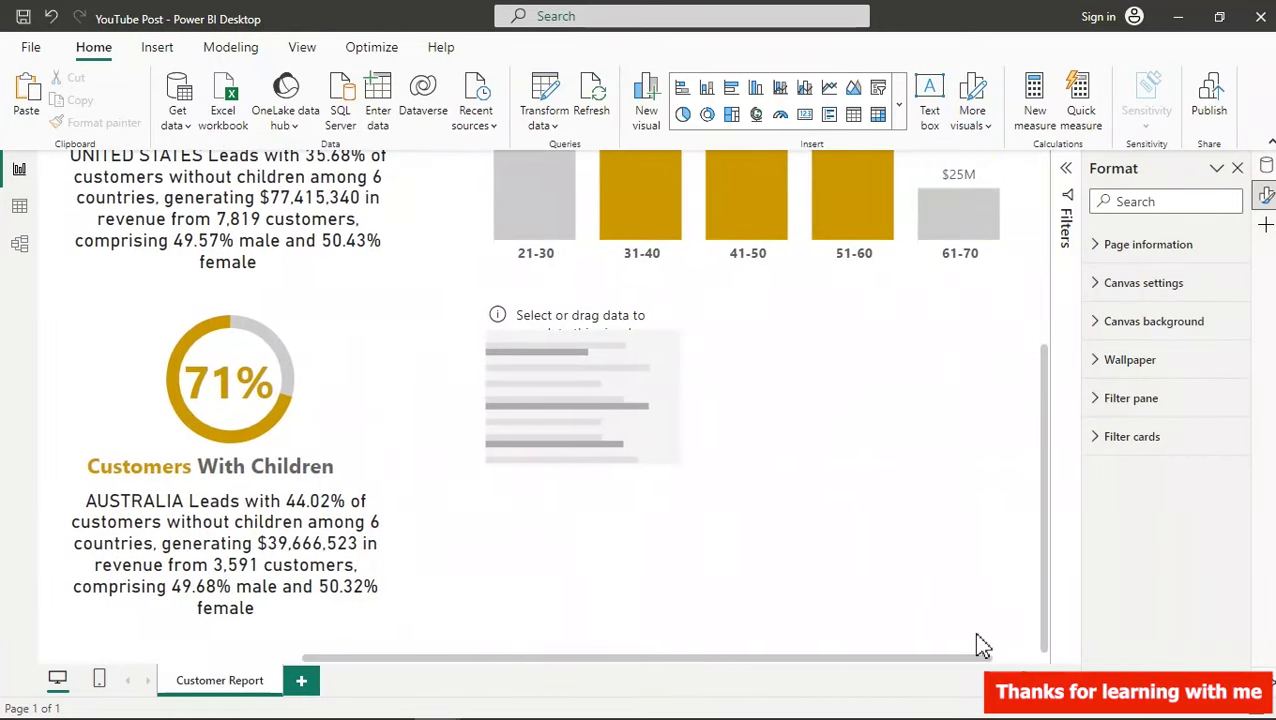
left_click(612, 443)
left_click_drag(686, 462, 716, 528)
left_click_drag(716, 529, 718, 585)
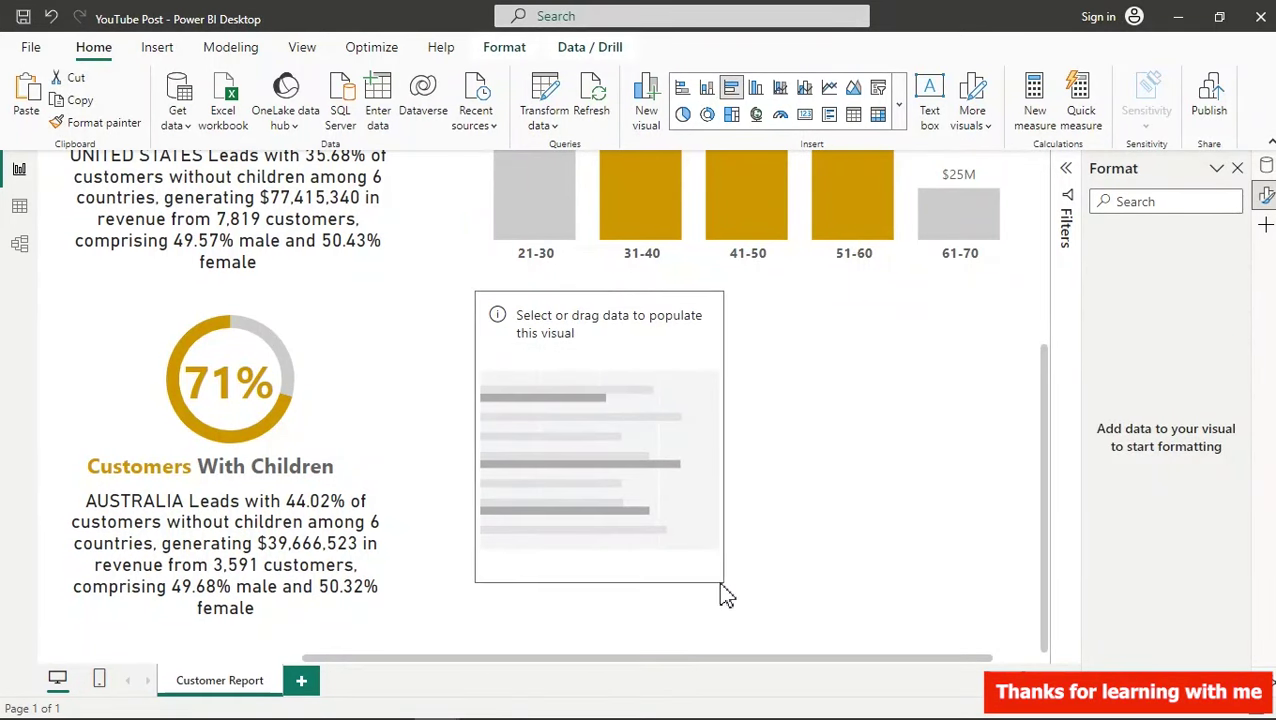
left_click_drag(613, 410, 609, 456)
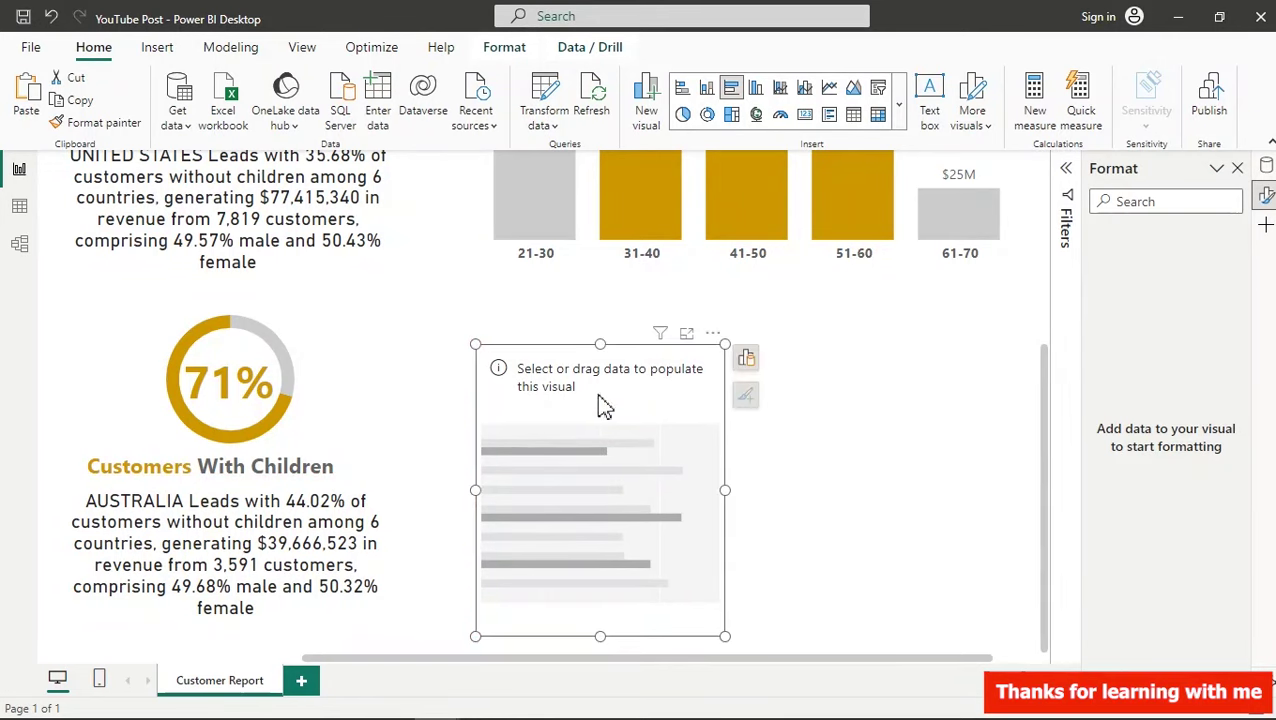
left_click_drag(598, 340, 603, 323)
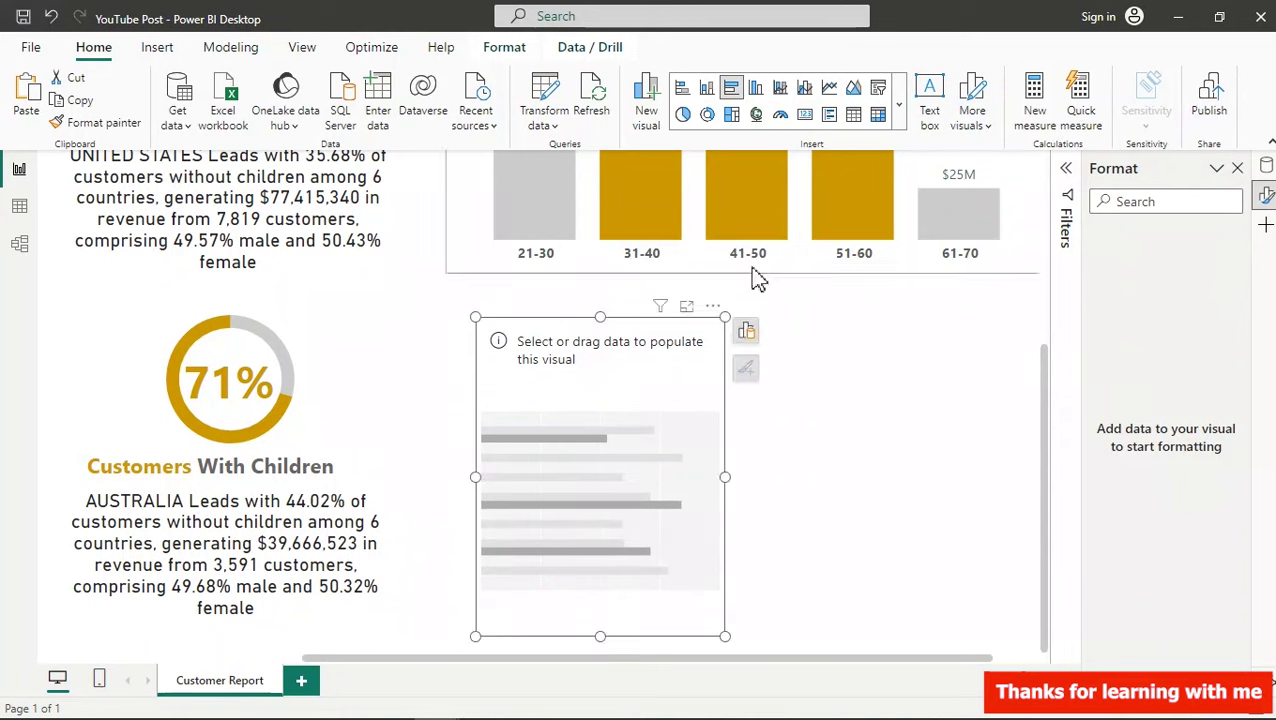
- Put DimCustomer's Customer Type on the bar chart's Y-axis and the Total Revenue measure on its X-axis
left_click(1266, 166)
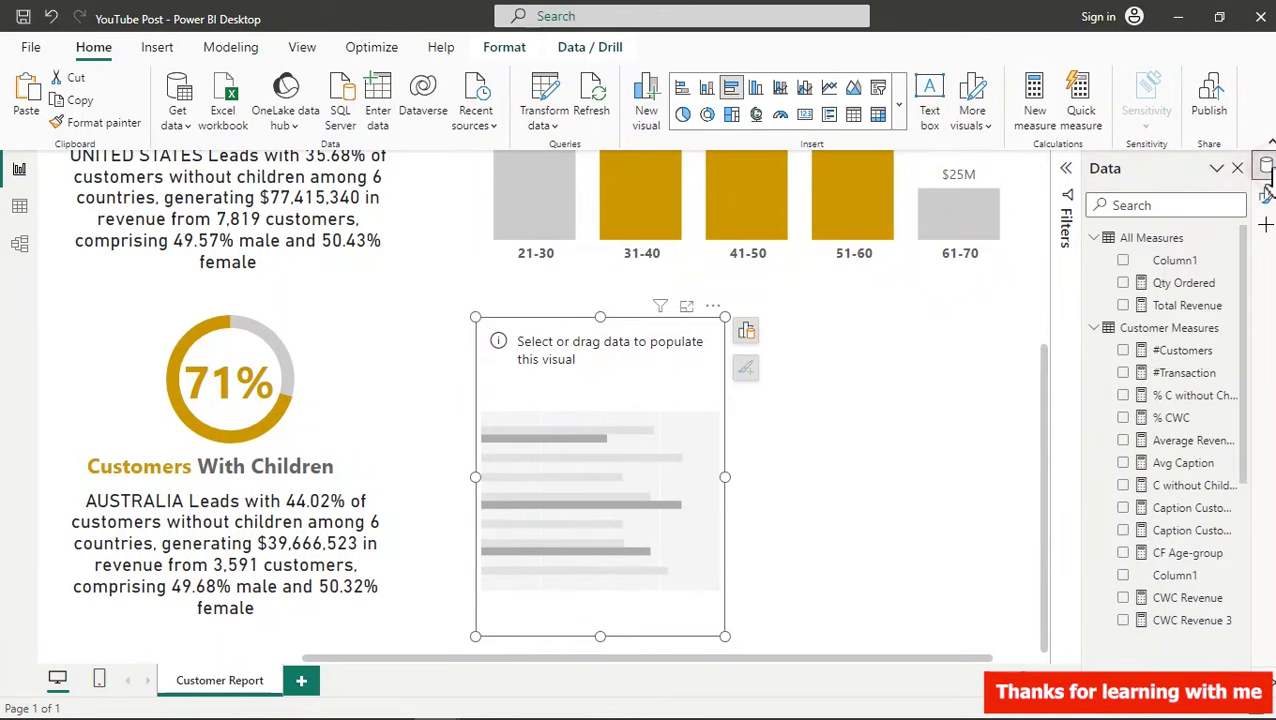
left_click(1095, 330)
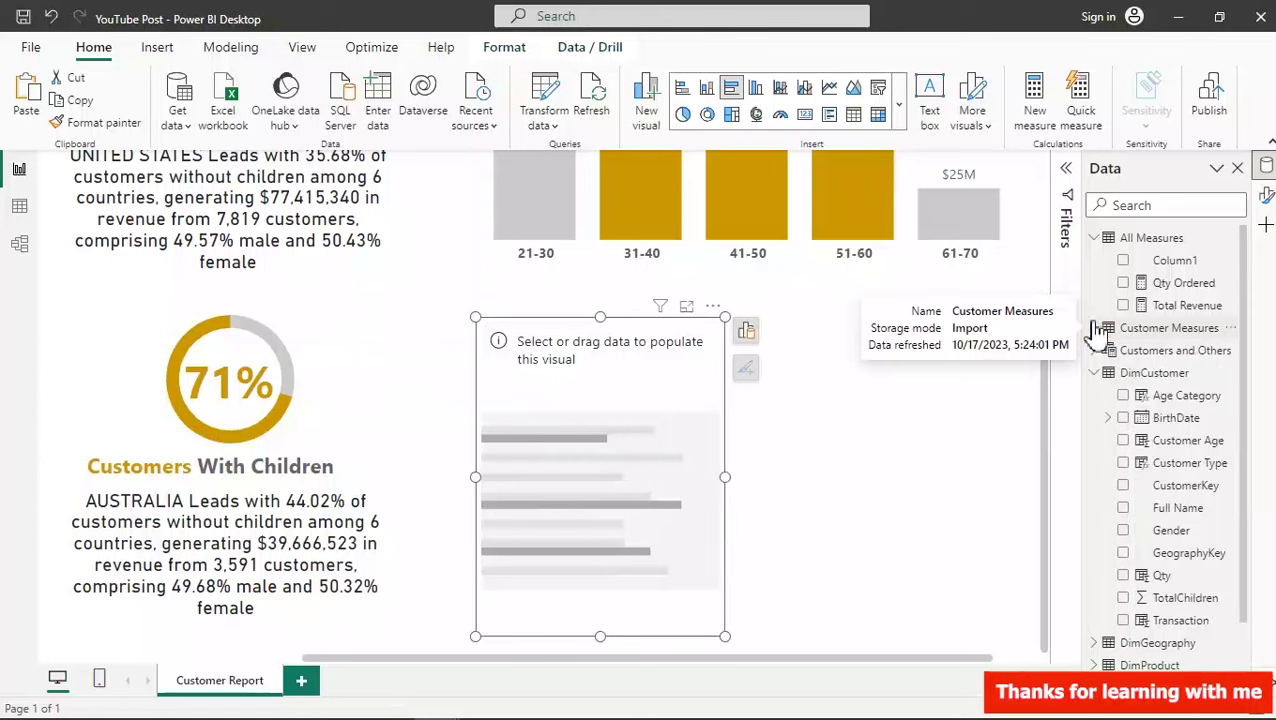
left_click(1095, 239)
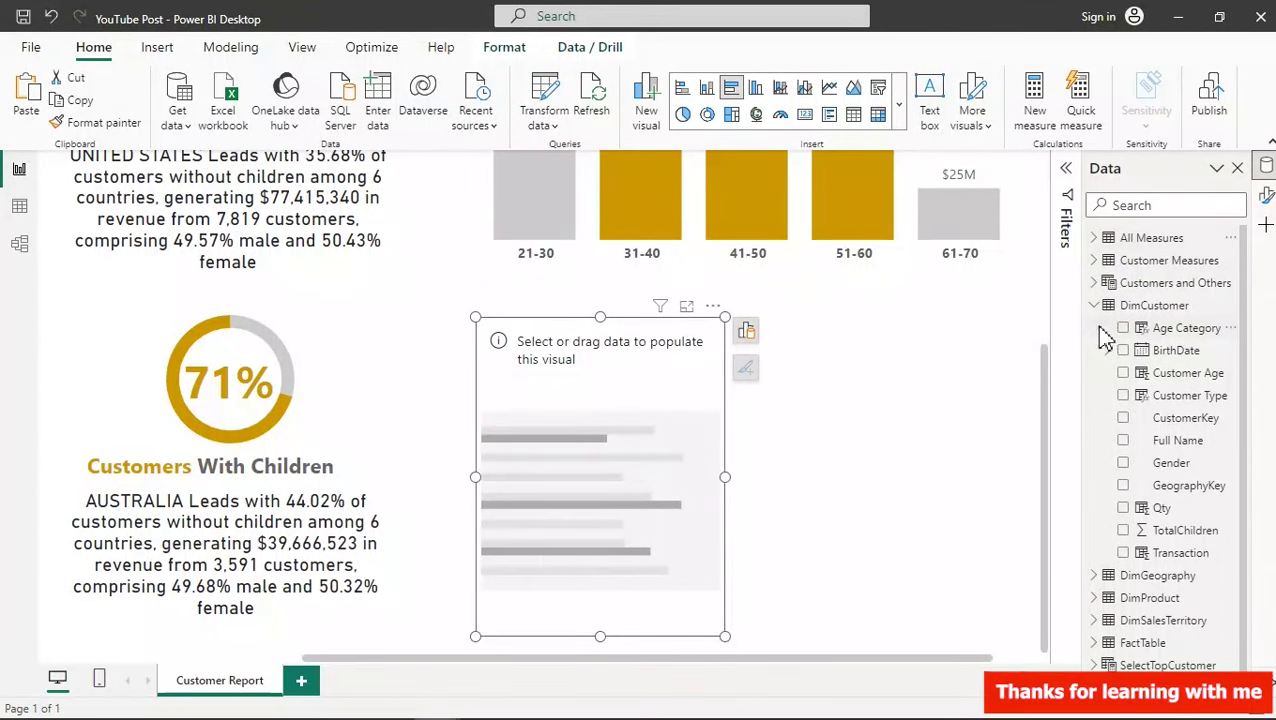
left_click(1123, 398)
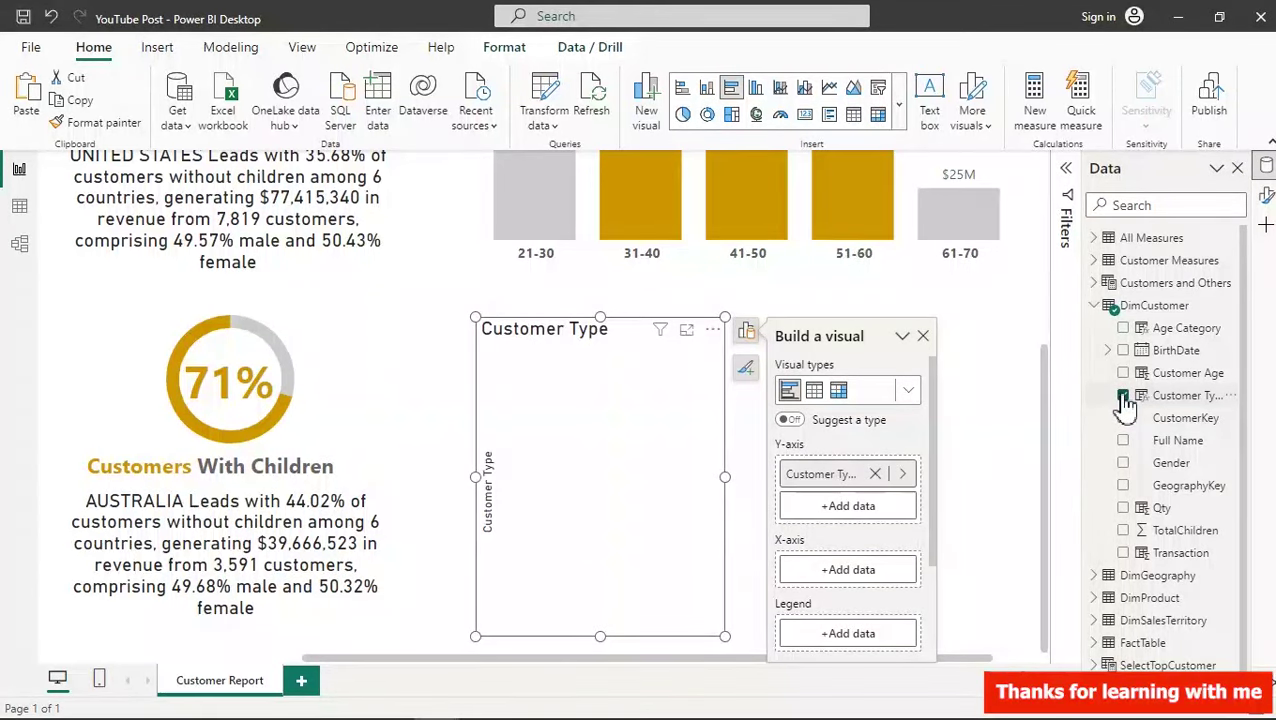
left_click(862, 570)
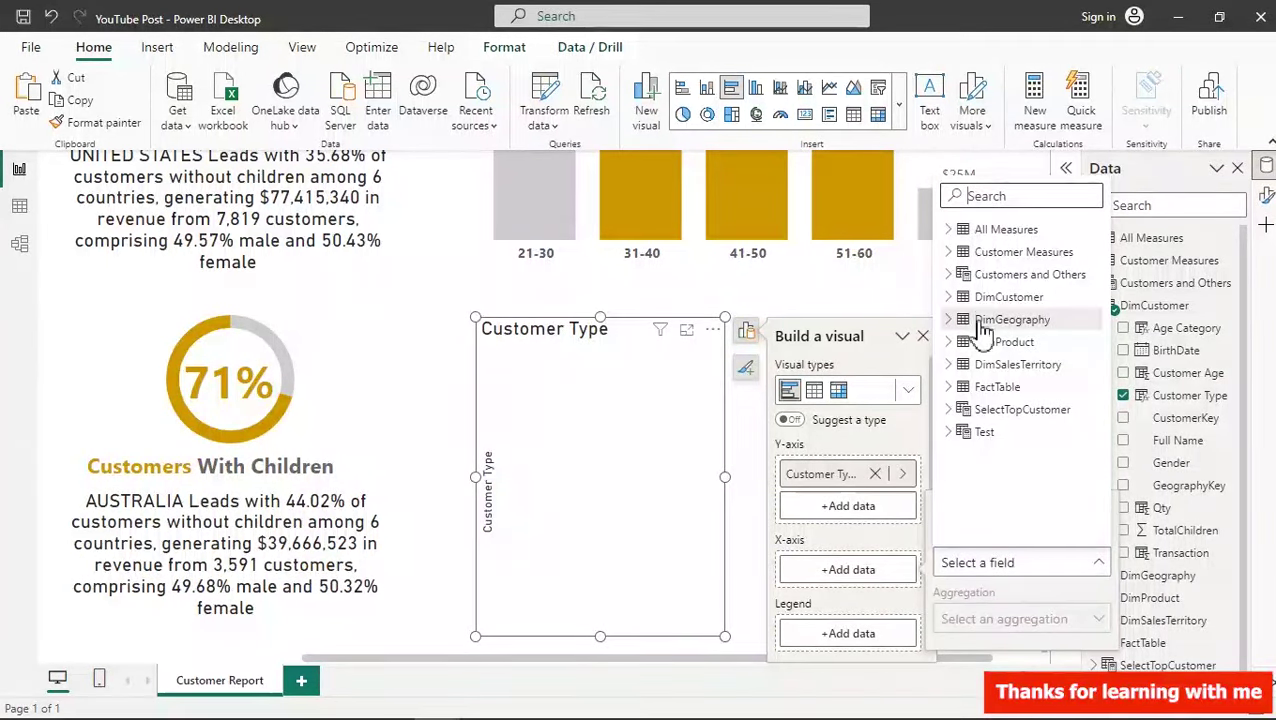
left_click(949, 231)
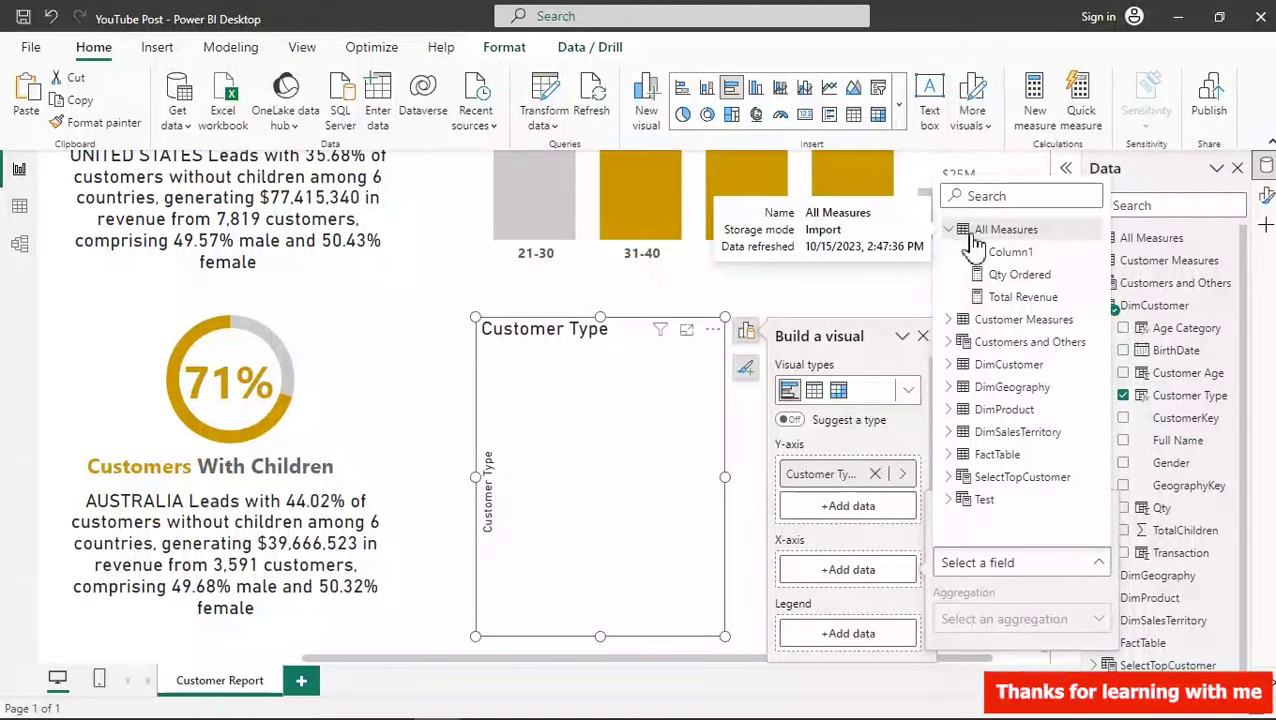
left_click(984, 295)
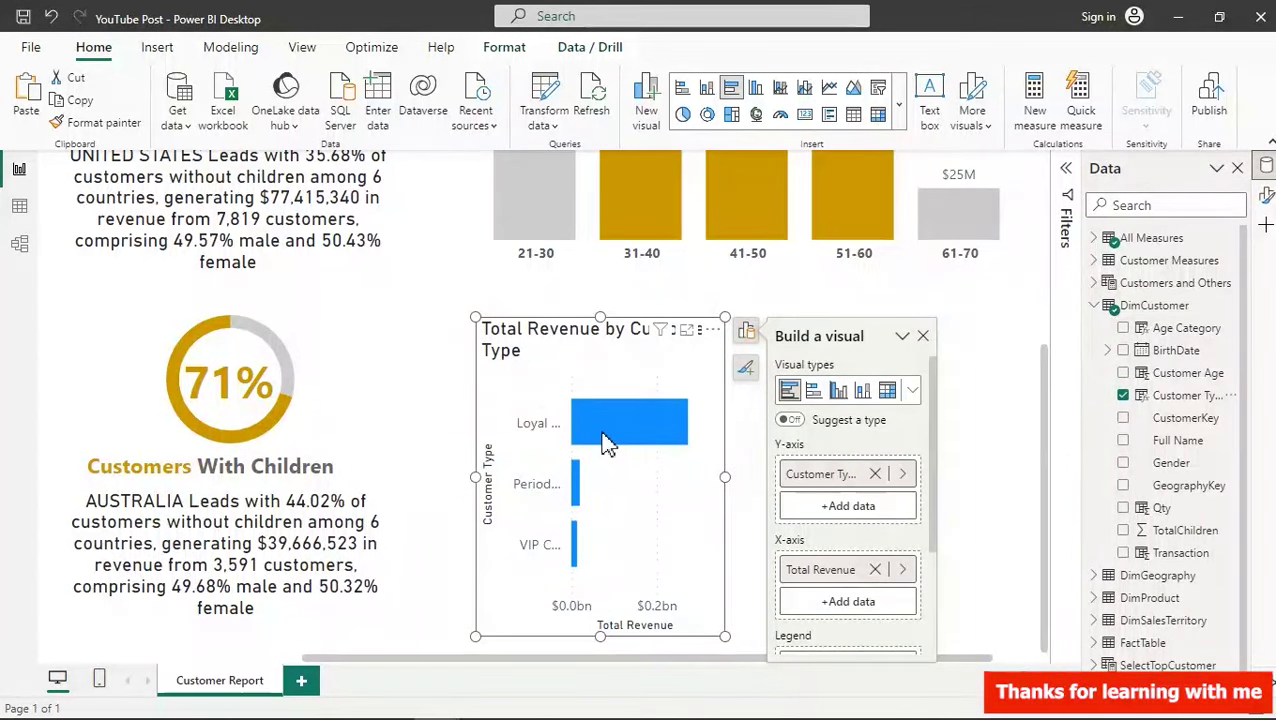
mouse_move(607, 443)
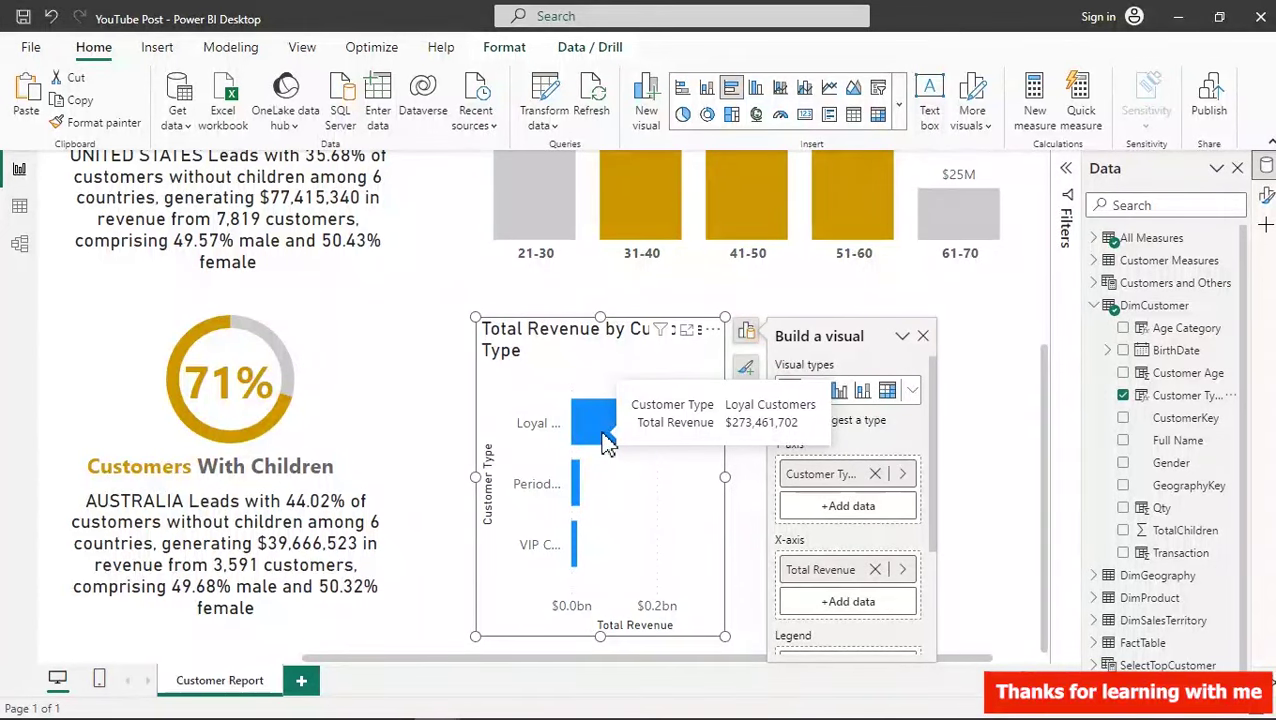
- Turn off the bar chart's X-axis, including its title, and turn off the Y-axis title
left_click(1264, 203)
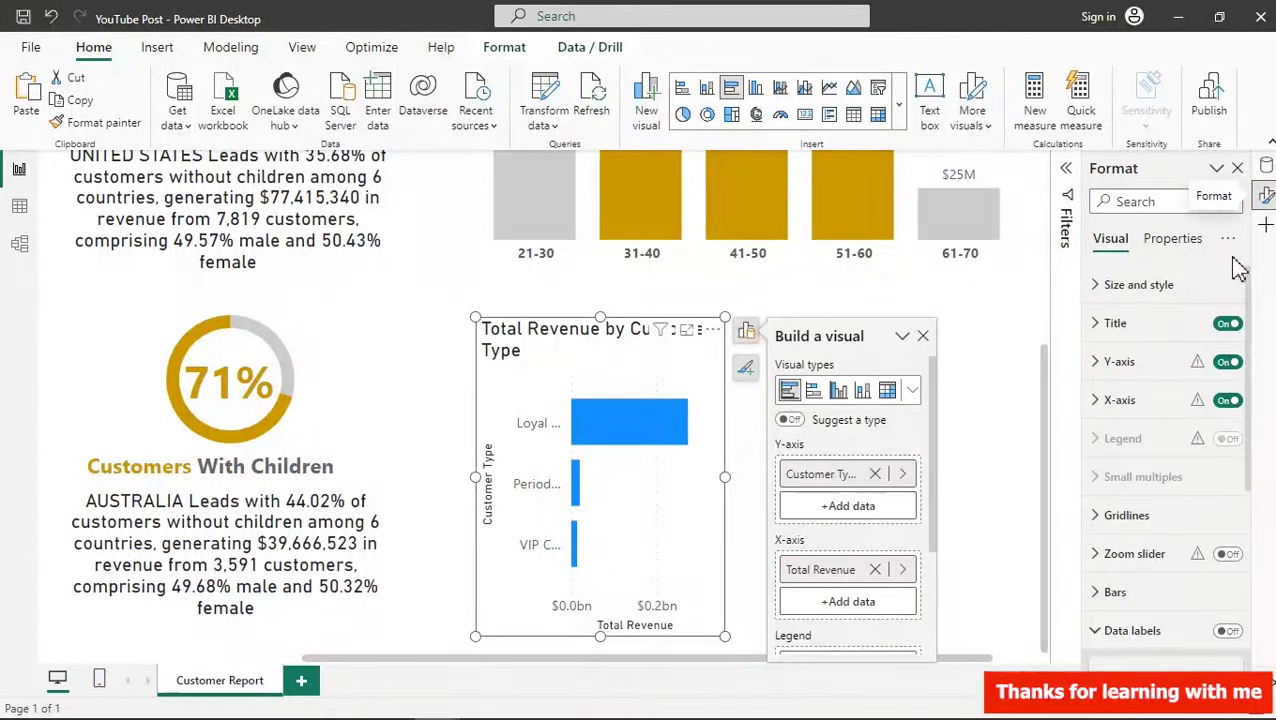
left_click(1160, 401)
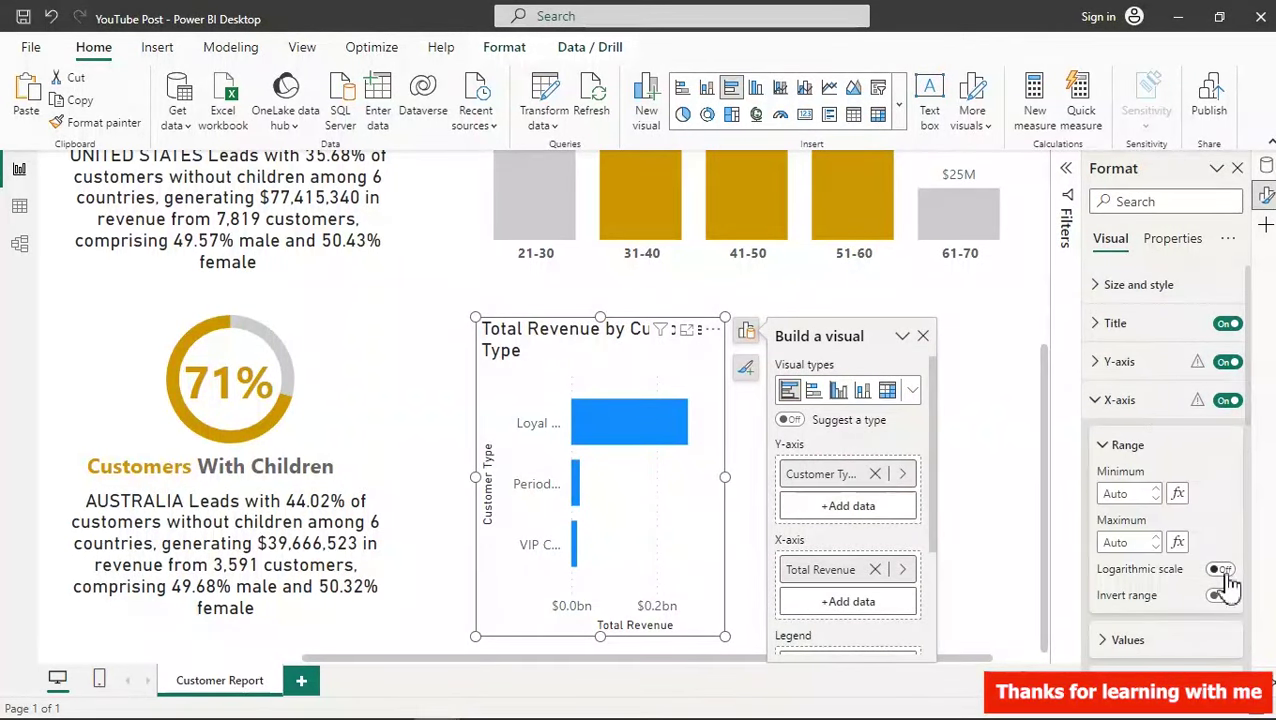
scroll(1248, 415, "down", 2)
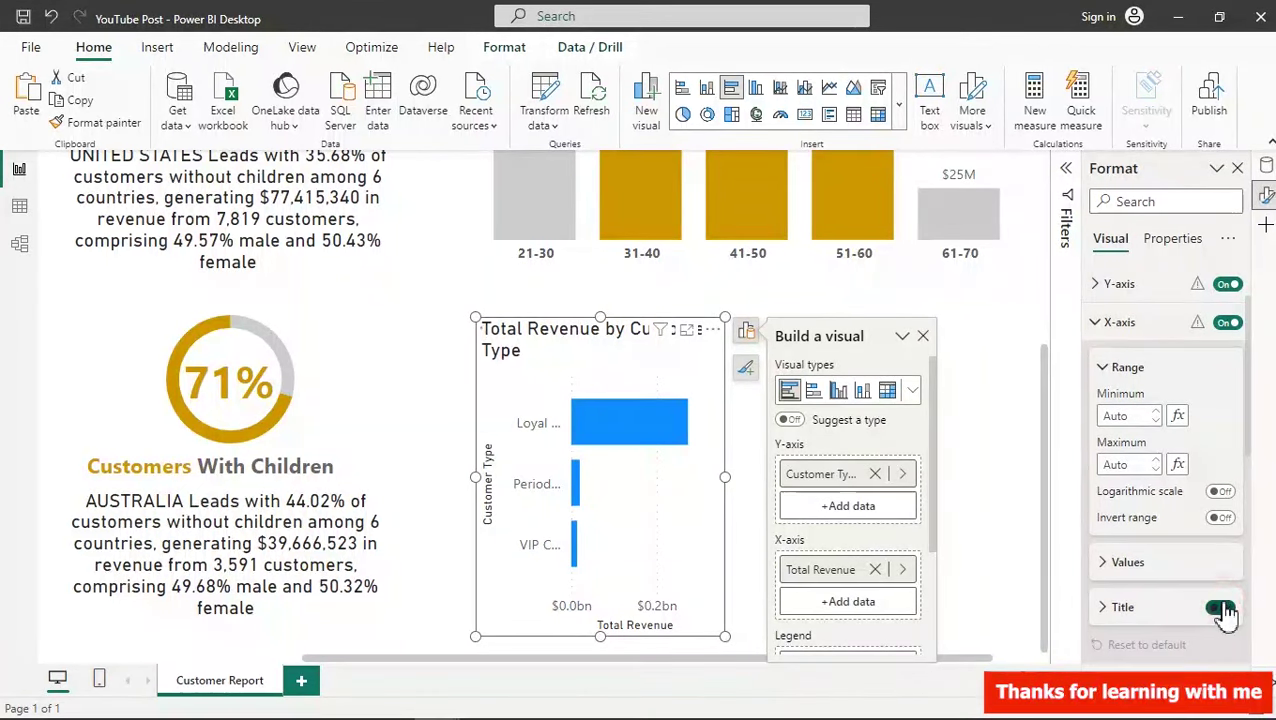
left_click(1222, 609)
left_click(1230, 324)
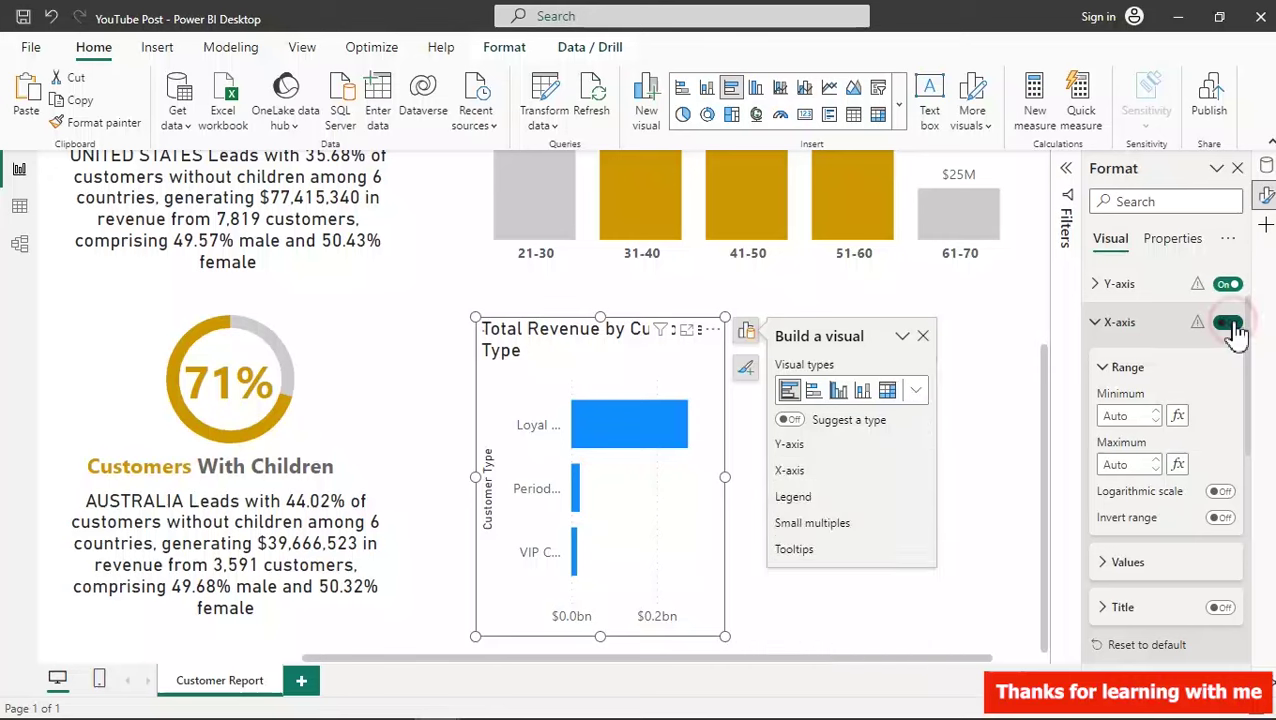
left_click(1145, 286)
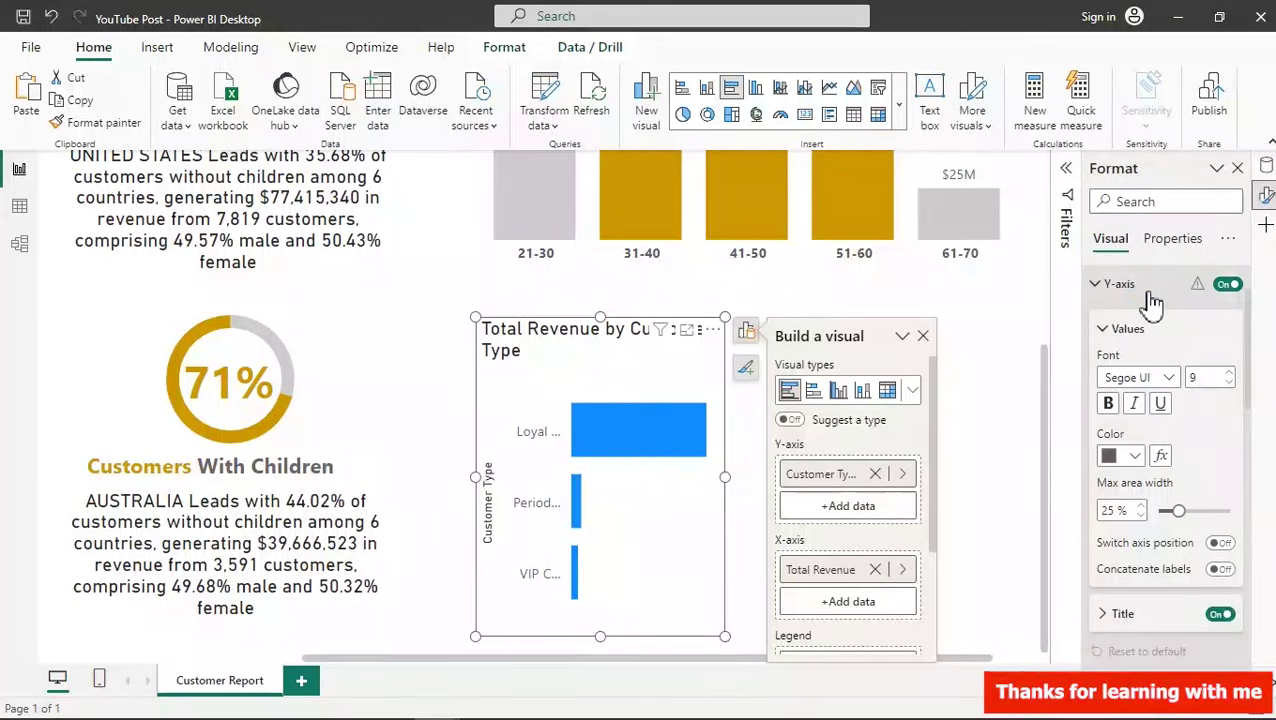
left_click(1221, 615)
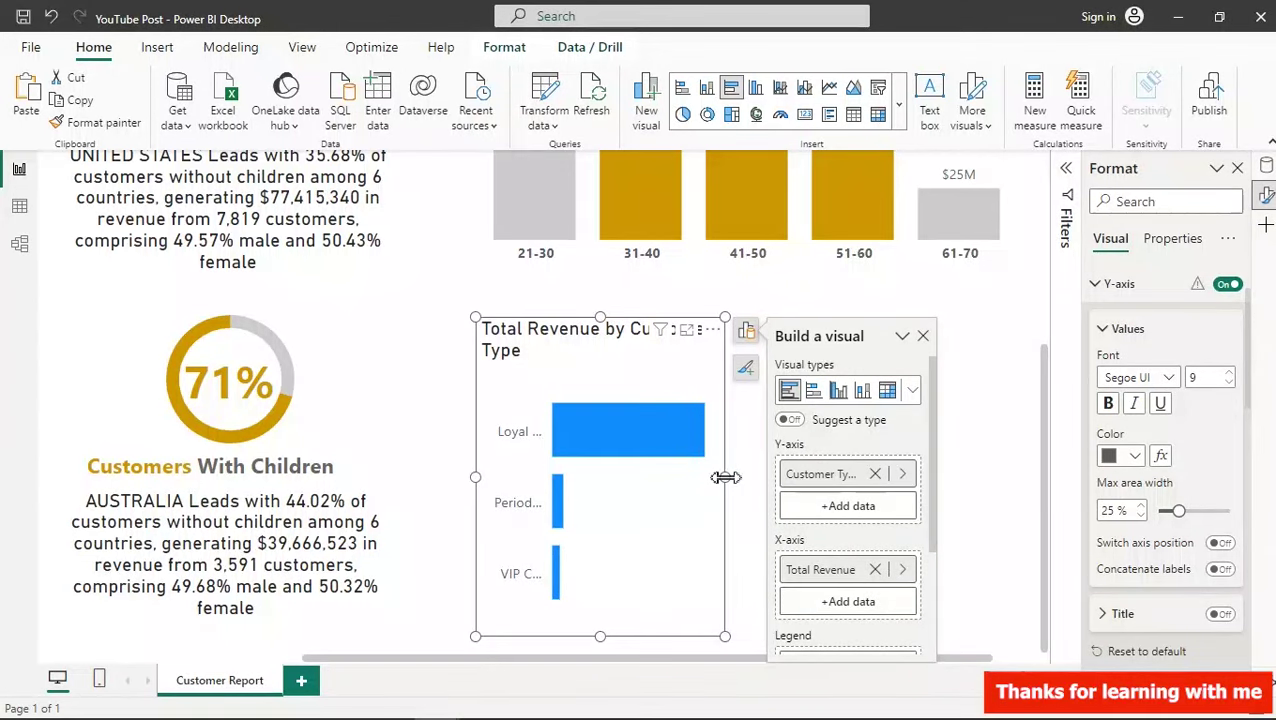
- Set the Y-axis values' max area width to 50% and adjust the bar chart's width so the bars fit beside the full labels
left_click_drag(726, 477, 997, 535)
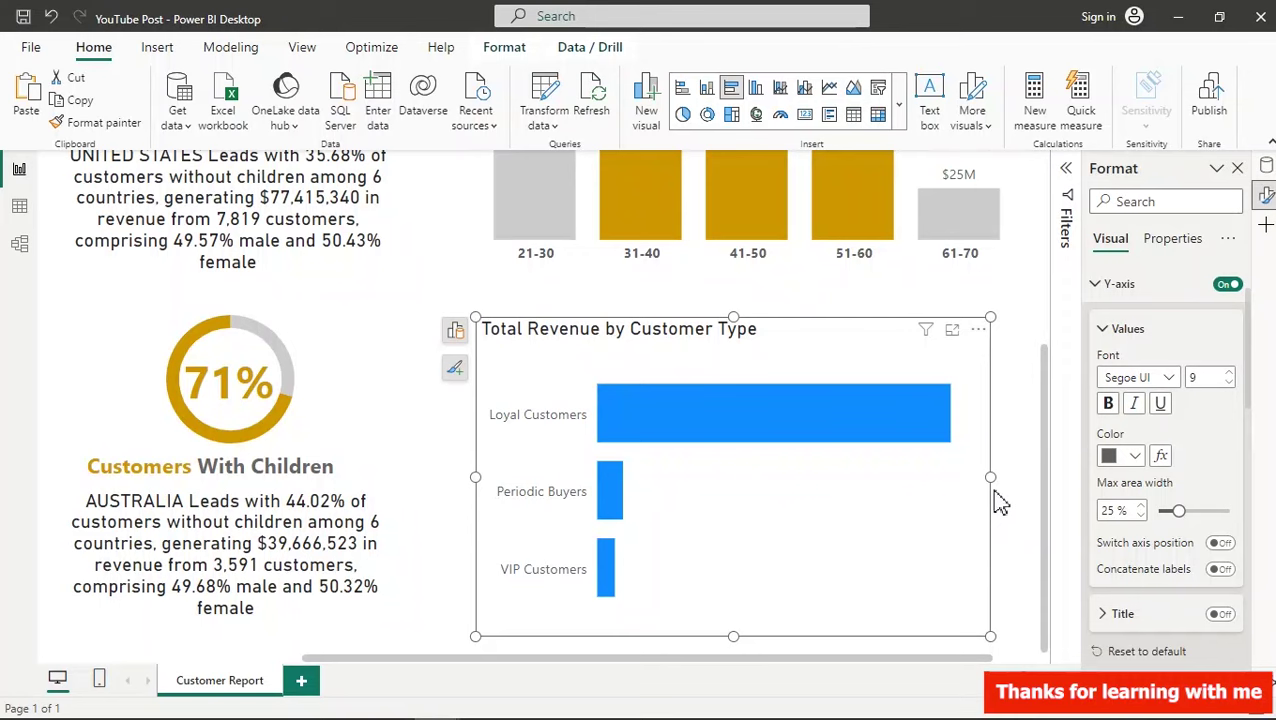
left_click_drag(991, 478, 707, 514)
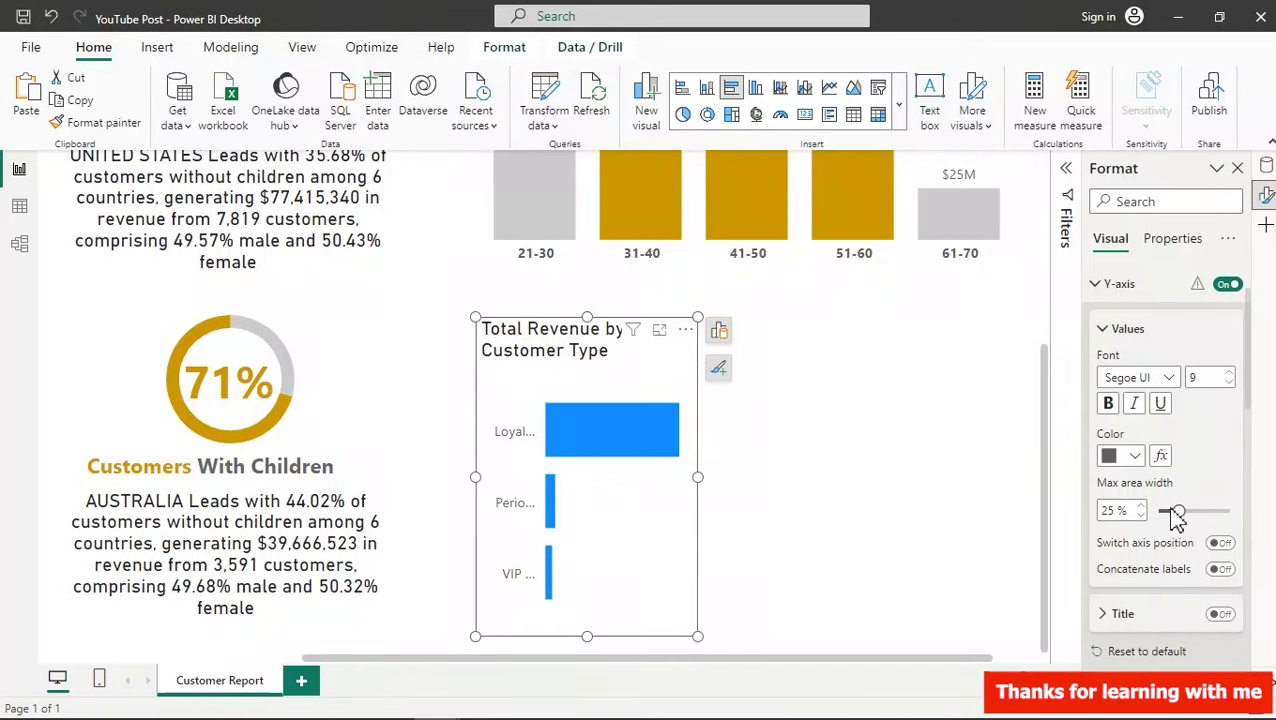
left_click_drag(1176, 507, 1232, 512)
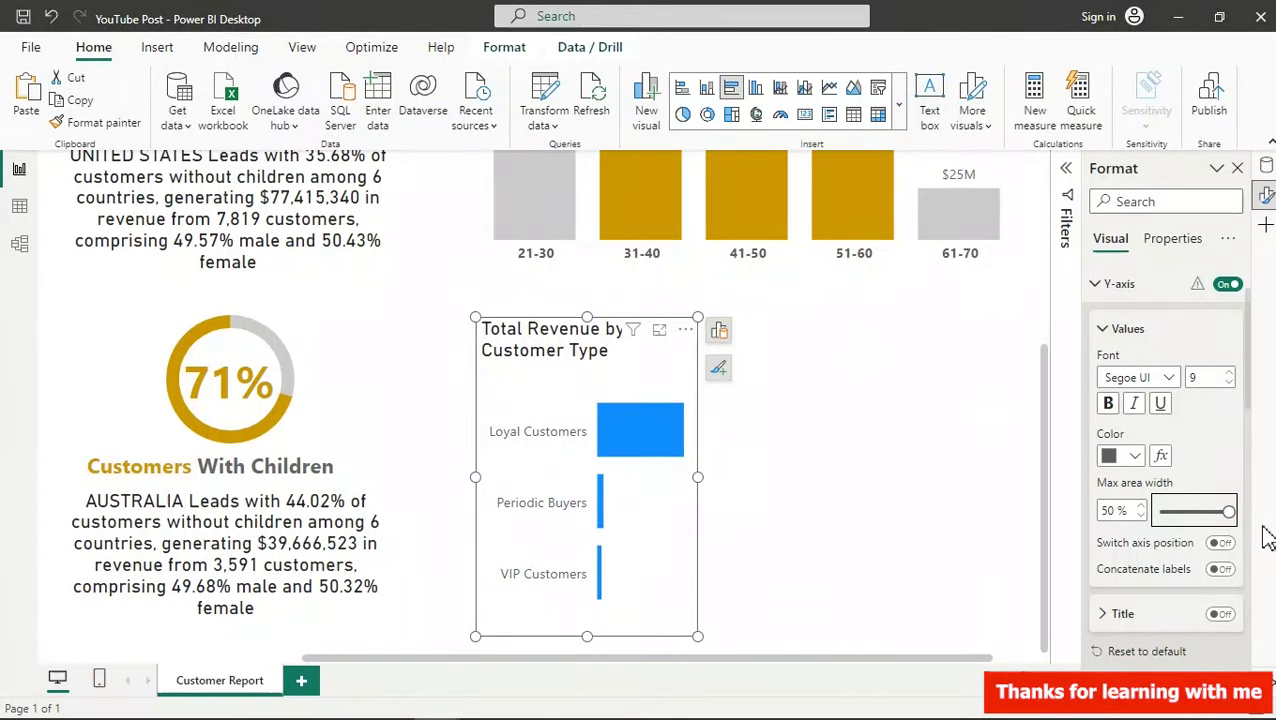
left_click_drag(697, 478, 708, 512)
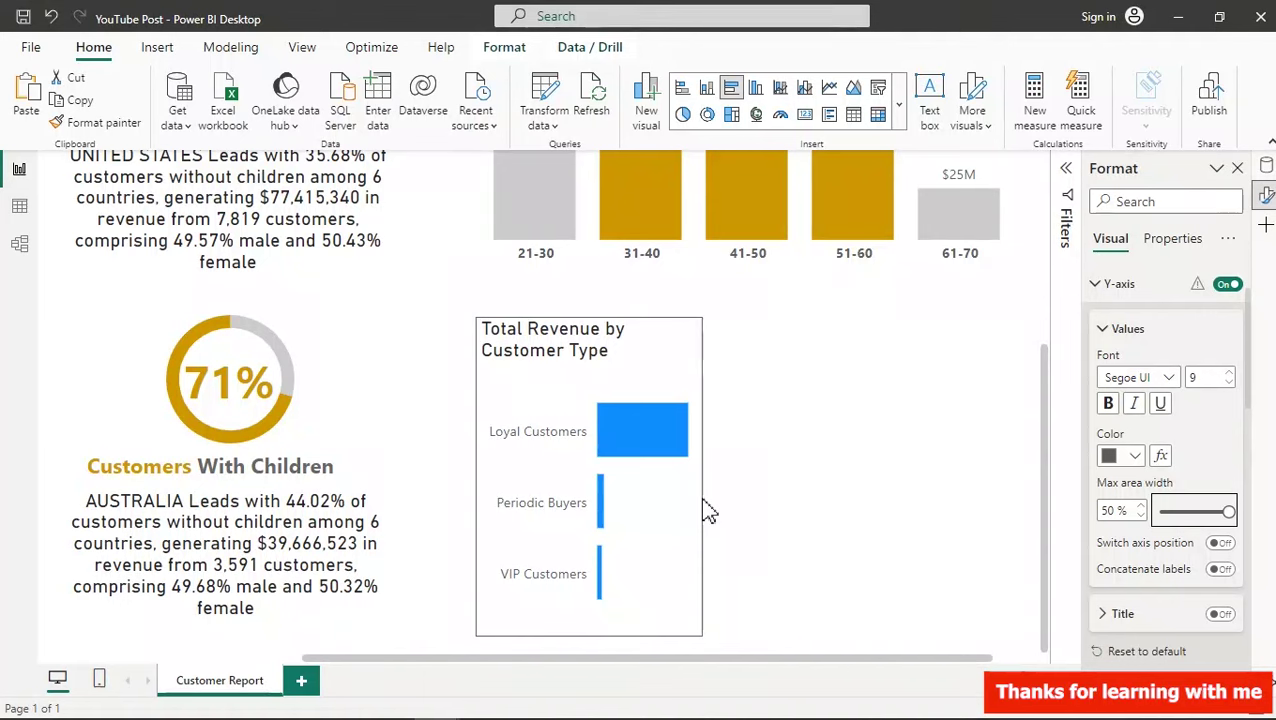
left_click_drag(708, 512, 744, 512)
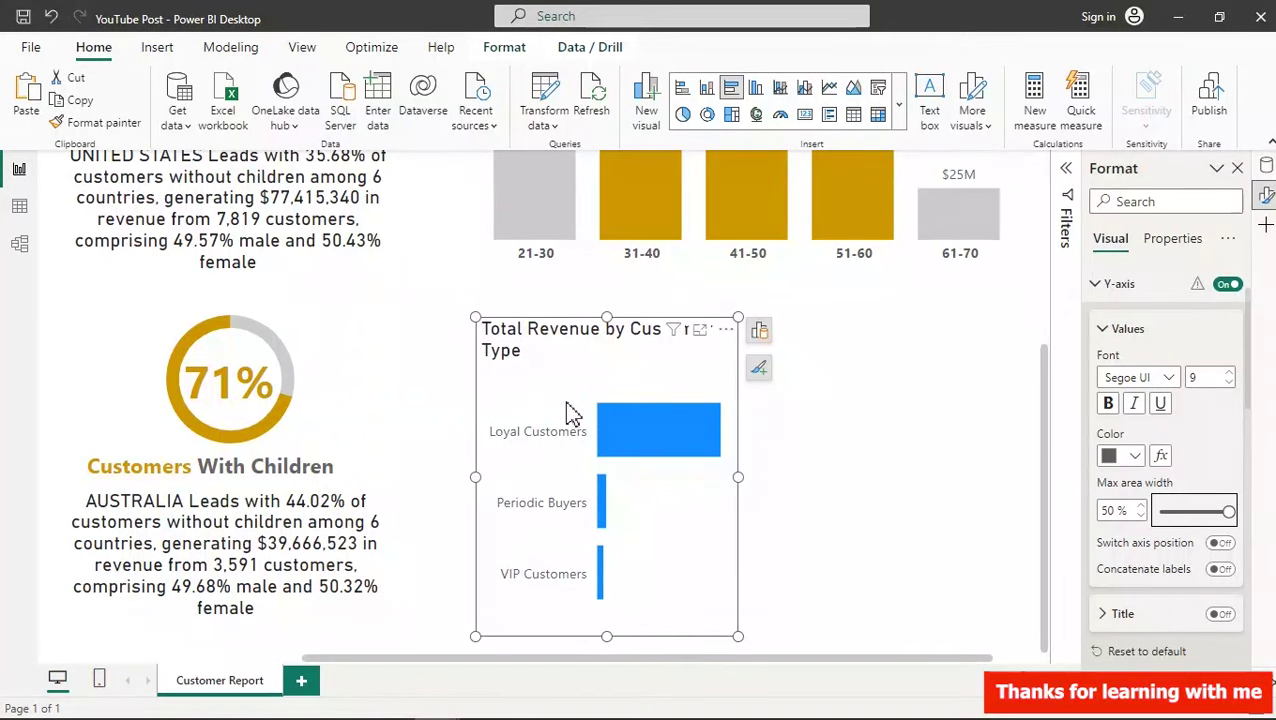
- Turn off the title of the Total Revenue by Customer Type bar chart
left_click(1112, 287)
left_click(1122, 323)
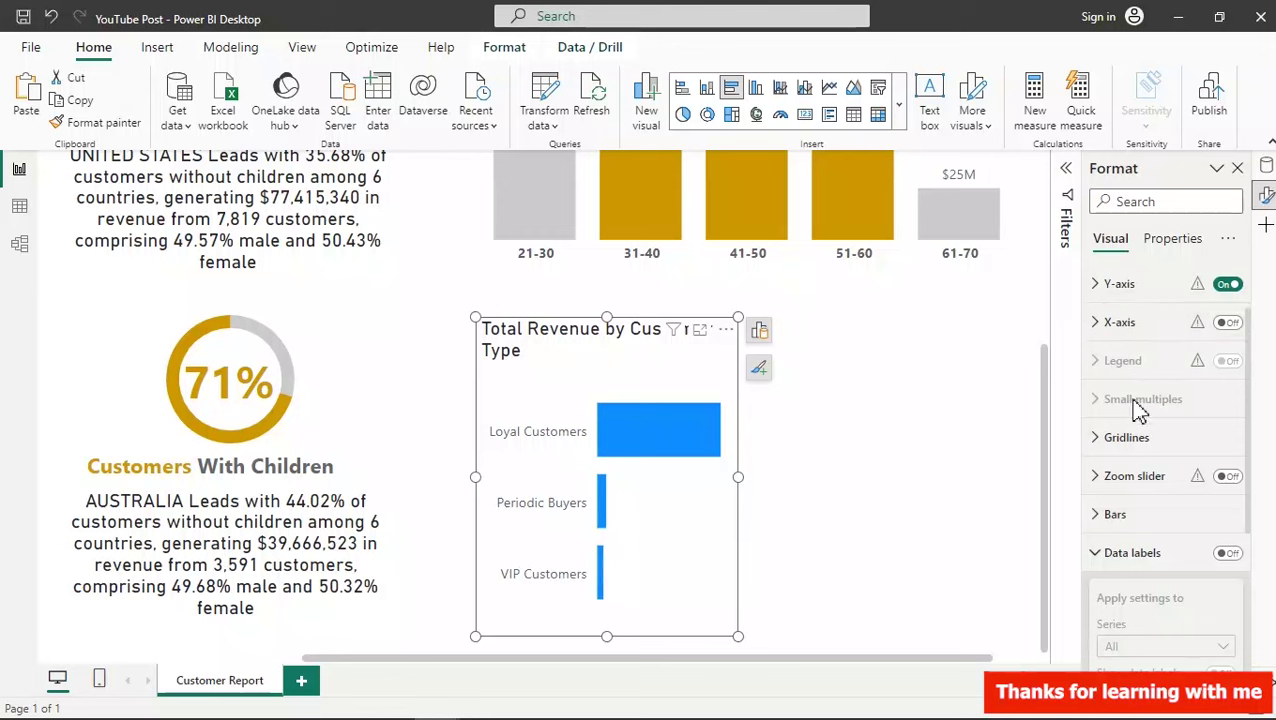
left_click_drag(1247, 413, 1248, 340)
left_click(1226, 324)
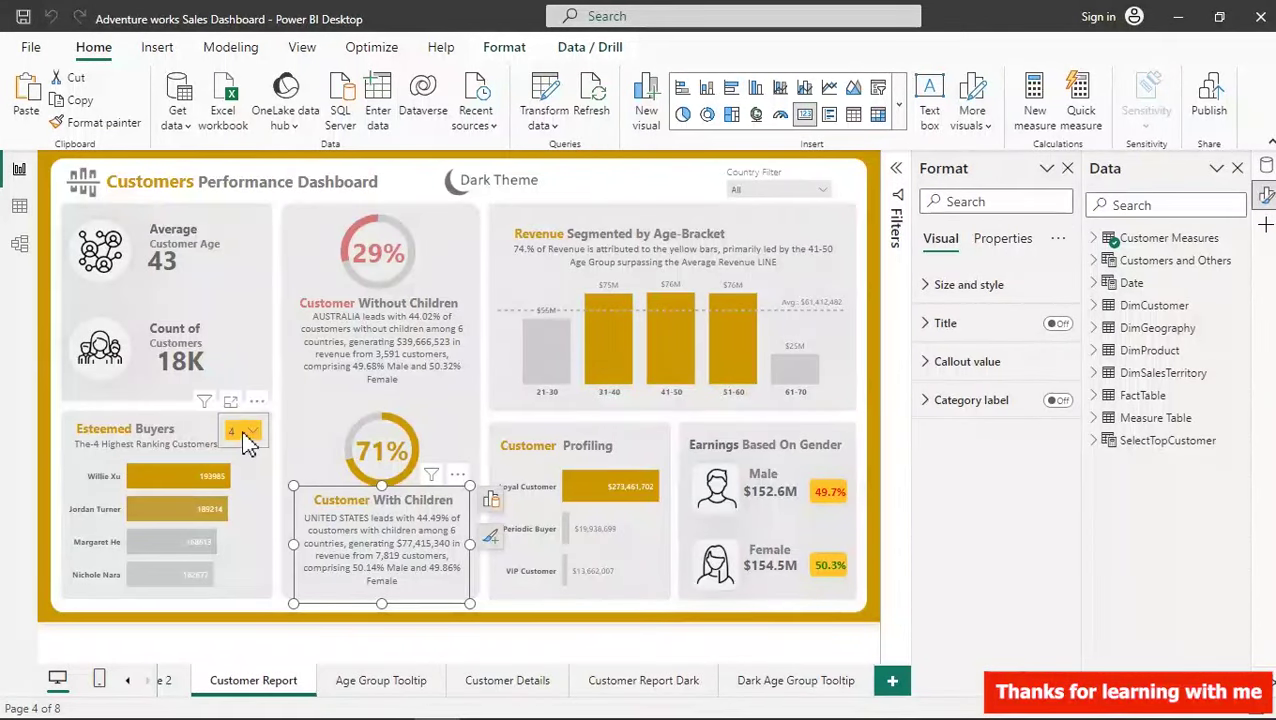
- In the Adventure works Sales Dashboard report, test the Esteemed Buyers ranking selector with 2 customers and return it to 4
left_click(247, 436)
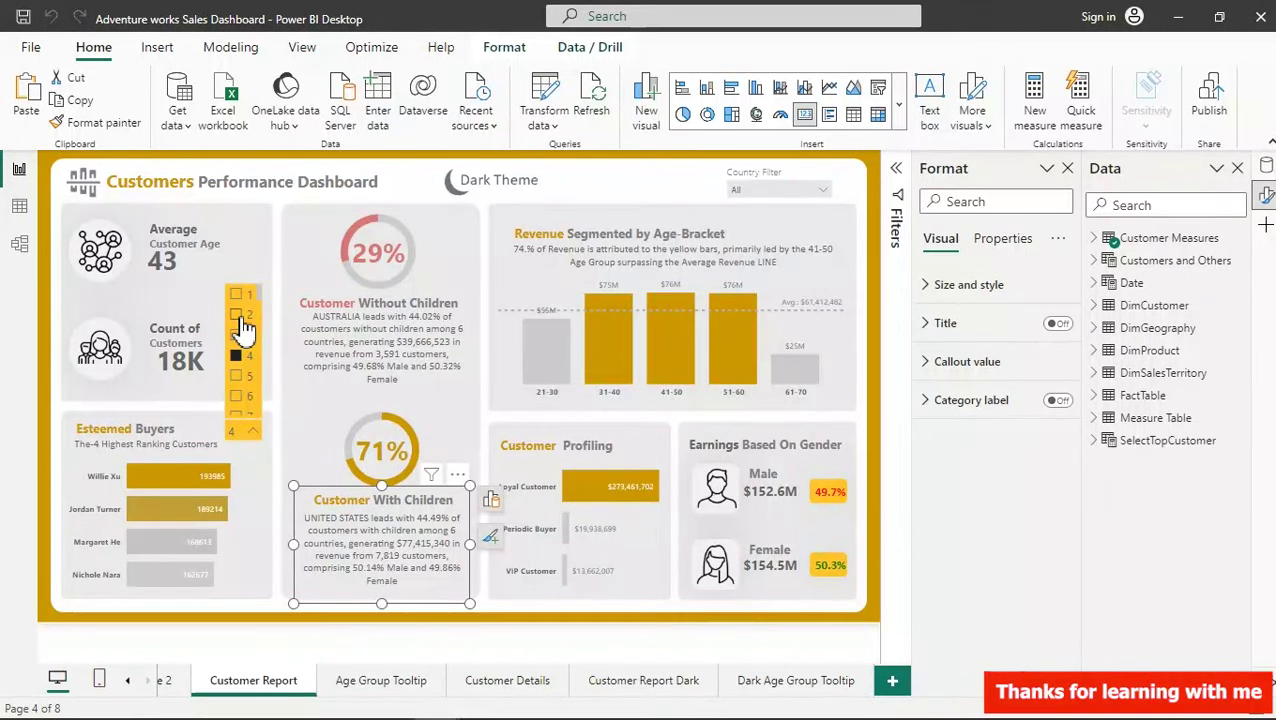
left_click(238, 318)
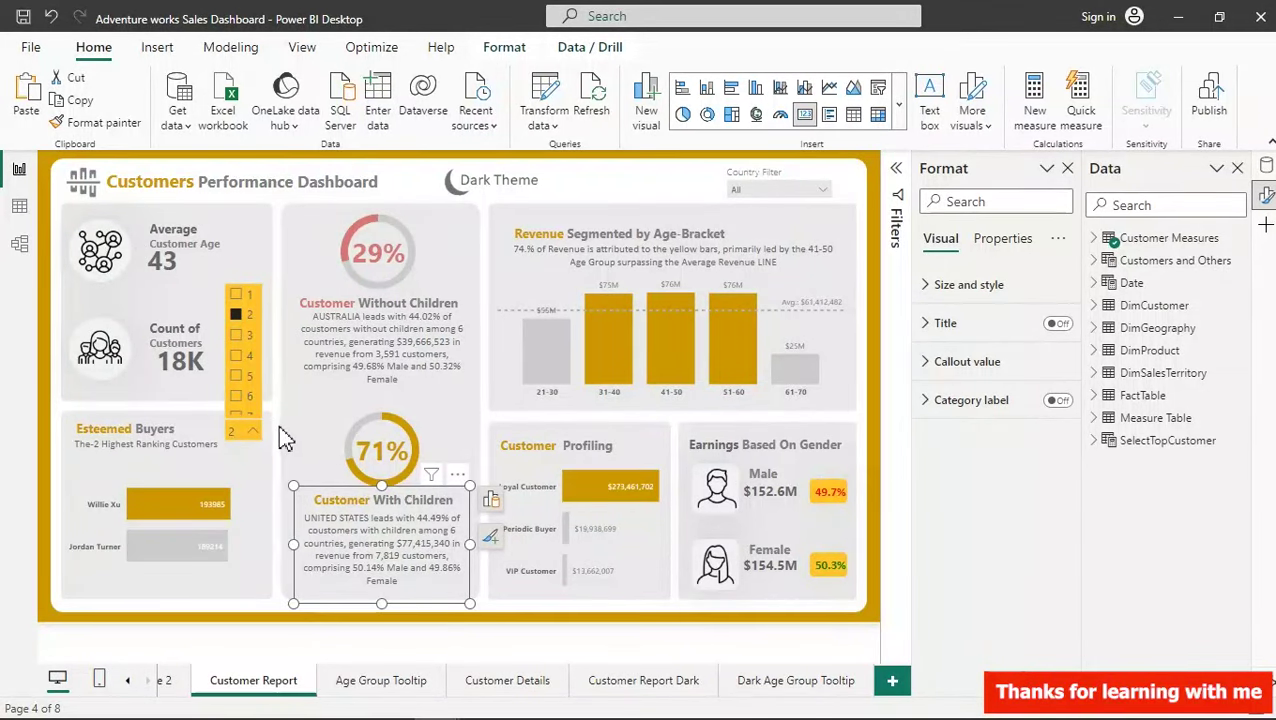
left_click(238, 362)
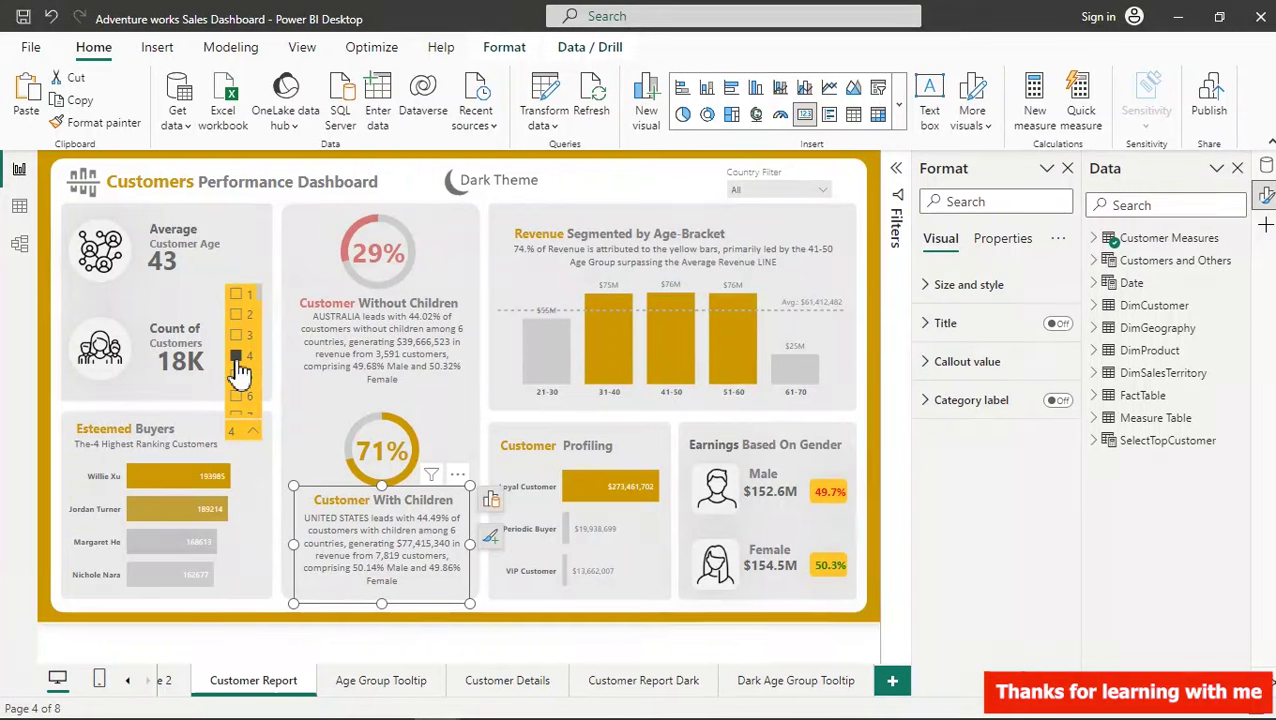
left_click(276, 406)
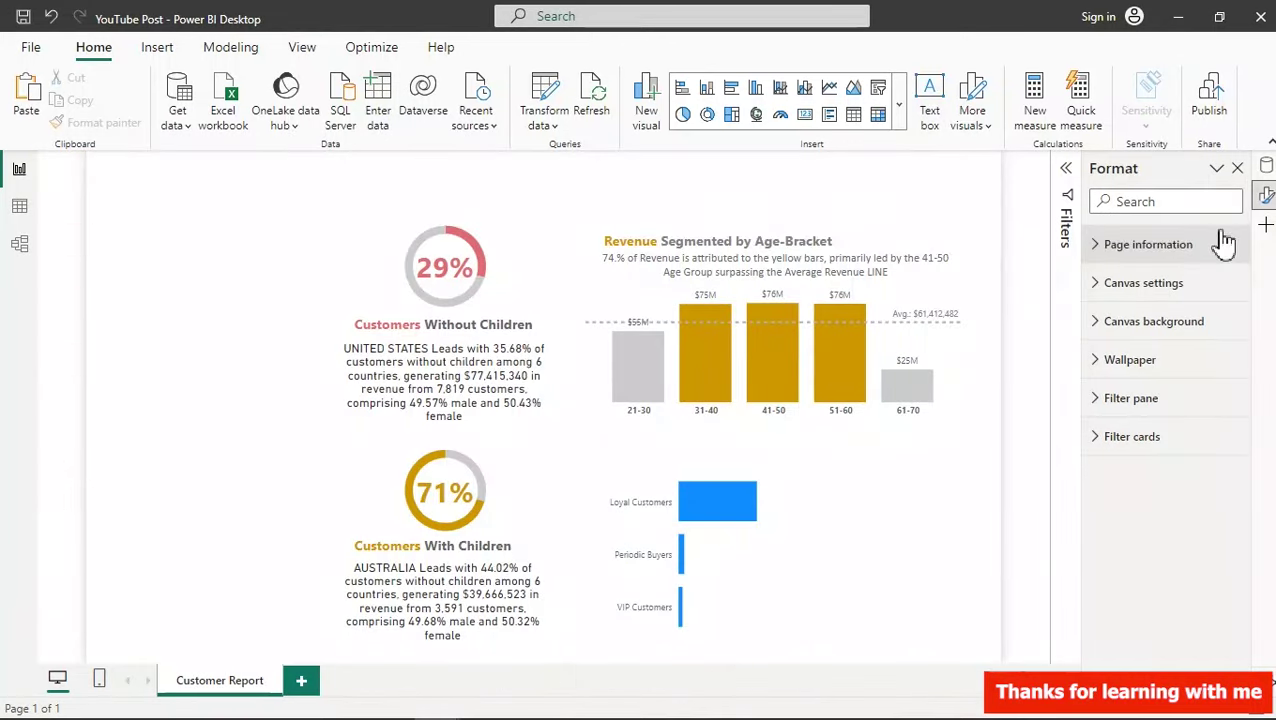
- Back in the YouTube Post report, insert an empty table visual and enlarge it from the page's left edge across the children sections
left_click(1266, 166)
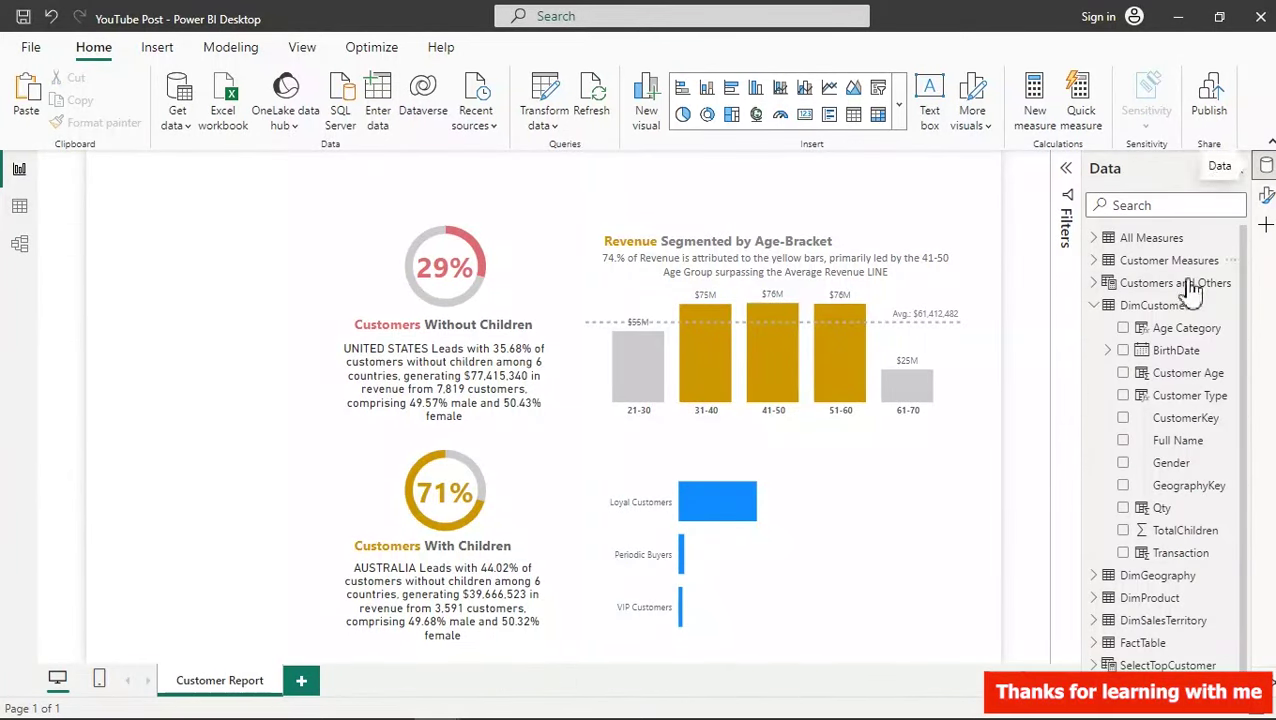
left_click(1094, 305)
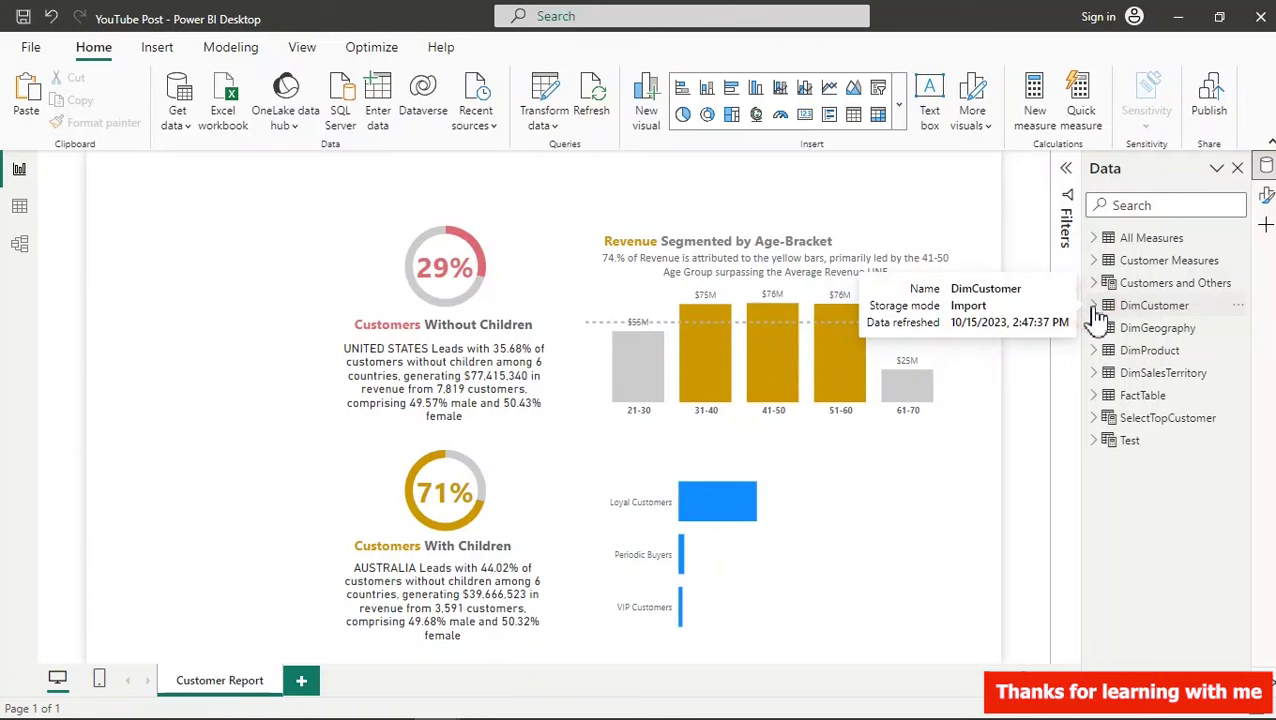
left_click(1095, 261)
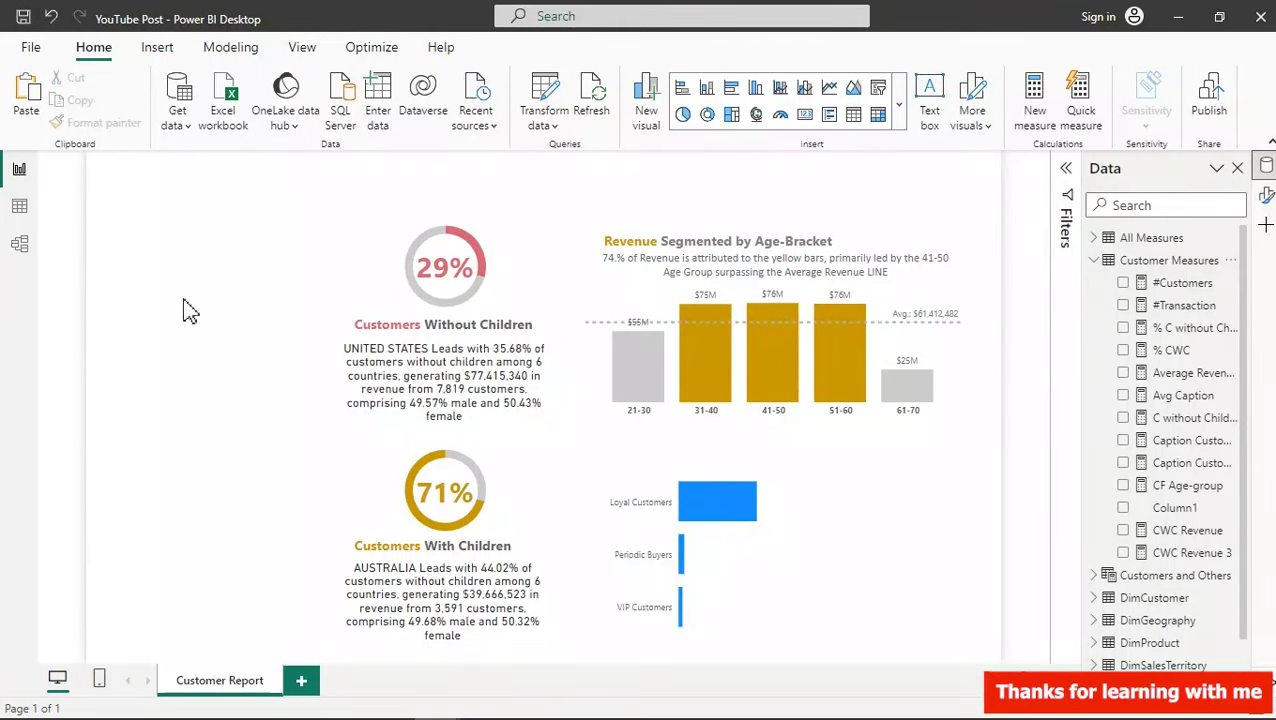
left_click(853, 115)
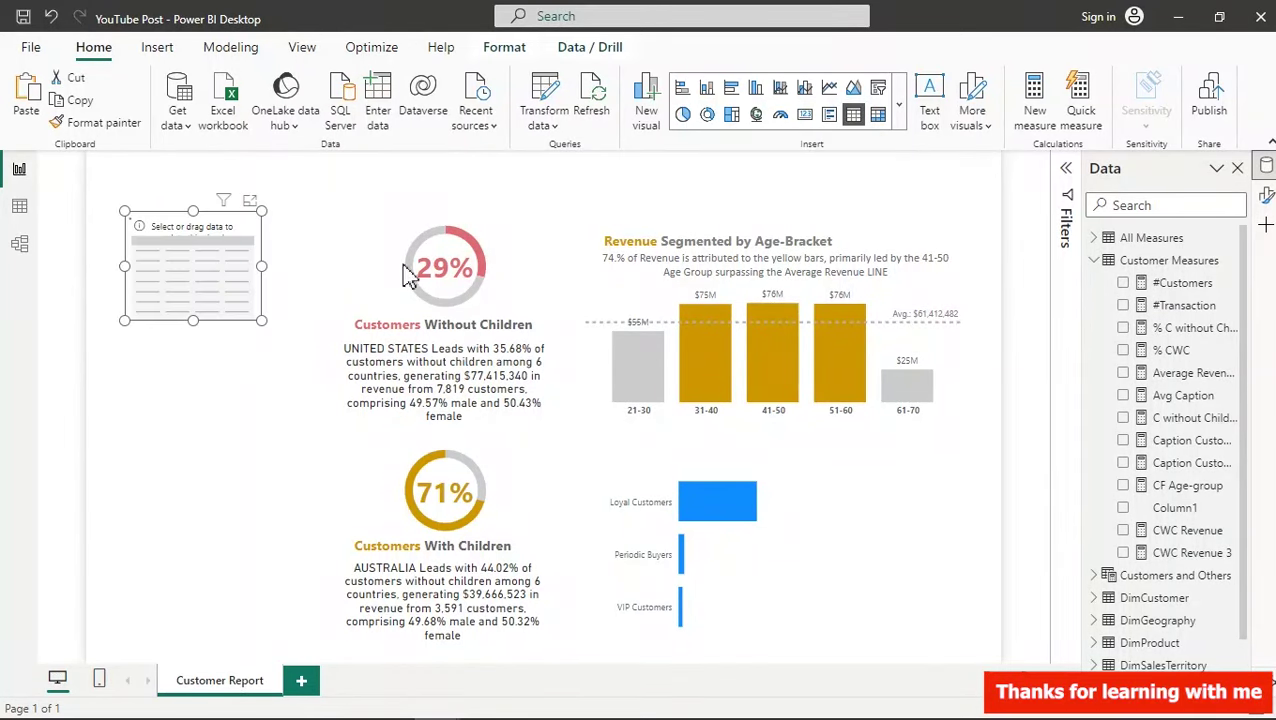
left_click(125, 320)
left_click_drag(108, 371, 92, 392)
left_click_drag(258, 383, 472, 580)
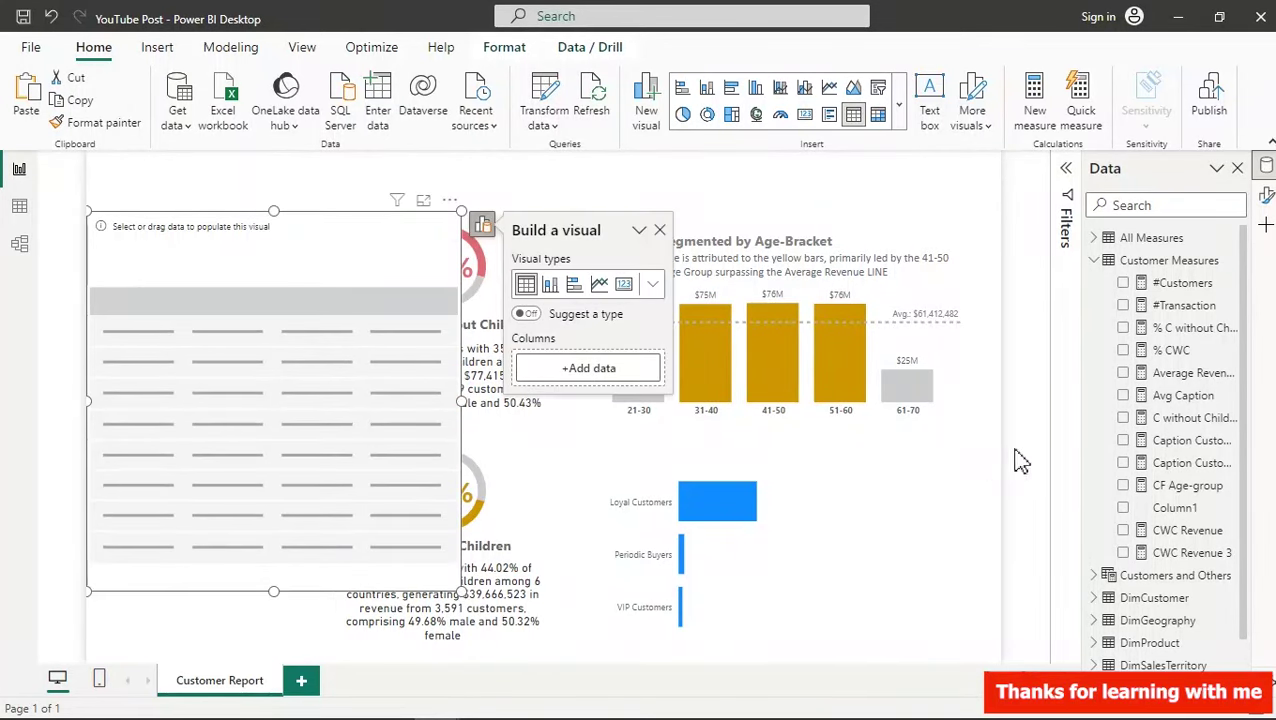
- Fill the table with DimCustomer's Full Name and the Total Revenue measure from All Measures
left_click(1094, 264)
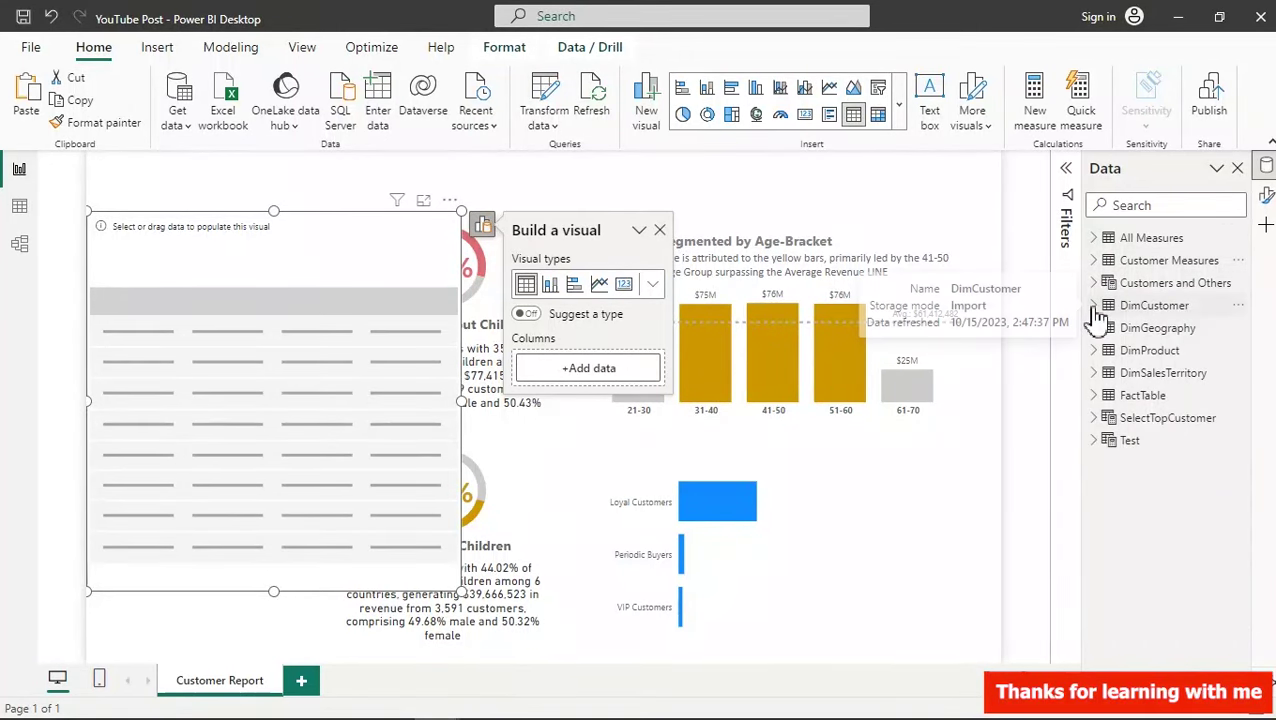
left_click(1094, 307)
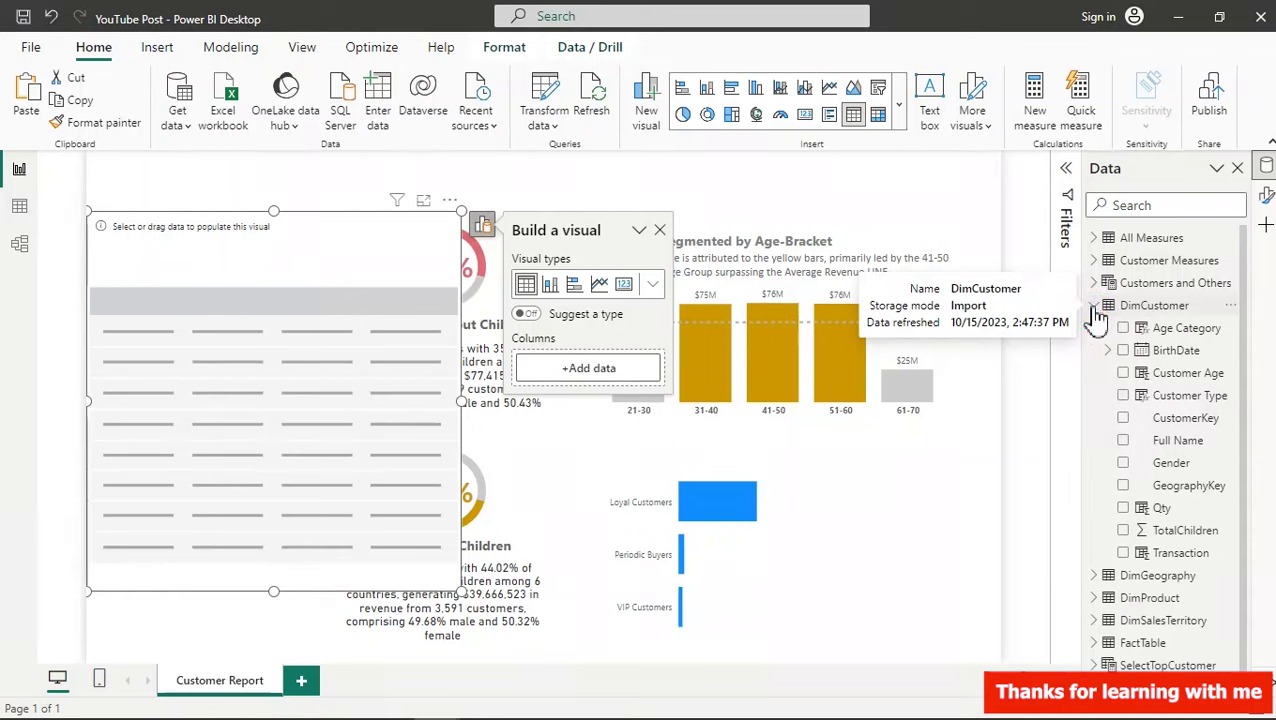
left_click(1123, 441)
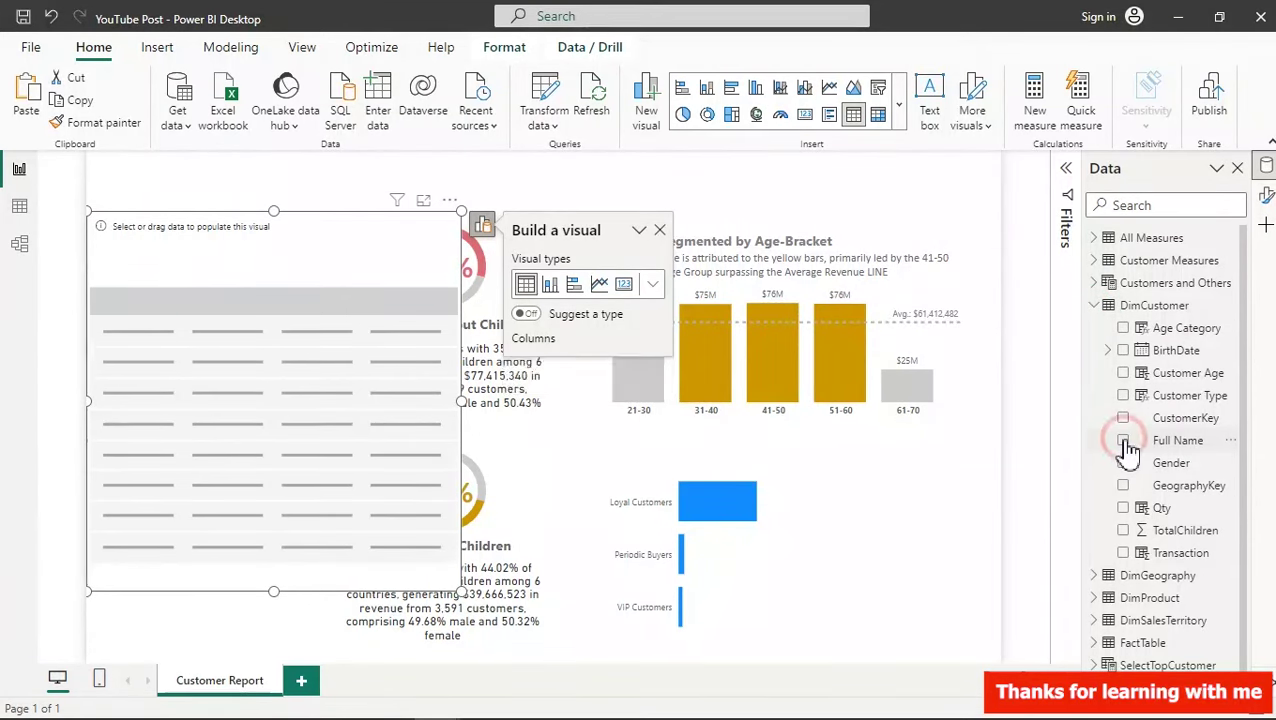
left_click(1096, 307)
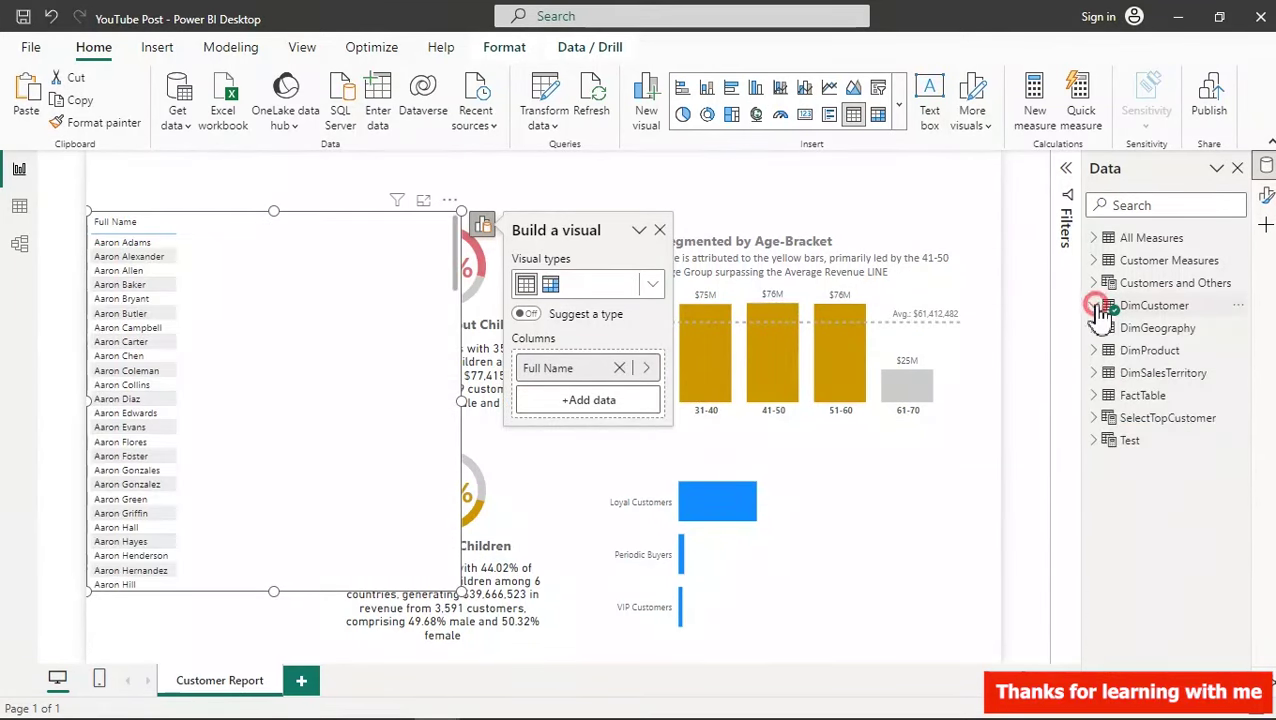
left_click(1092, 241)
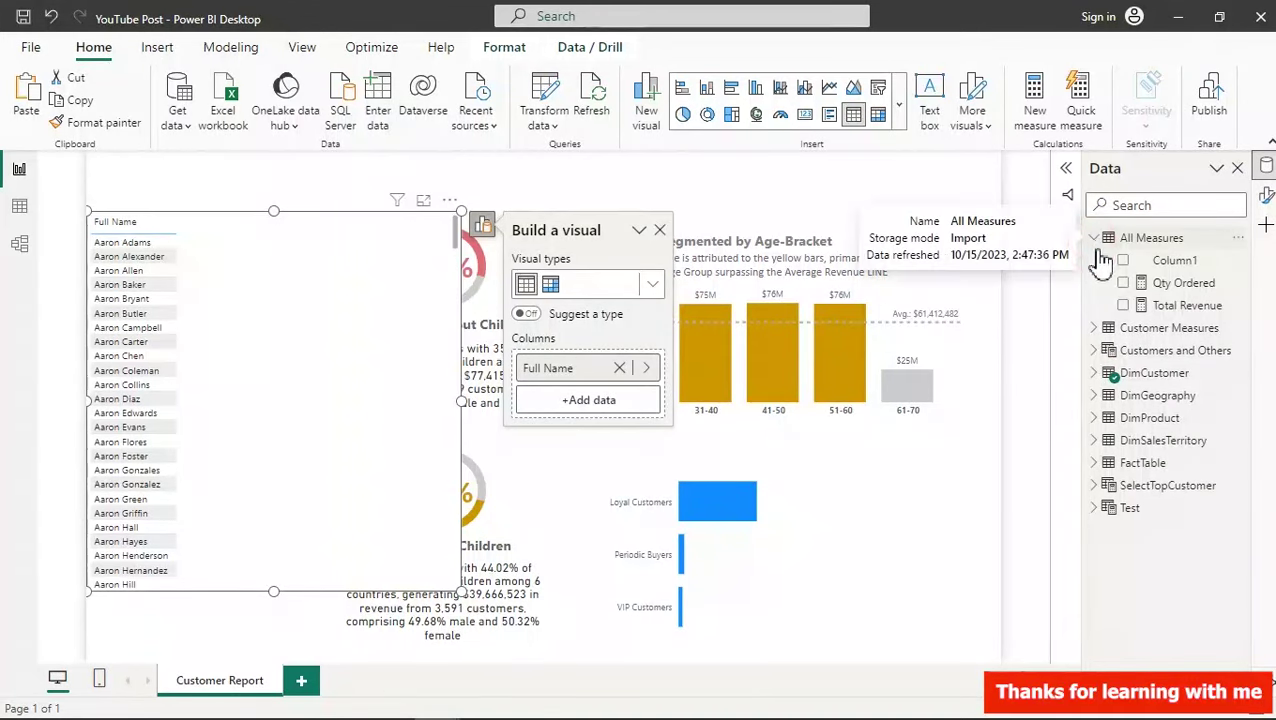
left_click(1123, 306)
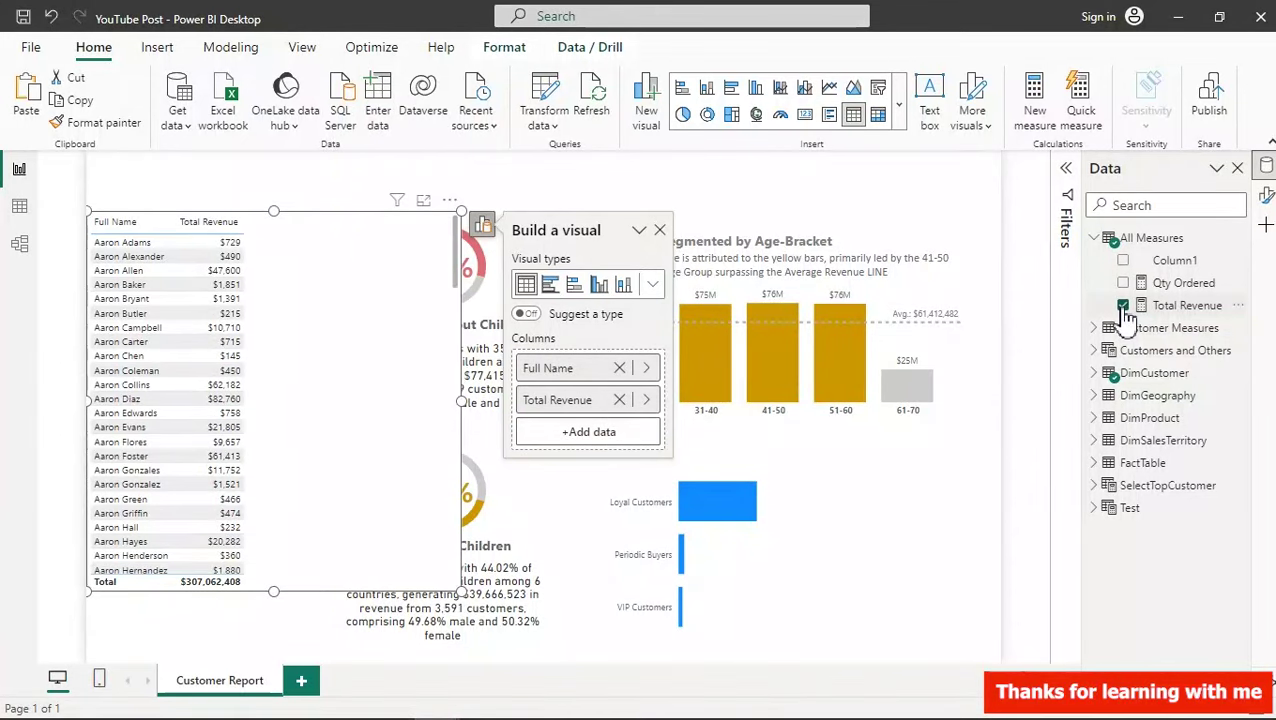
left_click(1095, 239)
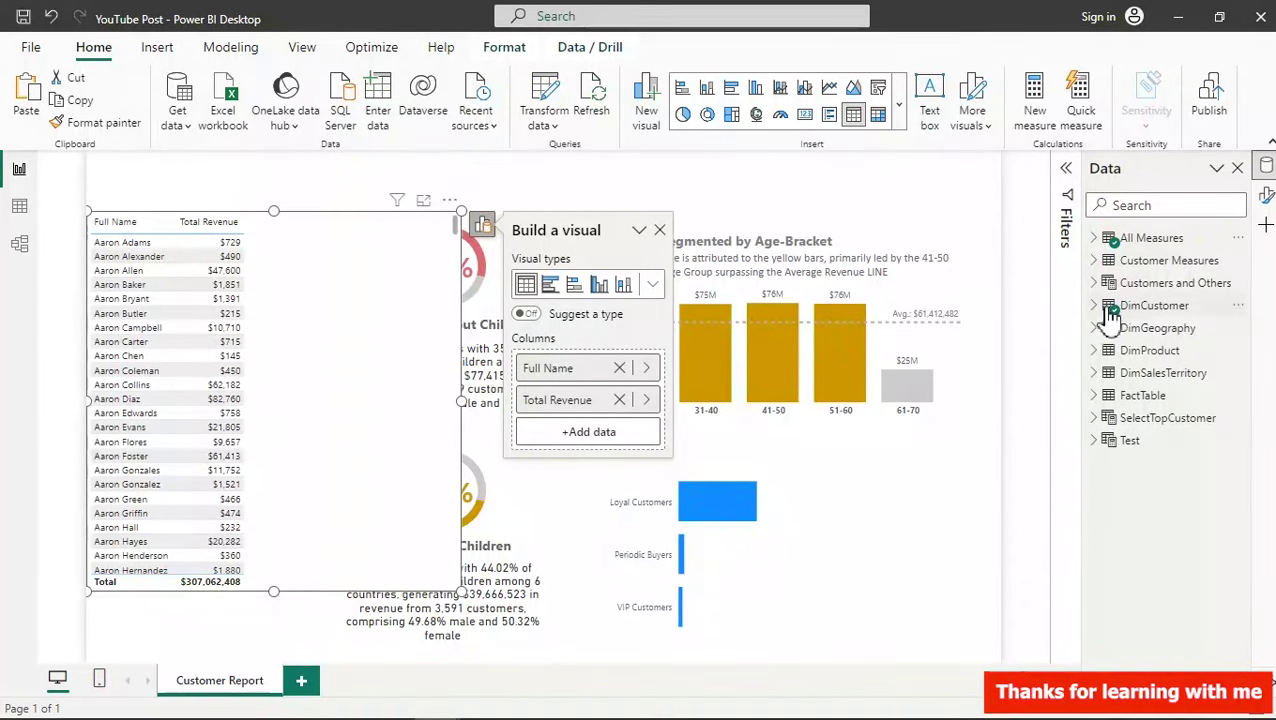
- Create a new measure named "Dynamic customers" in the Customer Measures table
left_click(1095, 260)
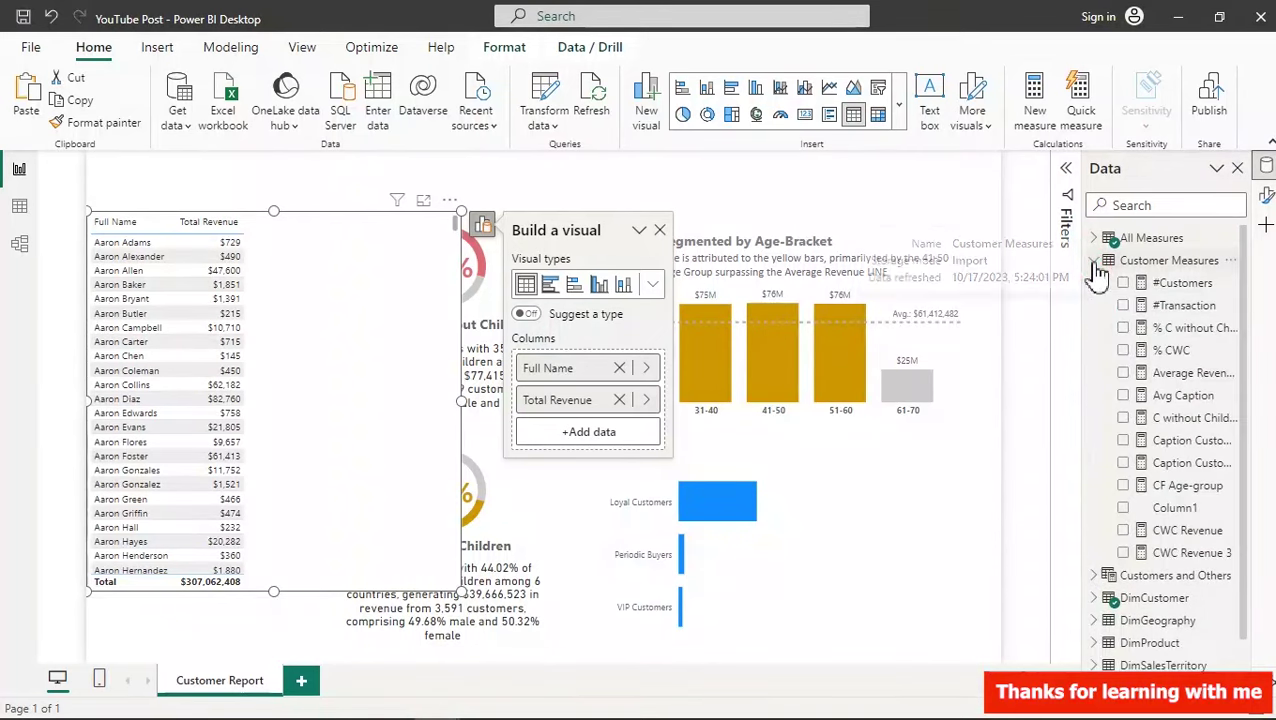
left_click(1185, 328)
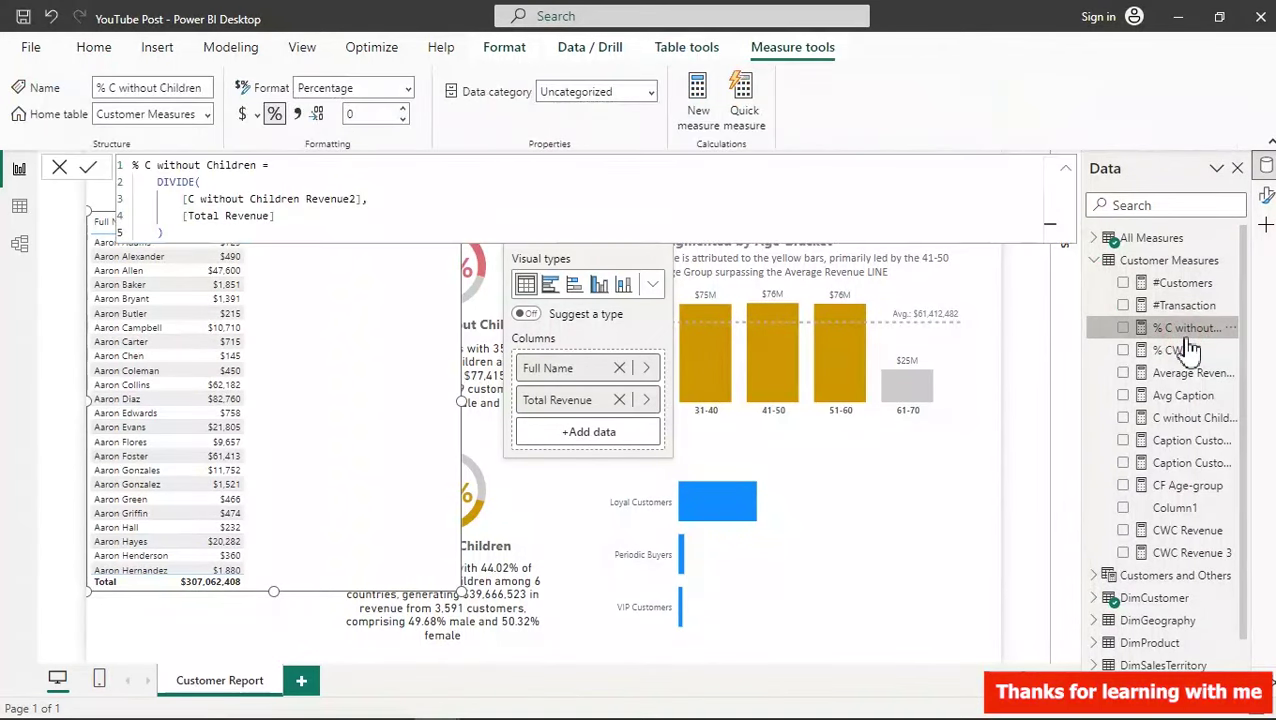
left_click(699, 102)
left_click(699, 104)
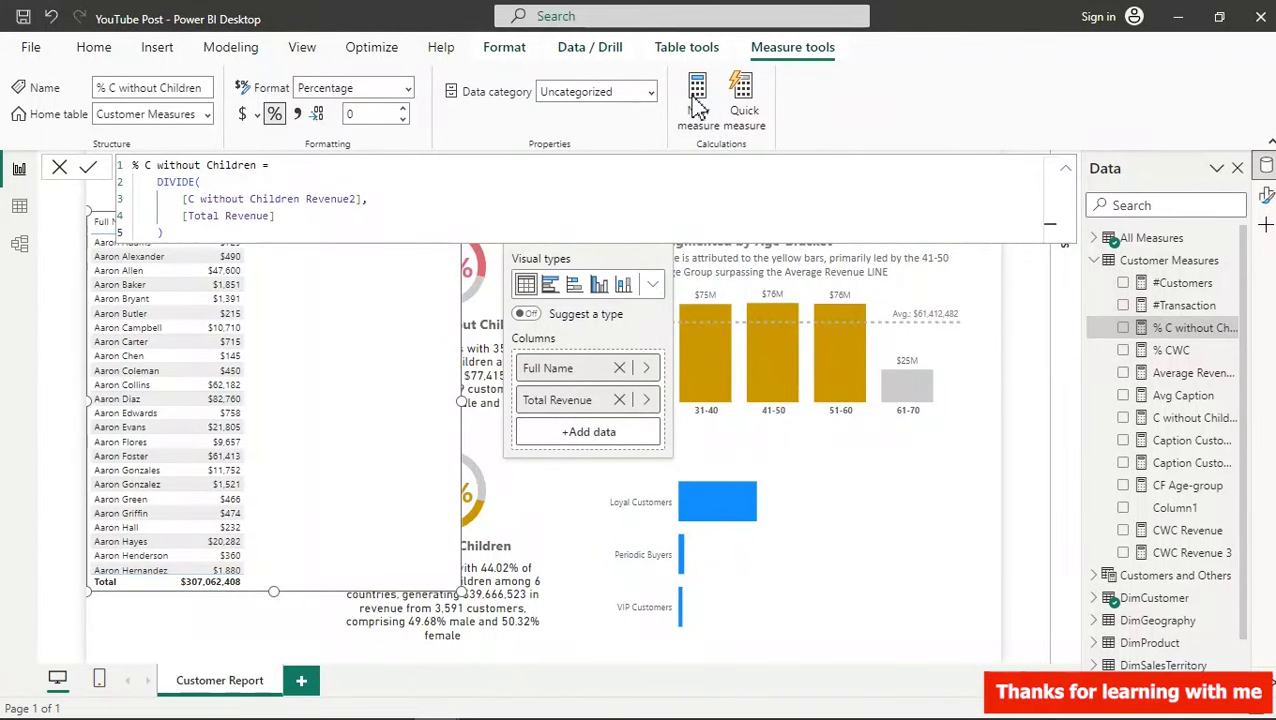
type("Dym")
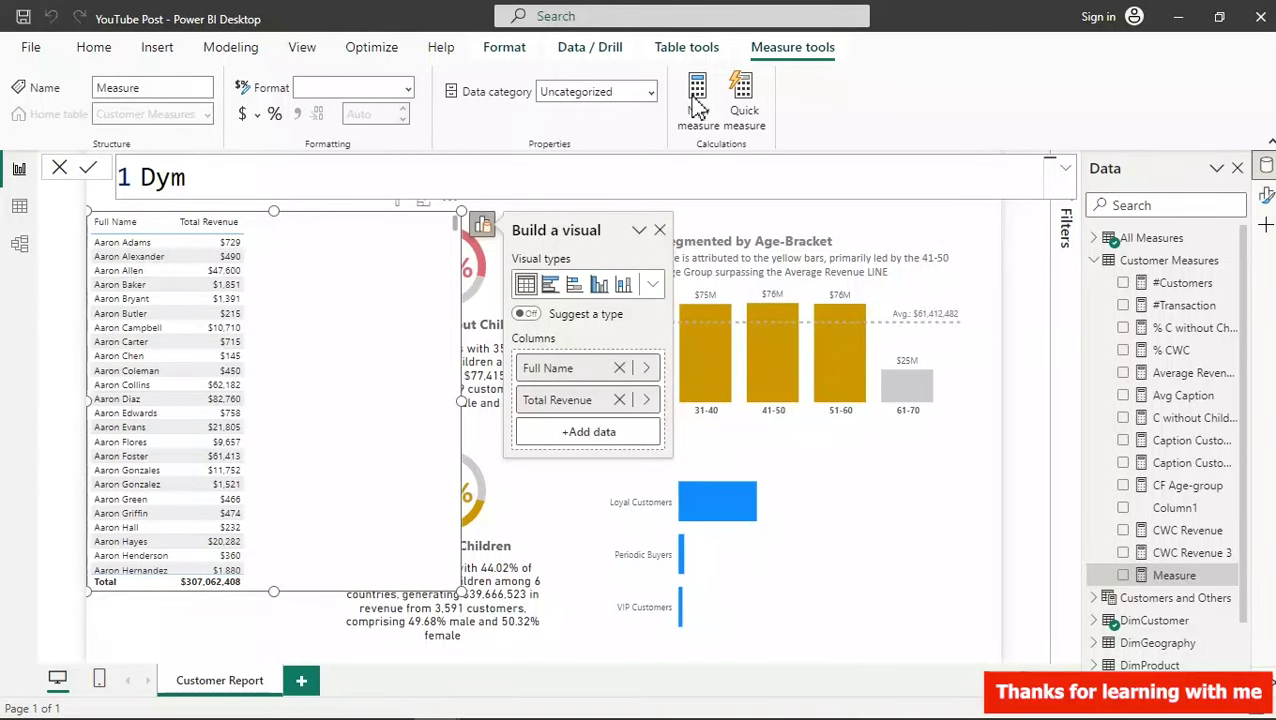
key("BackSpace")
type("namic cut")
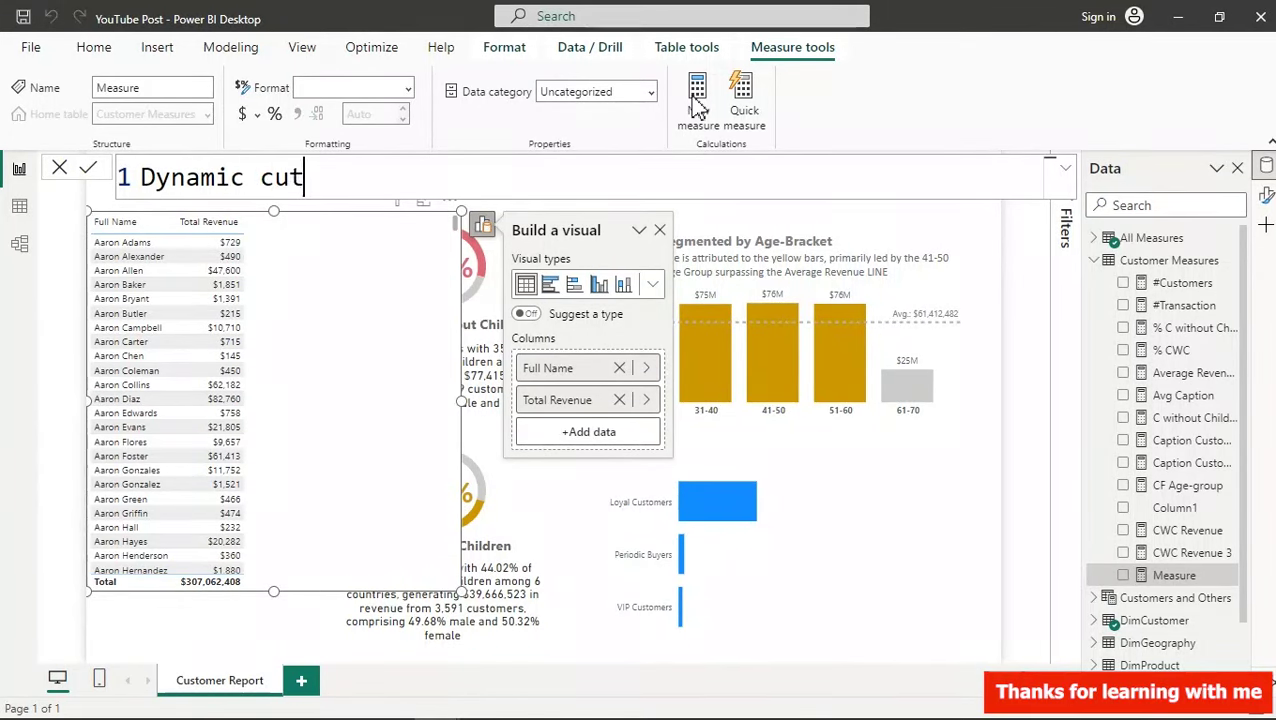
key("BackSpace")
type("stomers =")
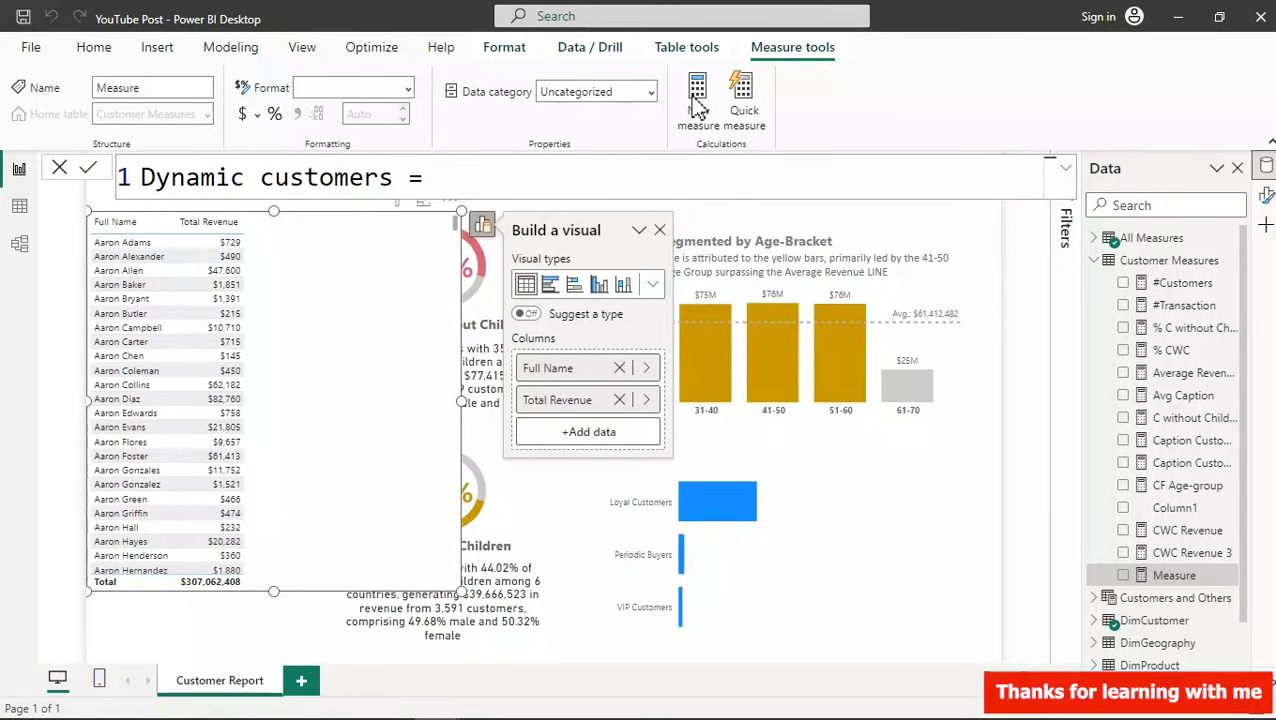
key("shift+Return")
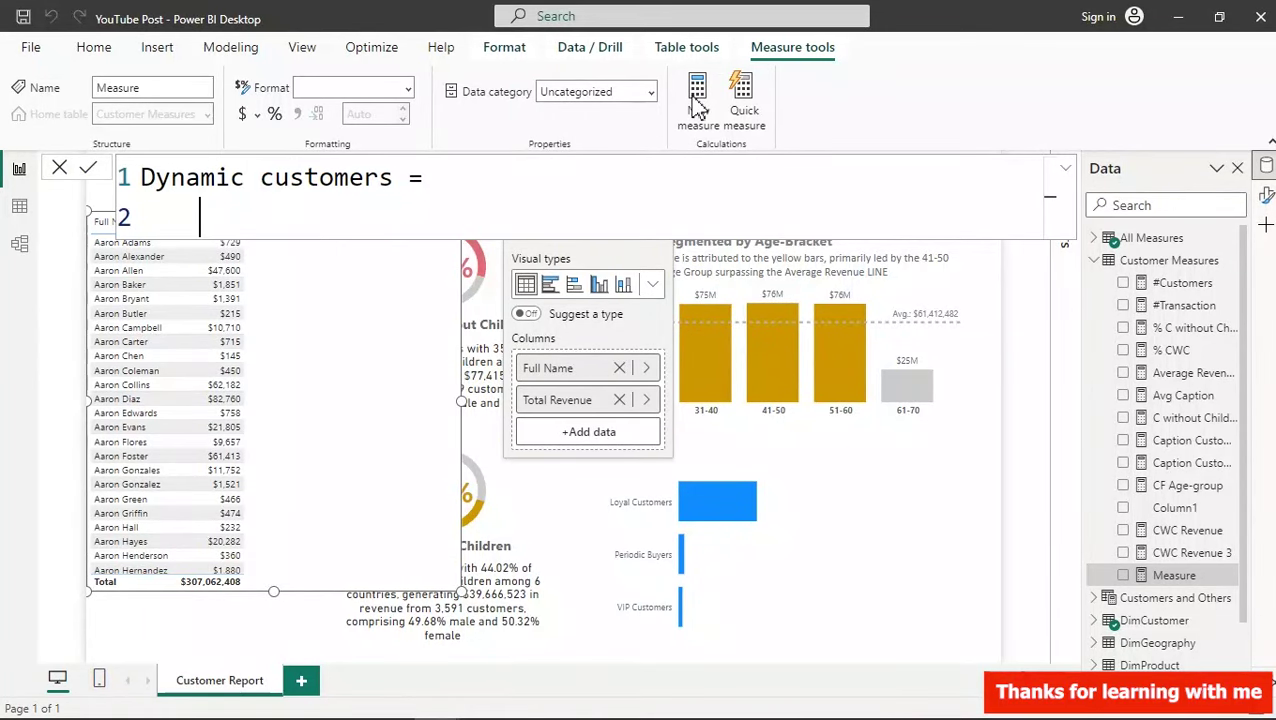
- Declare the variable _TopCustomers in the Dynamic customers measure and begin its expression with the RANKX function
type("VAR _")
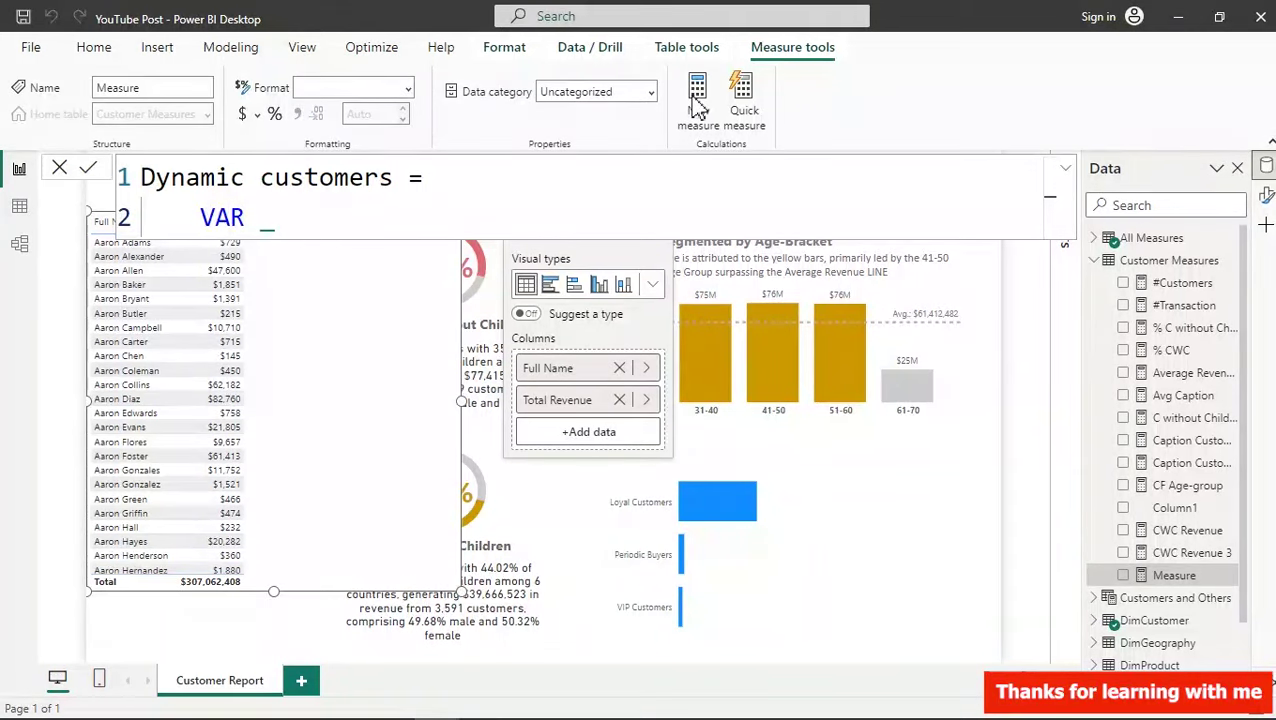
type("TopCustomers =")
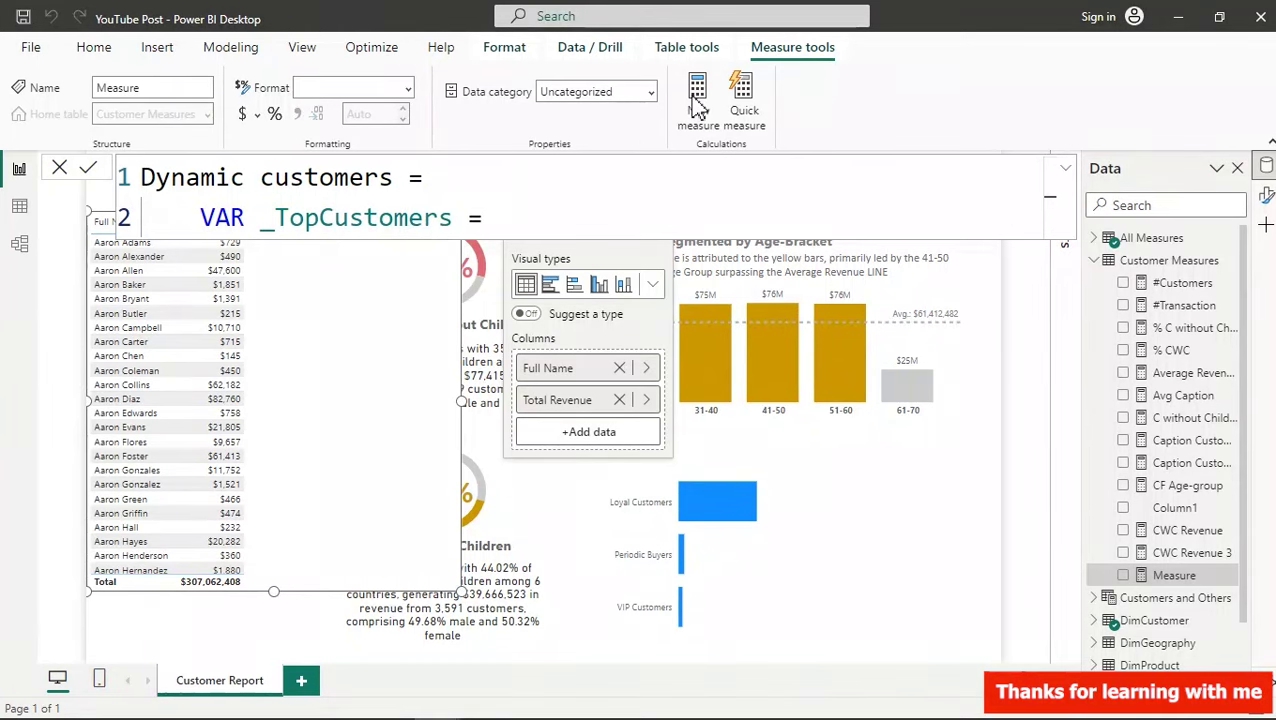
key("shift+Return")
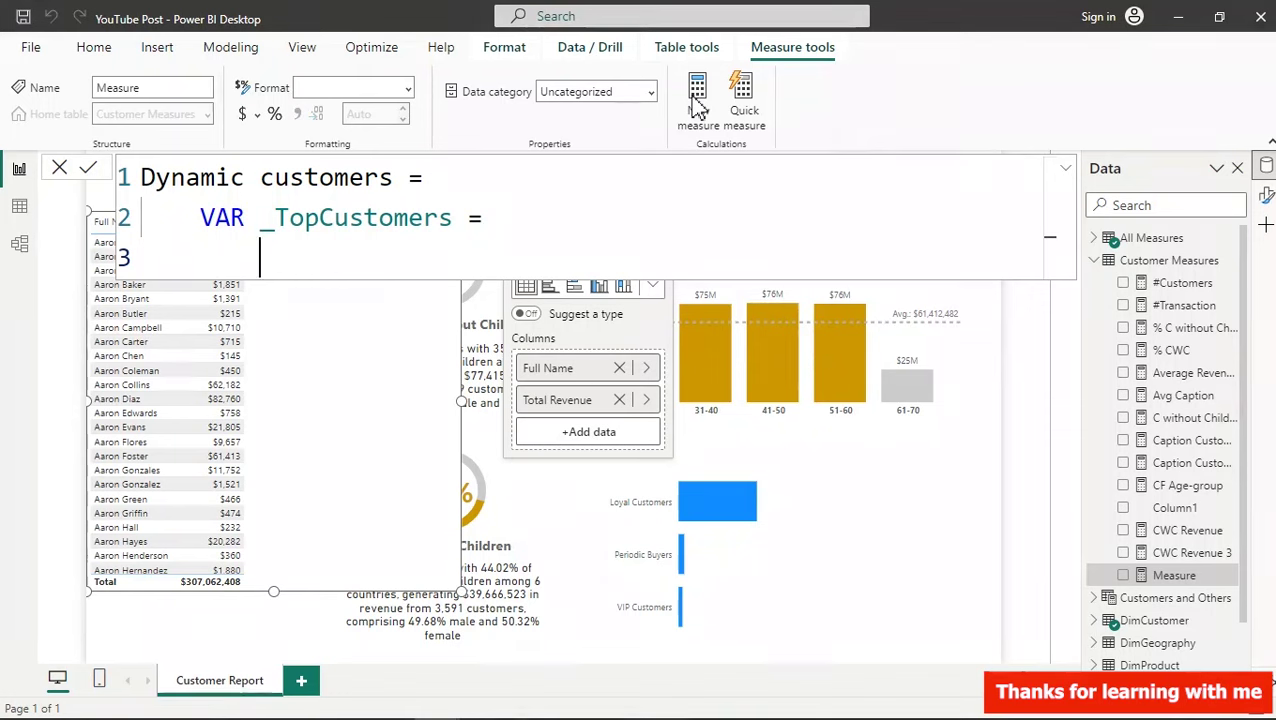
type("ran")
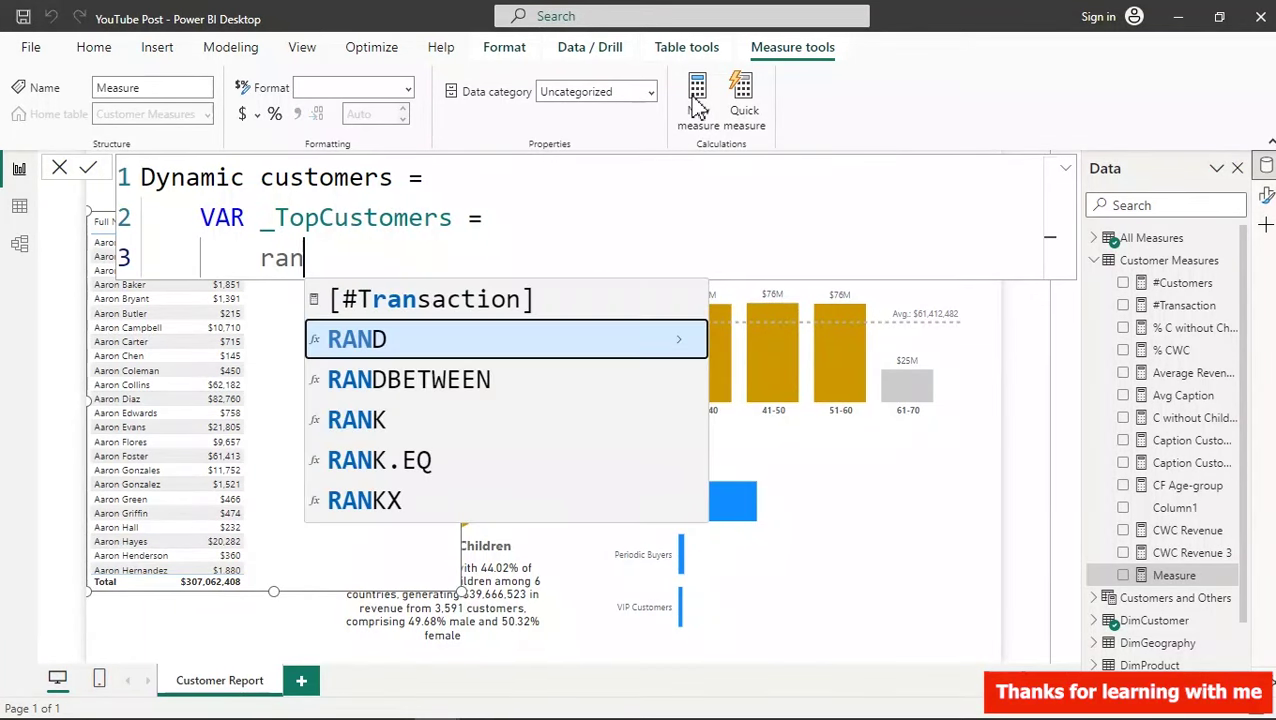
key("Down")
key("Down")
key("Down")
key("Down")
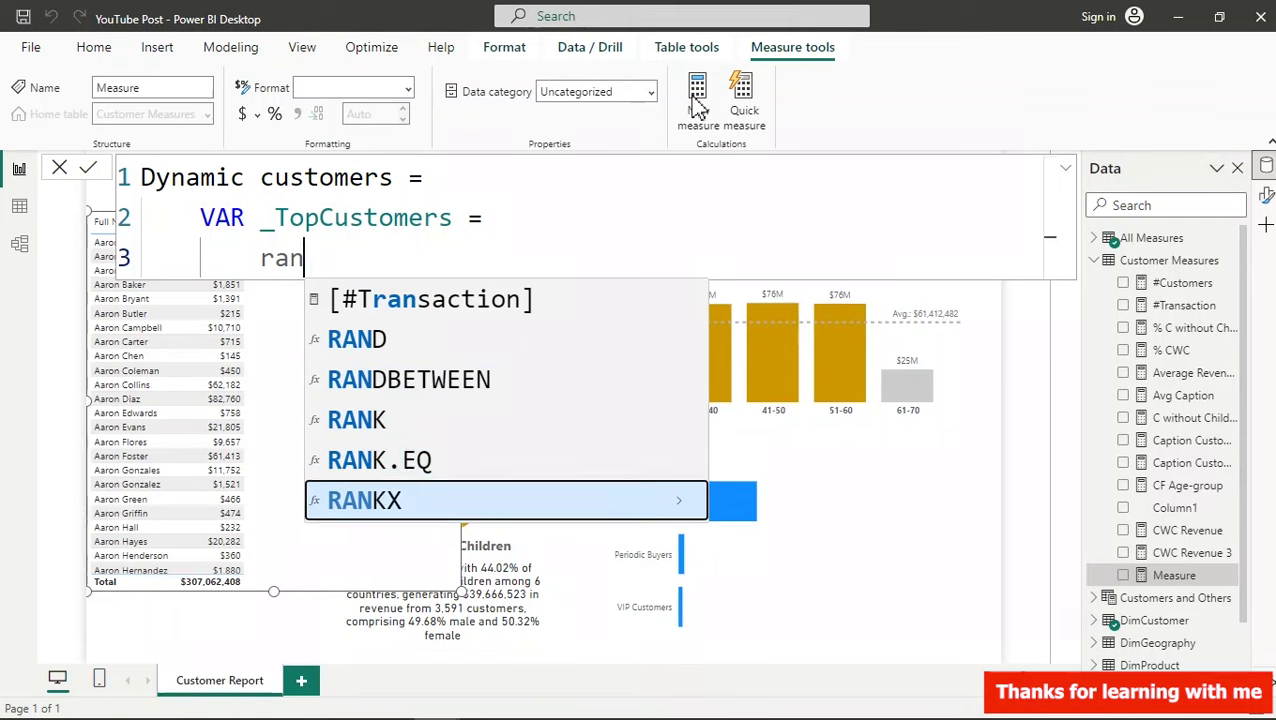
key("Tab")
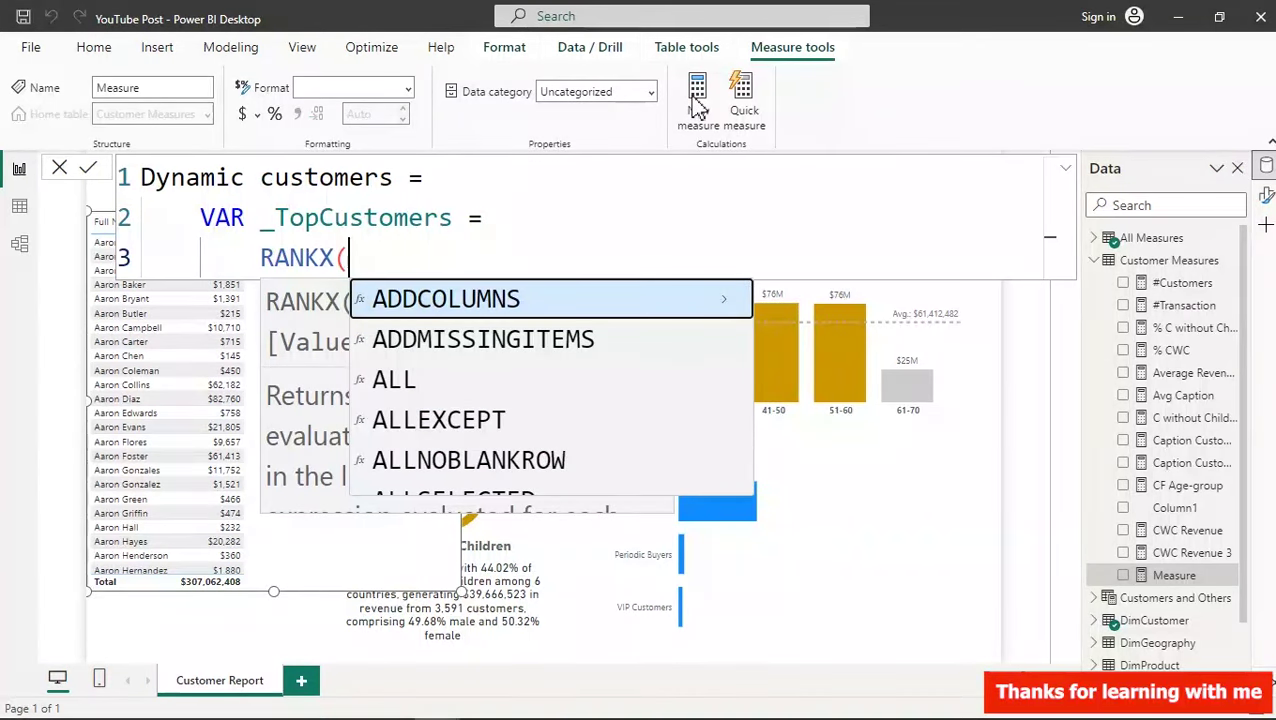
key("Escape")
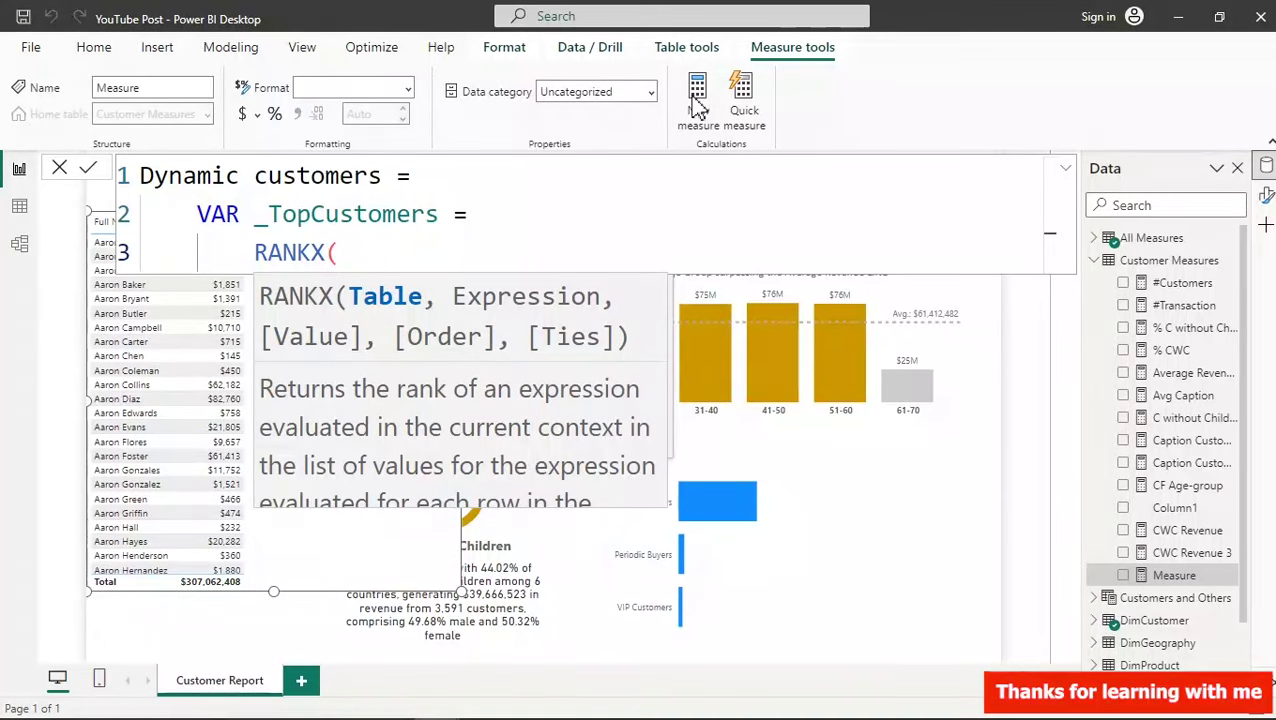
- Set DimCustomer as the table argument of RANKX on a new line in the Dynamic customers formula
key("shift+Return")
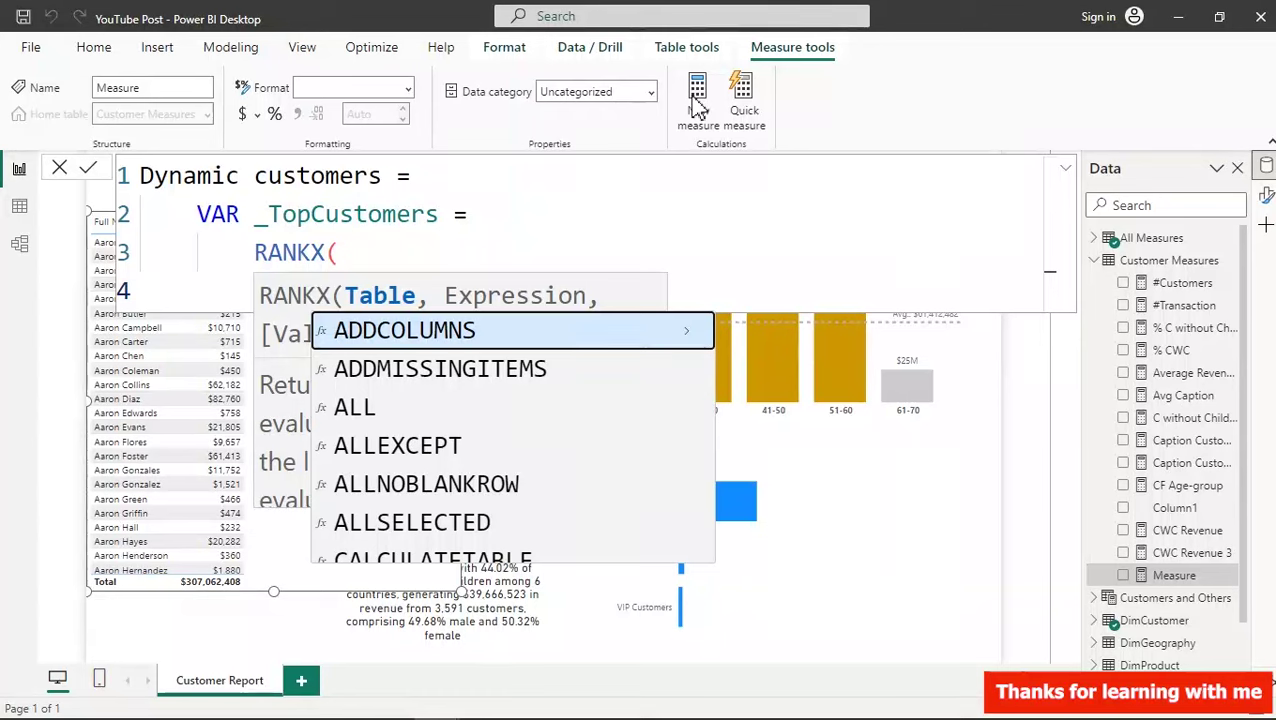
type("Cu")
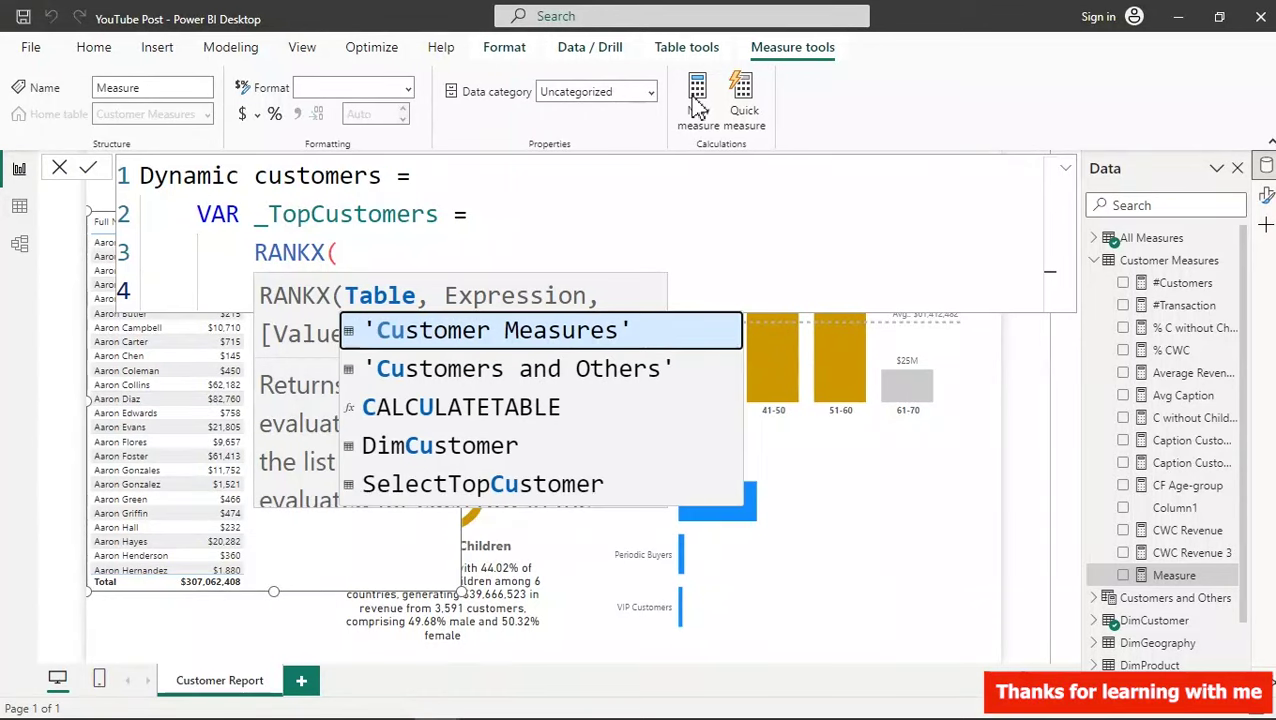
key("Down")
key("Down")
key("Down")
key("Tab")
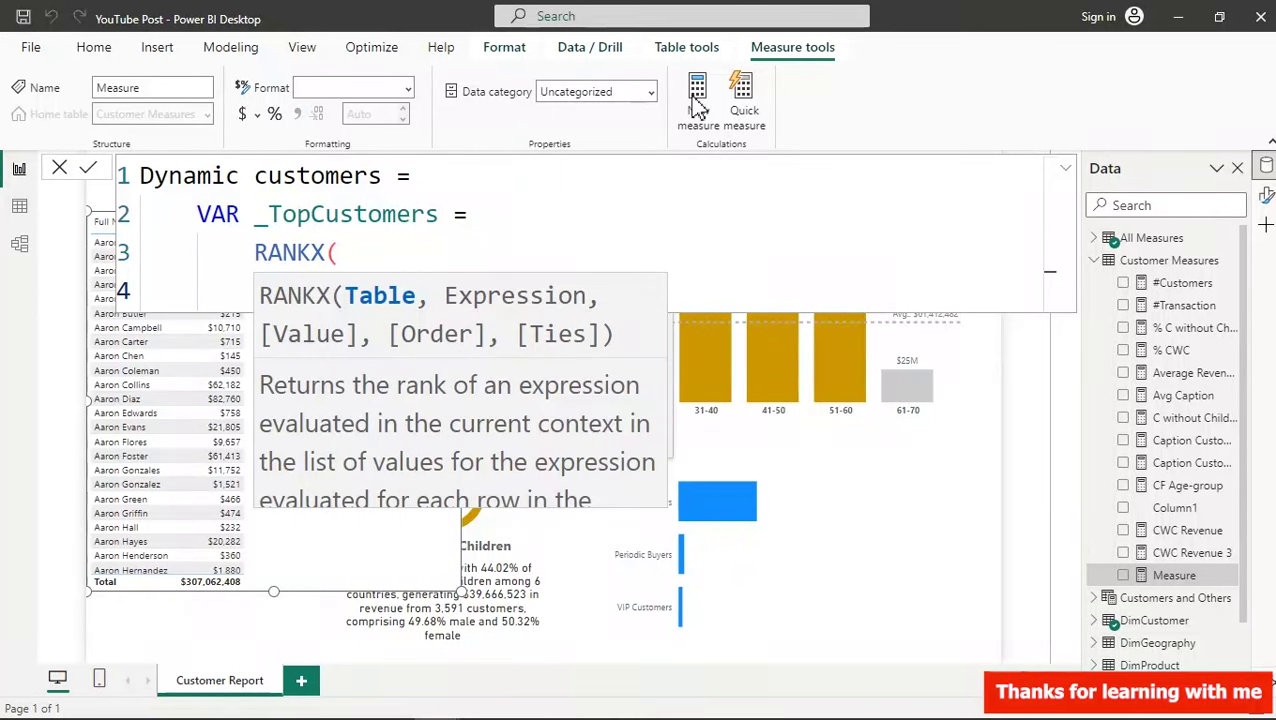
key("ctrl+minus")
key("ctrl+minus")
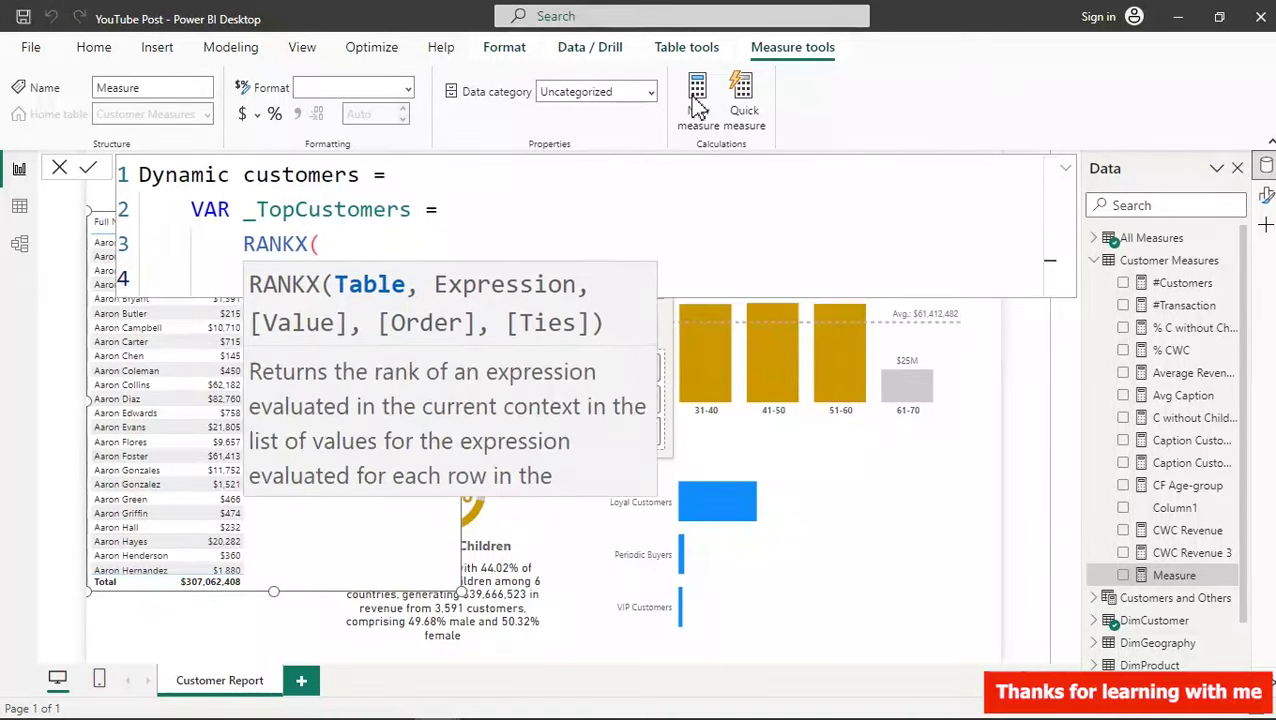
- Add the [Total Revenue] measure as the RANKX expression argument after DimCustomer
left_click(478, 191)
left_click(424, 268)
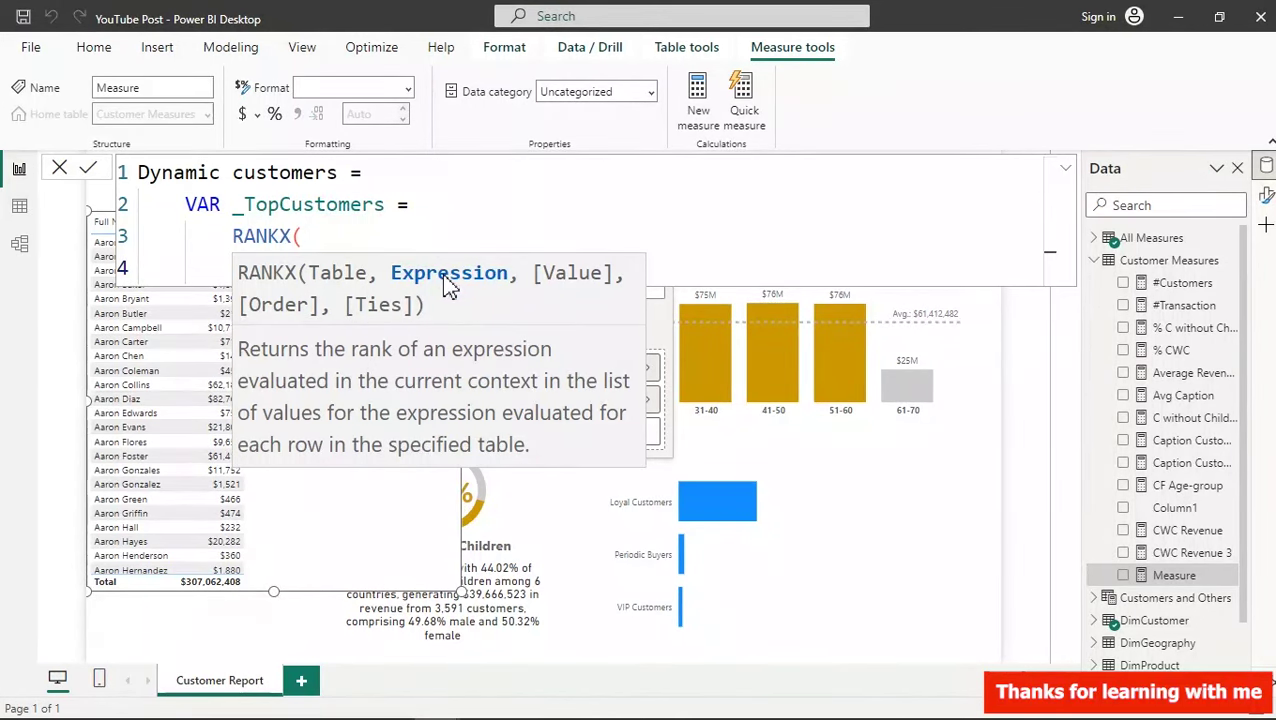
type("[")
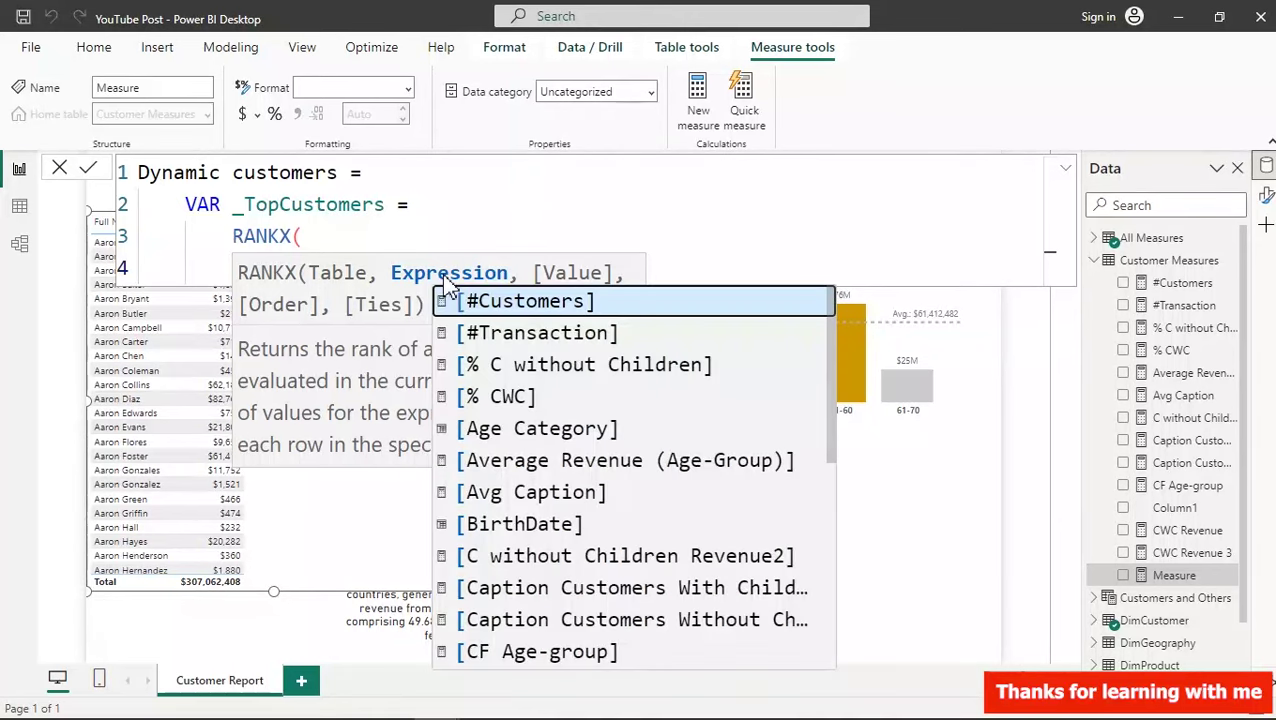
type("to")
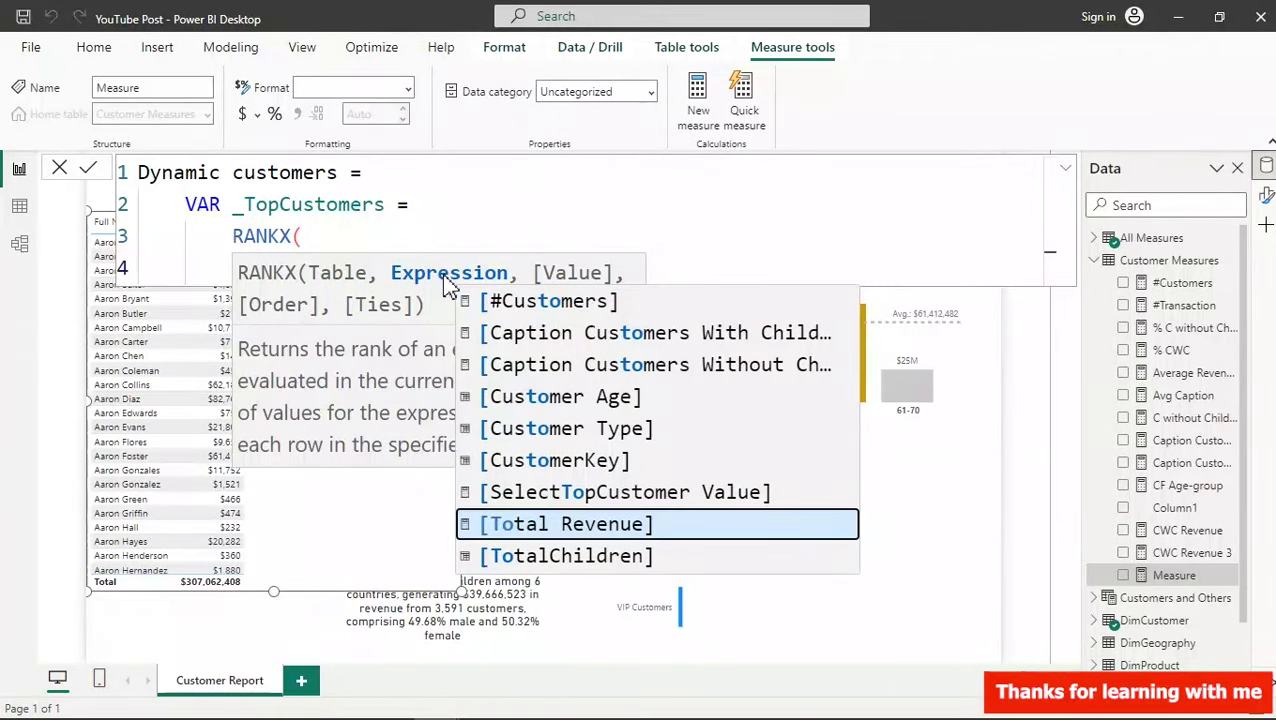
key("Escape")
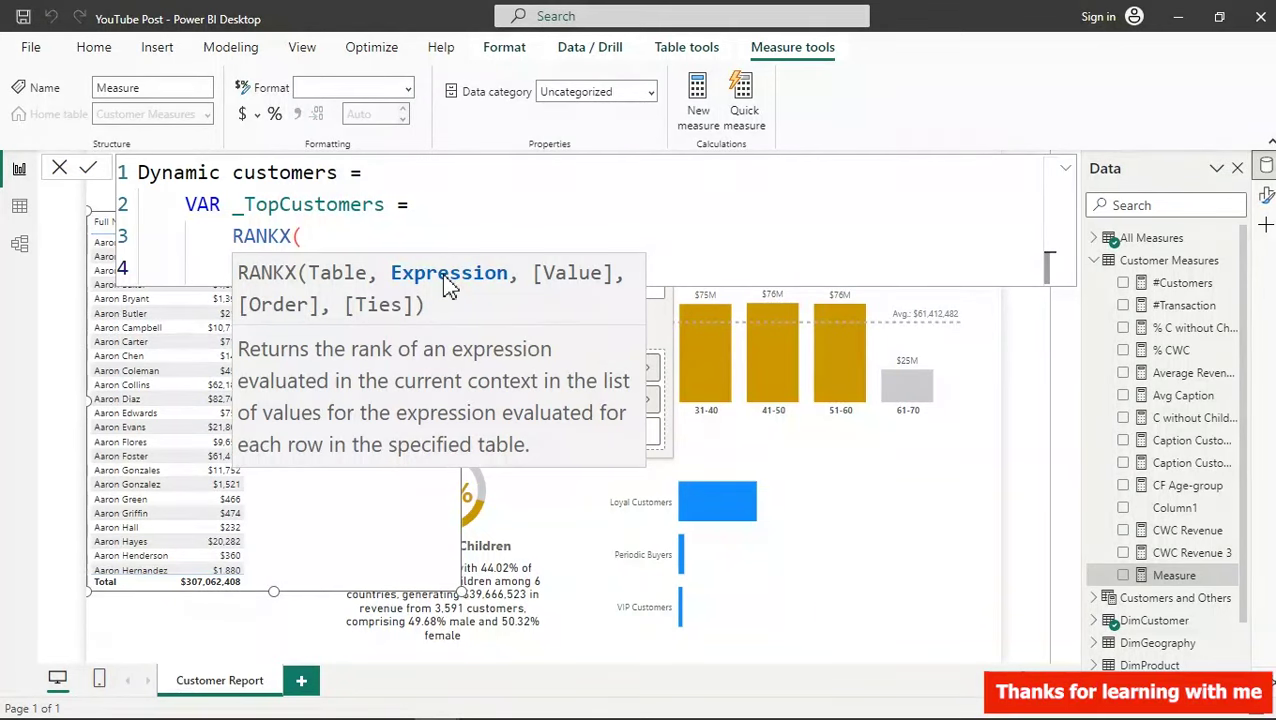
type(",")
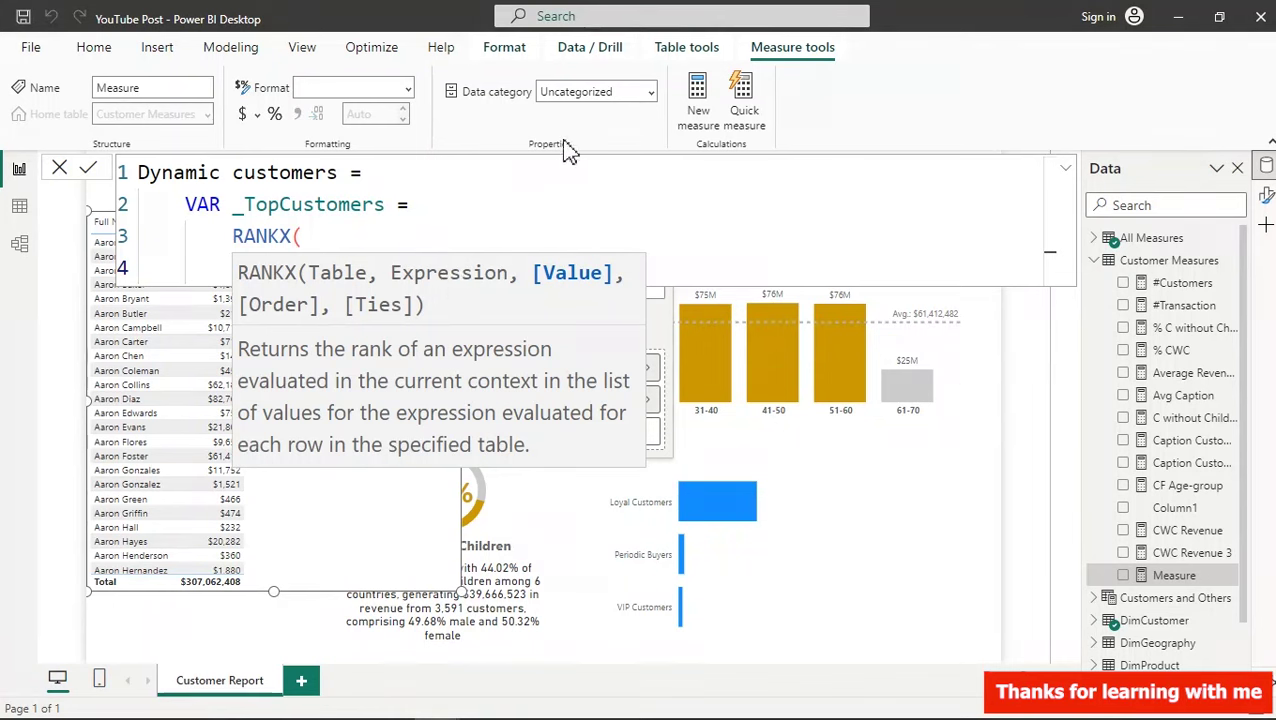
left_click(443, 229)
left_click(622, 270)
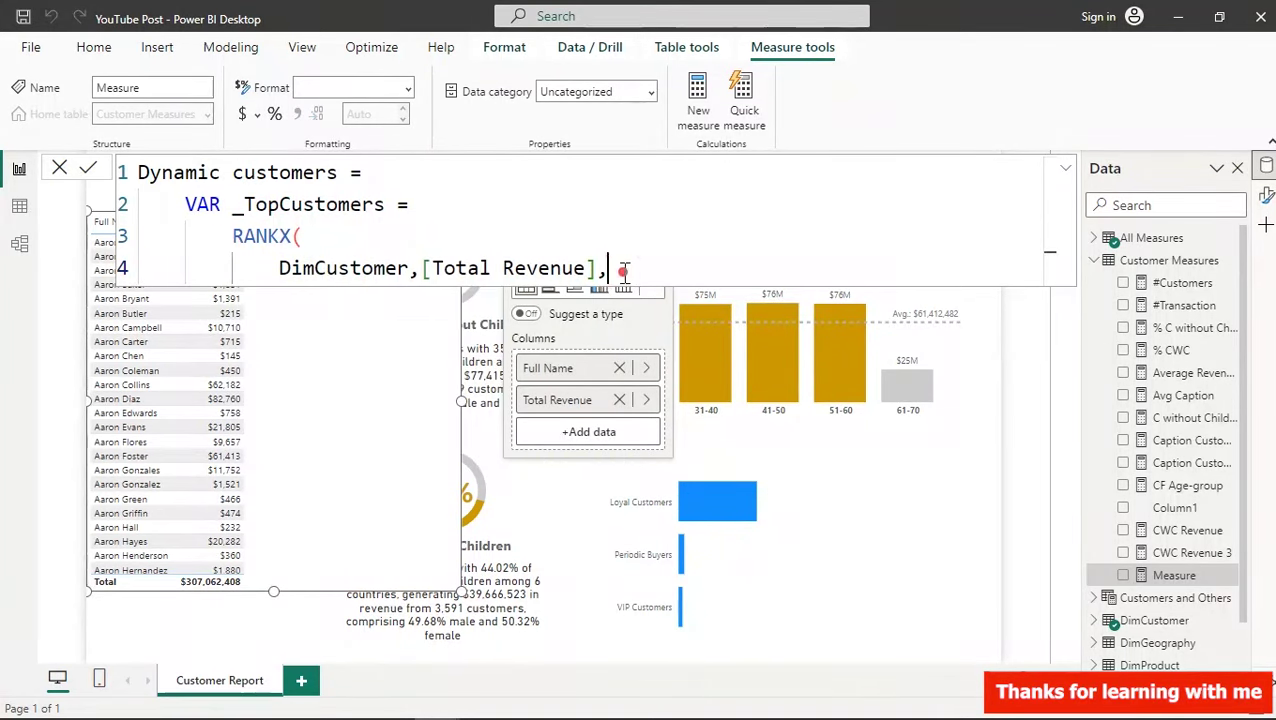
- Skip the RANKX value argument, set the order to DESC on a new line, and close the function
key("shift+Return")
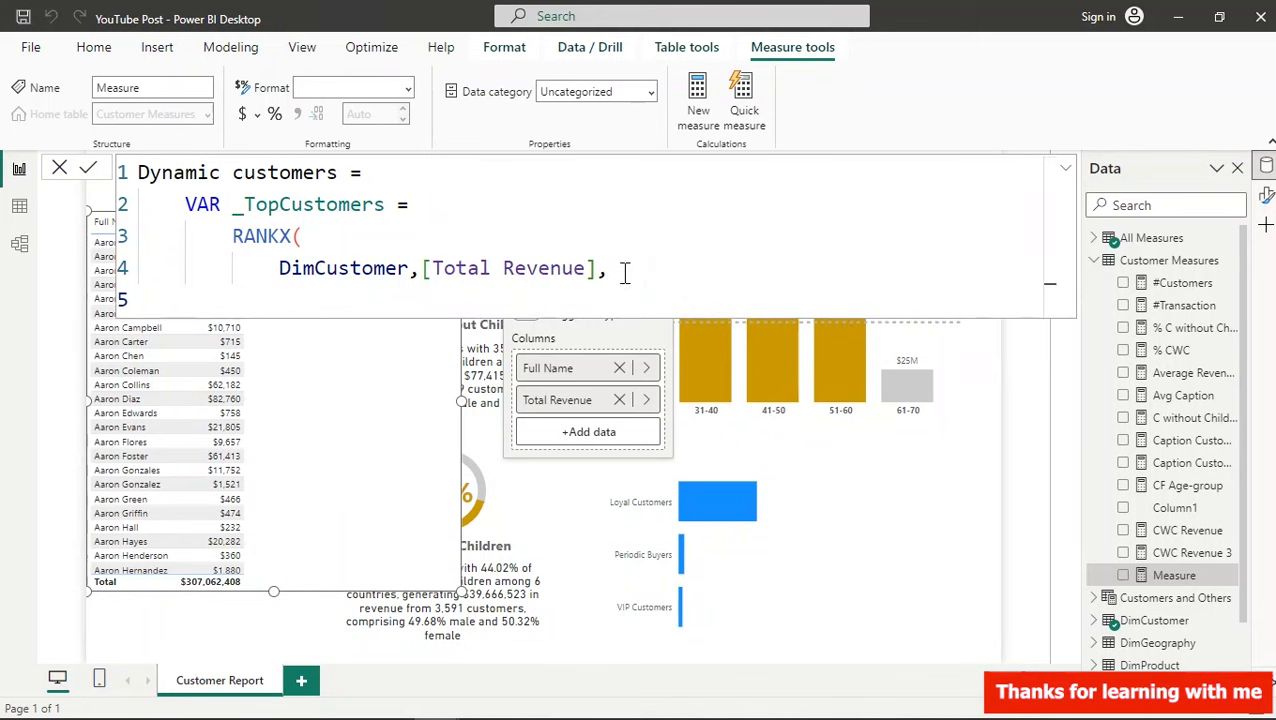
type(",")
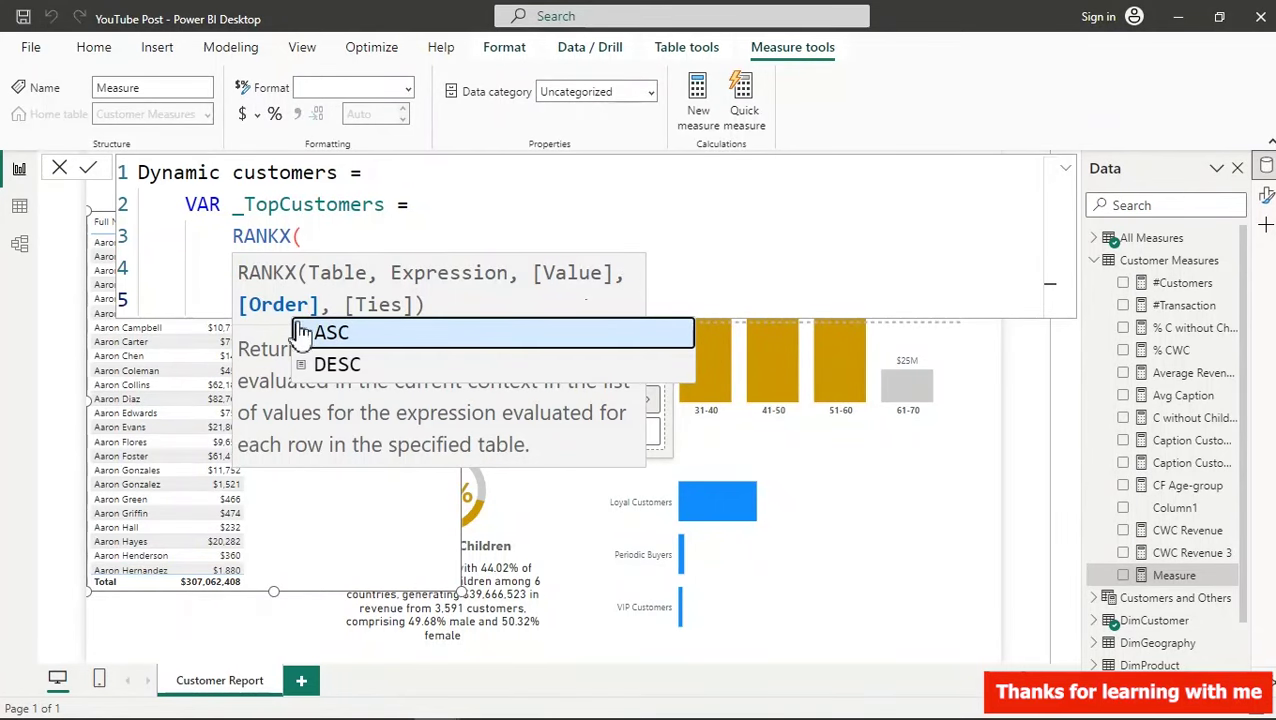
left_click(334, 364)
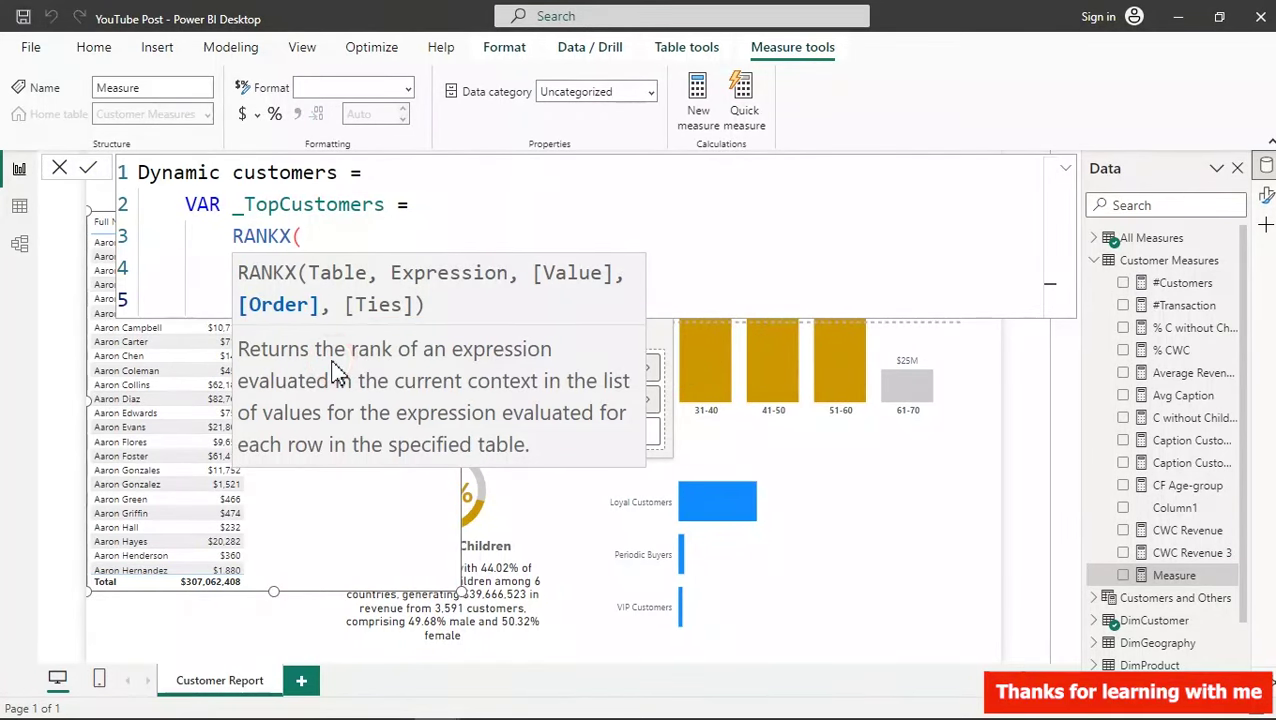
left_click(475, 228)
double_click(358, 305)
key("shift+Return")
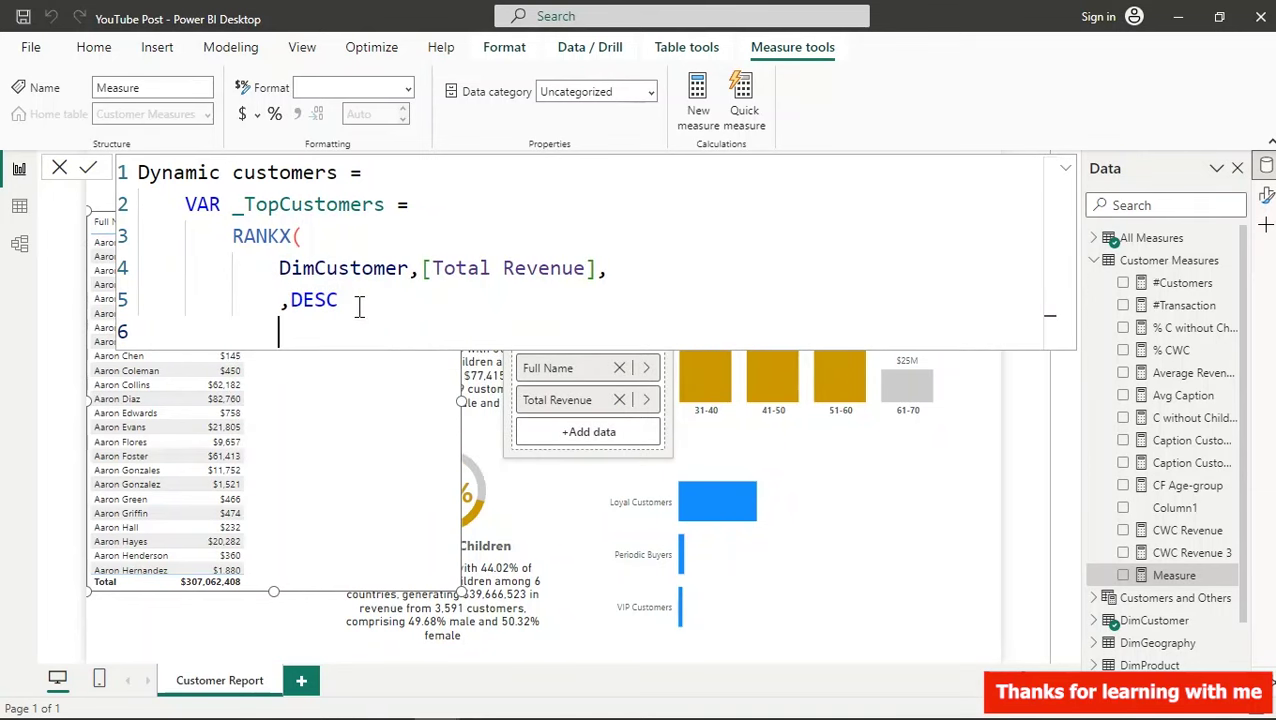
type(")")
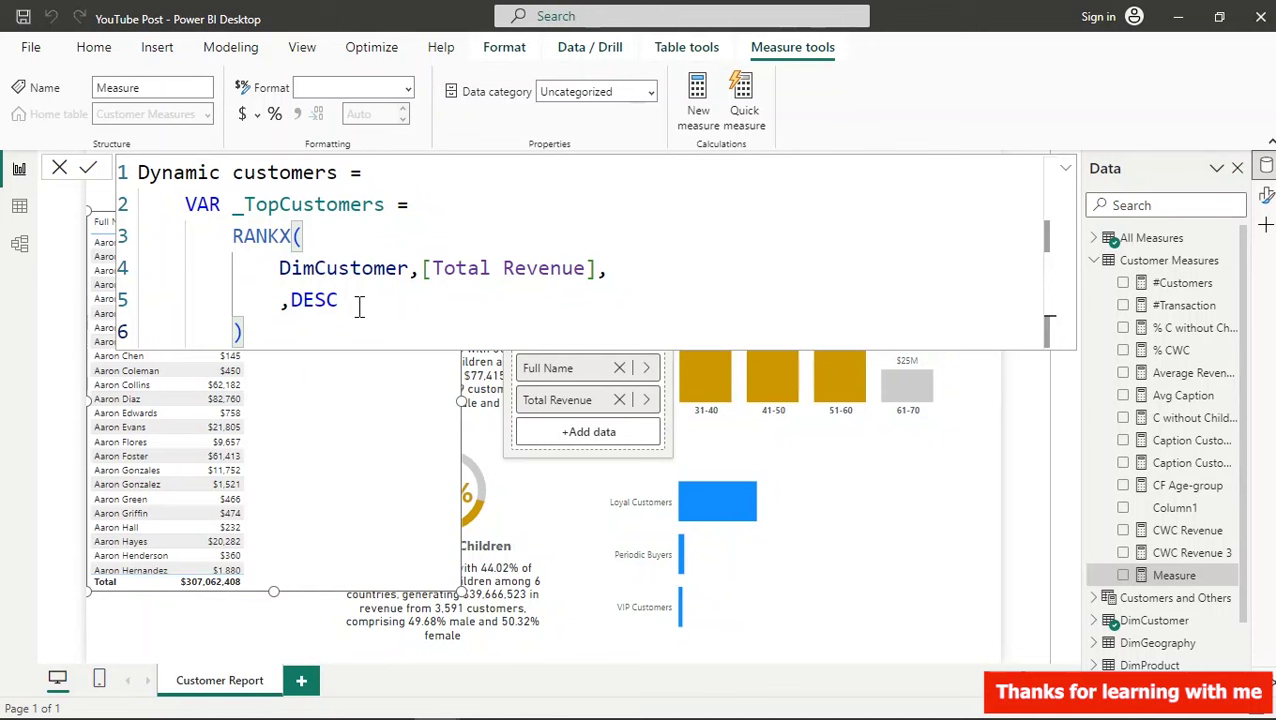
key("Return")
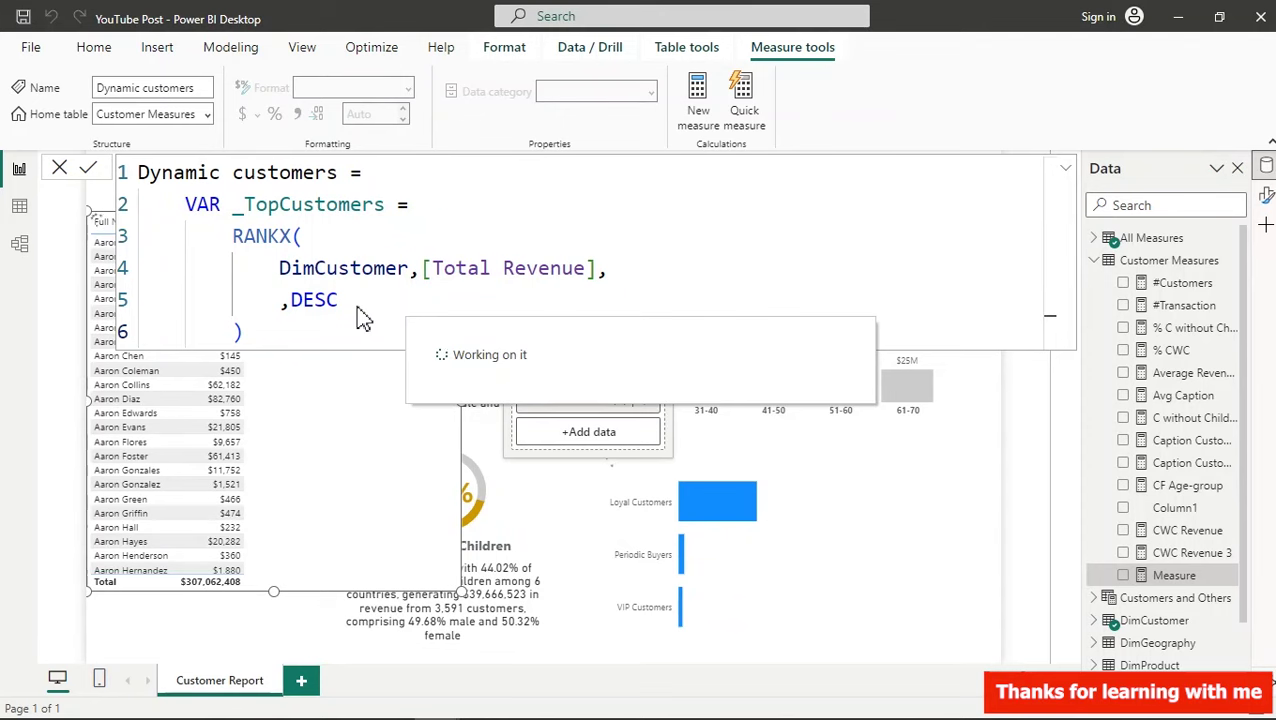
- Finish the Dynamic customers measure with a RETURN clause that outputs _TopCustomers
left_click(246, 333)
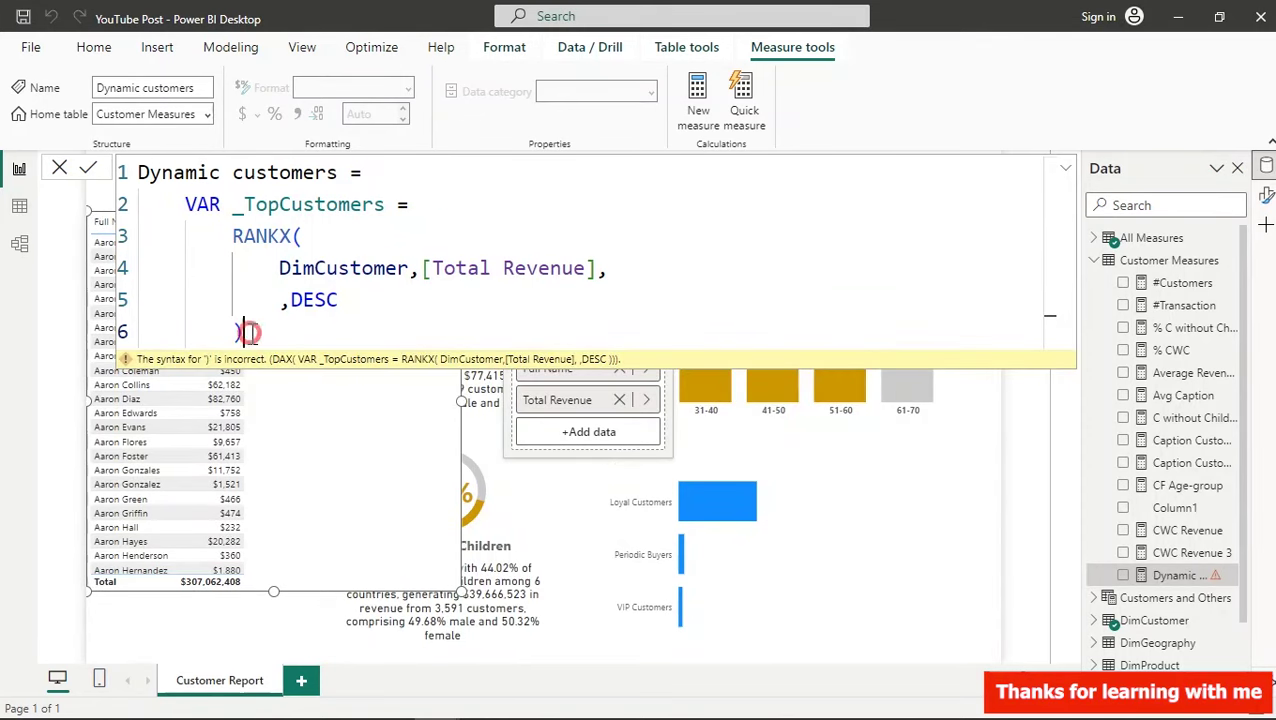
key("shift+Return")
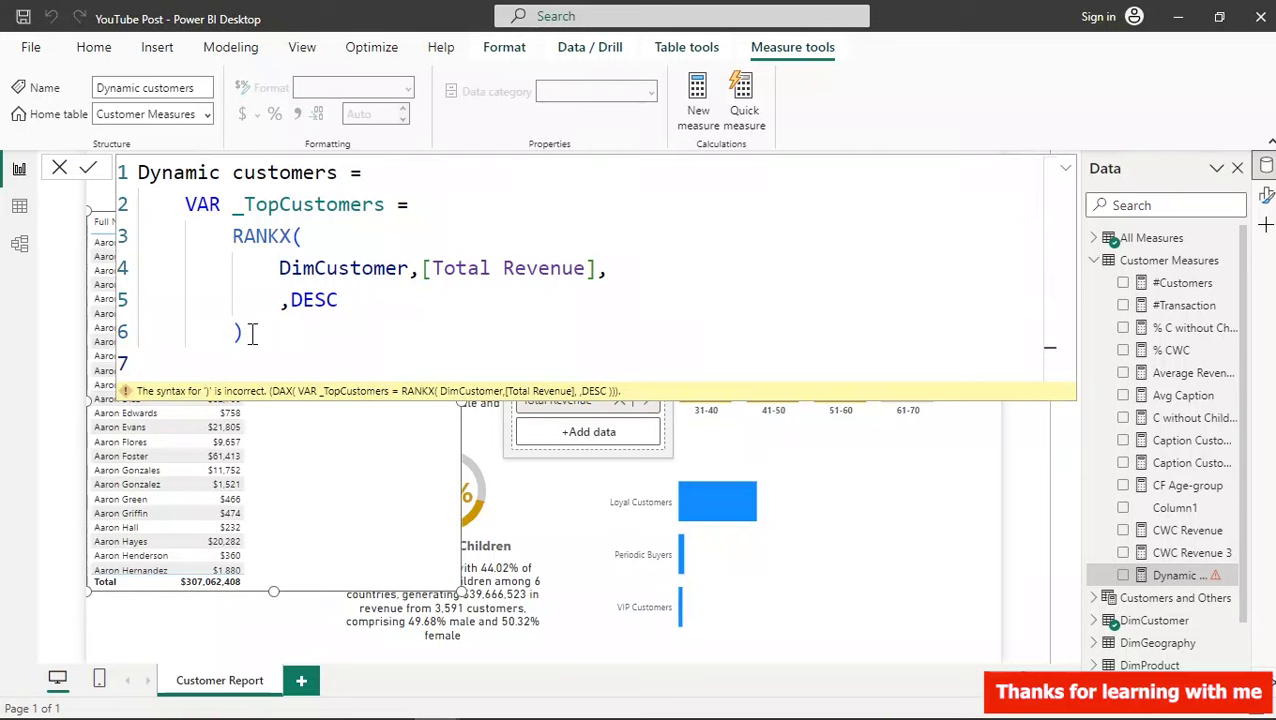
key("shift+Return")
type("RETURN")
key("shift+Return")
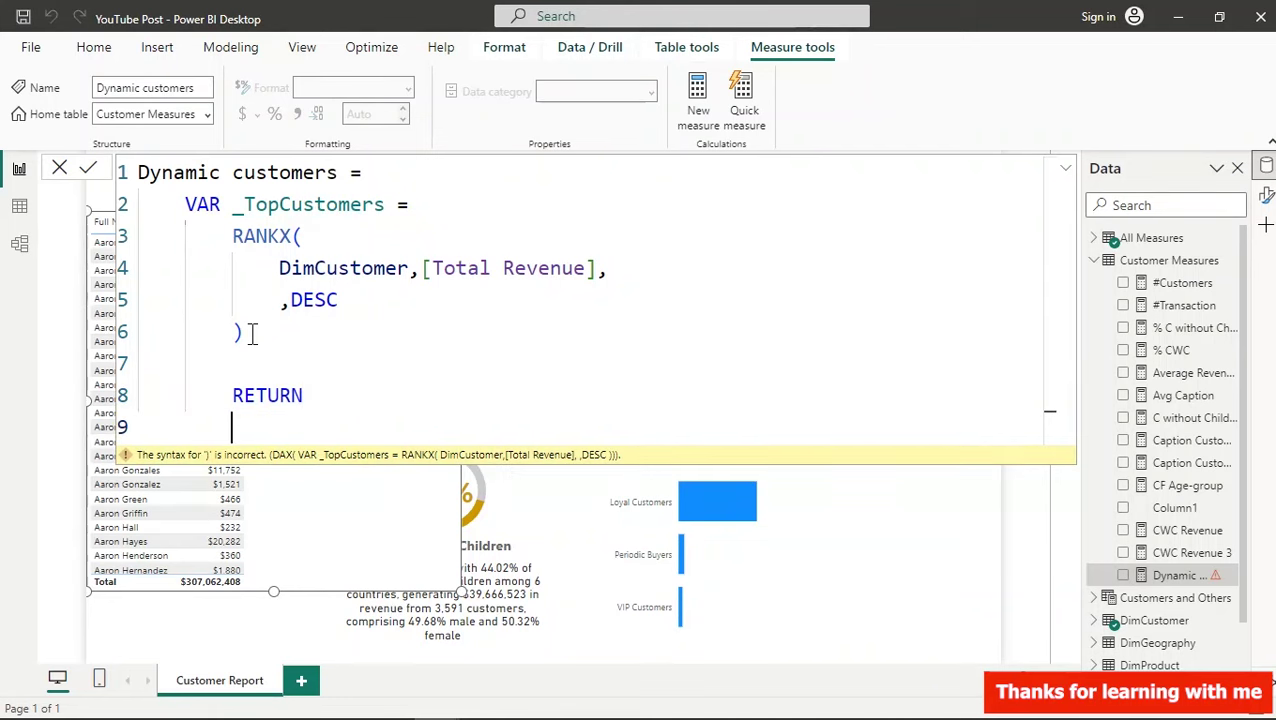
type("+")
key("BackSpace")
type("_")
key("Tab")
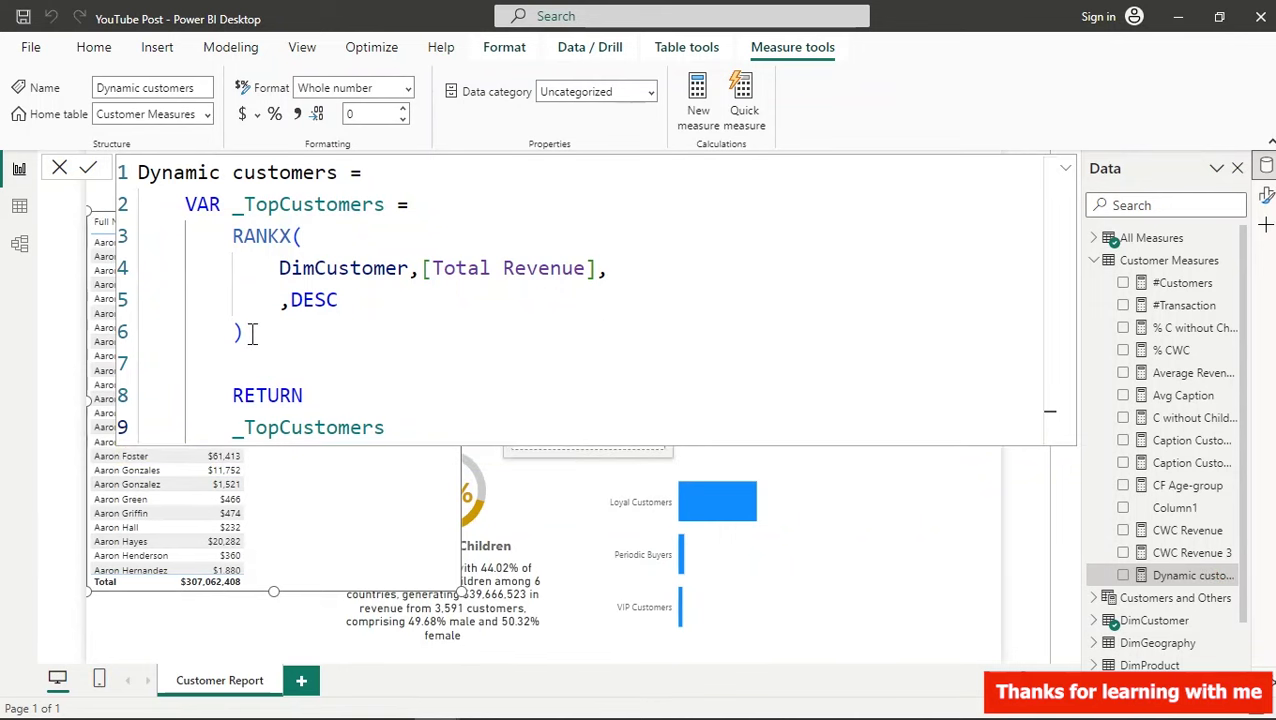
- Add the Dynamic customers measure as a column of the customer table visual and check its rank values
left_click(1122, 577)
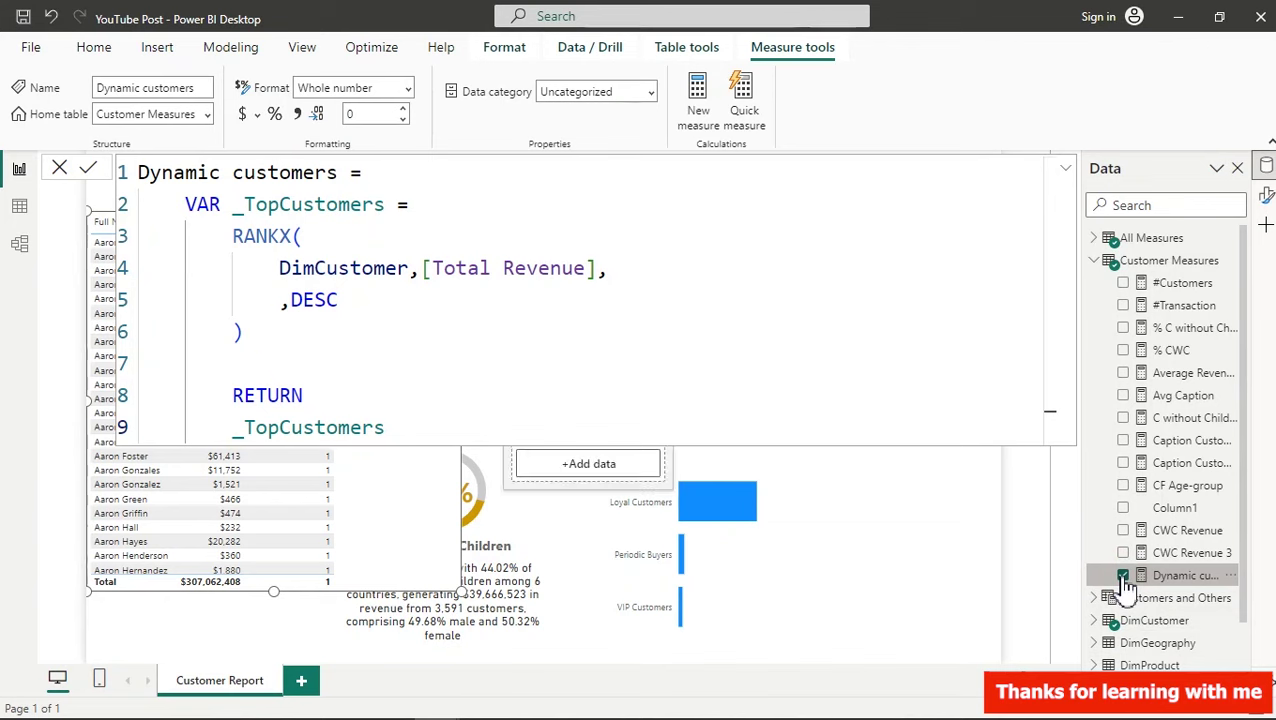
left_click(268, 617)
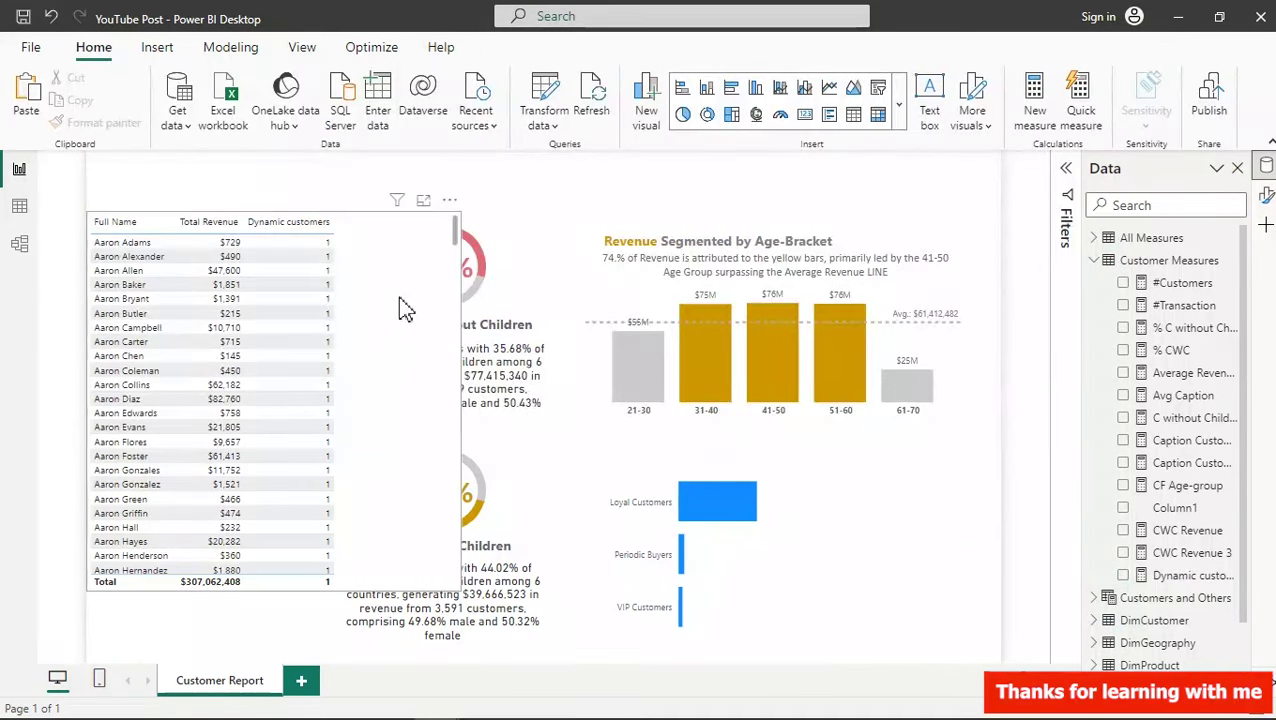
left_click_drag(456, 234, 450, 265)
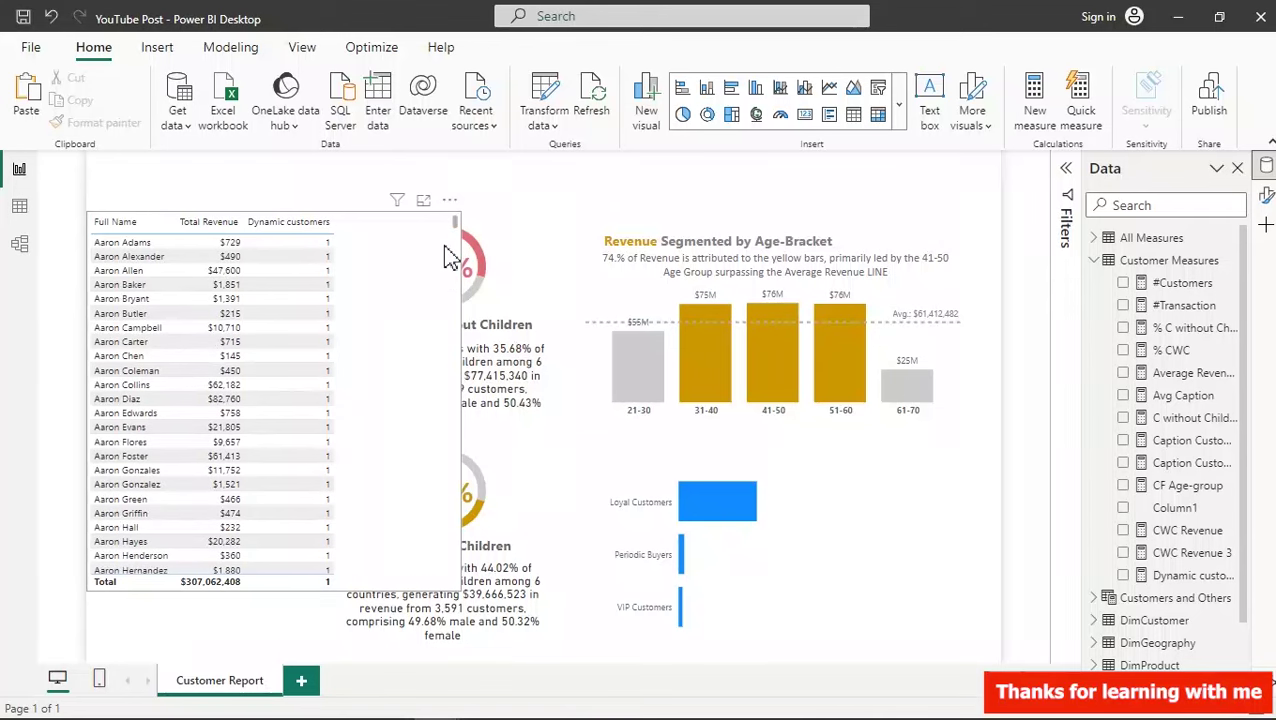
- Sort the customer table visual by Total Revenue
left_click(450, 258)
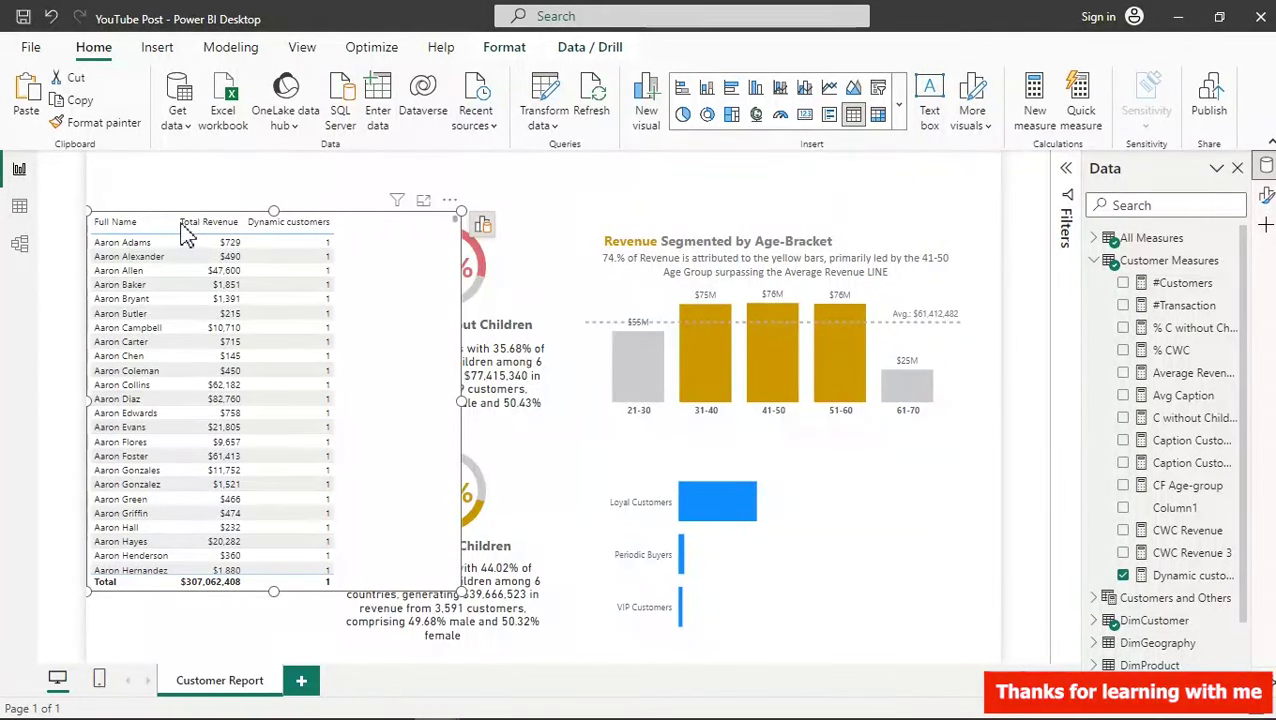
left_click(450, 201)
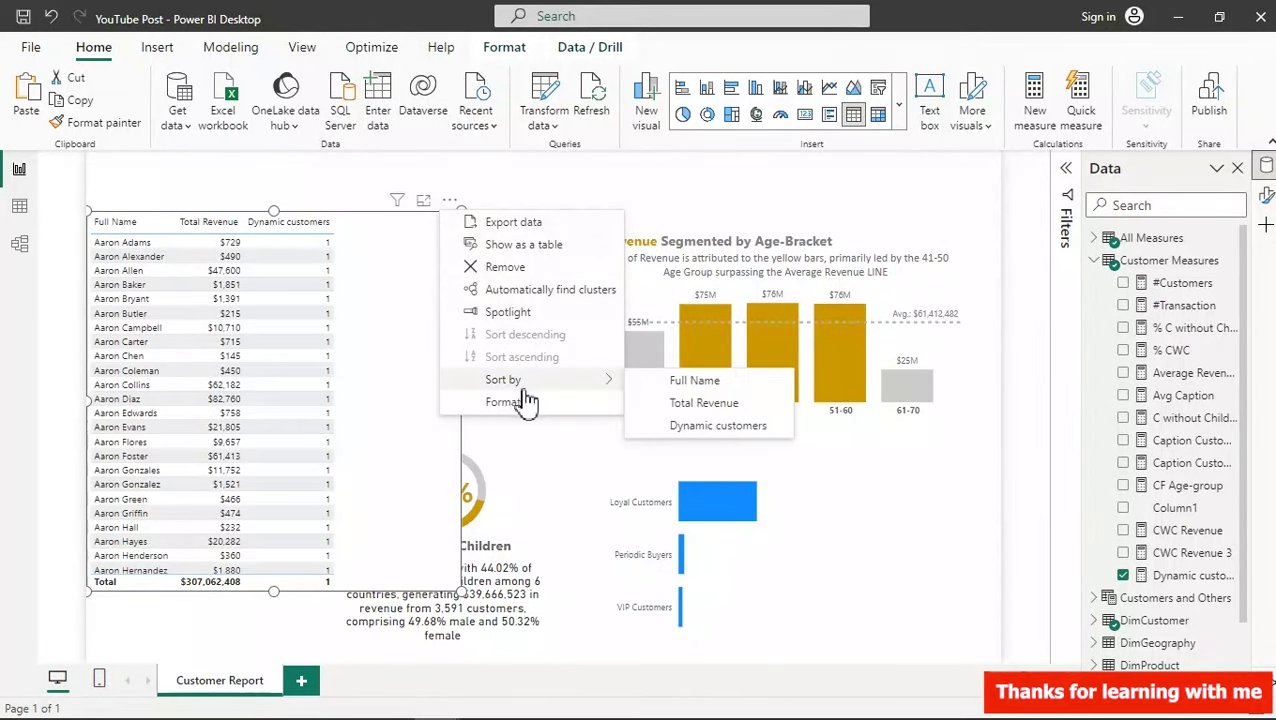
left_click(693, 404)
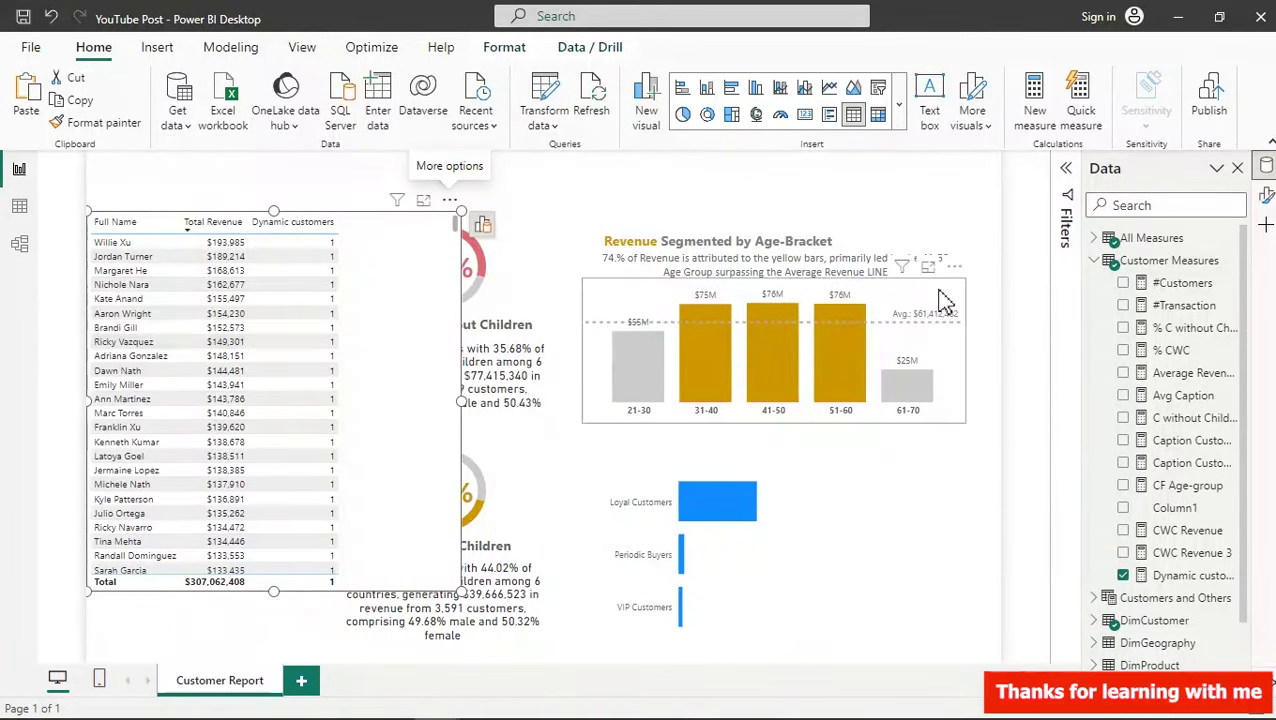
- Reopen the Dynamic customers measure's formula for editing and reduce its text size
left_click(1182, 578)
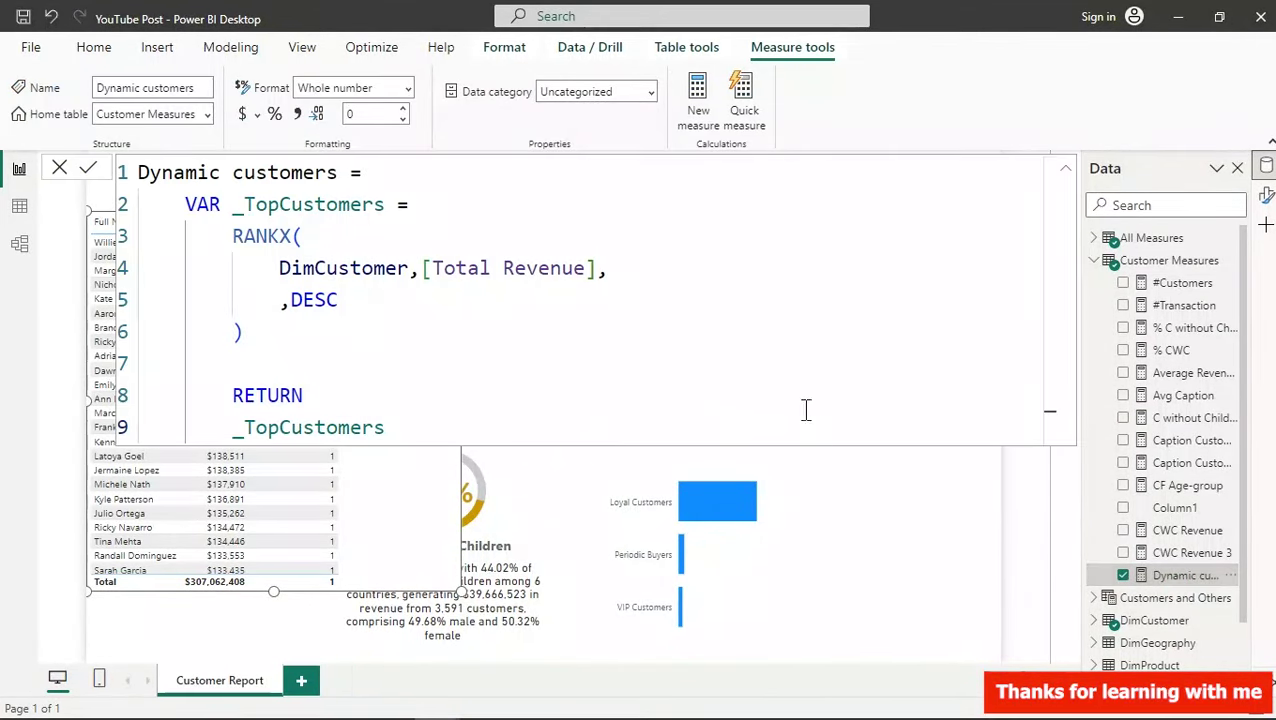
left_click(731, 332)
scroll(731, 332, "down", 5)
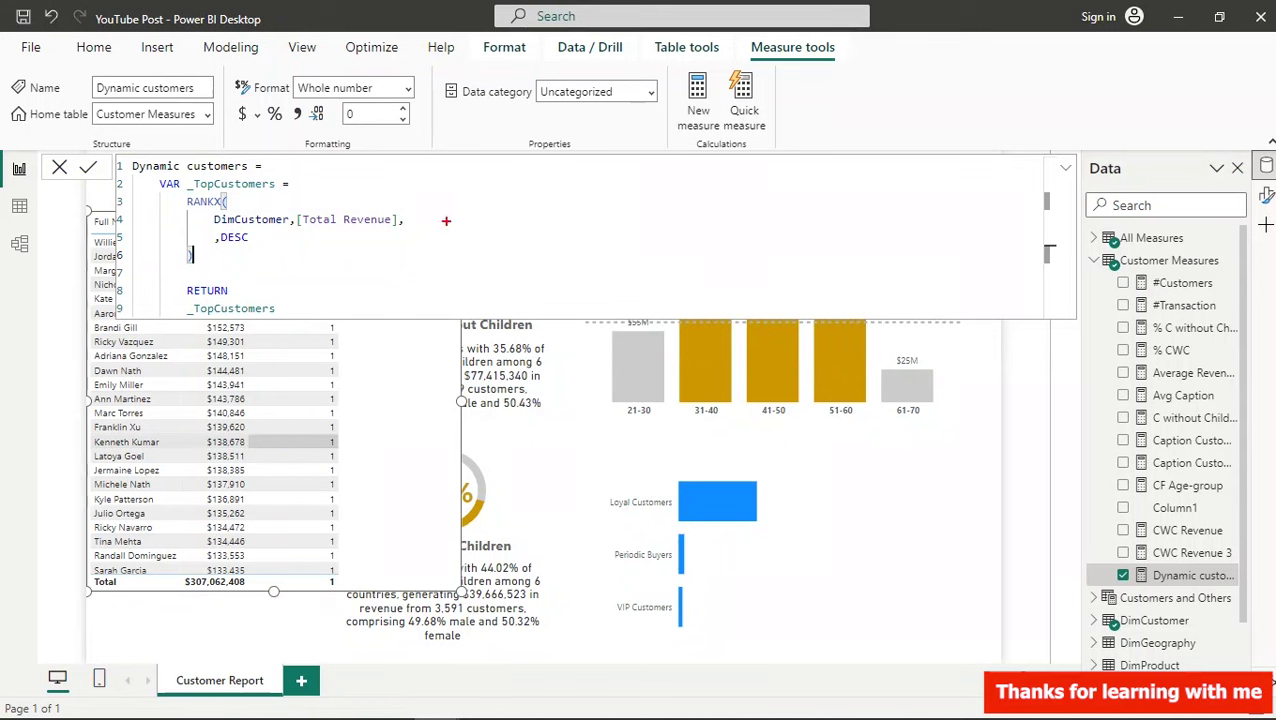
mouse_move(485, 192)
left_mouse_down()
mouse_move(477, 222)
mouse_move(494, 240)
mouse_move(489, 316)
left_mouse_up()
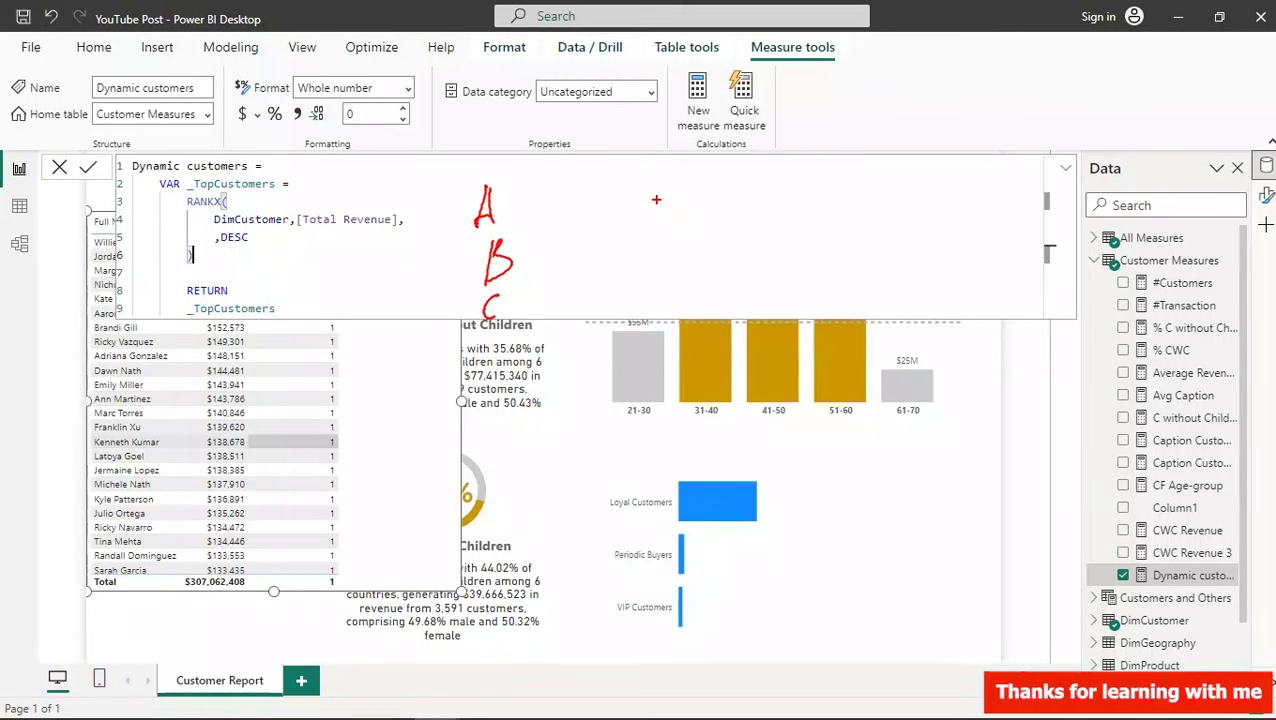
mouse_move(686, 165)
left_mouse_down()
mouse_move(652, 234)
mouse_move(683, 222)
left_mouse_up()
mouse_move(641, 212)
left_mouse_down()
mouse_move(700, 197)
mouse_move(707, 226)
mouse_move(728, 213)
left_mouse_up()
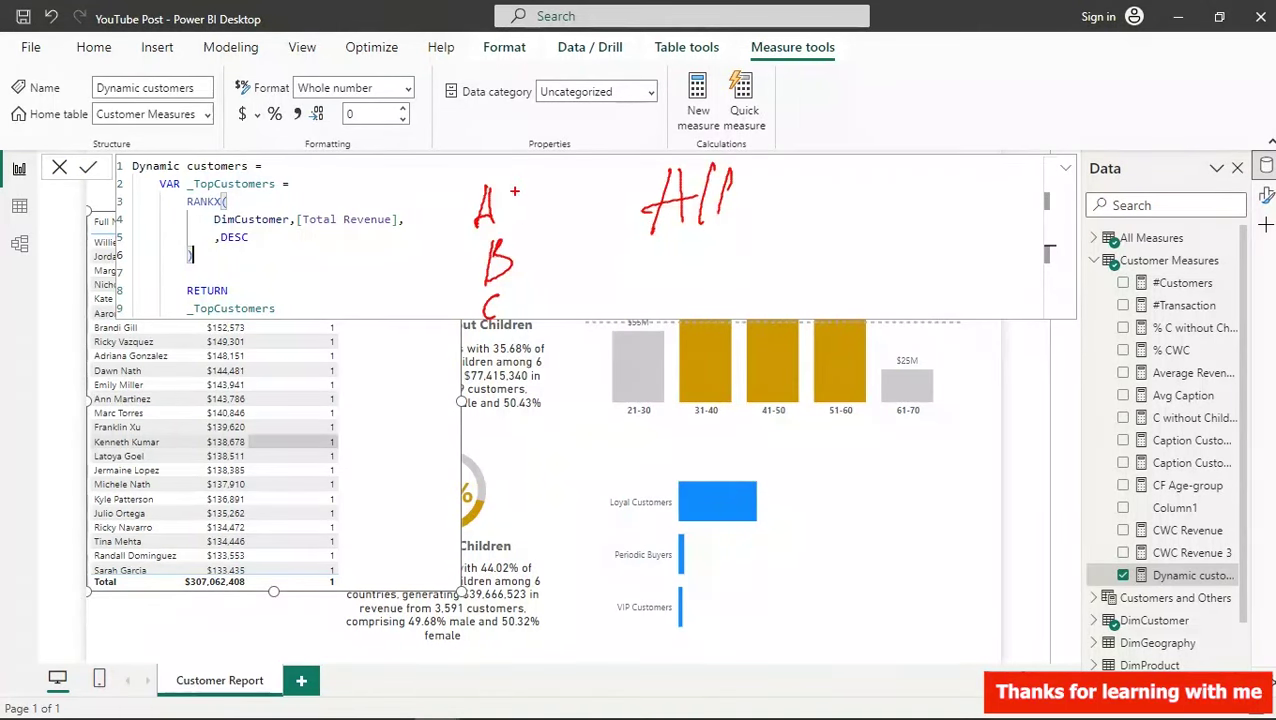
left_click_drag(516, 201, 541, 202)
left_click_drag(535, 251, 552, 249)
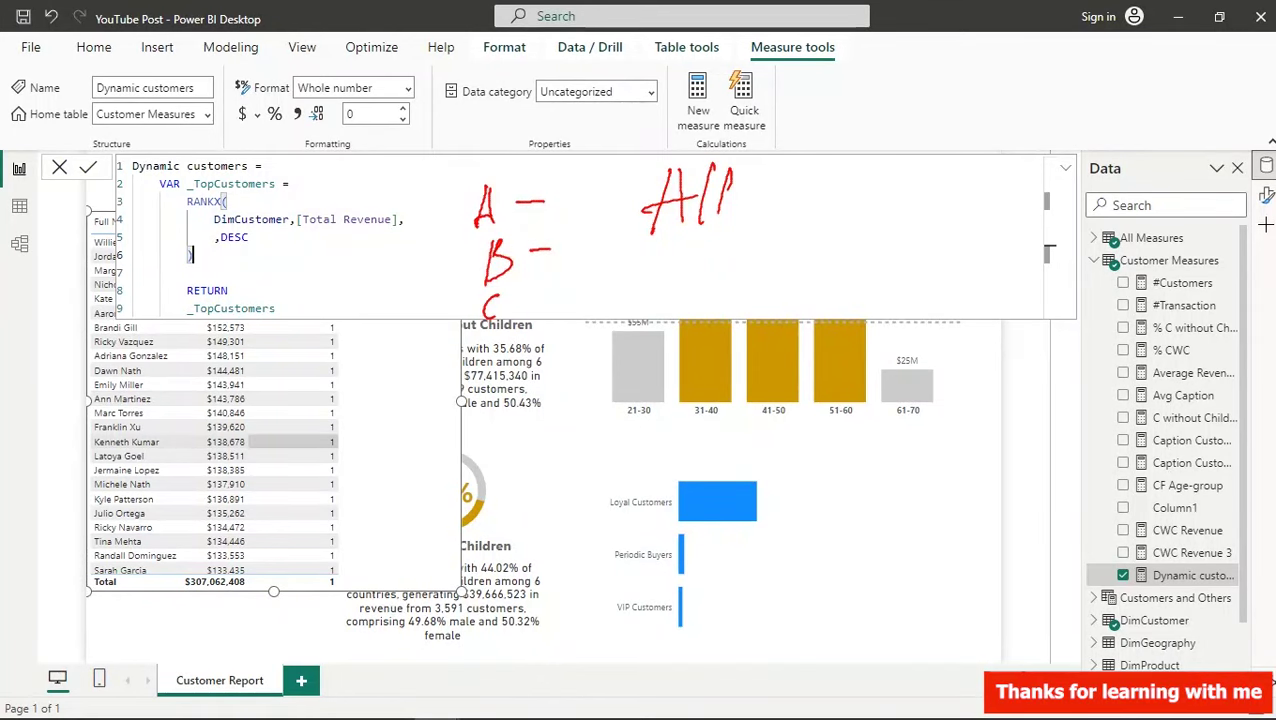
left_click_drag(533, 298, 563, 297)
left_click_drag(590, 193, 587, 210)
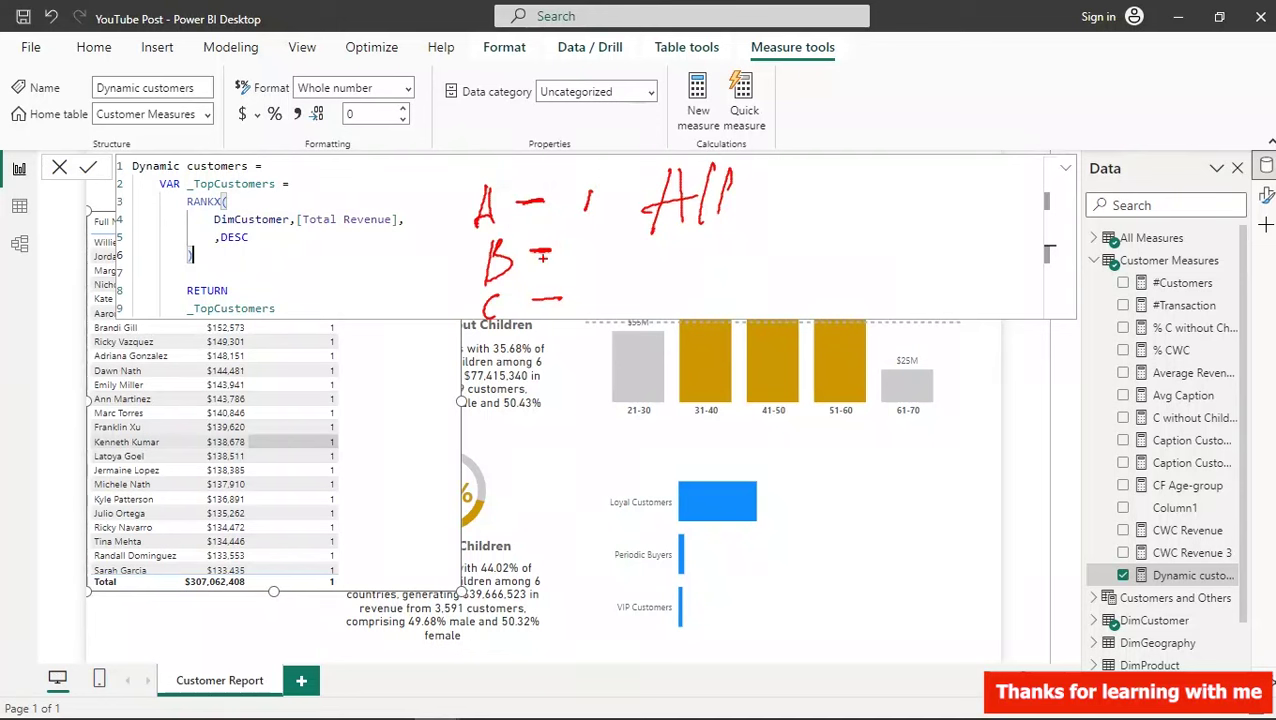
mouse_move(575, 238)
left_mouse_down()
mouse_move(604, 256)
mouse_move(585, 307)
left_mouse_up()
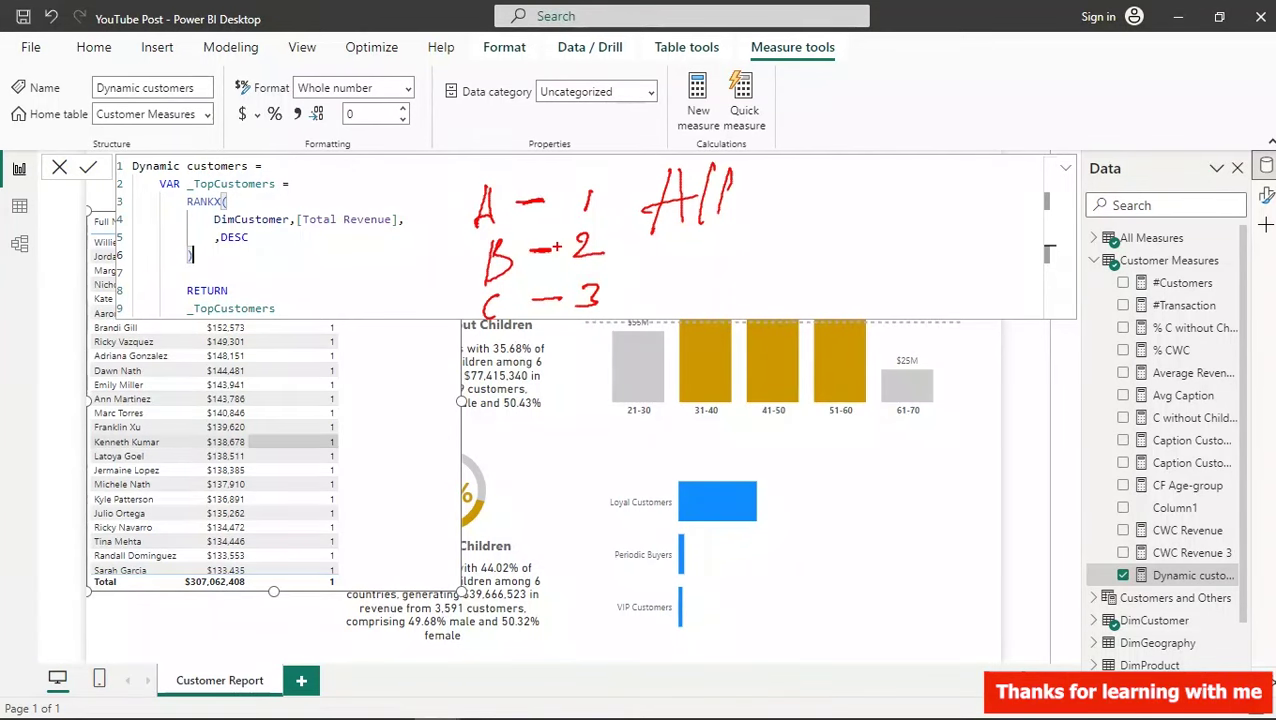
key("Escape")
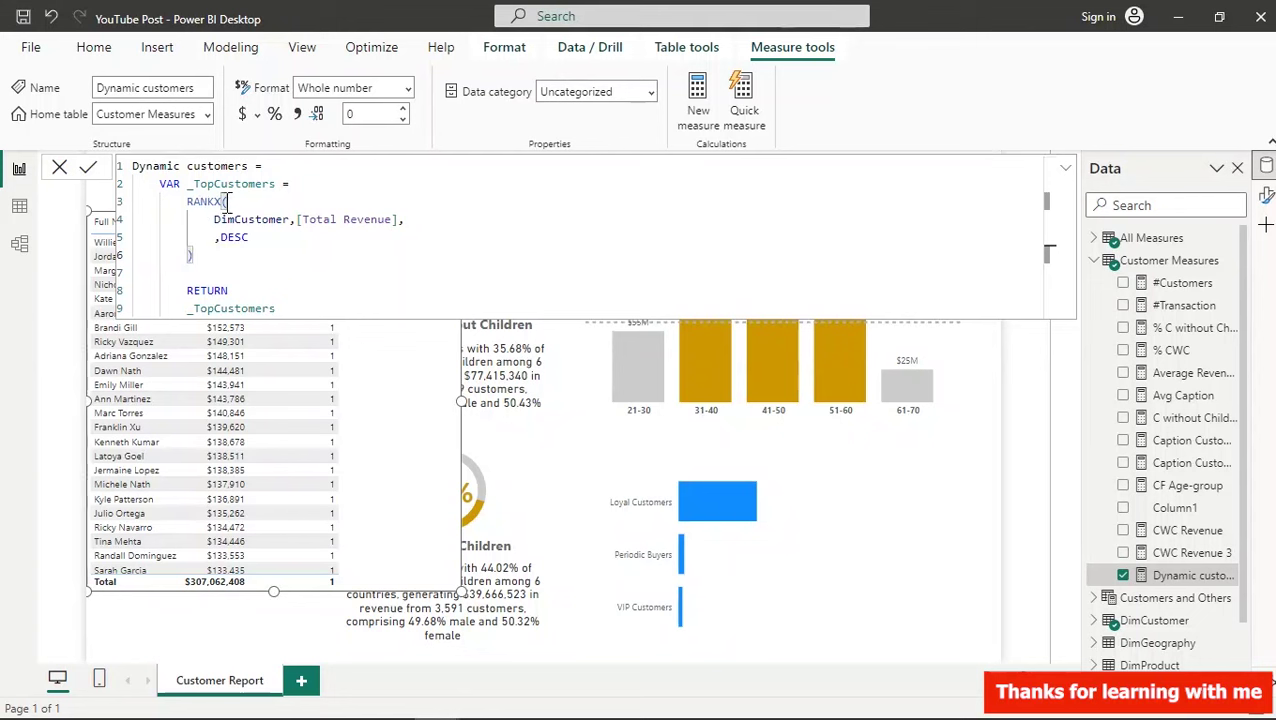
- Start an ALL function in the RANKX table argument of the Dynamic customers measure, removing the plain DimCustomer reference
left_click(210, 221)
type("ALL ")
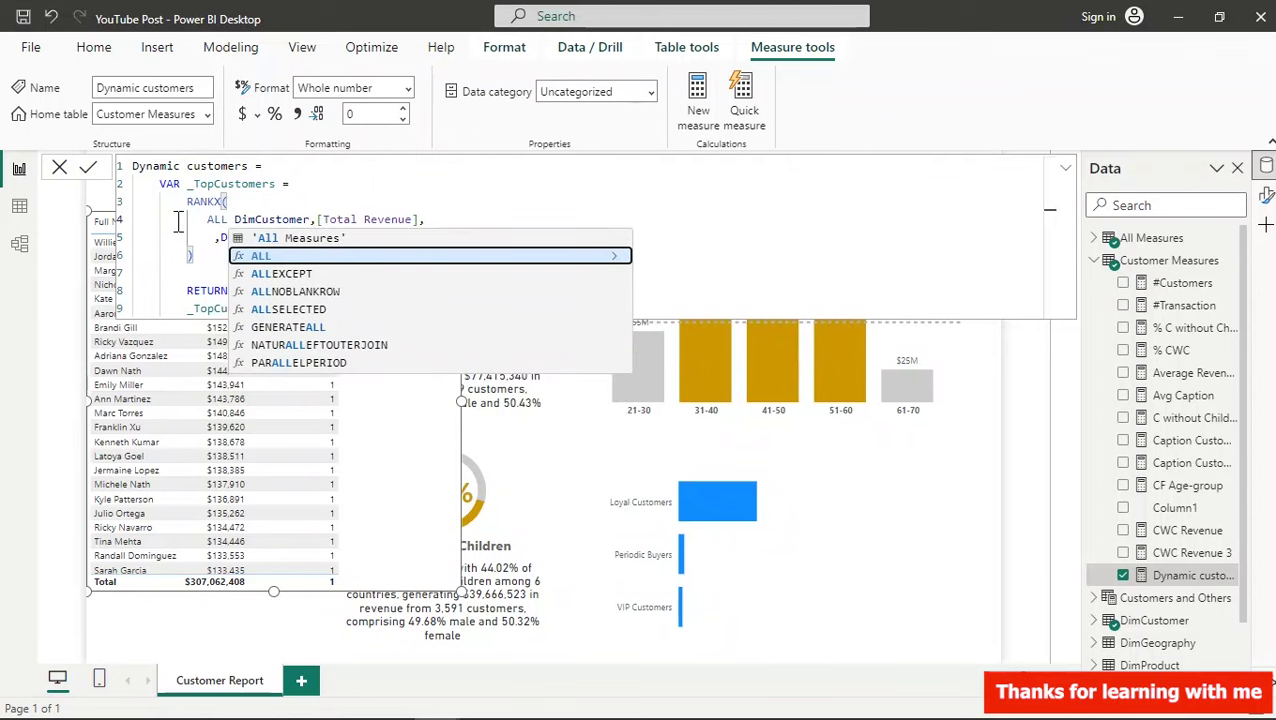
type("(")
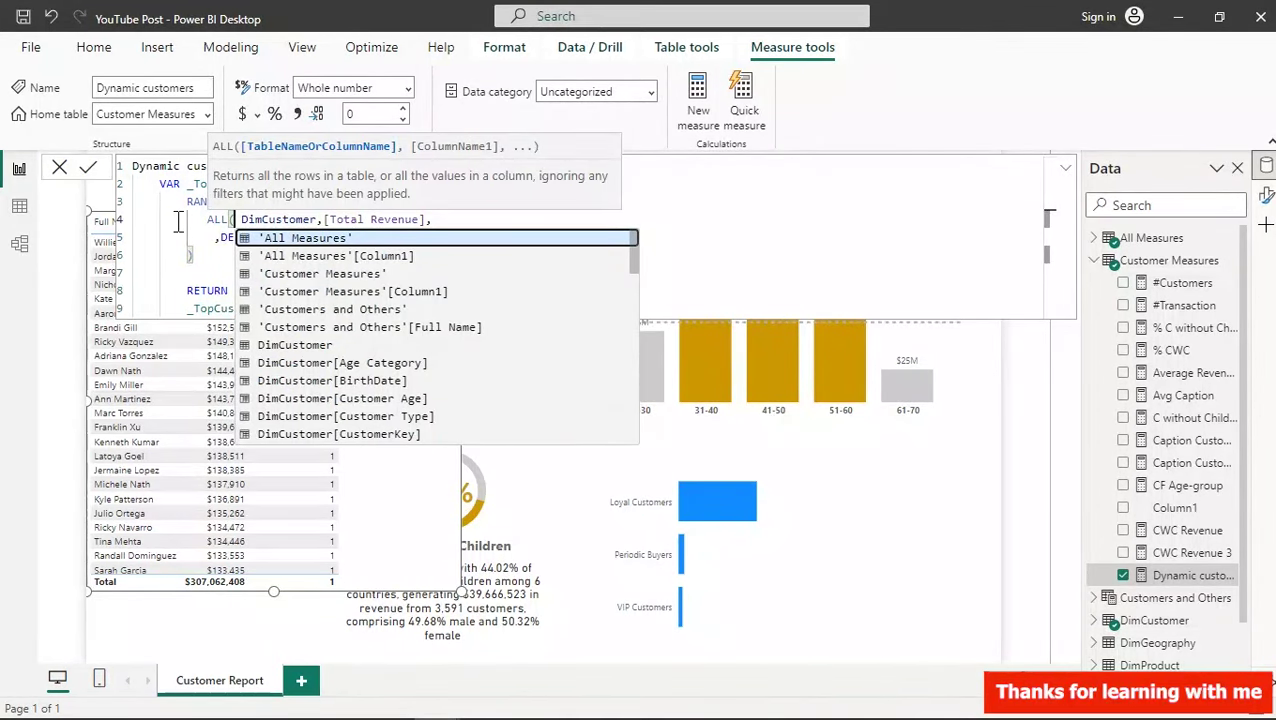
key("Delete")
key("Delete")
key("Delete")
key("Delete")
key("Delete")
key("Delete")
key("Delete")
key("Delete")
key("Delete")
key("Delete")
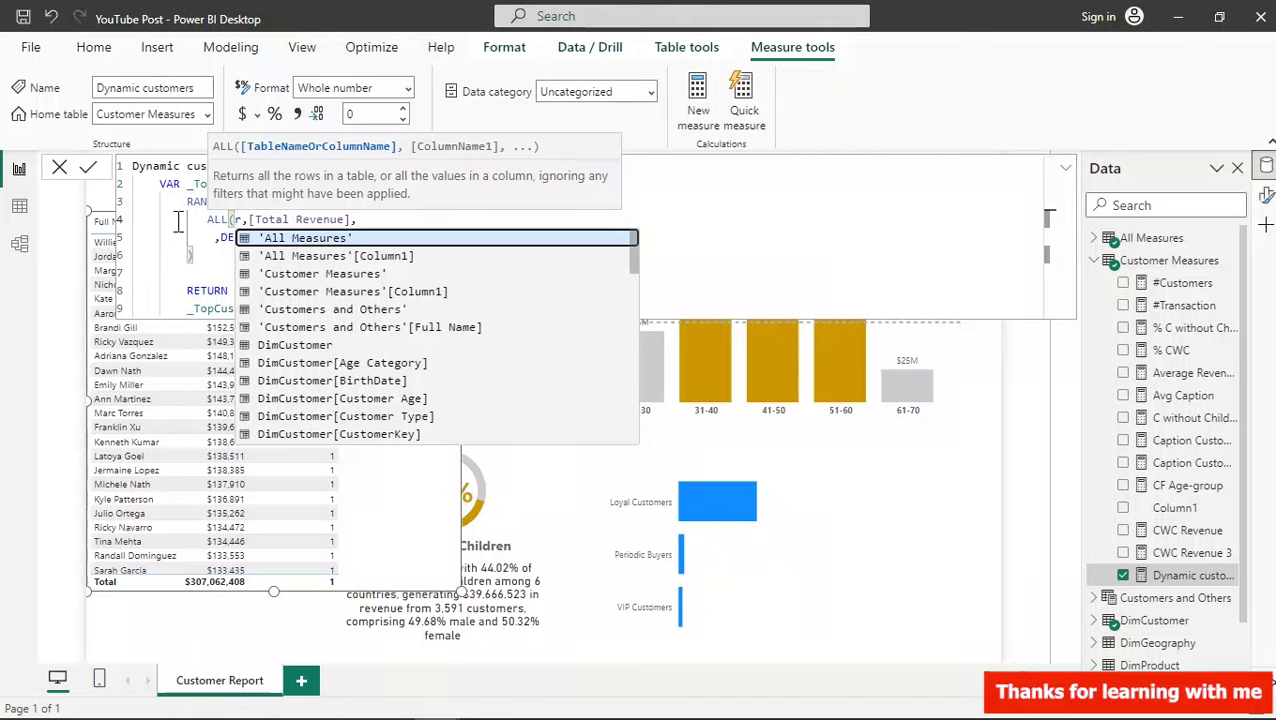
key("Delete")
- Complete the ranking table as ALL(DimCustomer[Full Name]) and commit the Dynamic customers measure
type("CUS")
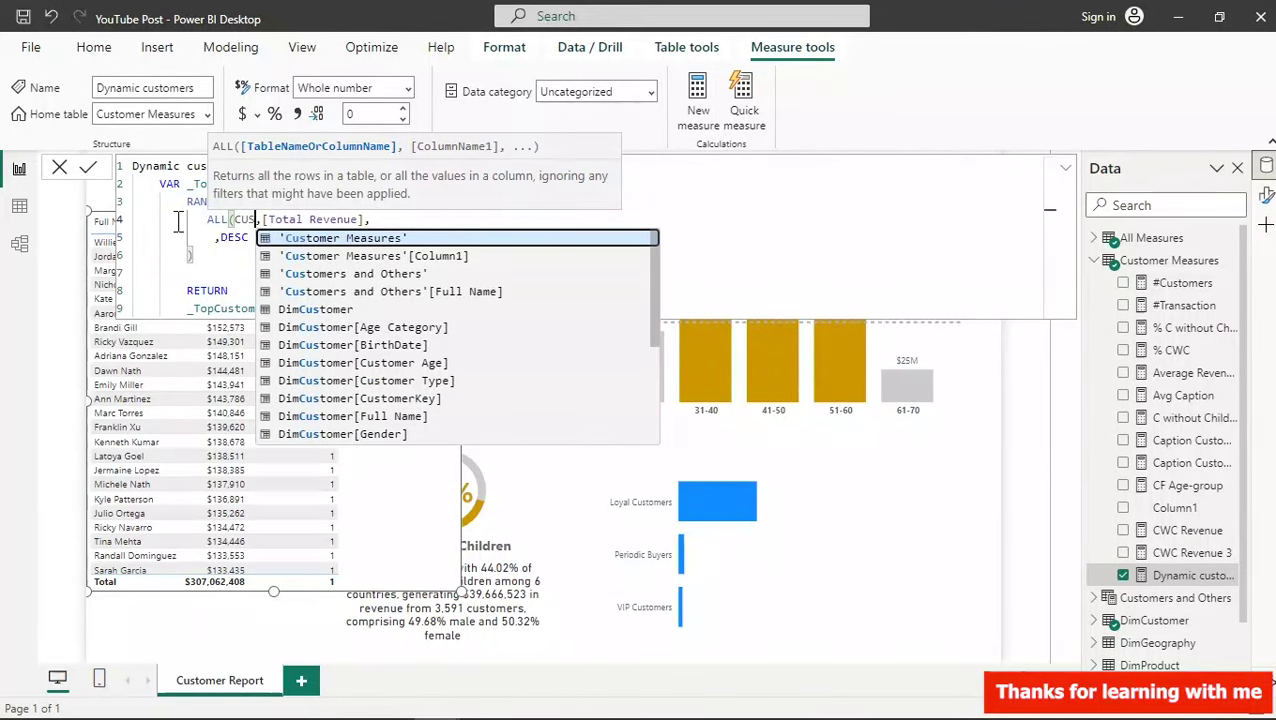
key("Down")
key("Down")
key("Down")
key("Down")
key("Down")
key("Down")
key("Down")
key("Down")
key("Down")
key("Down")
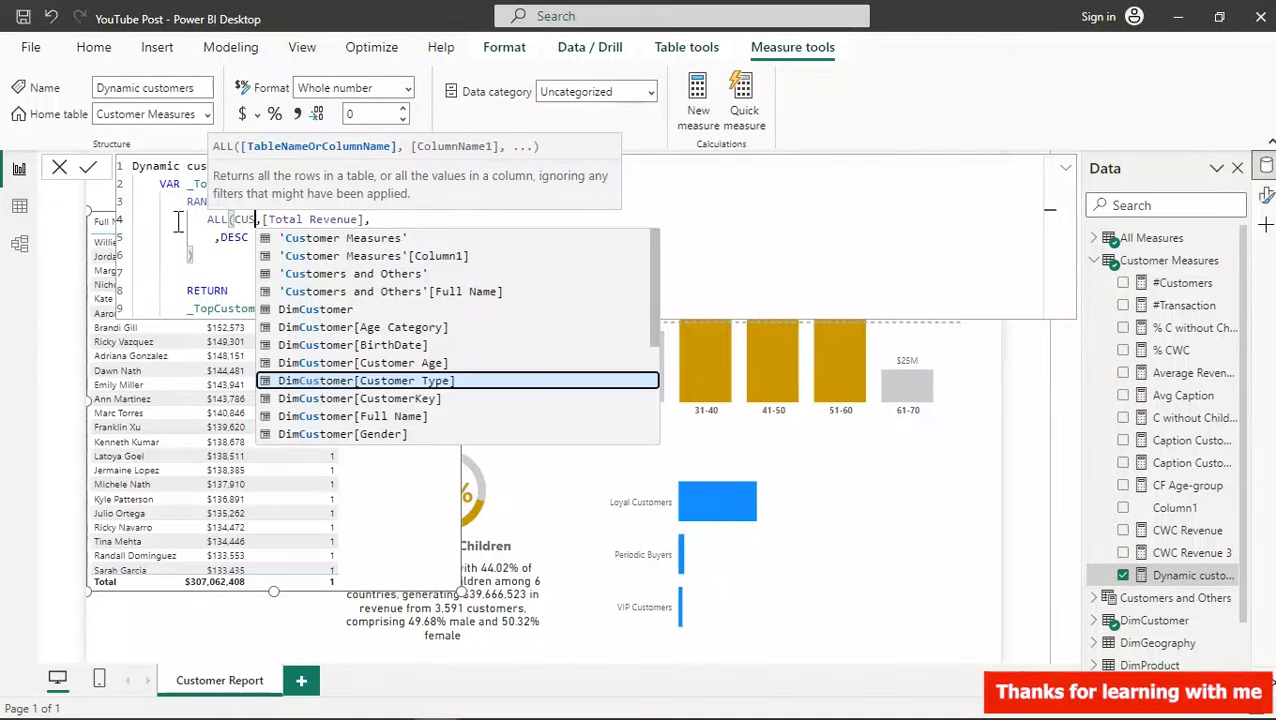
key("Tab")
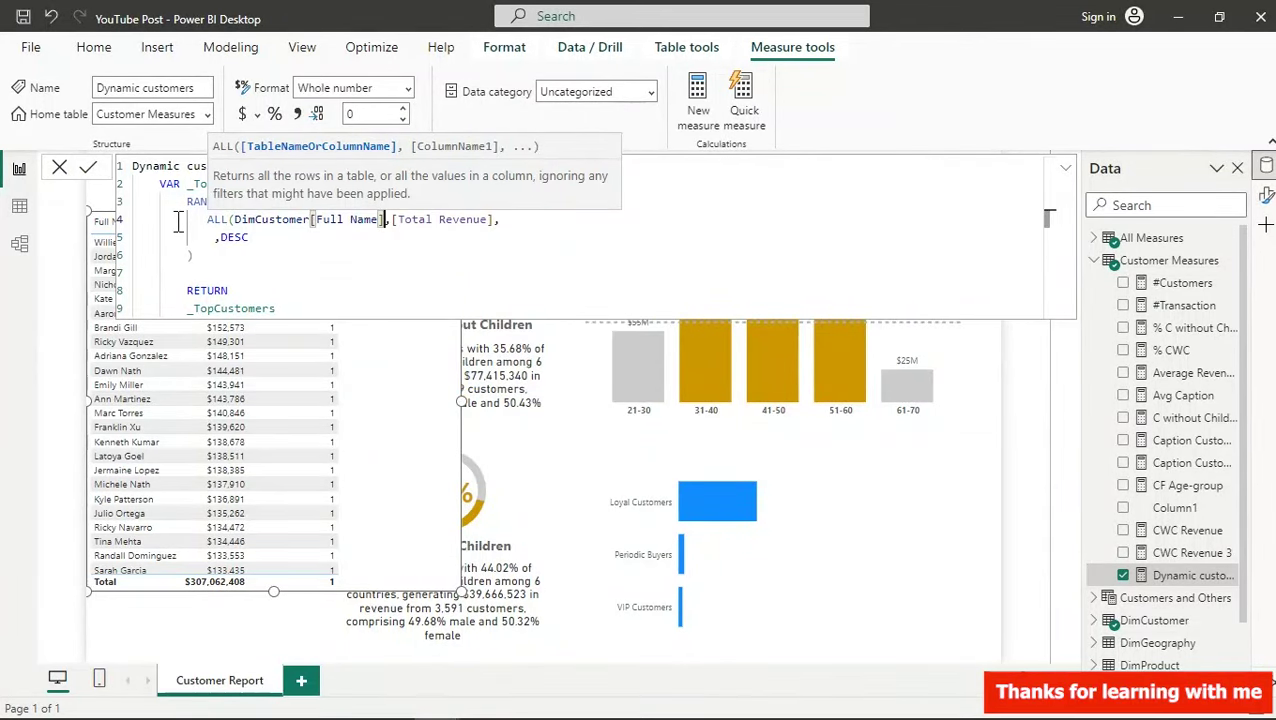
type(")")
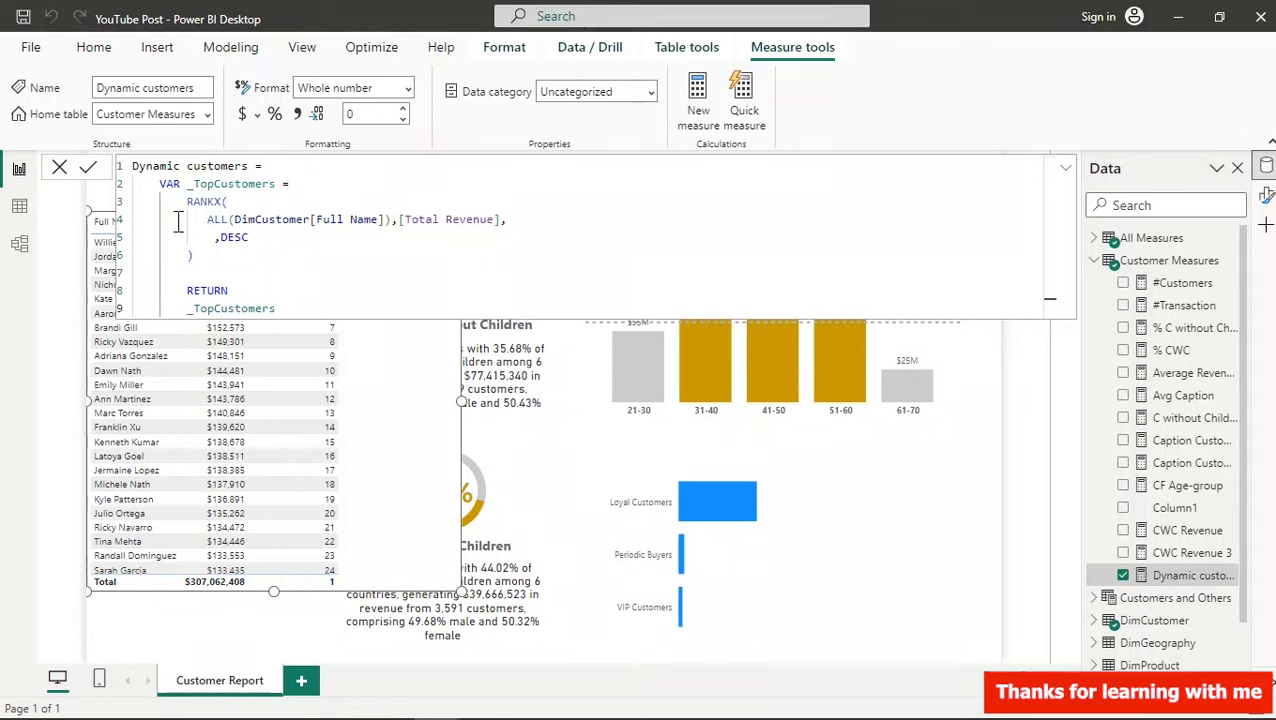
- Leave the formula and examine the Dynamic customers rank of the highest-revenue customers in the table visual
left_click(581, 290)
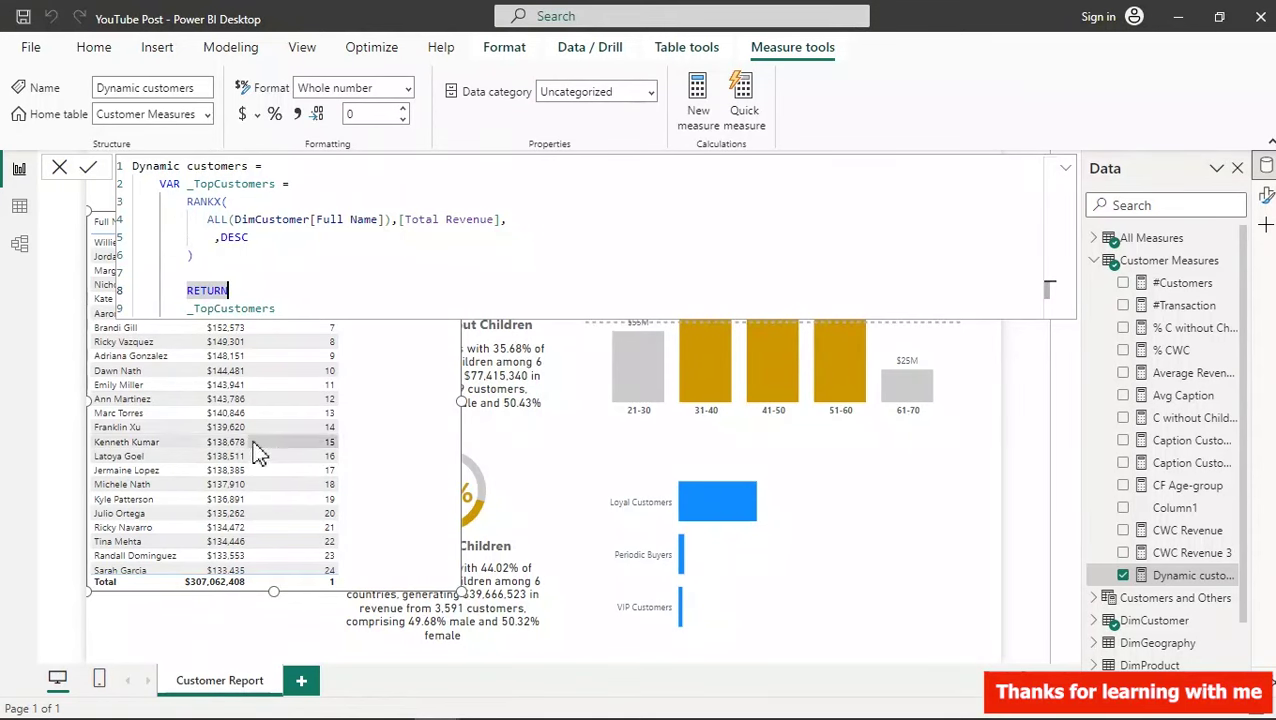
left_click(1176, 510)
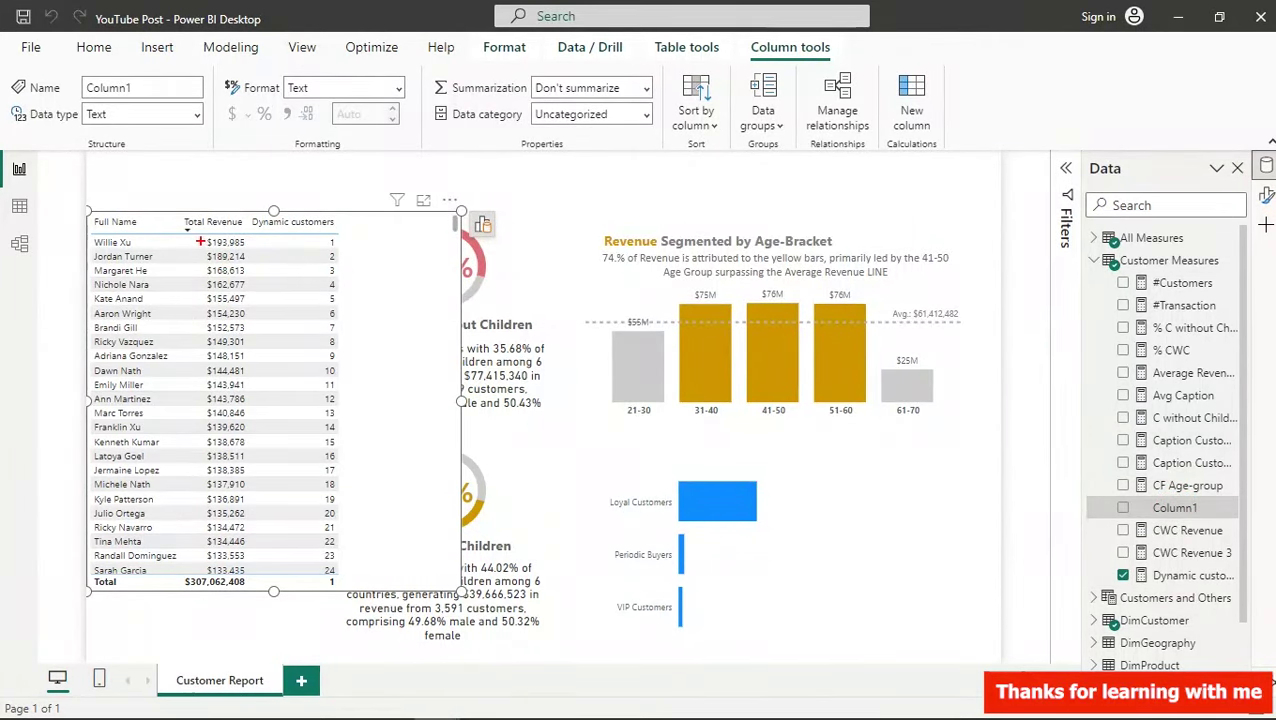
left_click_drag(89, 235, 136, 249)
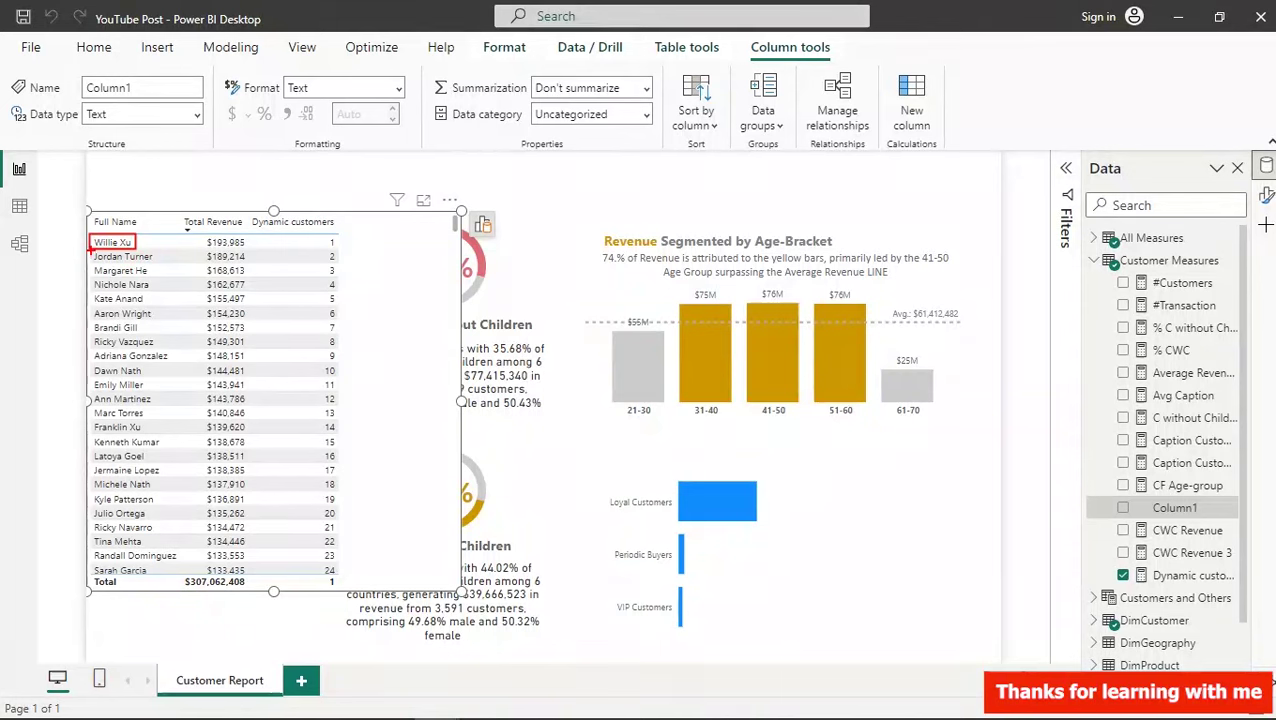
left_click_drag(90, 249, 154, 264)
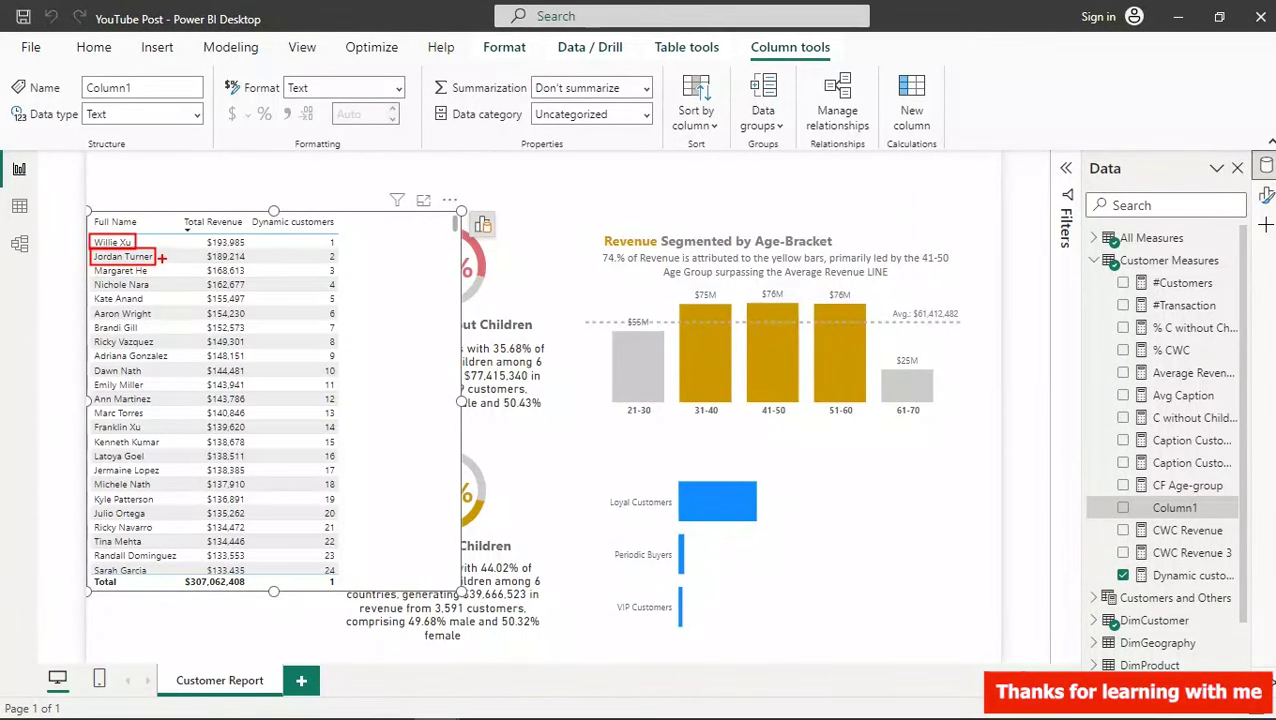
left_click_drag(156, 259, 323, 241)
left_click_drag(91, 264, 153, 277)
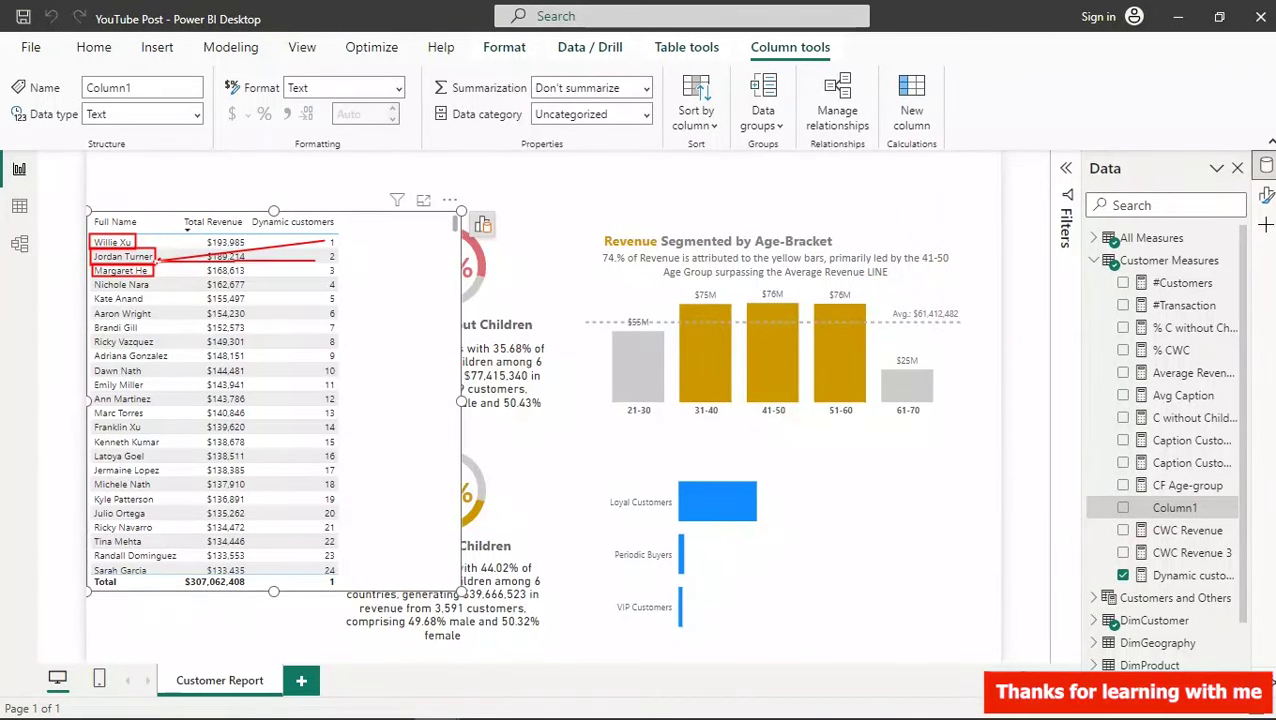
left_click_drag(322, 259, 148, 268)
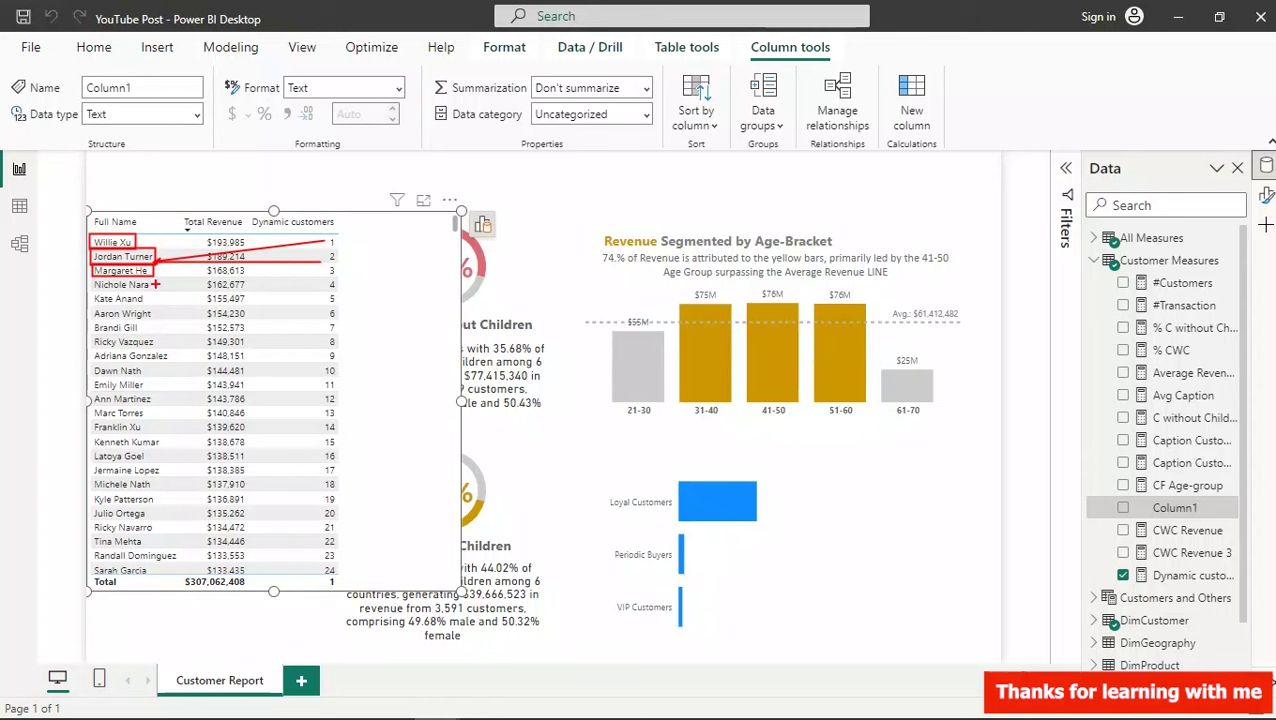
mouse_move(286, 277)
left_mouse_down()
mouse_move(160, 278)
mouse_move(318, 270)
left_mouse_up()
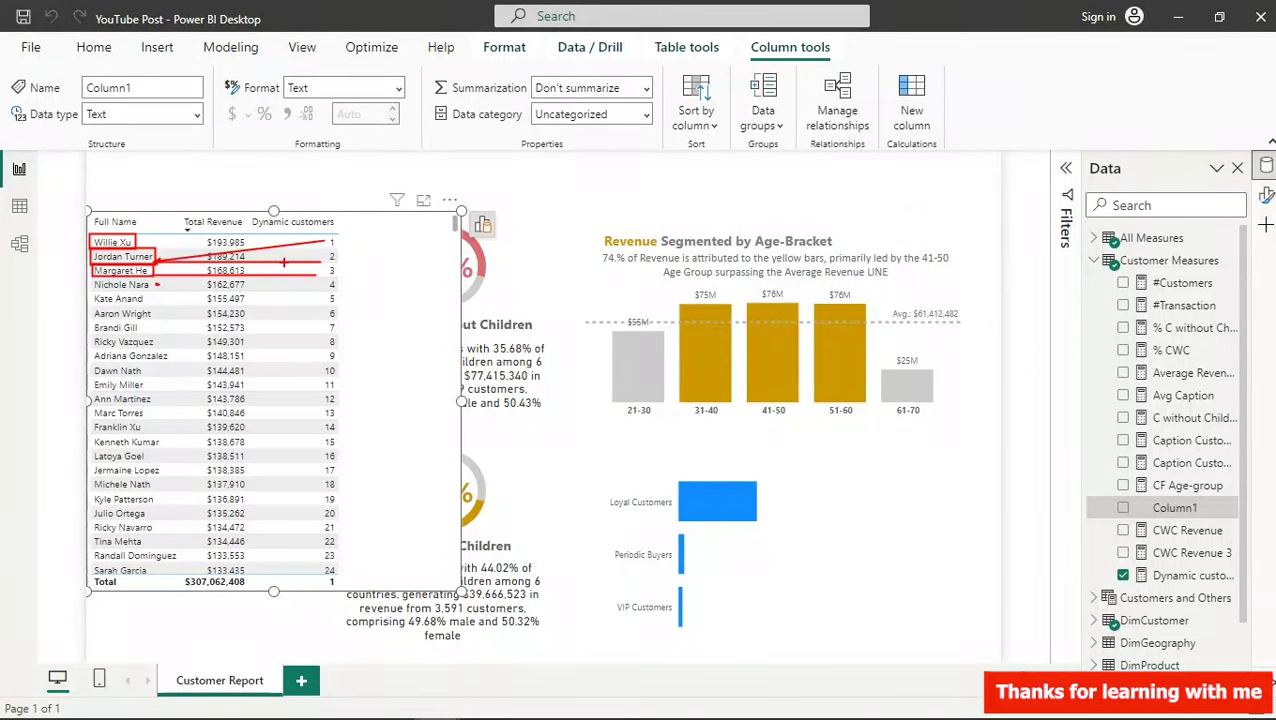
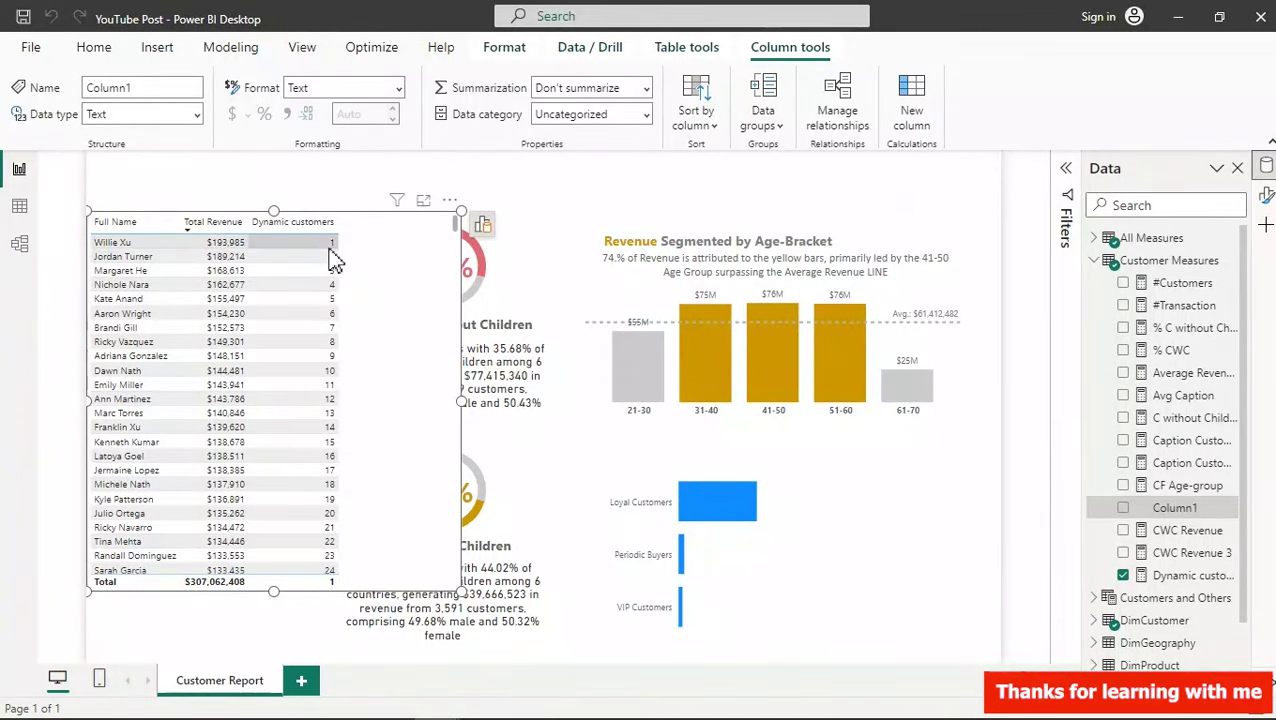
left_click(332, 258)
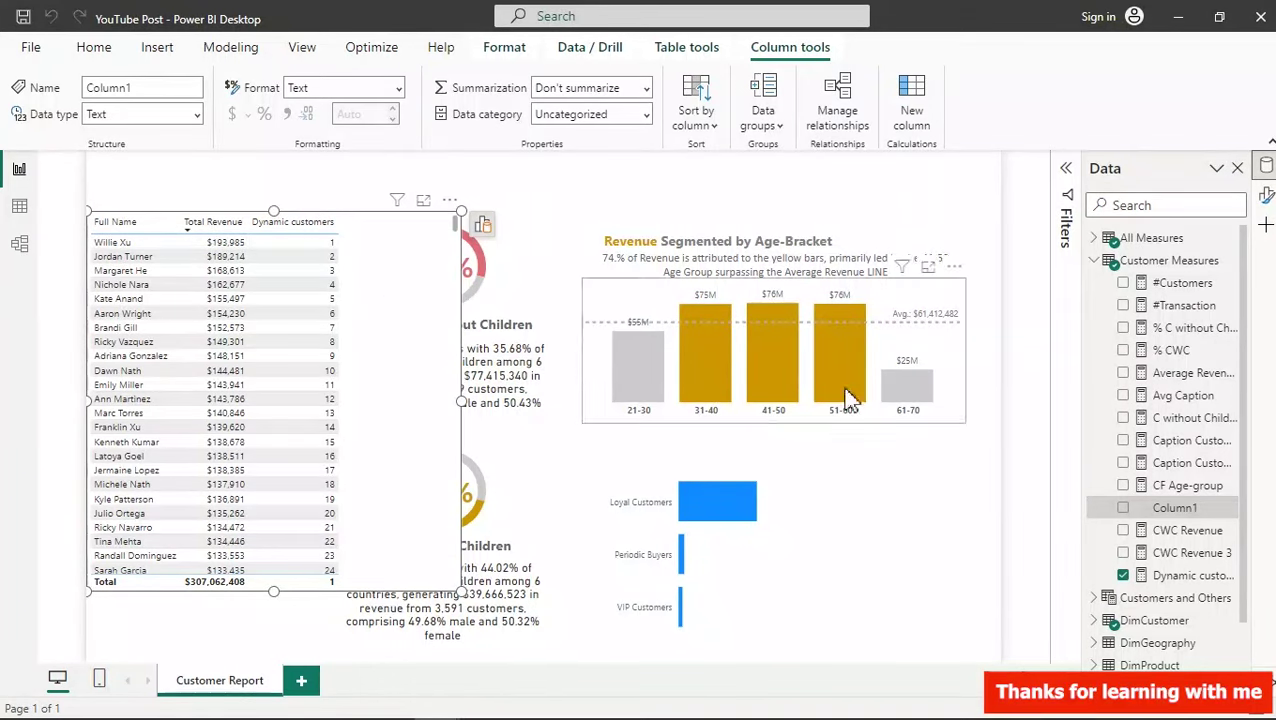
- Reopen the Dynamic customers formula and replace the returned _TopCustomers with the opening of an IF function
left_click(1178, 580)
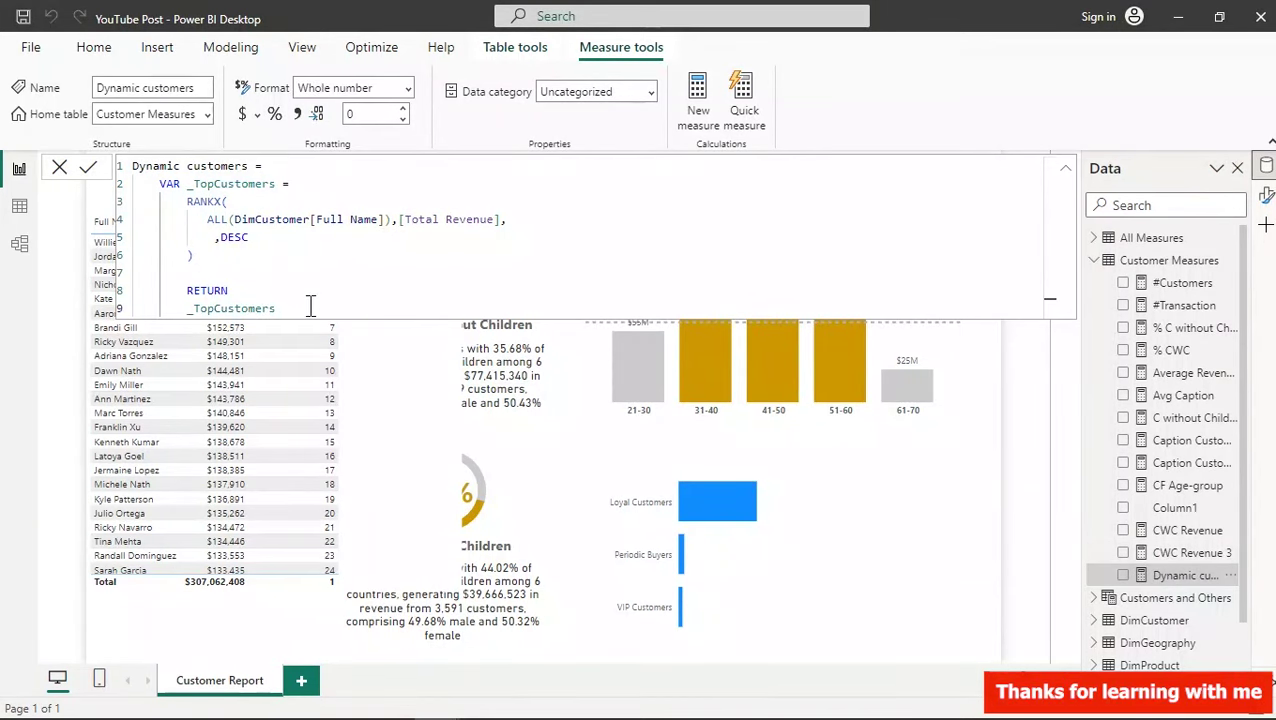
left_click_drag(289, 308, 186, 310)
key("BackSpace")
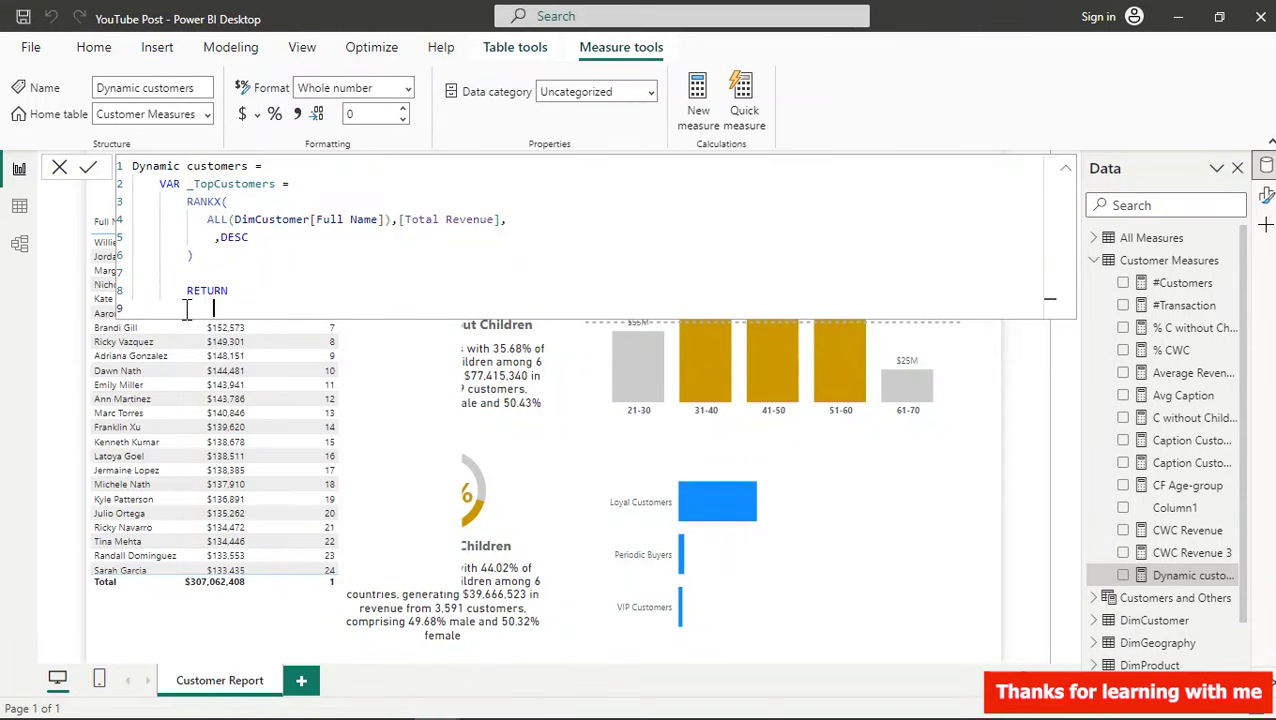
type("IF(")
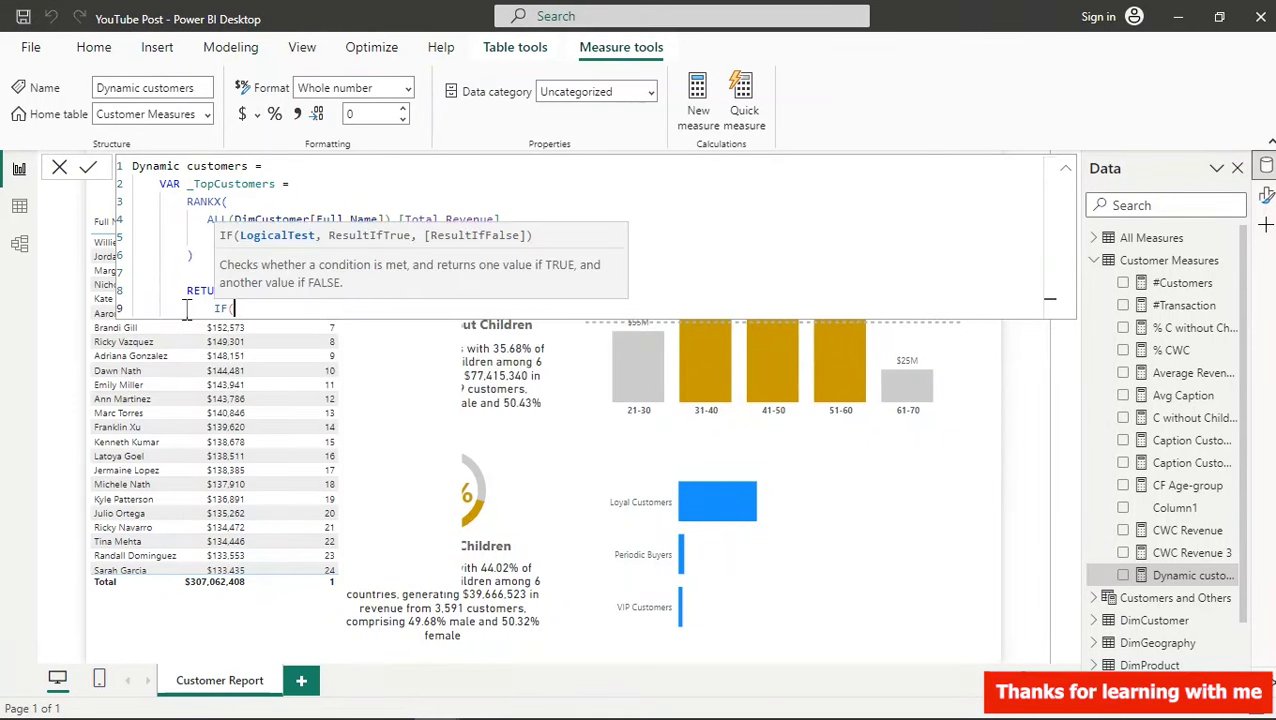
key("shift+Return")
scroll(186, 310, "up", 2)
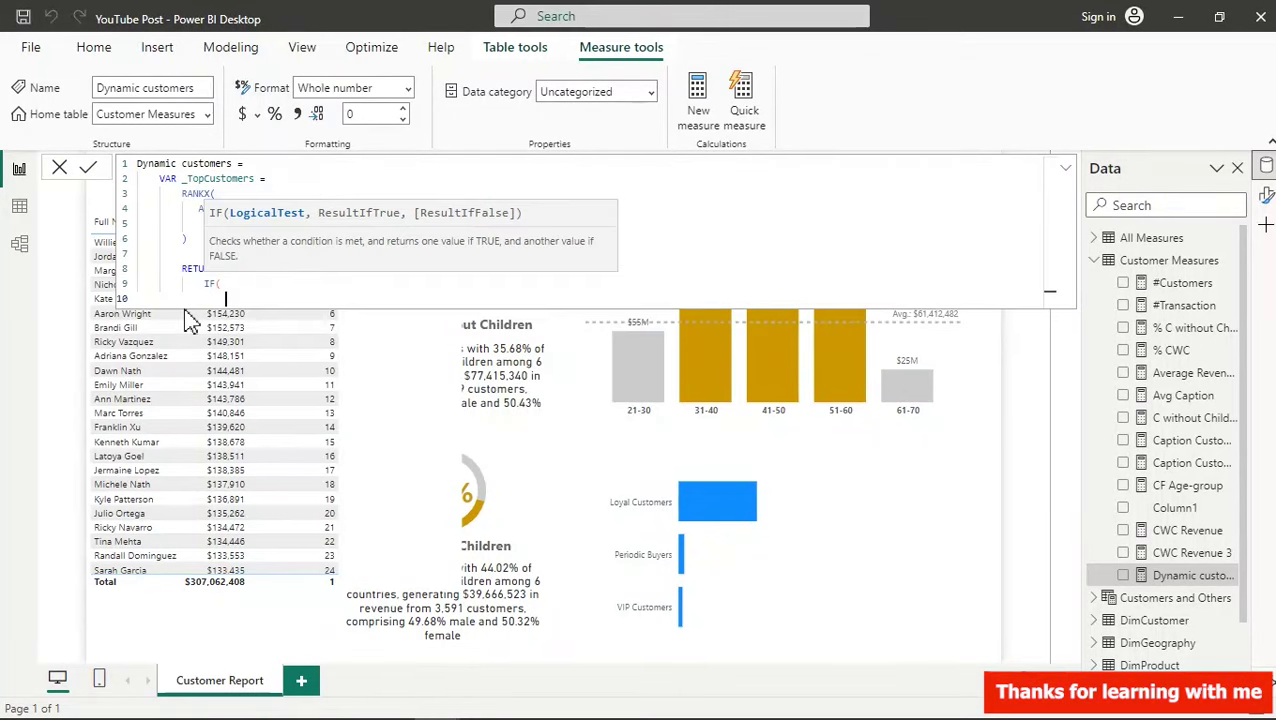
scroll(186, 310, "up", 2)
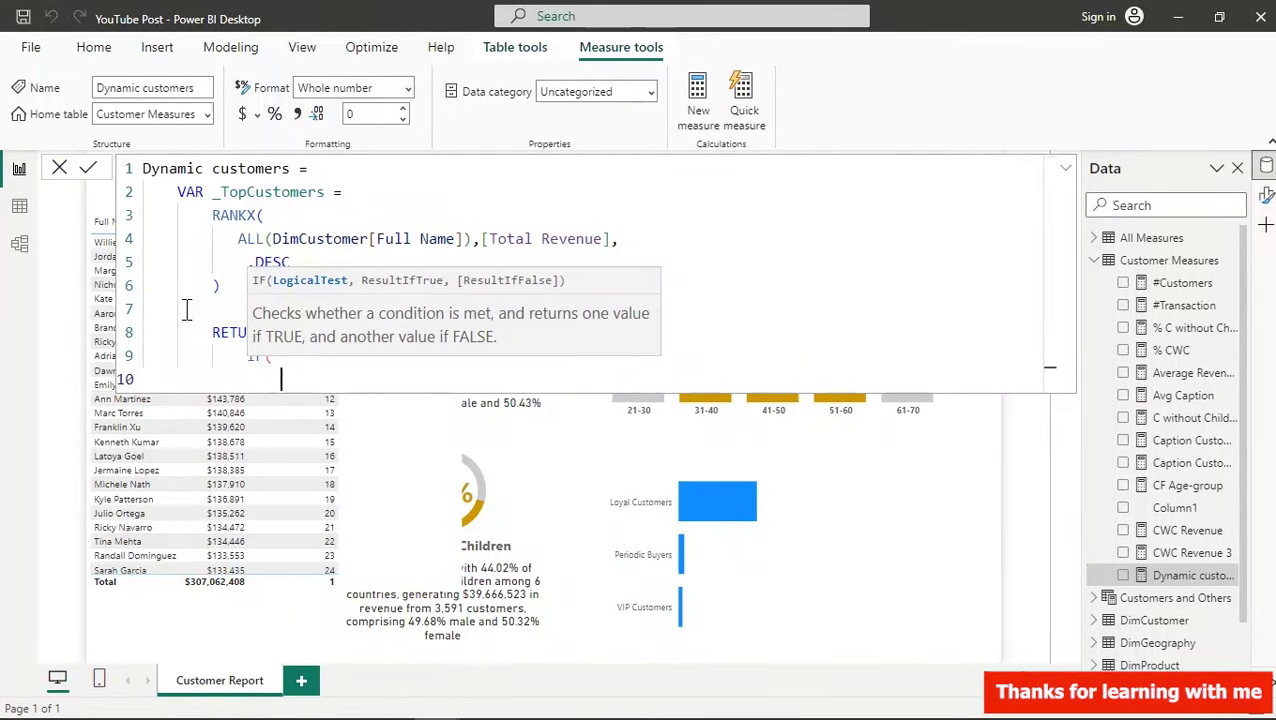
- Set the IF function's logical test to _TopCustomers<=5
type("_")
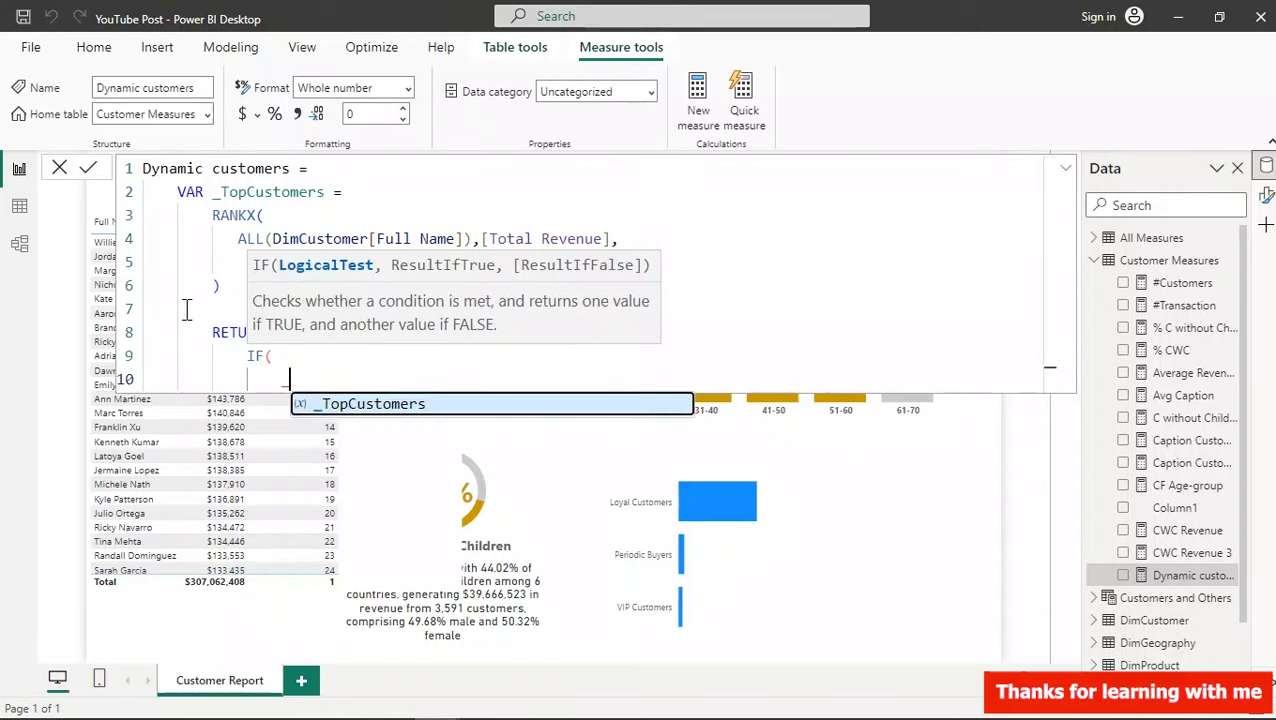
key("Tab")
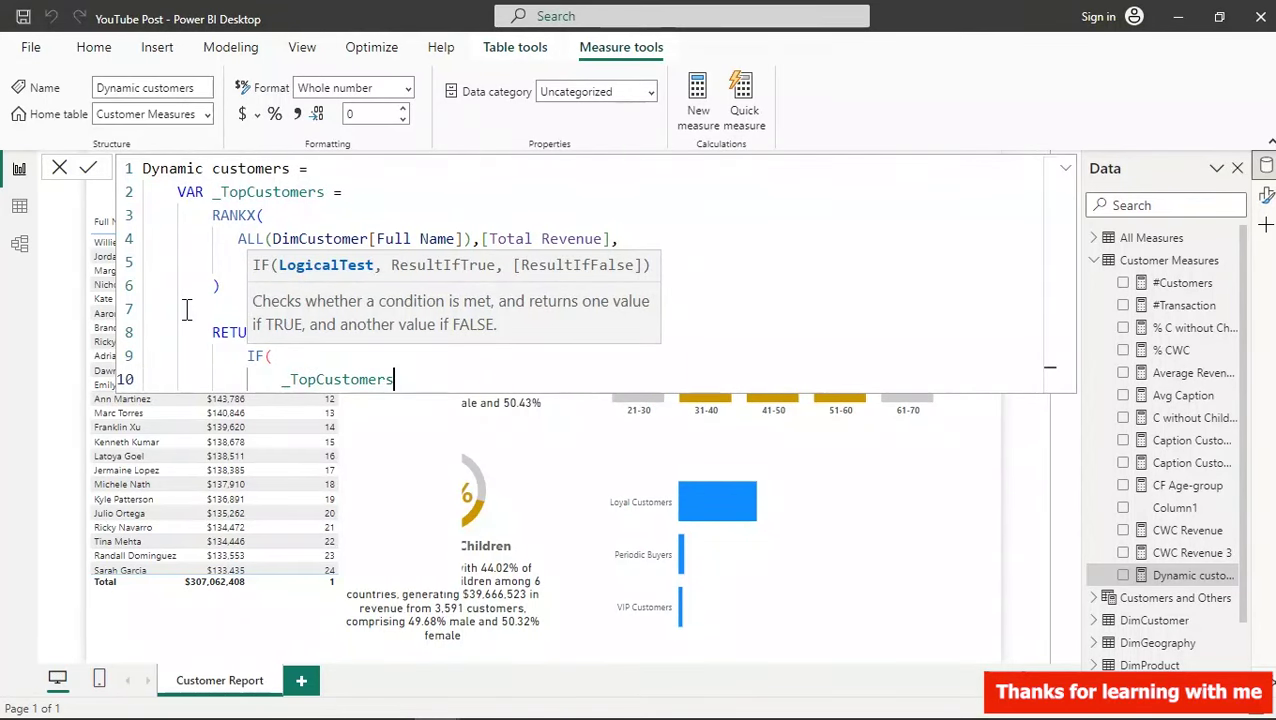
type("<")
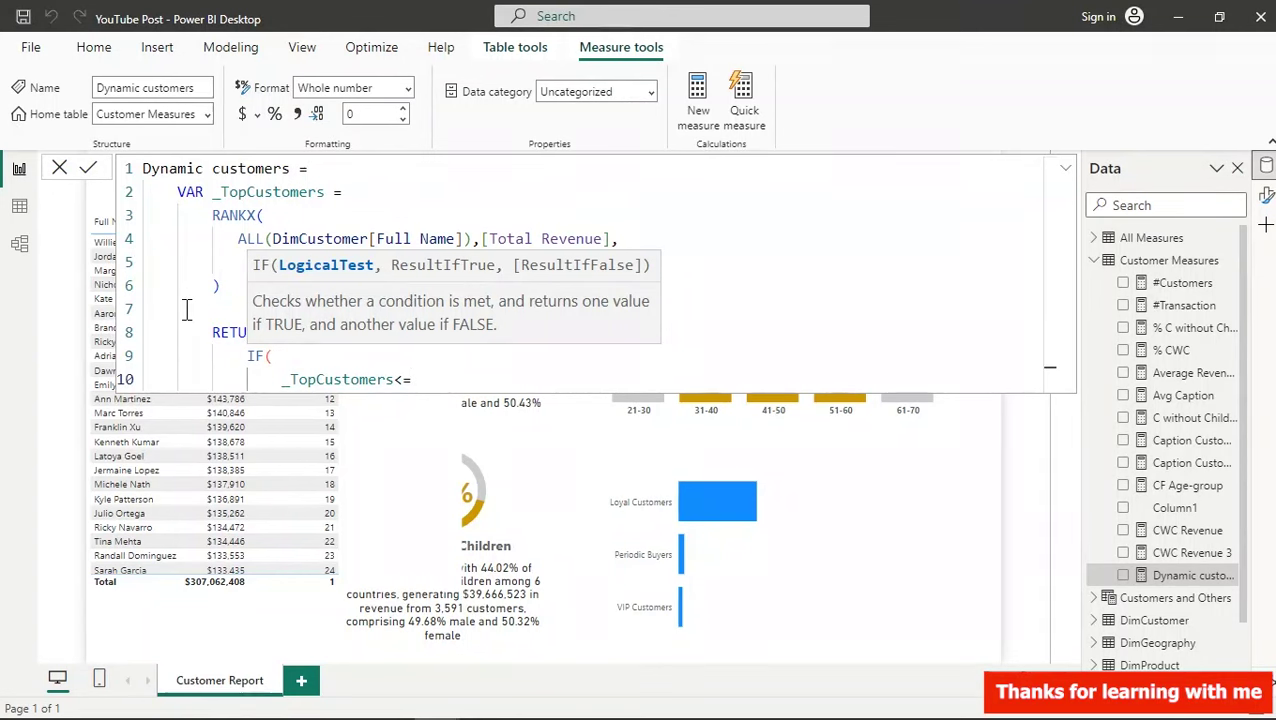
type("=5,")
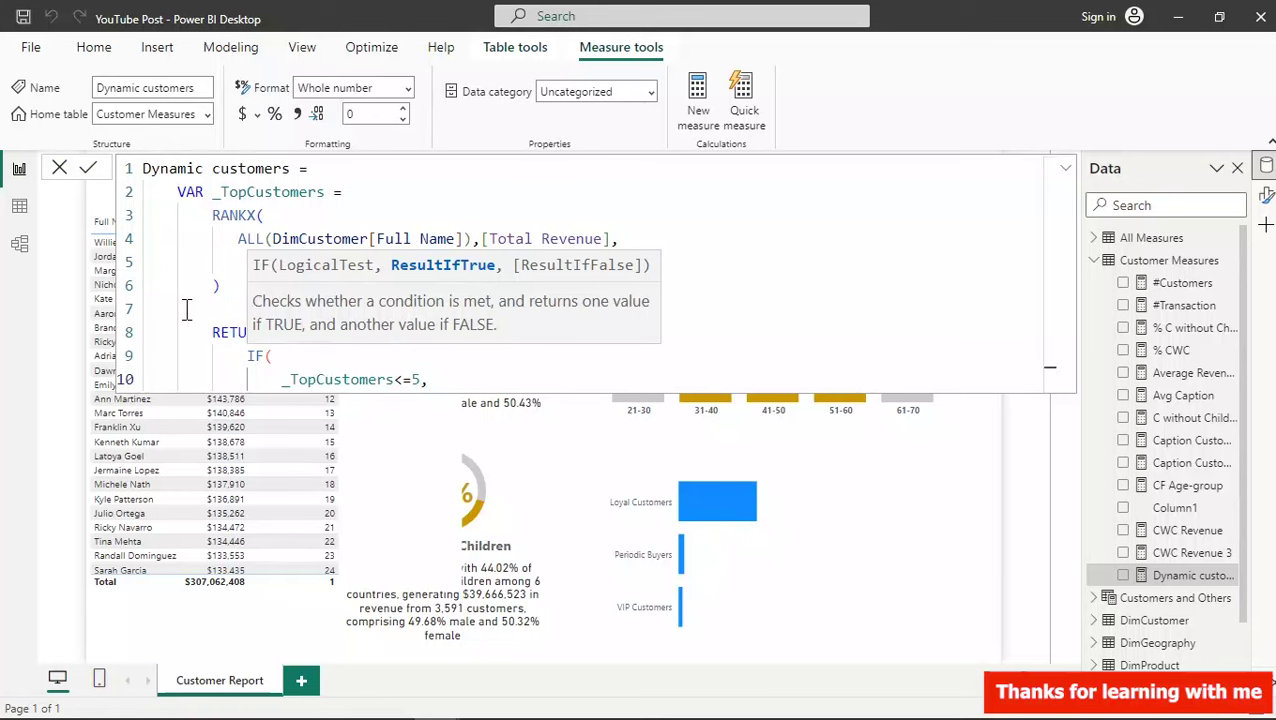
- Set [Total Revenue] as the IF function's true result, close the function and commit the measure
key("shift+Return")
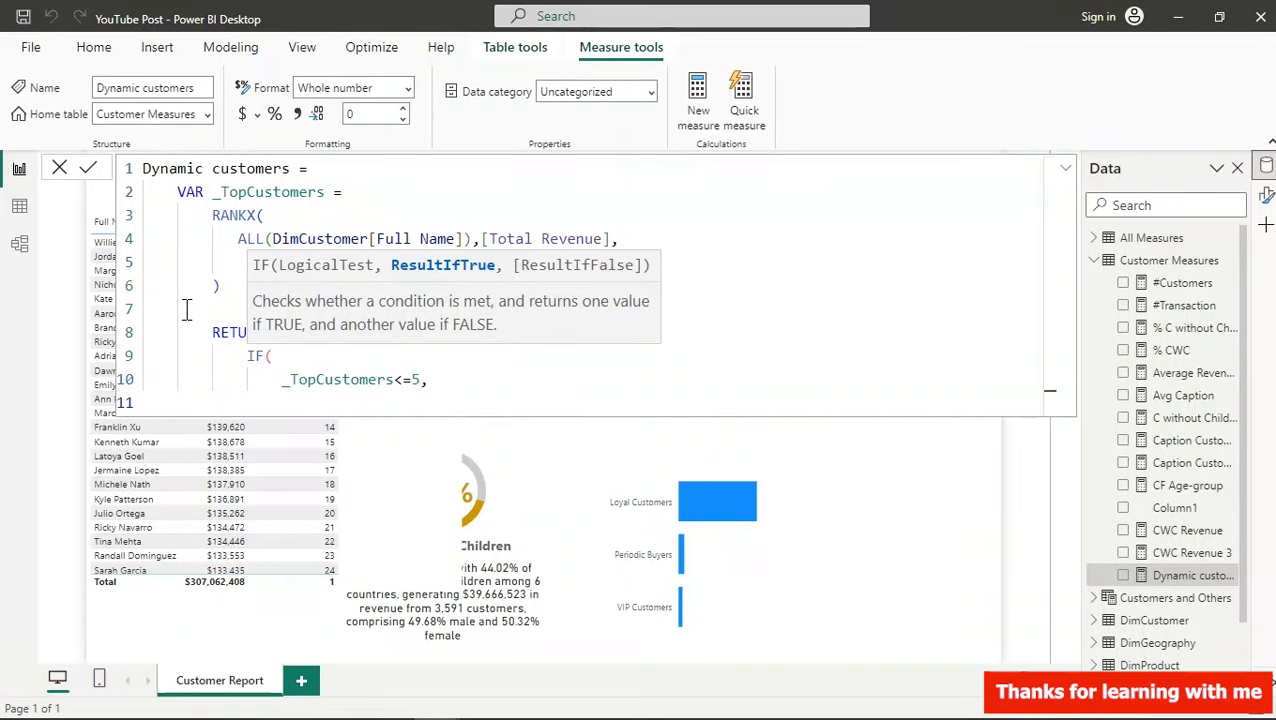
type("[T")
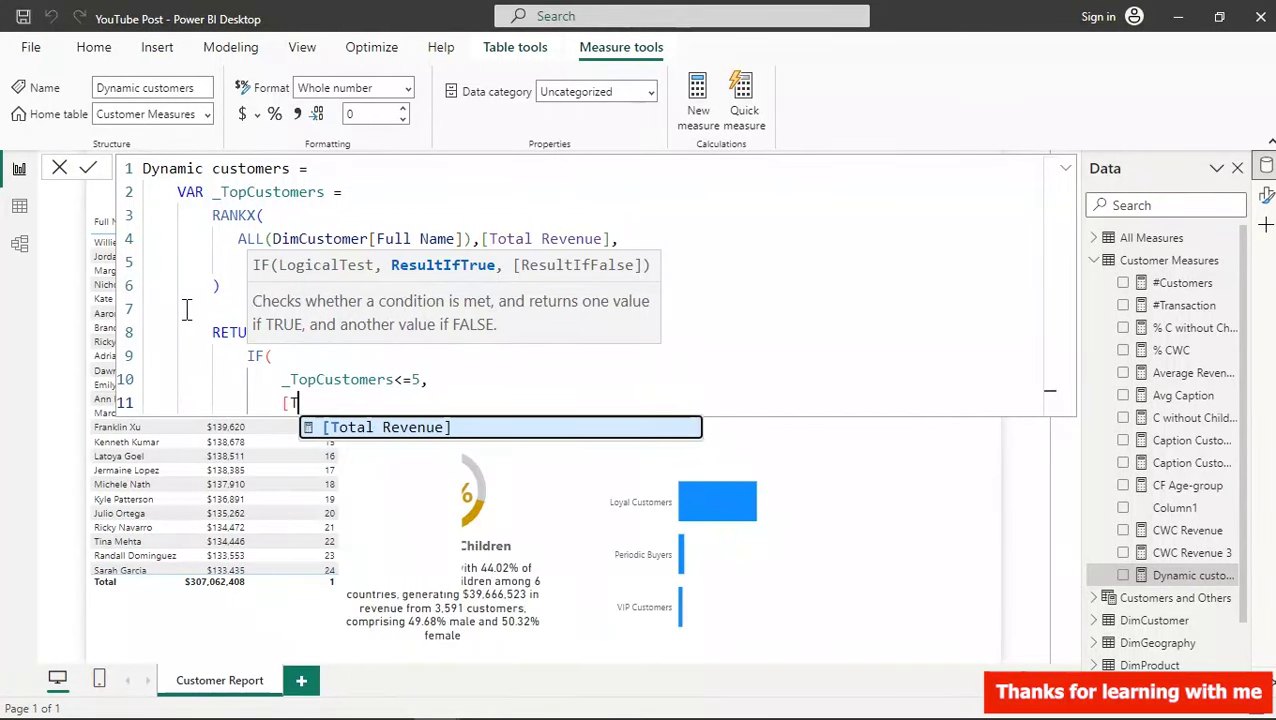
key("Tab")
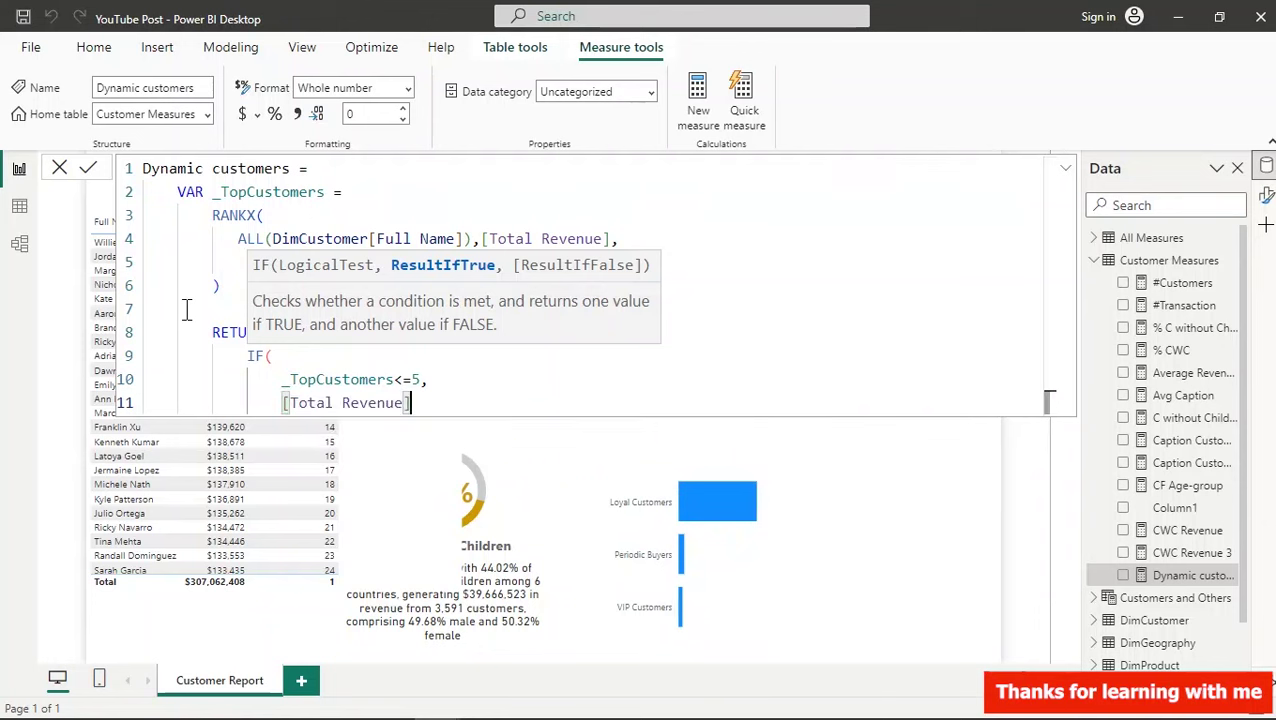
key("shift+Return")
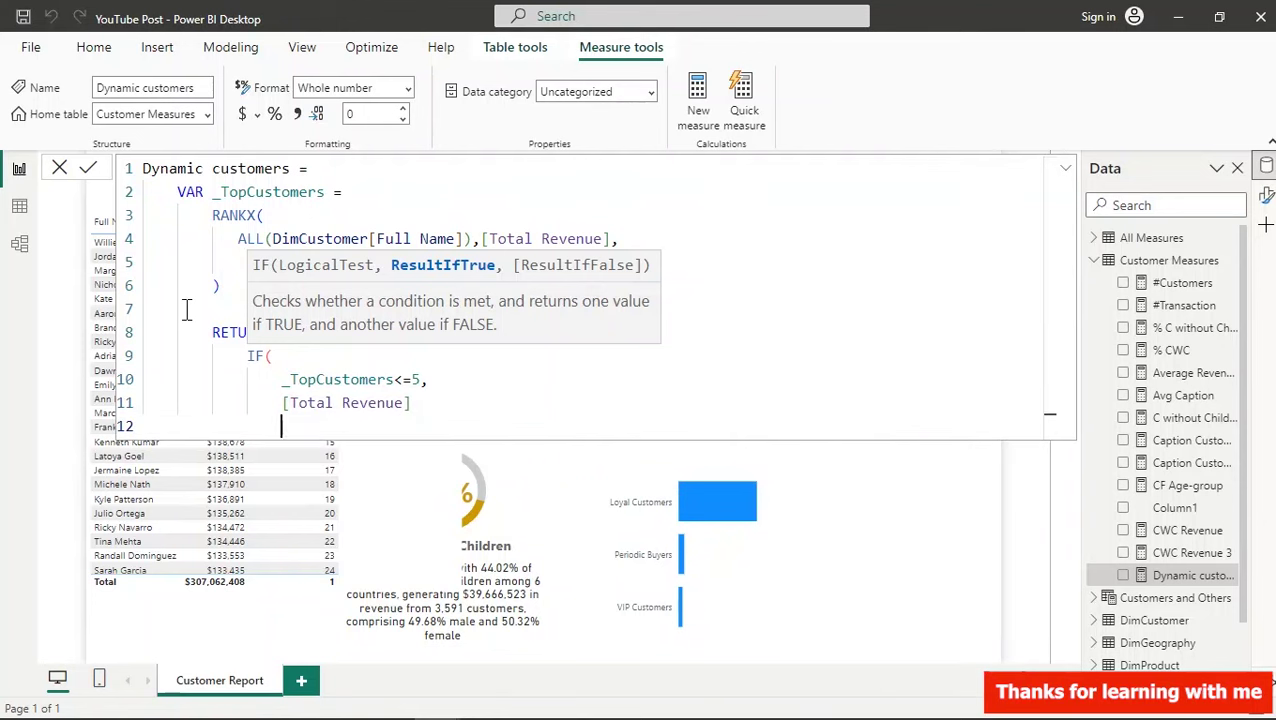
type(")")
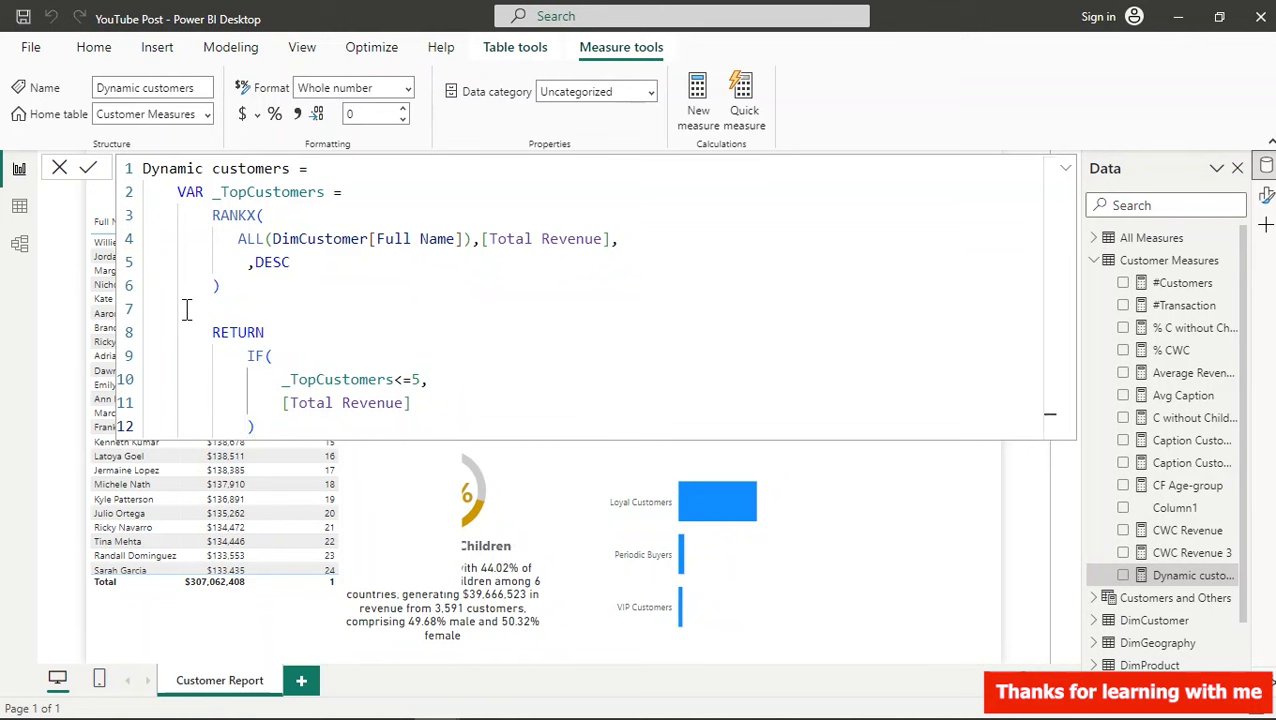
key("Return")
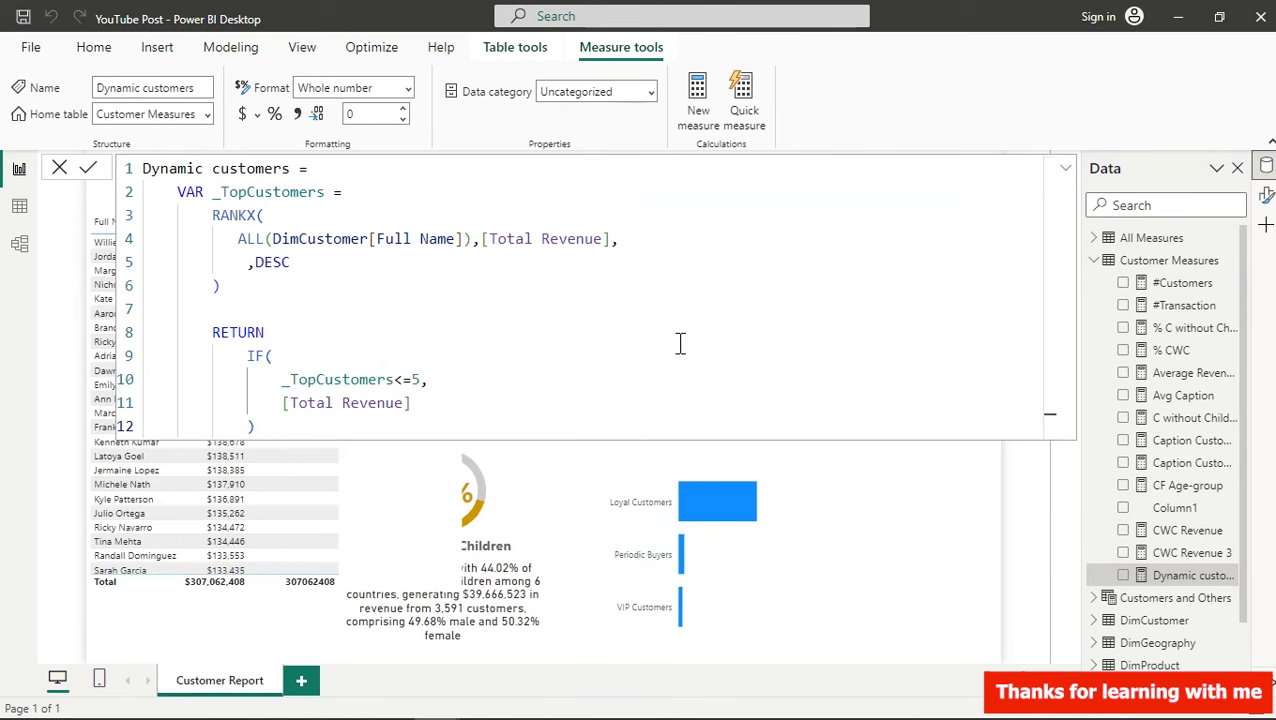
- Remove the Total Revenue column from the customer table visual, keeping Full Name and Dynamic customers
left_click(1172, 508)
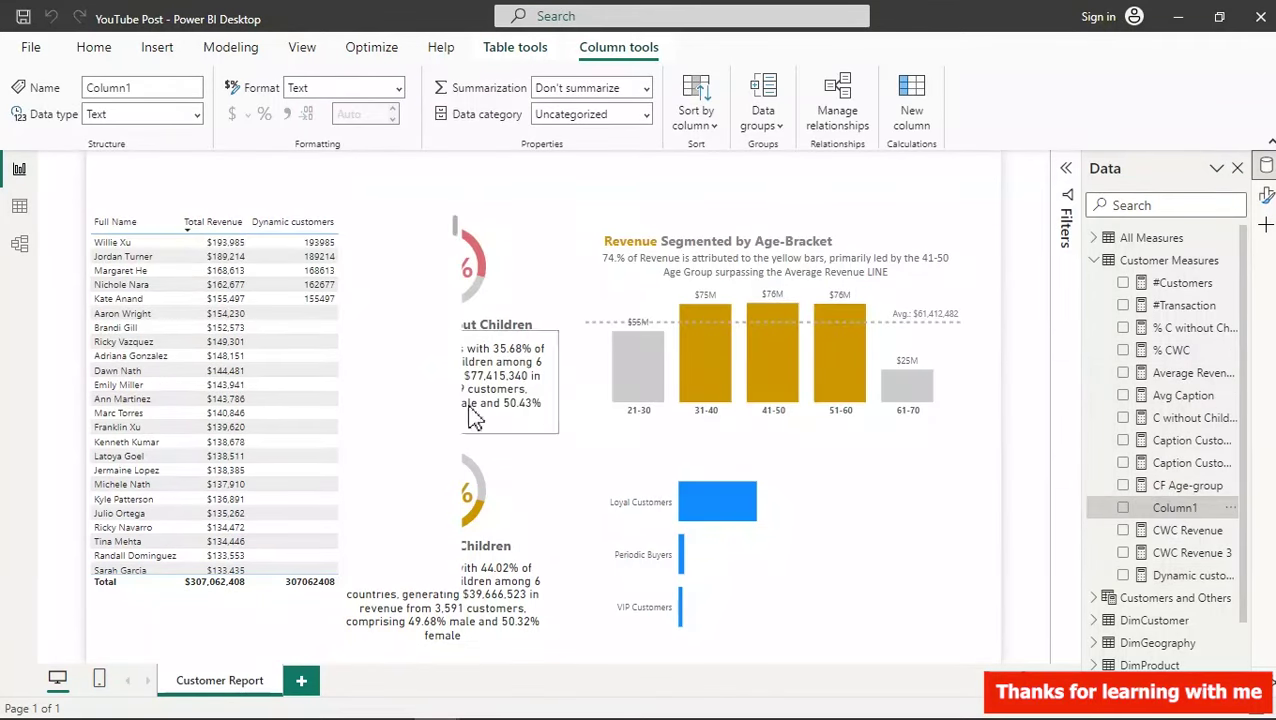
left_click(454, 263)
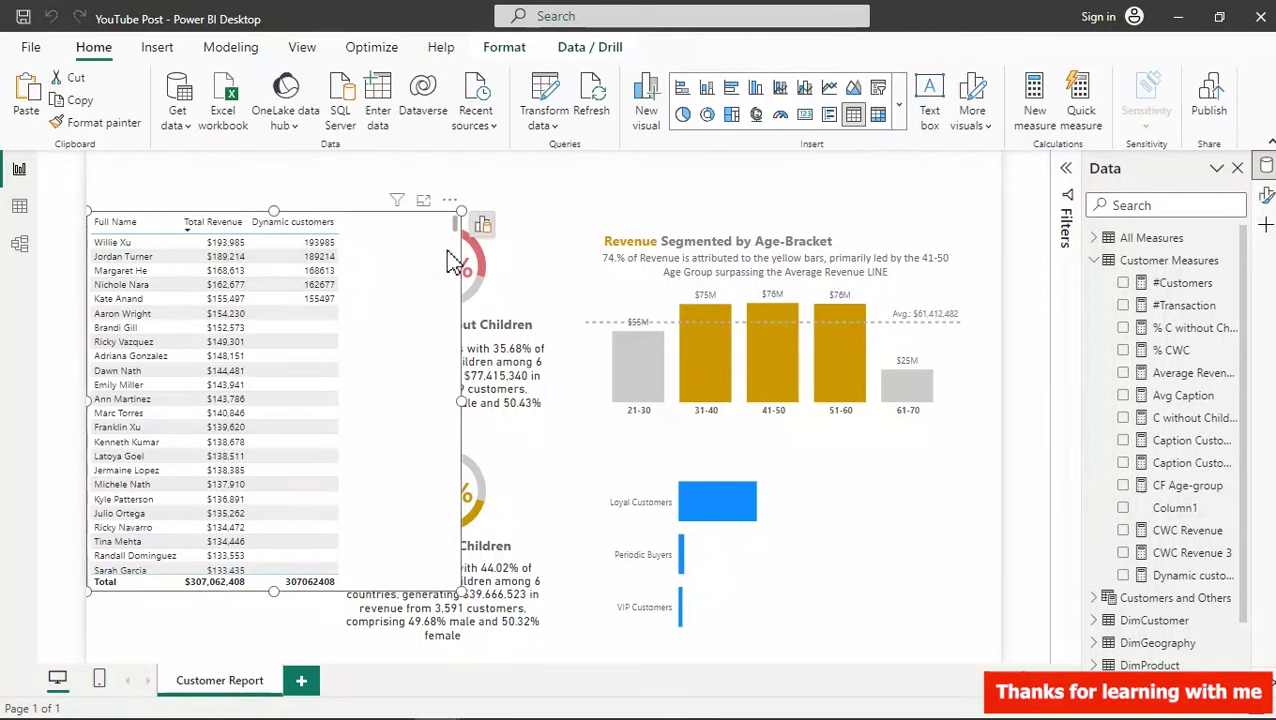
left_click(483, 224)
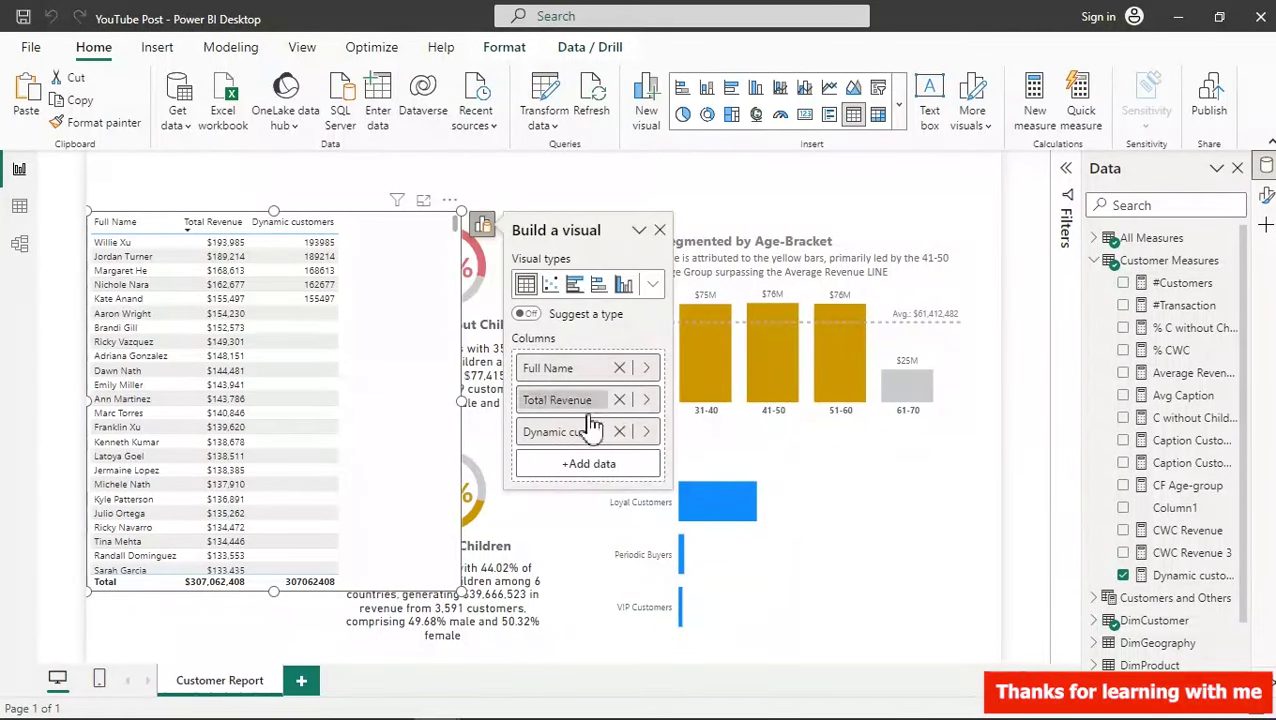
left_click(619, 400)
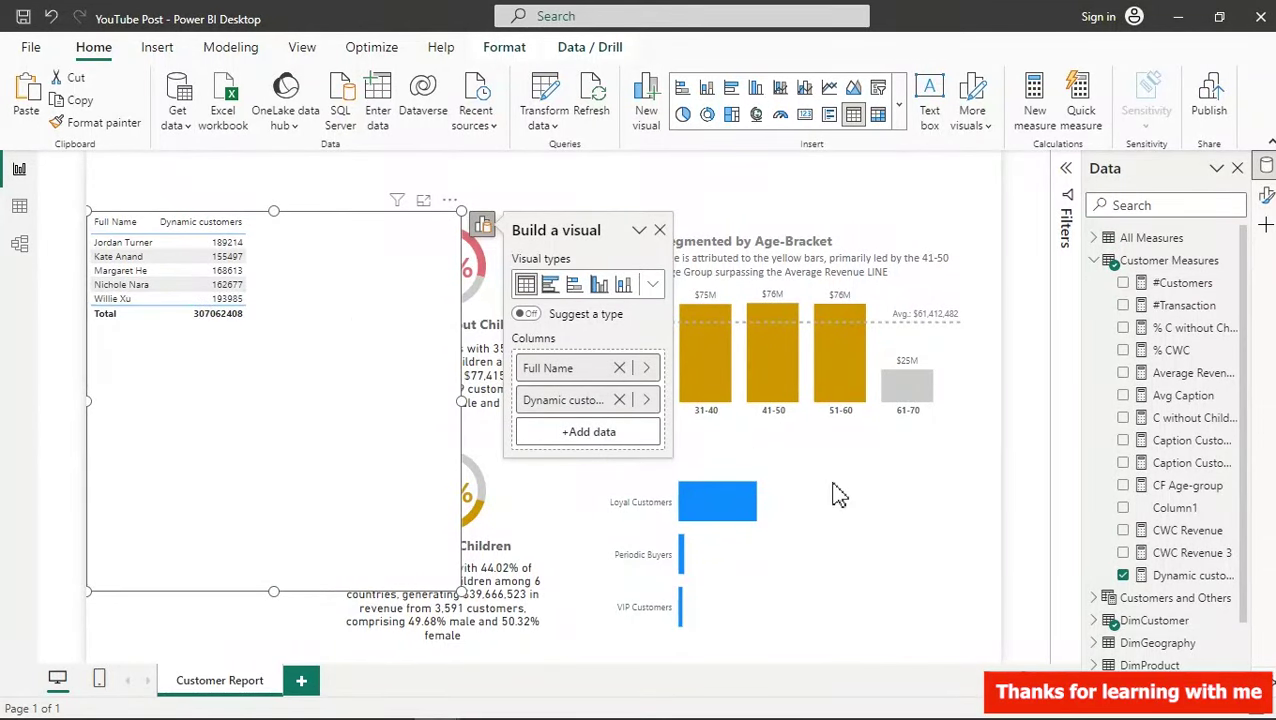
- Add an empty string as the IF function's false result in the Dynamic customers measure and commit it
left_click(1166, 586)
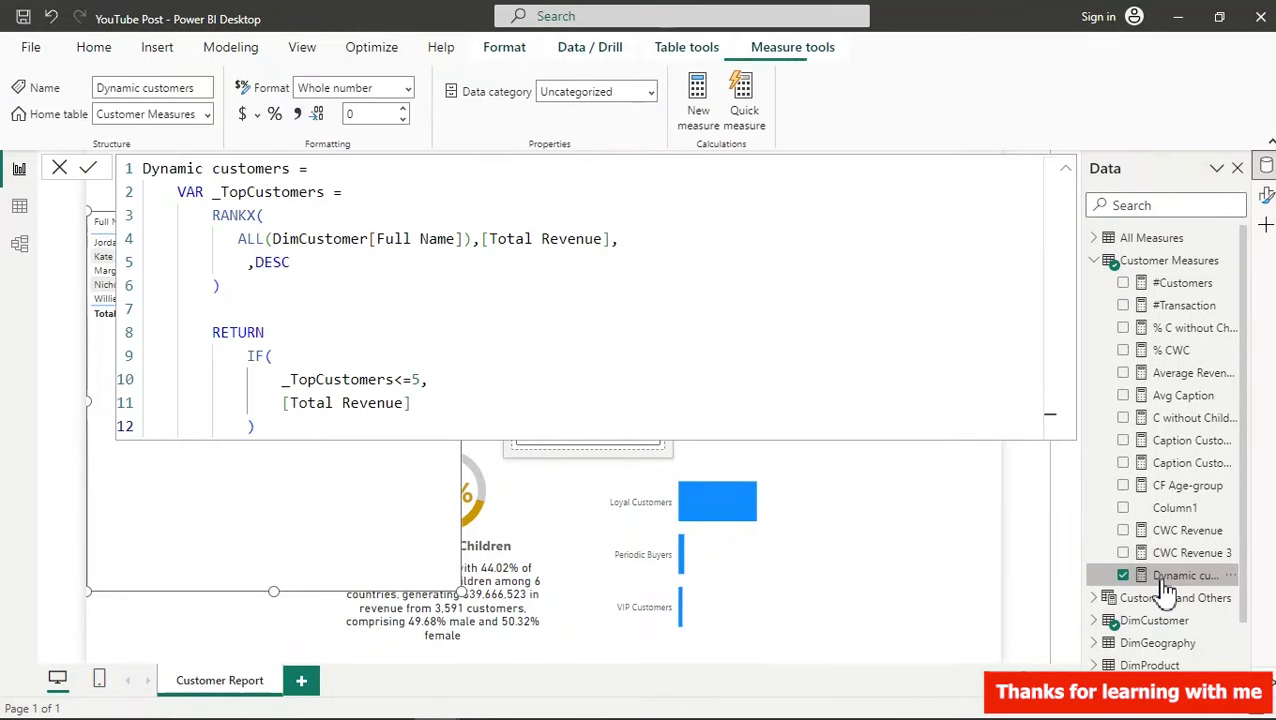
left_click(422, 408)
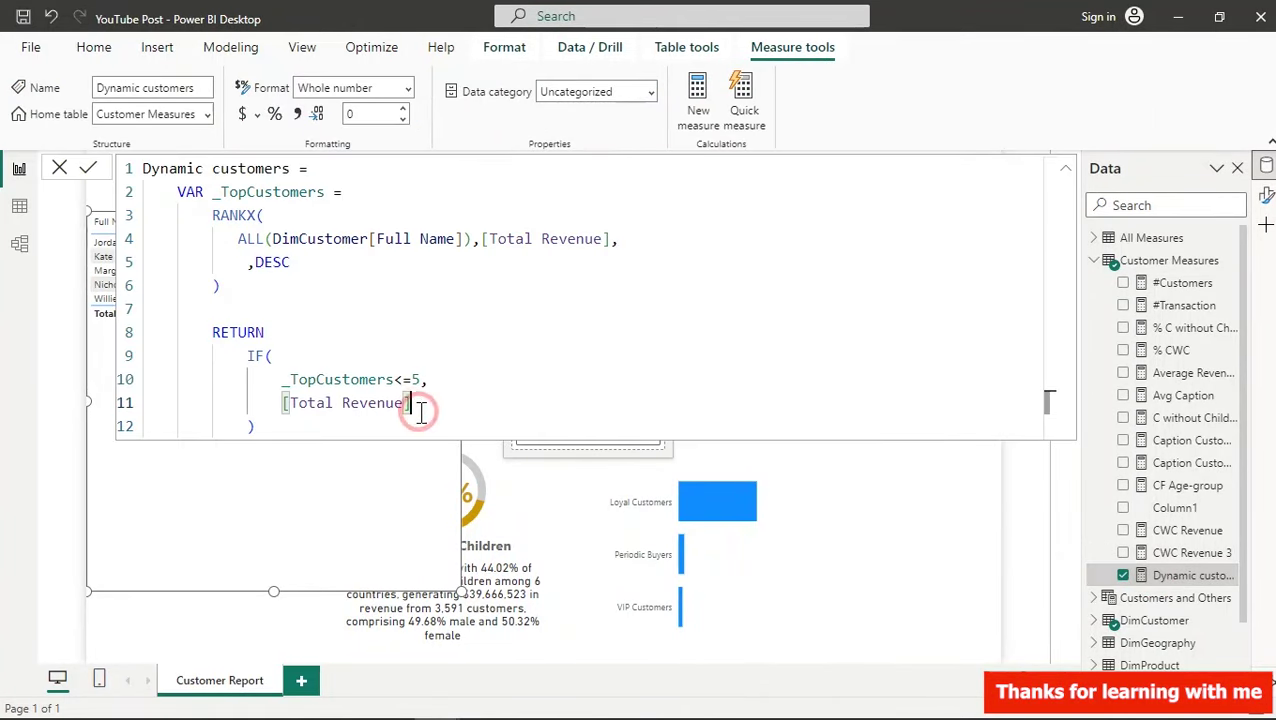
type(",")
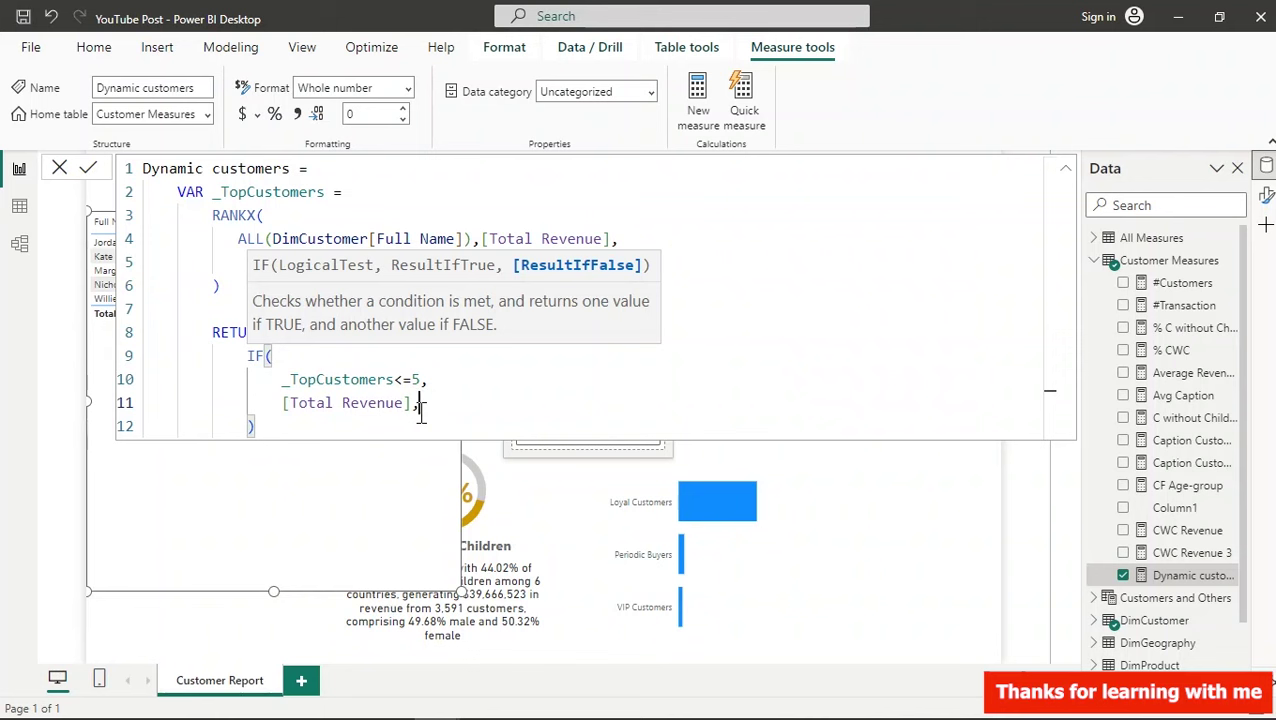
type(" \"\"")
key("Return")
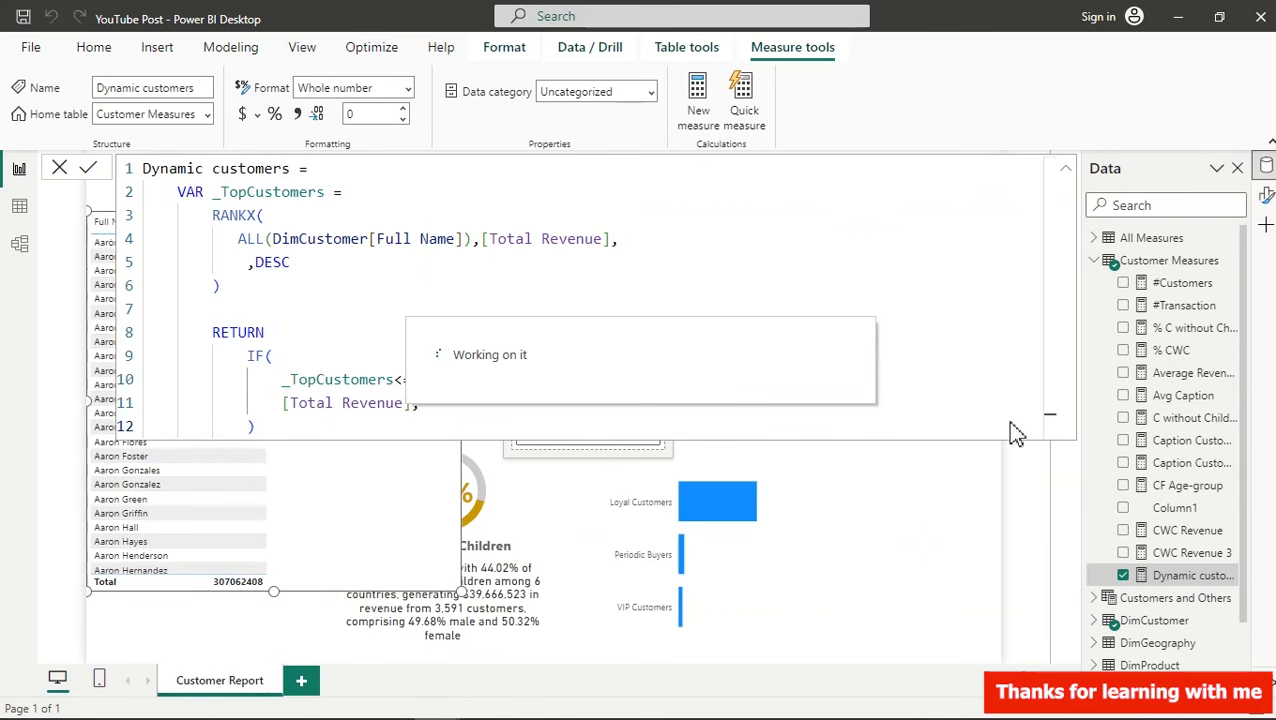
left_click(1176, 509)
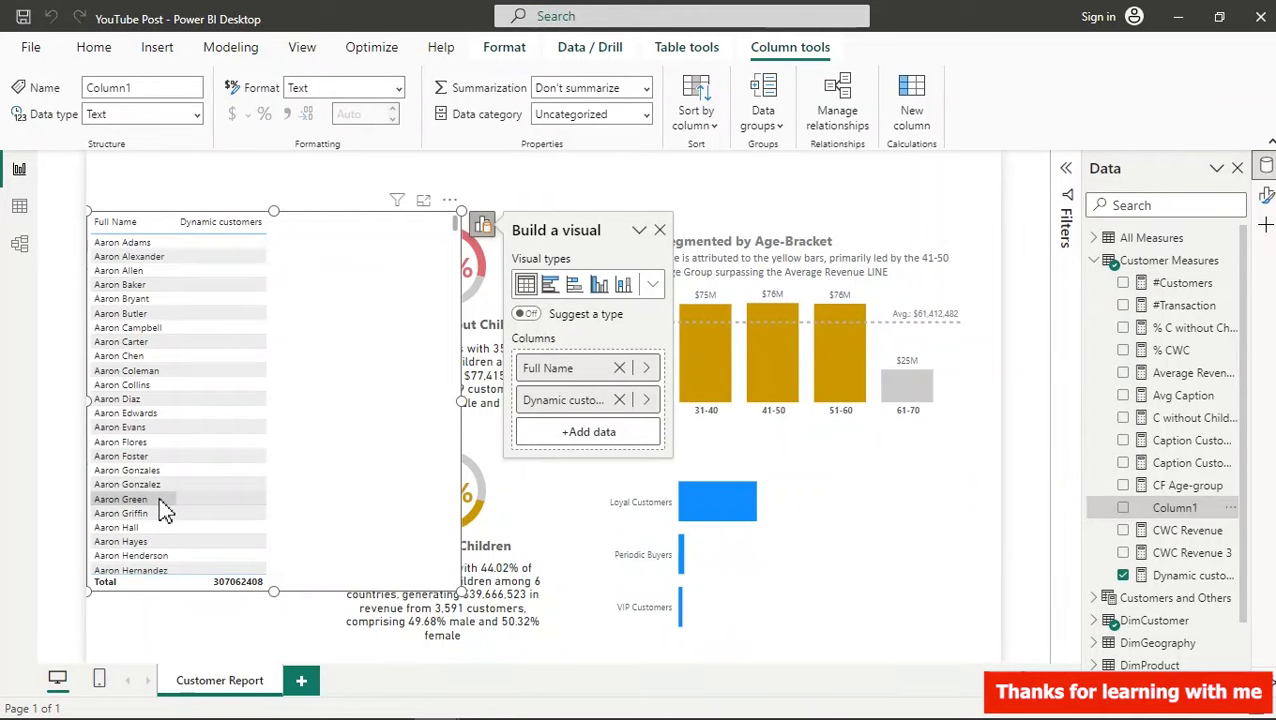
- Remove the empty-string false result from the IF function in Dynamic customers and commit the measure
left_click(1176, 578)
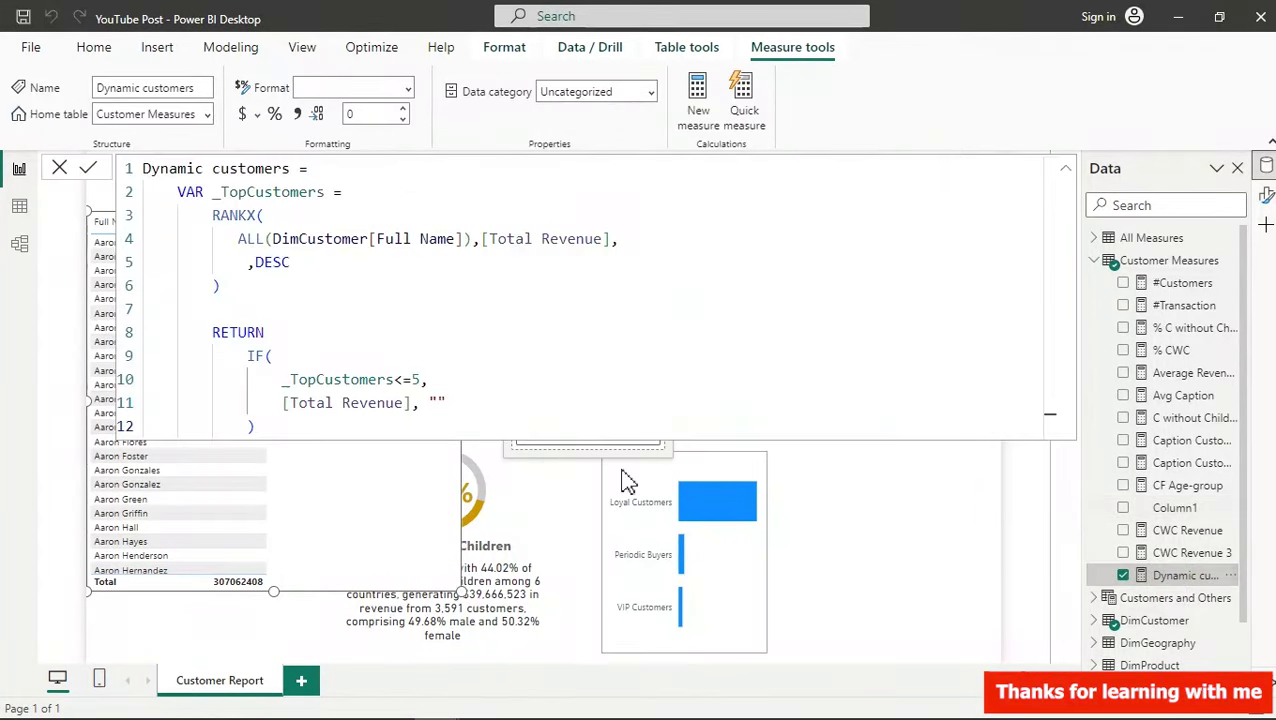
left_click(445, 404)
key("BackSpace")
key("BackSpace")
key("BackSpace")
key("BackSpace")
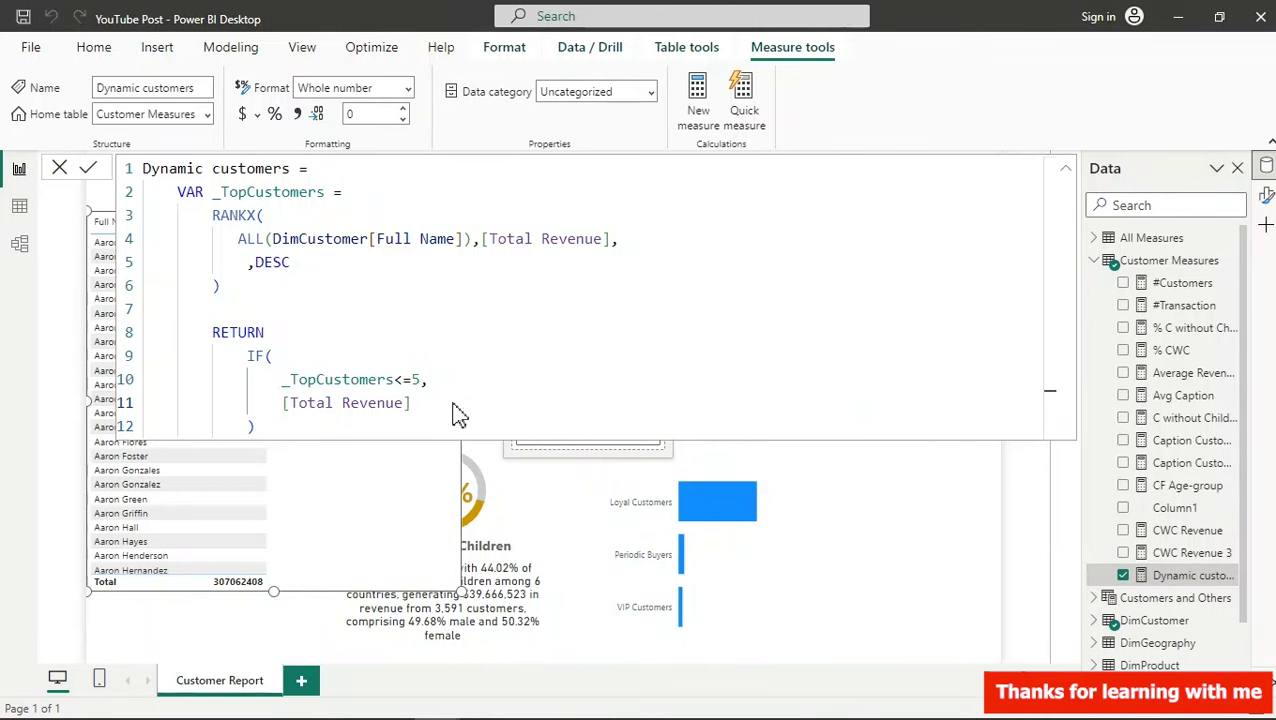
key("Return")
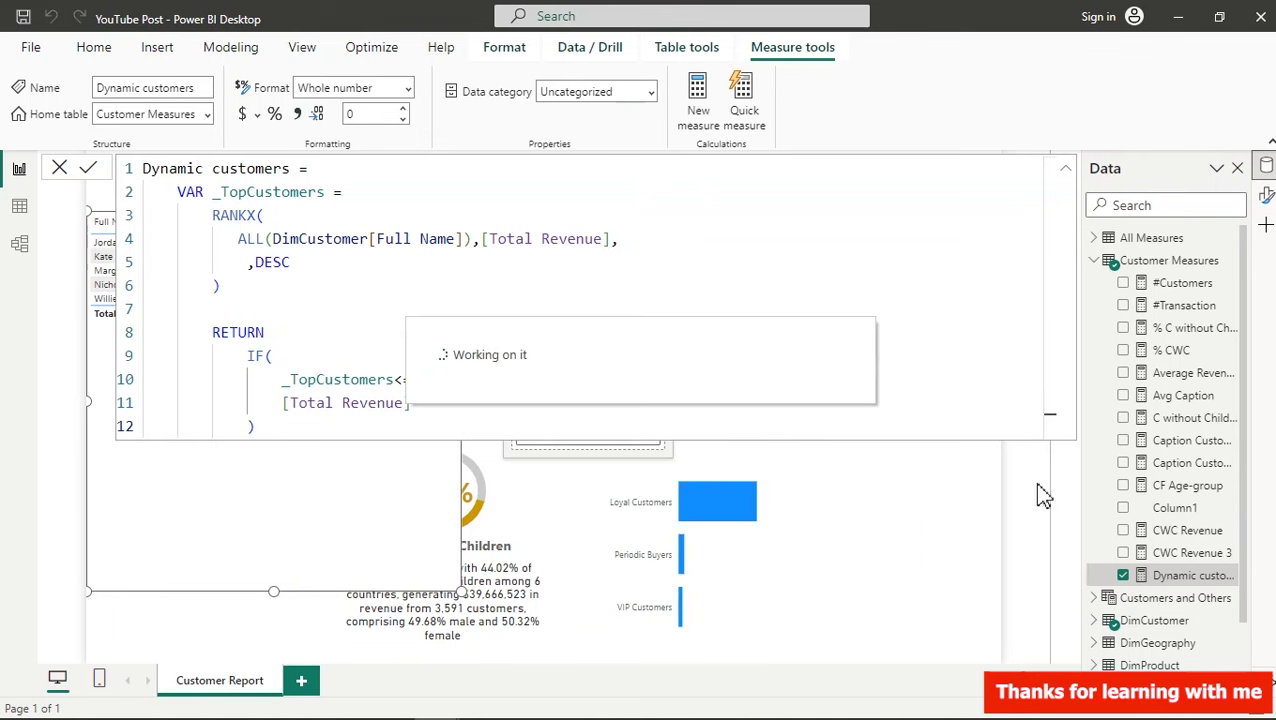
left_click(1170, 510)
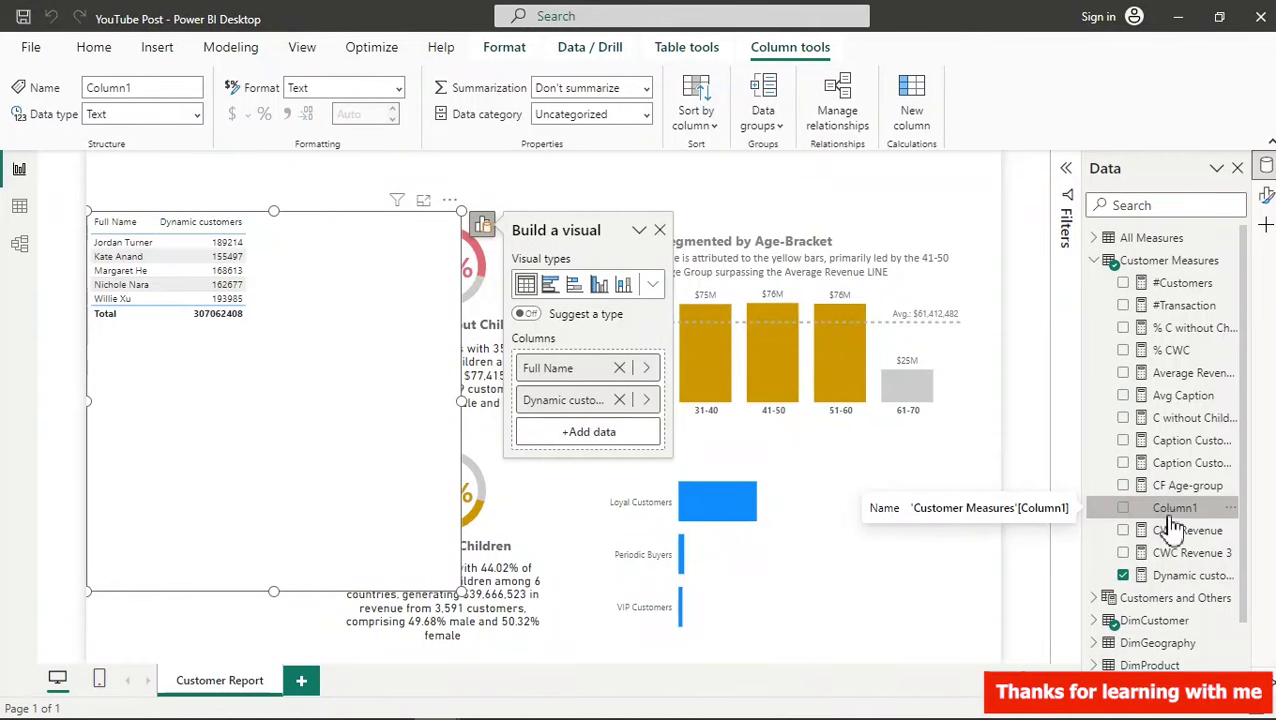
- Set the IF function's rank limit in Dynamic customers to 3 and commit the measure
left_click(1188, 580)
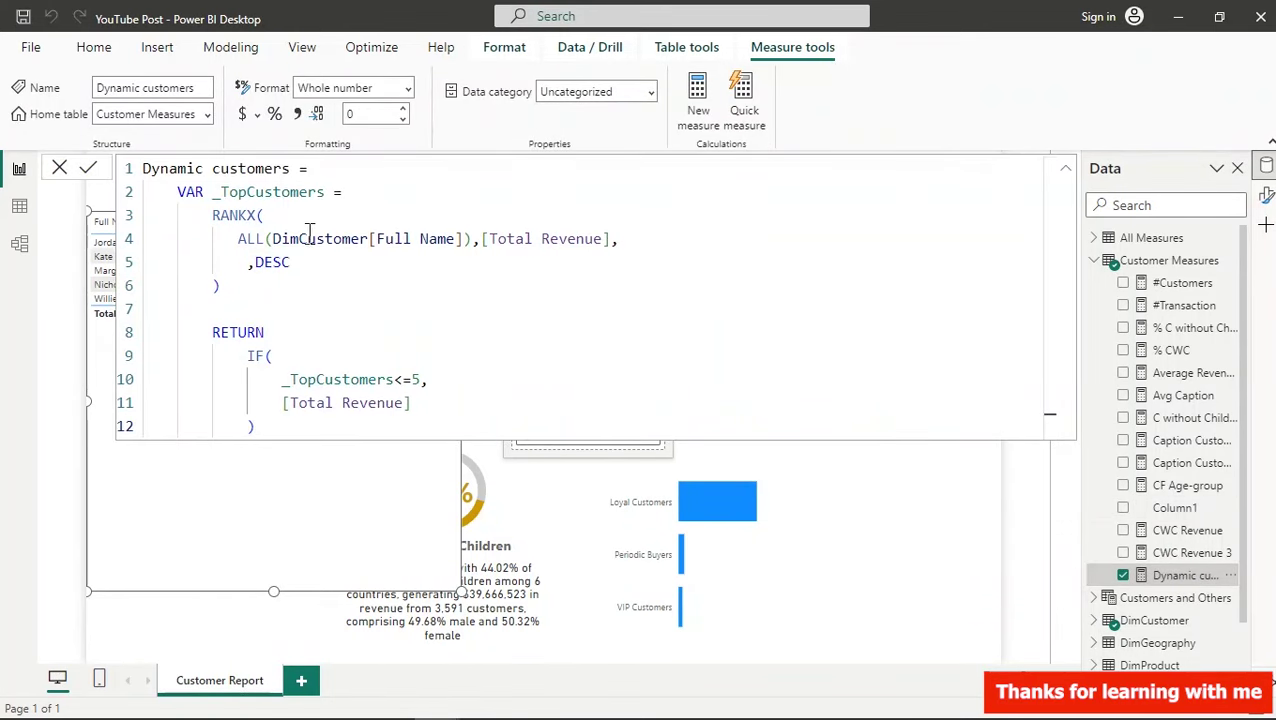
left_click(420, 379)
type("3")
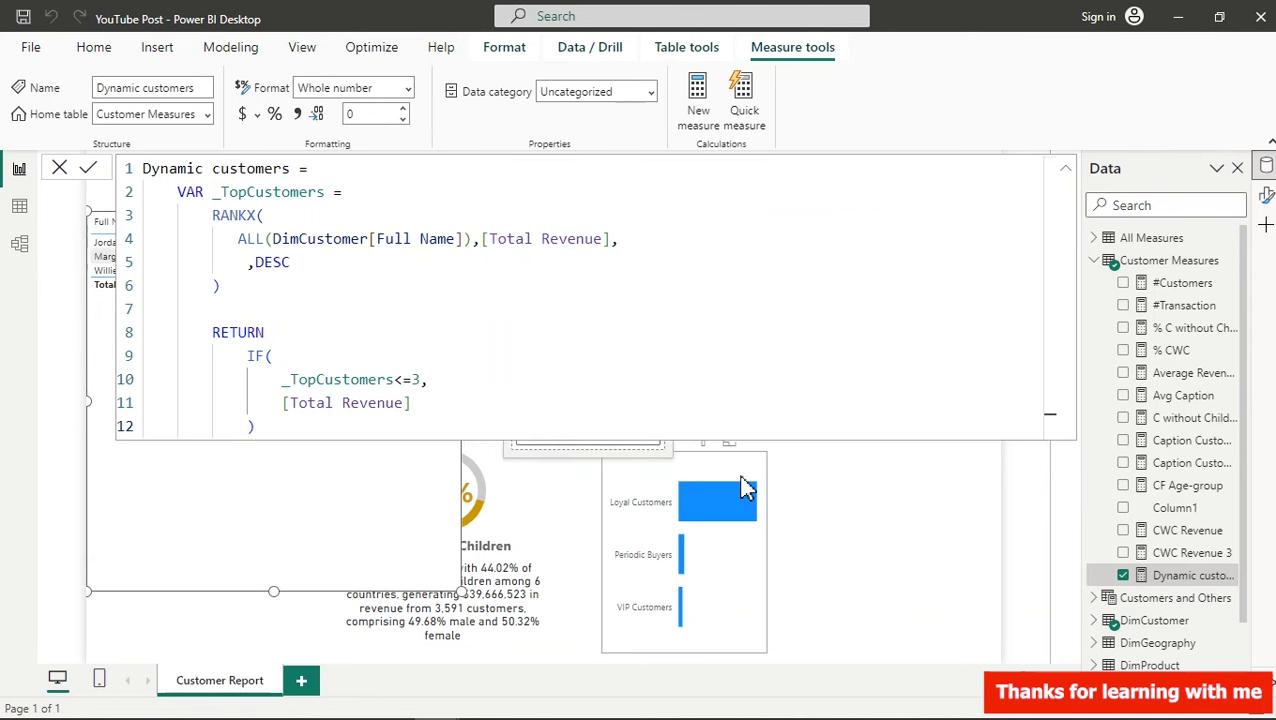
left_click(1184, 510)
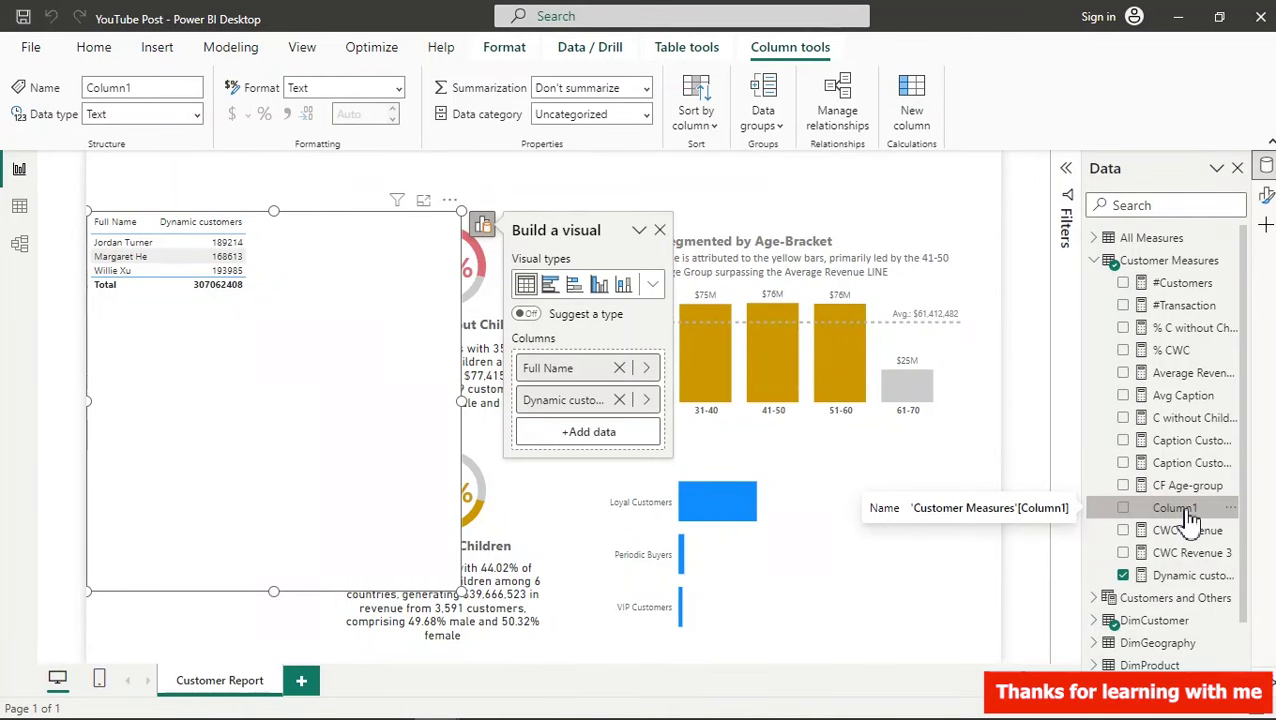
- Create a numeric range parameter named Dynamic Customers, from 1 to 50 in increments of 1, and place its slicer beside the customer type chart
left_click(228, 52)
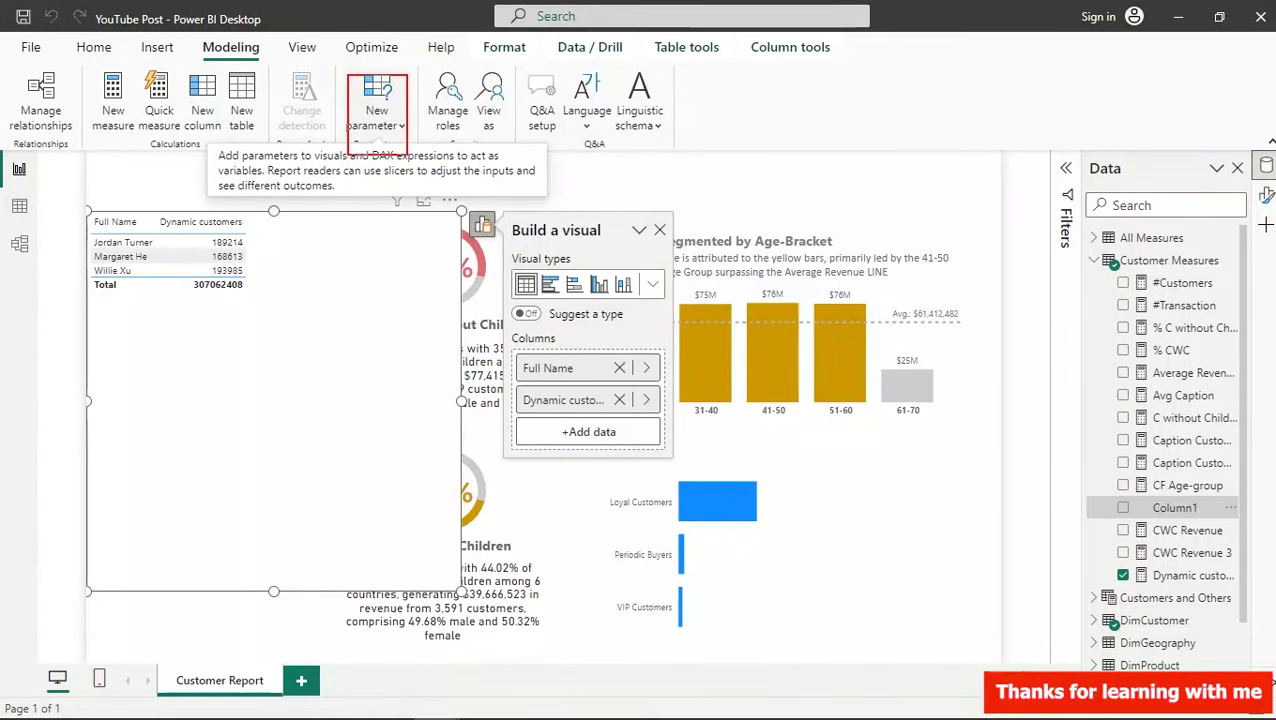
left_click(398, 126)
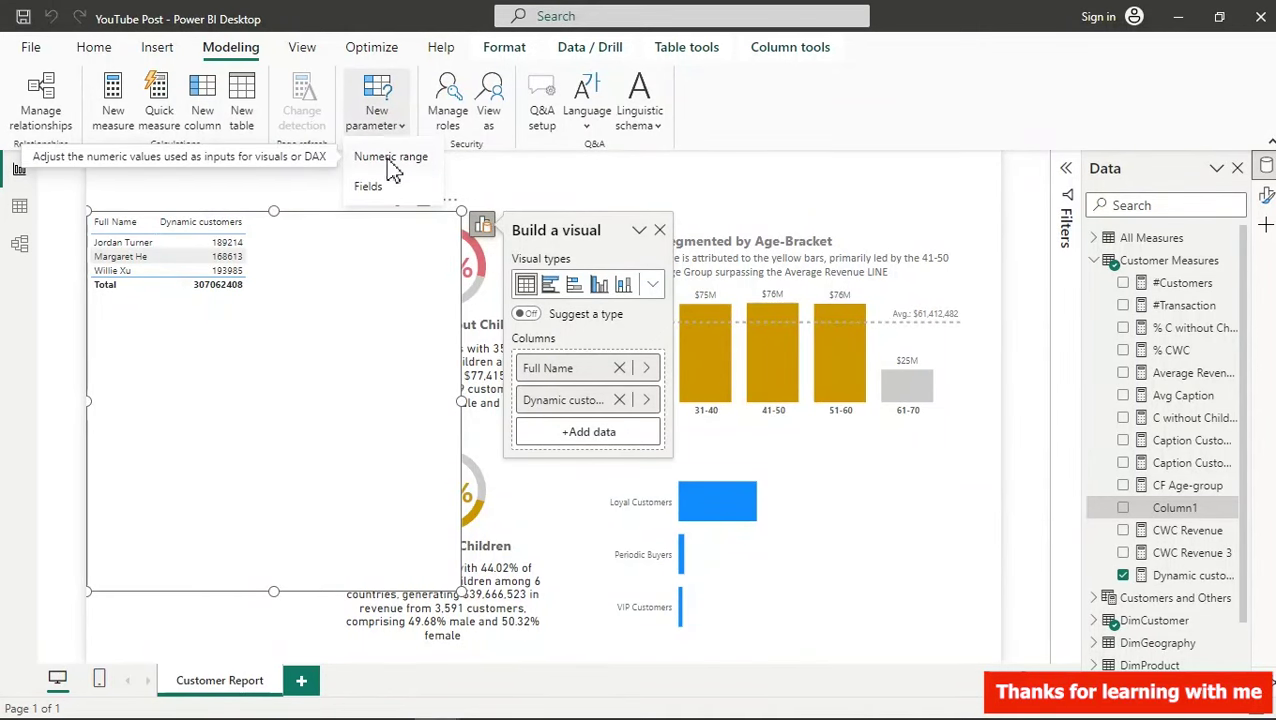
left_click(383, 160)
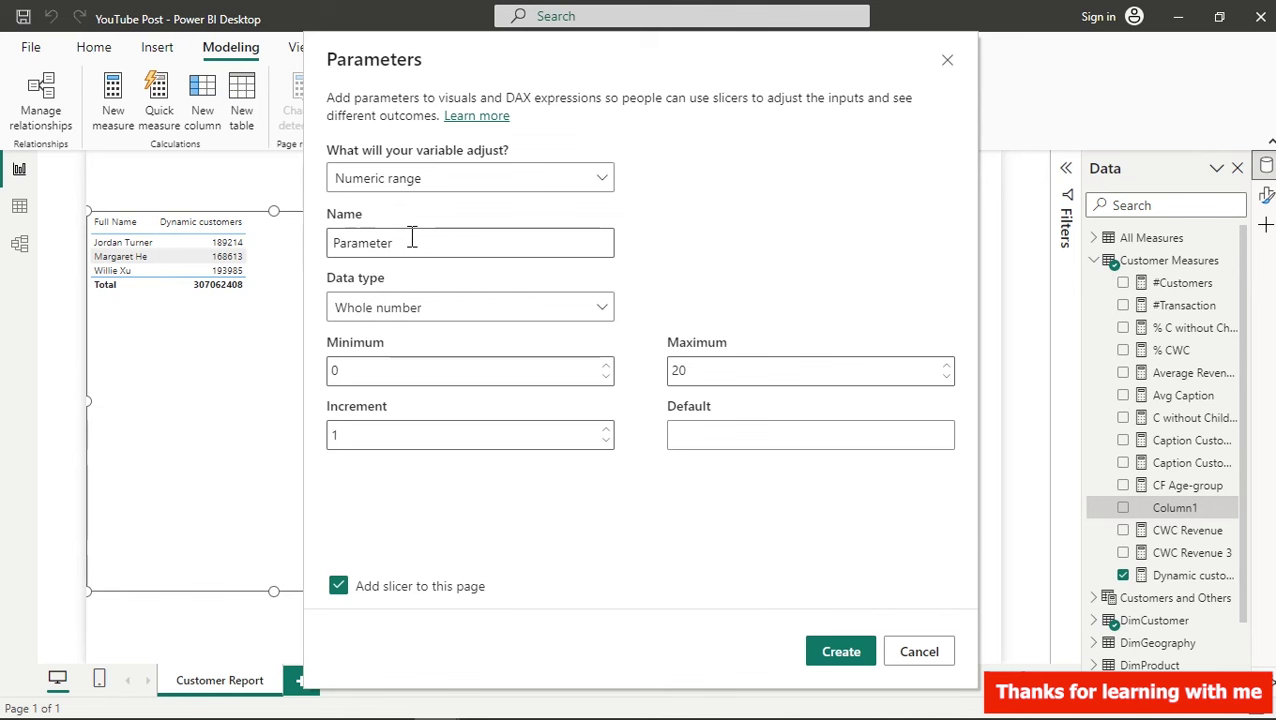
left_click_drag(407, 239, 330, 241)
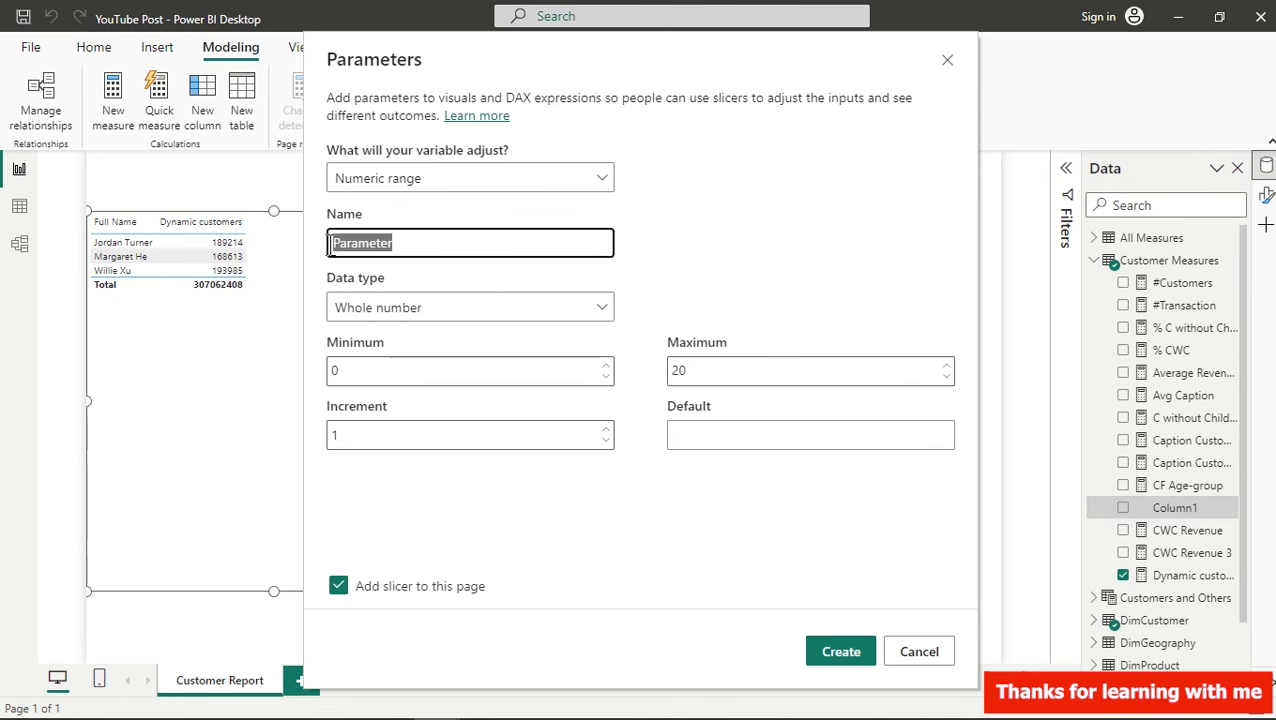
key("BackSpace")
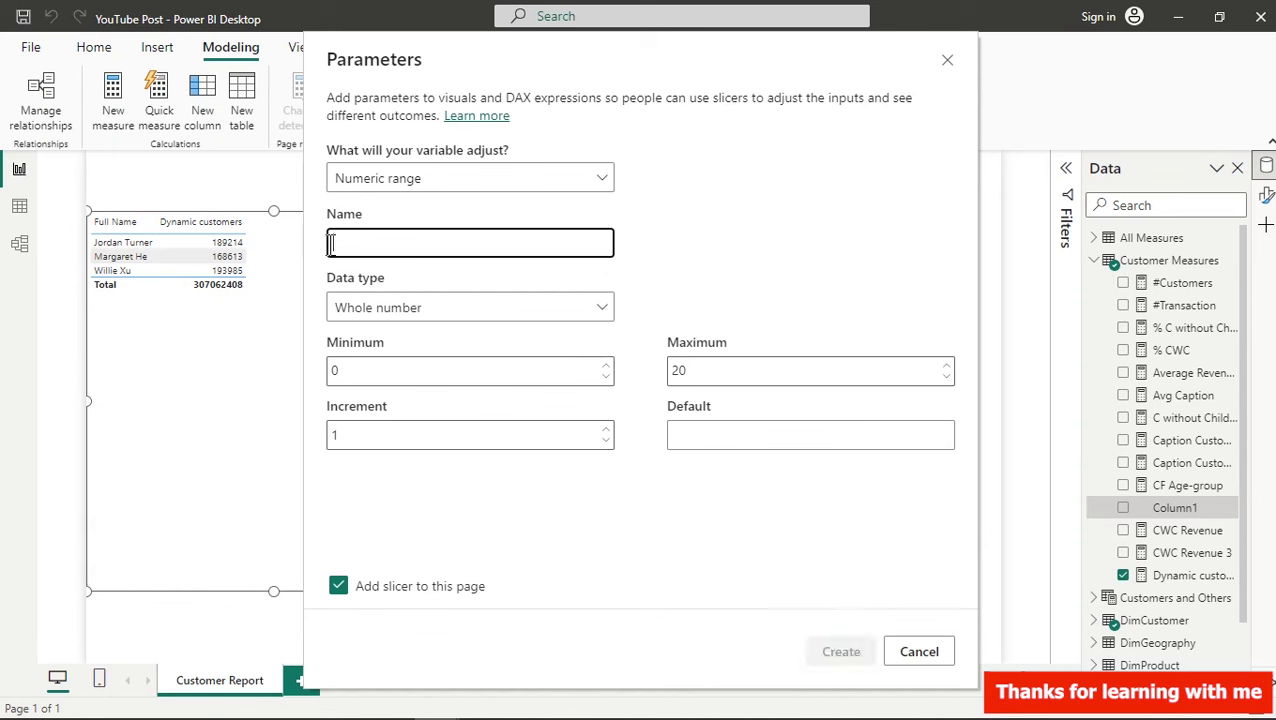
type("Dynamic")
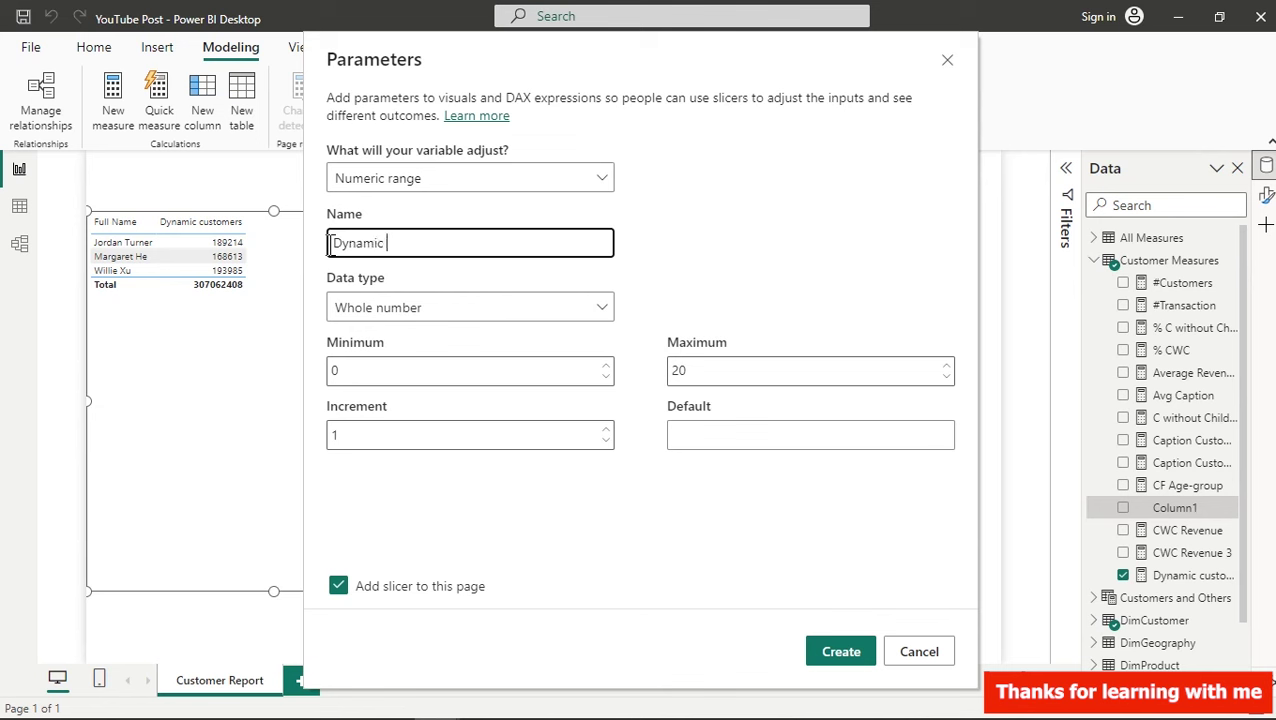
type("Customers")
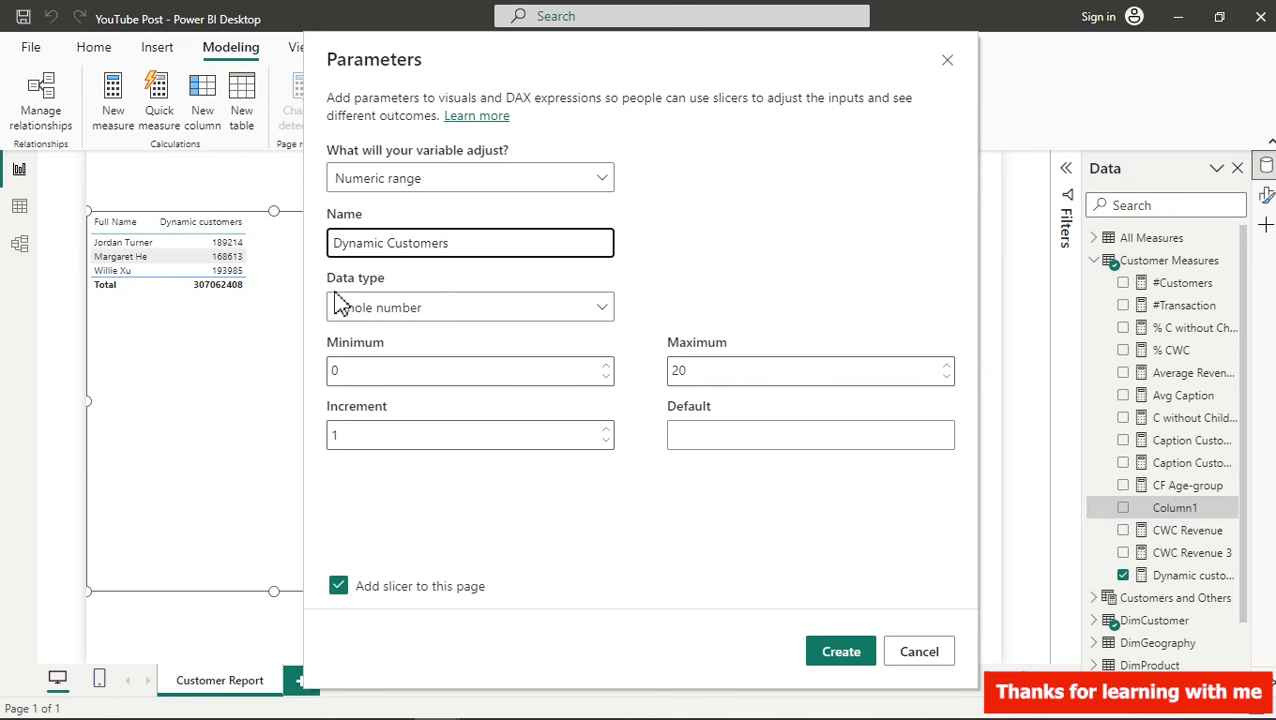
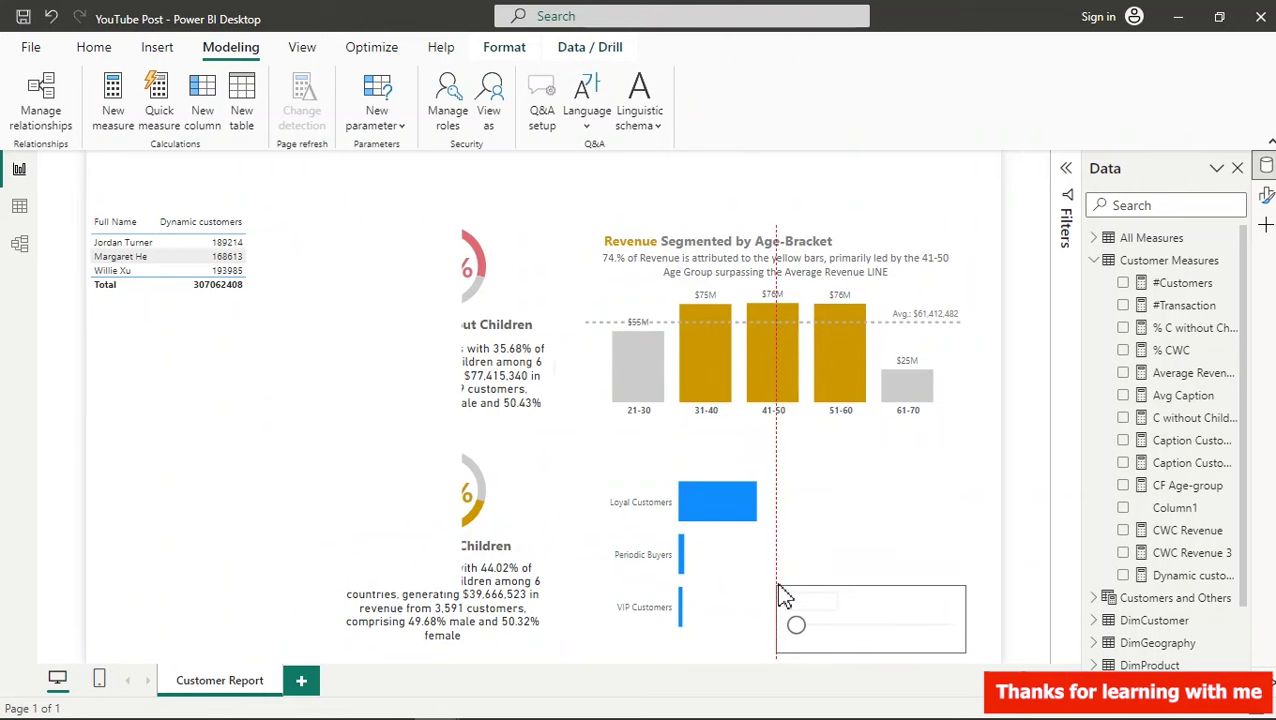
left_click(755, 598)
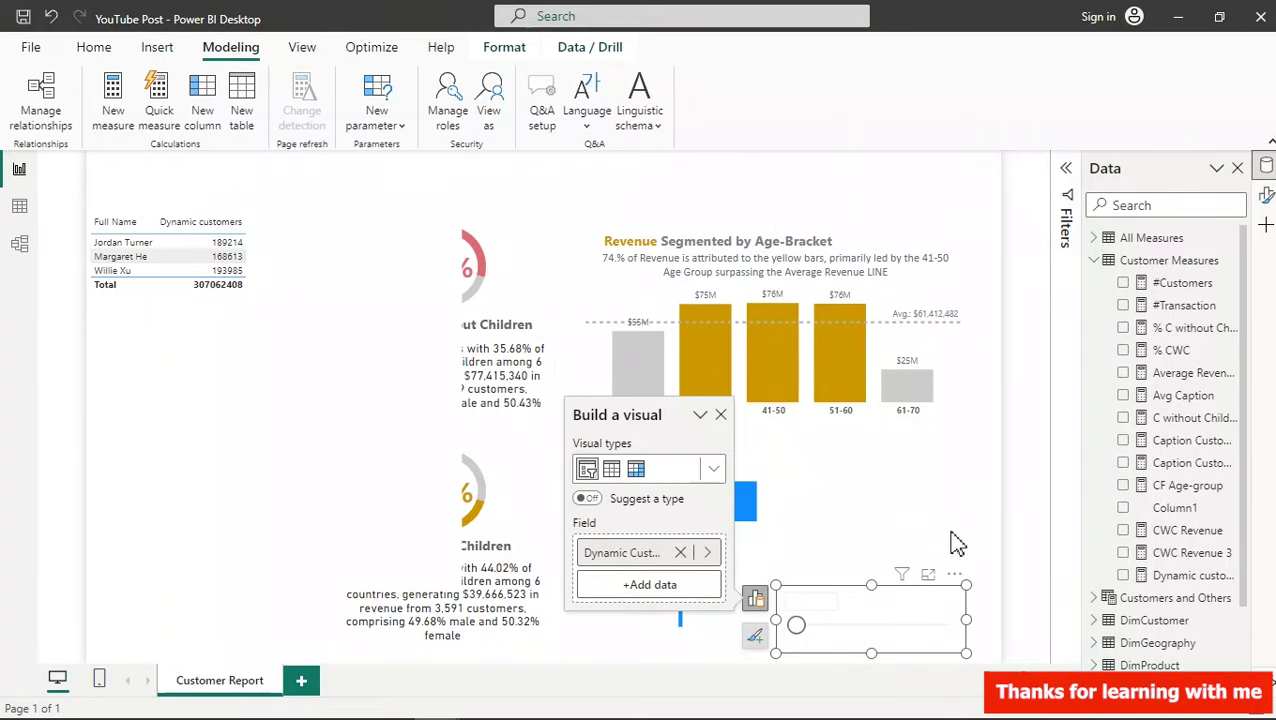
- Examine the formulas of the Dynamic Customers parameter column and its Dynamic Customers Value measure
left_click_drag(1239, 336, 1262, 474)
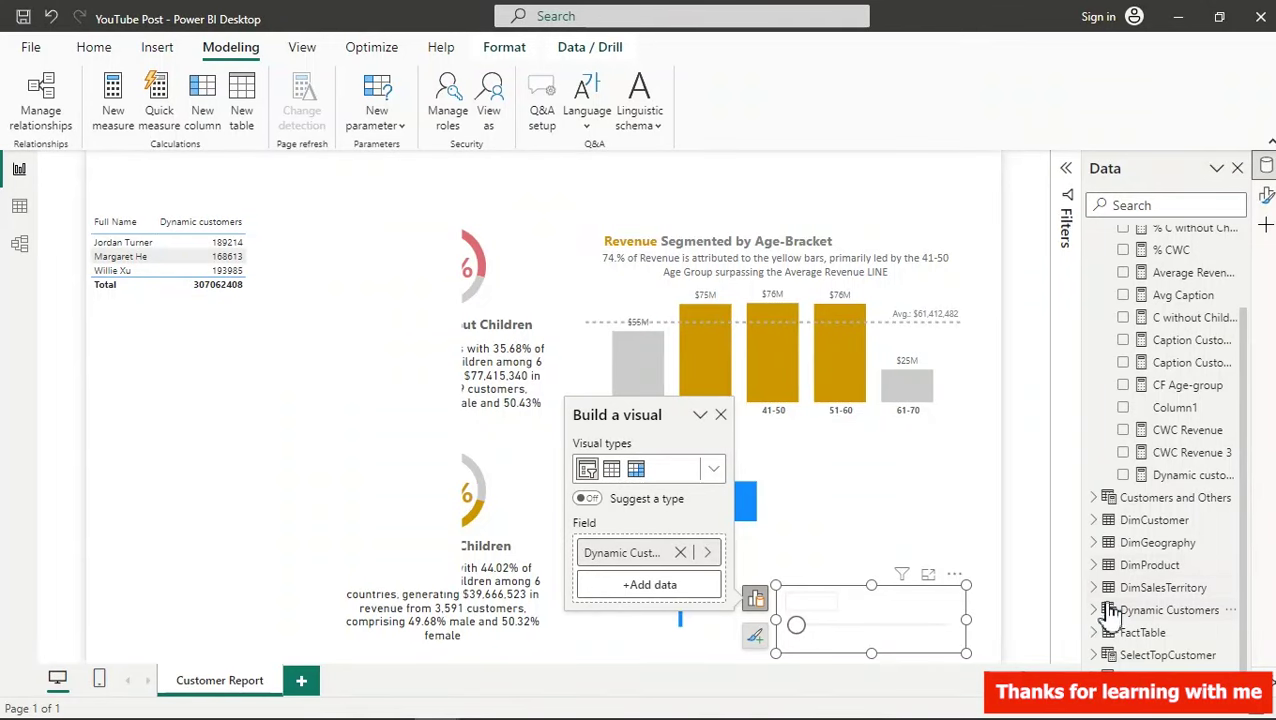
left_click(1160, 612)
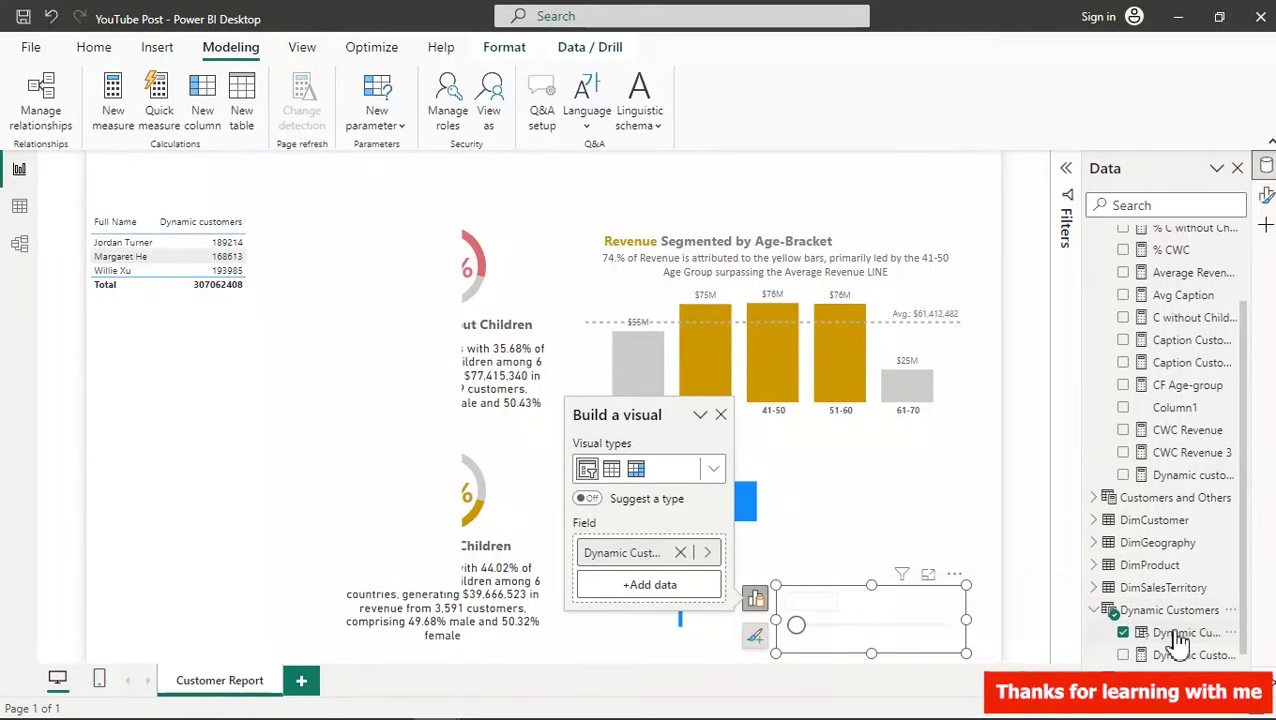
left_click(1182, 634)
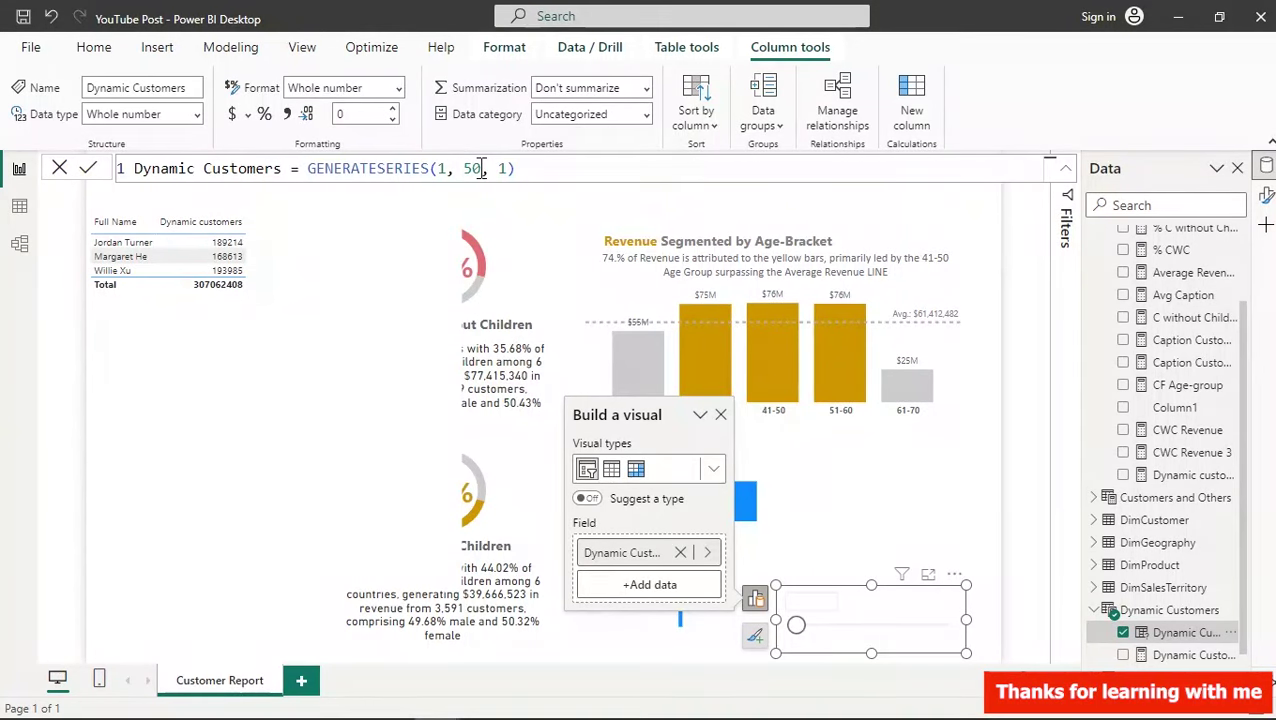
left_click_drag(482, 168, 465, 168)
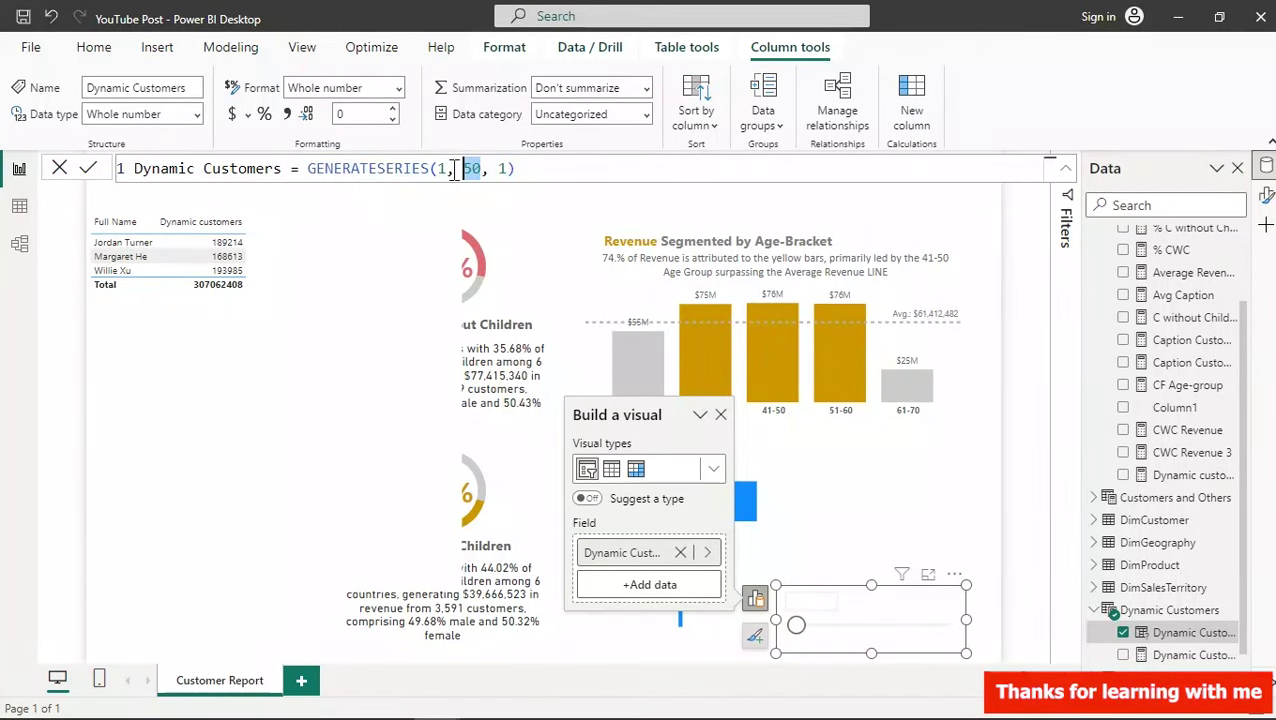
left_click(454, 168)
key("BackSpace")
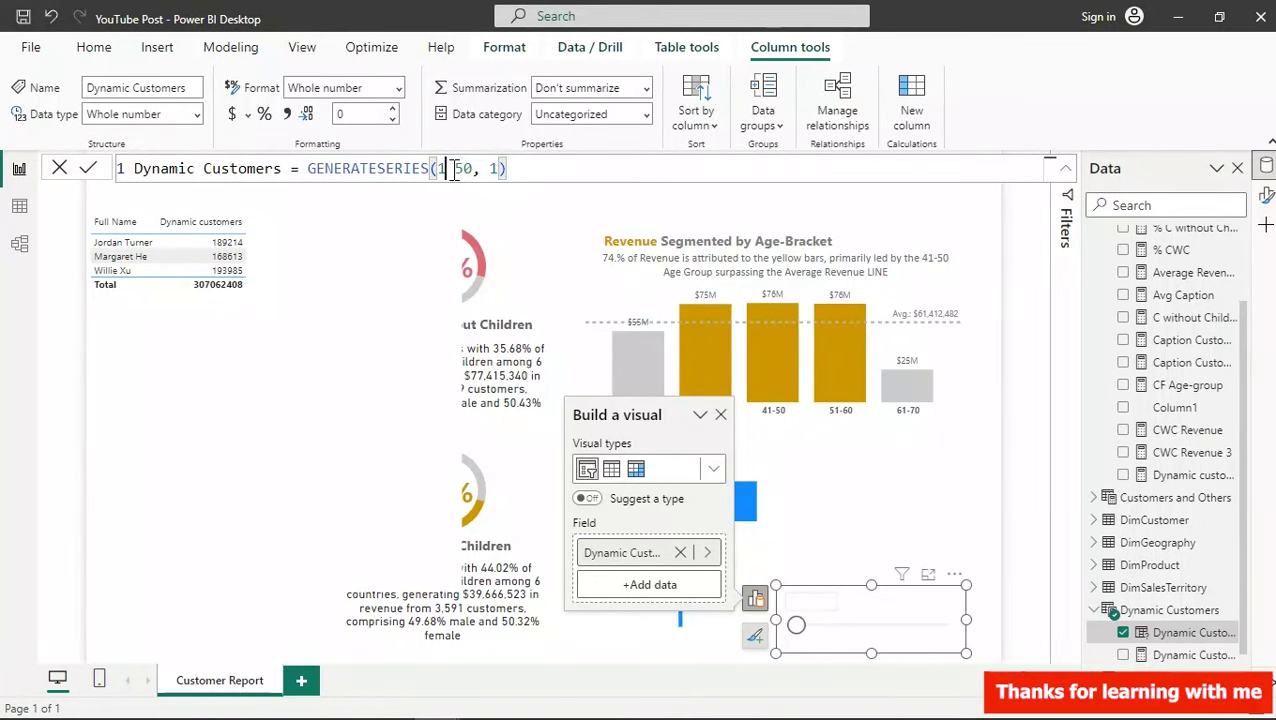
type(",")
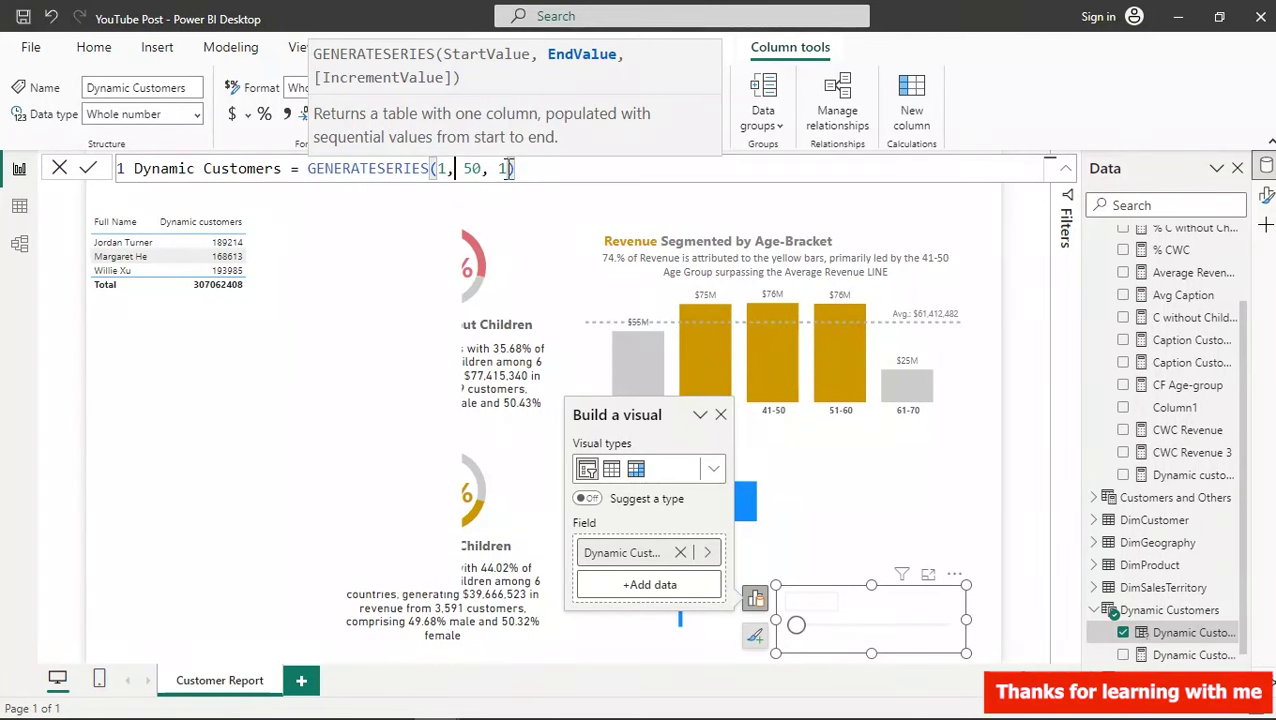
left_click(1190, 657)
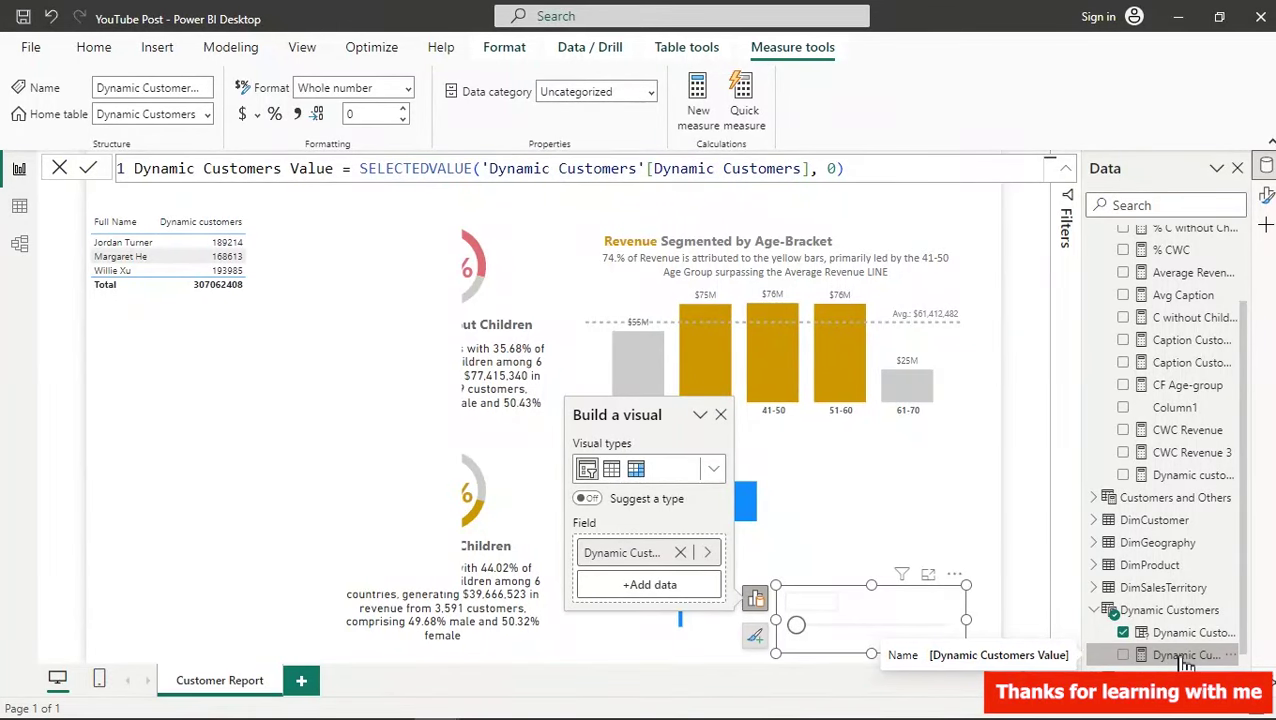
- Replace the fixed rank limit in the Dynamic customers IF test with 'Dynamic Customers'[Dynamic Customers Value] and commit the measure
left_click(1177, 479)
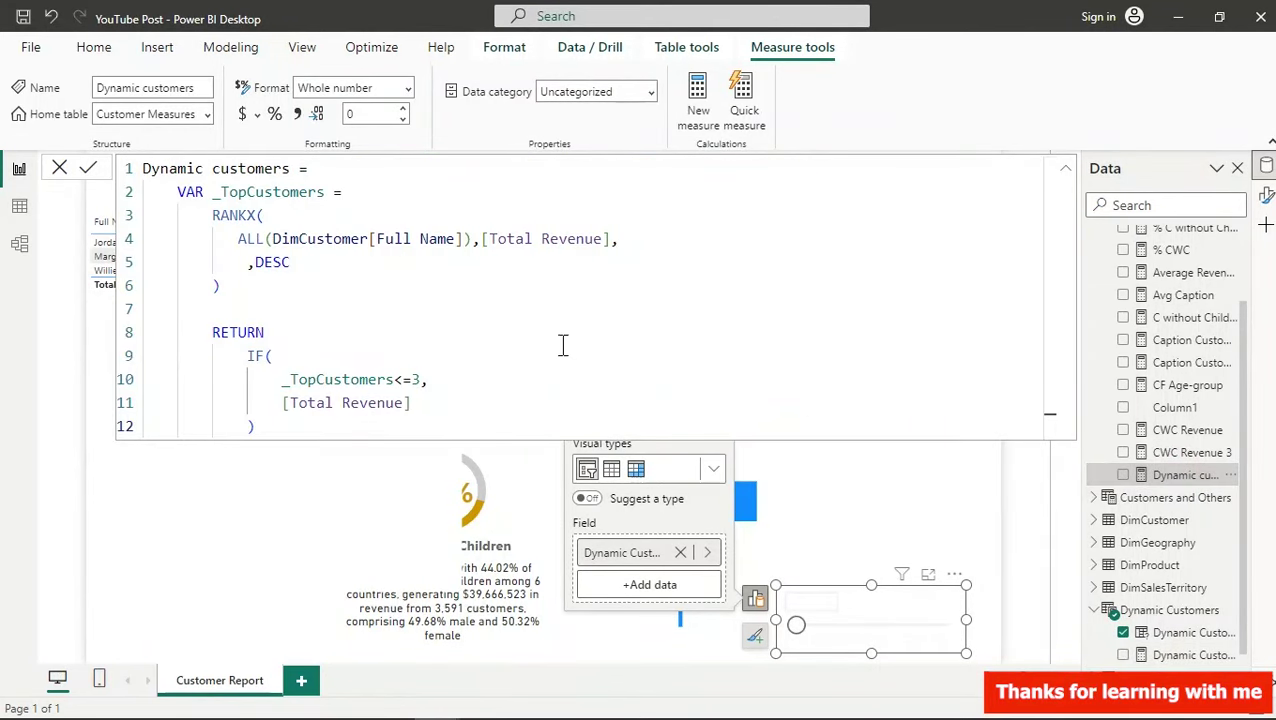
left_click(420, 379)
key("BackSpace")
type(",")
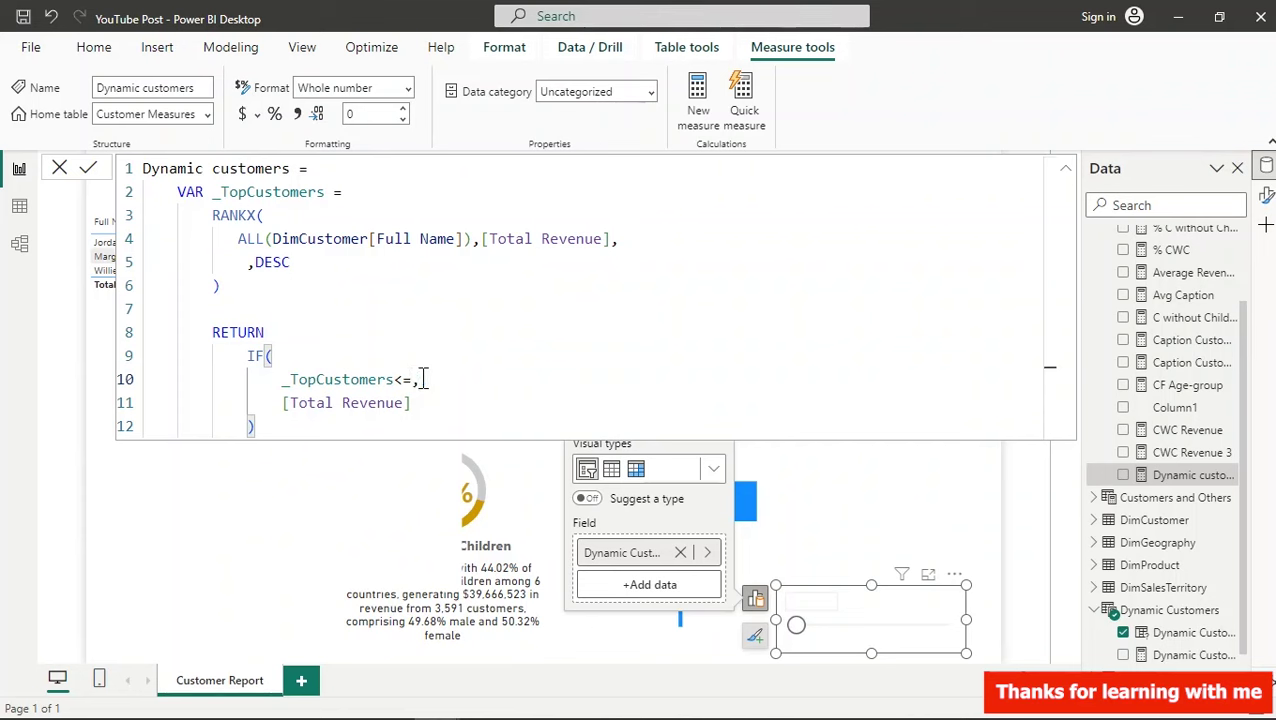
type("dy")
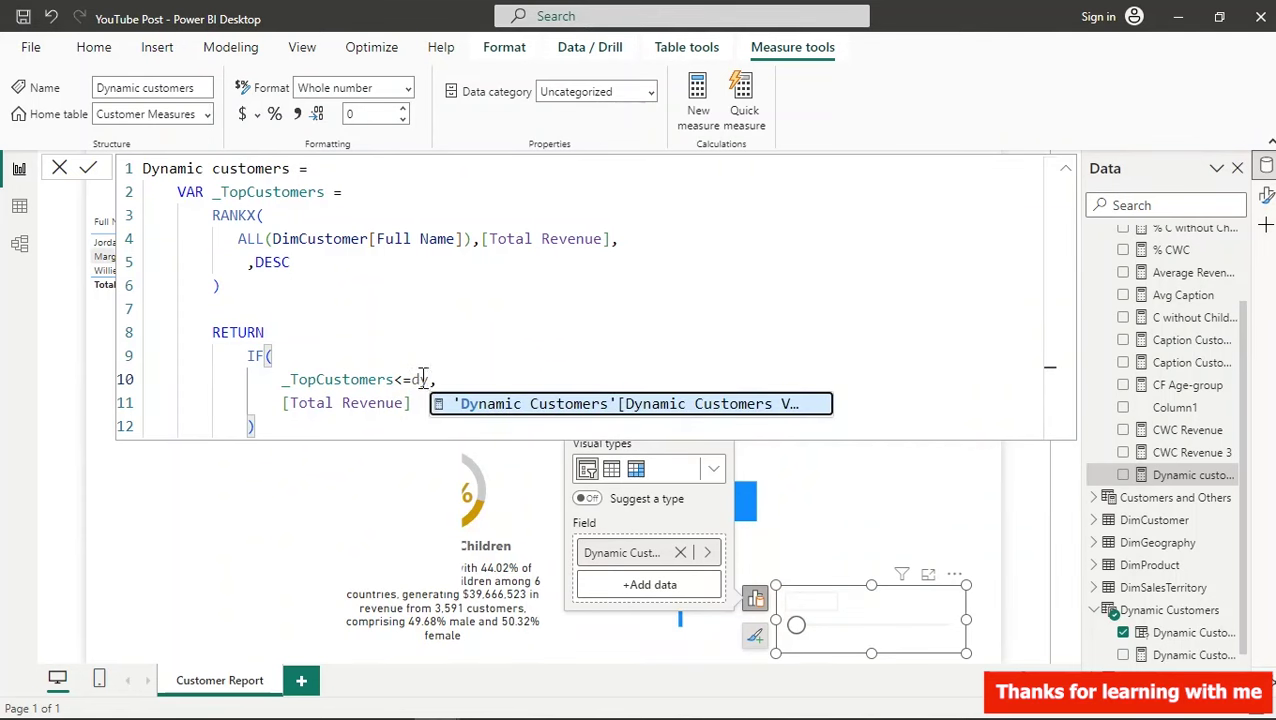
key("Tab")
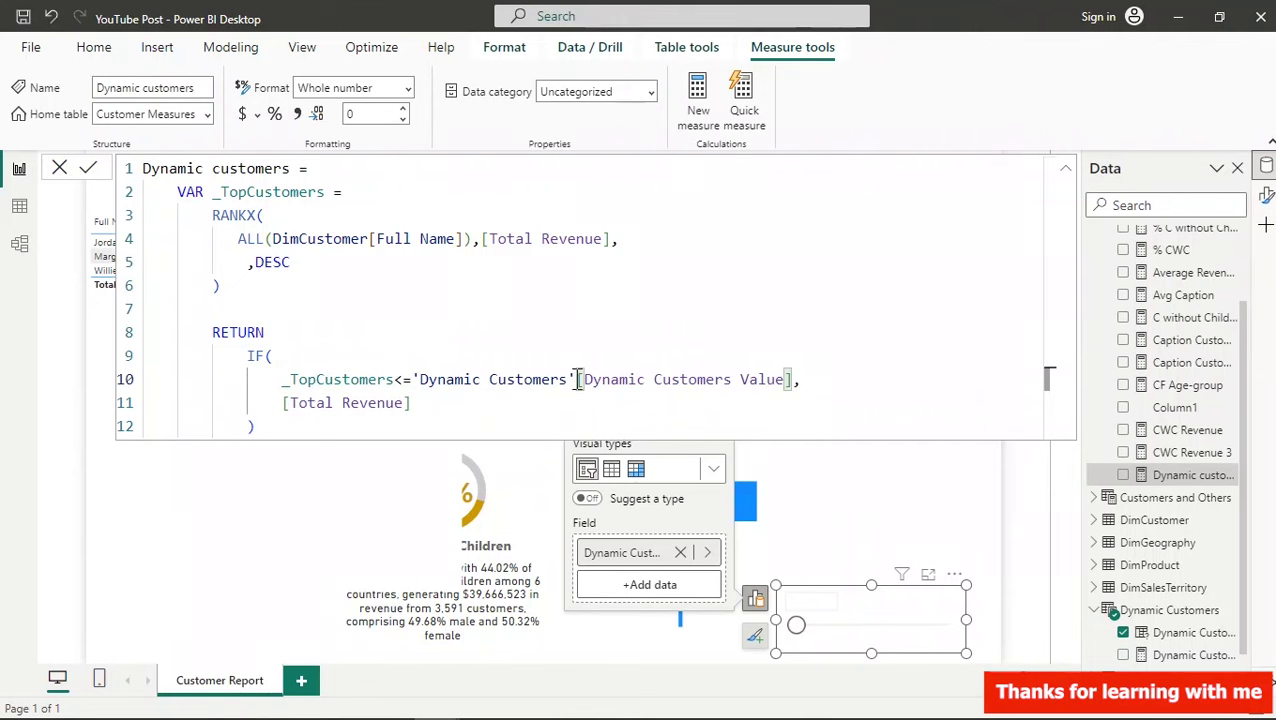
left_click_drag(576, 379, 746, 379)
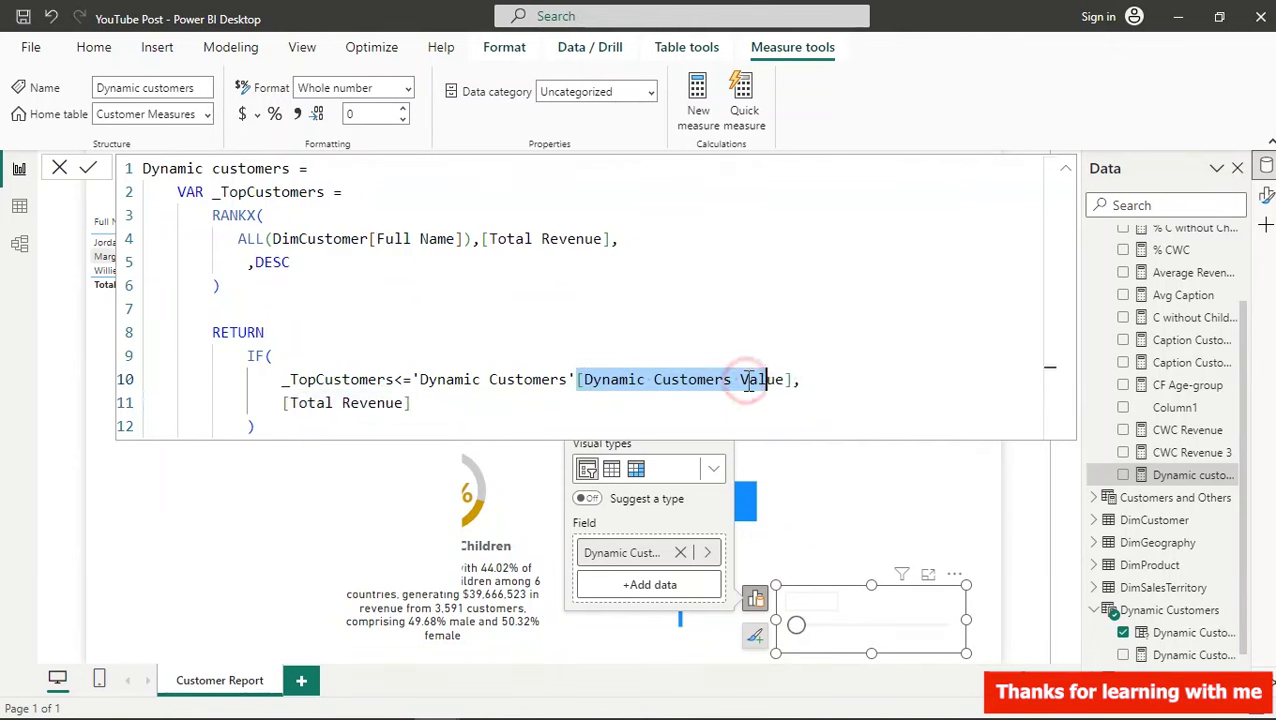
left_click(815, 379)
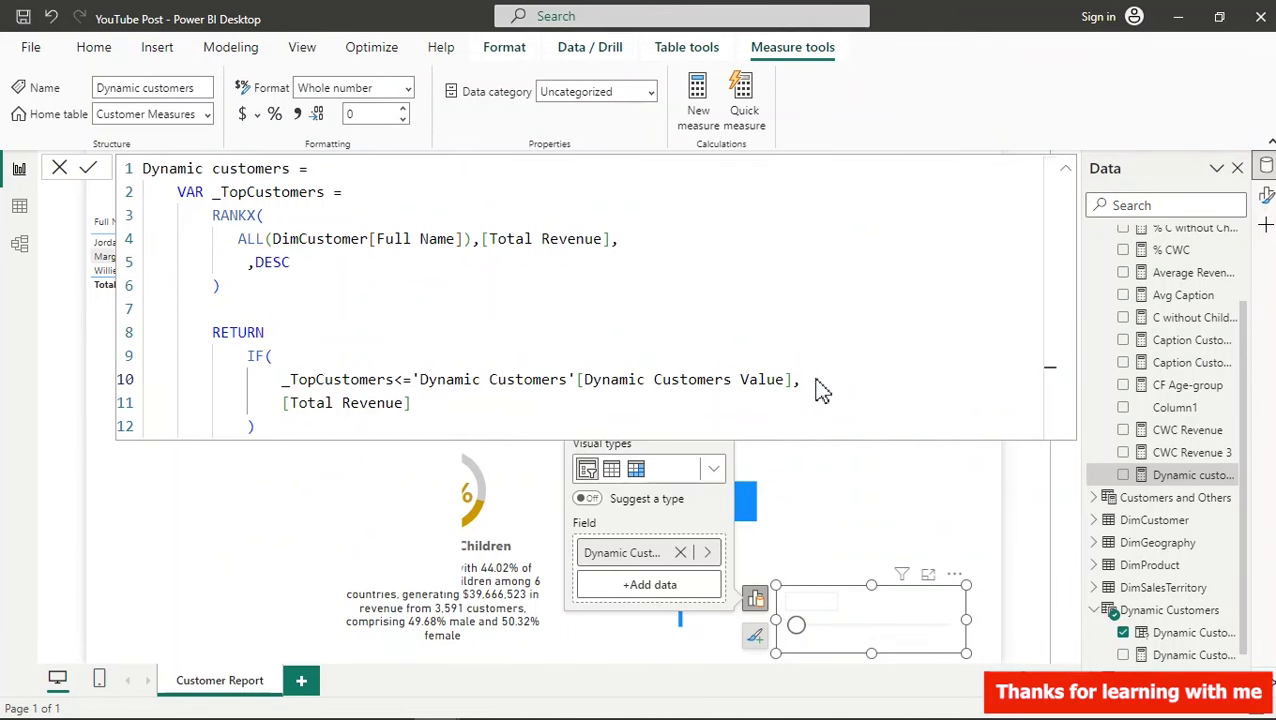
key("Return")
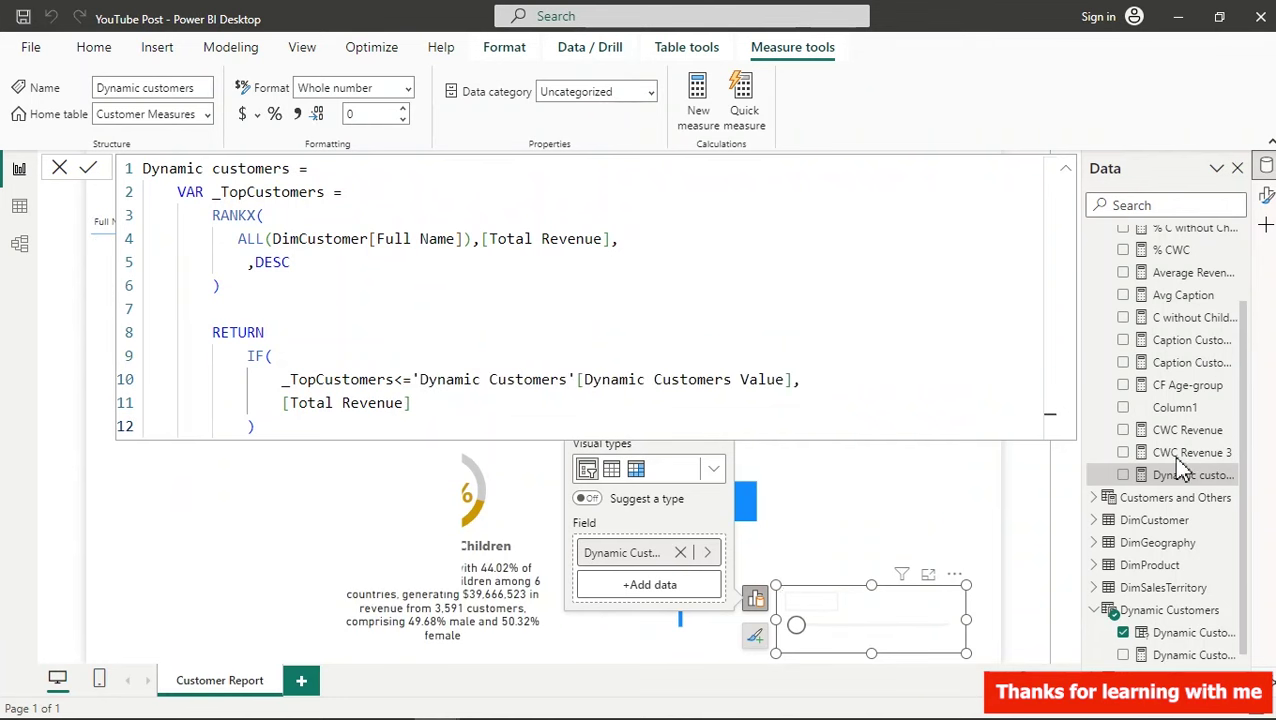
- Set the Dynamic Customers slicer to 1 to limit the customer table to the top-ranked customer
left_click(1180, 410)
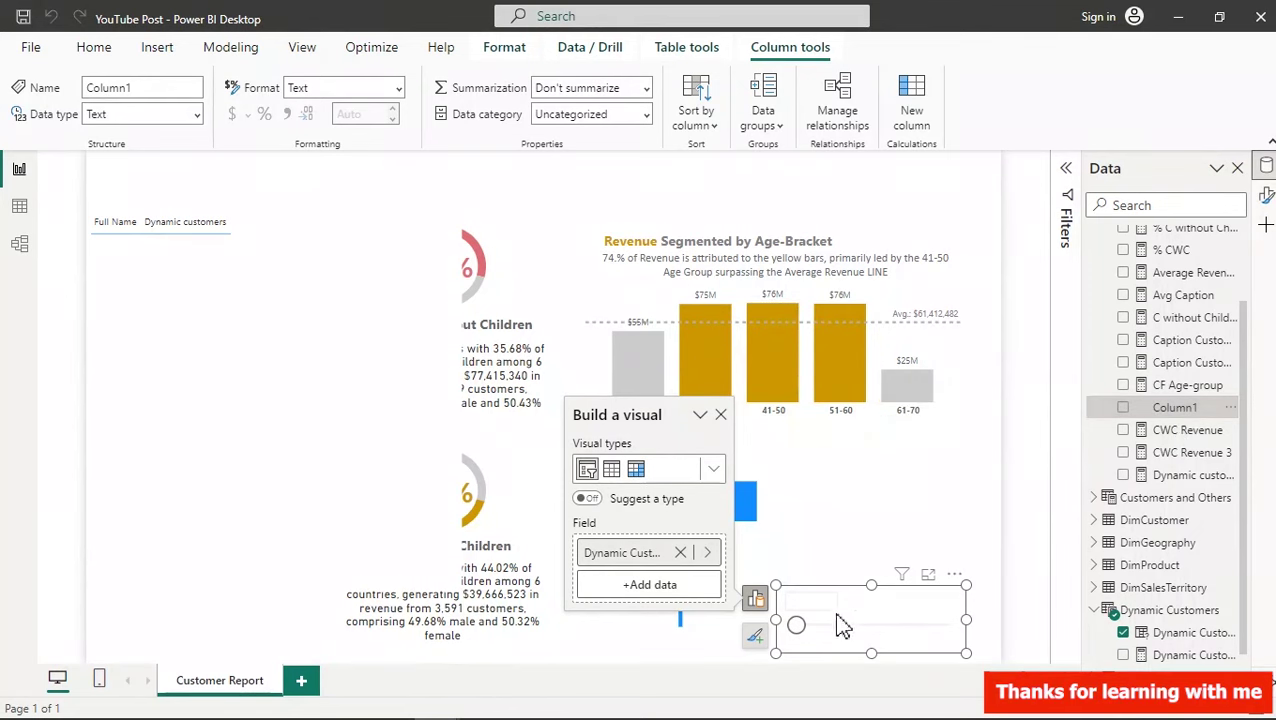
left_click(797, 628)
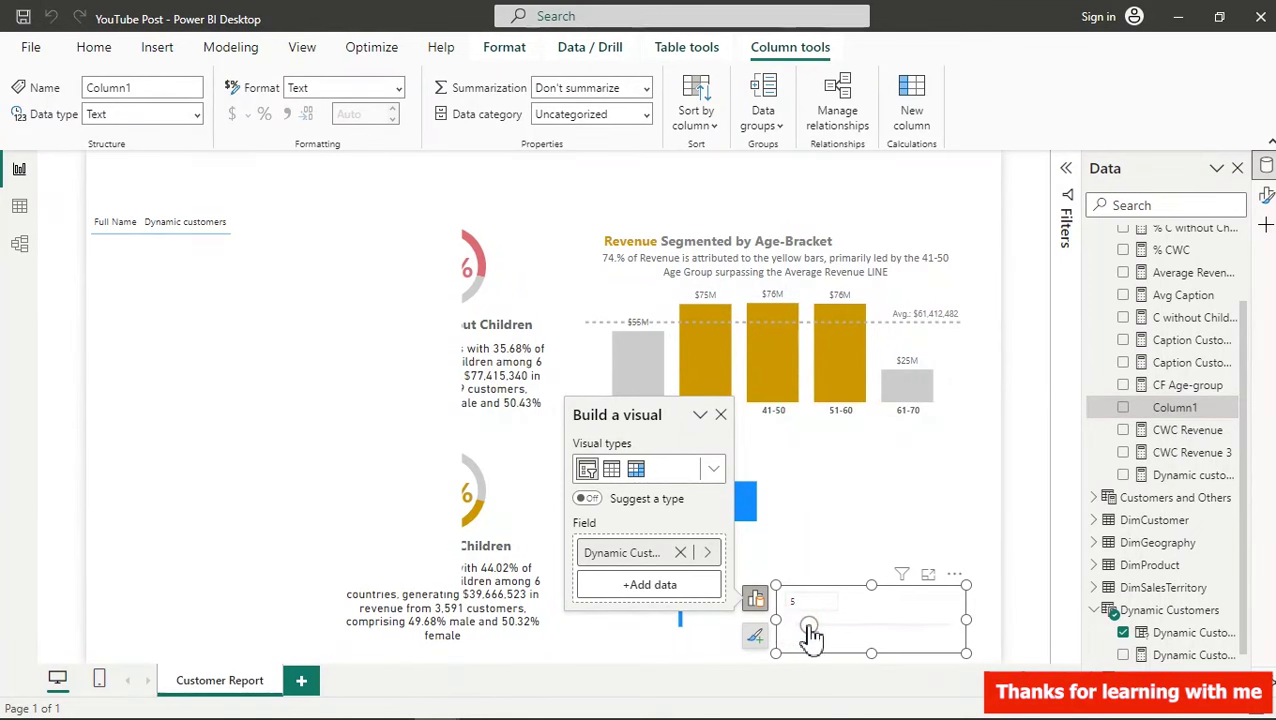
left_click(797, 625)
left_click(265, 259)
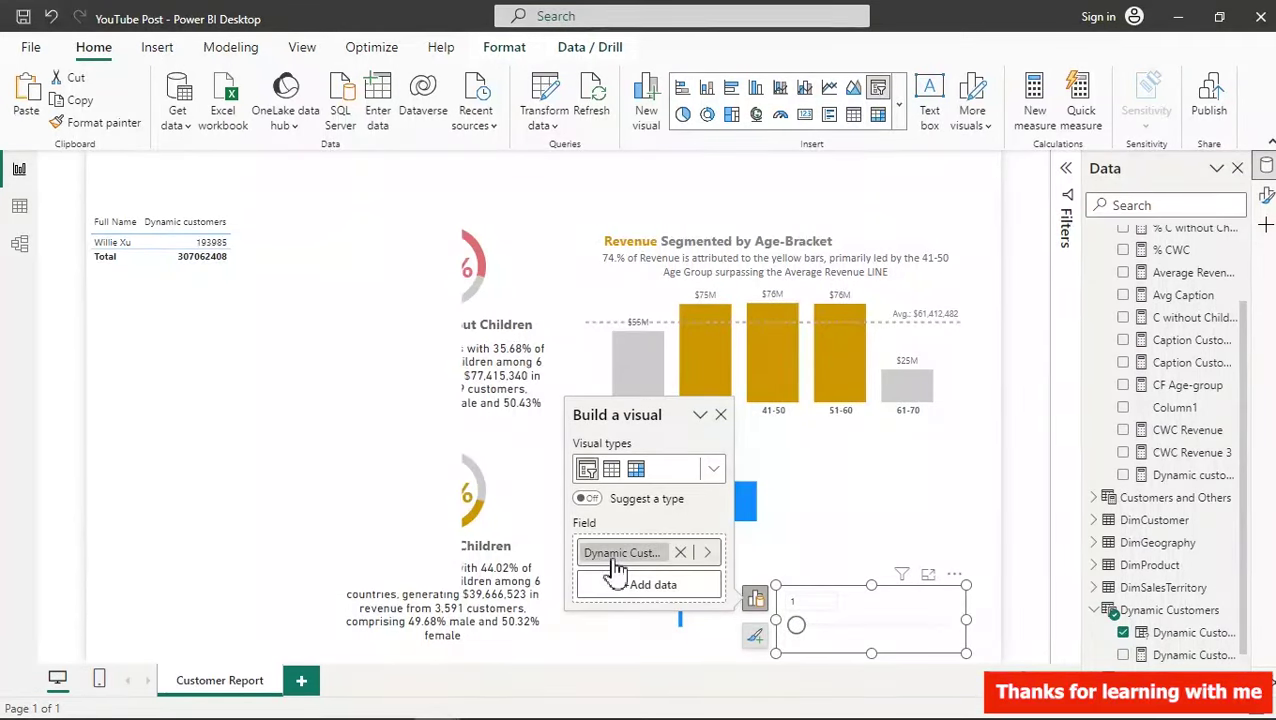
mouse_move(797, 636)
left_mouse_down()
mouse_move(829, 636)
mouse_move(797, 636)
left_mouse_up()
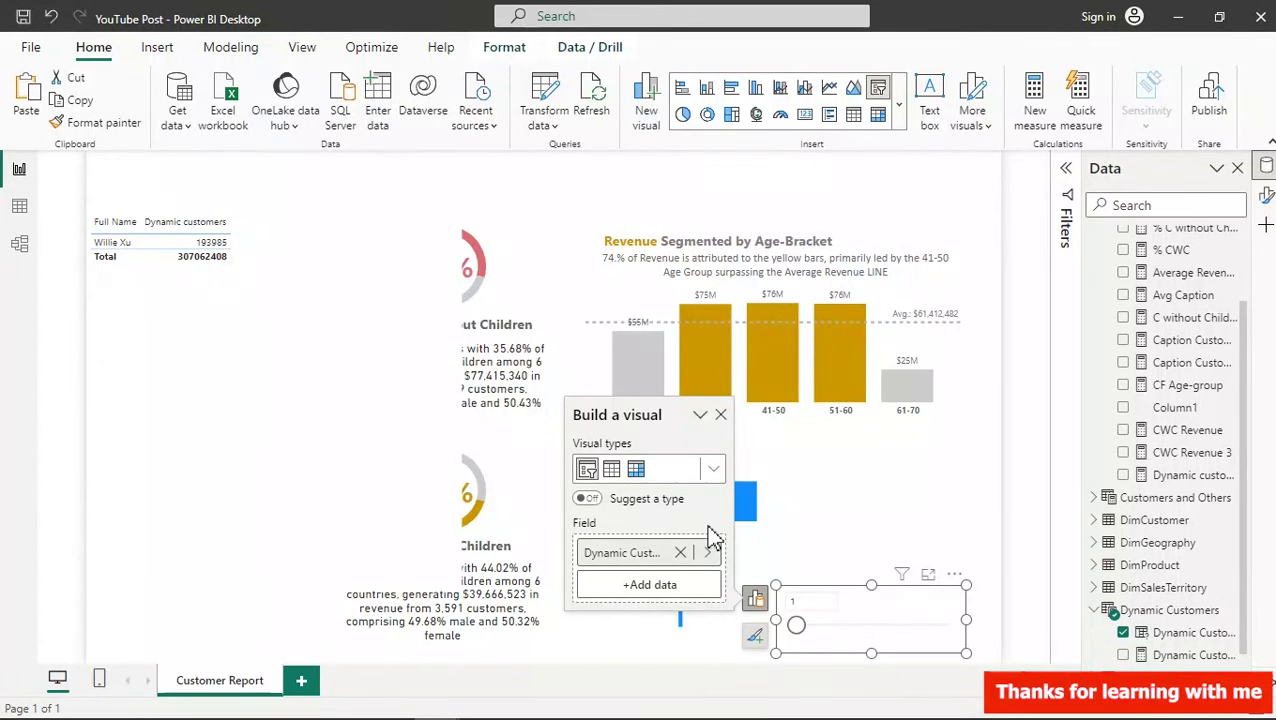
- Test the Dynamic Customers slicer against the customer table with values 28, 15 and 7
left_click(849, 539)
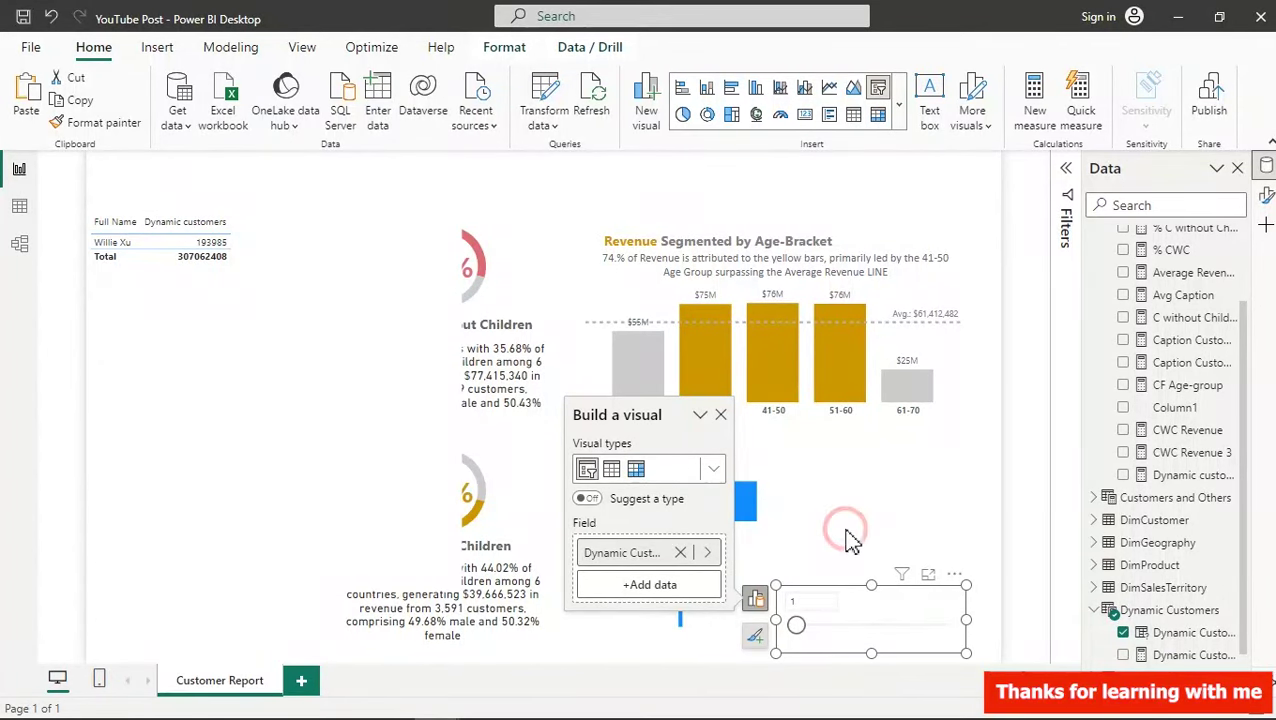
left_click_drag(797, 627, 885, 627)
left_click(887, 630)
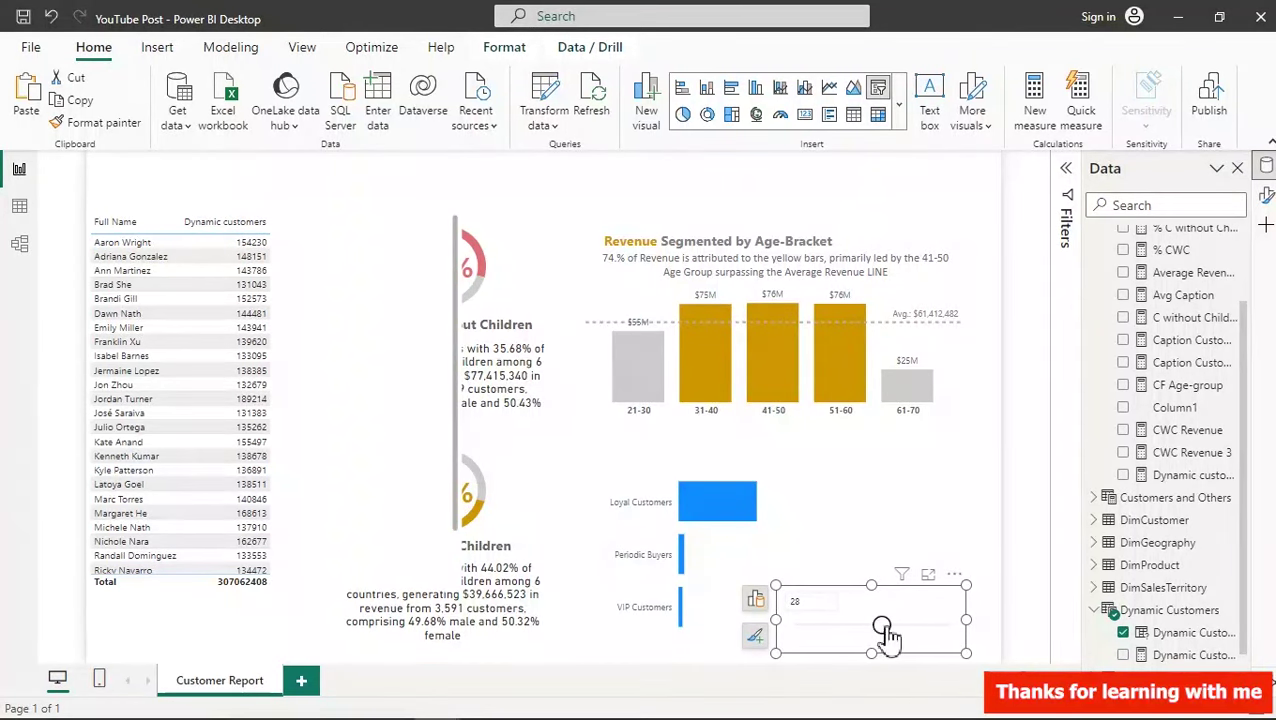
left_click_drag(880, 632, 840, 628)
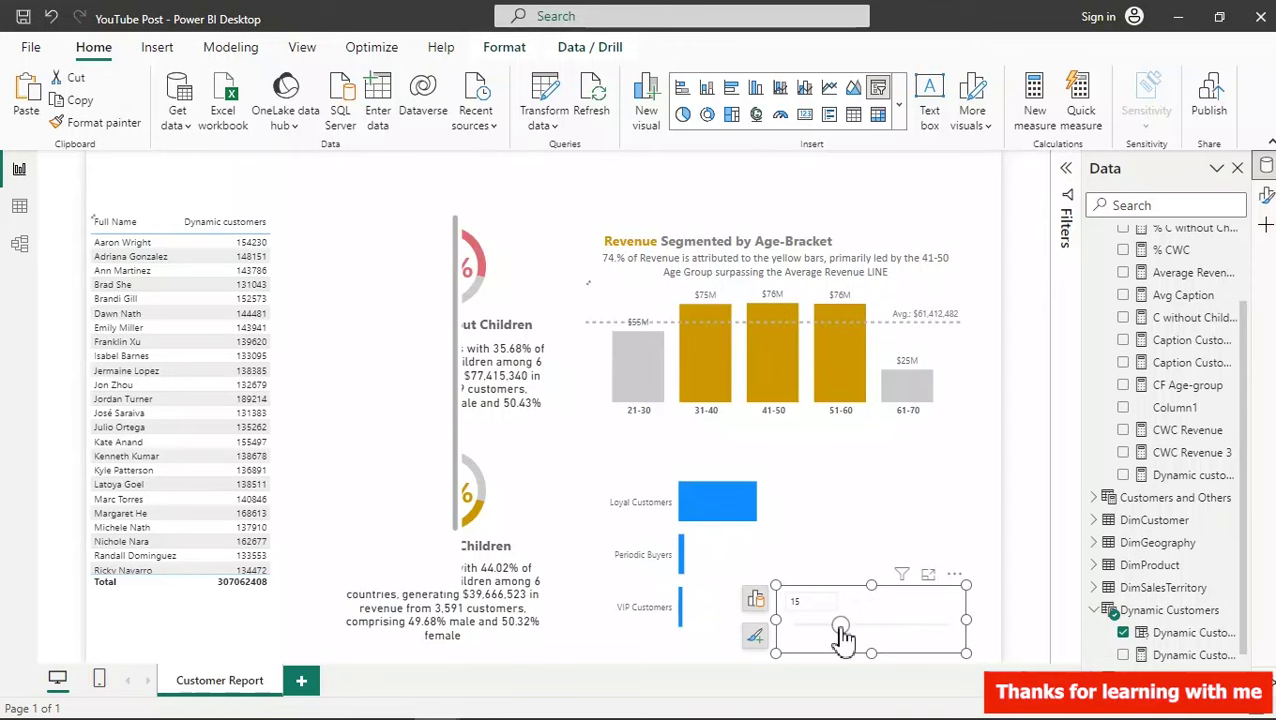
left_click_drag(840, 628, 816, 628)
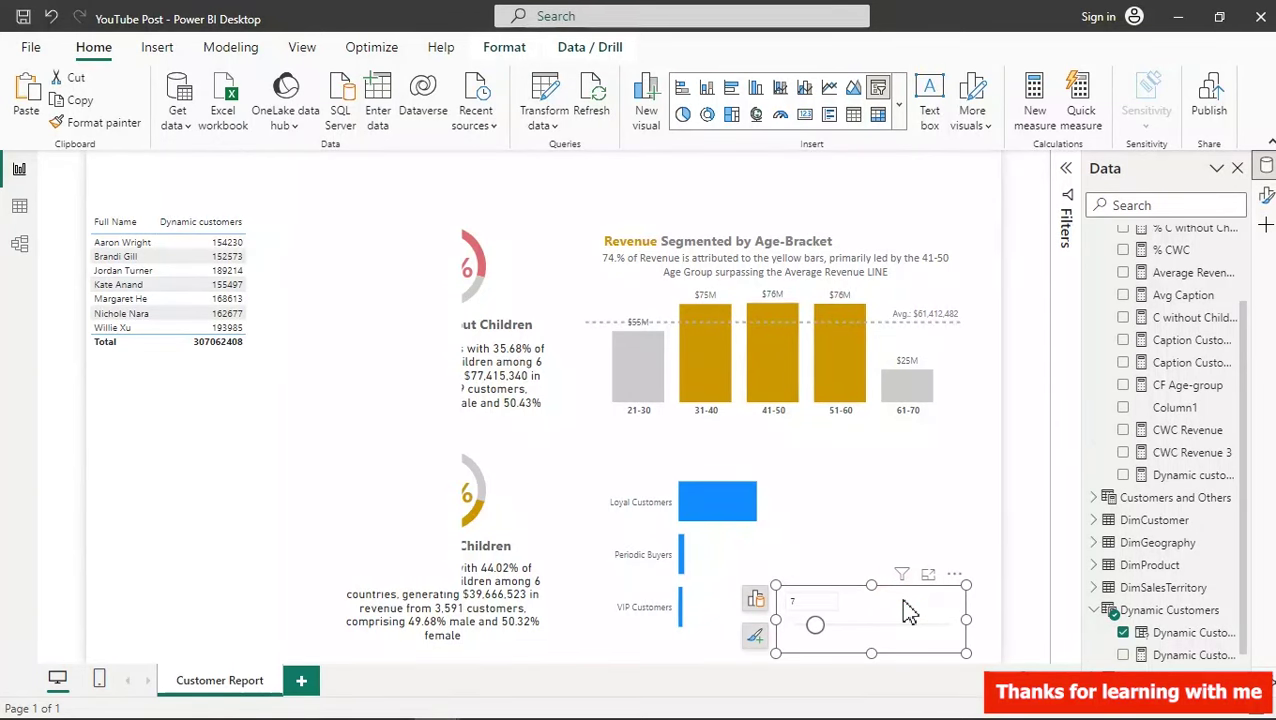
- Change the Dynamic Customers slicer's style from a single-value slider to Dropdown
left_click(1265, 196)
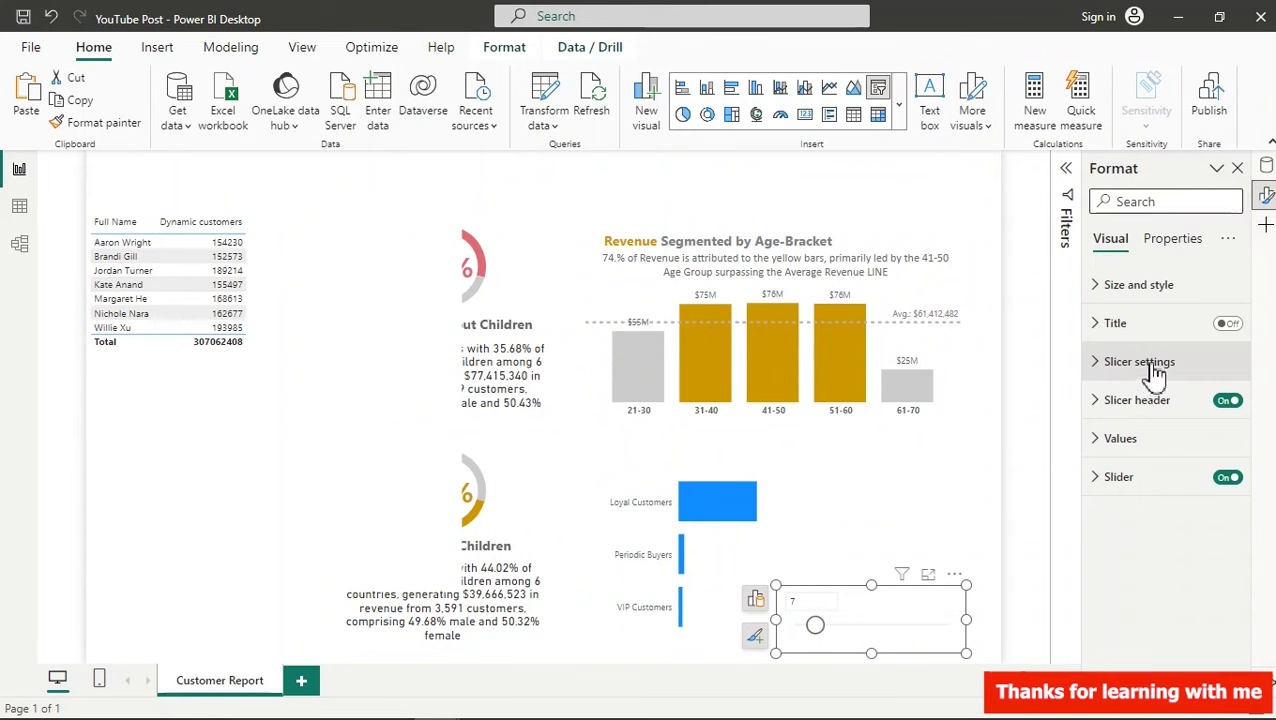
left_click(1150, 365)
left_click(1153, 453)
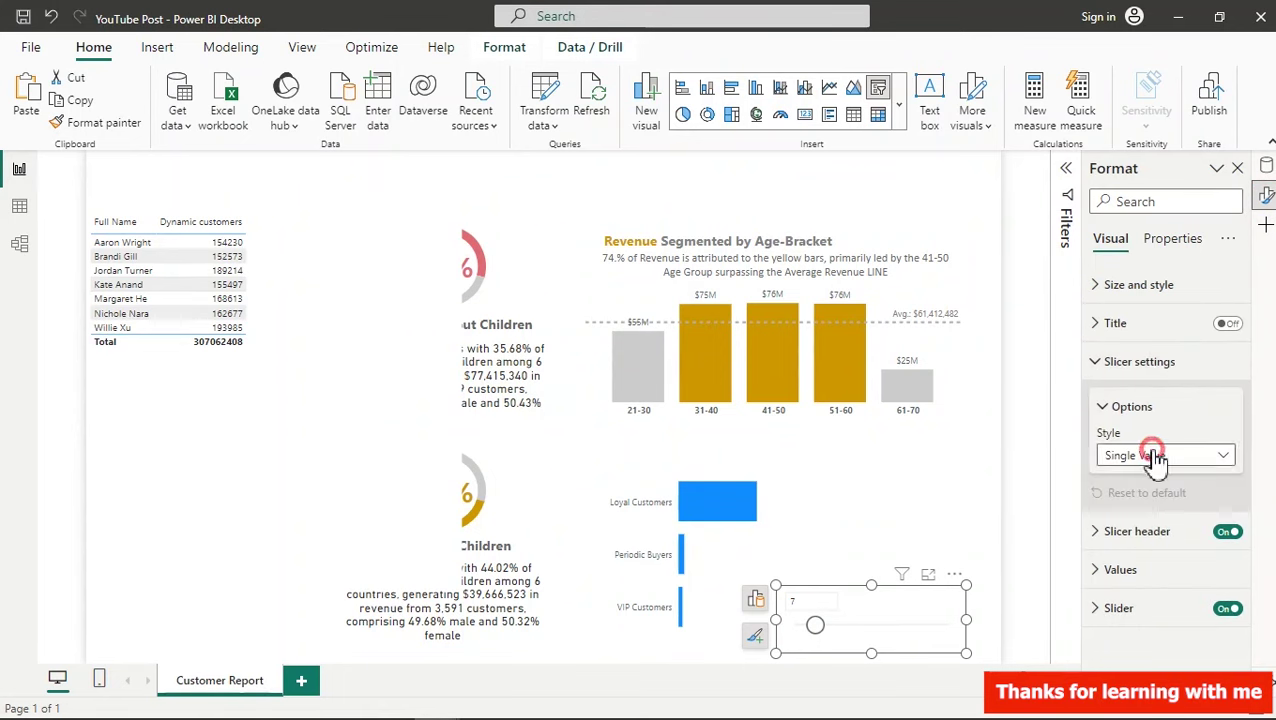
left_click(1145, 525)
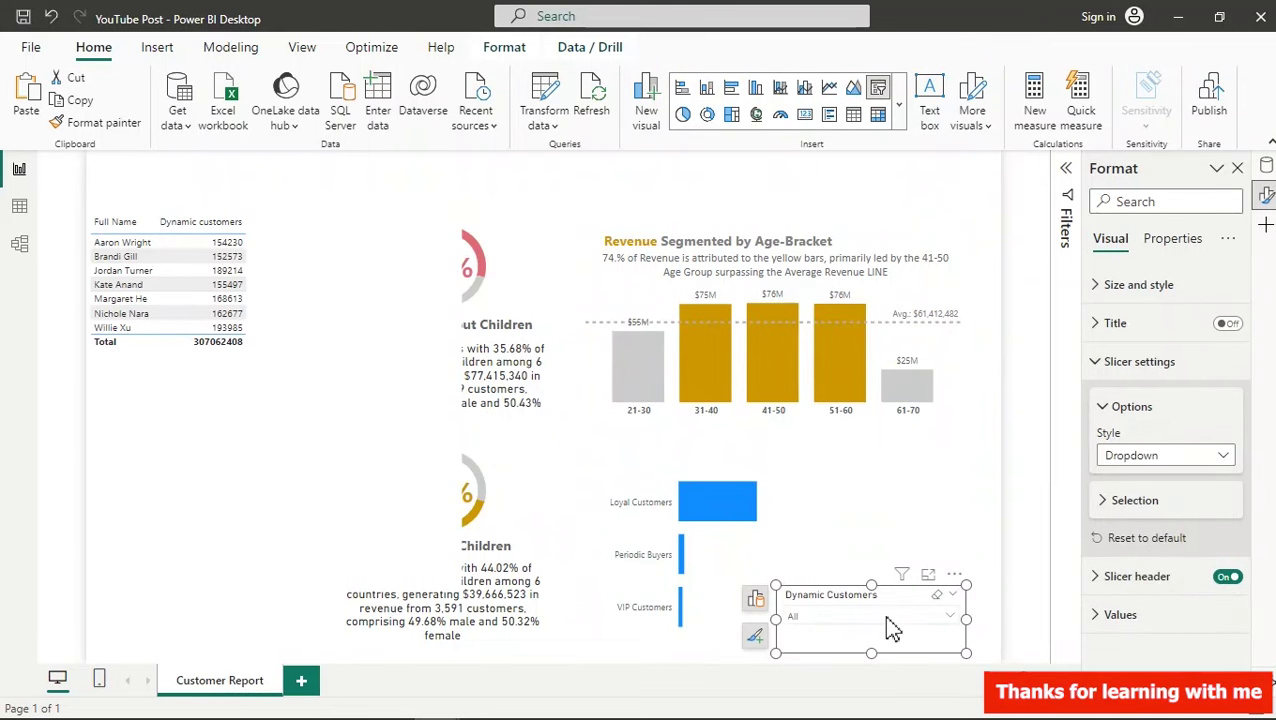
- Choose 3 and then 4 in the Dynamic Customers dropdown slicer, leaving 4 as the selected value
left_click(886, 618)
left_click(803, 512)
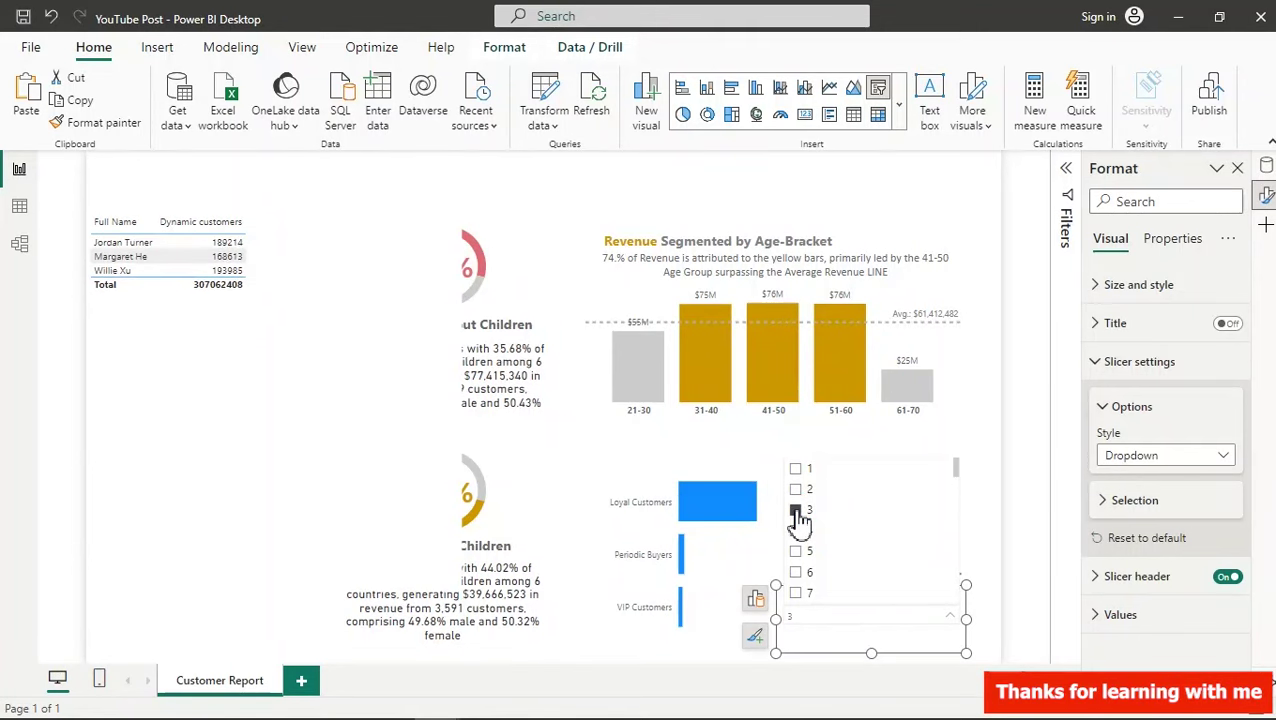
left_click(795, 531)
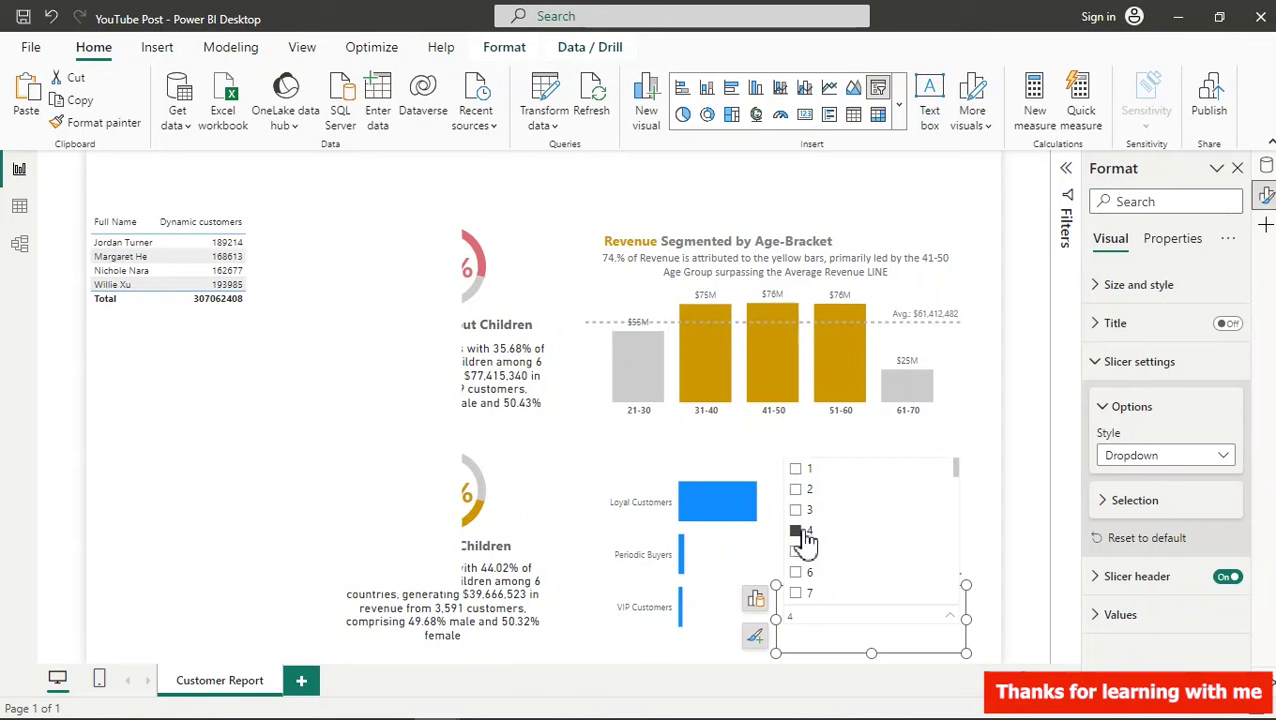
left_click(978, 467)
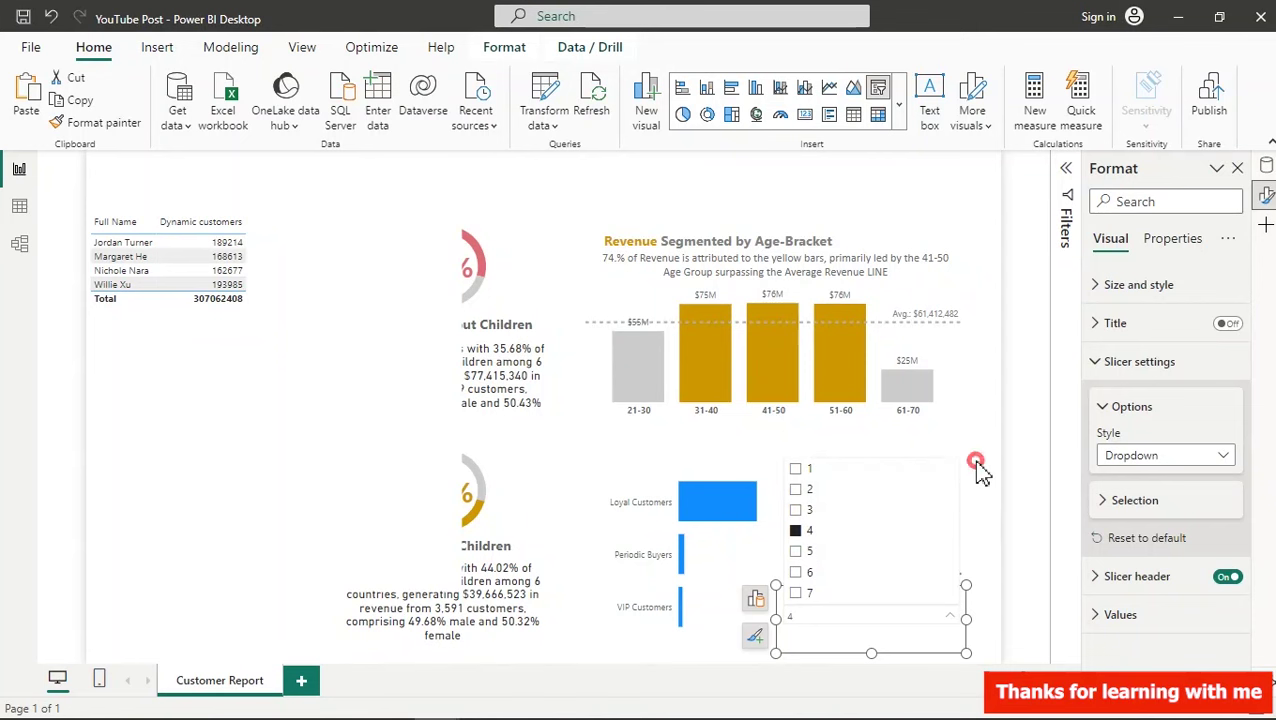
mouse_move(925, 600)
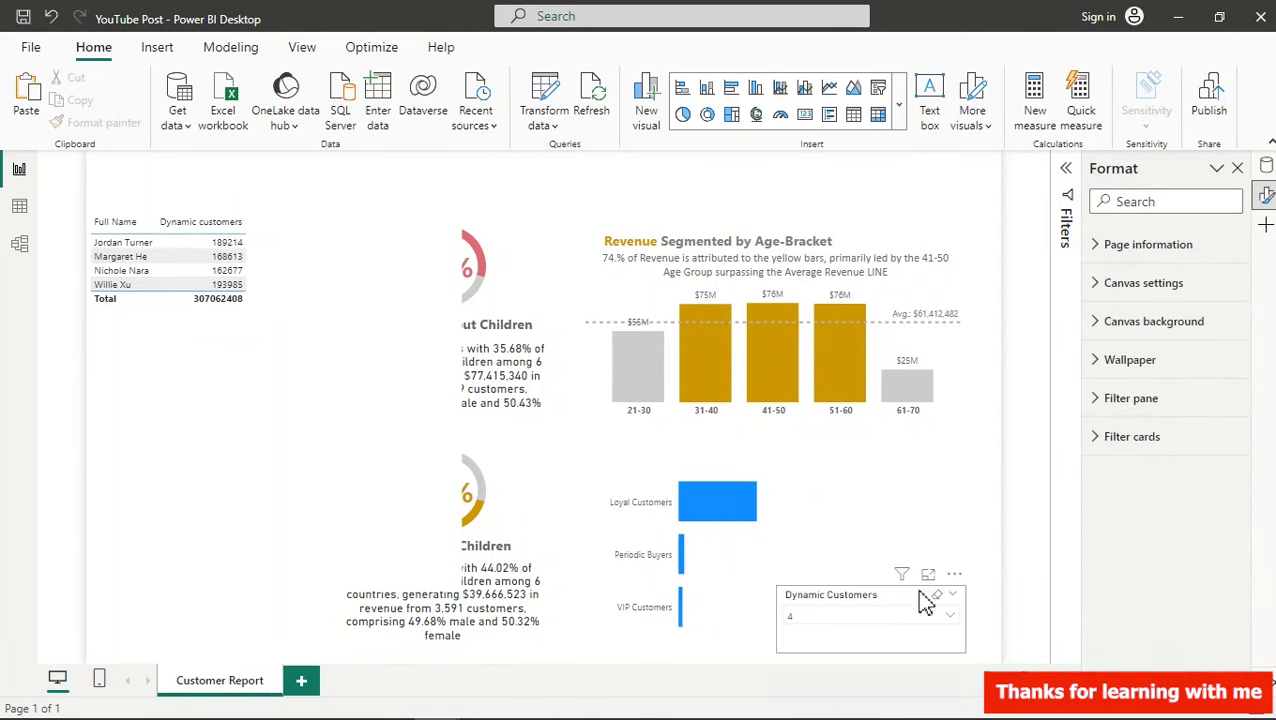
left_click(922, 603)
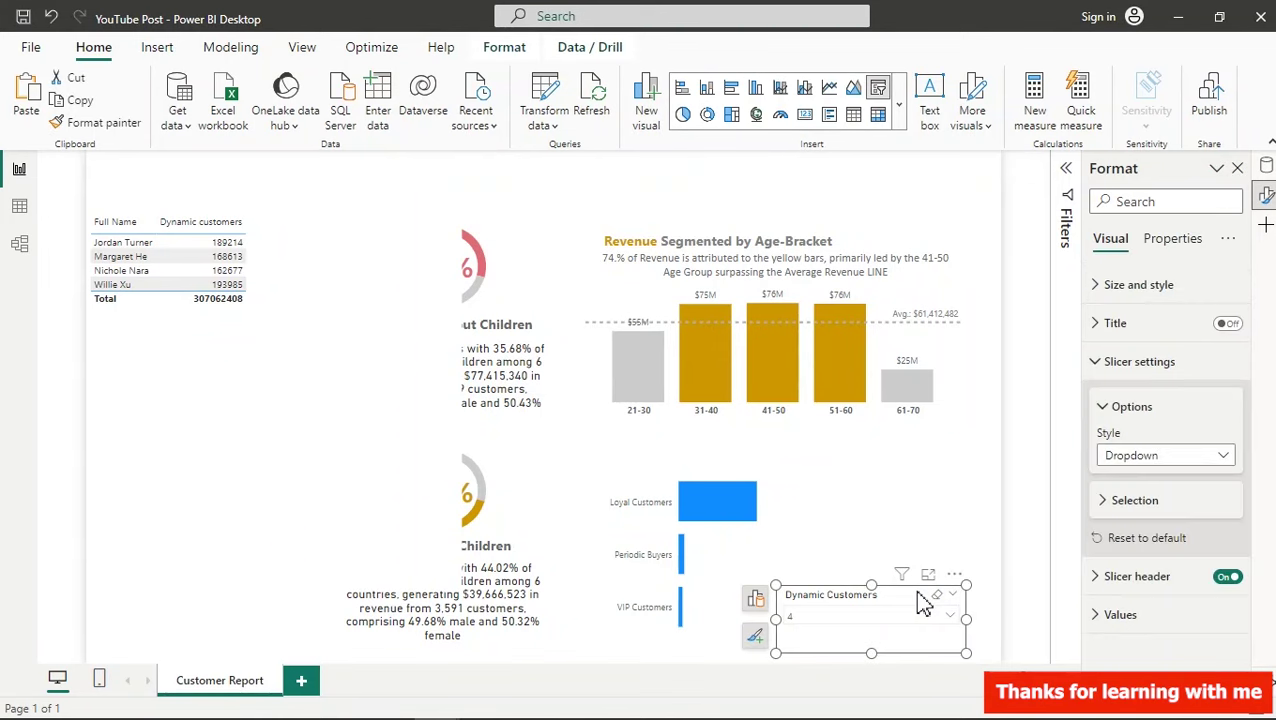
- Convert the customer table to a clustered bar chart and shrink it to fit beside the 71% donut, near the page's lower edge
left_click(320, 342)
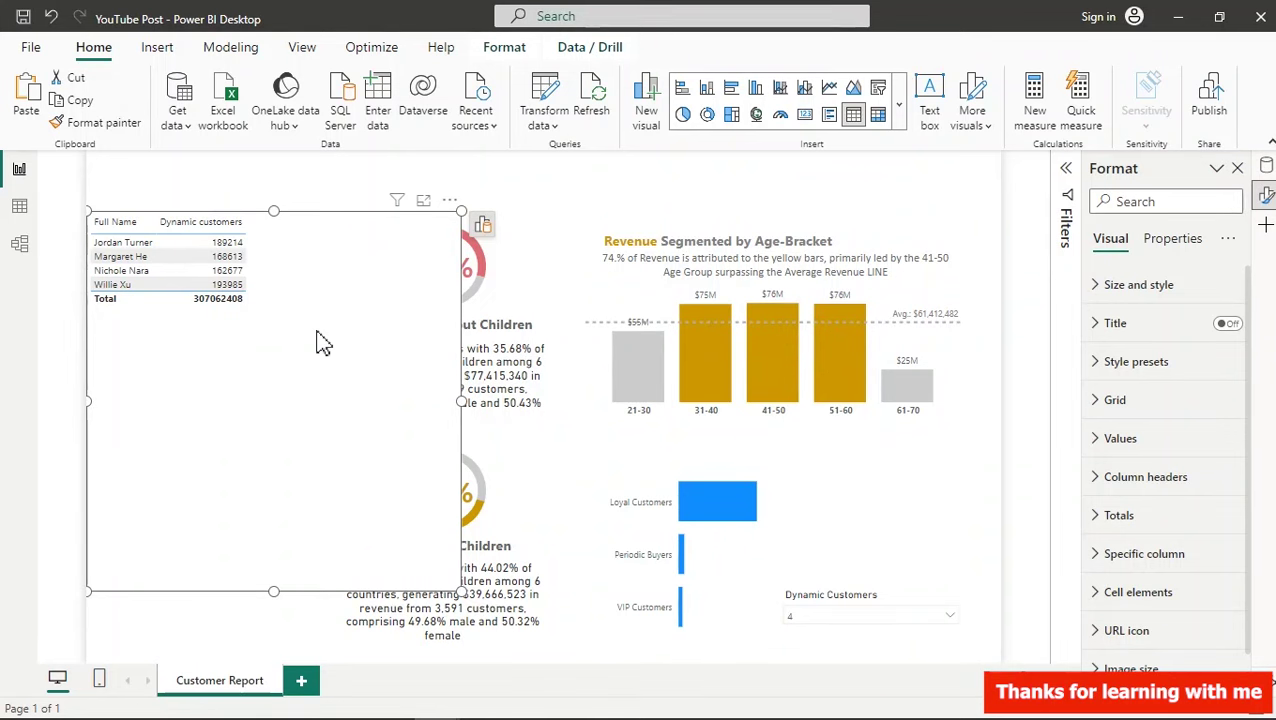
left_click(731, 89)
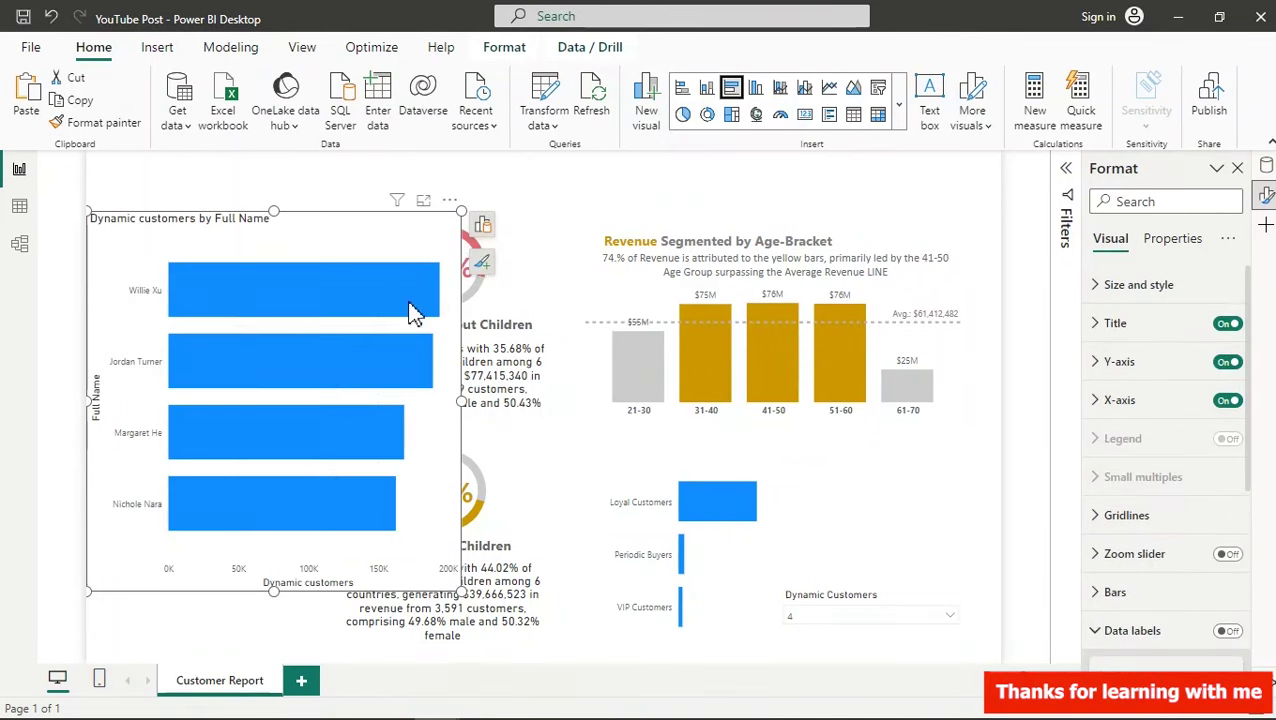
left_click_drag(465, 207, 317, 380)
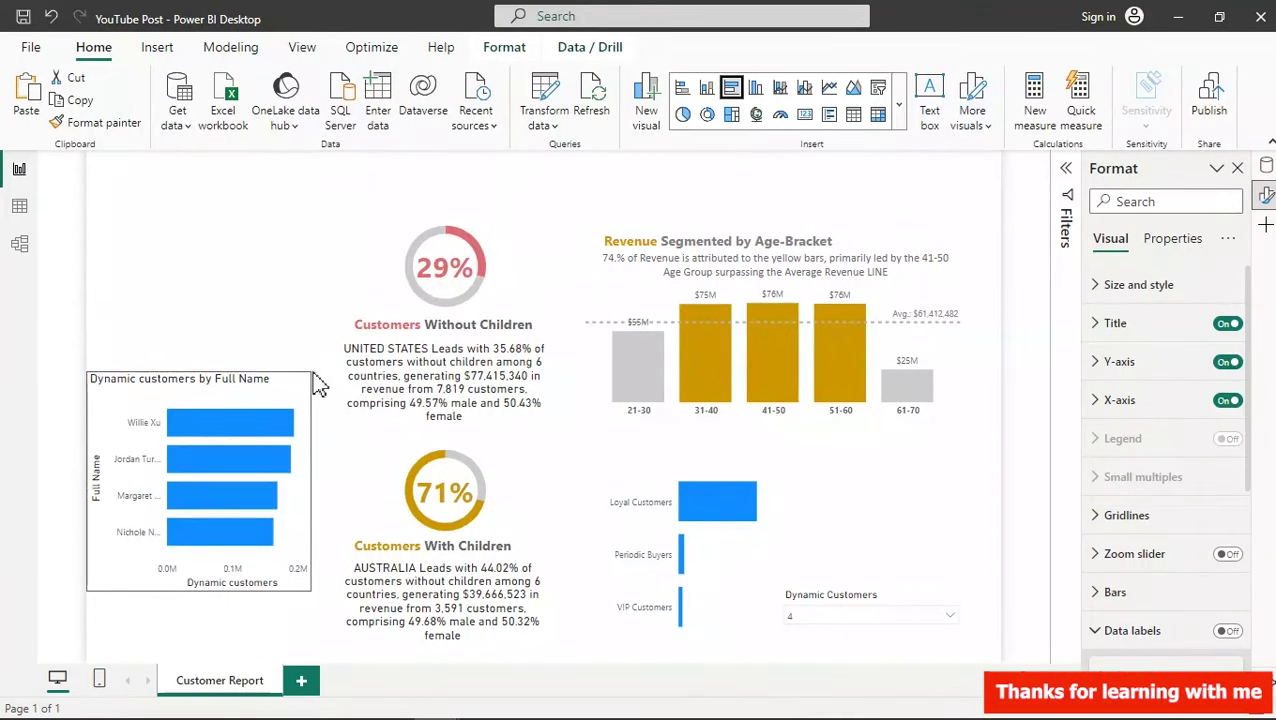
left_click_drag(199, 592, 205, 655)
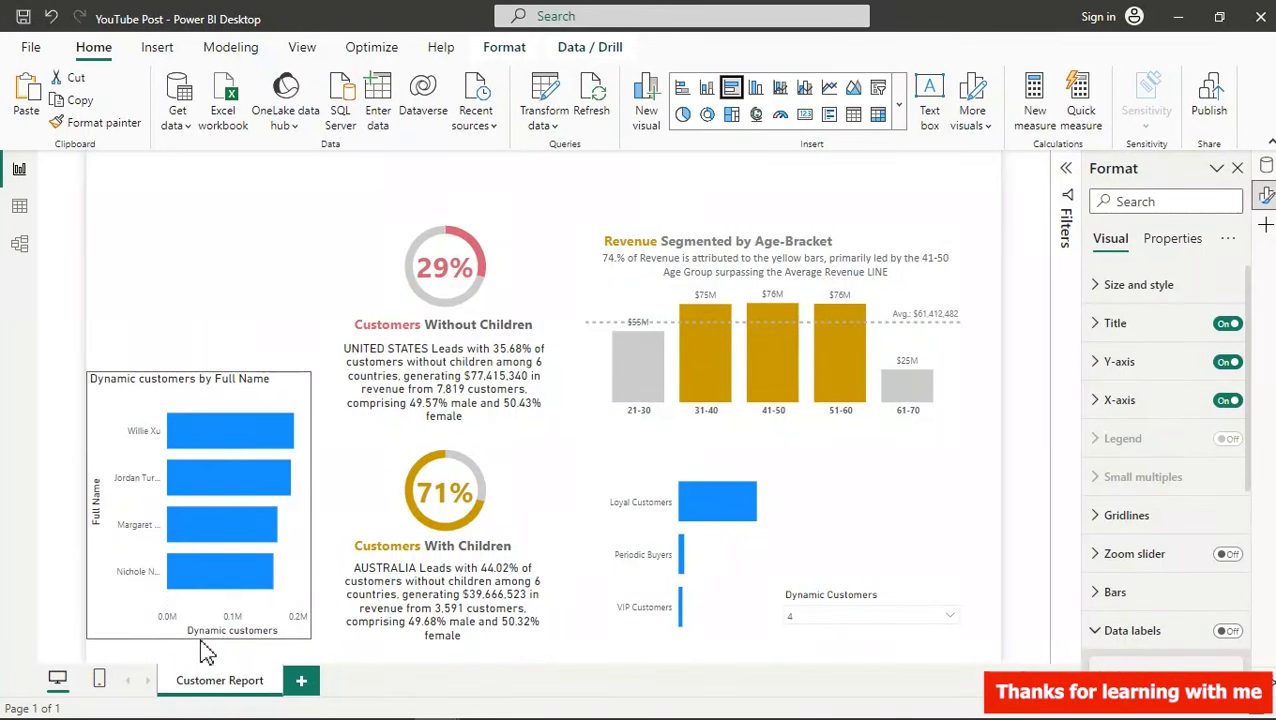
- Copy the customer type chart's formatting onto the customer name bar chart with Format Painter and make that chart slightly narrower
left_click(750, 548)
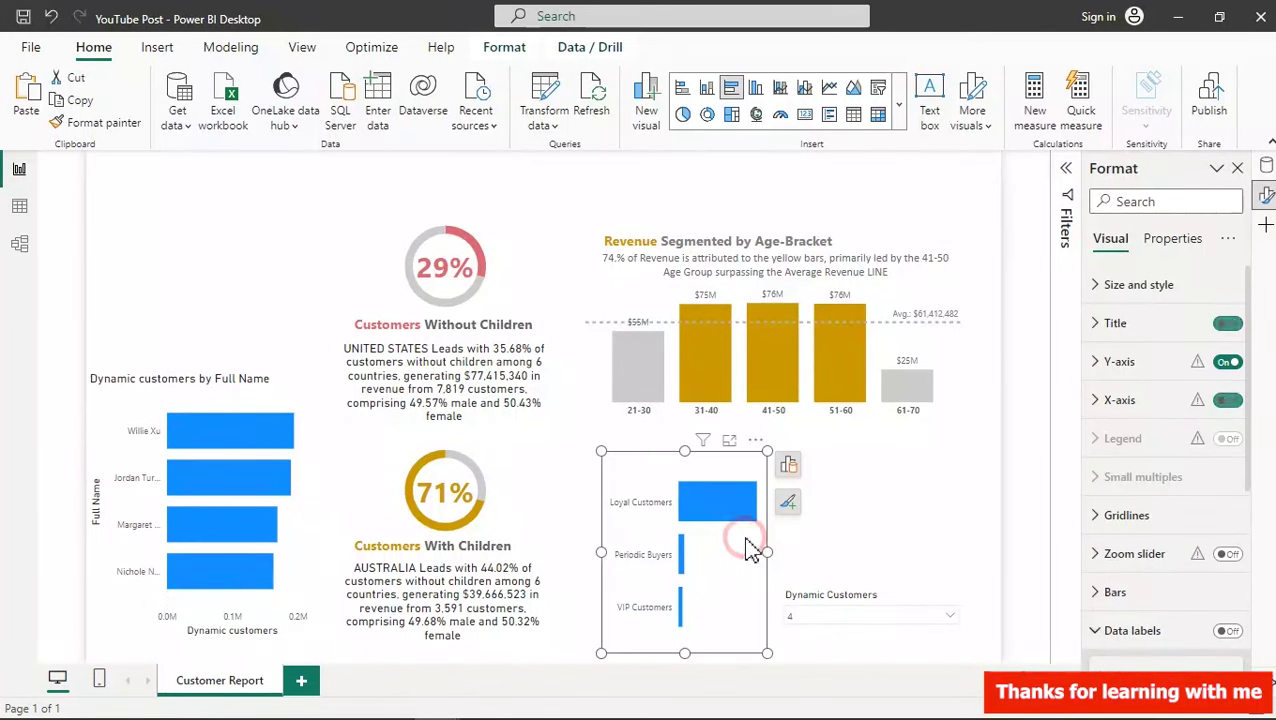
left_click(97, 122)
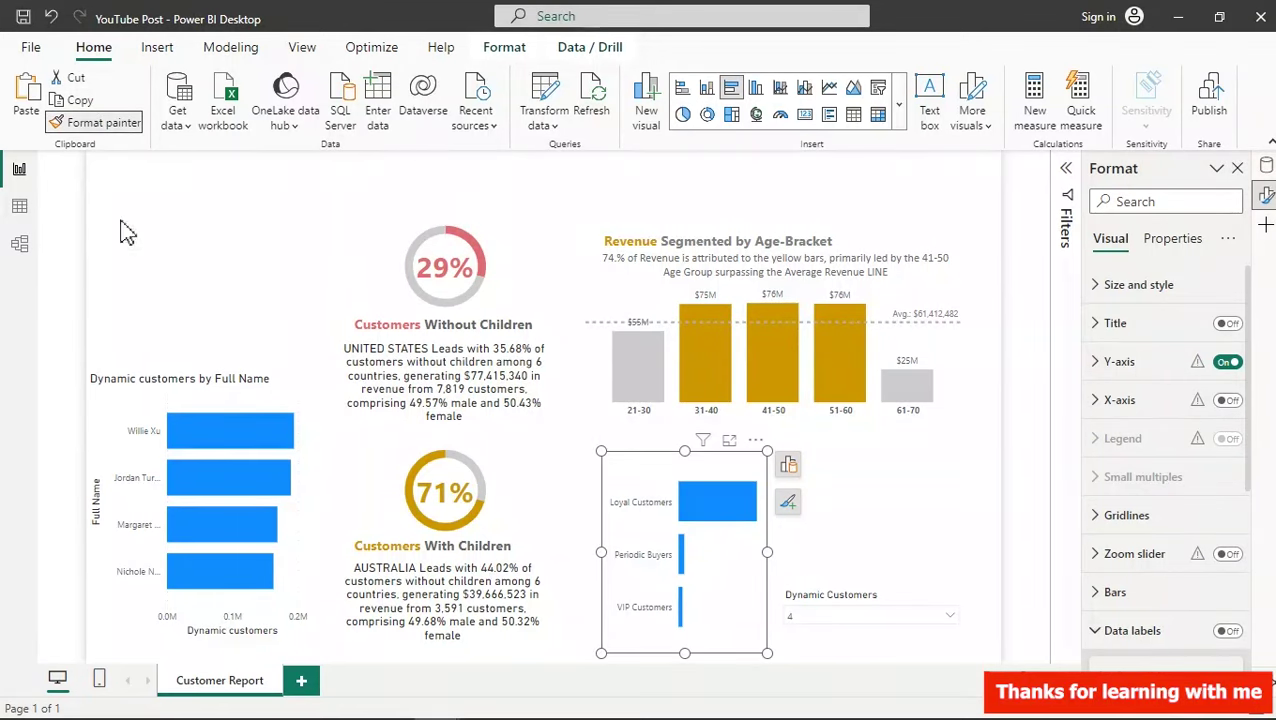
left_click(220, 395)
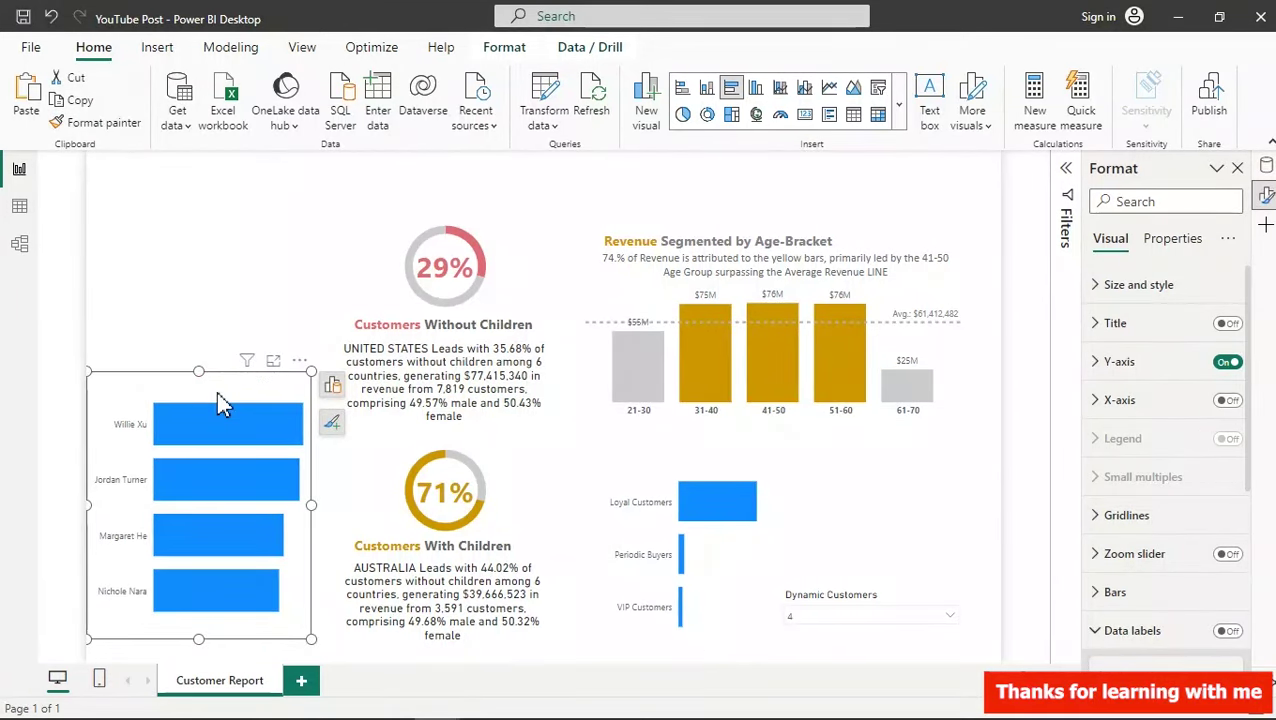
left_click_drag(312, 506, 293, 513)
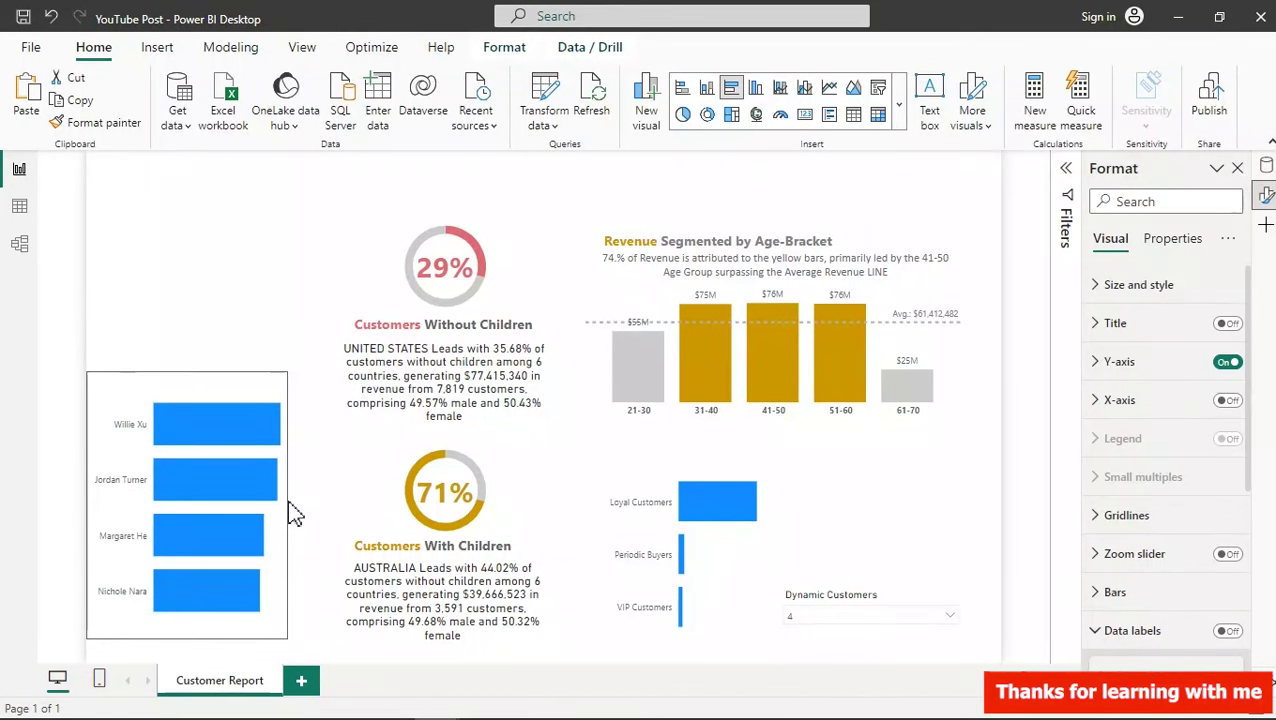
left_click(290, 500)
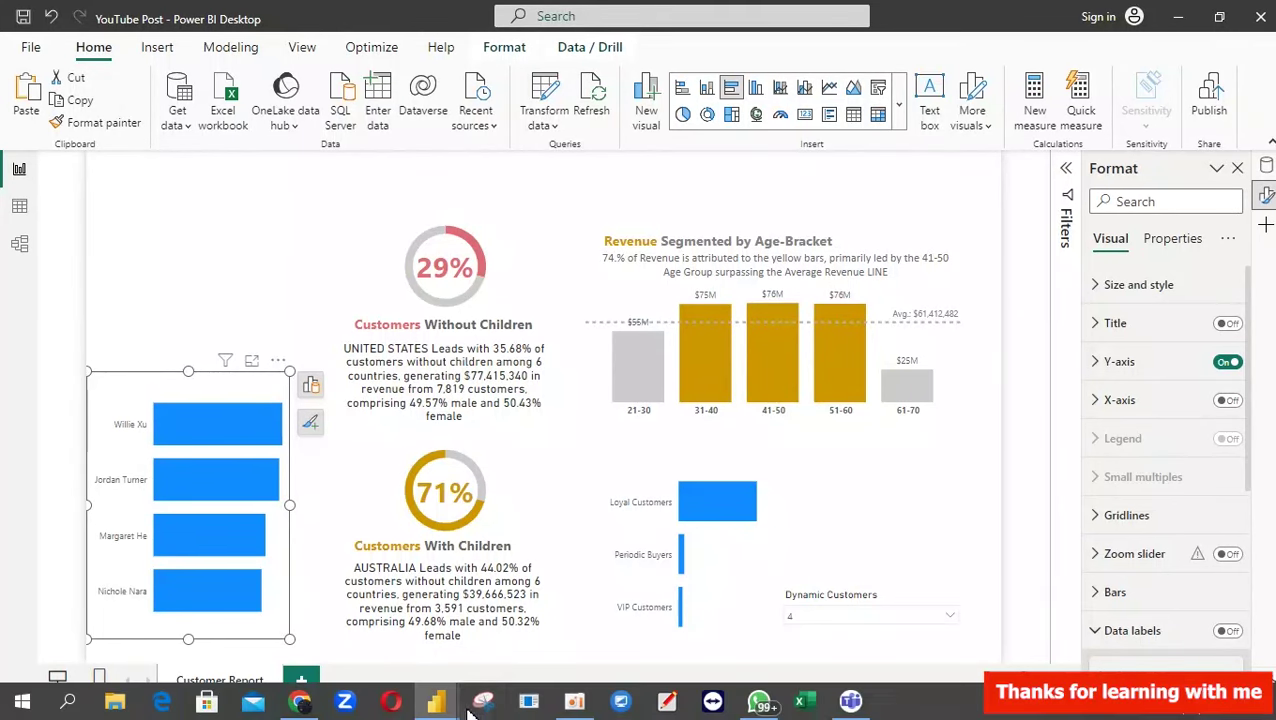
- Switch to the Adventure works Sales Dashboard file and examine the finished Customer Report's gender earnings section
mouse_move(436, 700)
left_click(355, 640)
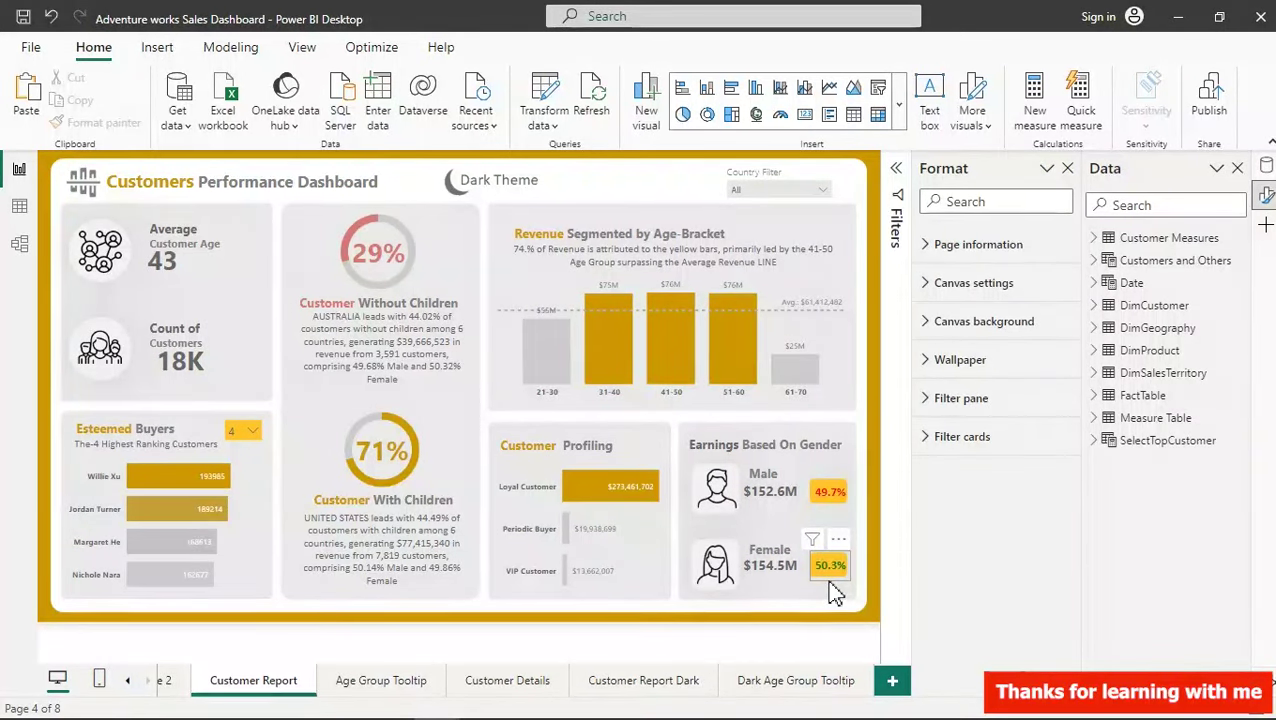
left_click(1178, 22)
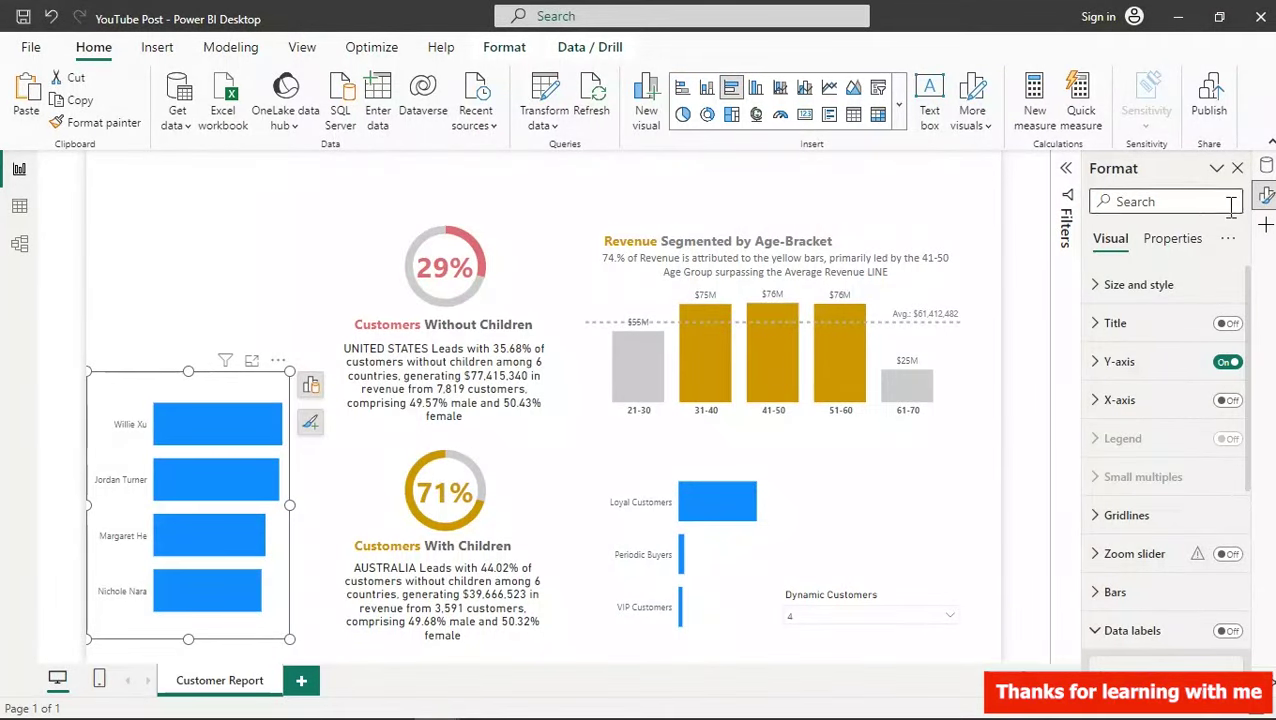
- Create a new blank measure in the Customer Measures table
left_click(1266, 168)
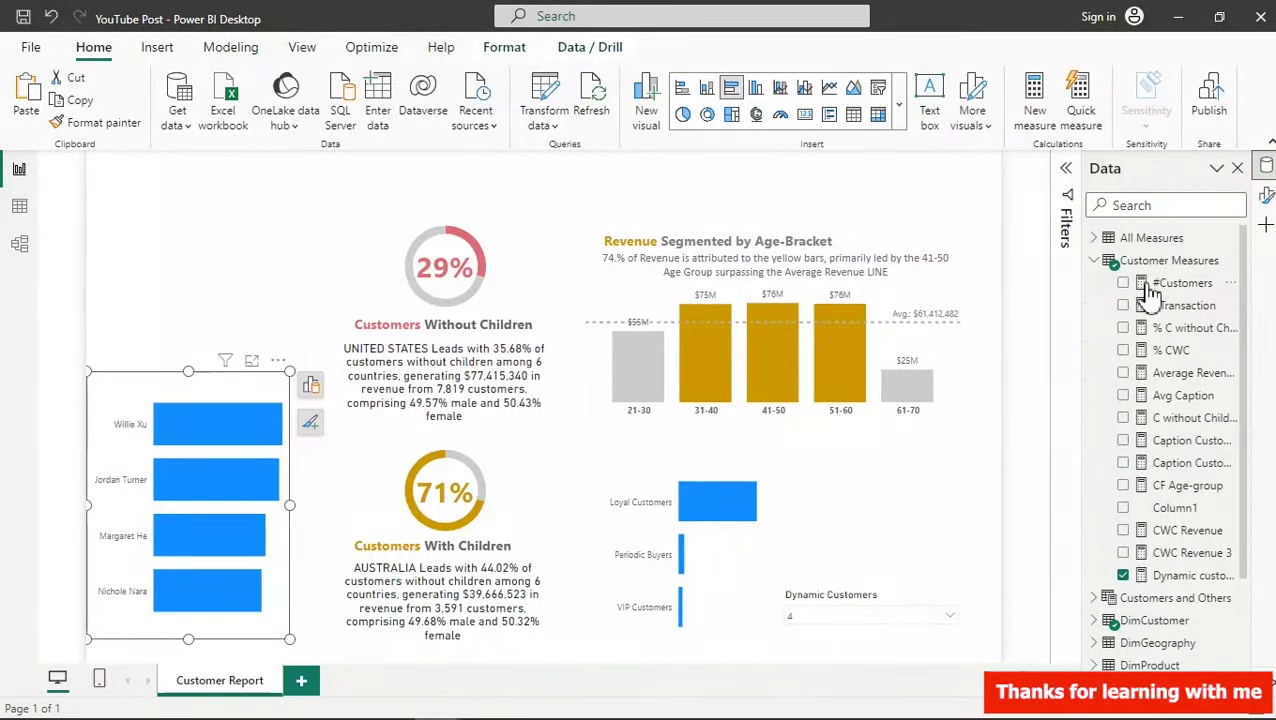
left_click(1172, 351)
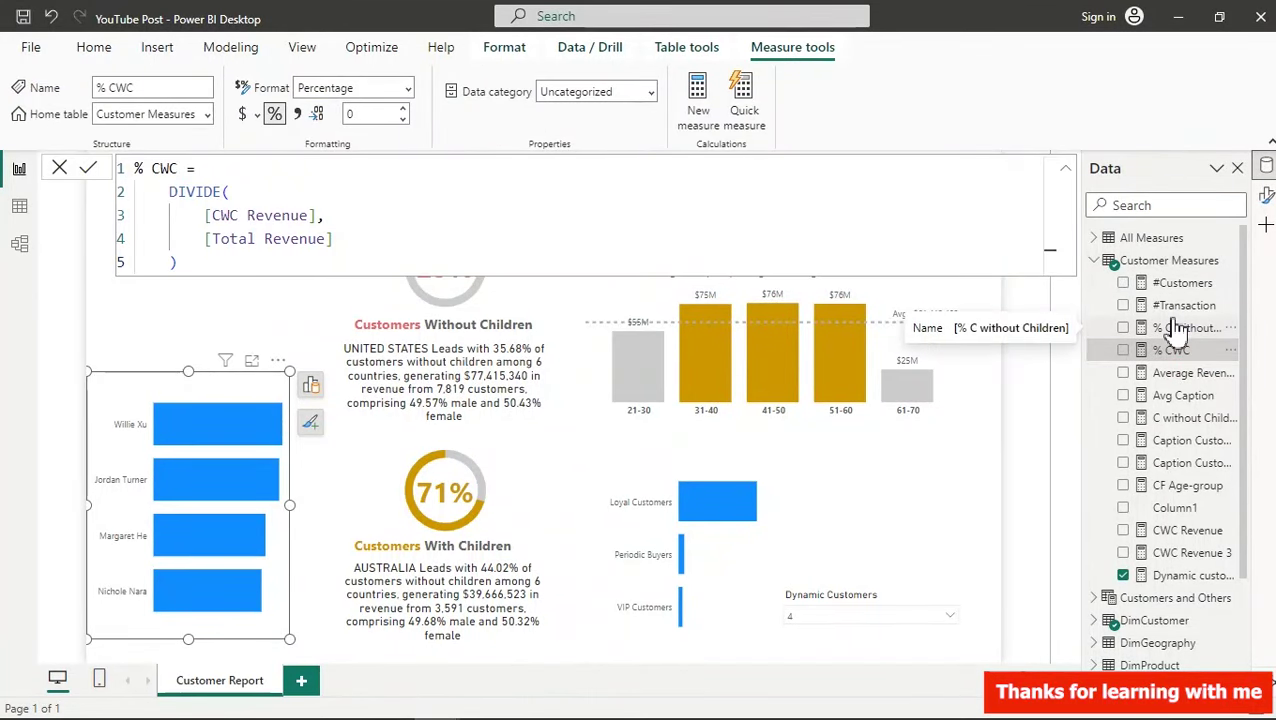
left_click(697, 100)
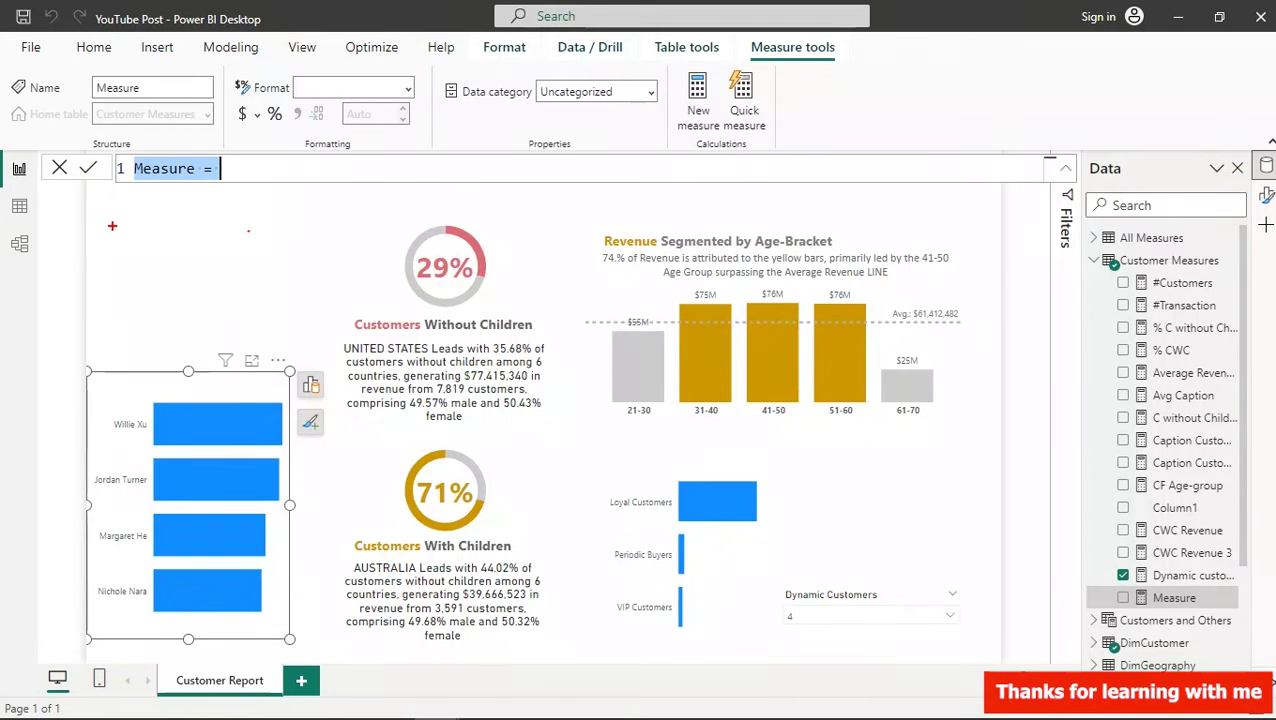
left_click_drag(117, 221, 120, 325)
left_click_drag(186, 205, 190, 345)
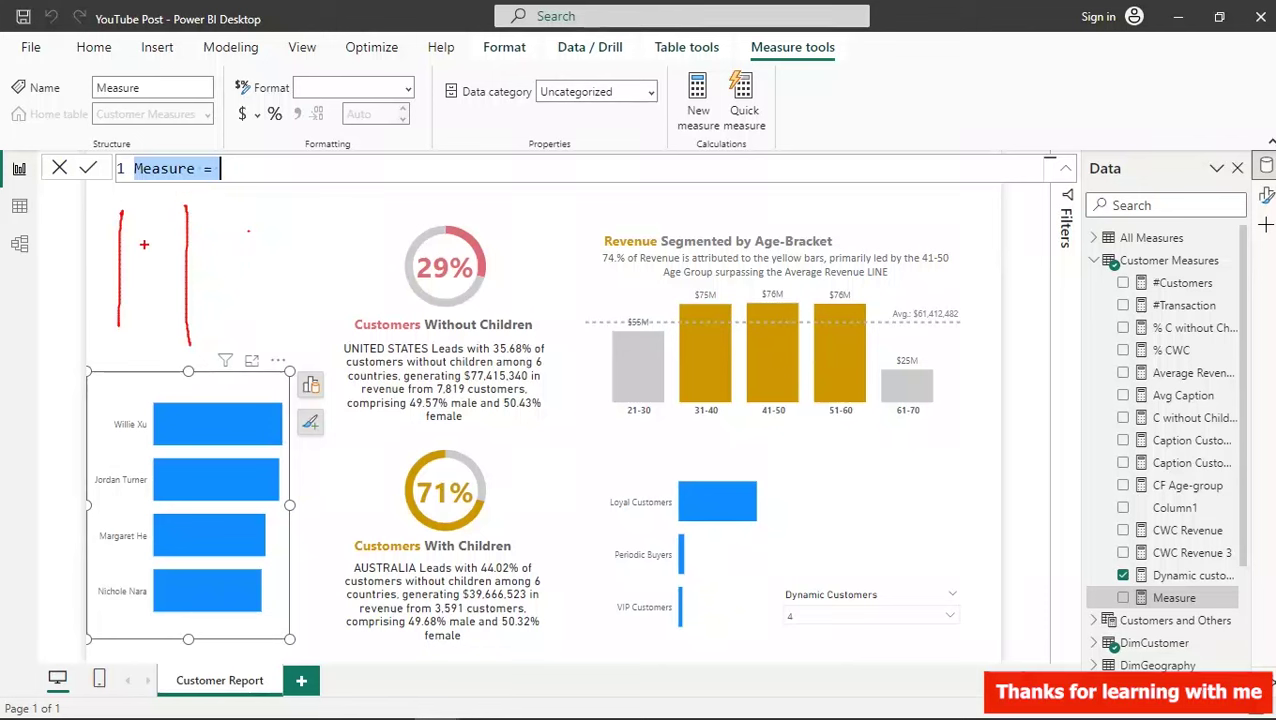
mouse_move(218, 248)
left_mouse_down()
mouse_move(232, 200)
mouse_move(272, 232)
mouse_move(320, 193)
mouse_move(352, 205)
left_mouse_up()
mouse_move(466, 180)
left_mouse_down()
mouse_move(450, 190)
mouse_move(440, 240)
mouse_move(490, 205)
mouse_move(604, 220)
mouse_move(626, 200)
left_mouse_up()
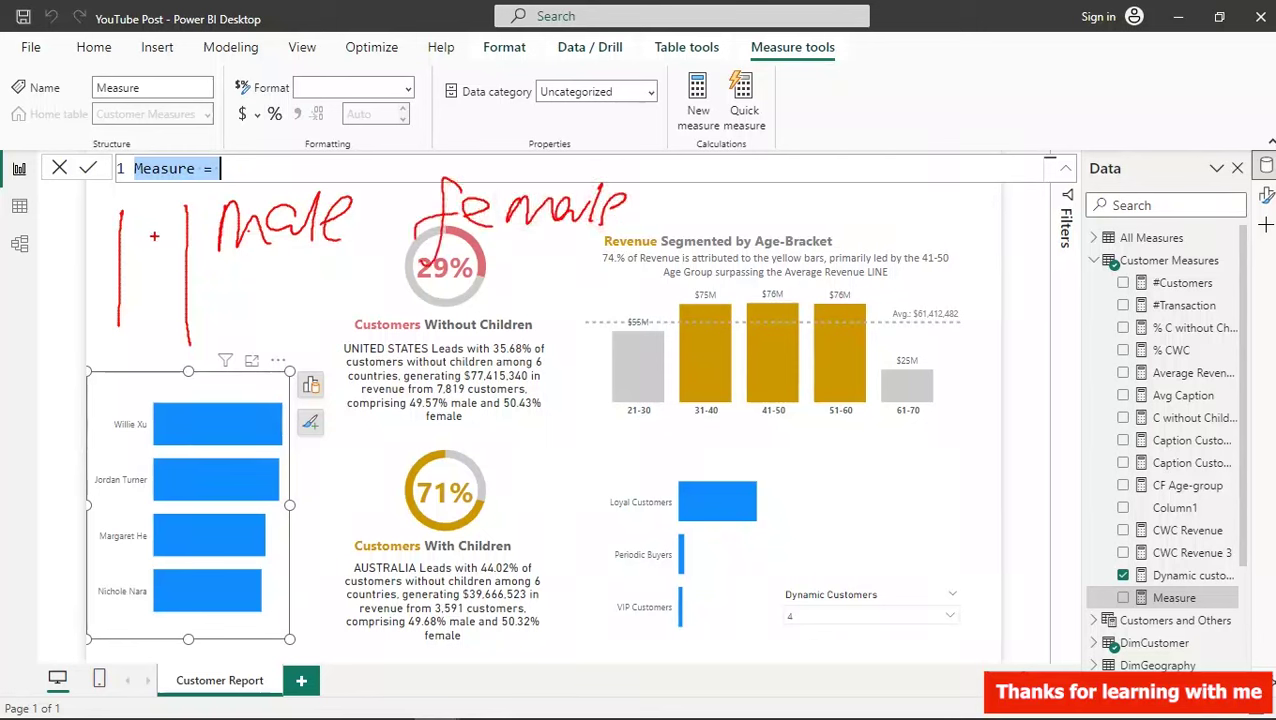
mouse_move(138, 226)
left_mouse_down()
mouse_move(152, 214)
mouse_move(166, 248)
mouse_move(150, 322)
mouse_move(308, 258)
left_mouse_up()
left_click_drag(226, 279, 310, 266)
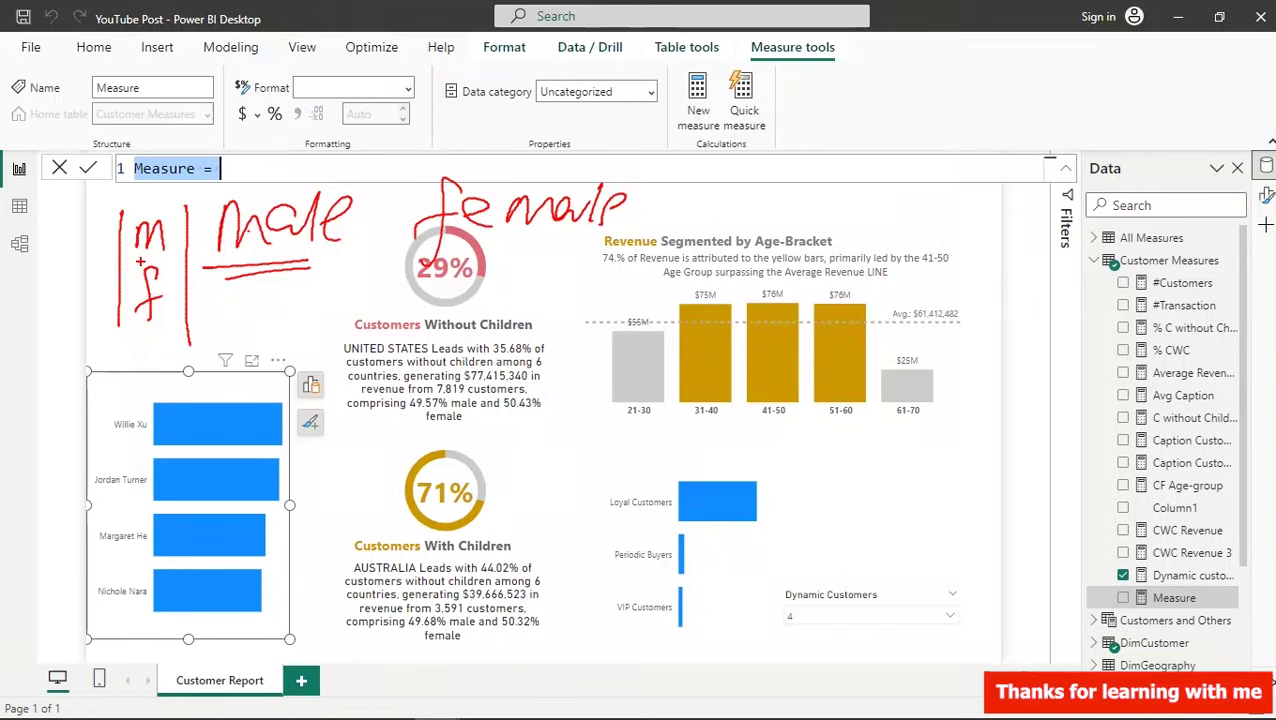
mouse_move(138, 256)
left_mouse_down()
mouse_move(158, 278)
mouse_move(132, 216)
left_mouse_up()
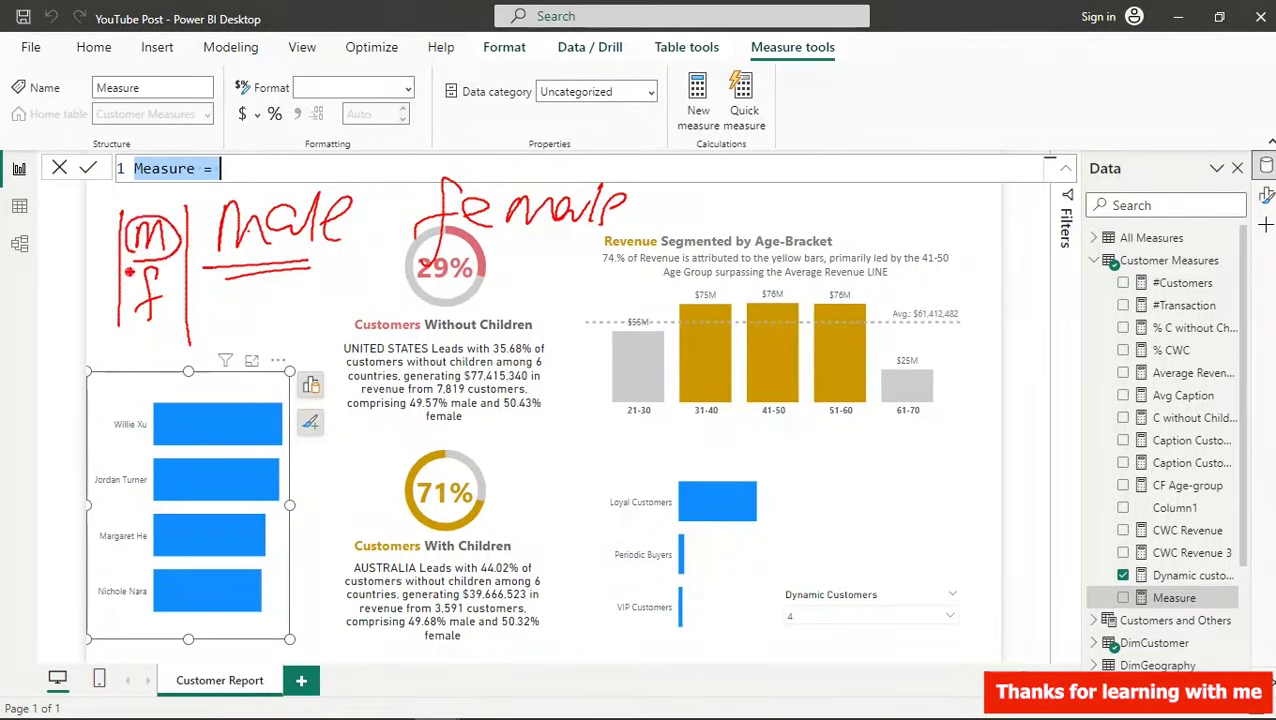
key("Escape")
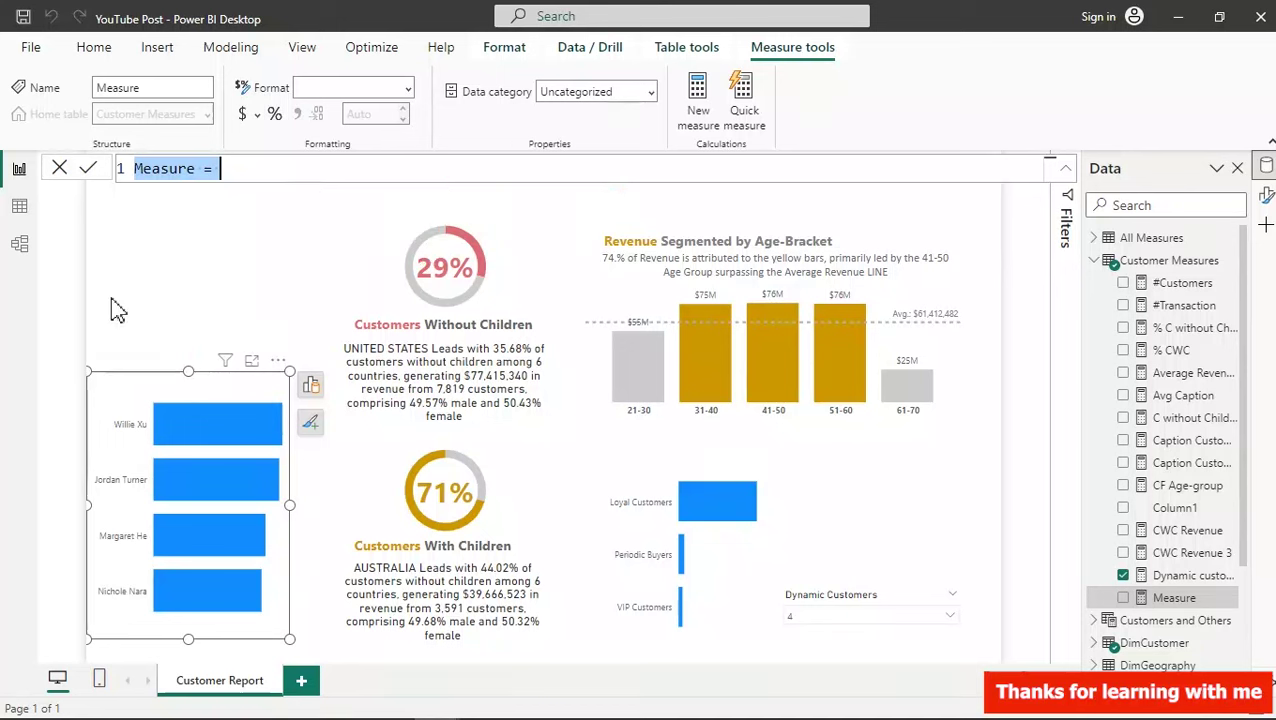
- Name the measure Male Revenue and begin its formula with CALCULATE on [Total Revenue]
type("M")
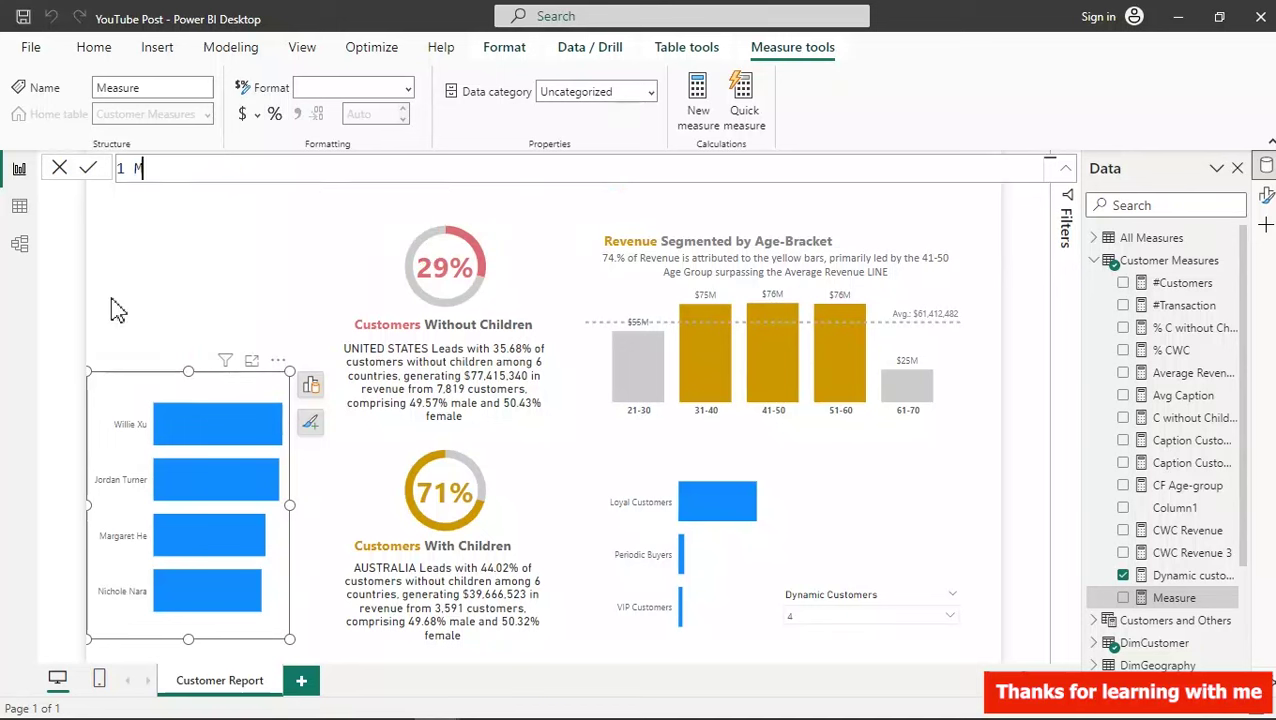
type("ale Revenue =")
key("shift+Return")
type("CAL")
key("Tab")
key("shift+Return")
type("[")
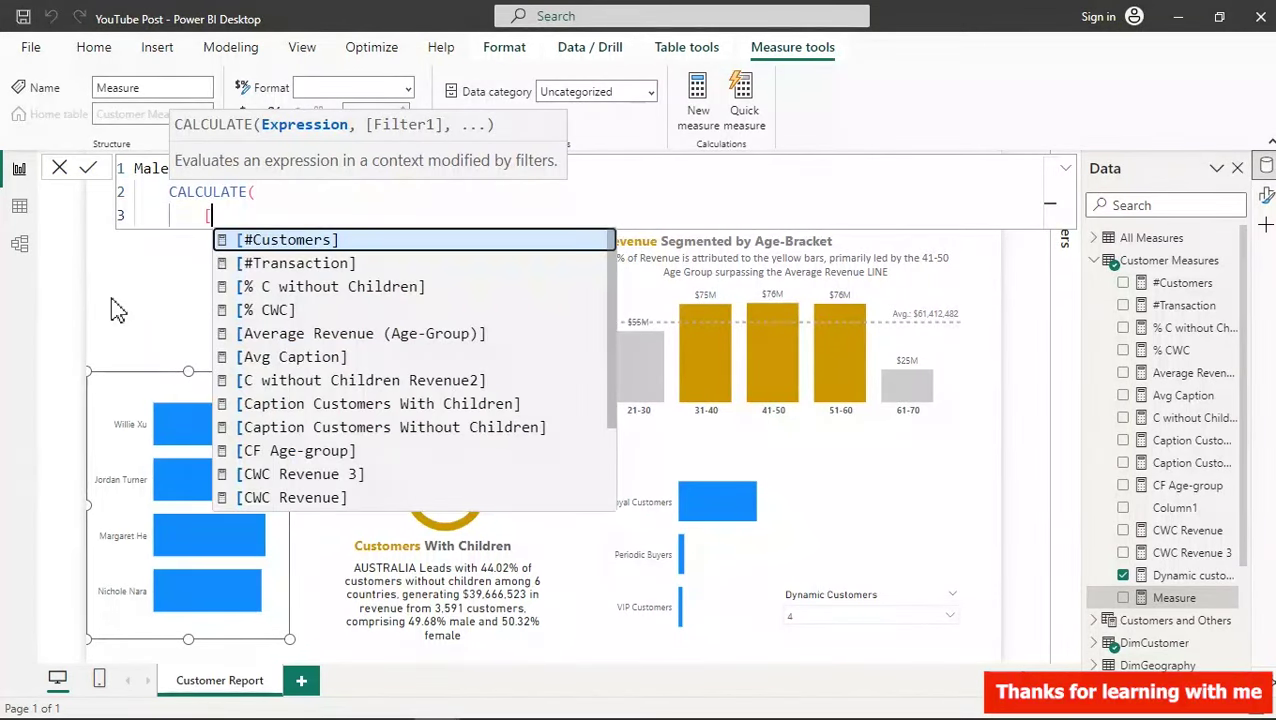
type("t")
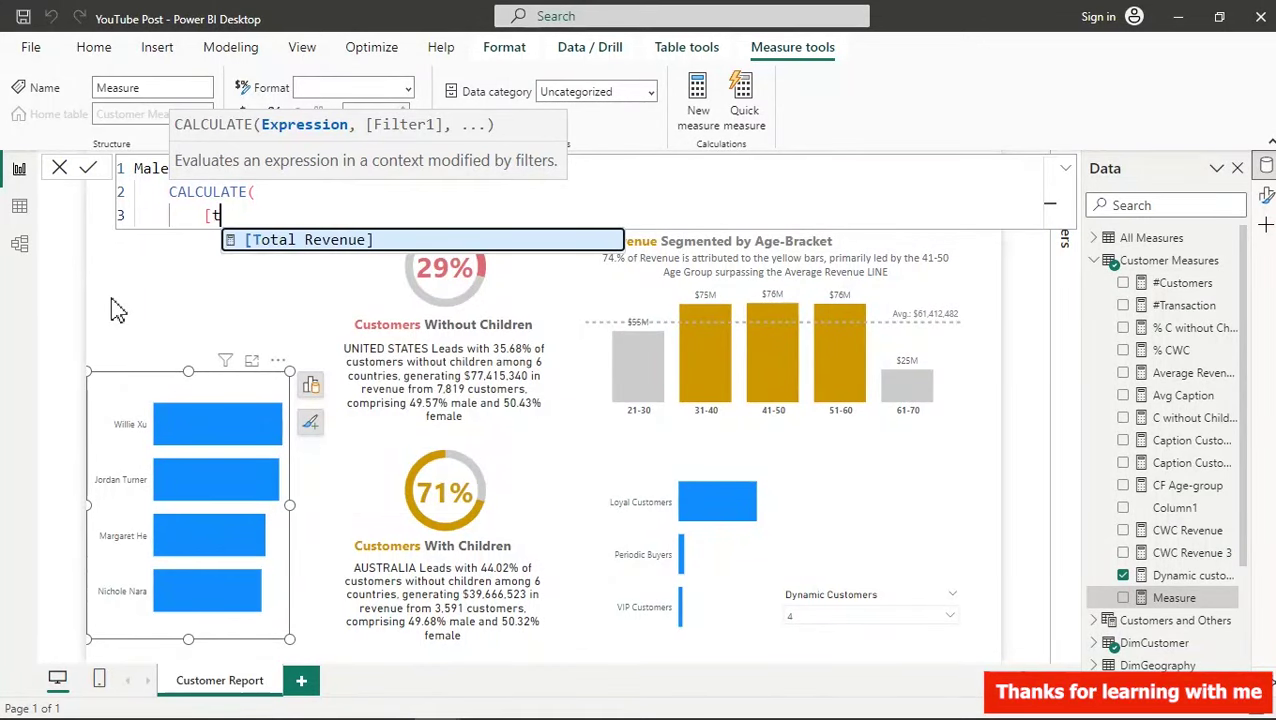
key("Tab")
type(",")
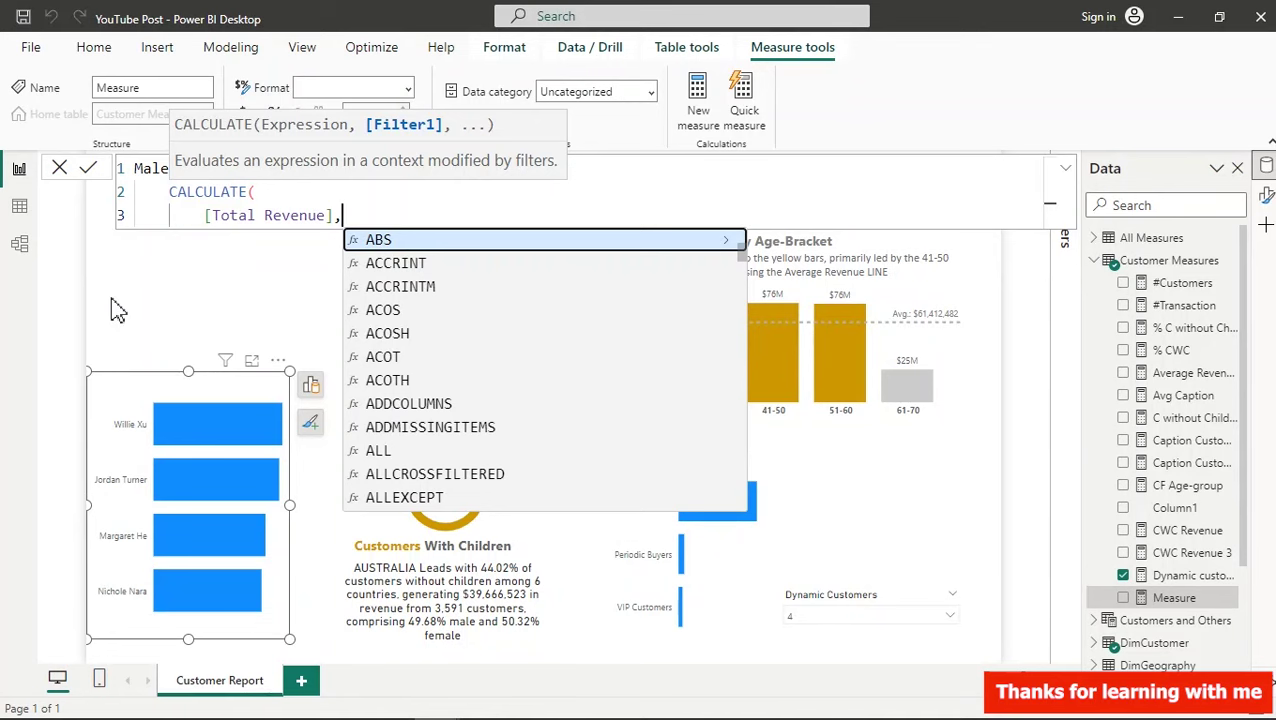
- Filter the Male Revenue calculation to DimCustomer[Gender]="M", close the formula and commit the measure
key("shift+Return")
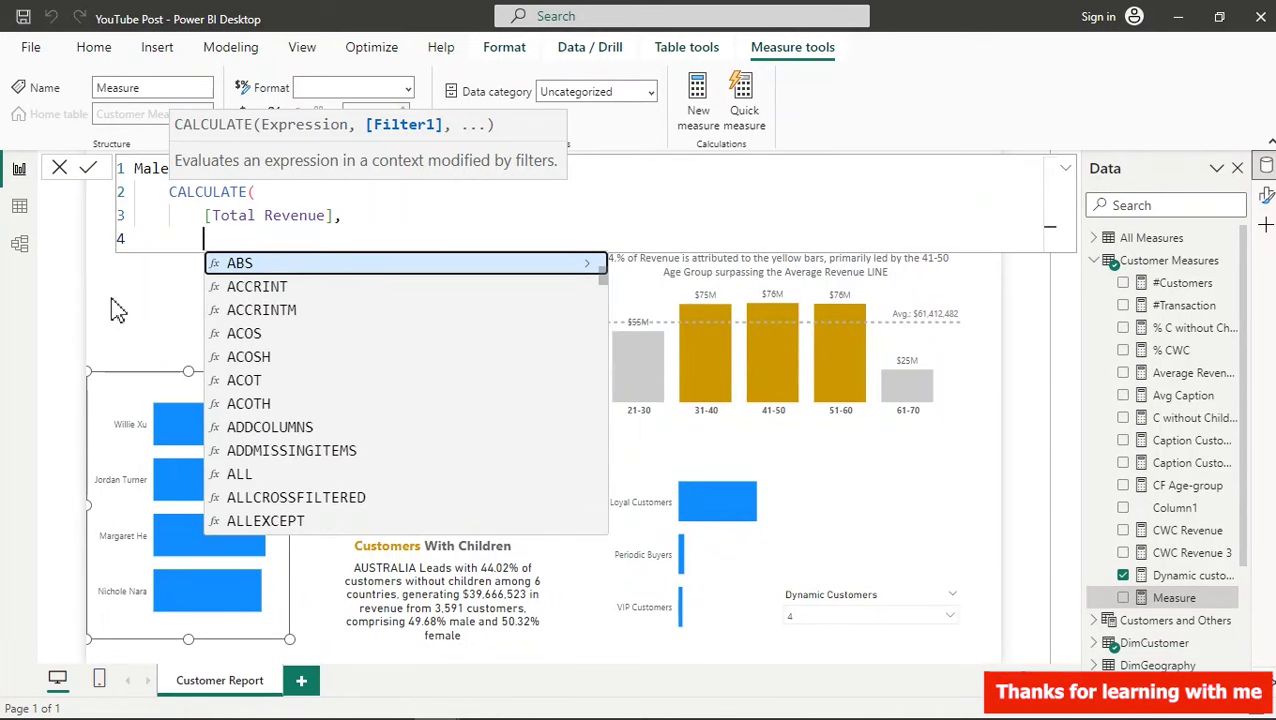
type("gen")
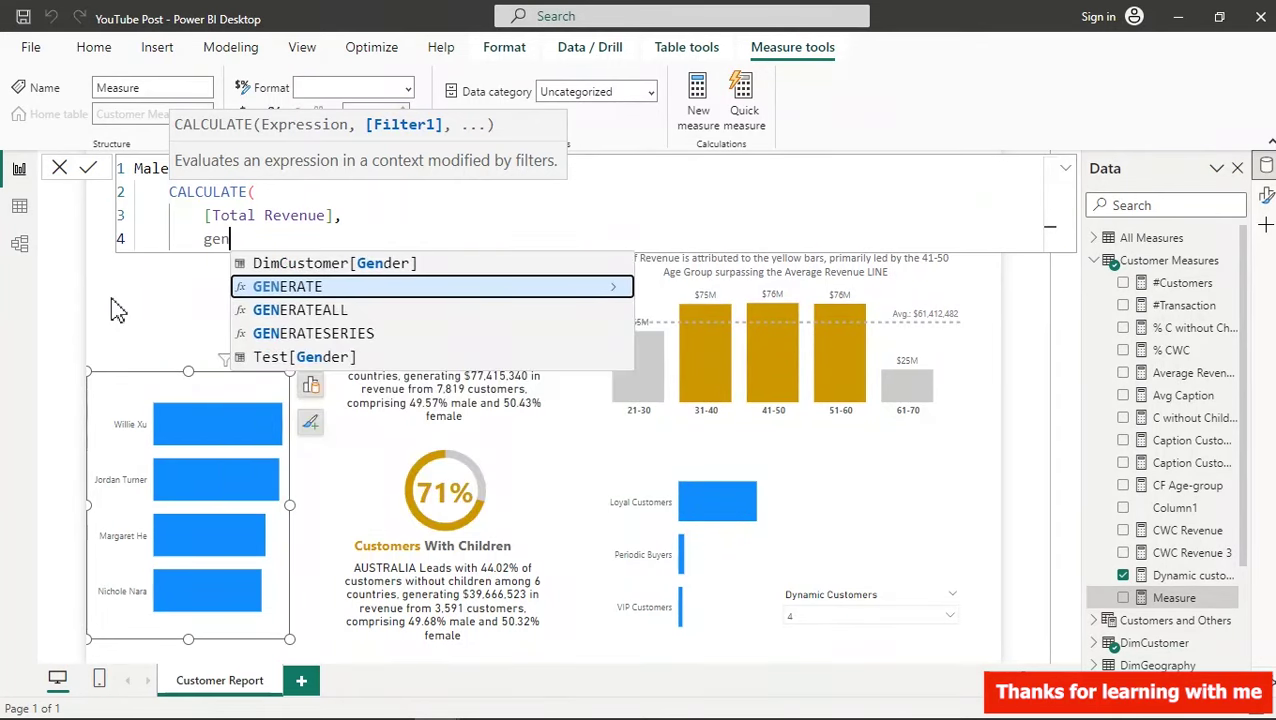
key("Up")
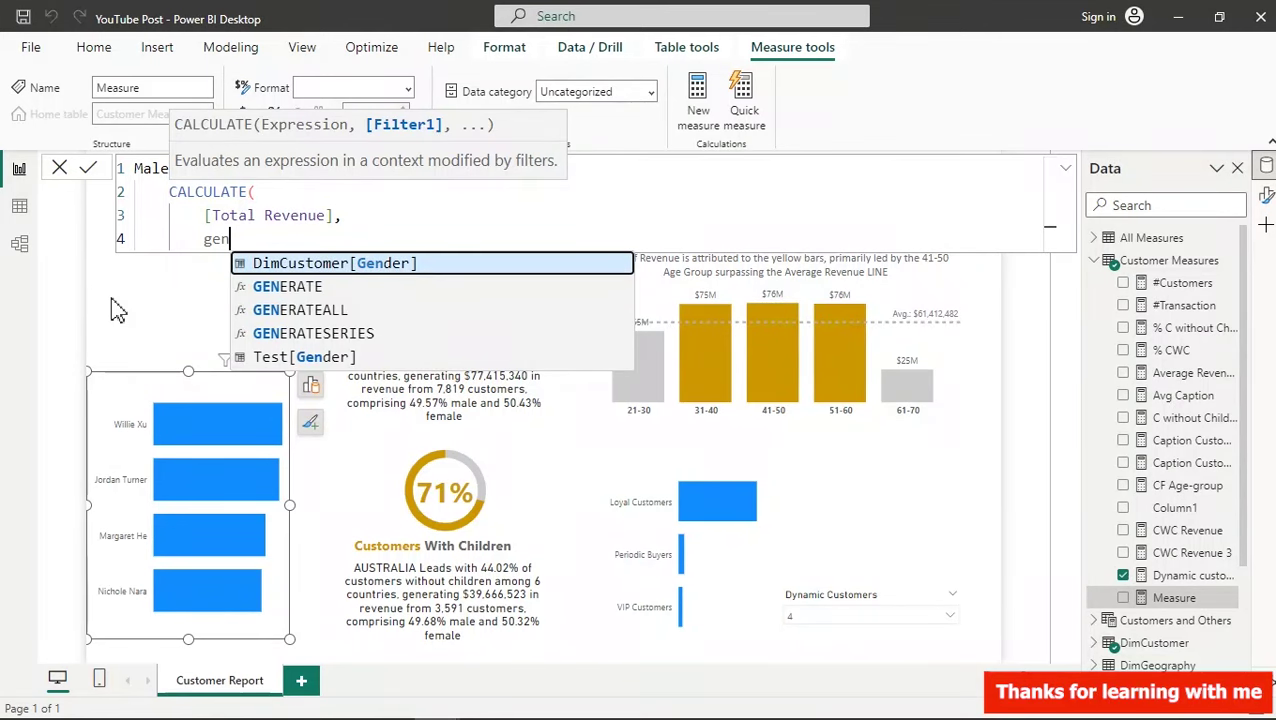
key("Tab")
type("=")
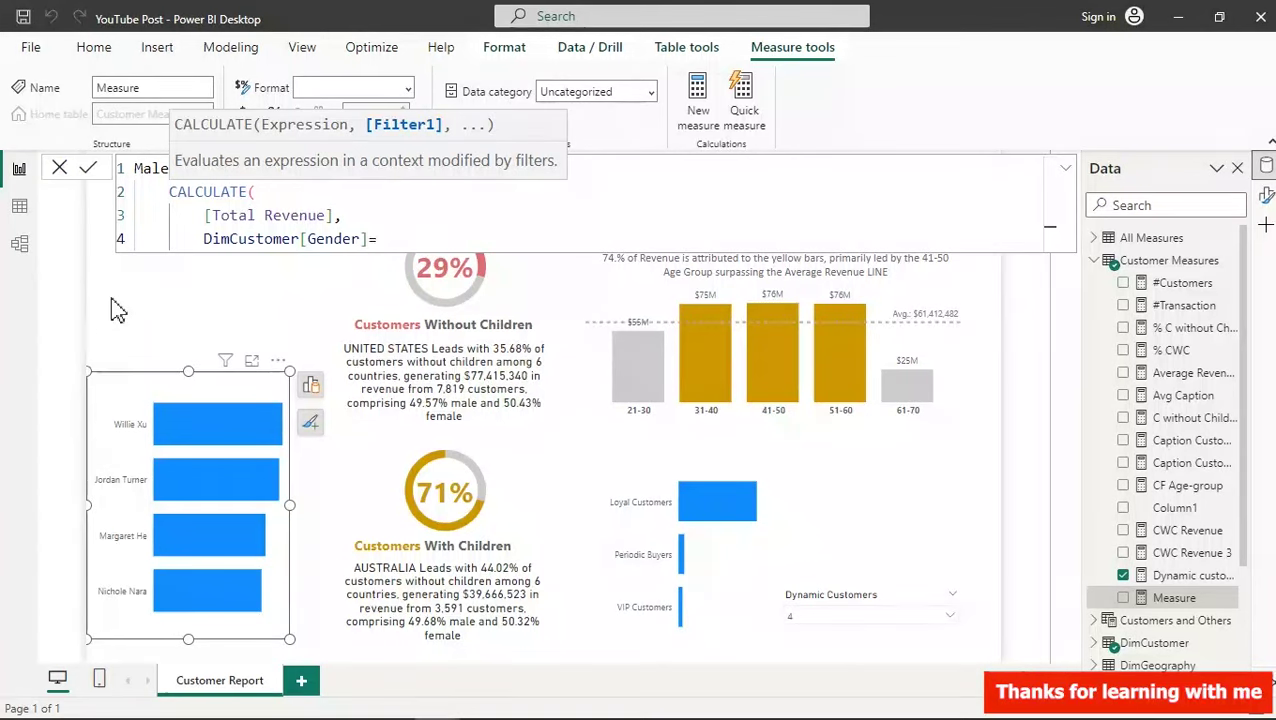
type("\"M")
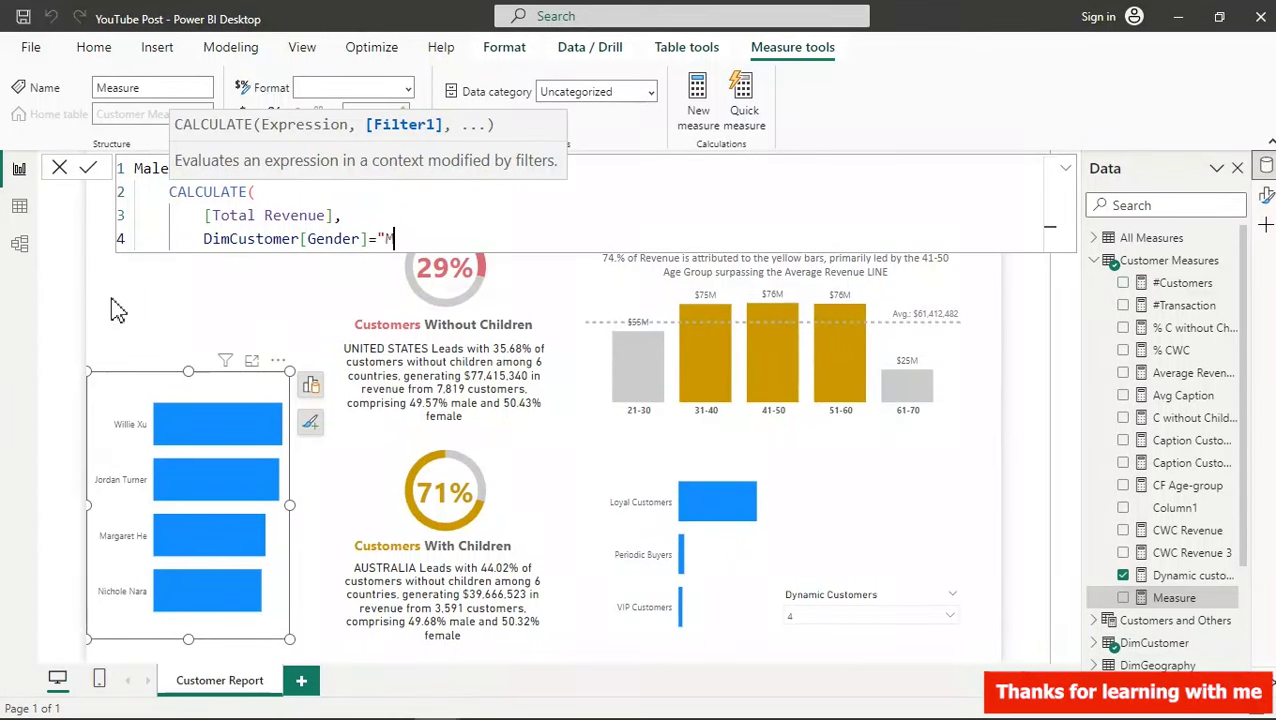
key("Return")
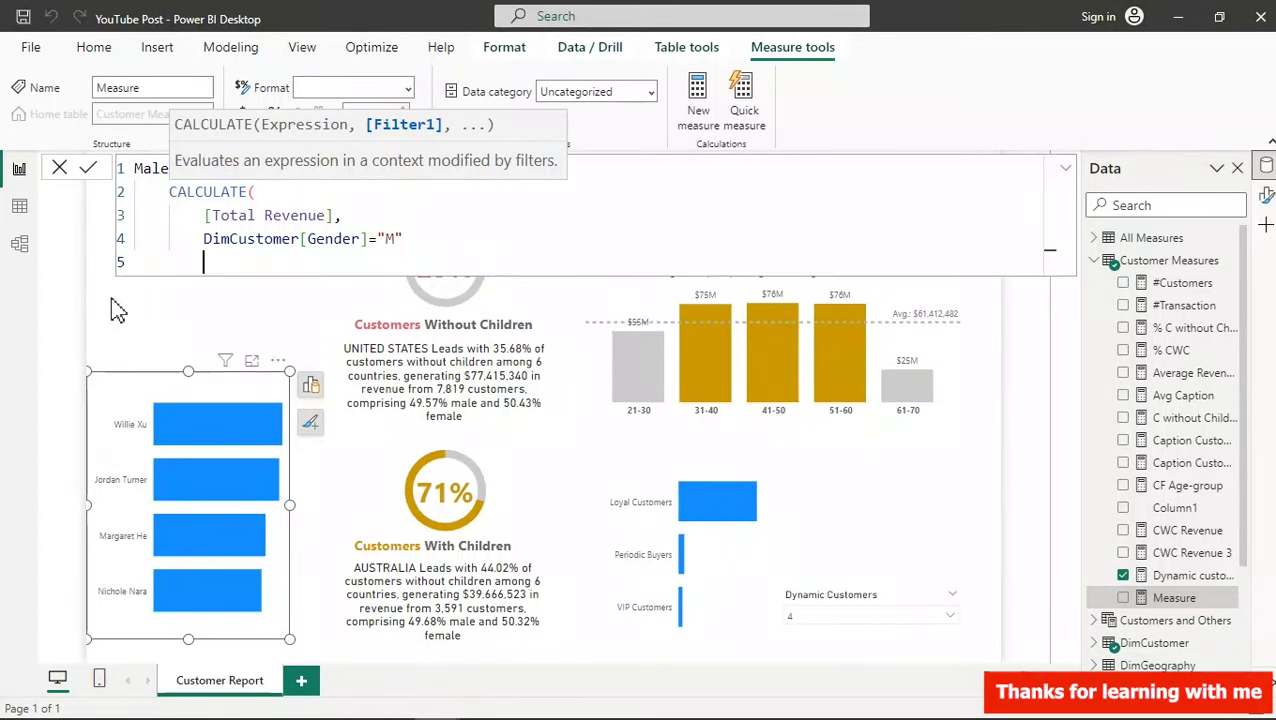
type(")")
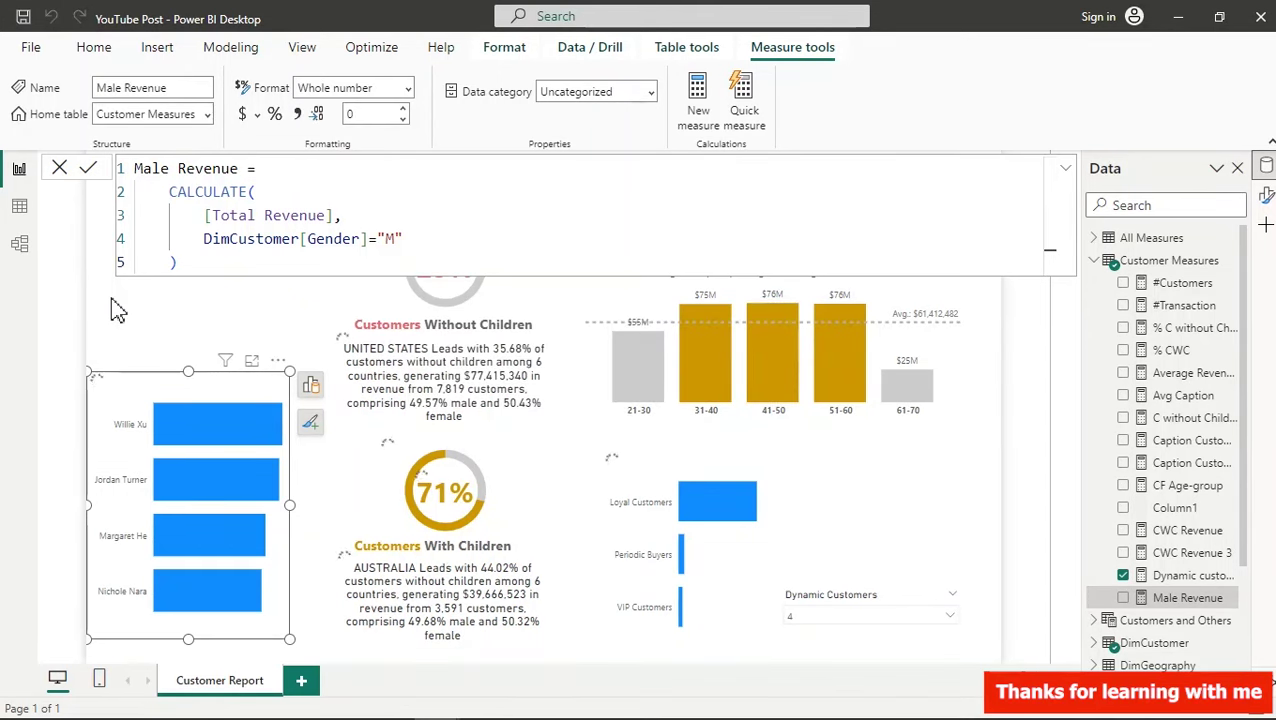
left_click(243, 115)
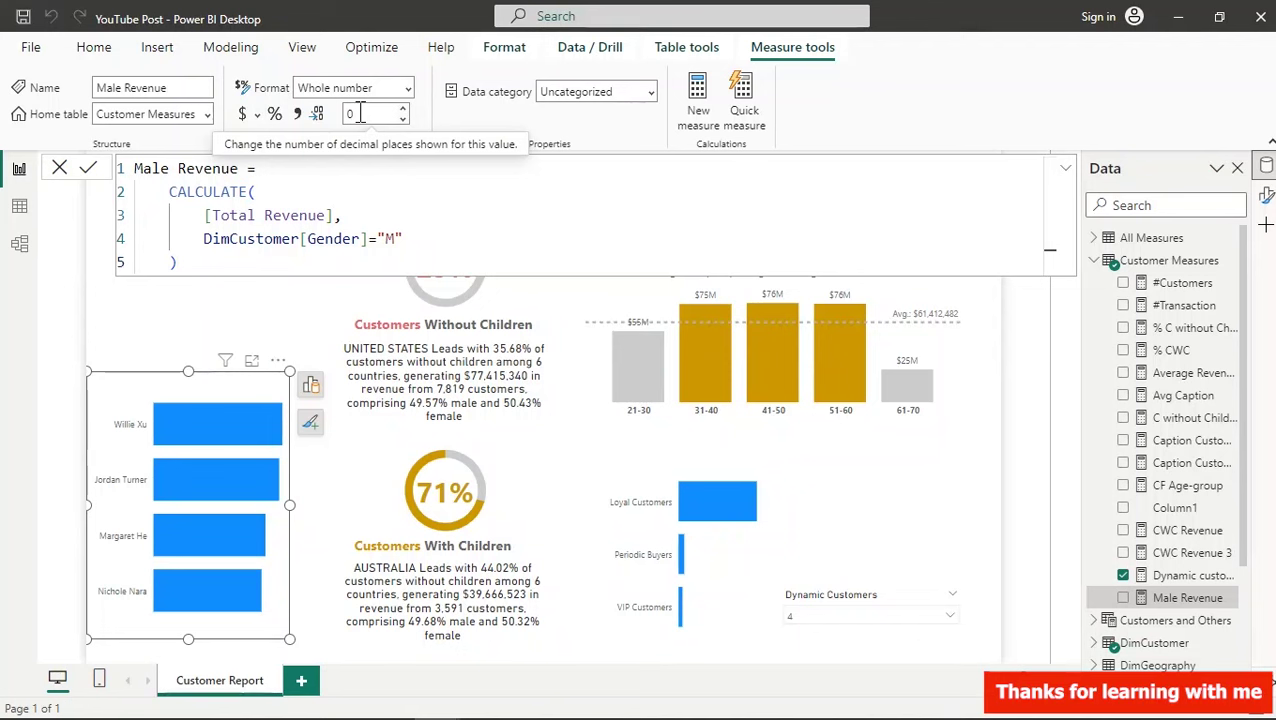
double_click(357, 113)
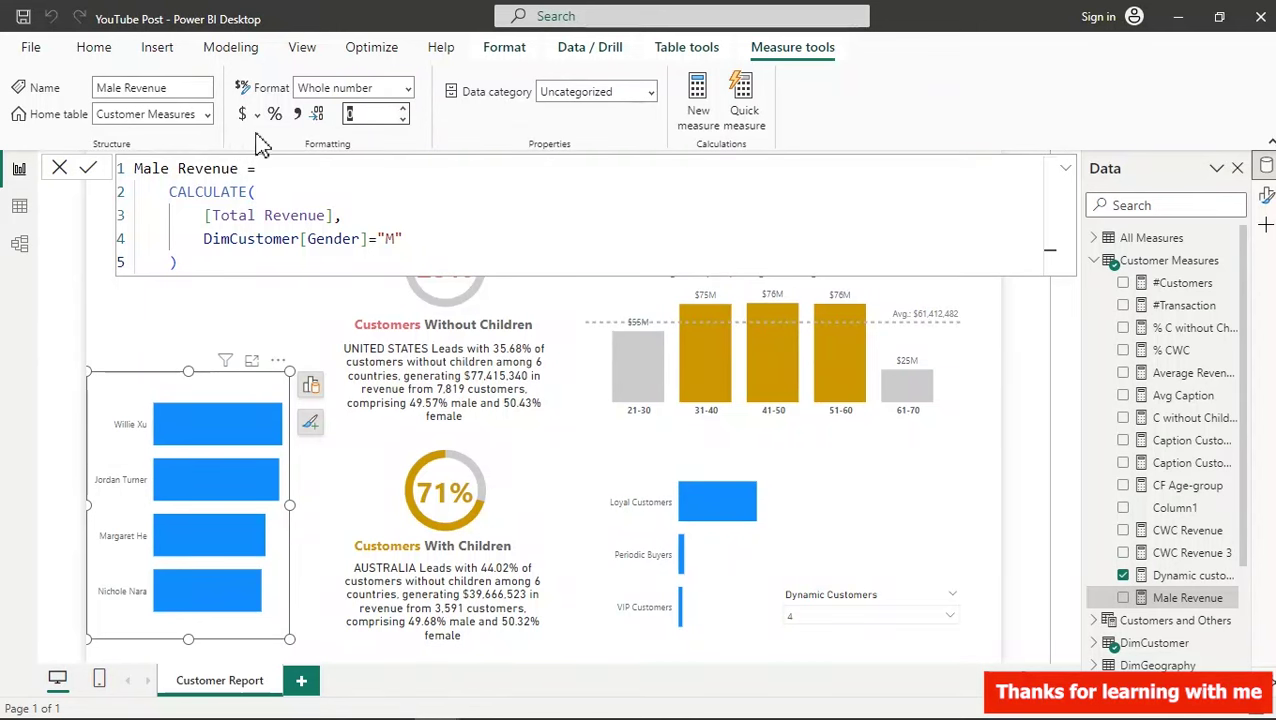
- Add a Male Revenue card to the report, shrink it and place it below the age-bracket chart, above the Dynamic Customers slicer
left_click(986, 533)
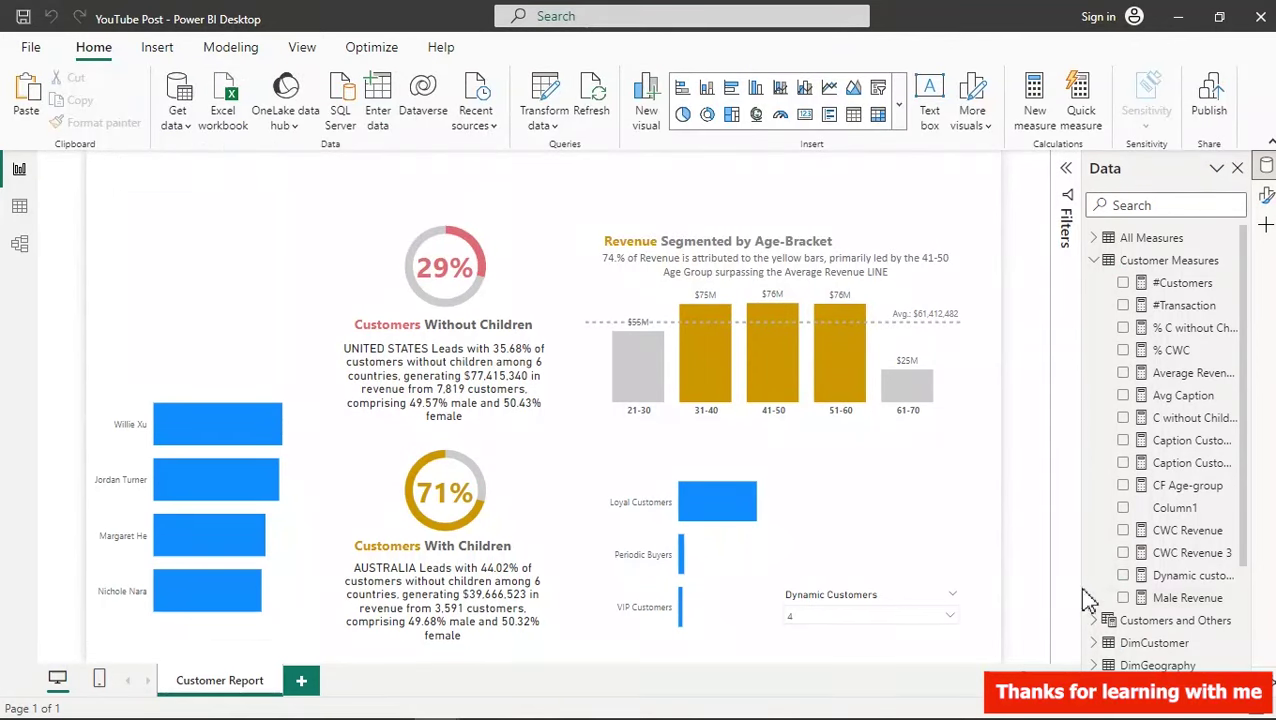
left_click(1124, 599)
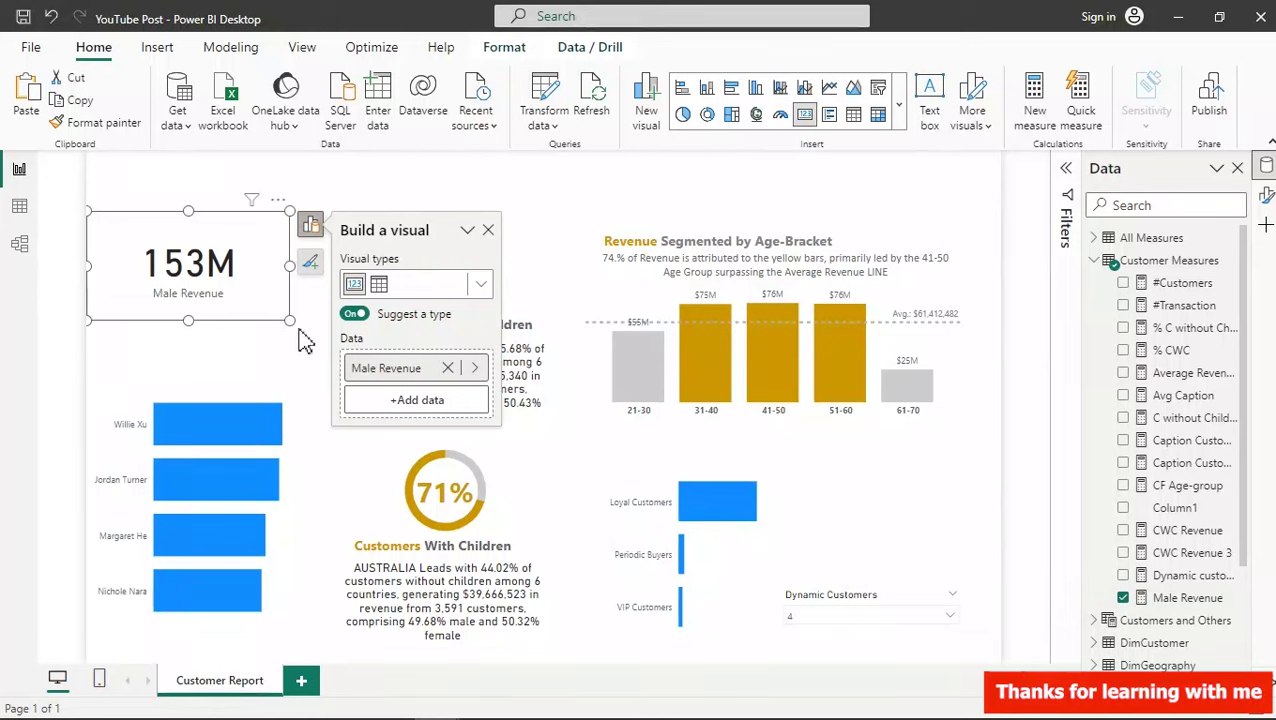
left_click_drag(289, 320, 243, 301)
left_click_drag(175, 262, 900, 505)
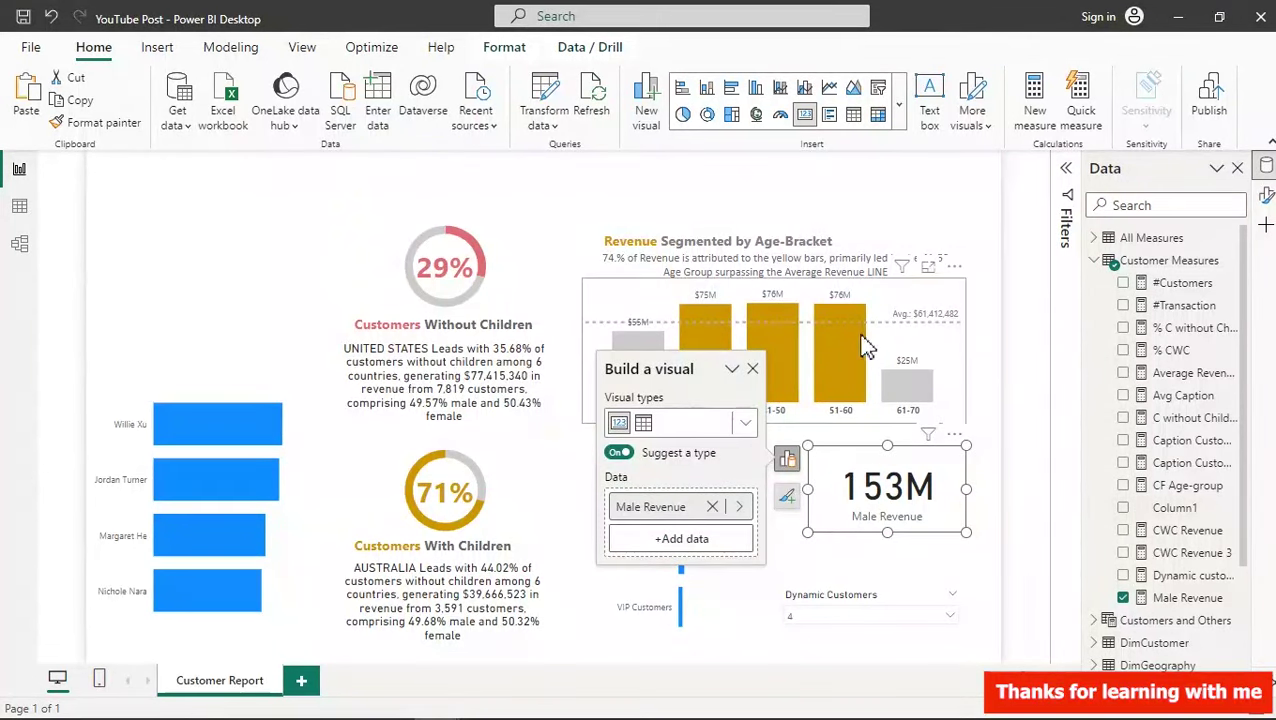
- Copy the full Male Revenue formula into a new measure in the Customer Measures table
left_click(1188, 598)
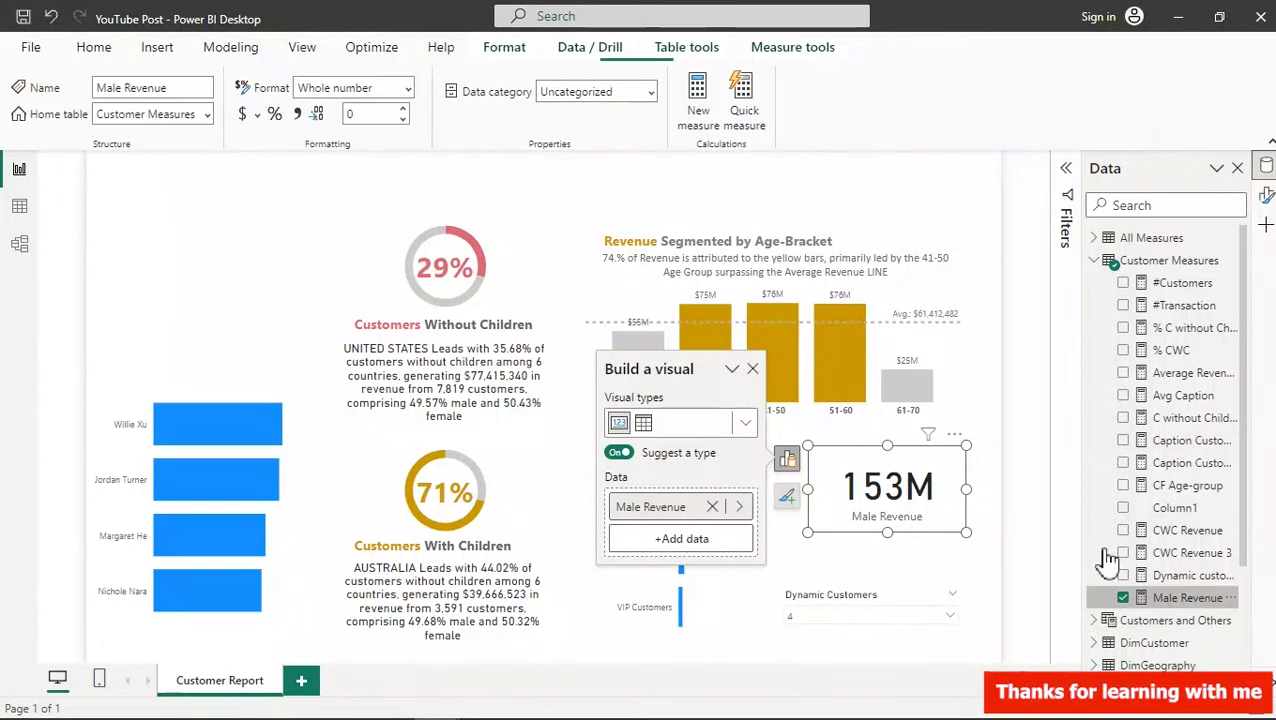
key("ctrl+a")
key("ctrl+c")
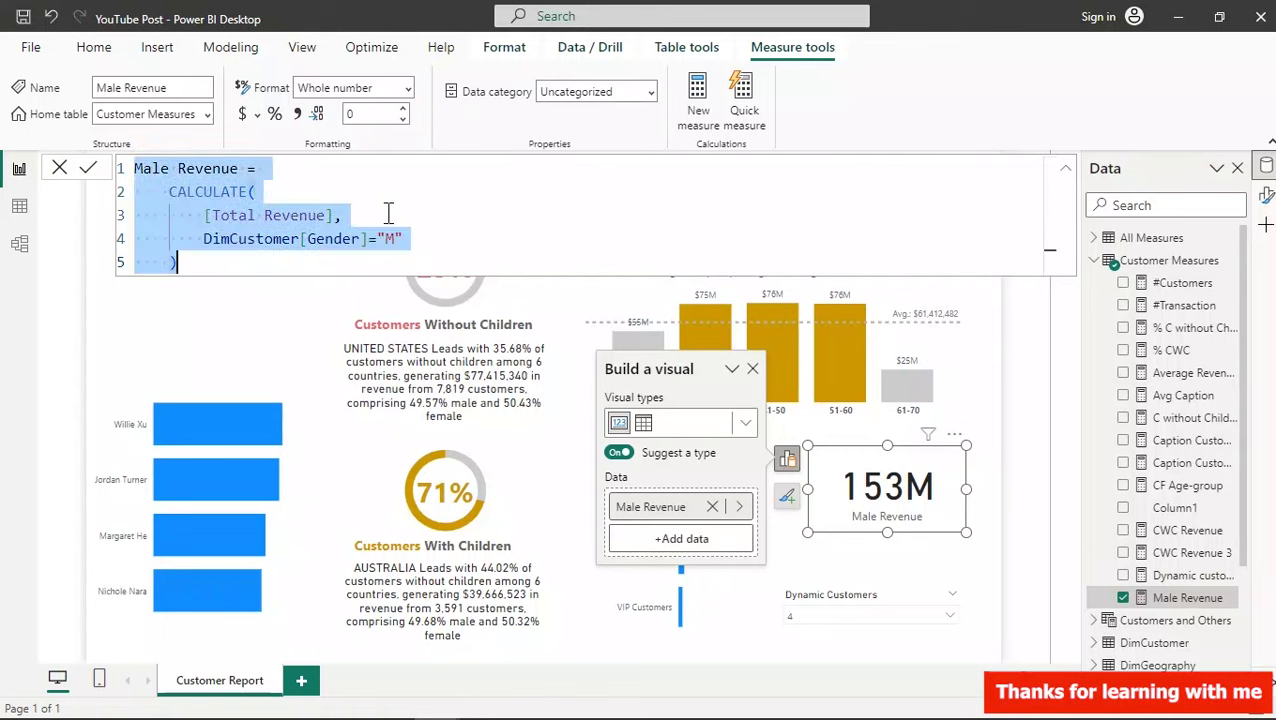
left_click(700, 105)
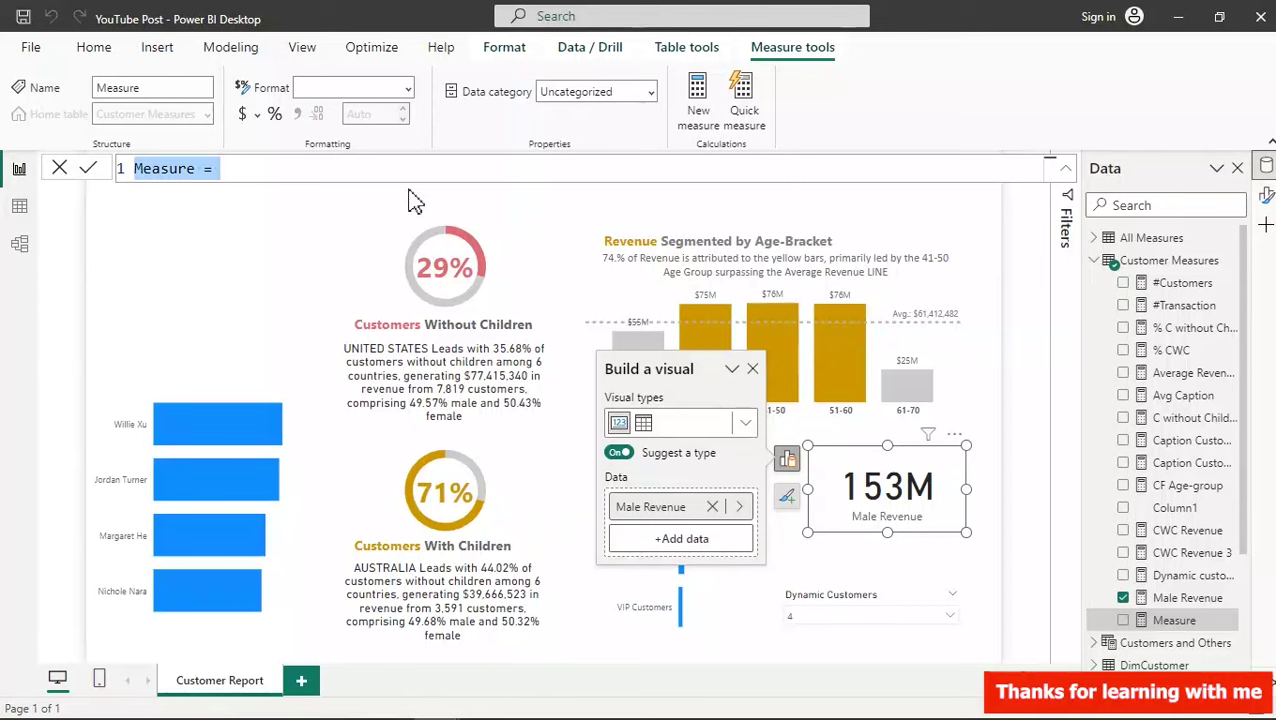
key("ctrl+v")
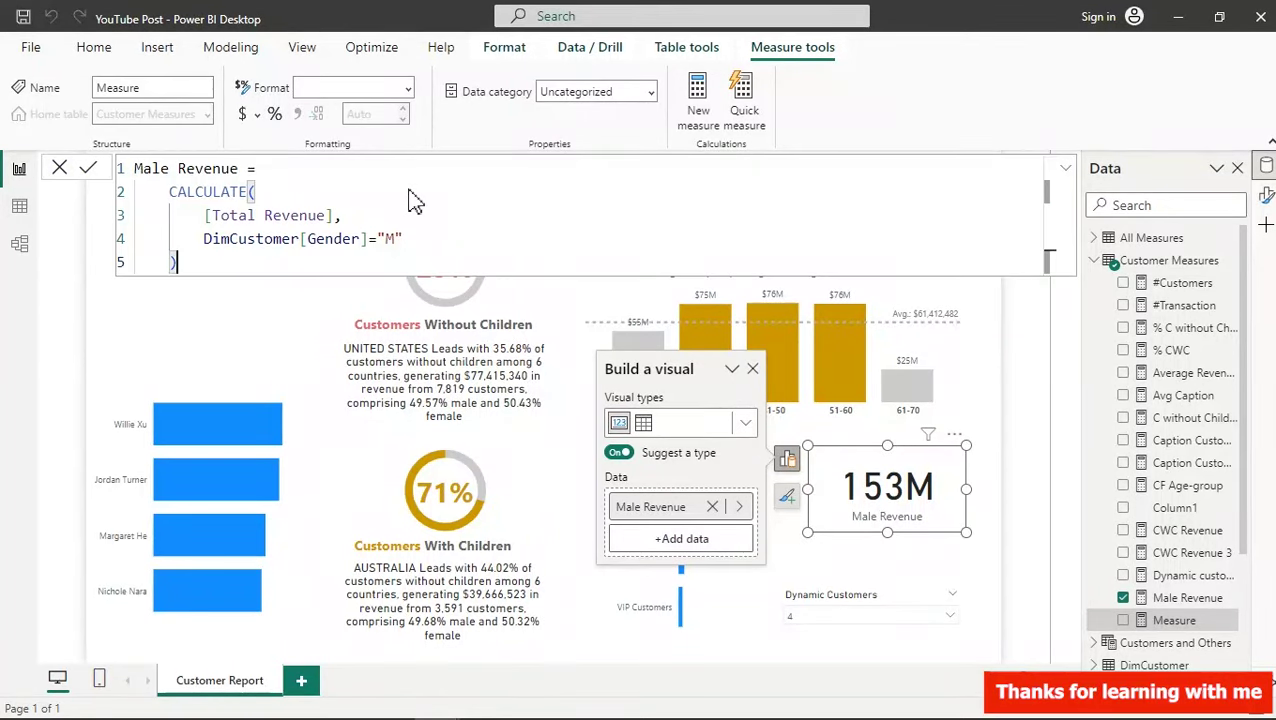
- Turn the copied Male Revenue formula into a Female Revenue measure that filters DimCustomer[Gender] to "F"
left_click_drag(145, 170, 133, 170)
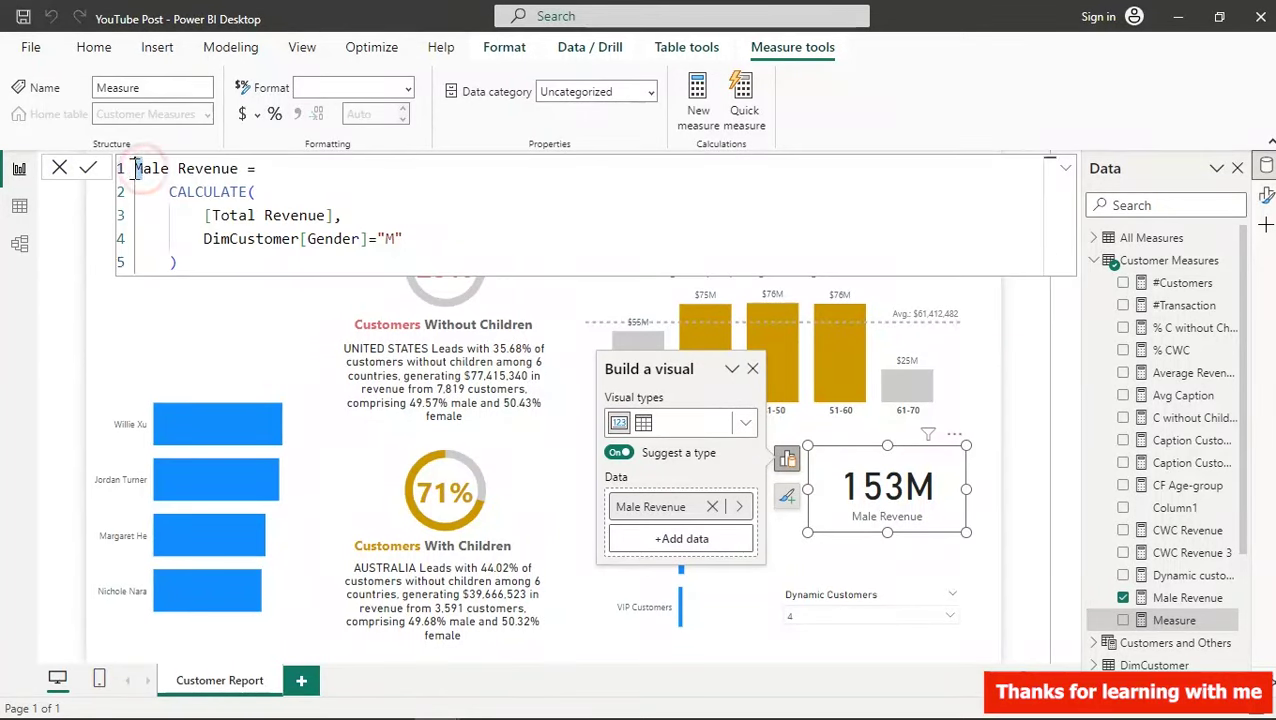
type("Fem")
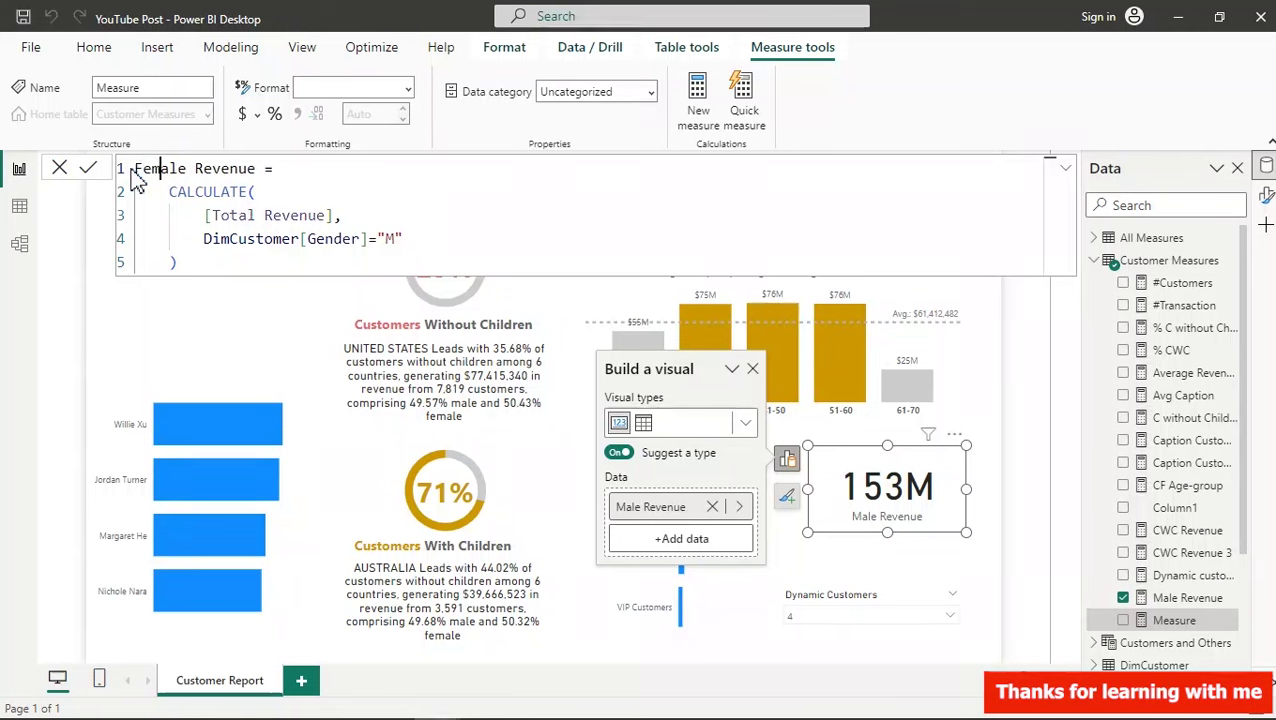
double_click(391, 238)
key("BackSpace")
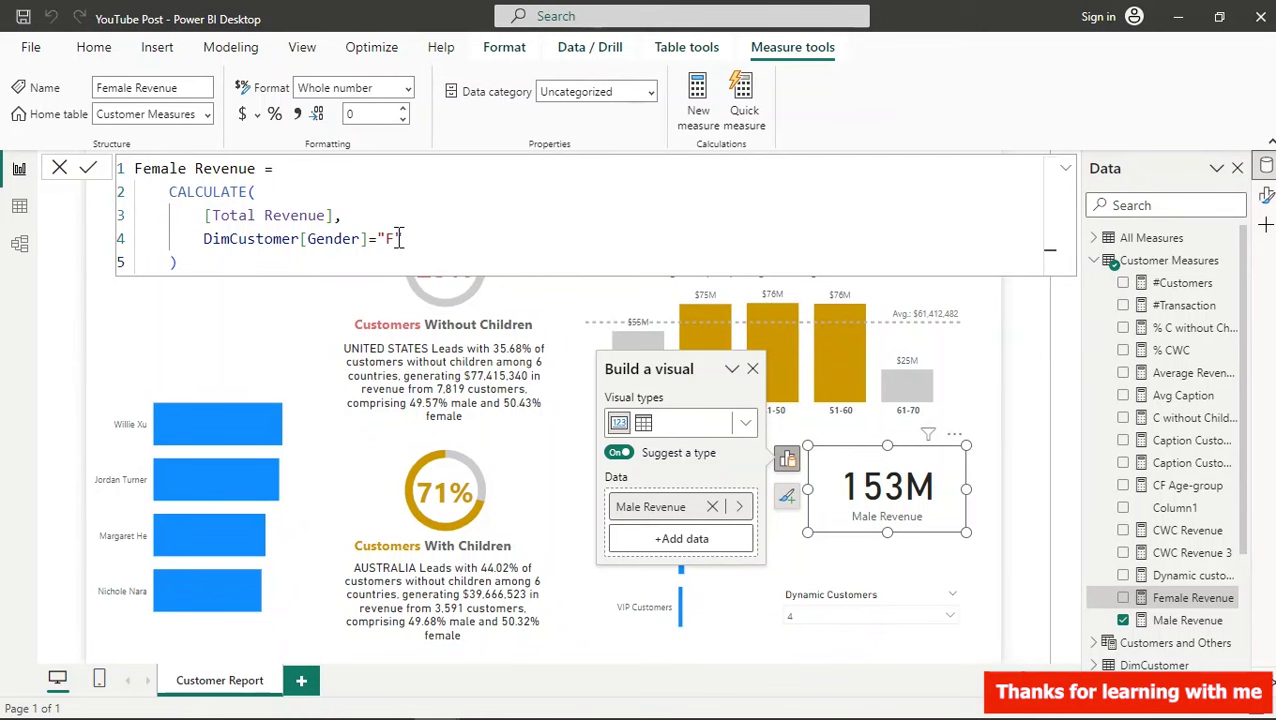
- Start a new measure named % Male whose formula opens with the DIVIDE function on its own line
left_click(704, 96)
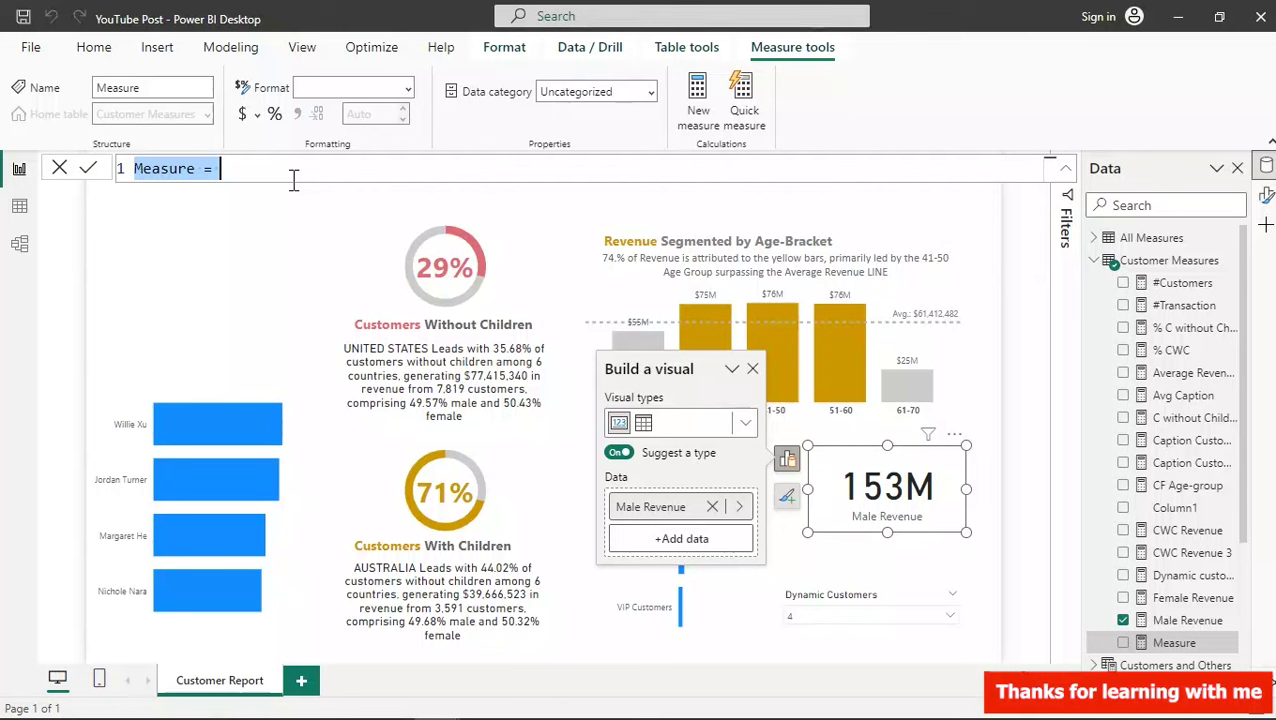
type("Q")
key("BackSpace")
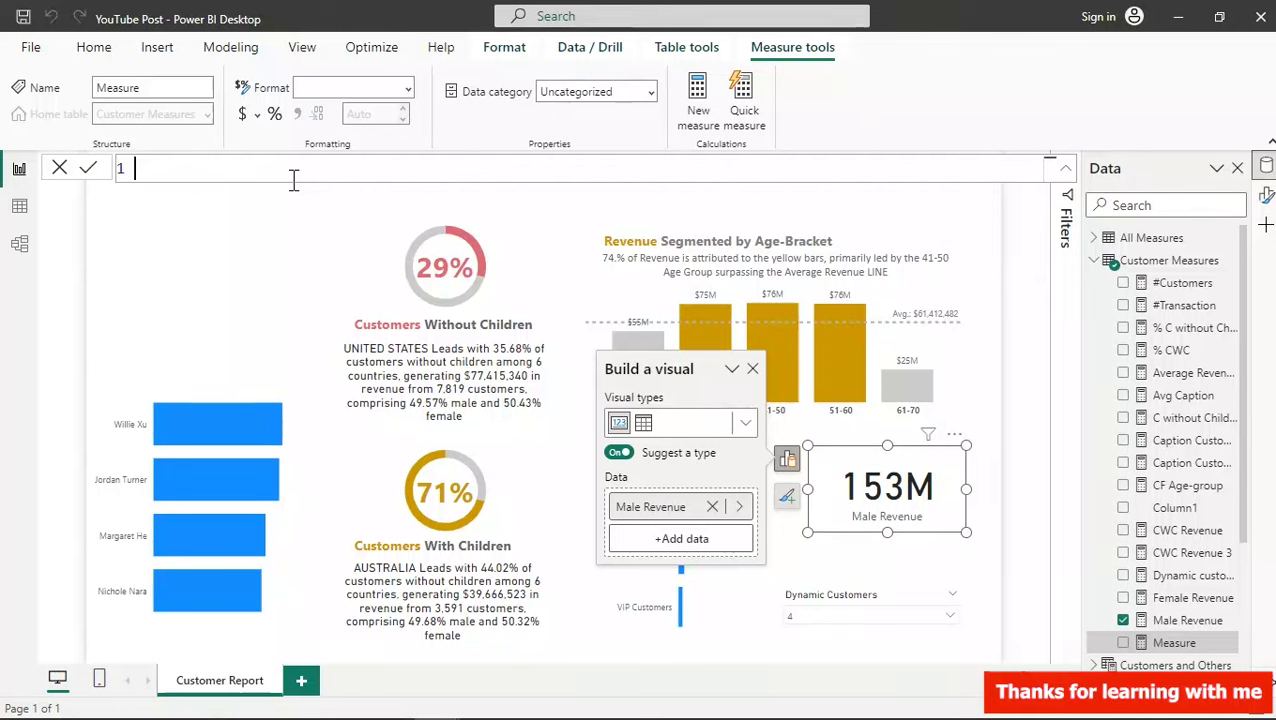
type("Pct")
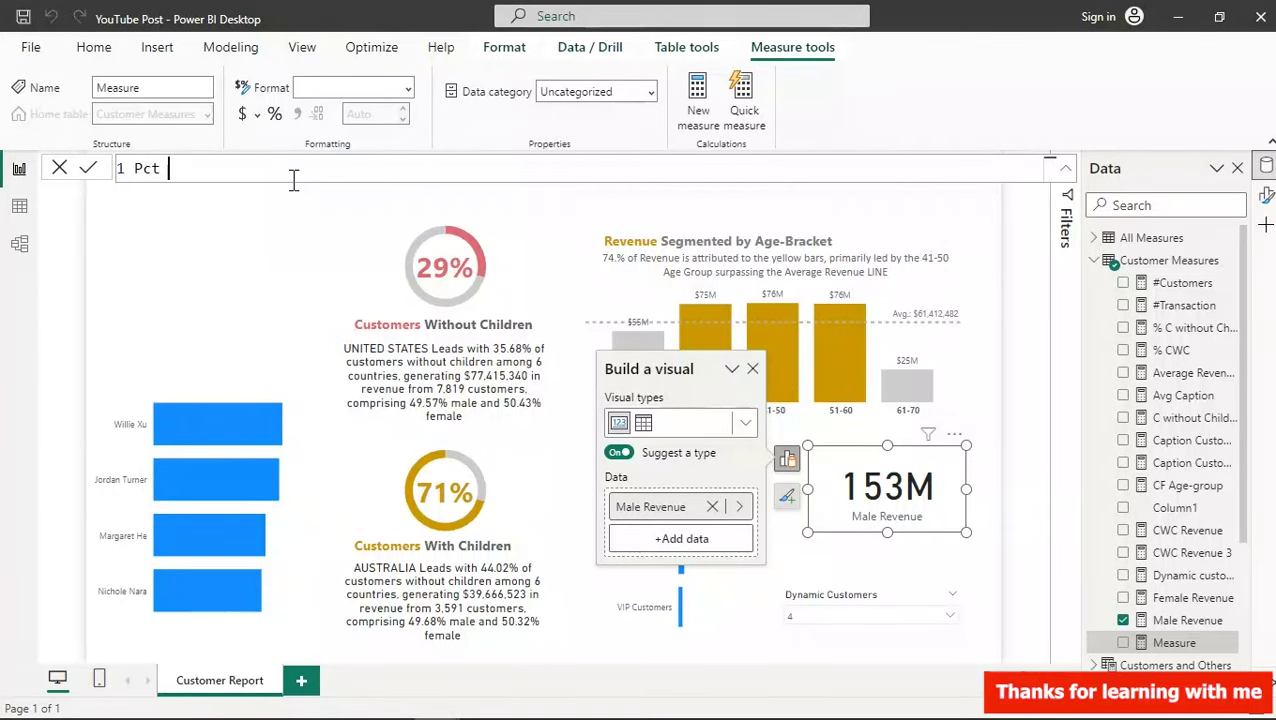
key("BackSpace")
key("BackSpace")
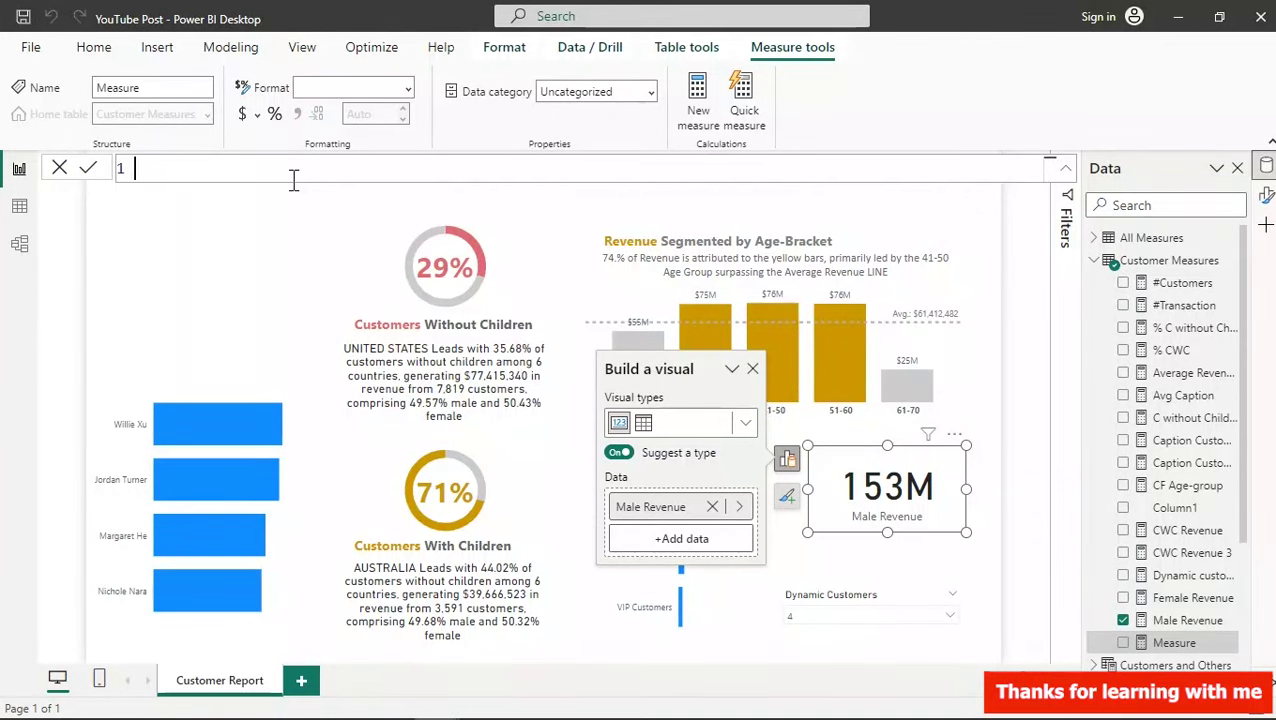
type("% Male =")
key("shift+Return")
key("Tab")
type("di")
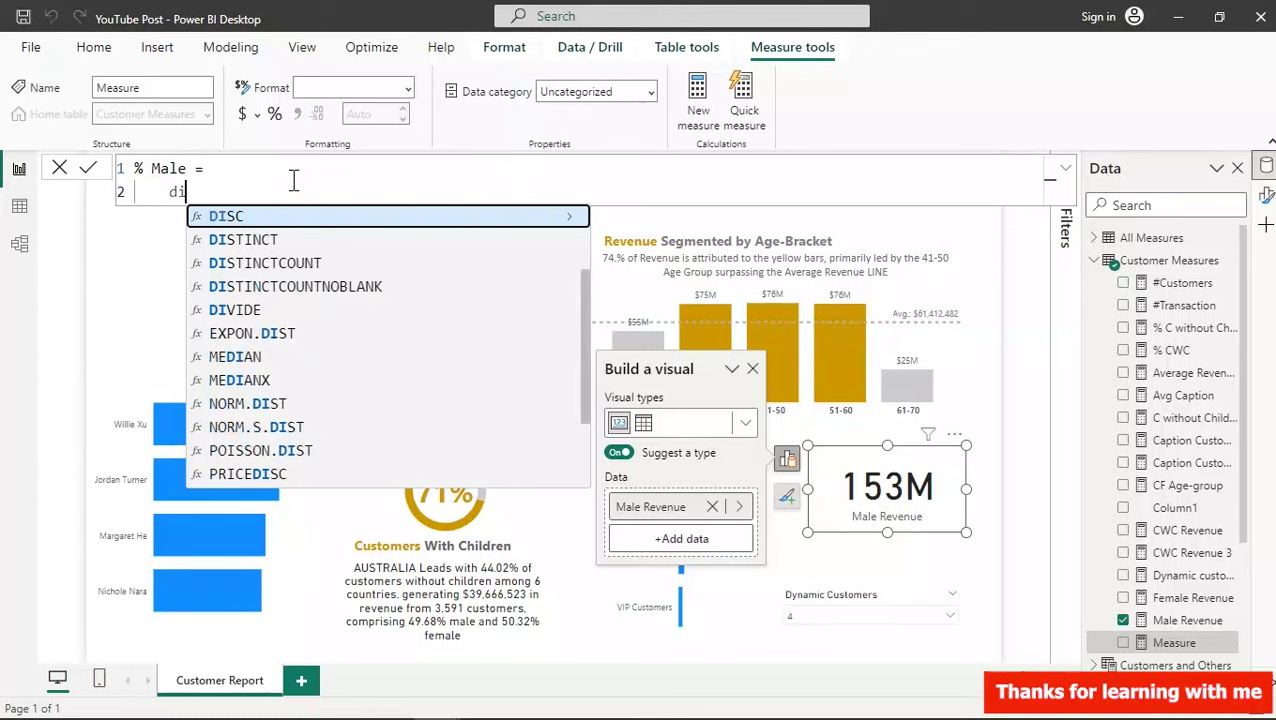
type("v")
key("Tab")
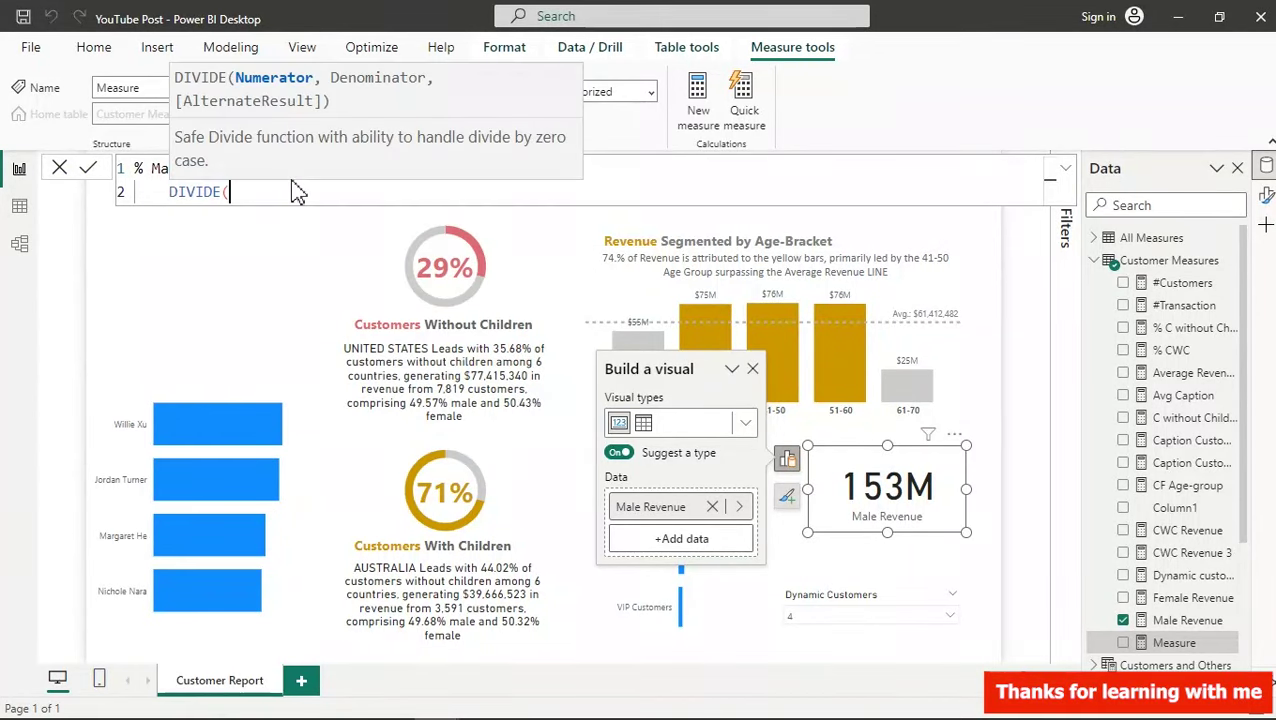
- Complete the DIVIDE formula with [Male Revenue] as numerator and [Total Revenue] as denominator, and commit the measure
key("shift+Return")
key("Tab")
type("[")
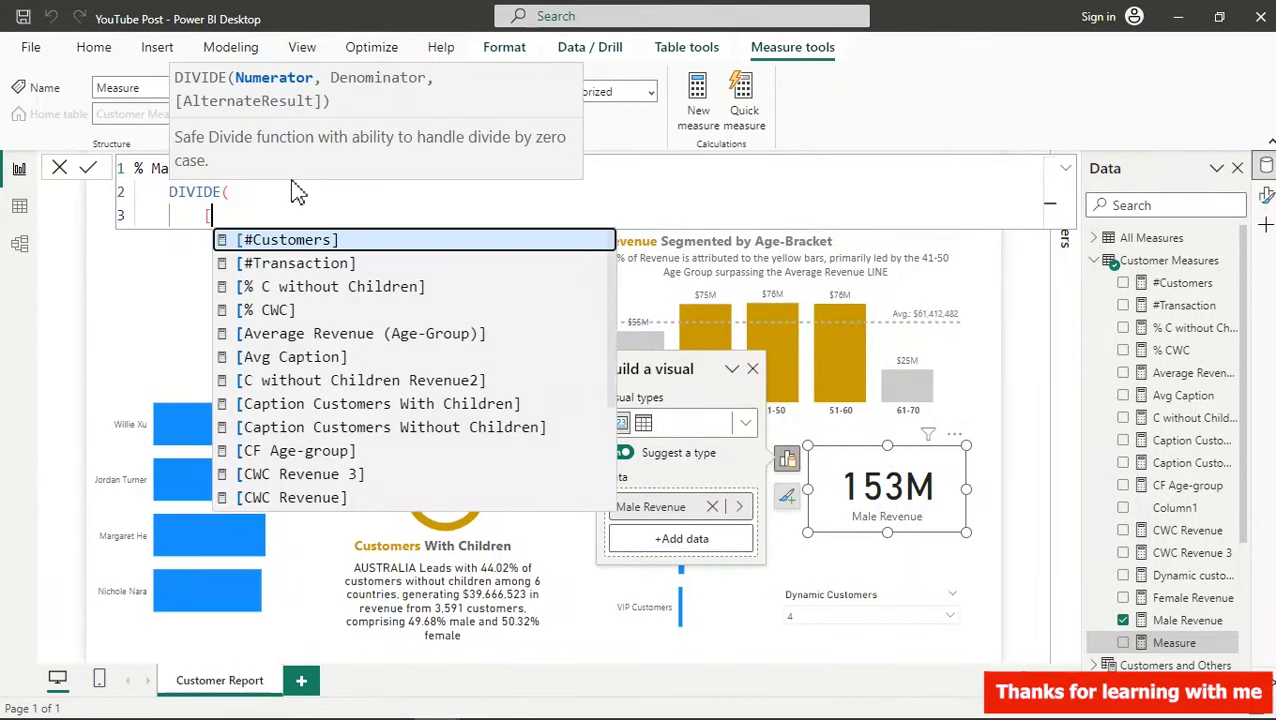
type("mal")
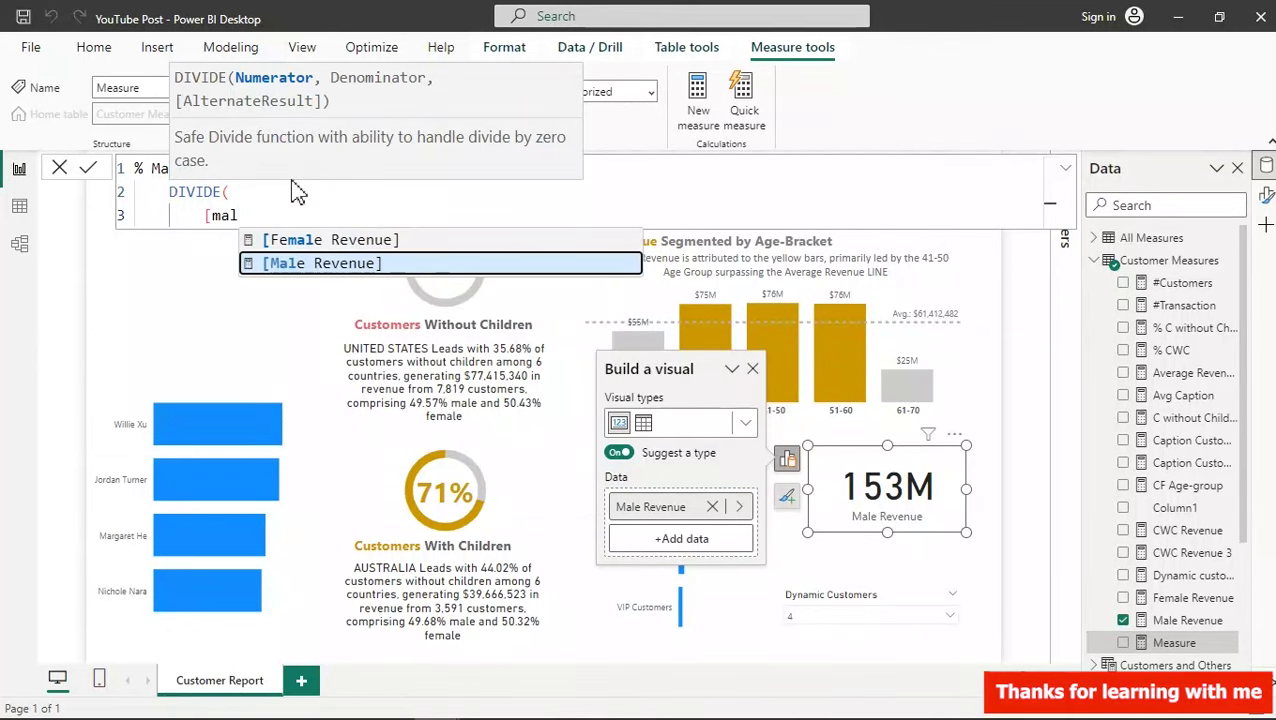
key("Tab")
type(",")
key("shift+Return")
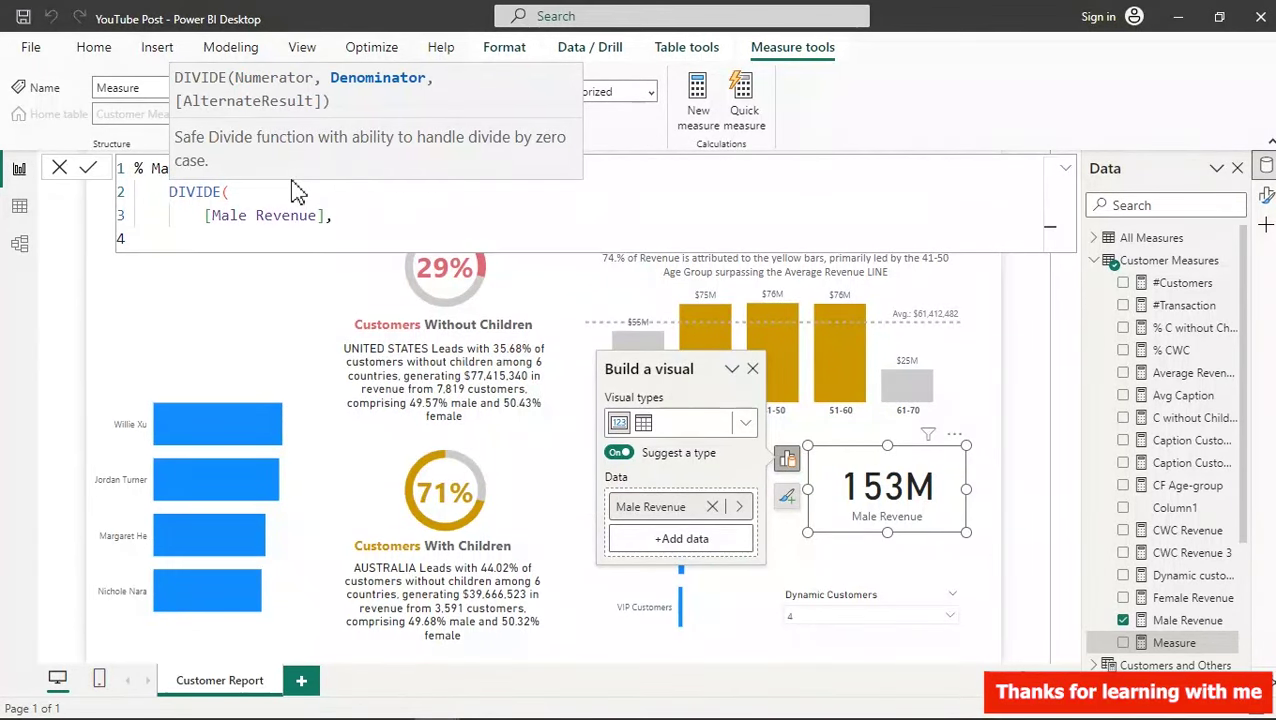
type("[tot")
key("Tab")
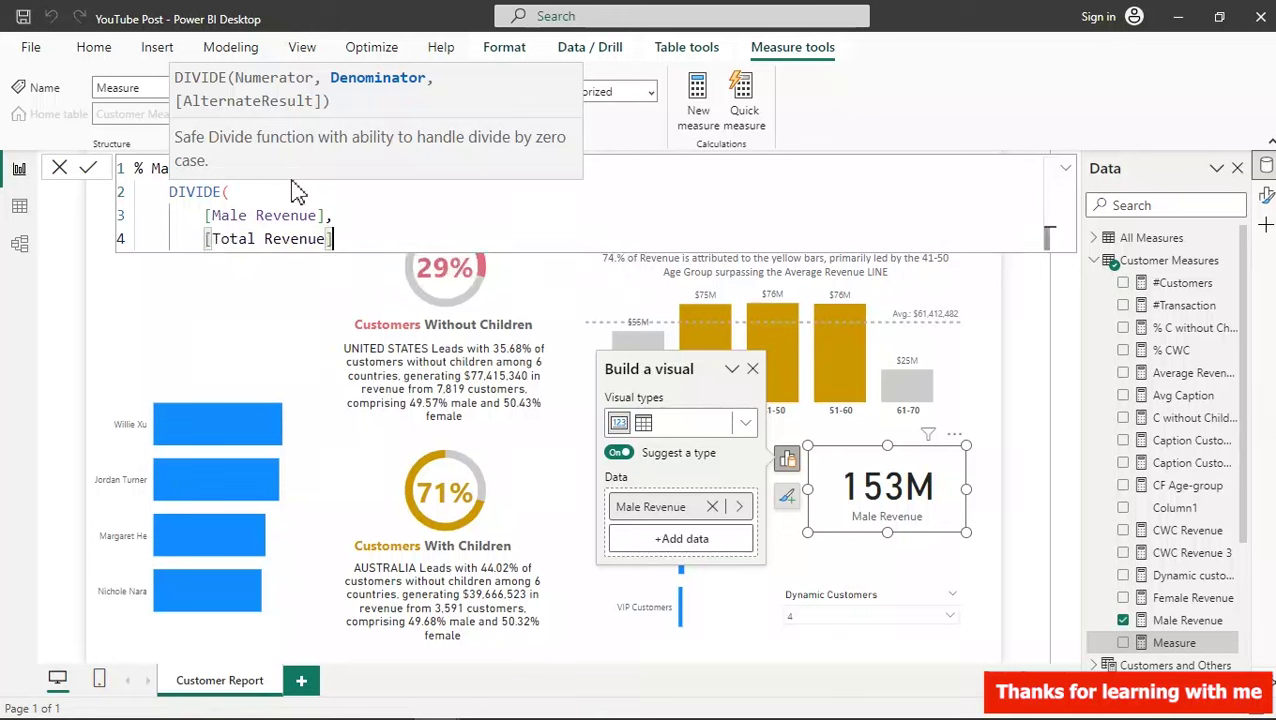
key("shift+Return")
type(")")
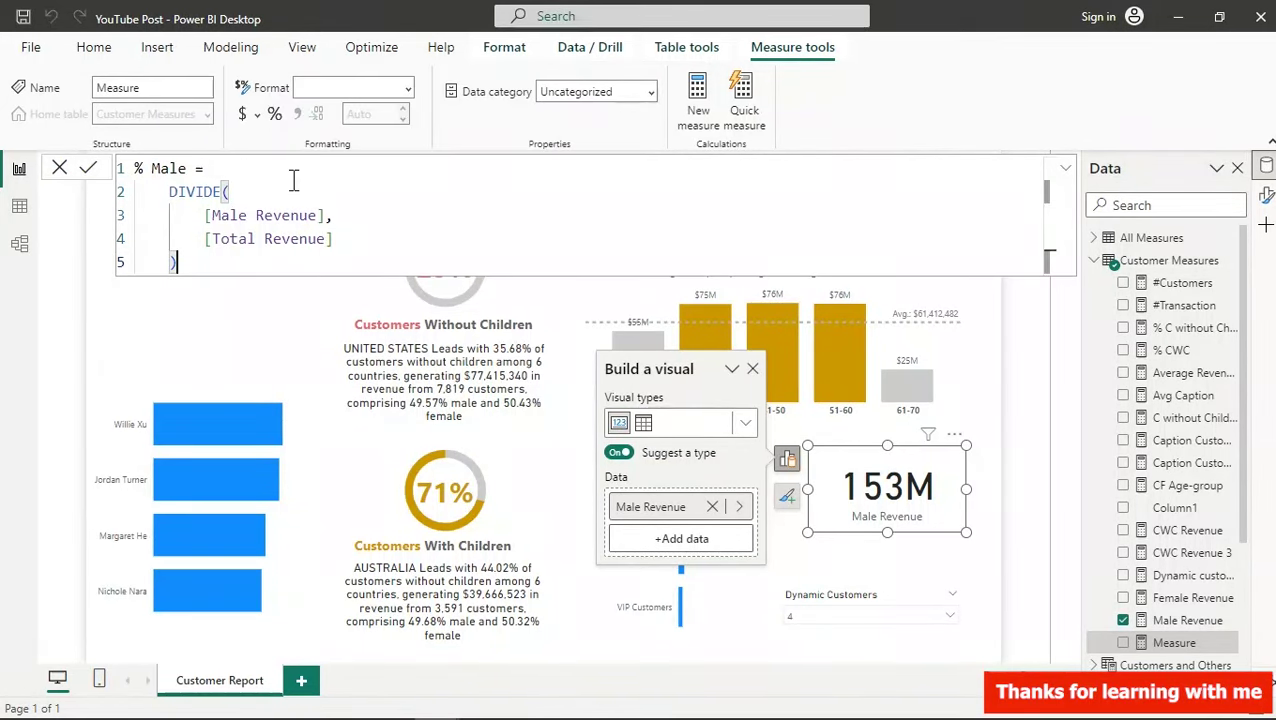
key("Return")
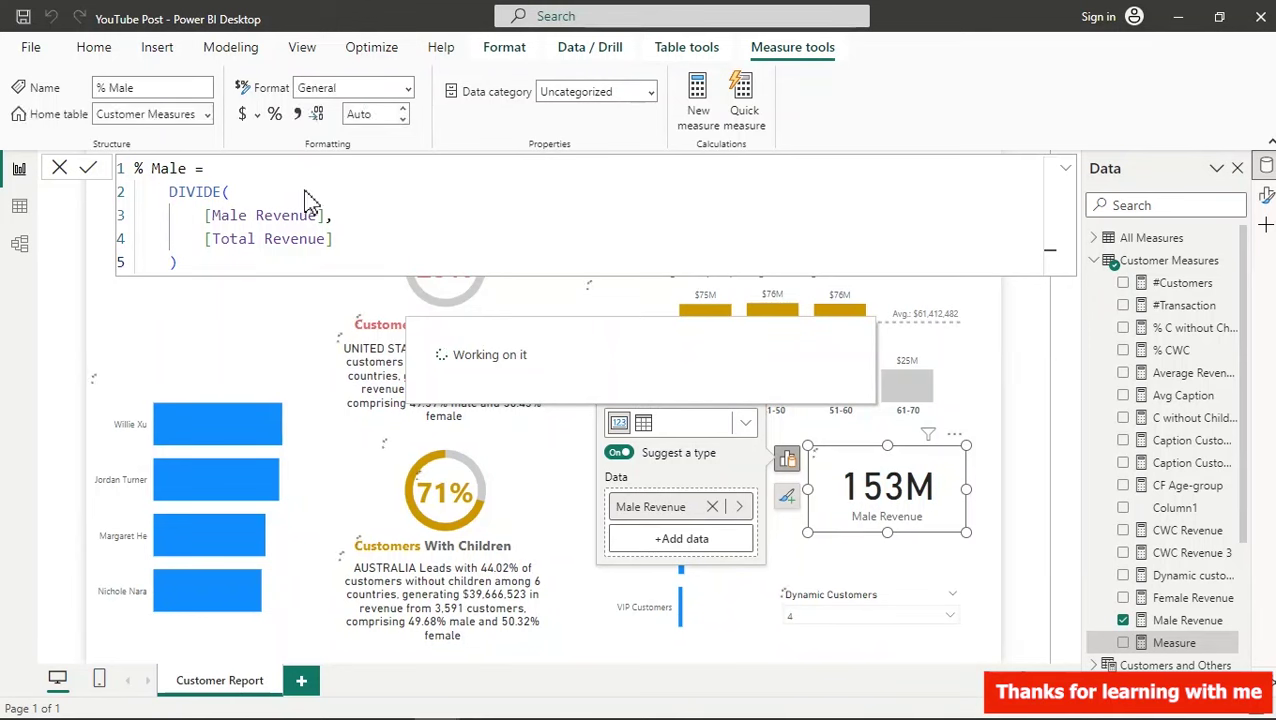
- Copy the entire % Male formula and format the measure as a percentage
left_click(250, 214)
key("ctrl+a")
key("ctrl+c")
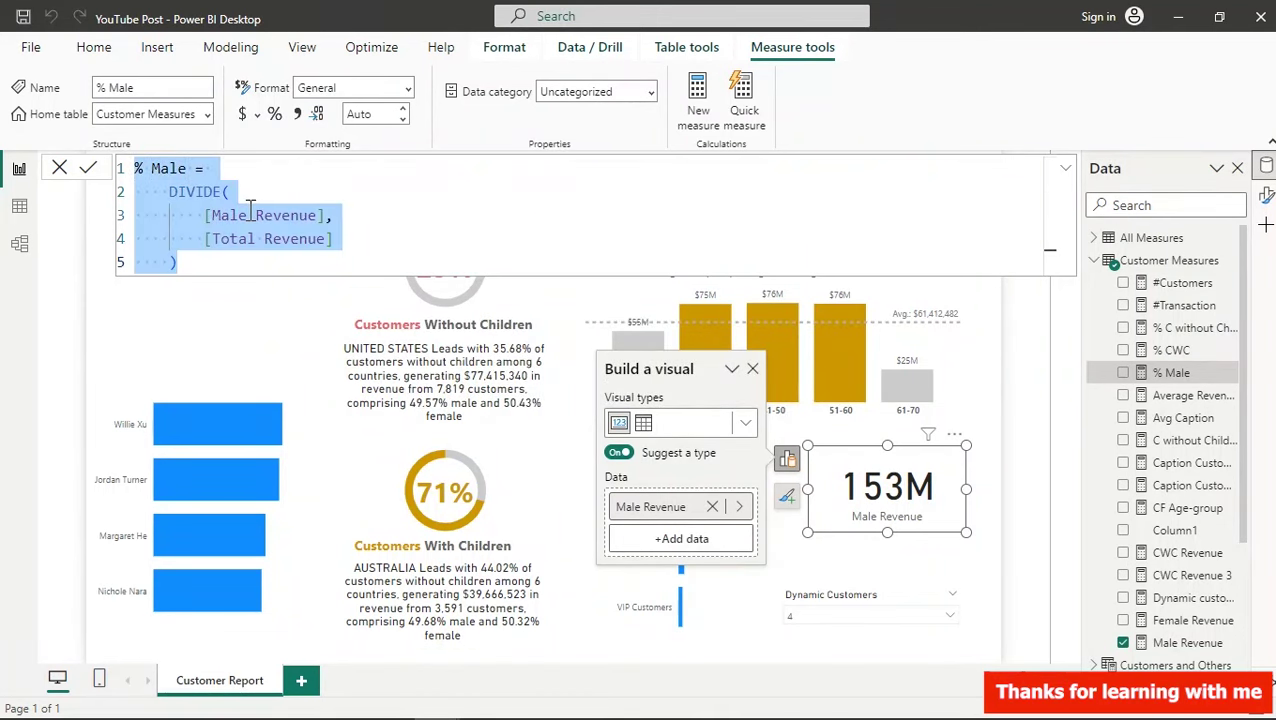
left_click(276, 114)
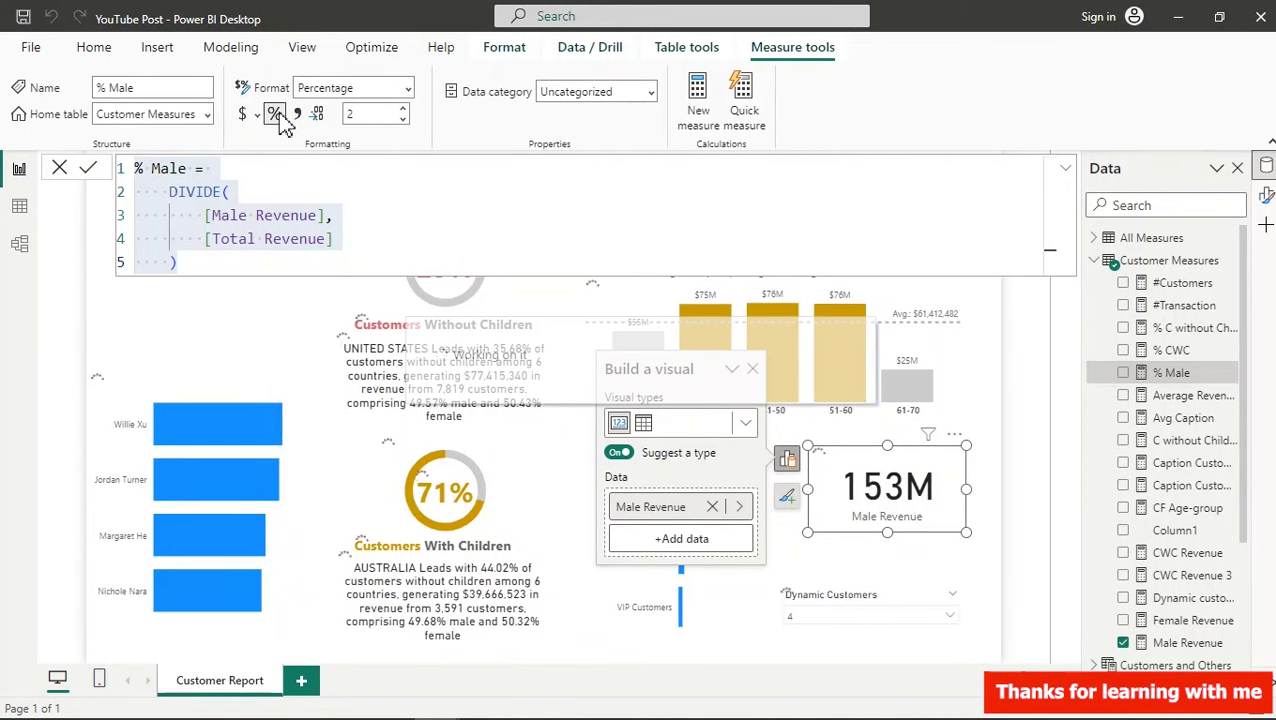
- Create a % Female measure from the copied formula, dividing [Female Revenue] by [Total Revenue]
left_click(698, 103)
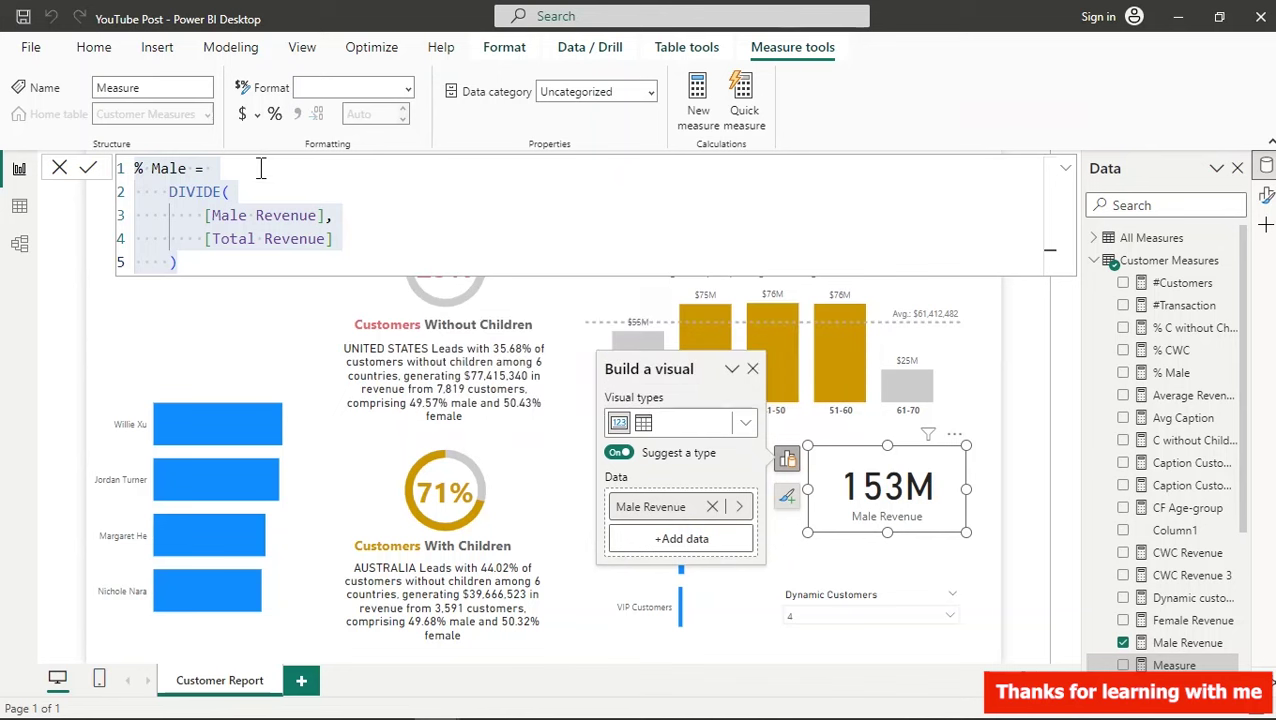
key("ctrl+v")
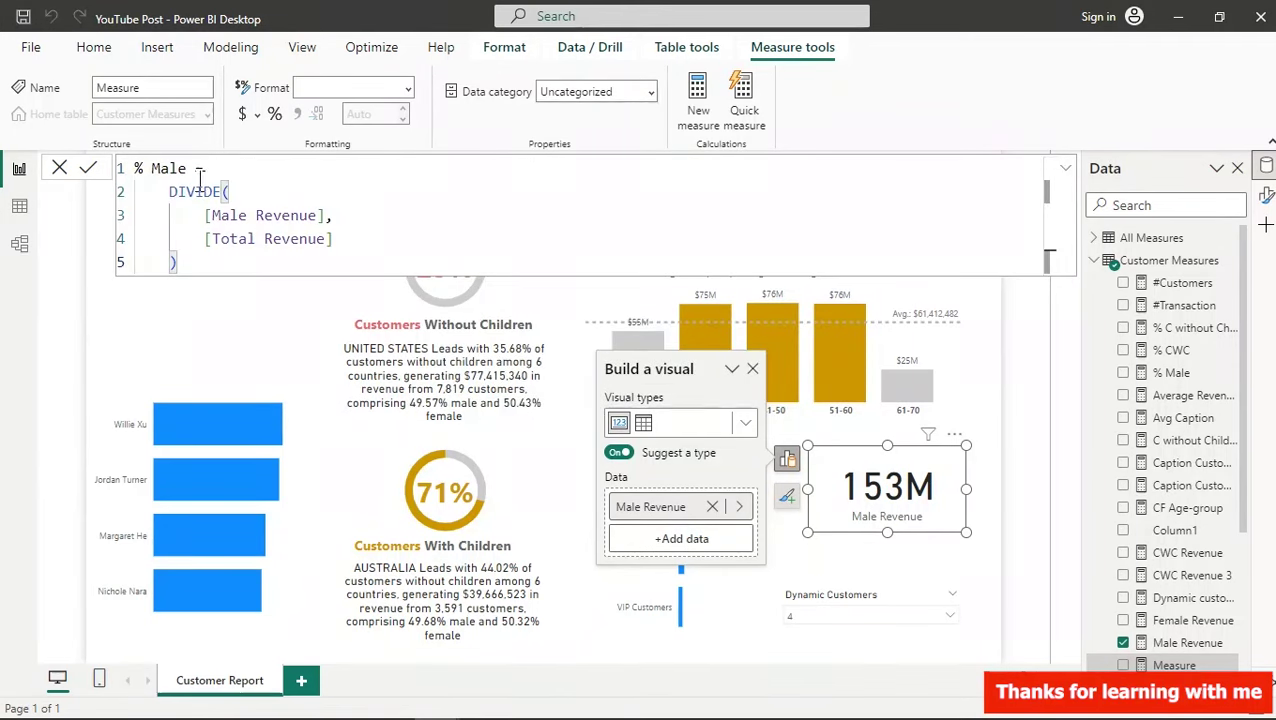
left_click(158, 170)
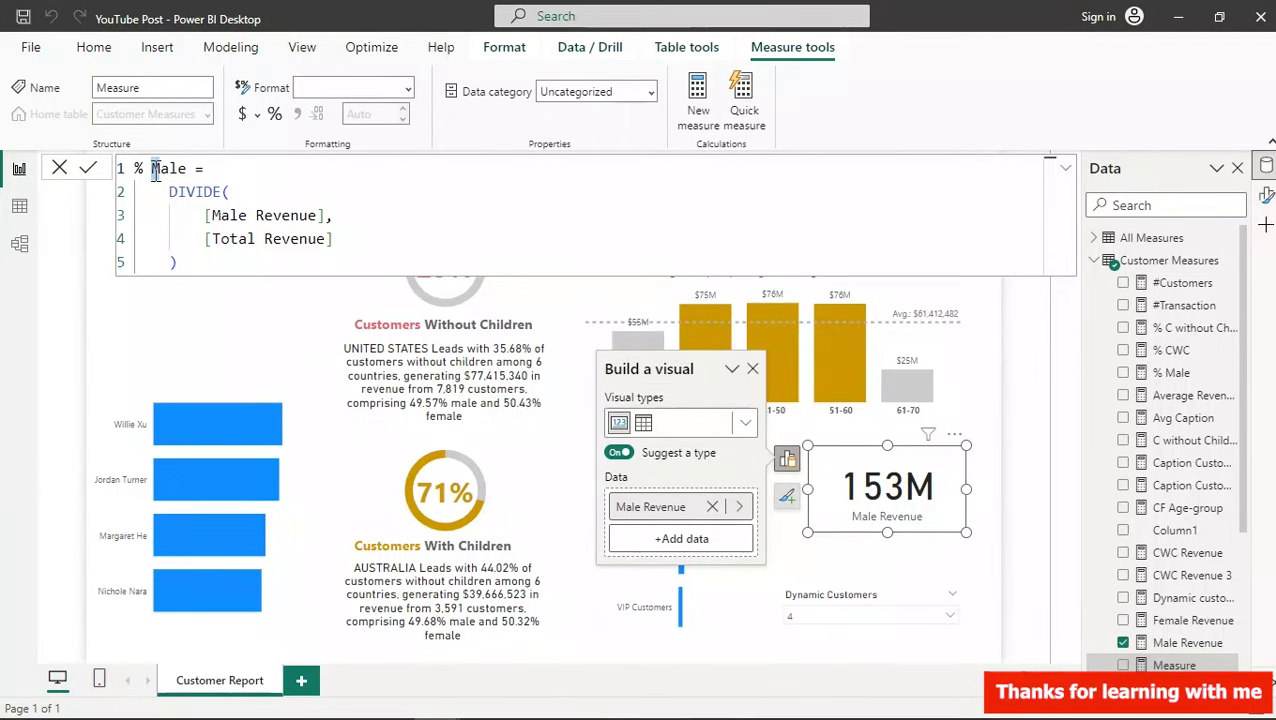
key("Delete")
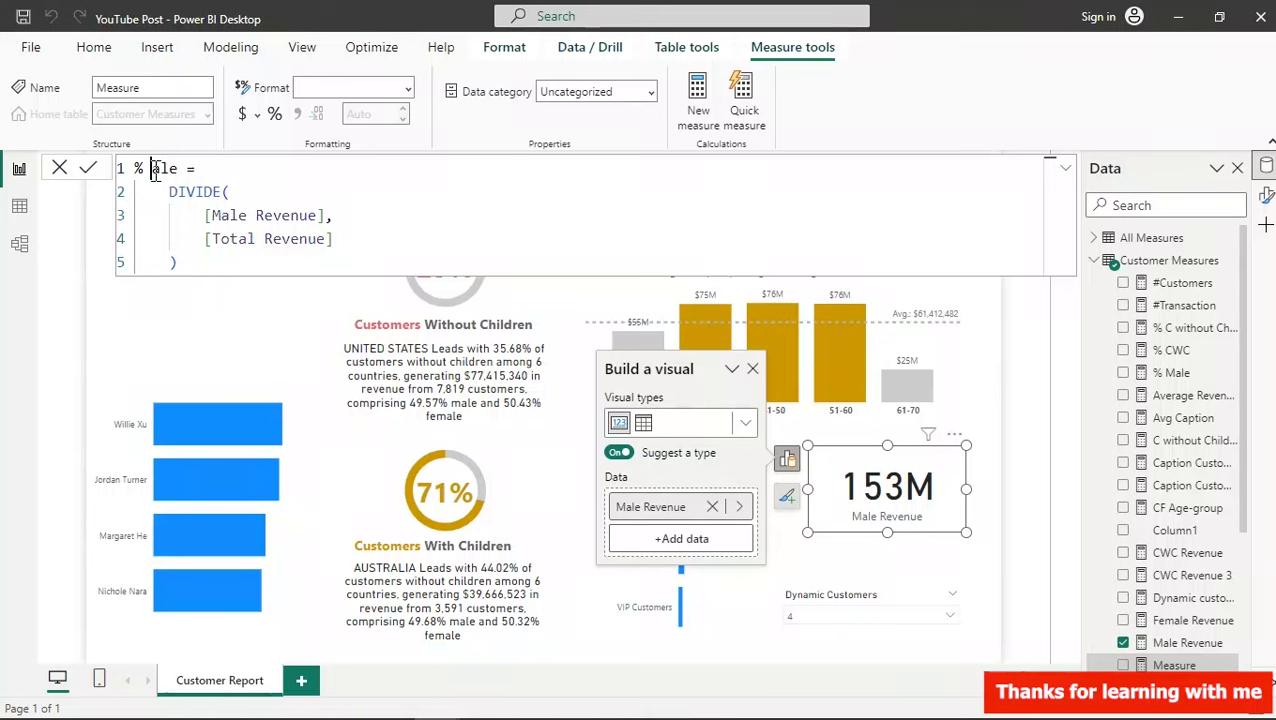
type("Fem")
left_click(213, 216)
type("F")
key("Tab")
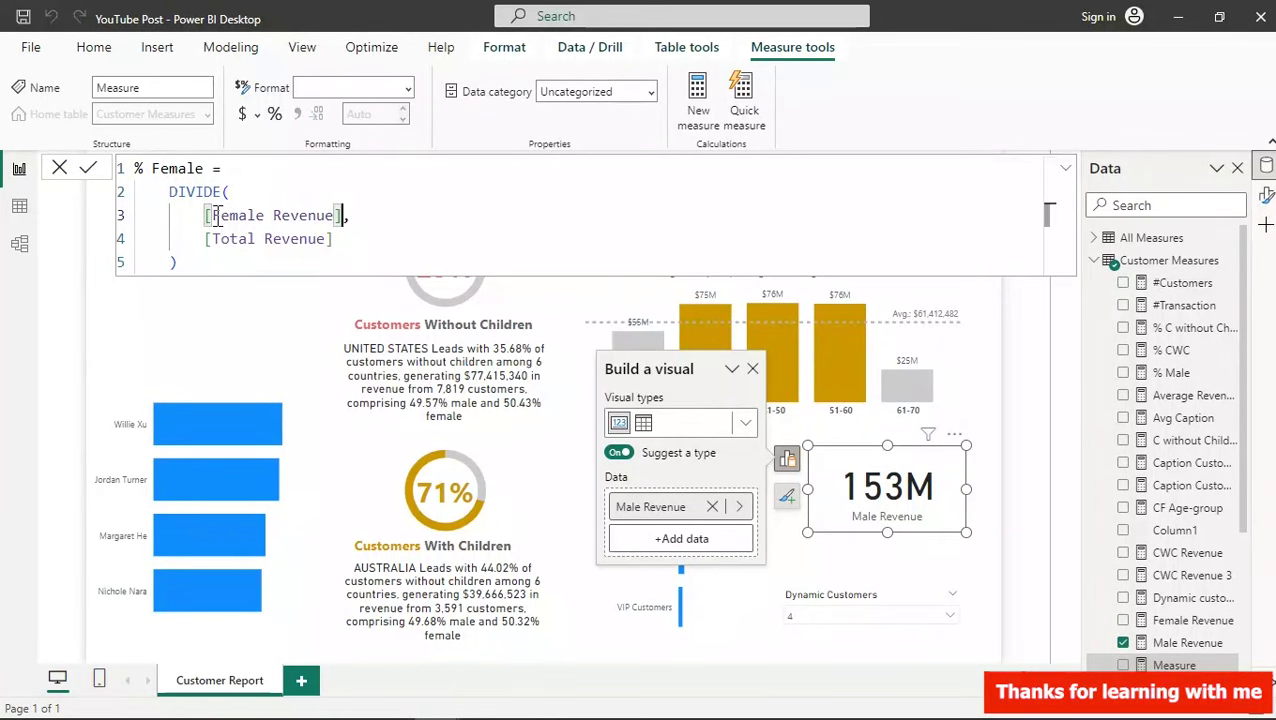
left_click(356, 260)
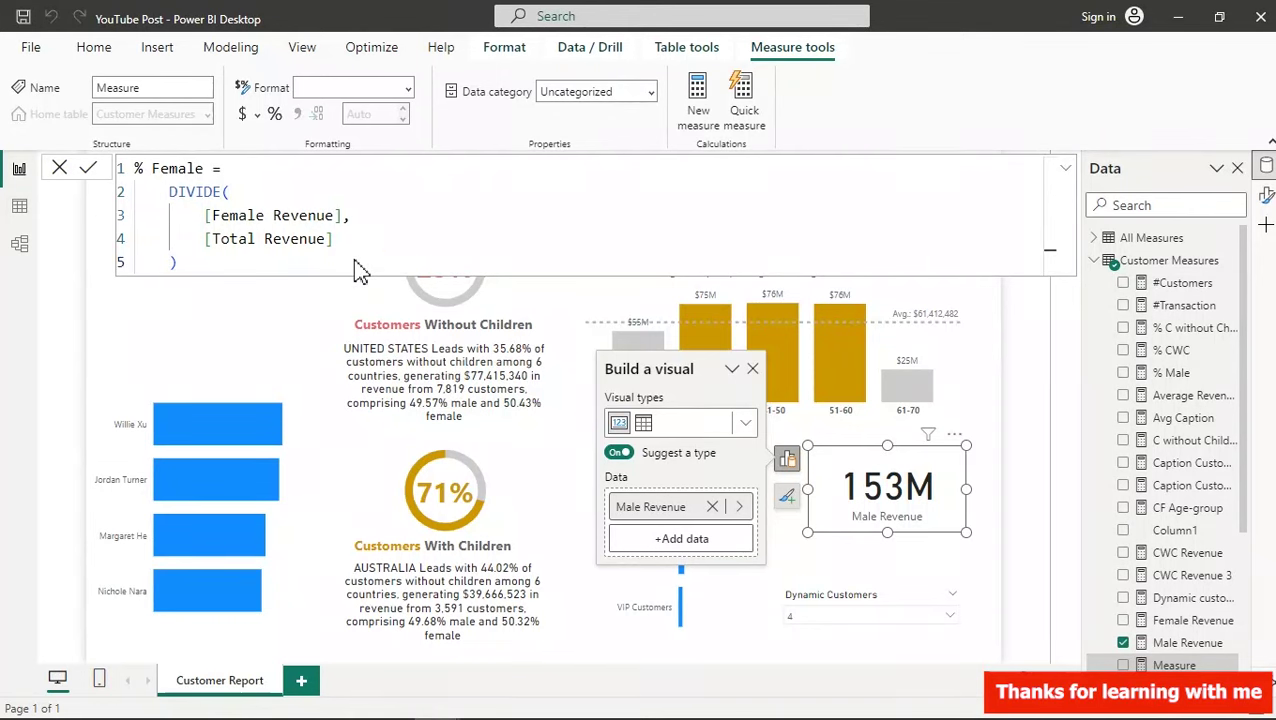
key("Return")
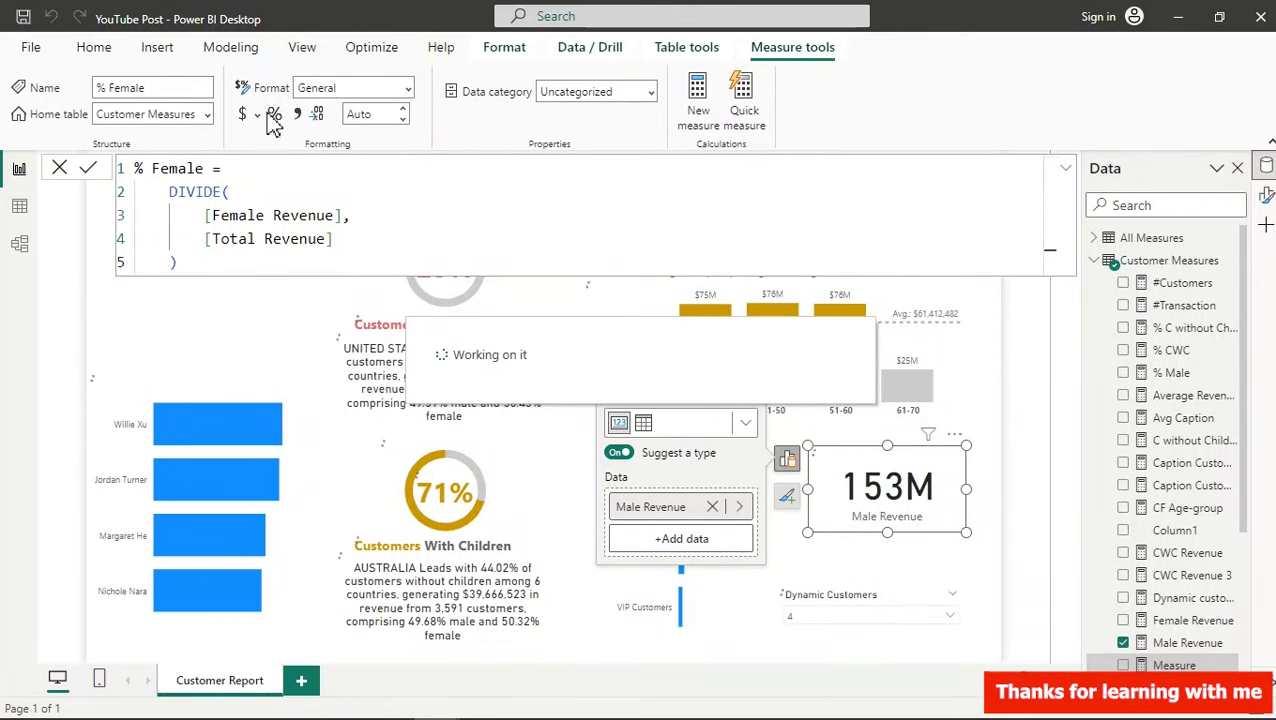
- Format % Female as a percentage and show it in the selected card in place of Male Revenue
left_click(274, 114)
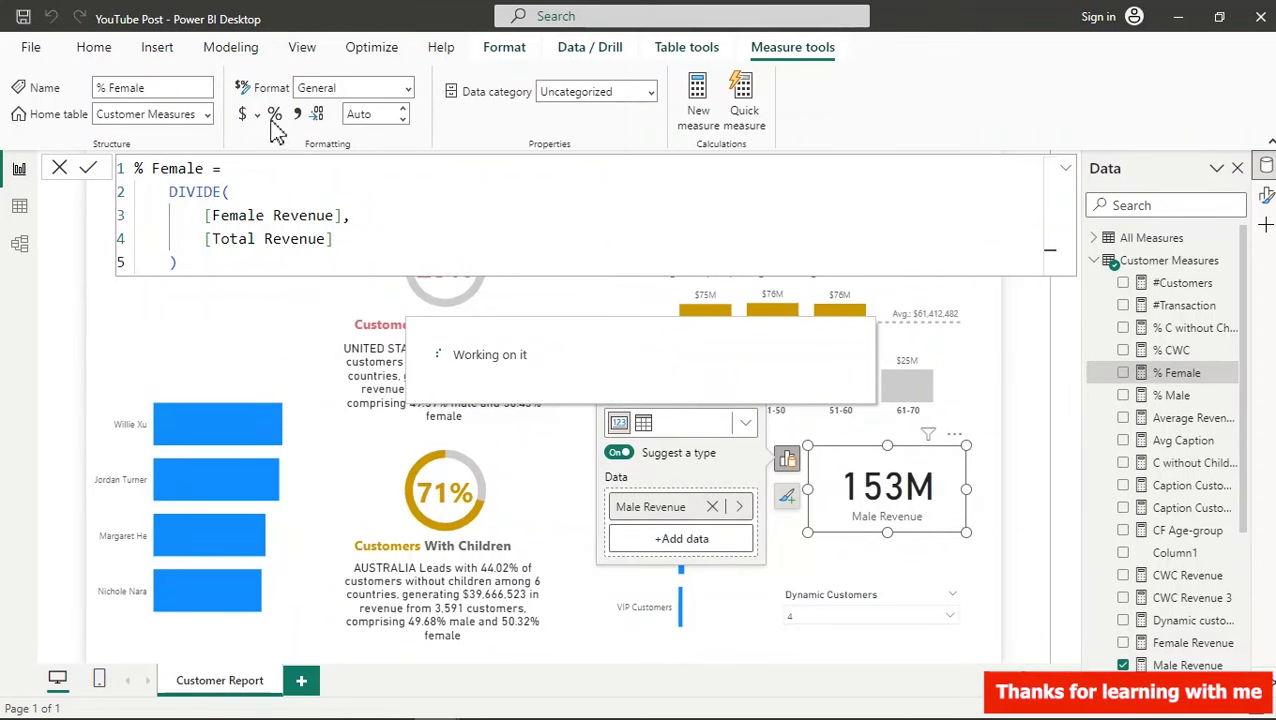
left_click(275, 115)
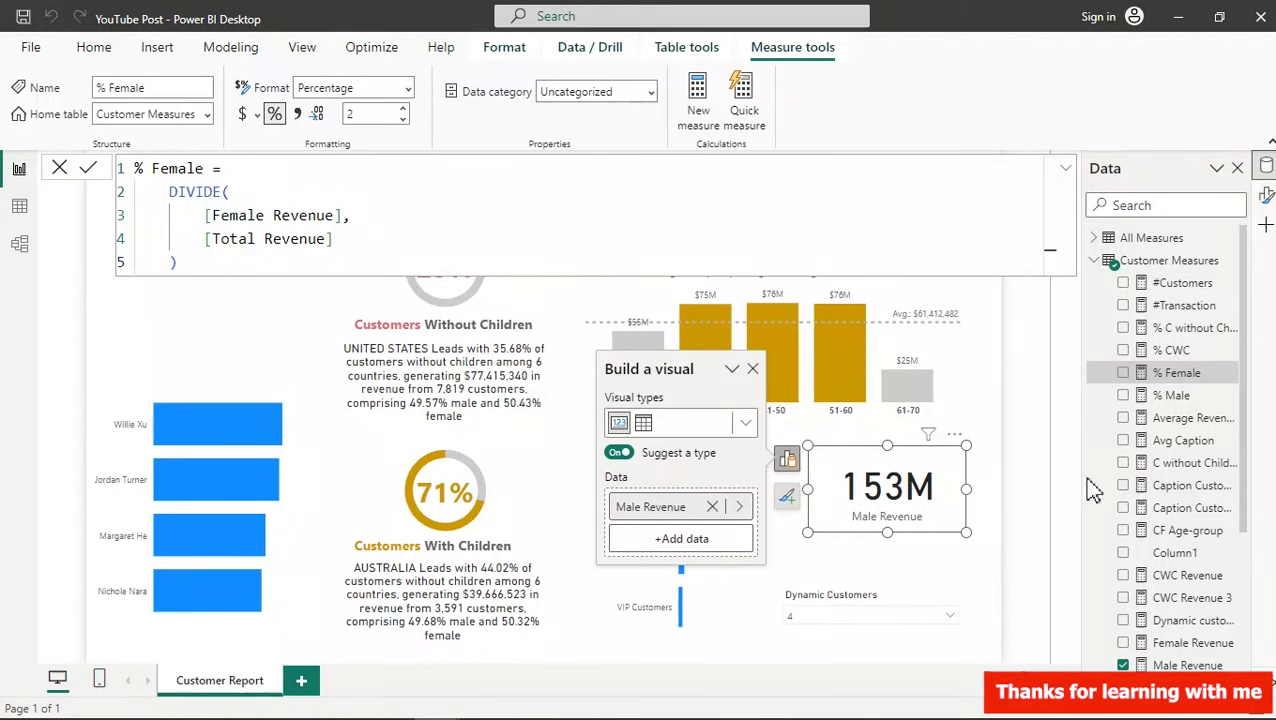
left_click(1123, 665)
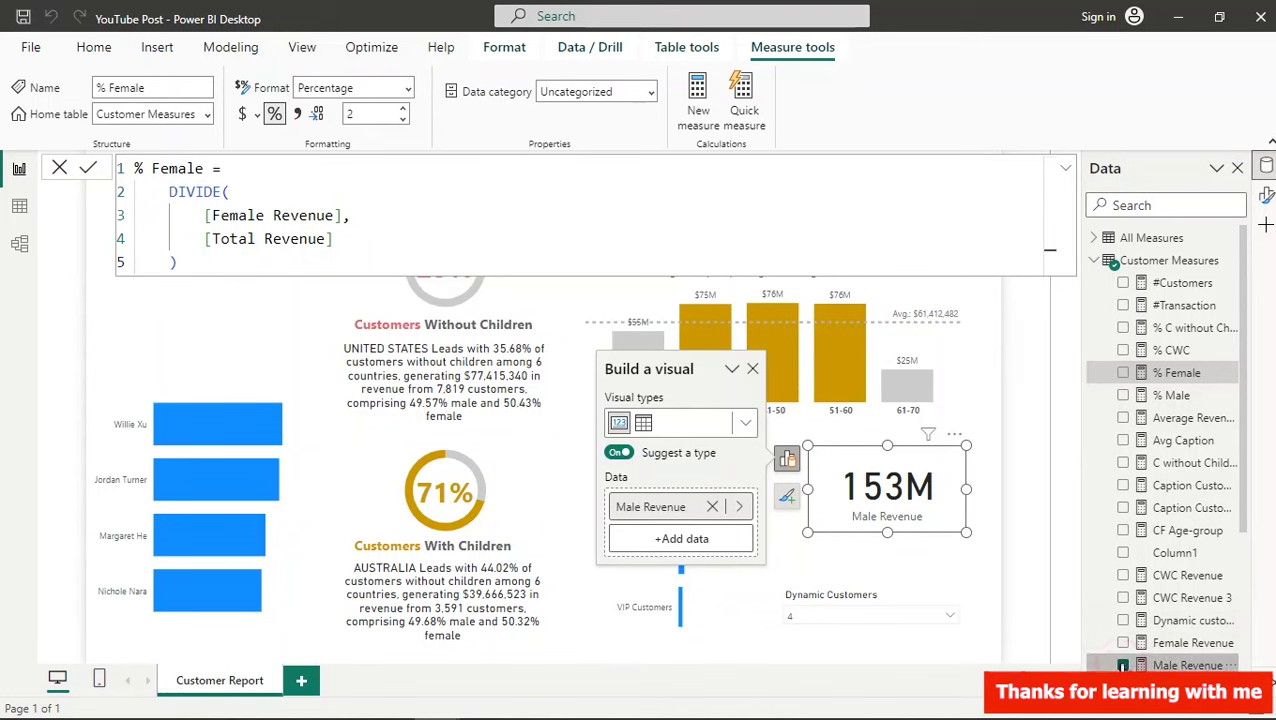
left_click(1123, 372)
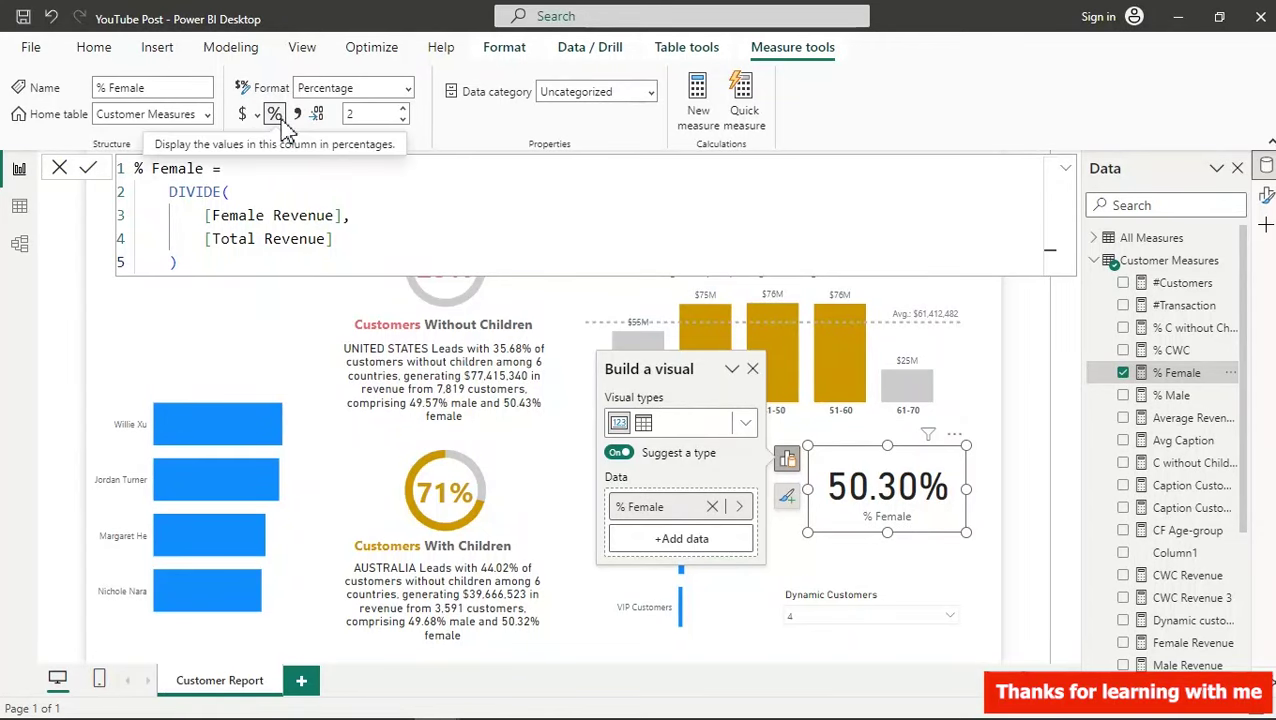
- Duplicate the % Female card, place the copy directly below the original, and switch the copy's measure to % Male
left_click(93, 52)
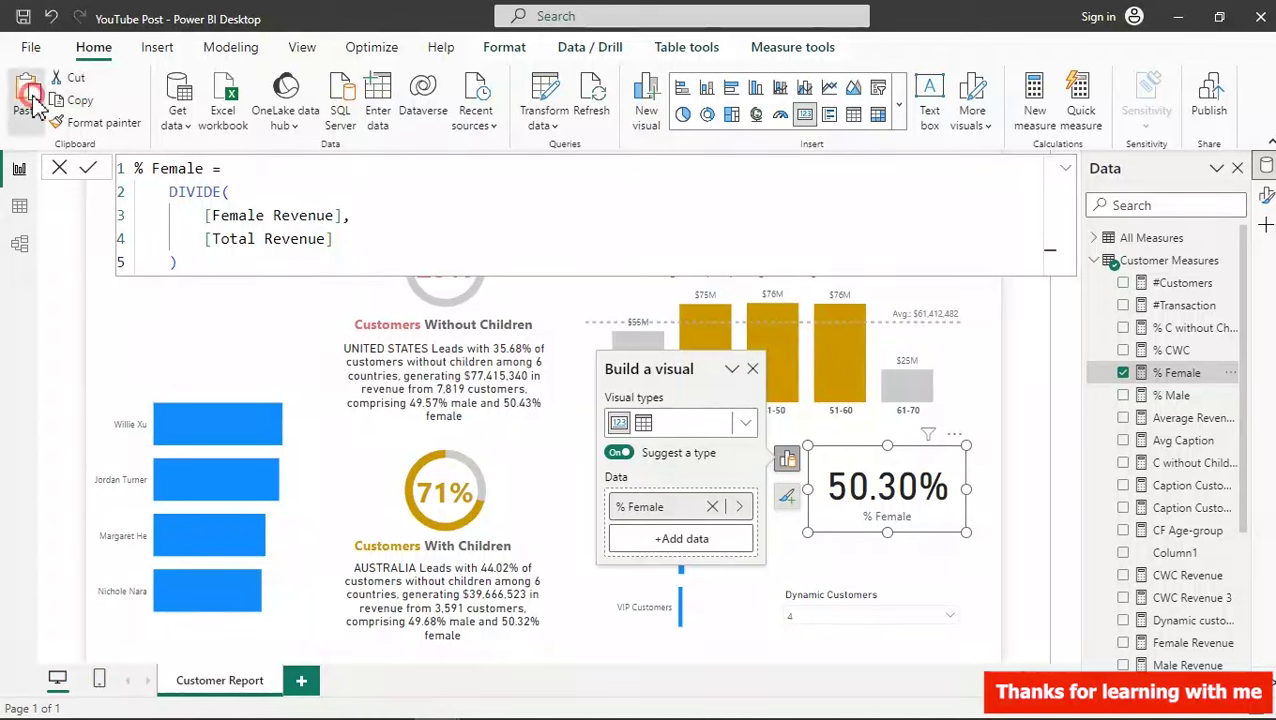
left_click(776, 420)
key("ctrl+c")
key("ctrl+v")
left_click_drag(862, 555, 905, 598)
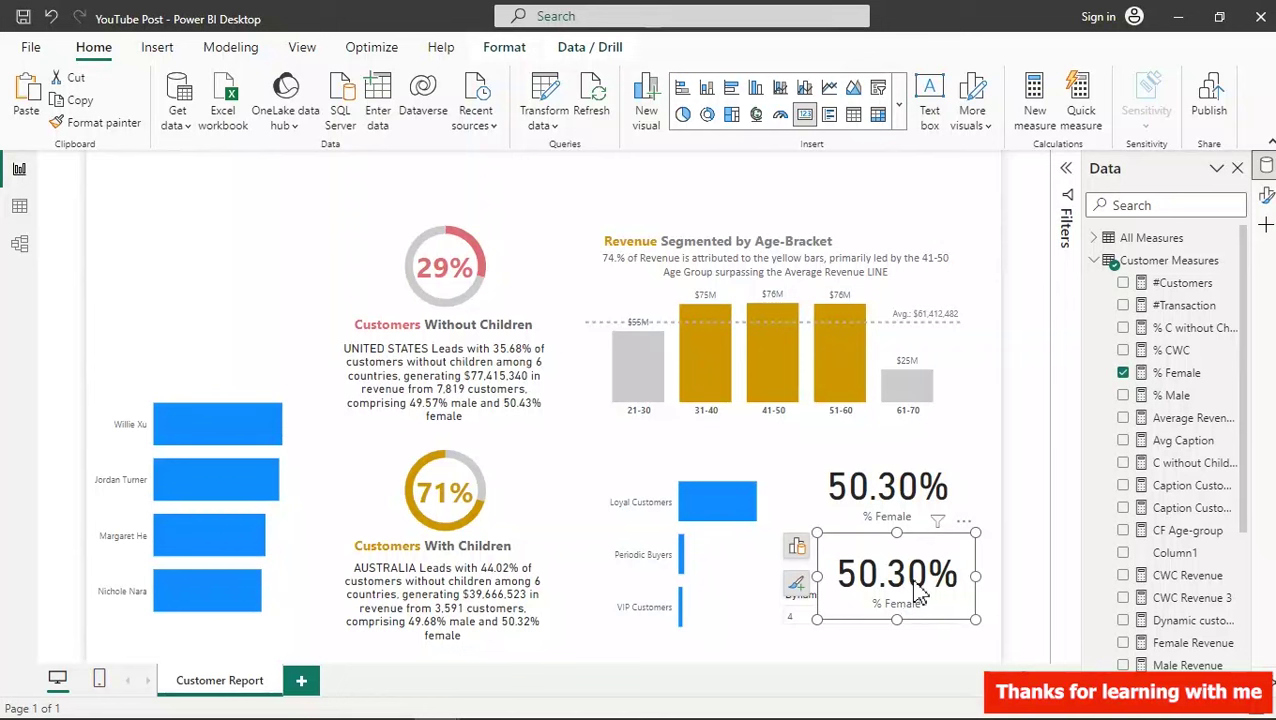
left_click(1123, 372)
left_click(1123, 395)
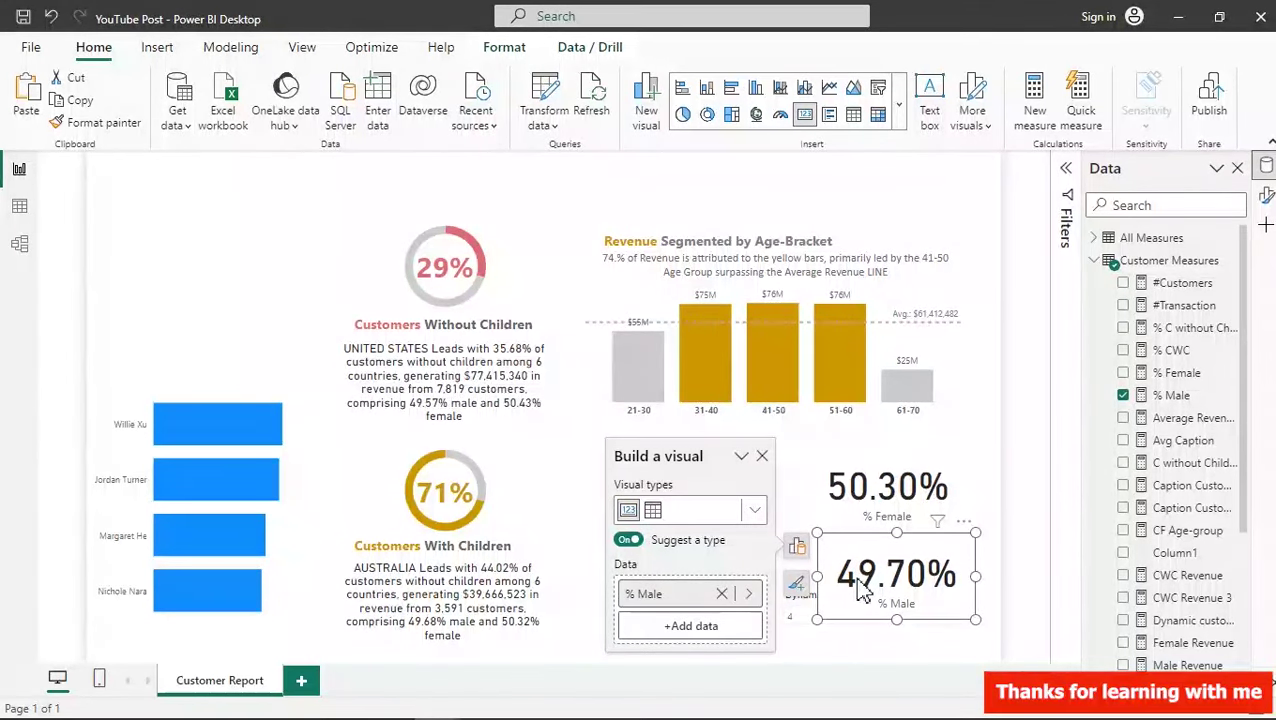
- Start a new measure named CF Male and begin its formula with an IF function
left_click(697, 95)
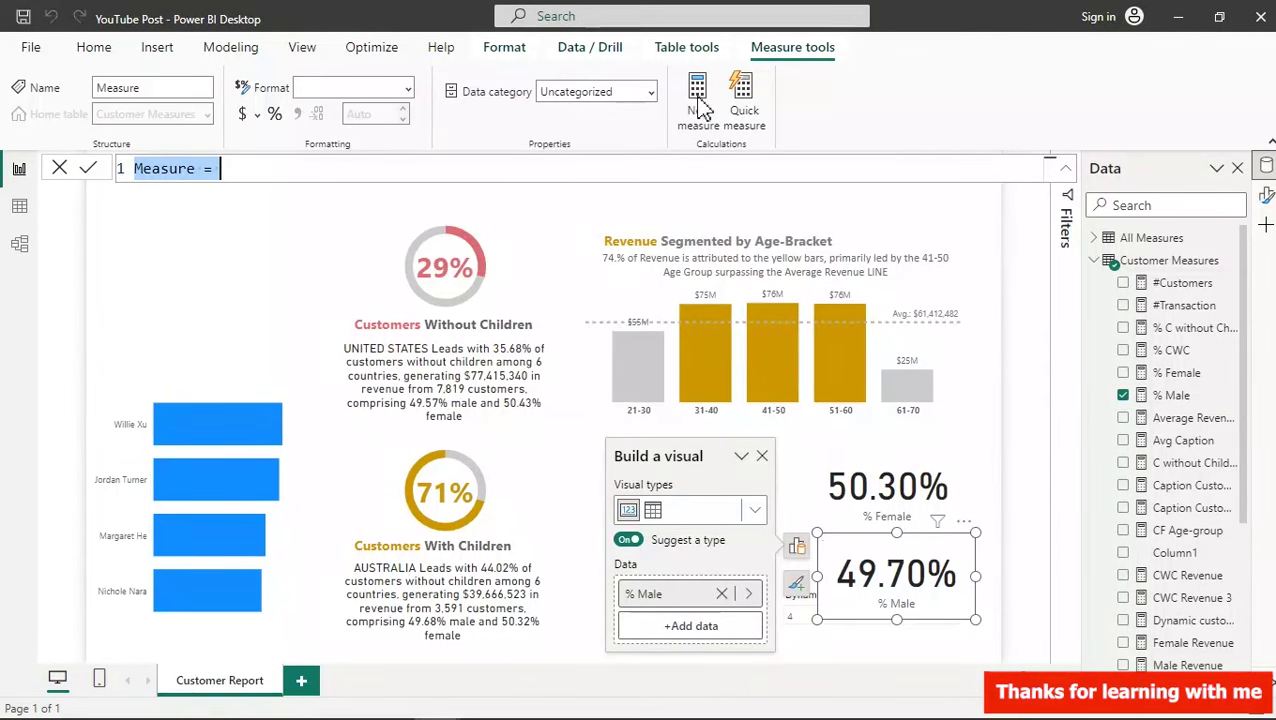
type("CF")
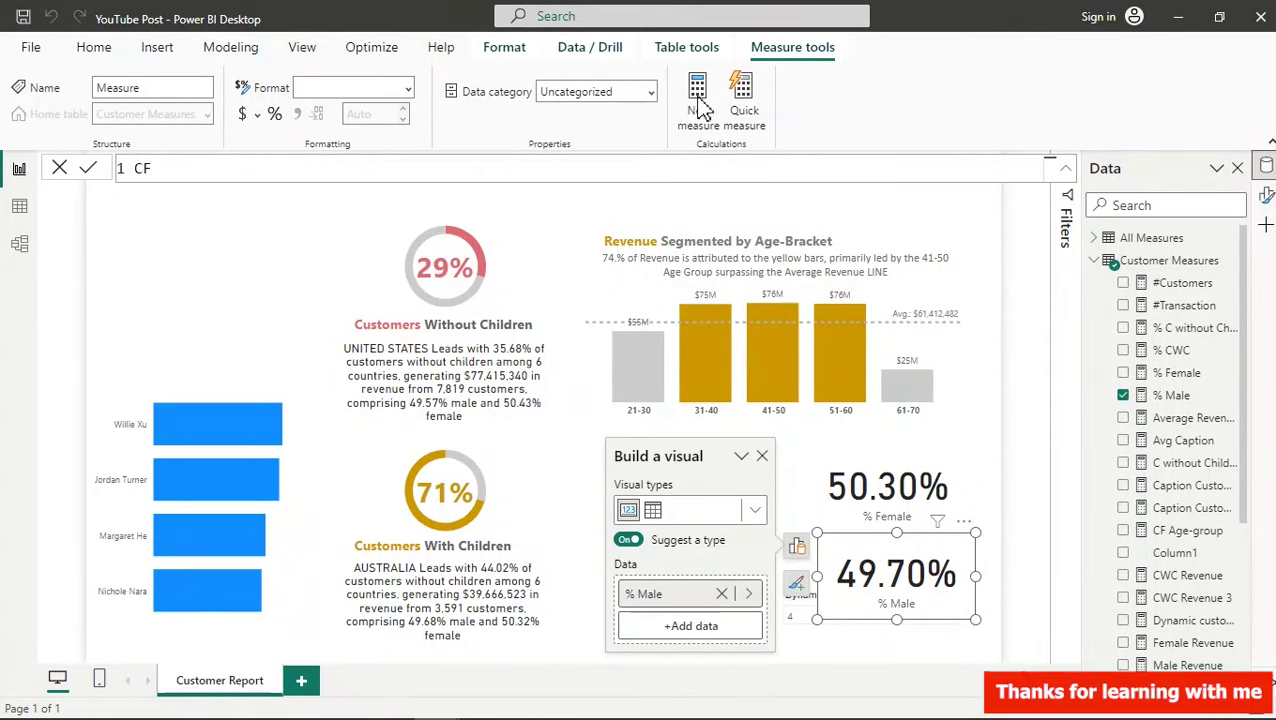
key("ctrl+plus")
key("ctrl+plus")
key("ctrl+plus")
key("ctrl+plus")
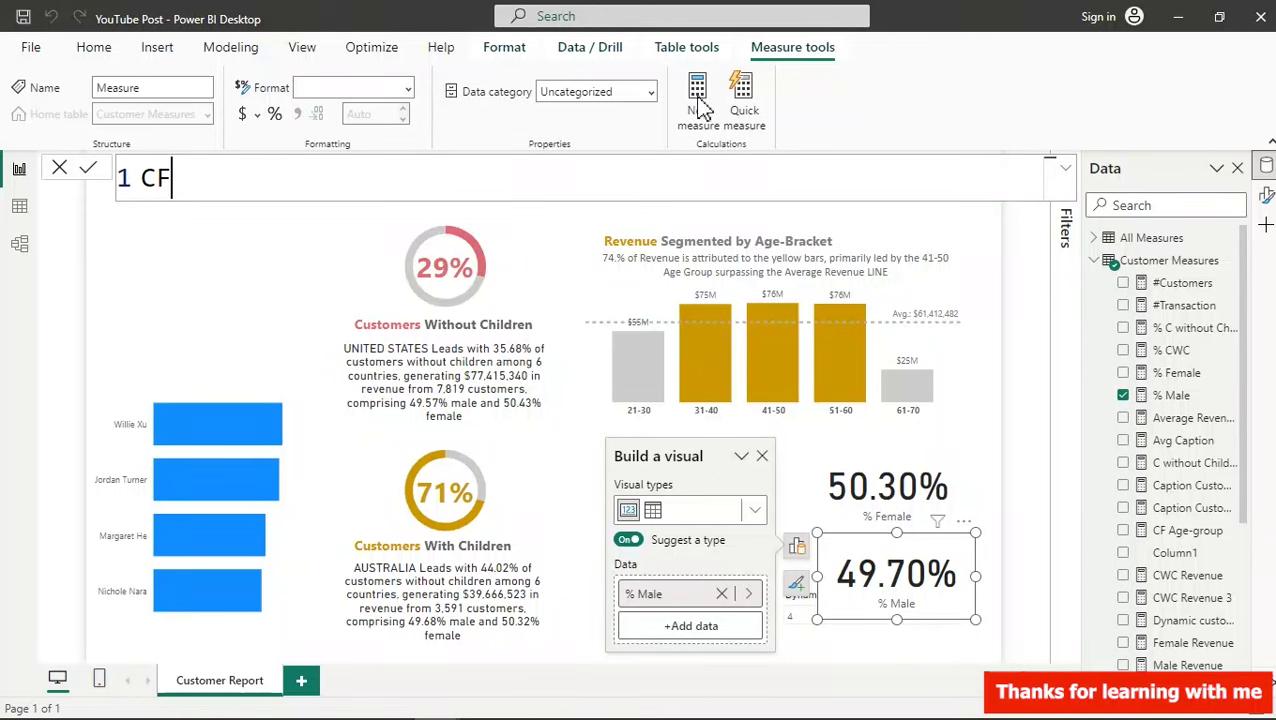
type("Male =")
key("shift+Return")
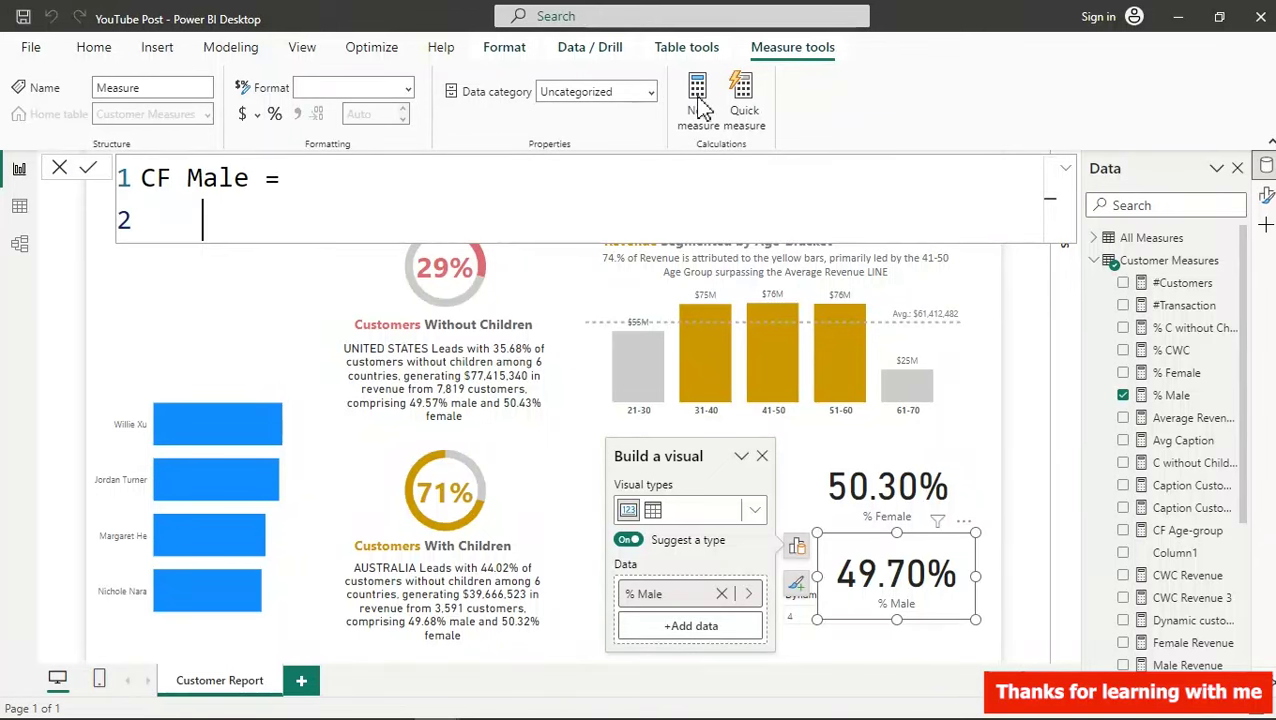
type("if")
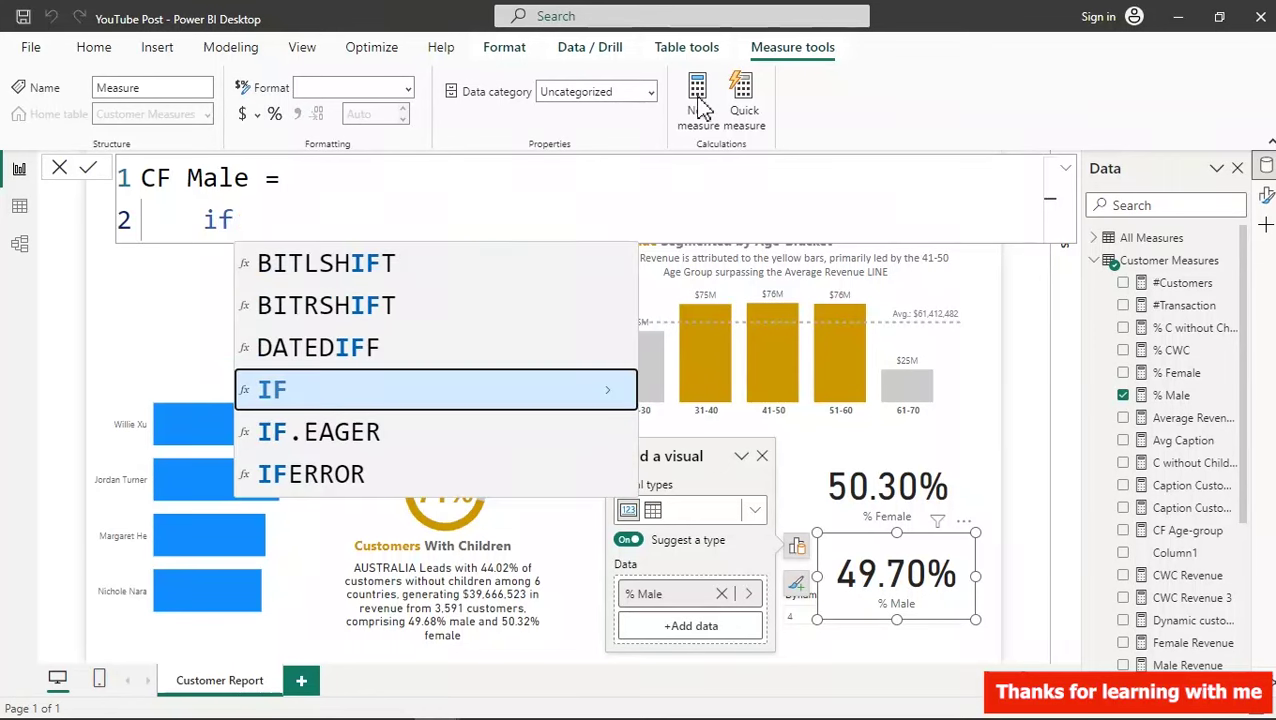
key("Tab")
key("shift+Return")
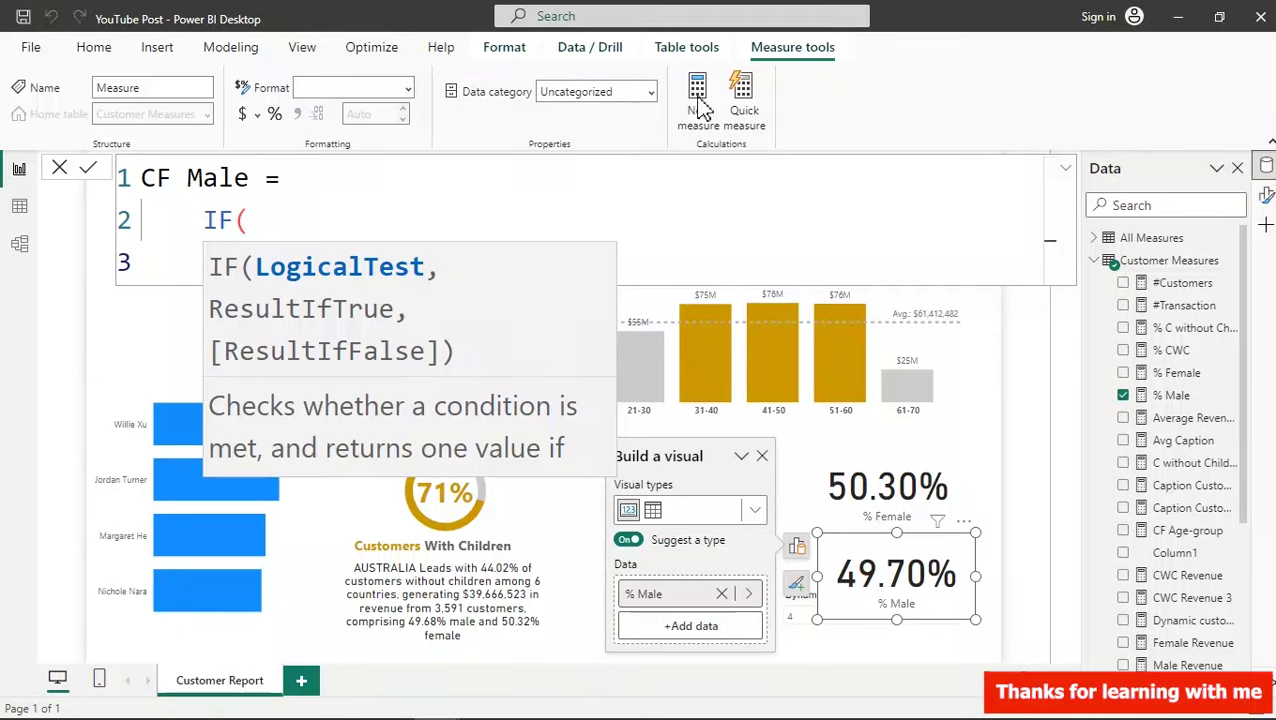
- Insert the [% Male] measure as the first operand of the IF condition in CF Male
type("p")
key("BackSpace")
type("%")
key("BackSpace")
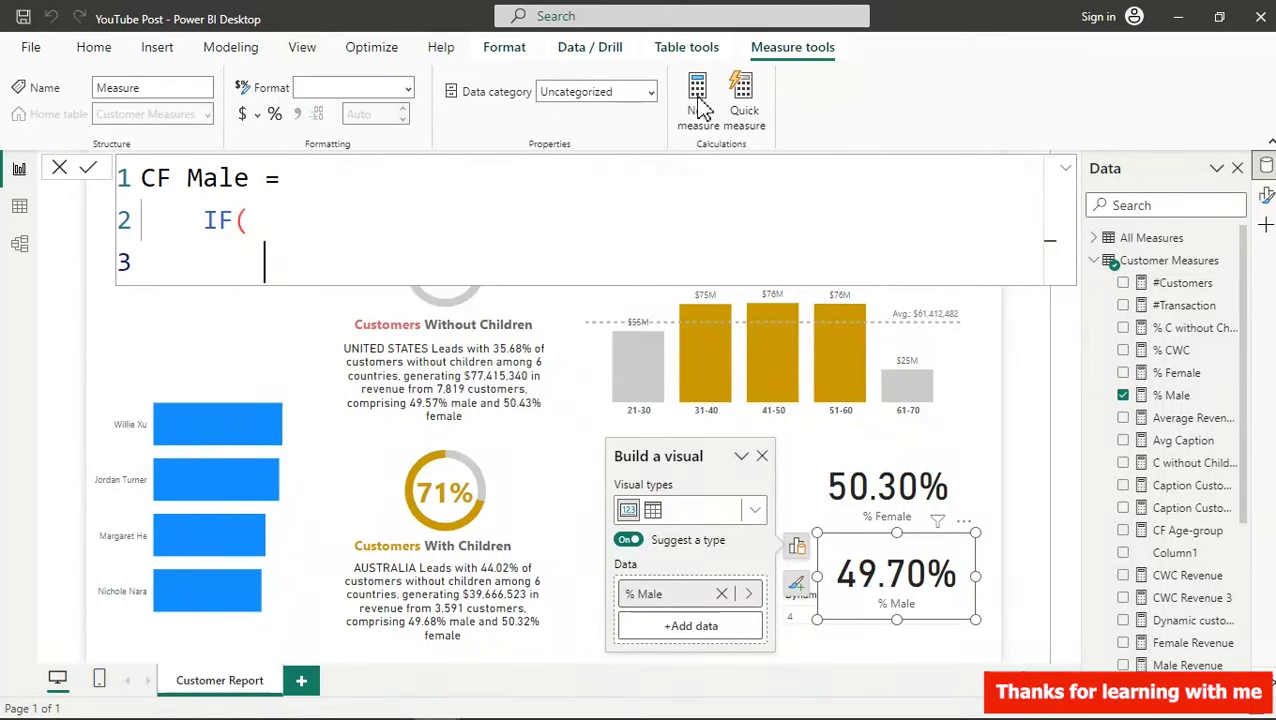
type("[")
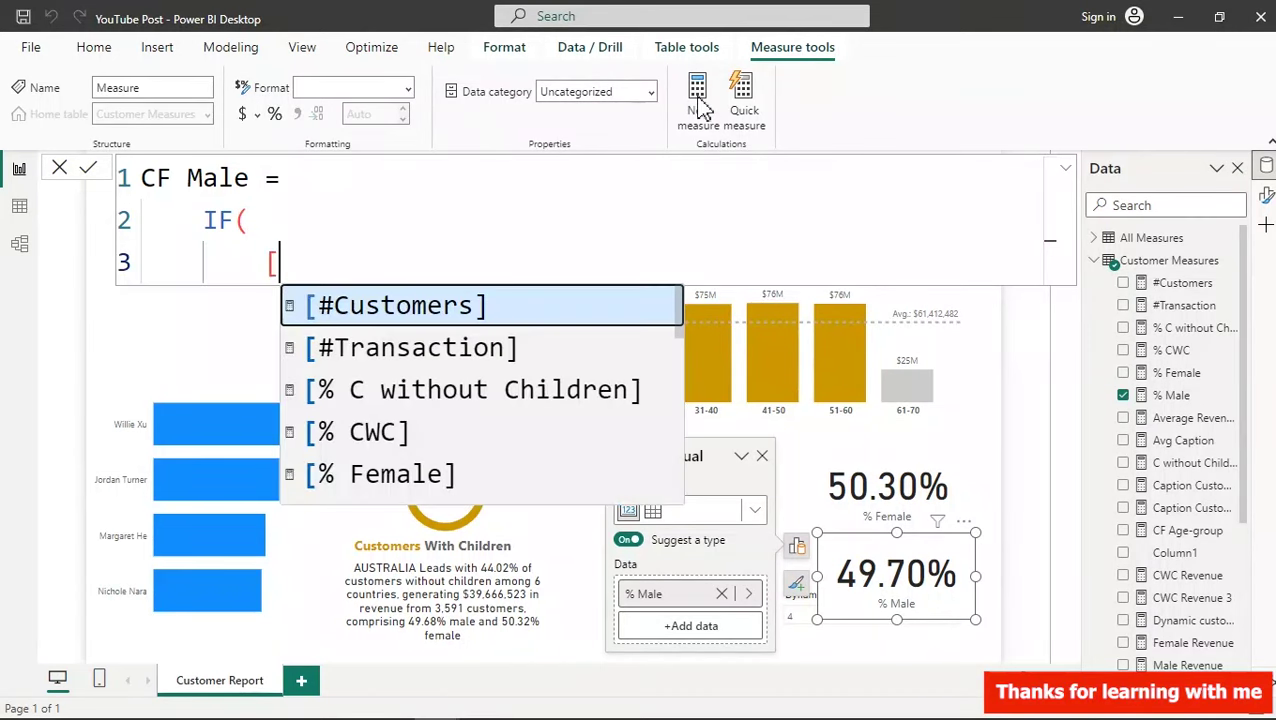
key("Down")
key("Down")
key("Down")
key("Down")
key("Down")
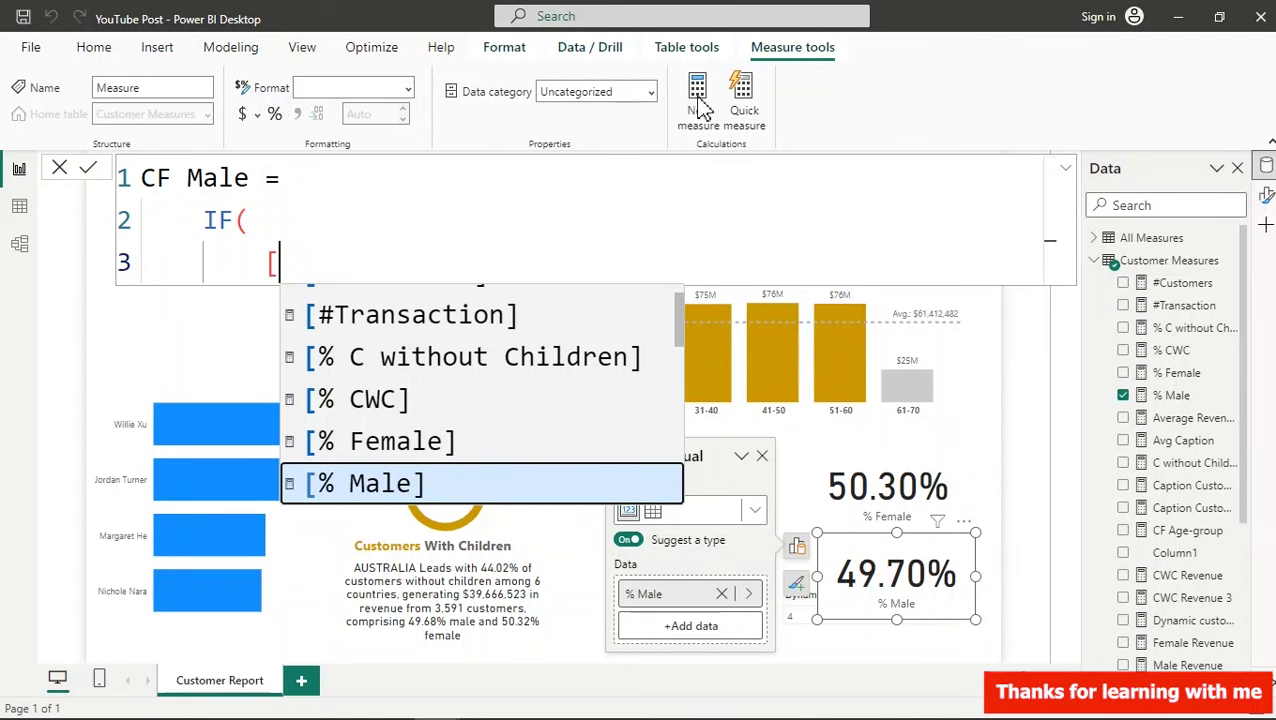
key("Tab")
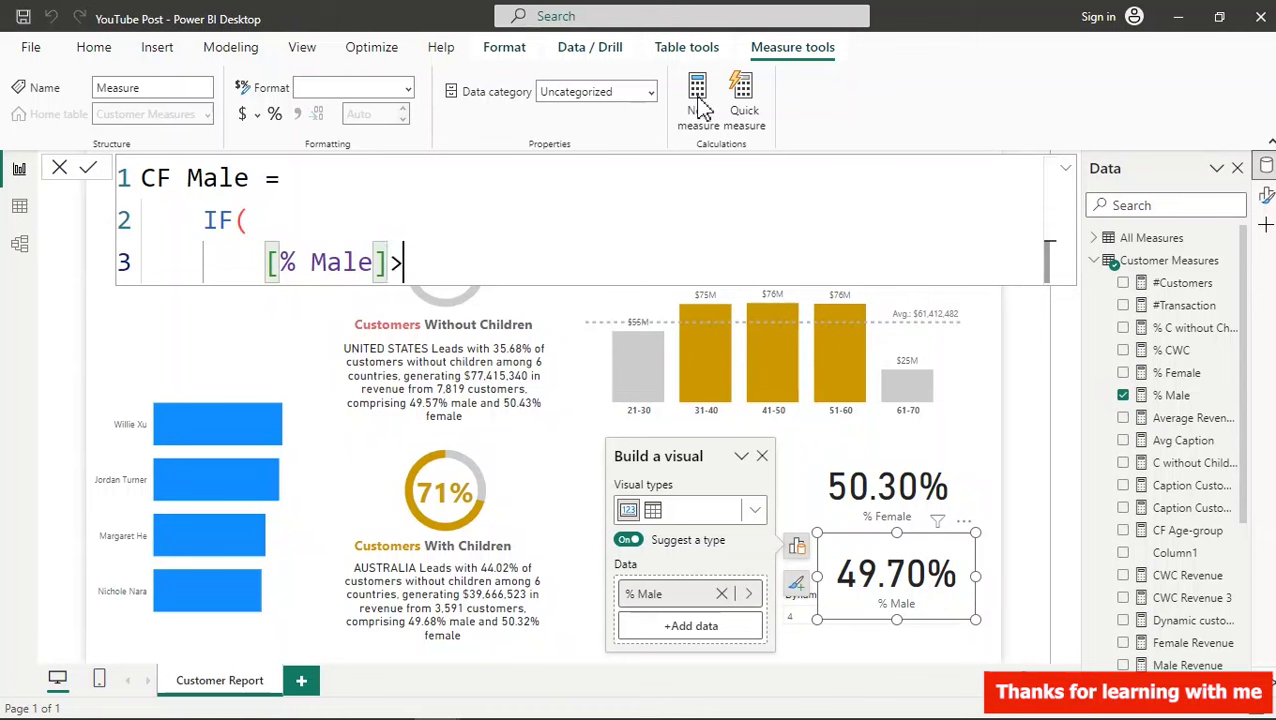
- Complete the CF Male condition so that it tests whether [% Male] is greater than [% Female]
type(">[")
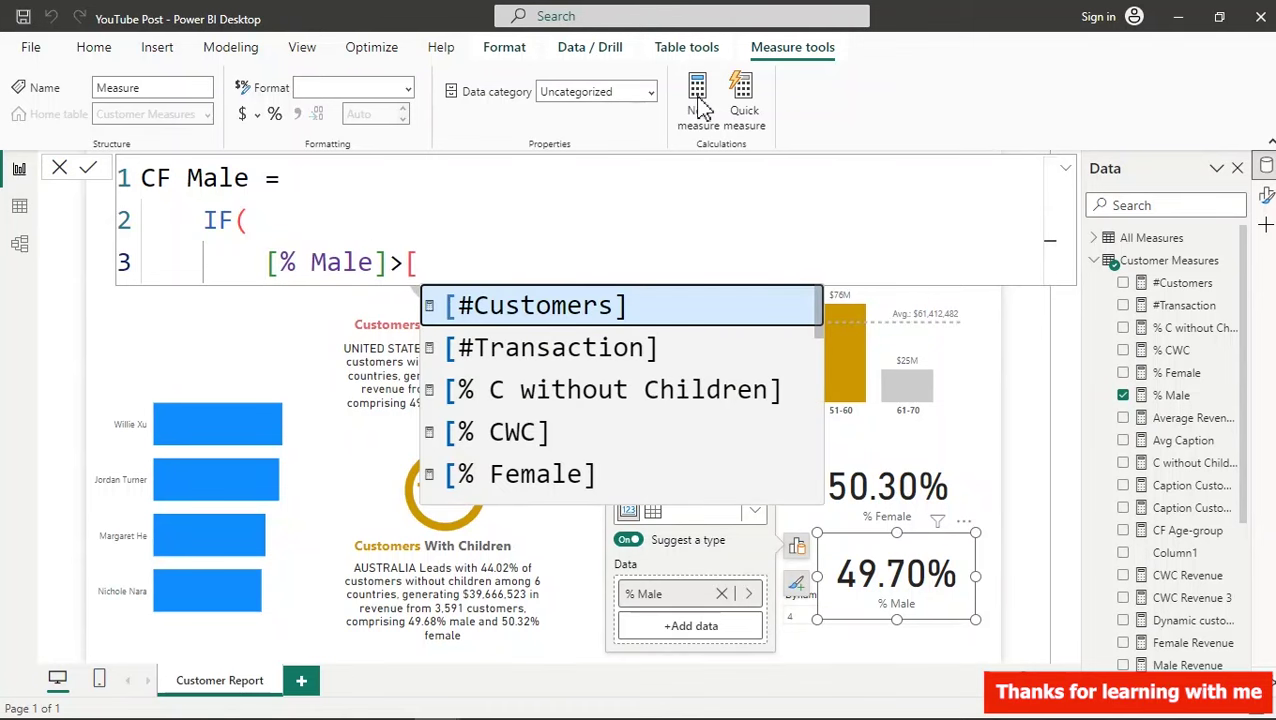
key("Down")
key("Down")
key("Down")
key("Down")
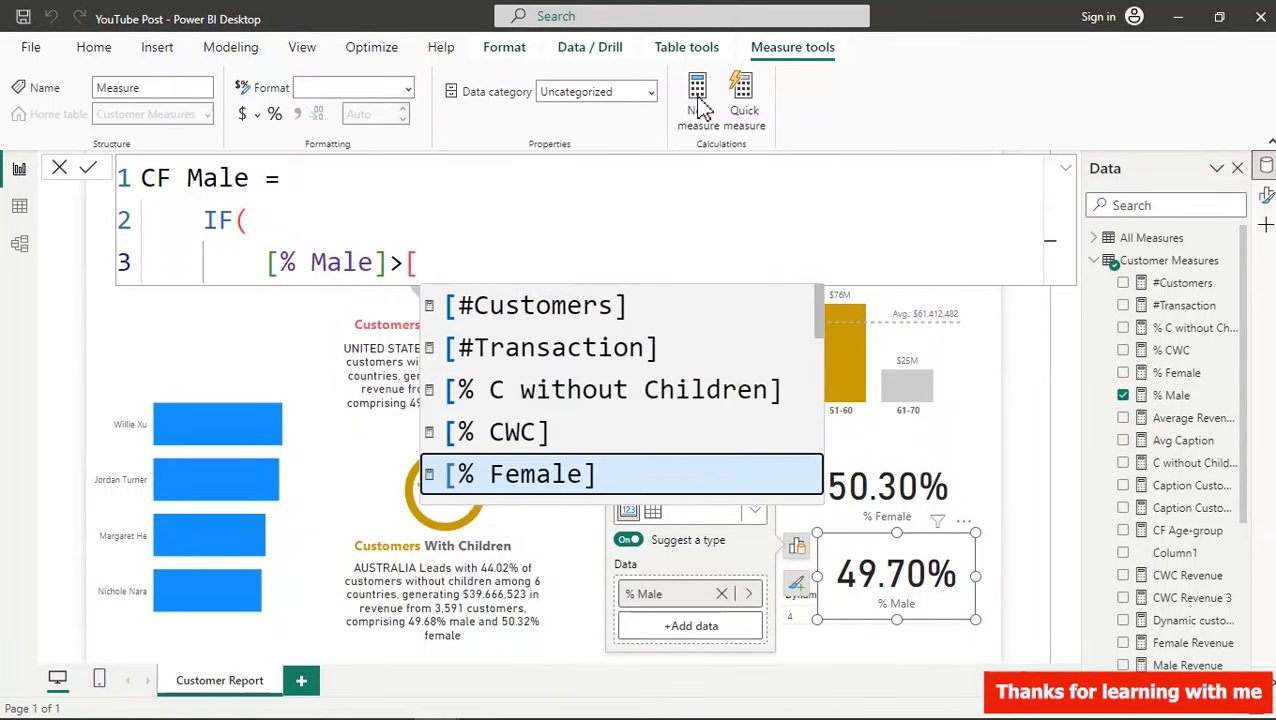
key("Tab")
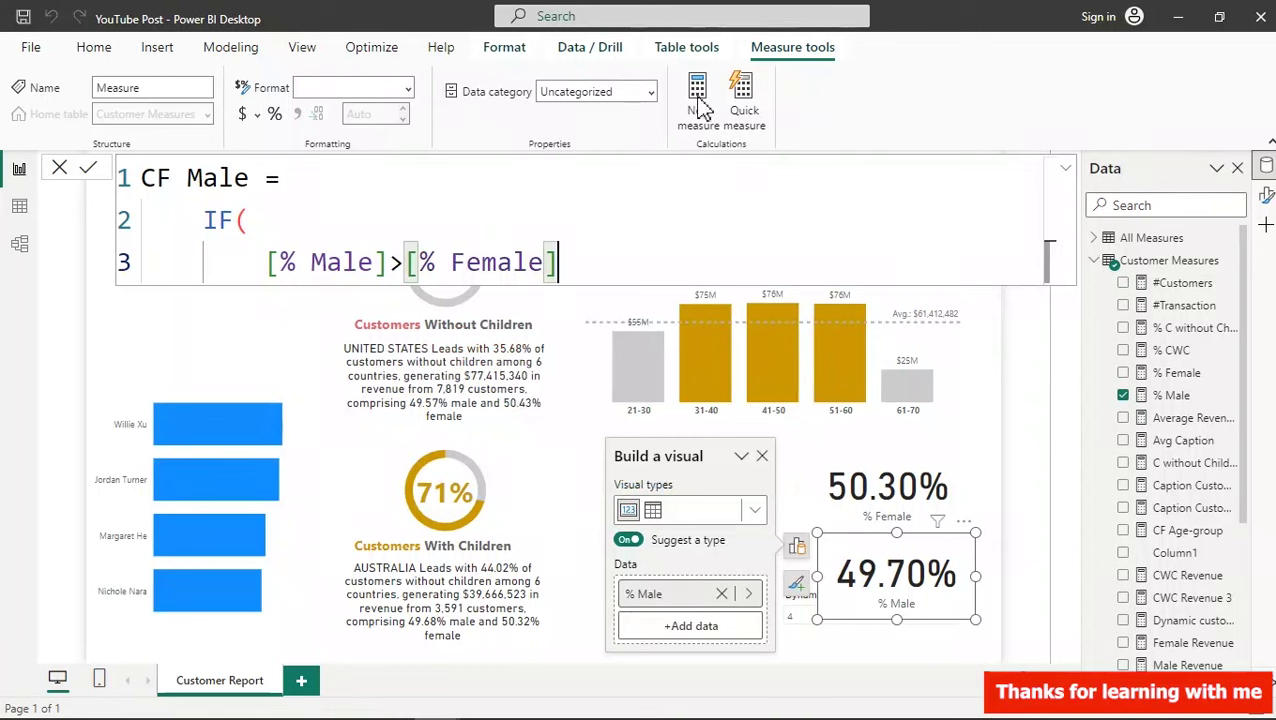
type(",")
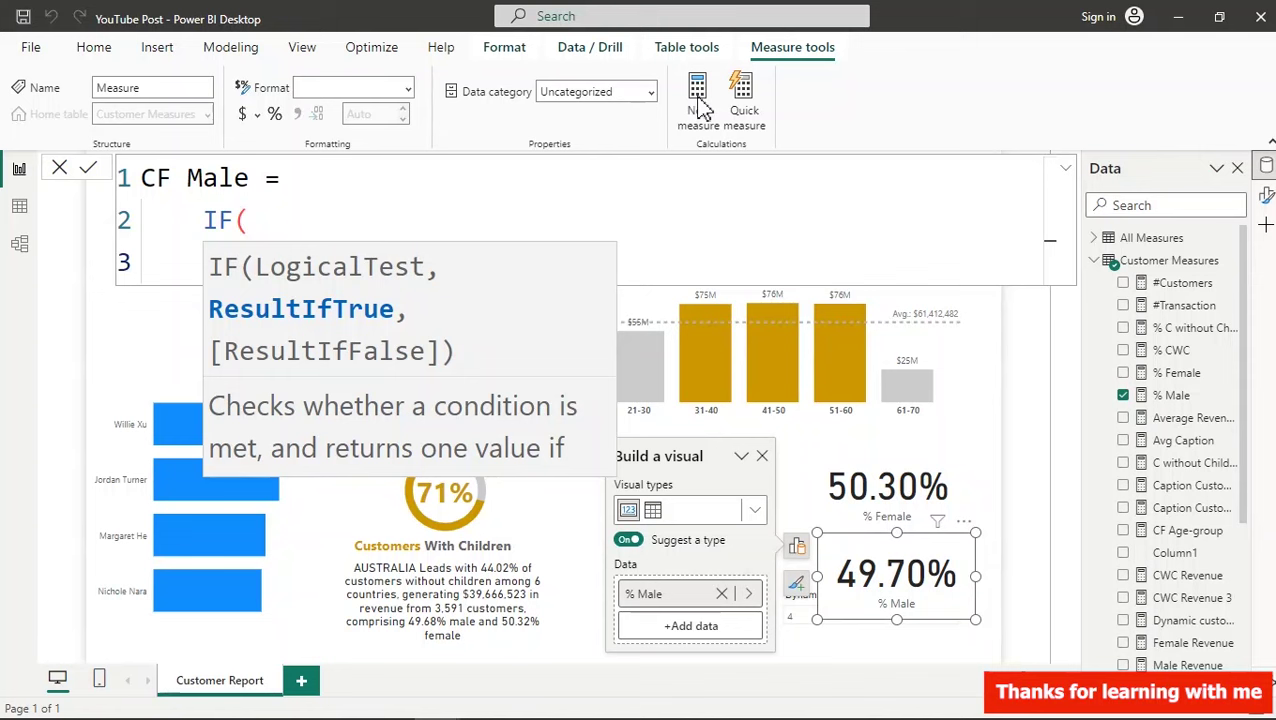
- Return "Green" when the CF Male condition is true and "Red" otherwise, and close the IF function
key("ctrl+minus")
key("ctrl+minus")
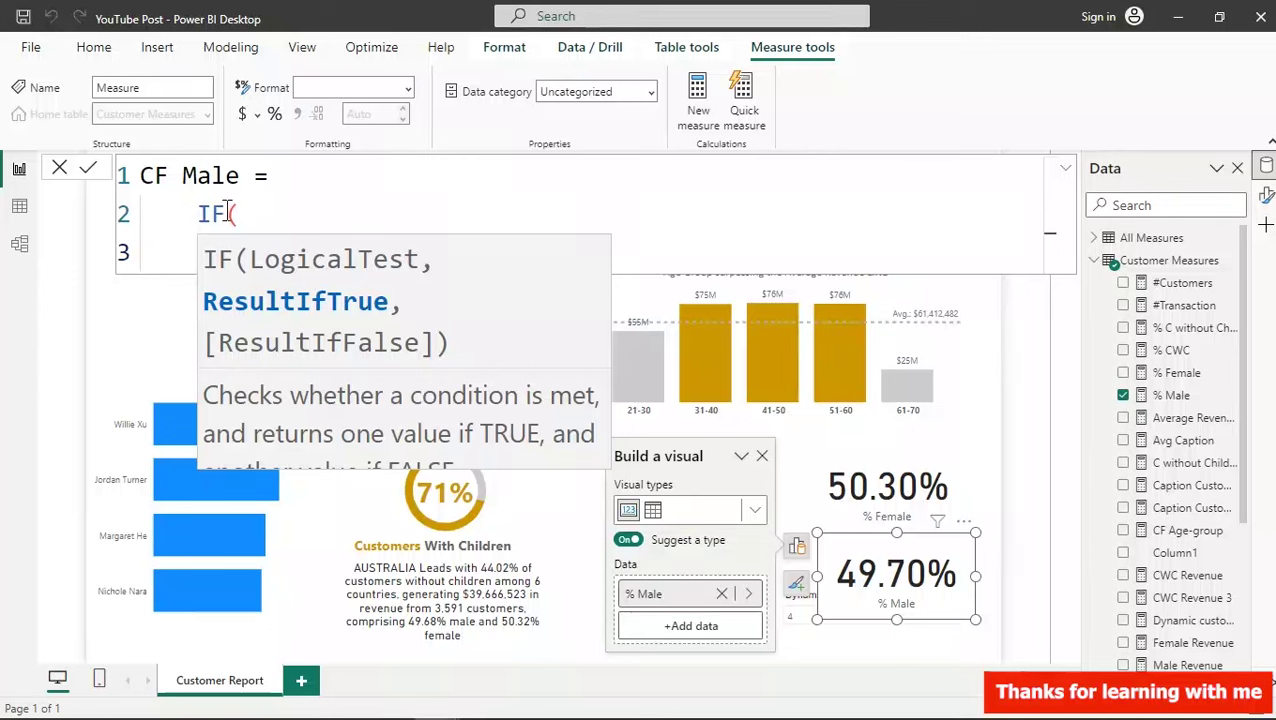
type("[% Male]>[% Female],\"")
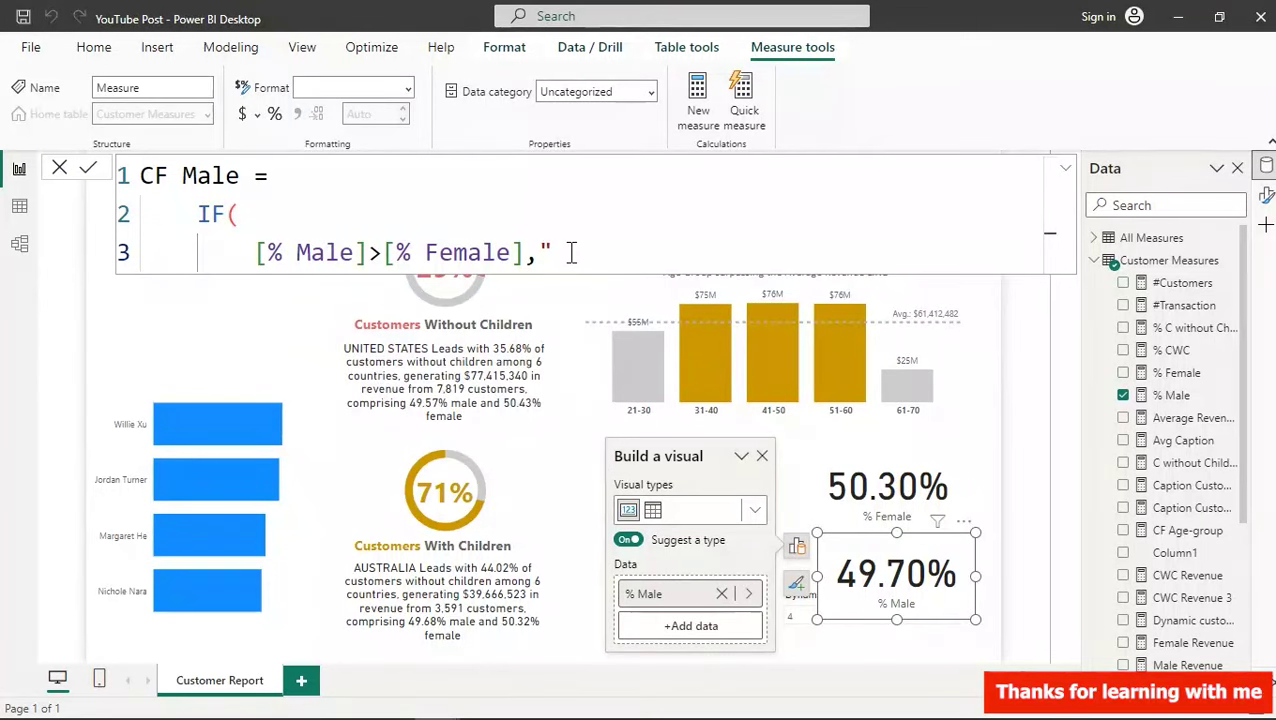
type("Green")
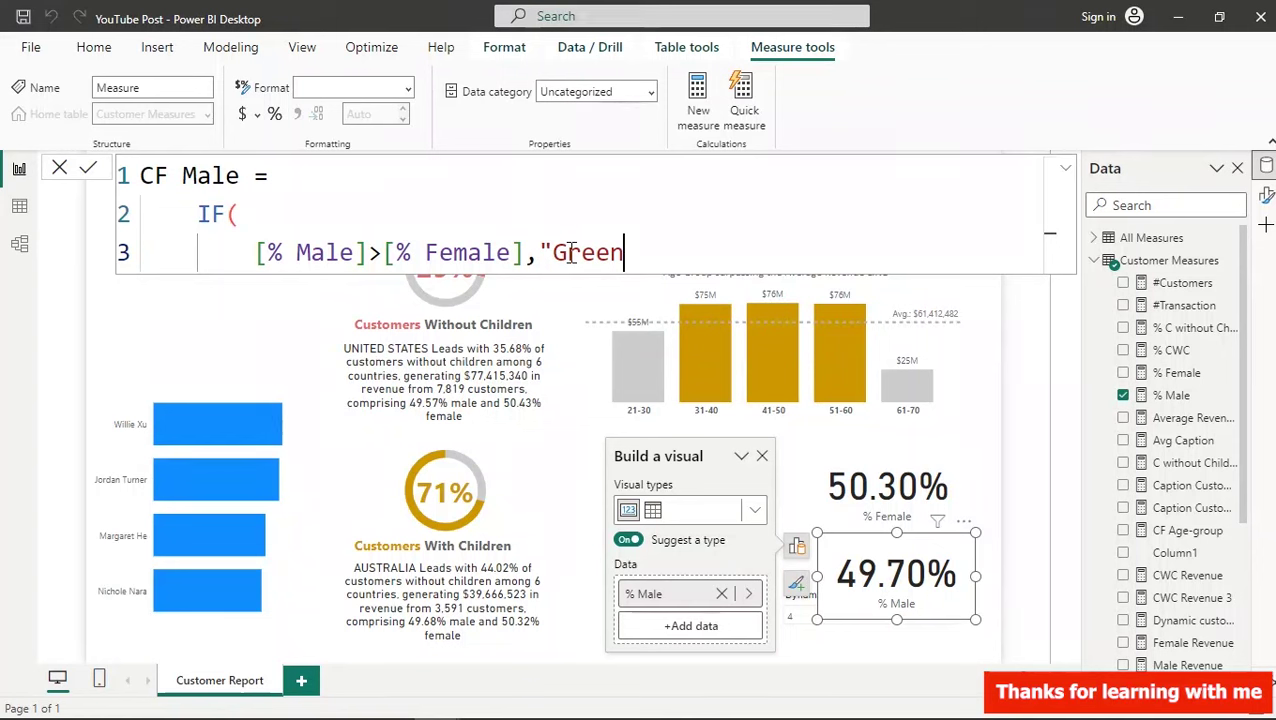
type("\",\"Red")
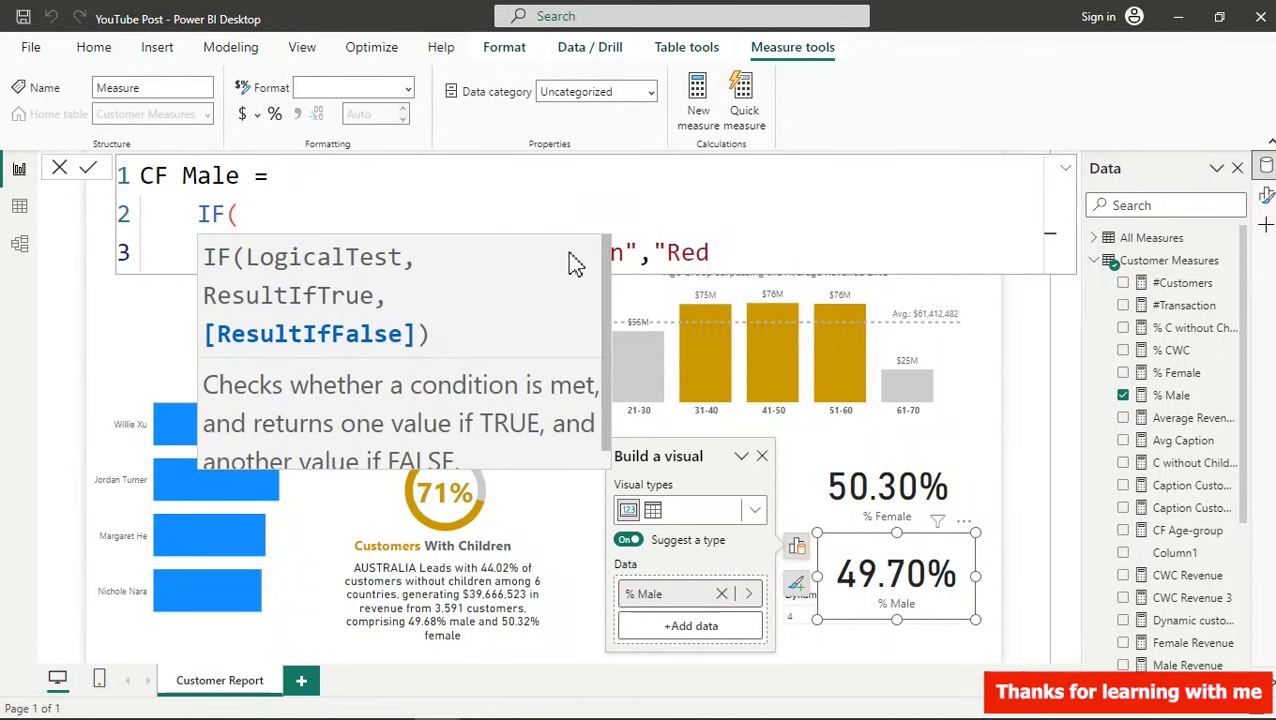
type("\"")
key("shift+Return")
type(")")
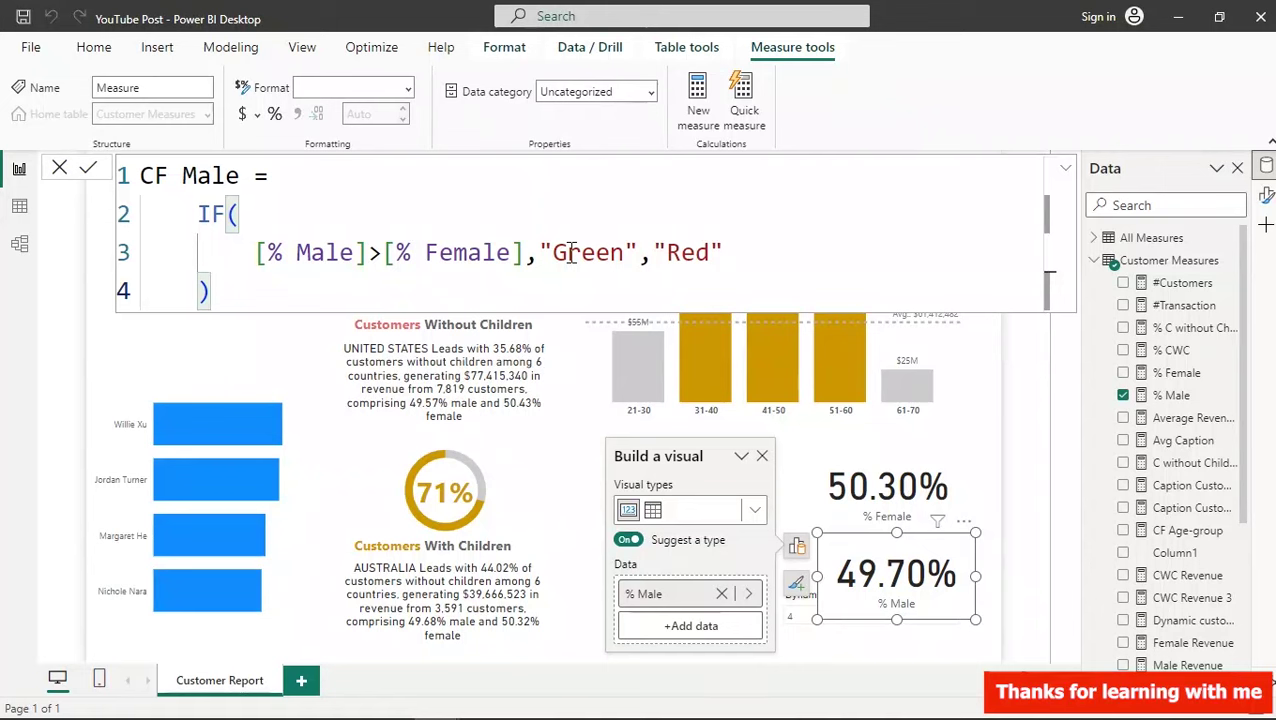
- Copy the entire CF Male formula and commit the measure
key("ctrl+a")
key("ctrl+c")
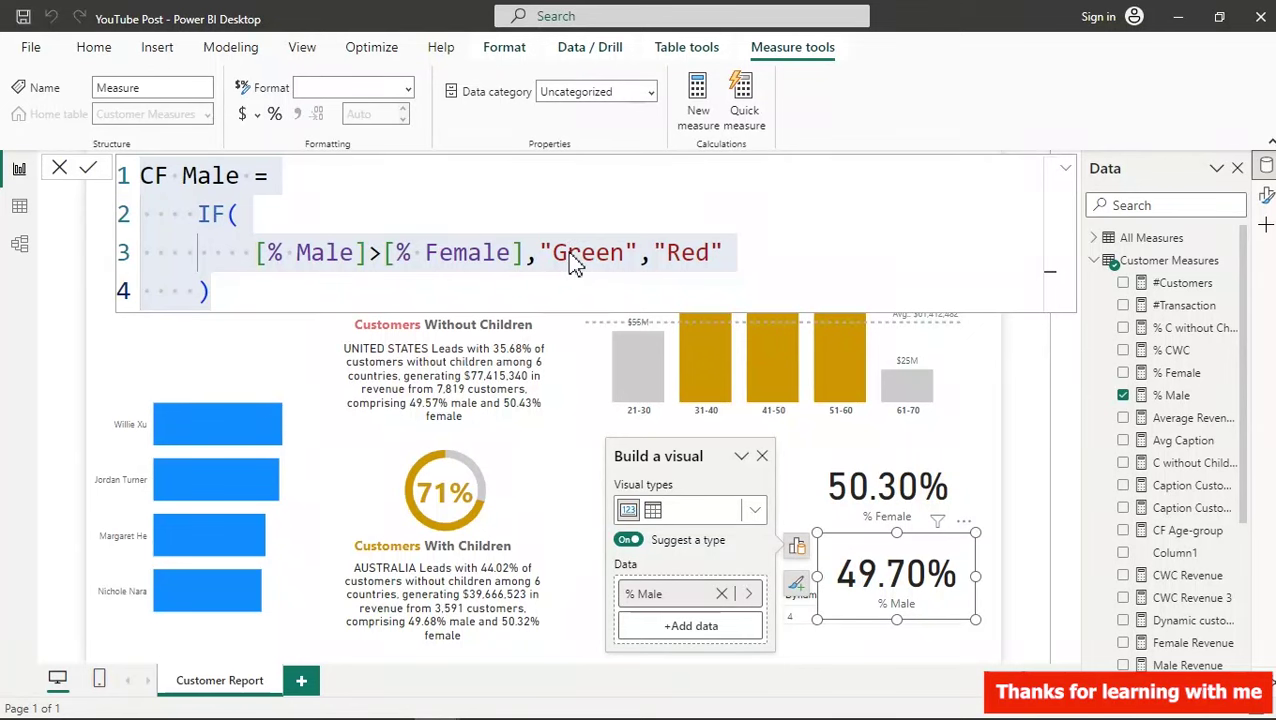
left_click(587, 253)
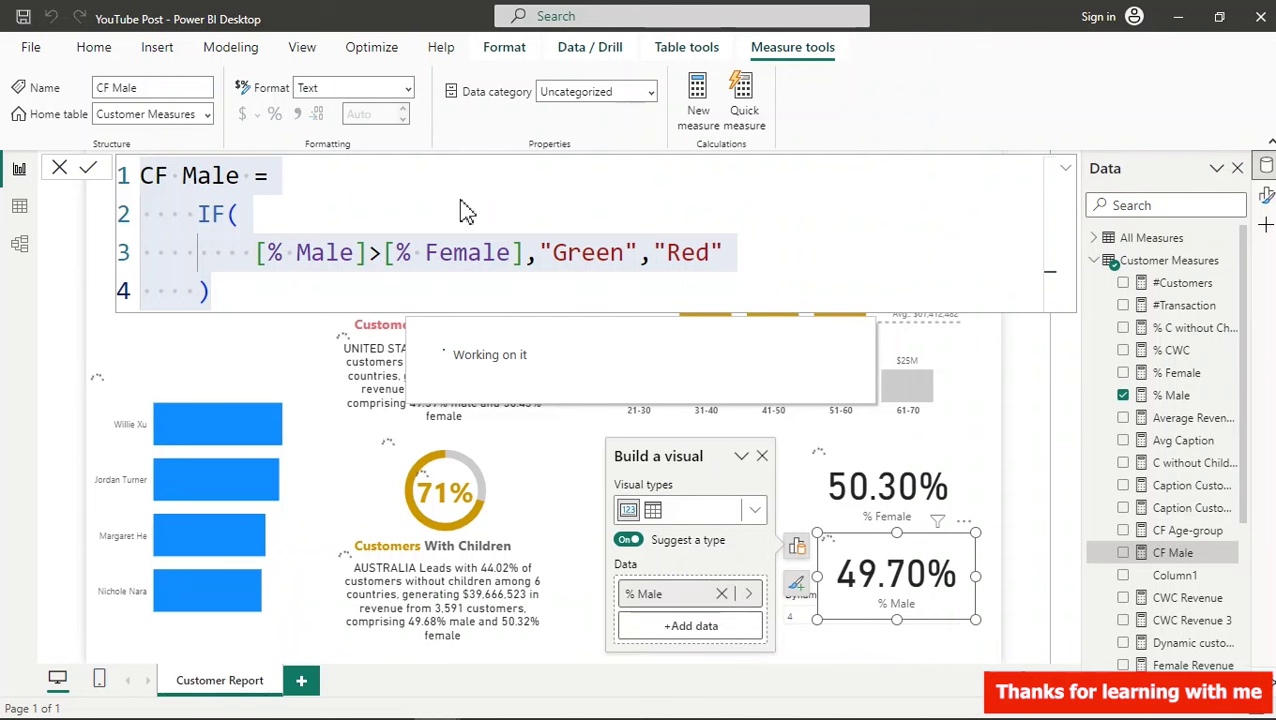
- Create another measure from the copied formula and rename it CF Female
left_click(698, 100)
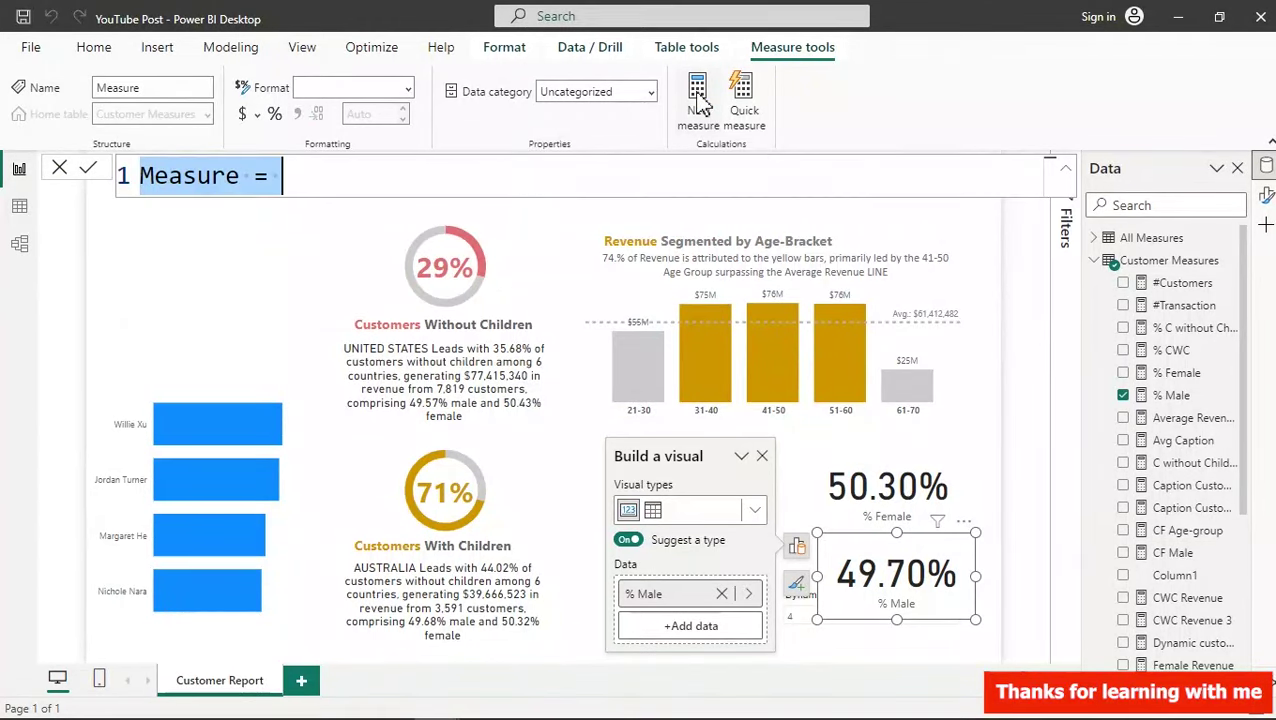
key("ctrl+v")
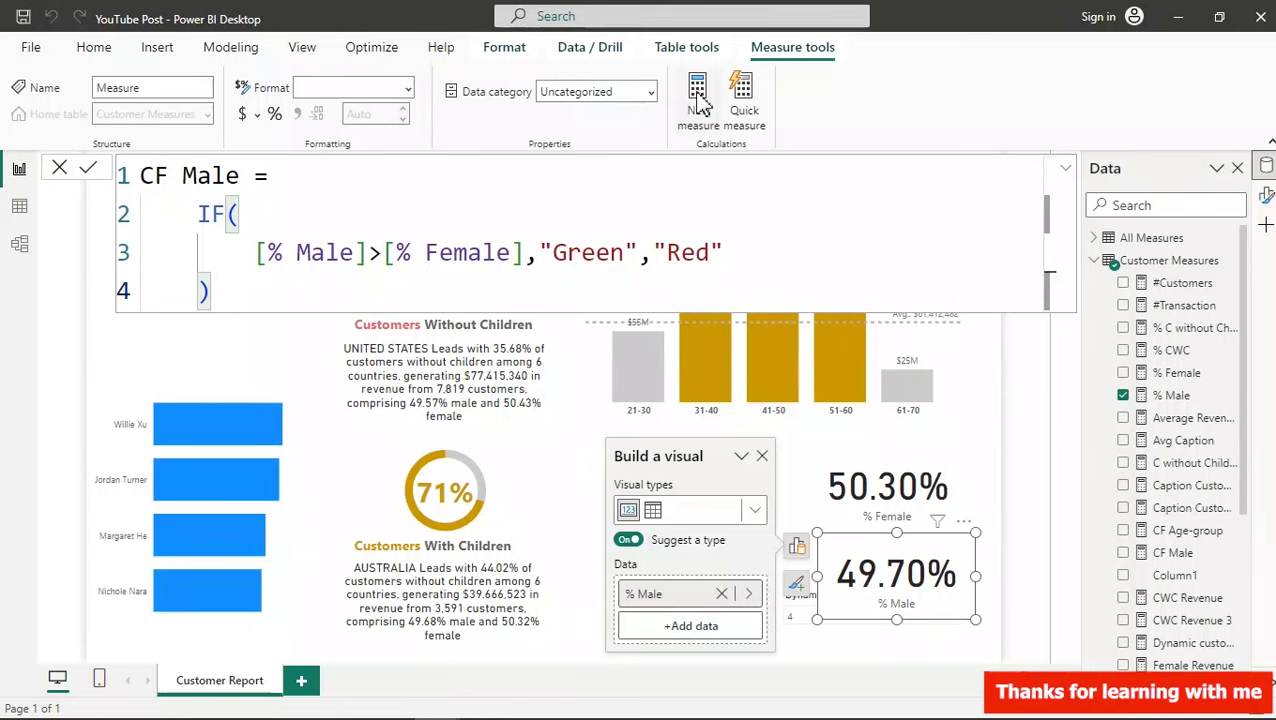
left_click_drag(197, 176, 182, 176)
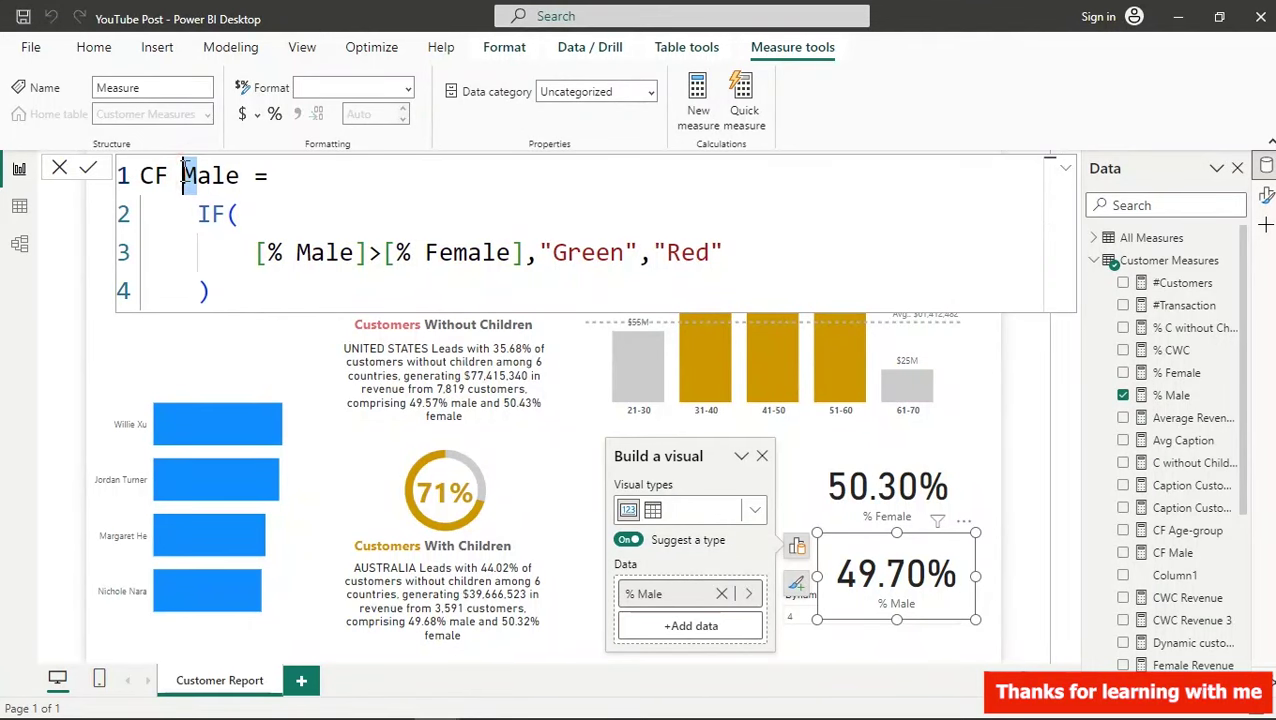
type("Fem")
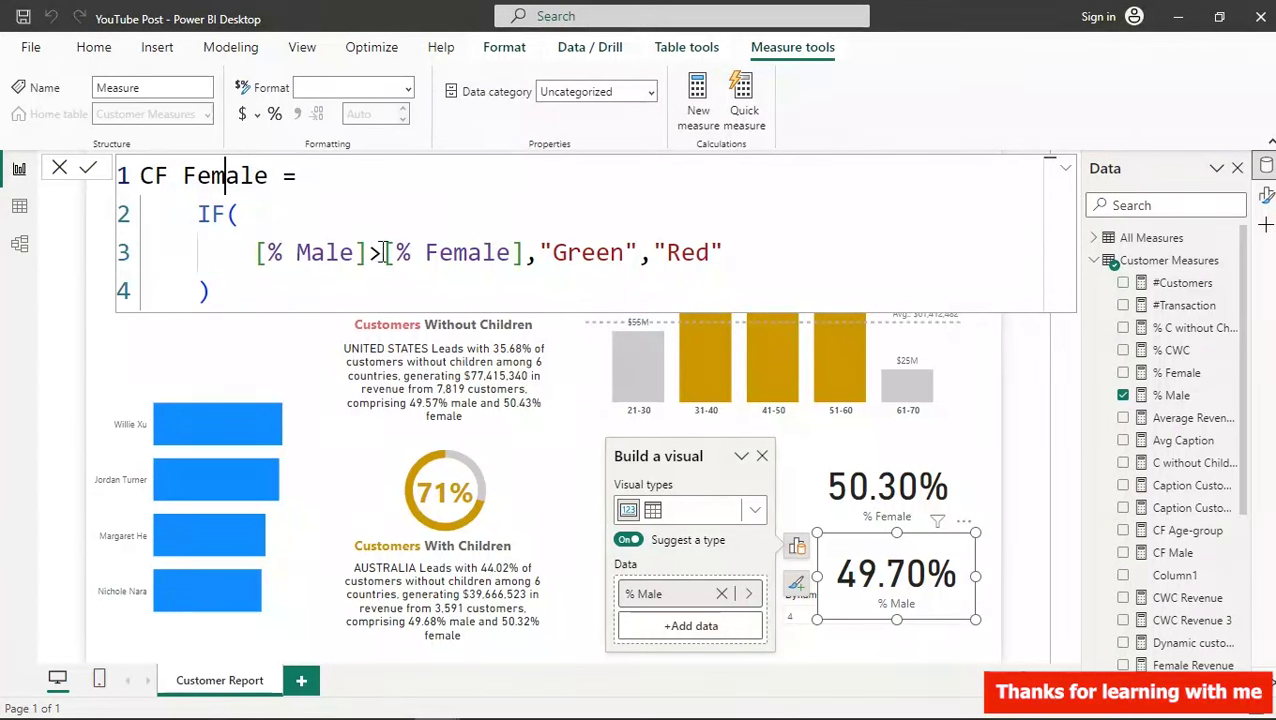
- Remove the copied condition from the CF Female formula and insert [% Female] as the first operand
left_click_drag(522, 252, 253, 262)
key("BackSpace")
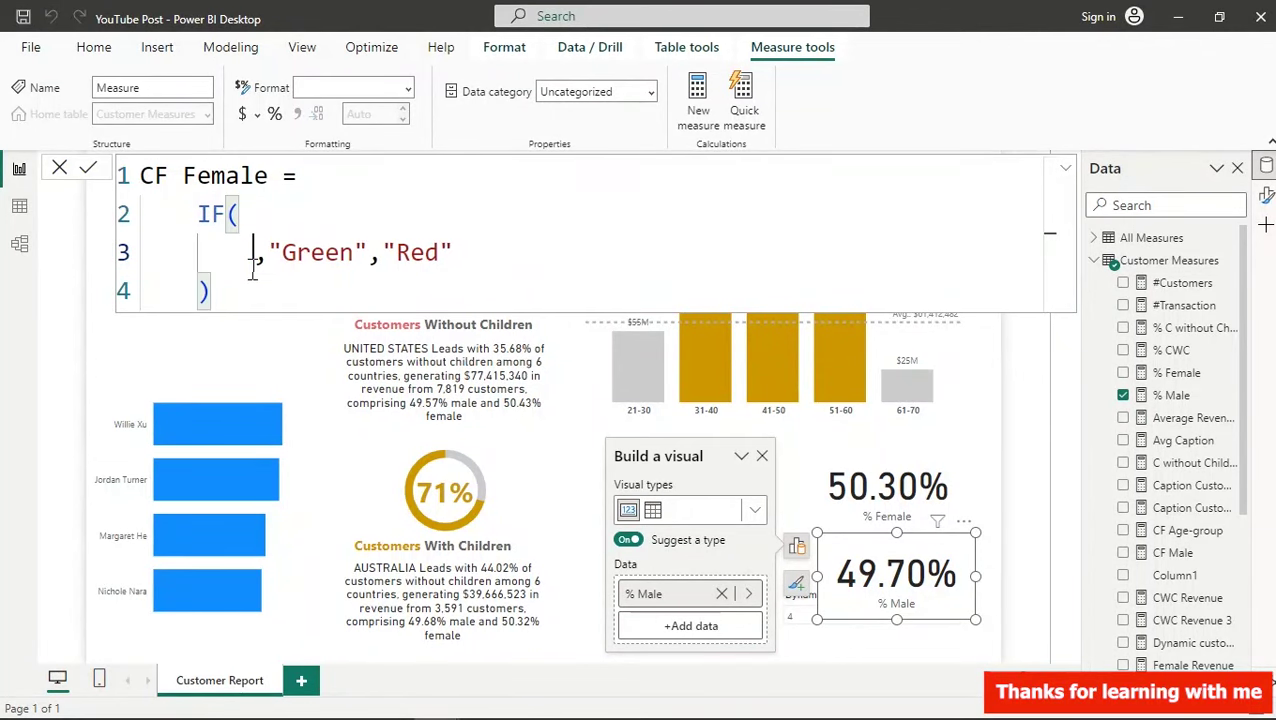
type("[")
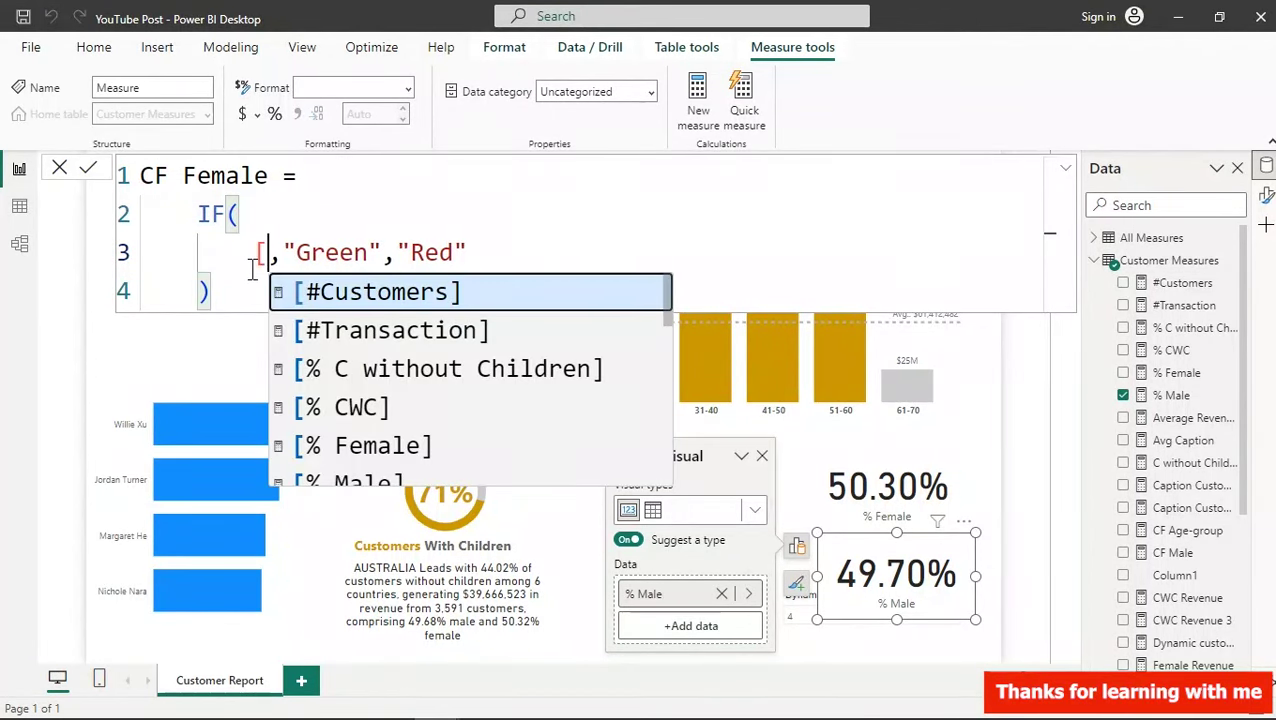
key("Down")
key("Down")
key("Down")
key("Down")
key("Down")
key("Up")
key("Tab")
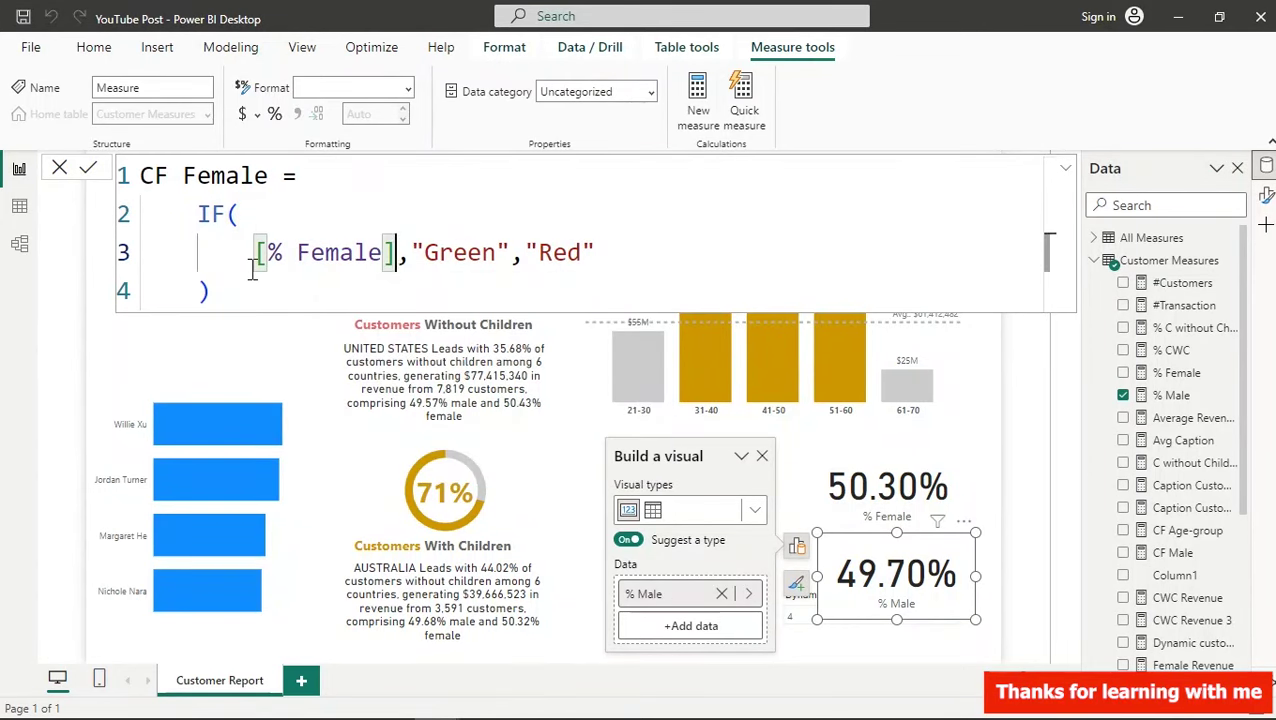
- Complete the CF Female condition as [% Female]>[% Male] and commit the measure
type(">[")
key("Down")
key("Down")
key("Down")
key("Down")
key("Down")
key("Tab")
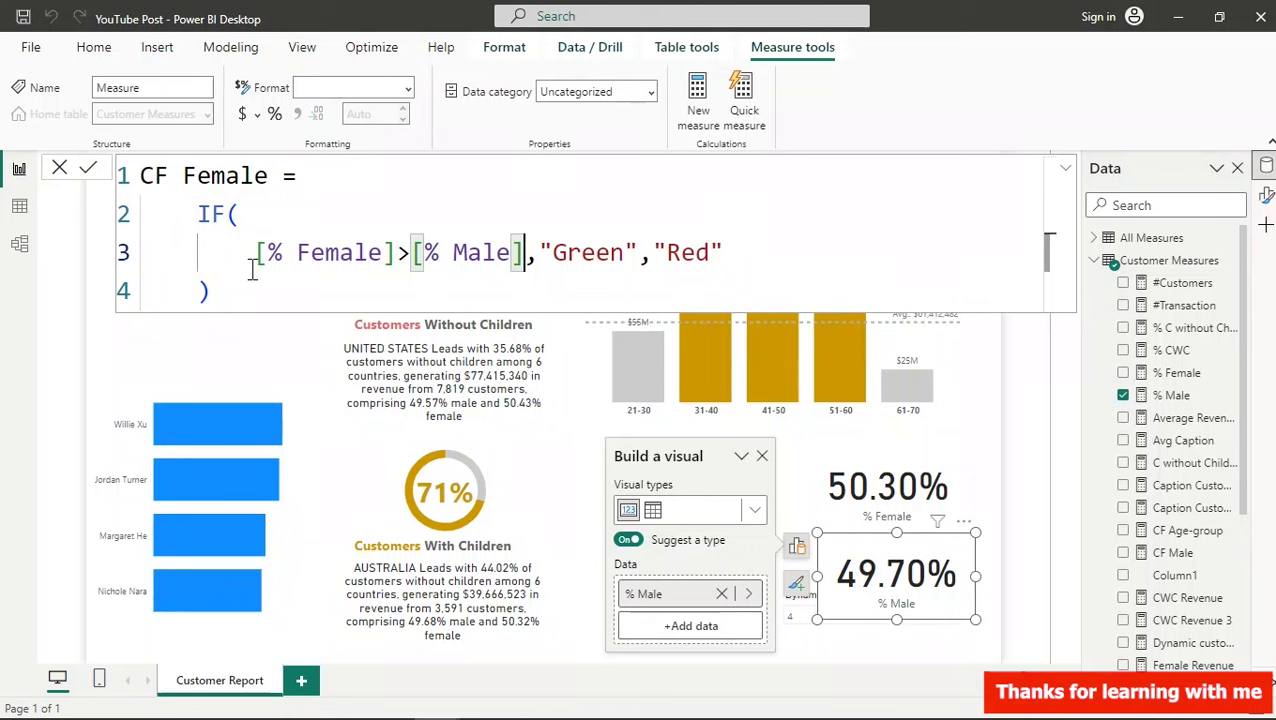
key("Return")
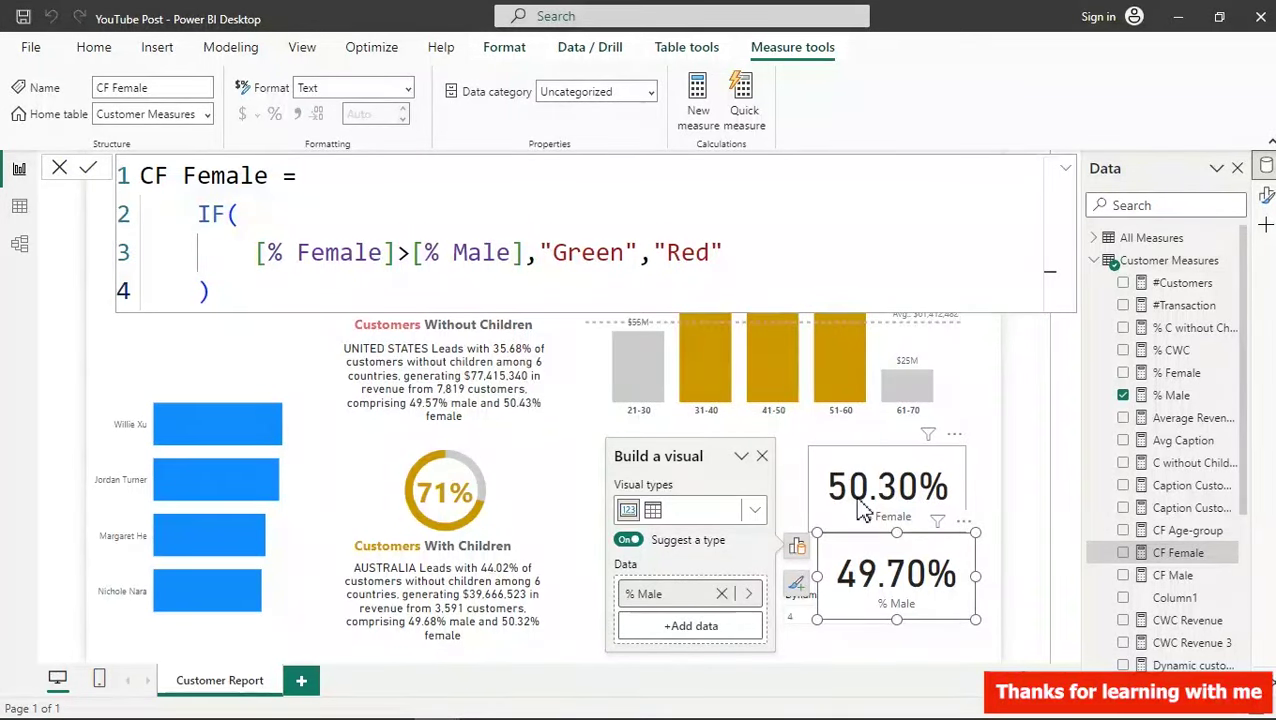
- Set the callout value colour of the % Male card to orange
left_click(1266, 196)
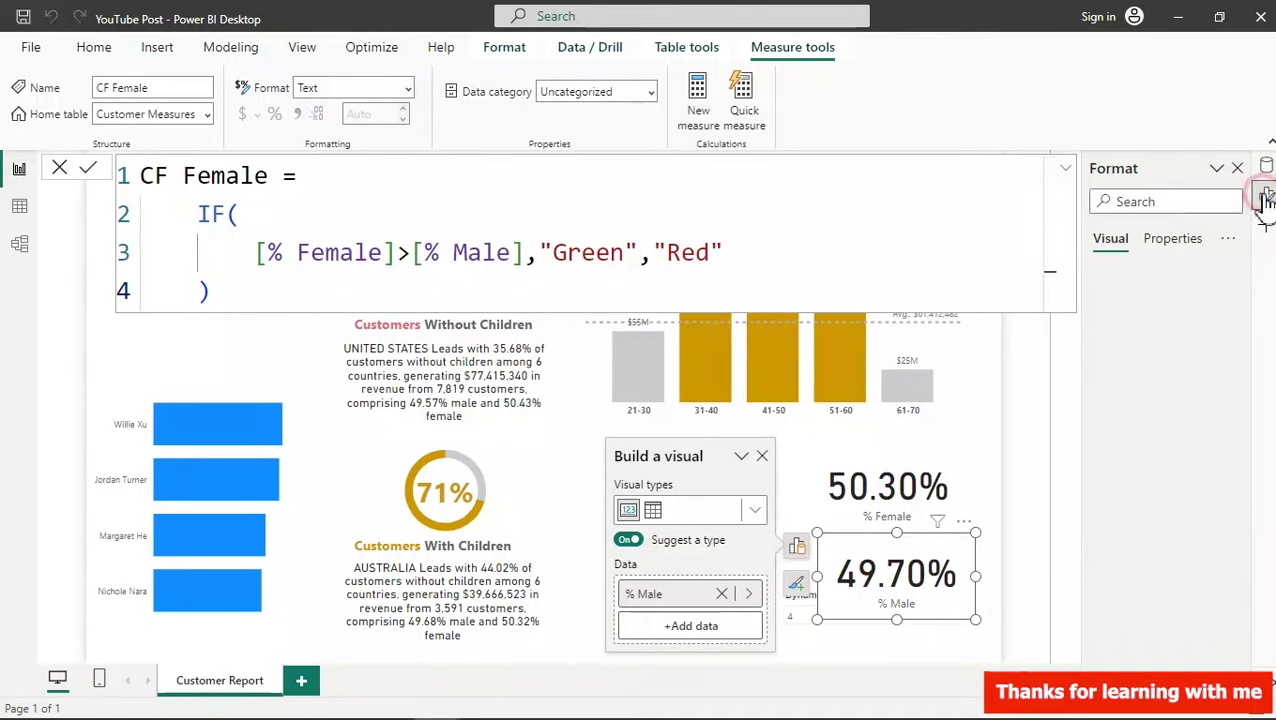
left_click(1126, 370)
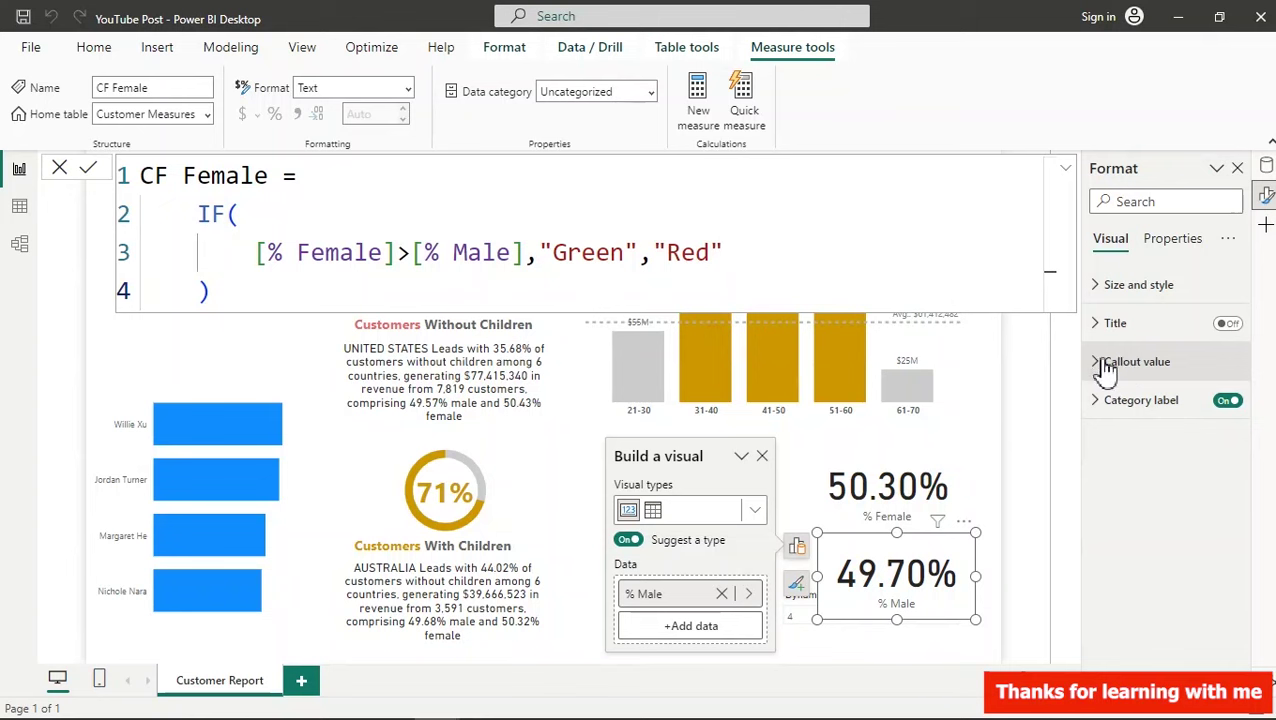
left_click(1108, 368)
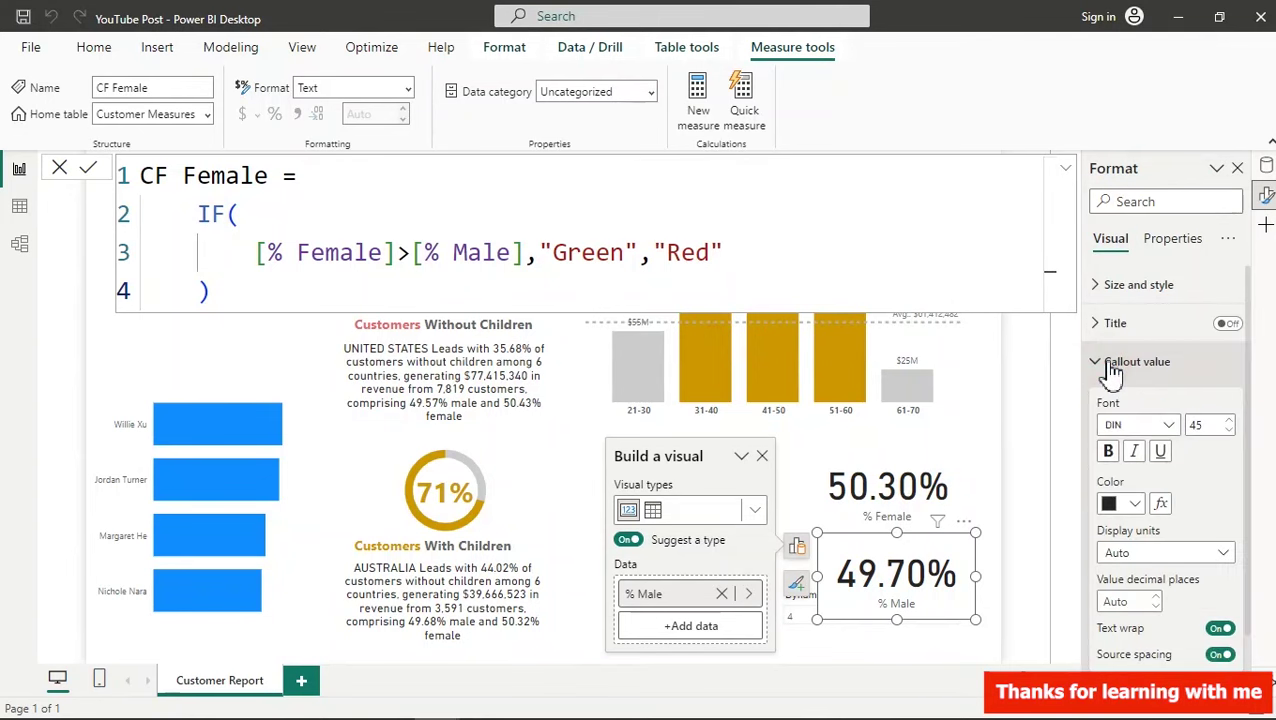
left_click(1135, 504)
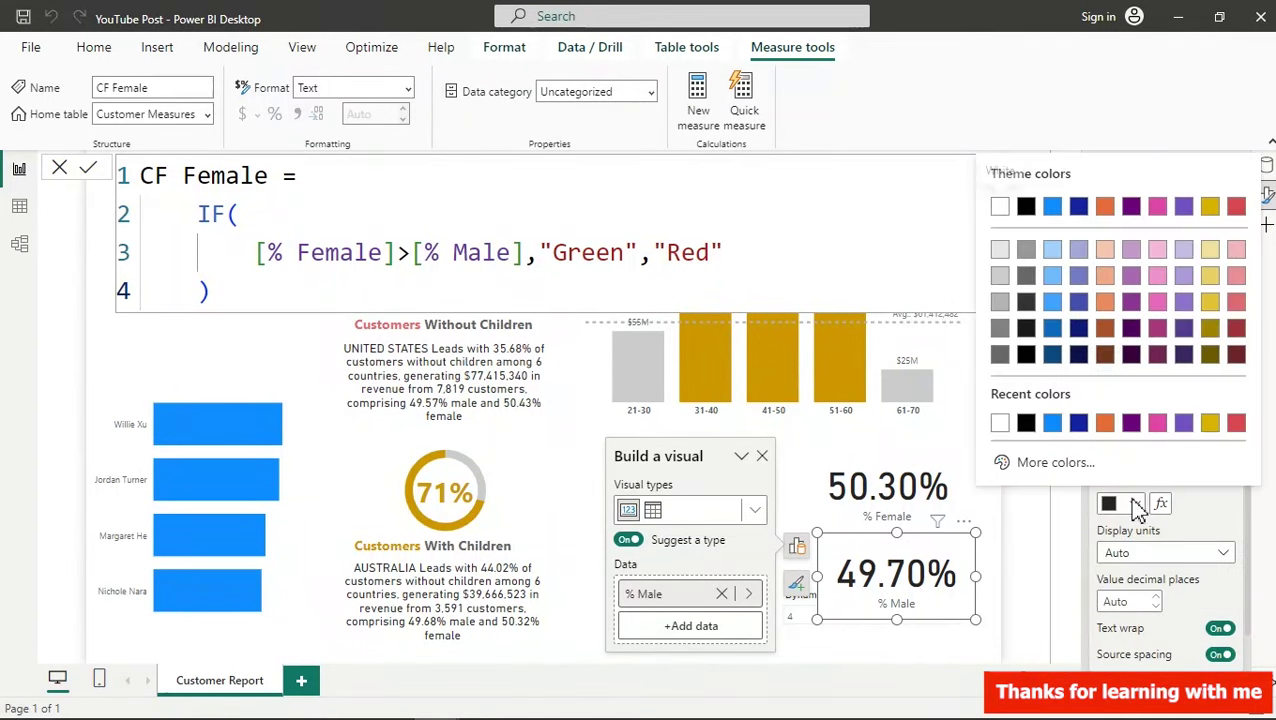
left_click(1110, 425)
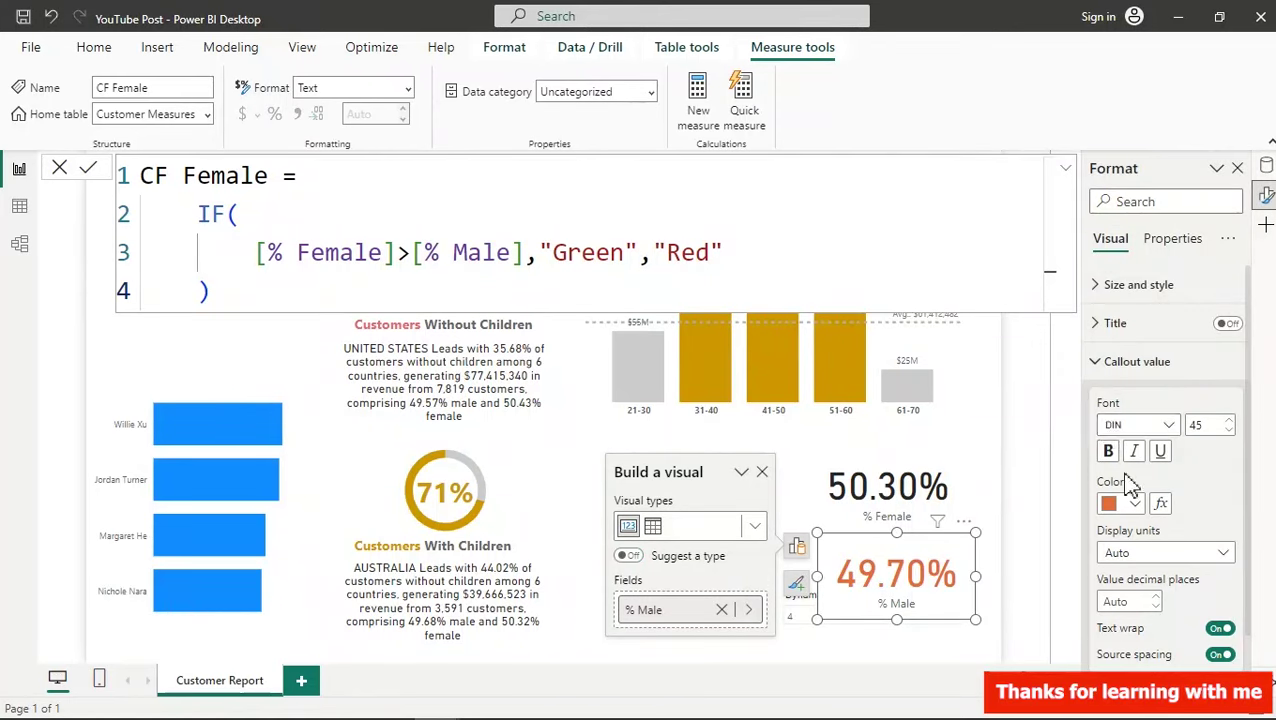
- Set the callout value colour of the % Male card to light blue
left_click(1136, 503)
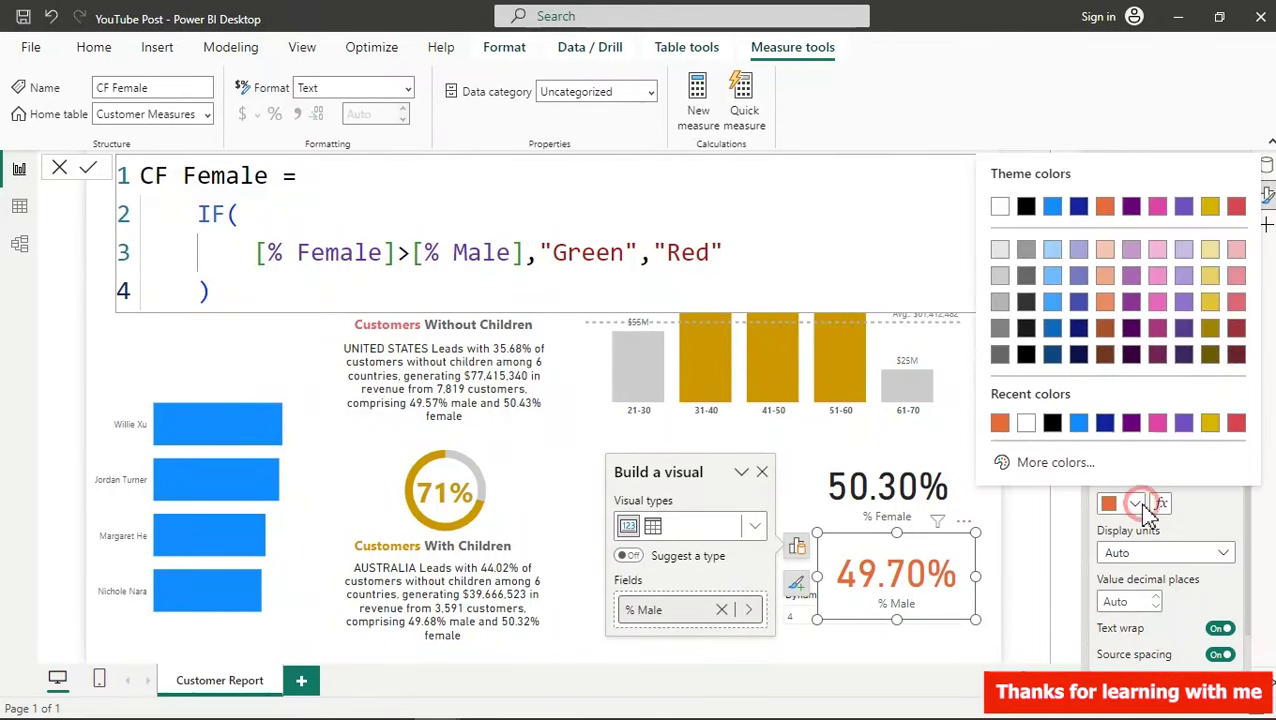
left_click(1053, 302)
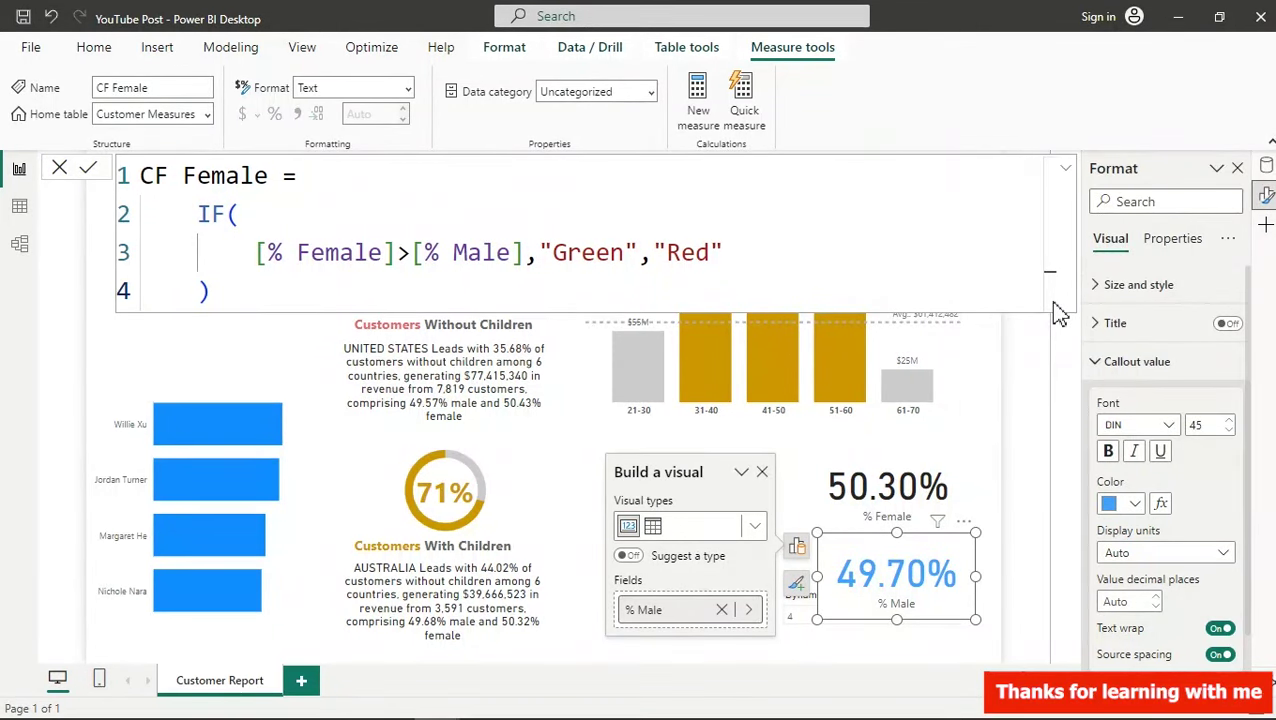
- Base the % Male card's callout colour on the field value of CF Female and move the card slightly lower on the page
left_click(1162, 508)
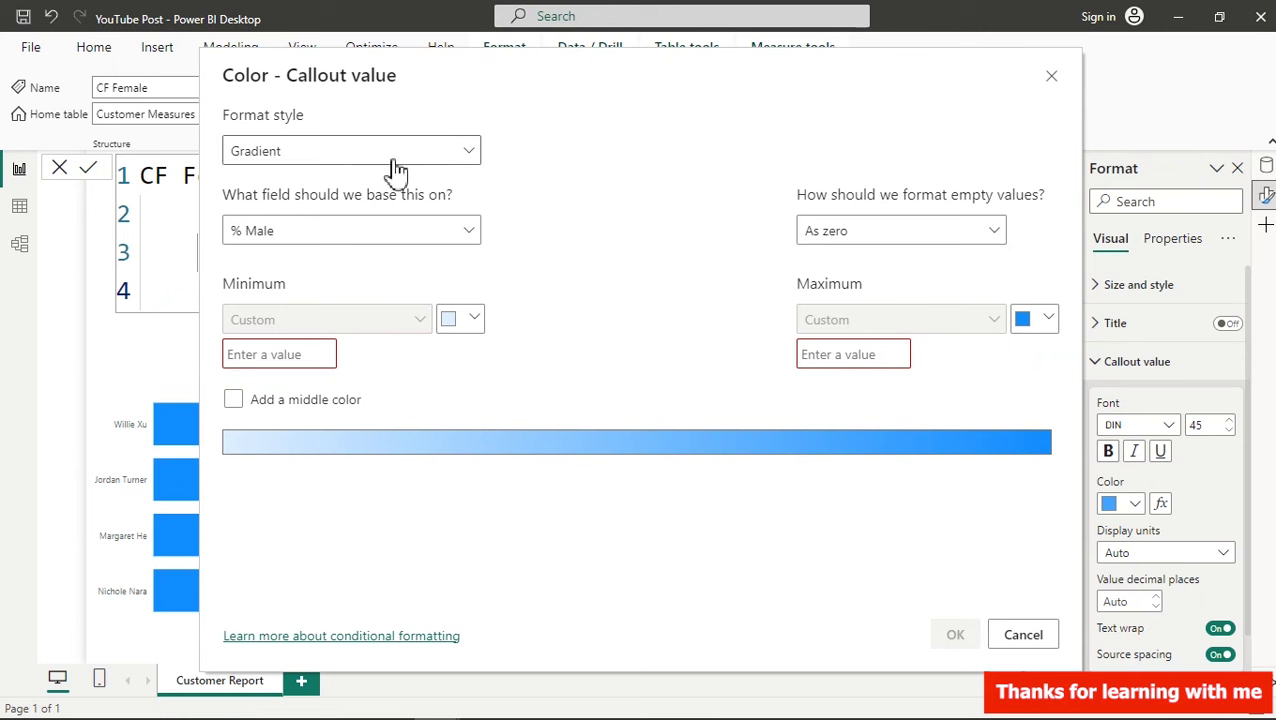
left_click(397, 160)
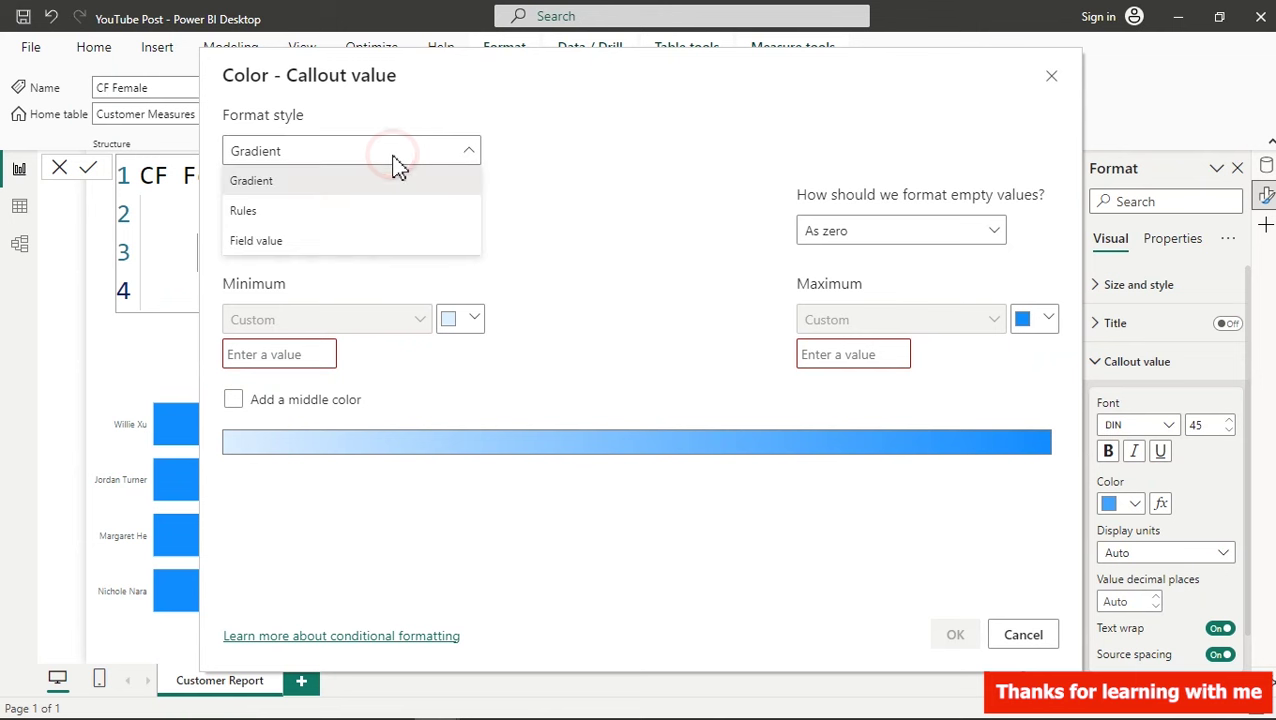
left_click(284, 242)
left_click(305, 242)
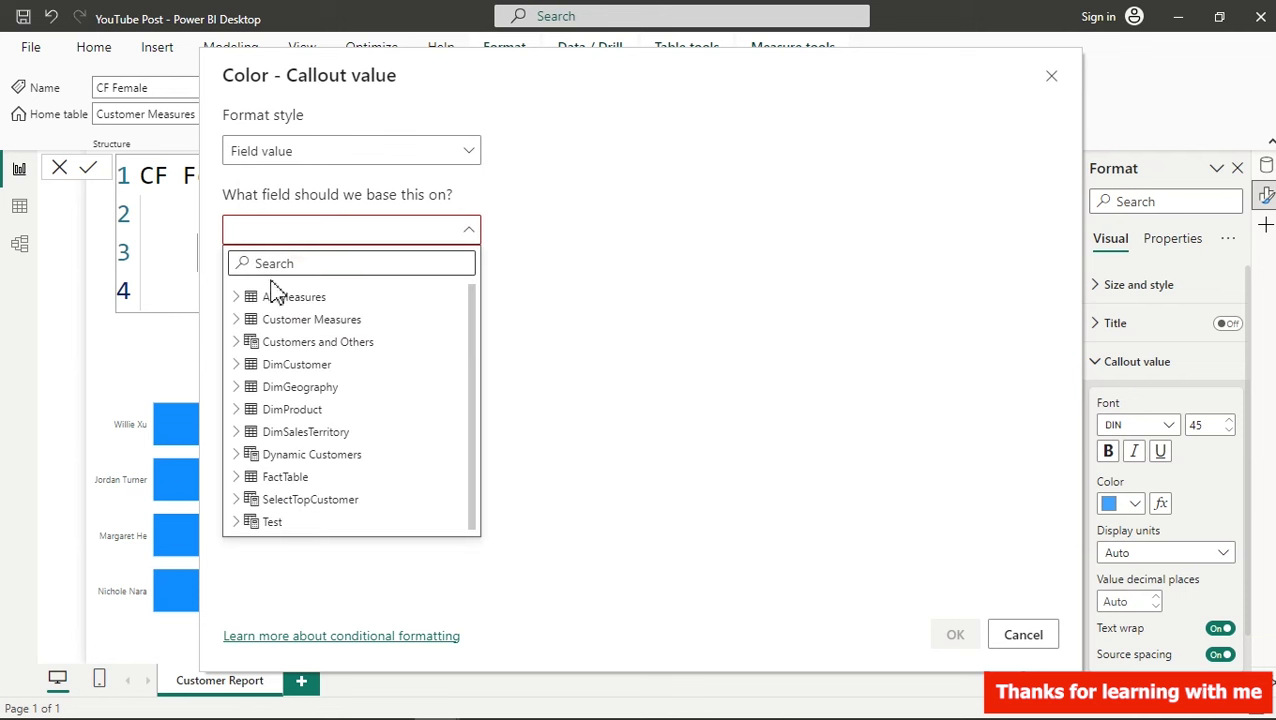
left_click(238, 320)
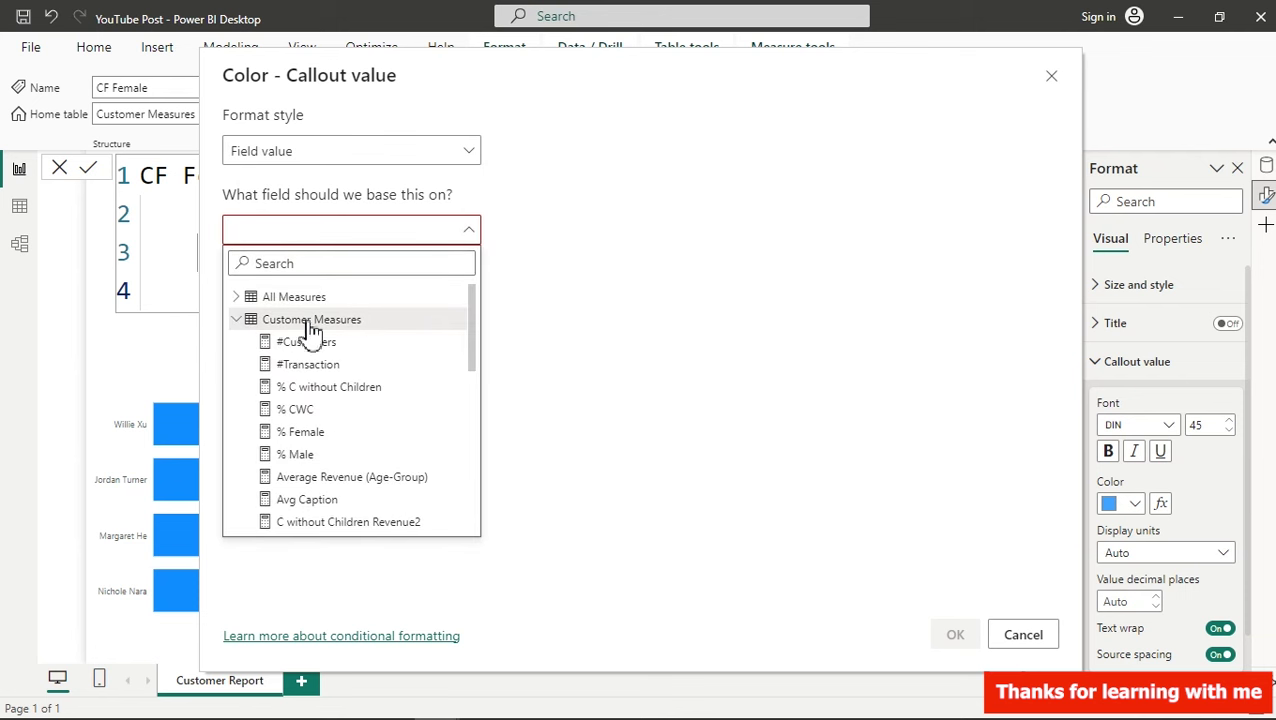
left_click_drag(471, 306, 474, 400)
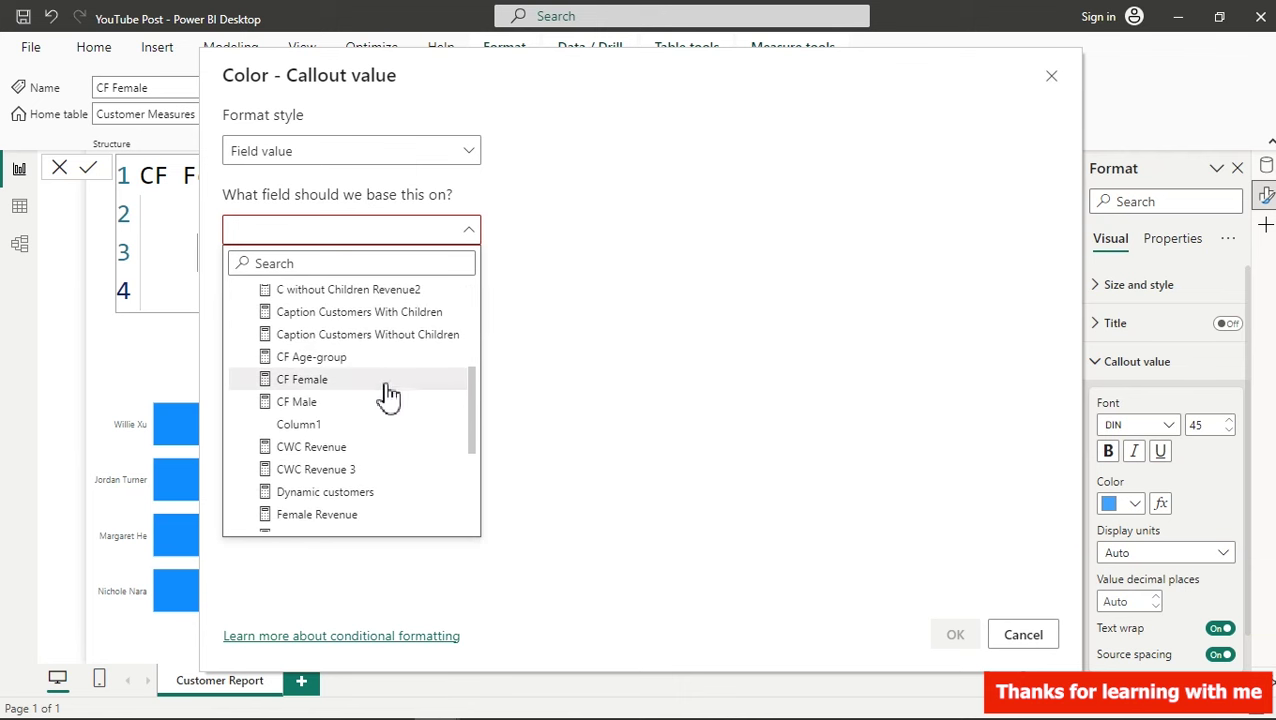
left_click(340, 383)
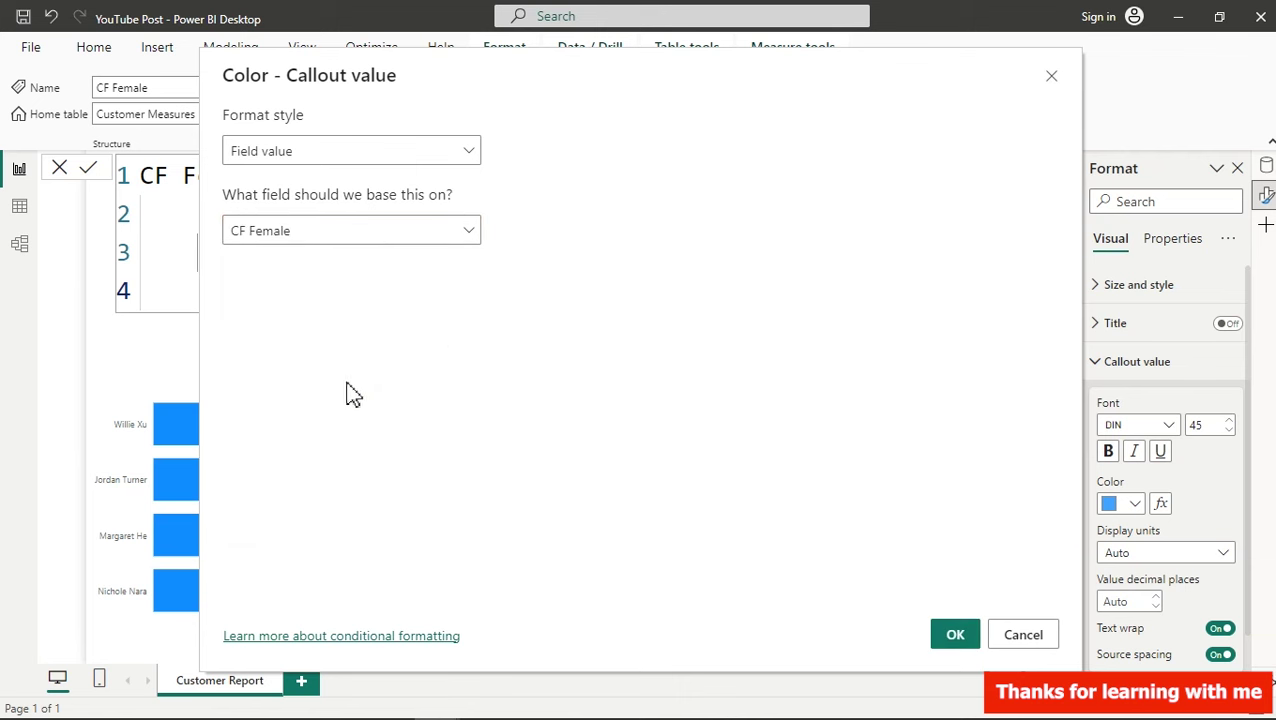
left_click(955, 634)
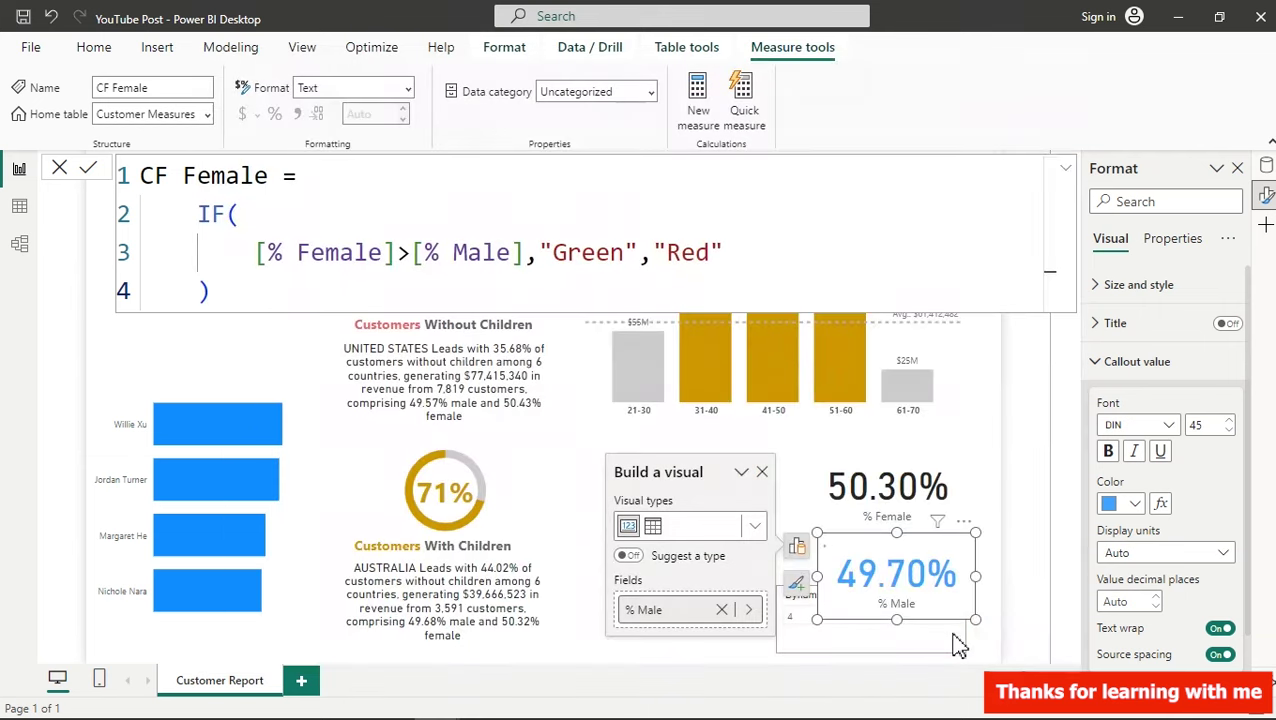
left_click_drag(910, 575, 910, 603)
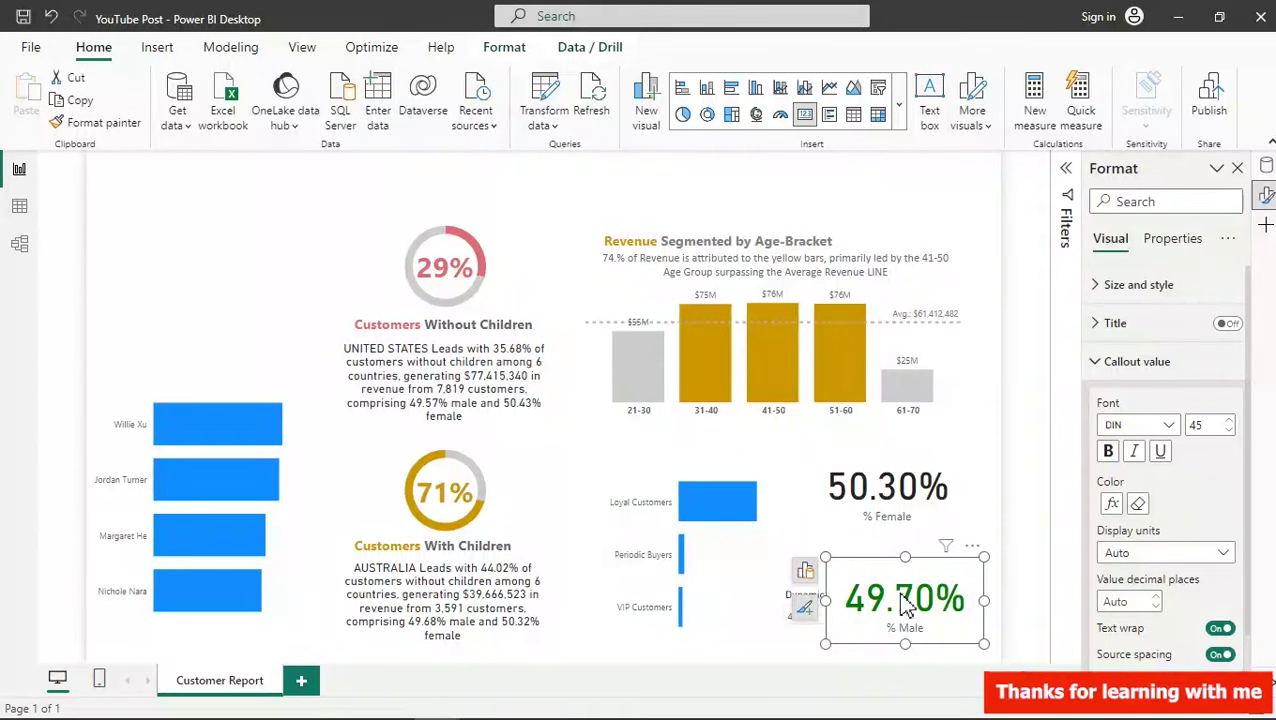
- Conditionally format the % Female card's callout colour by field value, using the CF Female measure from Customer Measures
left_click(895, 510)
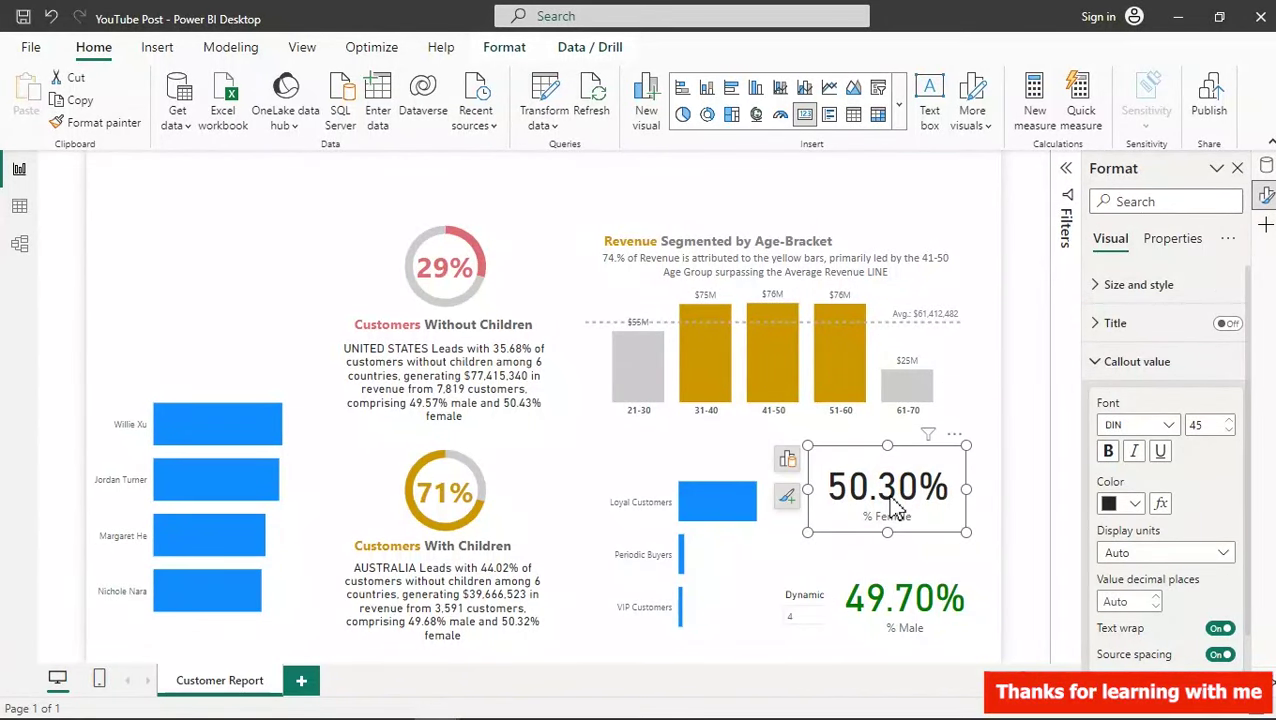
left_click(1161, 506)
left_click(465, 238)
left_click(355, 150)
left_click(304, 157)
left_click(285, 243)
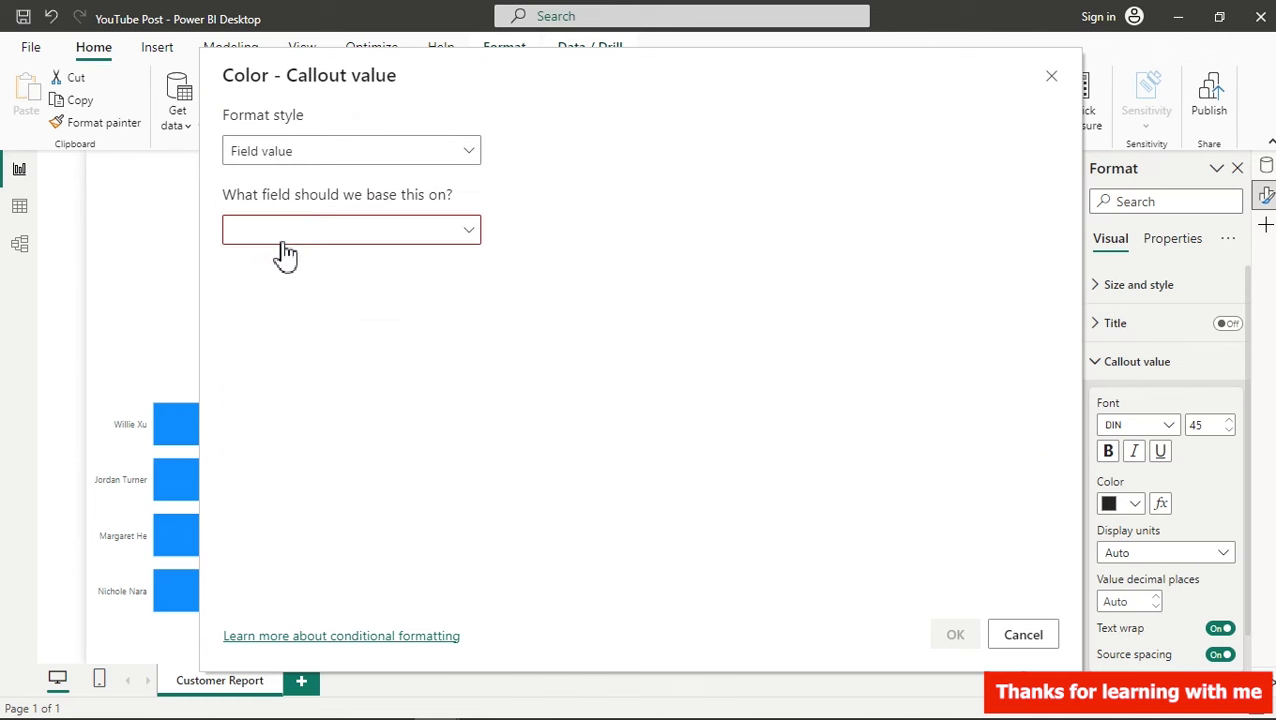
left_click(326, 237)
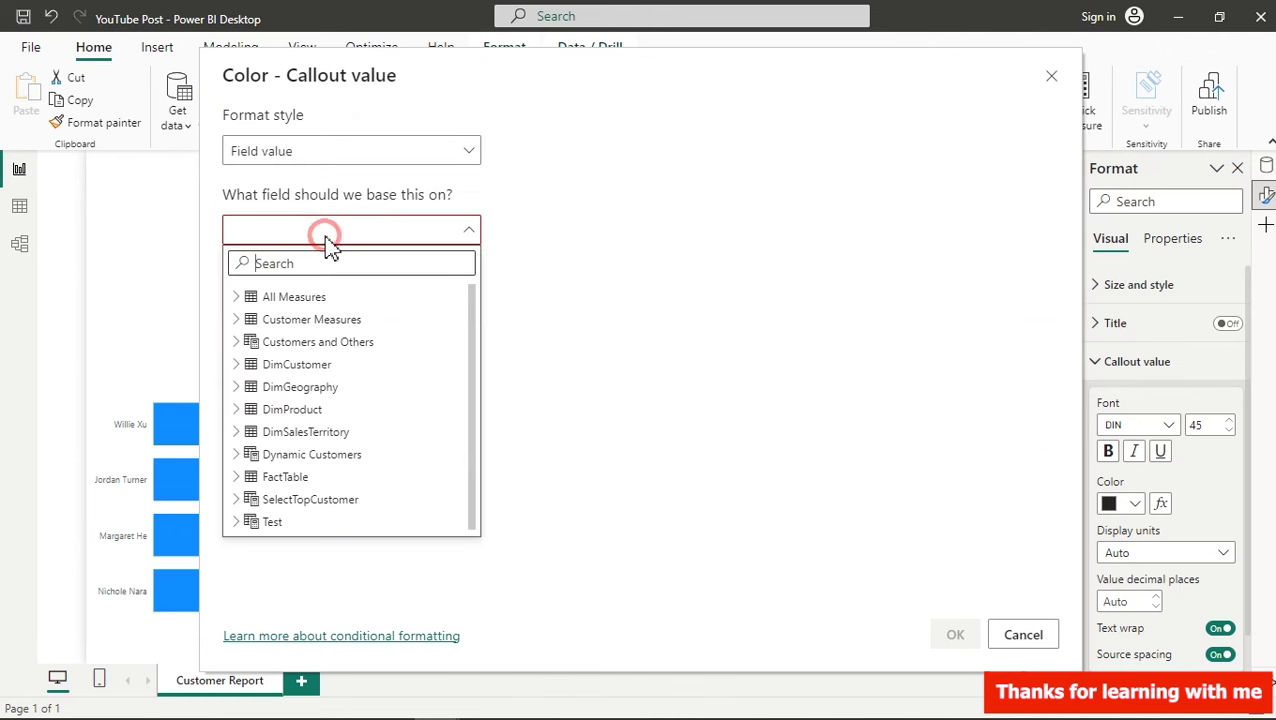
left_click(237, 319)
left_click_drag(470, 327, 470, 407)
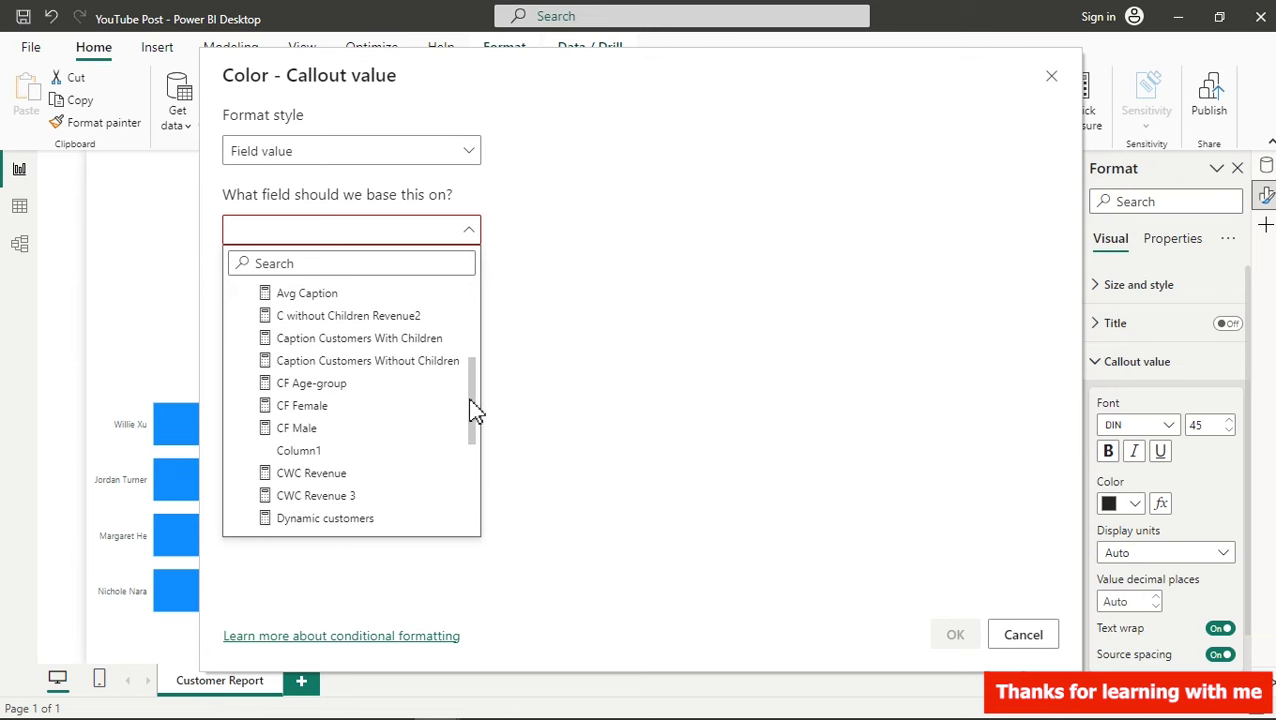
left_click(333, 407)
left_click(953, 633)
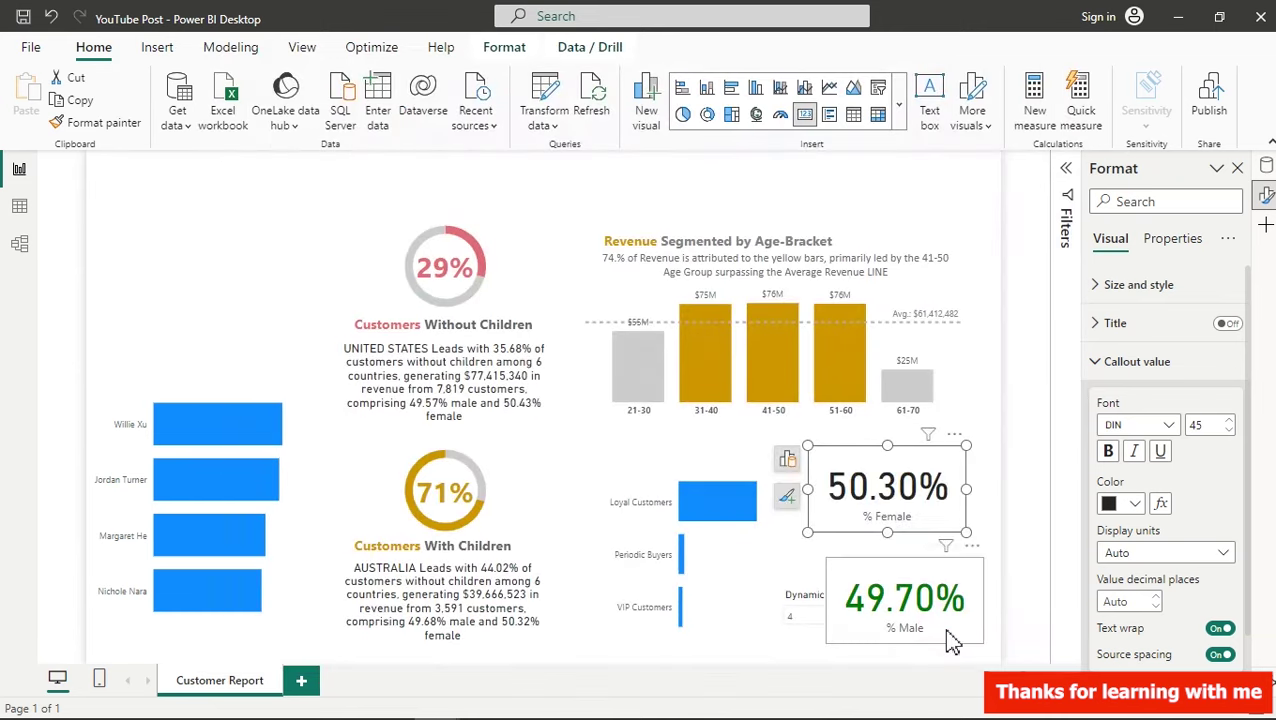
left_click(979, 423)
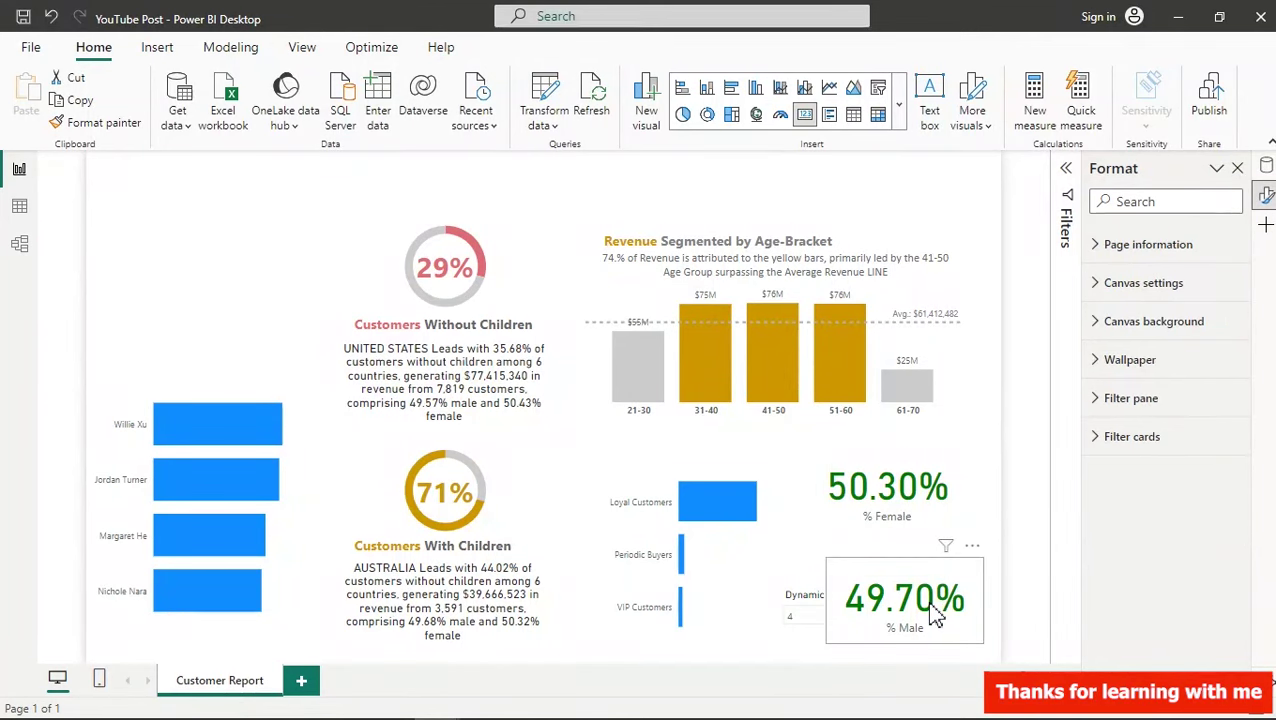
- Change the field behind the % Male card's conditional callout colour to CF Male from Customer Measures
left_click(933, 613)
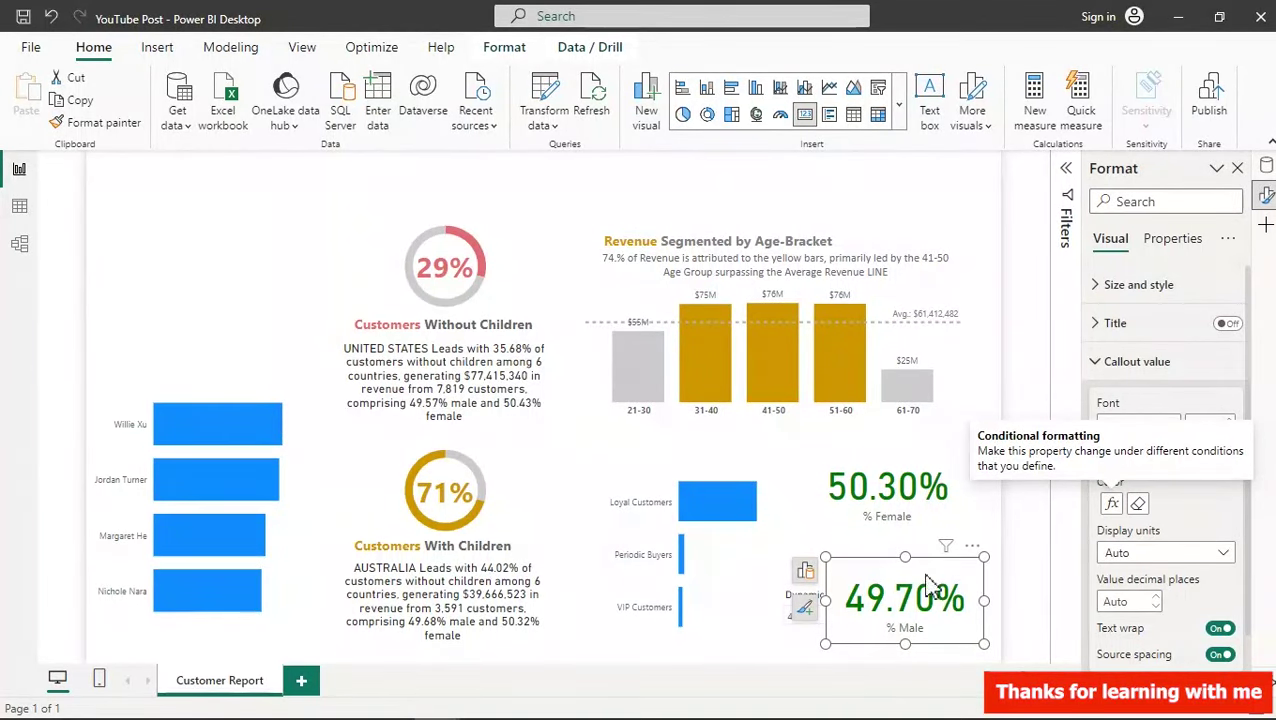
left_click(1111, 505)
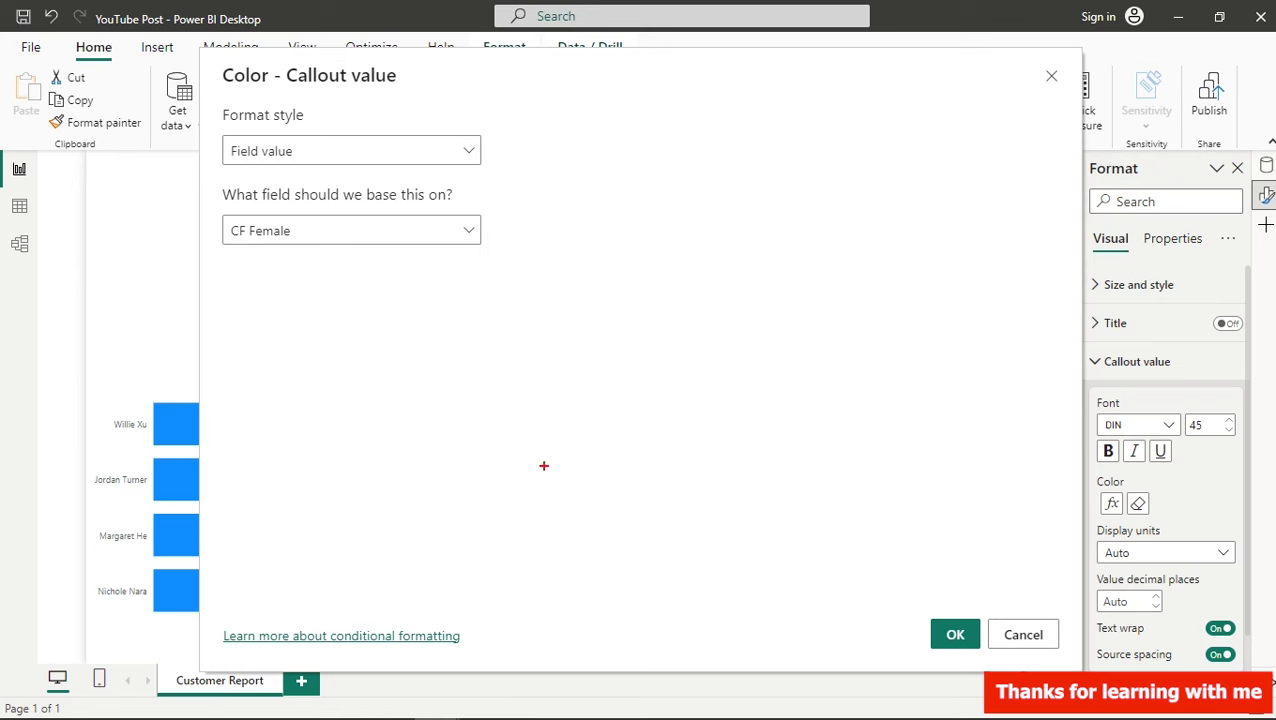
left_click_drag(208, 211, 401, 259)
key("Escape")
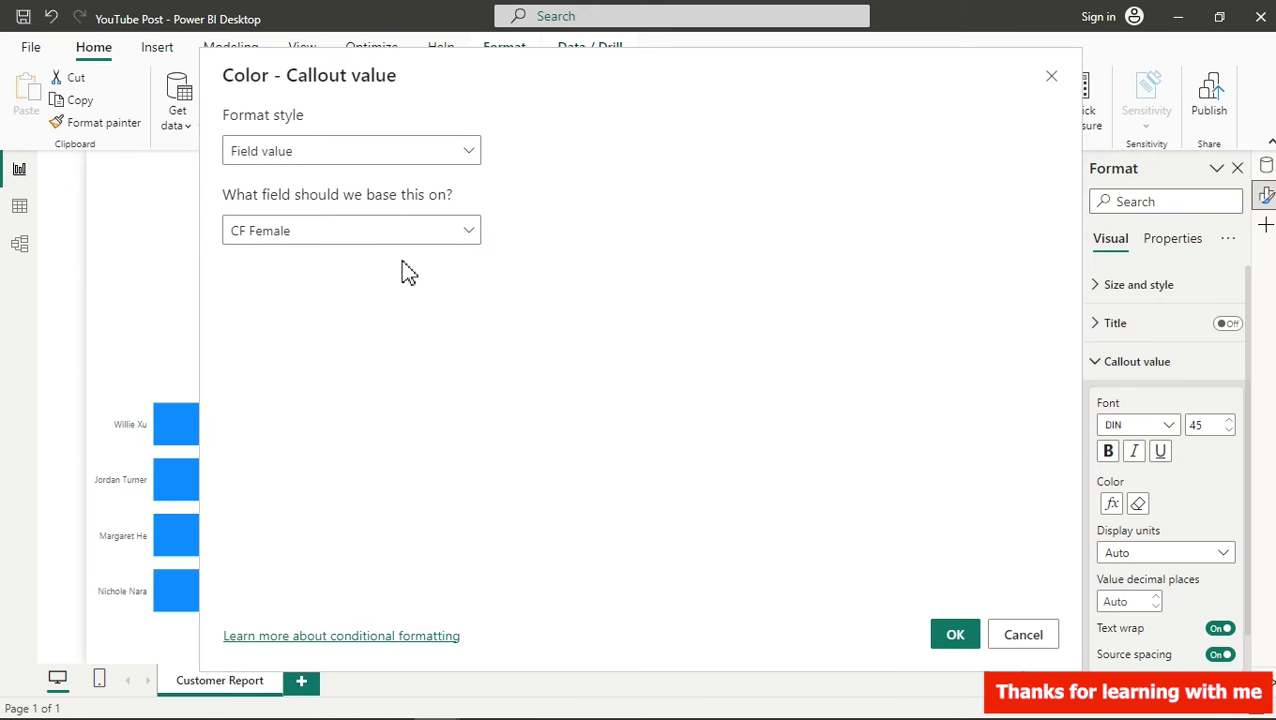
left_click(427, 240)
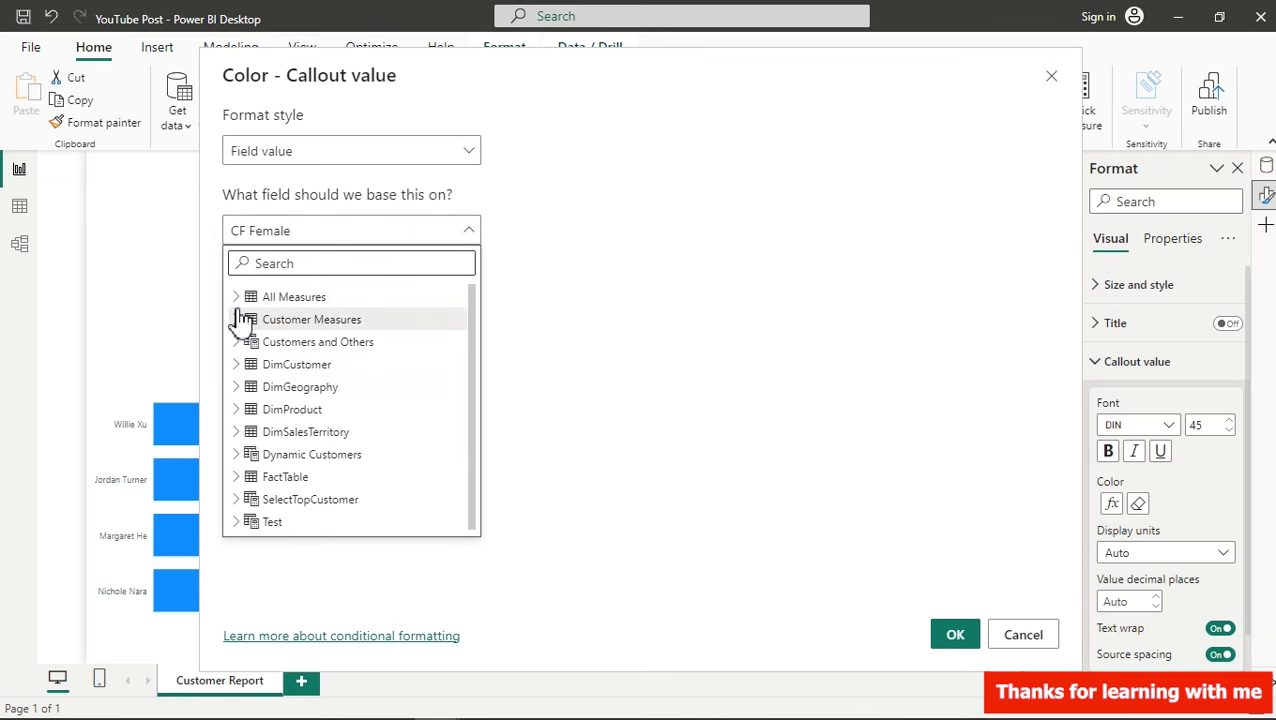
left_click(236, 342)
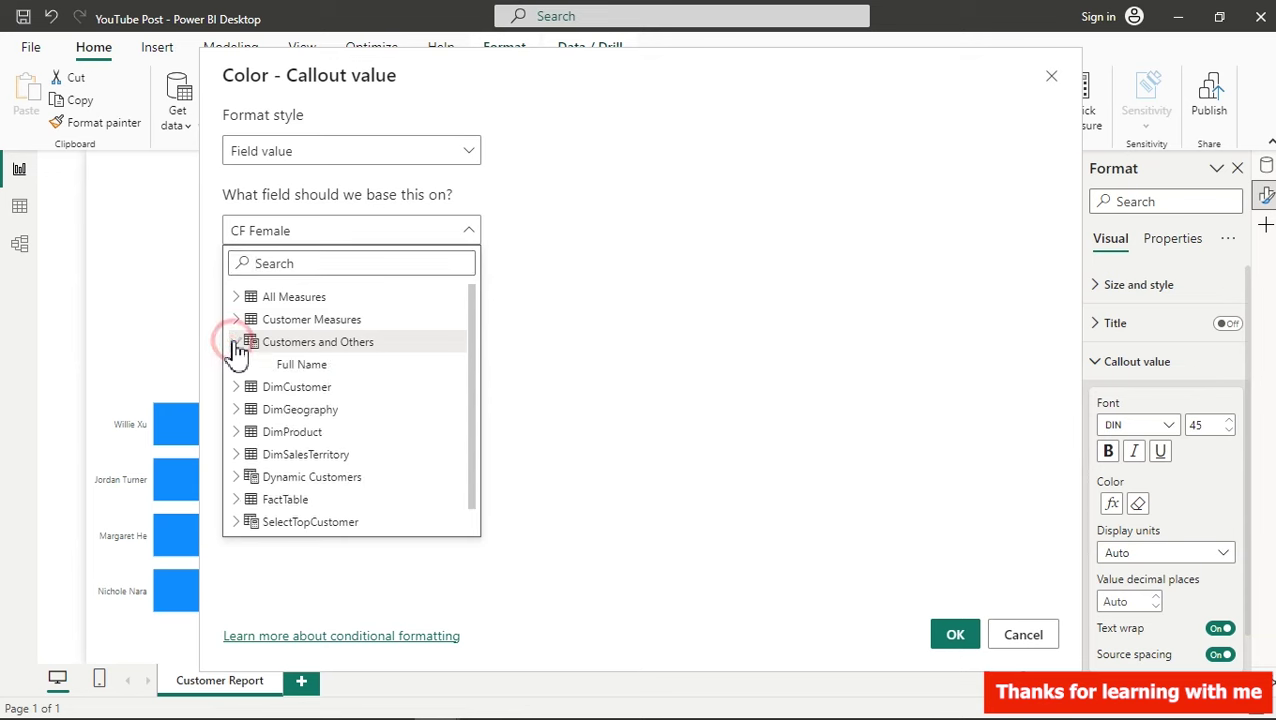
left_click(236, 342)
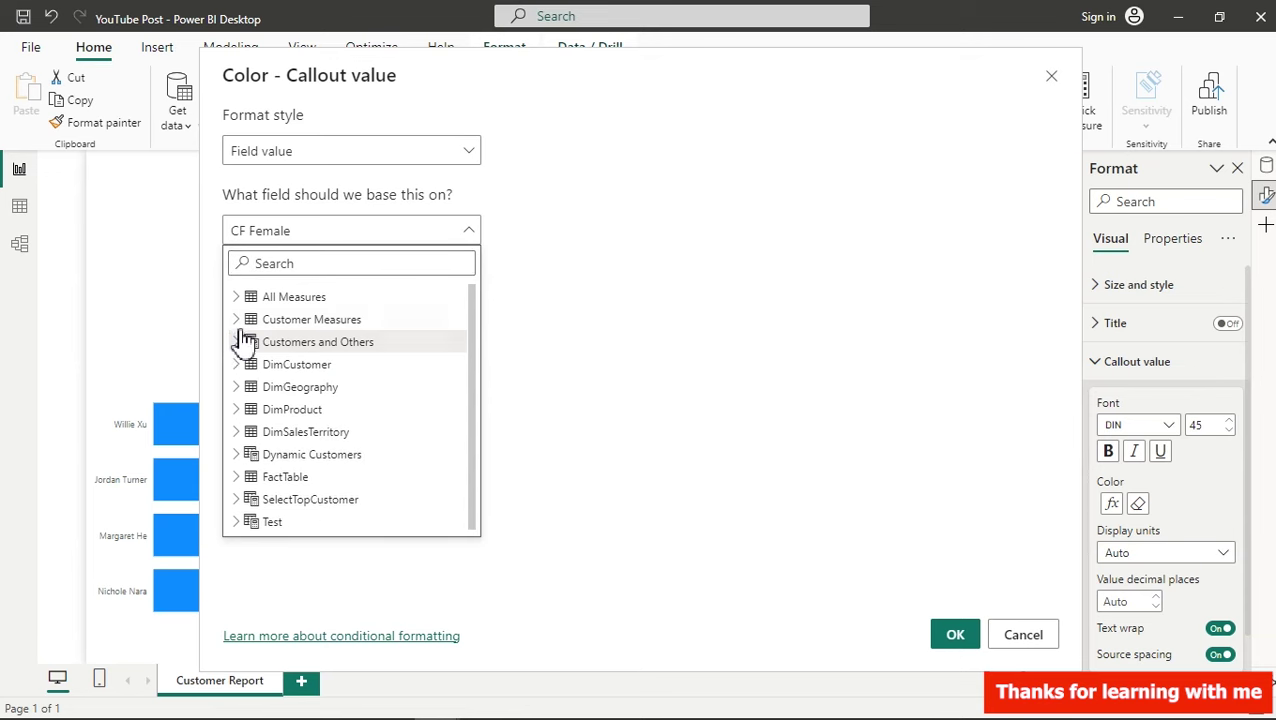
left_click(237, 319)
left_click_drag(470, 312, 476, 390)
left_click(327, 445)
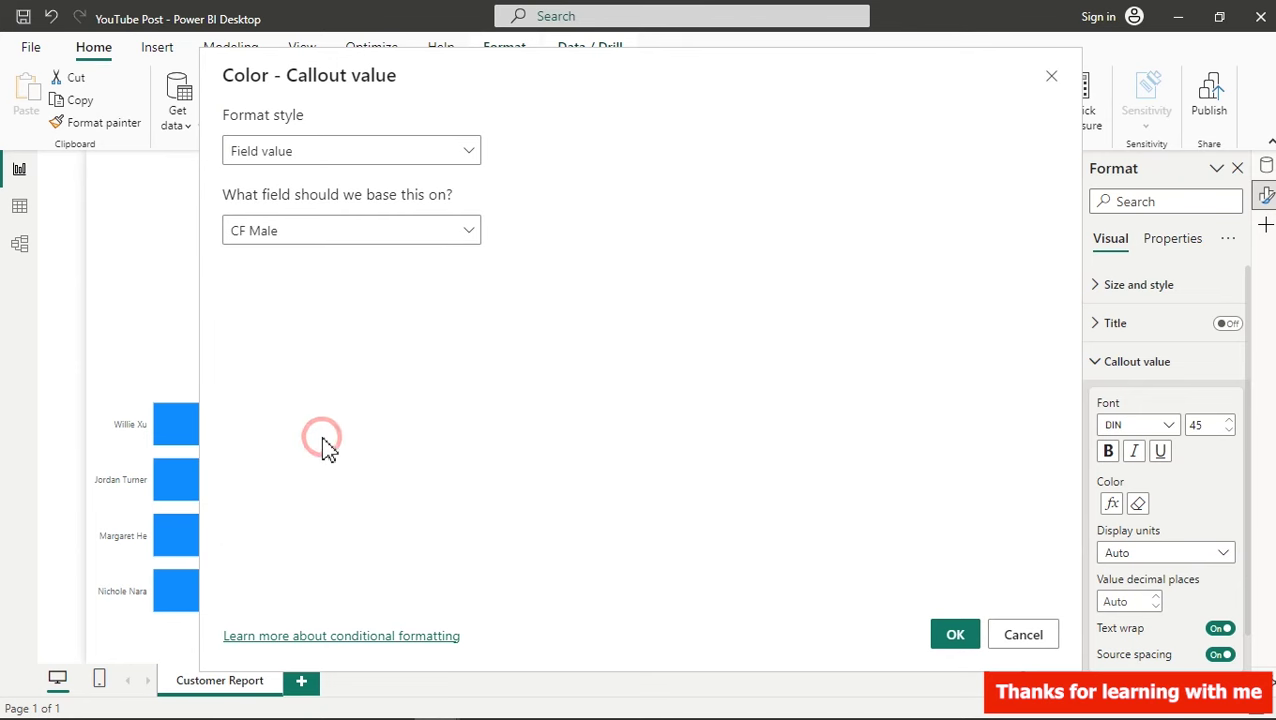
left_click(955, 634)
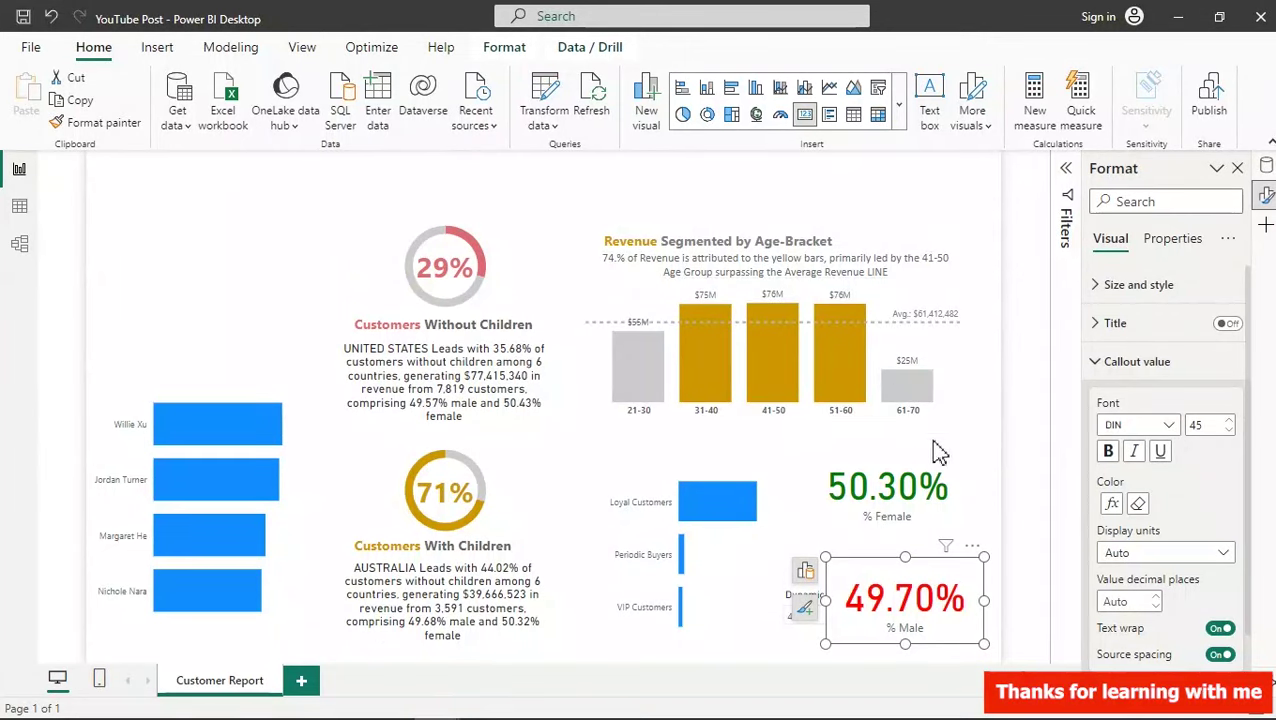
- Test the card colours by cross-filtering on Loyal Customers and on the top customer's bar, and clear the filter
left_click(712, 510)
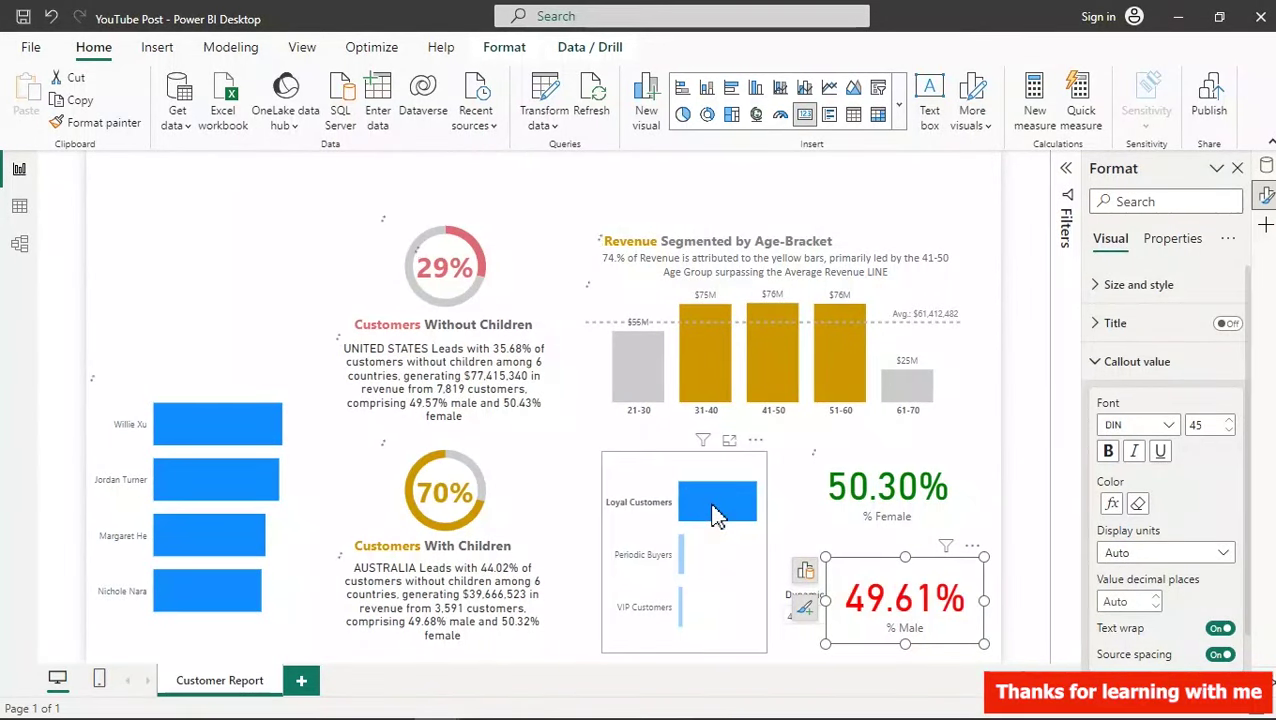
left_click(262, 440)
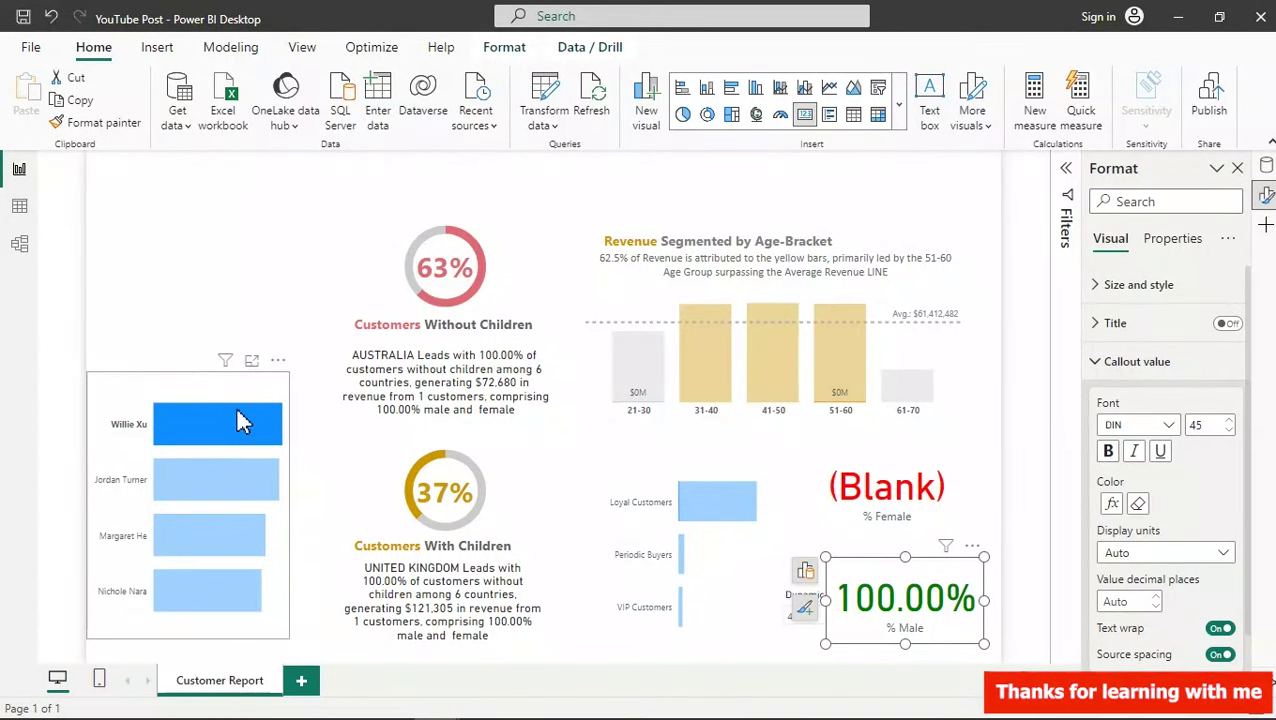
mouse_move(208, 408)
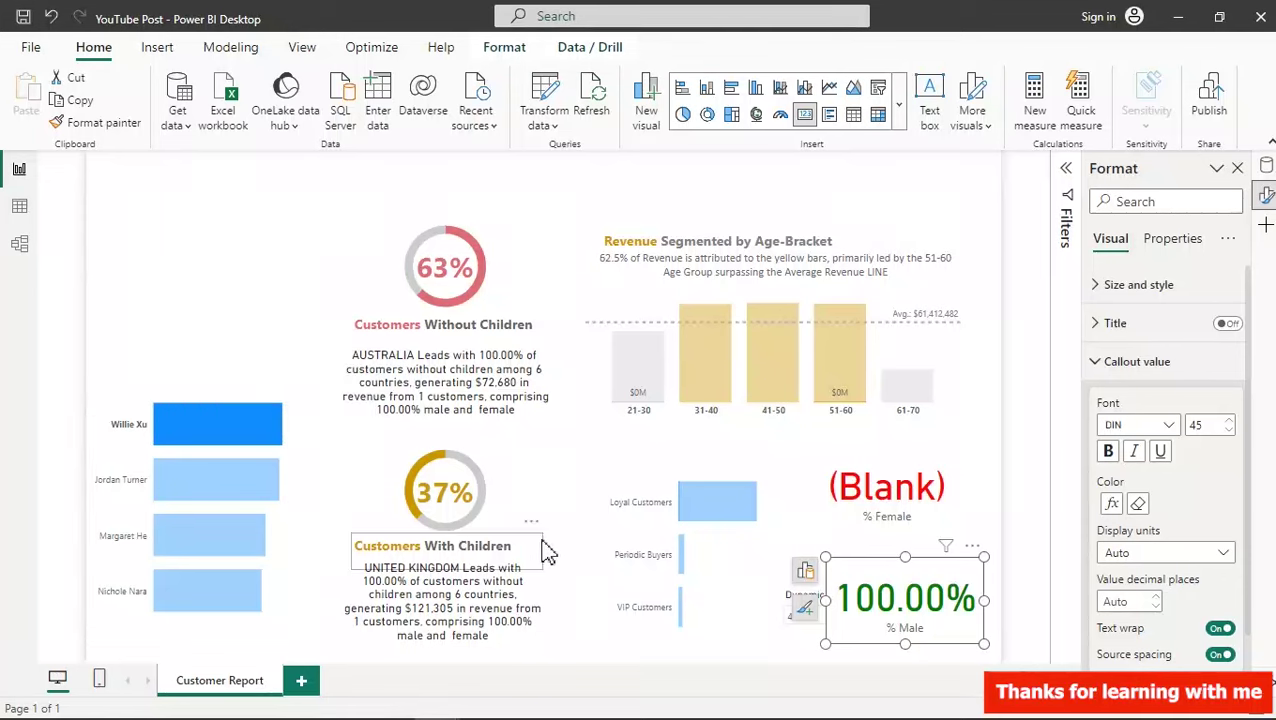
left_click(250, 397)
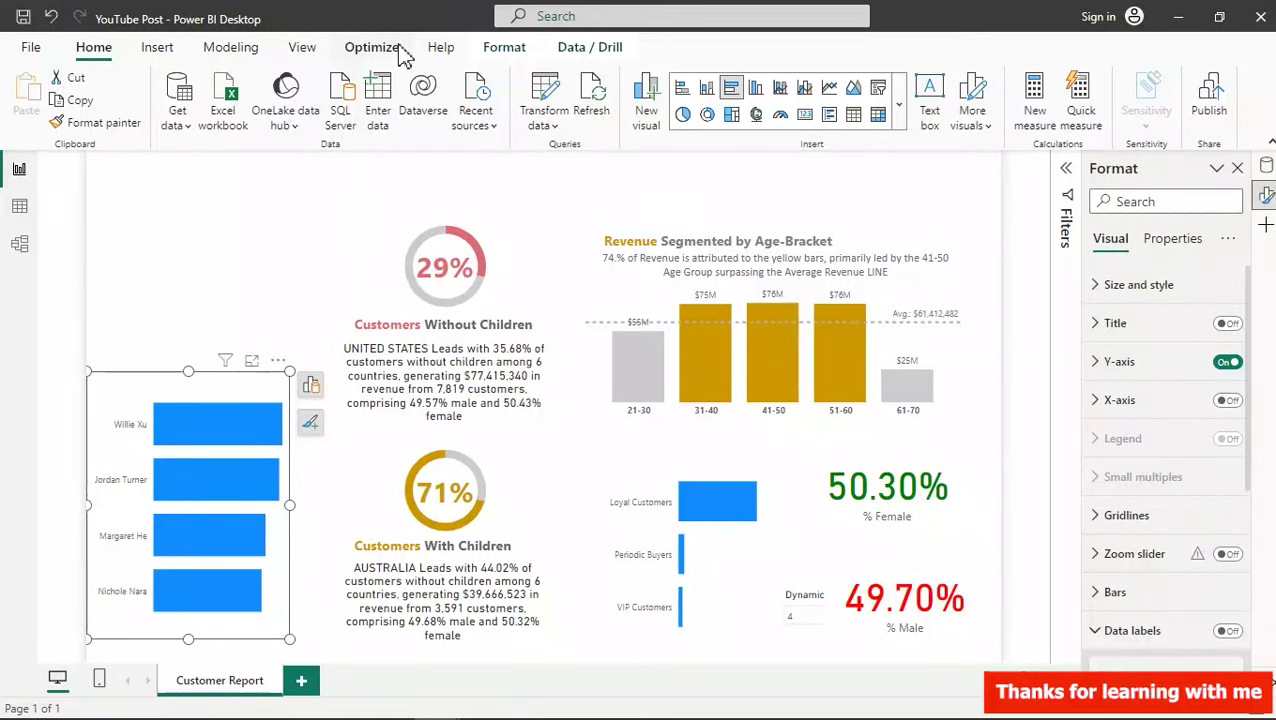
- Edit the interactions of the top customers bar chart so it has no effect on the % Female and % Male cards
left_click(302, 47)
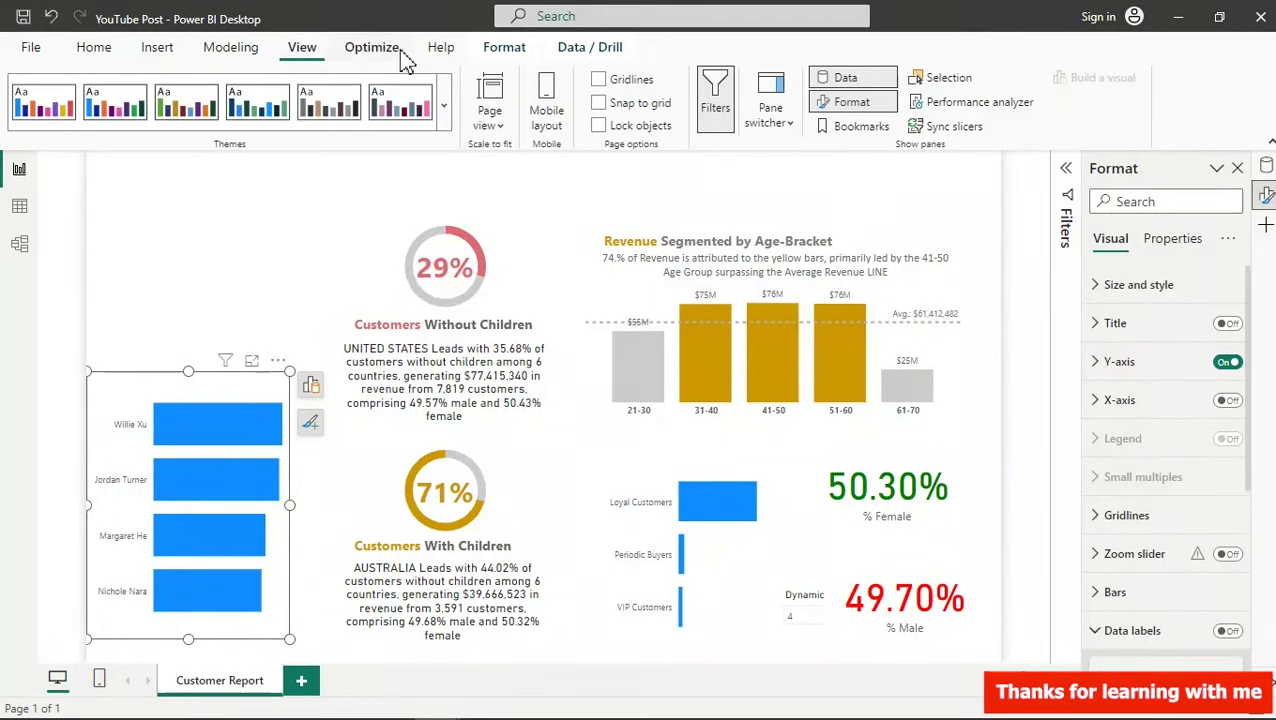
left_click(512, 58)
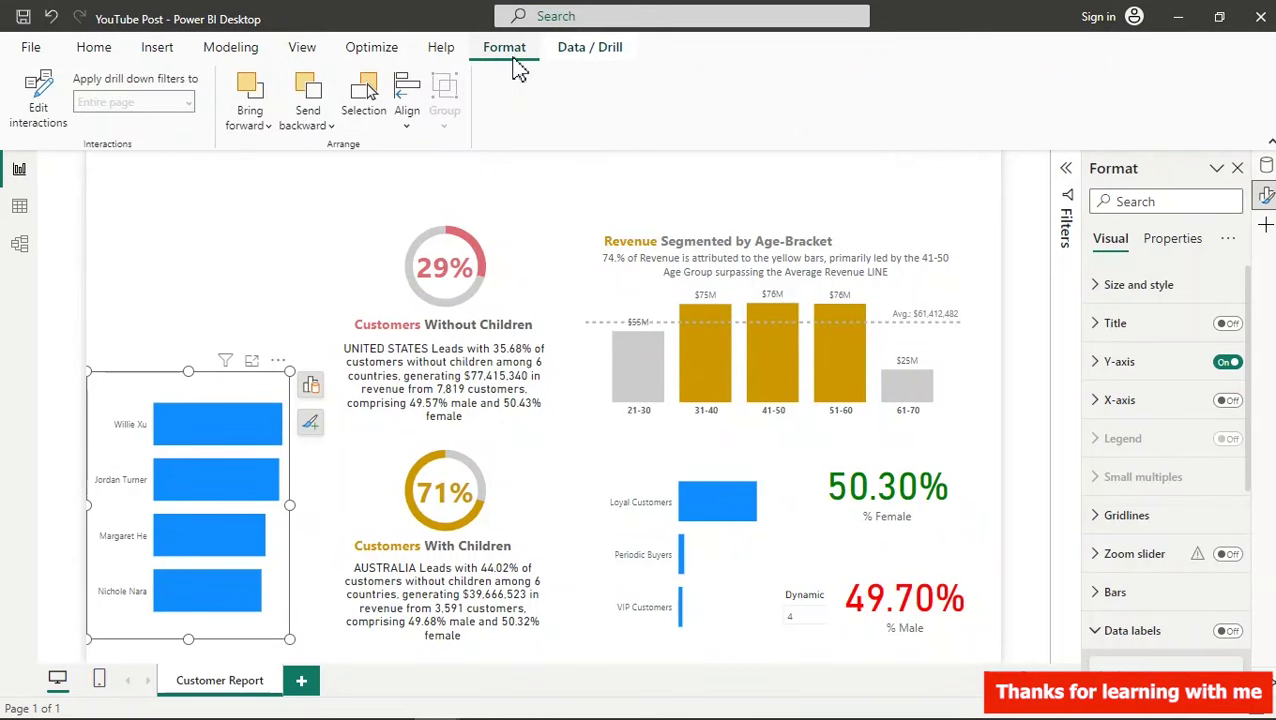
left_click(40, 90)
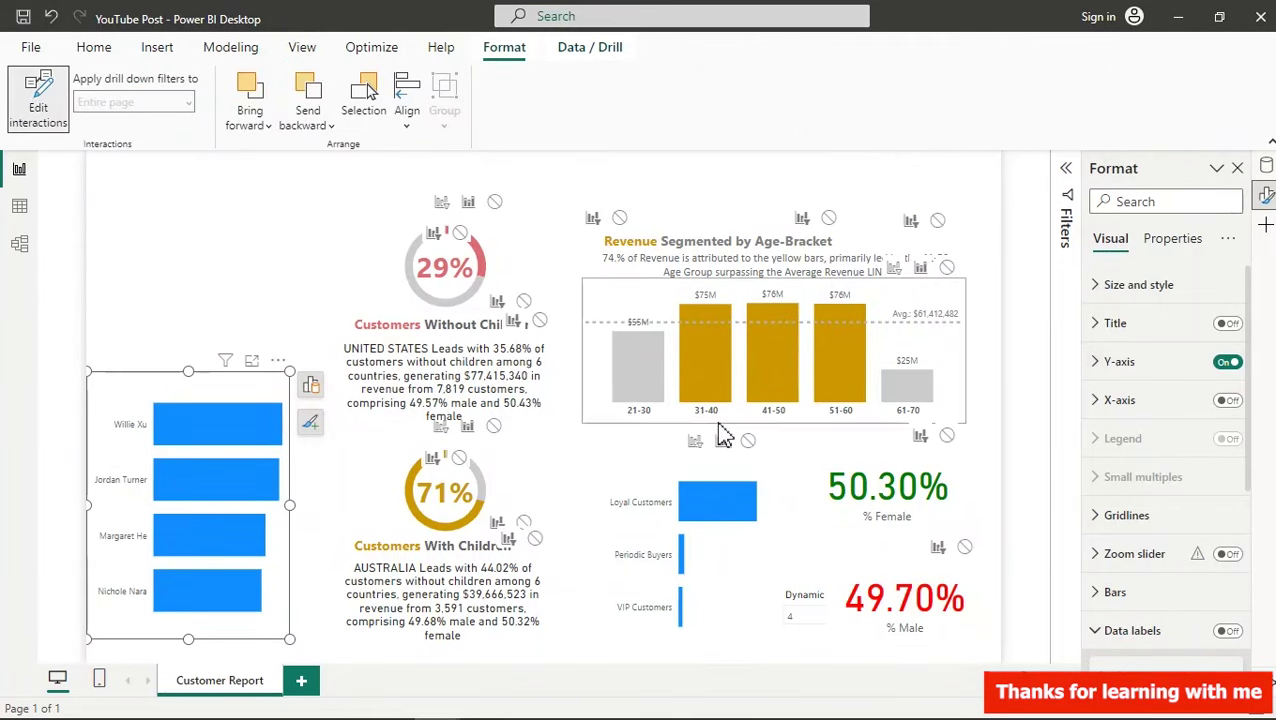
left_click(947, 437)
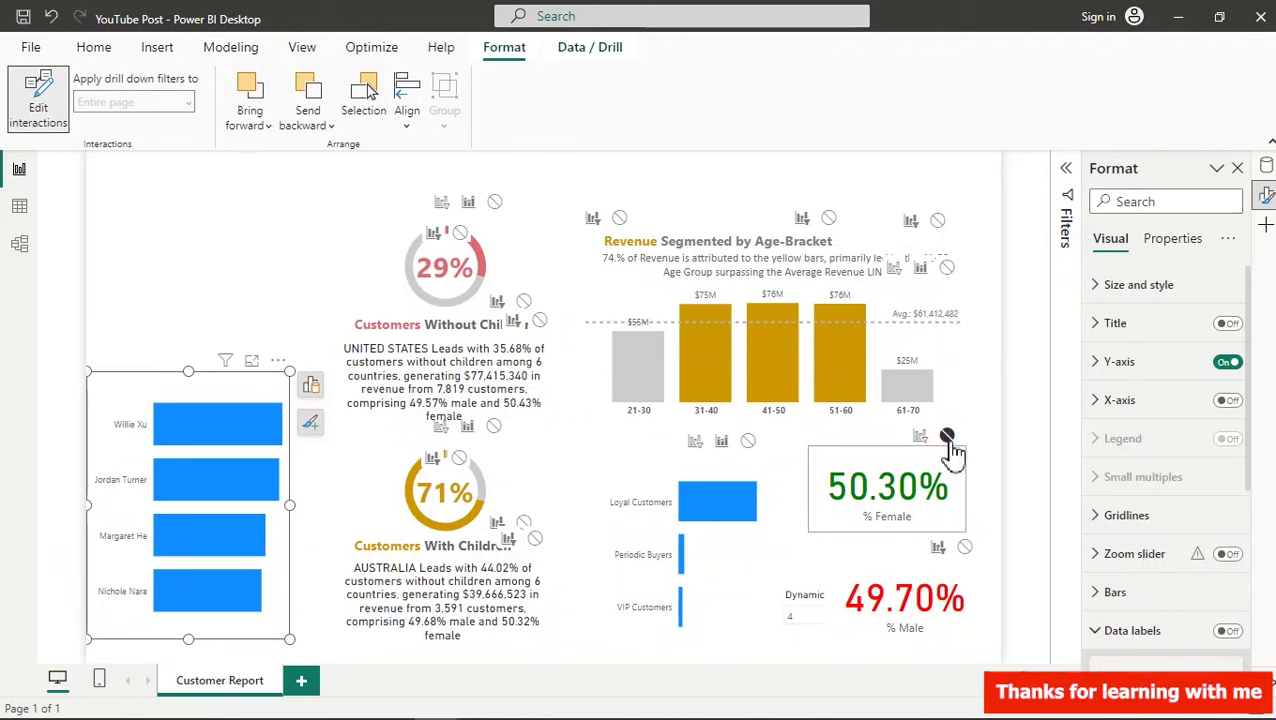
left_click(965, 549)
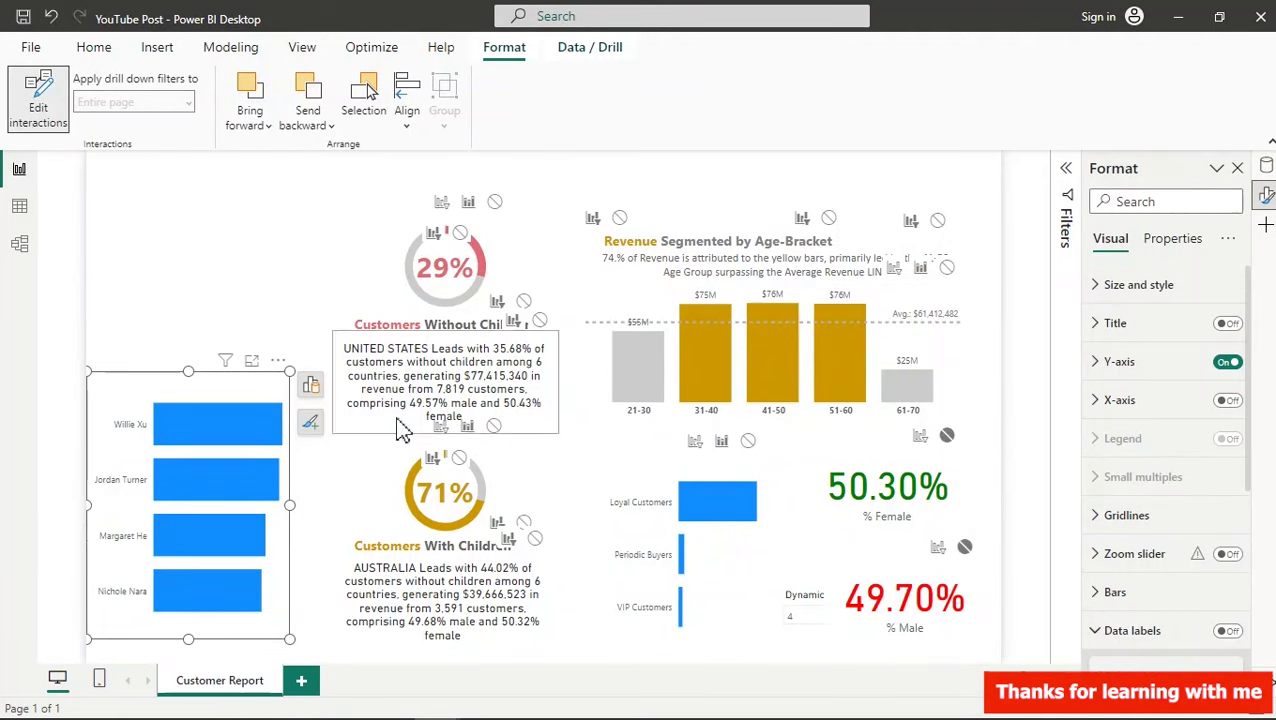
- Check the edited interactions by selecting the first three customer bars in turn, and clear the selection
left_click(233, 420)
left_click(212, 482)
left_click(207, 553)
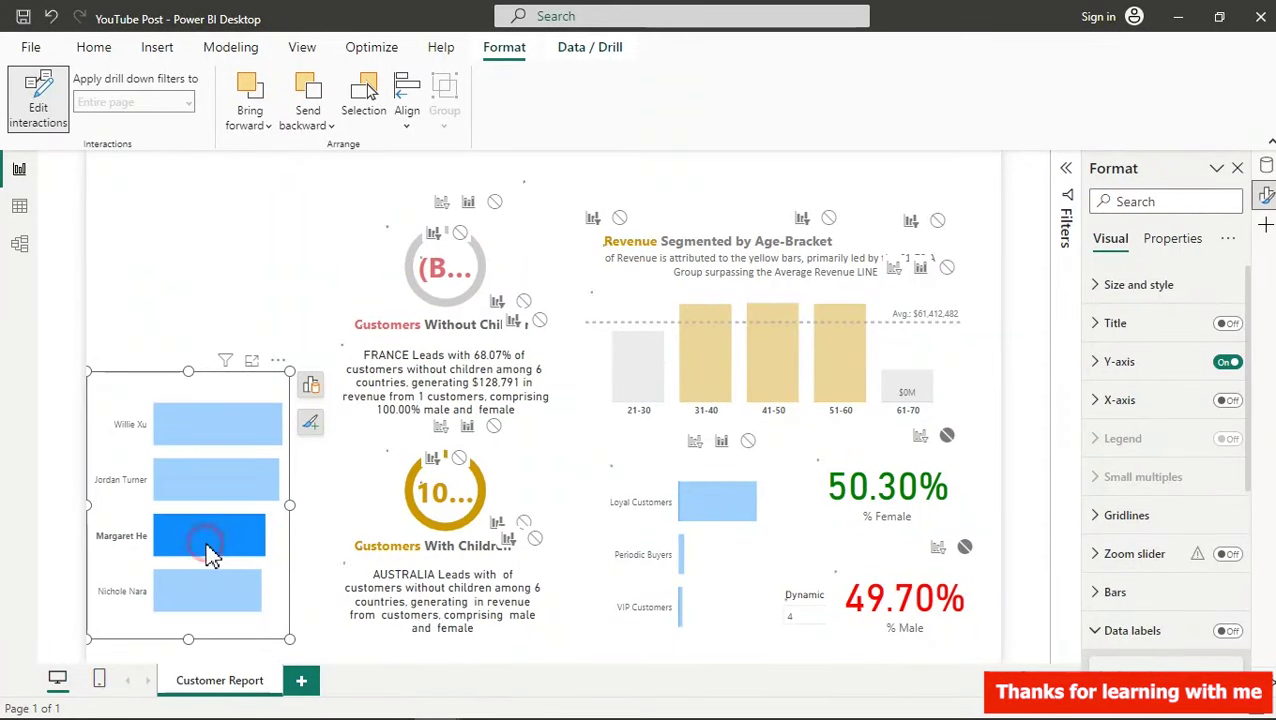
left_click(211, 550)
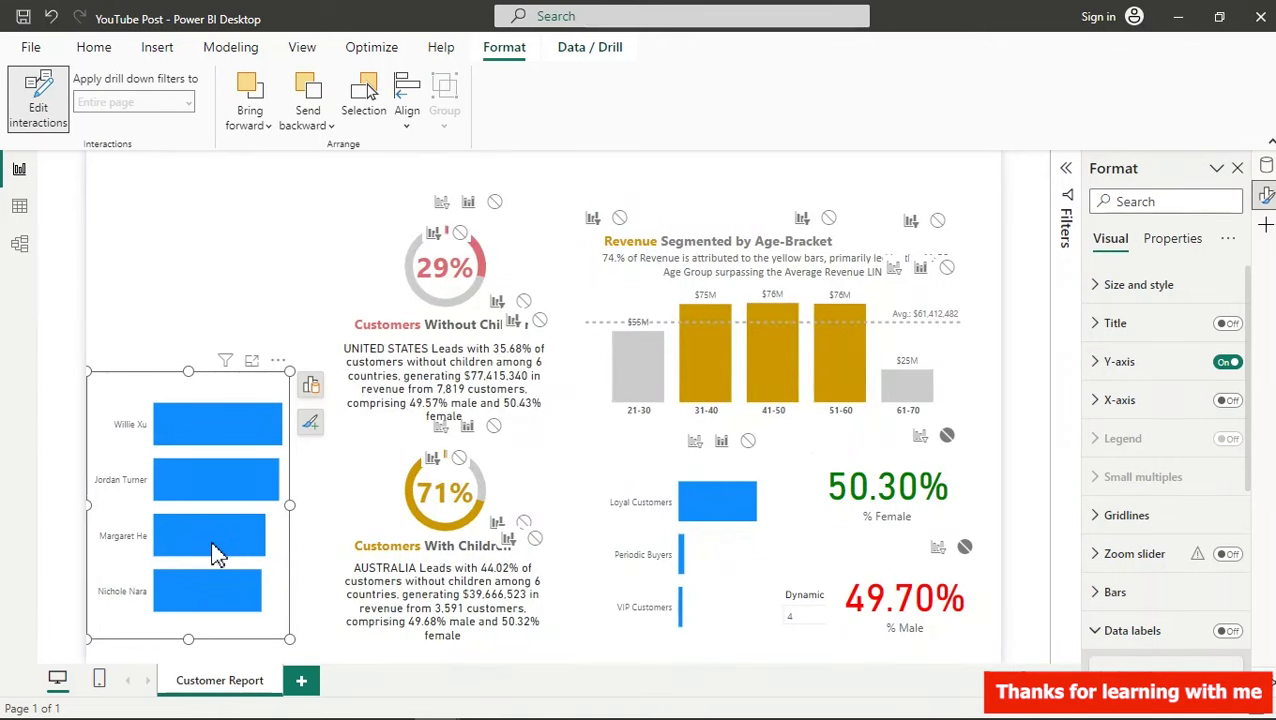
- Stop editing the visual interactions and review the formula of the Average Customer Age measure
mouse_move(200, 438)
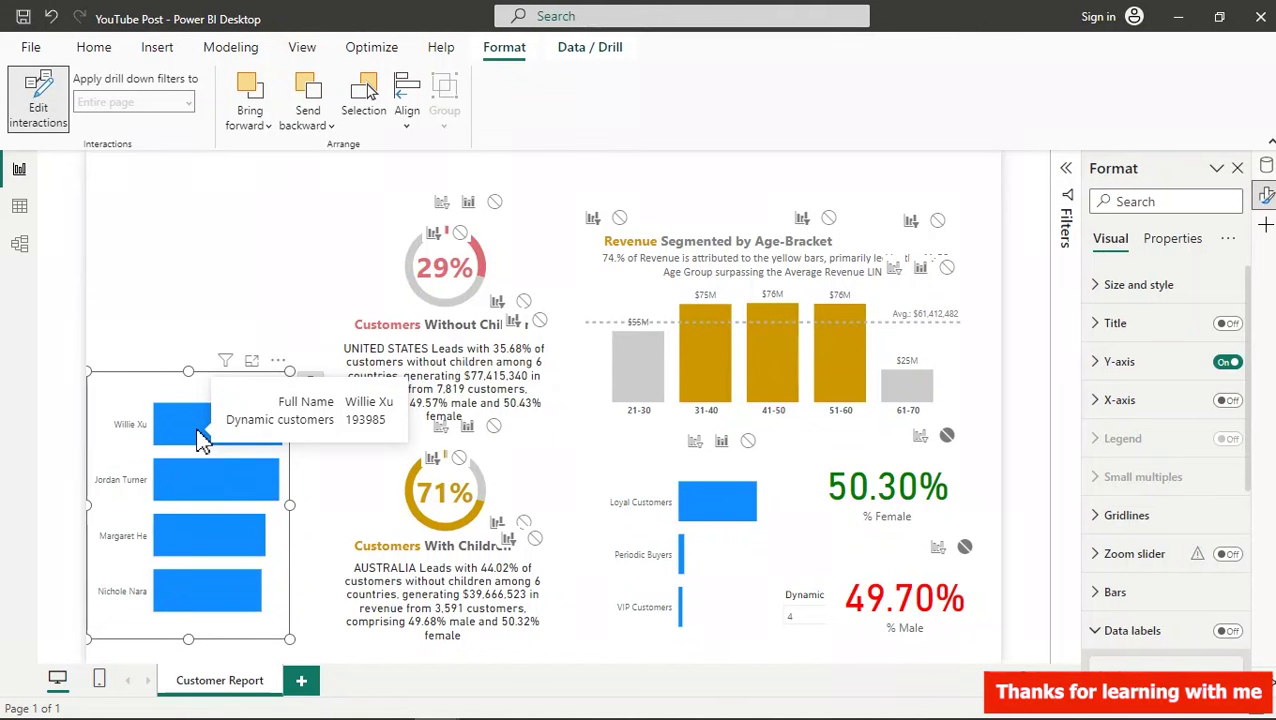
left_click(36, 115)
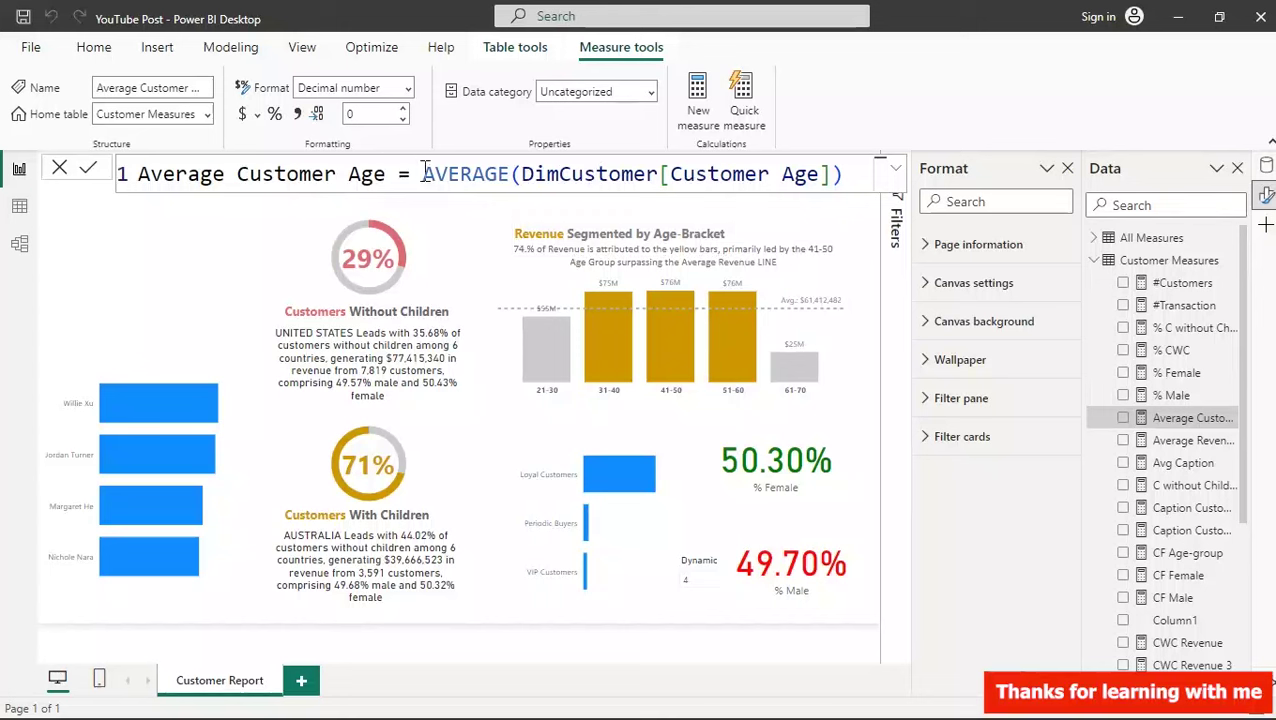
left_click_drag(352, 168, 137, 168)
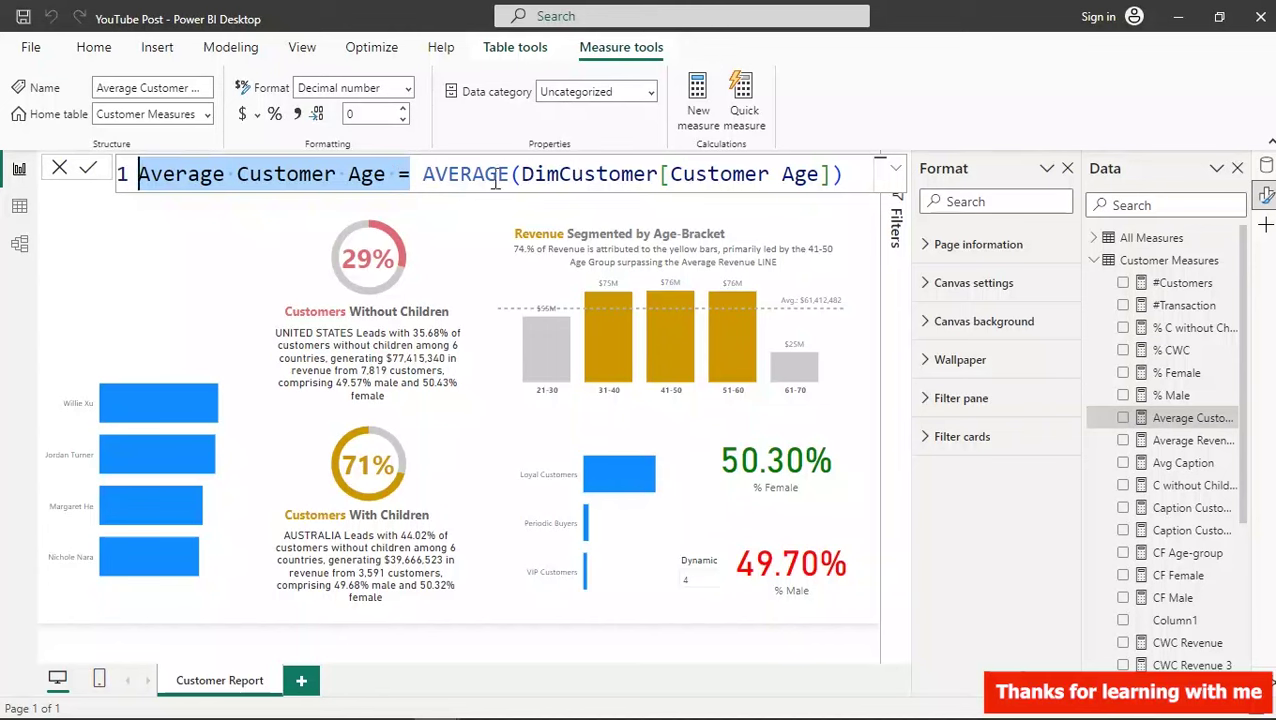
left_click_drag(421, 178, 508, 175)
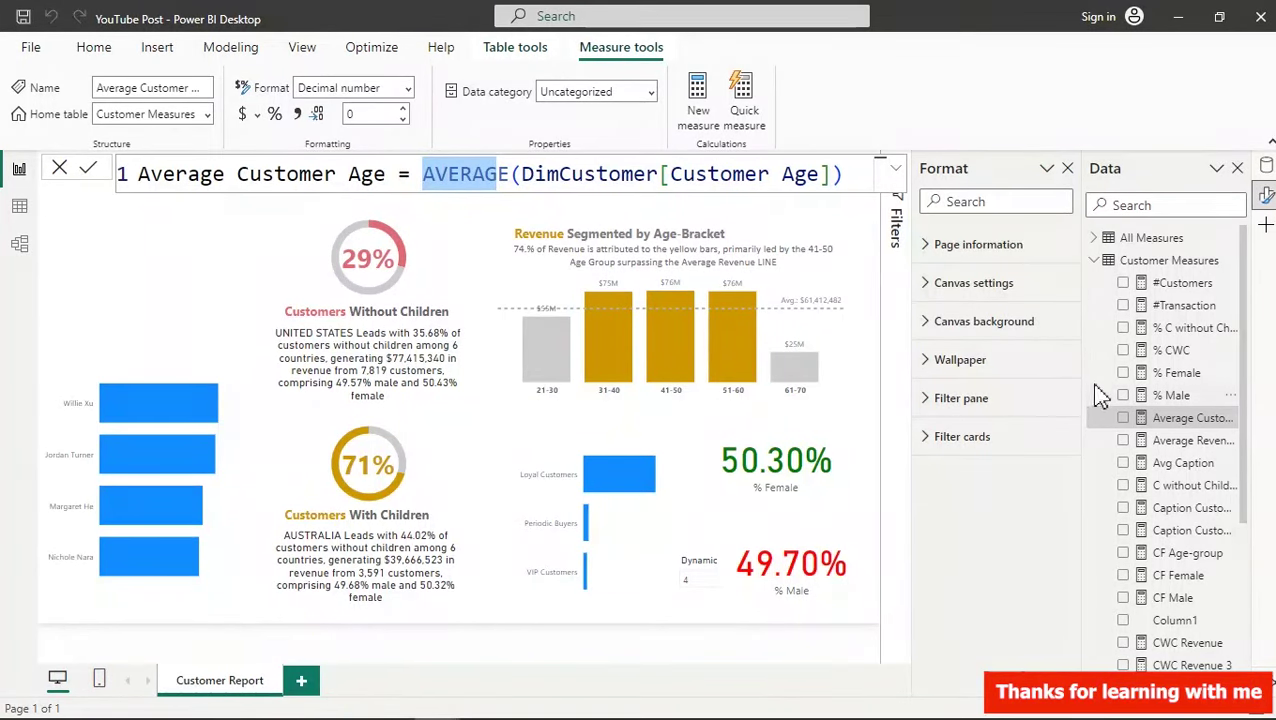
- Add an Average Customer Age card, turn off its category label, and shrink it to fit beside the 29% donut chart
left_click(1122, 419)
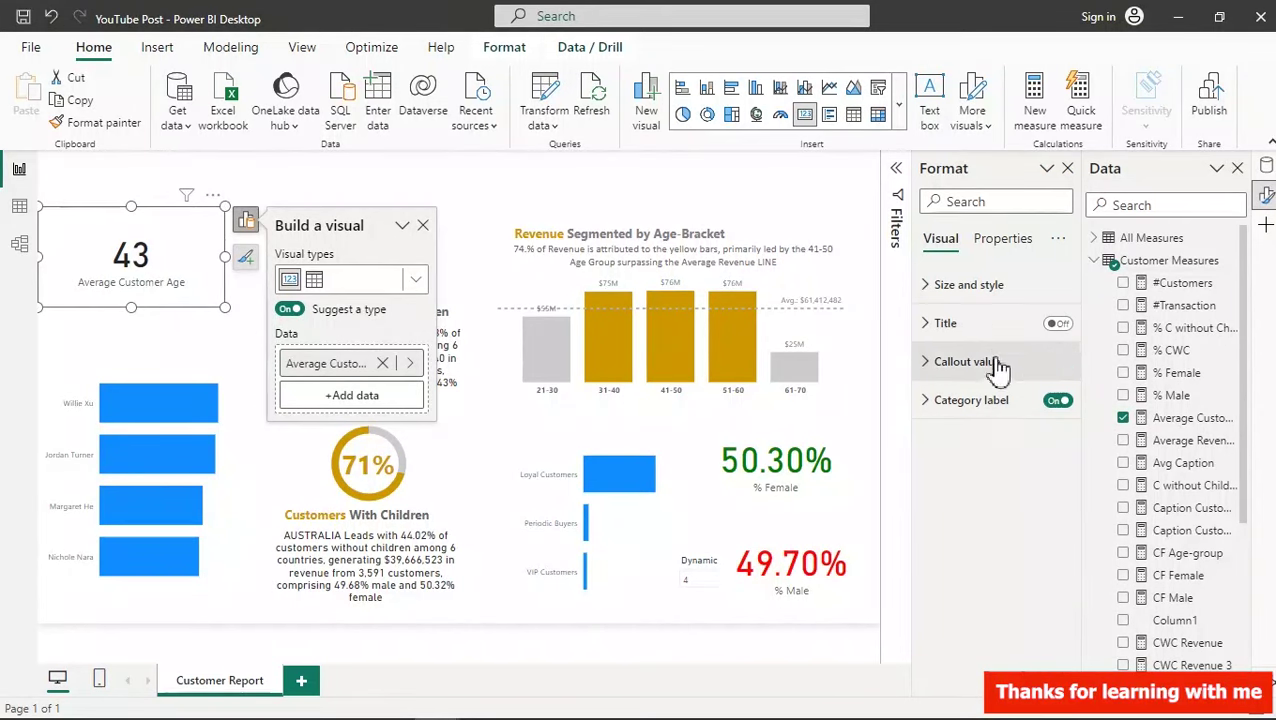
left_click(1059, 401)
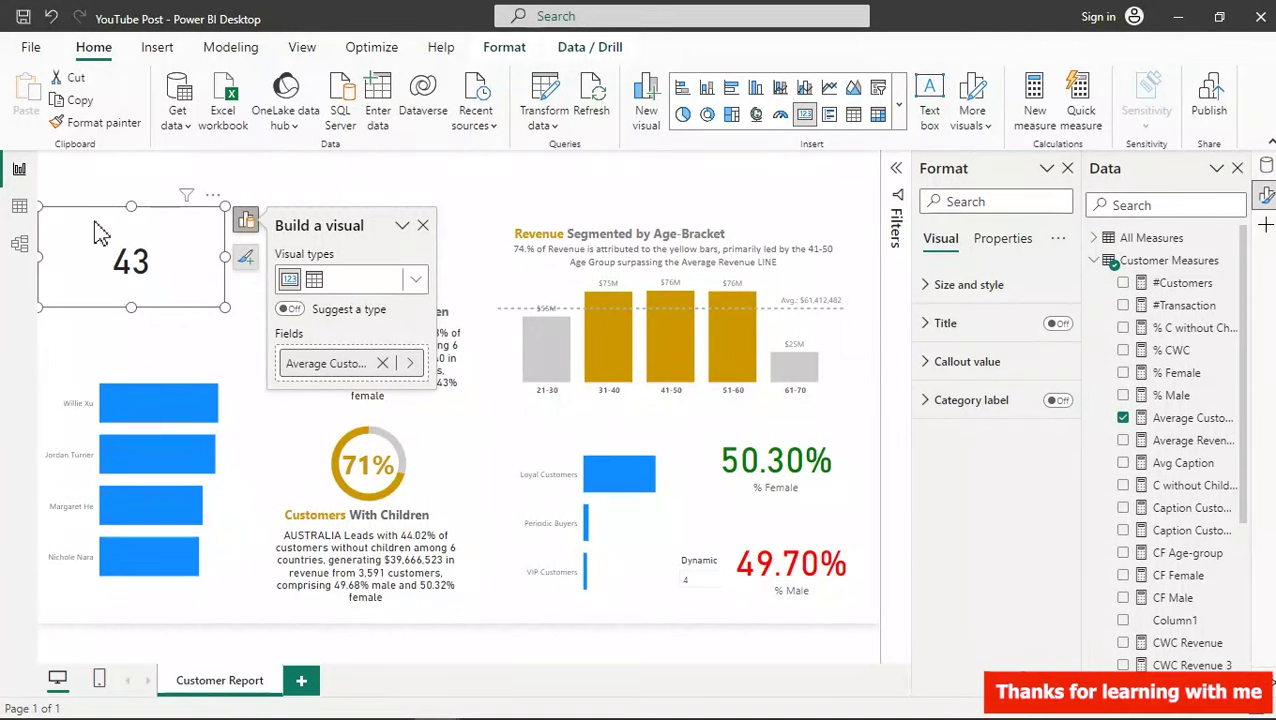
left_click_drag(39, 207, 176, 220)
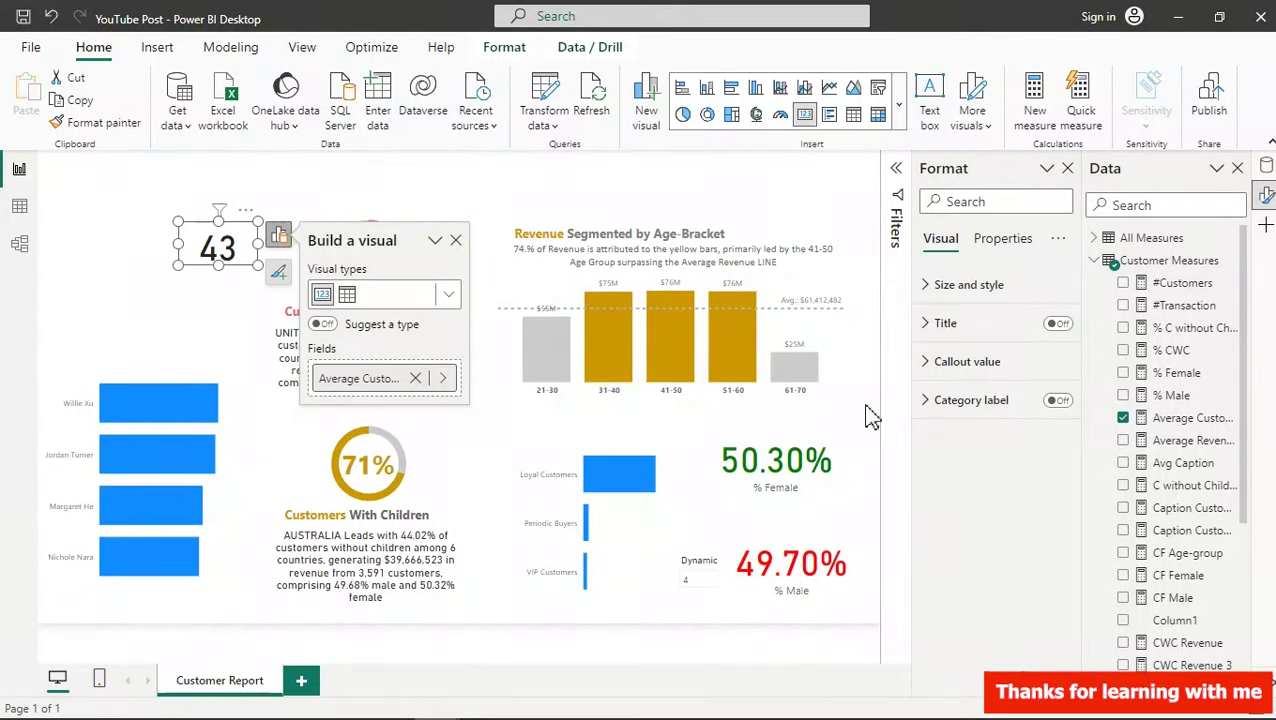
- Format the Average Customer Age card's callout value in Segoe UI Bold, size 30, with a dark grey shade
left_click(955, 372)
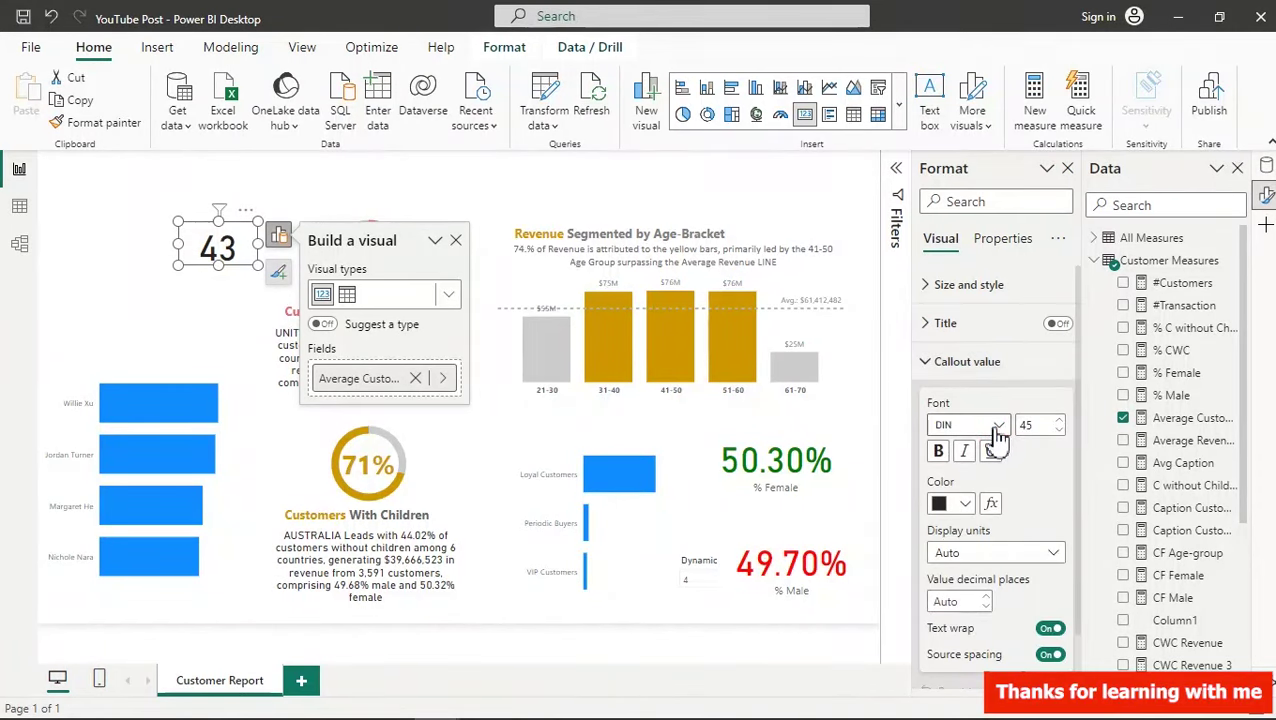
left_click(998, 428)
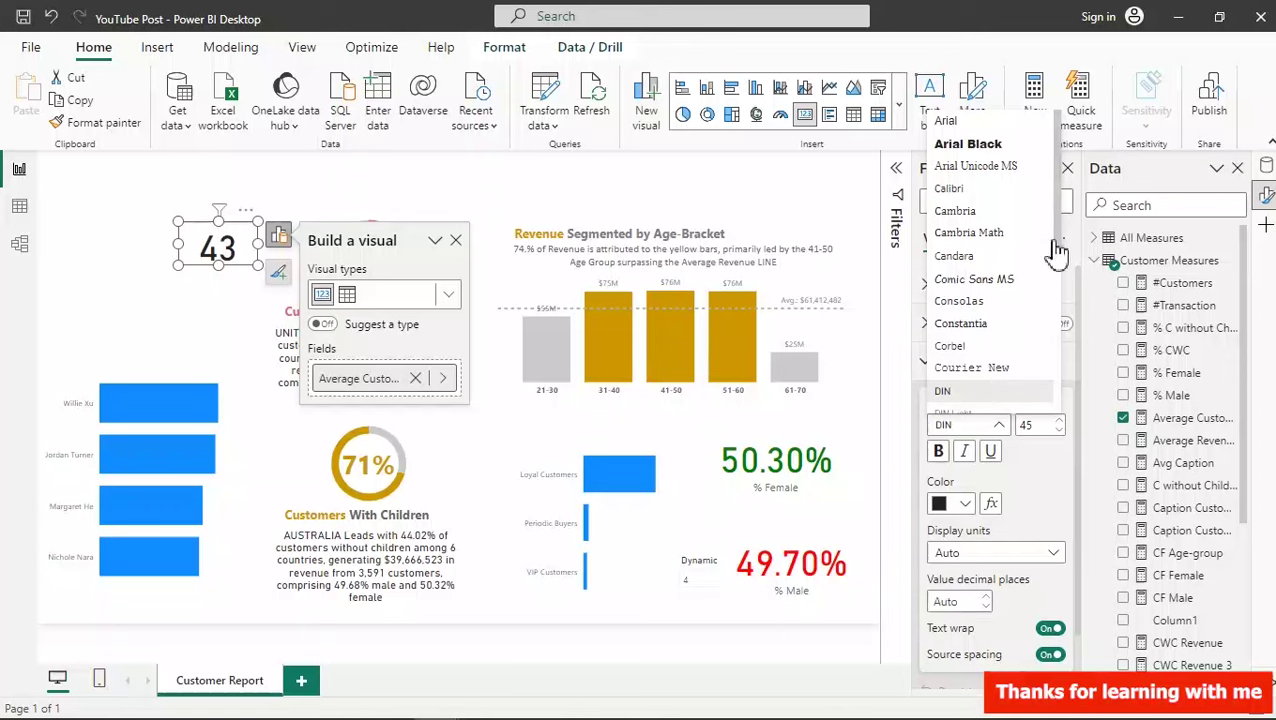
left_click_drag(1052, 236, 1057, 347)
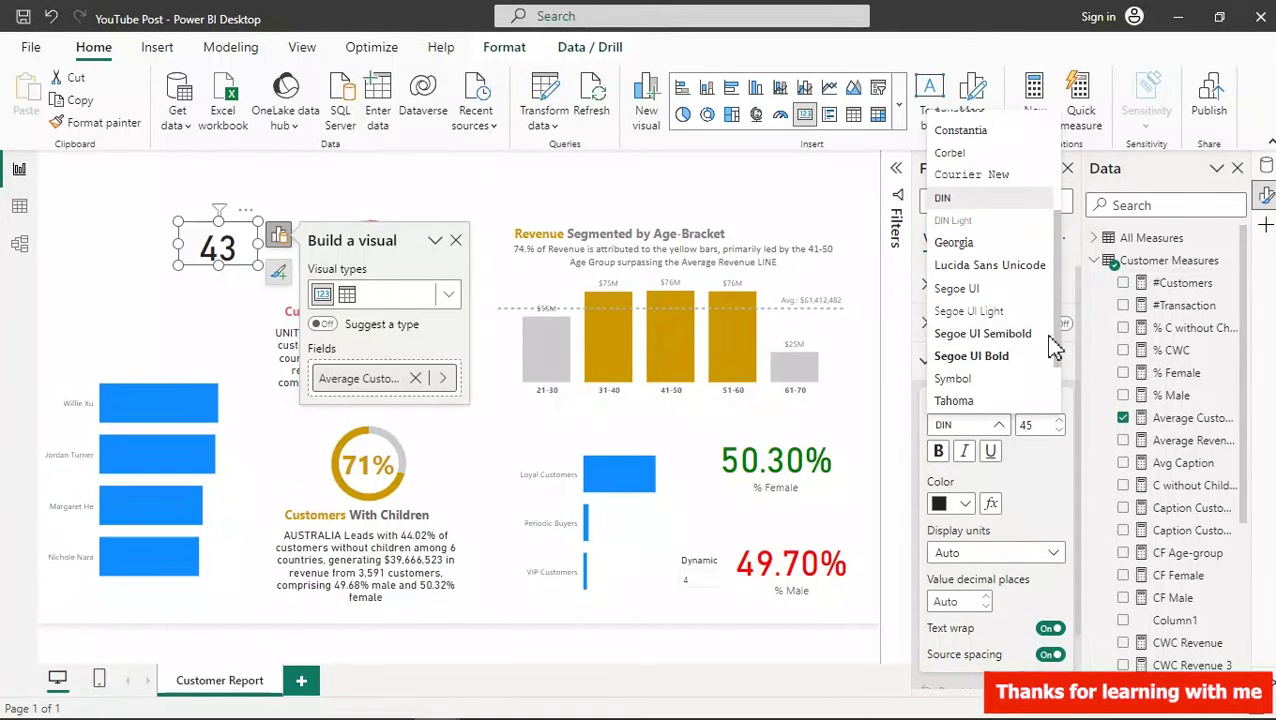
left_click(1000, 368)
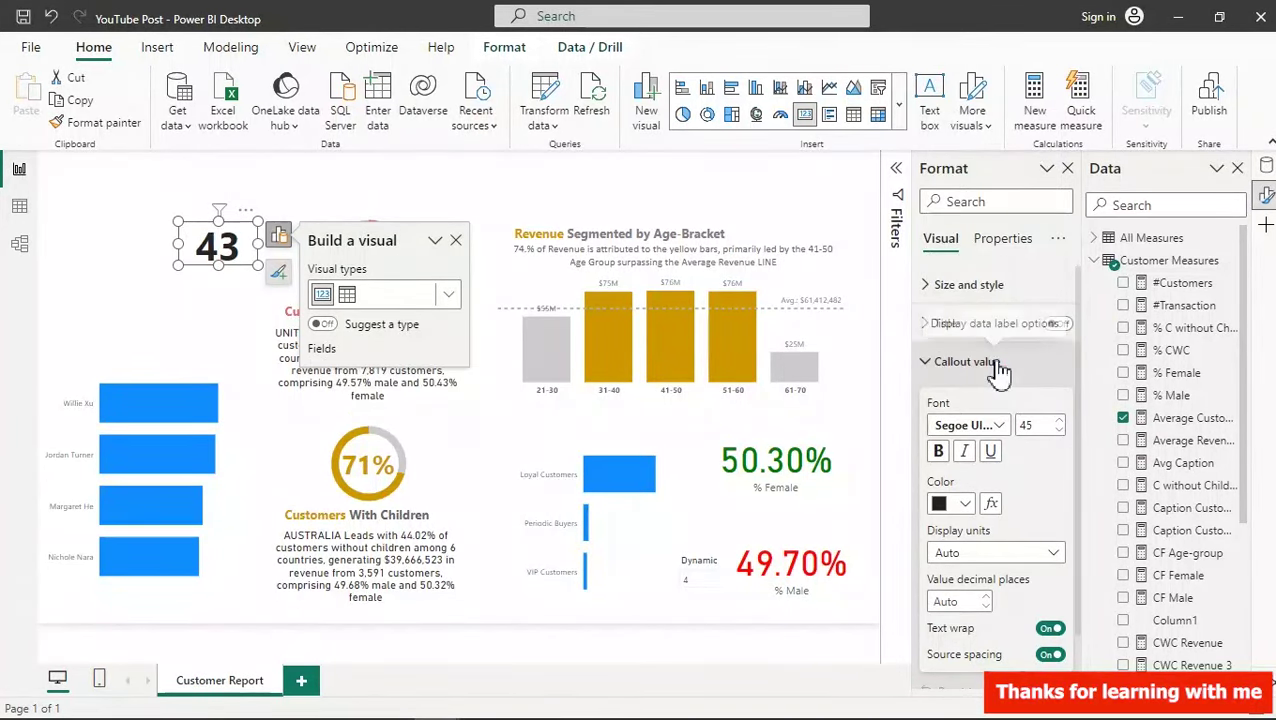
double_click(1040, 424)
type("30")
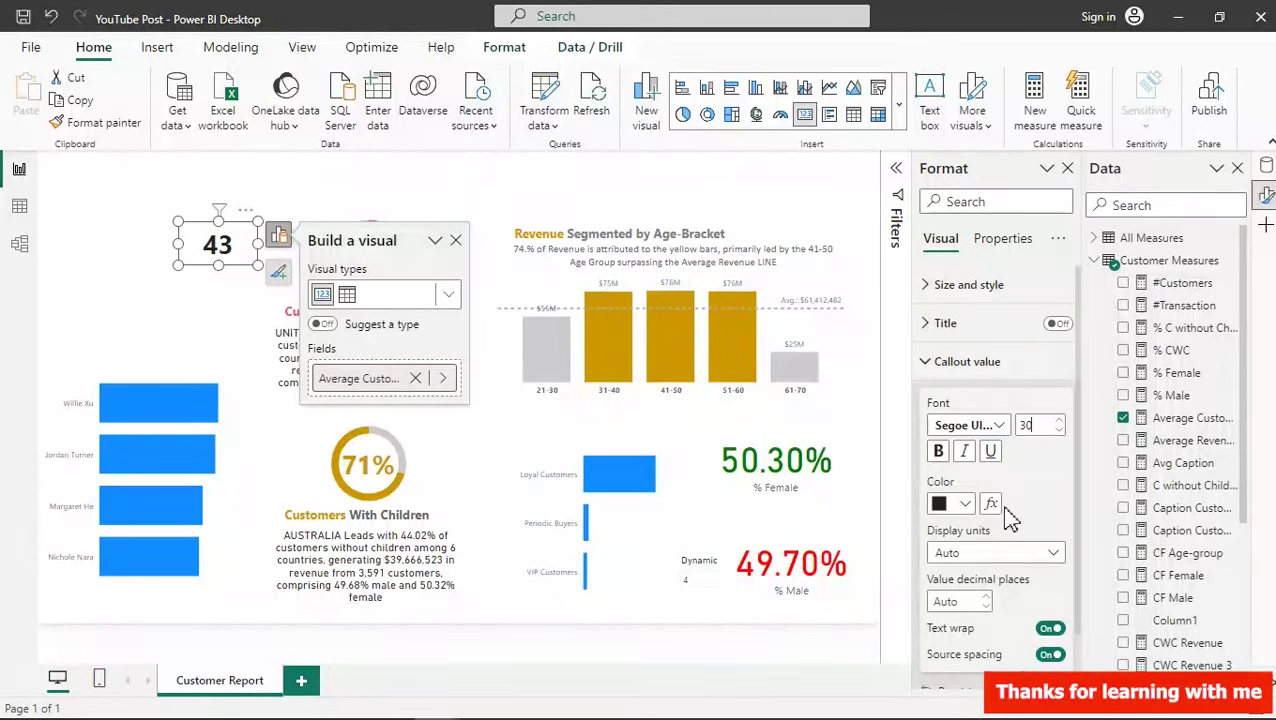
left_click(965, 504)
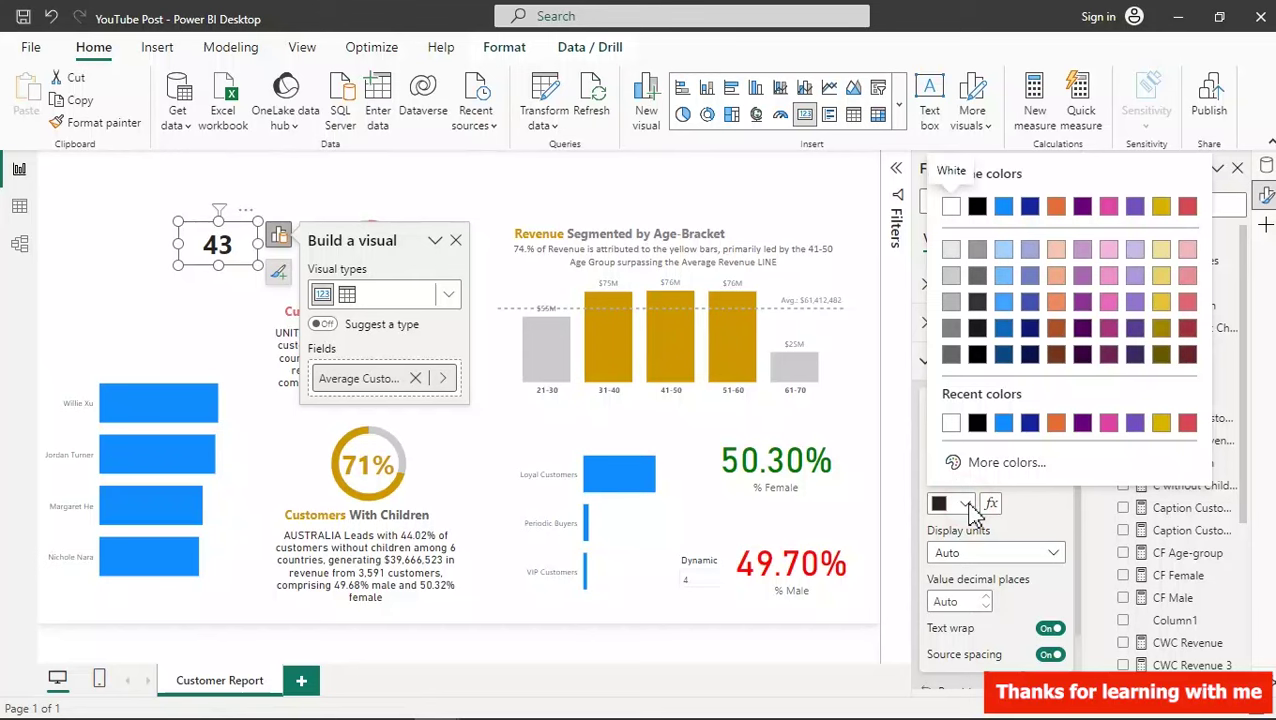
left_click(978, 302)
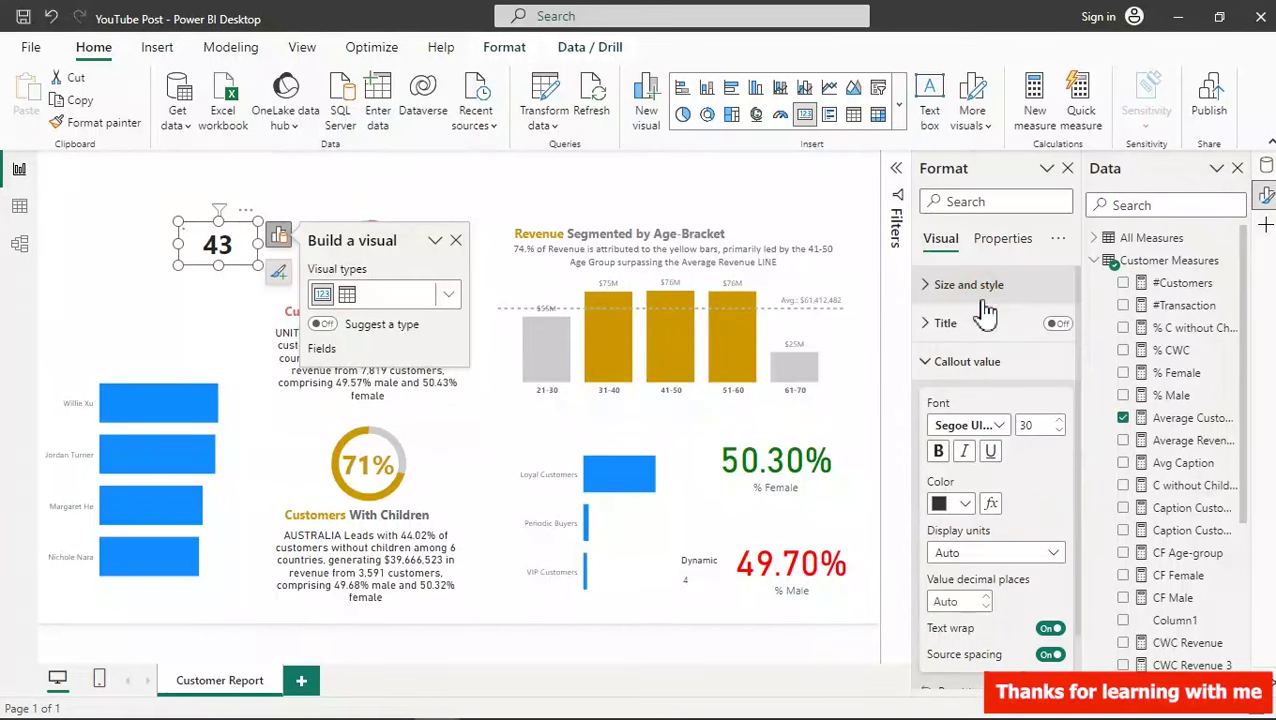
- Duplicate the Average Customer Age card, place the copy below the original, and change its field to #Customers
left_click(80, 102)
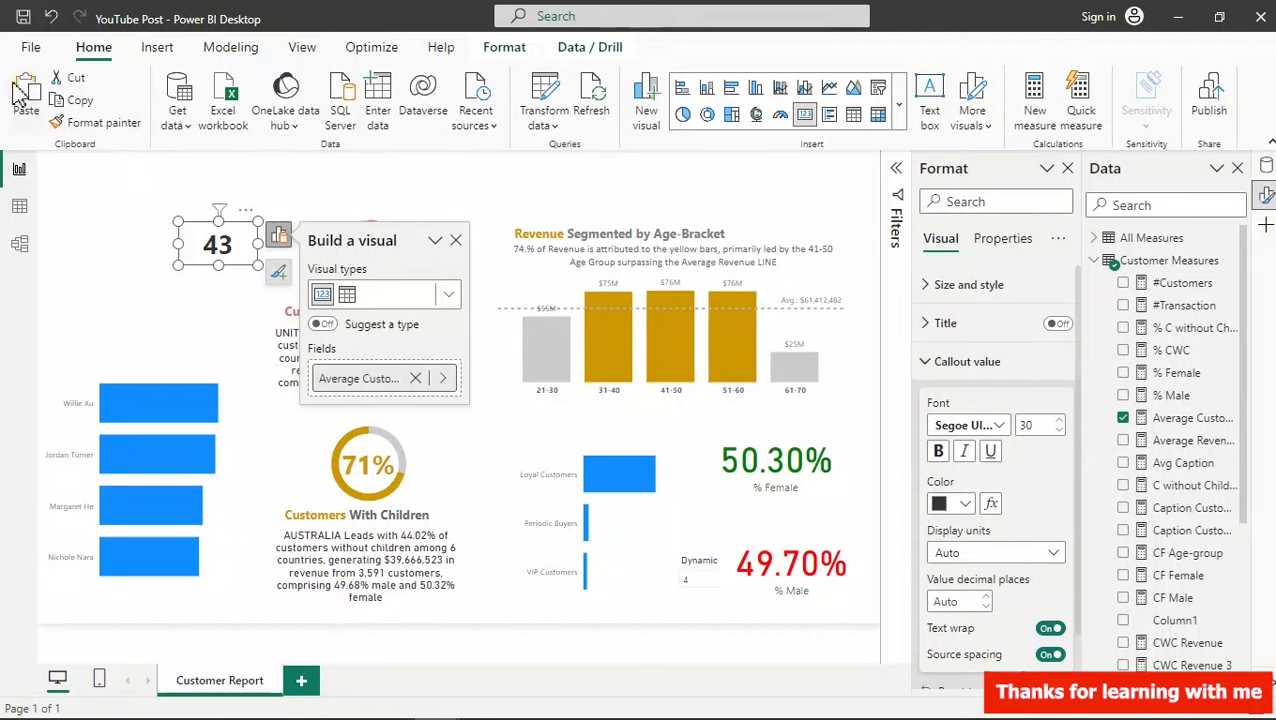
left_click(27, 95)
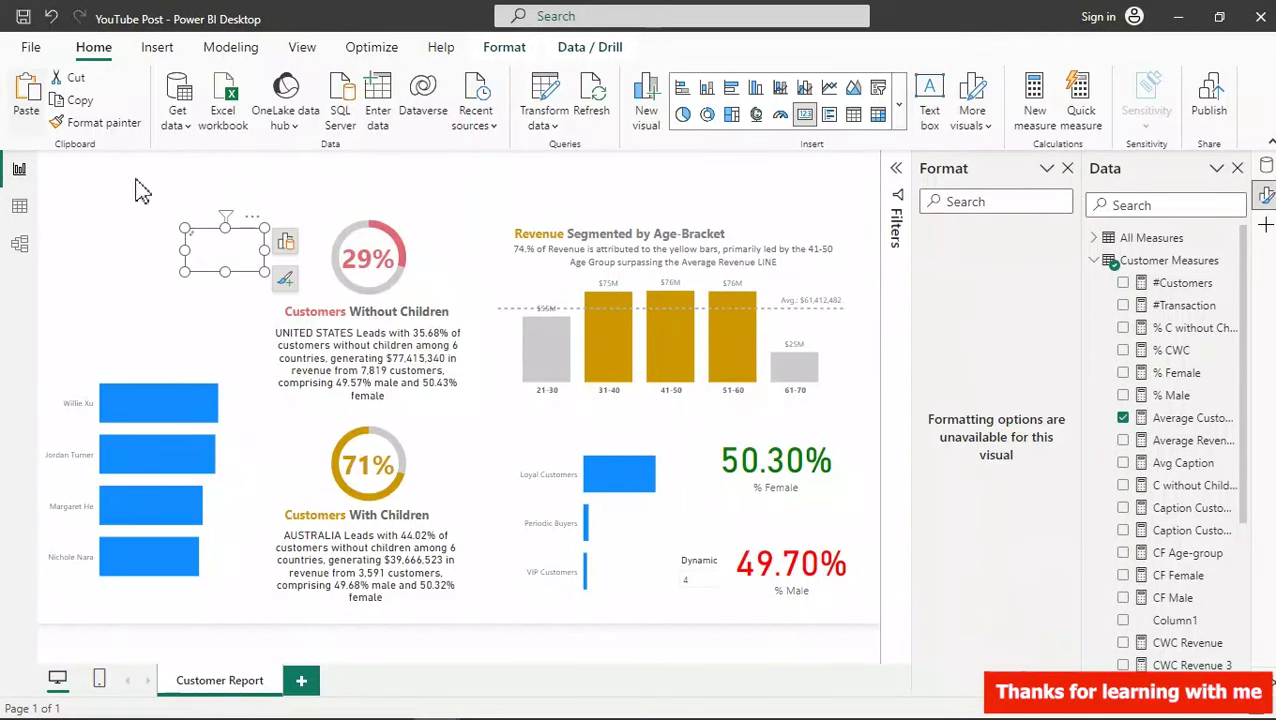
left_click_drag(227, 262, 224, 342)
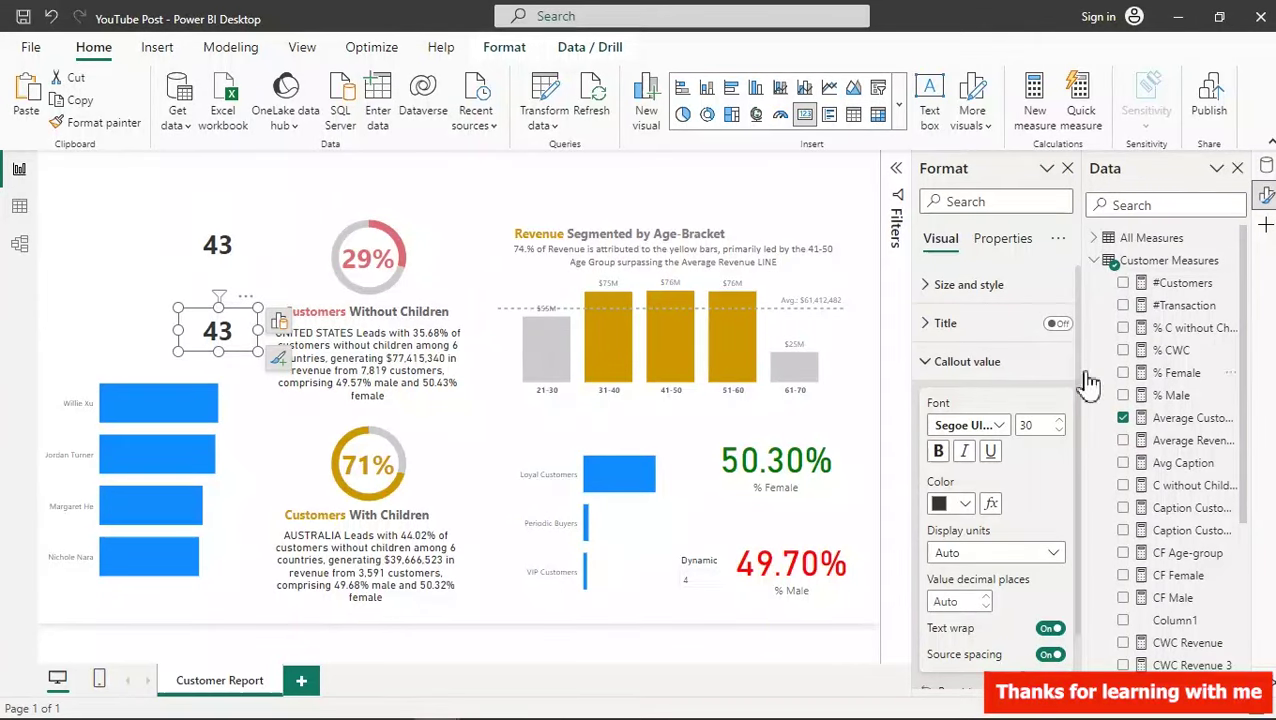
left_click(280, 322)
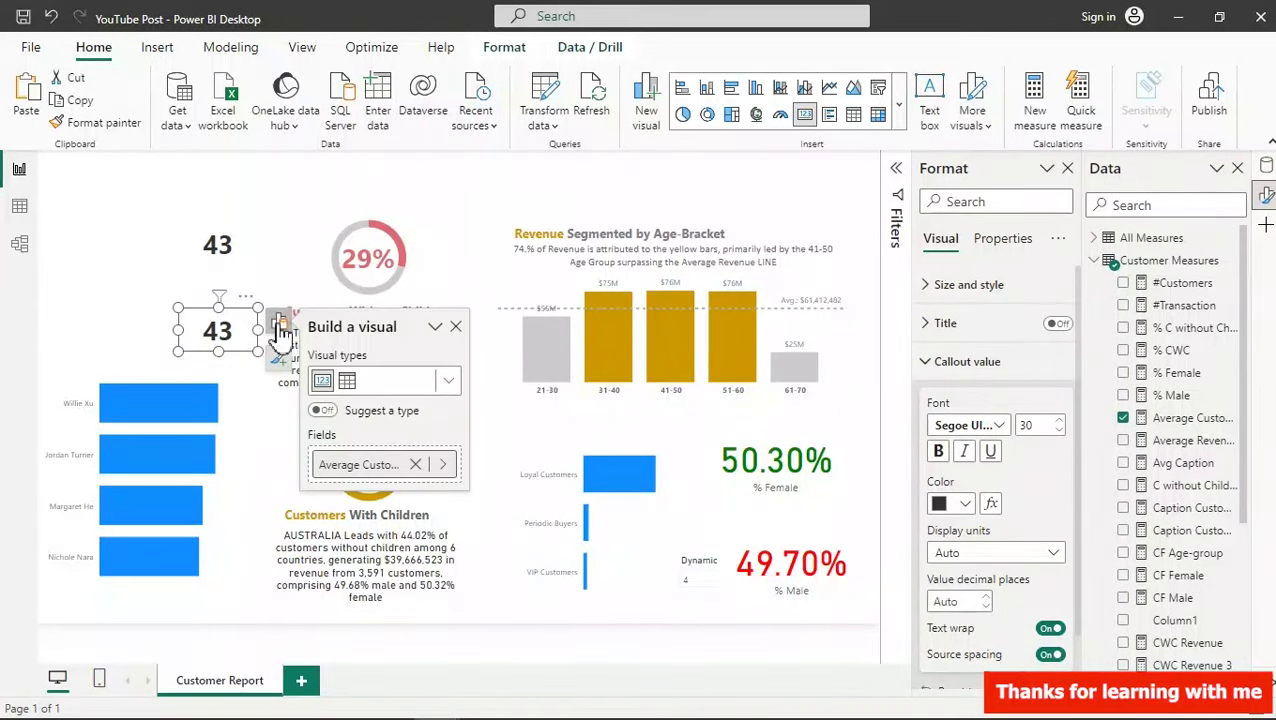
left_click(441, 464)
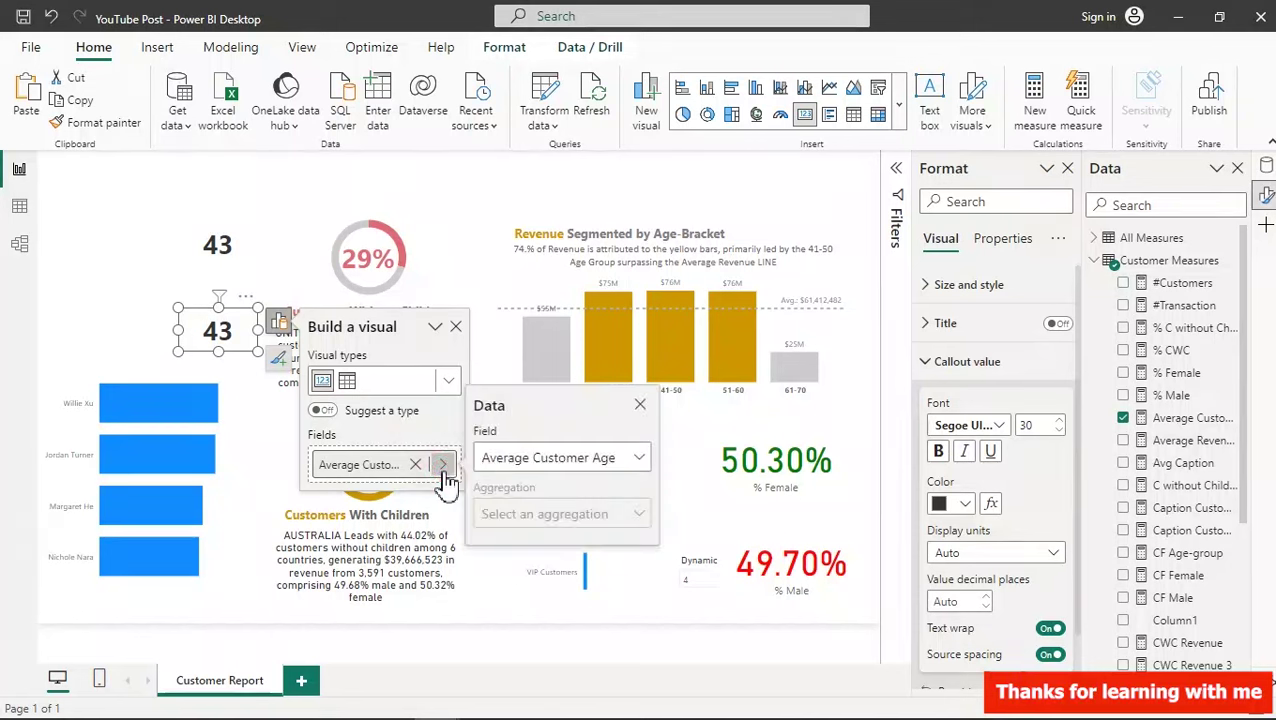
left_click(601, 460)
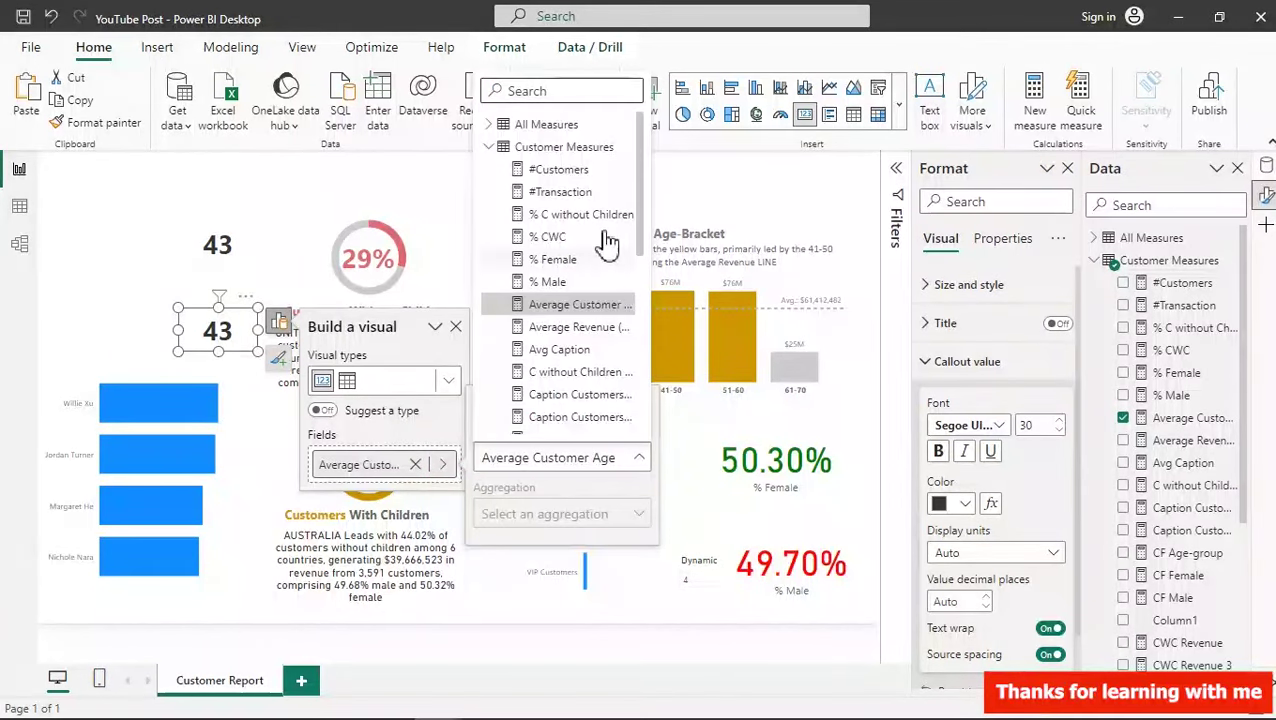
left_click(577, 176)
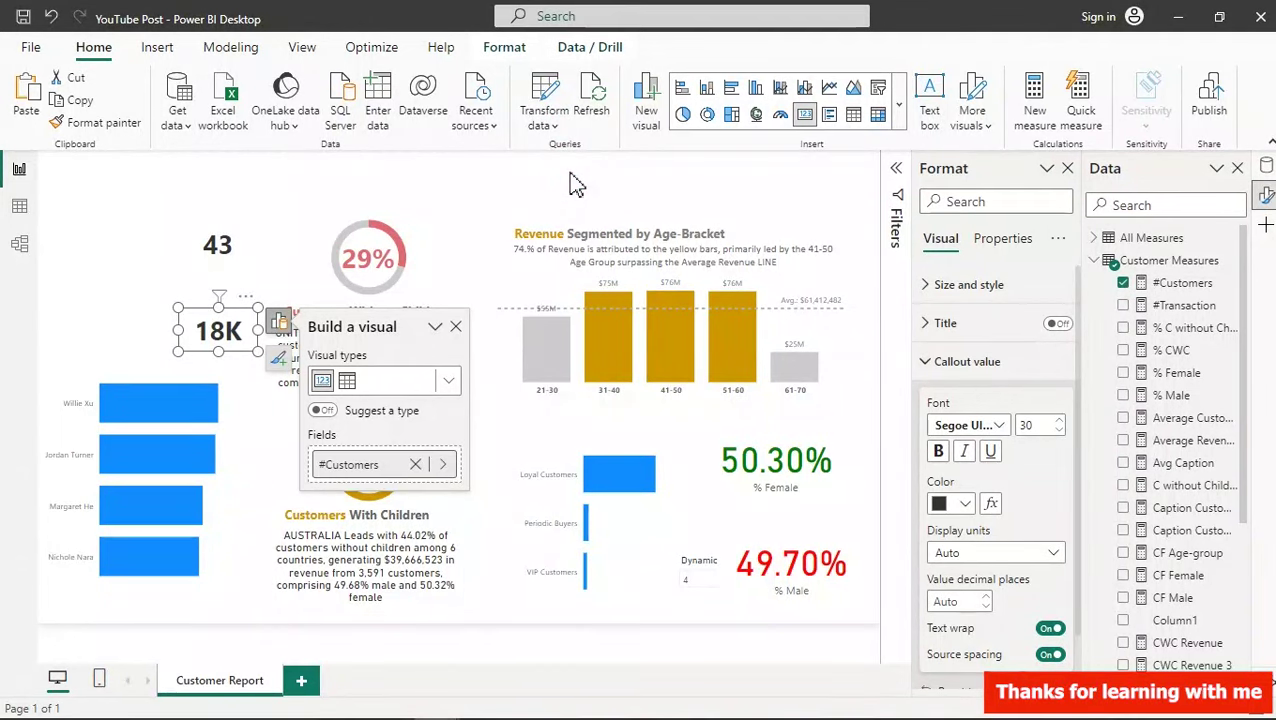
- Duplicate the "Revenue Segmented by Age-Bracket" text box, move the copy above the Average Customer Age card, and open its text for editing
left_click(444, 210)
left_click(665, 232)
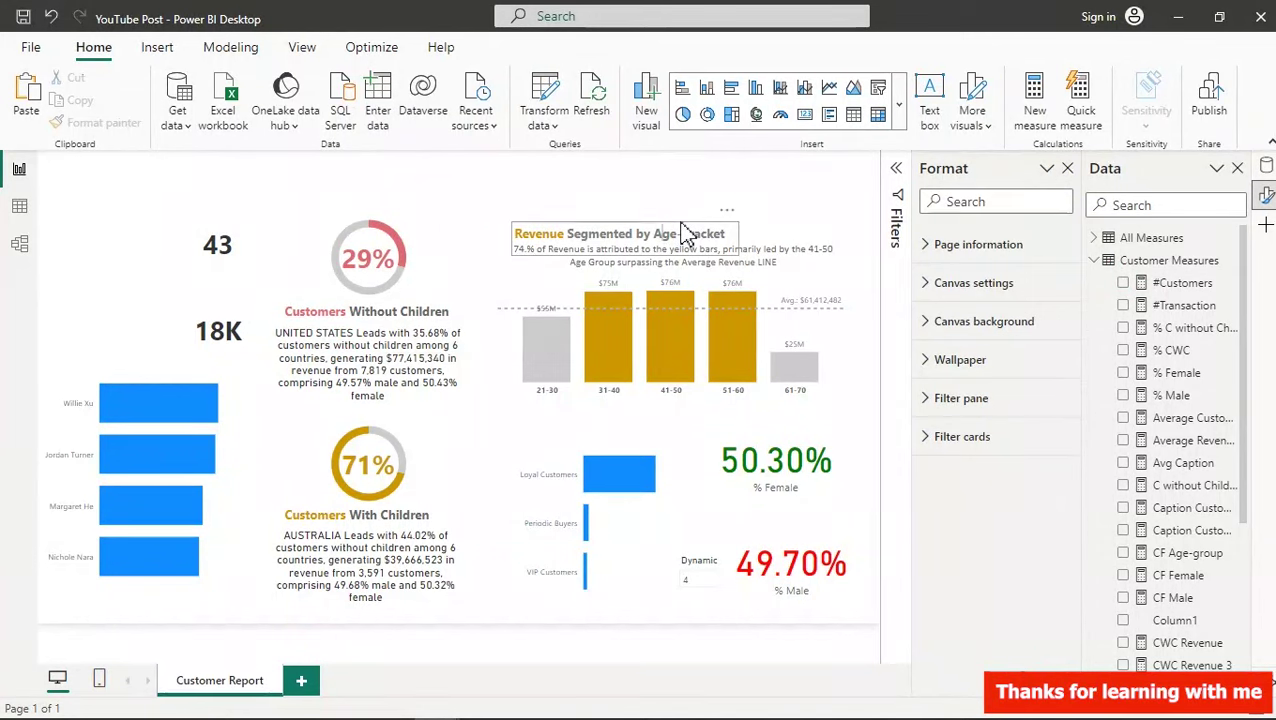
left_click(686, 232)
left_click(686, 232)
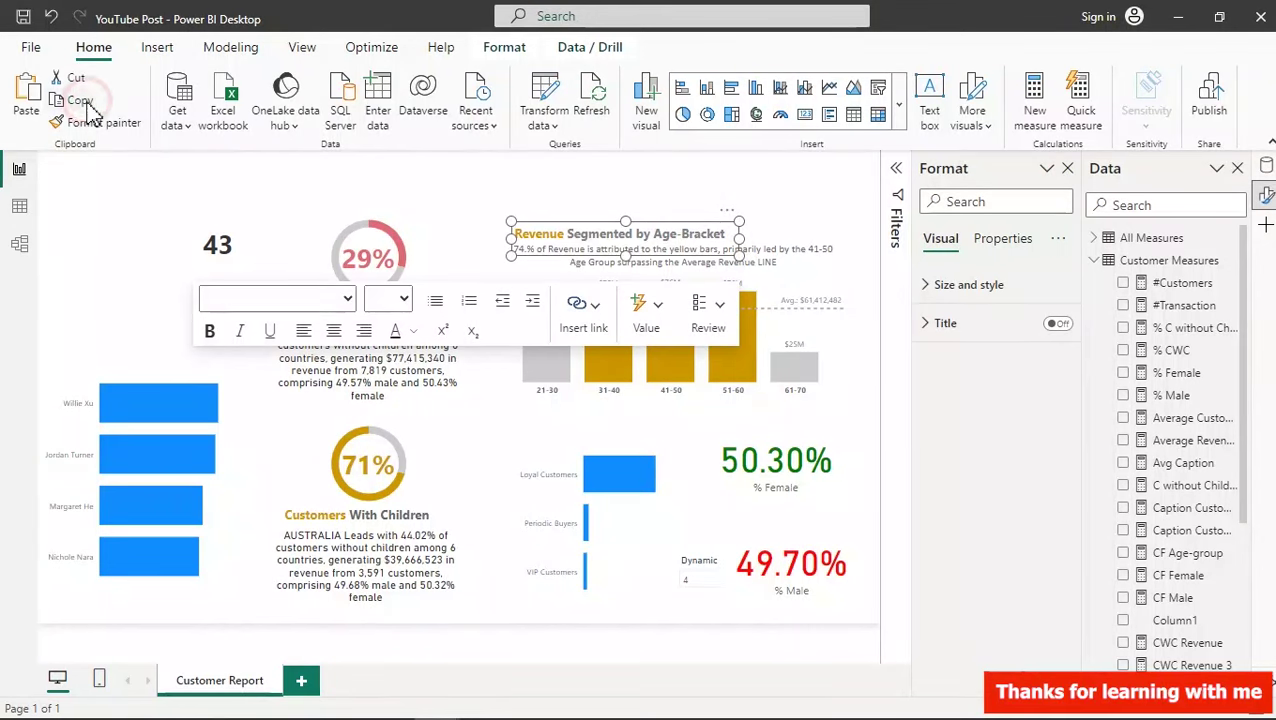
left_click(33, 100)
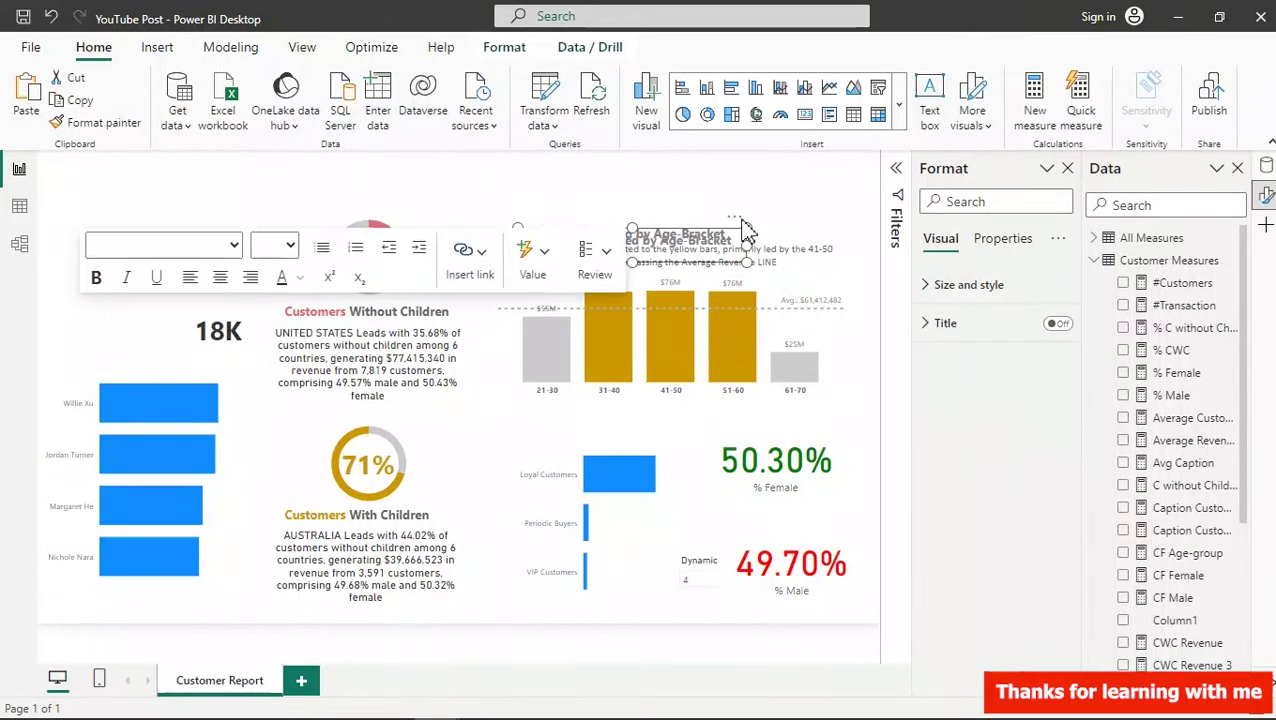
left_click_drag(733, 214, 336, 165)
left_click(333, 186)
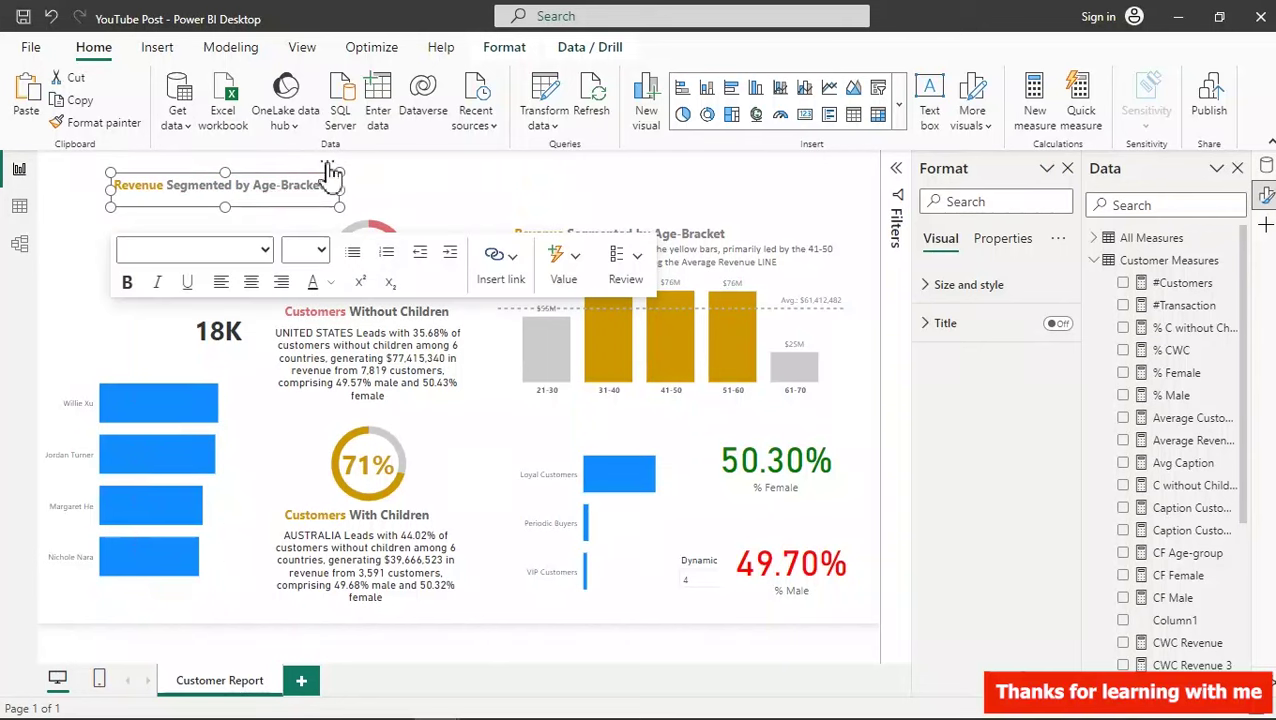
left_click(278, 190)
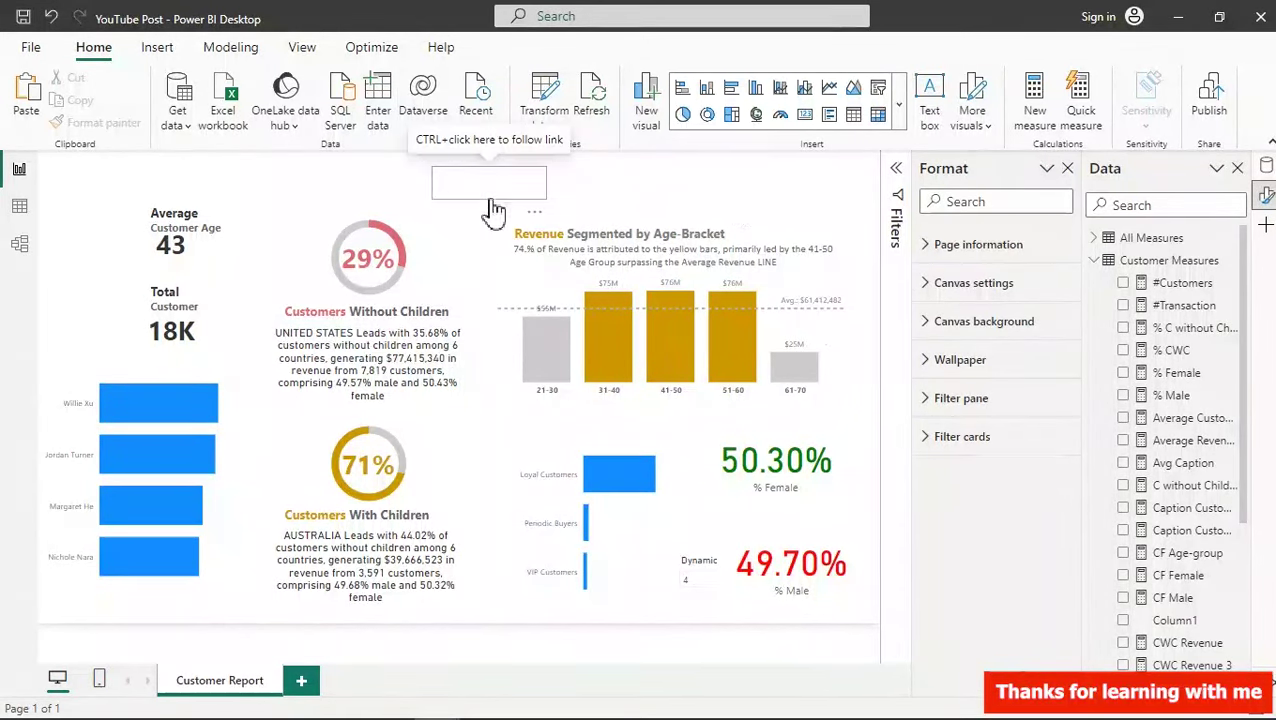
- Set the callout value font size of both the % Female and % Male cards to 14
left_click(775, 478)
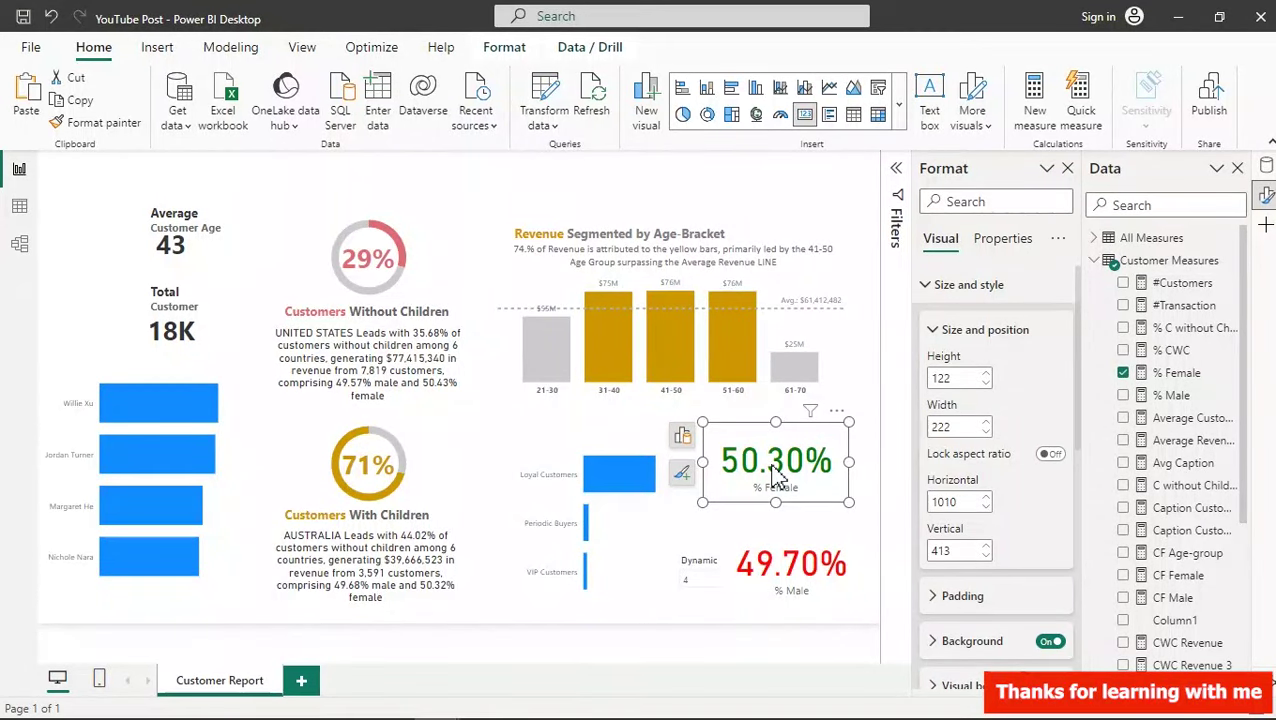
left_click(785, 568)
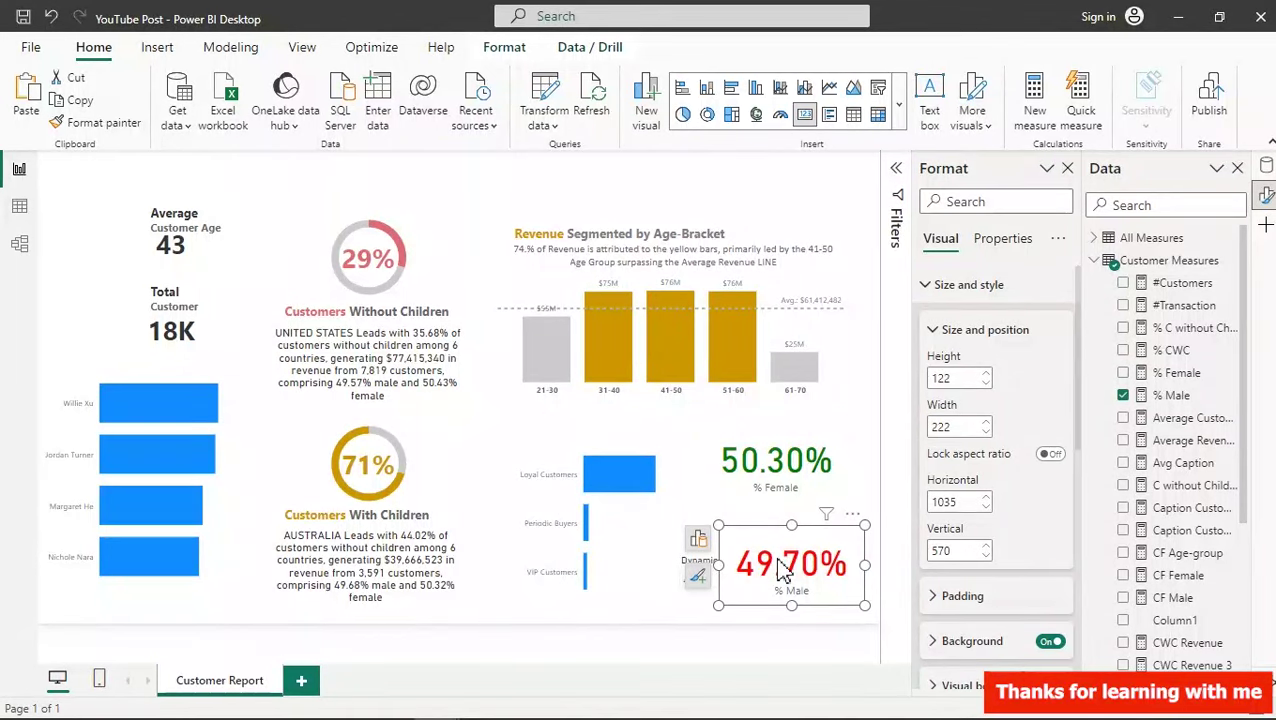
left_click(808, 478, "ctrl")
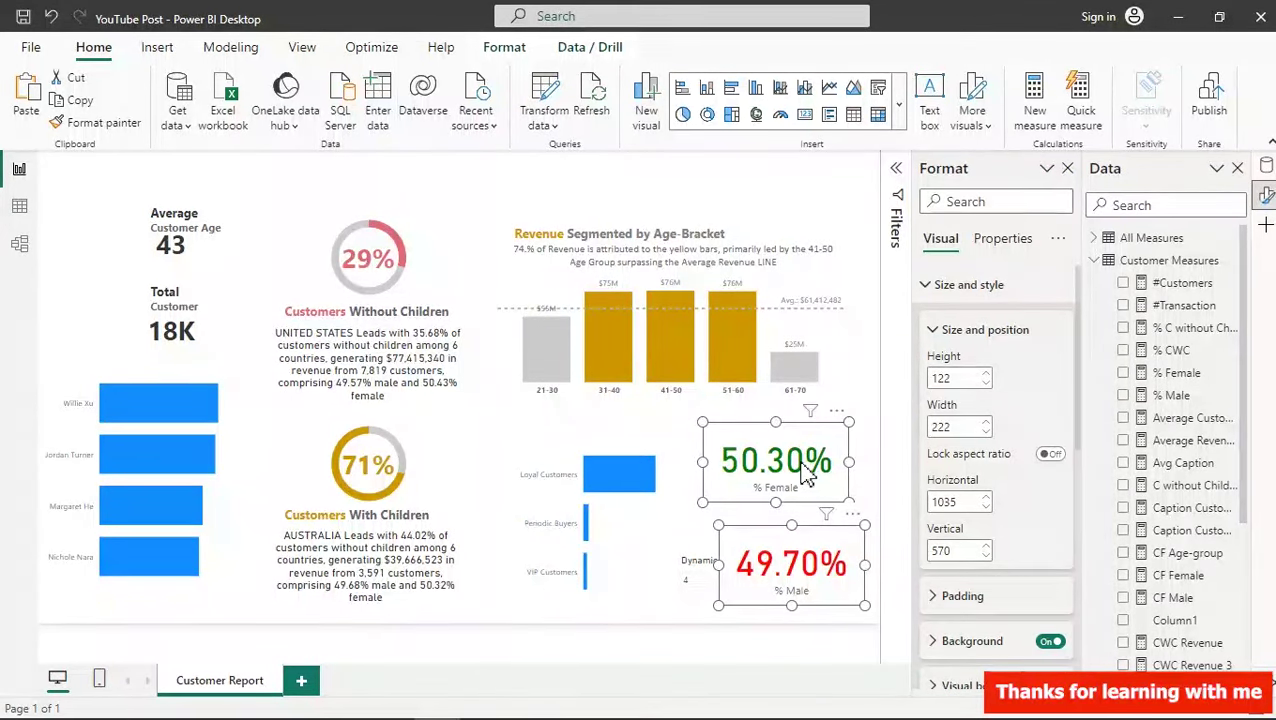
left_click(960, 285)
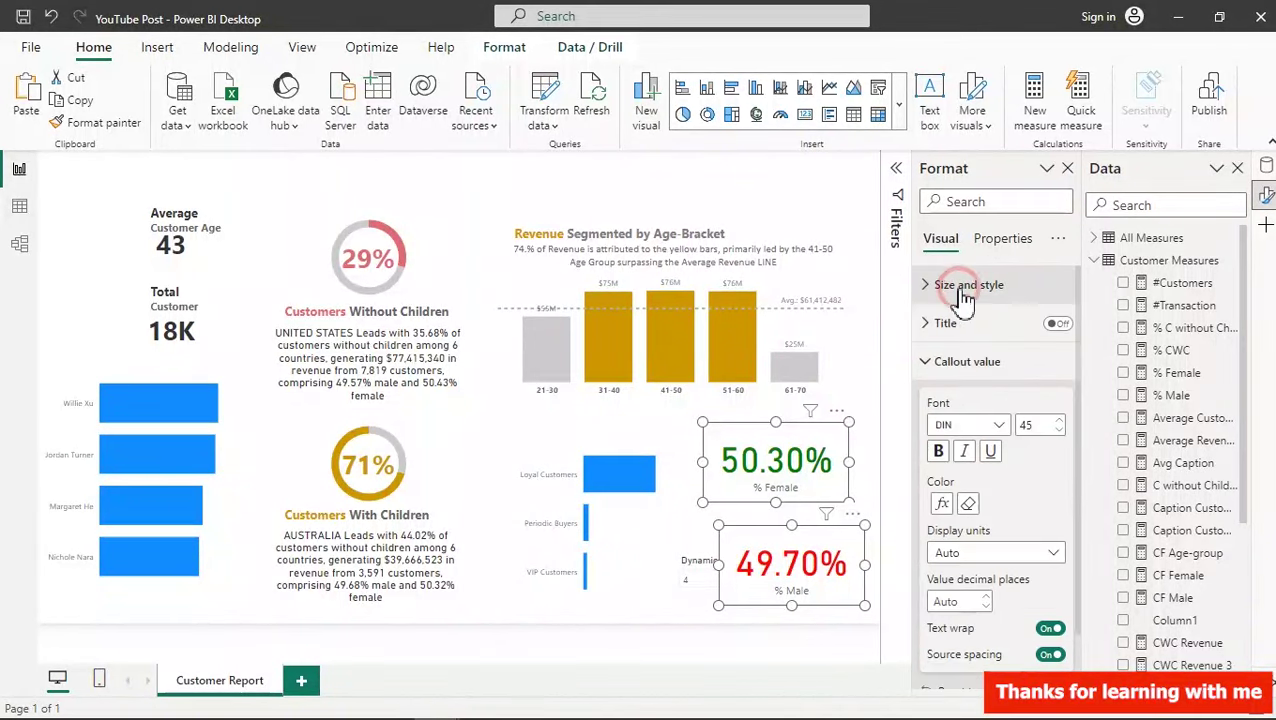
double_click(1033, 424)
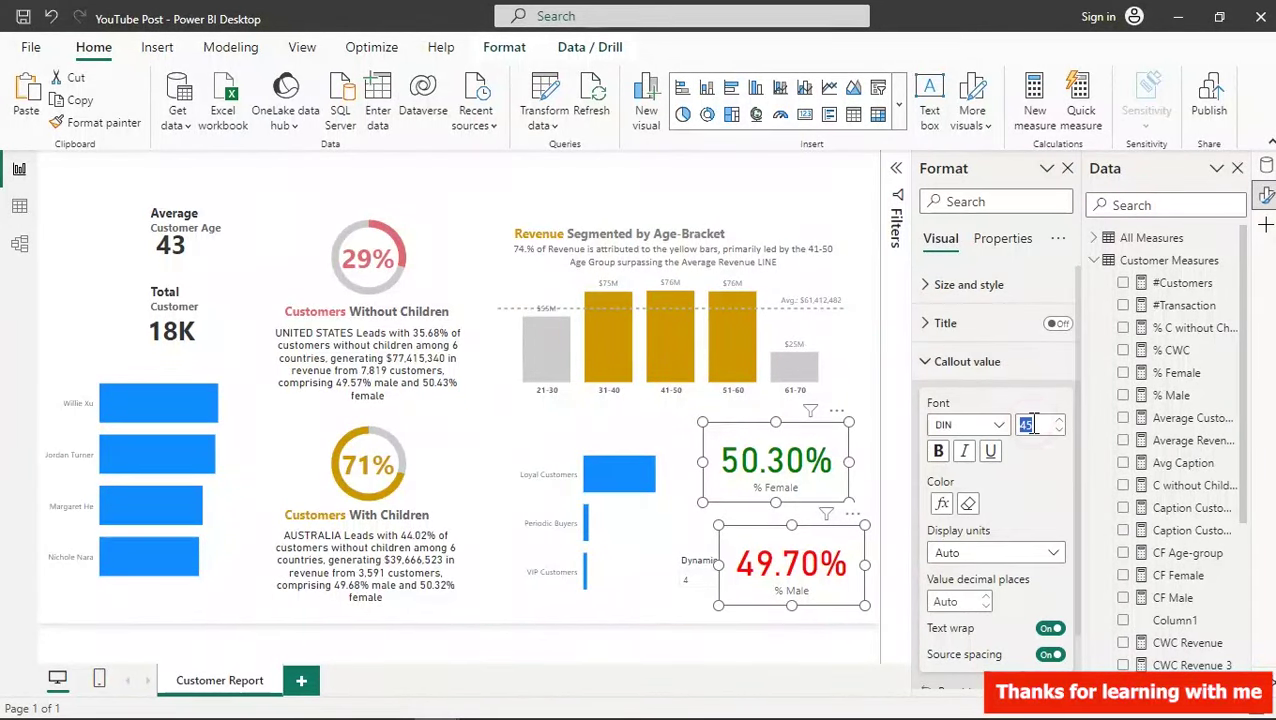
type("14")
key("Return")
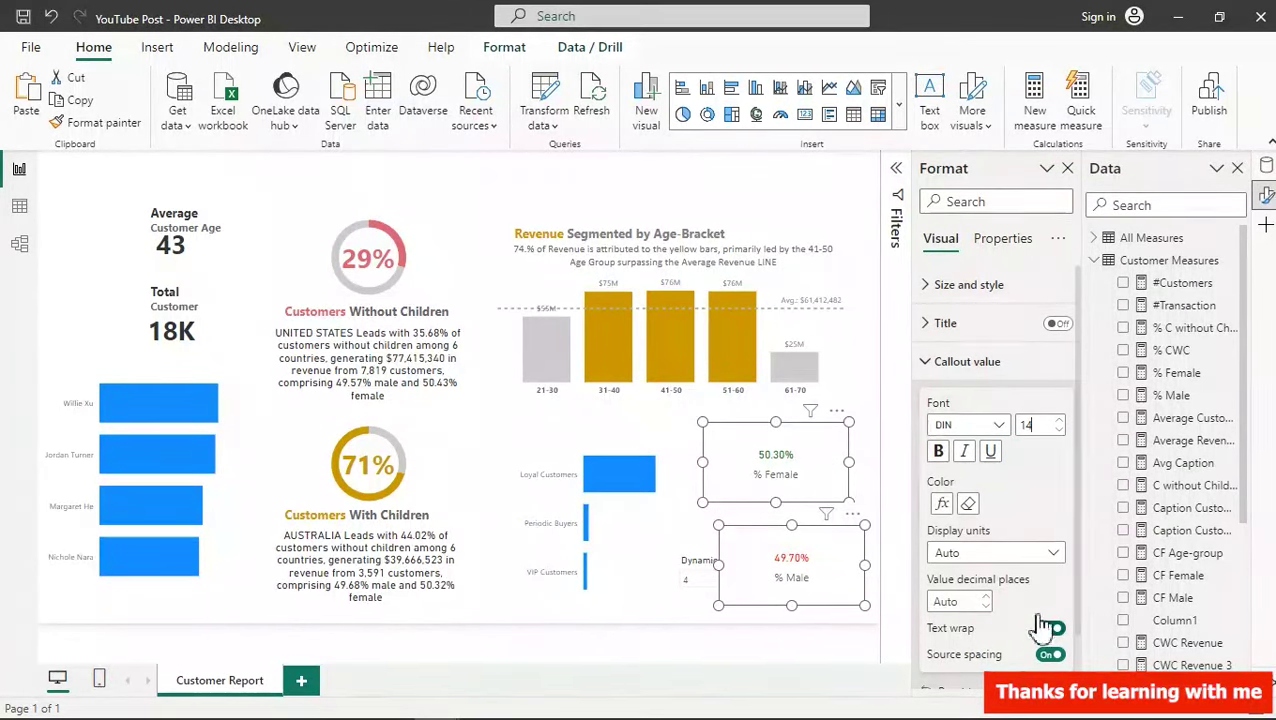
- Turn off the category labels of the % Female and % Male cards, and shrink the % Female card around its value
left_click(980, 362)
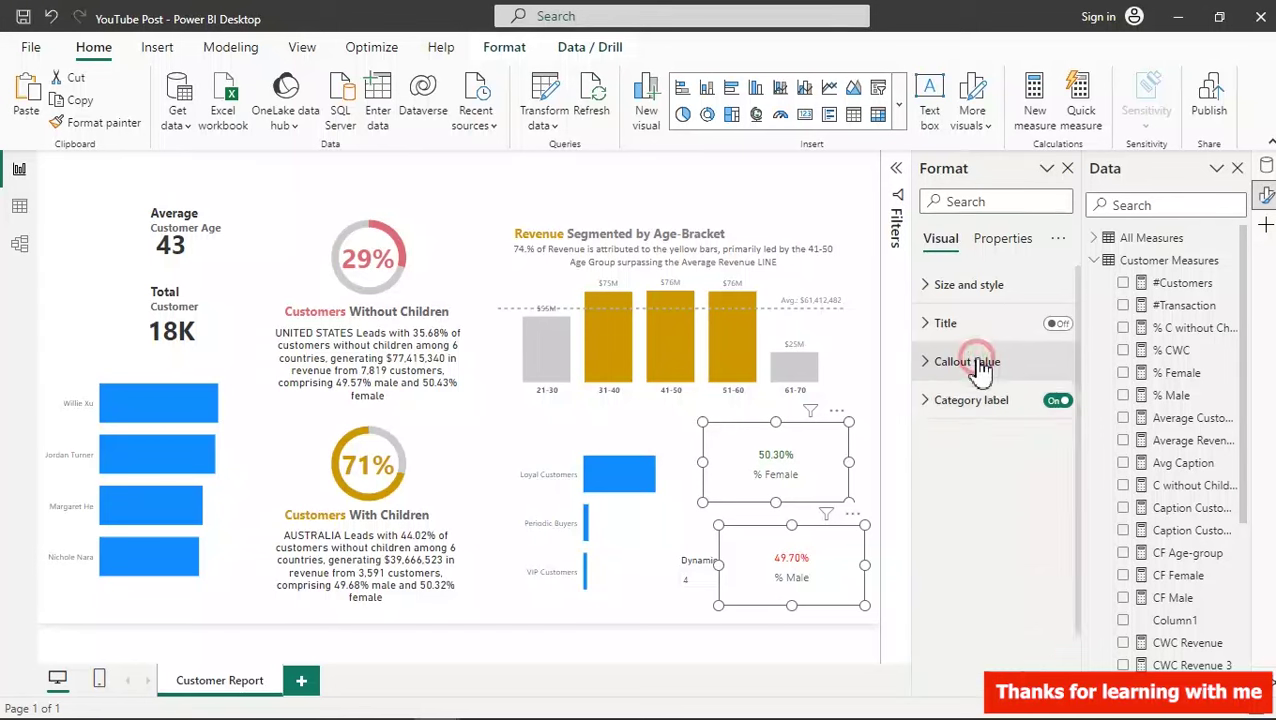
left_click(1057, 404)
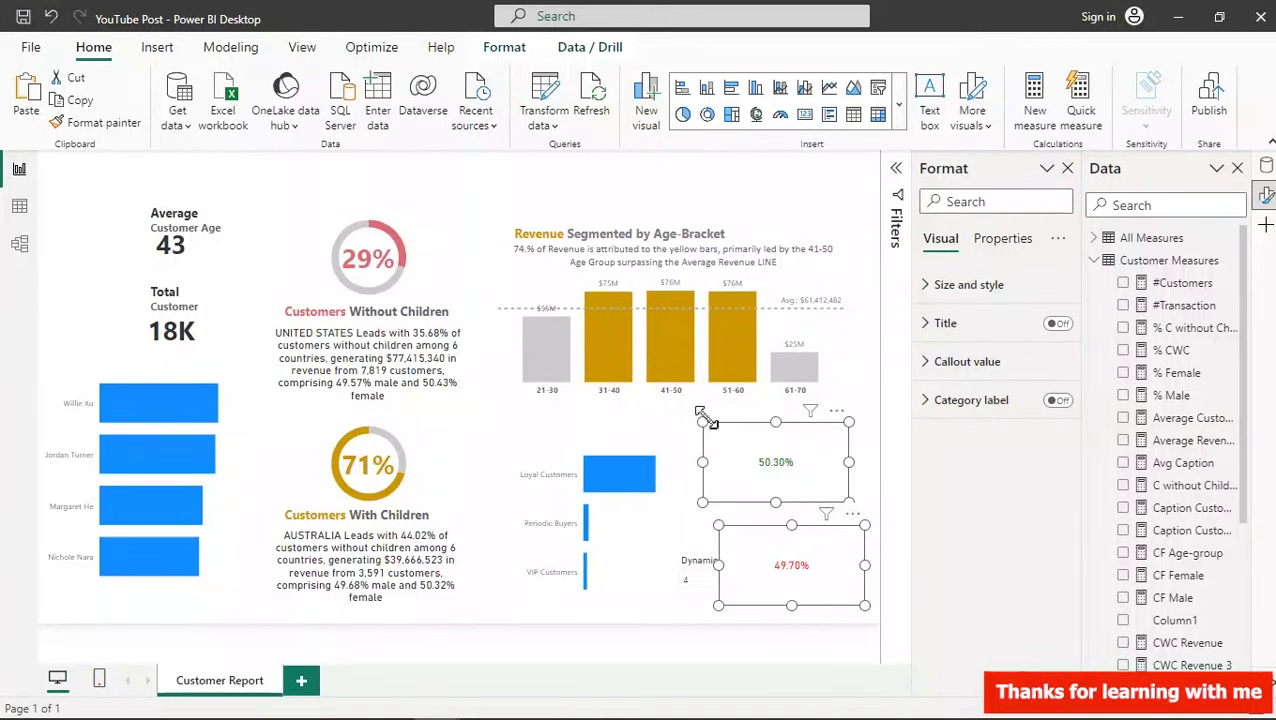
left_click_drag(702, 421, 792, 464)
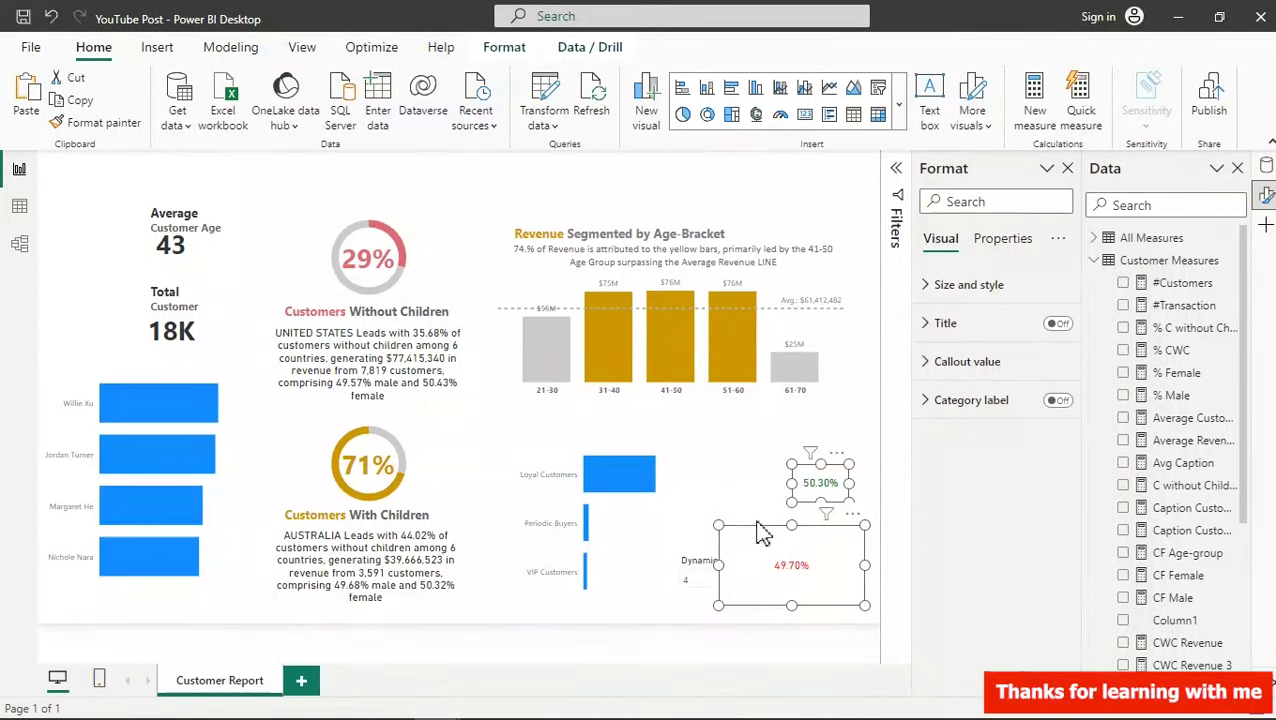
- Shrink the % Male card around its value and move the Dynamic Customers slicer to the top of the customer names bar chart
left_click_drag(718, 525, 140, 347)
left_click(778, 575)
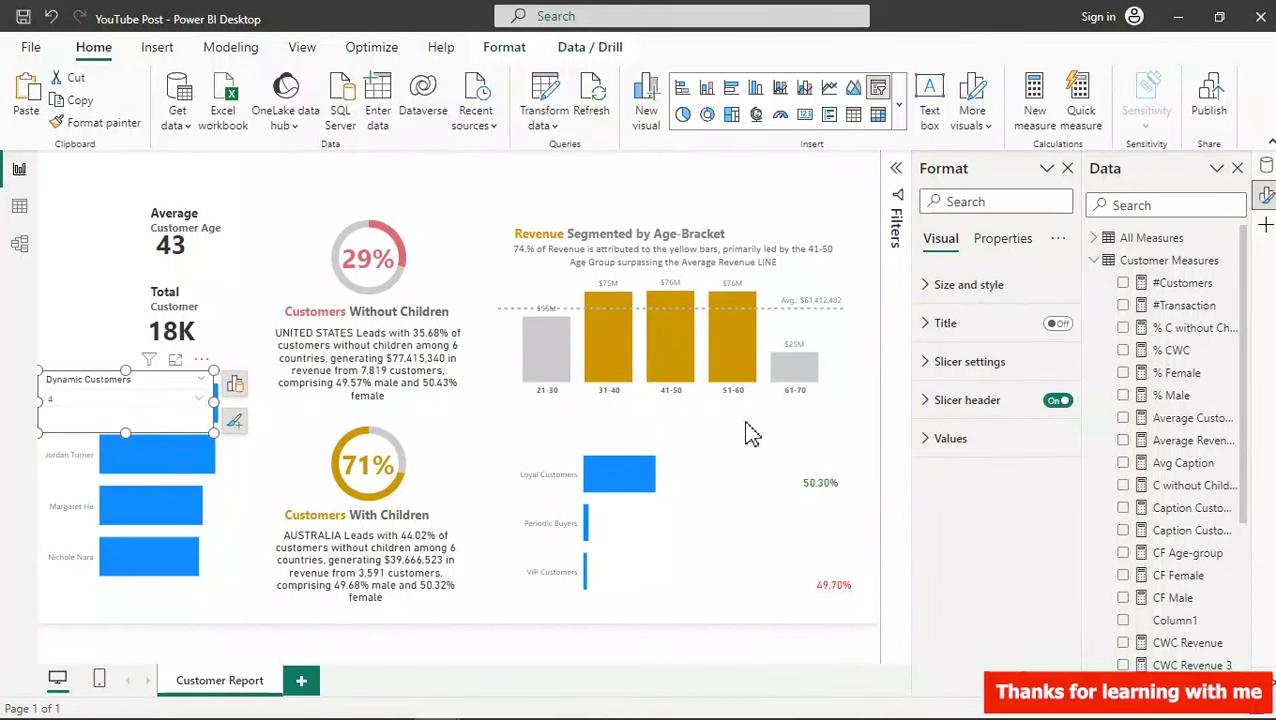
- Duplicate the Average Customer Age label and place the copies as Female and Male labels beside the % Female and % Male cards
left_click(224, 215)
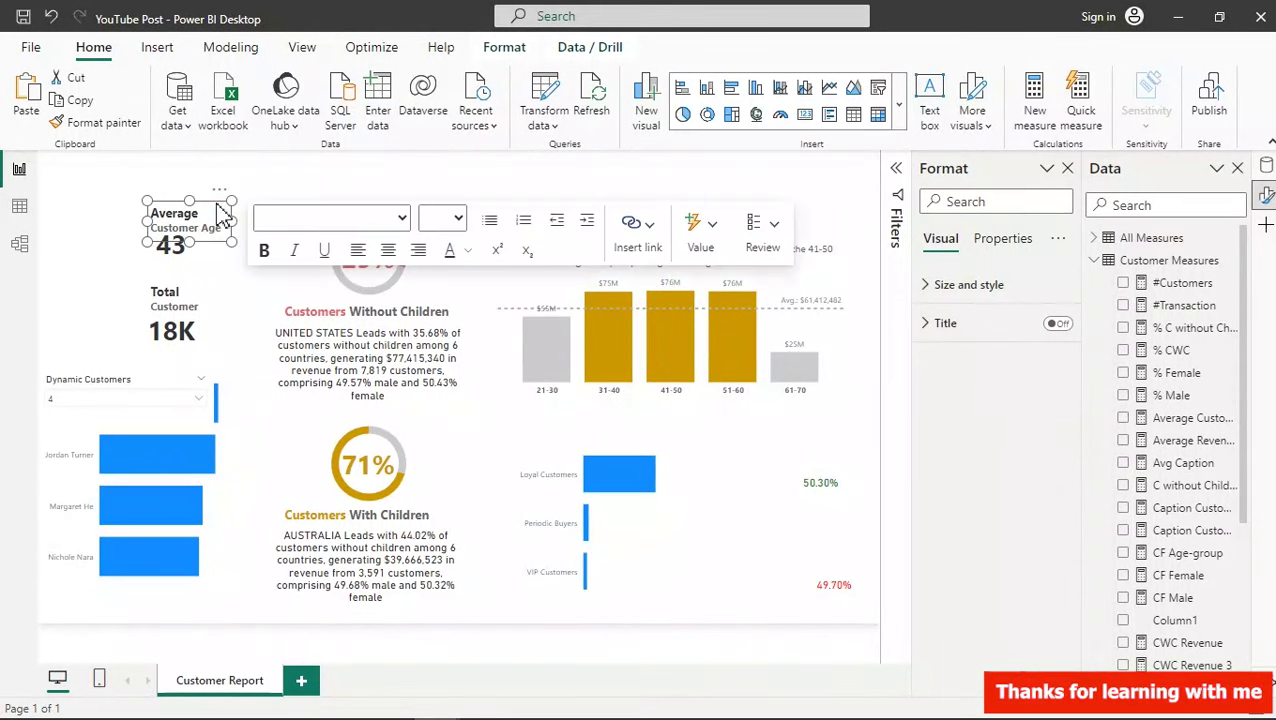
left_click(27, 92)
left_click(200, 228)
left_click_drag(228, 205, 777, 462)
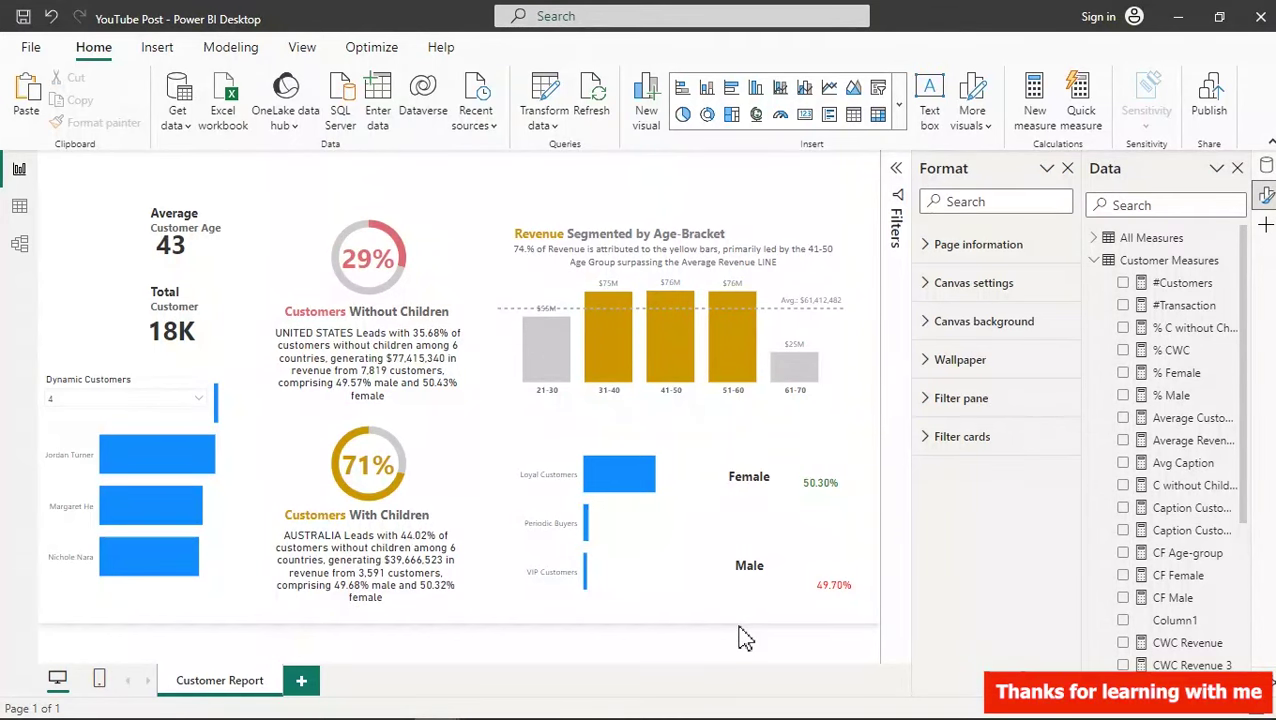
- Switch to Snipping Tool and capture a snip of the whole Customer Report canvas
mouse_move(740, 716)
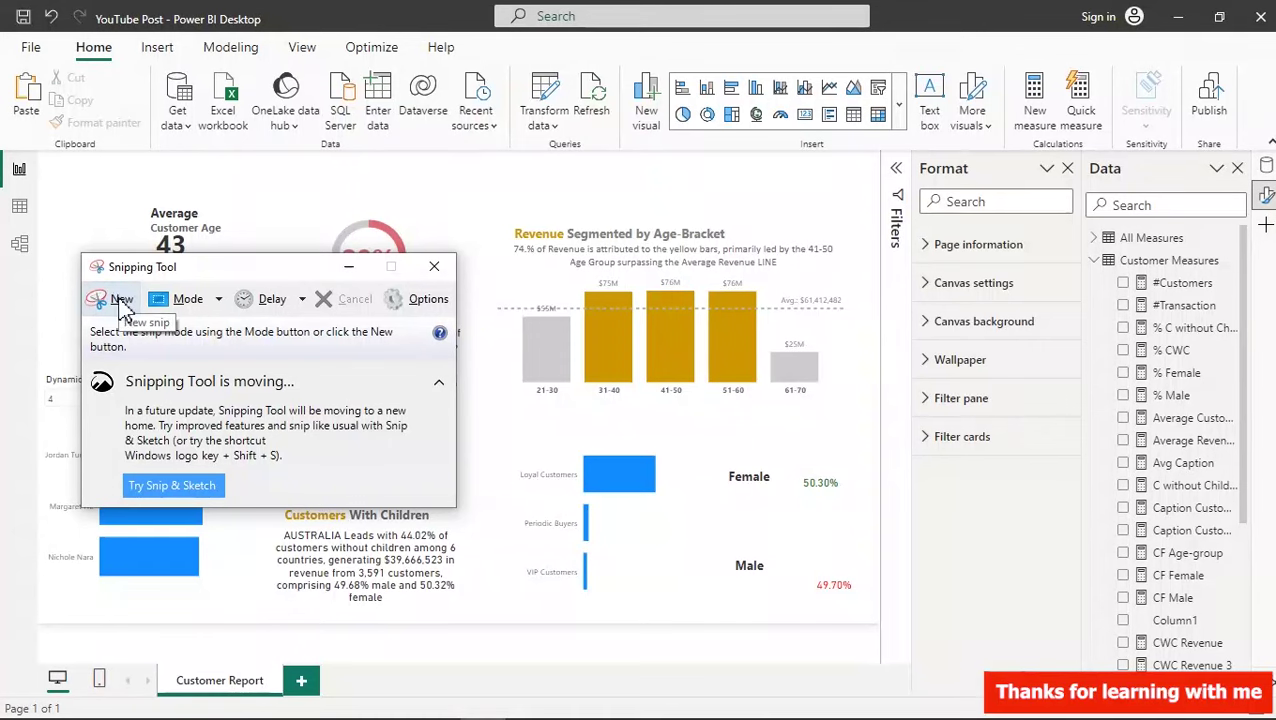
left_click(120, 302)
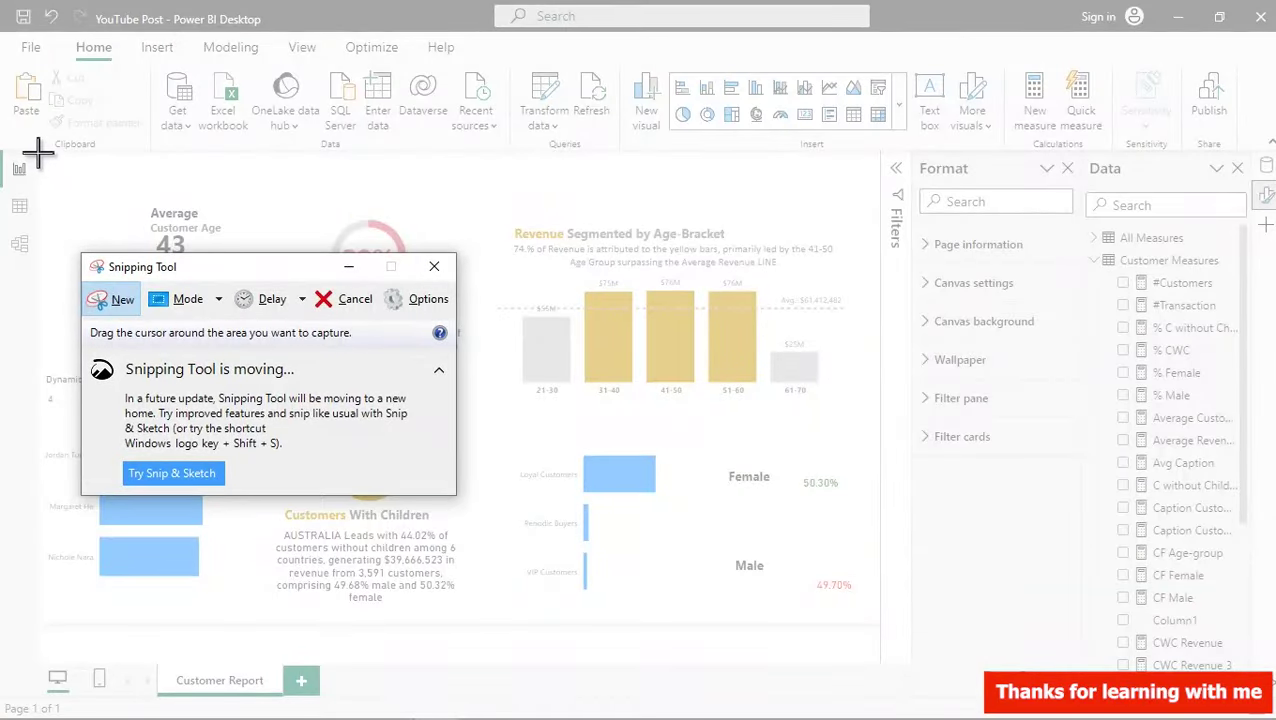
left_click_drag(33, 148, 879, 623)
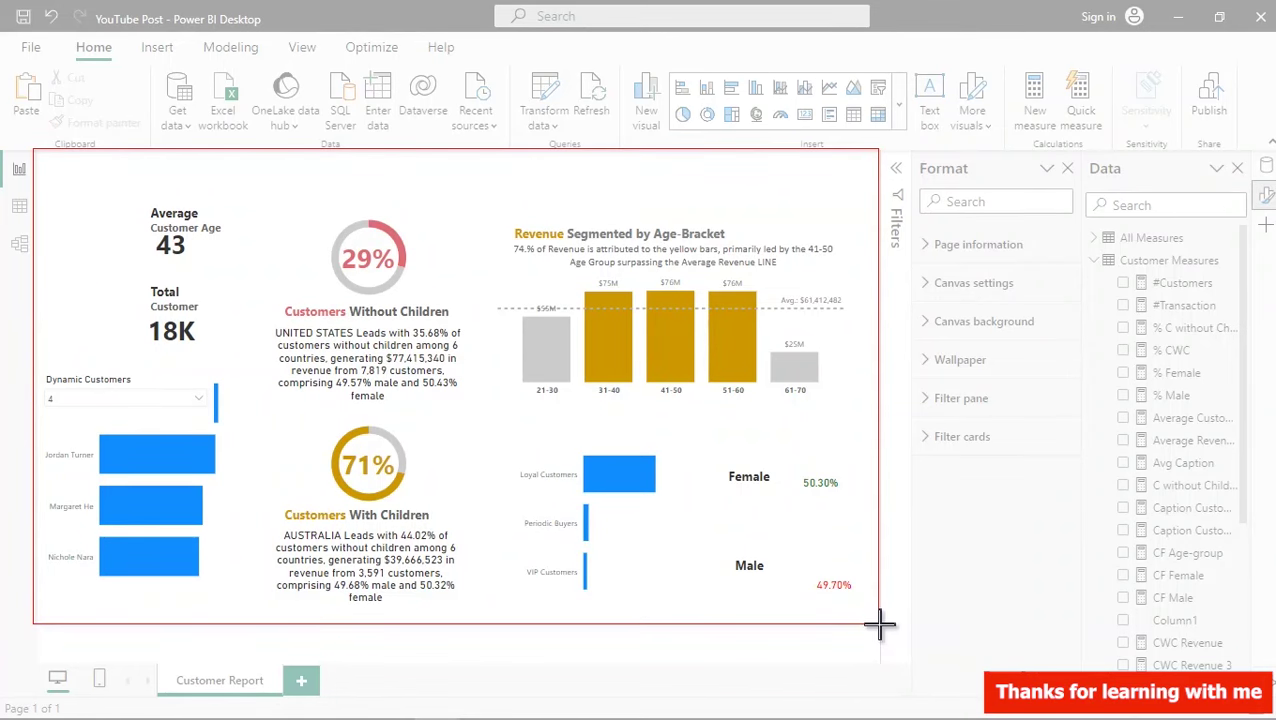
left_click_drag(879, 623, 880, 624)
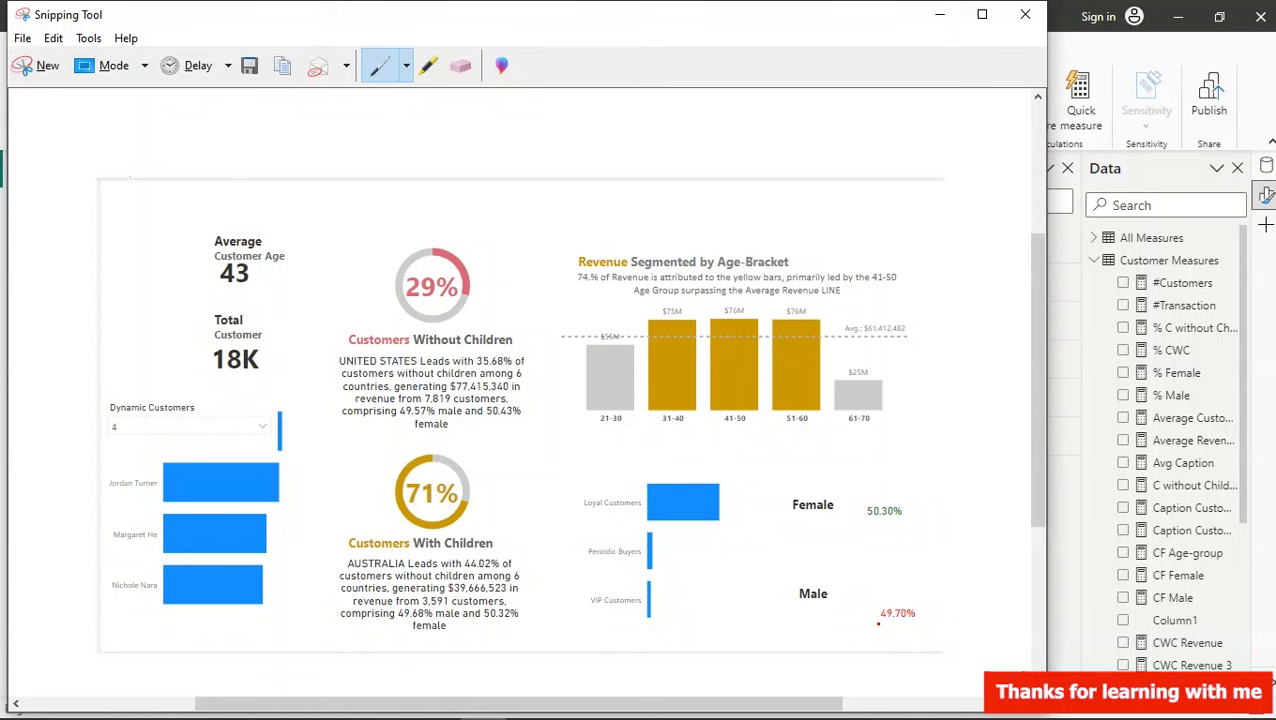
- Save the snip as the JPEG file 001 on the Desktop, overwriting the existing file, and minimize Snipping Tool
left_click(21, 38)
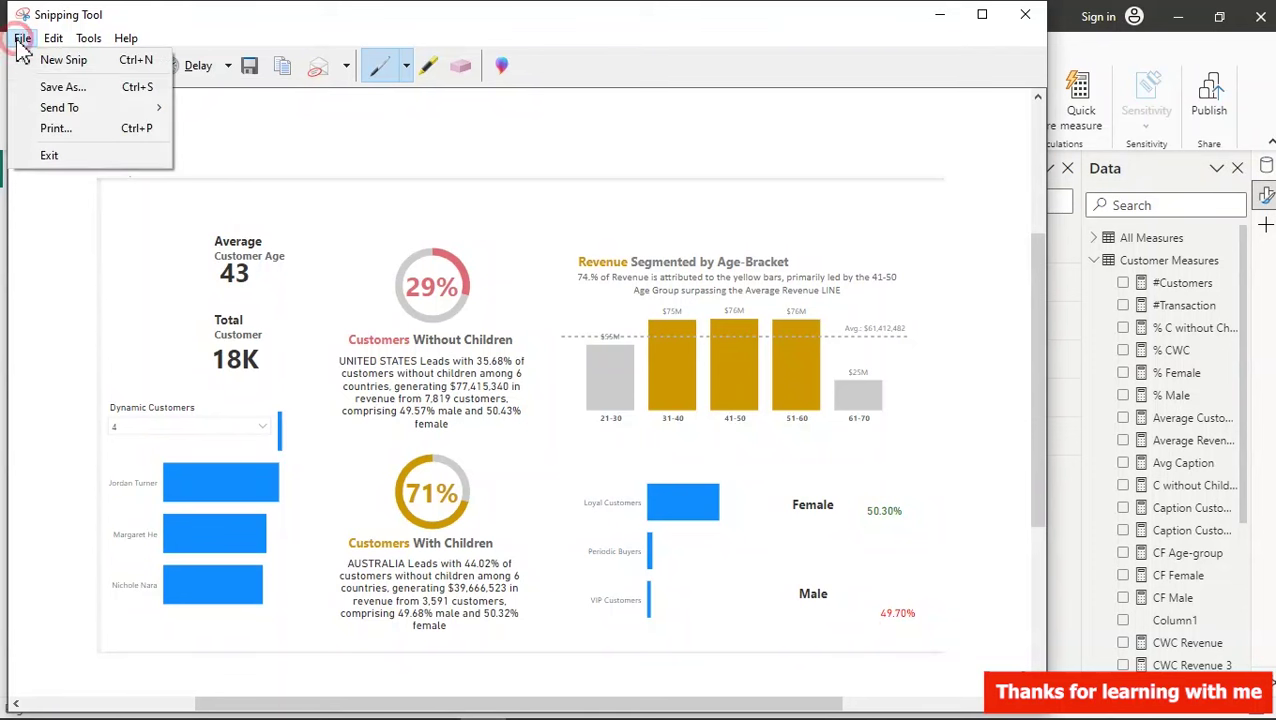
left_click(55, 87)
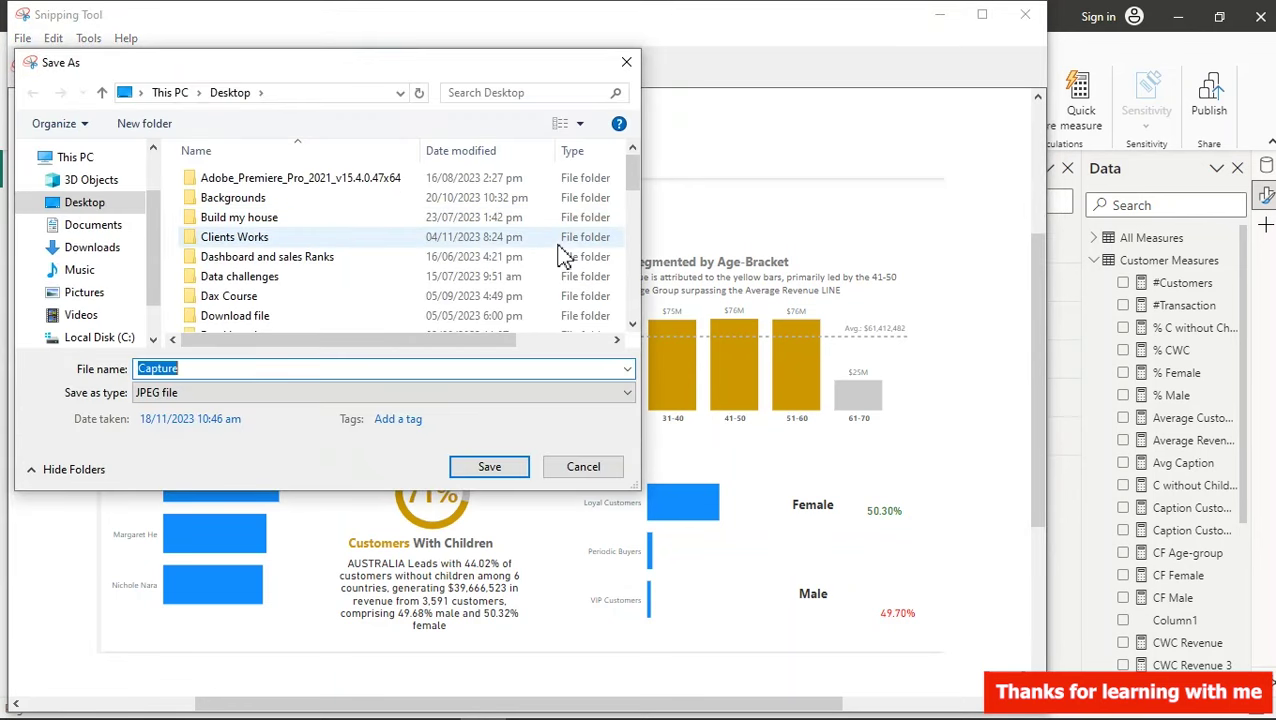
left_click_drag(635, 185, 632, 318)
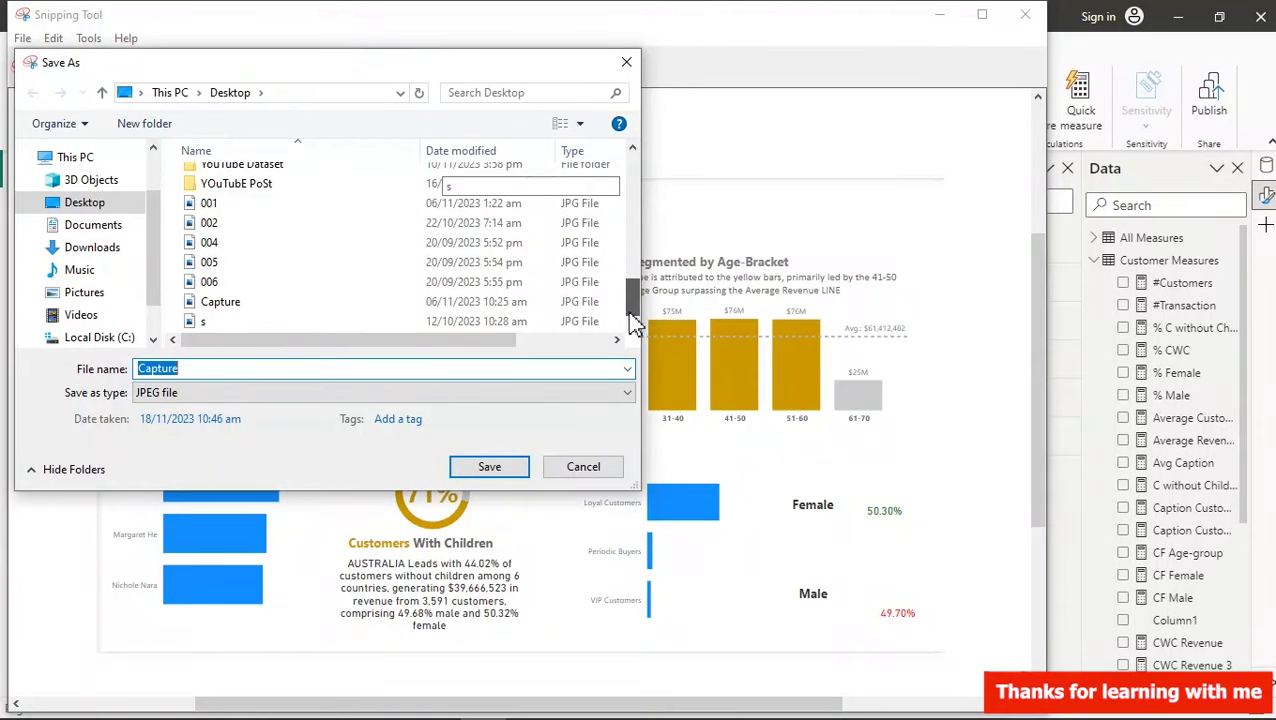
left_click(209, 205)
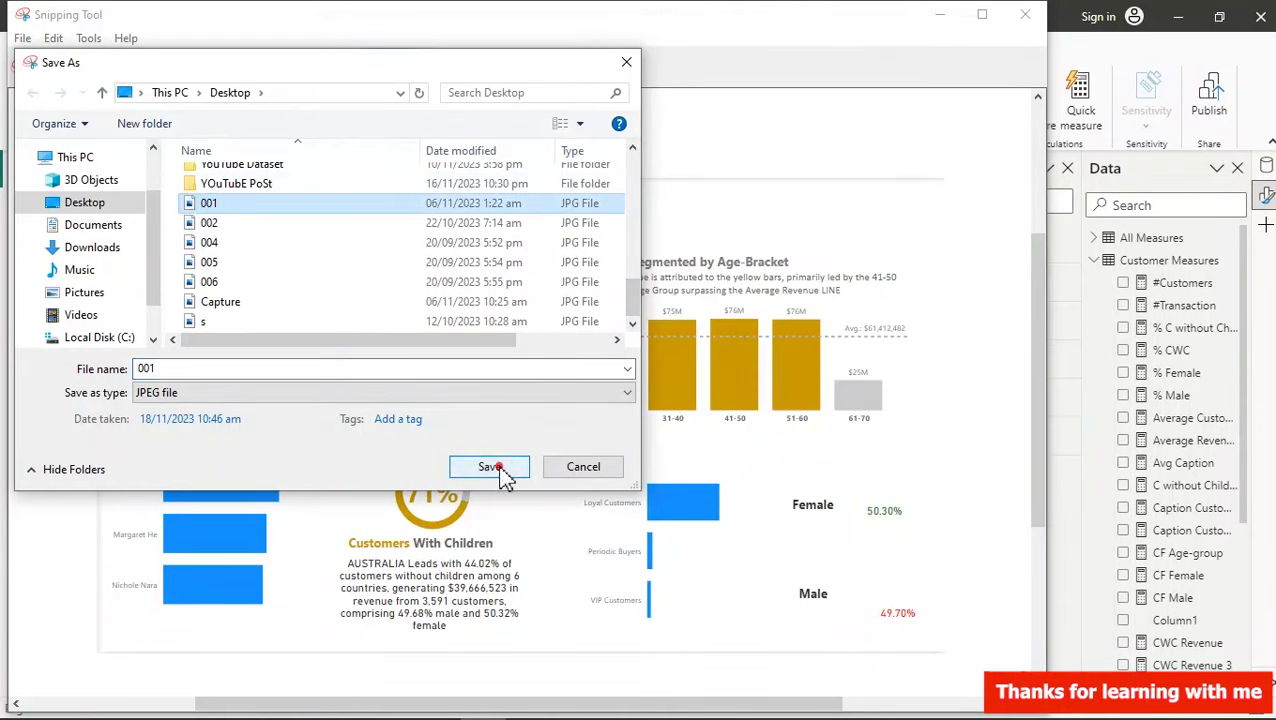
left_click(495, 470)
left_click(685, 370)
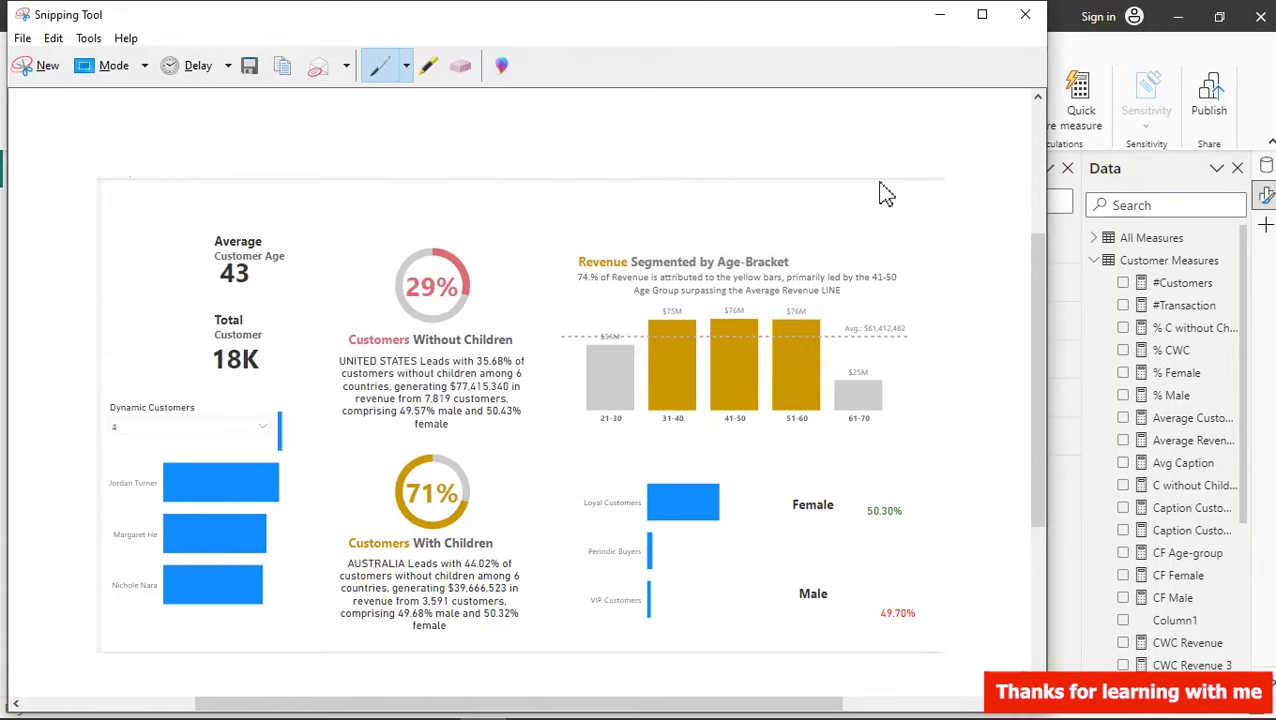
left_click(938, 16)
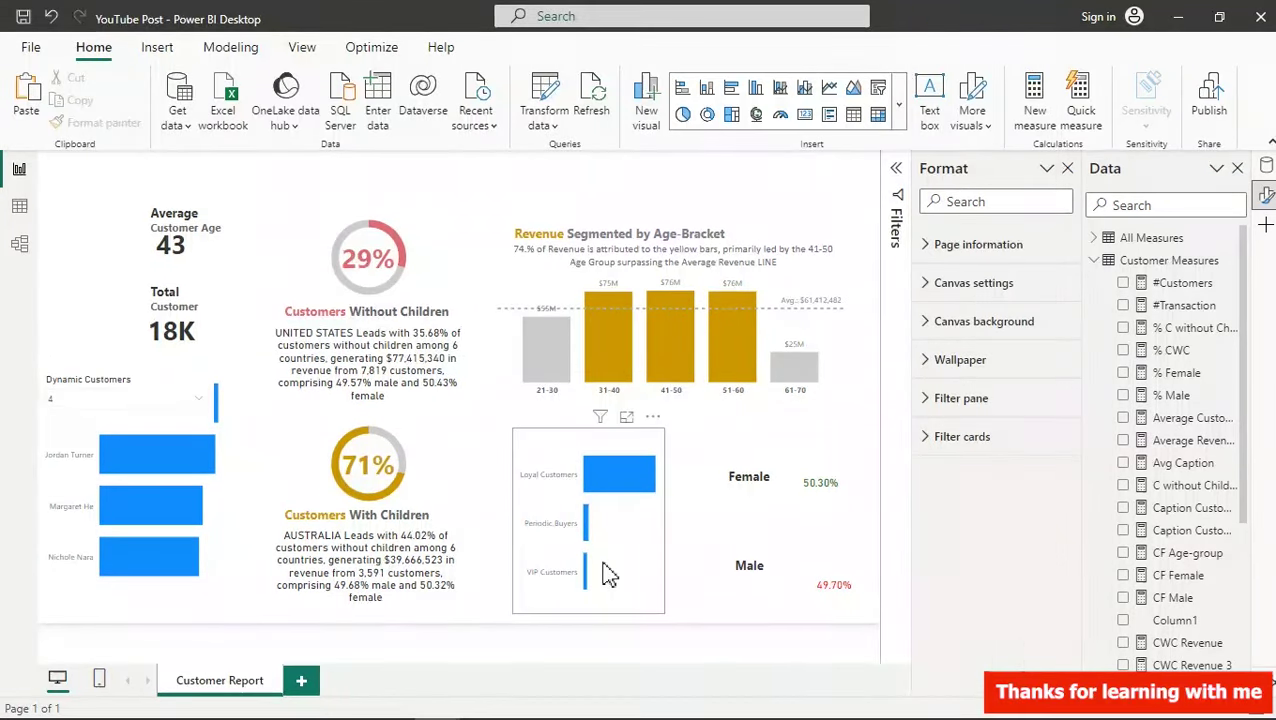
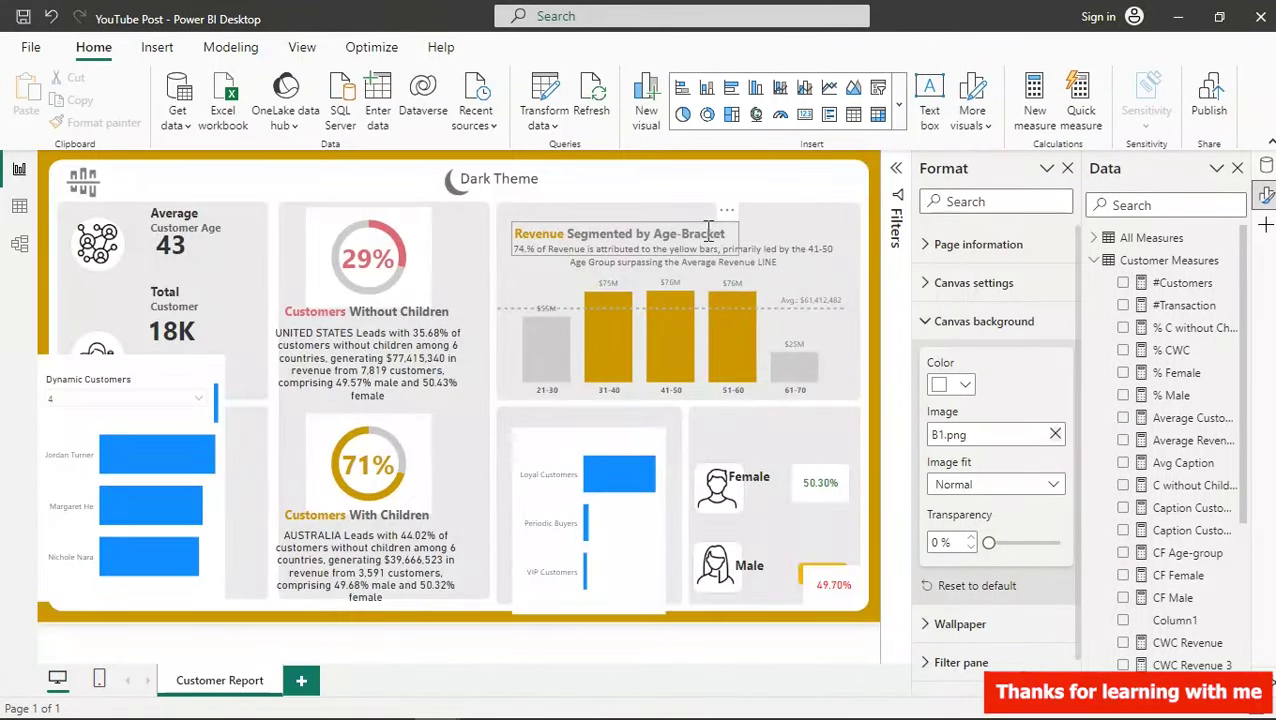
- Raise the transparency of the B1.png canvas background to 100 % and return it to 0 %
left_click_drag(990, 542, 1062, 542)
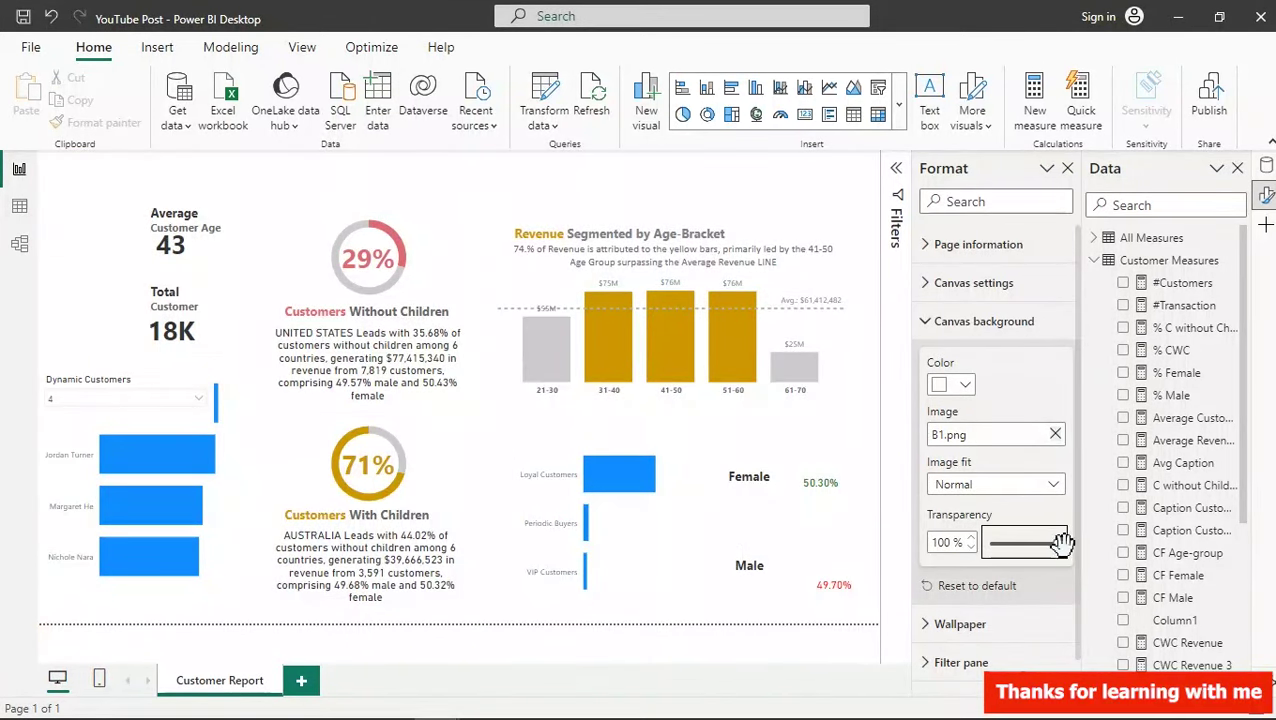
left_click_drag(1062, 545, 984, 542)
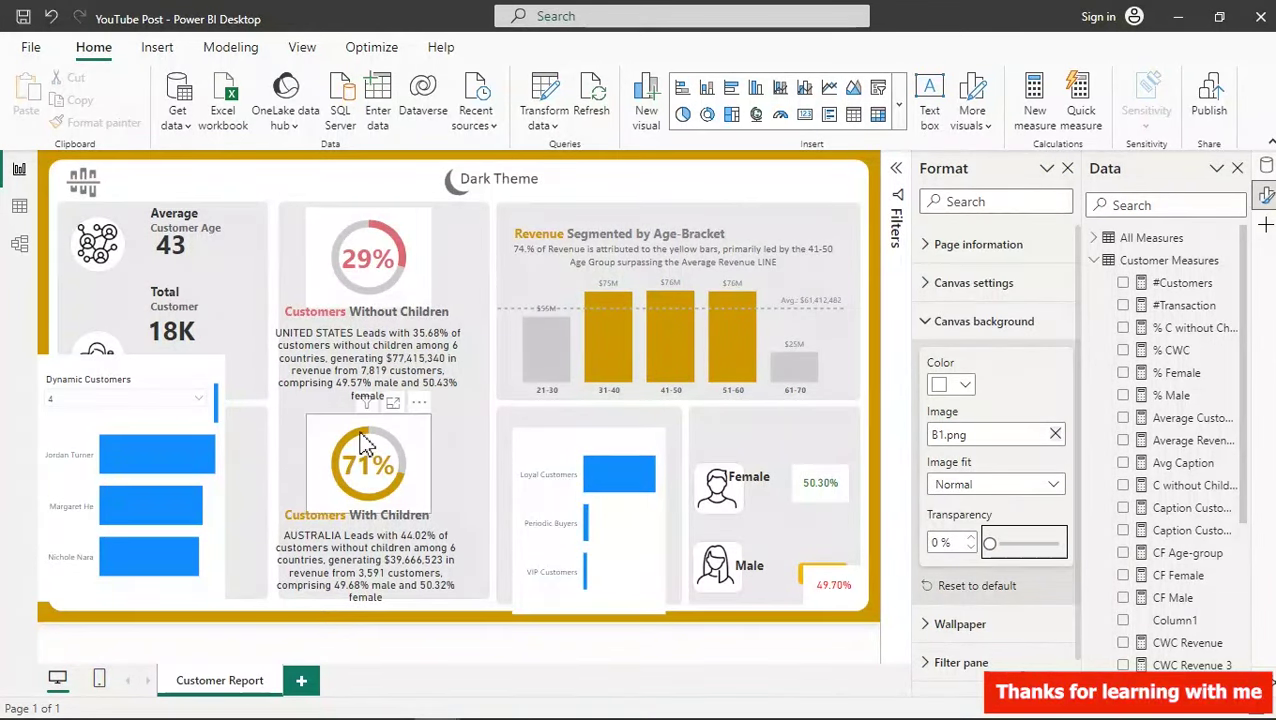
- Turn off the background of both donut charts, Customers Without Children and Customers With Children
mouse_move(365, 445)
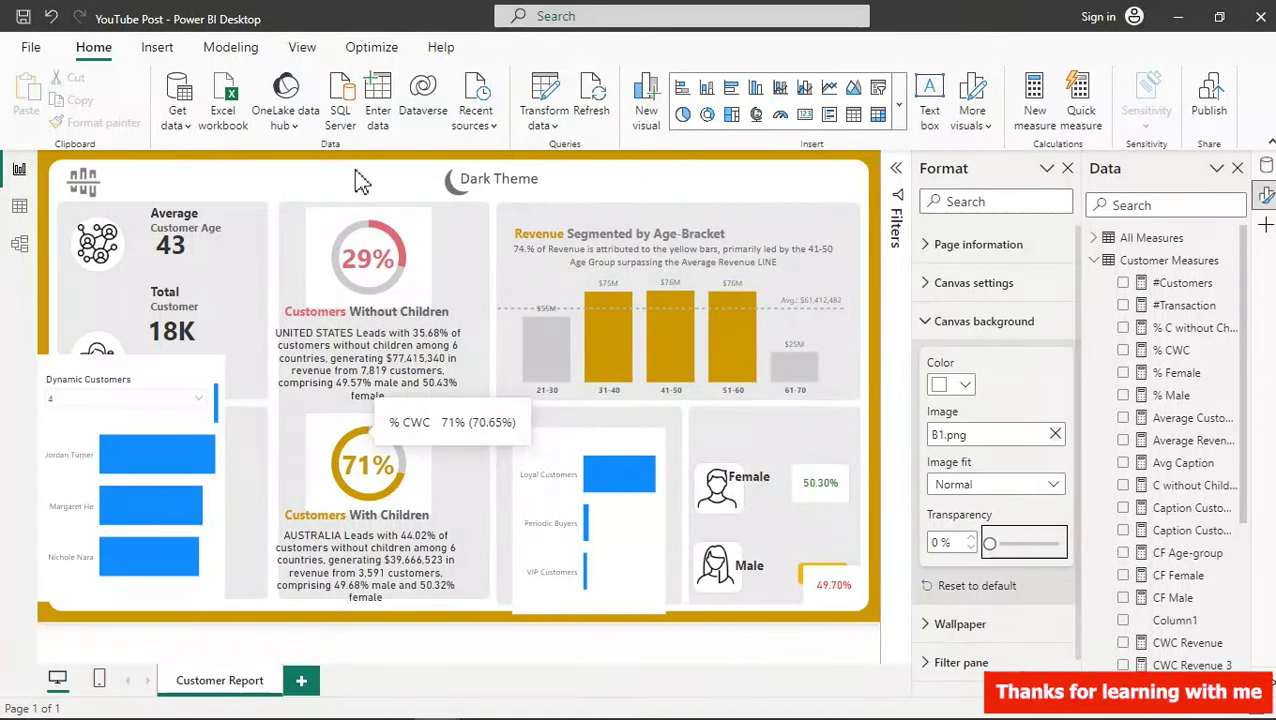
left_click(430, 302)
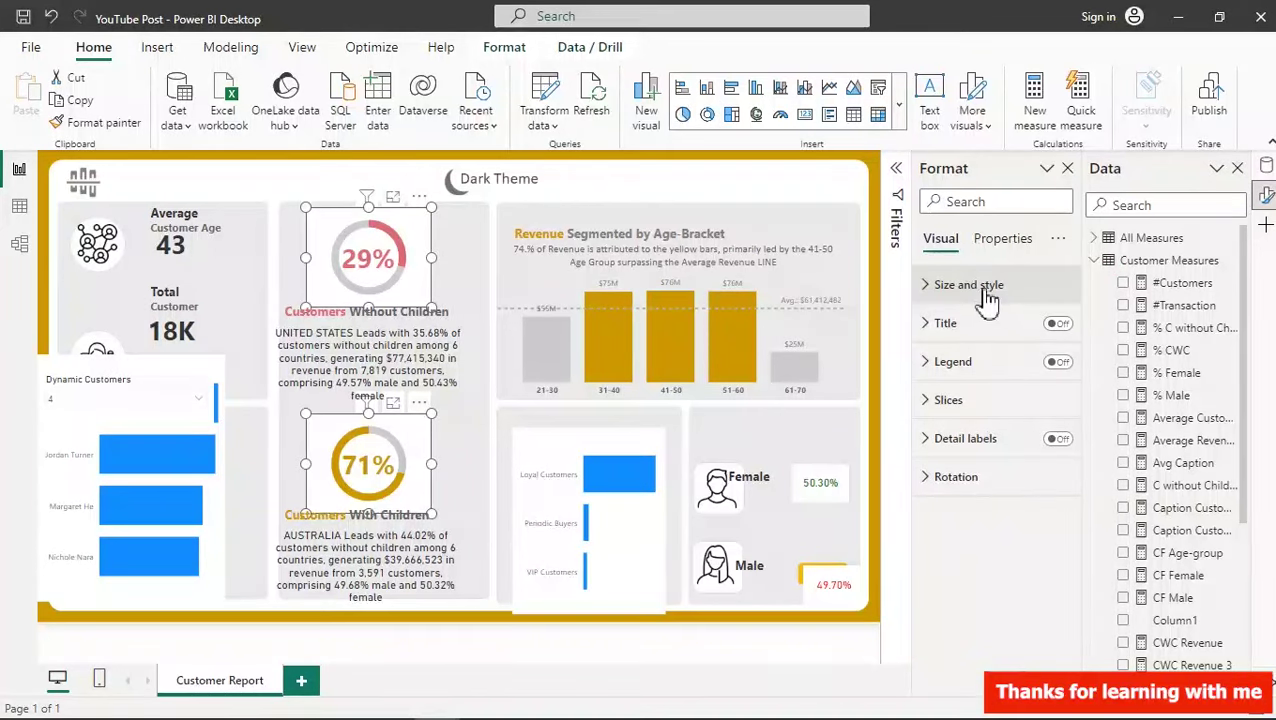
left_click(980, 285)
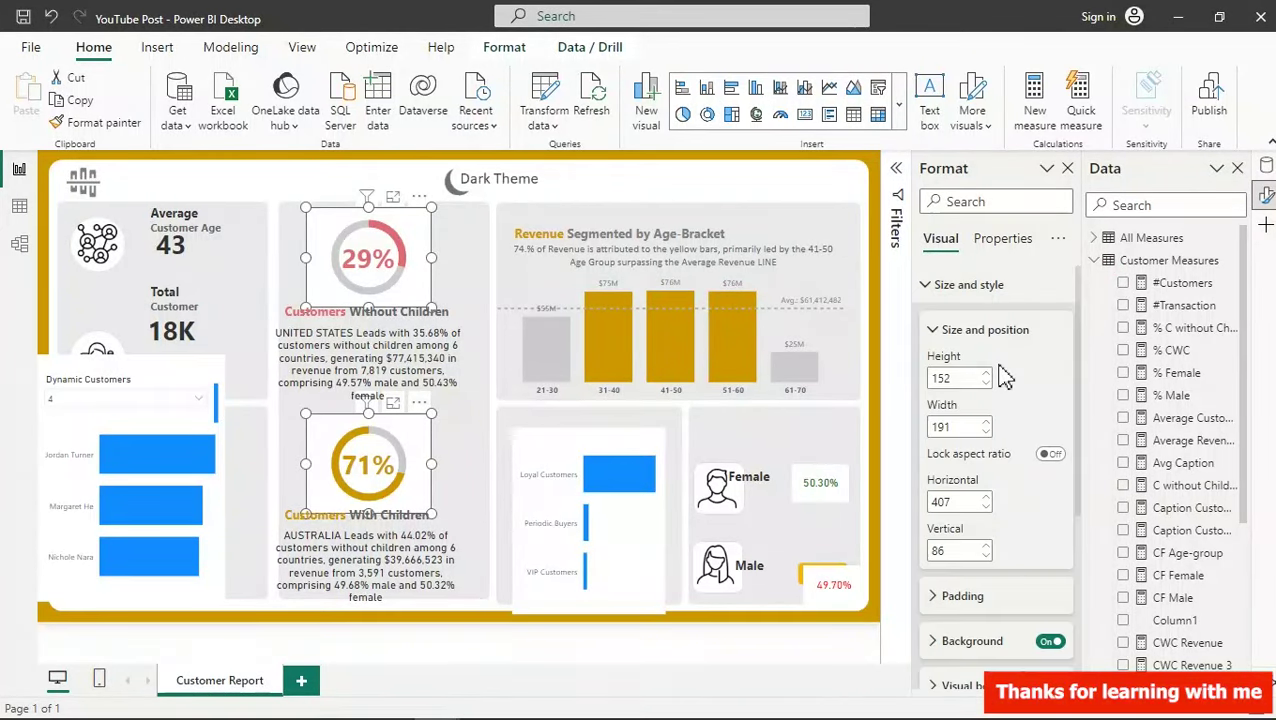
left_click(1045, 641)
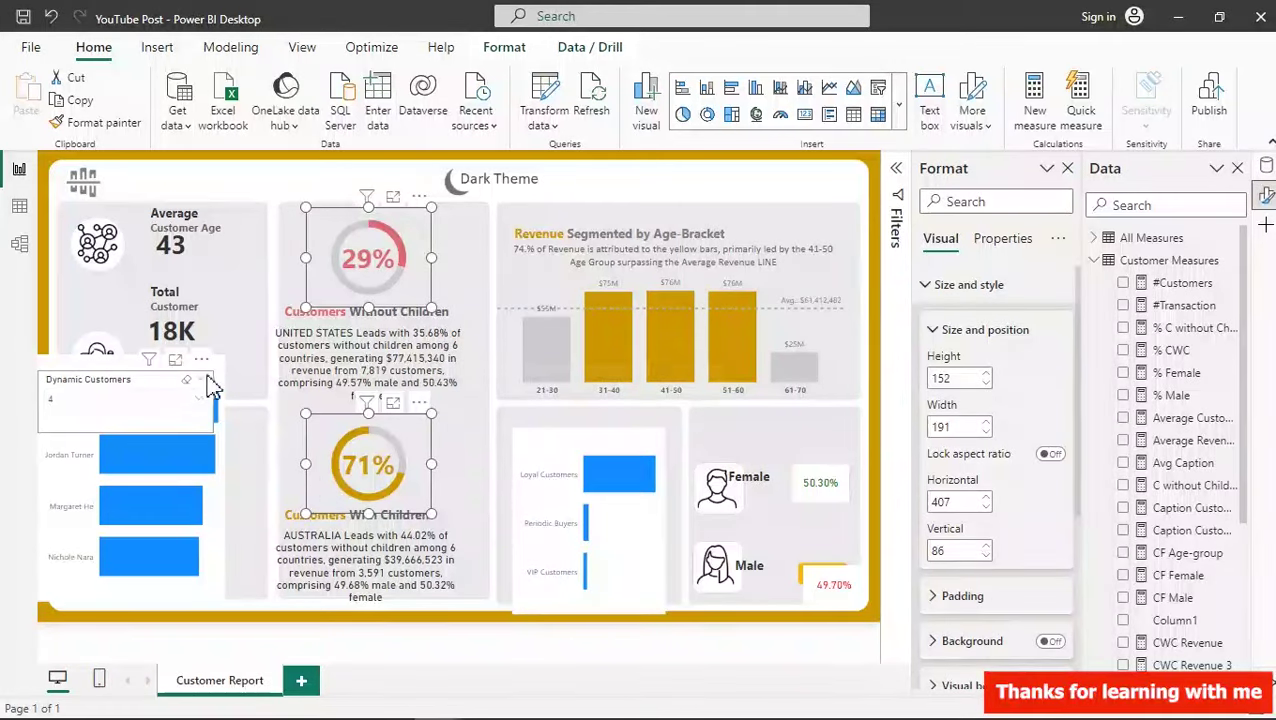
- Turn off the Dynamic Customers slicer's background and move the slicer off the bar chart, up beside the Total Customer card
left_click(155, 390)
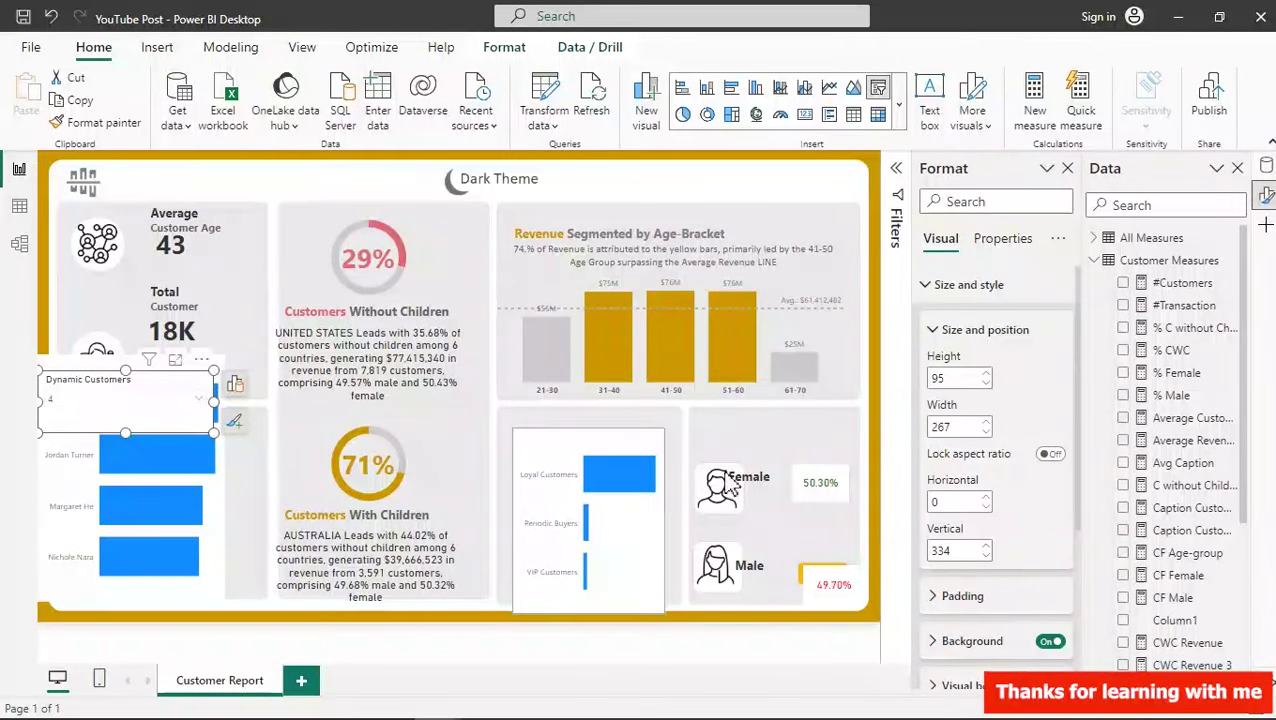
left_click(1050, 641)
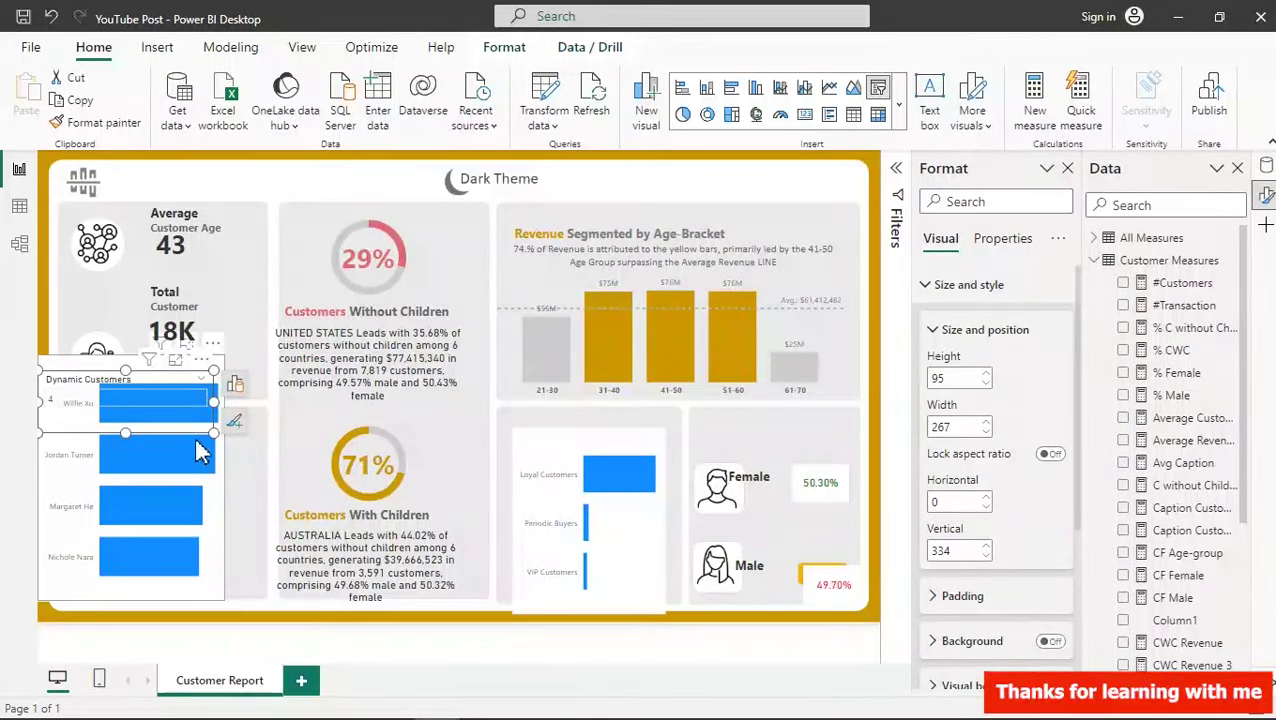
left_click_drag(94, 376, 194, 297)
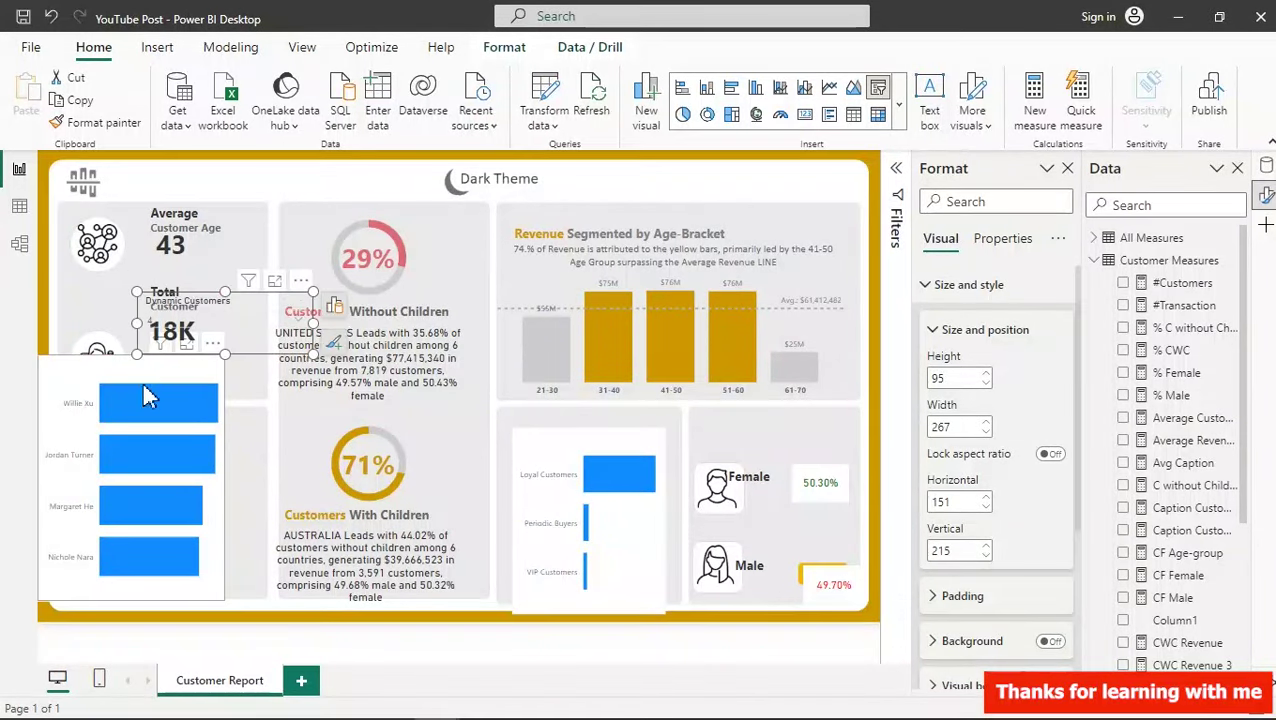
- Turn off the background of the customer names bar chart
left_click(92, 376)
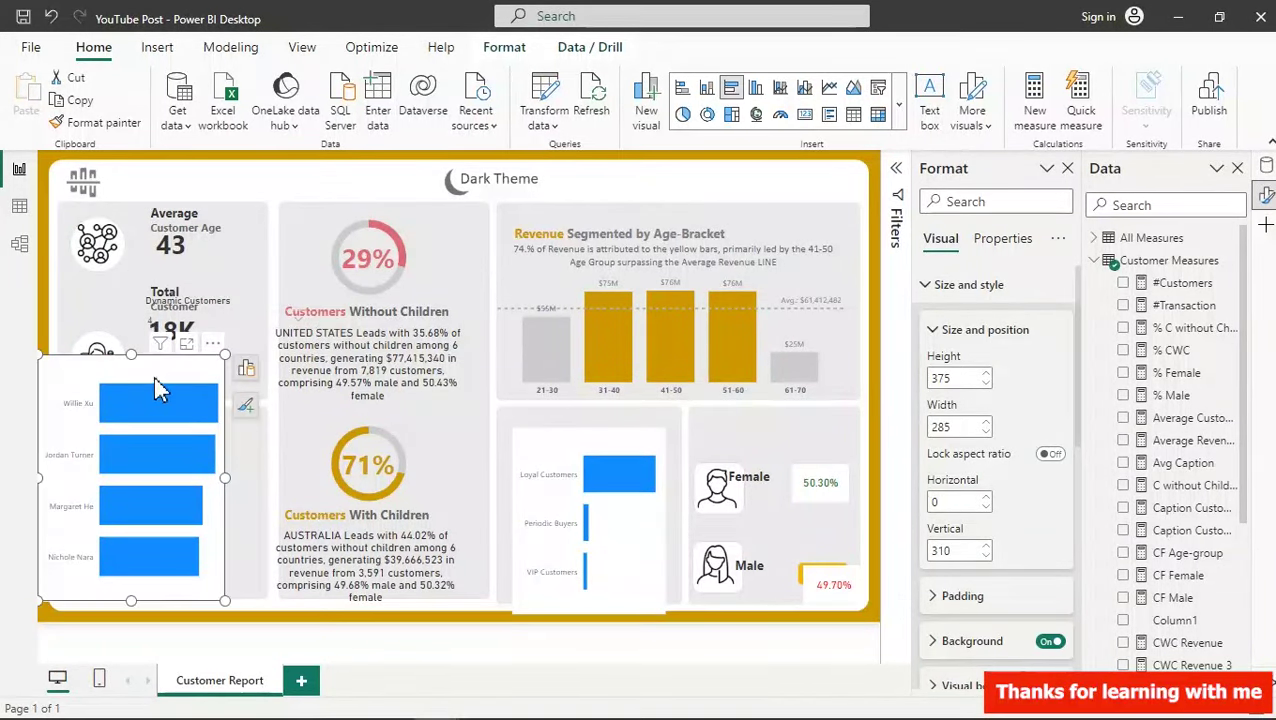
left_click(1050, 642)
left_click(1050, 641)
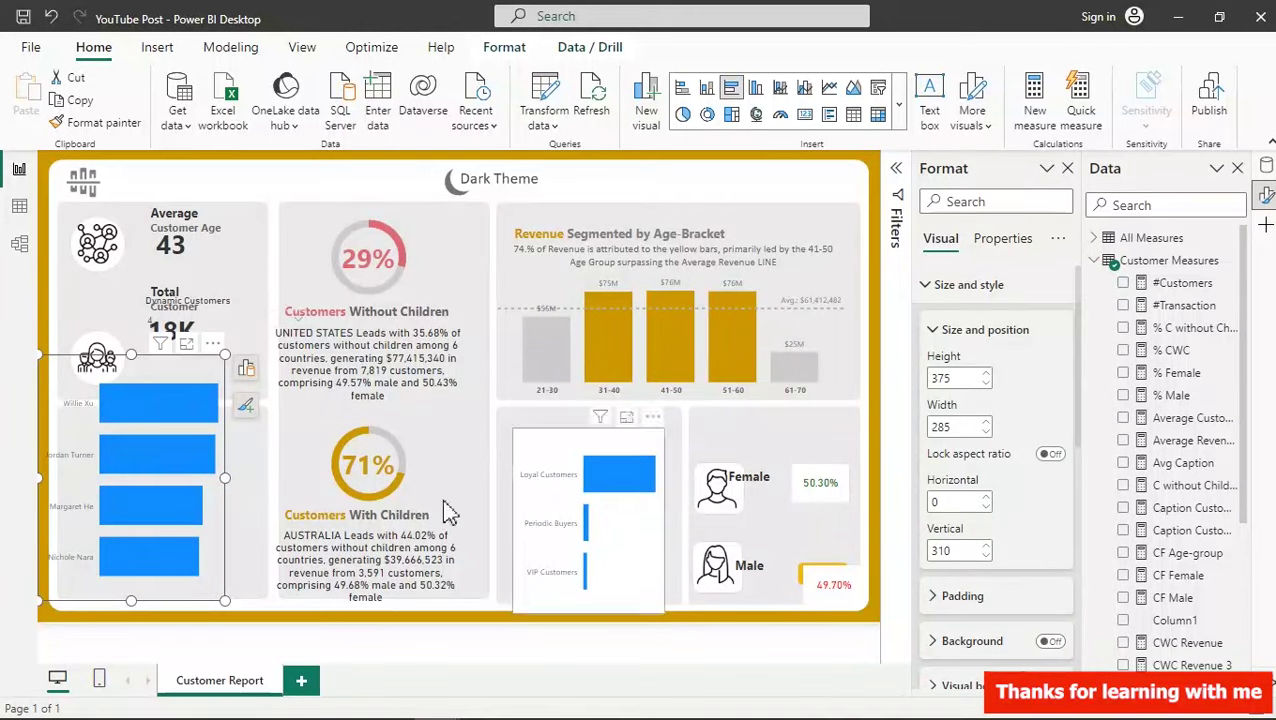
- Reduce the customer names bar chart's height, widen it to about 305, and fit it into the grey panel below the Total Customer card
left_click_drag(131, 352, 139, 438)
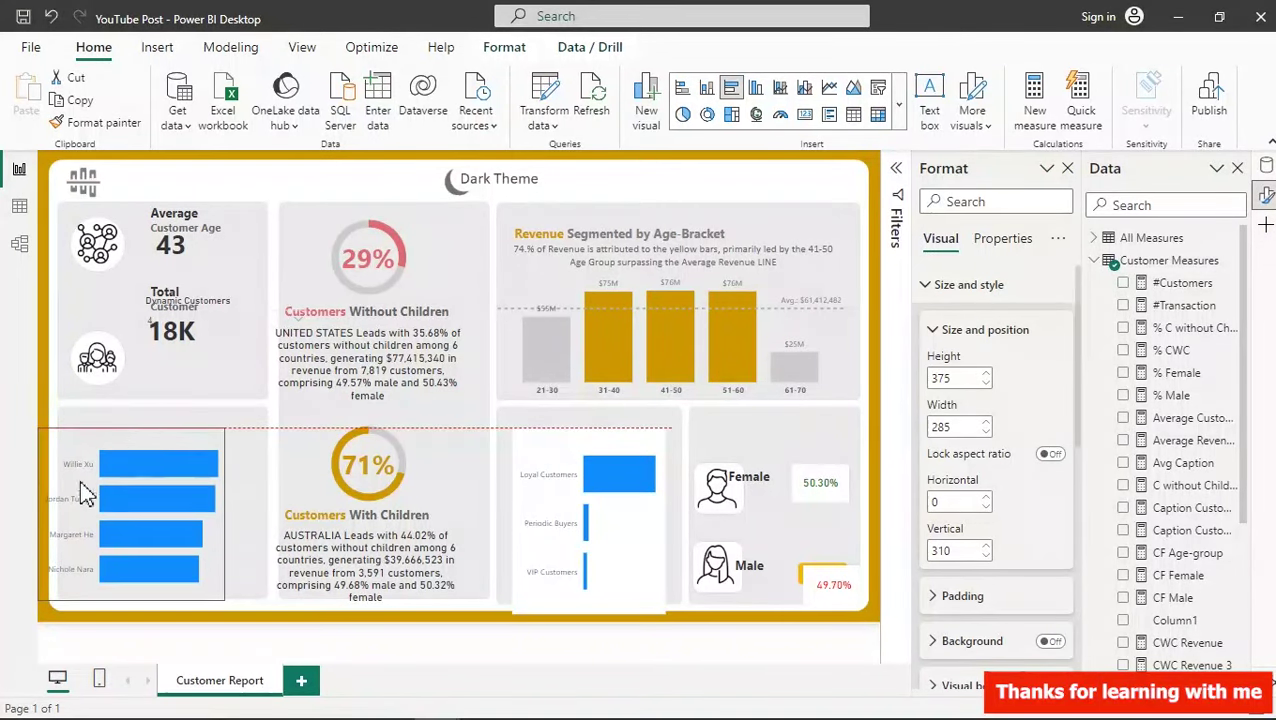
left_click_drag(88, 487, 178, 502)
left_click_drag(165, 450, 214, 468)
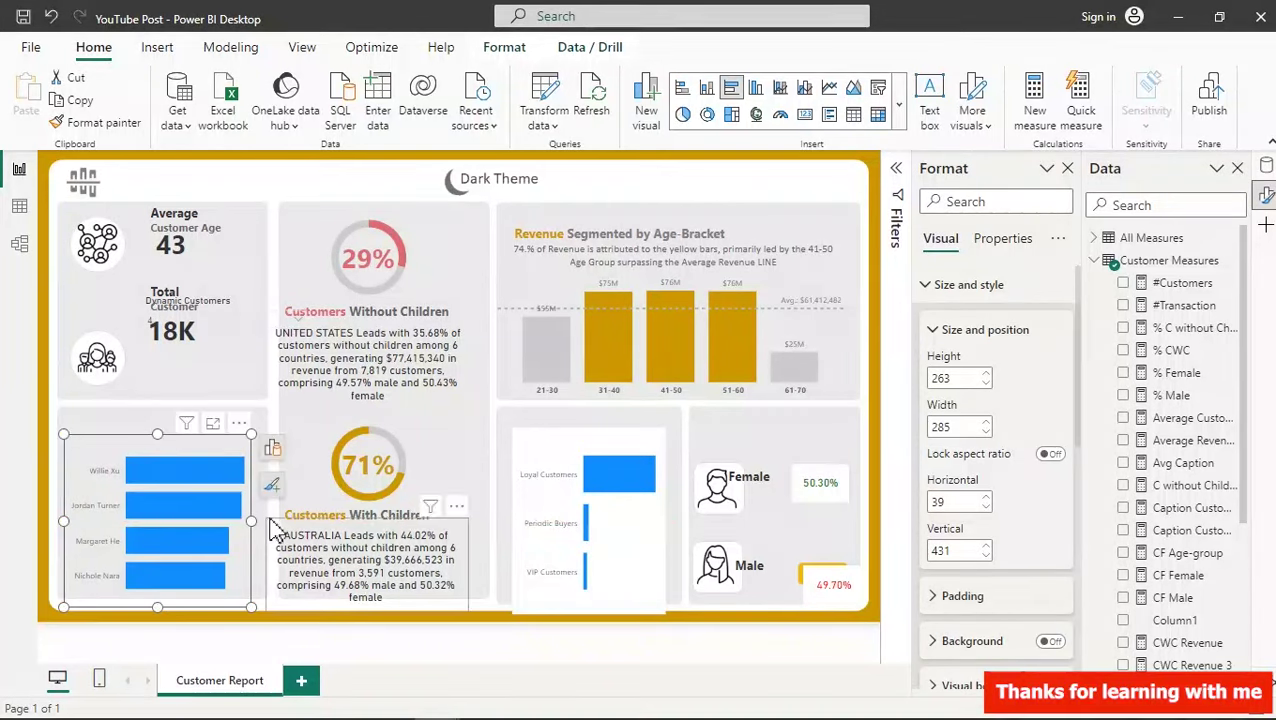
left_click_drag(255, 521, 270, 535)
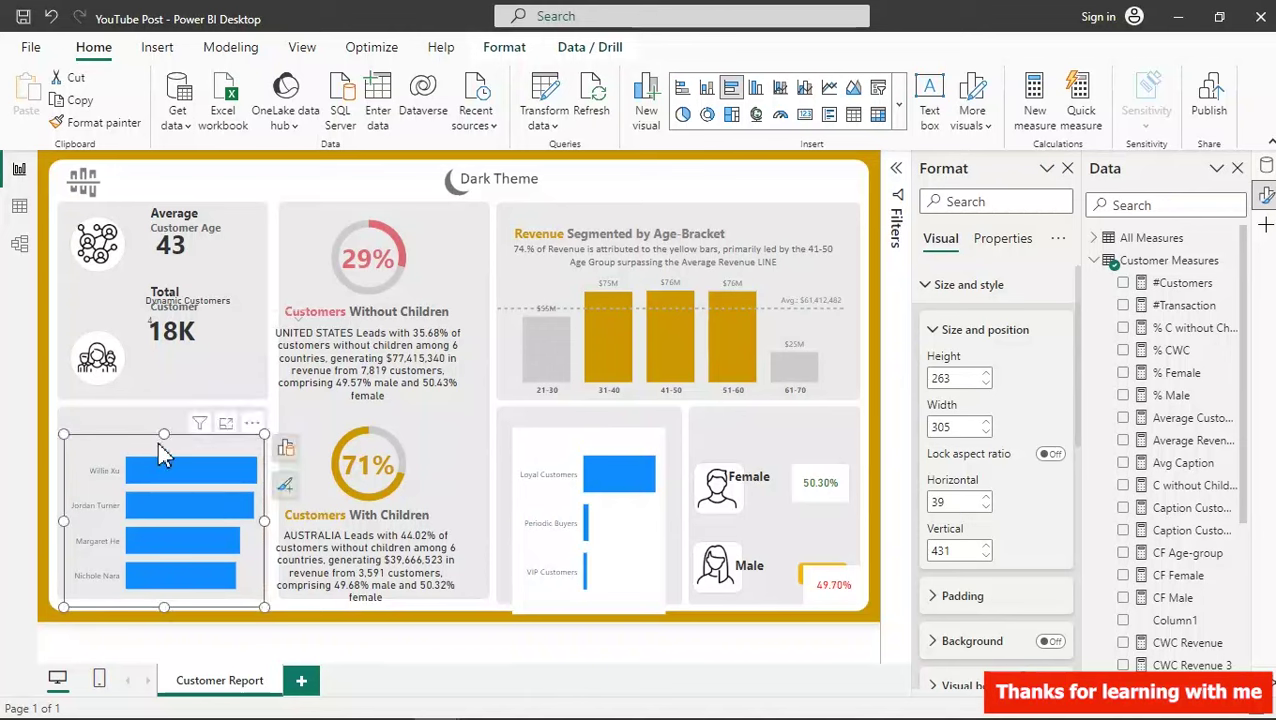
left_click_drag(162, 436, 171, 456)
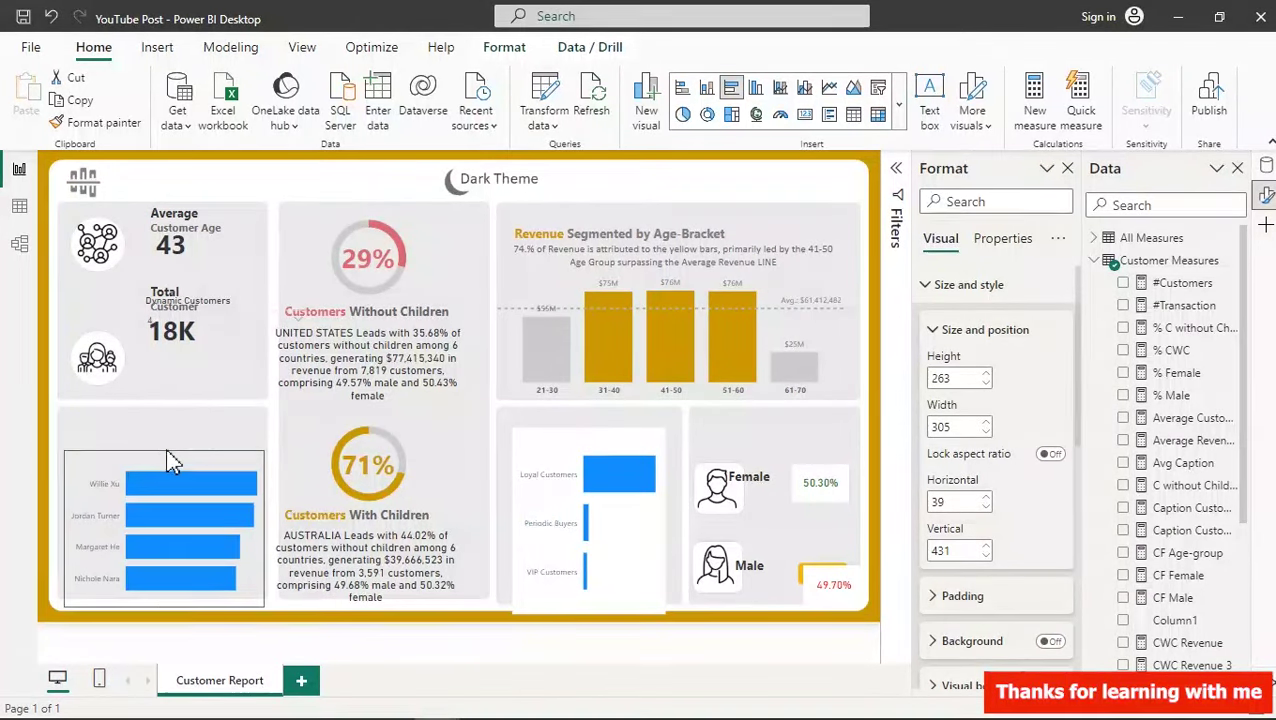
- Move the Dynamic Customers slicer back above the customer names bar chart and turn off its slicer header
left_click(252, 295)
left_click_drag(258, 314, 188, 428)
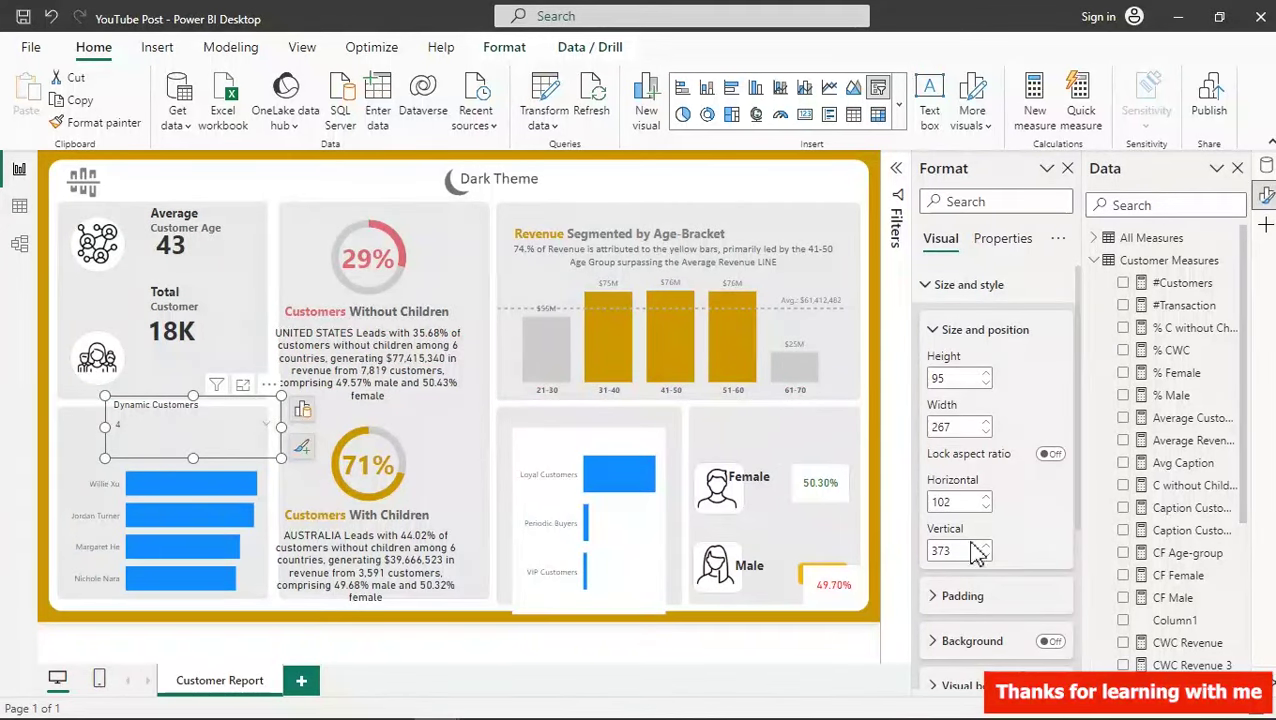
left_click(980, 285)
left_click(1057, 400)
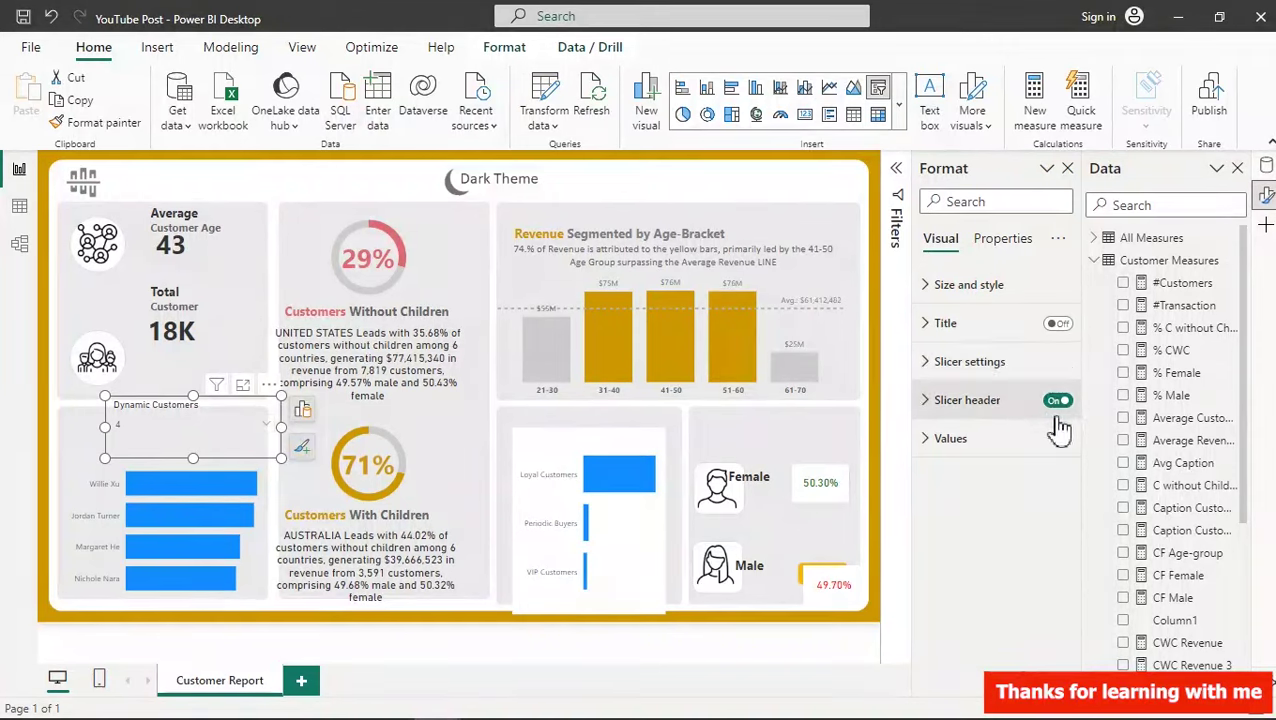
left_click(1060, 402)
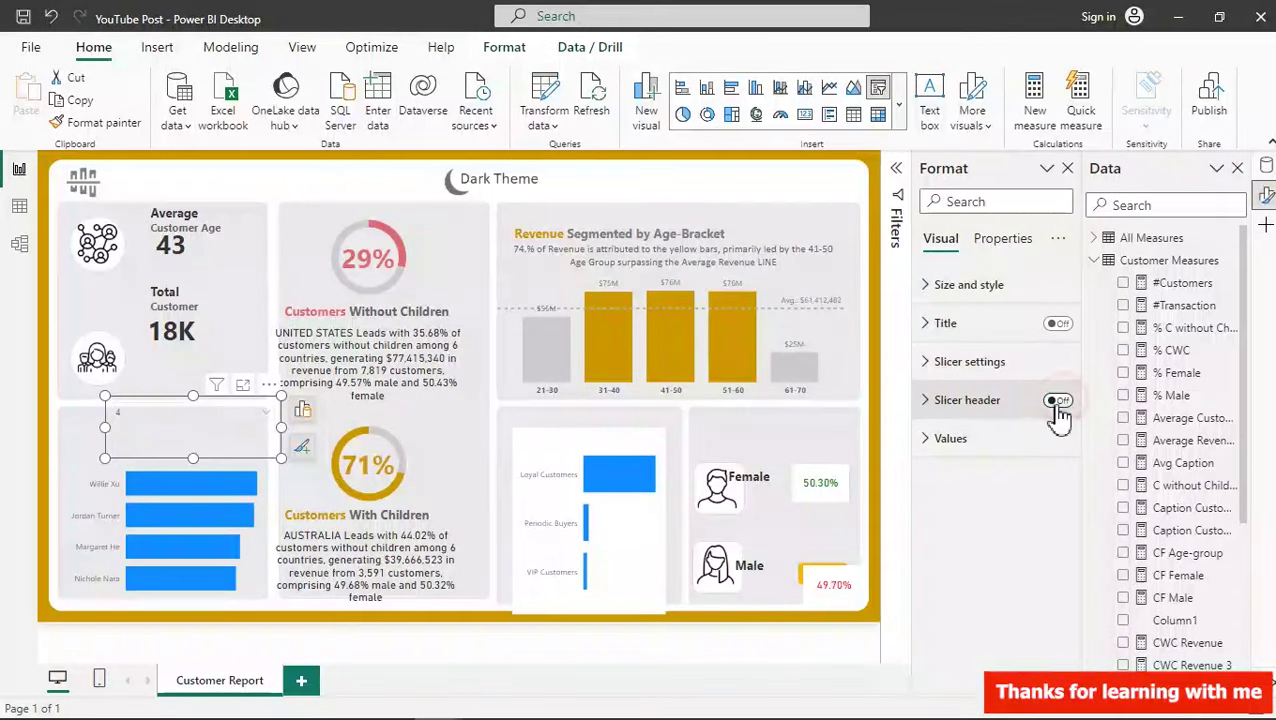
- Shrink the Dynamic Customers slicer to a small box and place it in the upper-right corner of the customer names bar chart's grey panel
left_click_drag(281, 427, 132, 427)
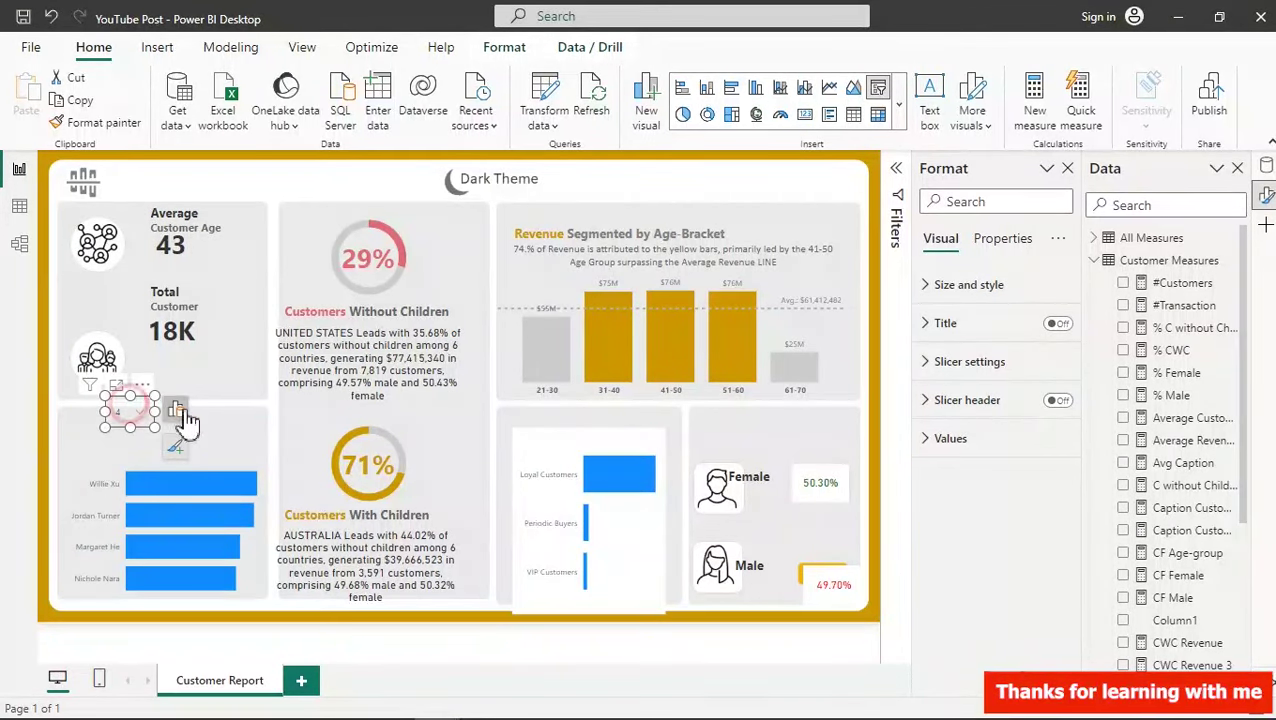
left_click_drag(144, 400, 258, 417)
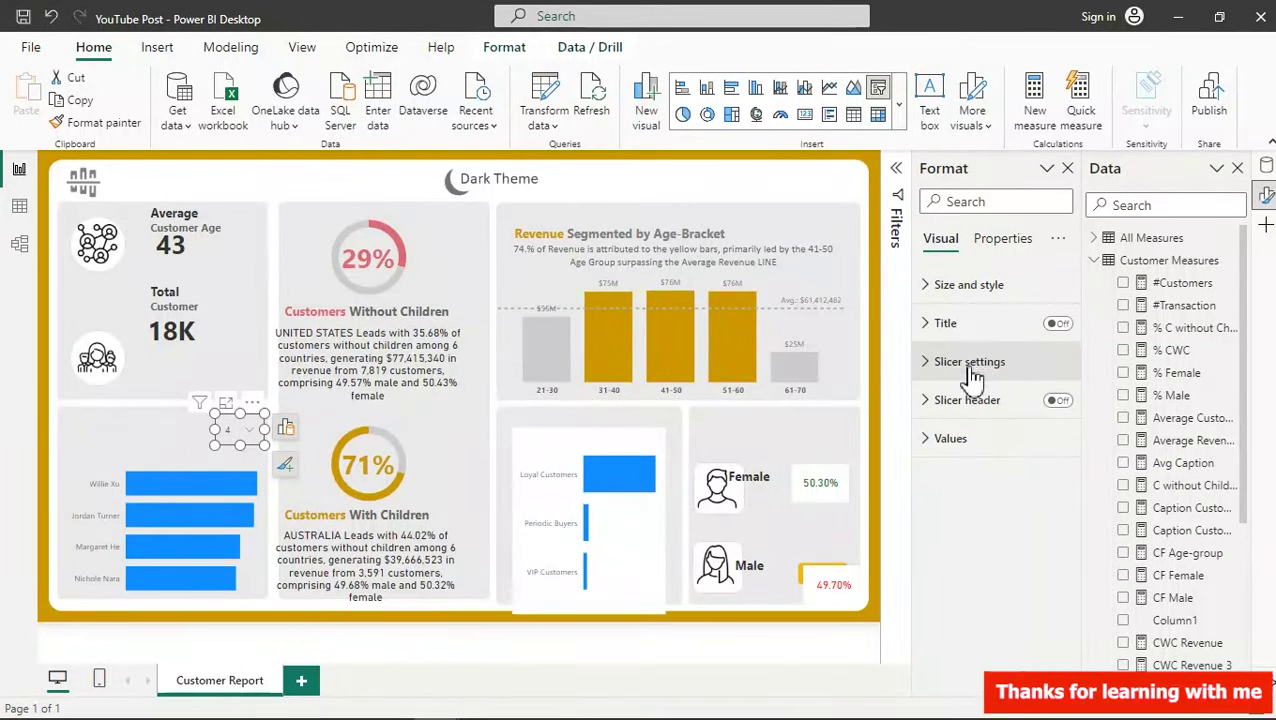
- Set the background colour of the slicer's values to amber #FABA00
left_click(955, 441)
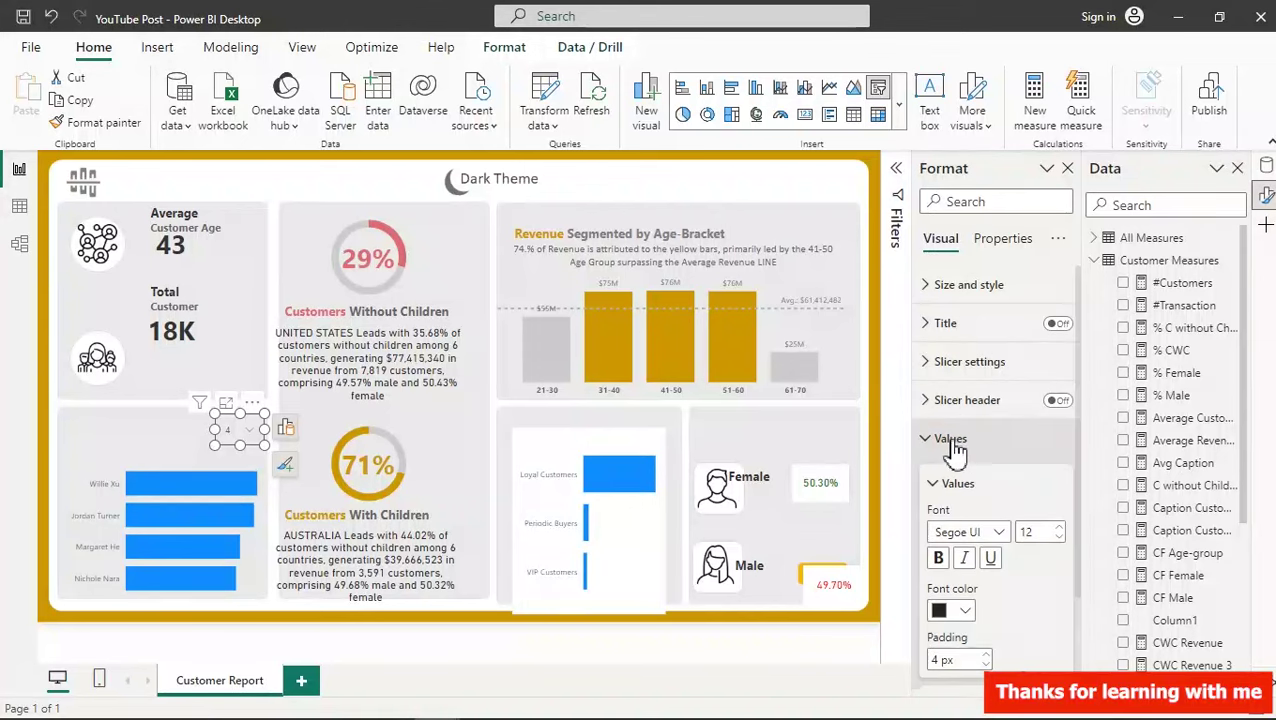
left_click_drag(1077, 432, 1010, 590)
left_click(975, 634)
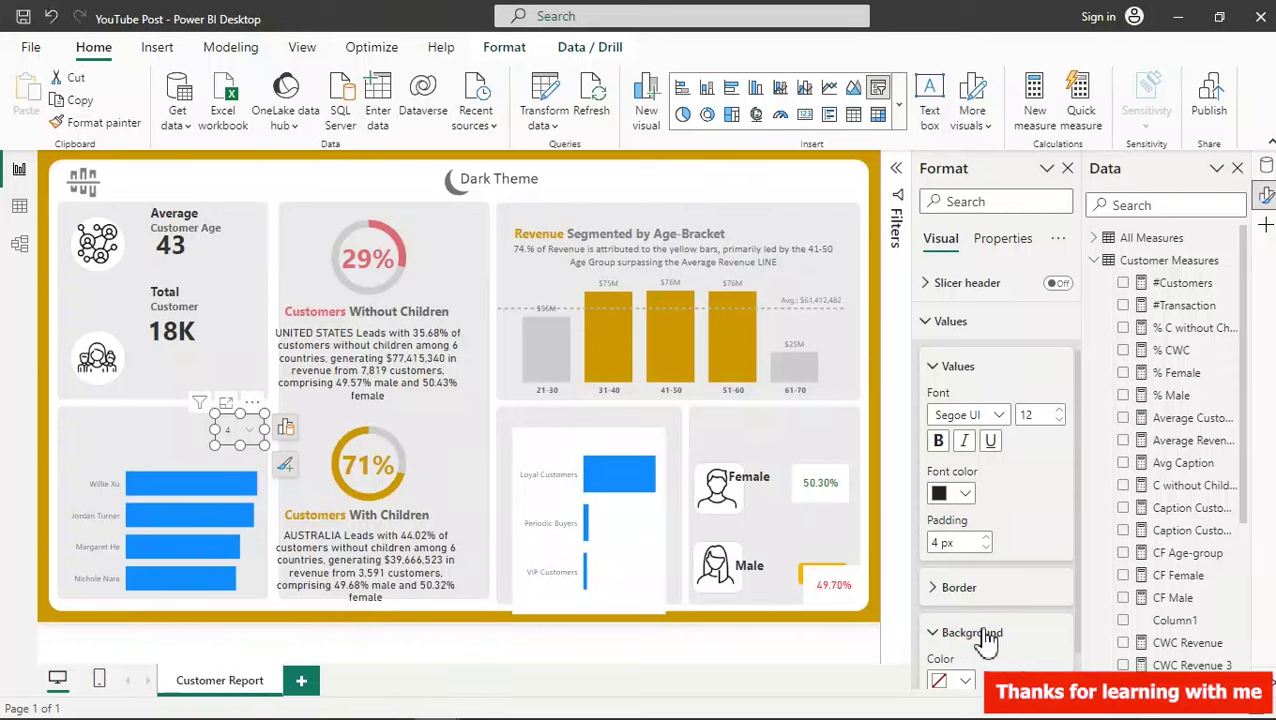
left_click(966, 681)
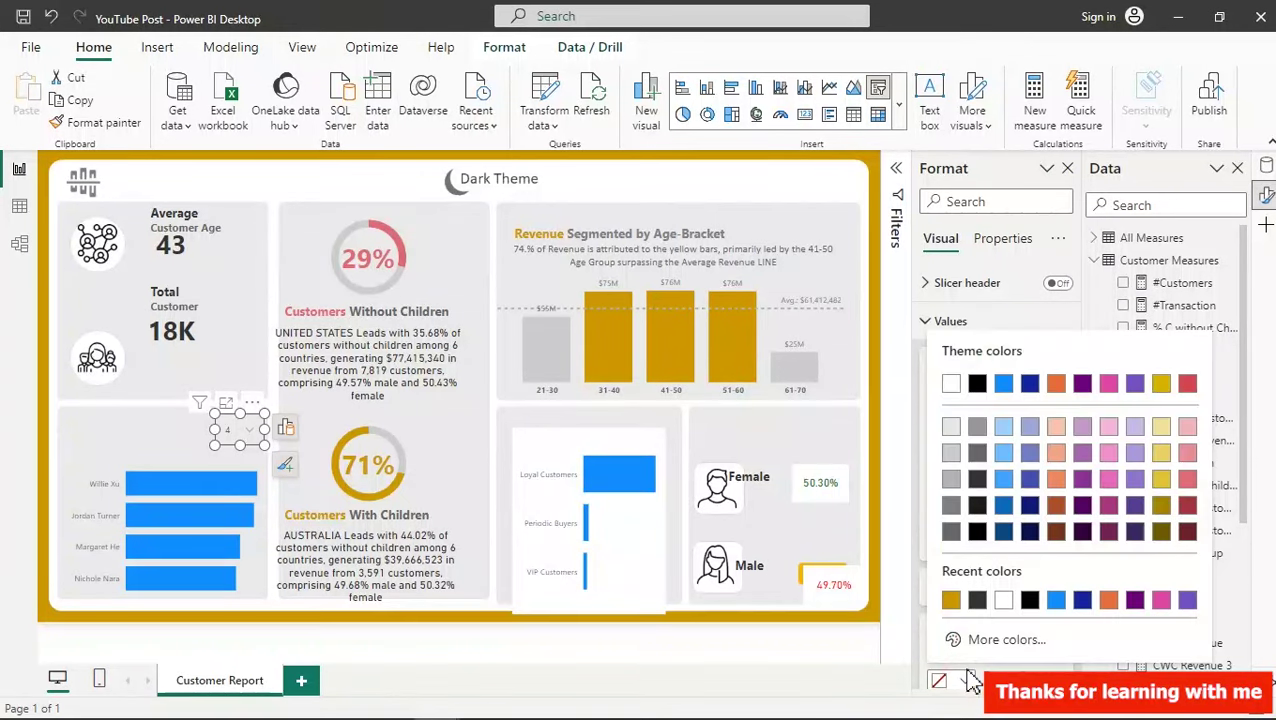
left_click(952, 600)
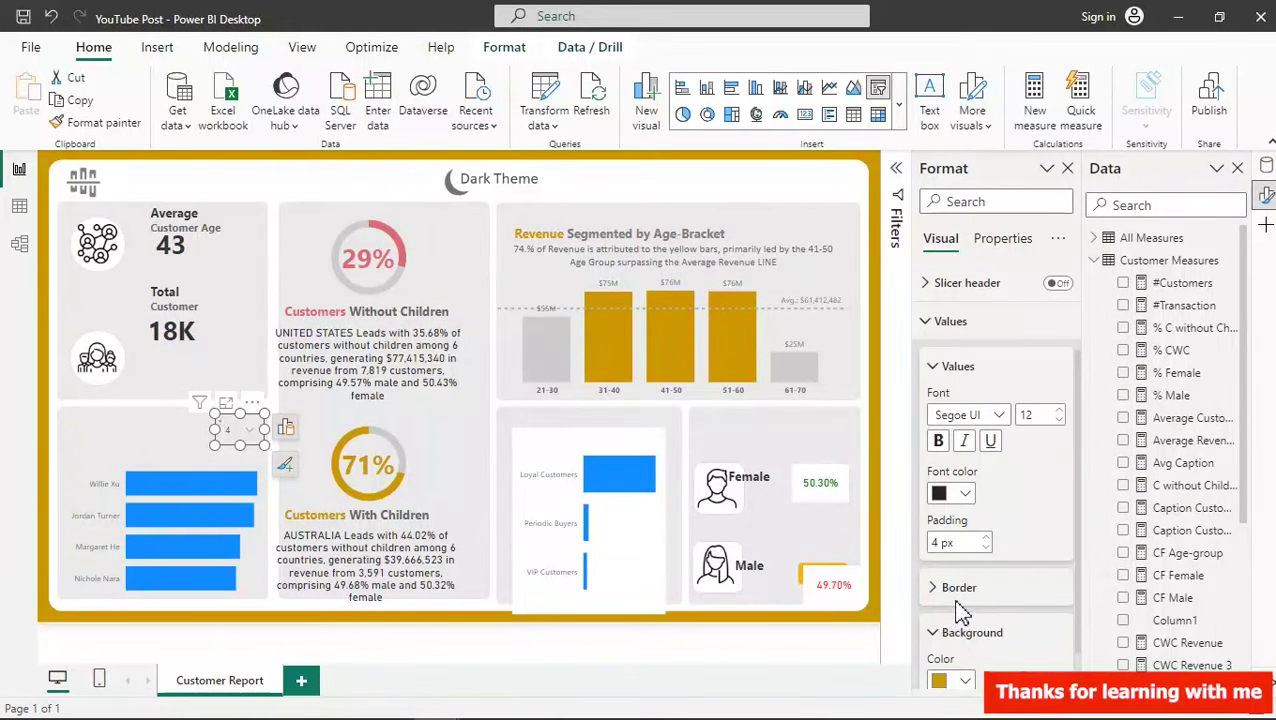
left_click(966, 682)
left_click(990, 643)
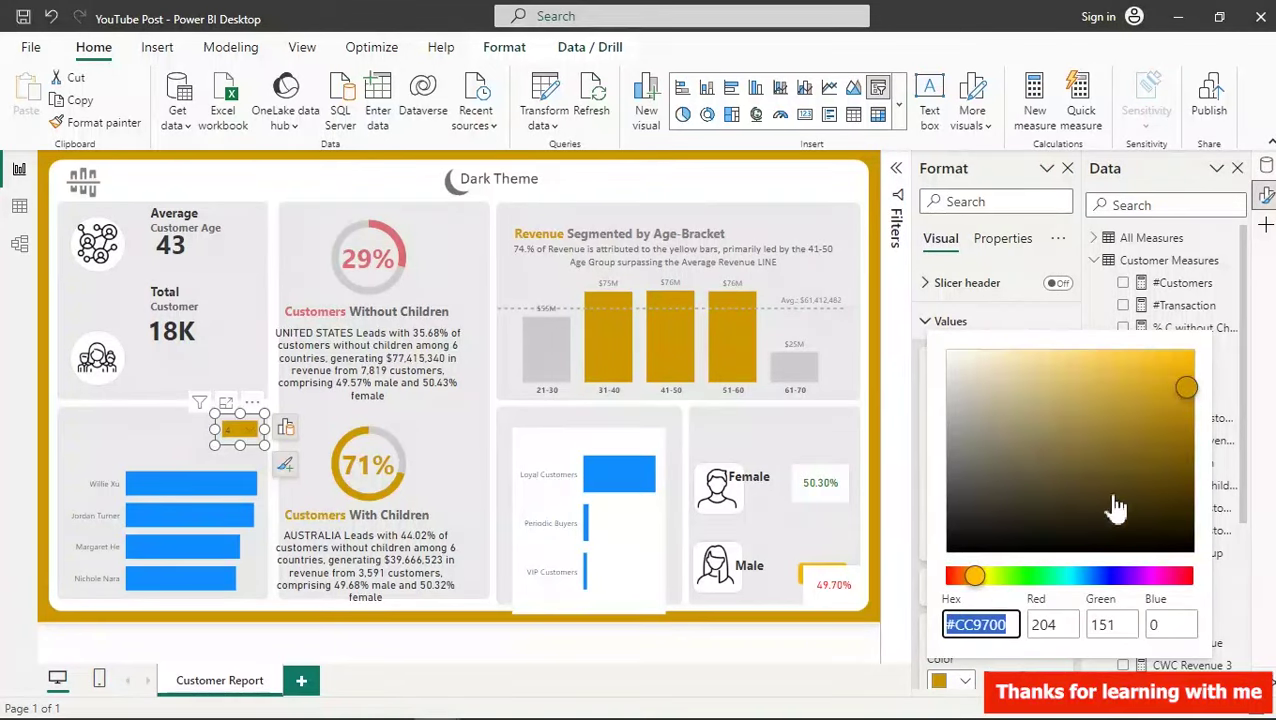
left_click_drag(1188, 390, 1190, 354)
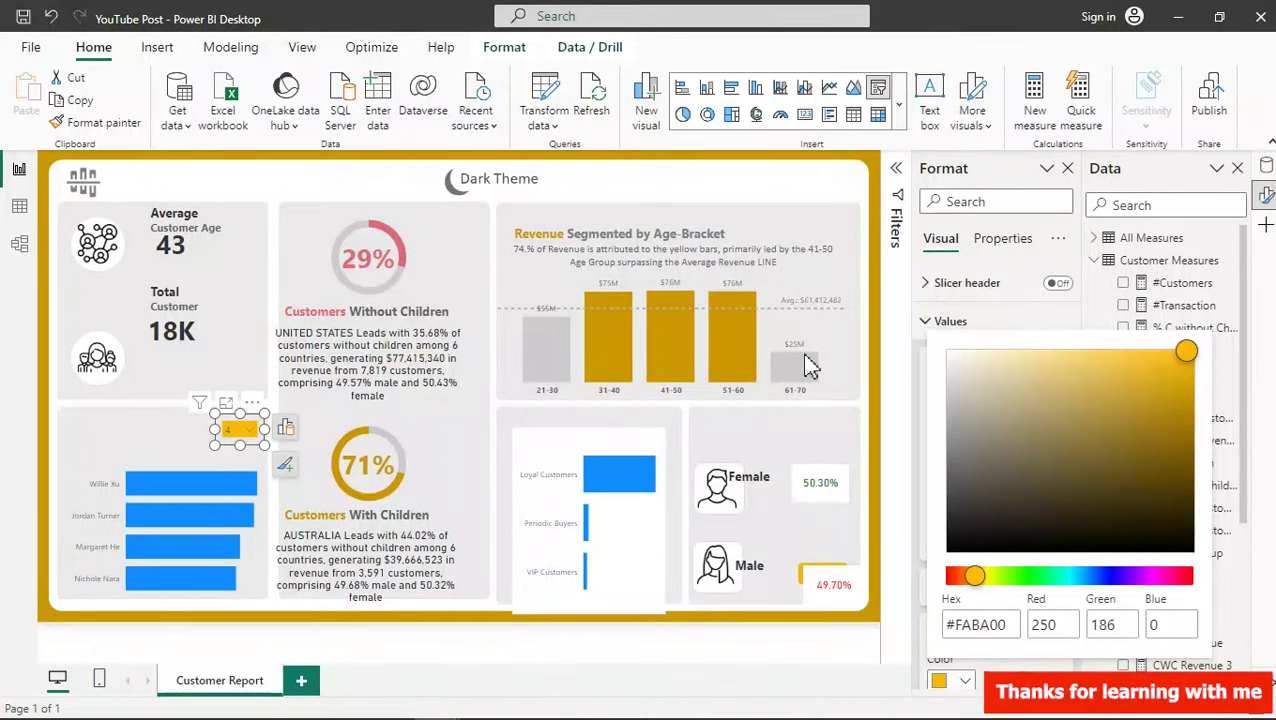
left_click(1020, 310)
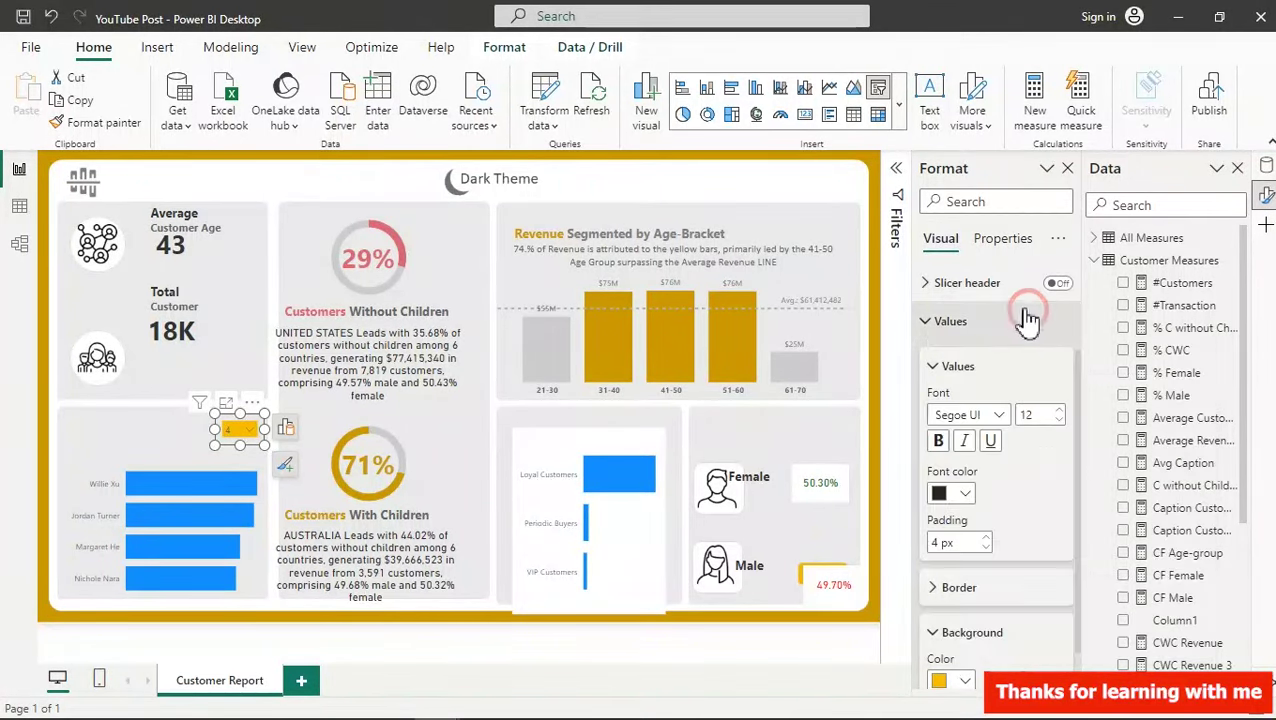
- Change the slicer values' font colour to white and their font to Segoe UI Bold
left_click(957, 494)
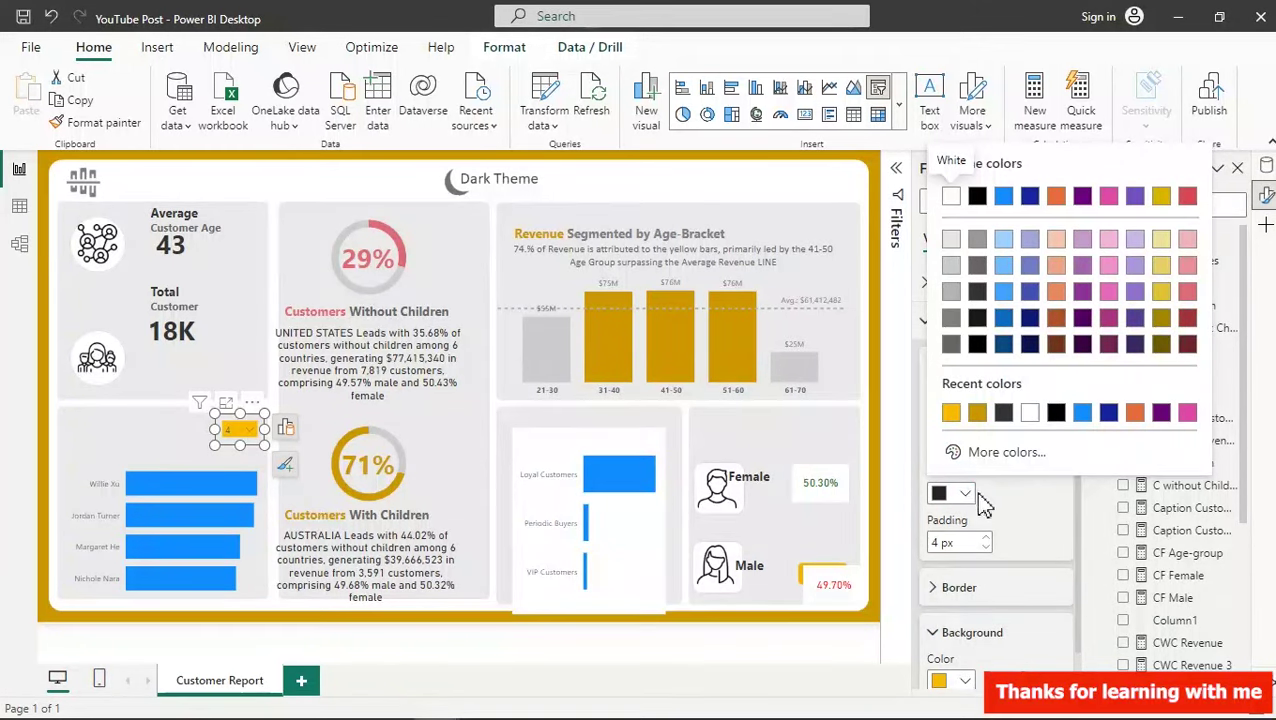
left_click(951, 197)
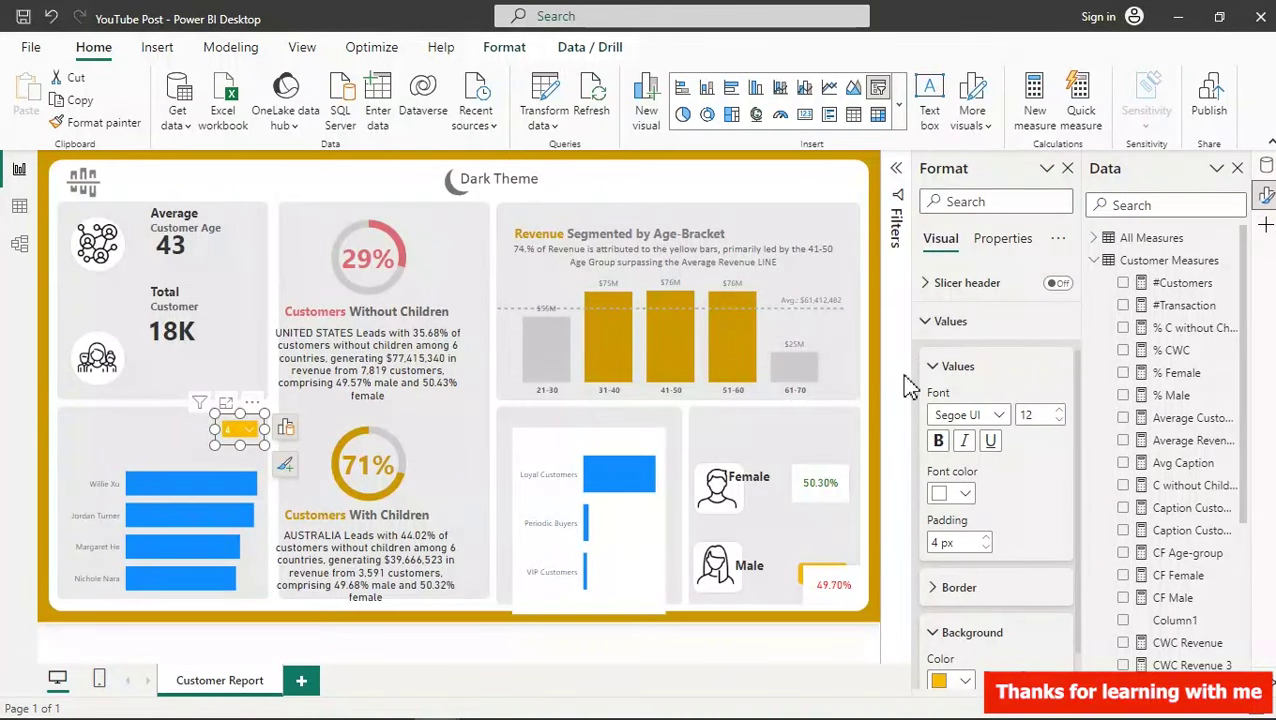
left_click(995, 417)
scroll(1062, 287, "up", 5)
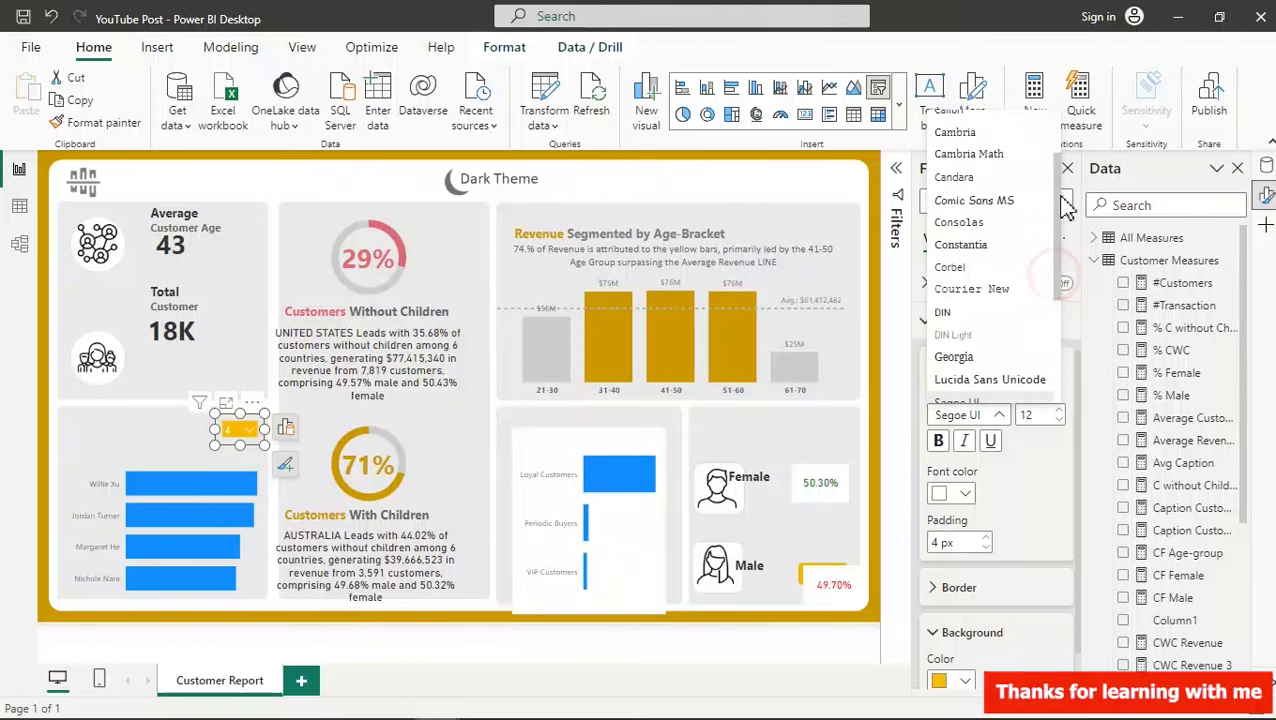
left_click(986, 142)
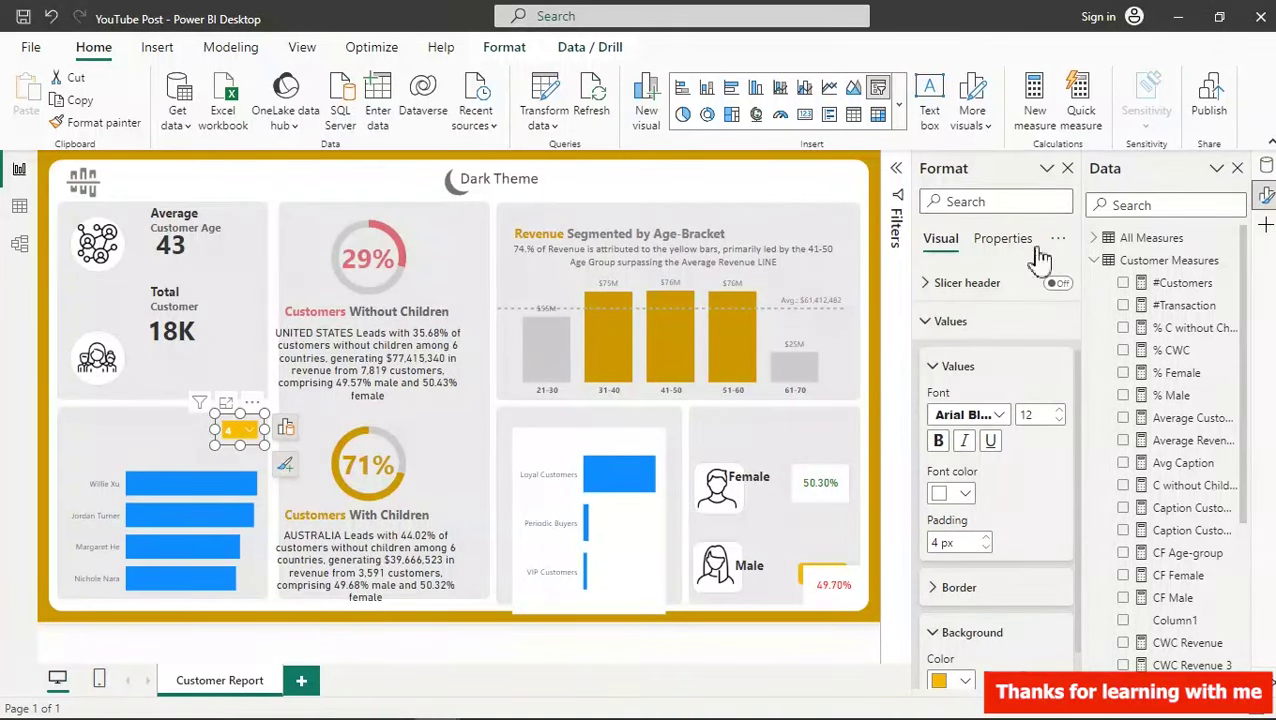
left_click(990, 415)
left_click_drag(1058, 218, 1046, 365)
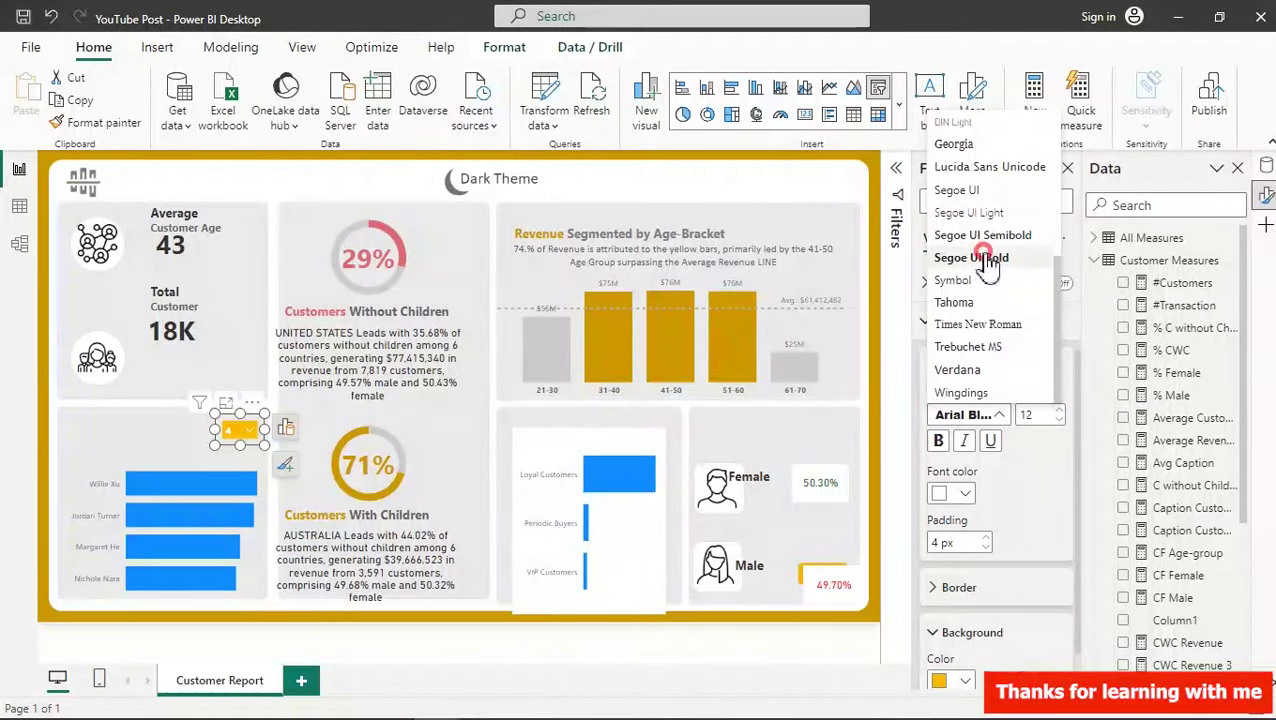
left_click(988, 252)
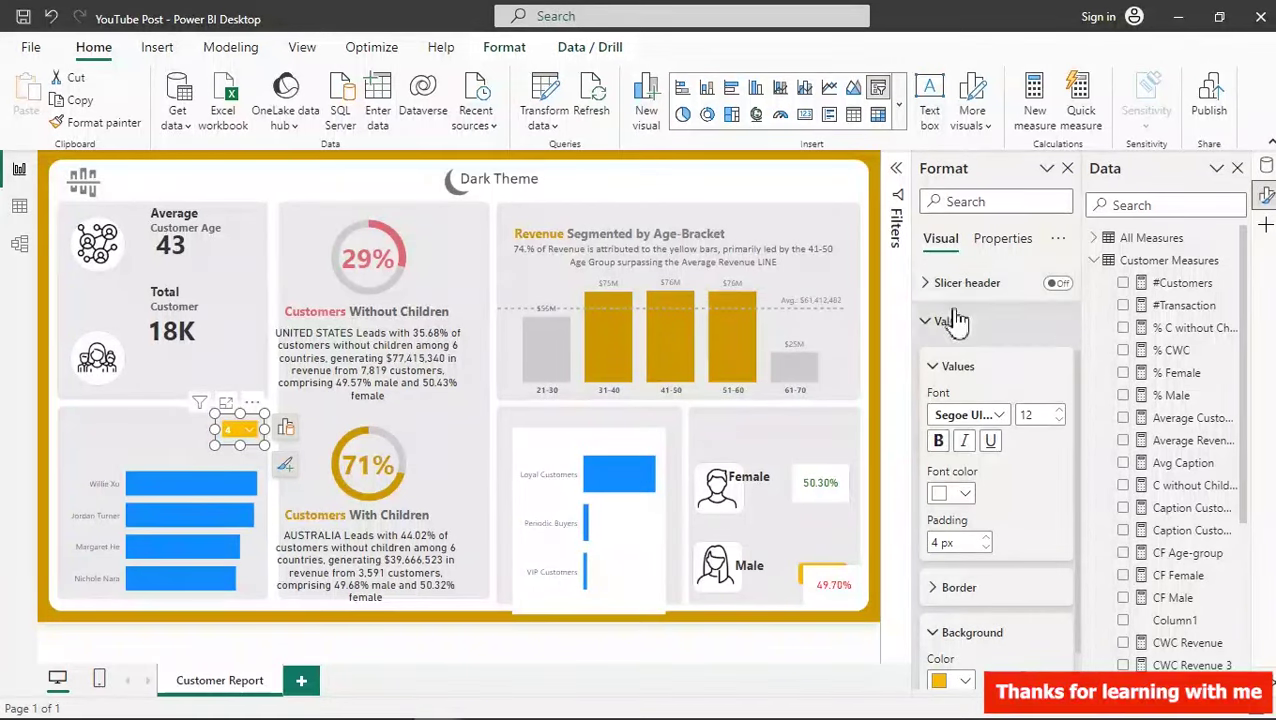
- Increase the slicer values' font size to 15
left_click(1057, 410)
left_click(1057, 410)
left_click(1057, 410)
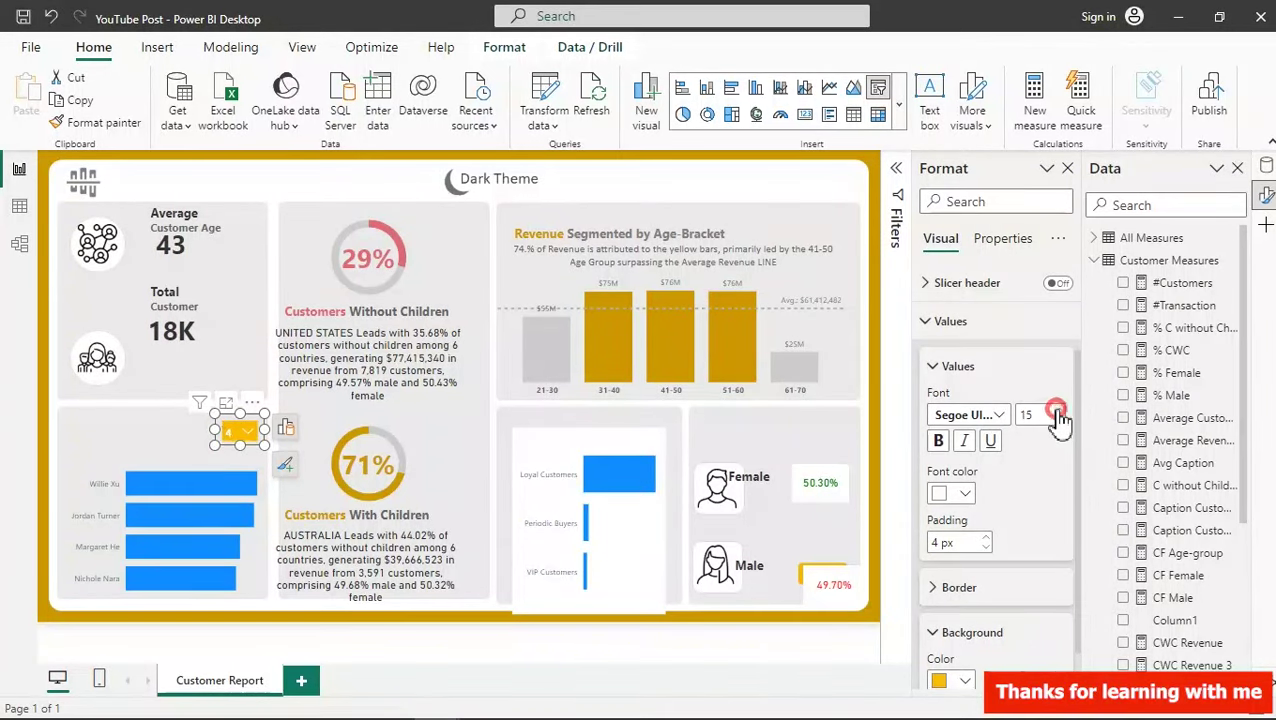
left_click(1058, 419)
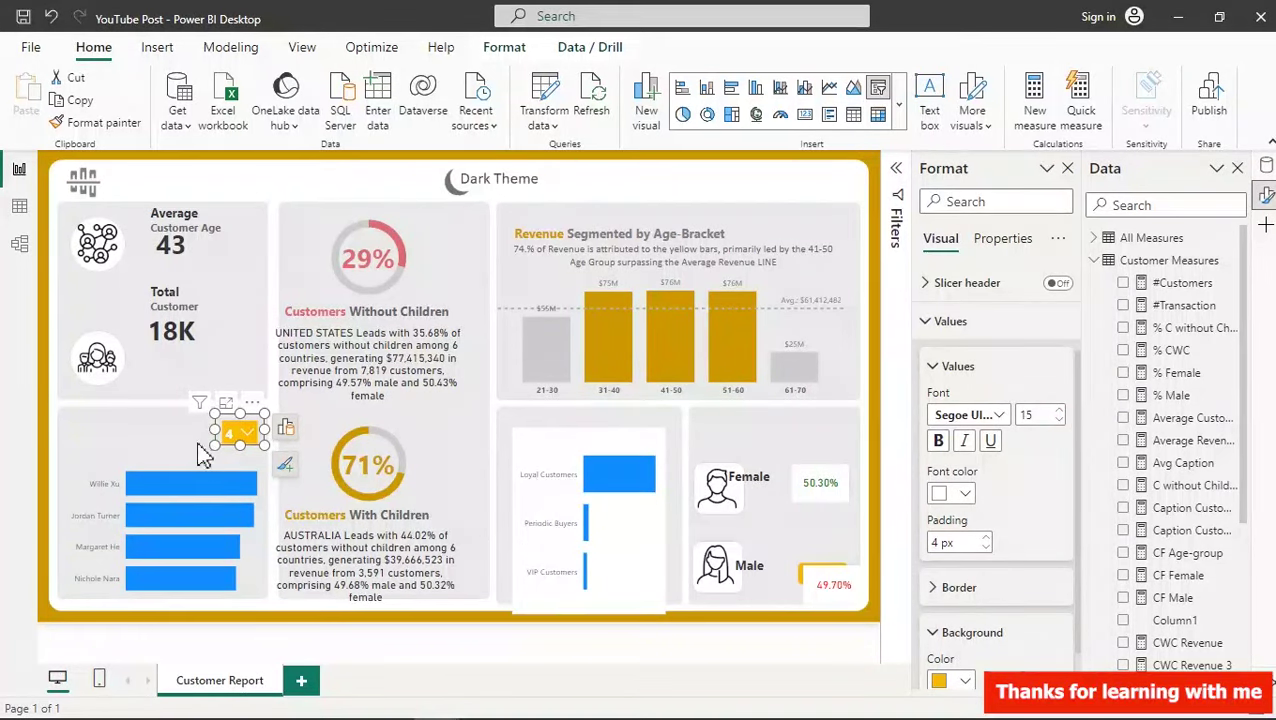
- Test the slicer on the customer names bar chart by selecting 2 and then 3, and close its list
left_click(245, 430)
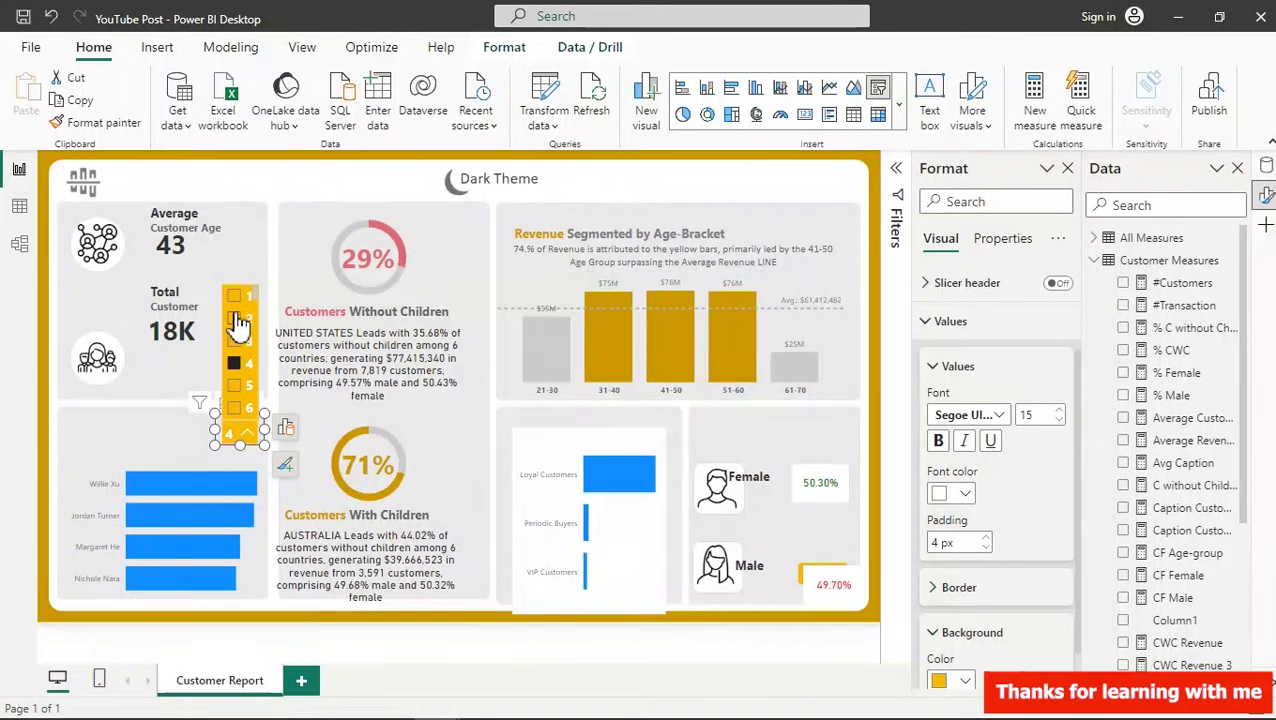
left_click(236, 321)
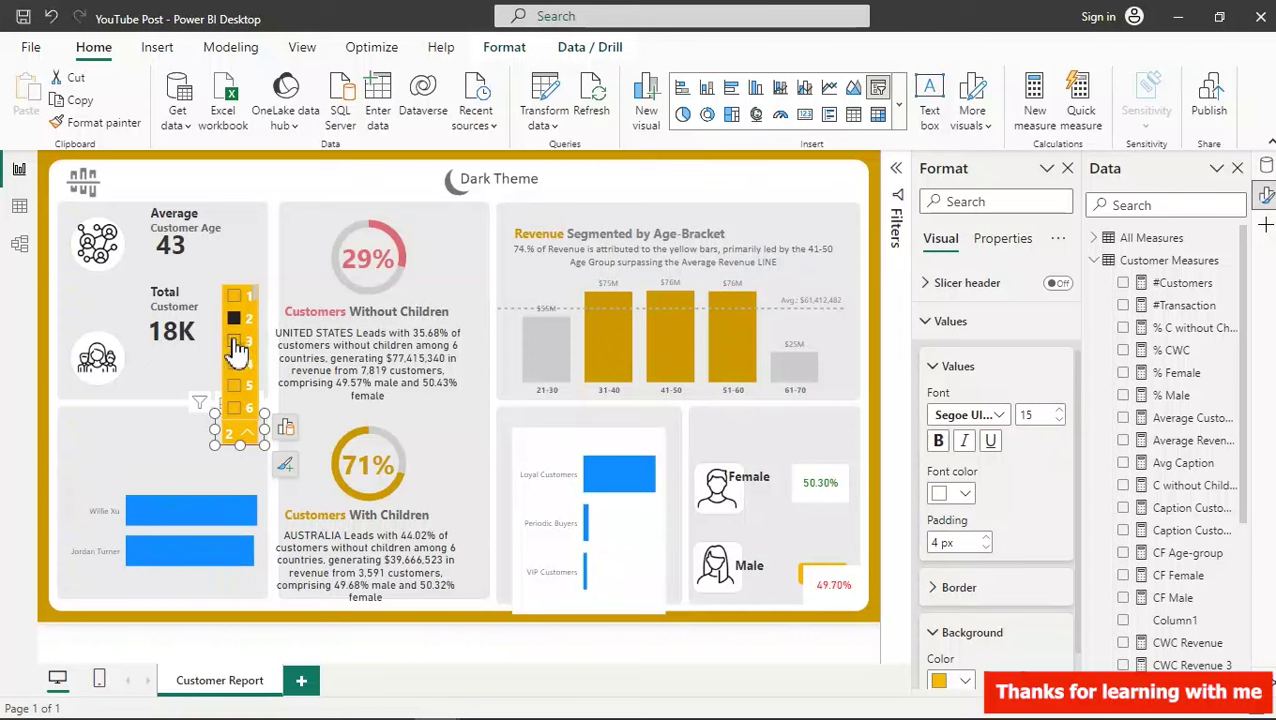
left_click(237, 343)
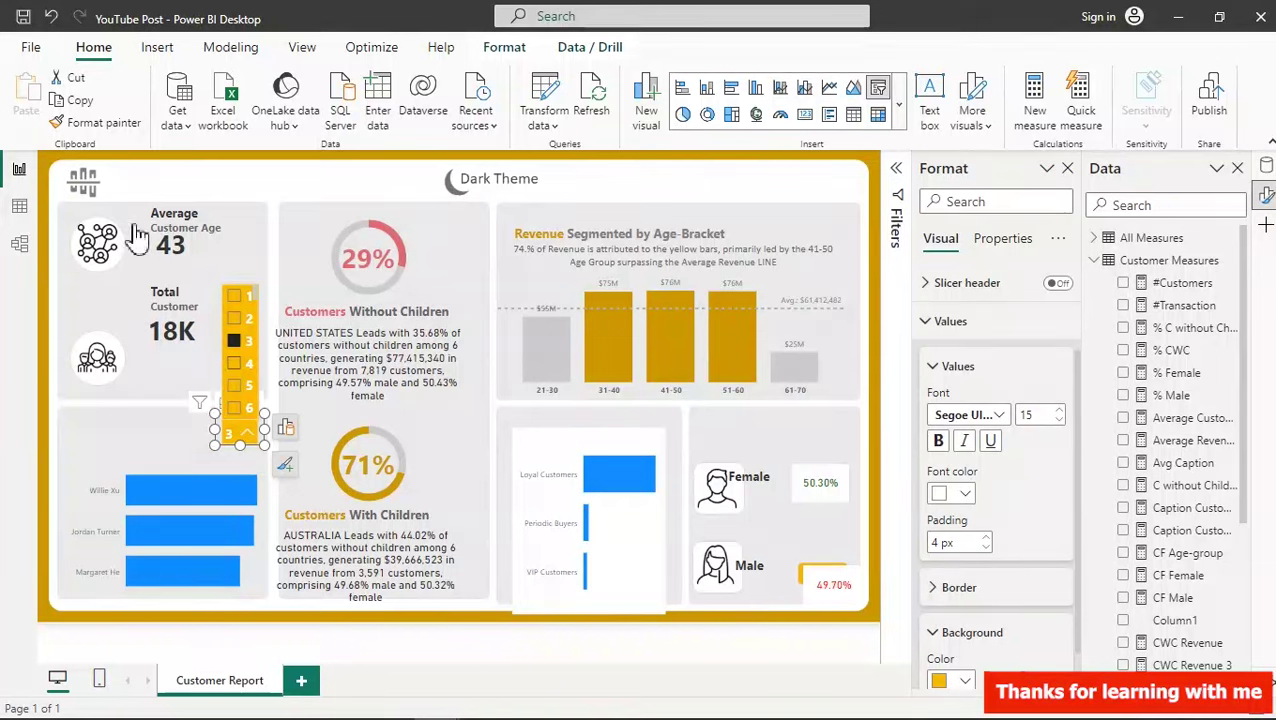
left_click(252, 185)
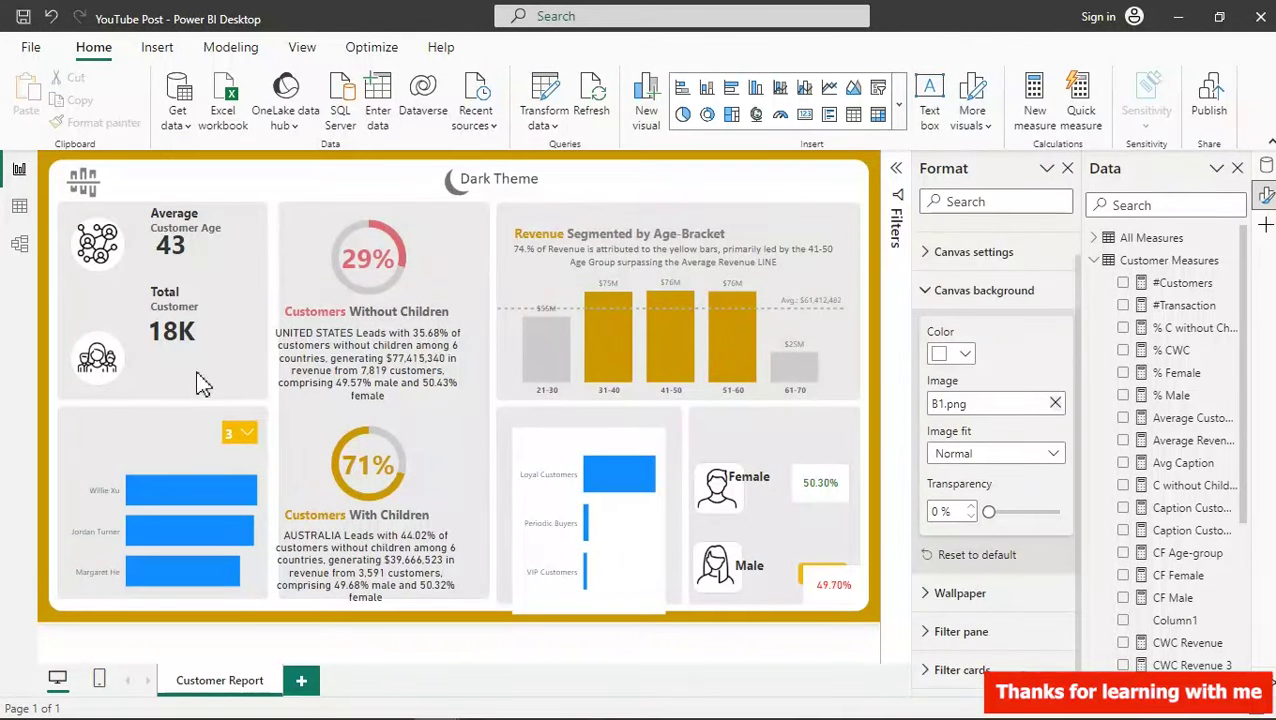
- Nudge the Dynamic Customers slicer slightly upward within its grey panel
left_click(237, 446)
left_click(256, 430)
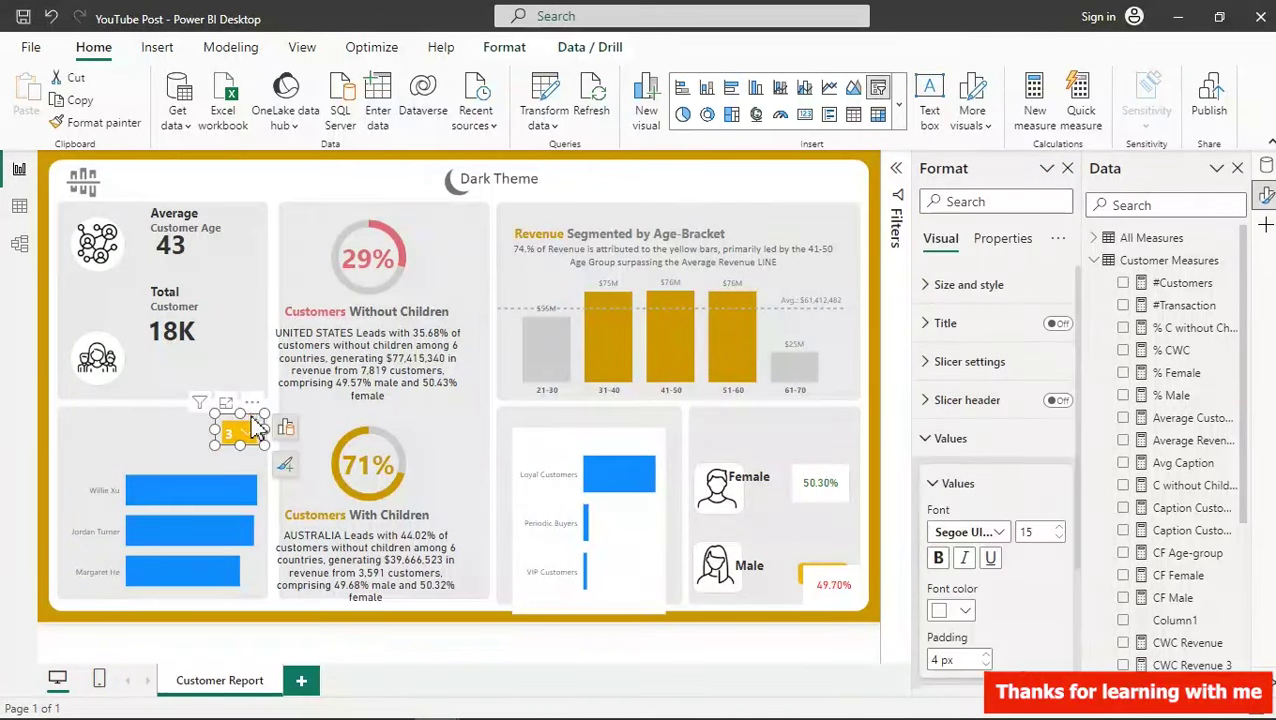
left_click_drag(256, 420, 258, 415)
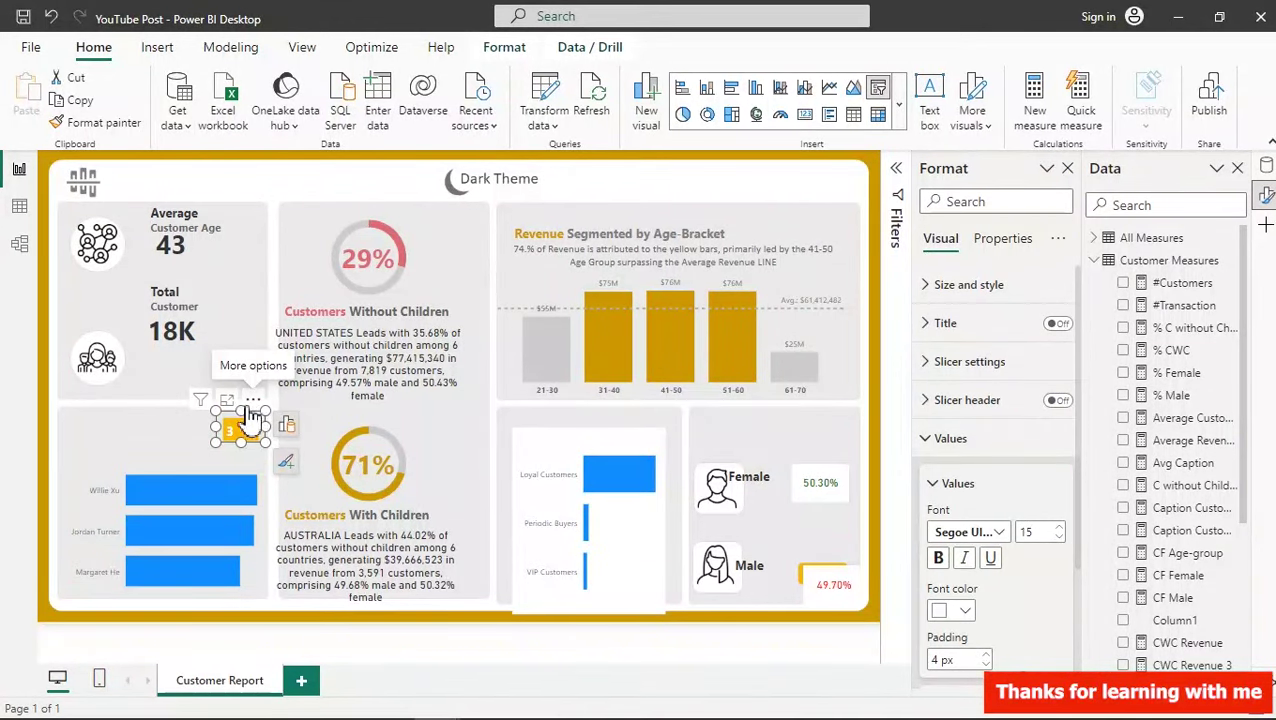
- Copy the hex code #CC9700 of the maximum gradient colour from the age-bracket column chart's conditional formatting, leaving that formatting as it is
left_click(180, 470)
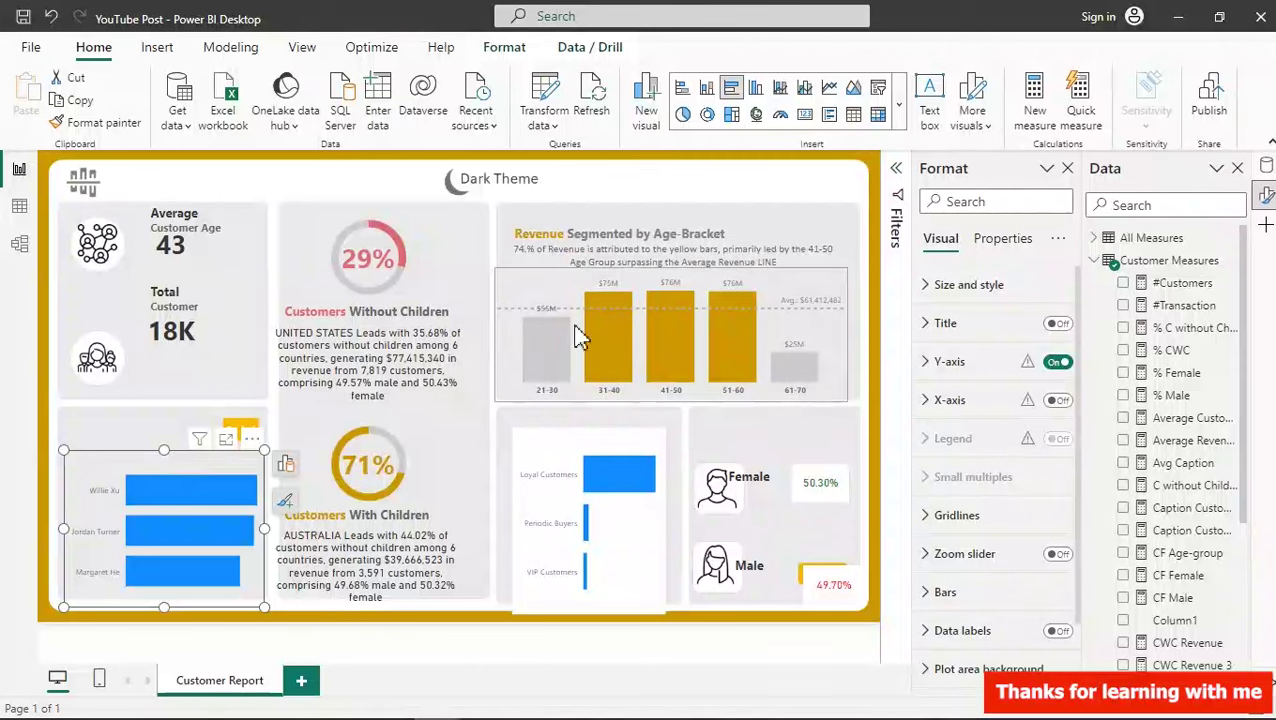
left_click(764, 330)
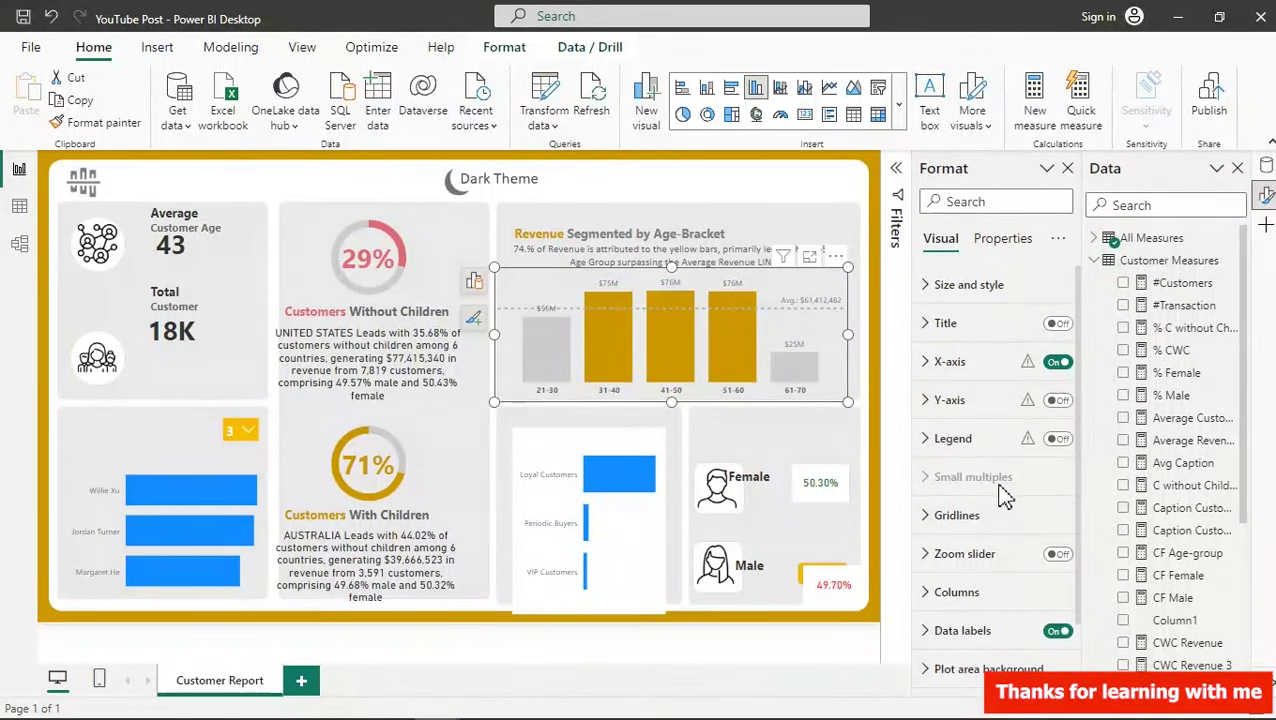
left_click(958, 592)
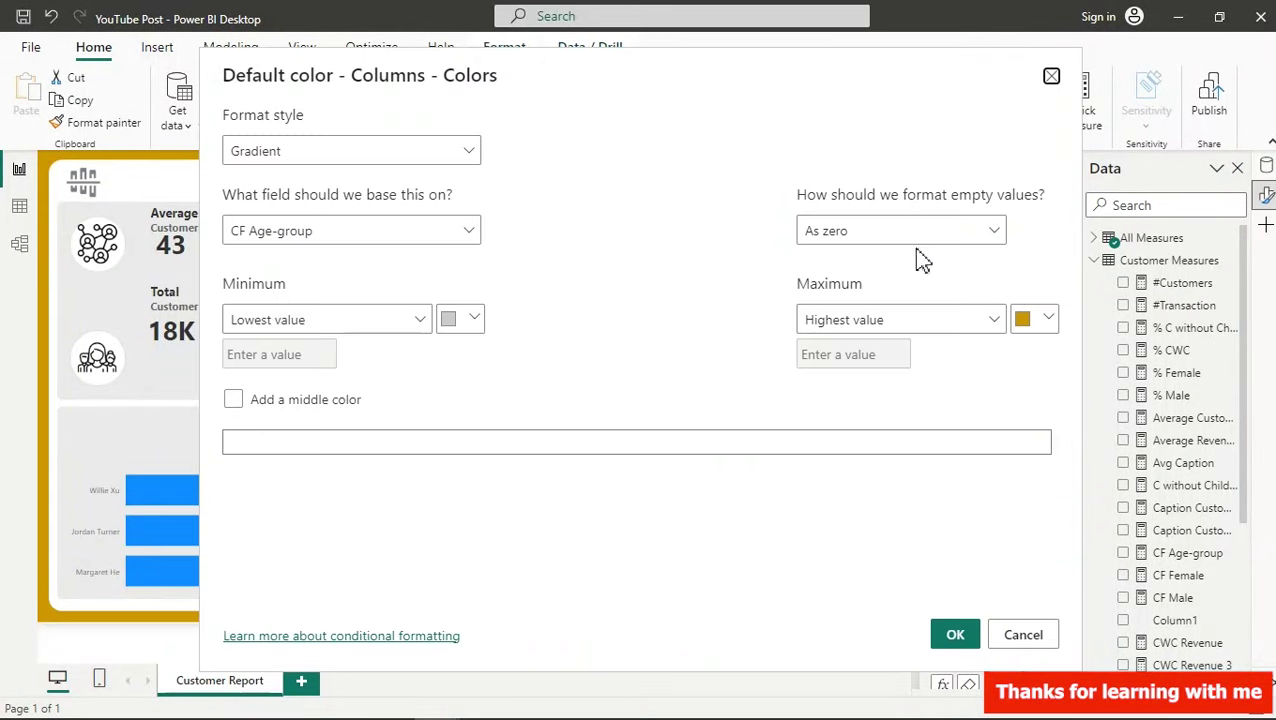
left_click(1045, 320)
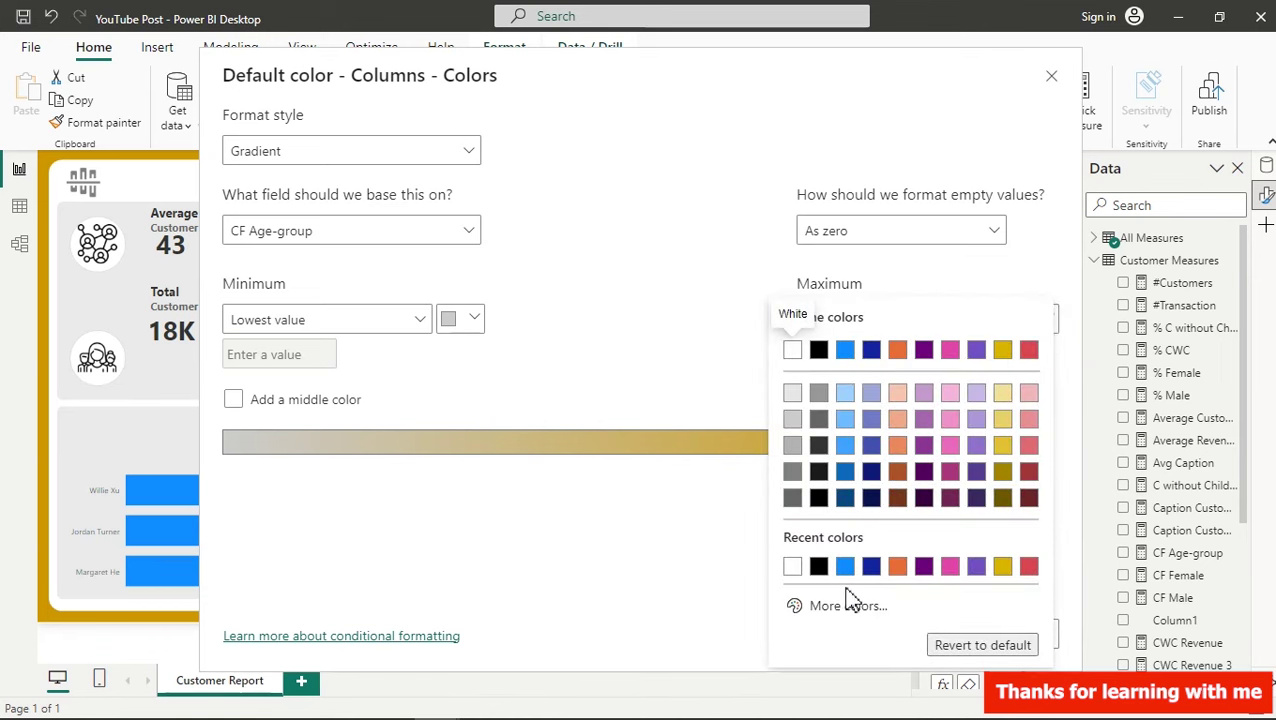
left_click(843, 606)
key("ctrl+c")
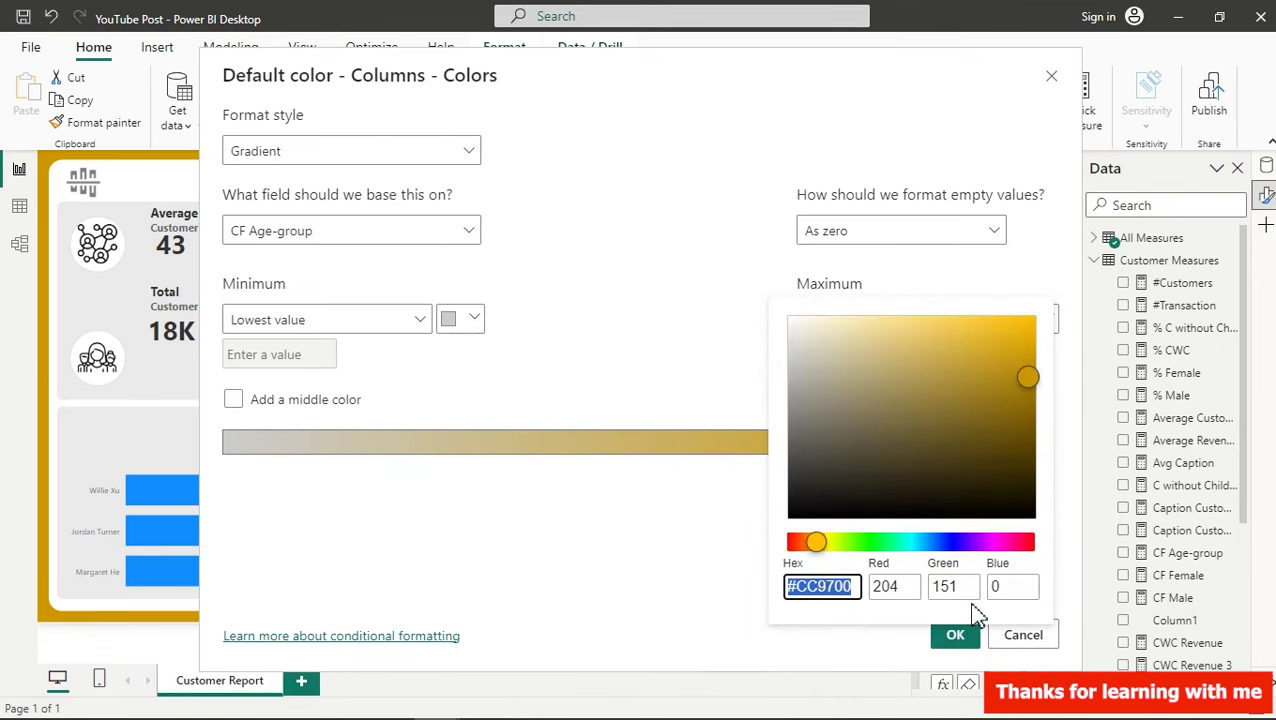
left_click(709, 586)
left_click(1000, 638)
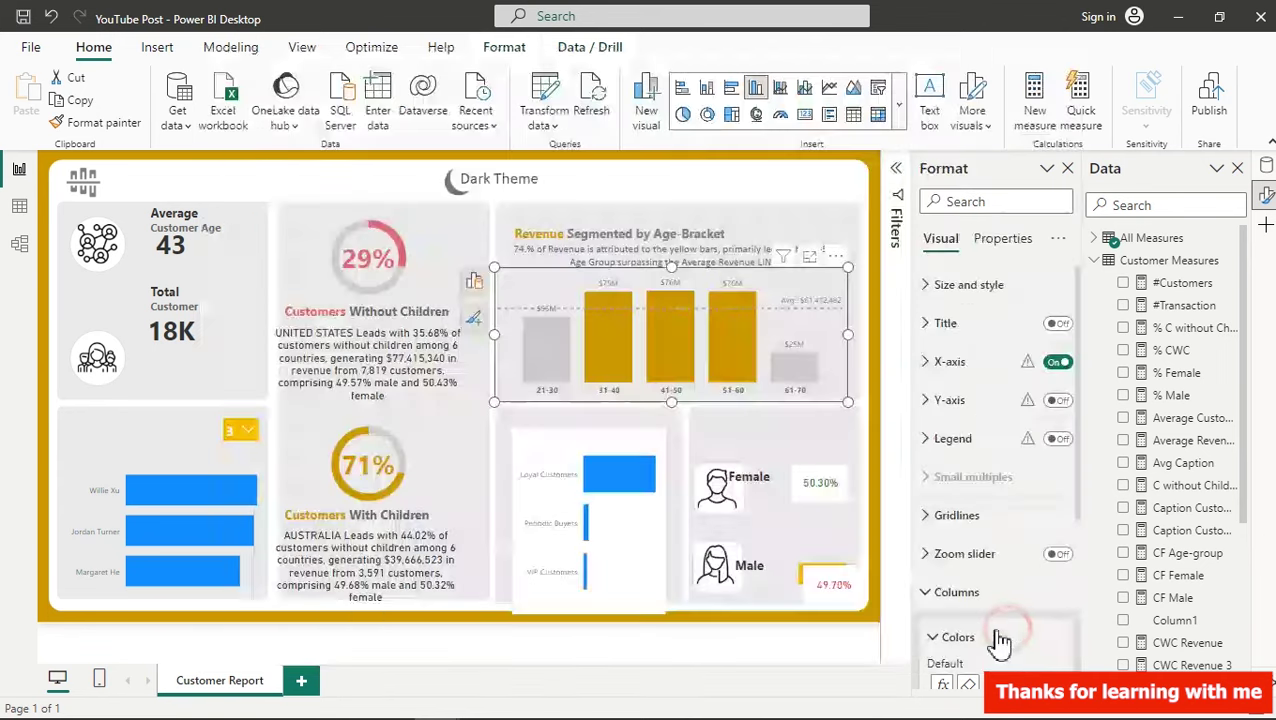
- Set the bars of the customer names chart to the recently used dark gold that matches the age-bracket columns
left_click(128, 466)
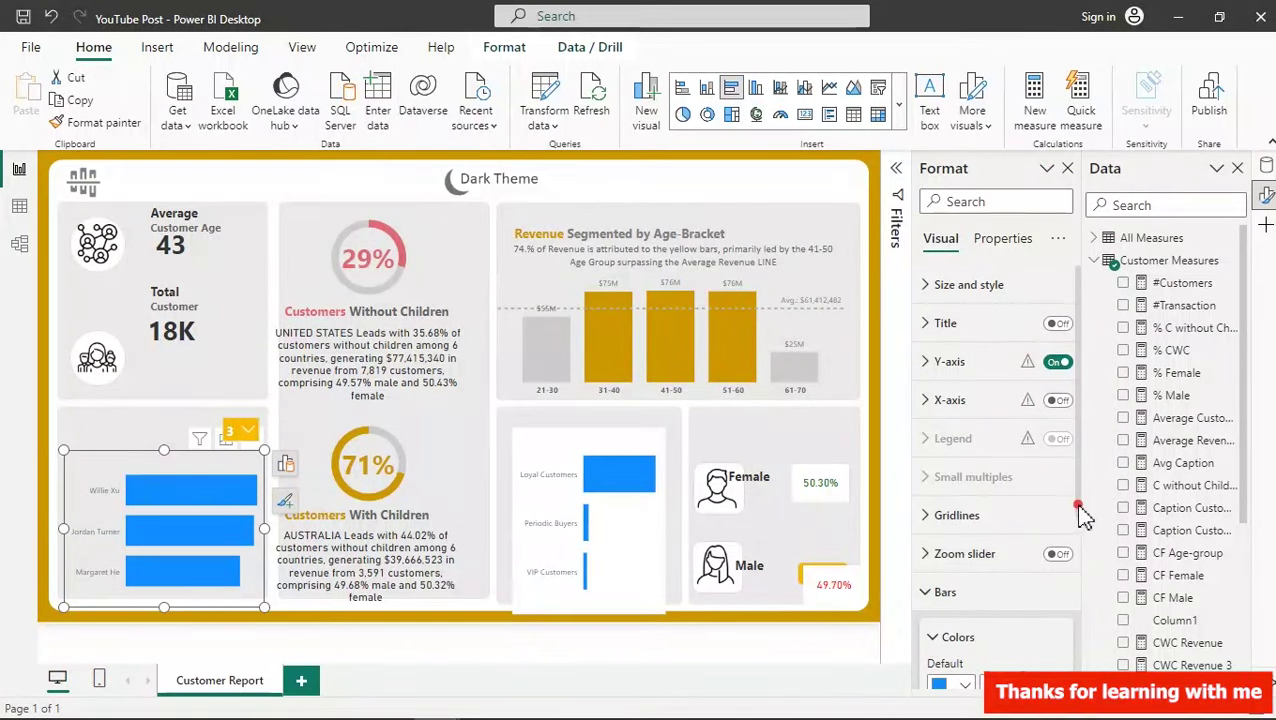
scroll(1078, 520, "down", 3)
left_click(964, 567)
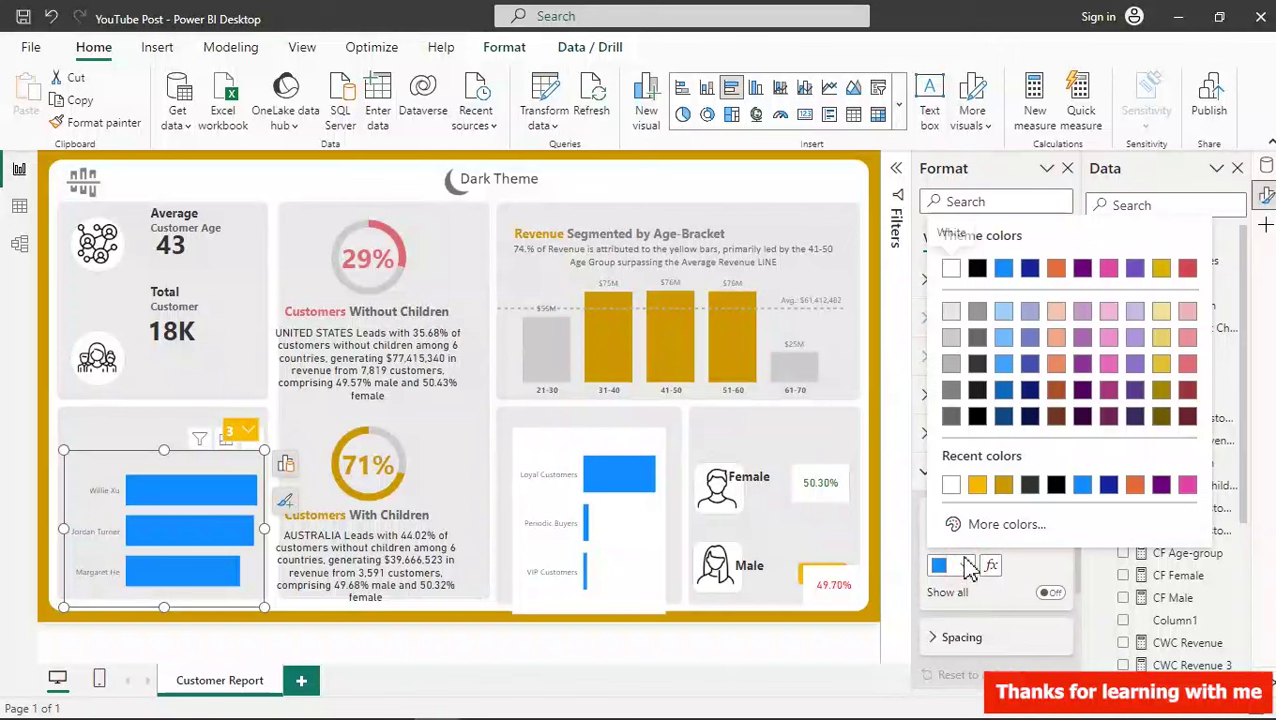
left_click(1003, 484)
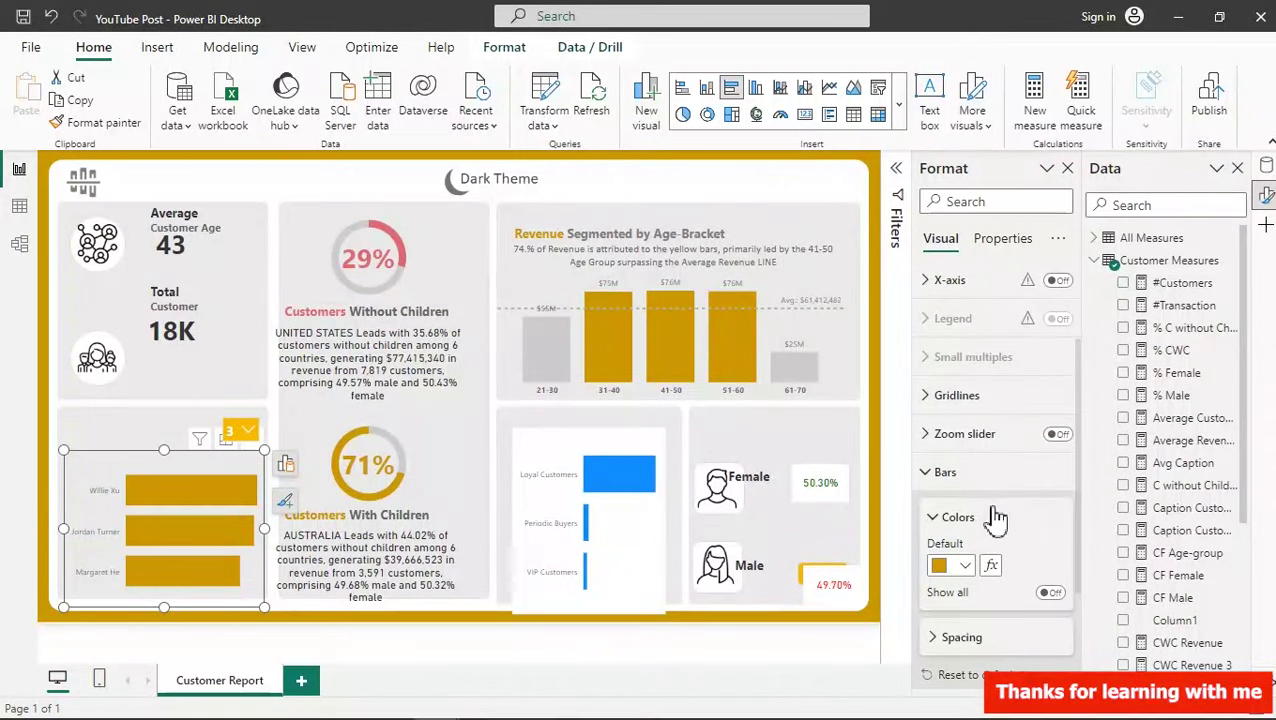
left_click(994, 565)
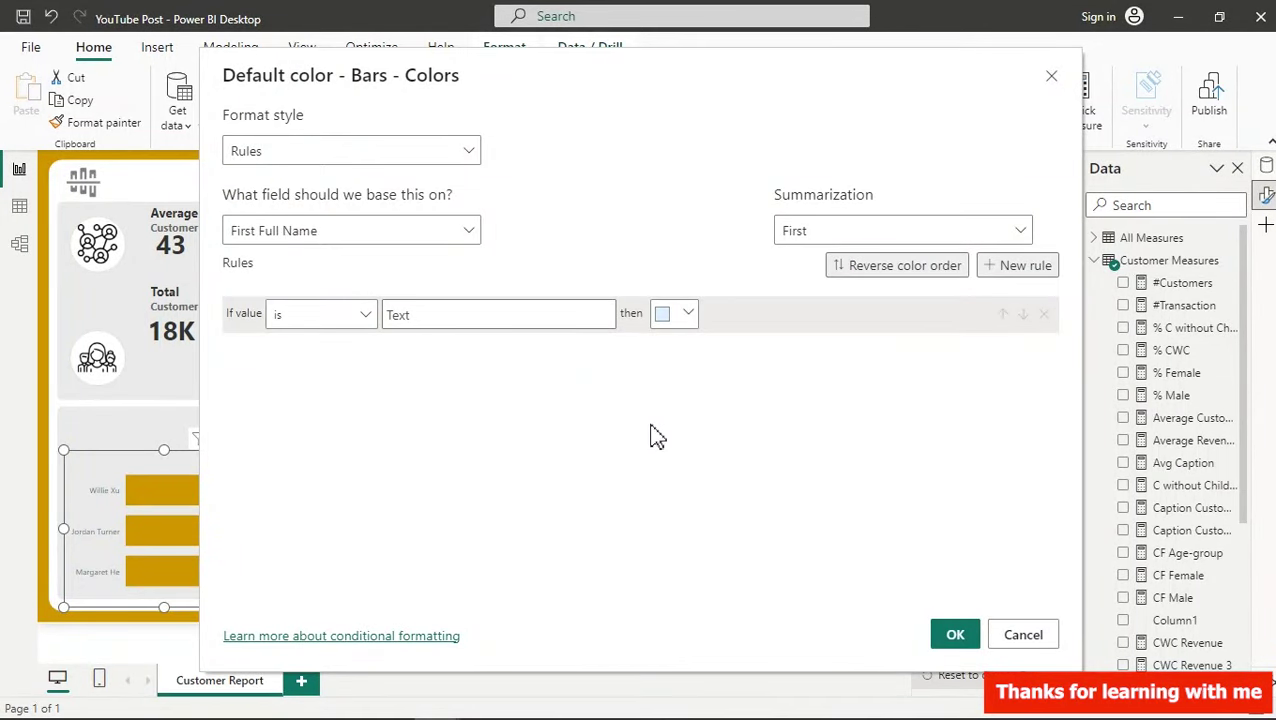
left_click(441, 151)
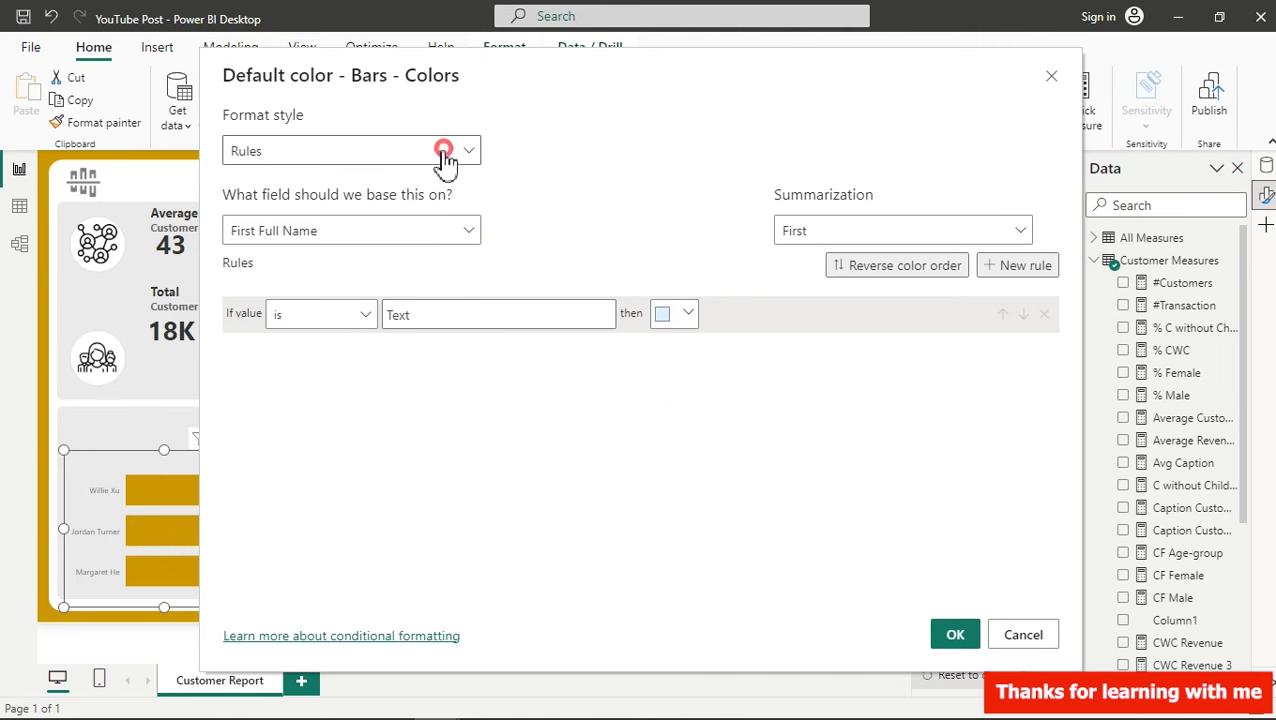
left_click(290, 177)
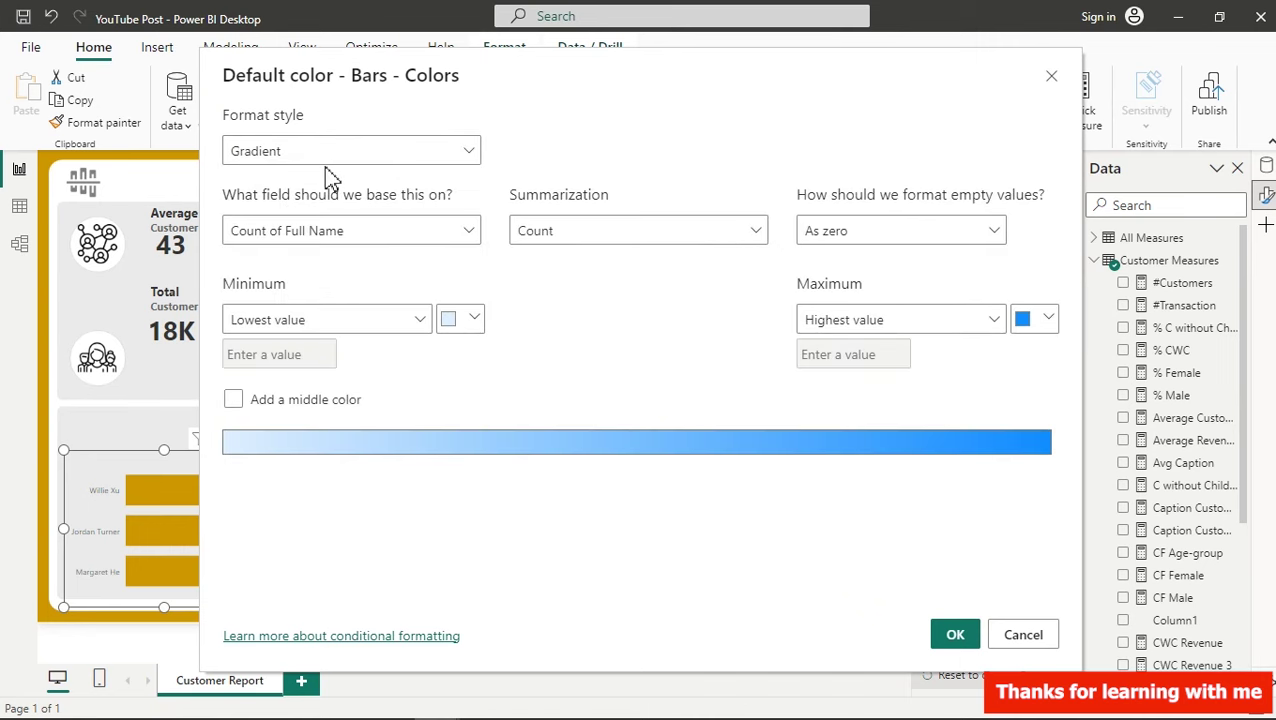
left_click(400, 245)
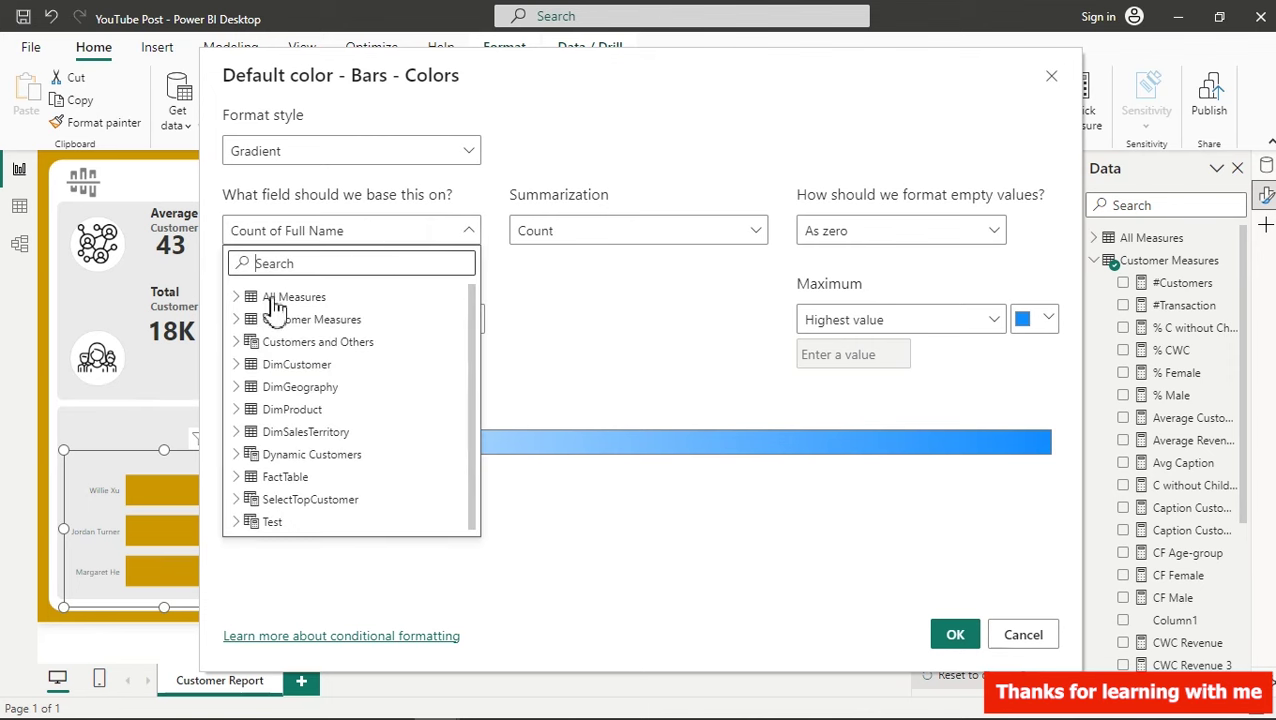
left_click(236, 319)
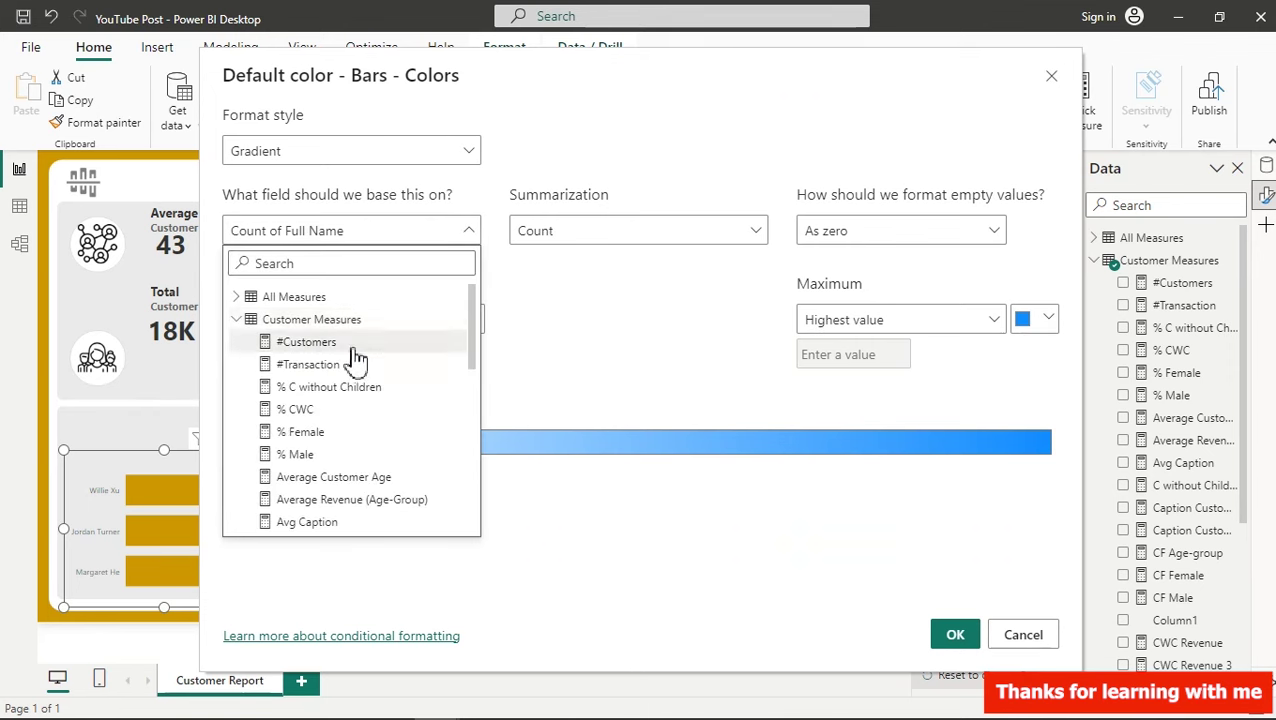
left_click_drag(477, 320, 491, 446)
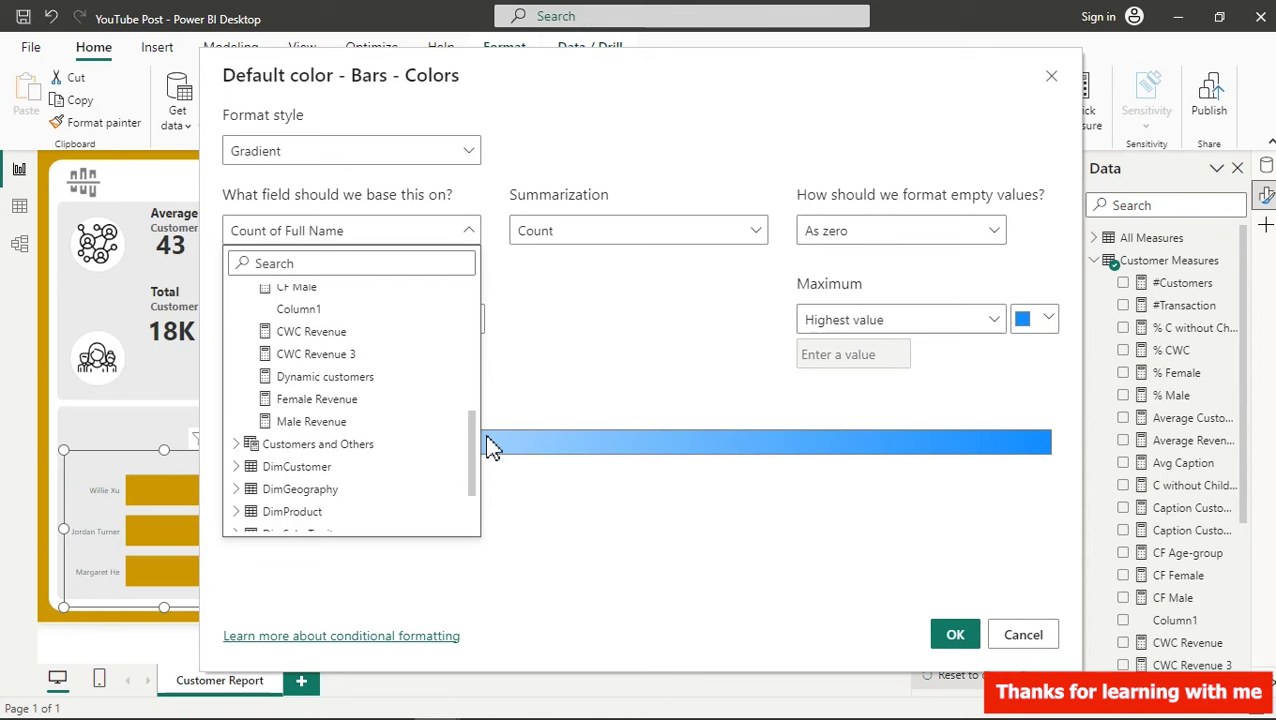
left_click(1023, 638)
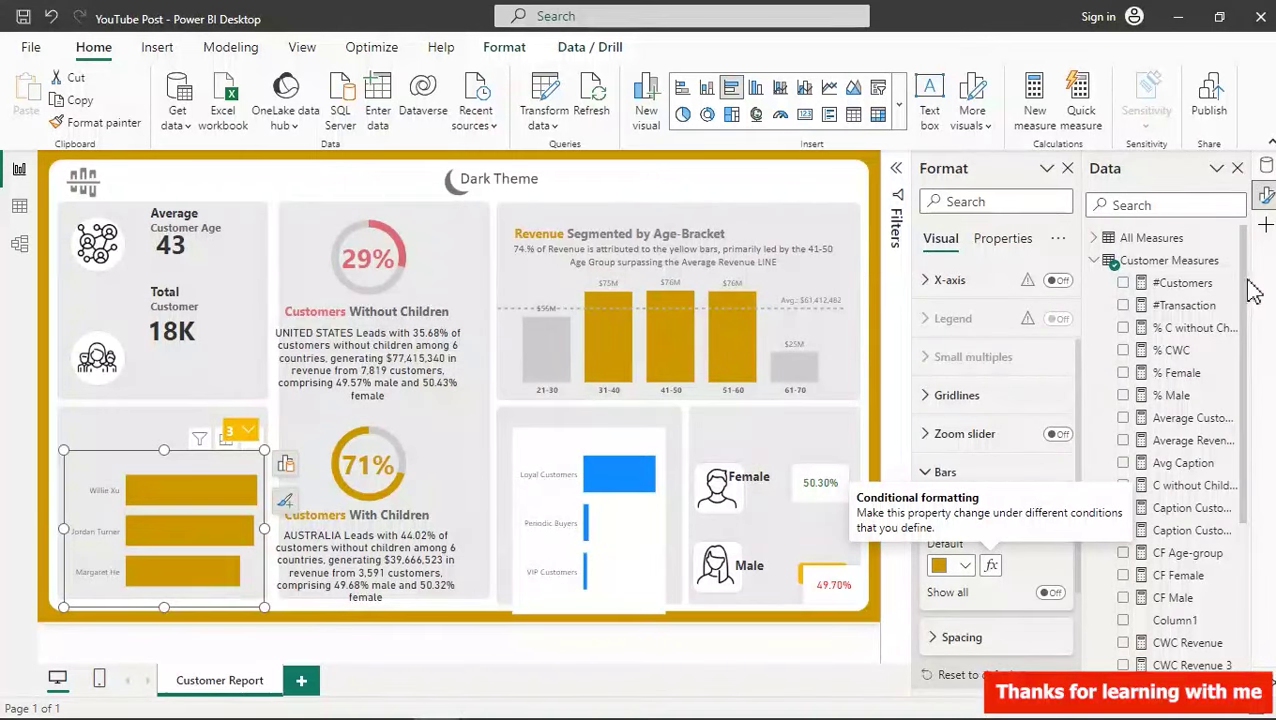
- Switch the customer names chart's bar colour to gradient conditional formatting based on the Dynamic customers measure from Customer Measures
scroll(1245, 325, "down", 1)
scroll(1240, 340, "down", 3)
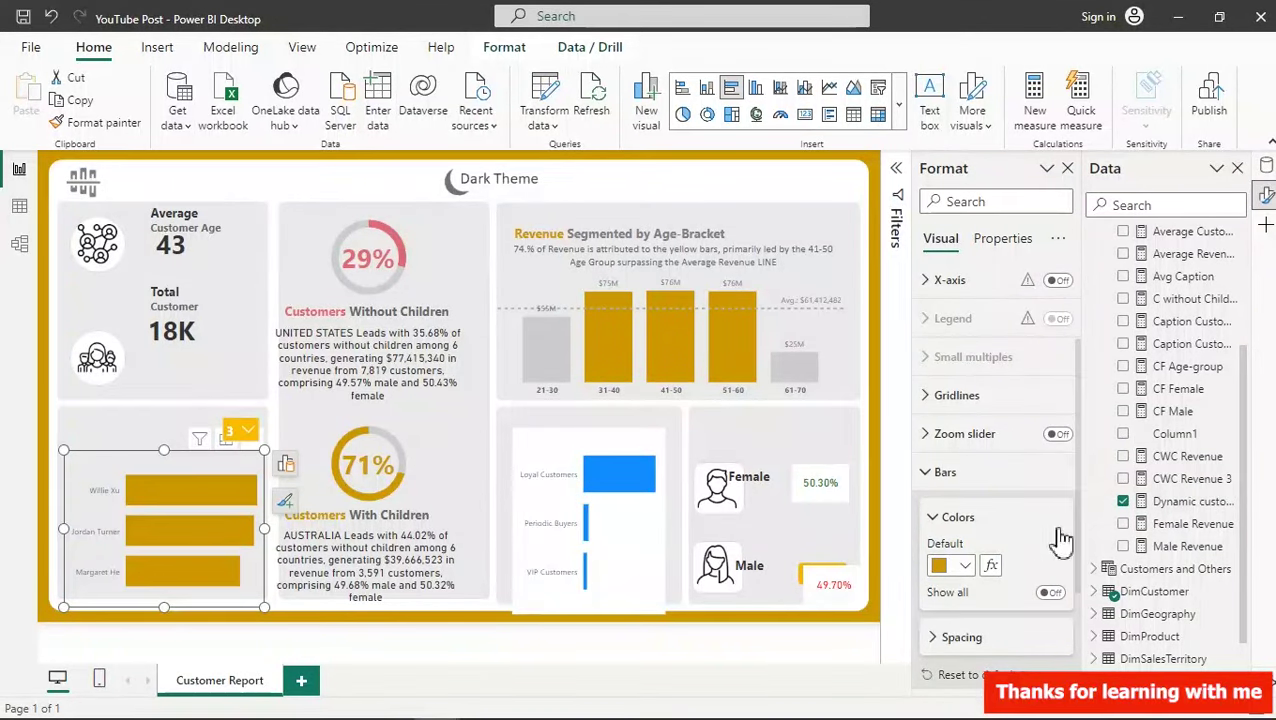
left_click(994, 569)
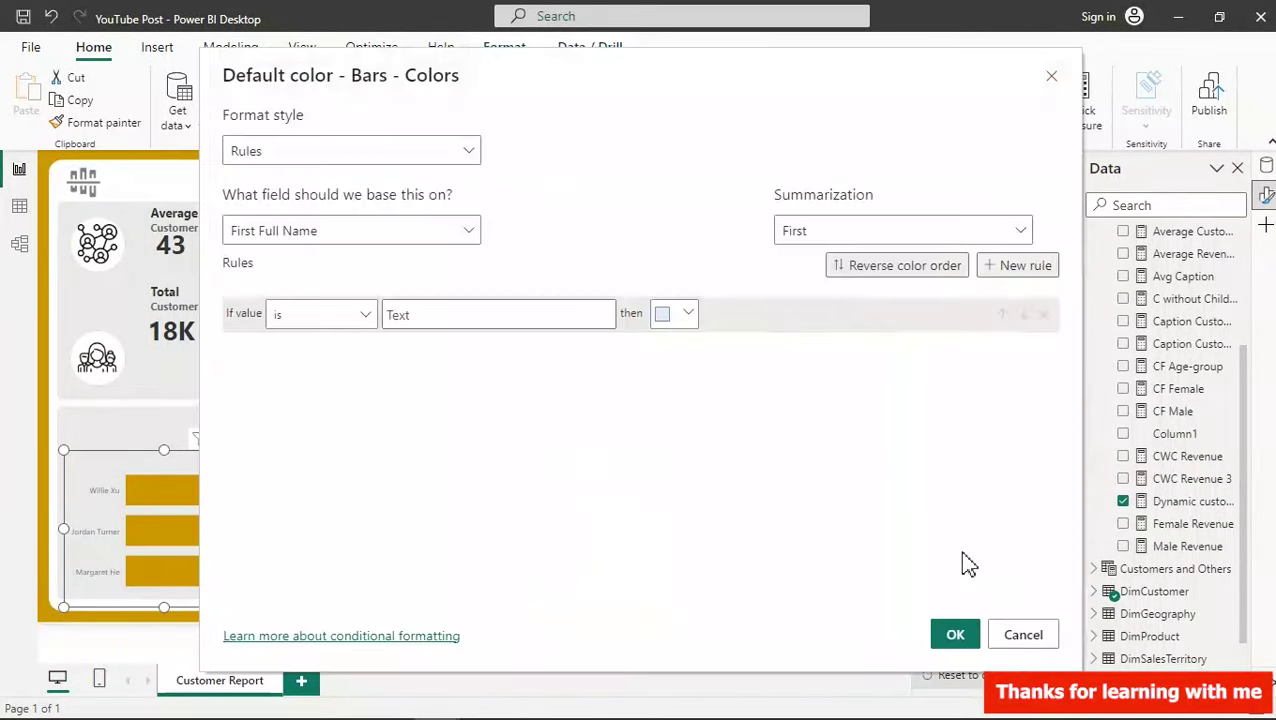
left_click(379, 151)
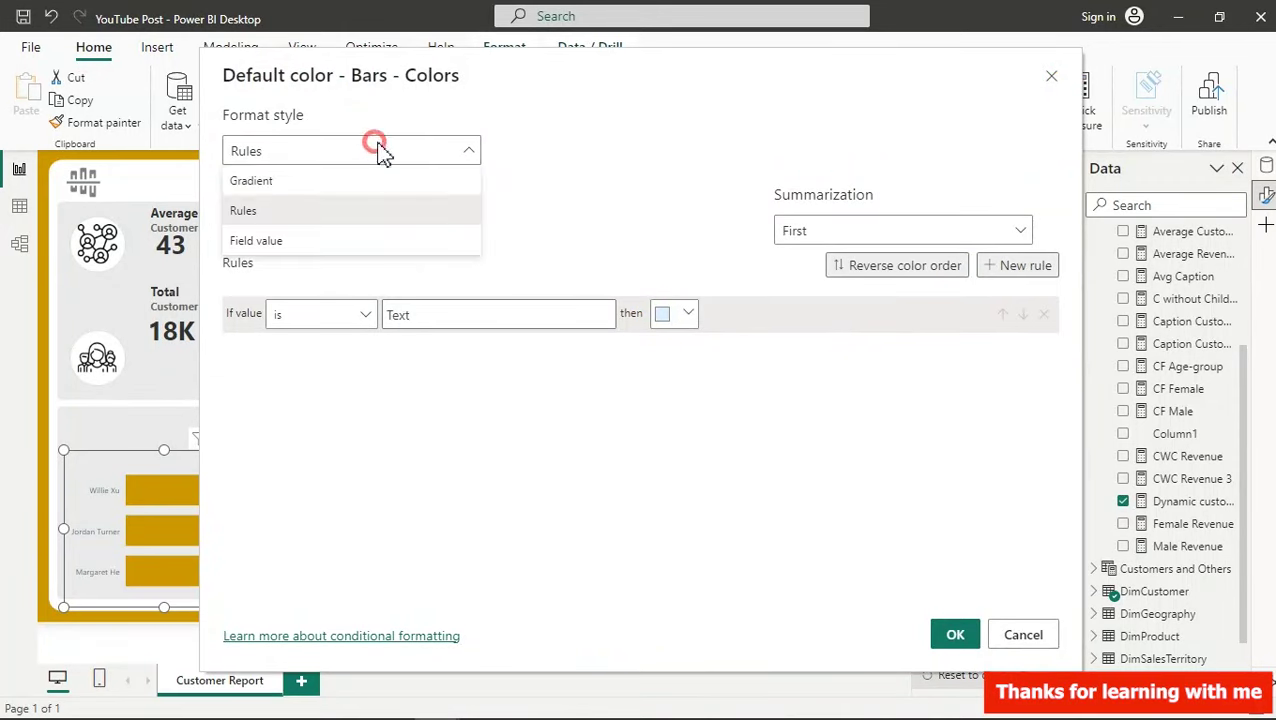
left_click(317, 179)
left_click(430, 233)
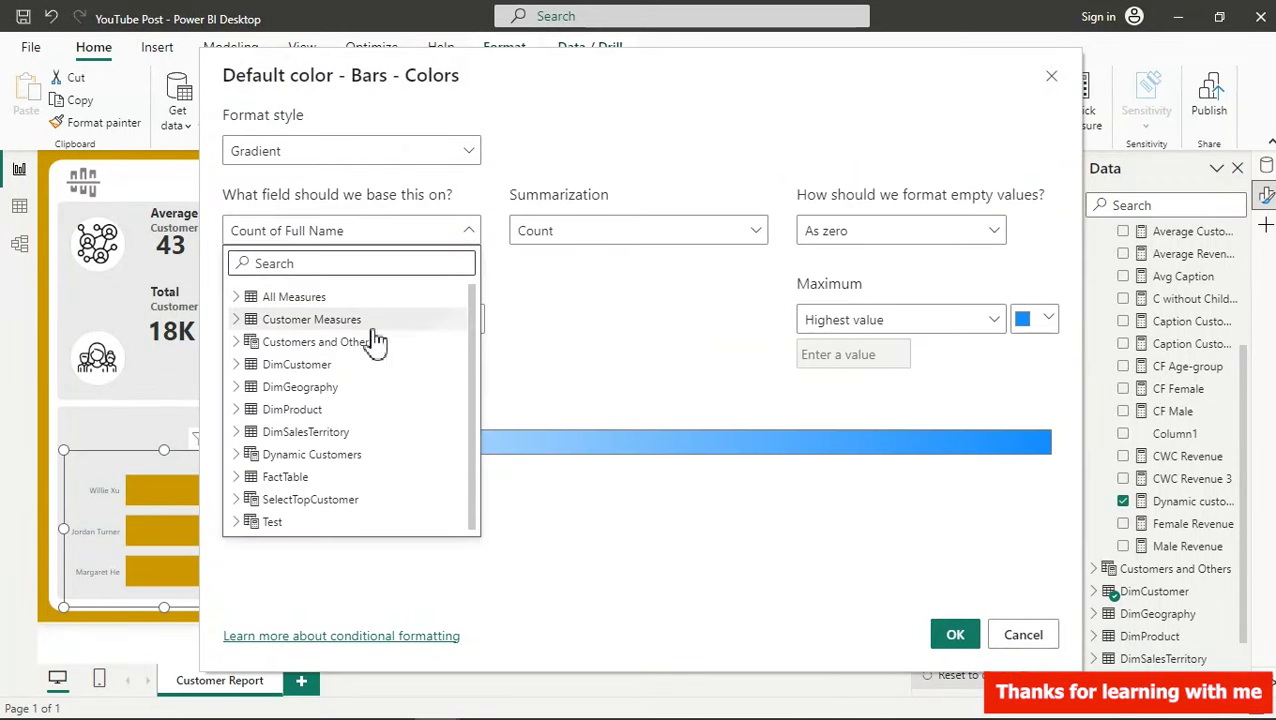
left_click(237, 319)
left_click(299, 263)
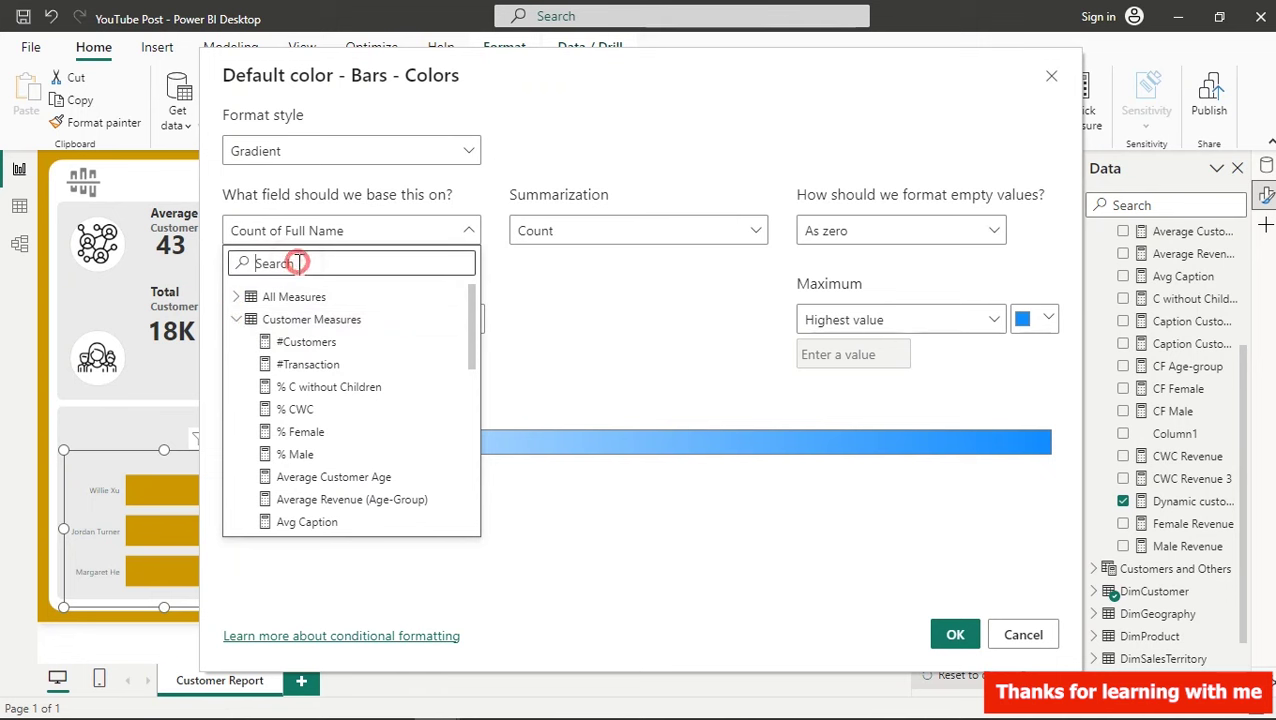
type("dy")
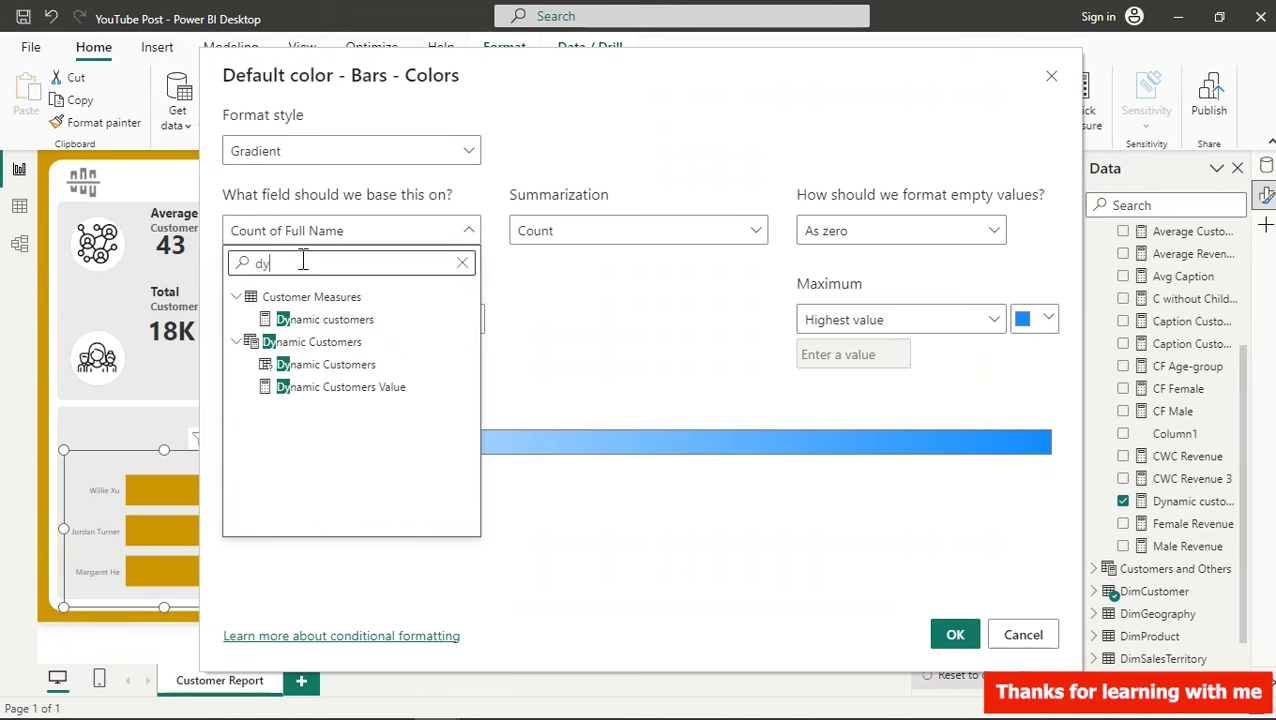
left_click(326, 322)
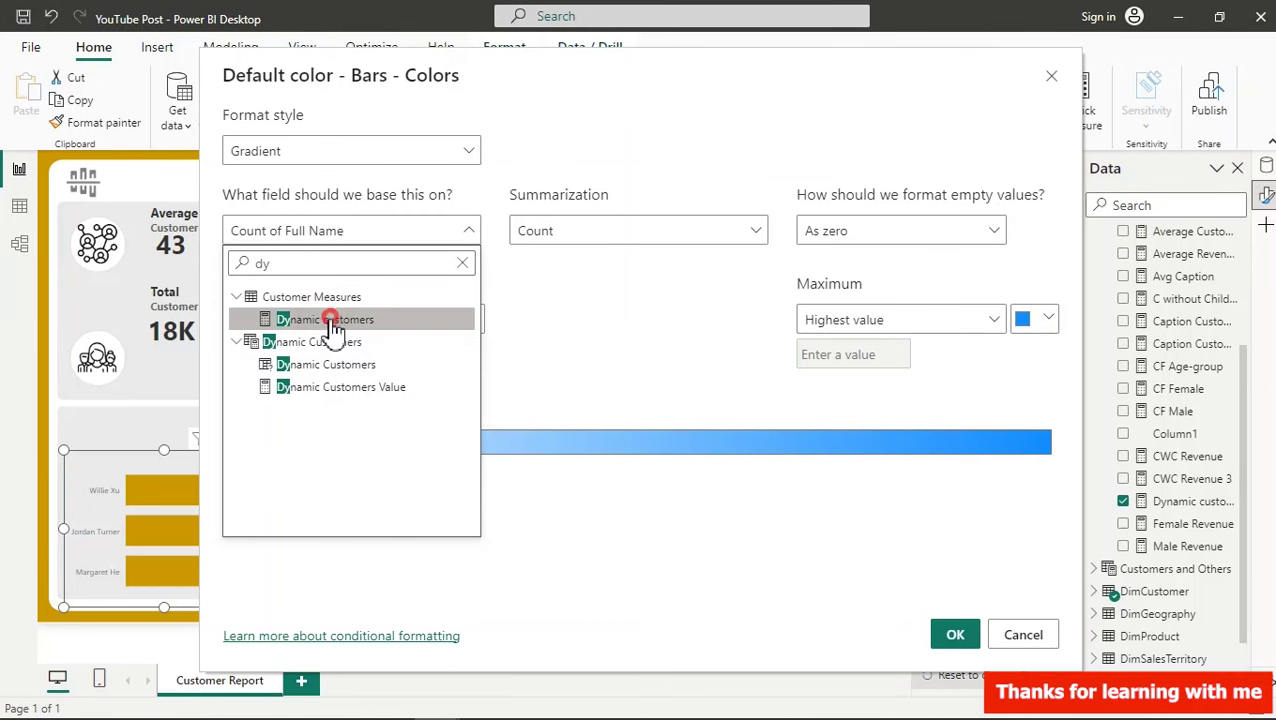
- Set the gradient's maximum colour to #CC9700 and its minimum colour to light grey from the theme colours
left_click(1050, 319)
left_click(868, 611)
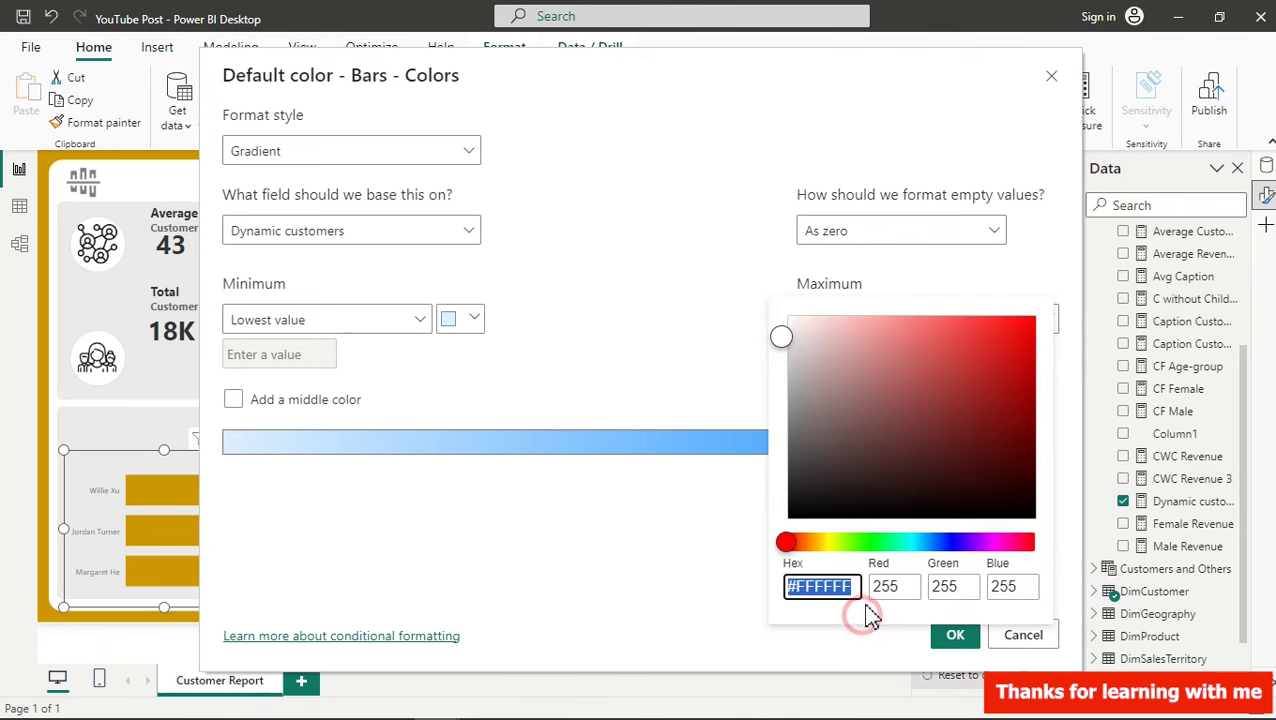
key("ctrl+v")
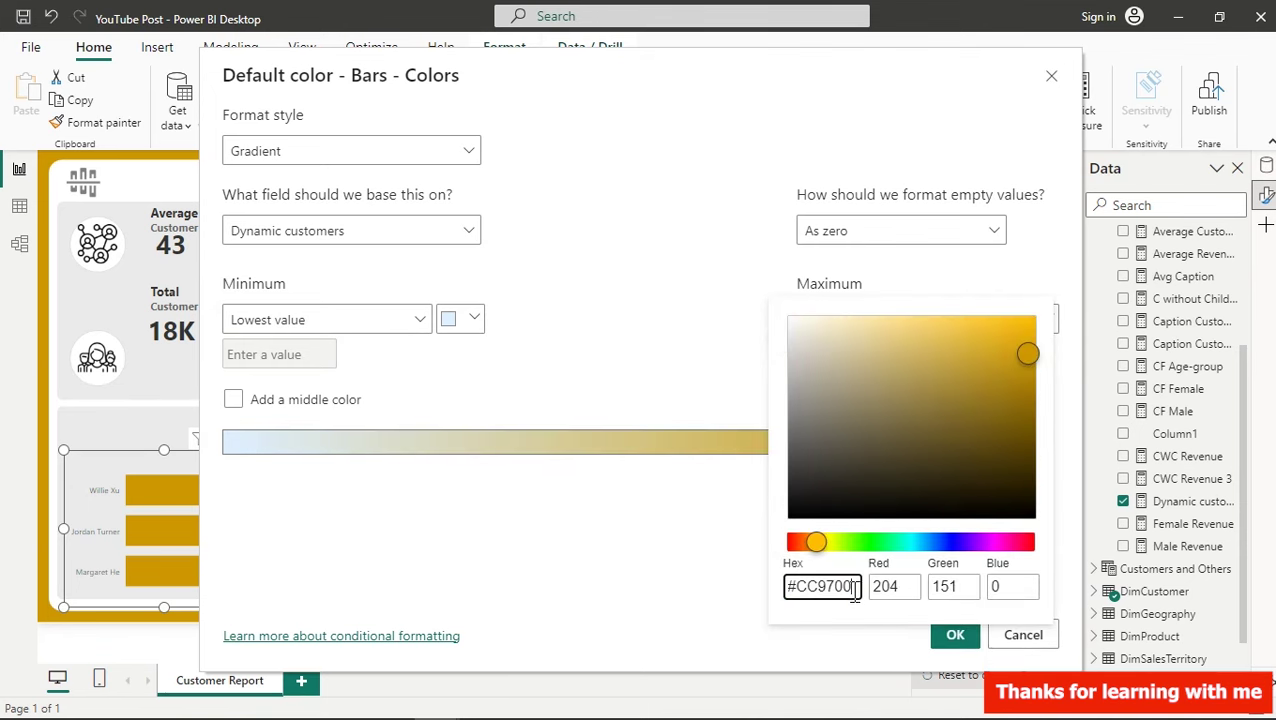
left_click(405, 370)
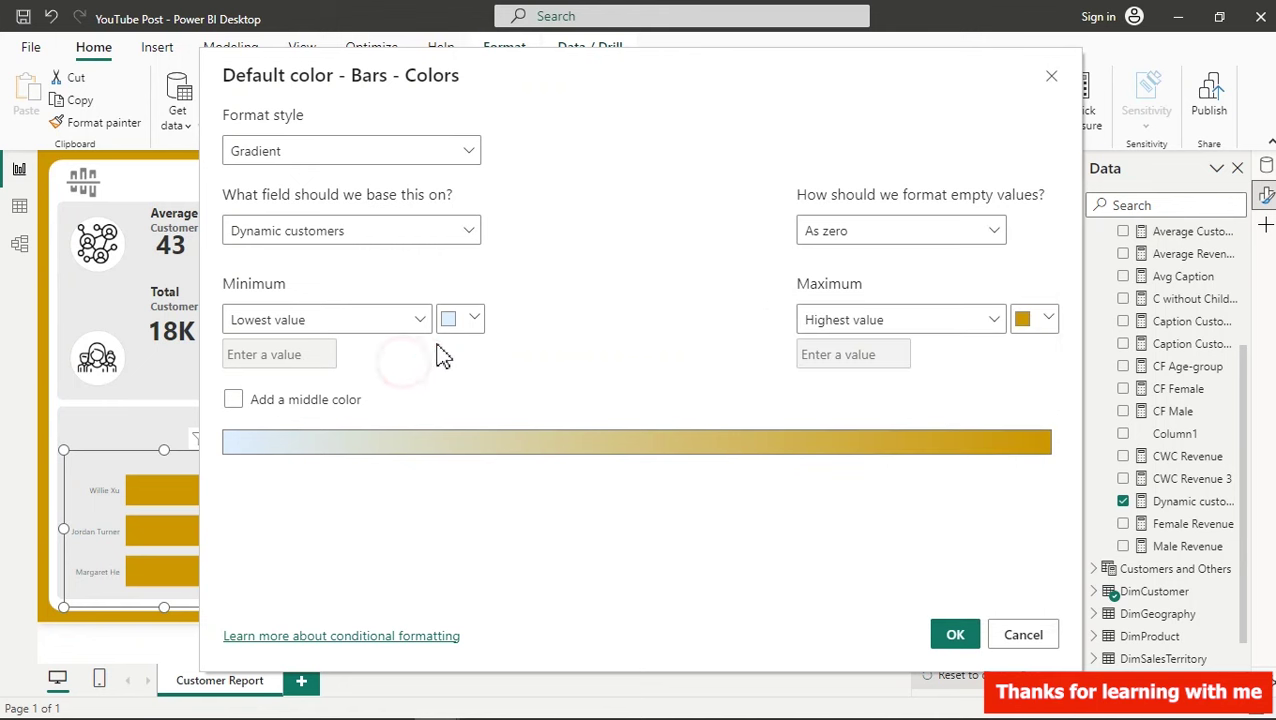
left_click(472, 319)
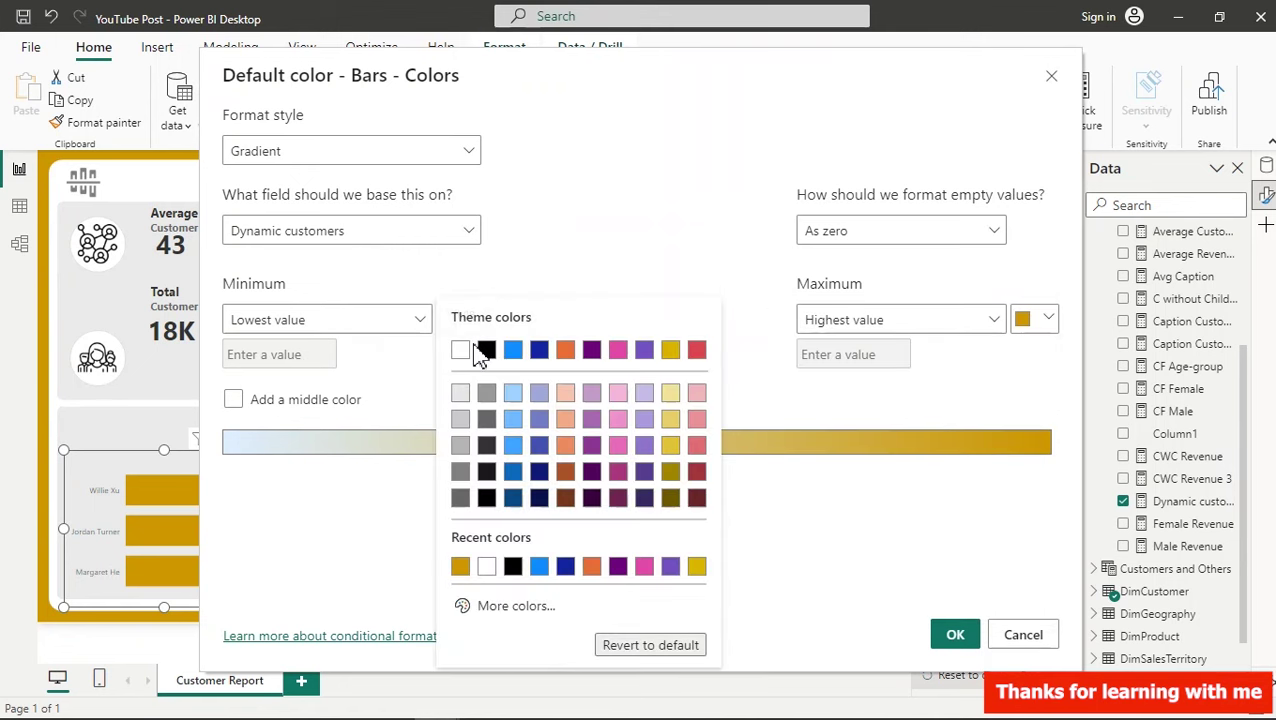
left_click(459, 422)
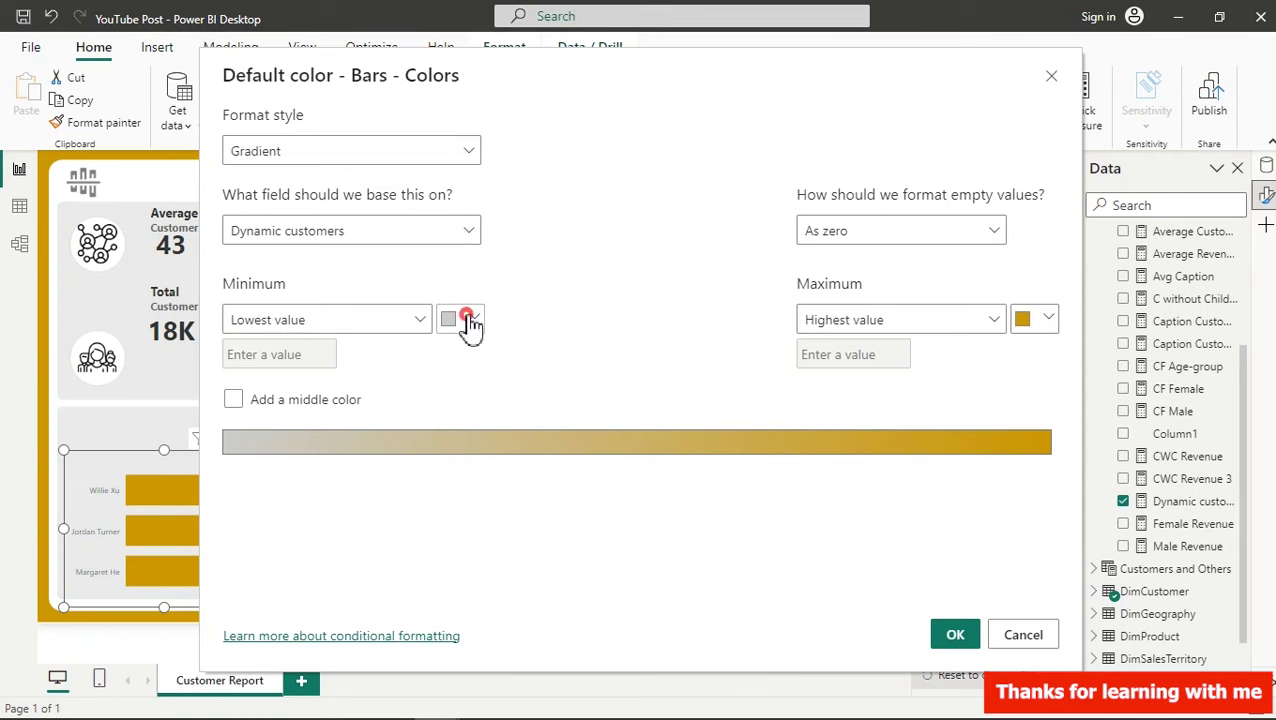
left_click(470, 320)
left_click(460, 420)
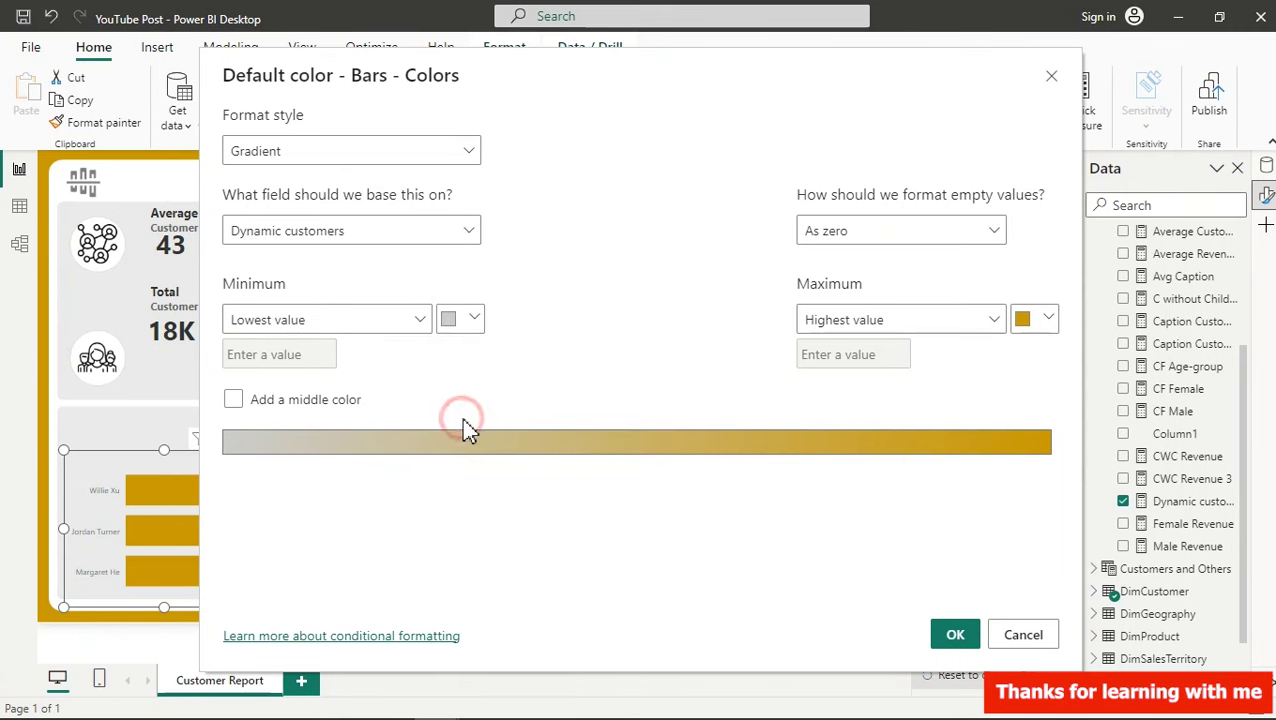
- Add a middle colour to the gradient, set it to light grey as well, and apply the conditional formatting
left_click(233, 400)
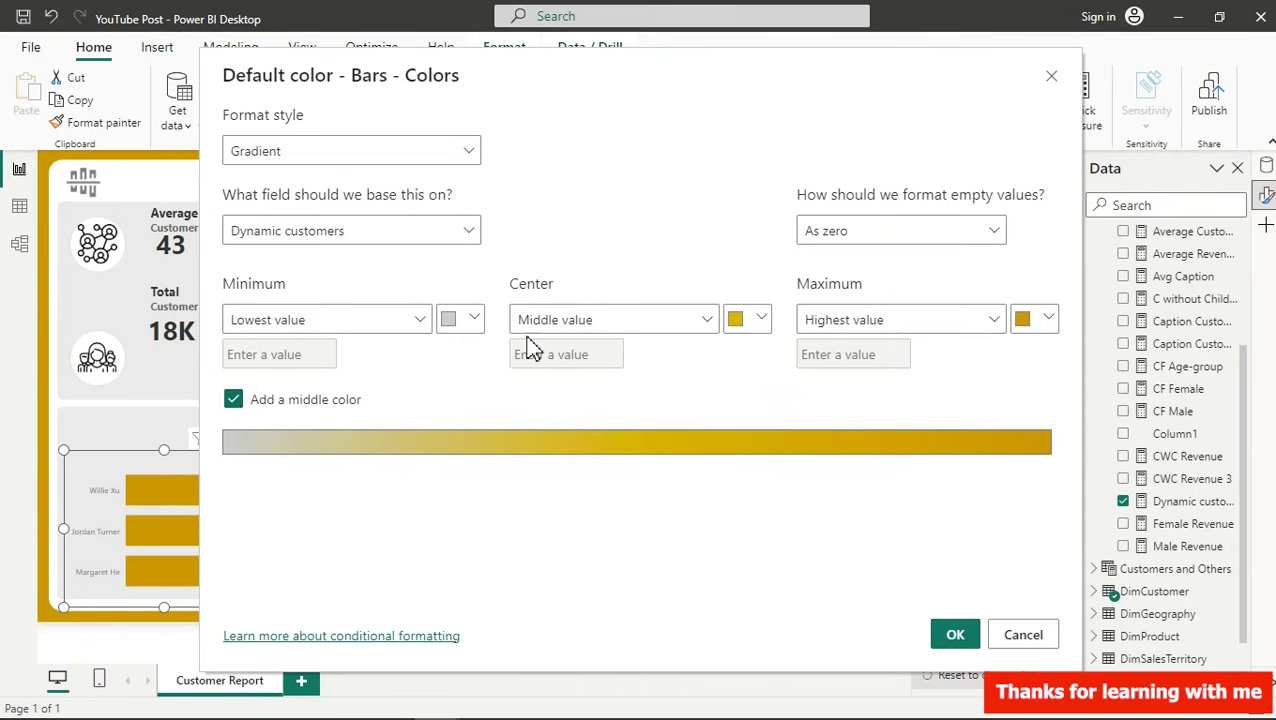
left_click(768, 322)
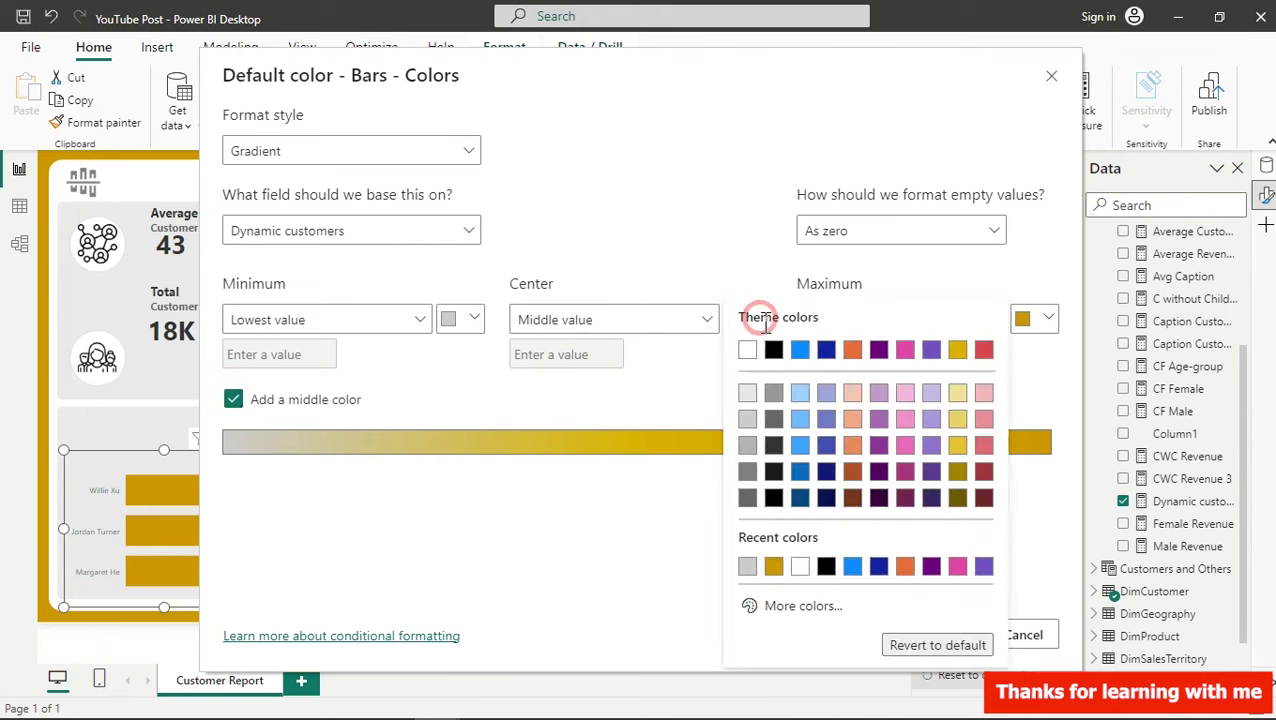
left_click(746, 432)
left_click(953, 635)
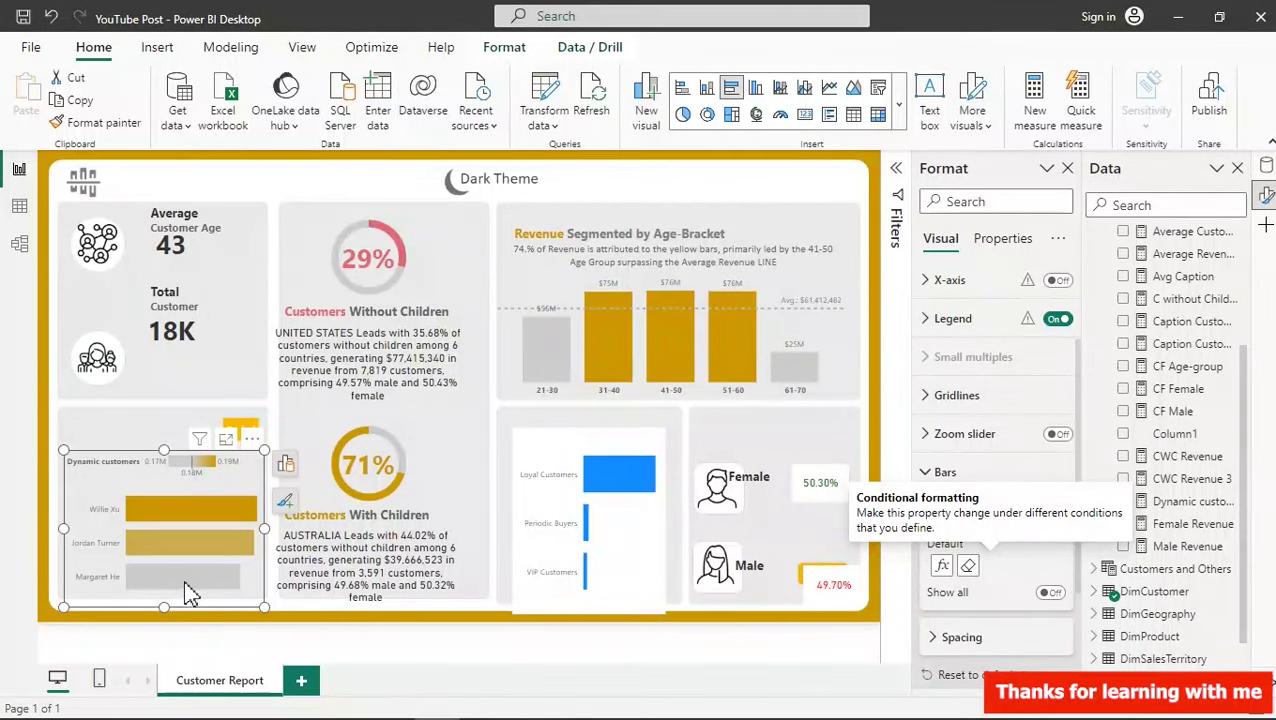
mouse_move(118, 559)
left_mouse_down()
mouse_move(145, 589)
mouse_move(245, 590)
left_mouse_up()
left_click_drag(510, 295, 571, 394)
mouse_move(512, 352)
left_mouse_down()
mouse_move(366, 460)
mouse_move(240, 578)
mouse_move(233, 568)
left_mouse_up()
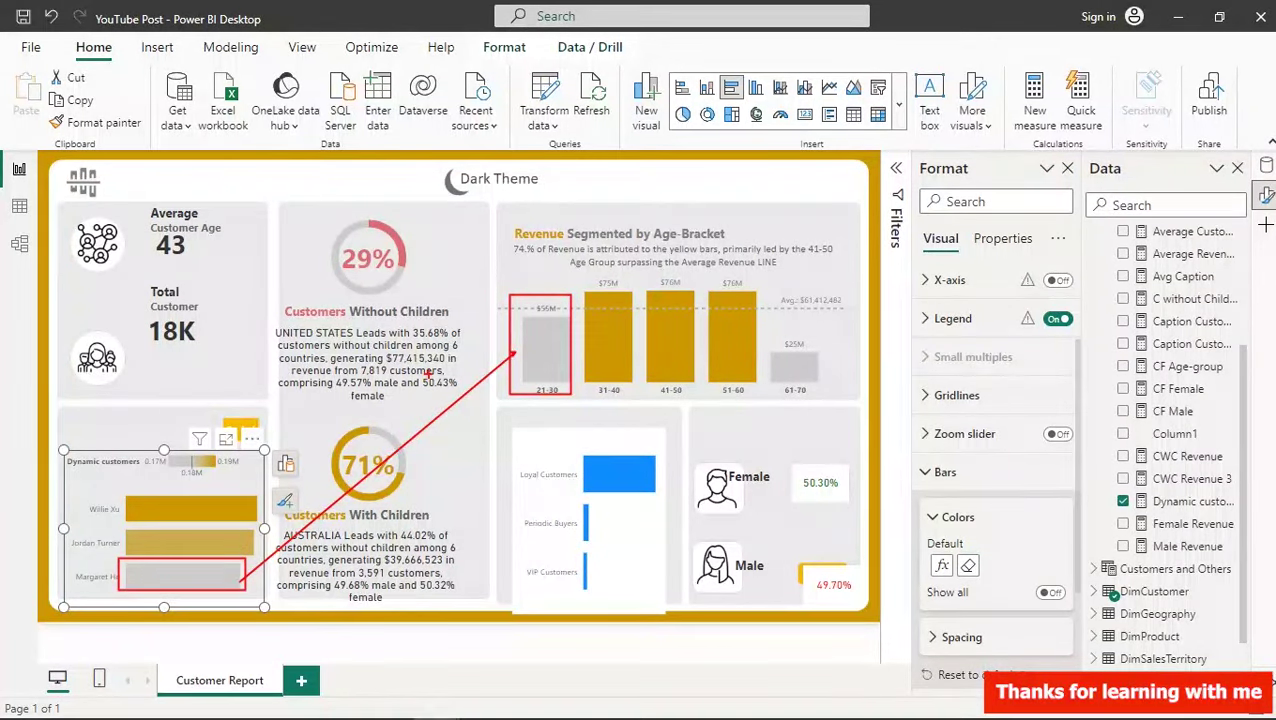
mouse_move(507, 318)
left_mouse_down()
mouse_move(588, 345)
mouse_move(570, 330)
left_mouse_up()
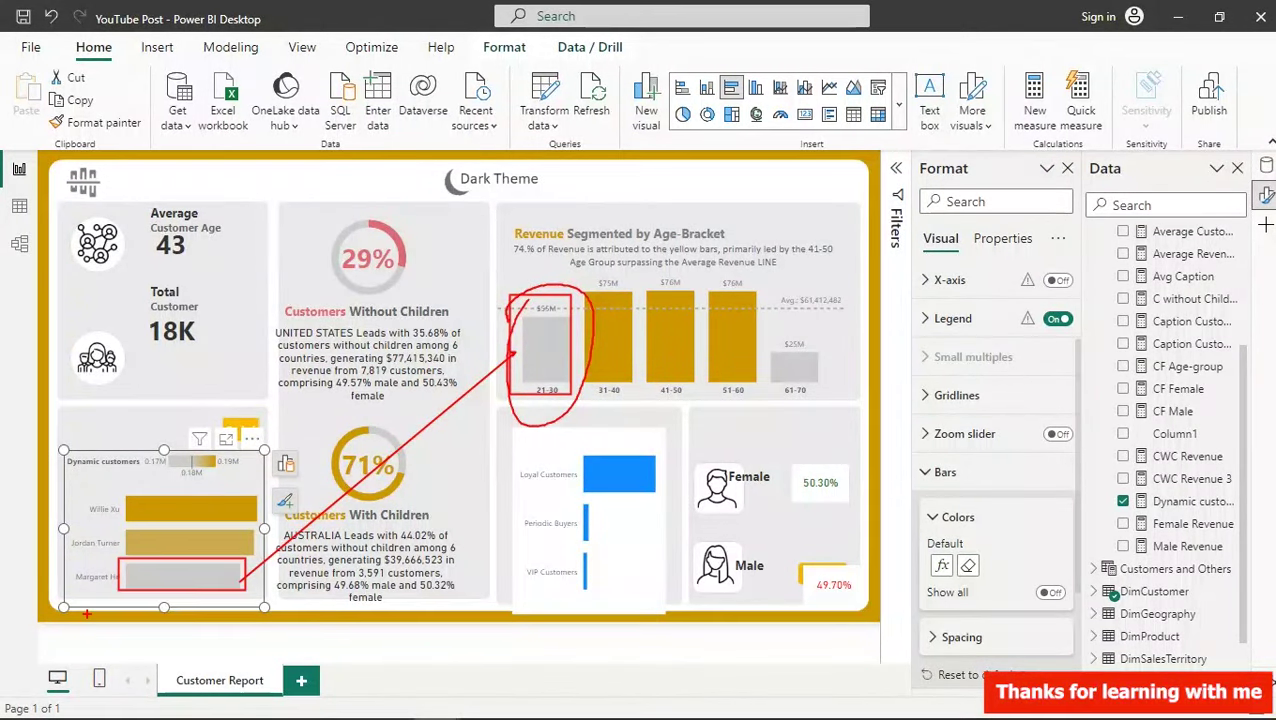
left_click_drag(143, 593, 182, 585)
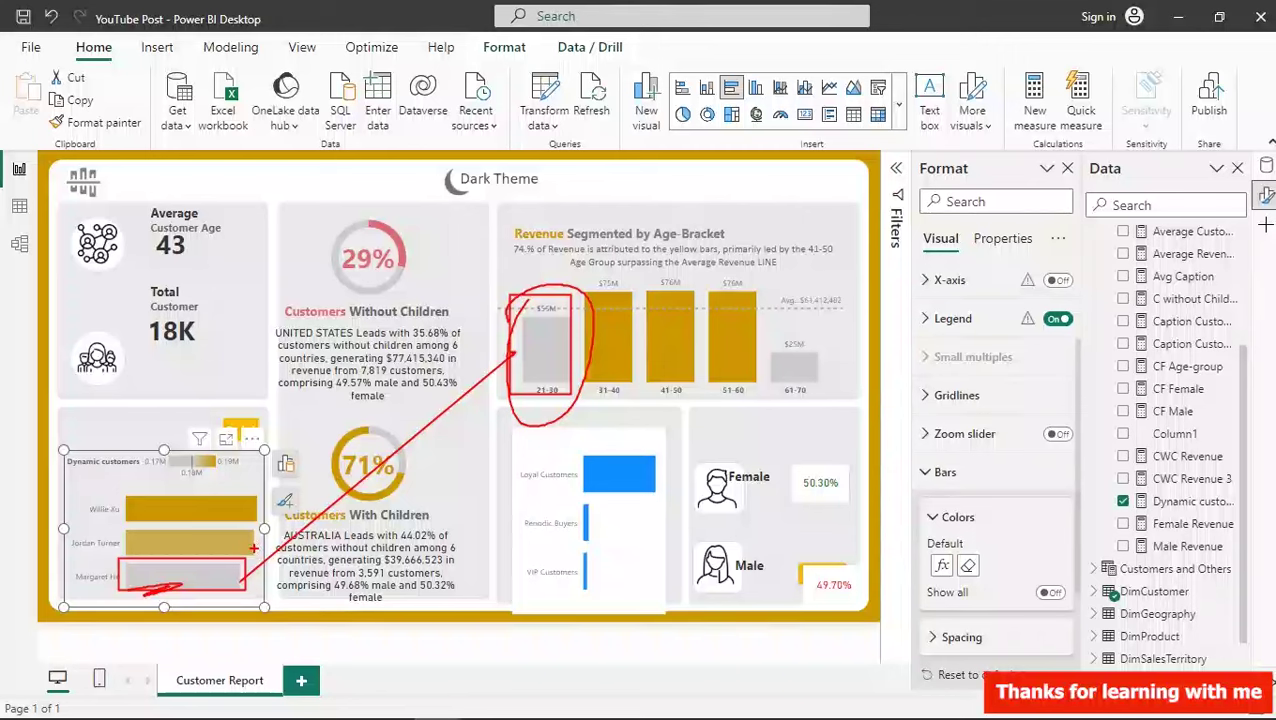
key("Escape")
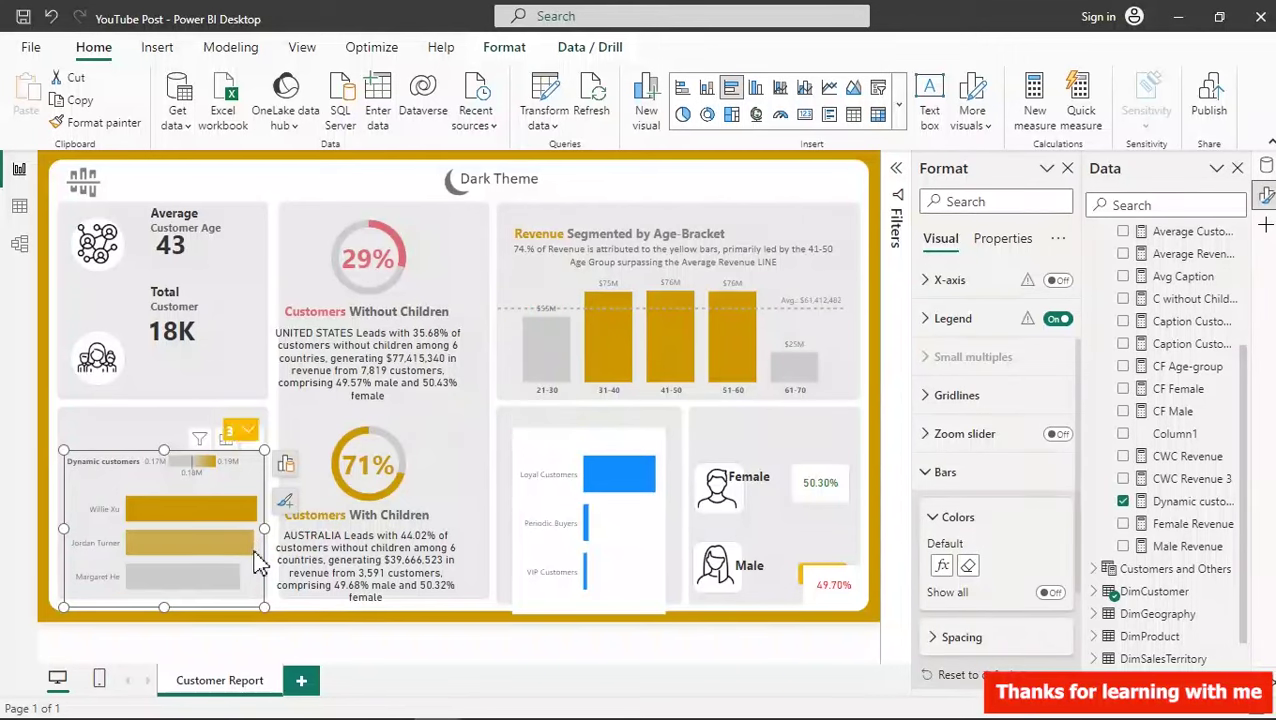
- Look up the hex code of the minimum gradient colour in the age-bracket column chart's conditional formatting, leaving that formatting as it is
left_click(524, 290)
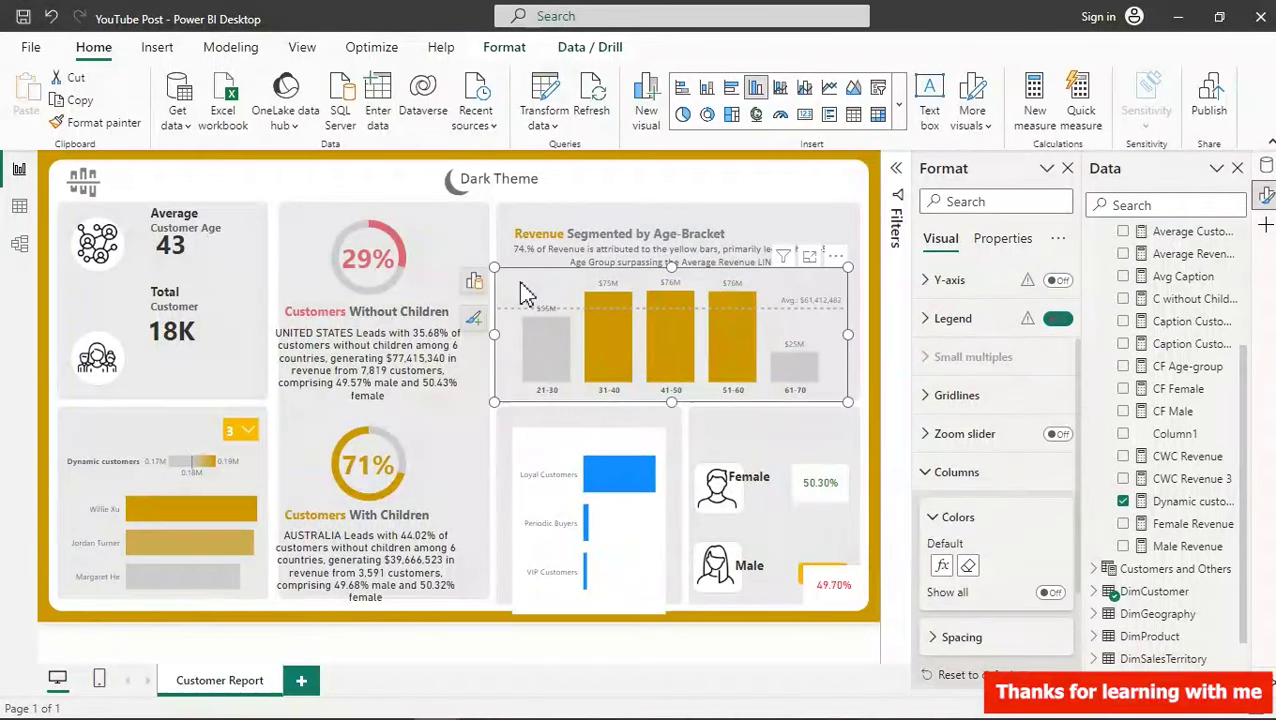
left_click(941, 565)
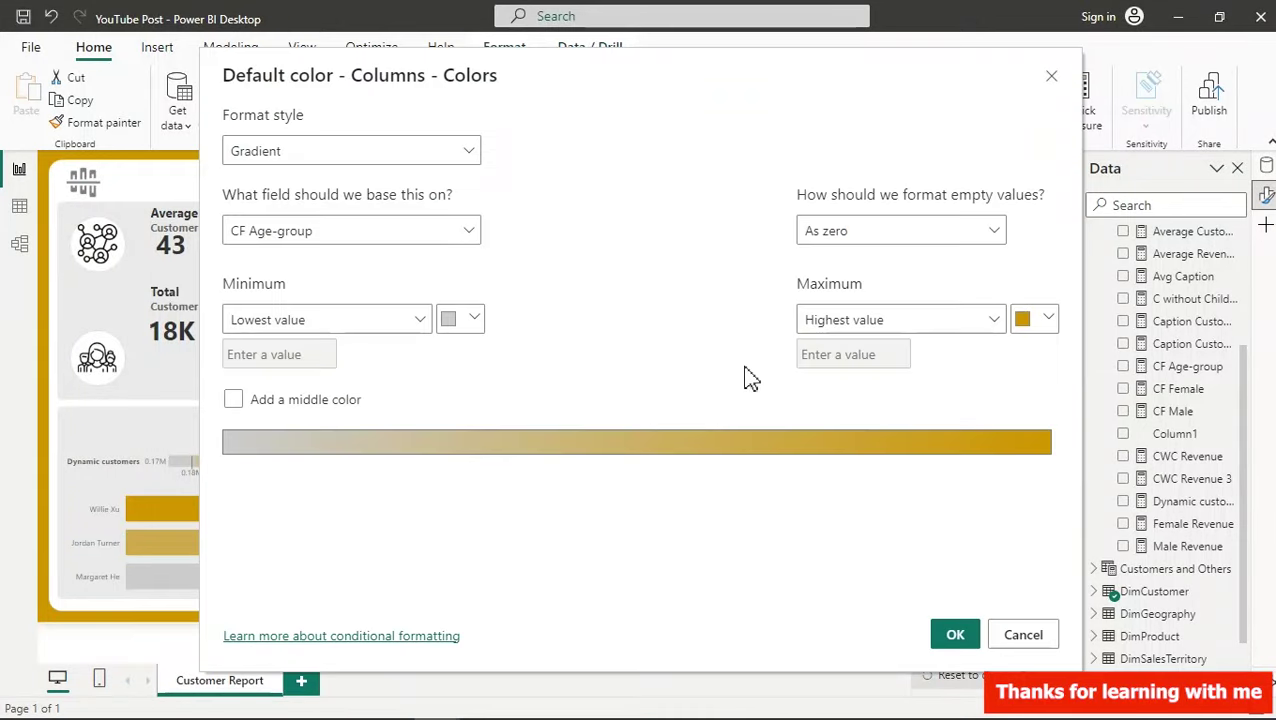
left_click(464, 322)
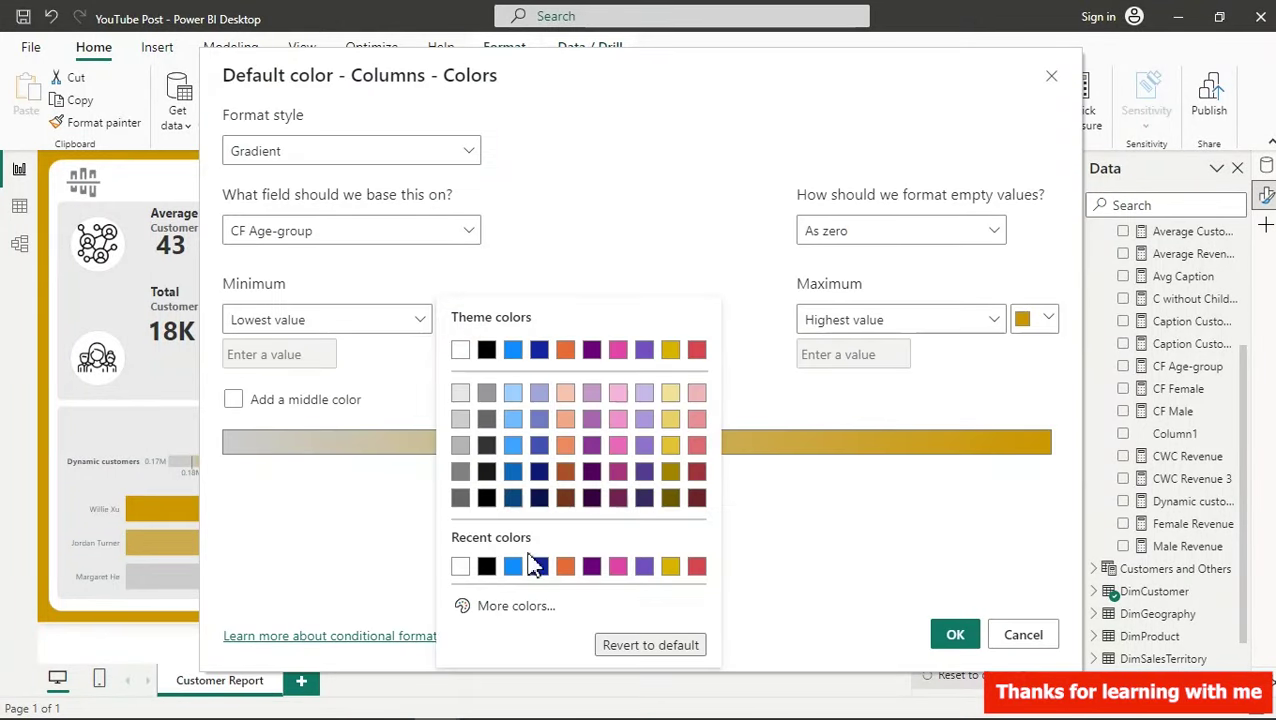
left_click(527, 607)
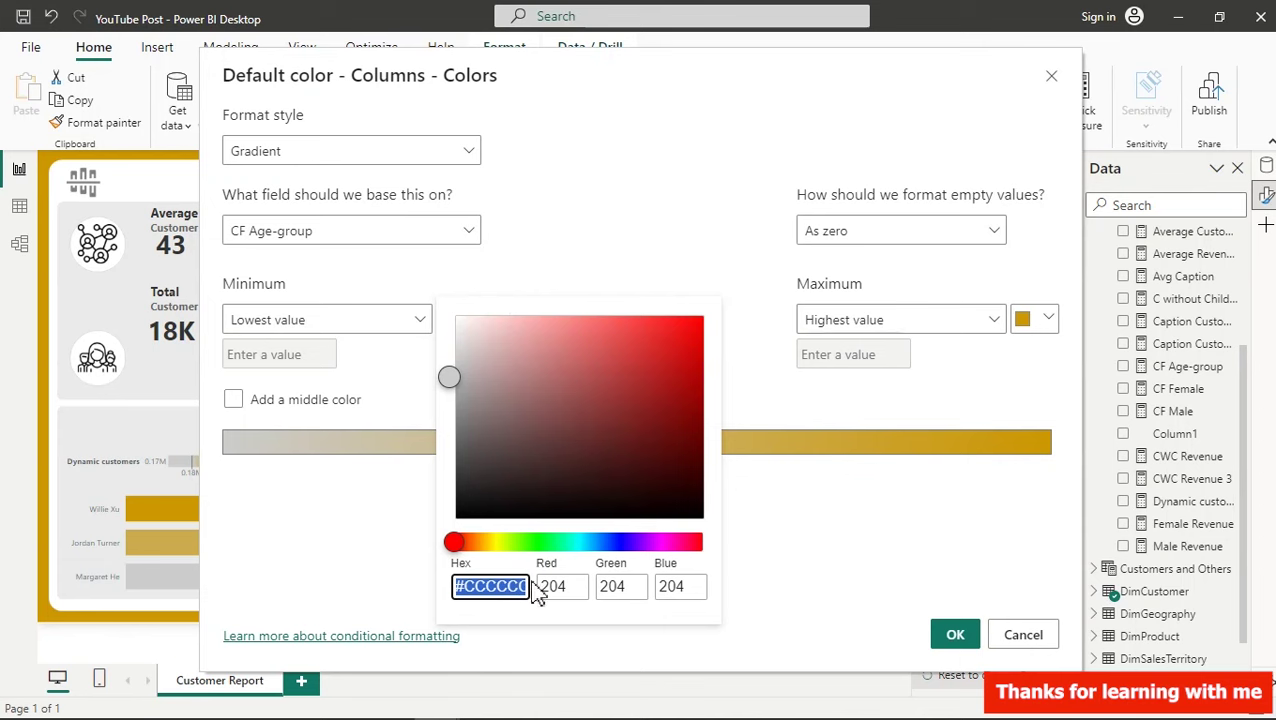
left_click(809, 547)
left_click(1023, 634)
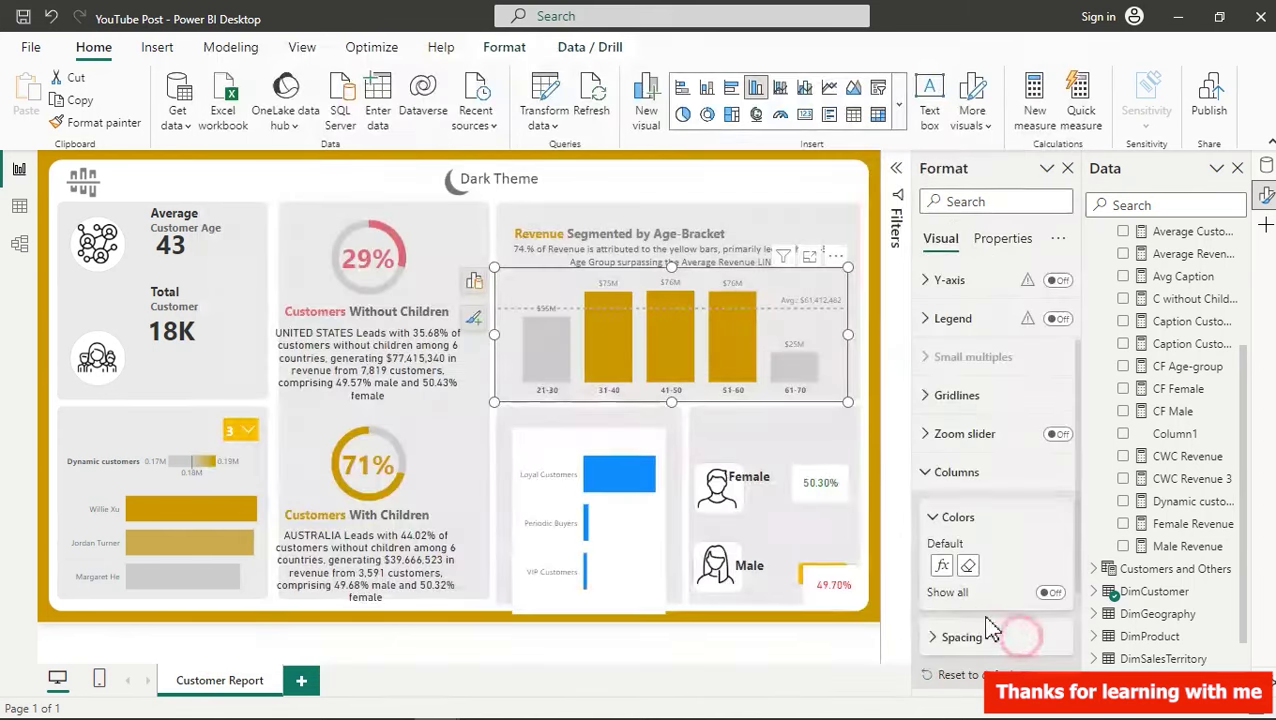
- Set the minimum and centre colours of the customer names chart's bar gradient to #CCCCCC and apply the conditional formatting
left_click(100, 580)
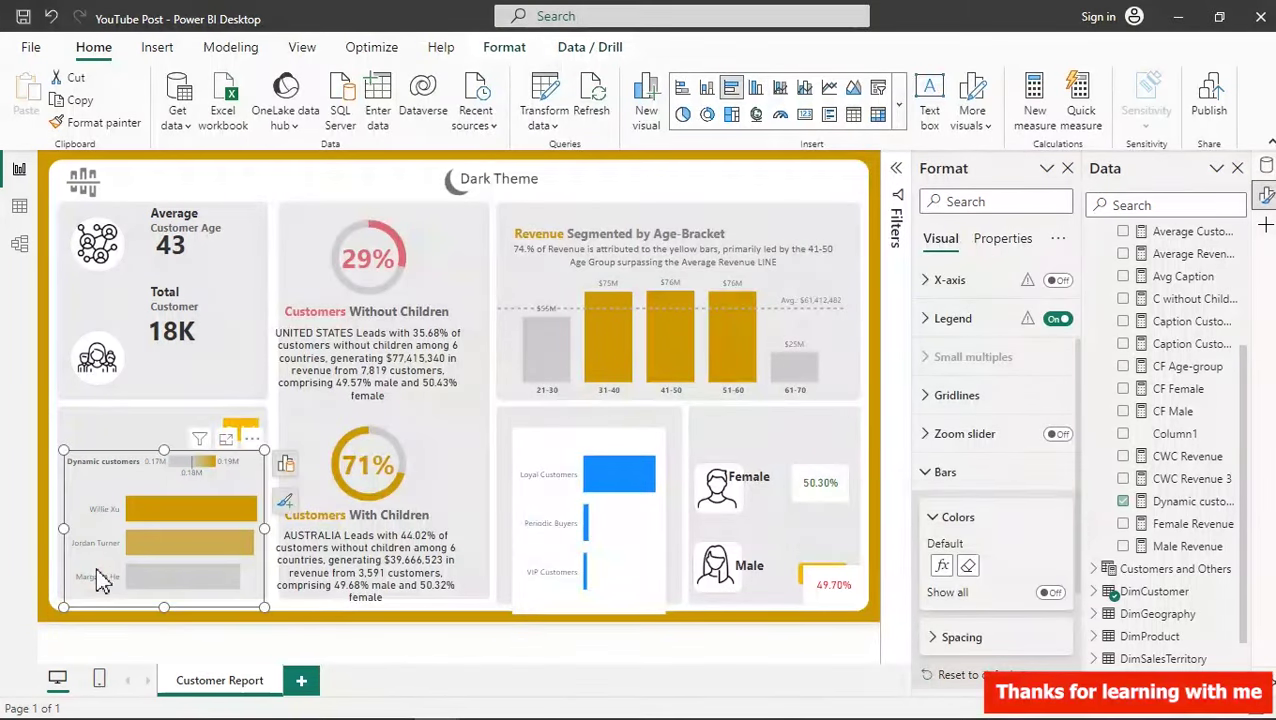
left_click(942, 567)
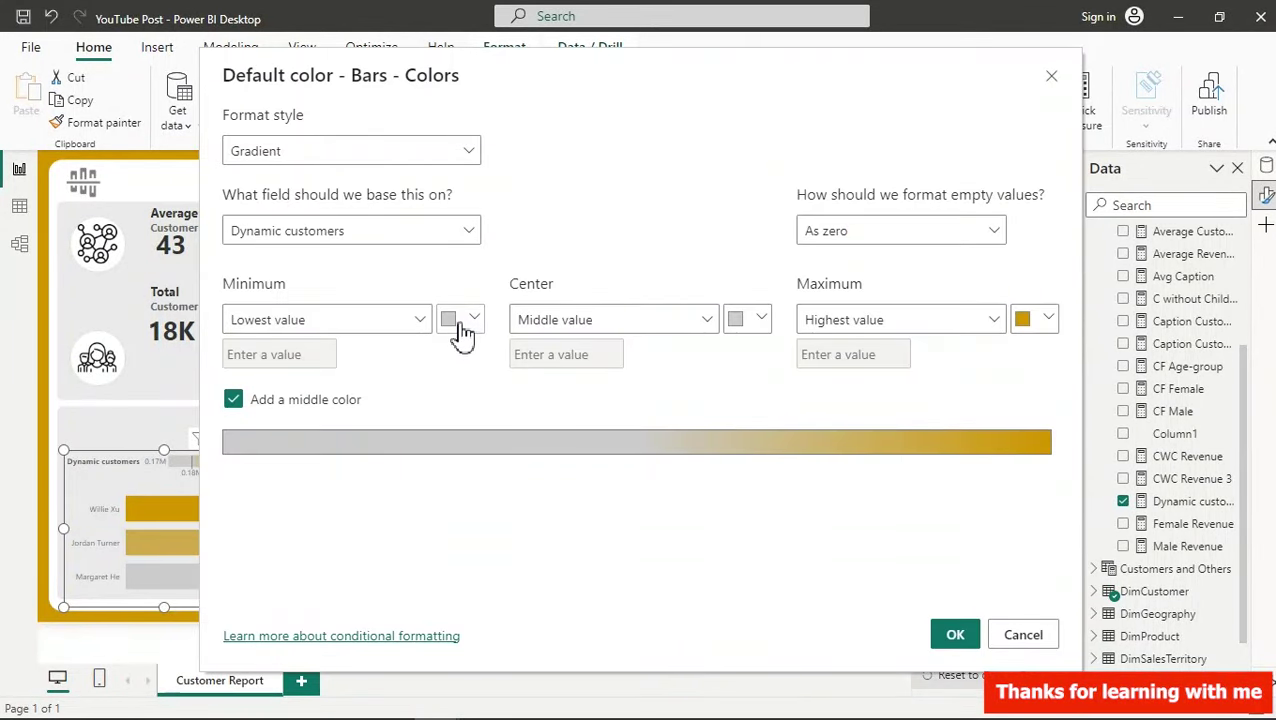
left_click(462, 330)
left_click(520, 607)
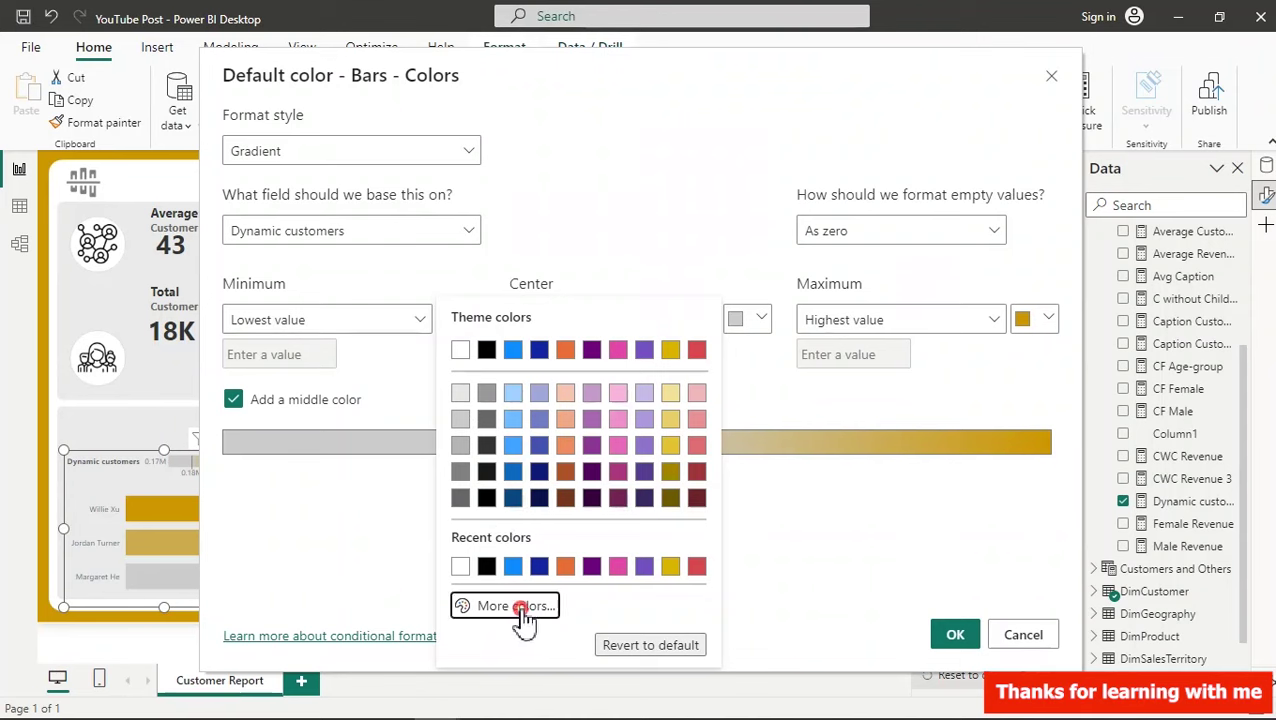
left_click(763, 549)
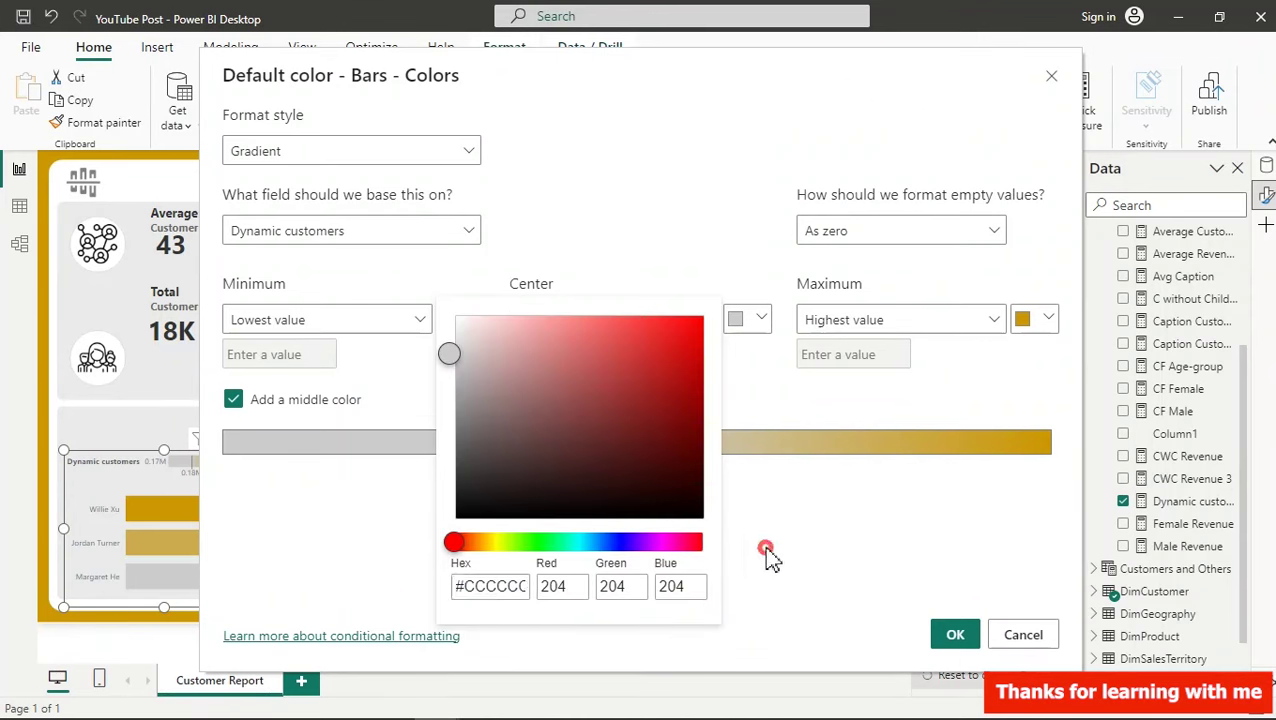
left_click(746, 320)
left_click(780, 610)
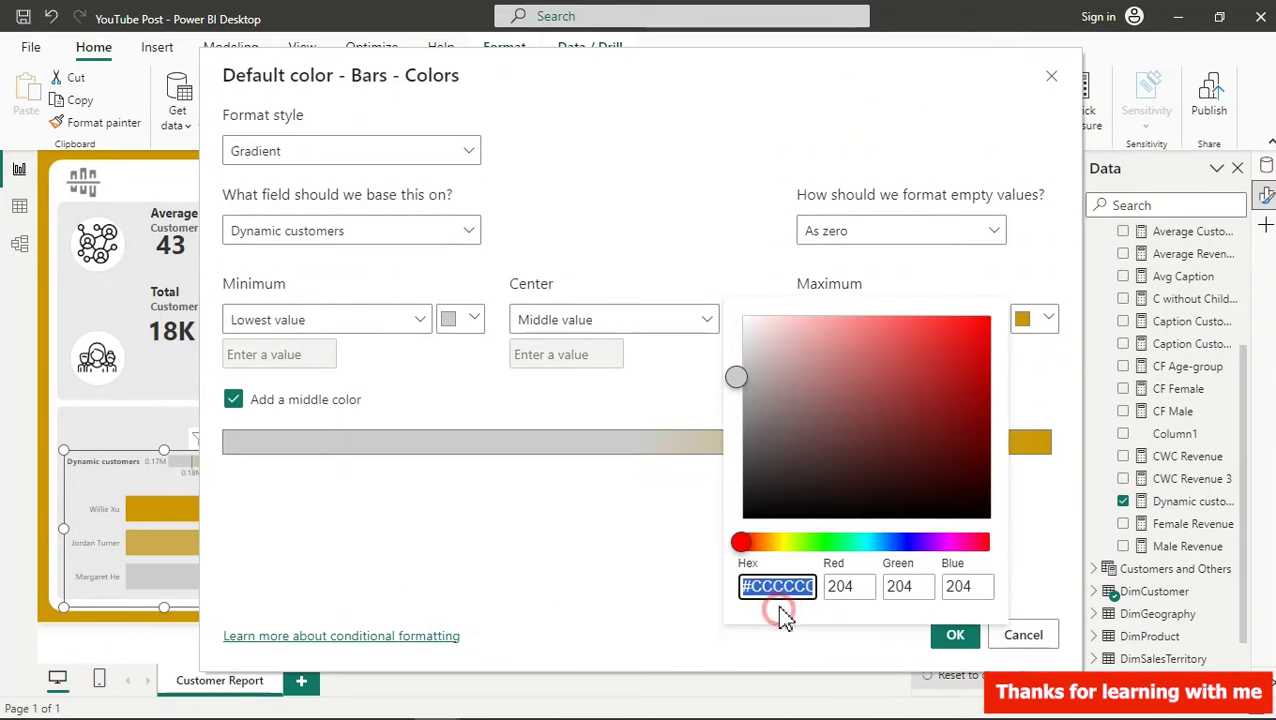
left_click(596, 562)
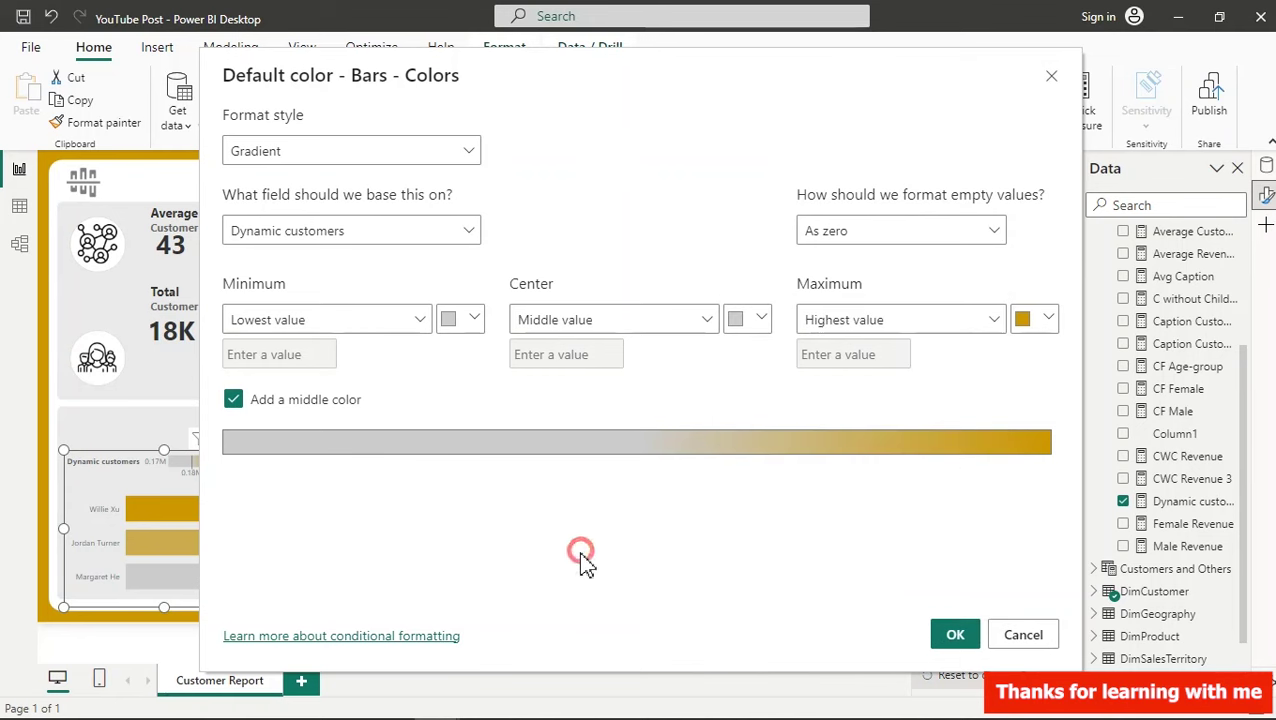
left_click(955, 632)
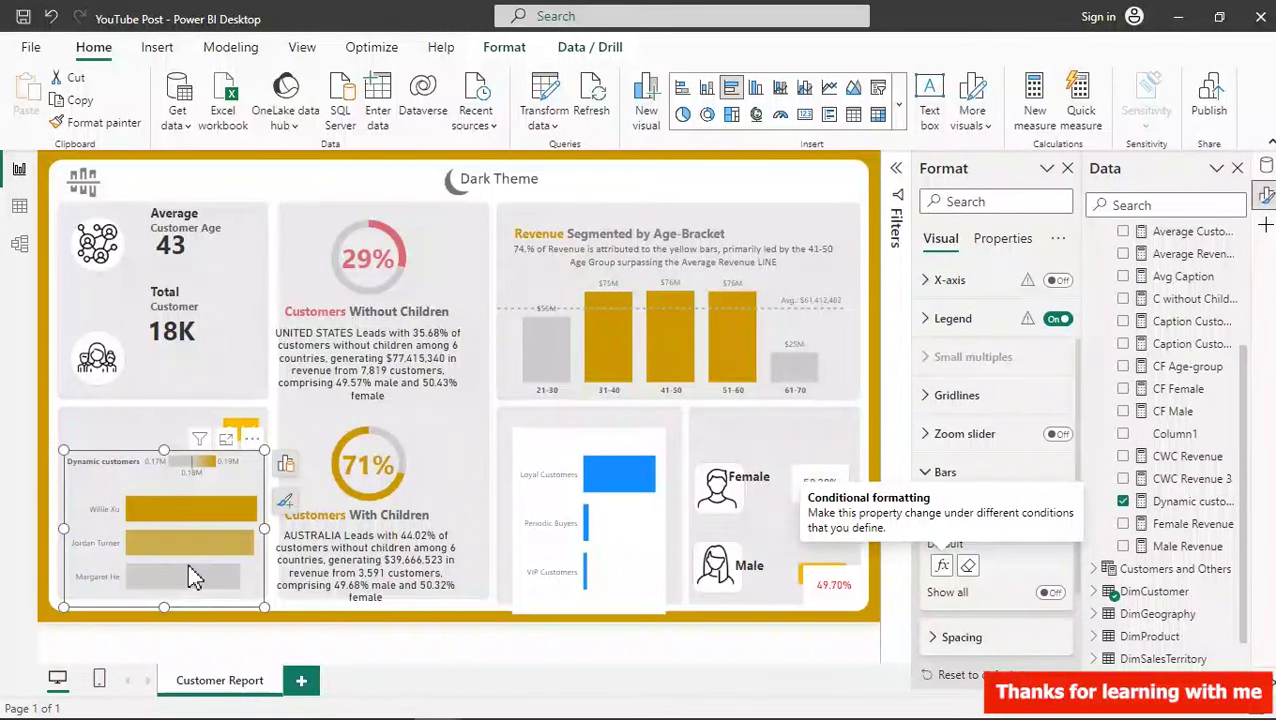
- Turn off the legend of the customer names bar chart
mouse_move(194, 578)
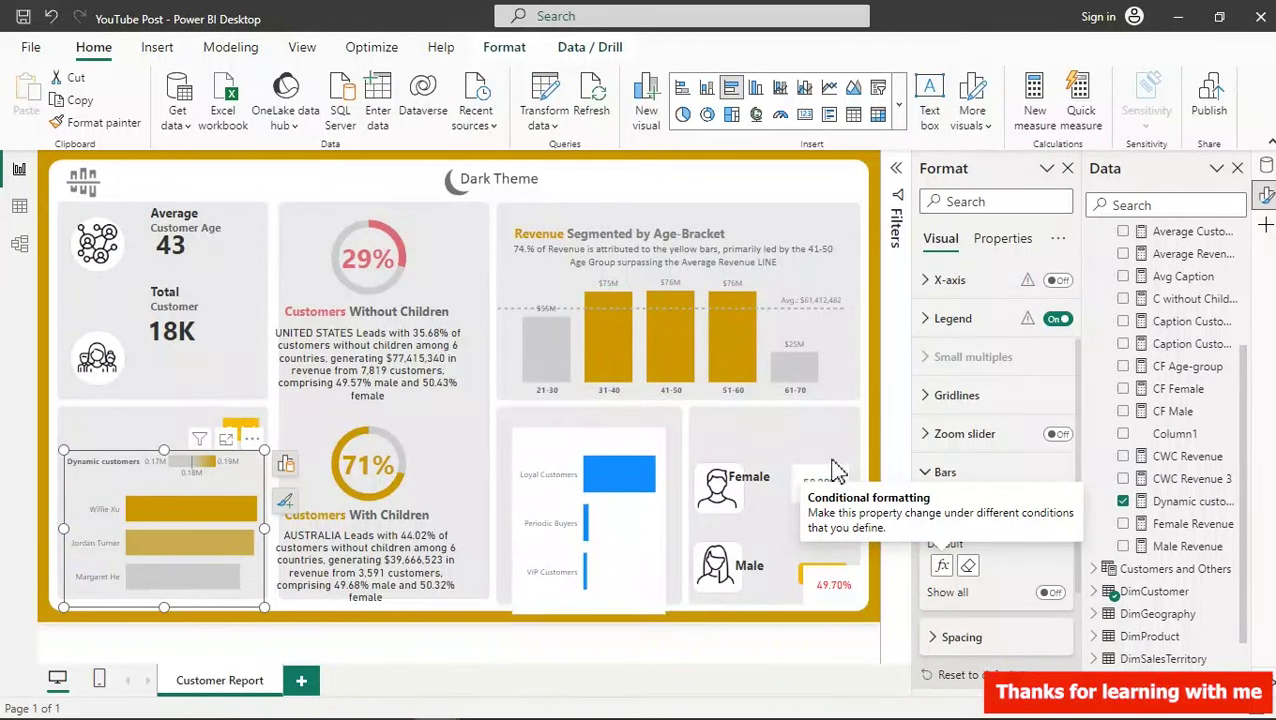
mouse_move(1078, 390)
left_mouse_down()
mouse_move(1074, 541)
mouse_move(1082, 393)
mouse_move(1062, 373)
left_mouse_up()
left_click(1058, 344)
left_click(1058, 344)
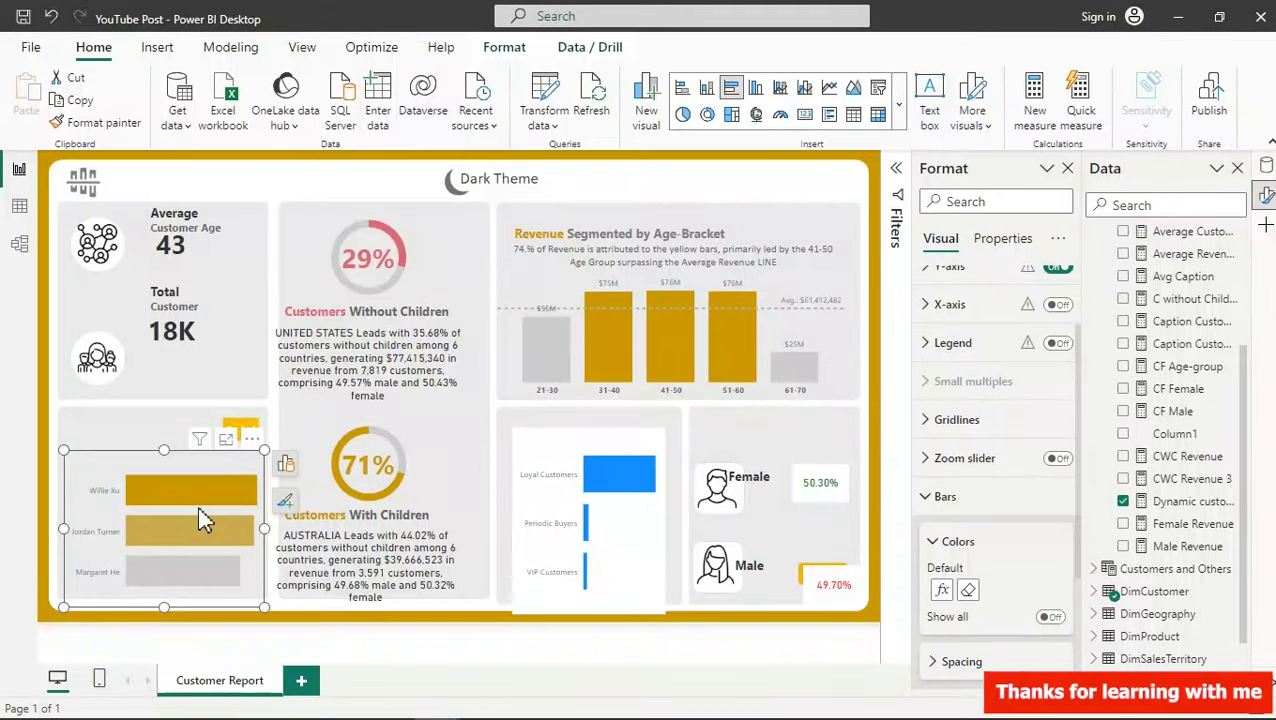
mouse_move(207, 515)
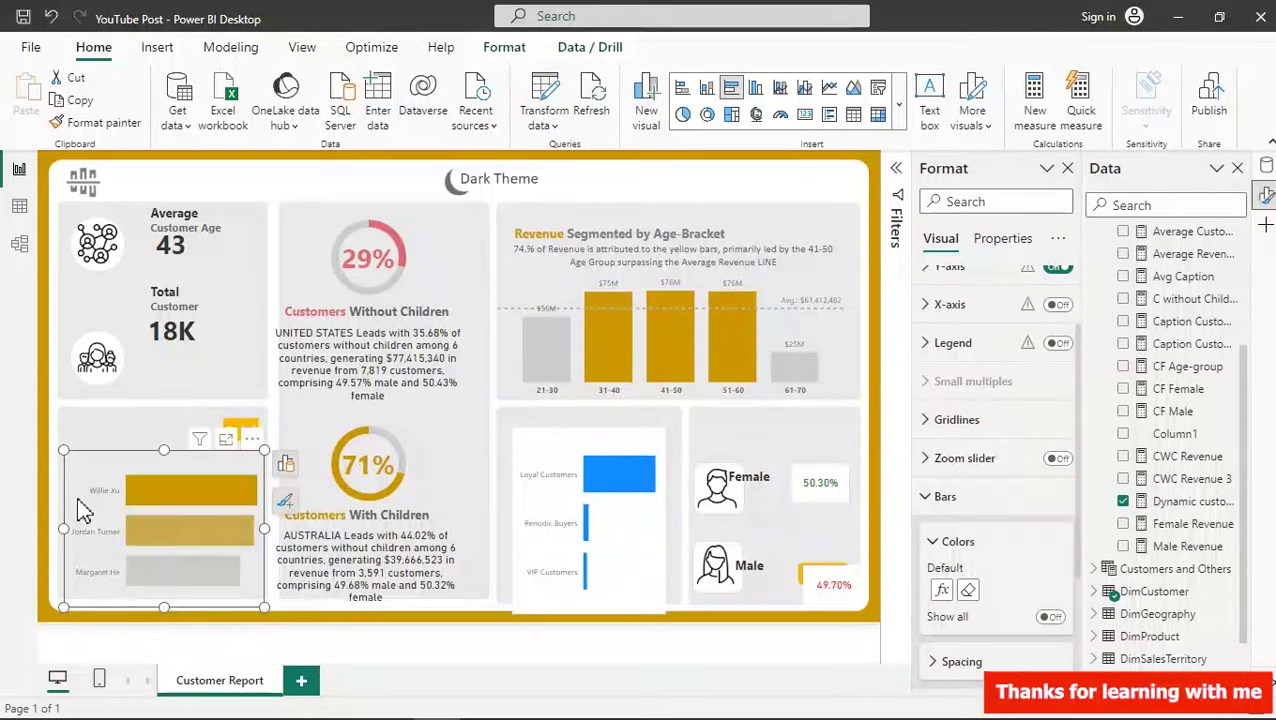
- Make the Y-axis value labels of the customer names bar chart bold
mouse_move(65, 476)
left_mouse_down()
mouse_move(110, 530)
mouse_move(145, 607)
left_mouse_up()
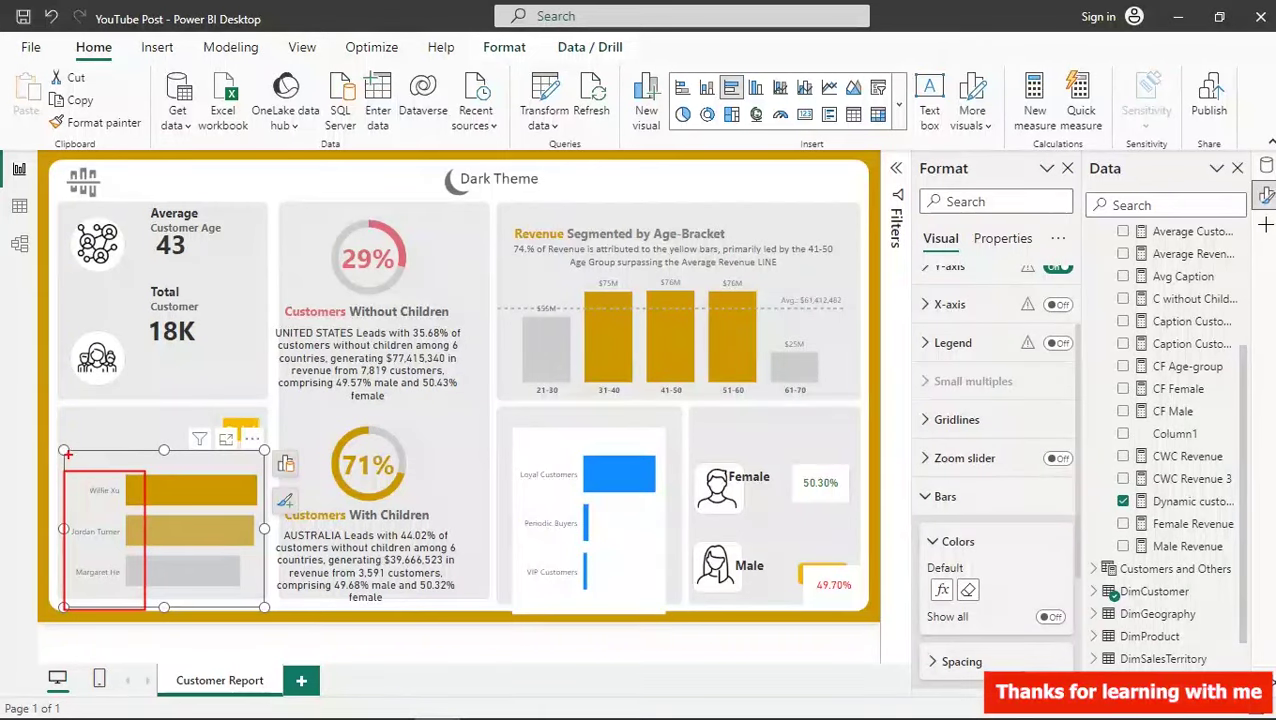
left_click_drag(68, 454, 80, 466)
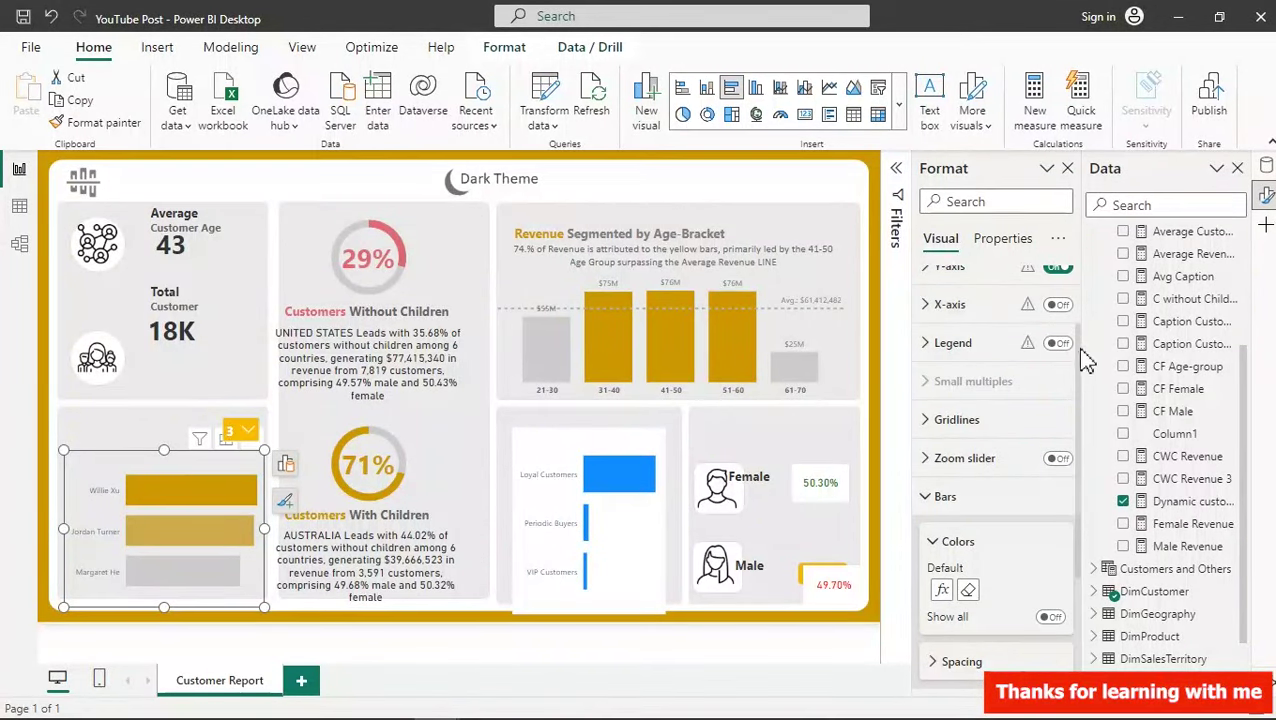
left_click_drag(1081, 361, 1080, 292)
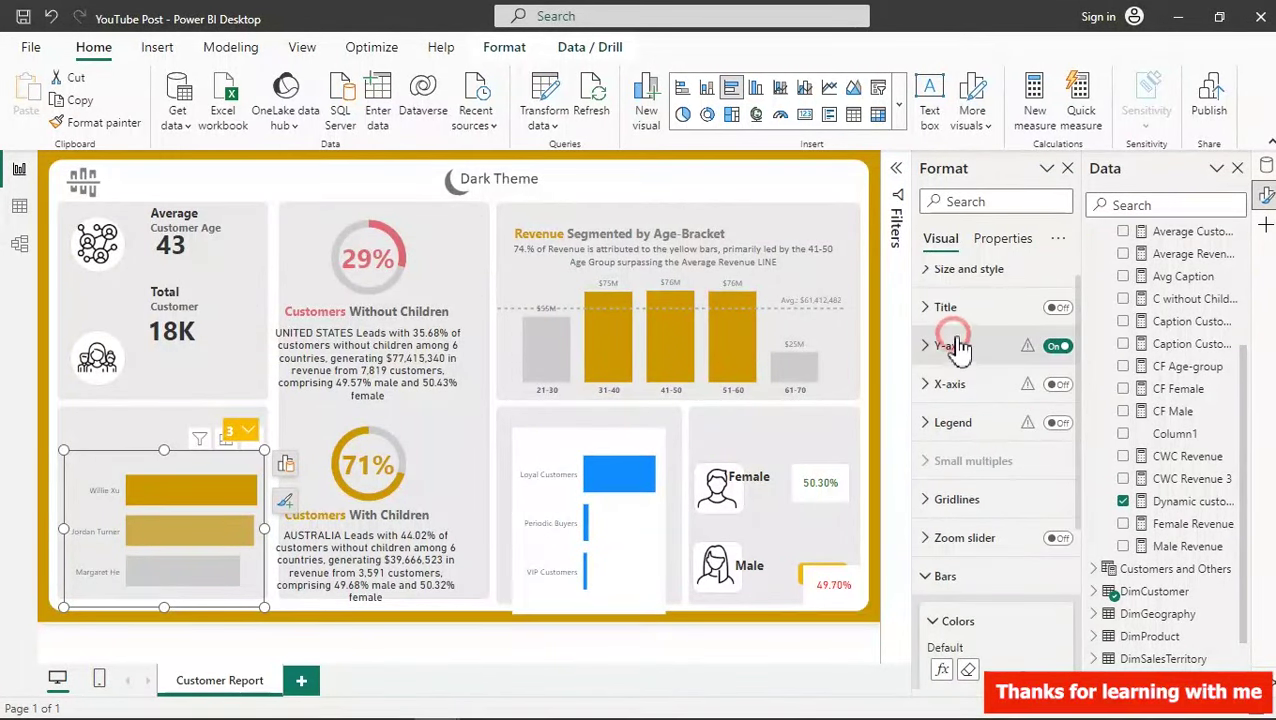
left_click(1010, 345)
left_click(938, 468)
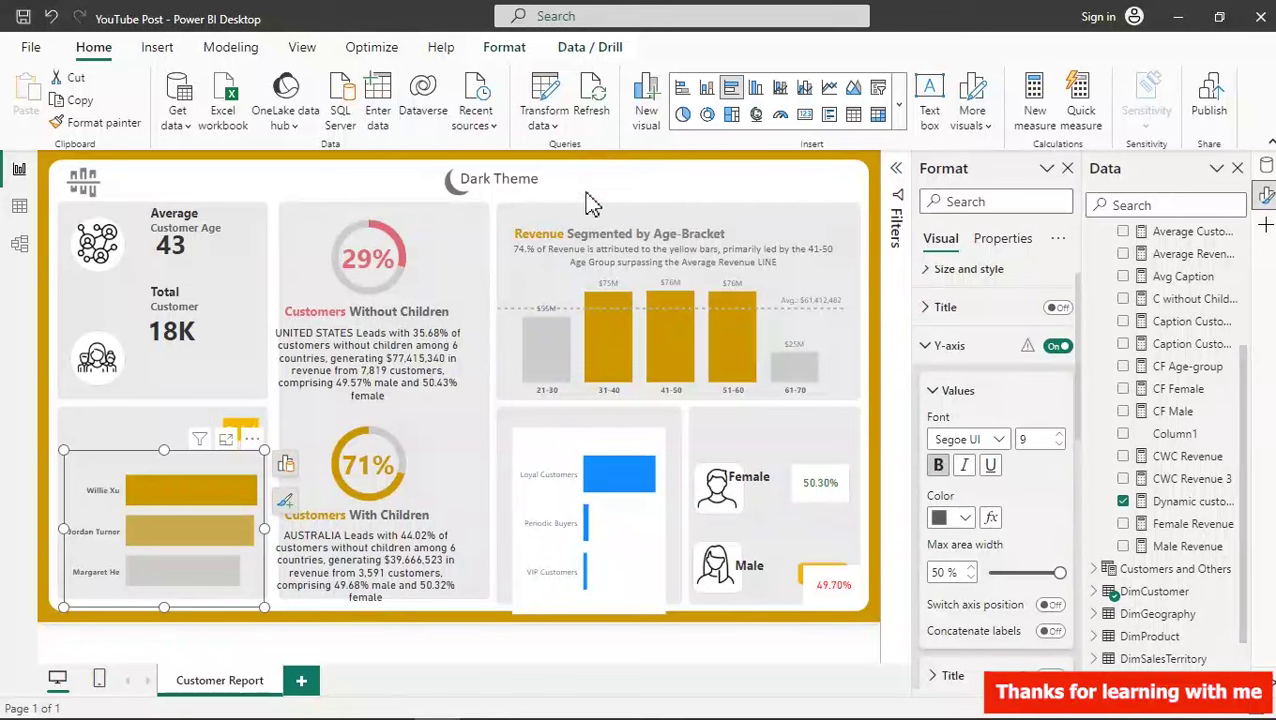
- Deselect the chart and choose 4 in the yellow number slicer above the customer names chart
key("Escape")
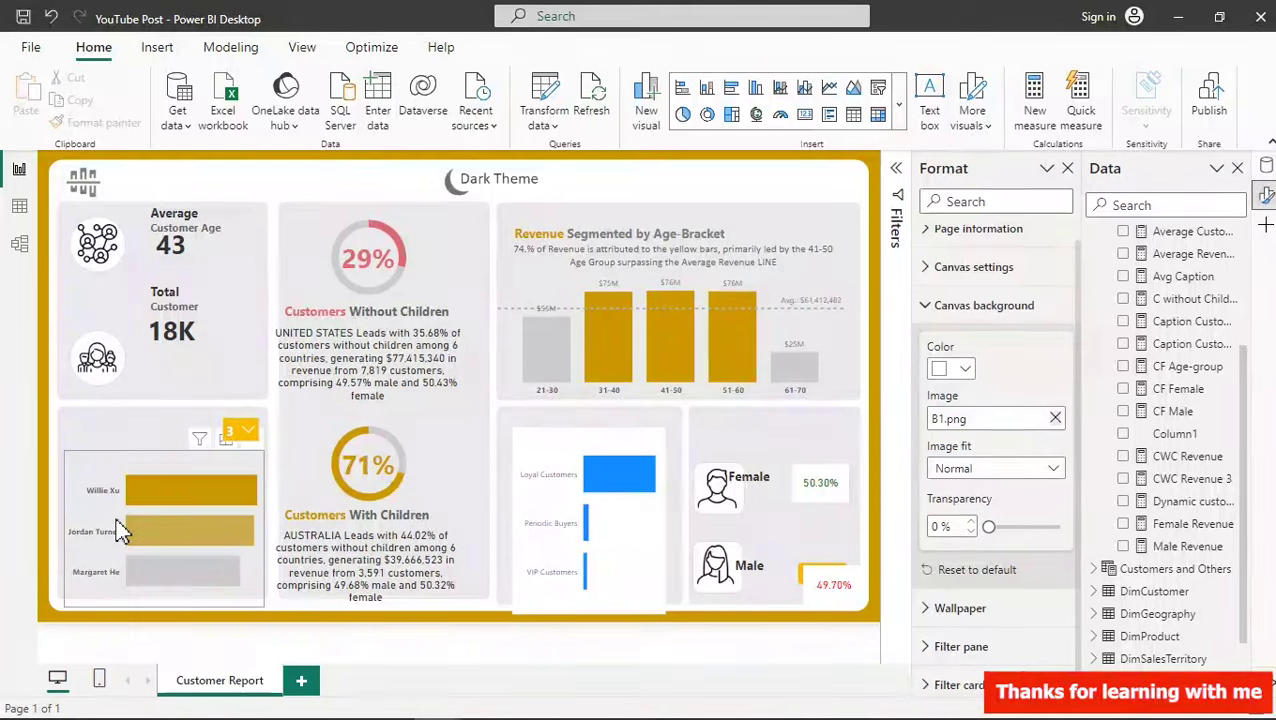
left_click(242, 432)
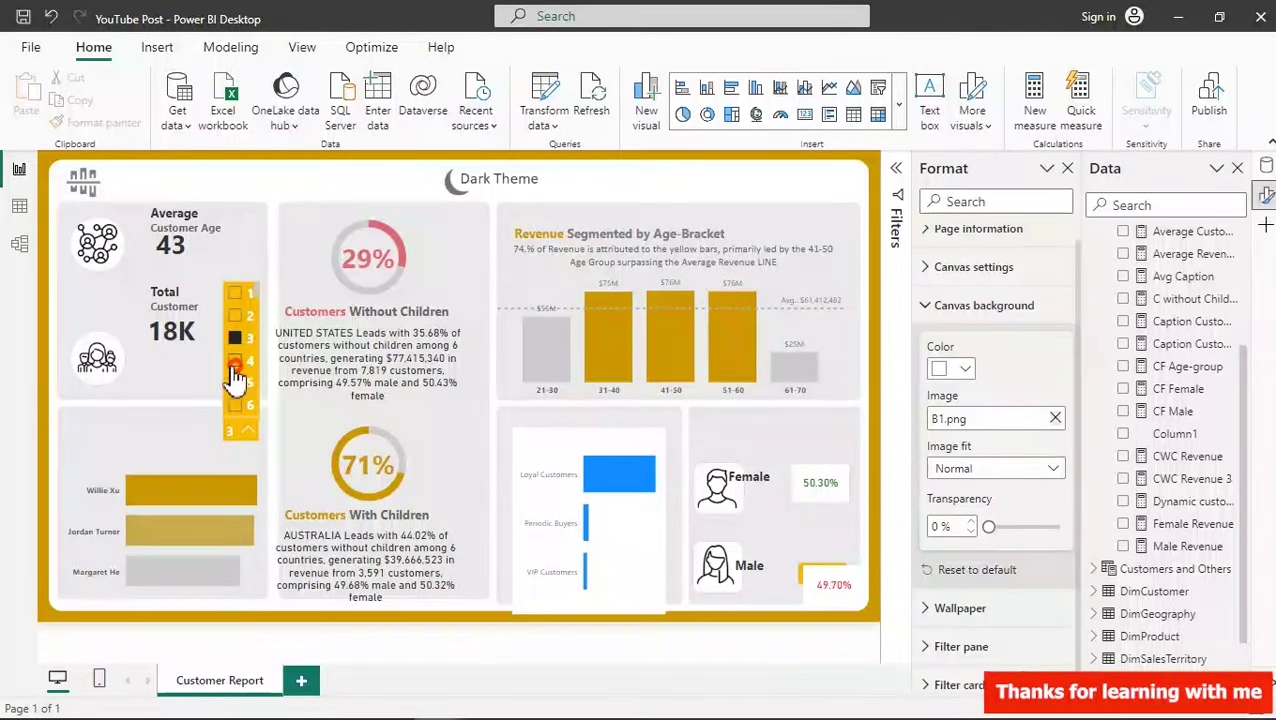
left_click(236, 362)
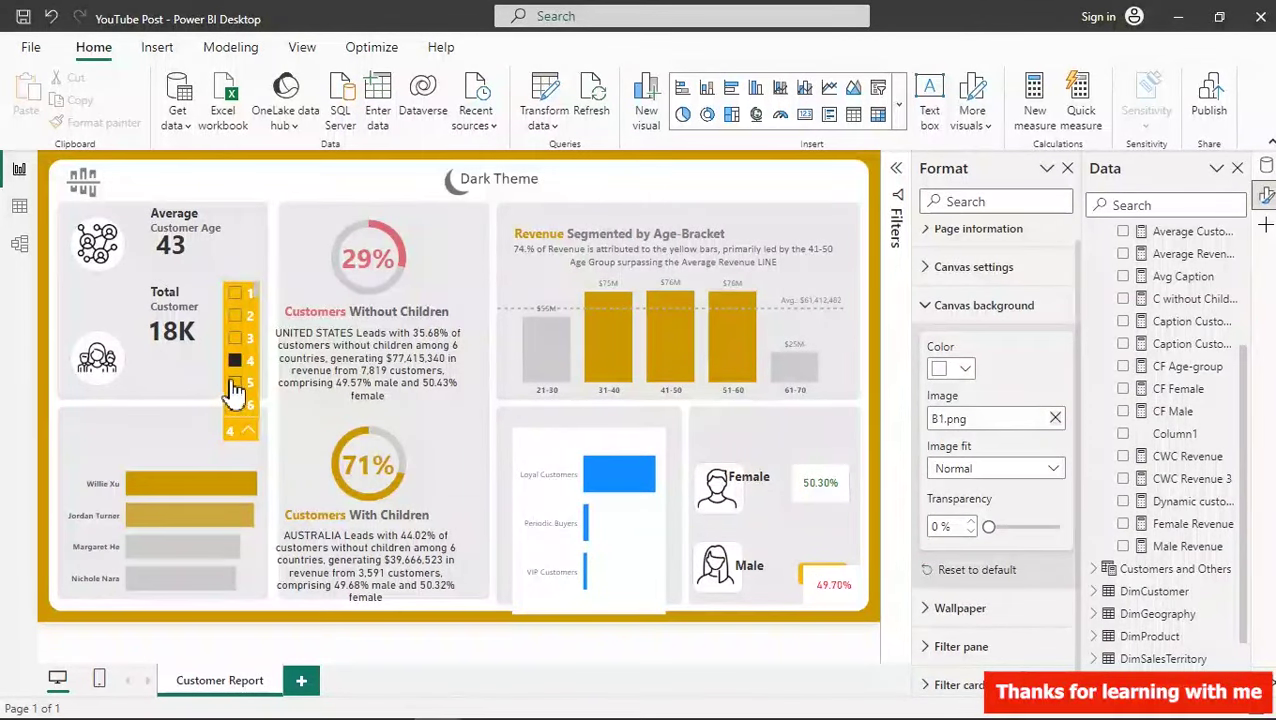
- Duplicate the "Revenue Segmented by Age-Bracket" heading text box and place the copy above the customer names chart
left_click(627, 220)
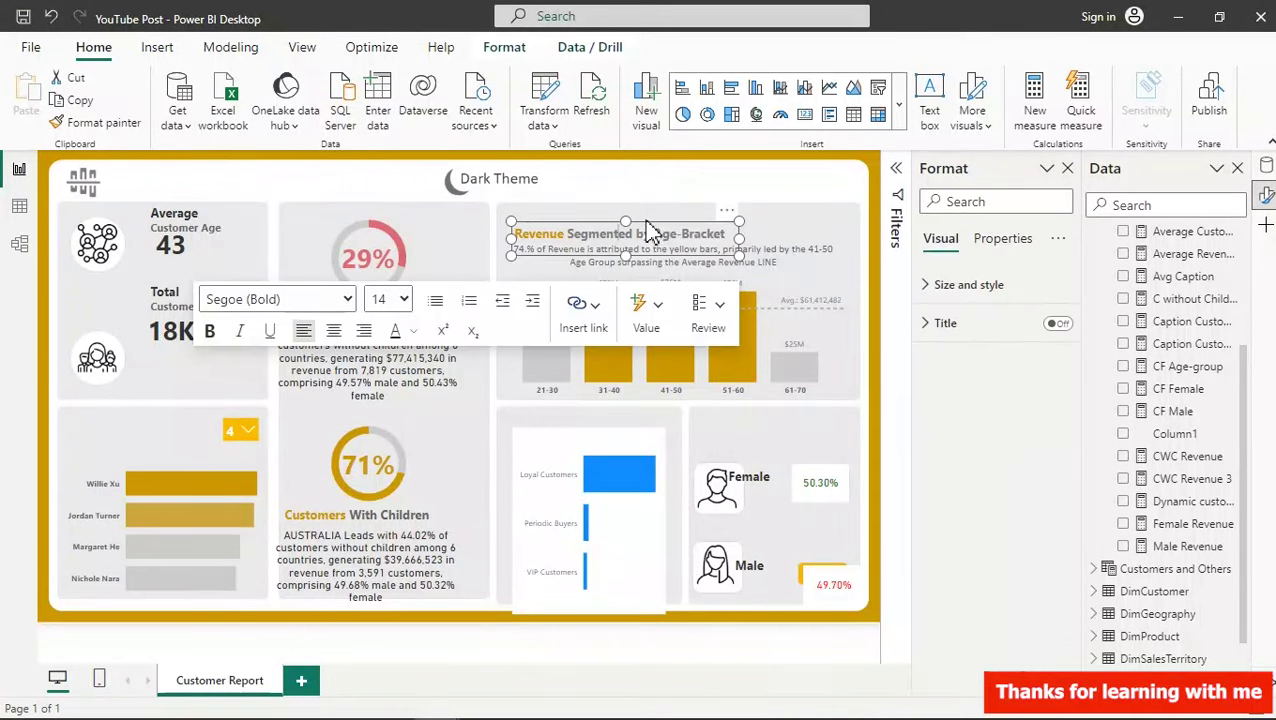
left_click(648, 230)
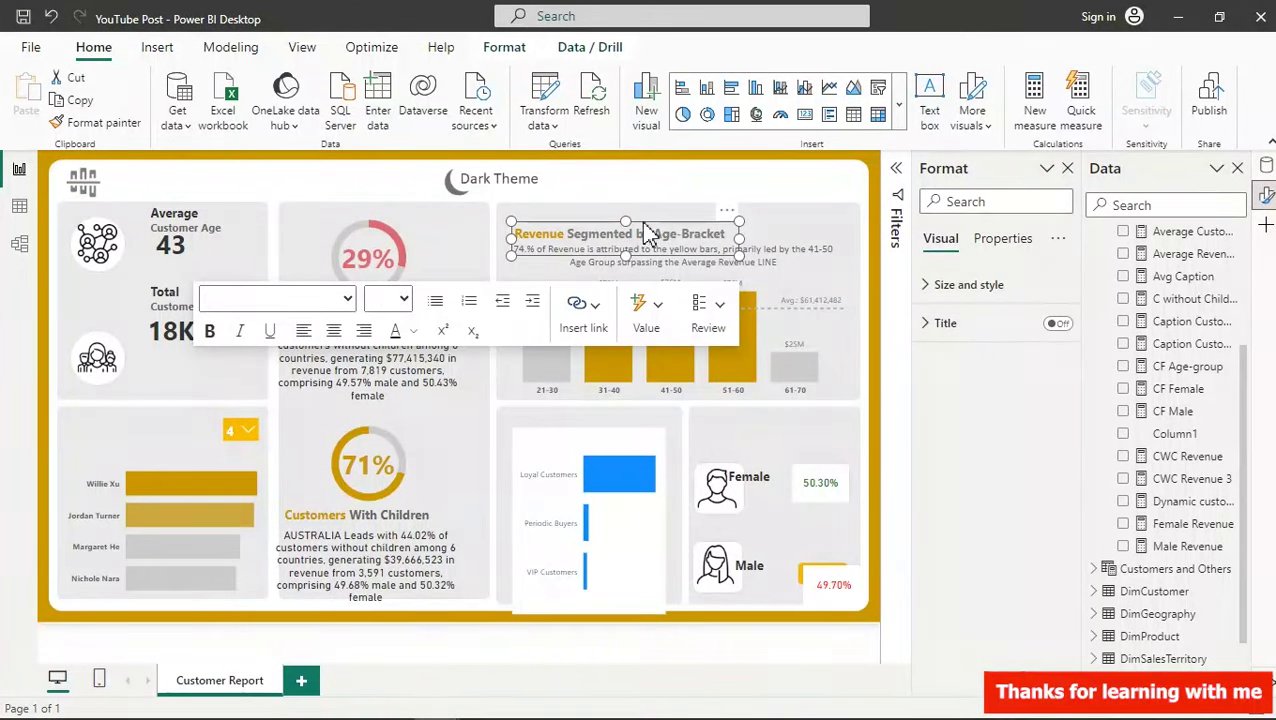
left_click(75, 100)
left_click(28, 95)
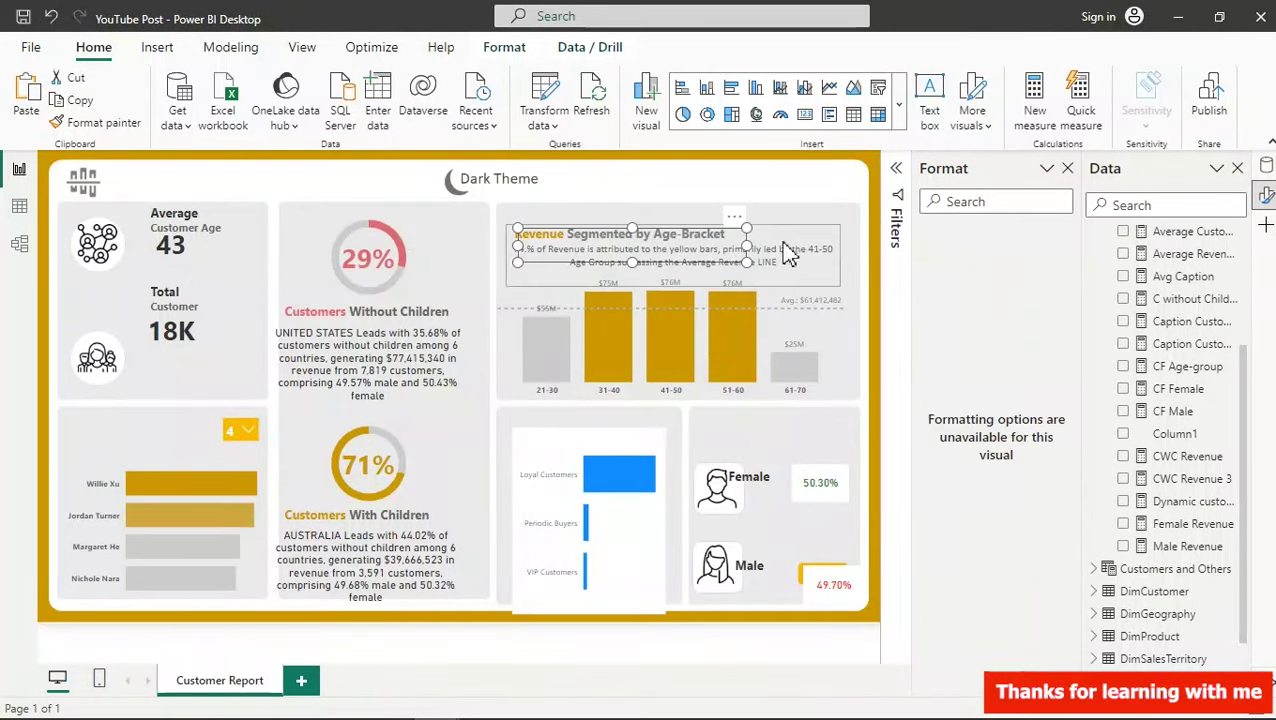
left_click(728, 232)
left_click_drag(728, 232, 112, 426)
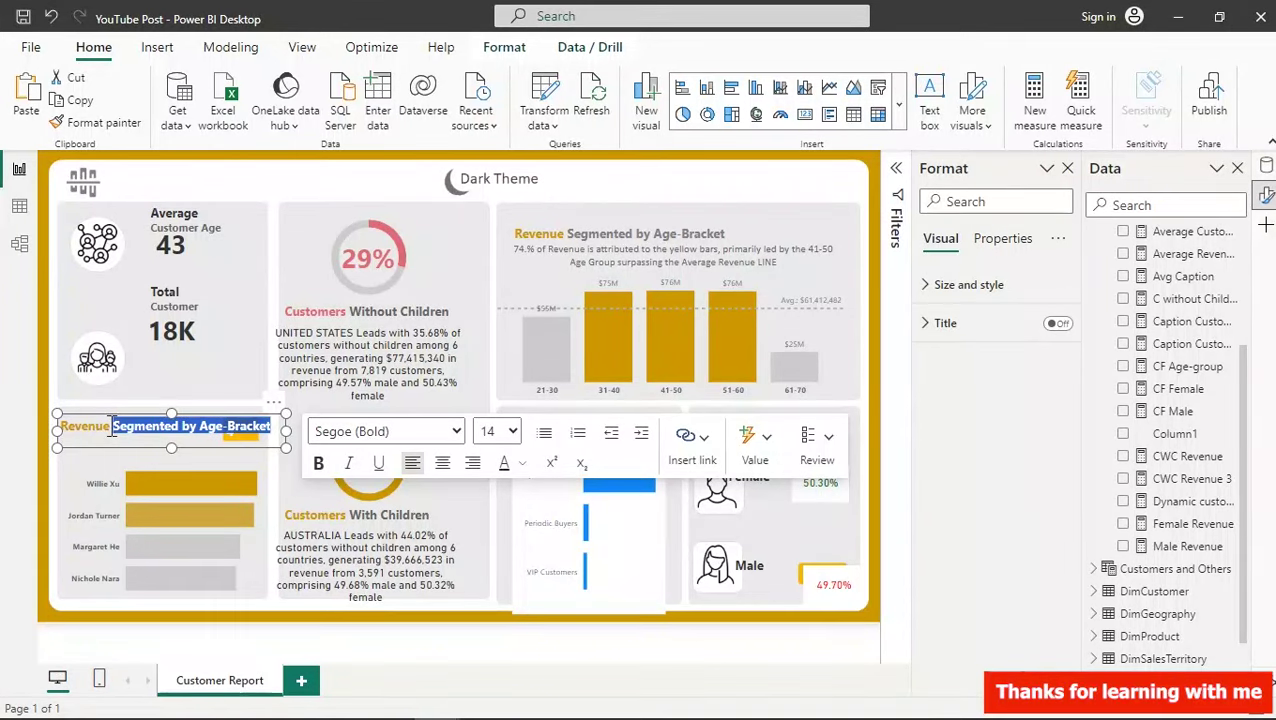
- Change the copied heading's text to "Esteemed Buyers" and narrow its text box so it ends before the slicer
type("Buyers")
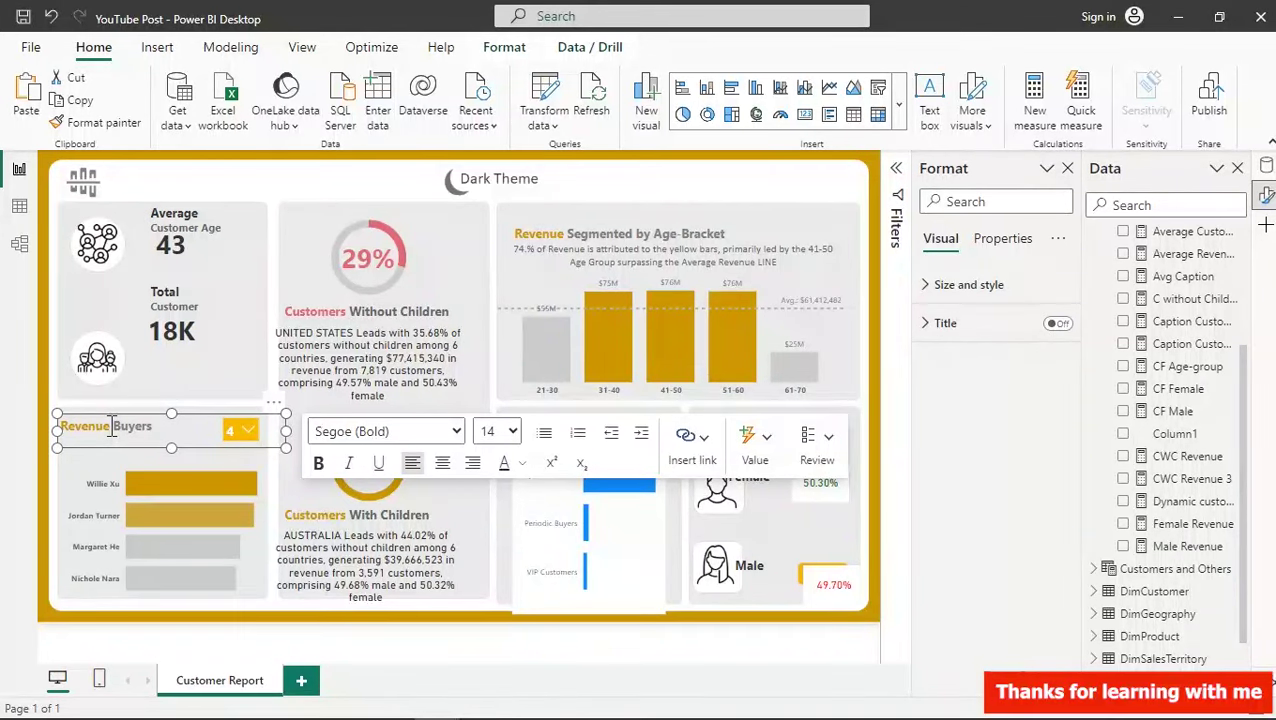
key("BackSpace")
key("BackSpace")
key("BackSpace")
key("BackSpace")
key("BackSpace")
key("BackSpace")
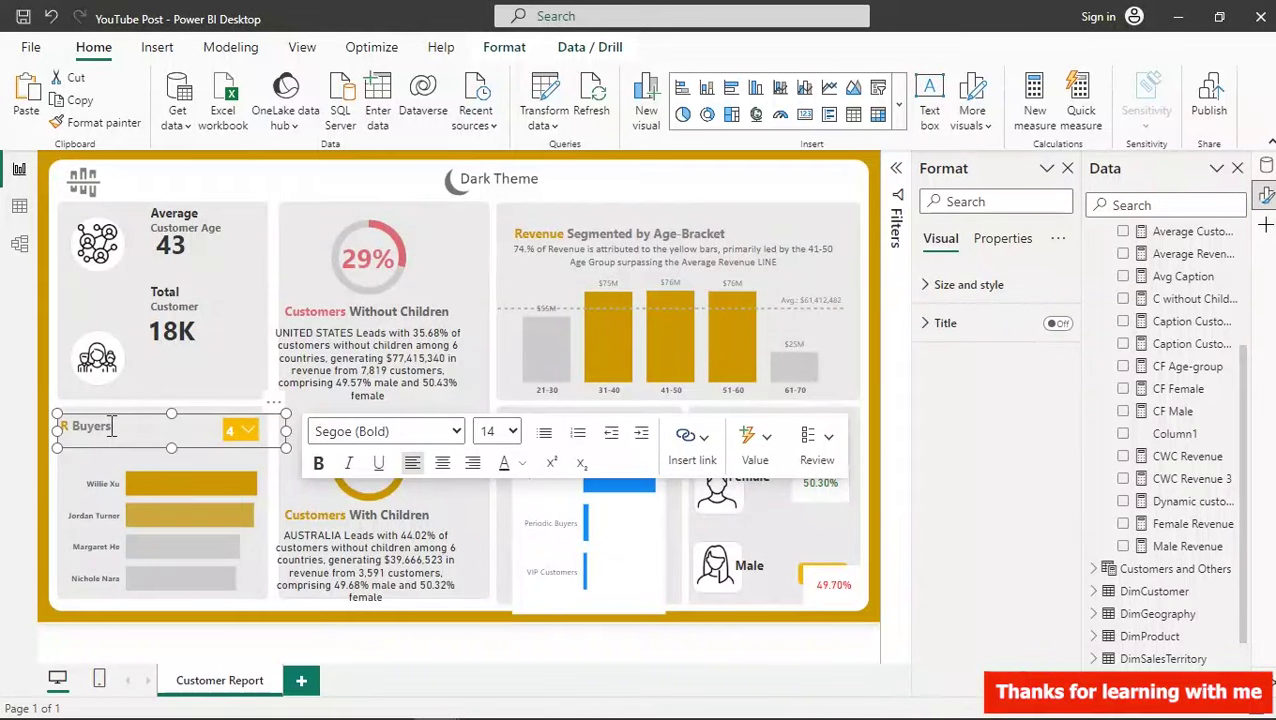
type("Esteemed")
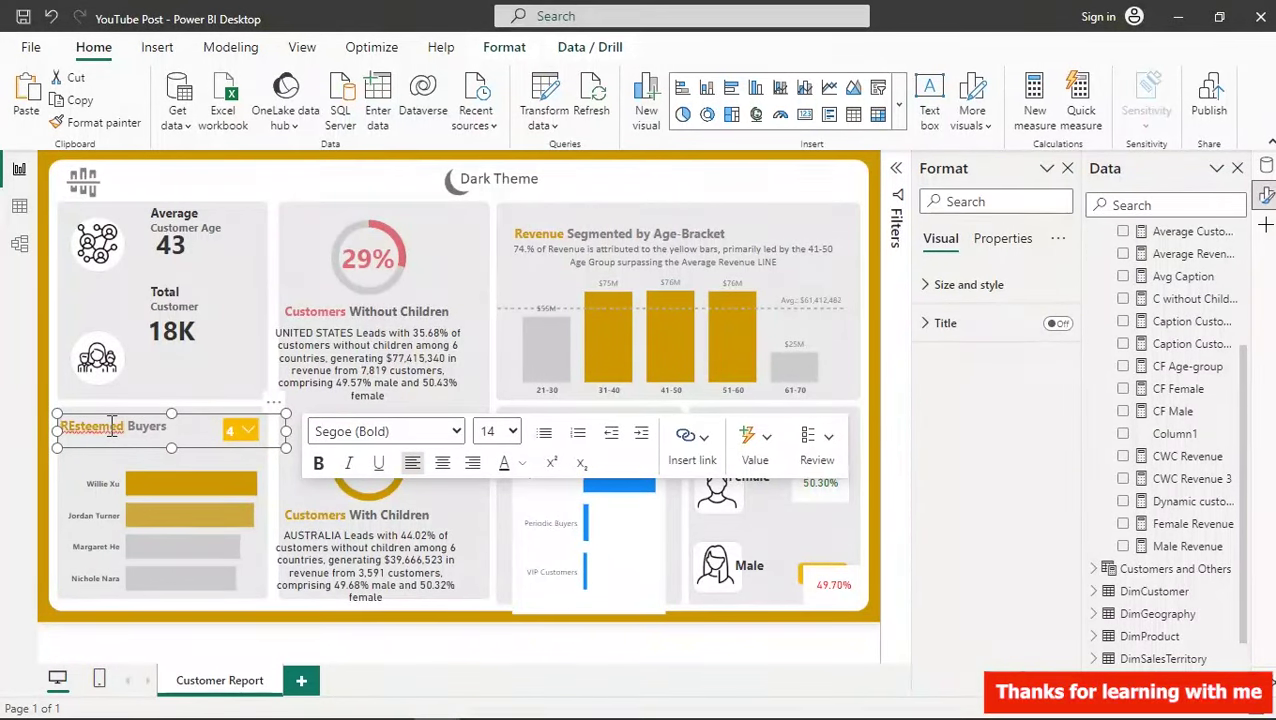
key("Home")
key("Delete")
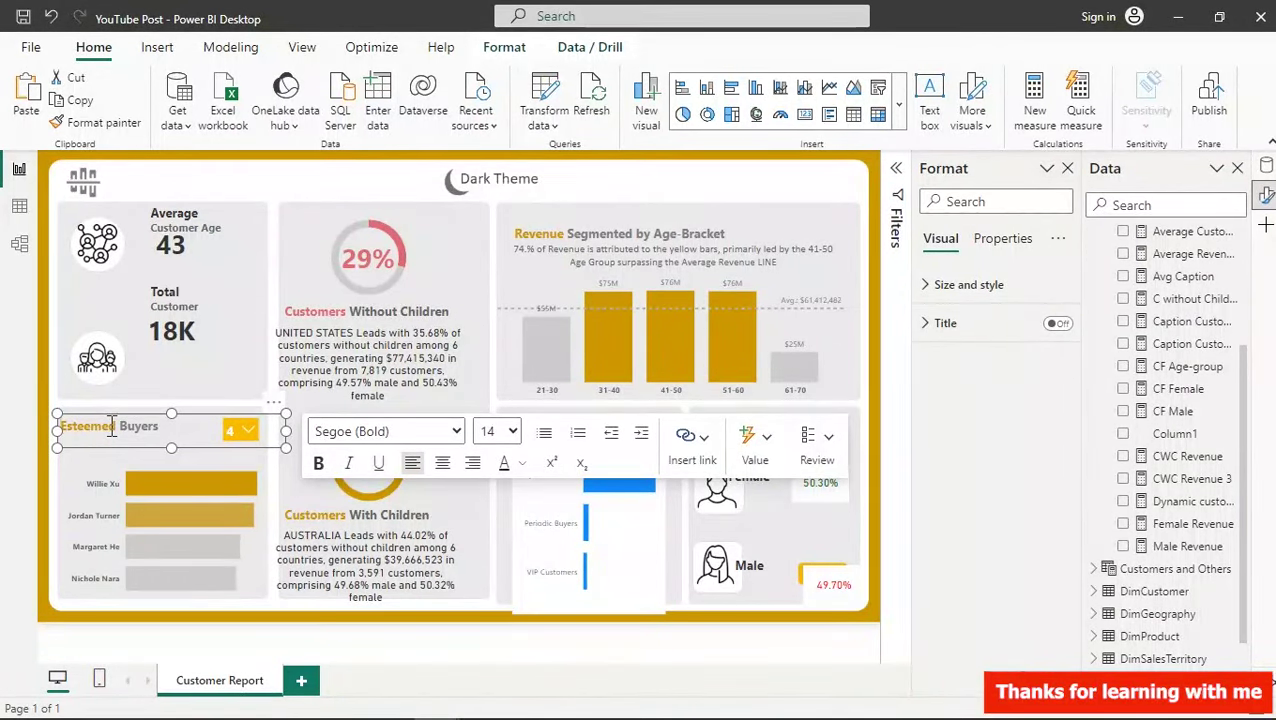
left_click_drag(269, 430, 168, 445)
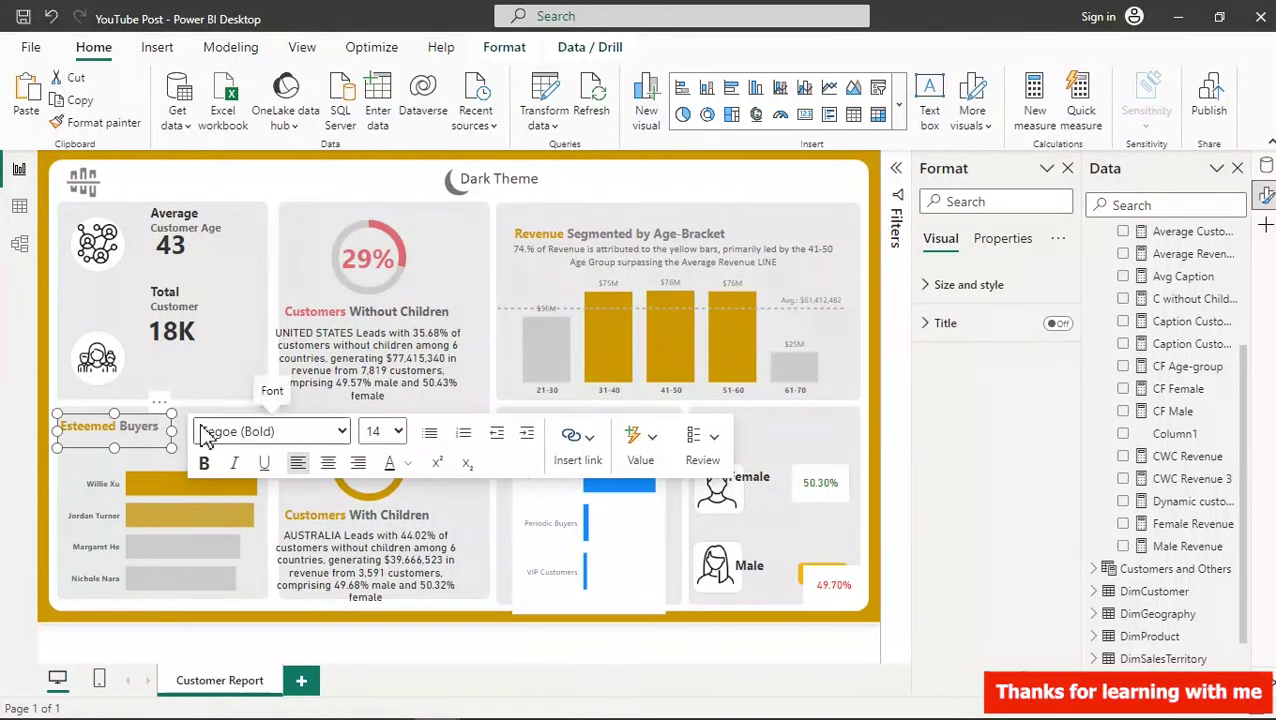
left_click(688, 180)
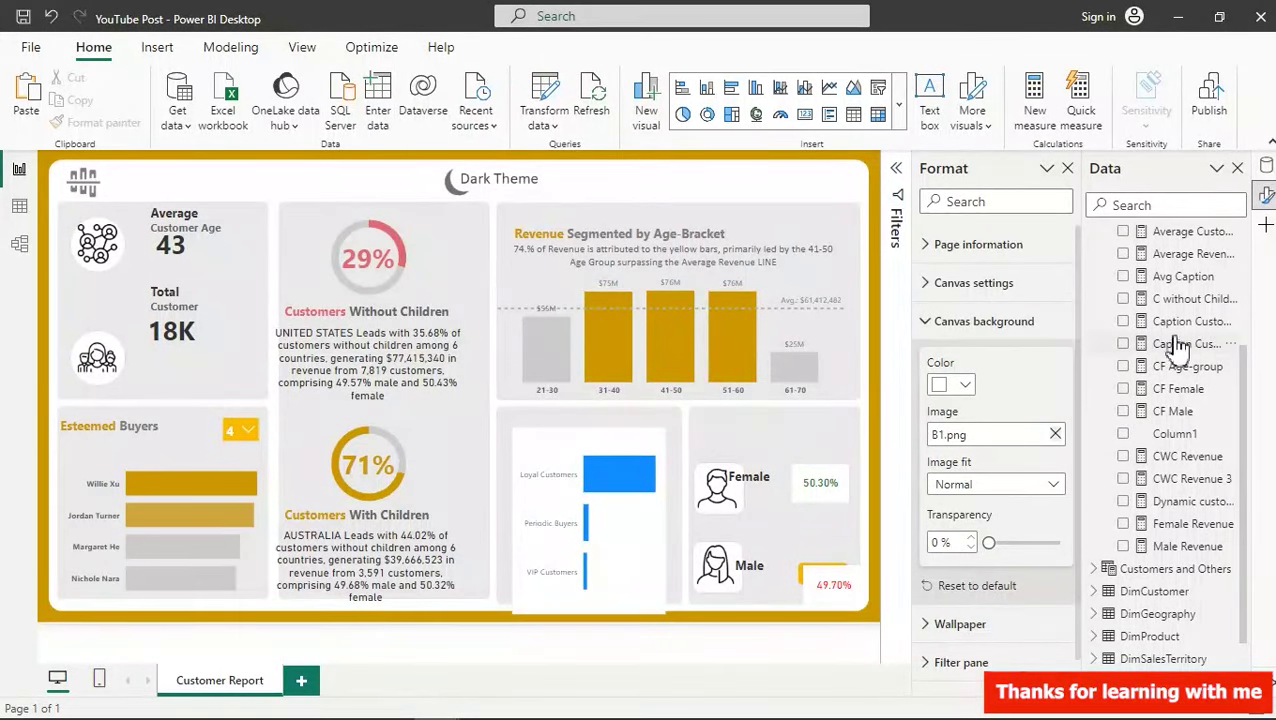
- Create a new measure named "Title Top Customers" in the Customer Measures table
left_click(1236, 334)
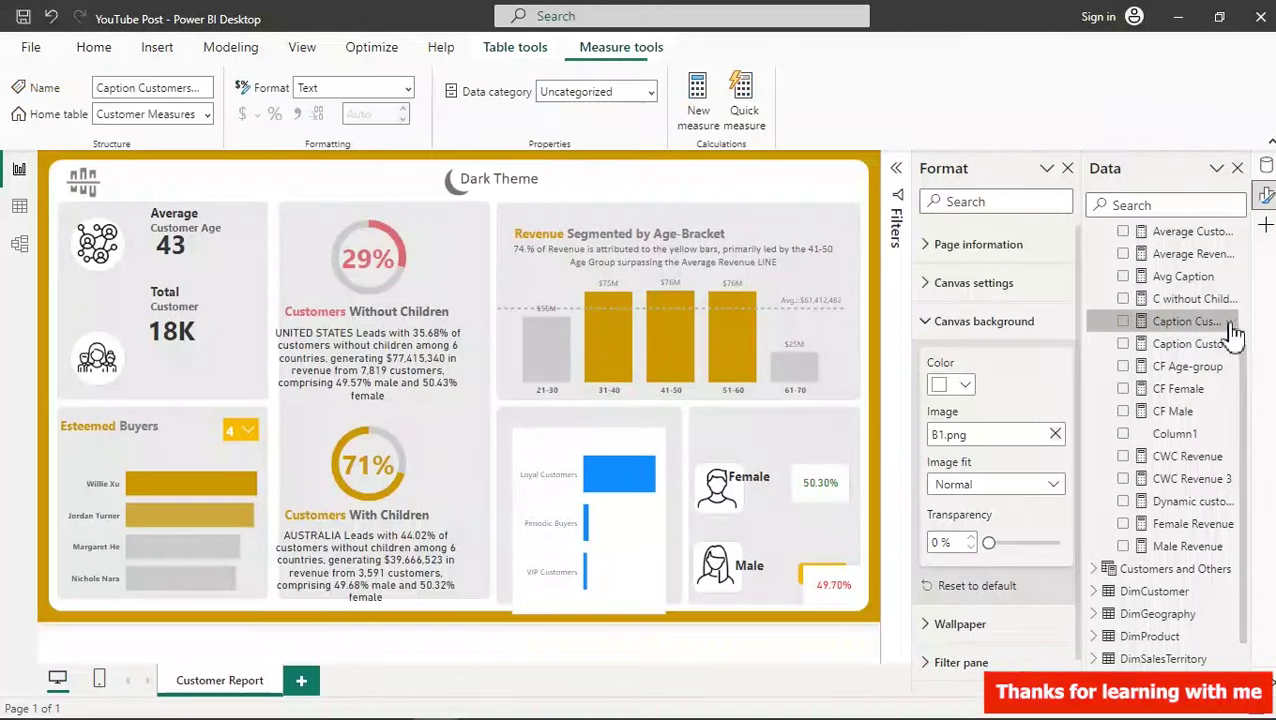
left_click(1229, 326)
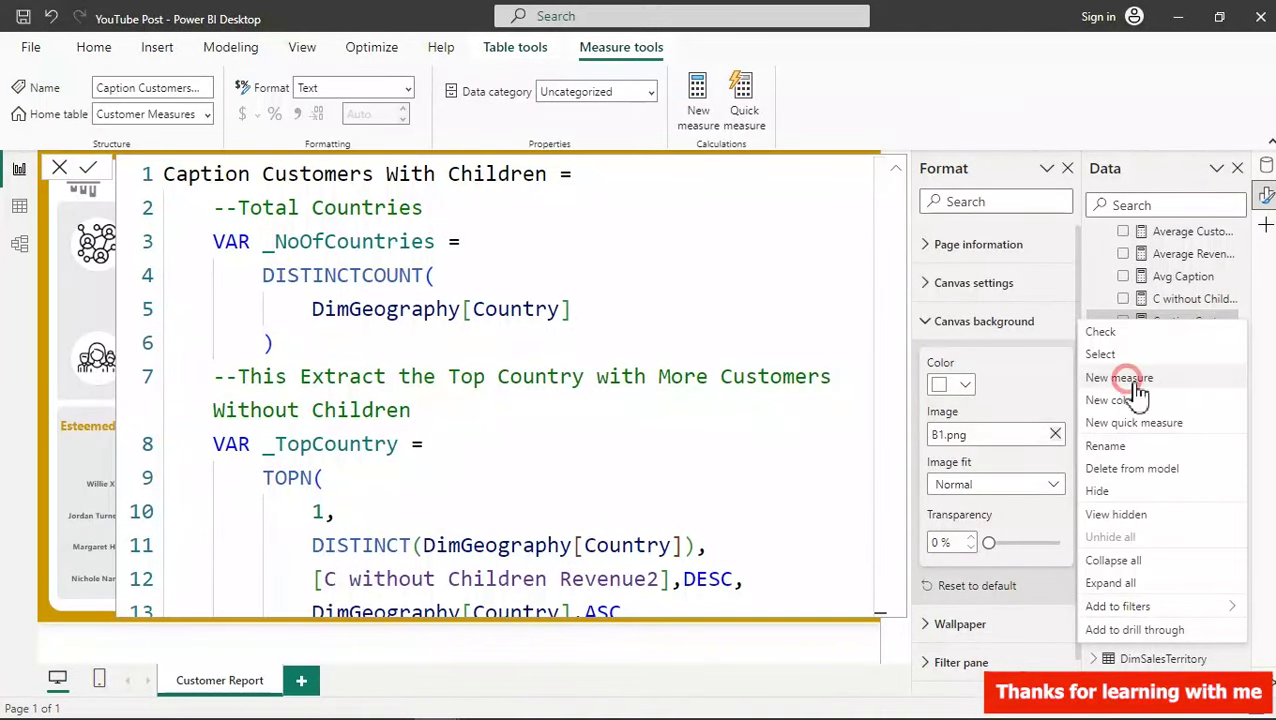
key("Escape")
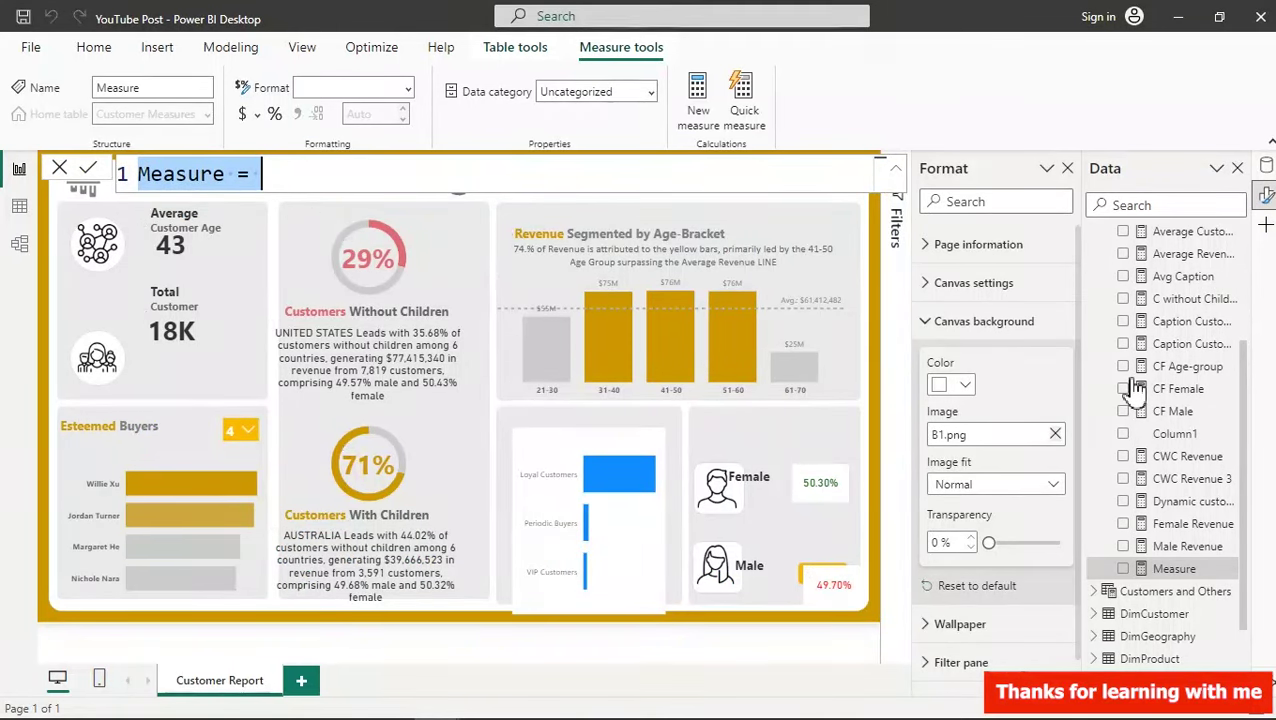
type("Top")
key("BackSpace")
key("BackSpace")
key("BackSpace")
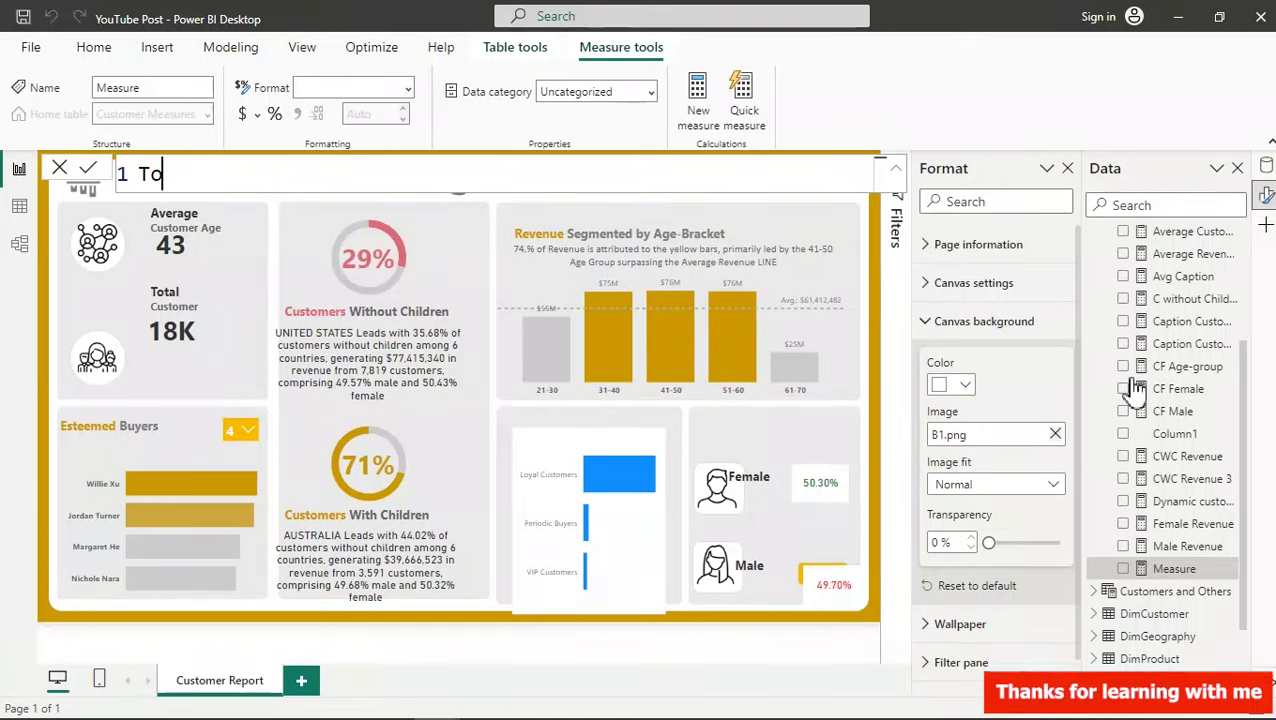
type("1 Tii")
key("BackSpace")
type("to")
type("le ")
type("Top")
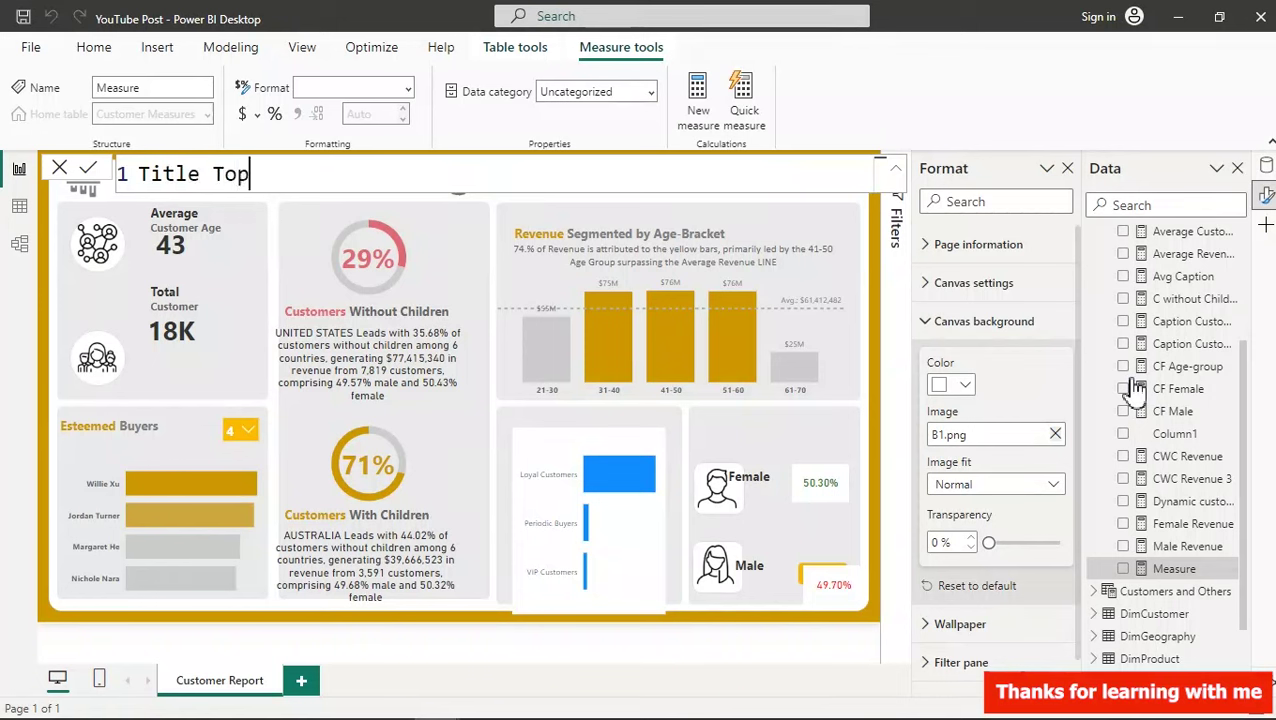
type(" Cust")
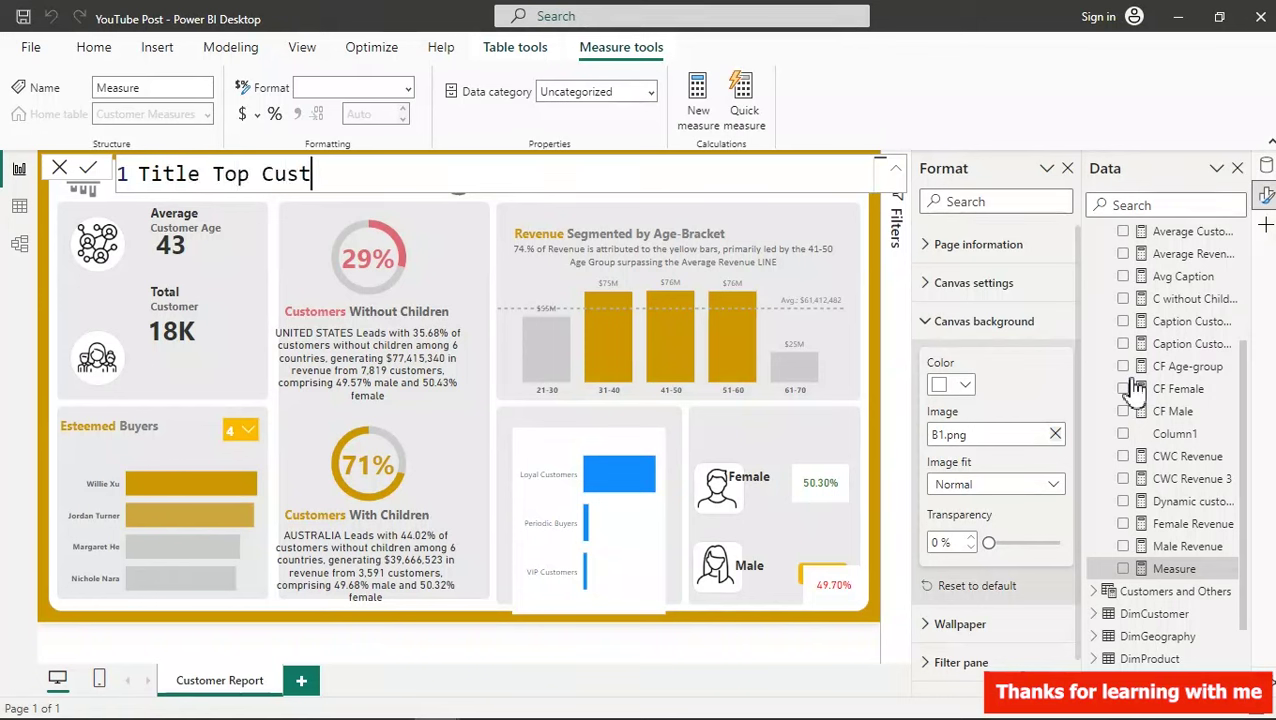
type("oemers =")
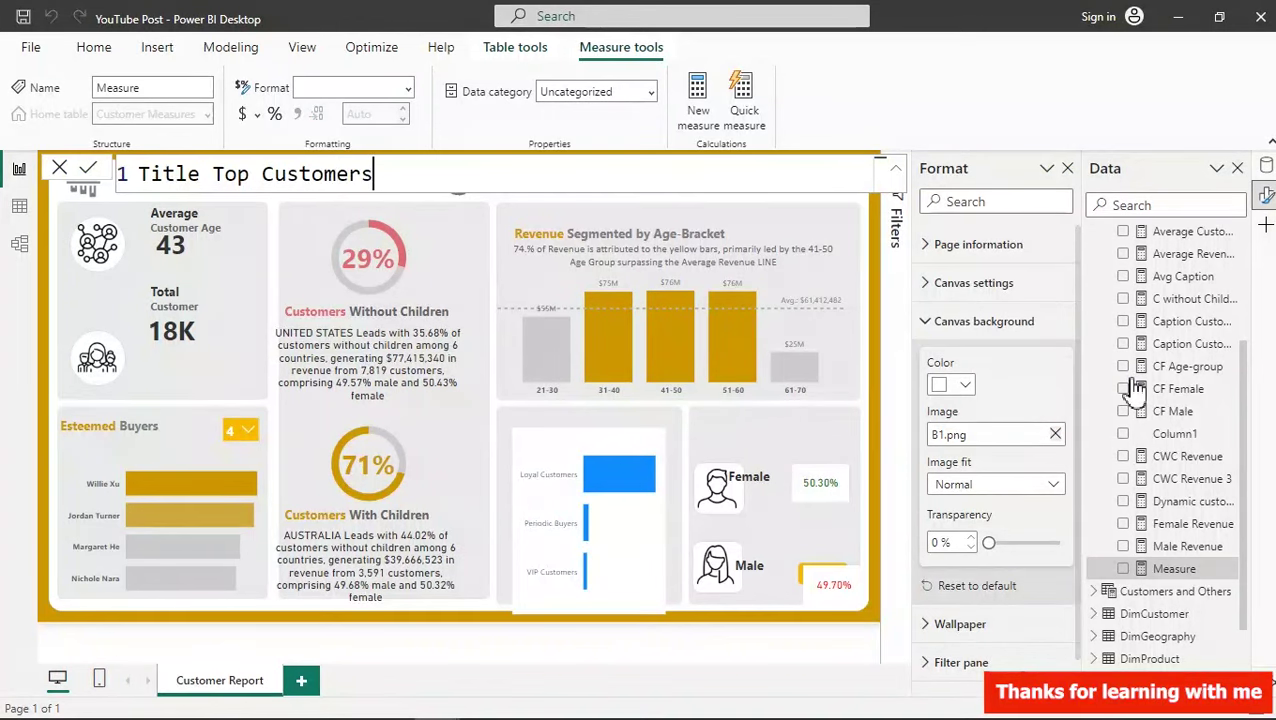
key("shift+Return")
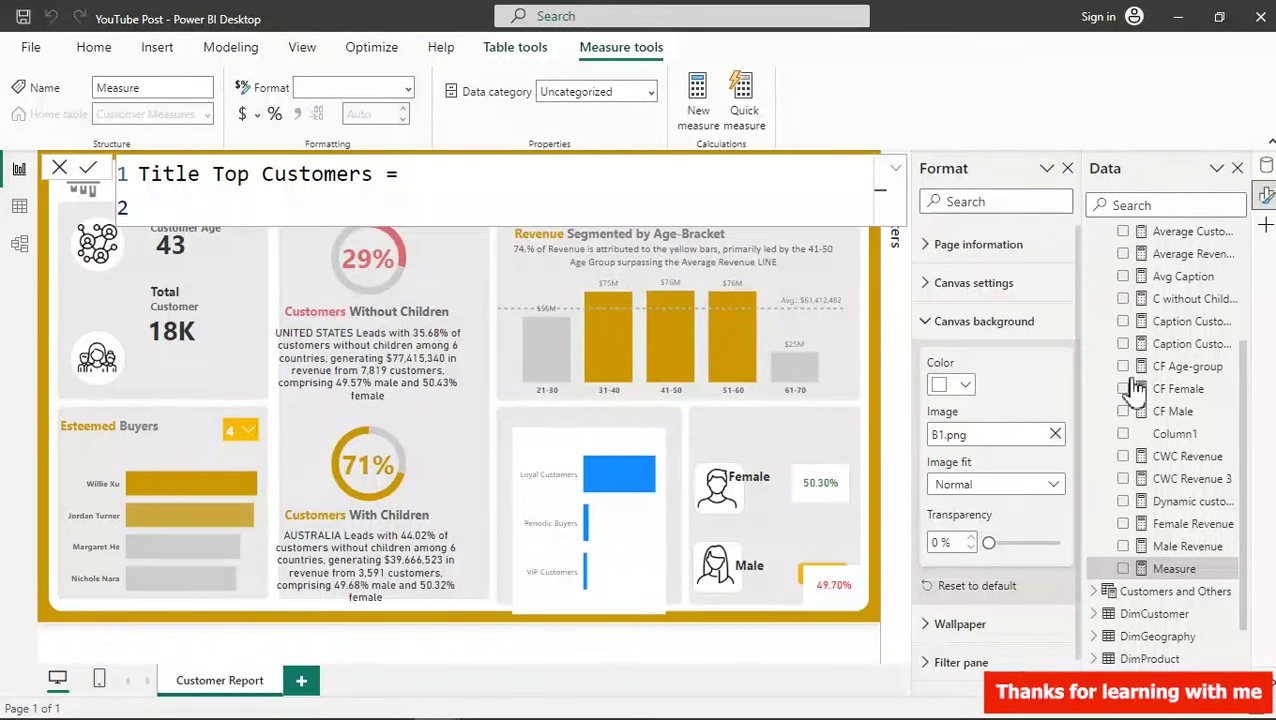
- Declare the variable _SelectedCustomers in the measure and begin its expression with the SELECTEDVALUE function
type("VAR _")
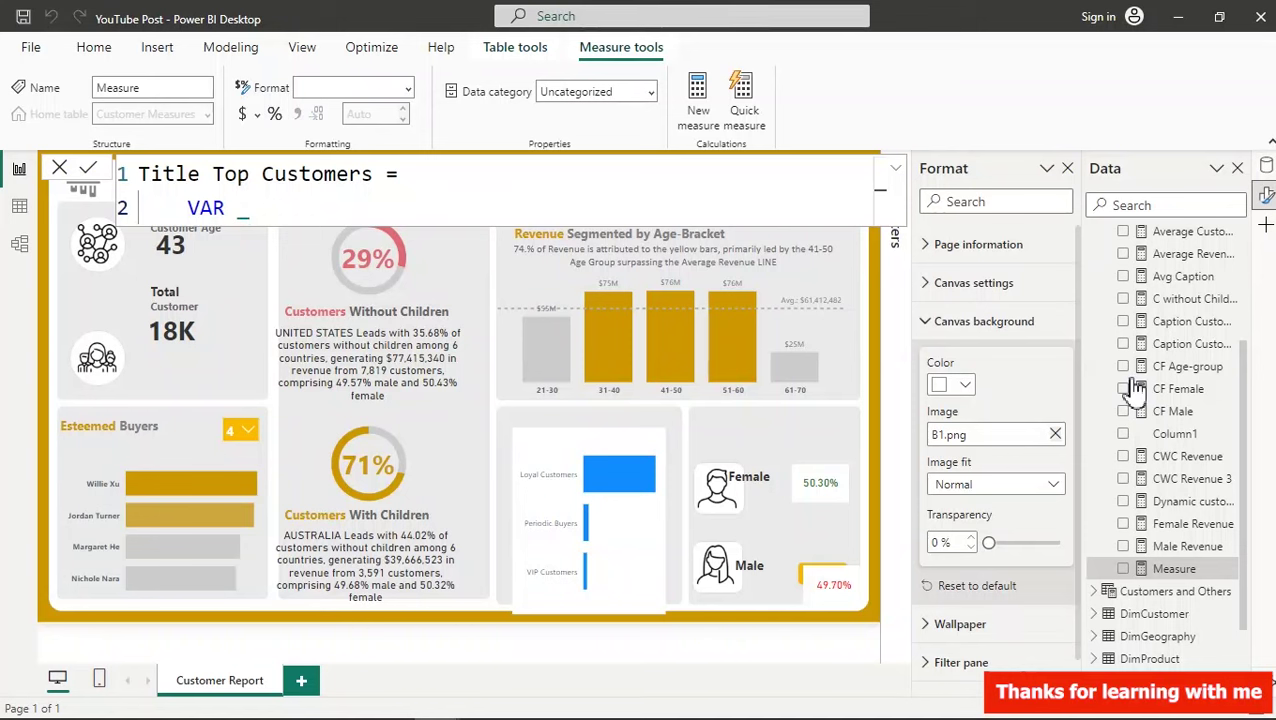
type("Selected")
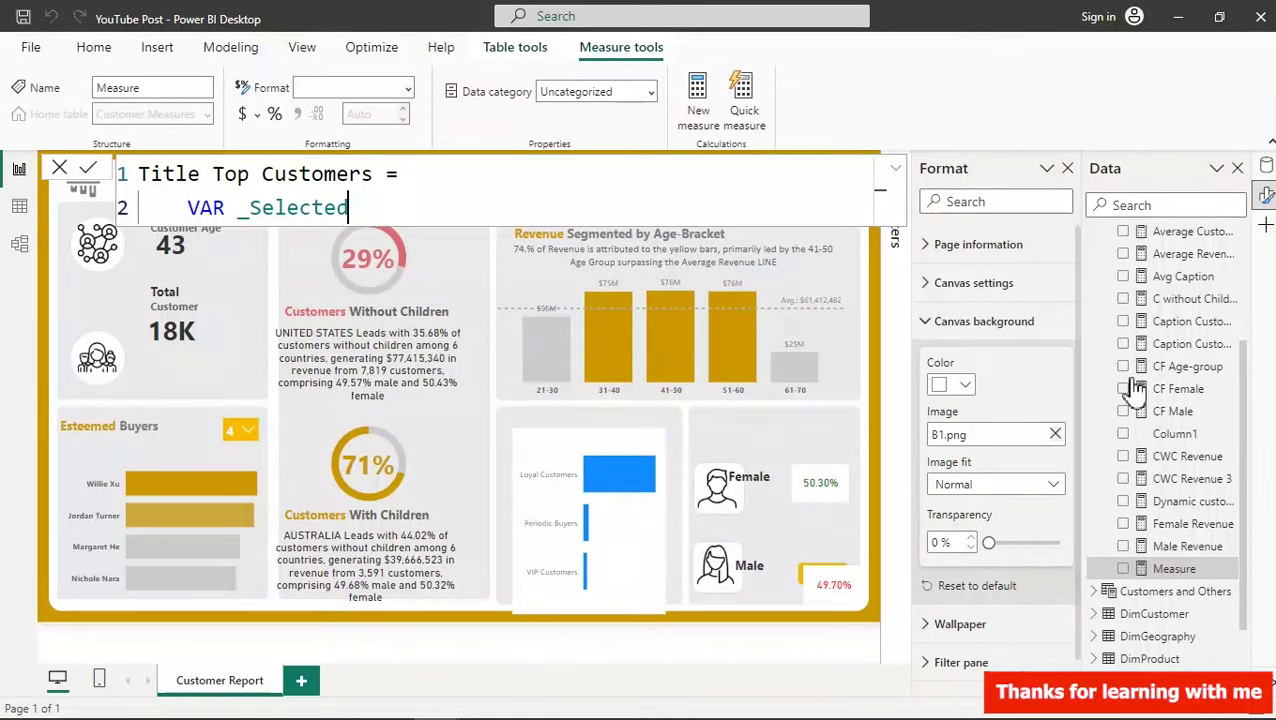
type("Custoem")
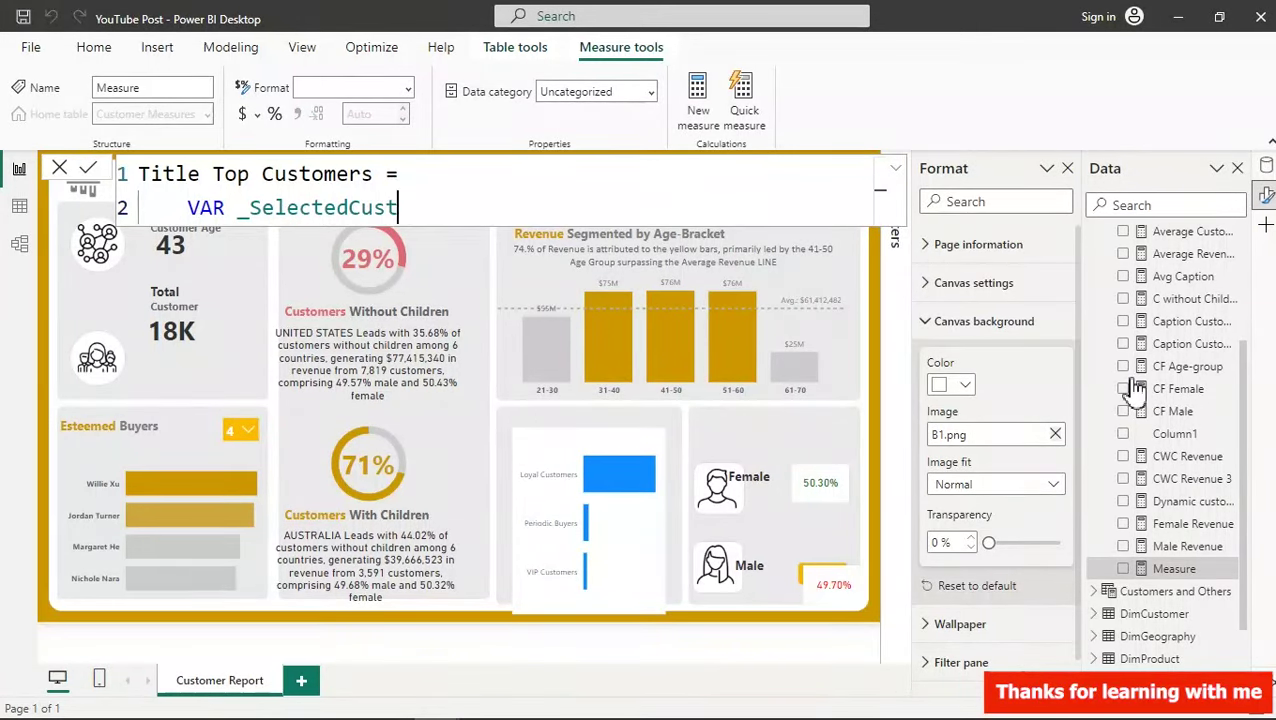
key("BackSpace")
key("BackSpace")
type("mers=")
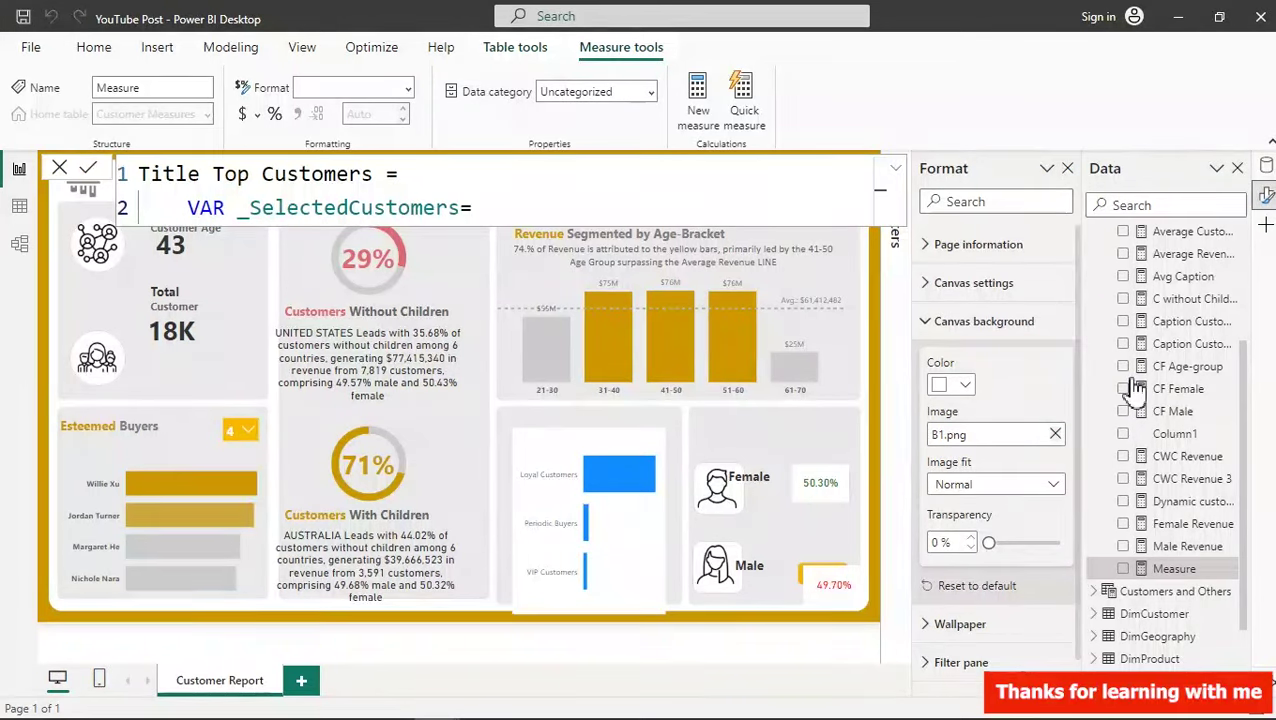
type(" se")
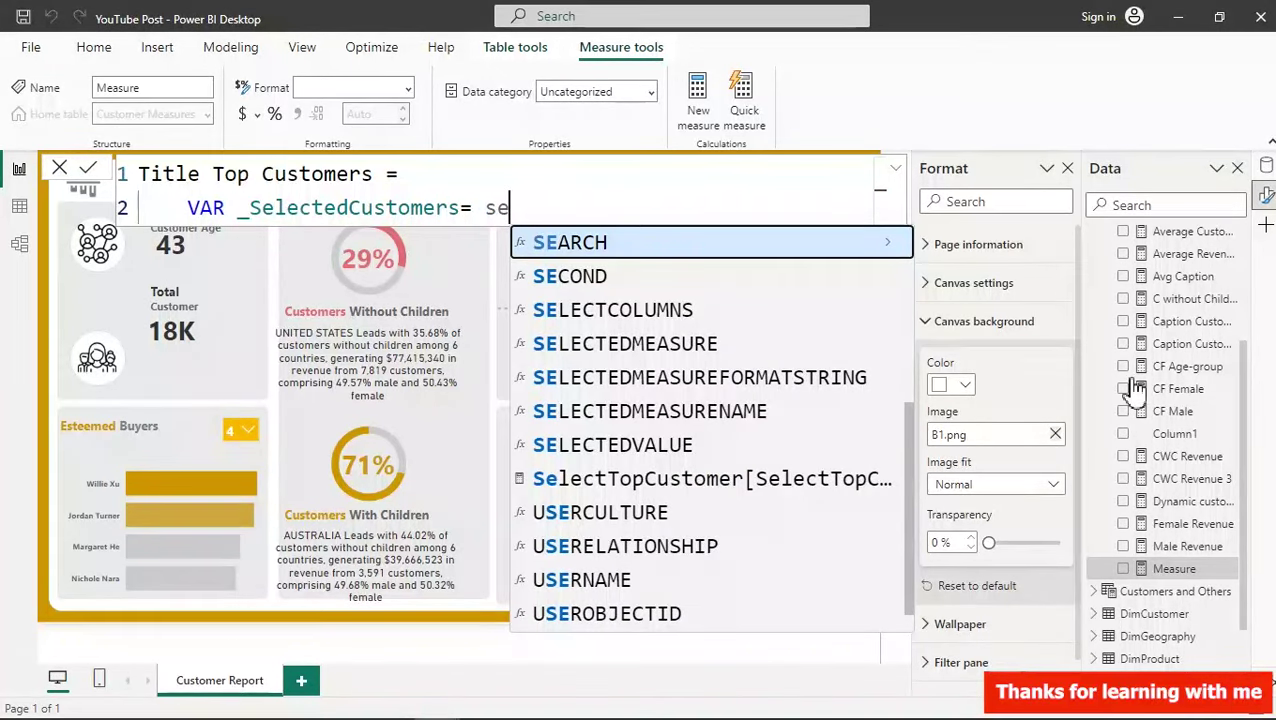
type("le")
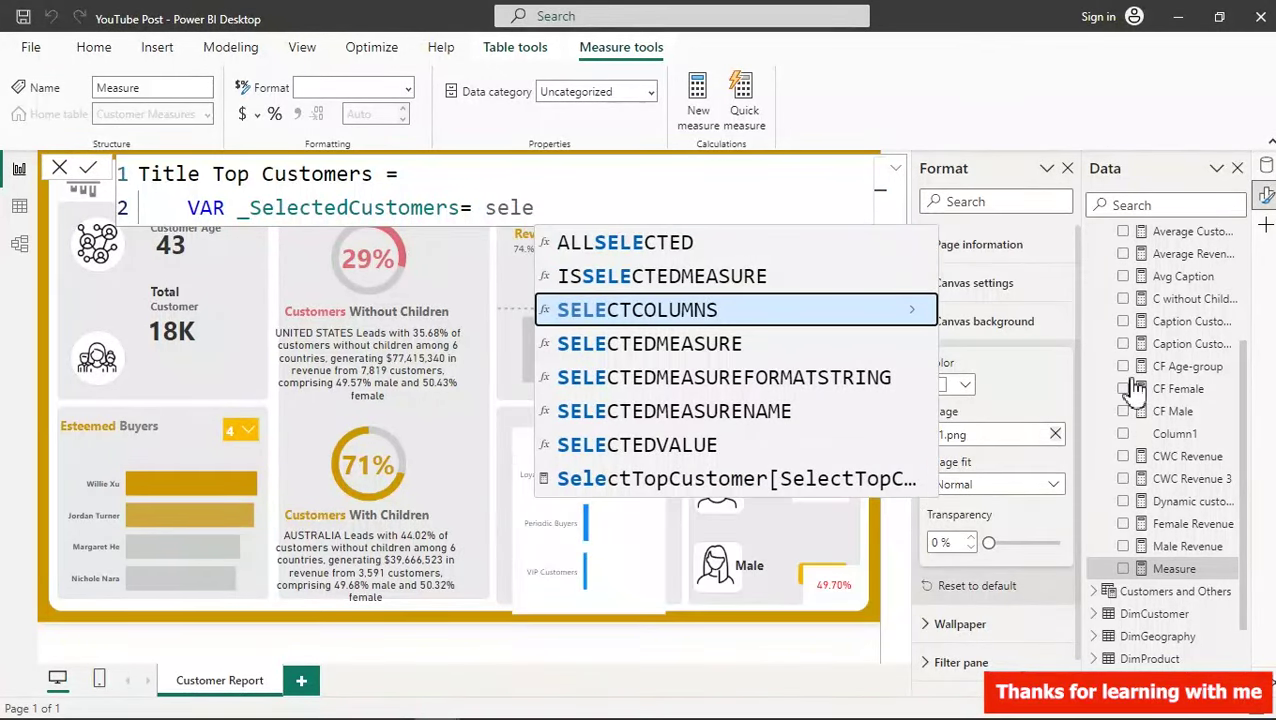
key("Down")
key("Down")
key("Down")
key("Down")
key("Tab")
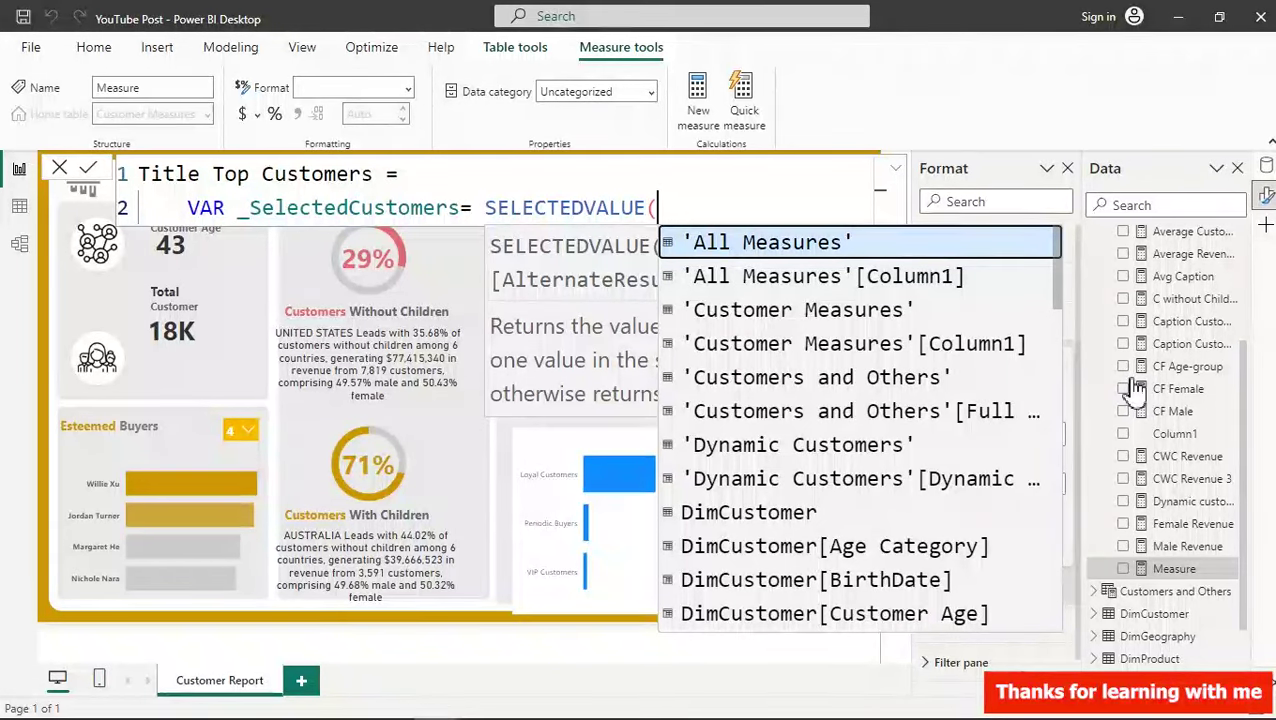
left_click(1135, 371)
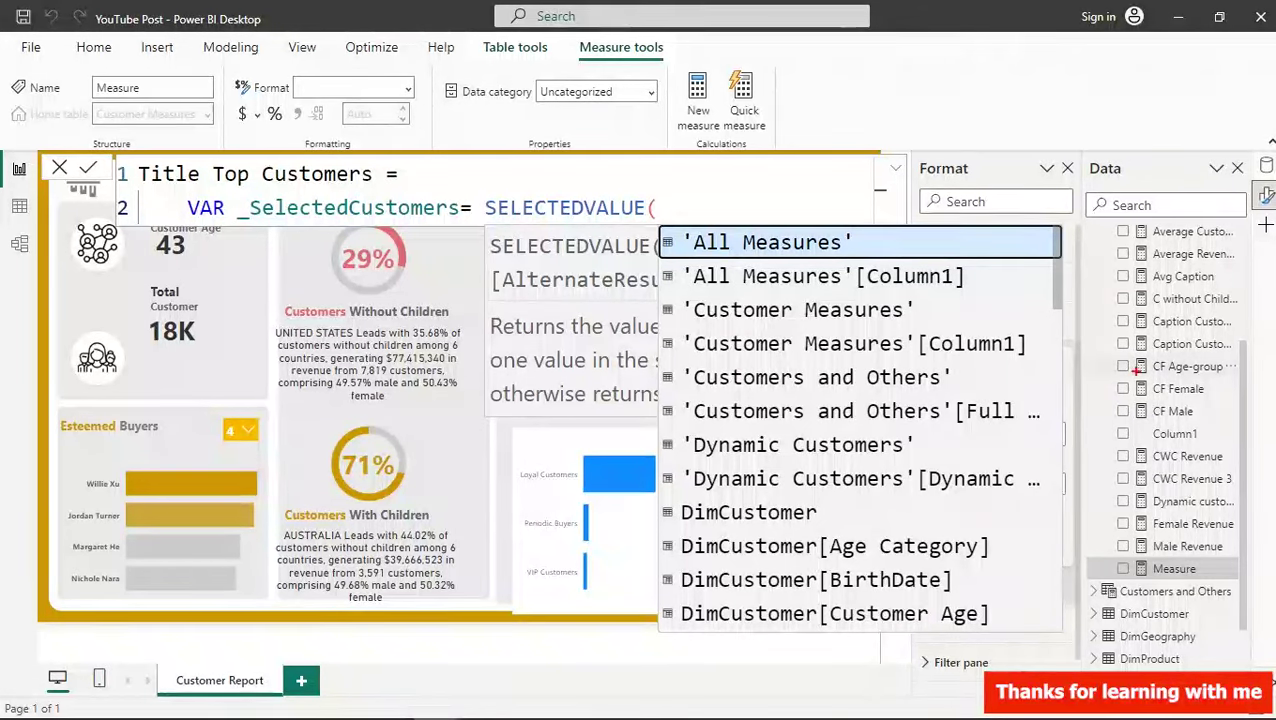
left_click_drag(207, 404, 475, 506)
mouse_move(262, 440)
left_mouse_down()
mouse_move(1020, 546)
mouse_move(1150, 615)
mouse_move(1172, 606)
mouse_move(1218, 648)
mouse_move(1135, 660)
left_mouse_up()
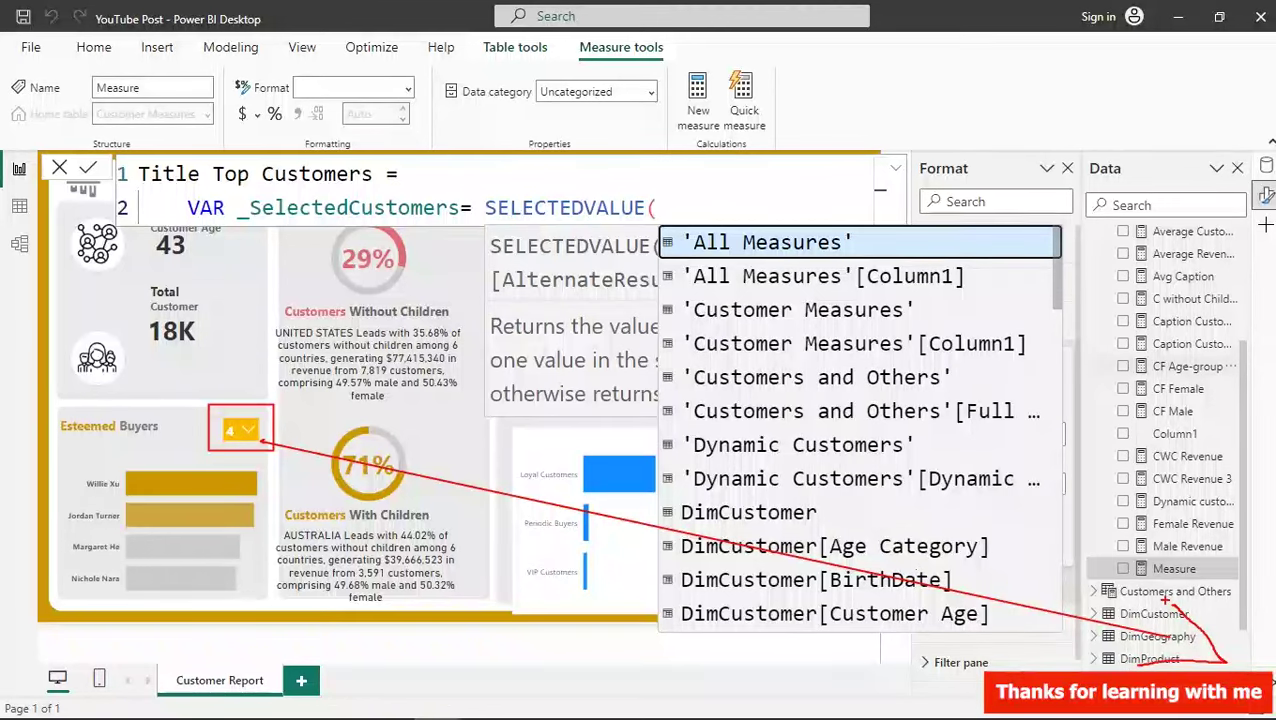
key("Escape")
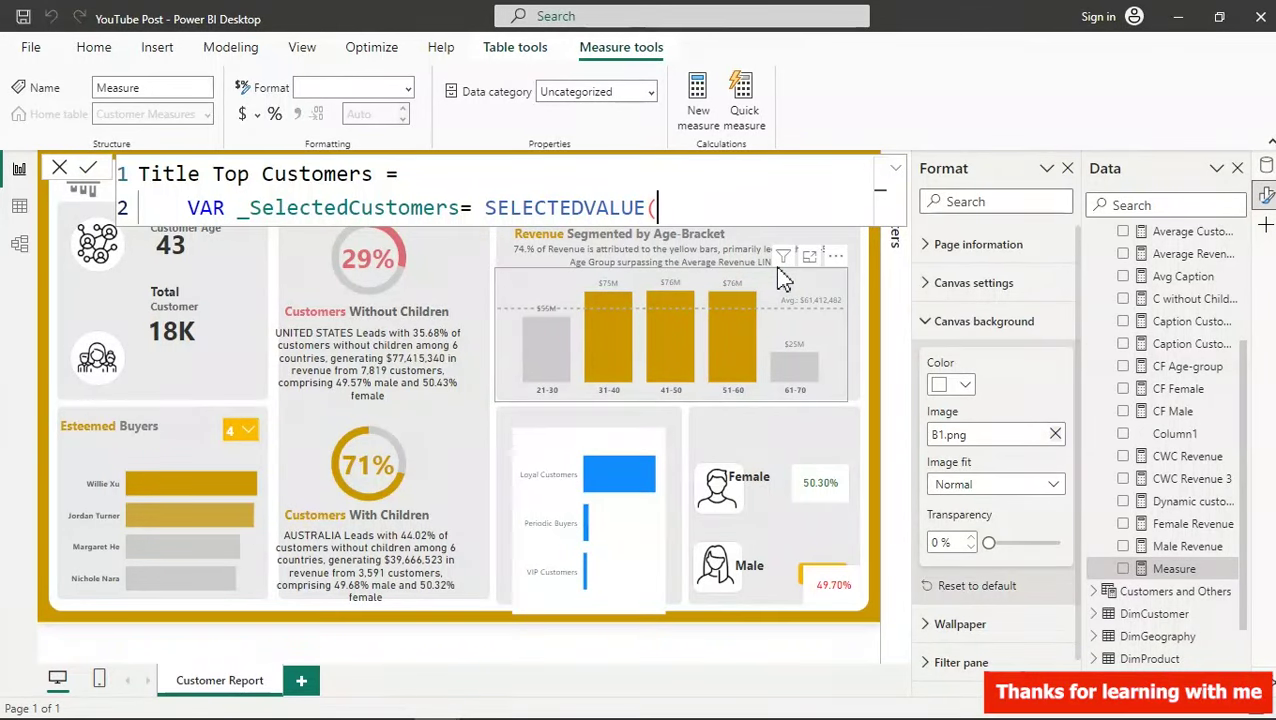
- Complete the SELECTEDVALUE call with the column SelectTopCustomer[SelectTopCustomer] and start a new line below it
type("value")
key("BackSpace")
key("BackSpace")
key("BackSpace")
key("BackSpace")
key("BackSpace")
type("sel")
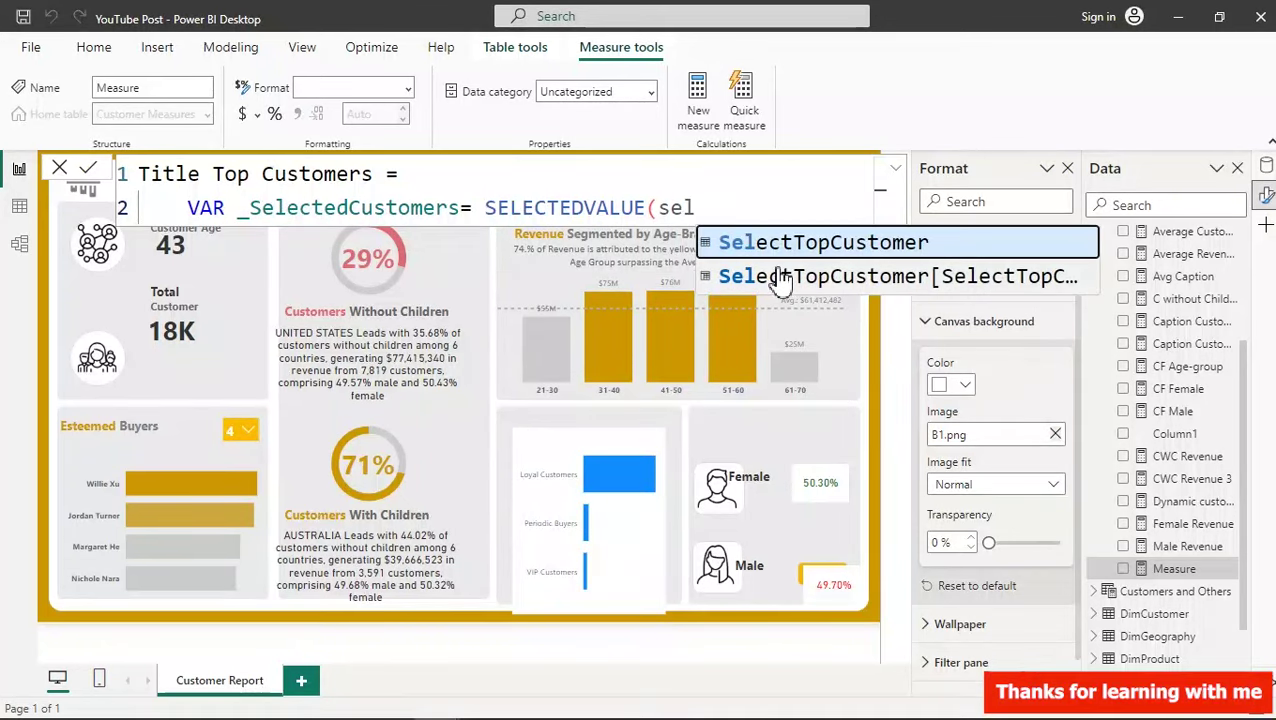
left_click(781, 281)
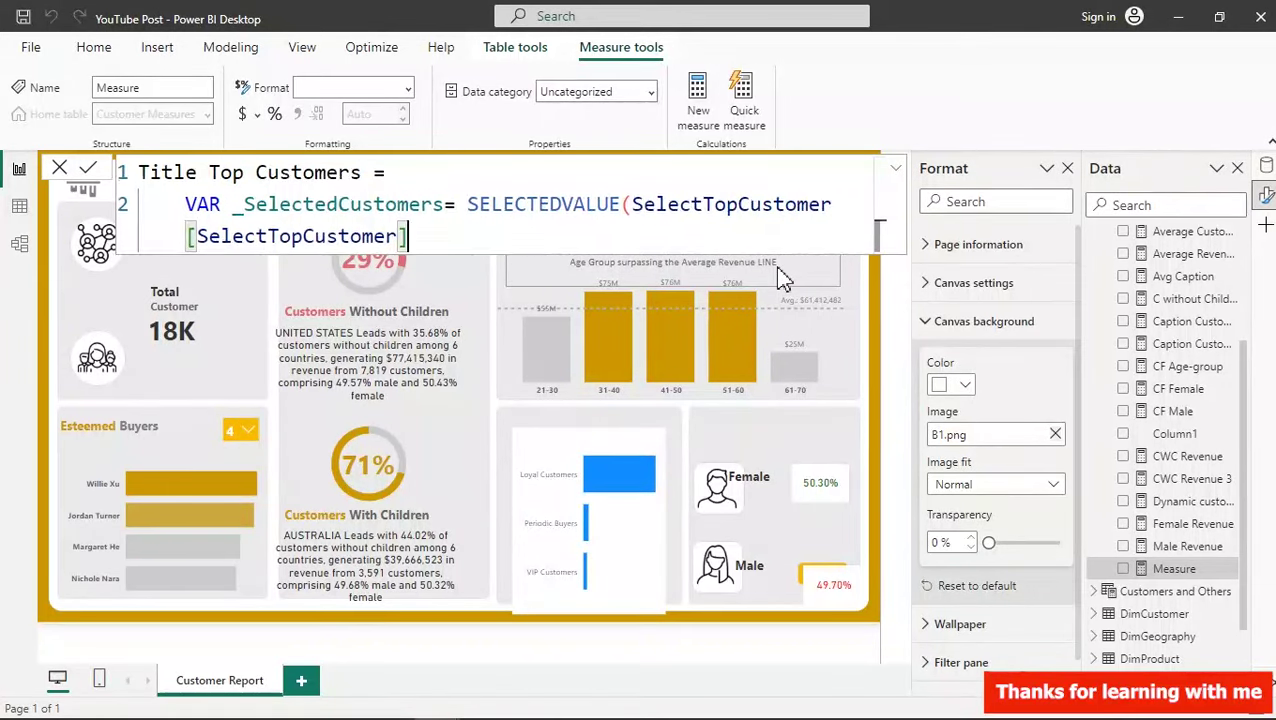
key("ctrl+minus")
key("ctrl+minus")
key("ctrl+minus")
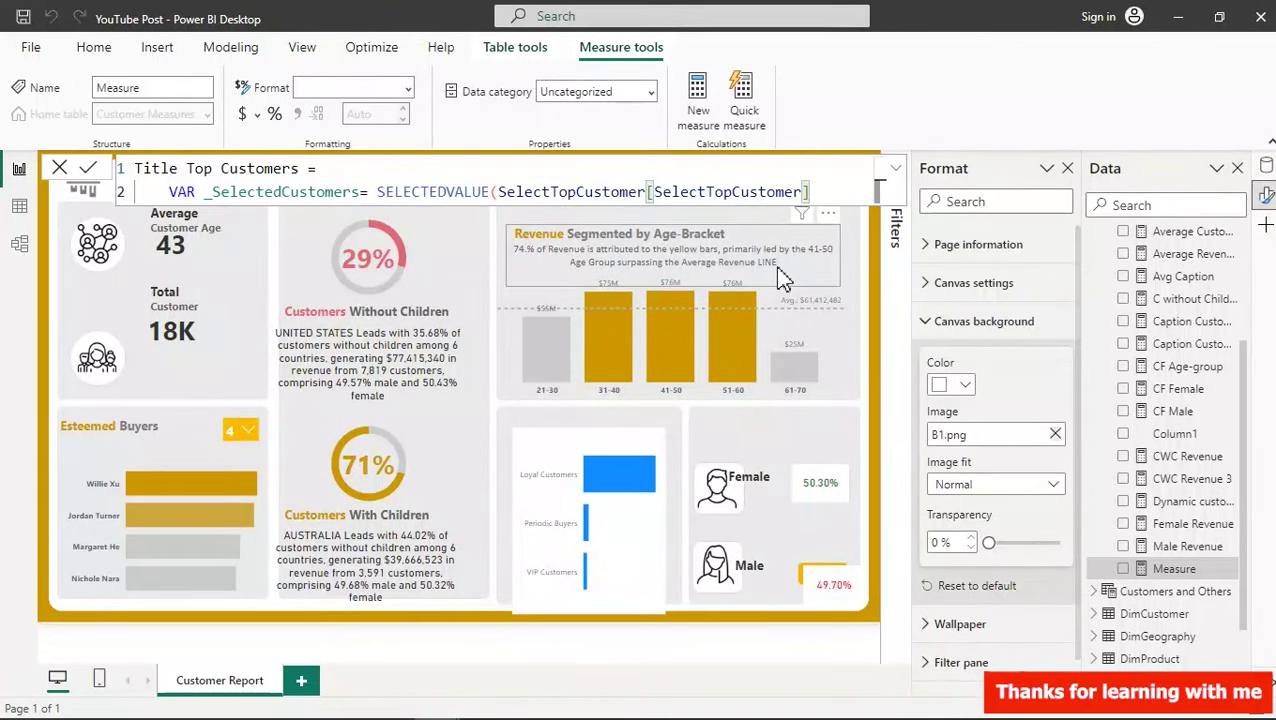
type(")")
key("shift+Return")
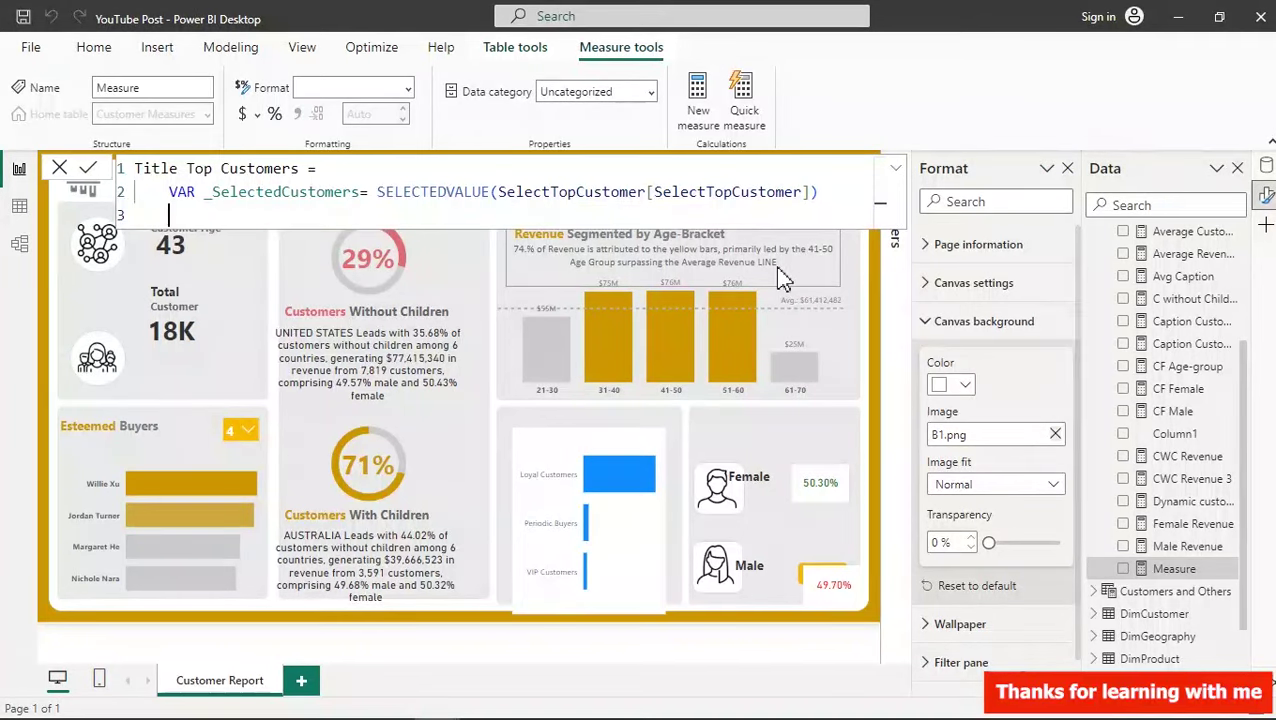
- Make the measure return "The "&_SelectedCustomers&" Highest Ranking Customers" and commit the formula
type("RETURN")
key("shift+Return")
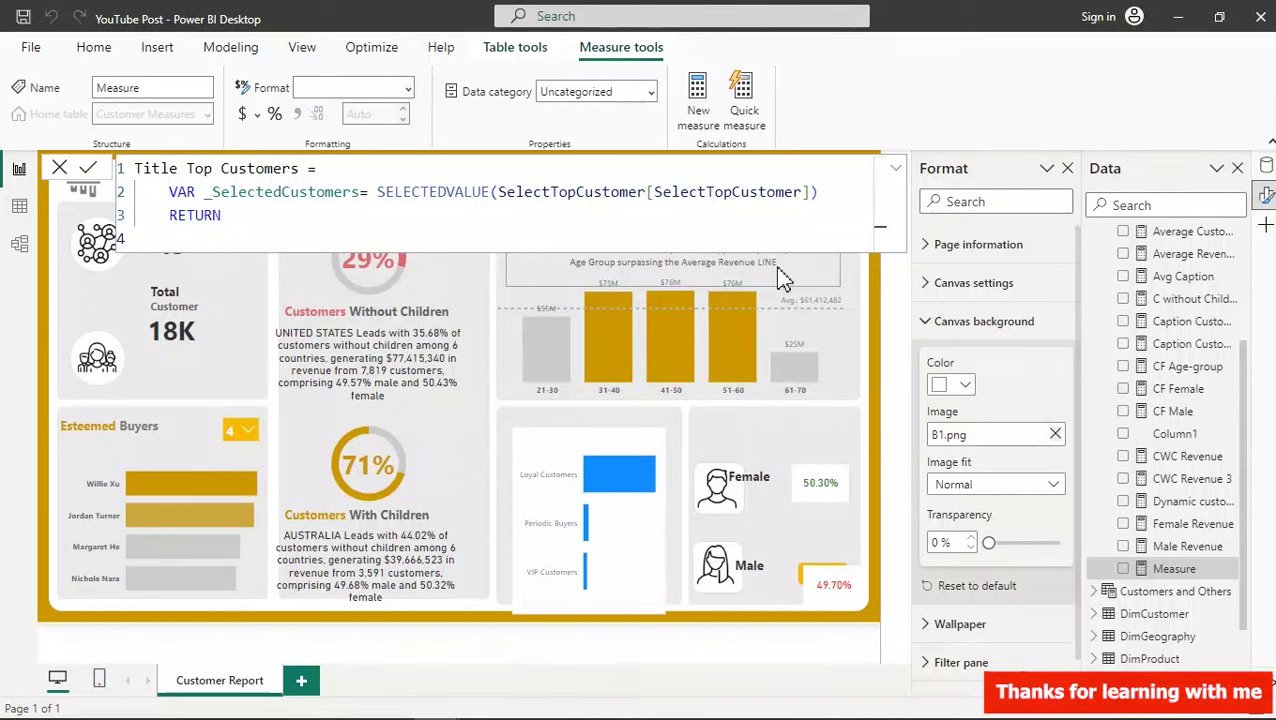
type("\"")
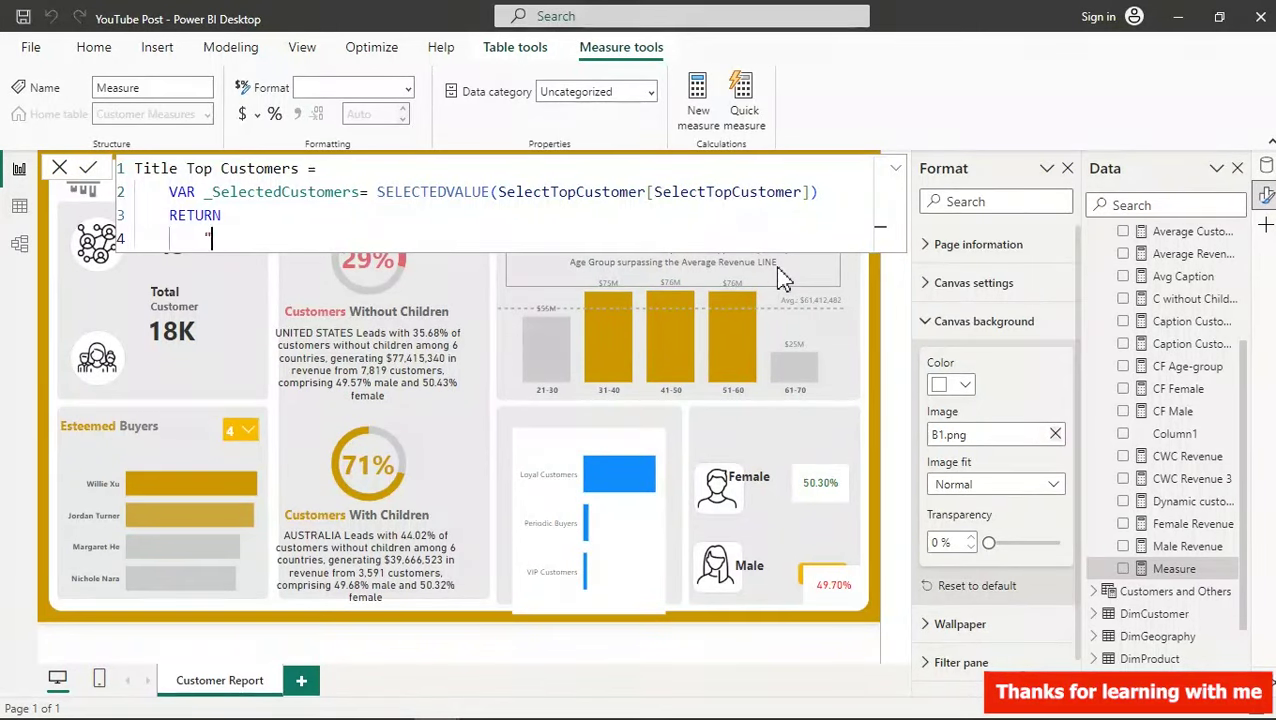
type("The \"&_")
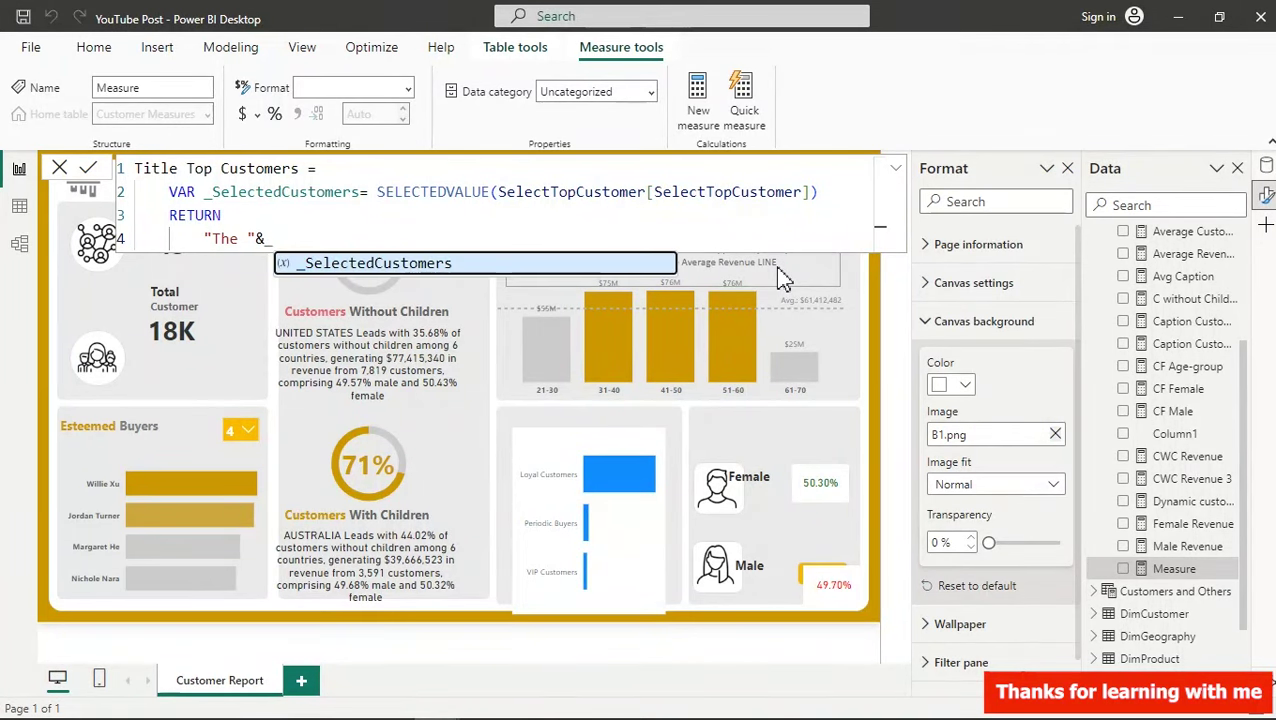
key("Tab")
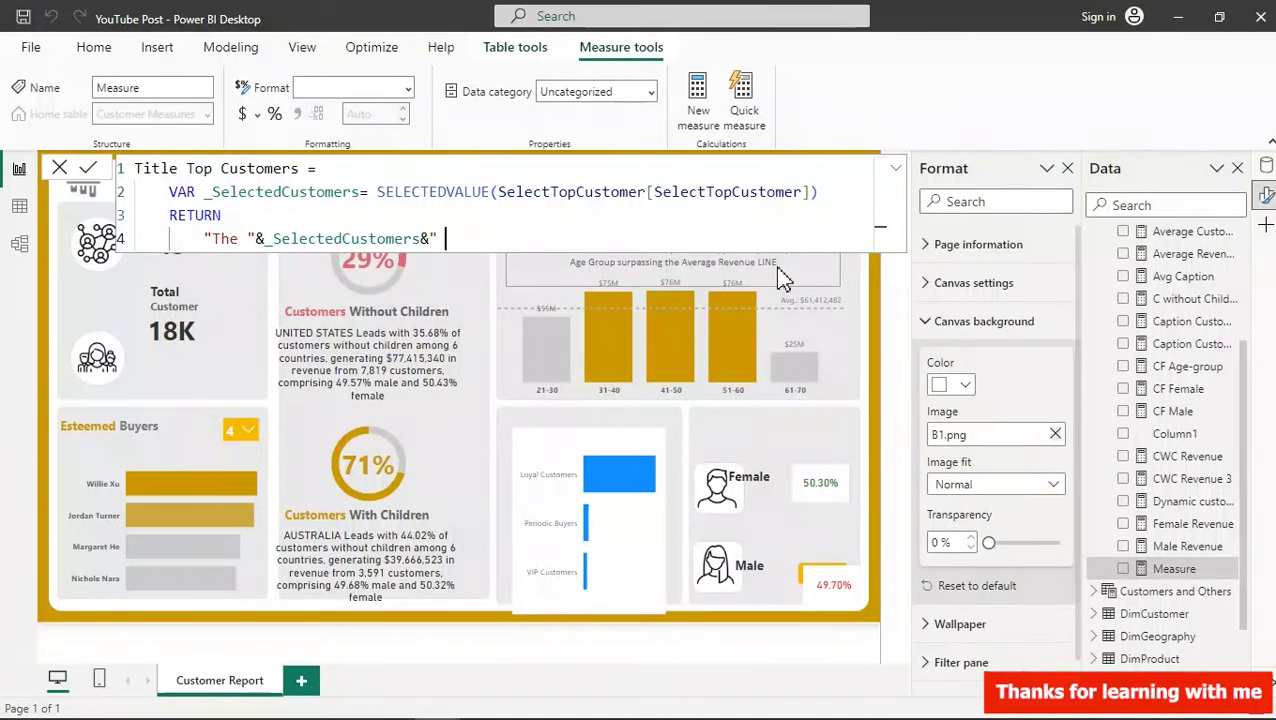
type("Hi")
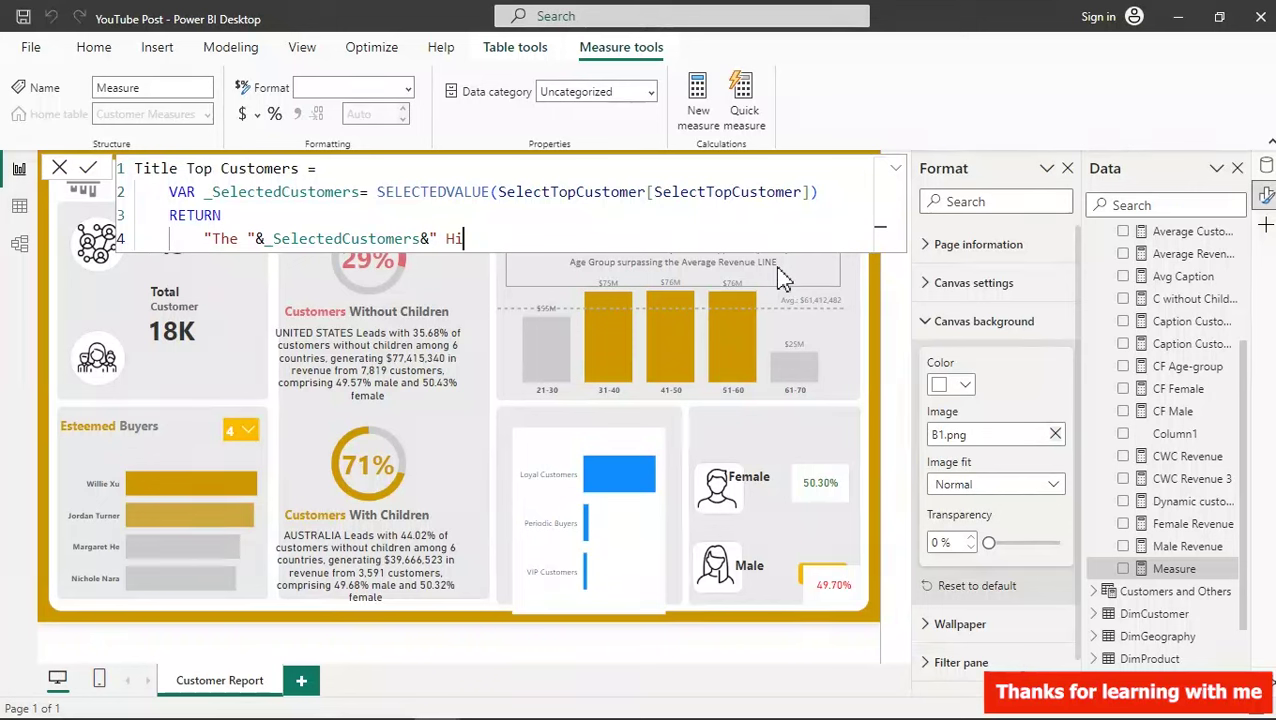
type("ghest Rak")
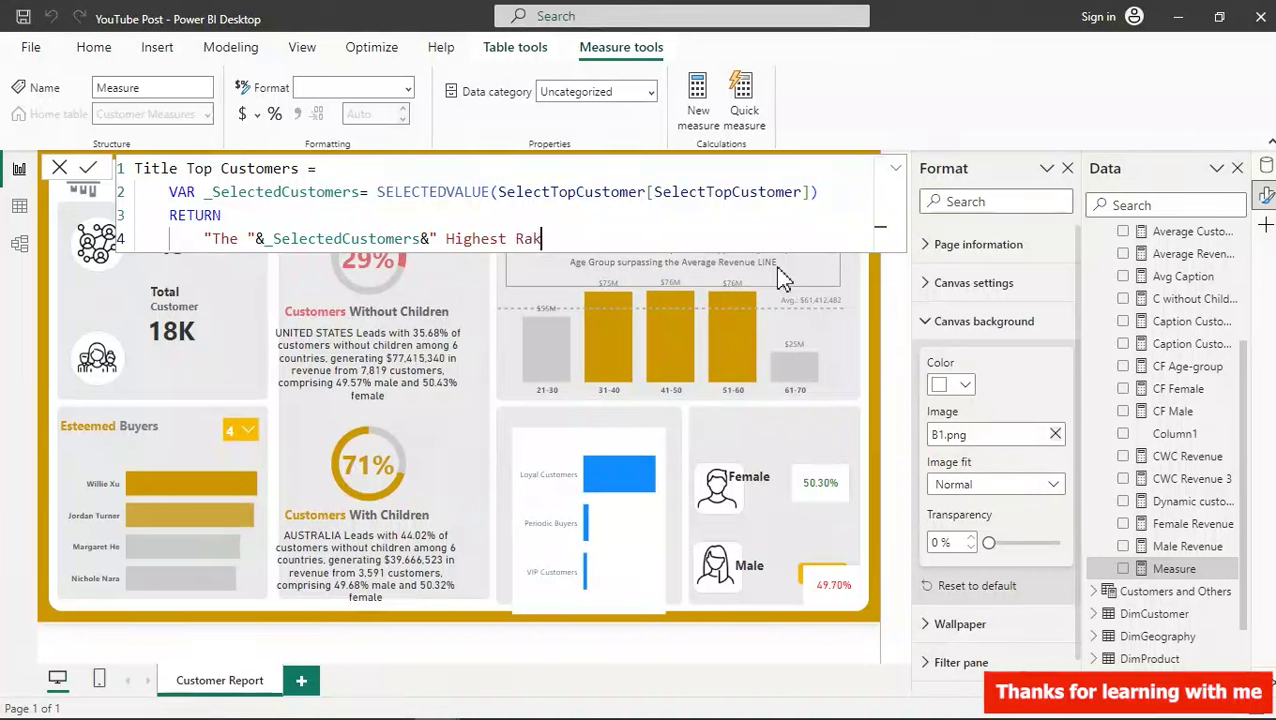
key("BackSpace")
type("nk")
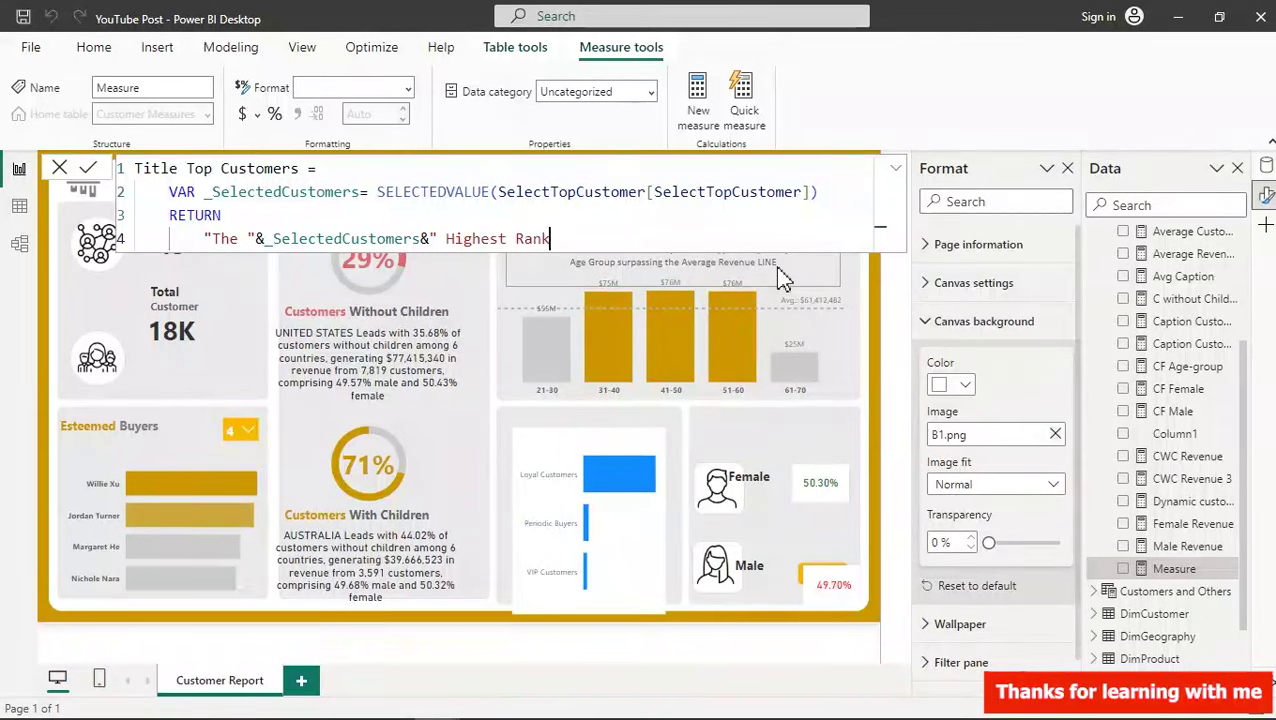
type("ustomers")
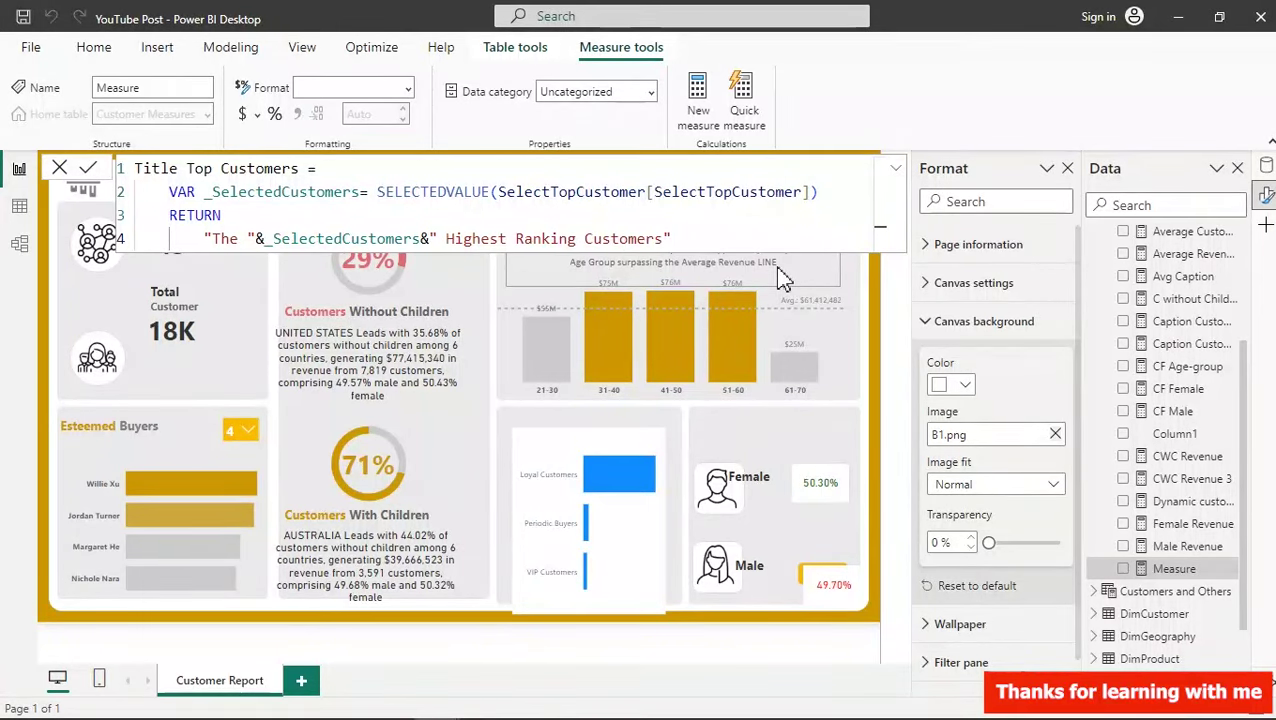
key("Return")
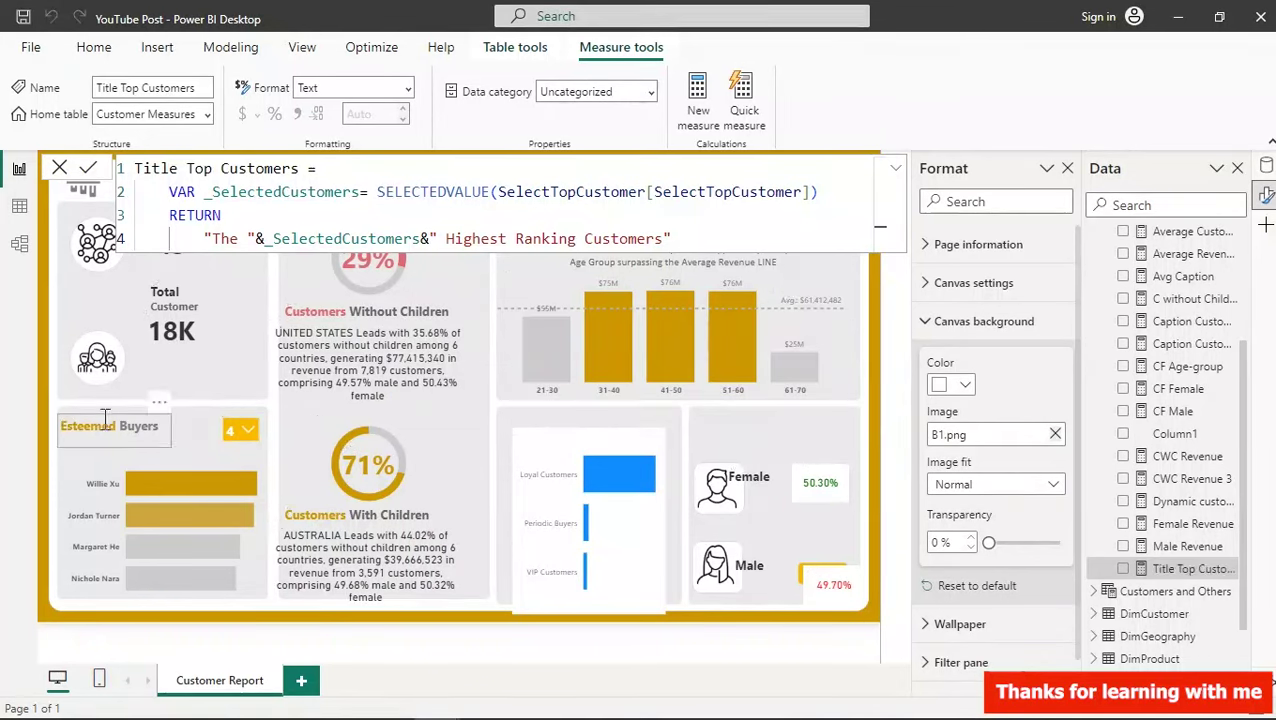
- Add a card showing the Title Top Customers measure, enlarge it and move it over the "Customers Without Children" section
left_click(228, 404)
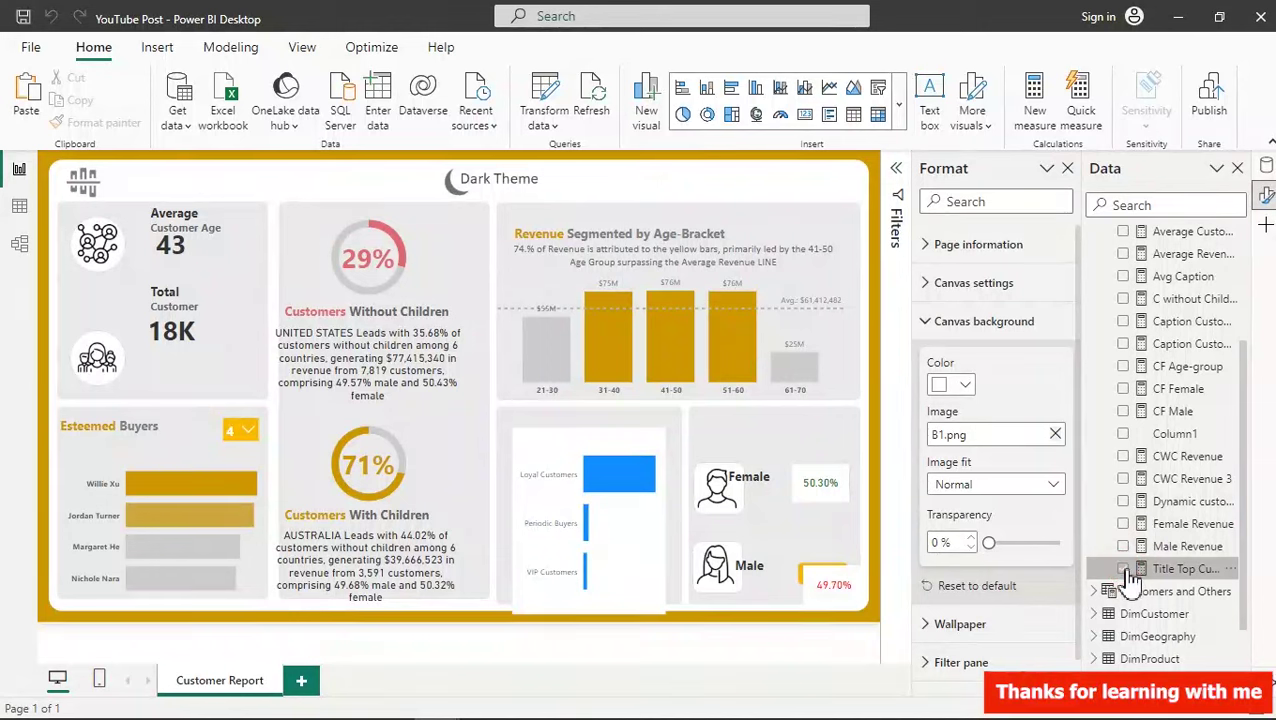
left_click(1123, 569)
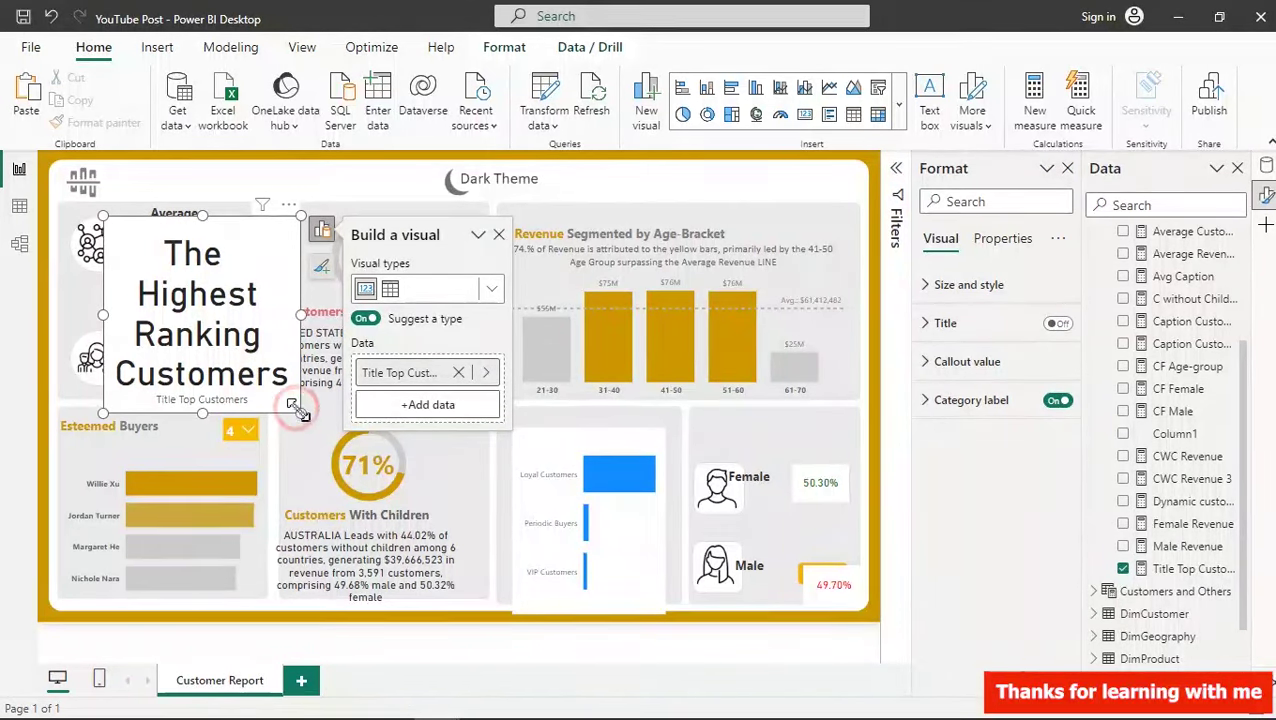
left_click_drag(297, 408, 352, 438)
left_click_drag(242, 364, 390, 308)
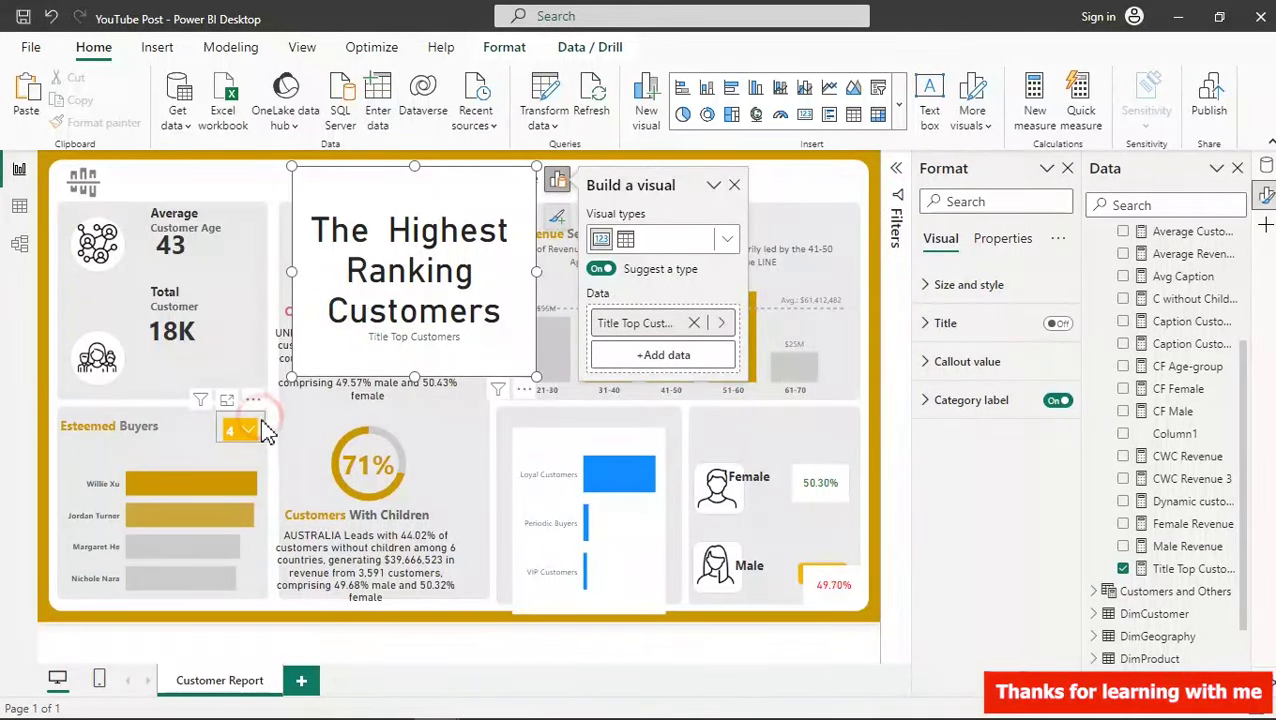
- Select the top customers slicer and examine the formulas of the Dynamic Customers column and its Dynamic Customers Value measure
left_click(247, 429)
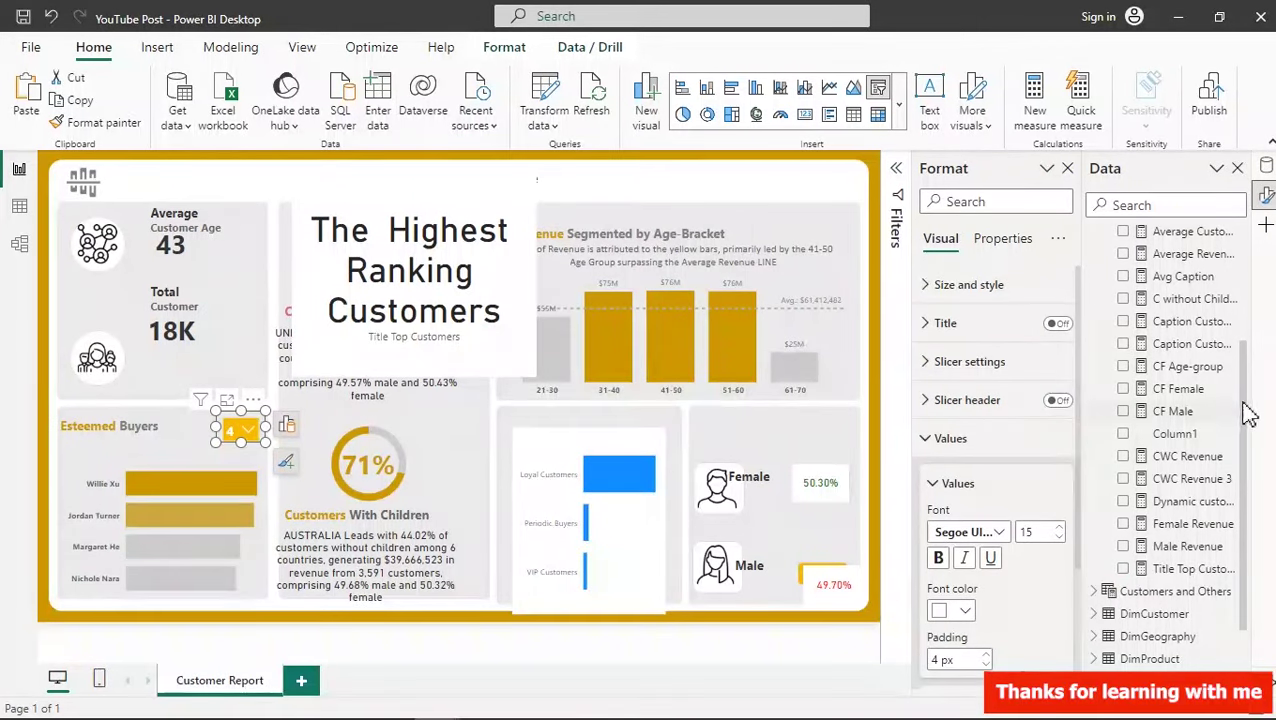
scroll(1250, 410, "down", 3)
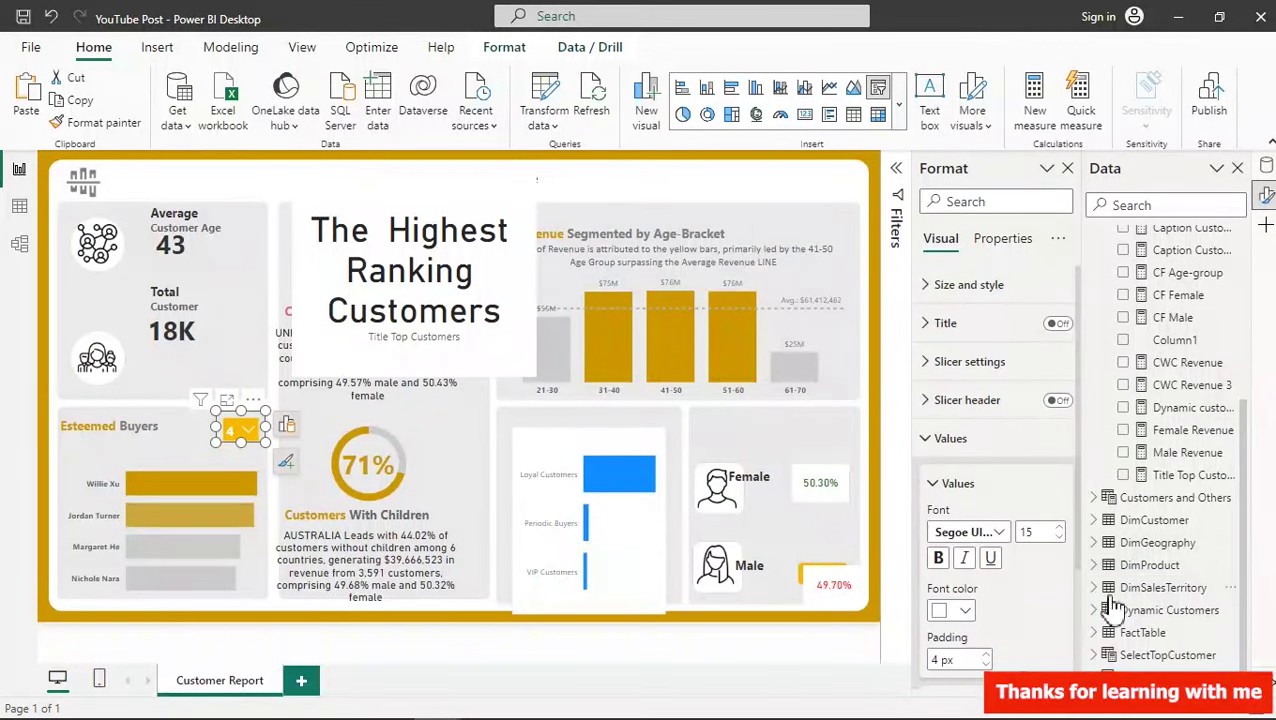
left_click(1096, 611)
left_click_drag(1243, 562, 1248, 606)
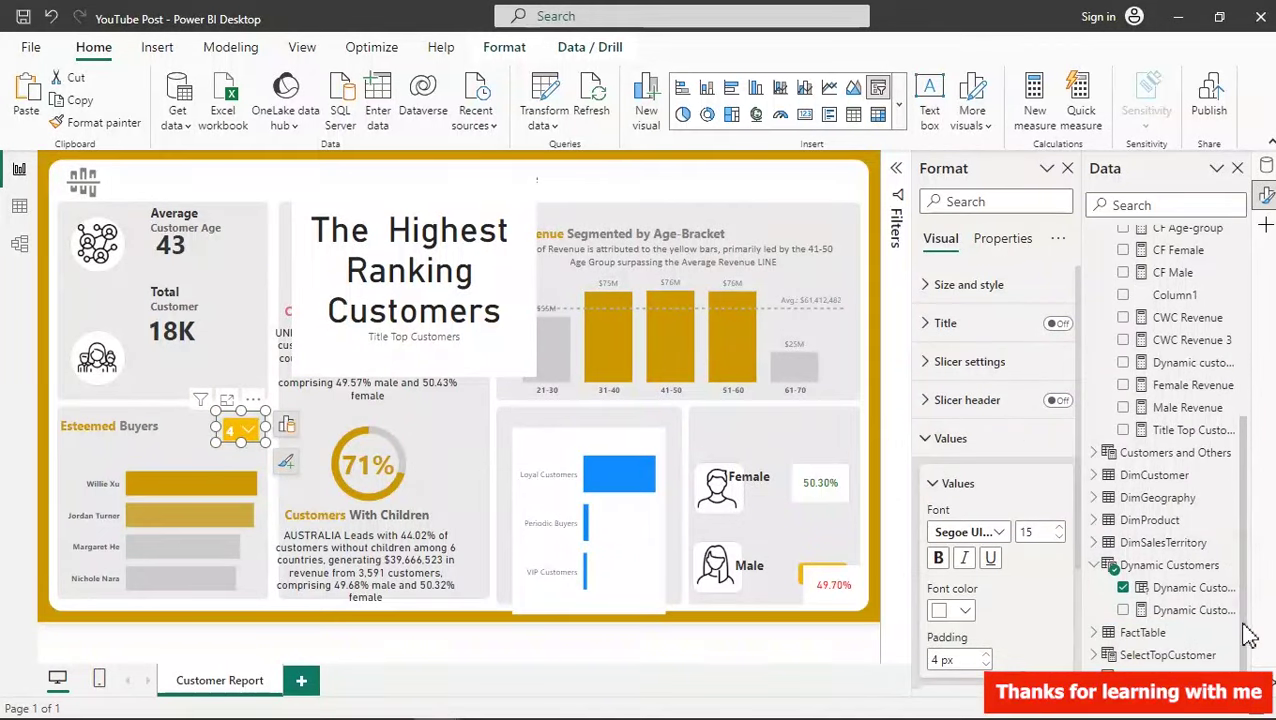
left_click(1190, 588)
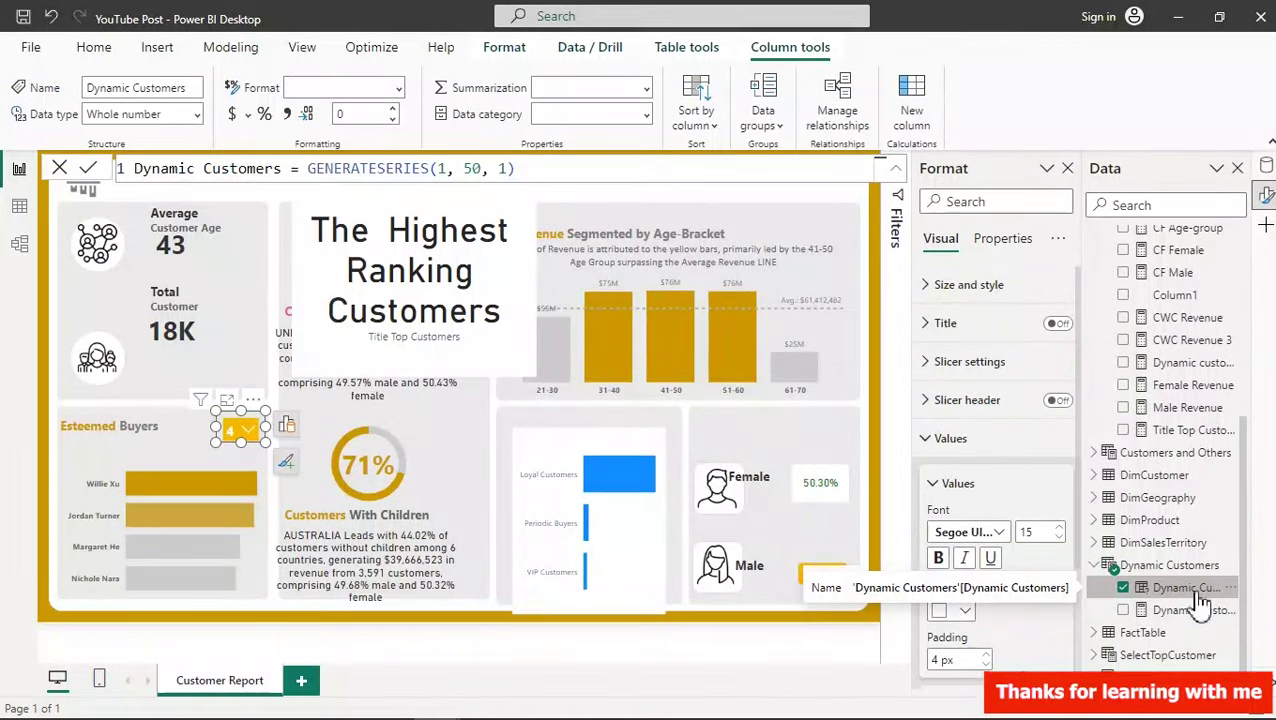
left_click(1198, 612)
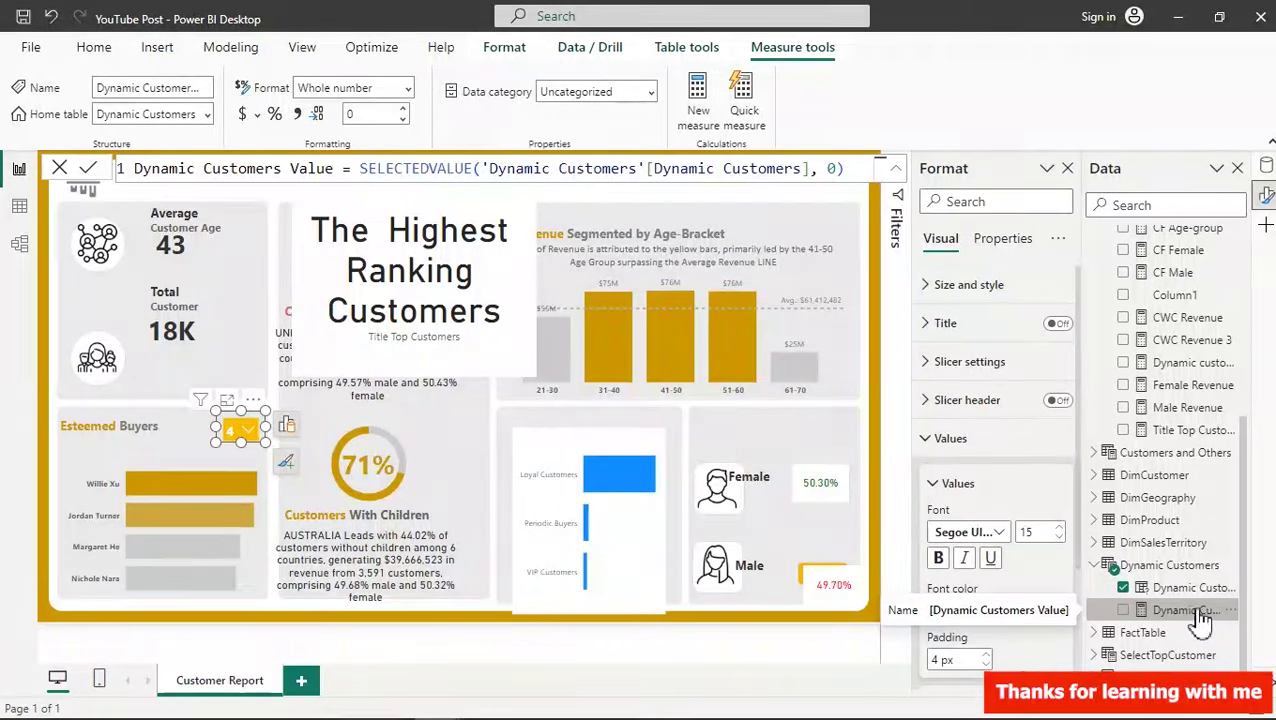
- Replace the SELECTEDVALUE argument in the Title Top Customers measure with 'Dynamic Customers'[Dynamic Customers]
left_click(407, 285)
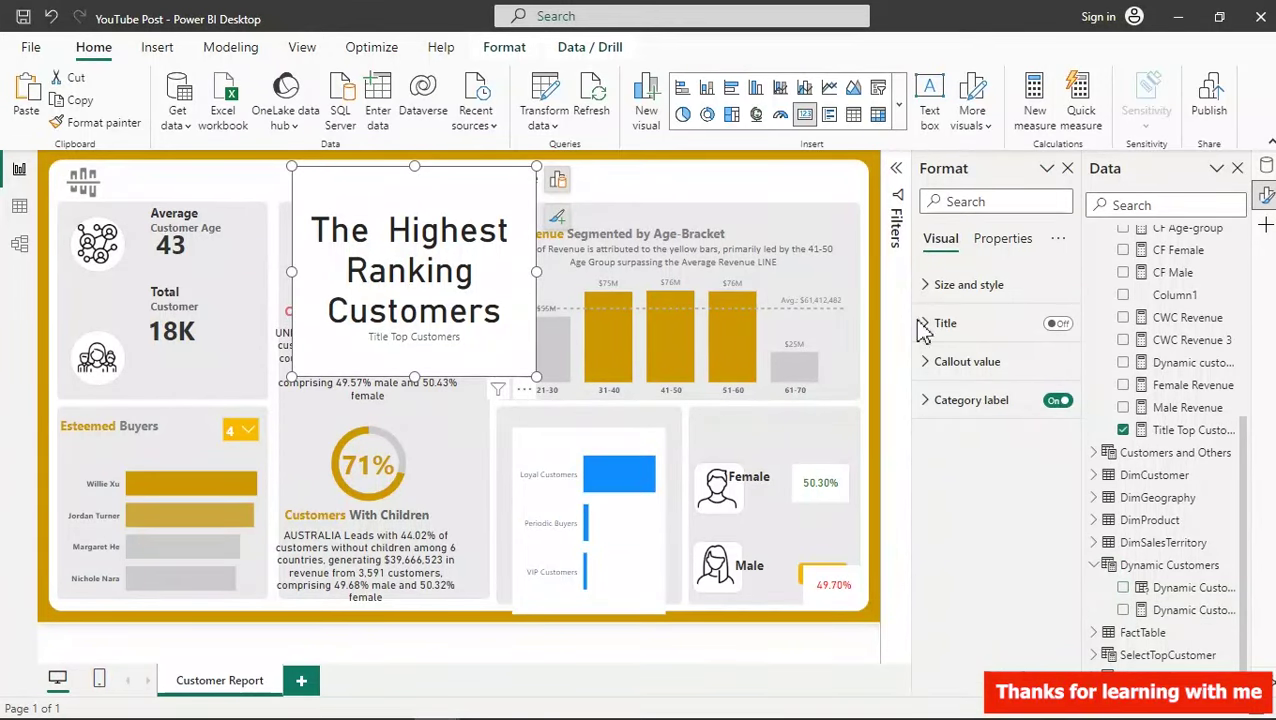
left_click(1172, 430)
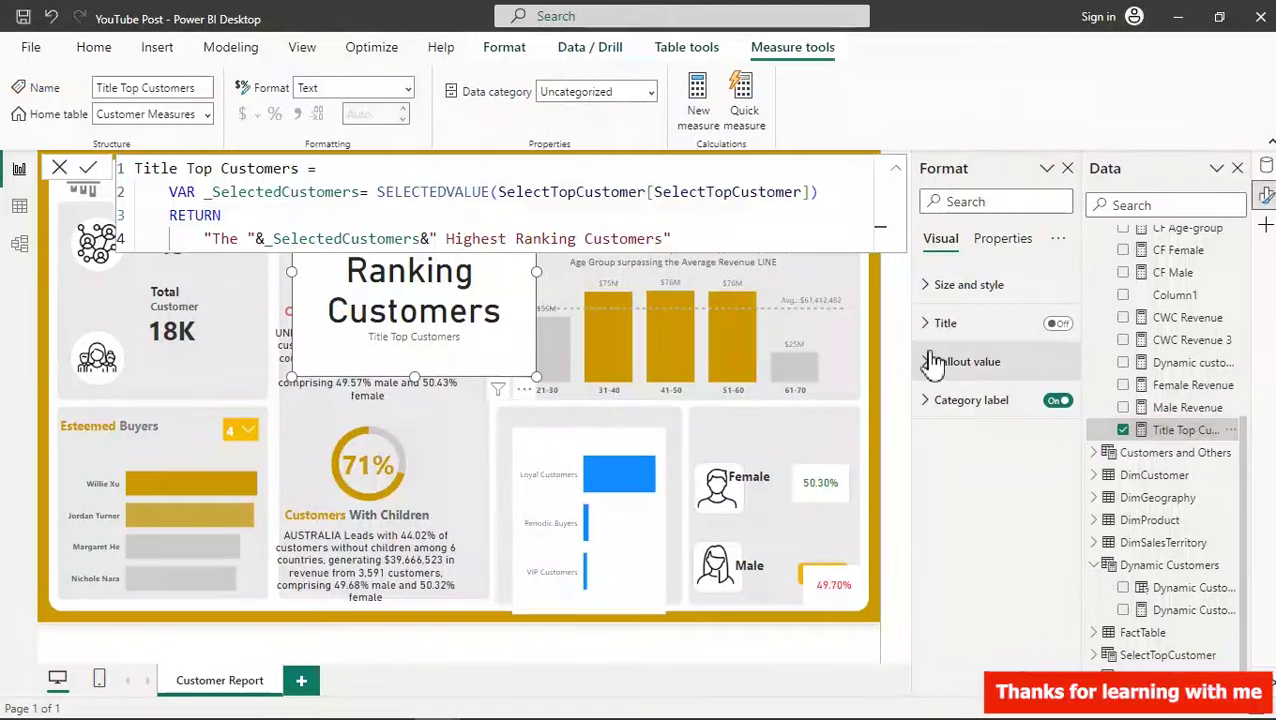
left_click_drag(812, 191, 506, 198)
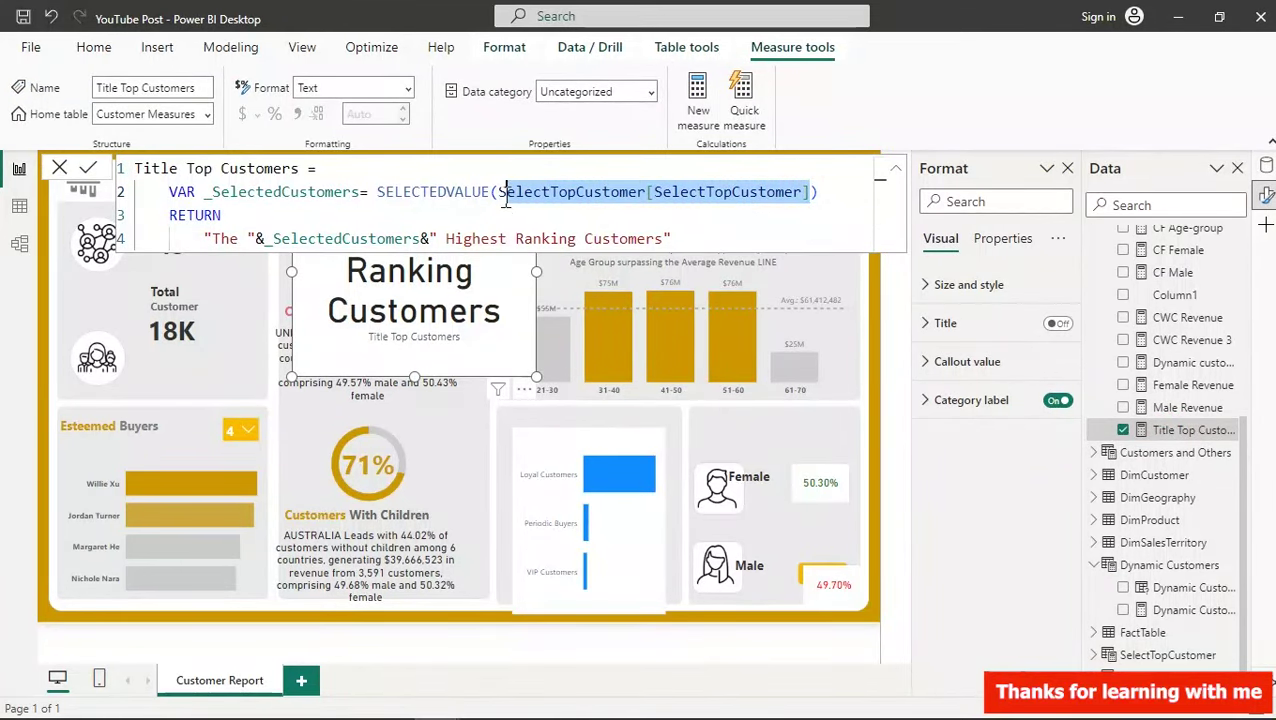
type("dy")
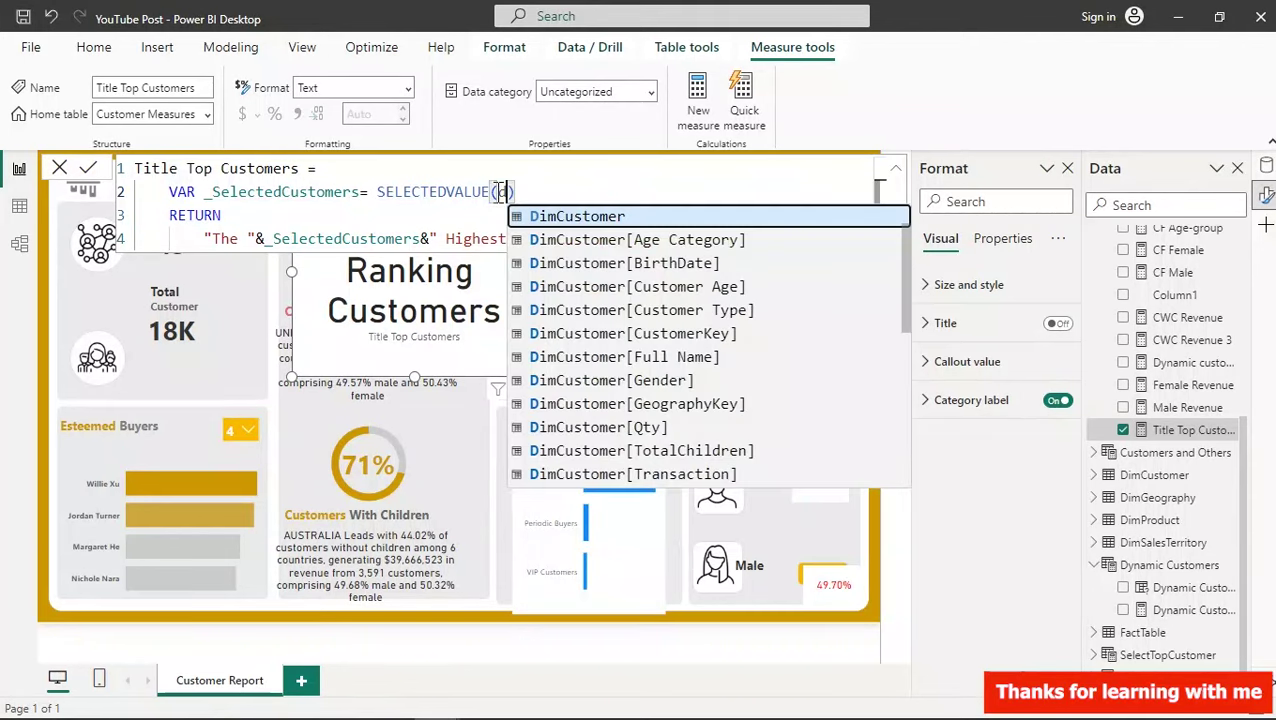
key("Down")
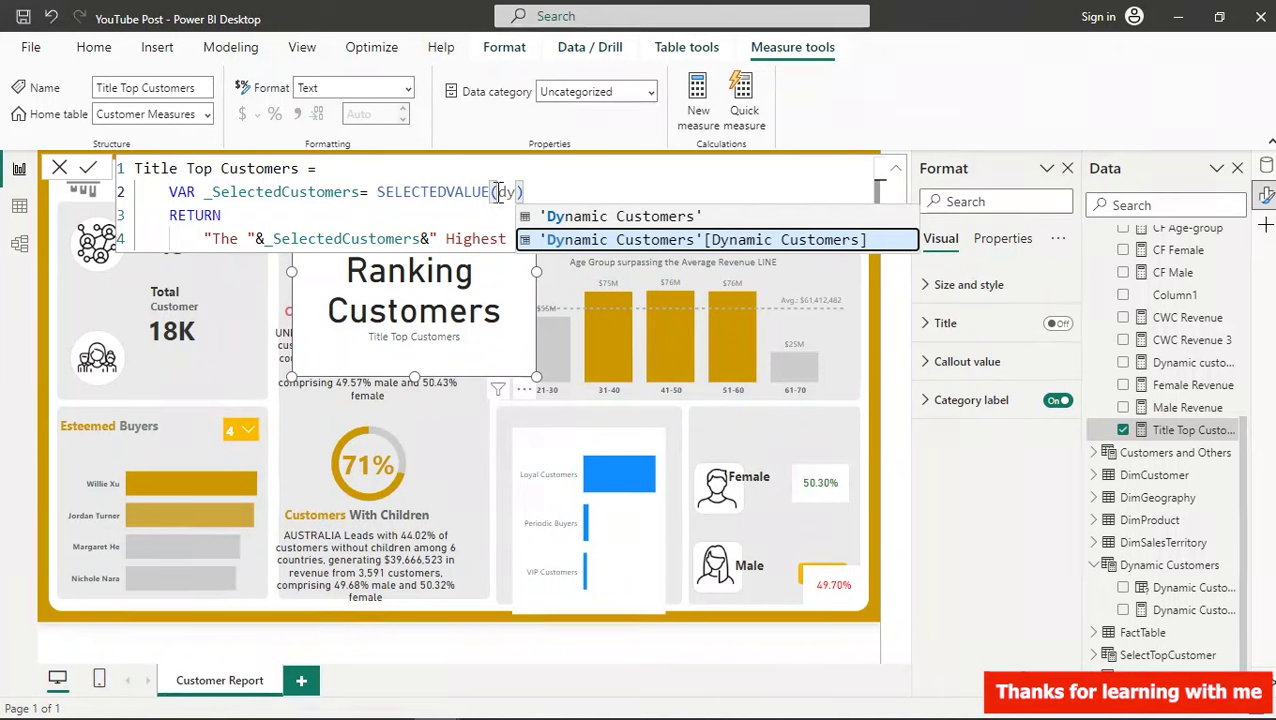
key("Tab")
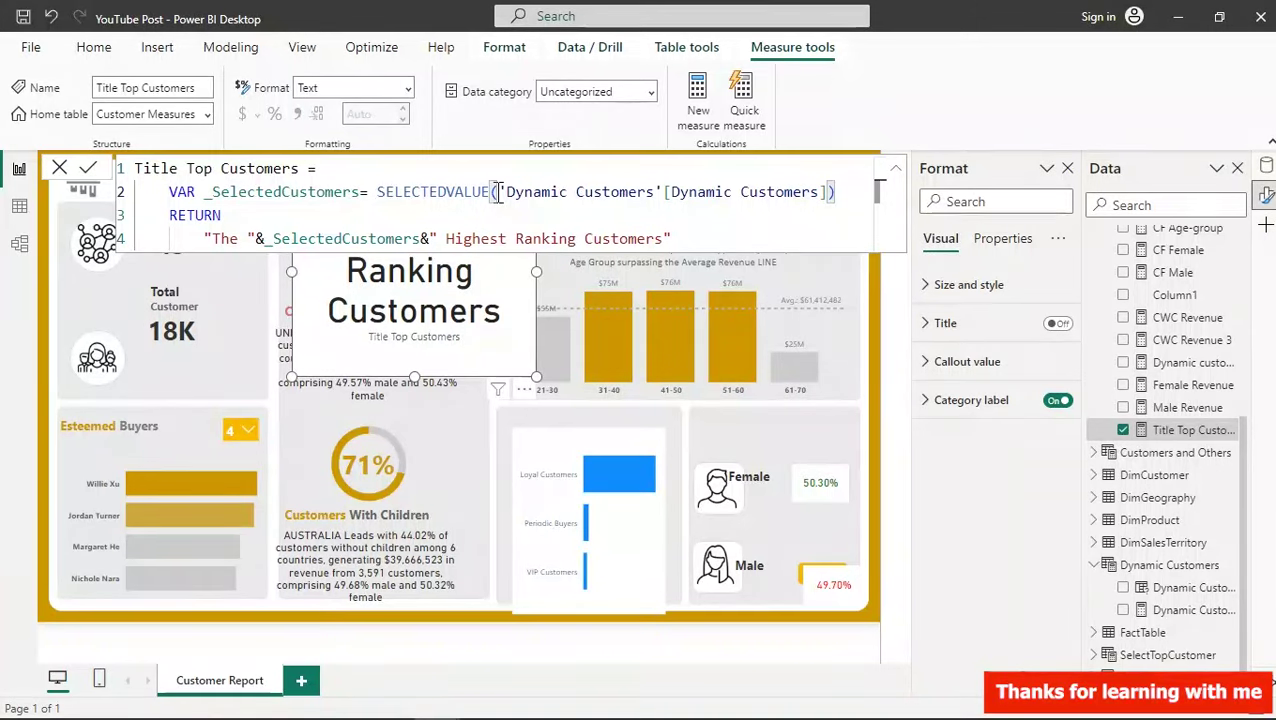
- Clear the SELECTEDVALUE argument, re-enter it as 'Dynamic Customers'[Dynamic Customers] and commit the Title Top Customers measure
key("BackSpace")
key("BackSpace")
key("BackSpace")
key("BackSpace")
key("BackSpace")
key("BackSpace")
key("BackSpace")
key("BackSpace")
key("BackSpace")
key("BackSpace")
key("BackSpace")
key("BackSpace")
key("BackSpace")
key("BackSpace")
key("BackSpace")
key("BackSpace")
key("BackSpace")
key("BackSpace")
key("BackSpace")
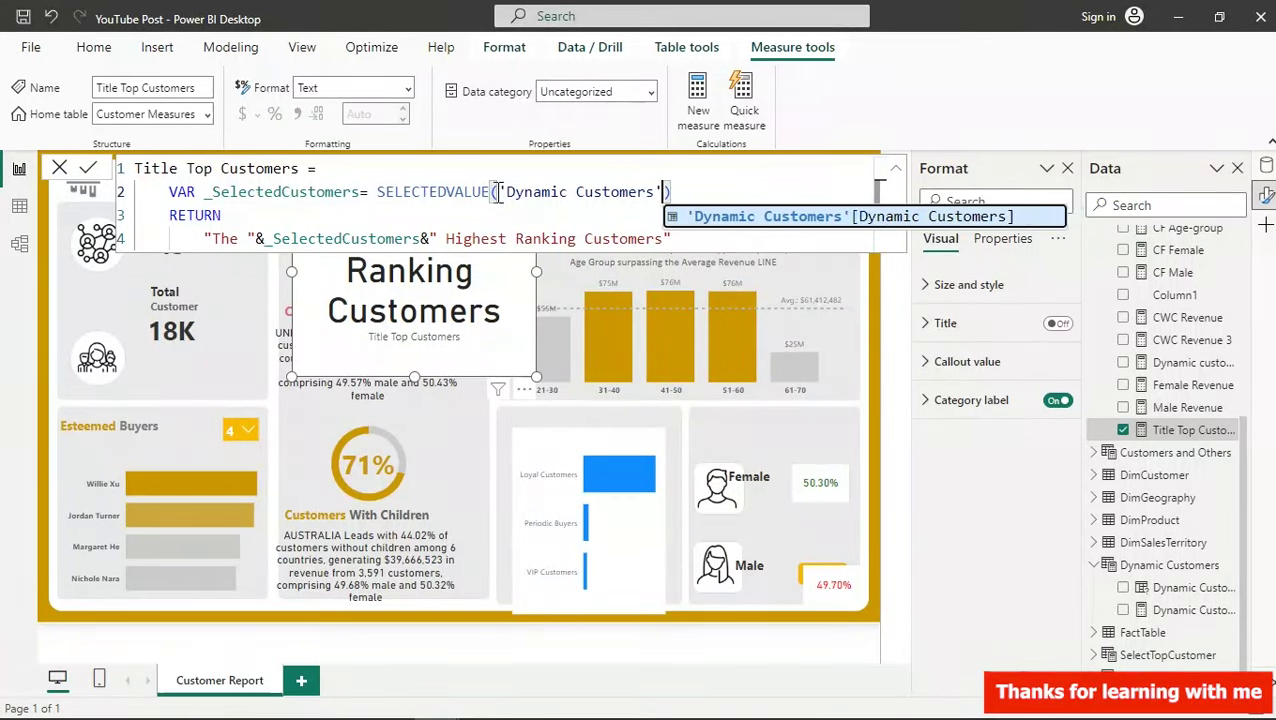
key("BackSpace")
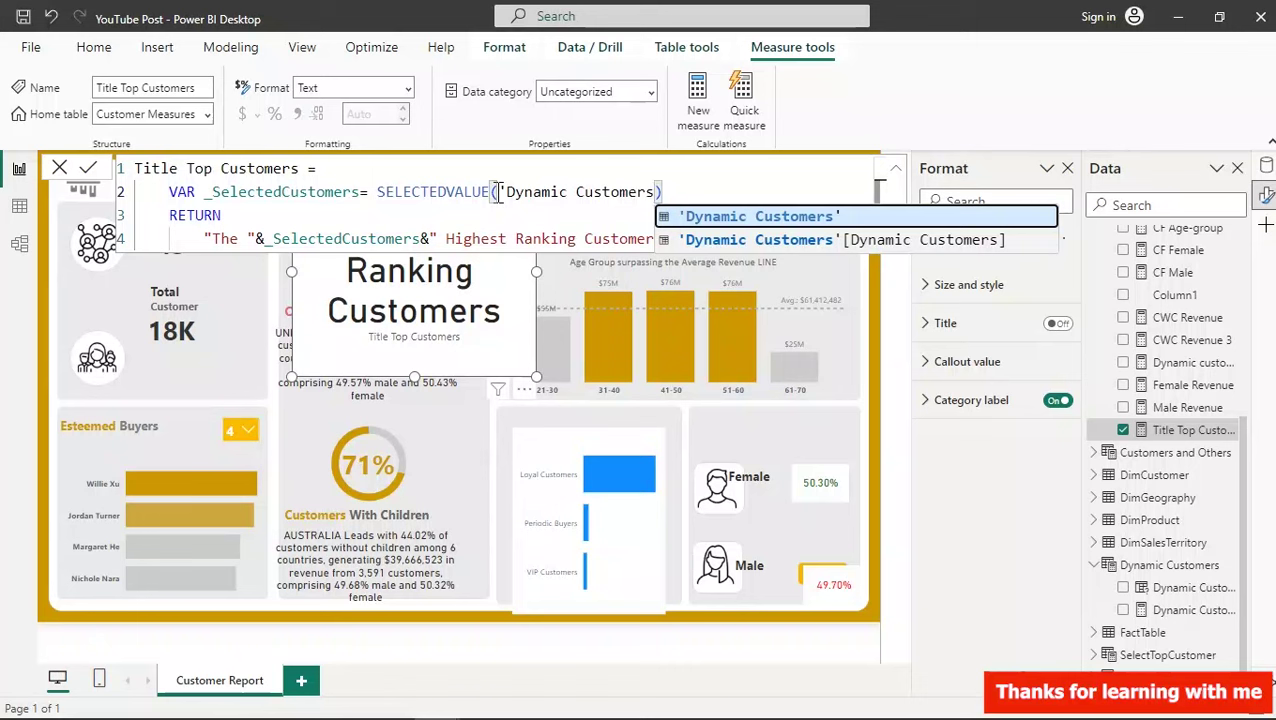
key("BackSpace")
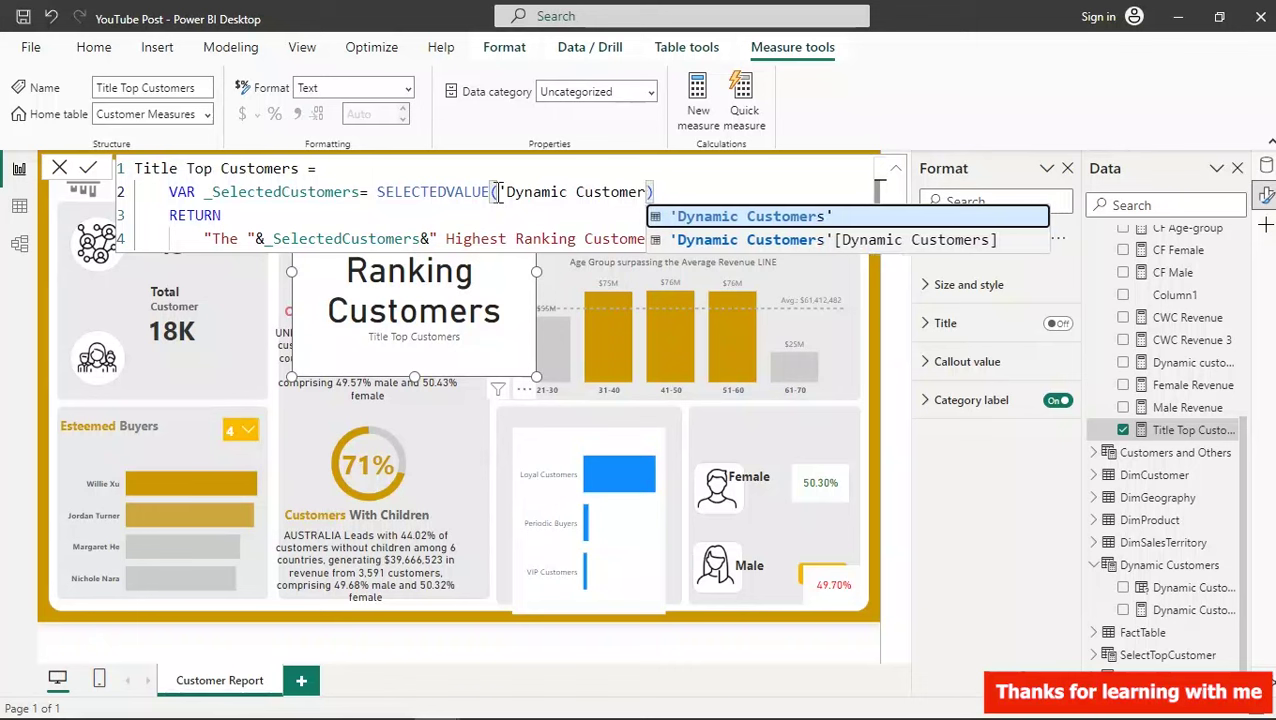
key("BackSpace")
key("BackSpace")
key("BackSpace")
key("BackSpace")
key("BackSpace")
key("BackSpace")
key("BackSpace")
key("BackSpace")
key("BackSpace")
key("BackSpace")
key("BackSpace")
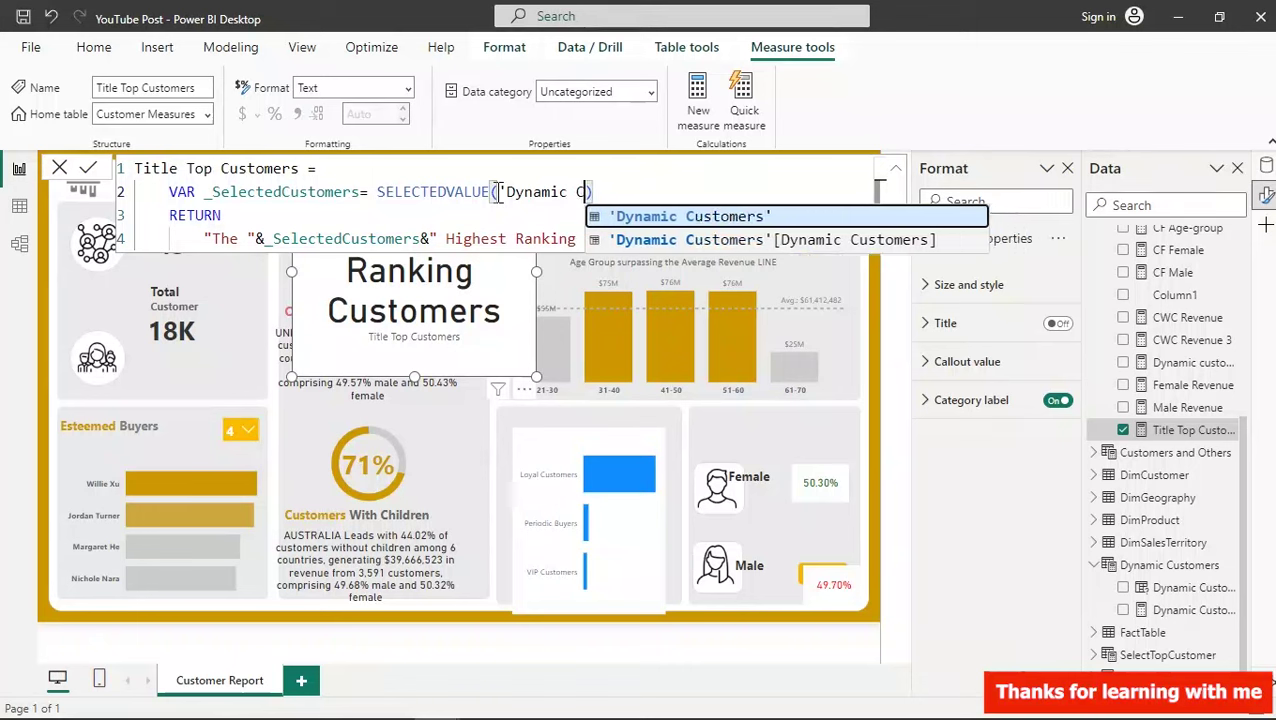
key("BackSpace")
key("BackSpace")
key("BackSpace")
key("BackSpace")
key("BackSpace")
key("BackSpace")
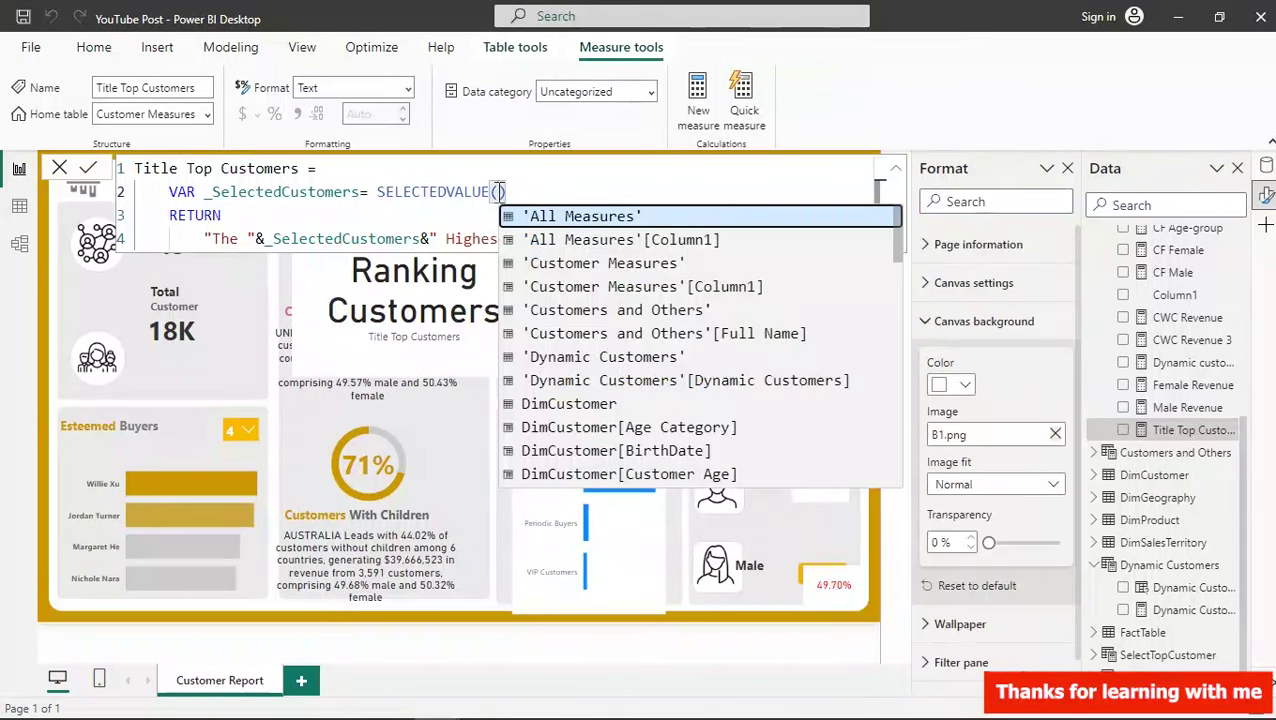
type("Dy")
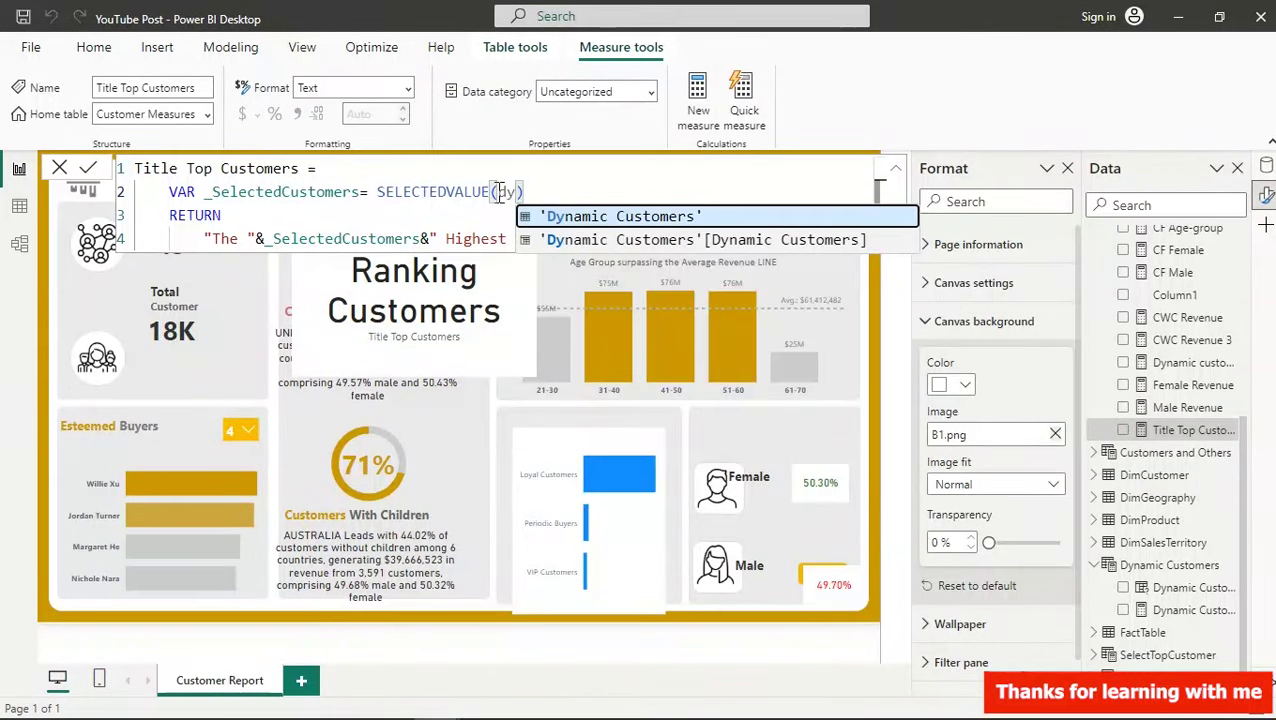
key("Down")
key("Tab")
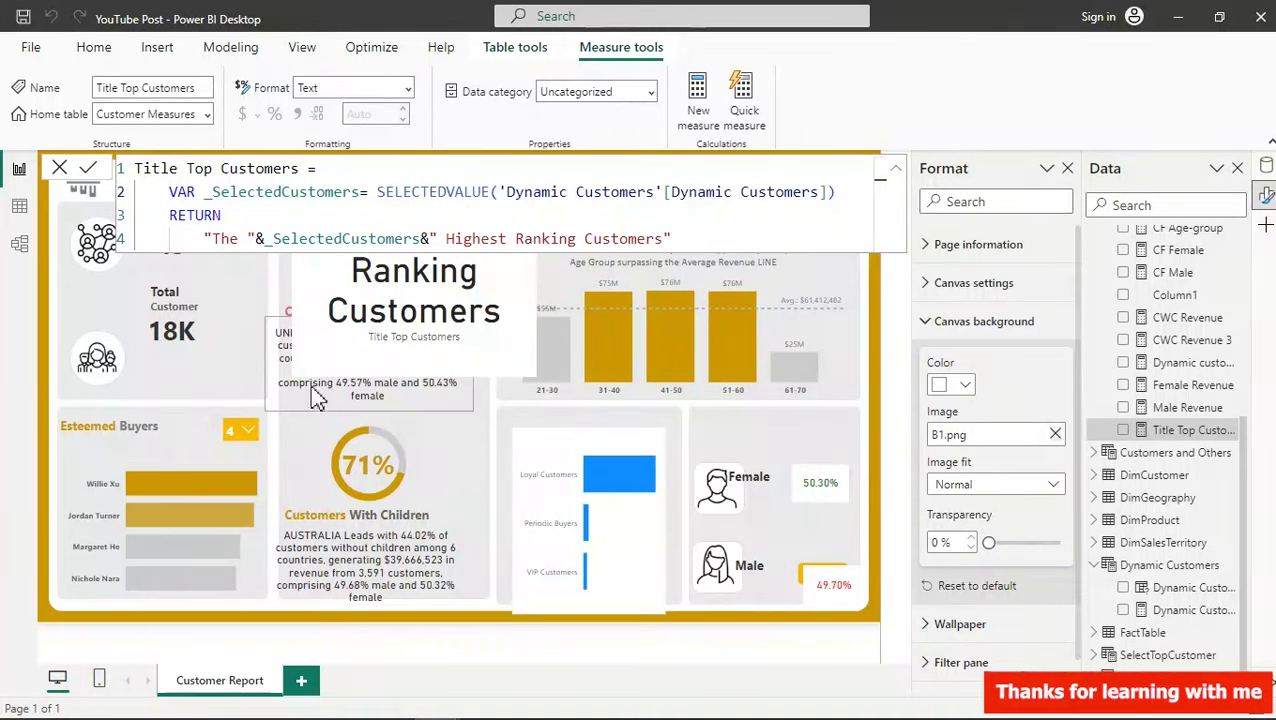
left_click(430, 298)
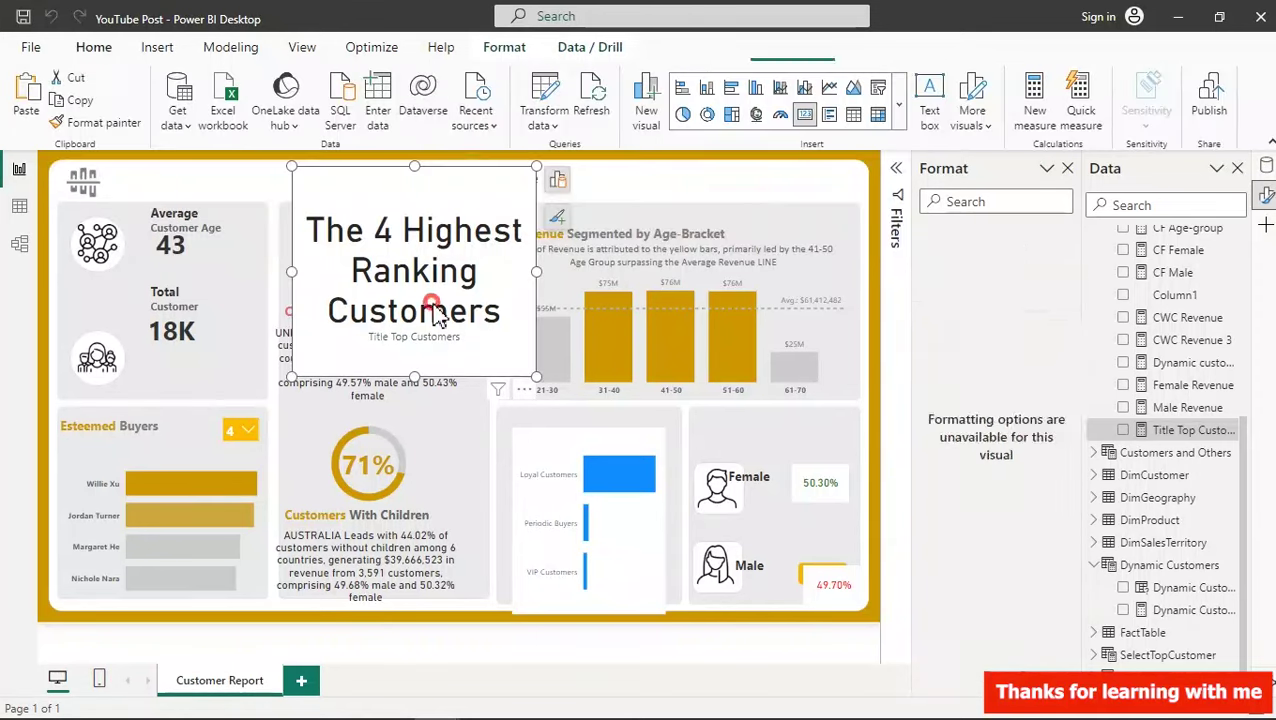
- Move the title card down over the "Customers With Children" section and test it with the top customers slicer at 5, 2 and 4
left_click_drag(425, 290, 478, 512)
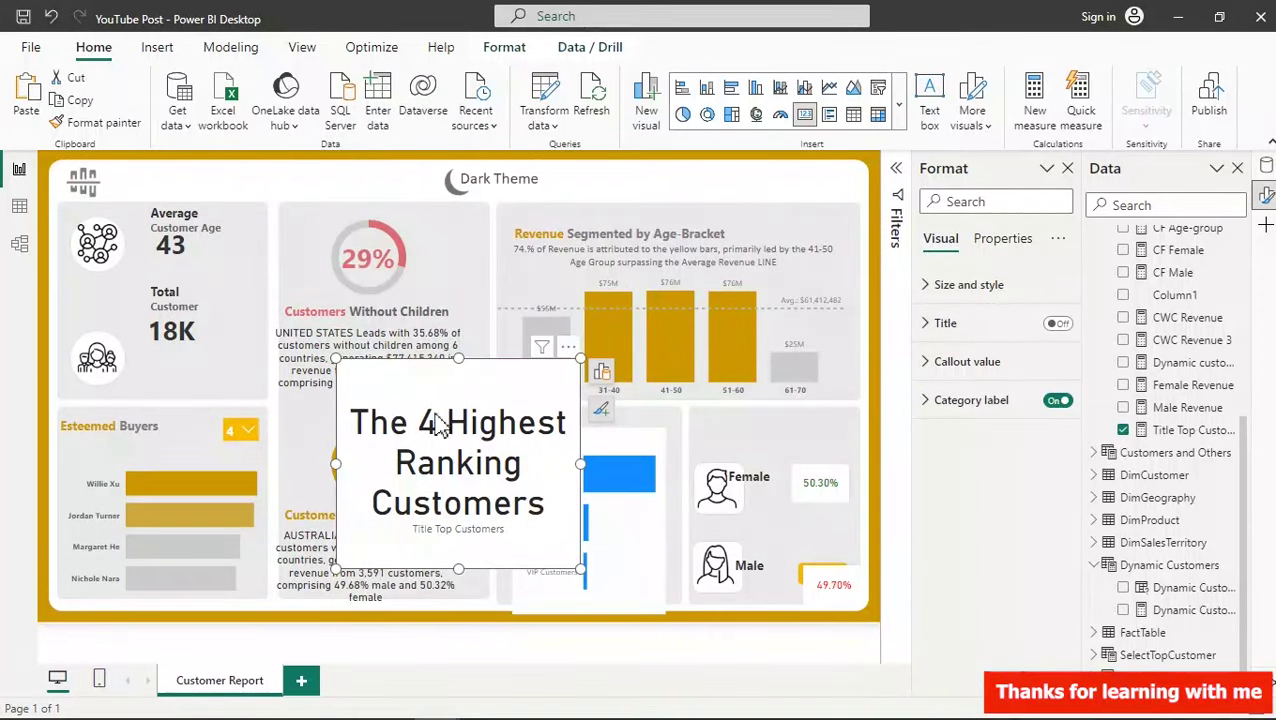
left_click(242, 428)
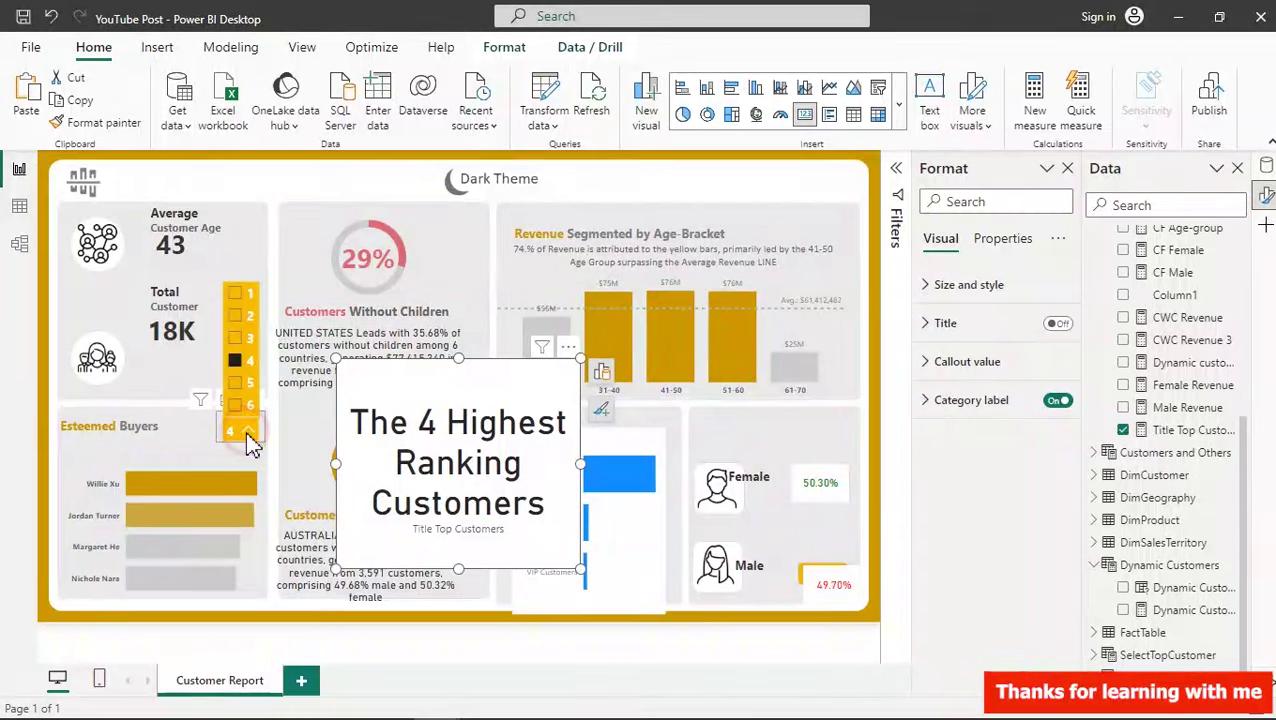
left_click(238, 385)
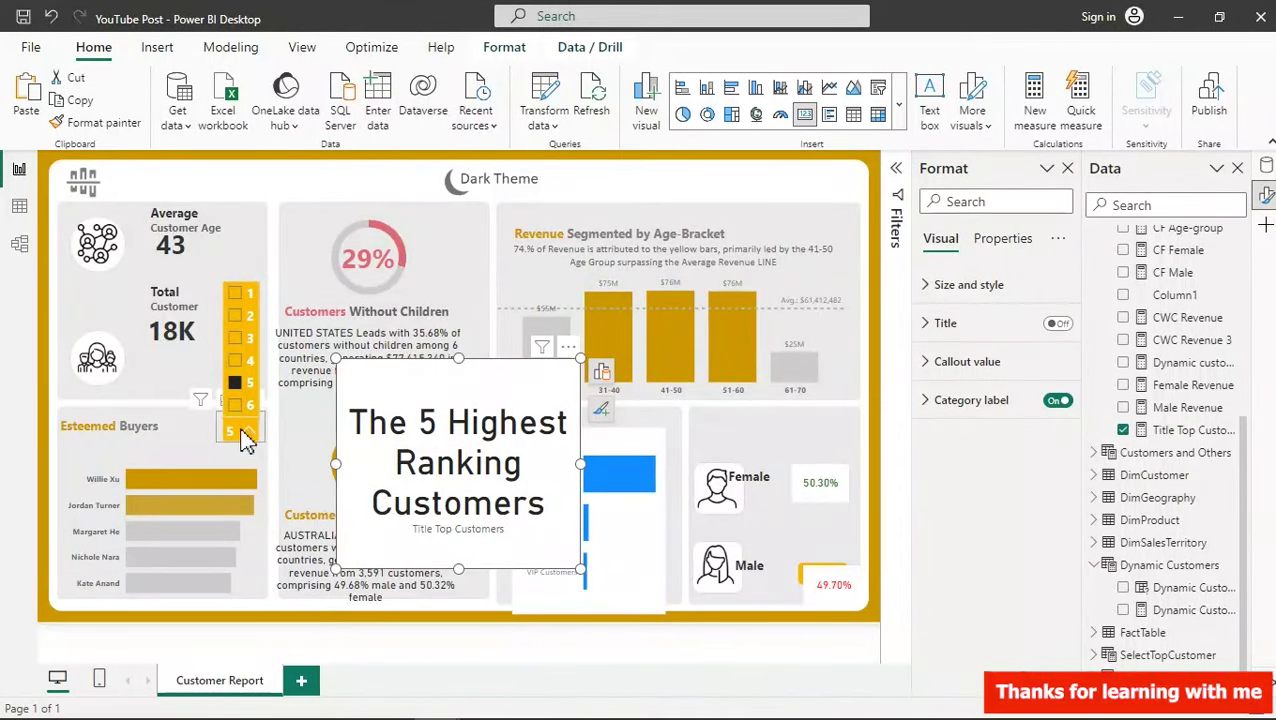
left_click(240, 315)
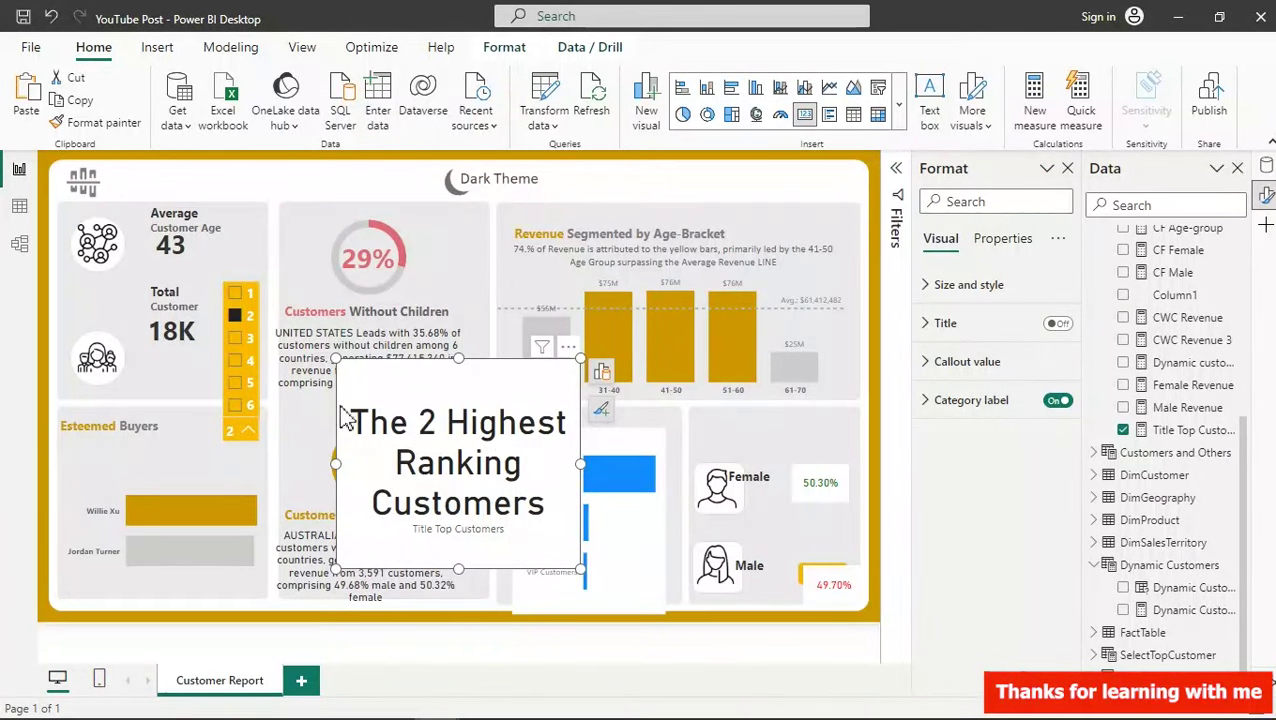
left_click(232, 362)
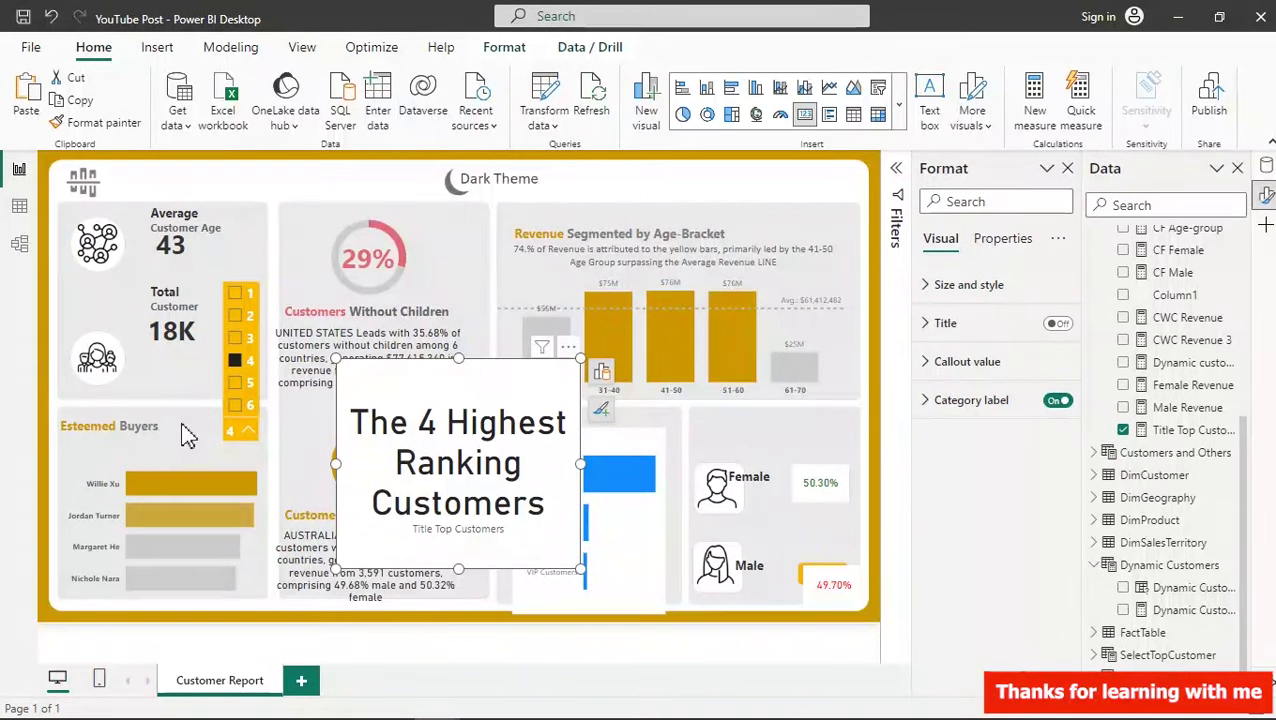
- Turn off the title card's category label and set its callout value font size to 12
left_click(1066, 406)
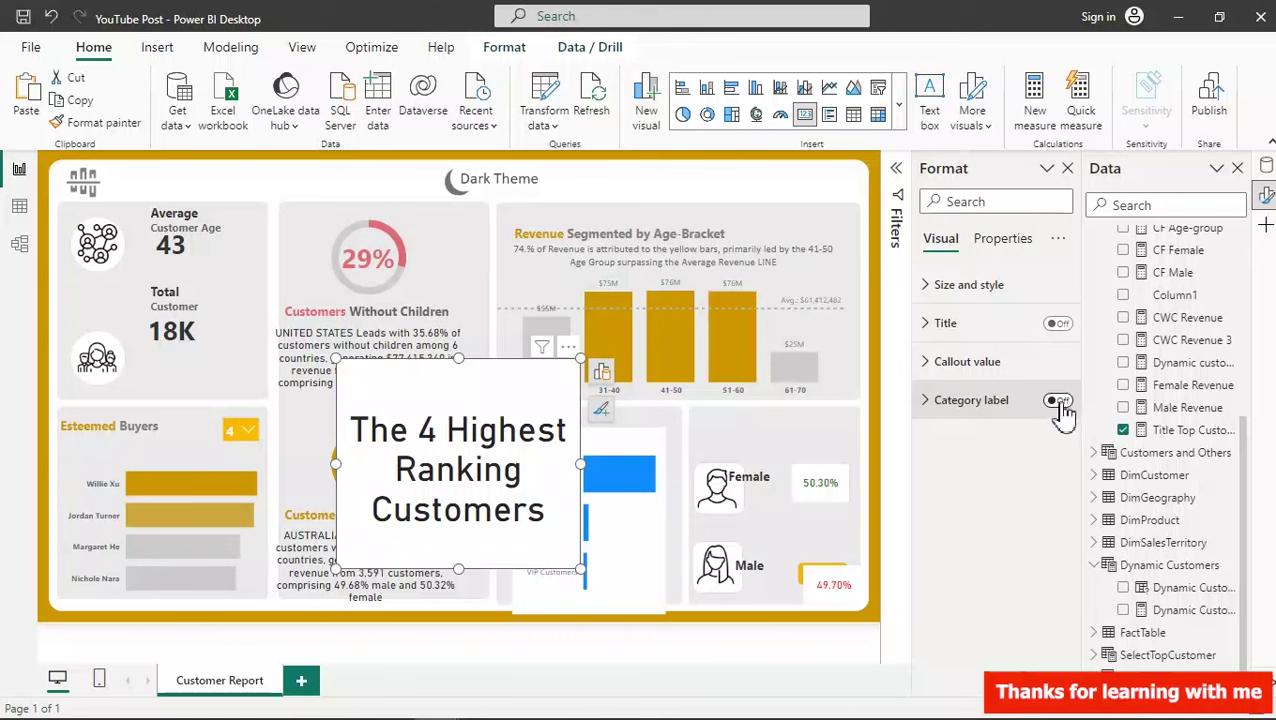
left_click(988, 364)
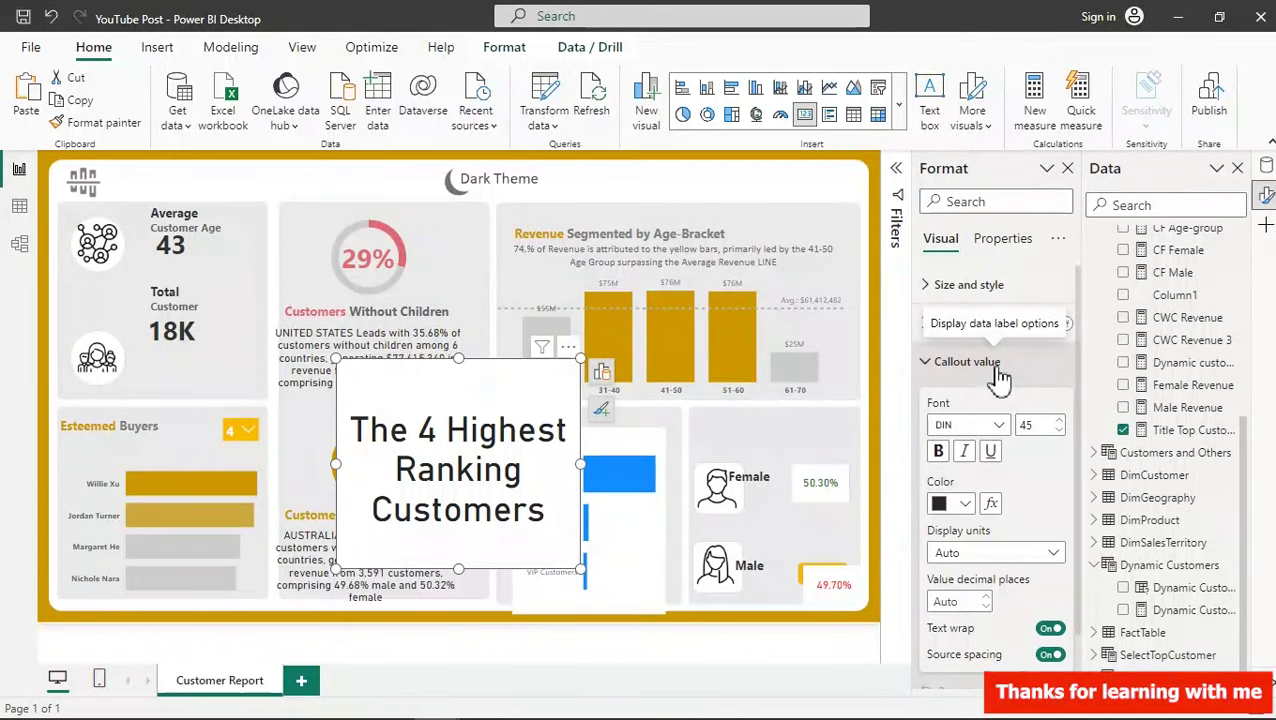
double_click(1022, 424)
type("12")
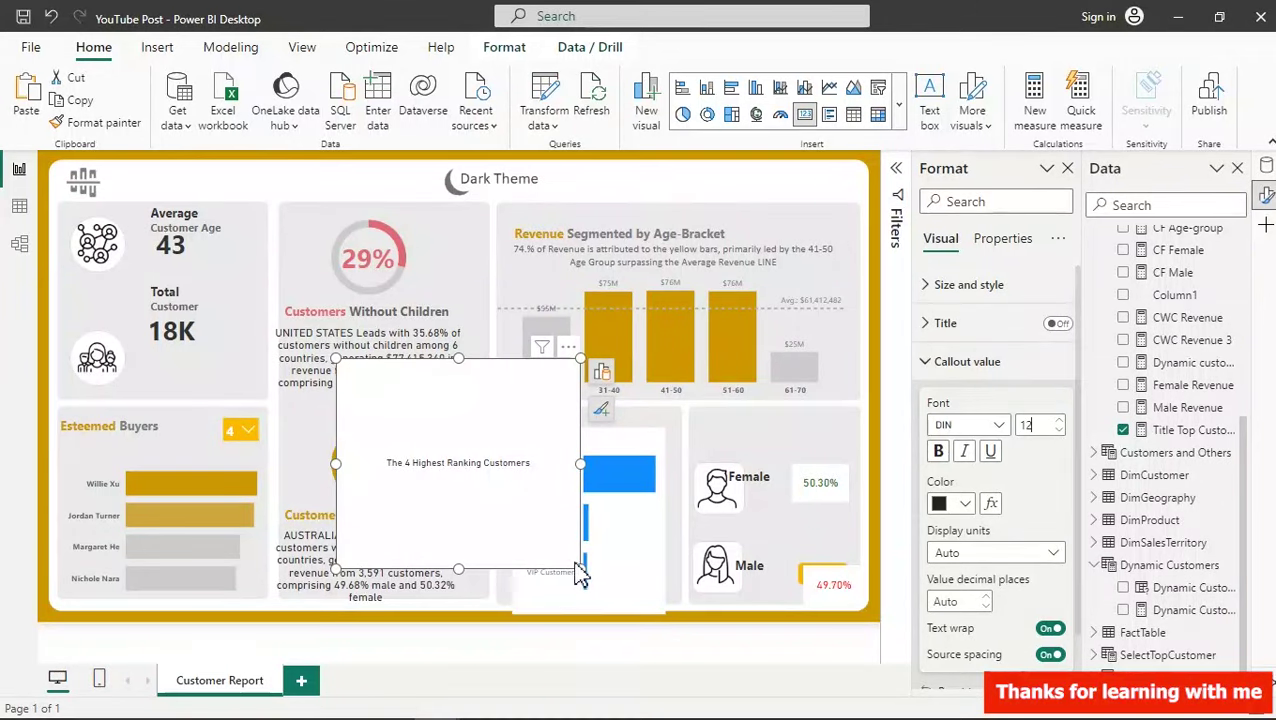
- Shrink the title card to one line beneath the "Esteemed Buyers" heading, about 253 by 44, and turn off its background
left_click_drag(578, 572, 211, 448)
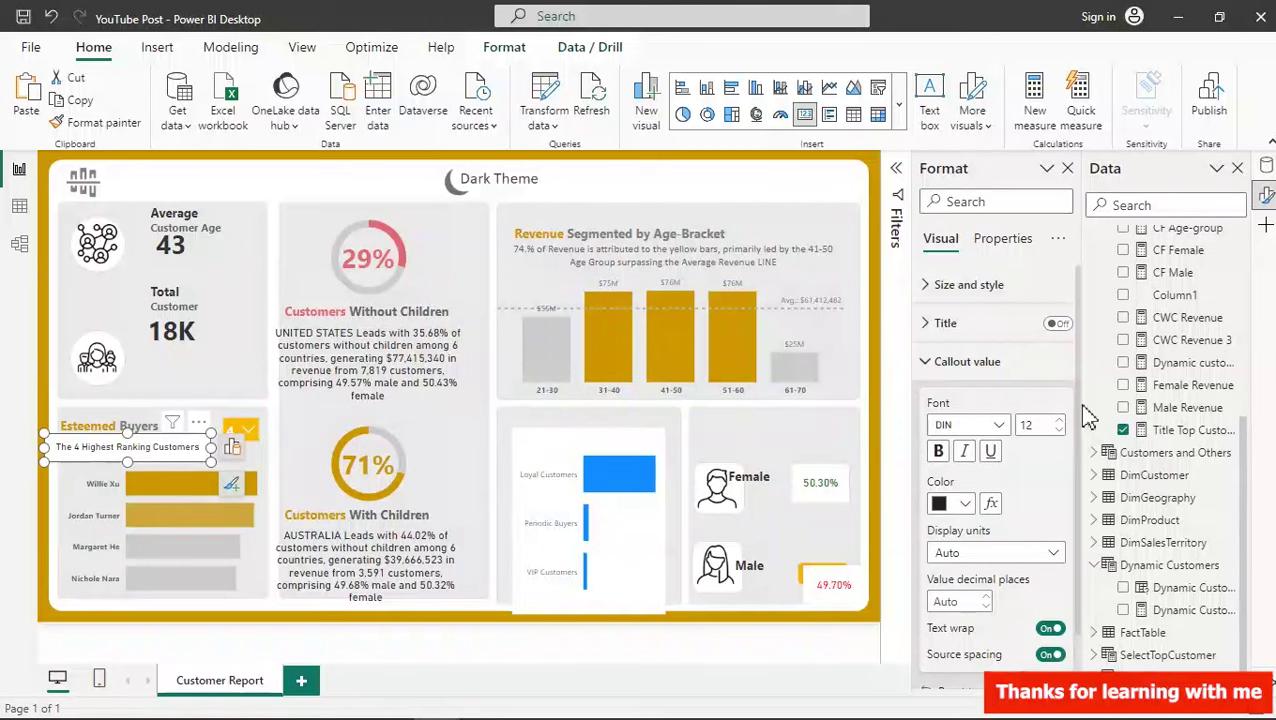
left_click(970, 287)
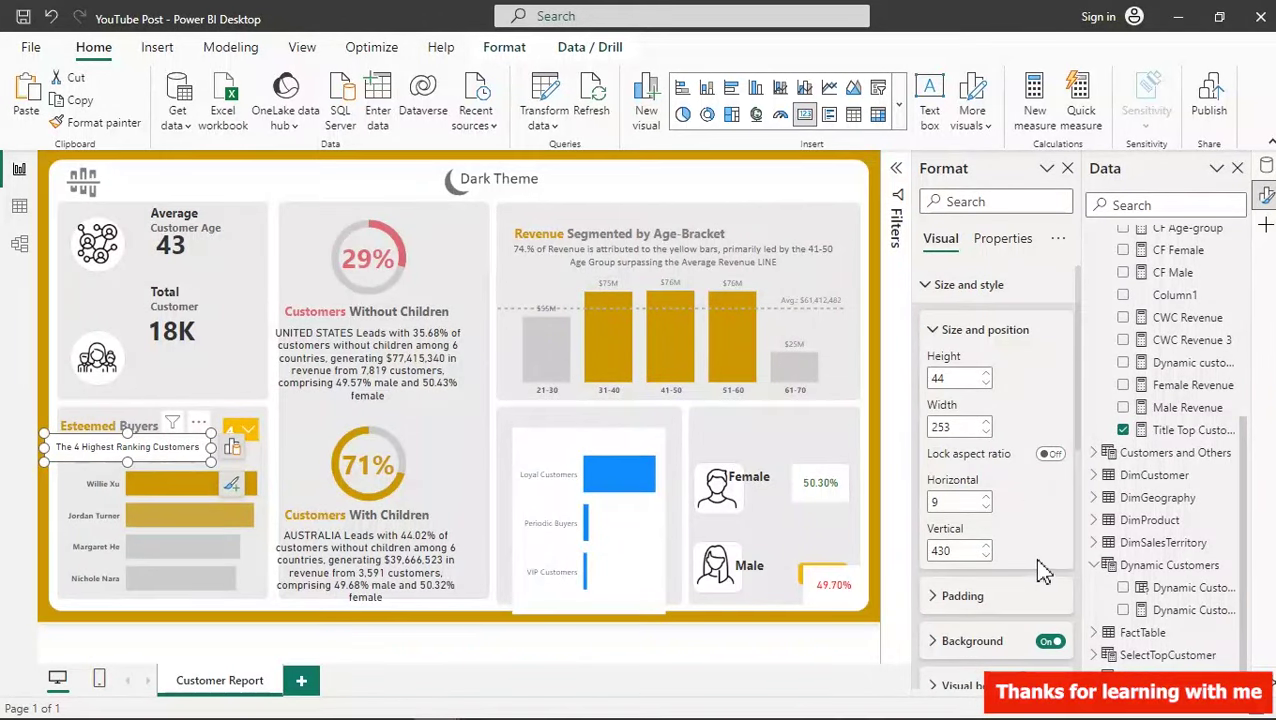
left_click(1050, 642)
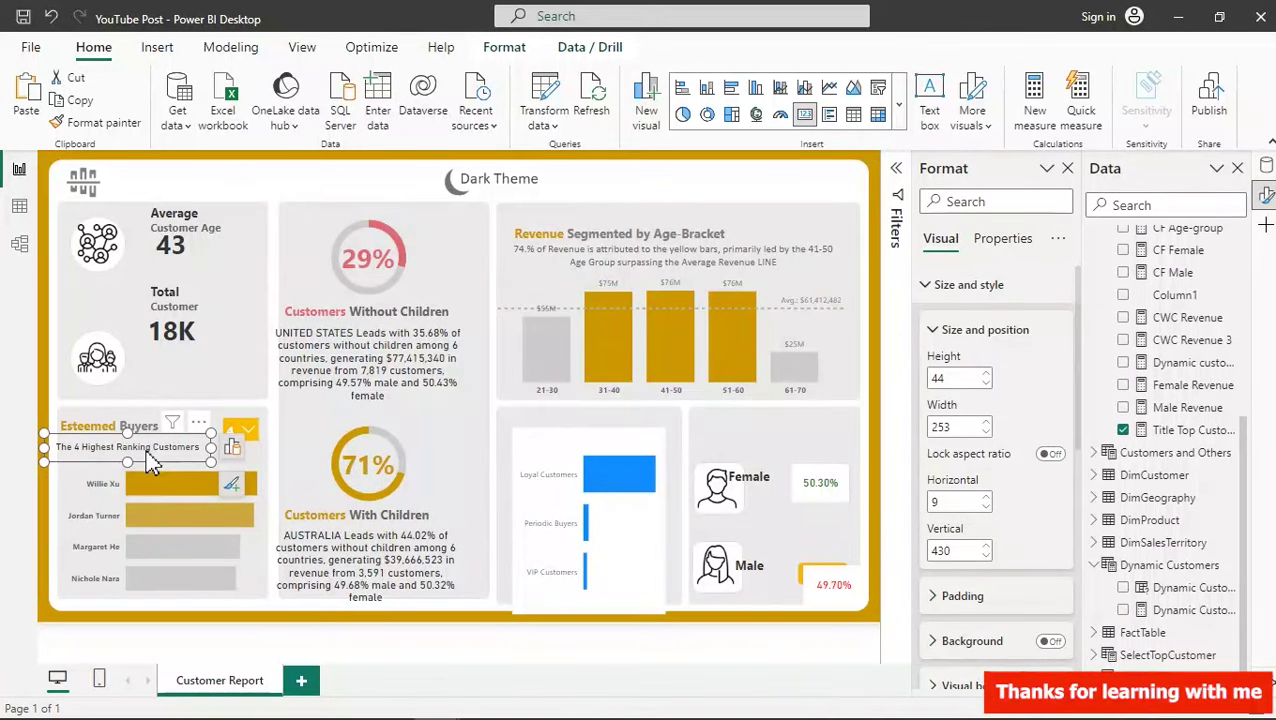
left_click(290, 185)
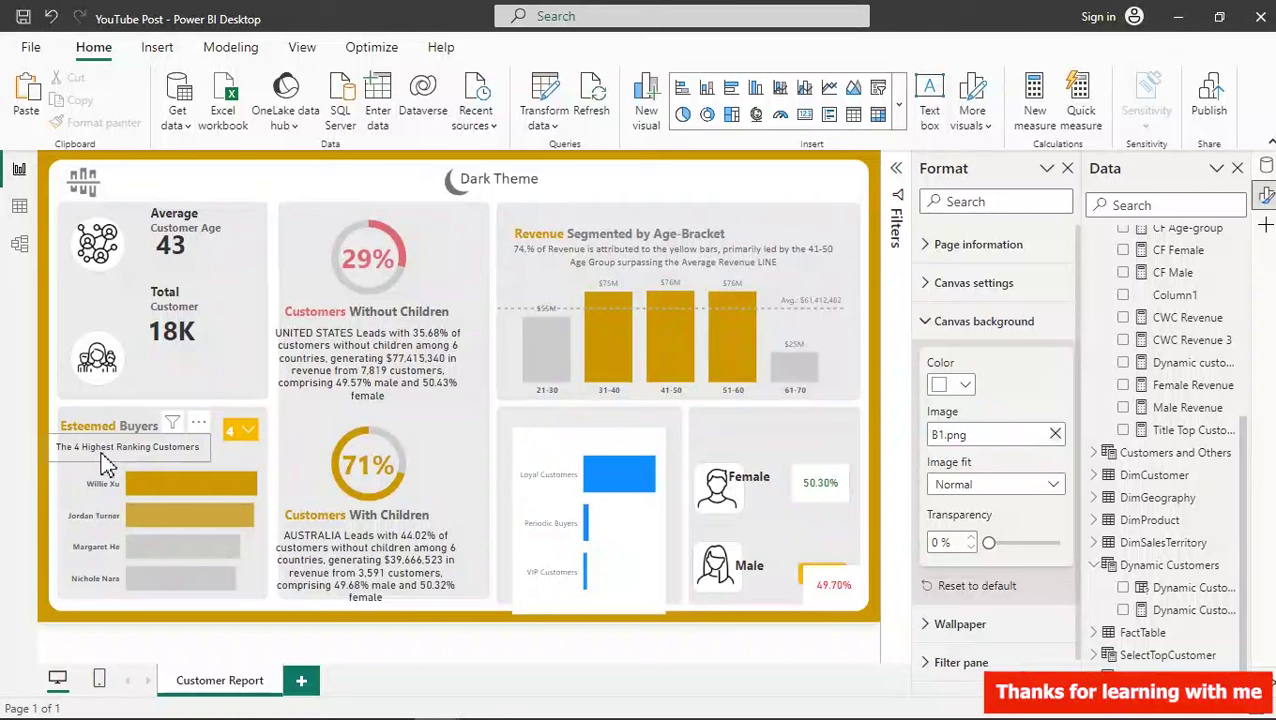
- Set the top customers slicer to 5 and close its list
left_click(246, 430)
left_click(236, 384)
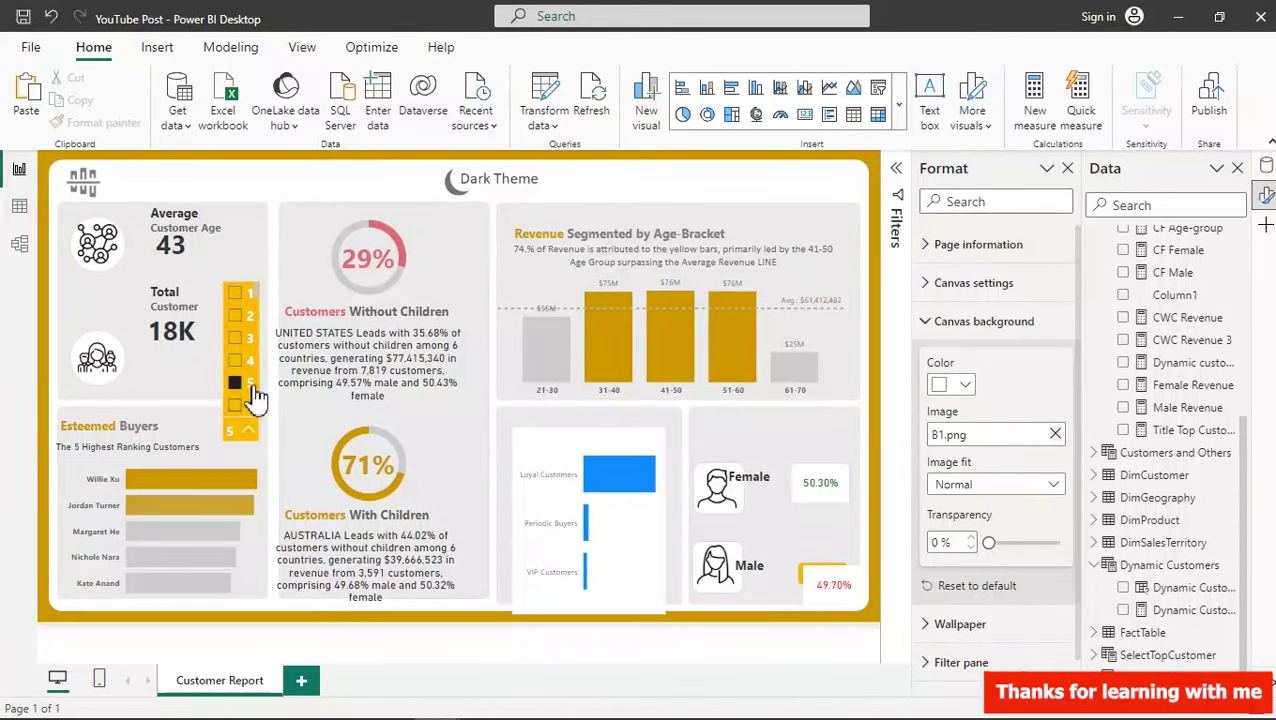
left_click(372, 186)
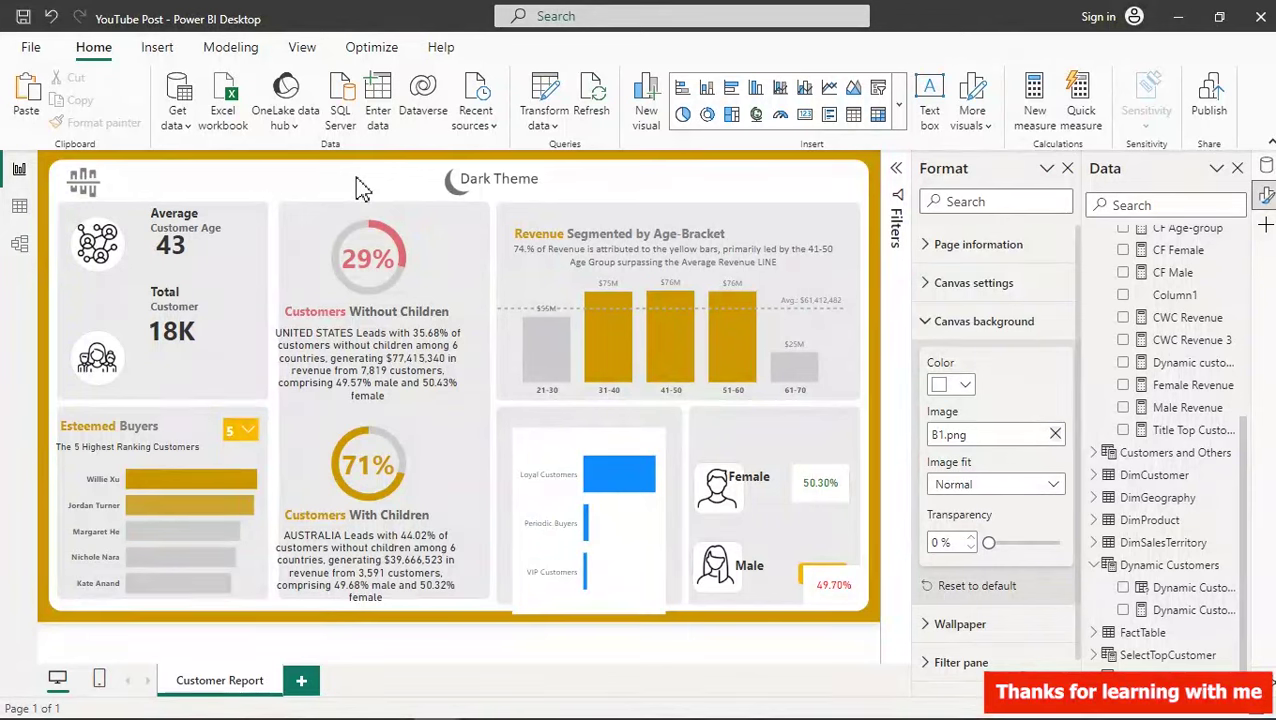
- Nudge the title card under the "Esteemed Buyers" heading to about horizontal 17 and vertical 427
left_click(130, 455)
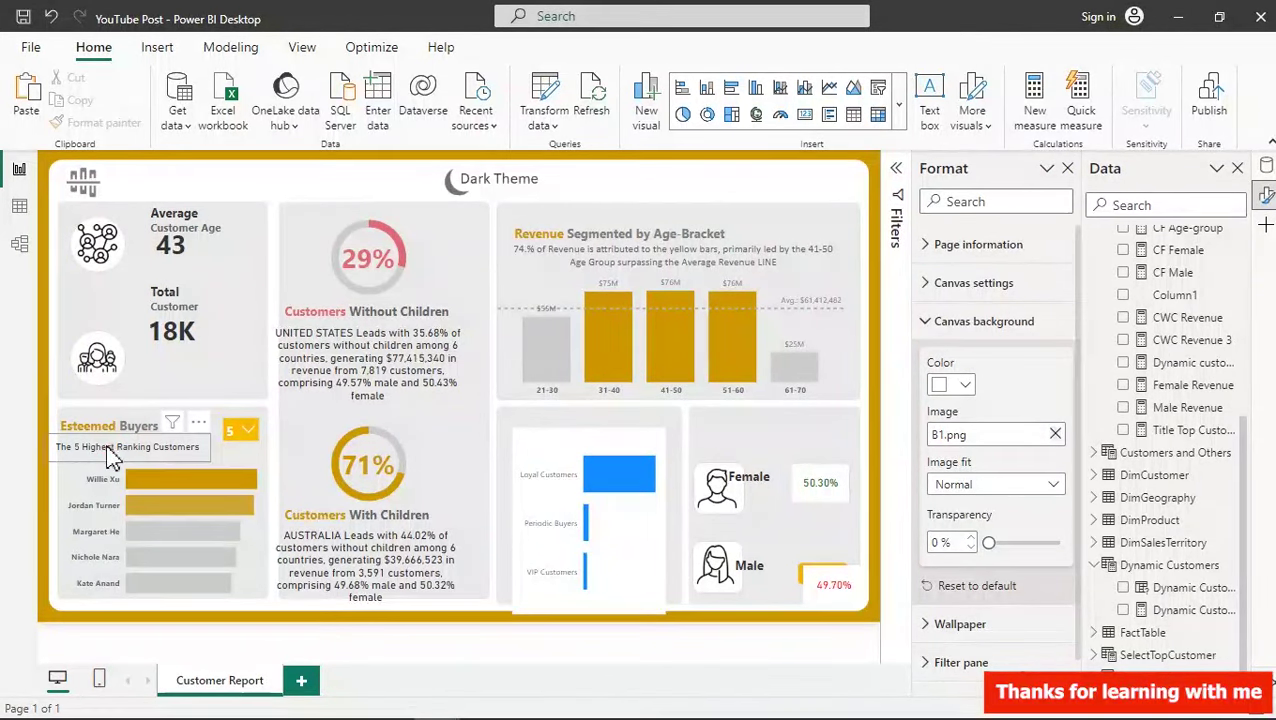
left_click(117, 455)
left_click_drag(117, 455, 122, 452)
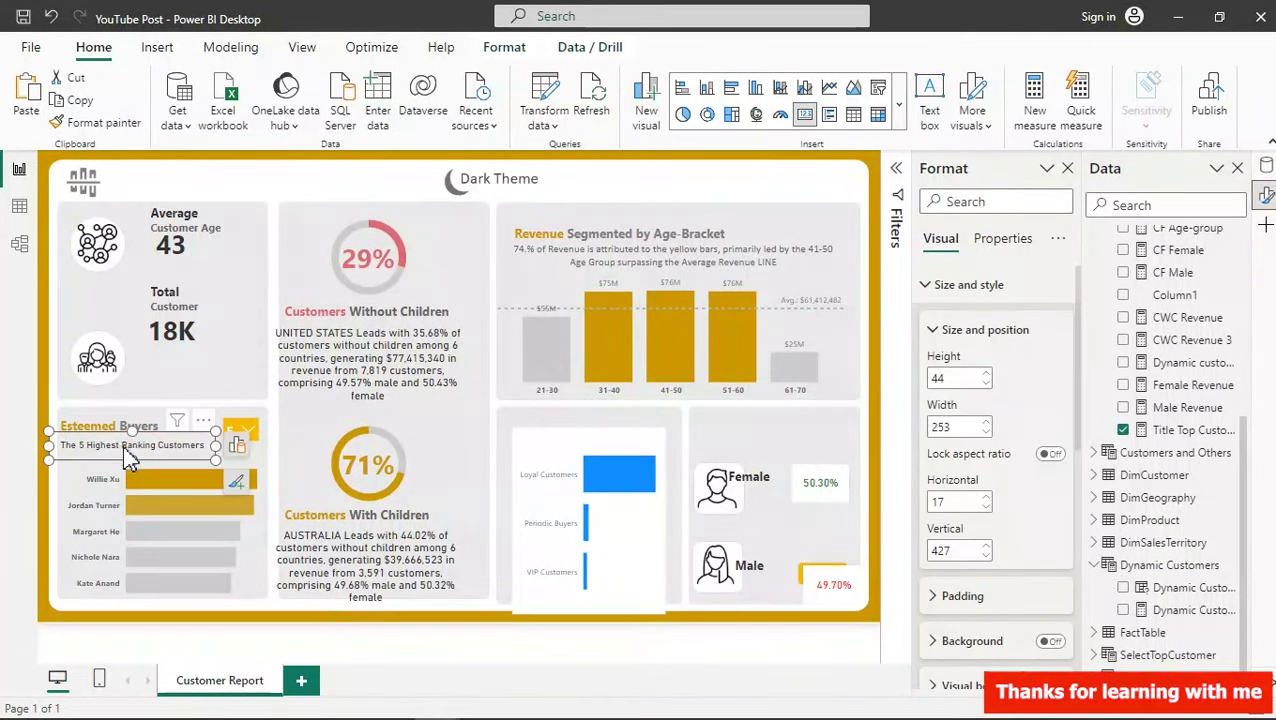
- Shift the 29% and 71% donut charts with their percentage cards slightly right, placing the donuts at about horizontal 425
left_click(347, 188)
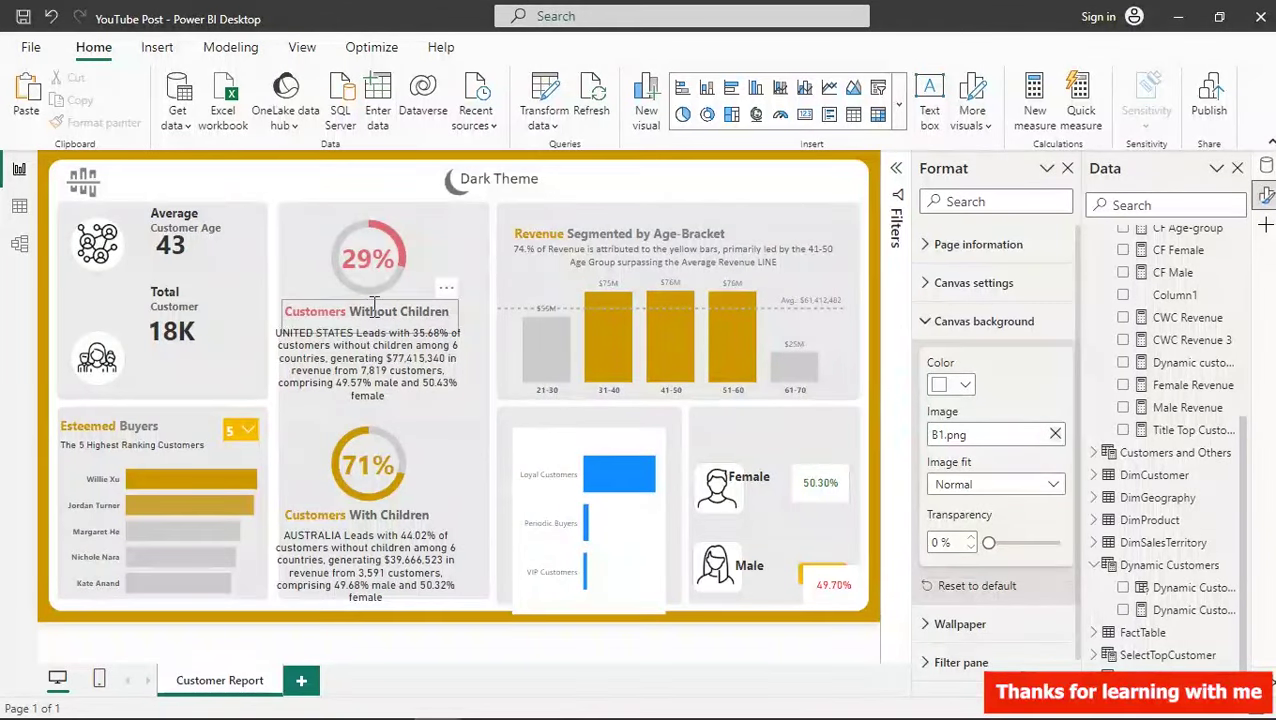
left_click(421, 242)
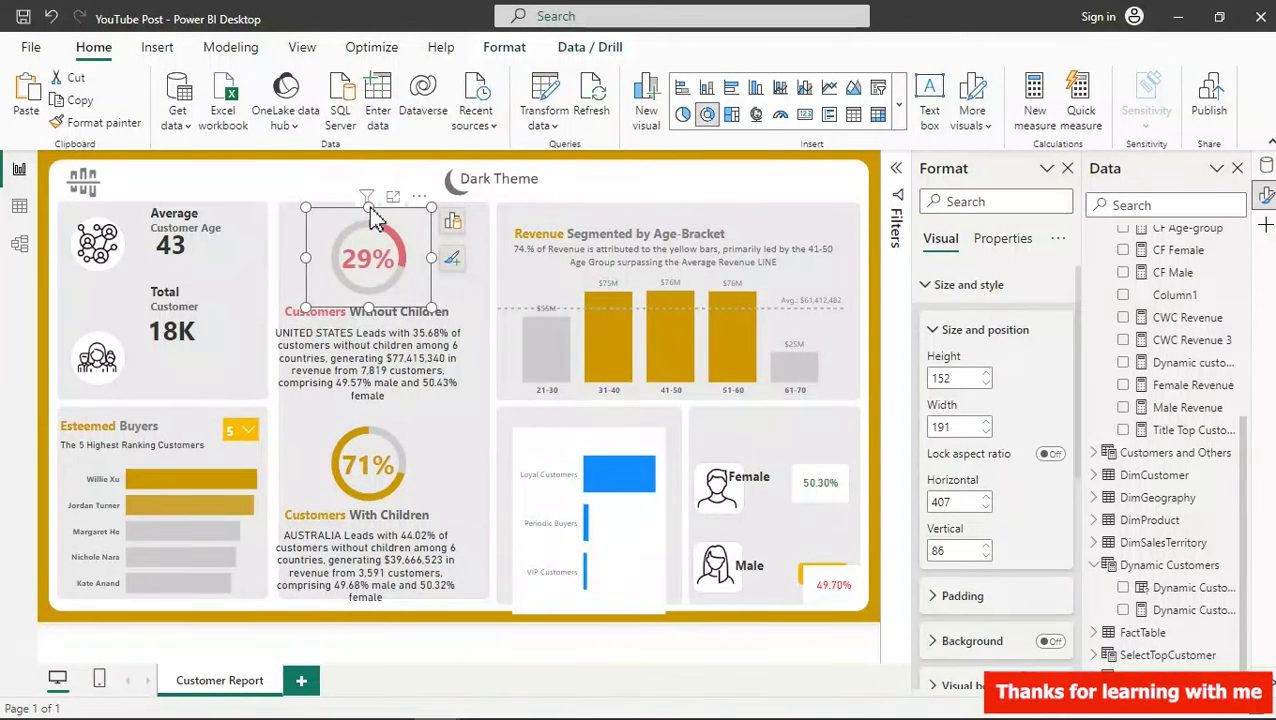
left_click(372, 265)
left_click(372, 265)
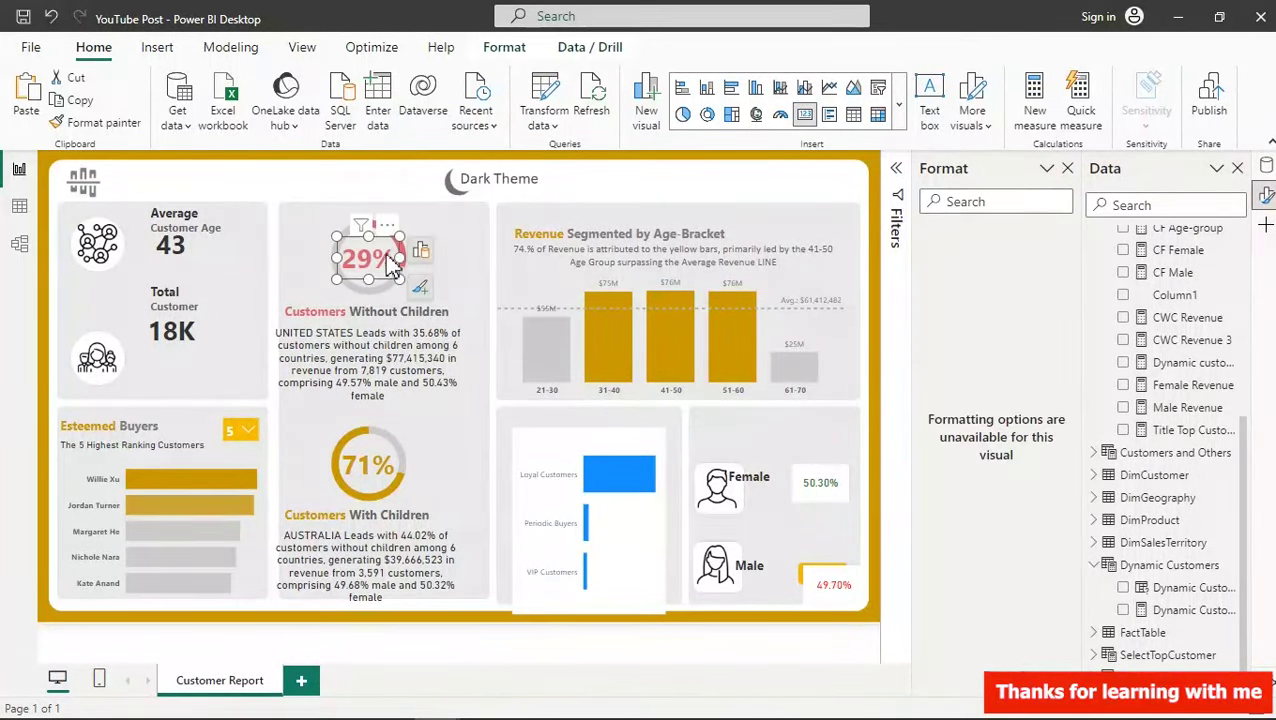
left_click(418, 232)
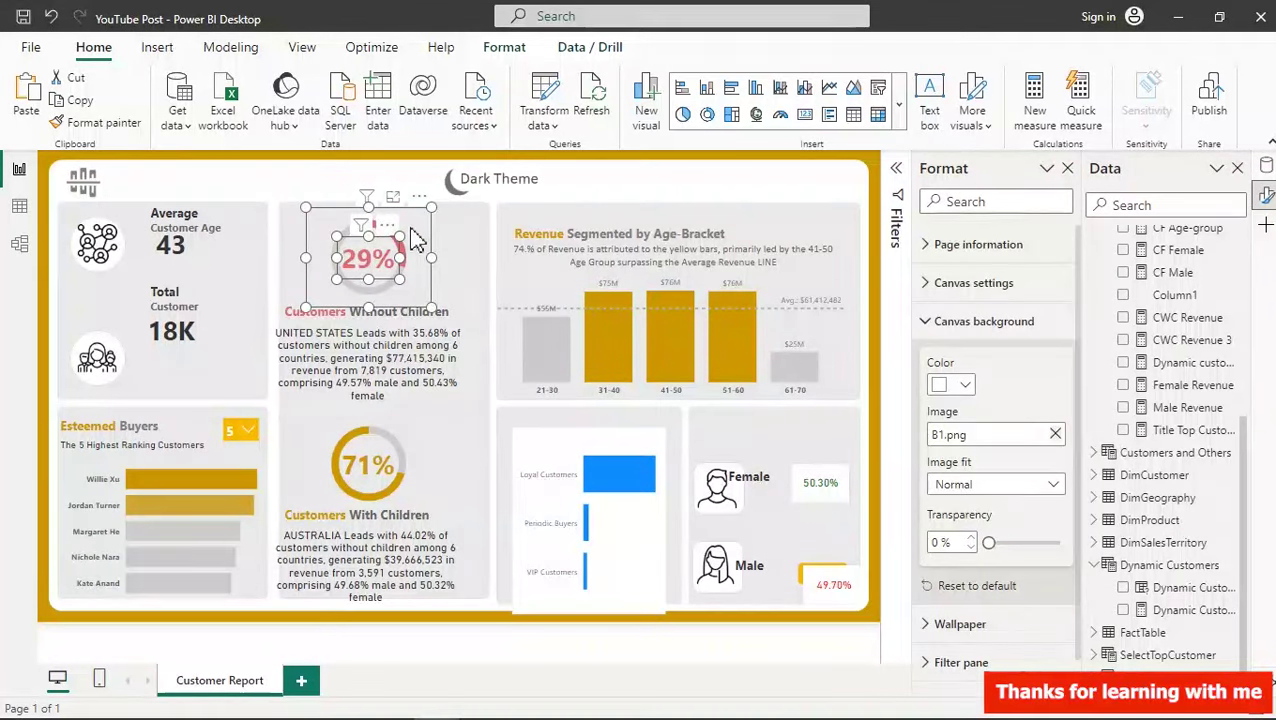
left_click(420, 447)
left_click_drag(420, 447, 426, 437)
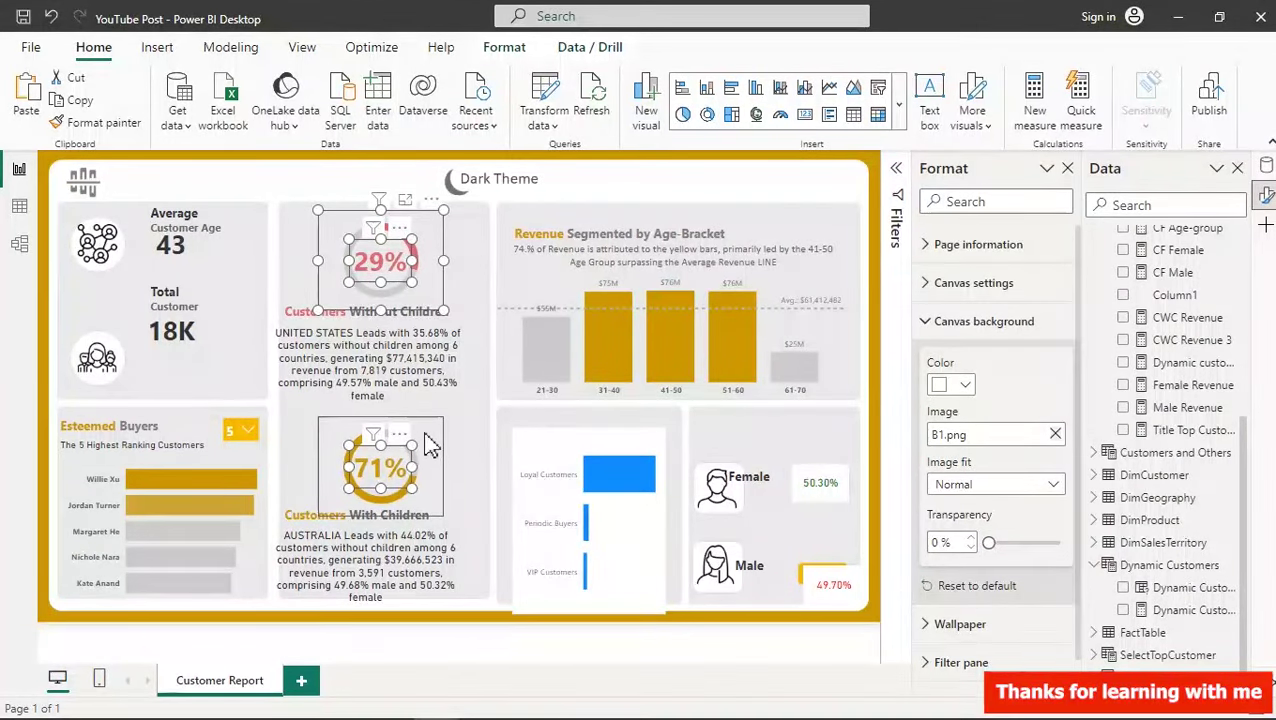
left_click(430, 448)
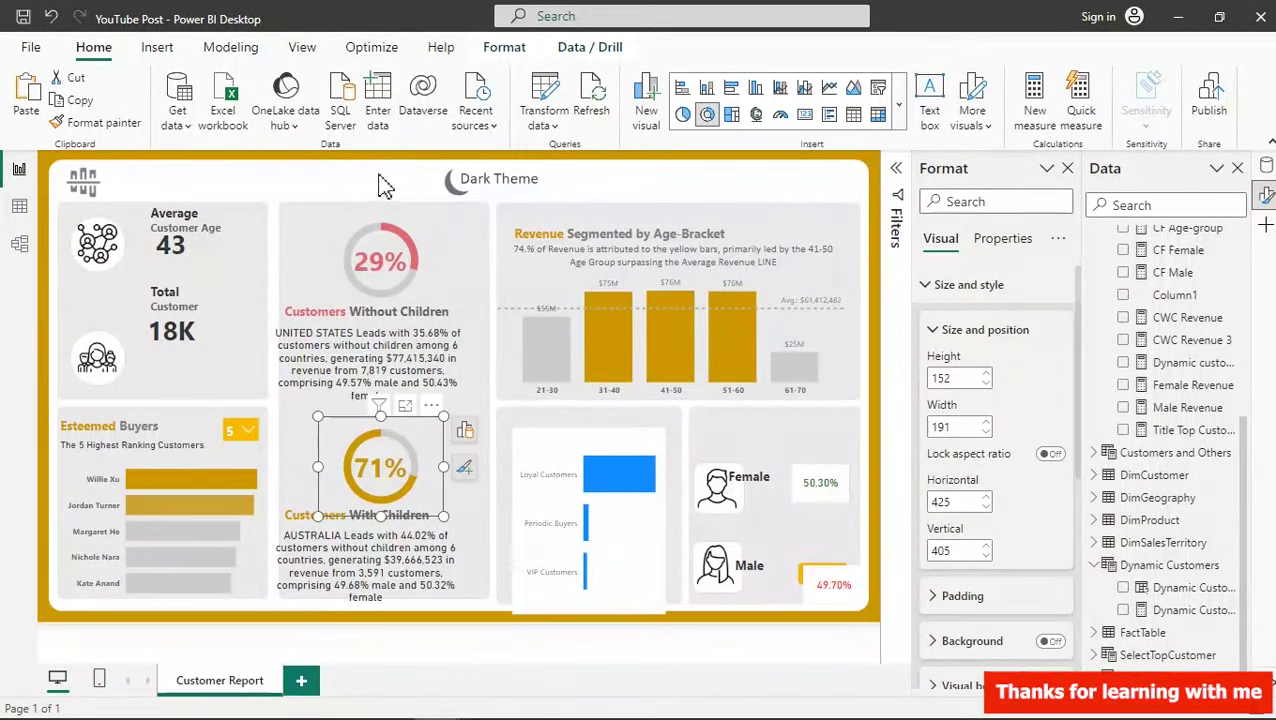
- Align the "Customers Without Children" heading under its donut and move its description card to about horizontal 362, vertical 250
left_click(410, 311)
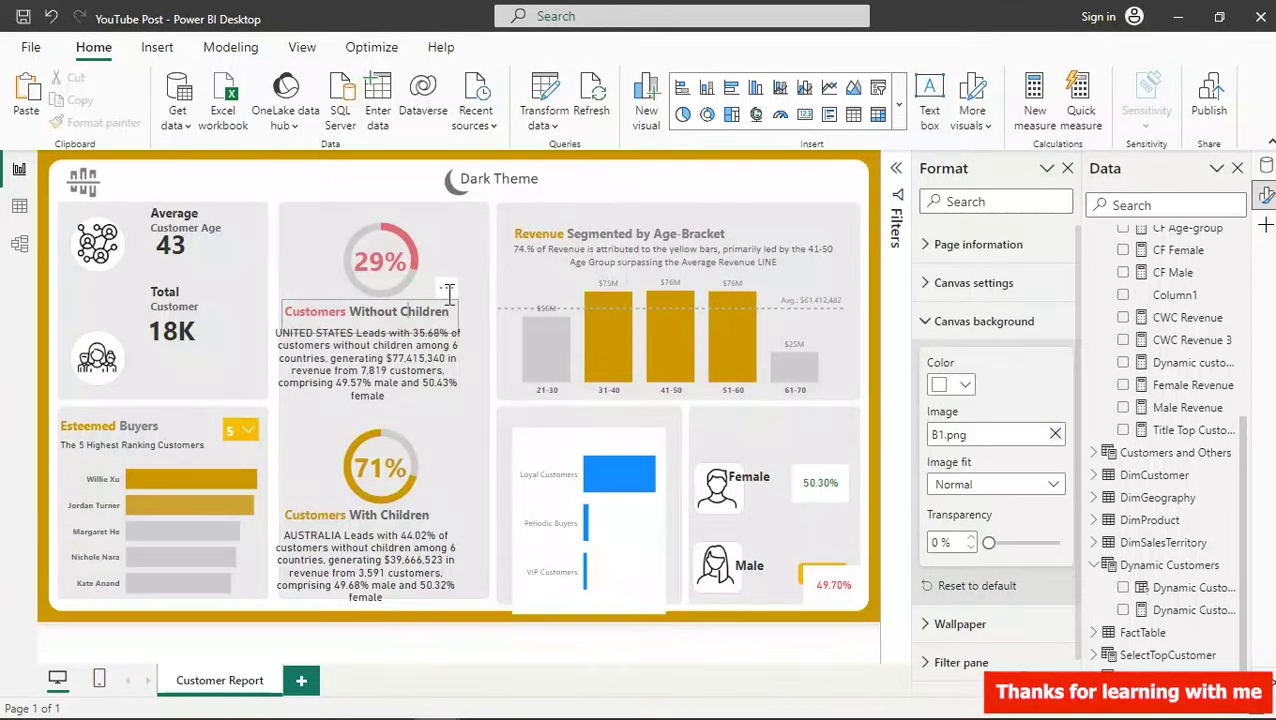
left_click(447, 291)
left_click_drag(445, 290, 462, 298)
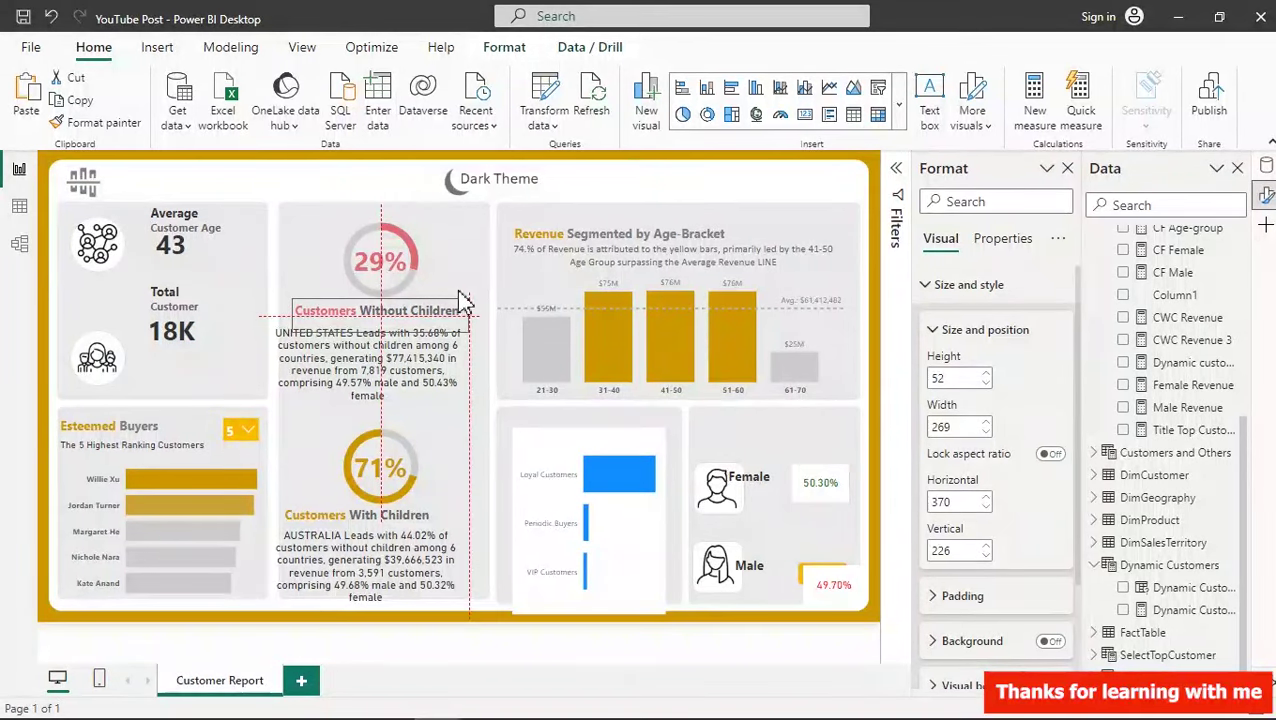
left_click_drag(463, 302, 463, 302)
left_click(405, 362)
left_click_drag(401, 366, 420, 368)
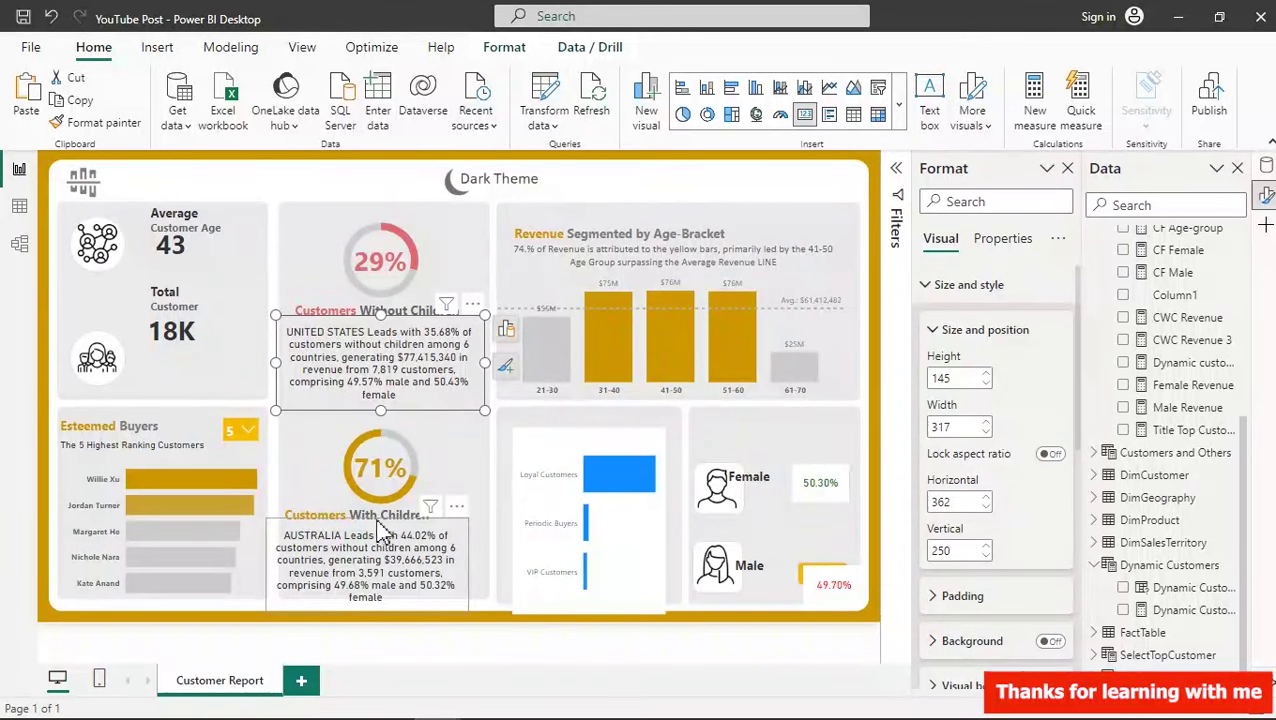
- Align the "Customers With Children" heading under its donut and move its description card to about horizontal 366, vertical 558
left_click(322, 508)
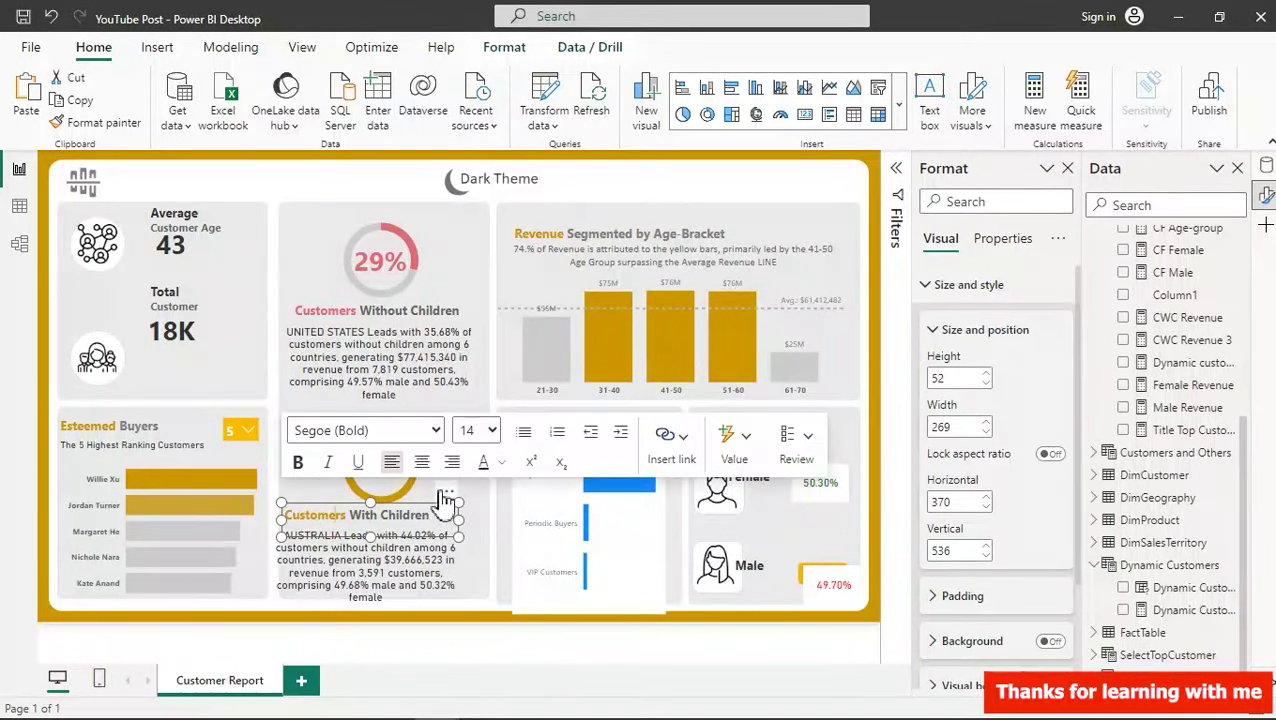
left_click_drag(450, 500, 463, 503)
left_click(385, 572)
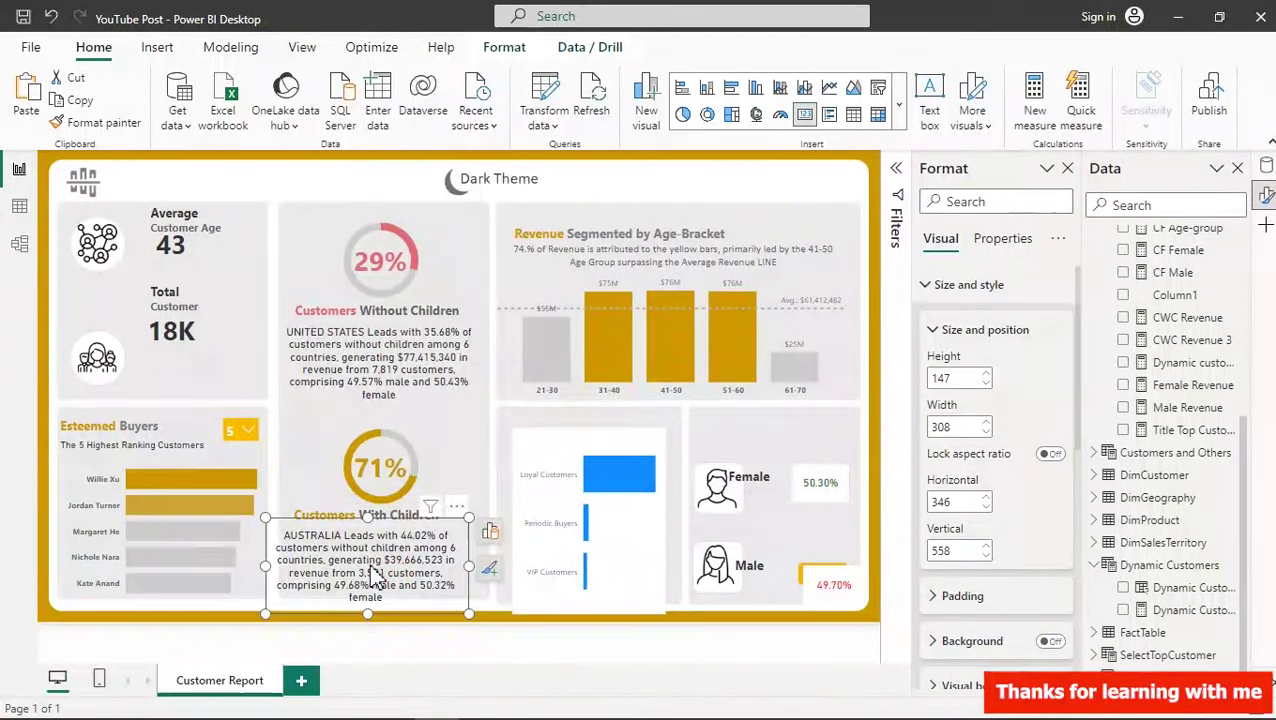
left_click_drag(369, 567, 384, 567)
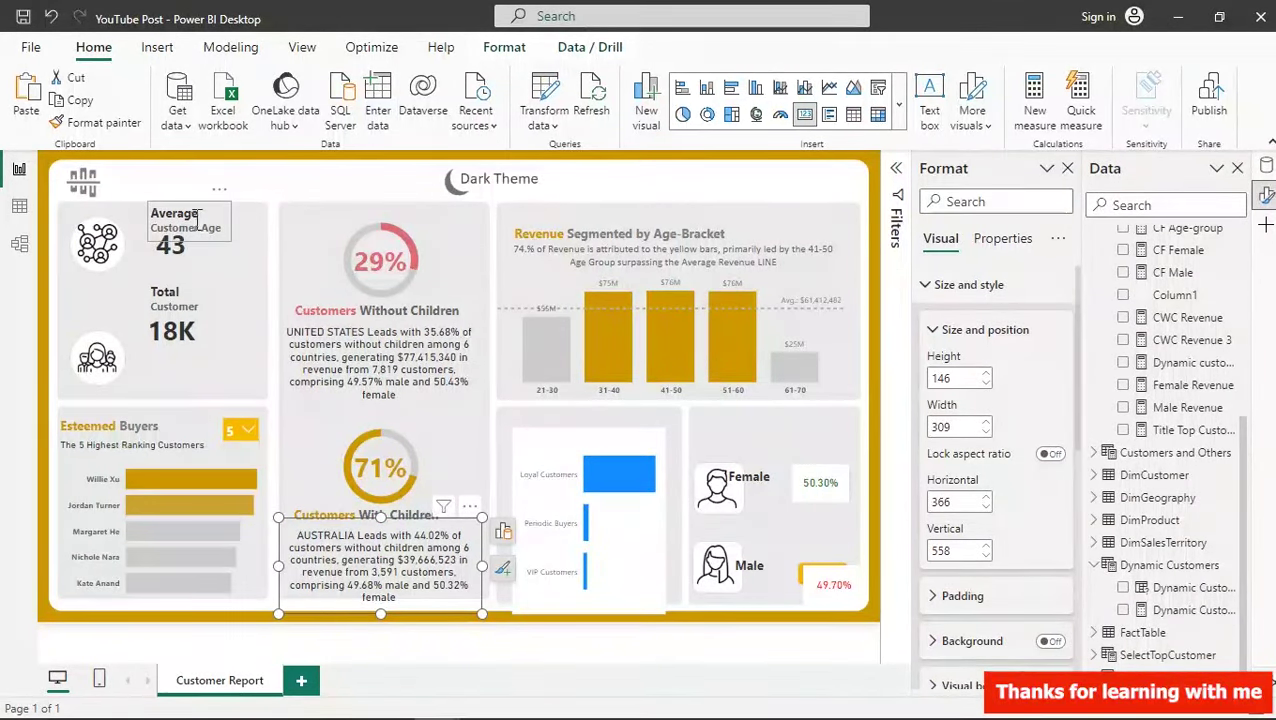
- Move the average age value and its "Average Customer Age" label slightly down and right beside the network icon
left_click_drag(180, 255, 193, 265)
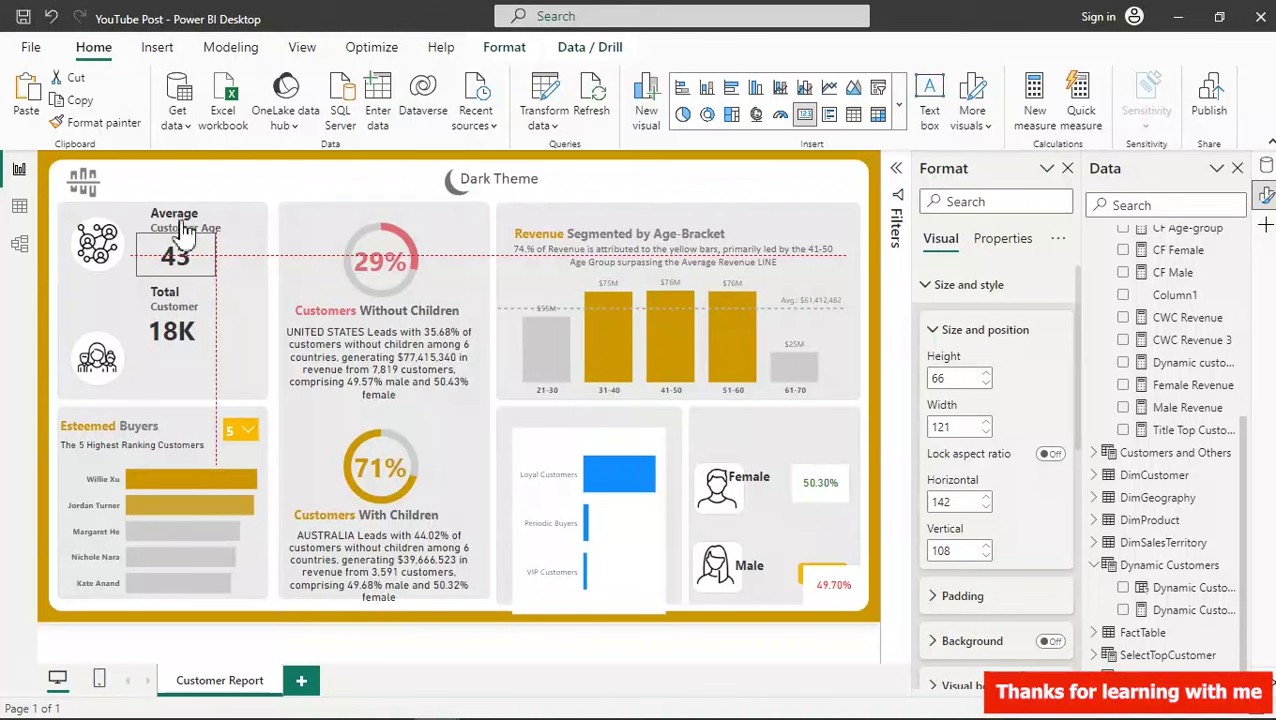
left_click_drag(180, 225, 180, 212)
left_click(158, 212)
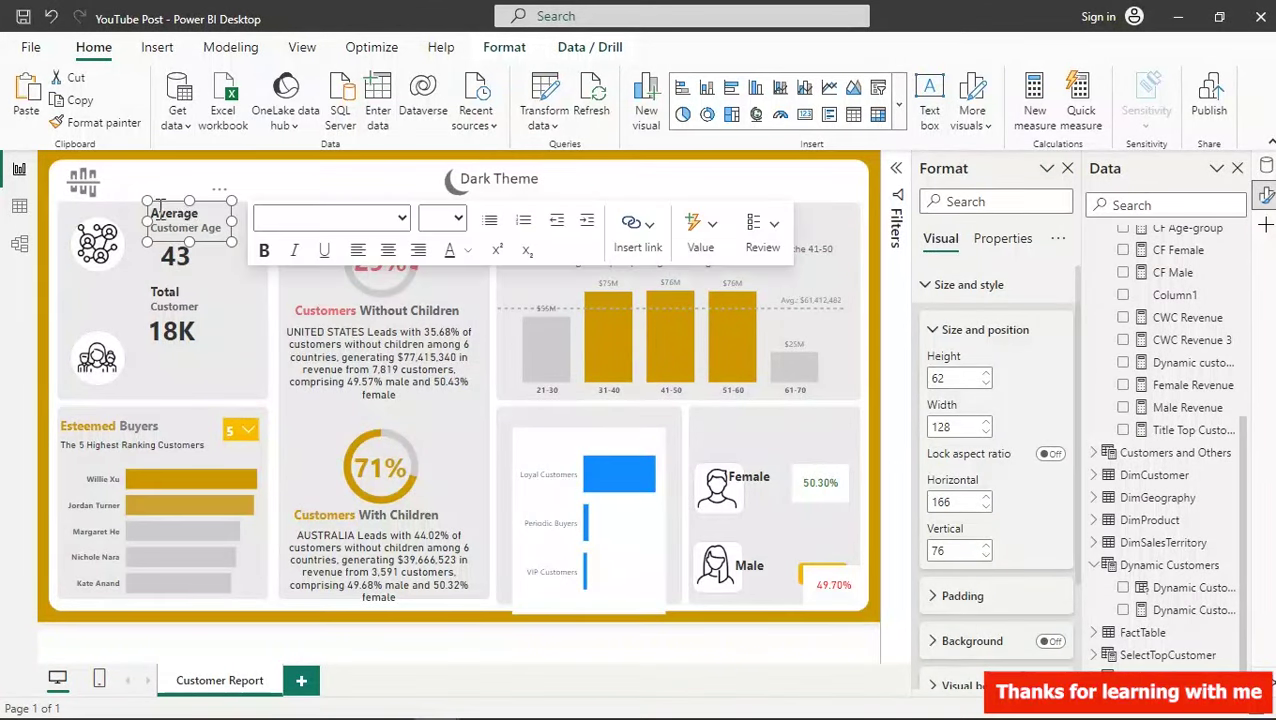
left_click_drag(219, 199, 231, 207)
- Lower the total customer value and its "Total Customer" label beside the people icon, placing the label at about horizontal 168, vertical 246
left_click(188, 333)
left_click_drag(190, 335, 200, 370)
left_click(178, 296)
left_click_drag(224, 276, 222, 305)
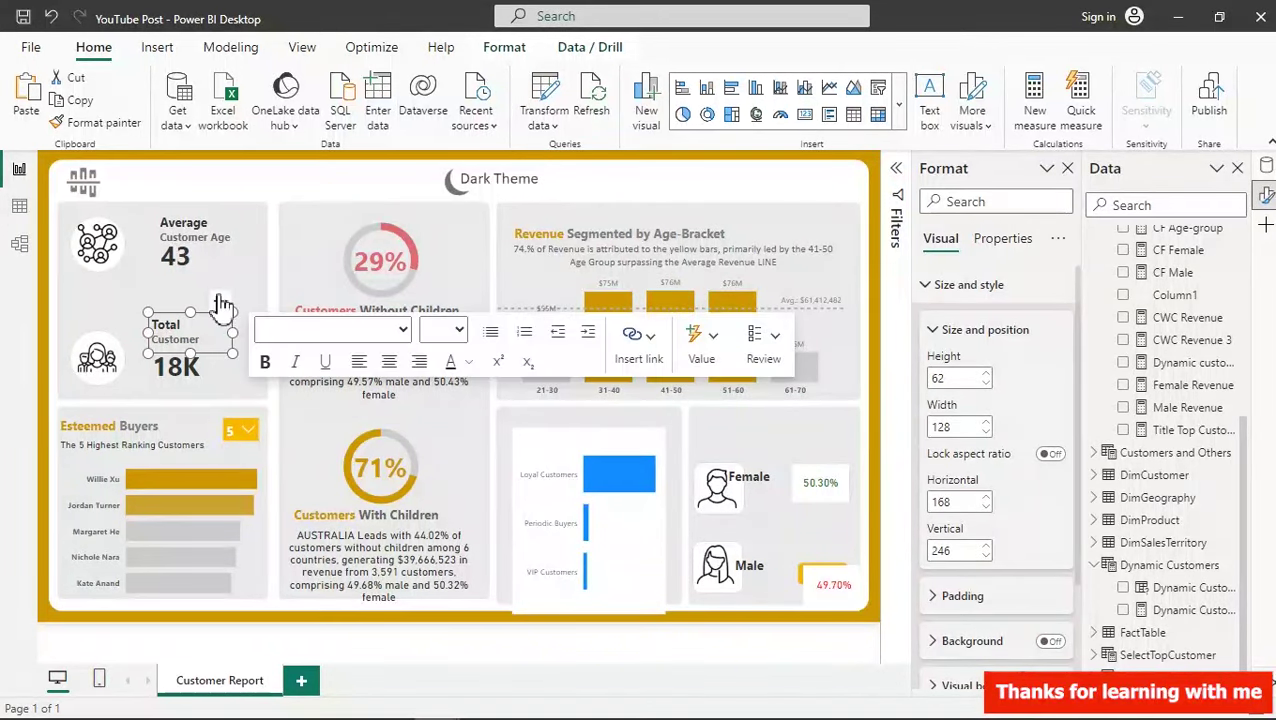
- Turn off the background of the female and male percentage cards and centre both cards on their gold boxes
left_click(822, 497)
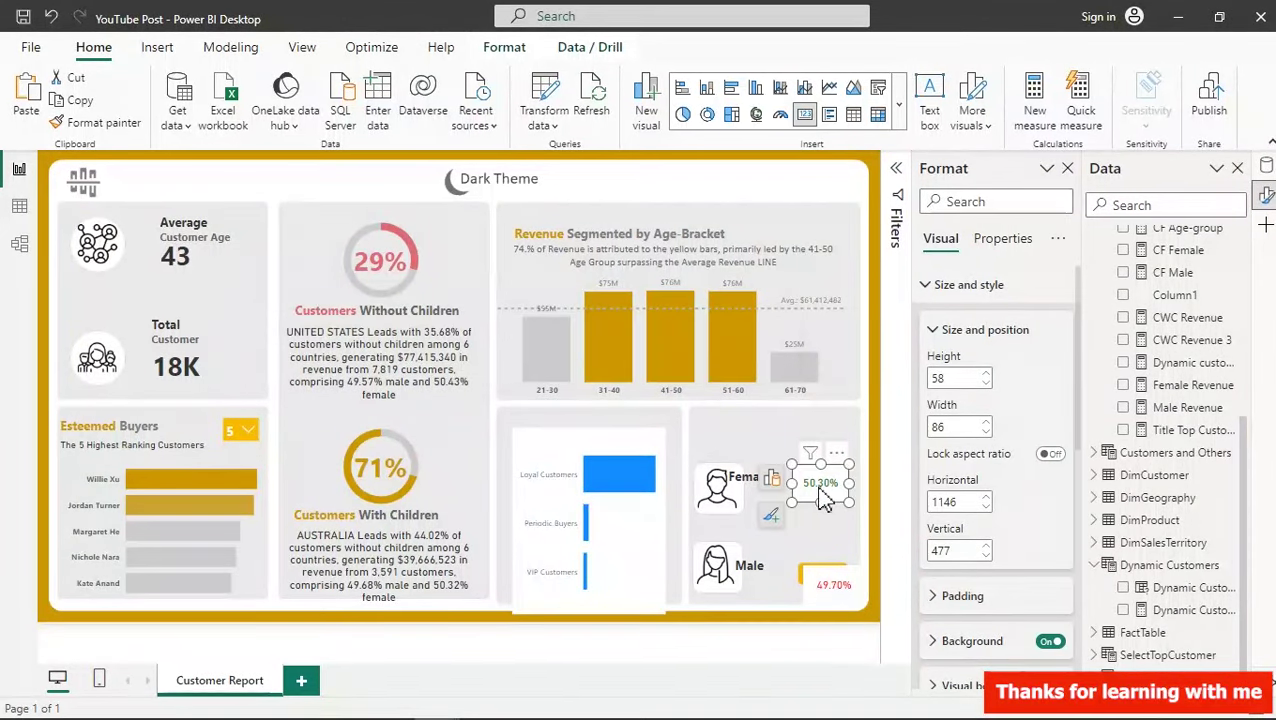
left_click(830, 585, "ctrl")
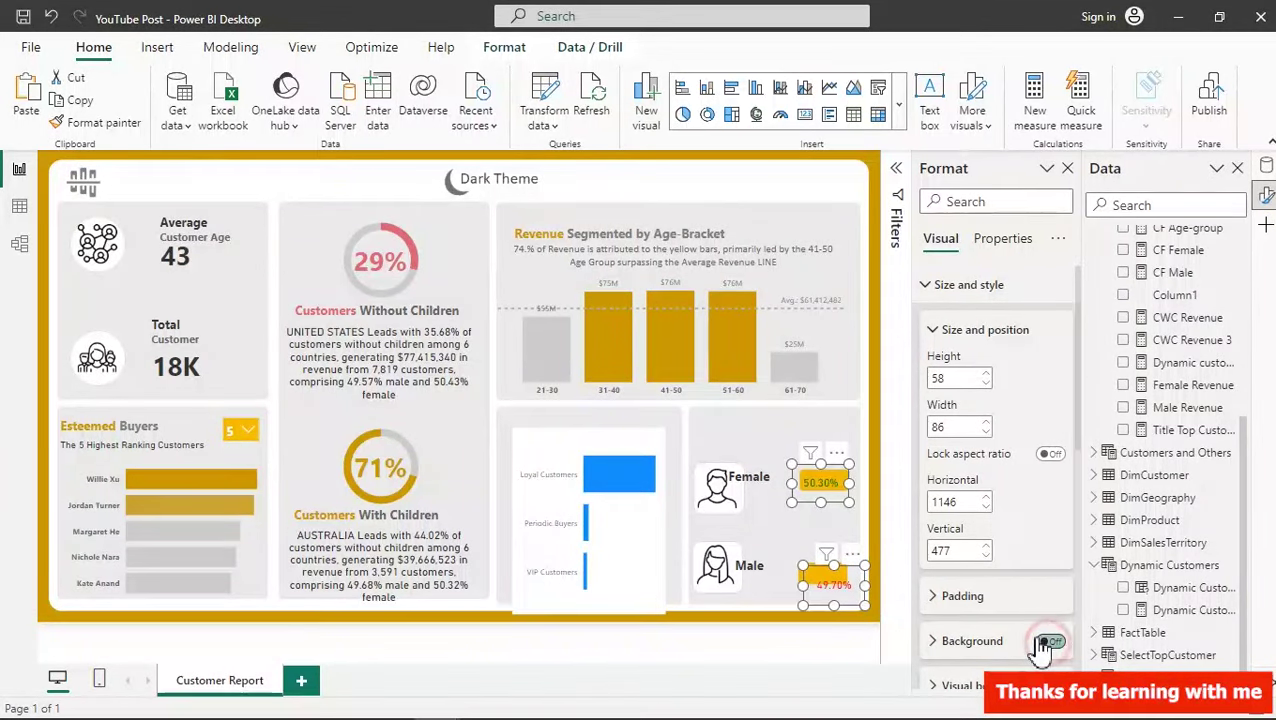
left_click_drag(826, 500, 829, 500)
left_click(826, 495)
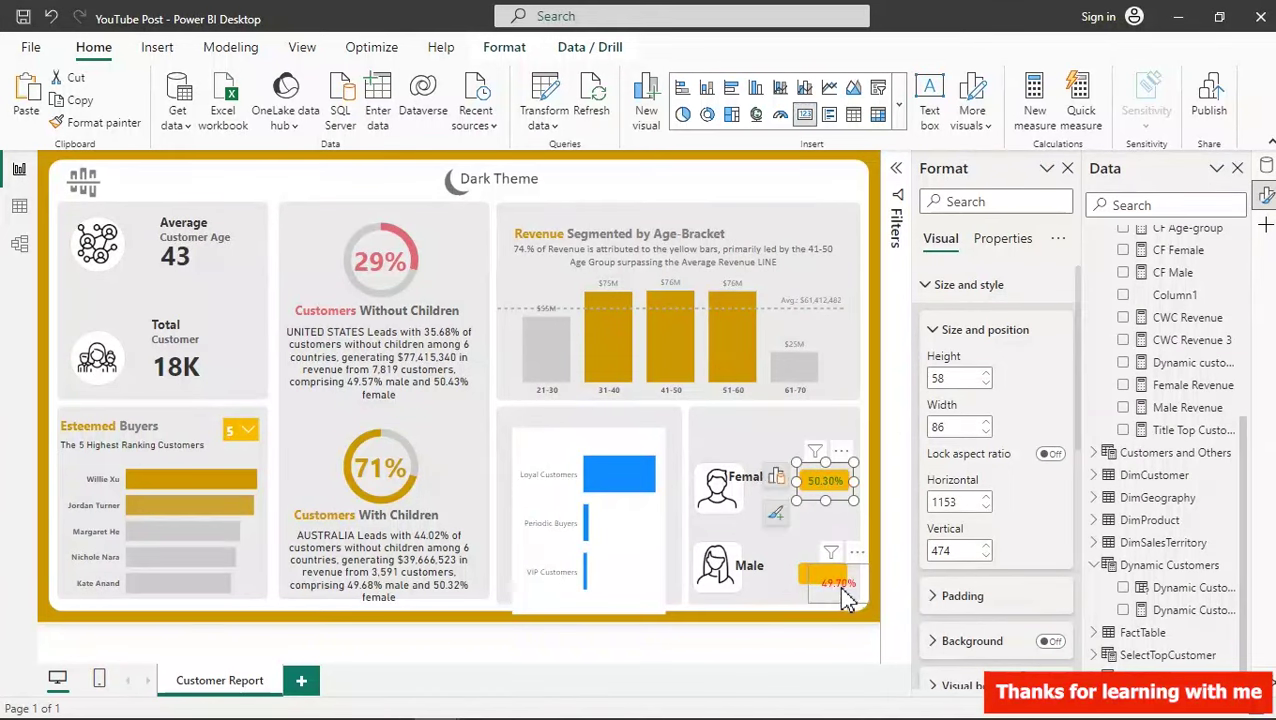
left_click_drag(843, 592, 806, 570)
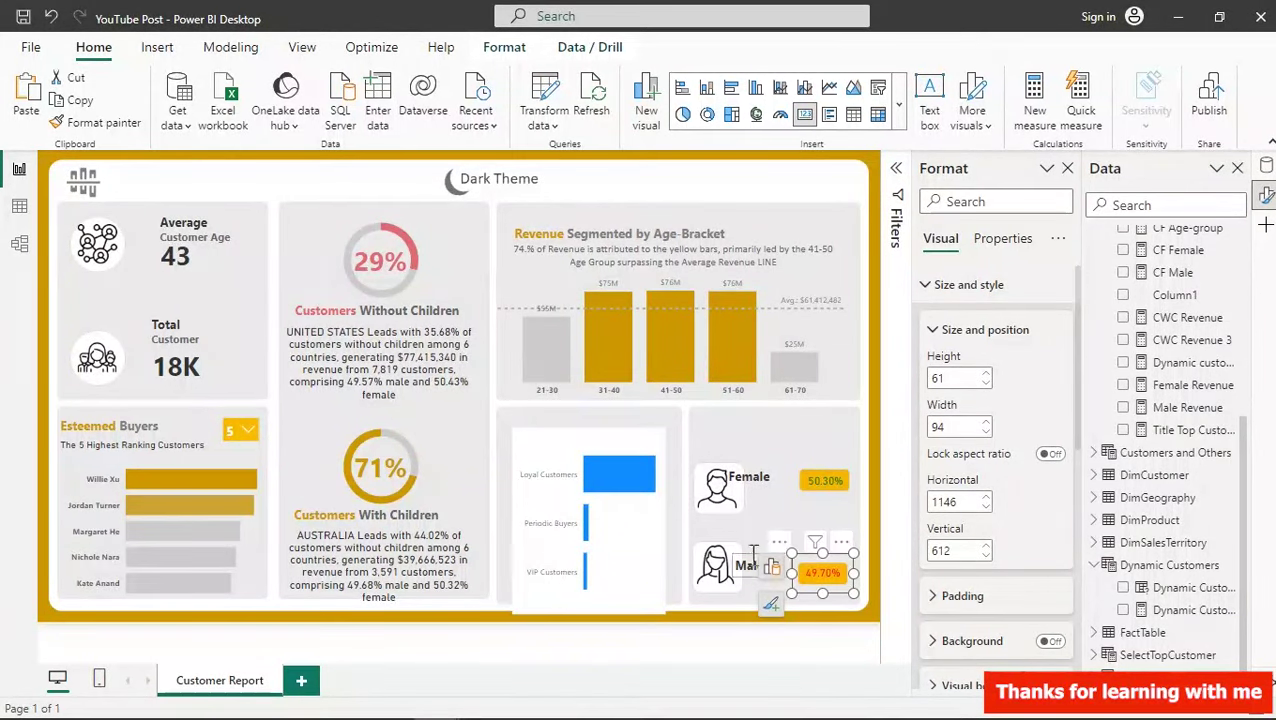
- Move the "Female" and "Male" labels right, clear of their icons, with "Male" at about horizontal 1061, vertical 594
left_click(762, 476)
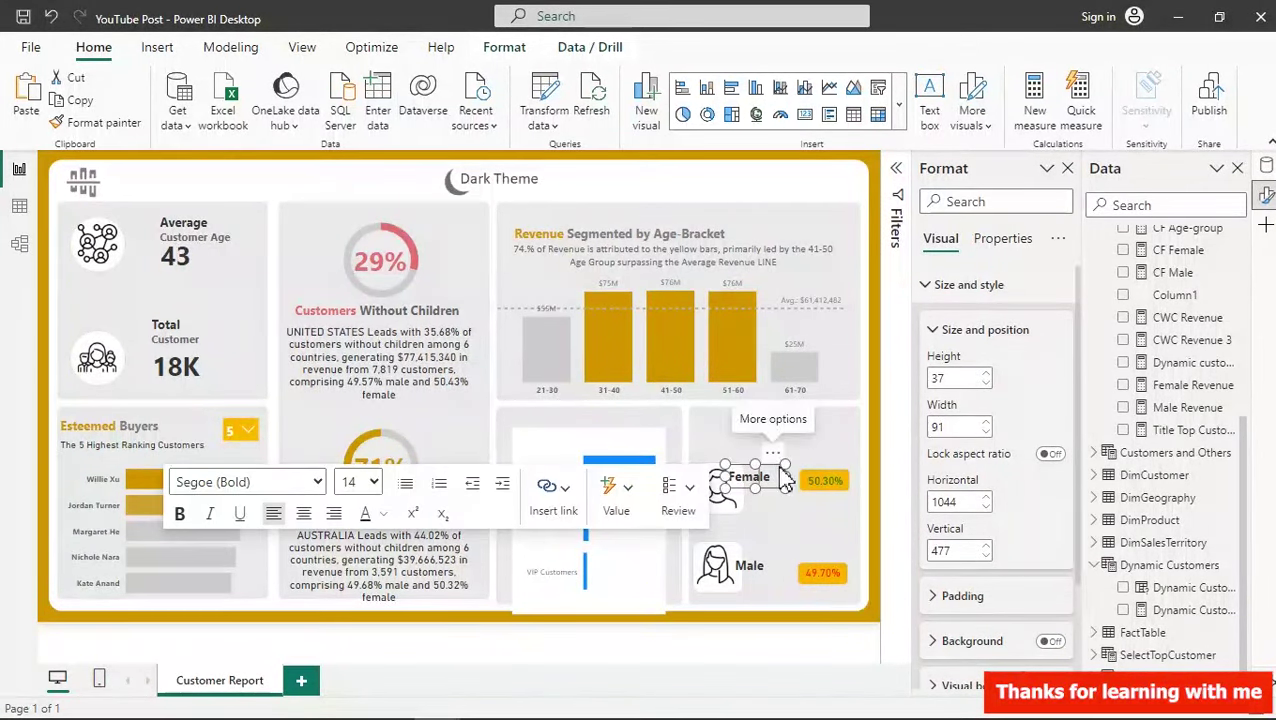
left_click_drag(770, 455, 800, 466)
left_click(760, 563)
mouse_move(778, 548)
left_mouse_down()
mouse_move(786, 558)
mouse_move(789, 546)
left_mouse_up()
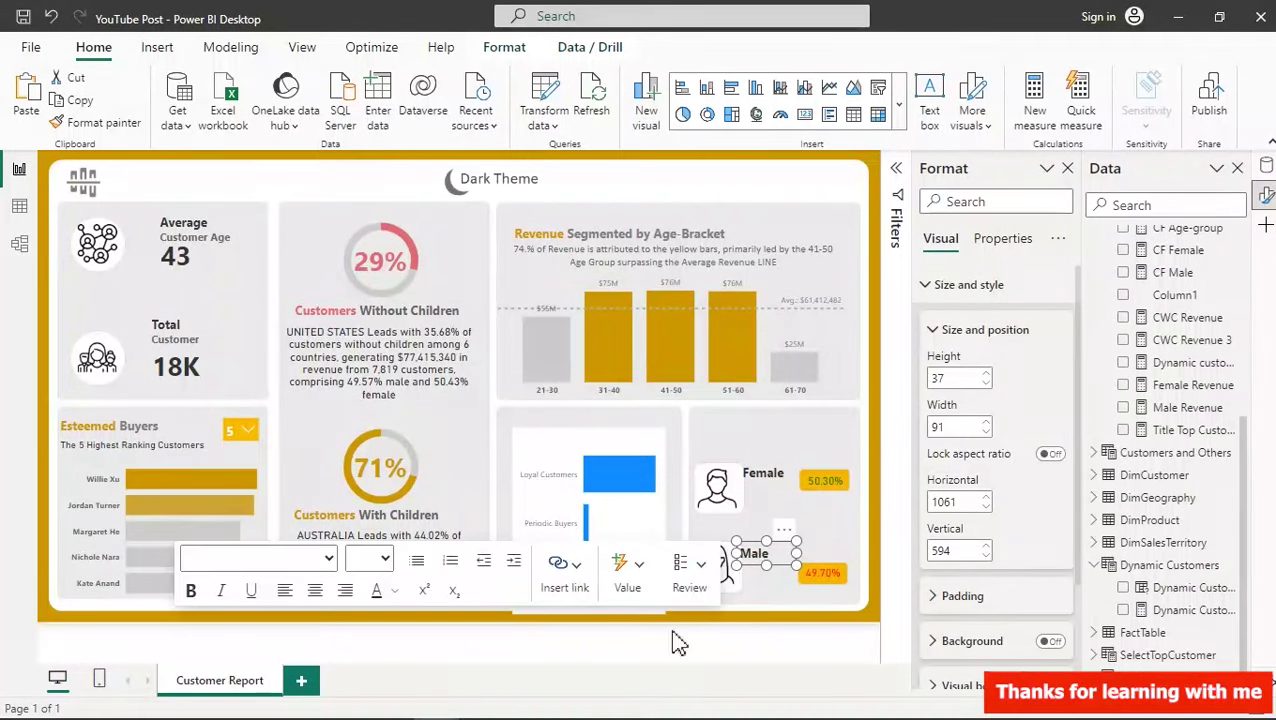
- Switch to Presentation1 in PowerPoint and swap the male and female icons on the dark theme slide
mouse_move(700, 712)
mouse_move(897, 706)
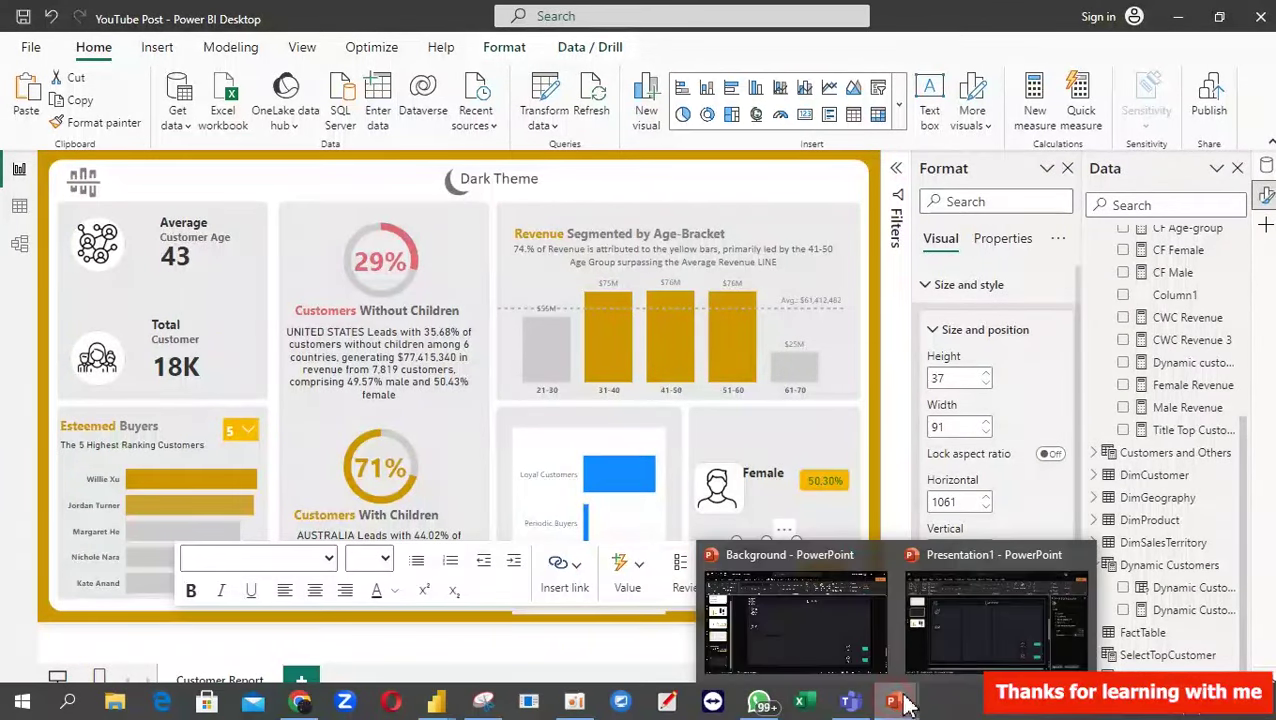
left_click(970, 645)
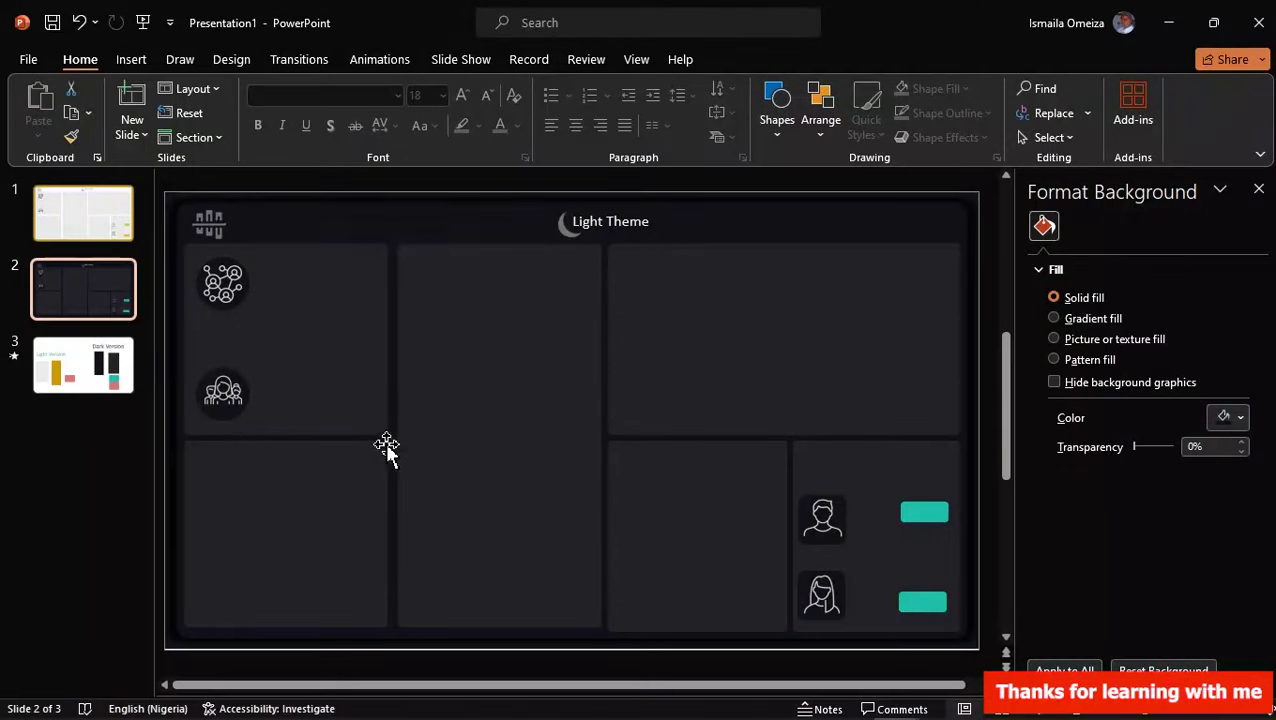
left_click_drag(850, 607, 780, 557)
left_click_drag(823, 518, 820, 598)
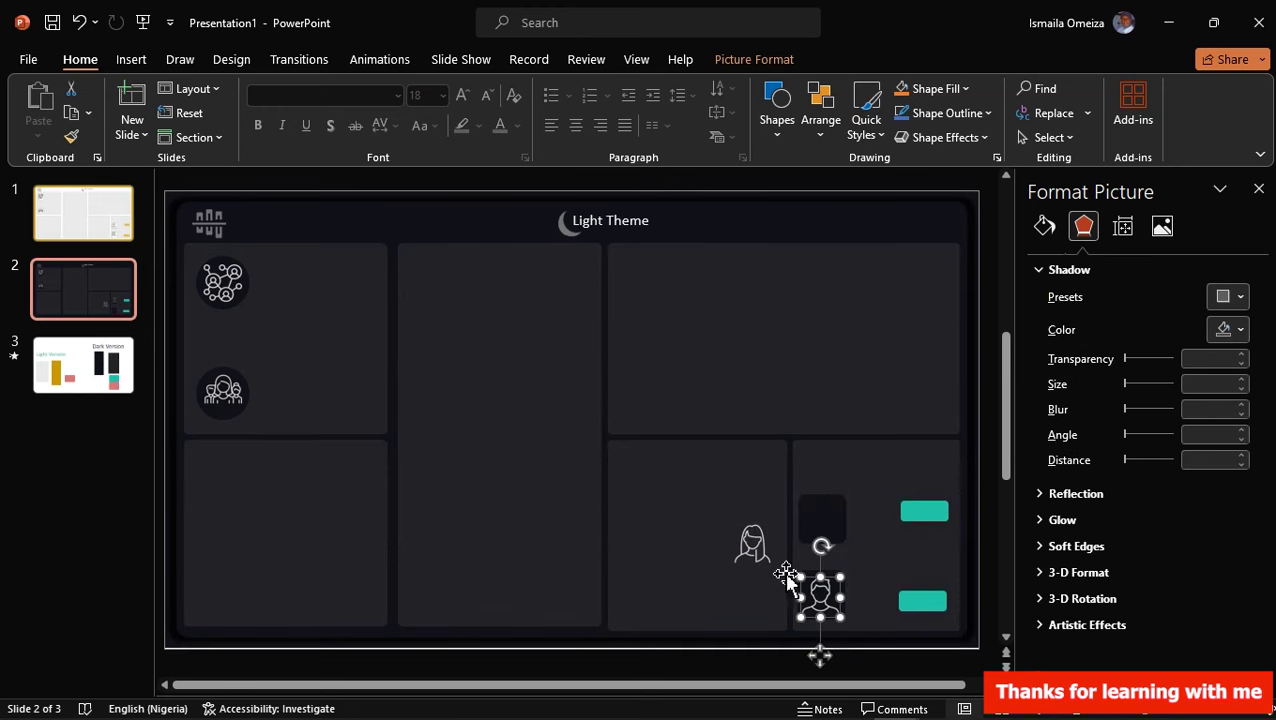
left_click_drag(752, 548, 820, 522)
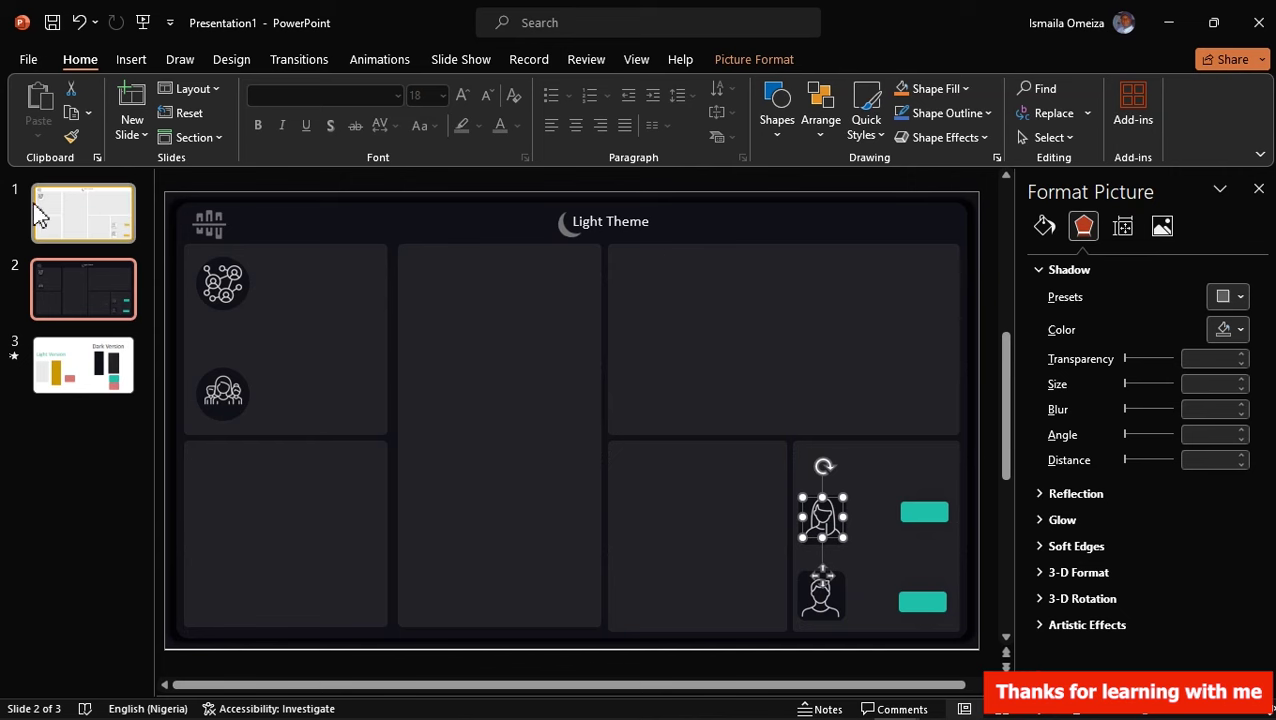
- Swap the icons on the light slide so the female icon is above the male icon
left_click(92, 217)
left_click_drag(848, 550, 829, 527)
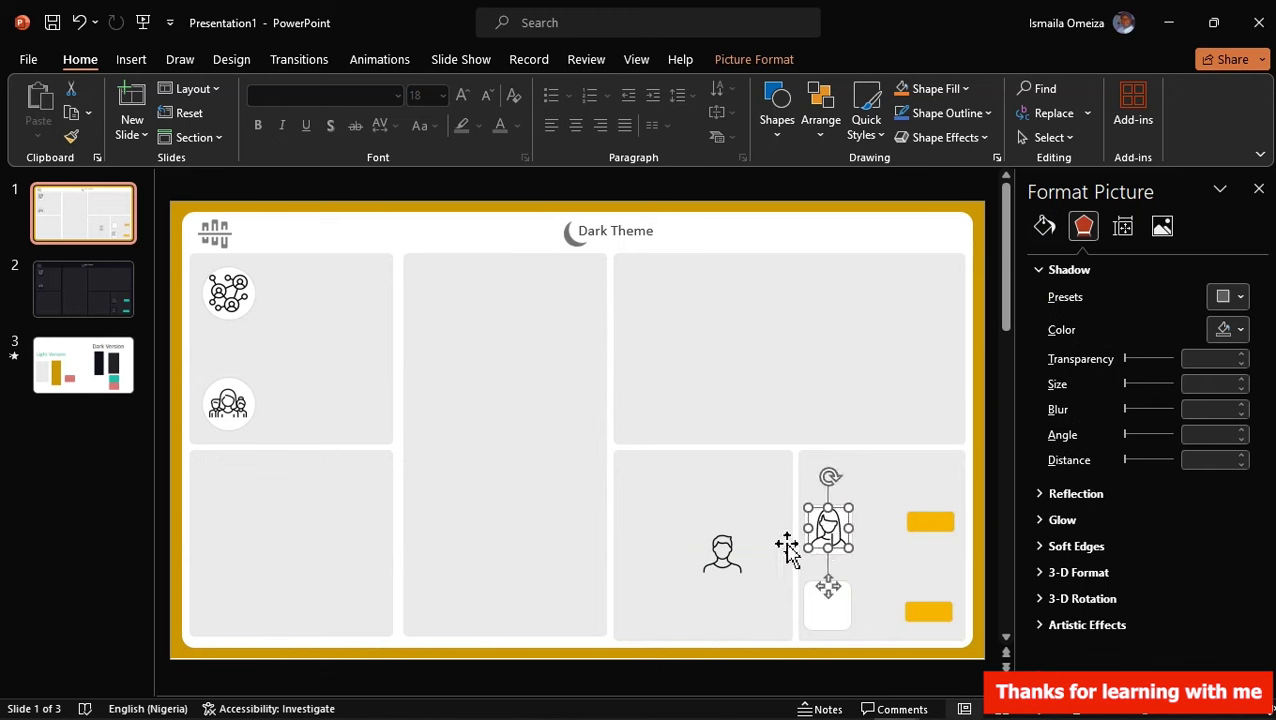
left_click(724, 560)
left_click_drag(722, 556, 826, 606)
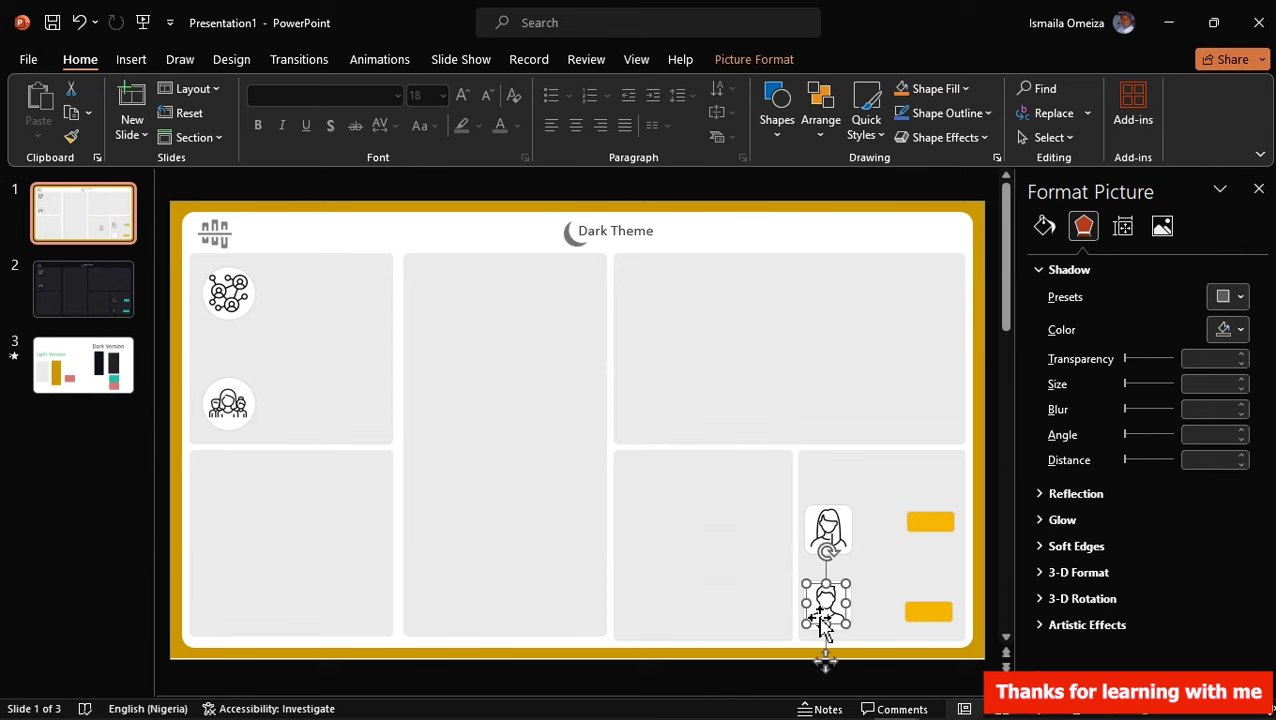
- Export the light slide as a PNG image, overwriting B1 in the YOuTubE PoSt folder
left_click(28, 59)
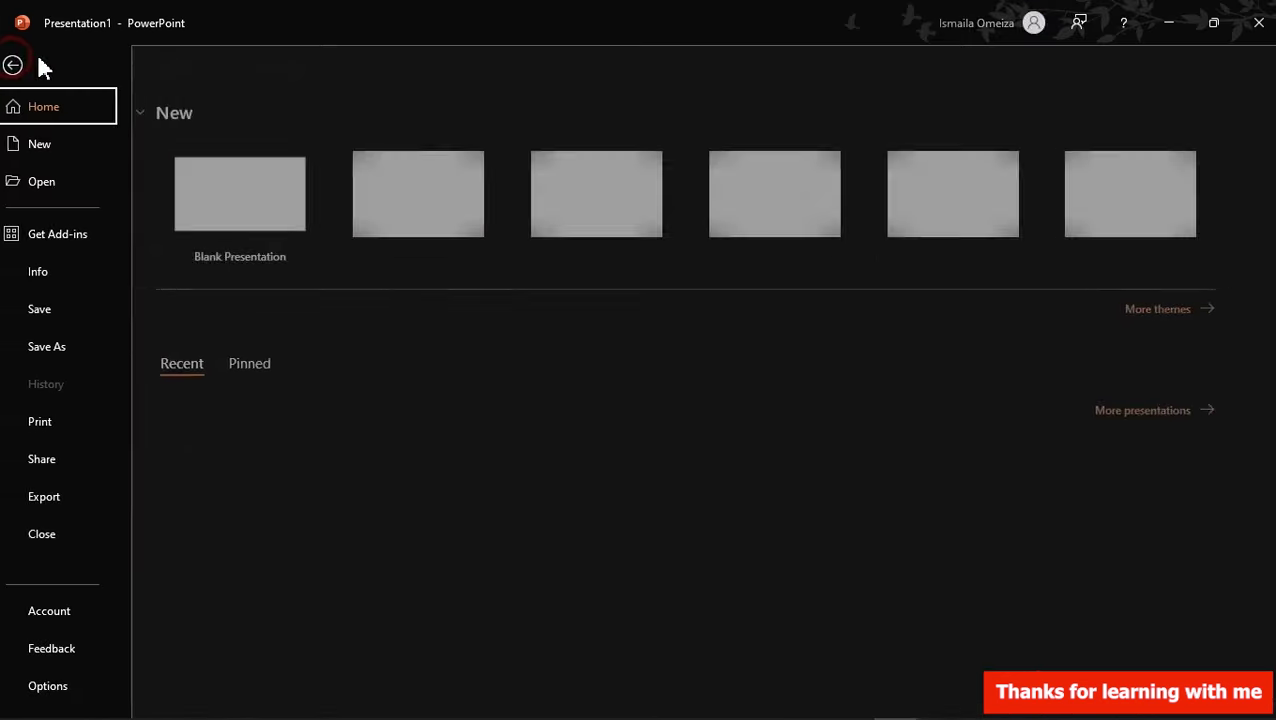
left_click(82, 494)
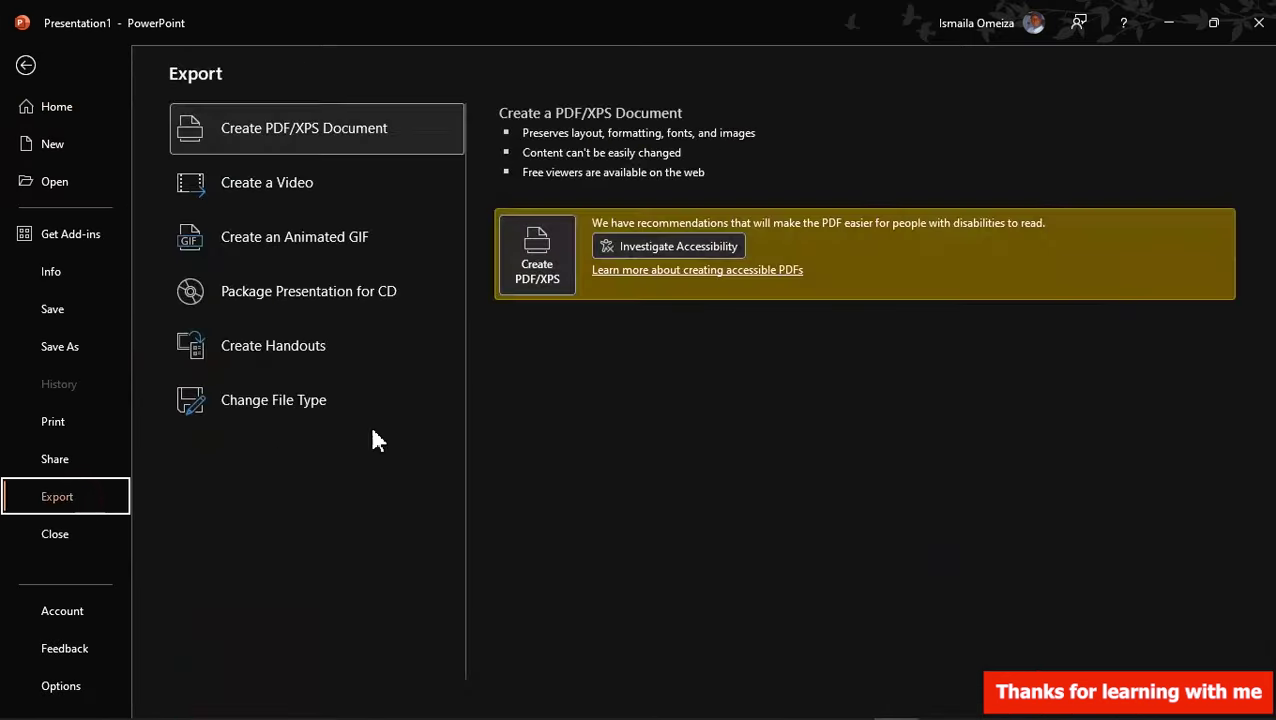
left_click(293, 405)
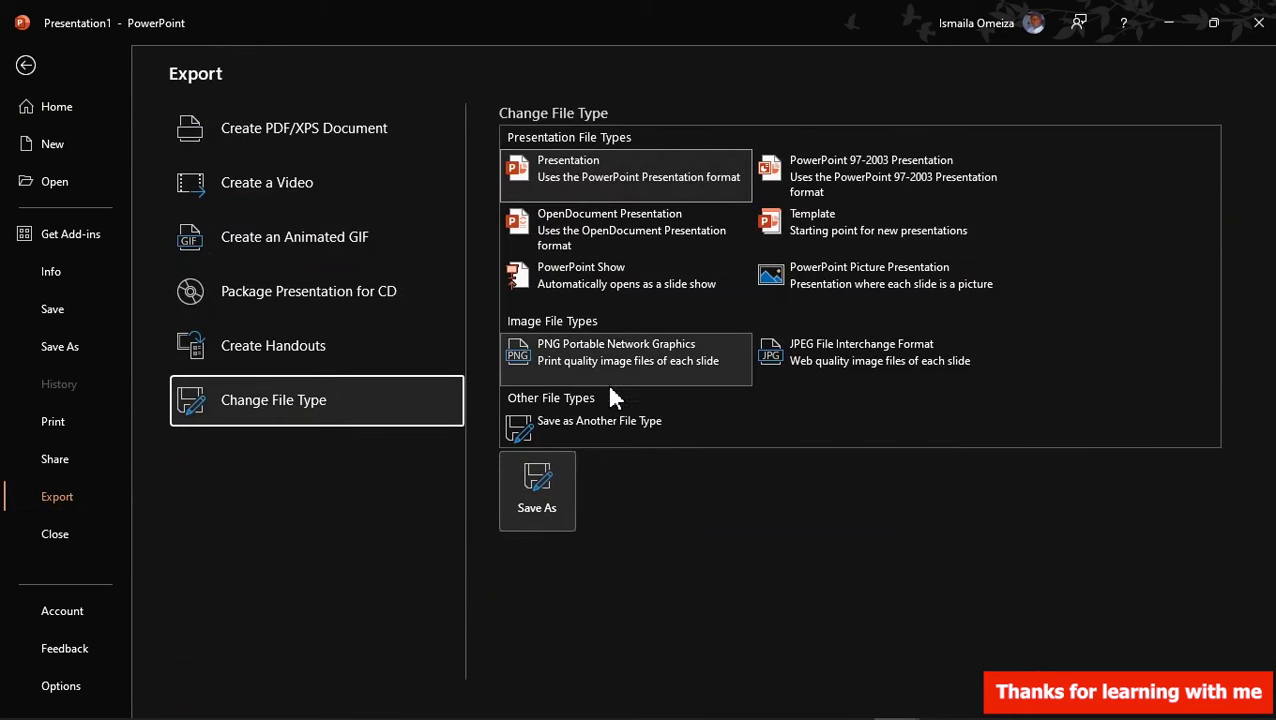
key("Escape")
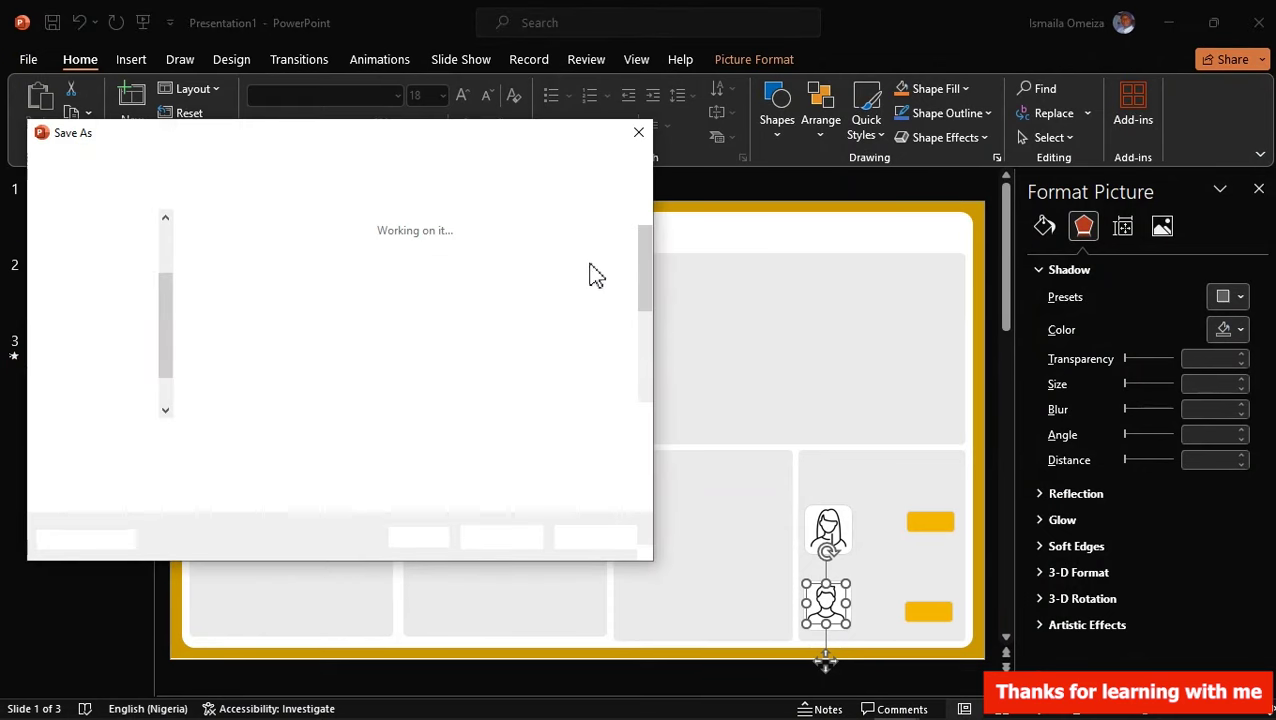
left_click_drag(648, 270, 649, 376)
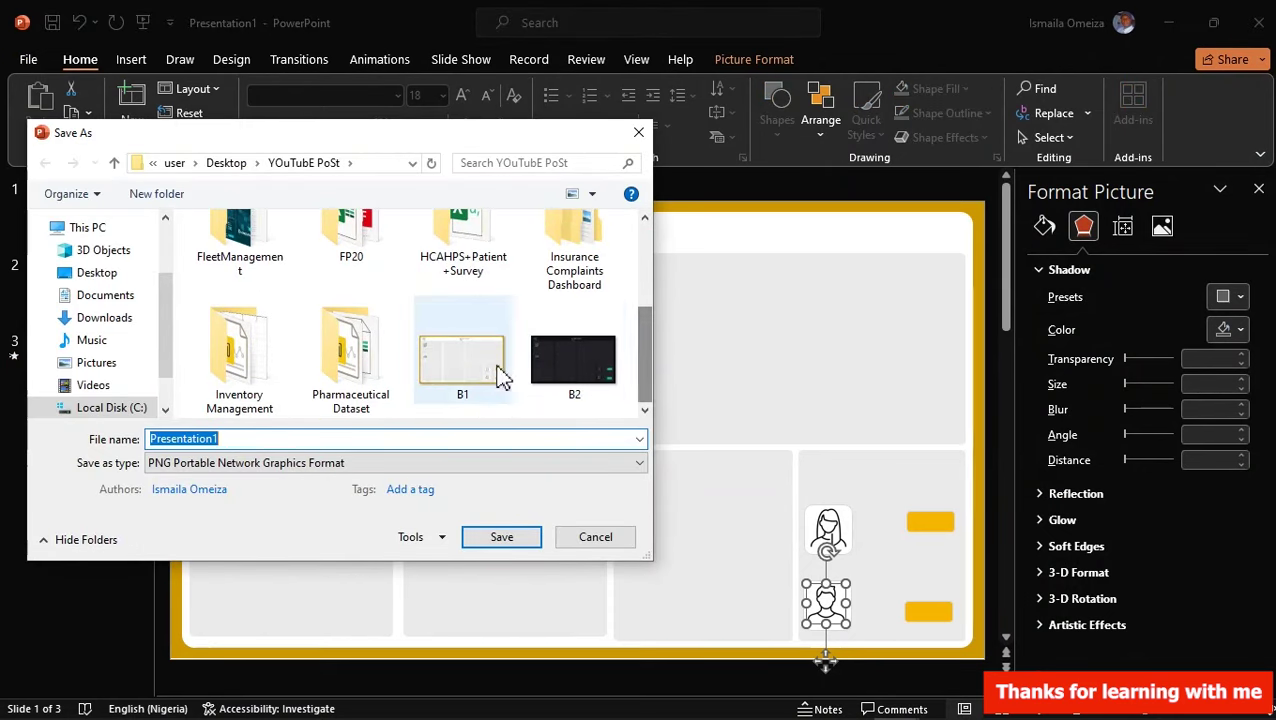
double_click(448, 378)
left_click(679, 370)
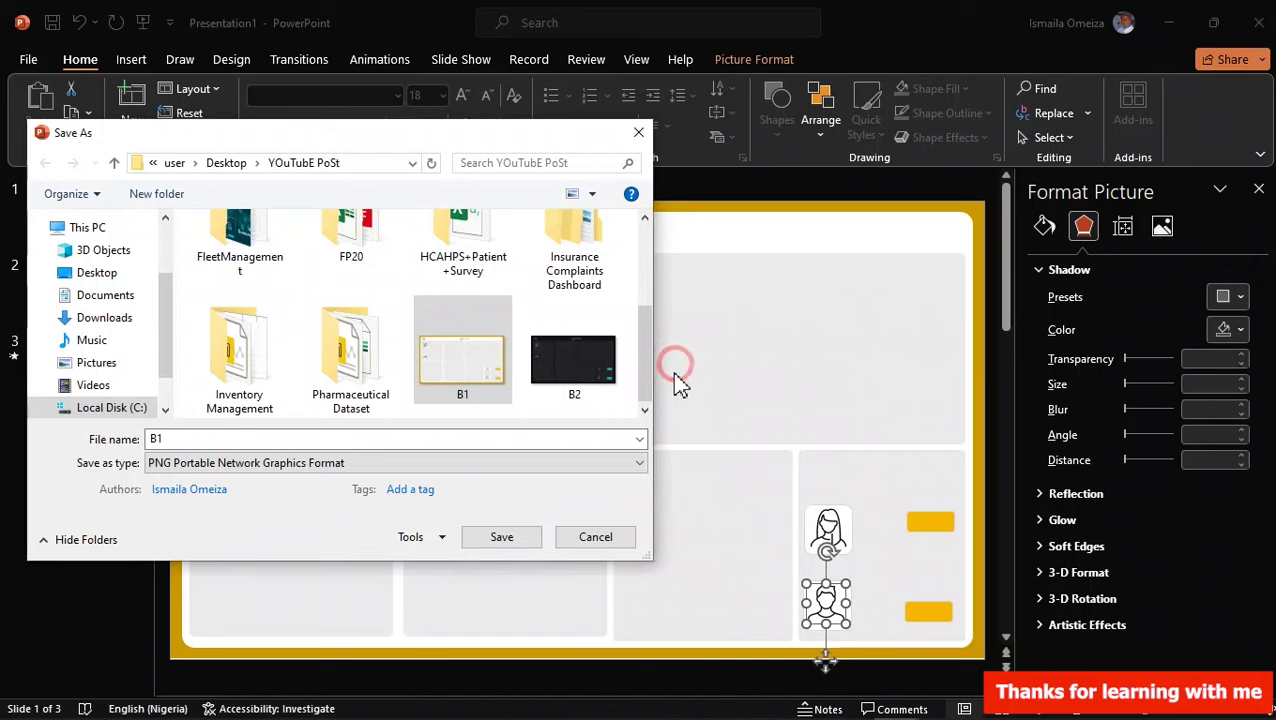
left_click(648, 419)
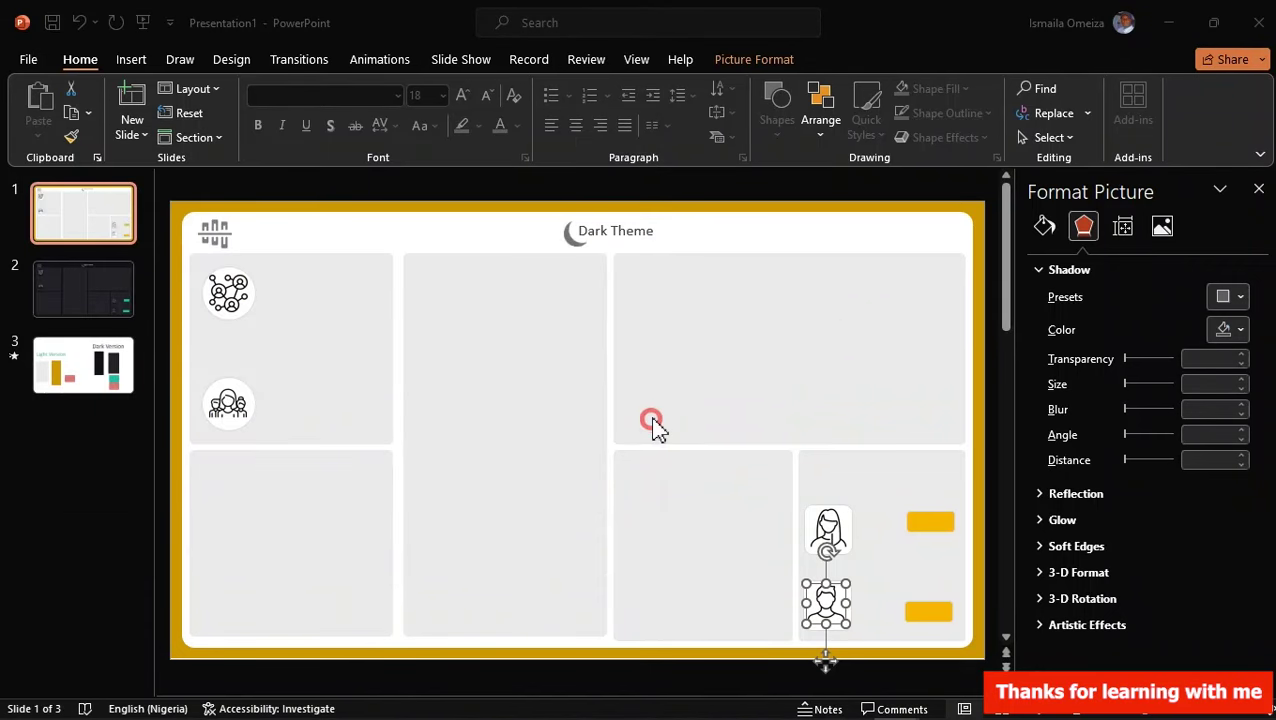
- Export only the dark slide 2 as a PNG image, replacing the existing B2 file in the YOuTubE PoSt folder
left_click(86, 292)
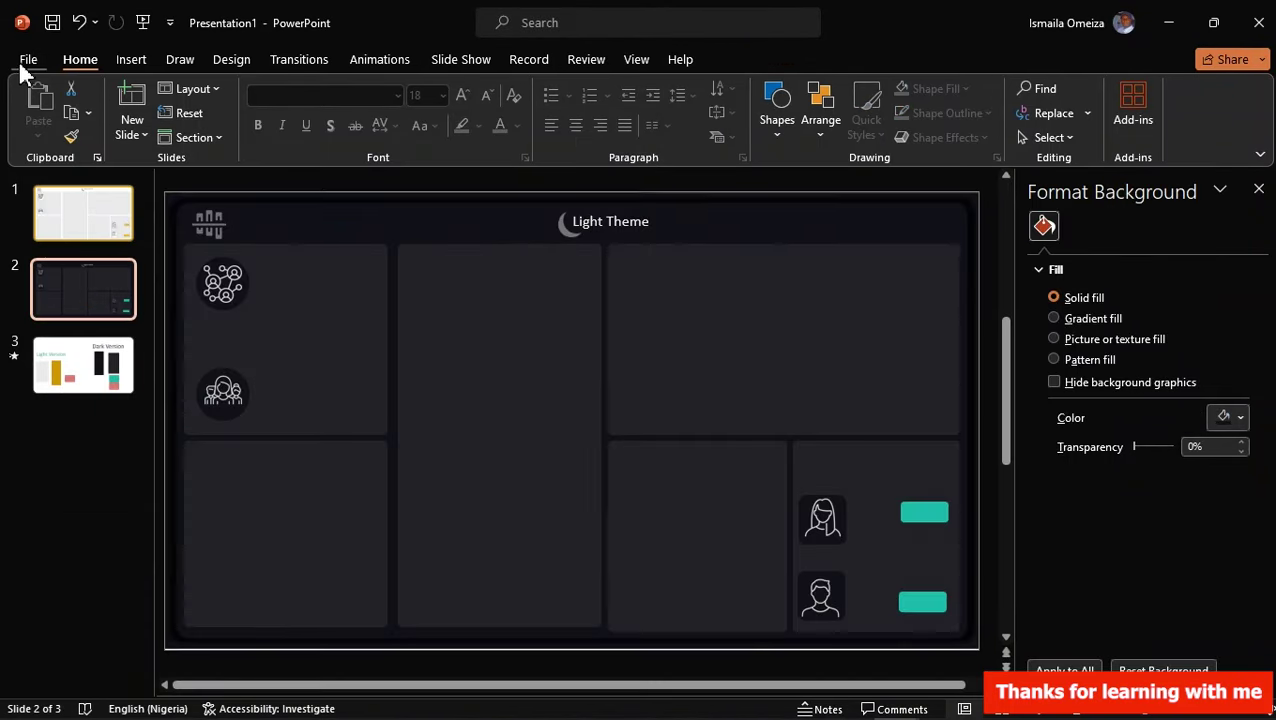
left_click(28, 59)
left_click(77, 499)
left_click(305, 408)
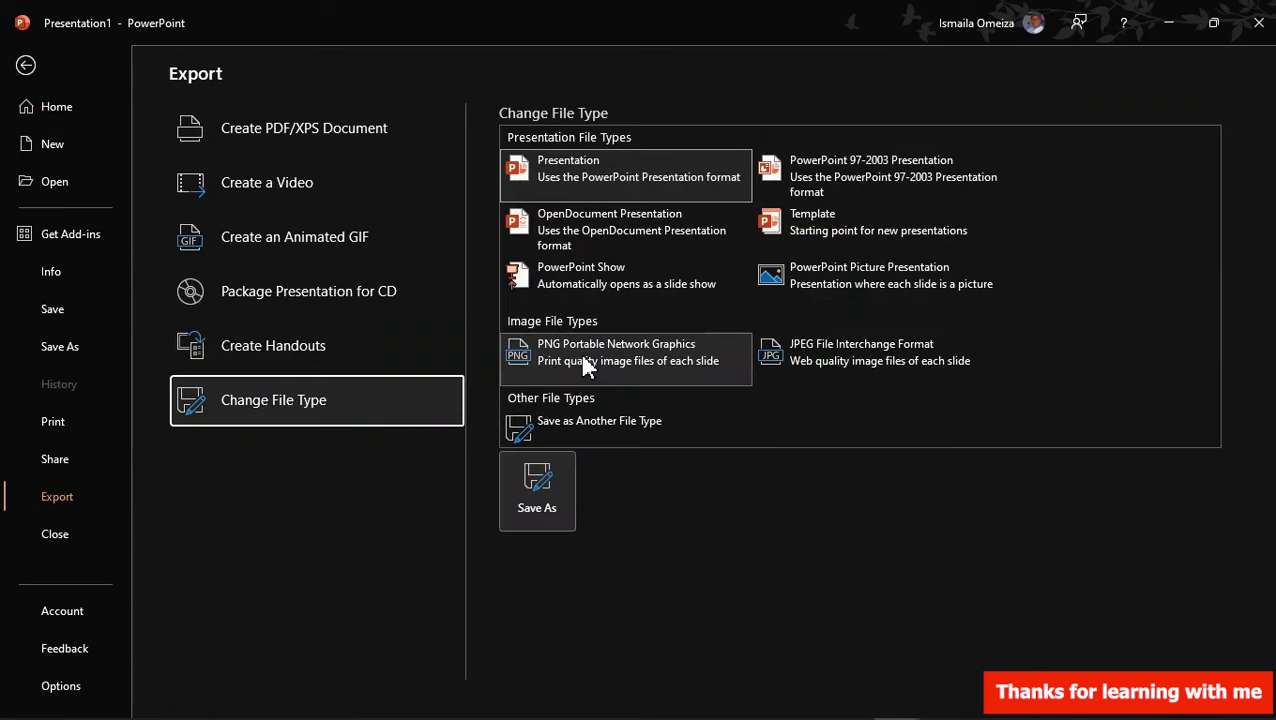
left_click(579, 367)
key("Escape")
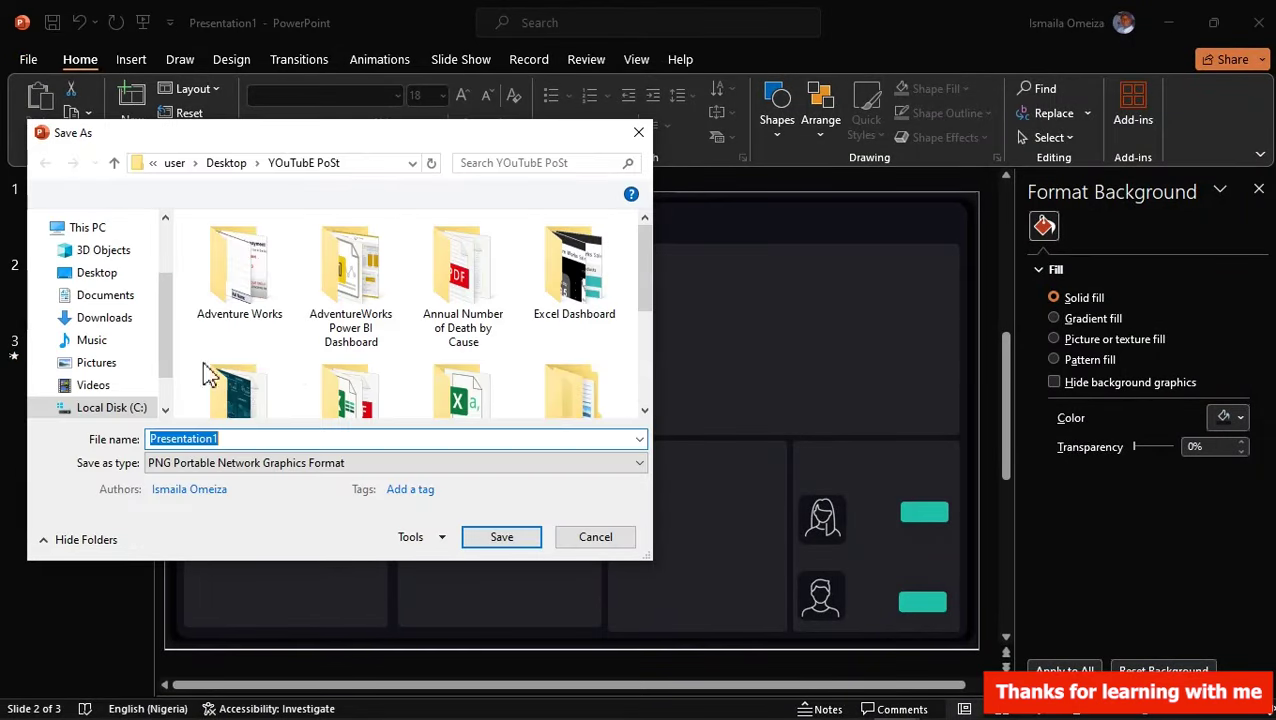
scroll(640, 273, "down", 3)
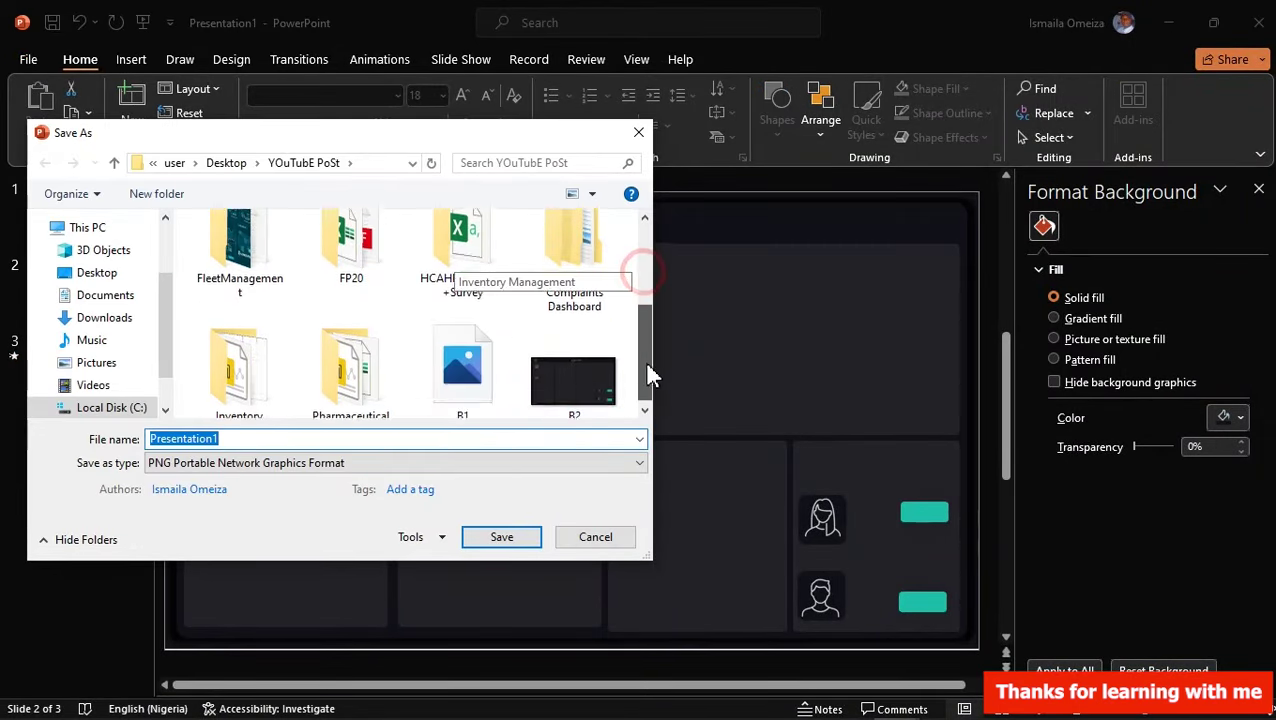
left_click(588, 372)
double_click(588, 372)
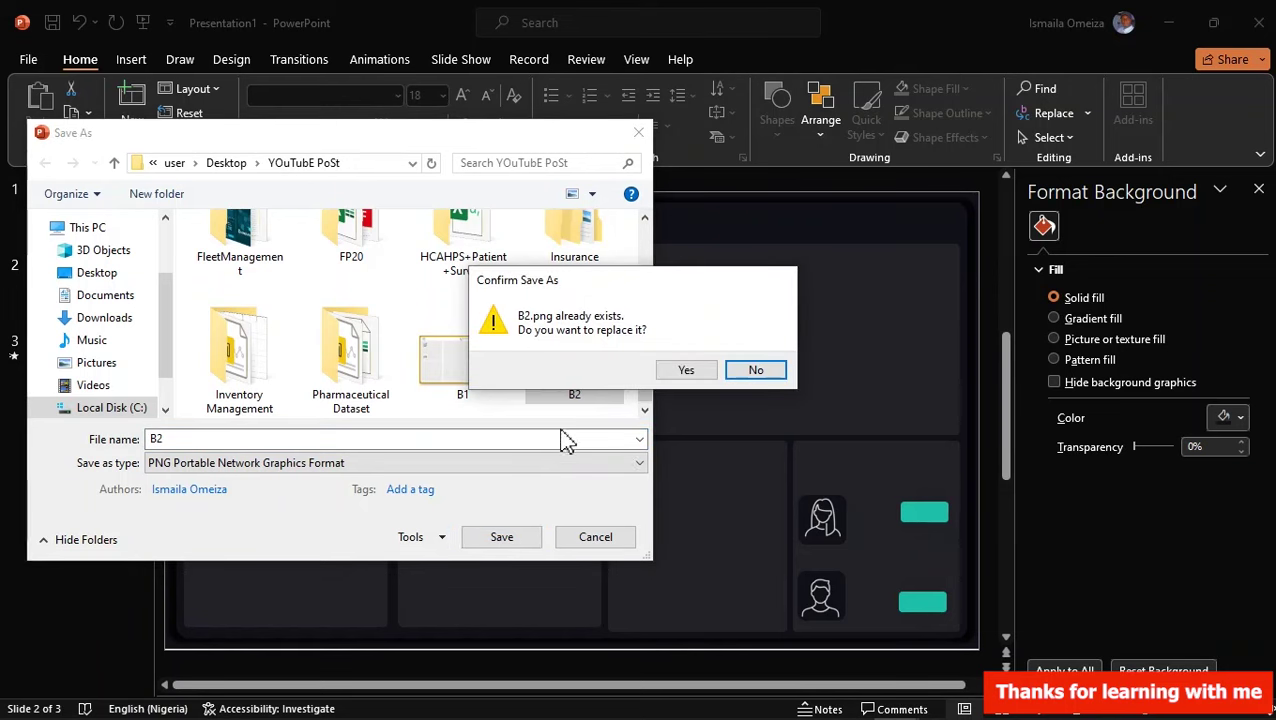
left_click(684, 372)
left_click(628, 421)
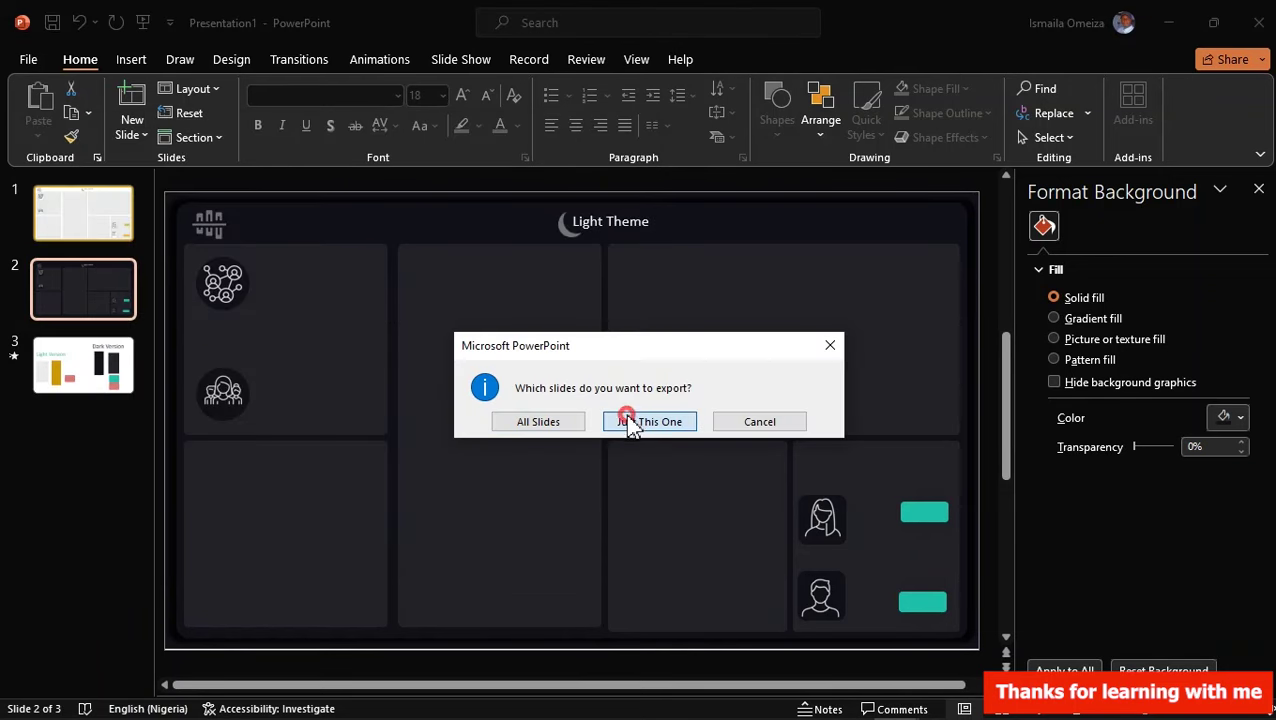
- Switch to the Power BI report and reload its canvas background image from the updated B1 file
mouse_move(541, 705)
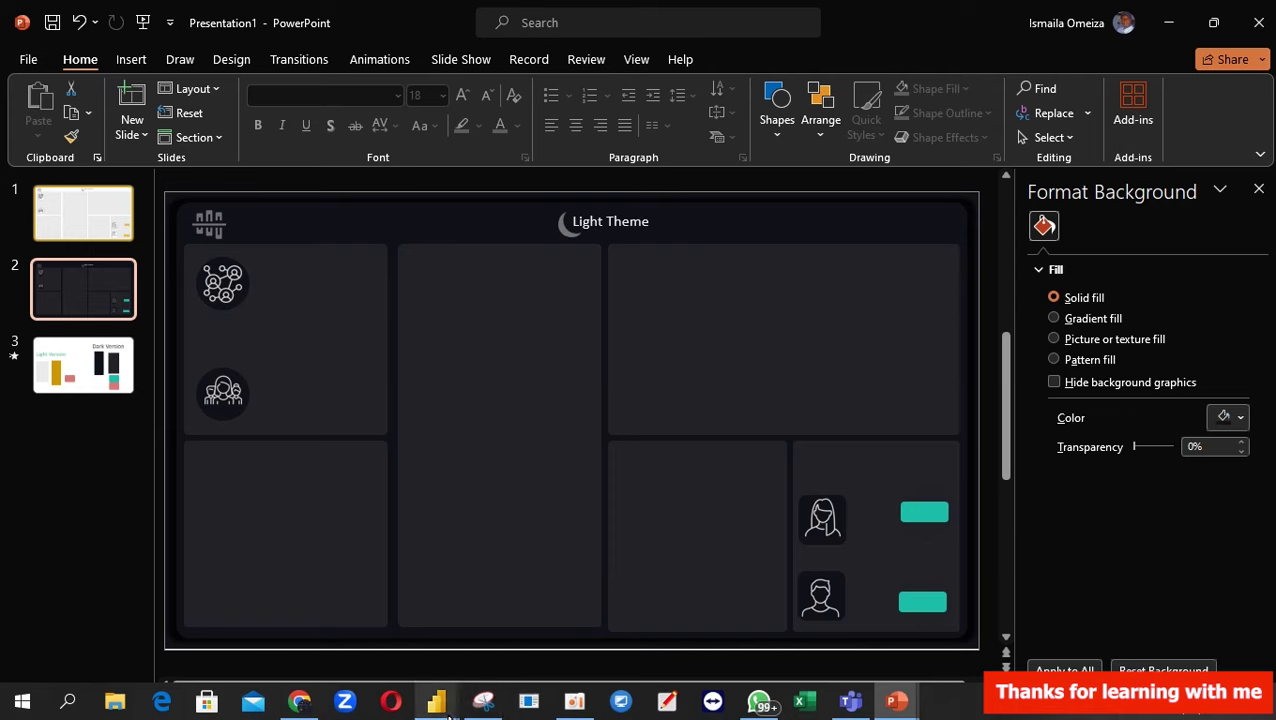
mouse_move(445, 705)
left_click(322, 626)
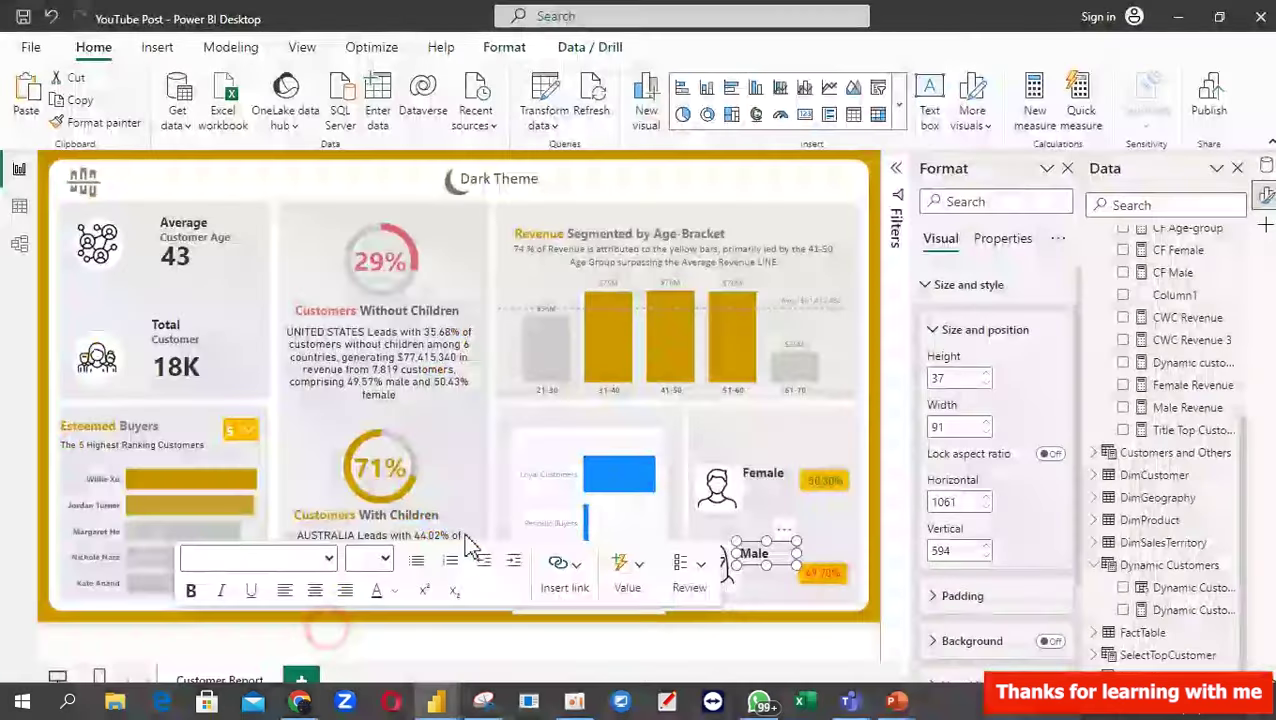
left_click(685, 183)
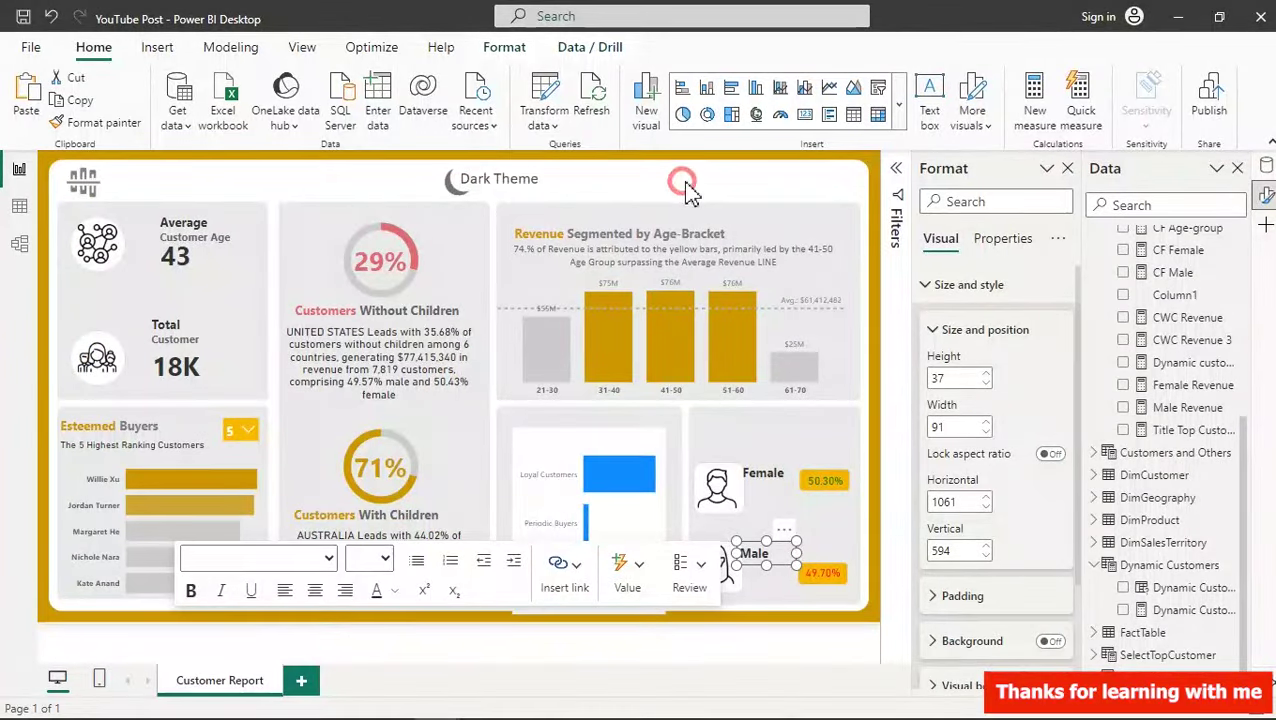
left_click(812, 185)
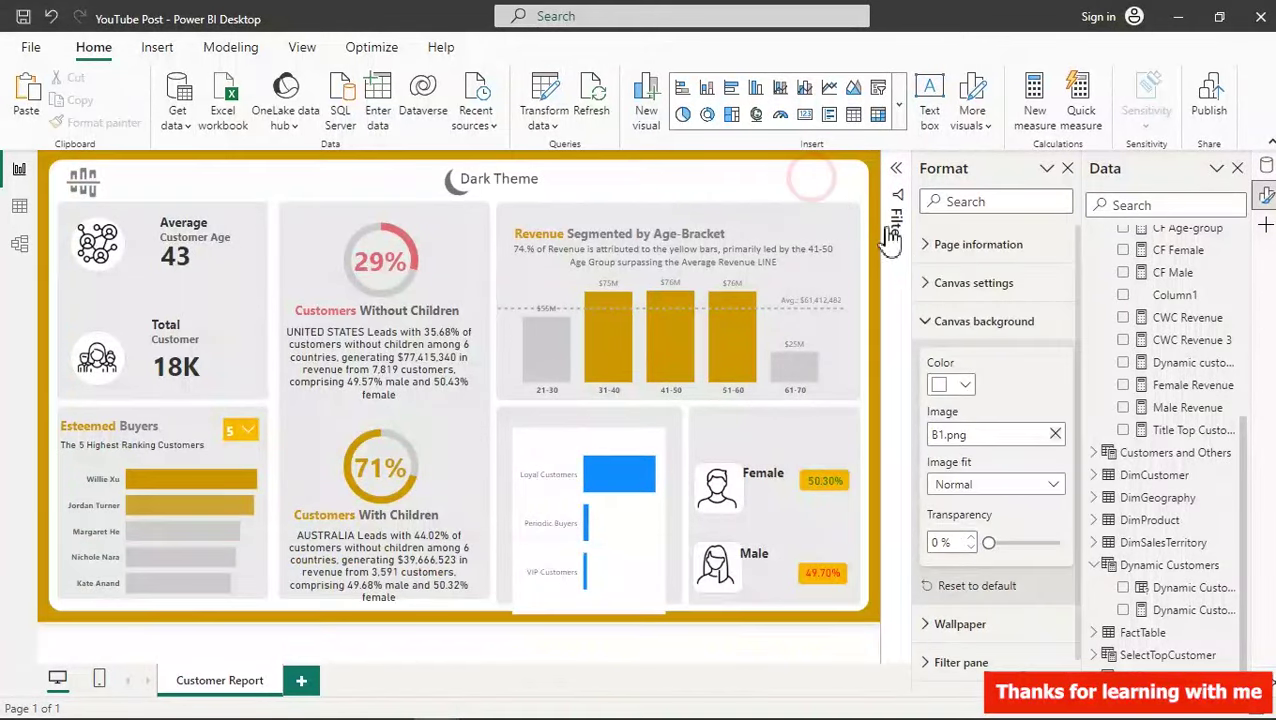
left_click(1057, 434)
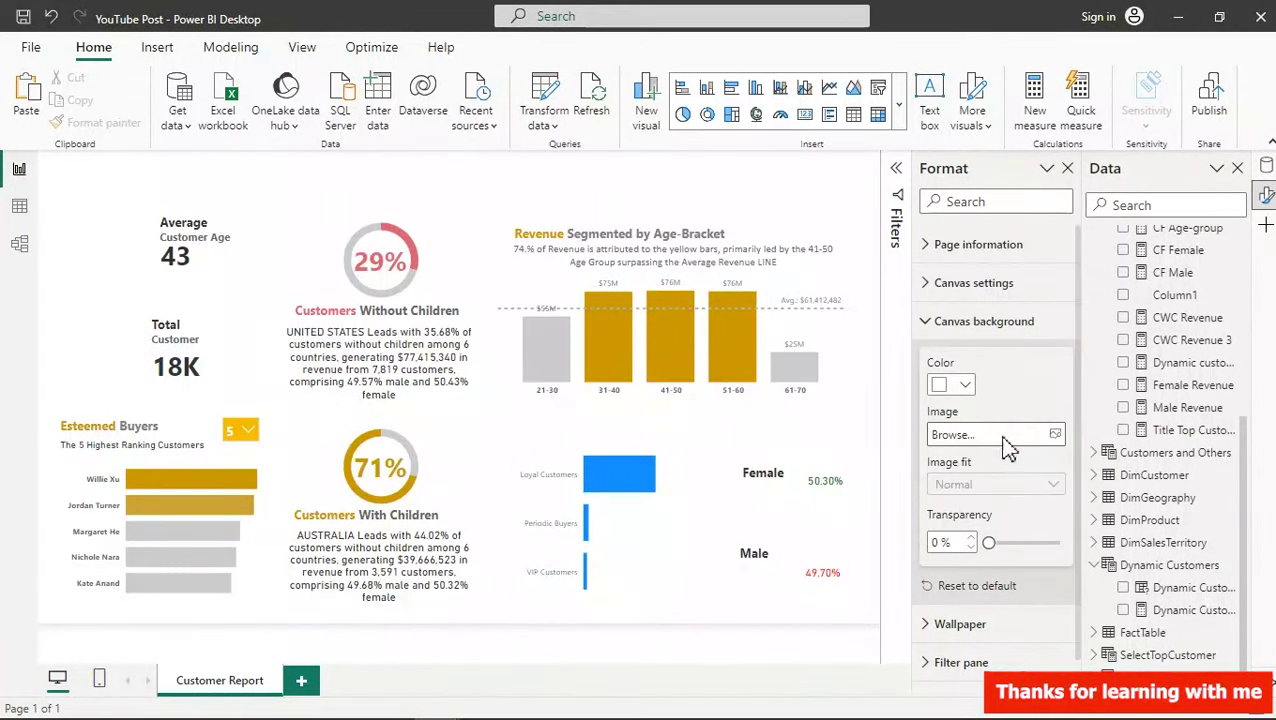
left_click(1055, 434)
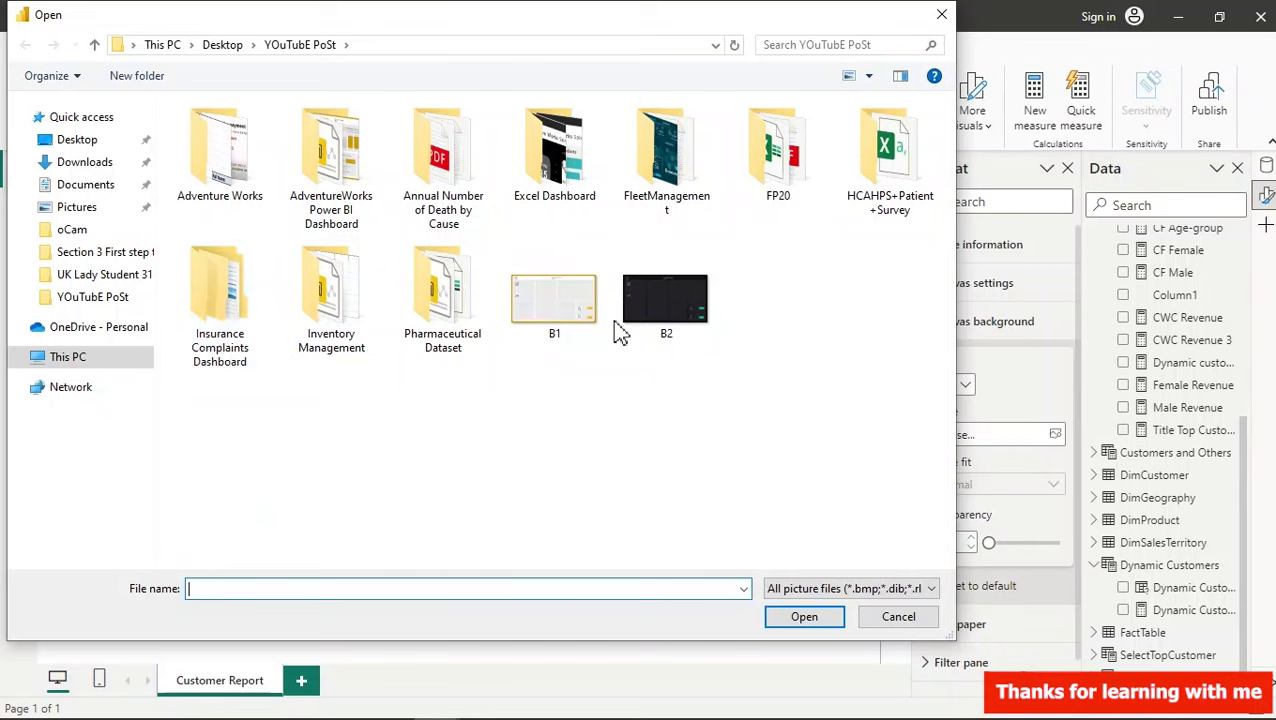
double_click(553, 303)
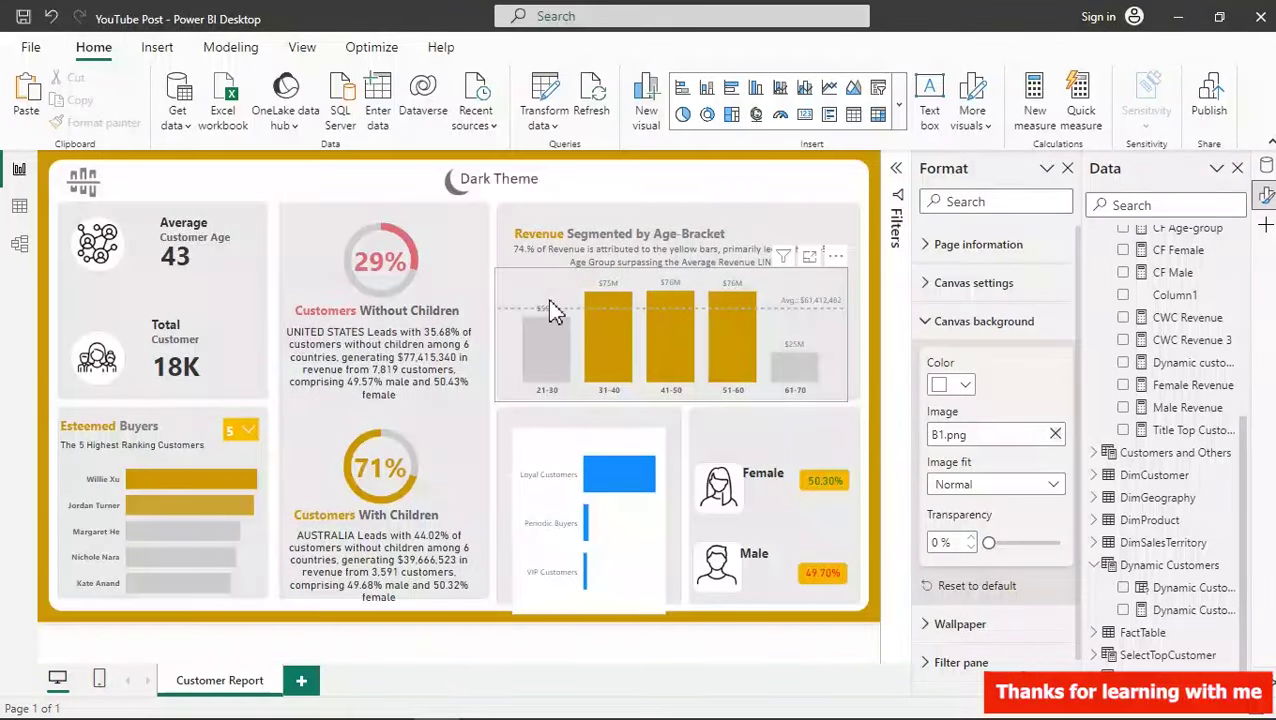
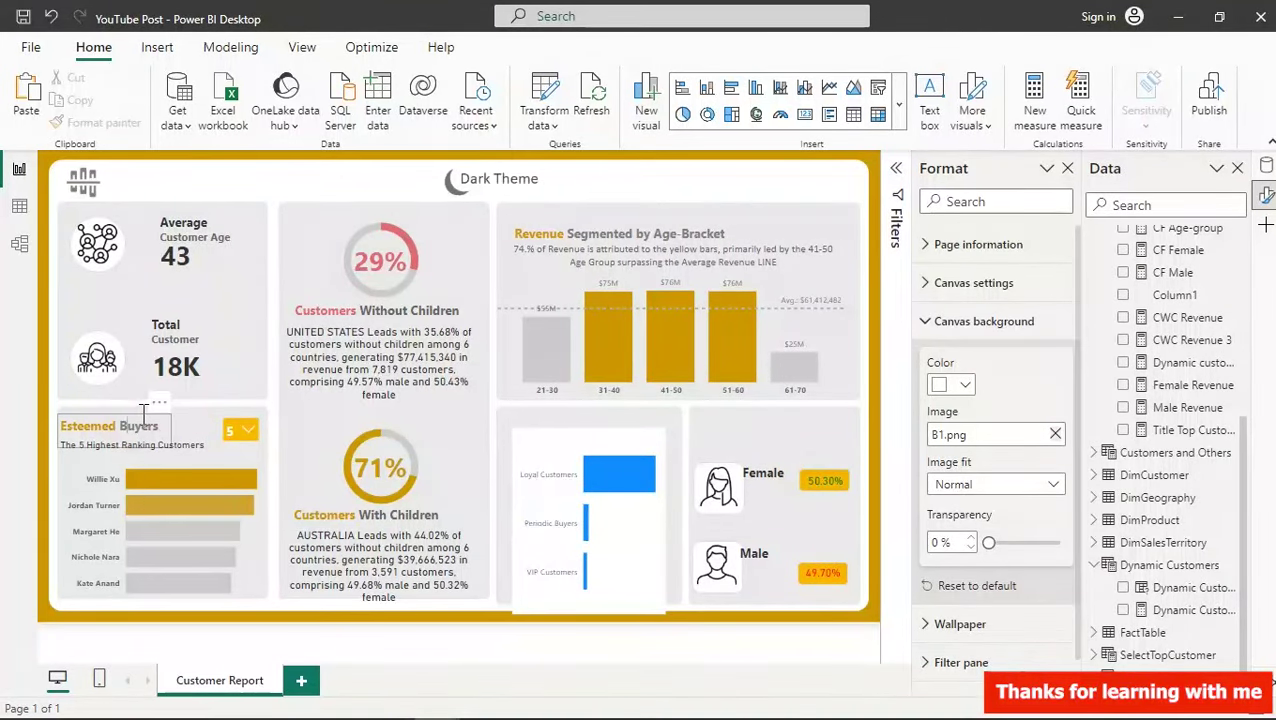
- Duplicate the "Esteemed Buyers" title above the Female and Male figures, widen it to about 243, and change its text to "Earning base on Gender"
left_click(141, 417)
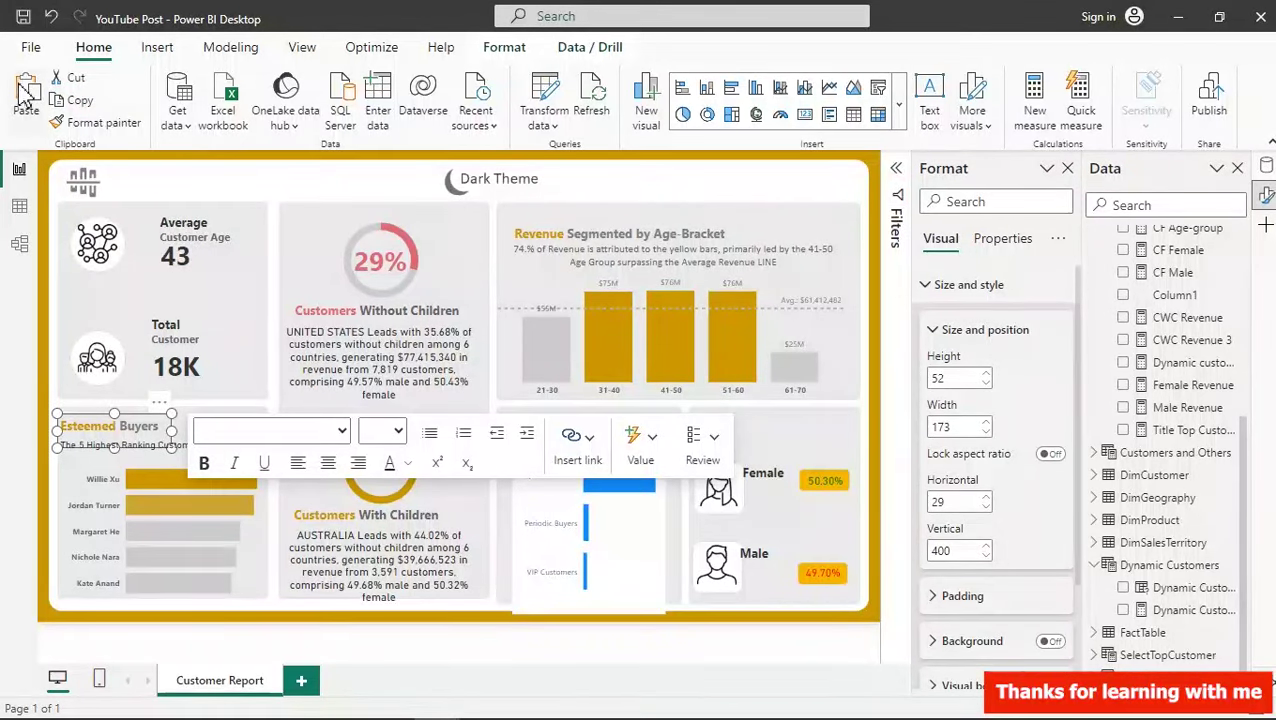
left_click(30, 95)
left_click(166, 414)
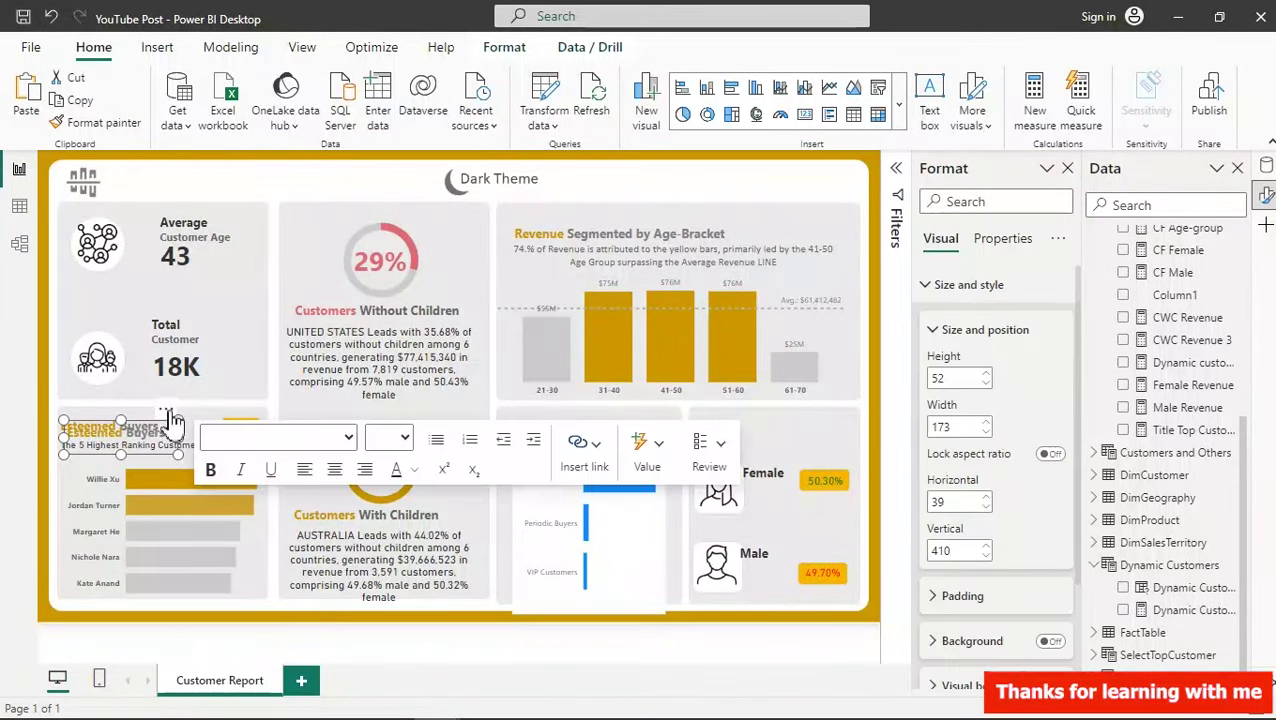
left_click_drag(172, 424, 706, 424)
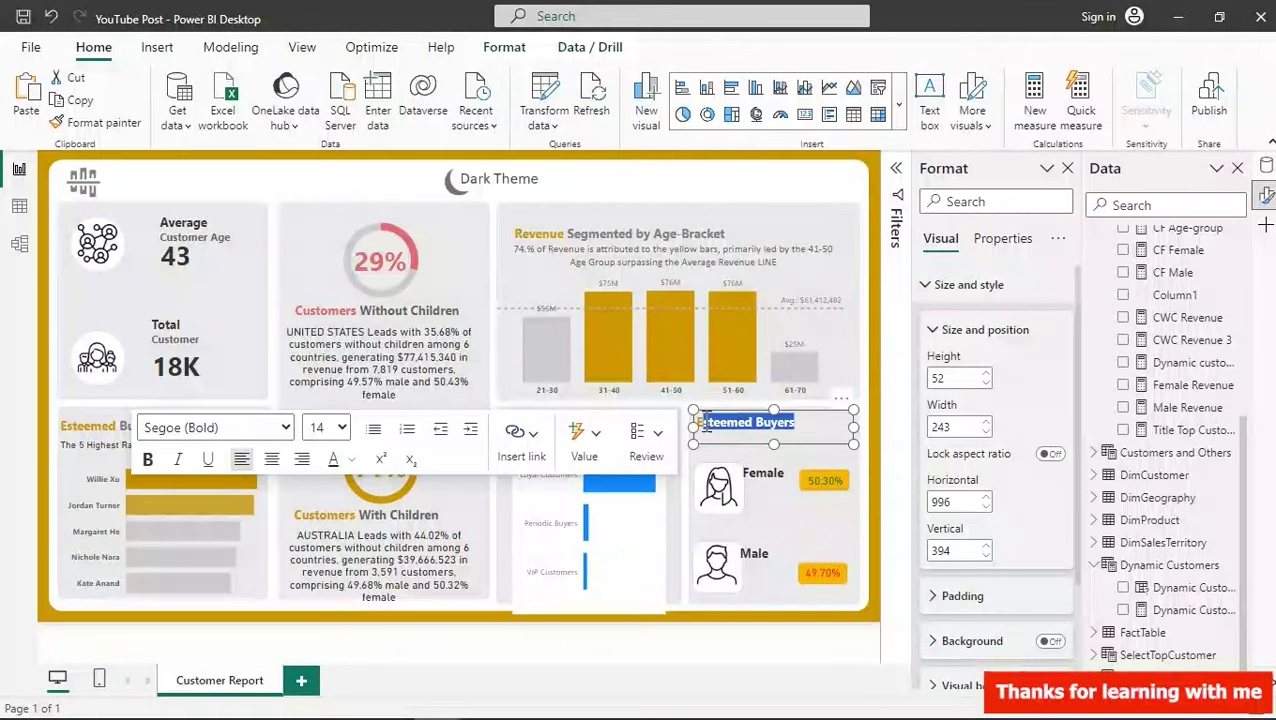
key("BackSpace")
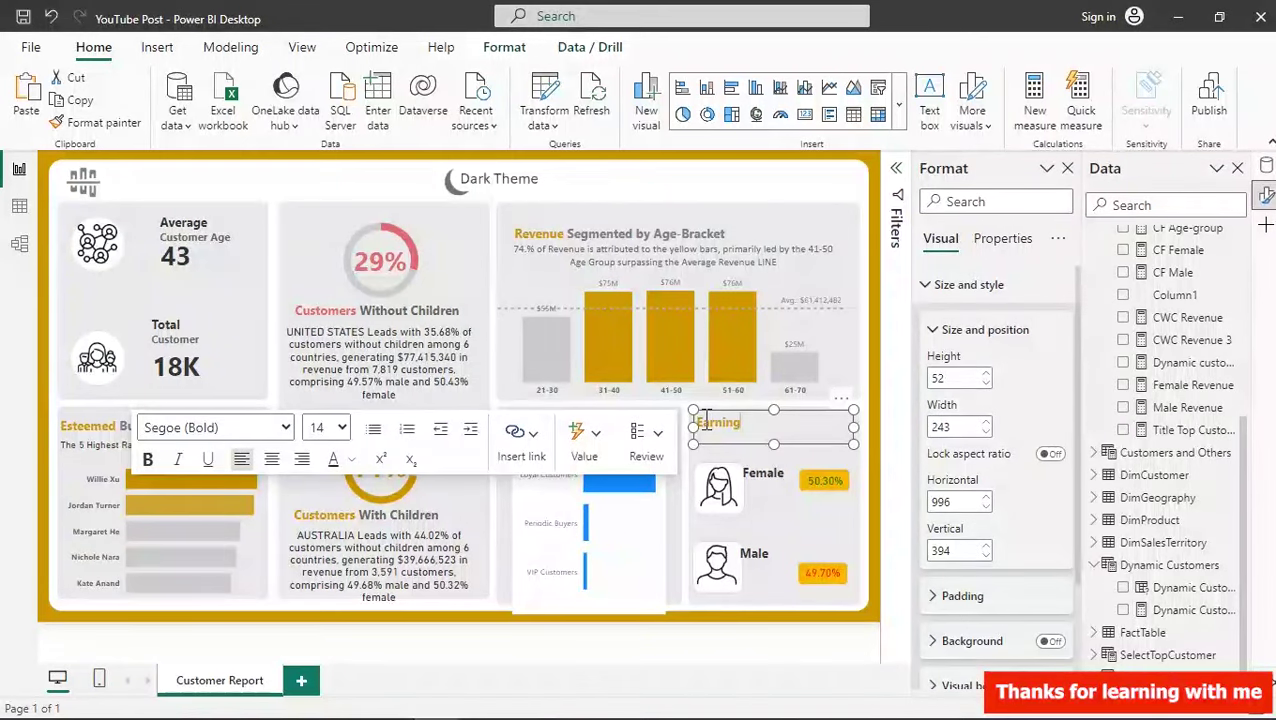
type("based")
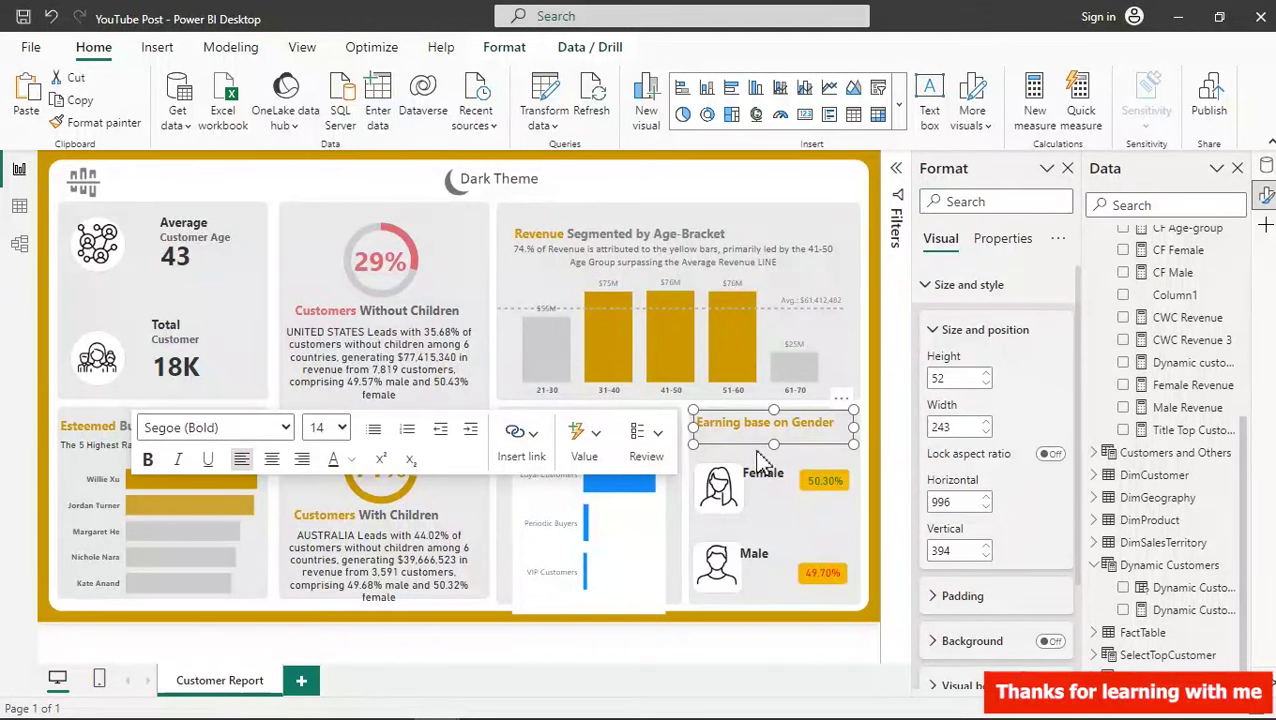
- Set the font color of "Earning" in the gender title to White, 20% darker
double_click(741, 424)
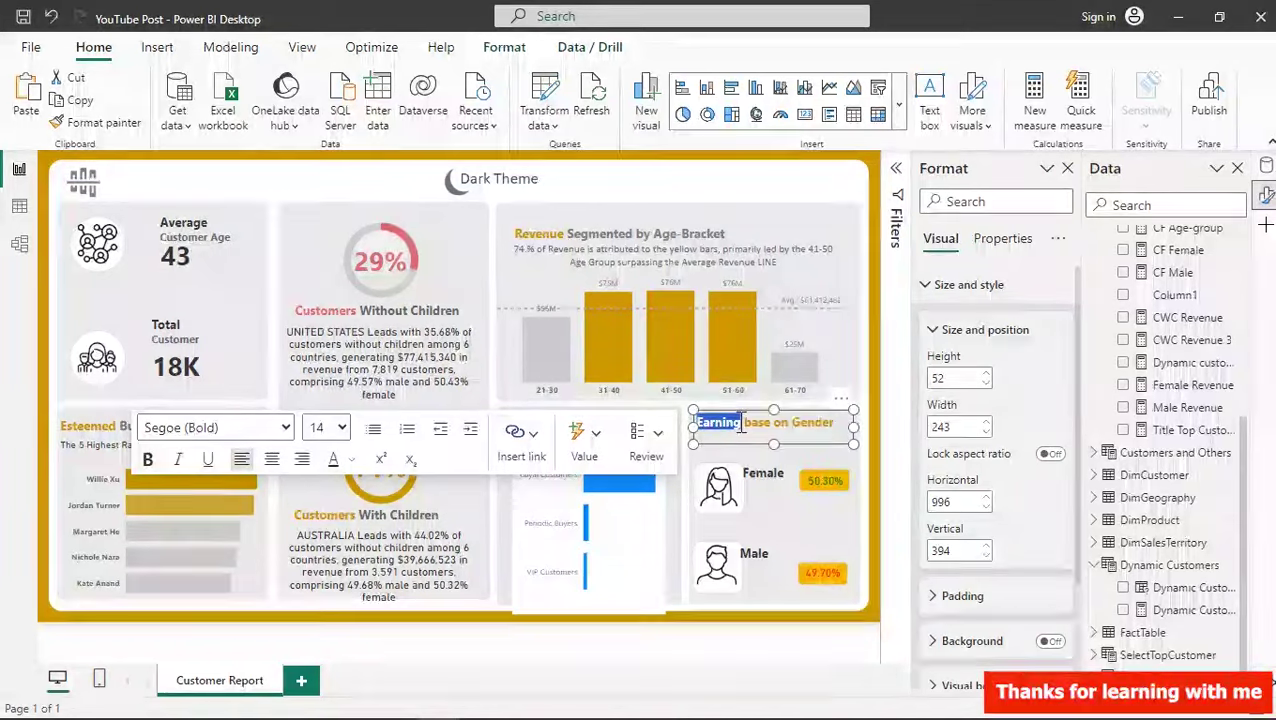
left_click_drag(744, 424, 703, 422)
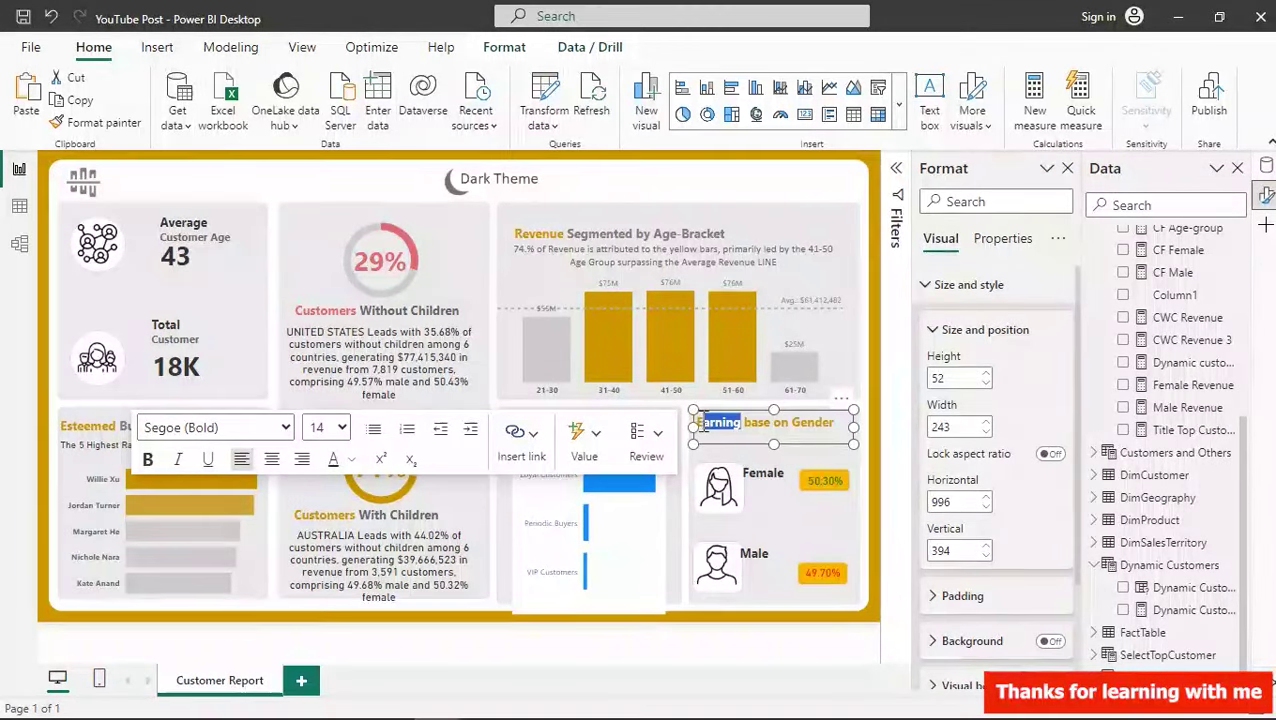
left_click(354, 458)
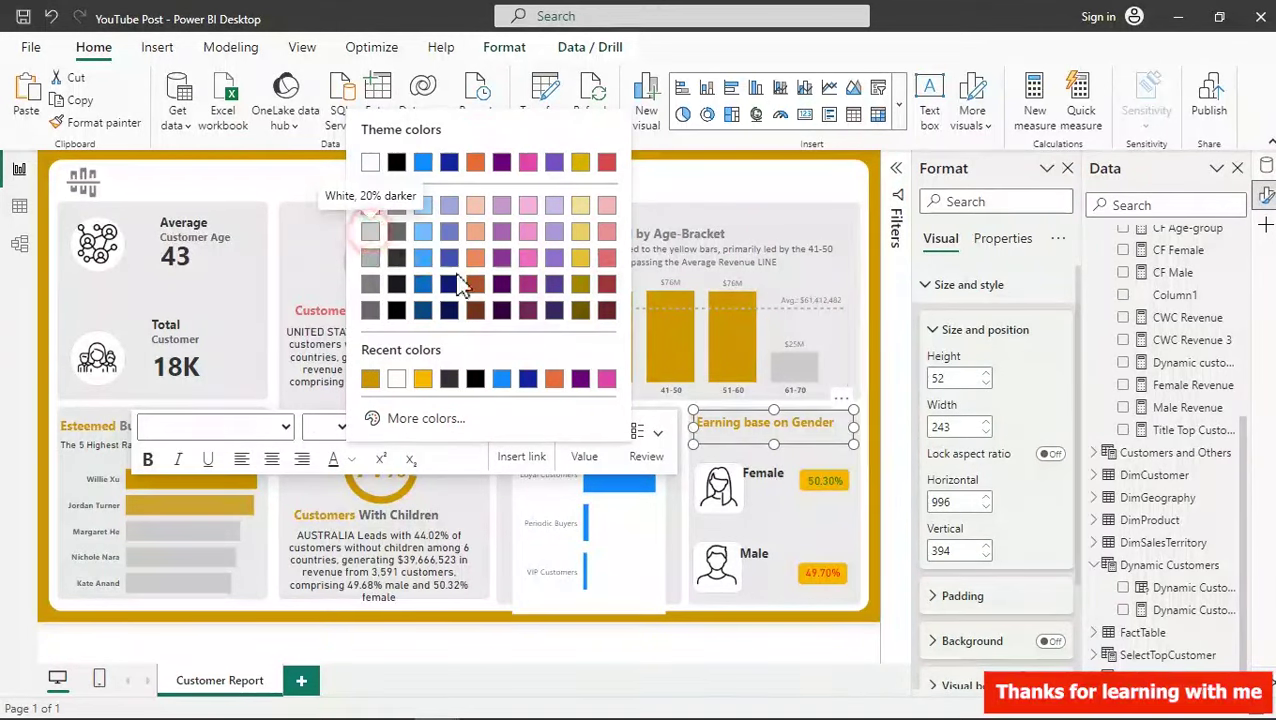
left_click(370, 232)
- Recolor the word "Earning" in the gender title to a dark grey shade
double_click(748, 424)
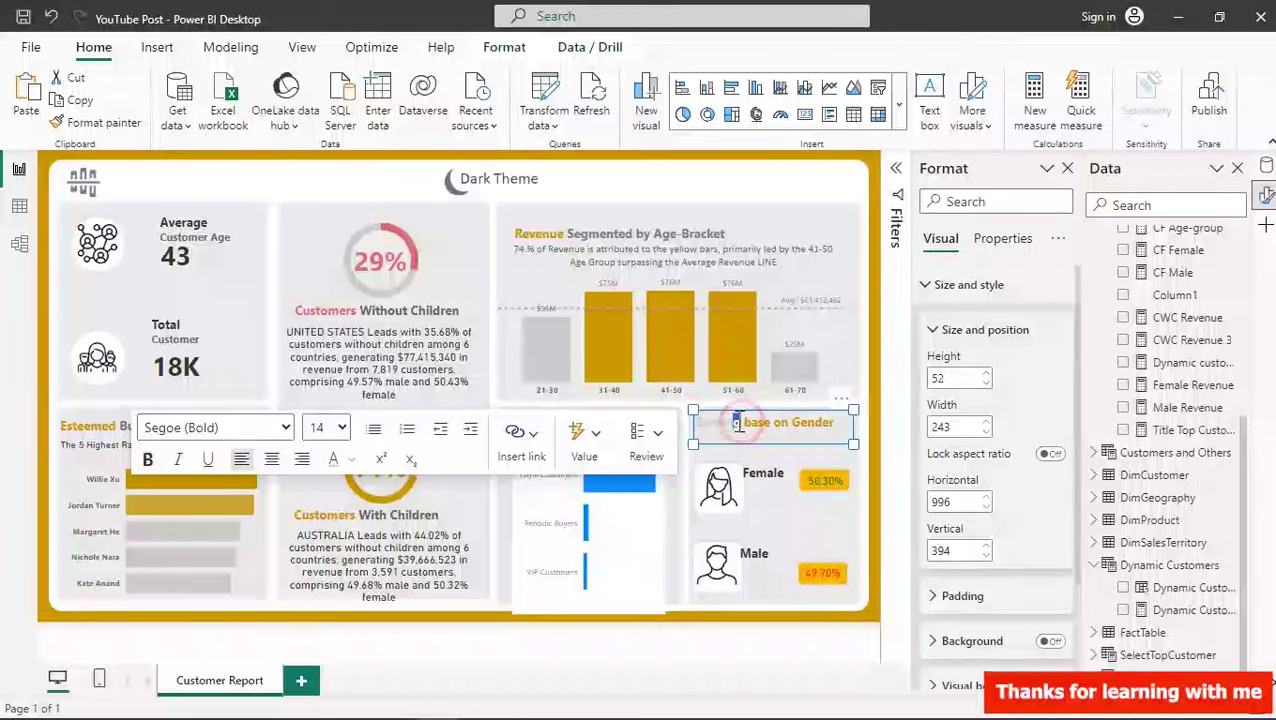
key("shift+End")
double_click(718, 423)
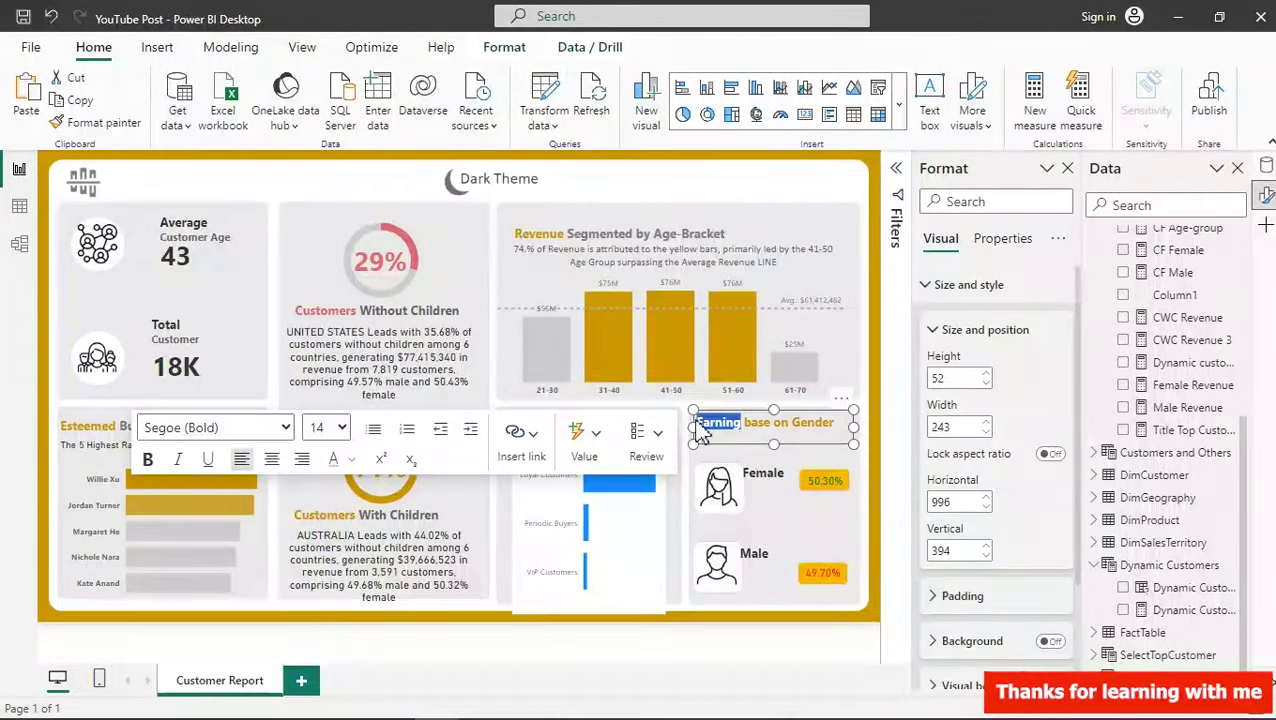
left_click(343, 428)
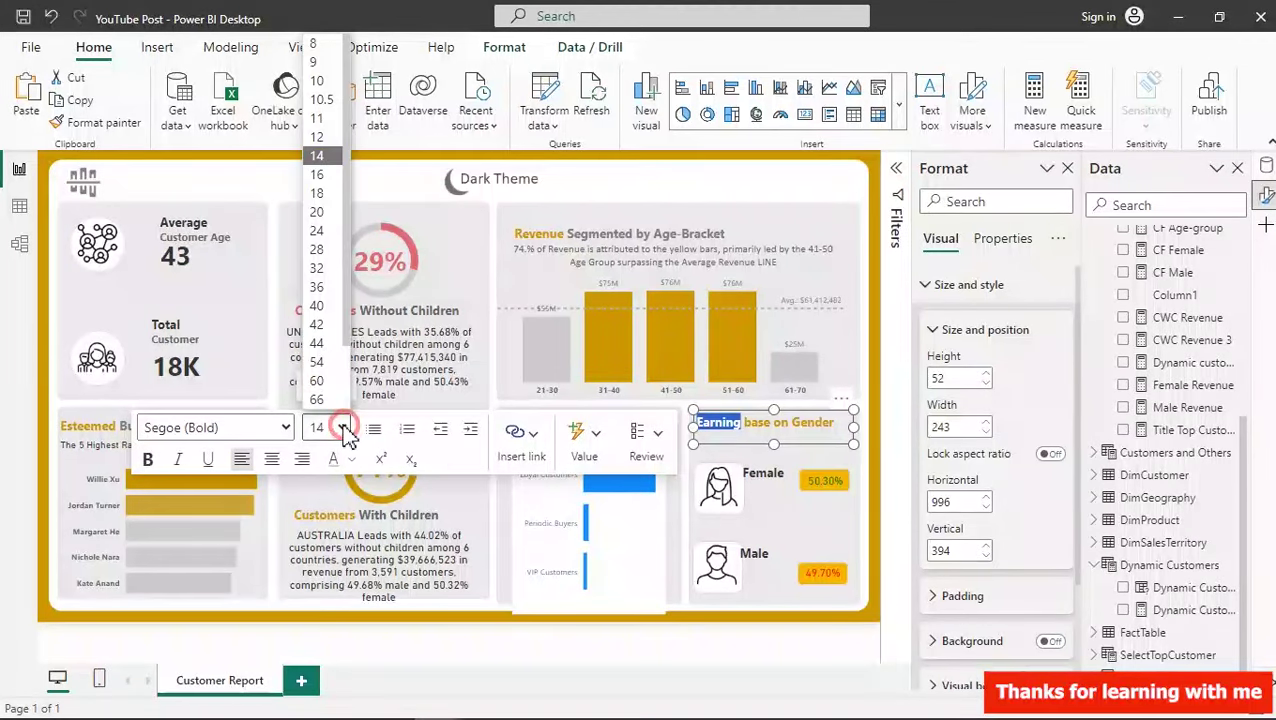
left_click(350, 462)
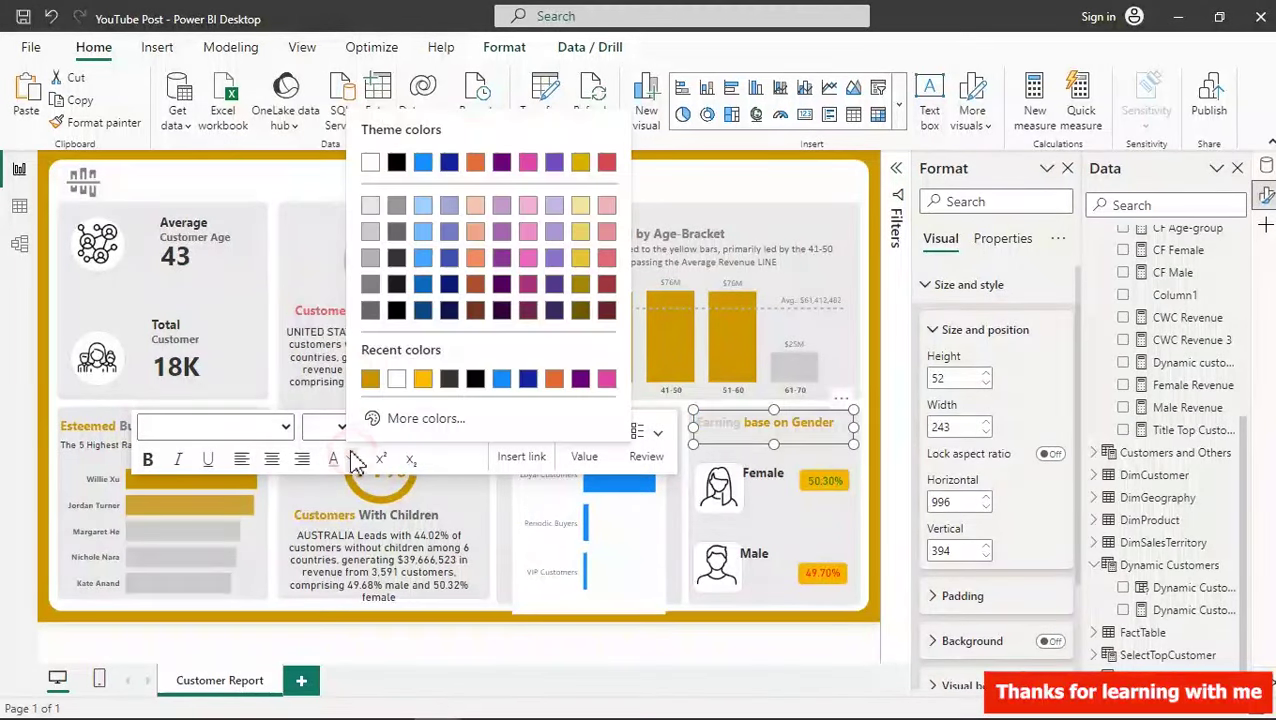
left_click(398, 258)
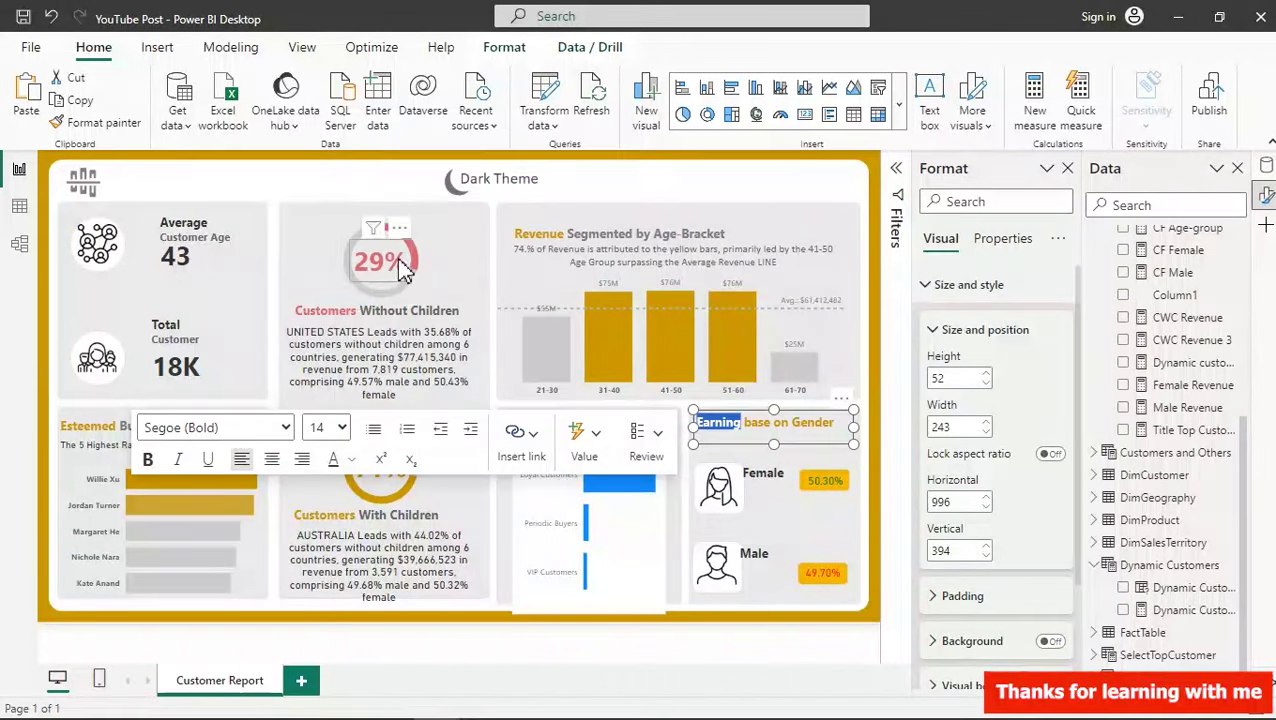
- Recolor the words "base on Gender" in the title to grey and deselect the text box
left_click(753, 422)
left_click_drag(743, 422, 812, 422)
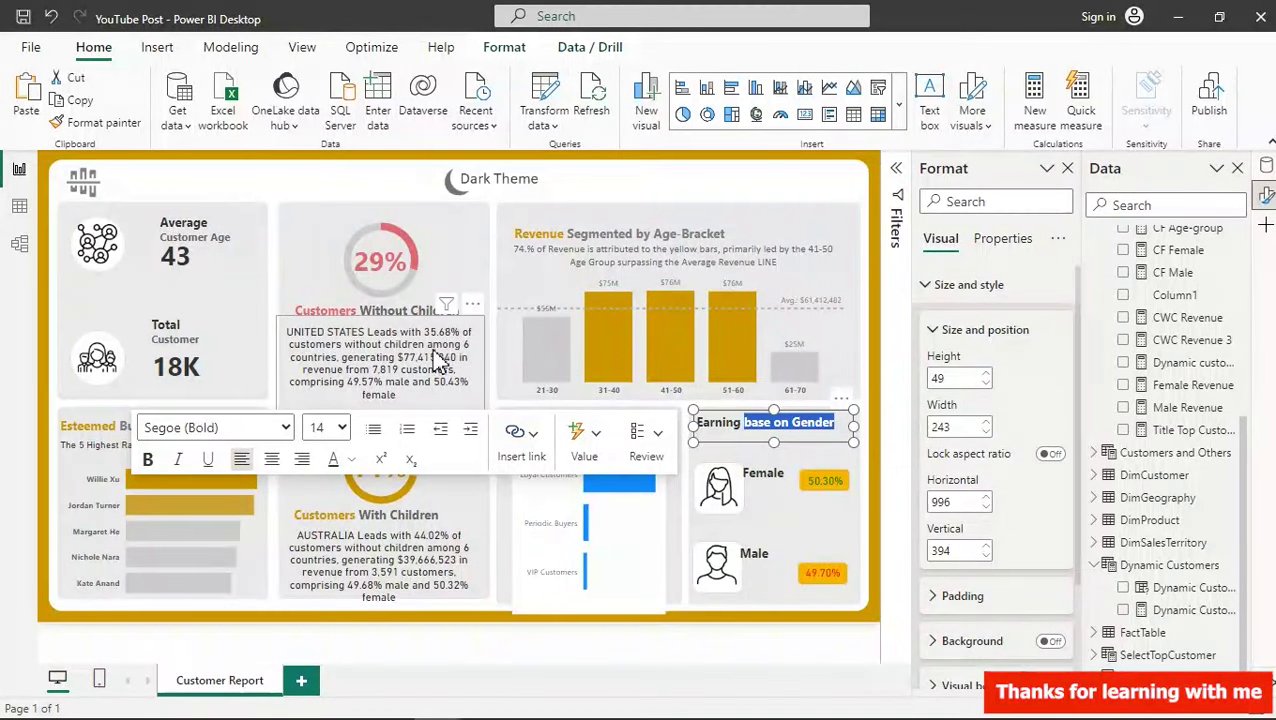
left_click(356, 460)
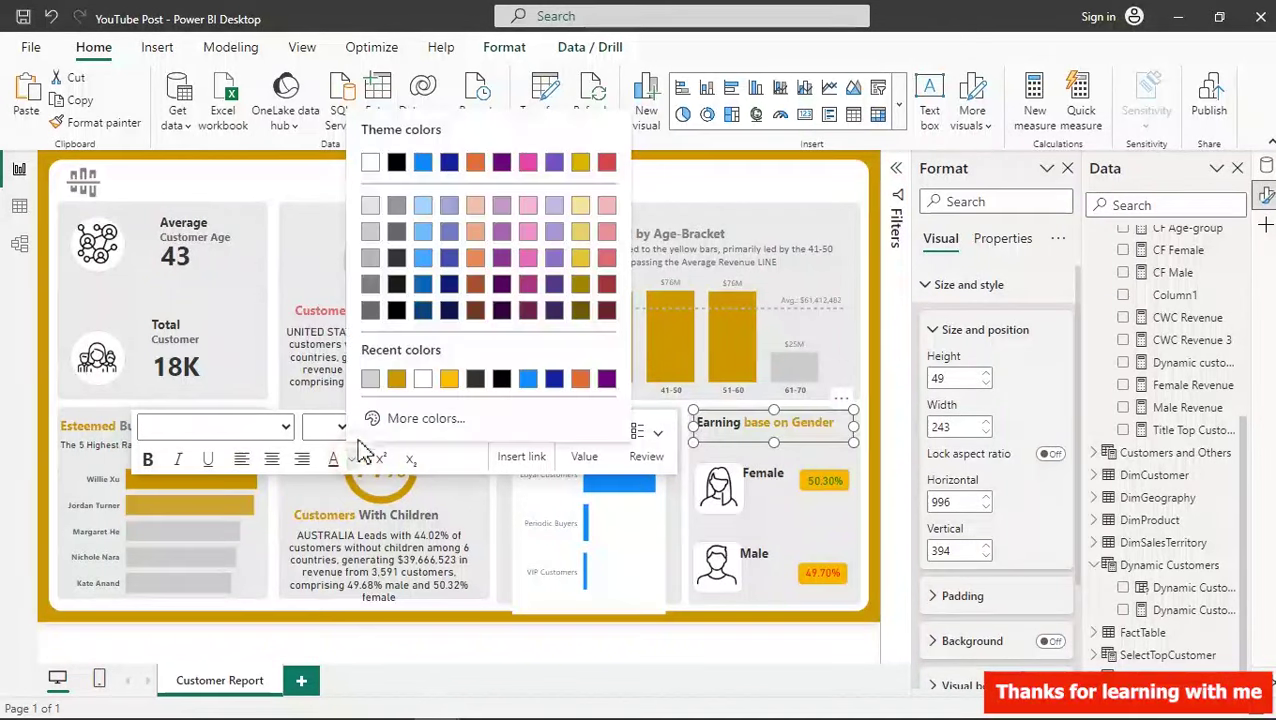
left_click(424, 241)
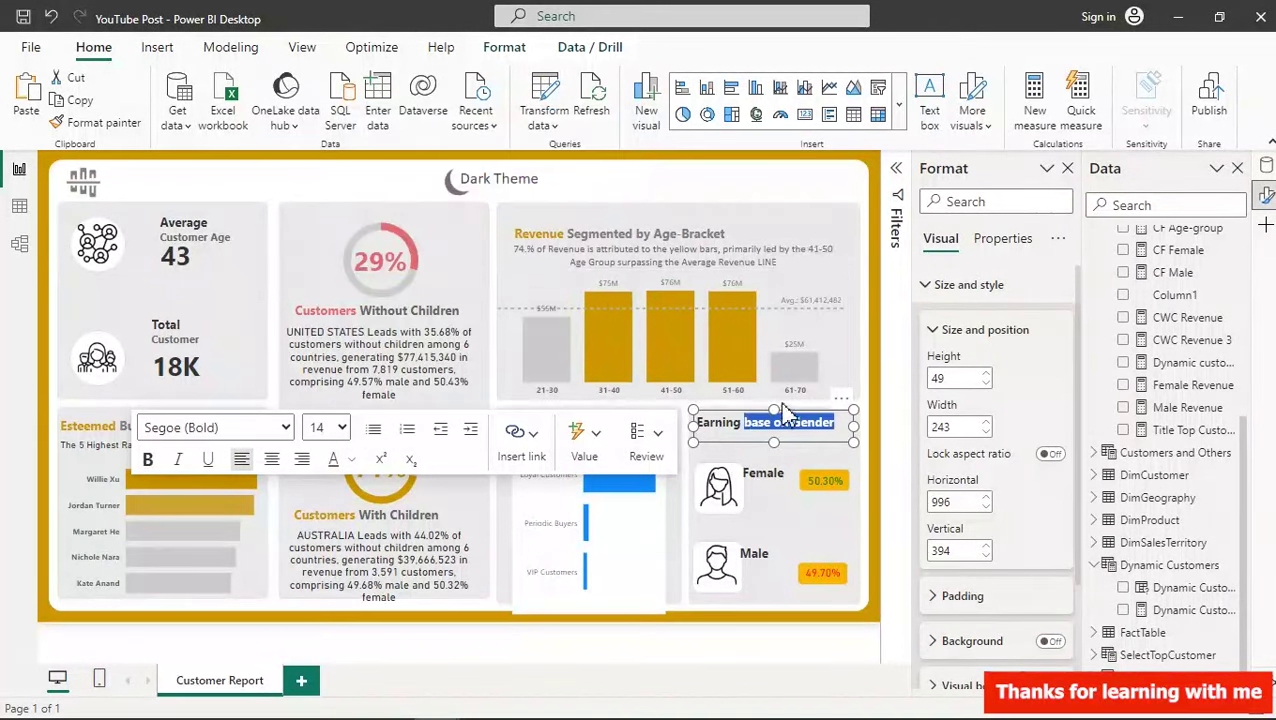
left_click(795, 195)
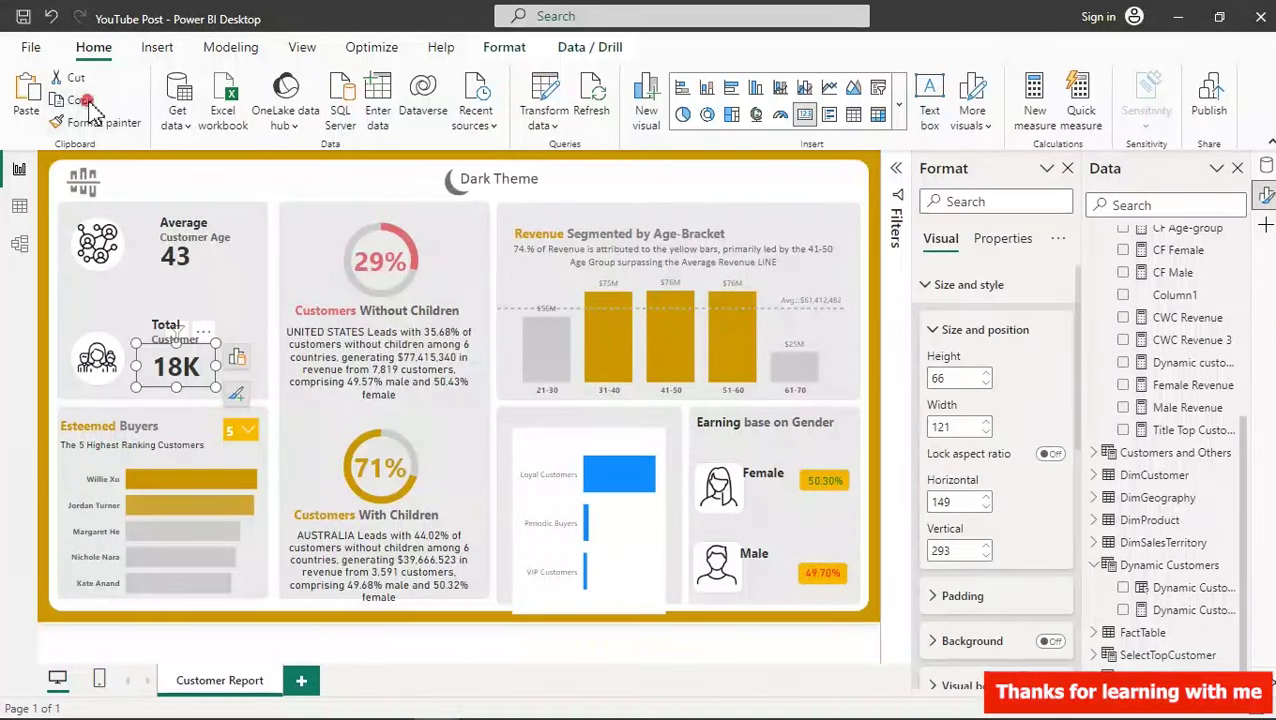
- Place the copied total-customer card below the gender title and replace its #Customers field with Total Revenue
left_click_drag(176, 366, 742, 452)
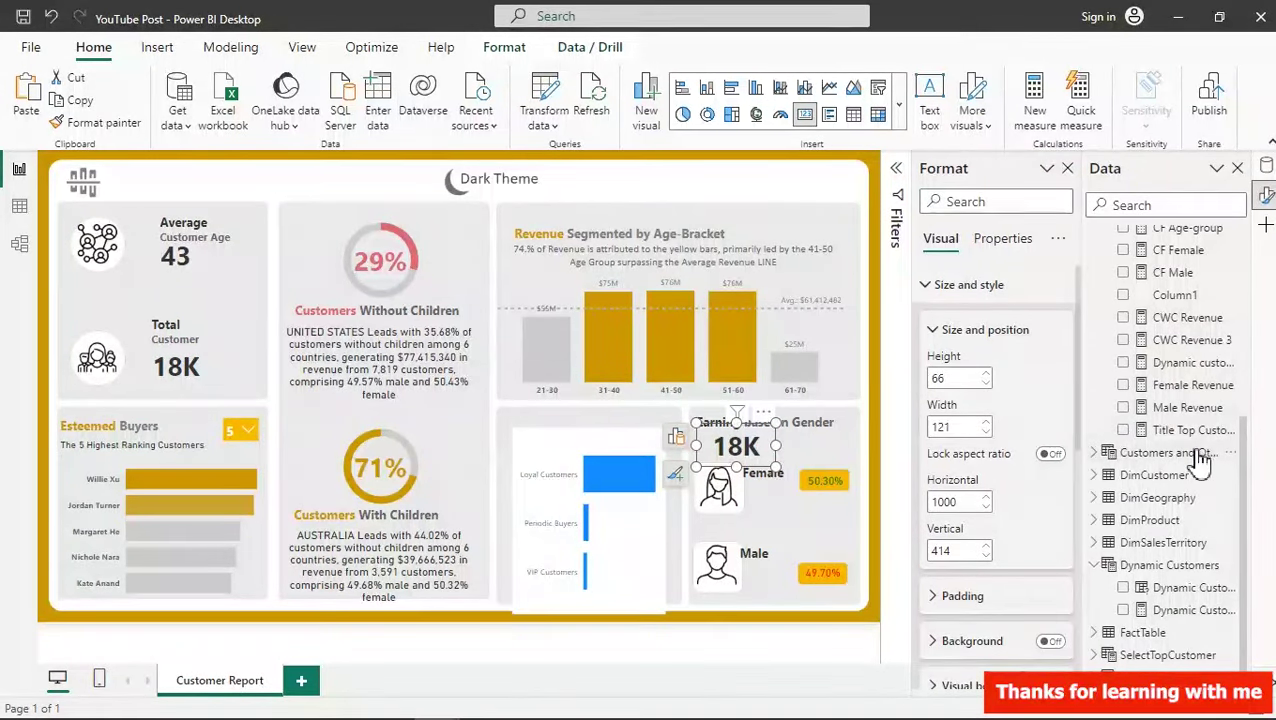
left_click_drag(1242, 472, 1257, 370)
scroll(1102, 259, "up", 2)
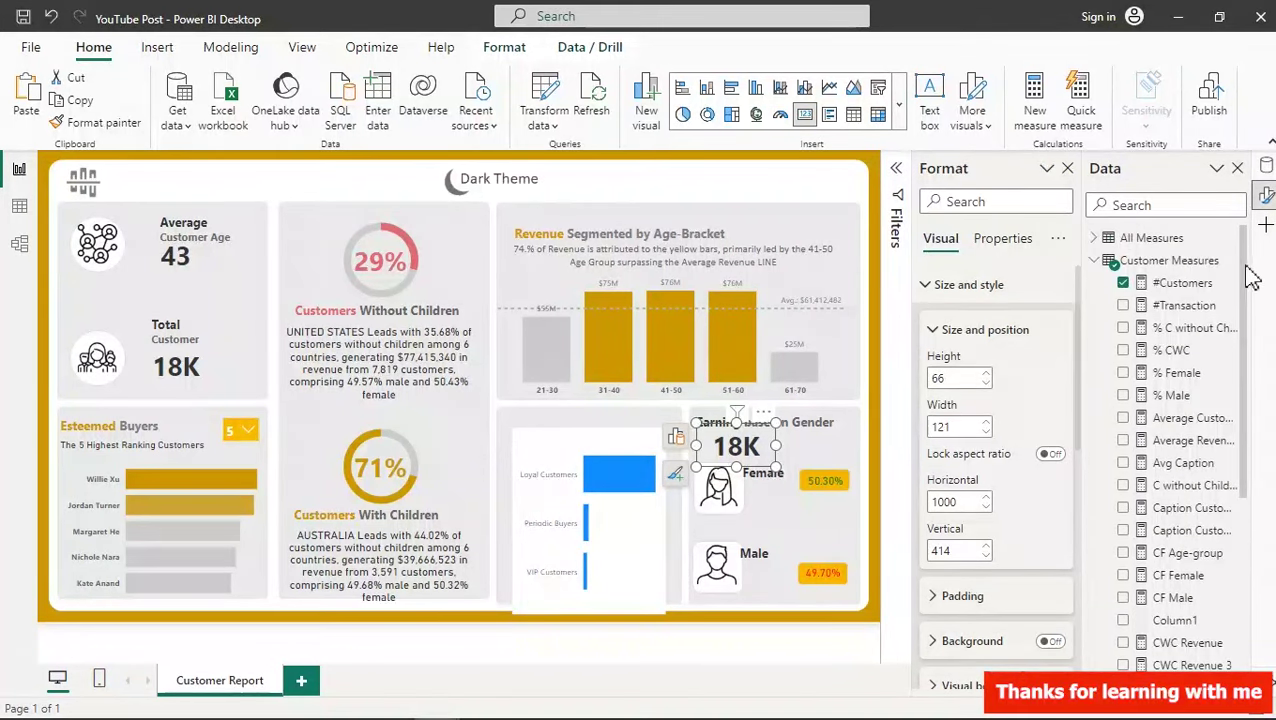
left_click(1097, 261)
left_click(1091, 242)
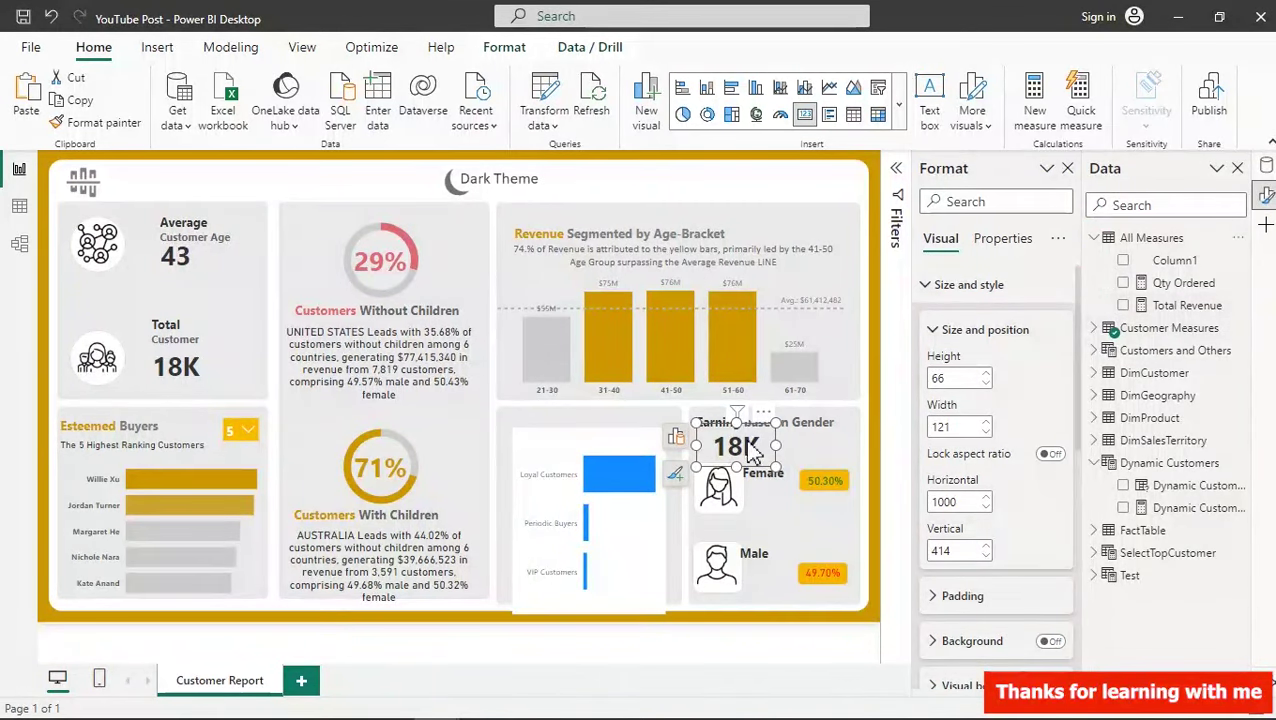
left_click(678, 440)
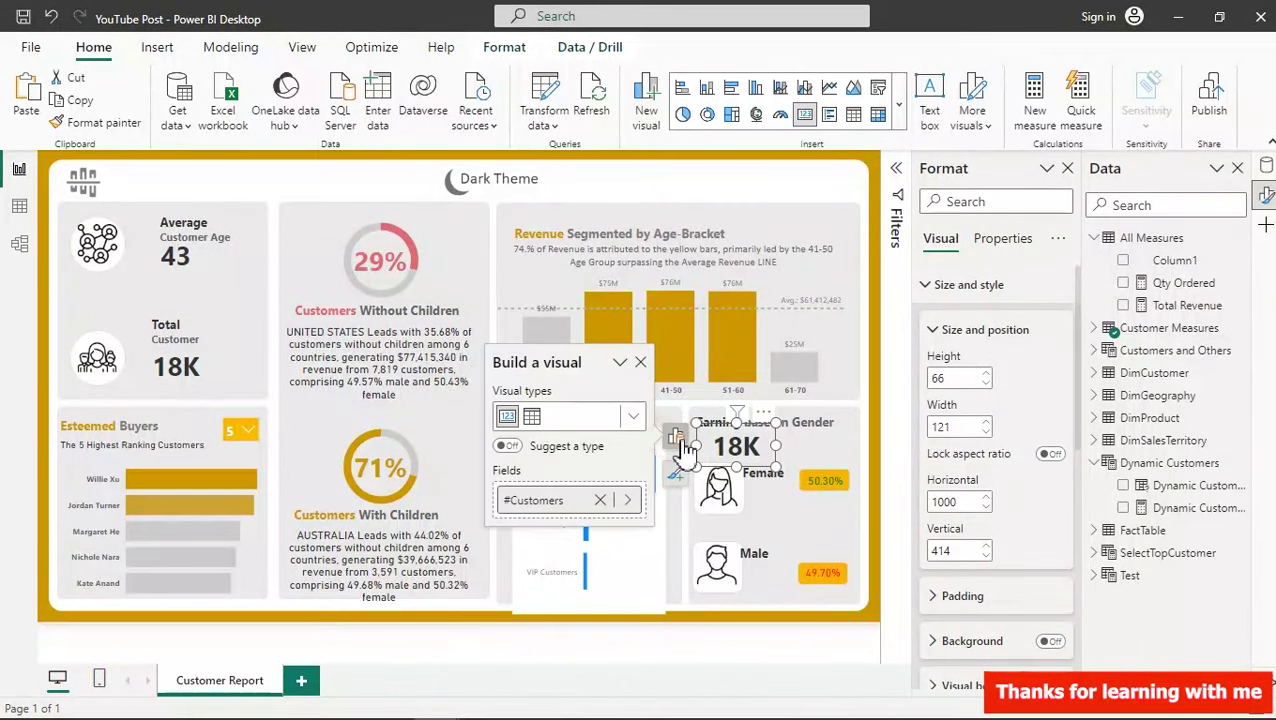
left_click(600, 500)
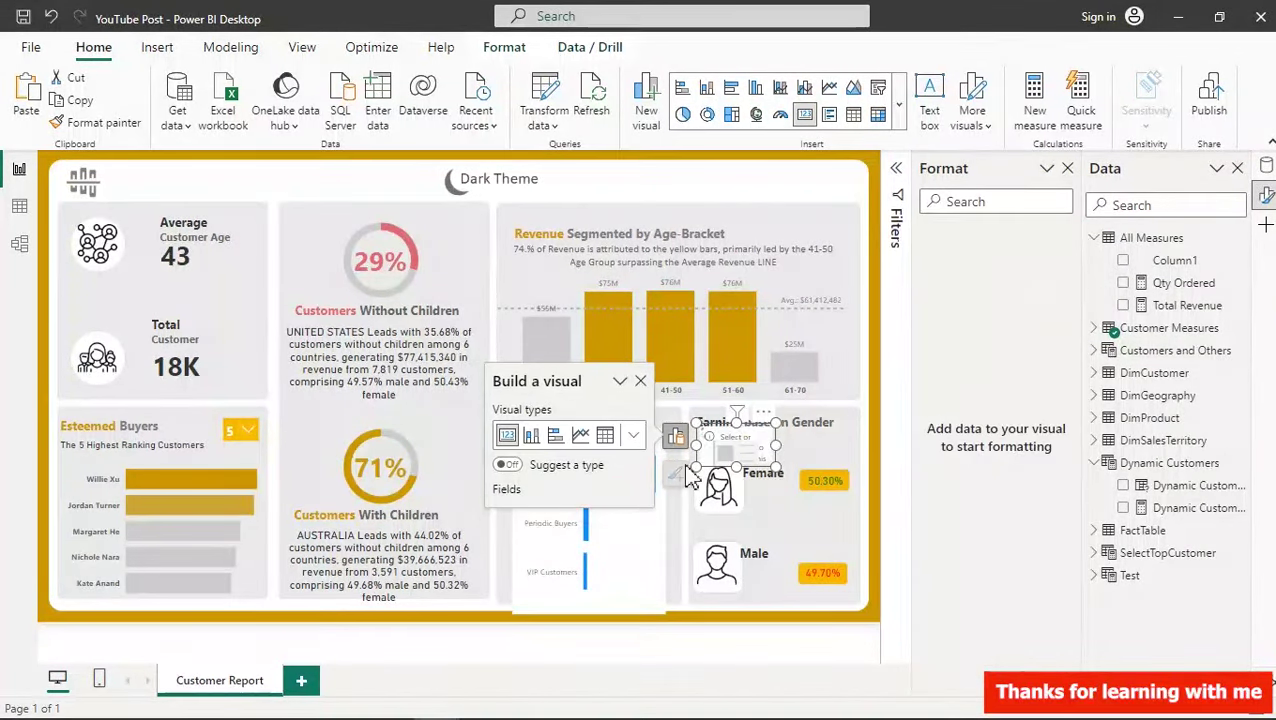
left_click(1127, 309)
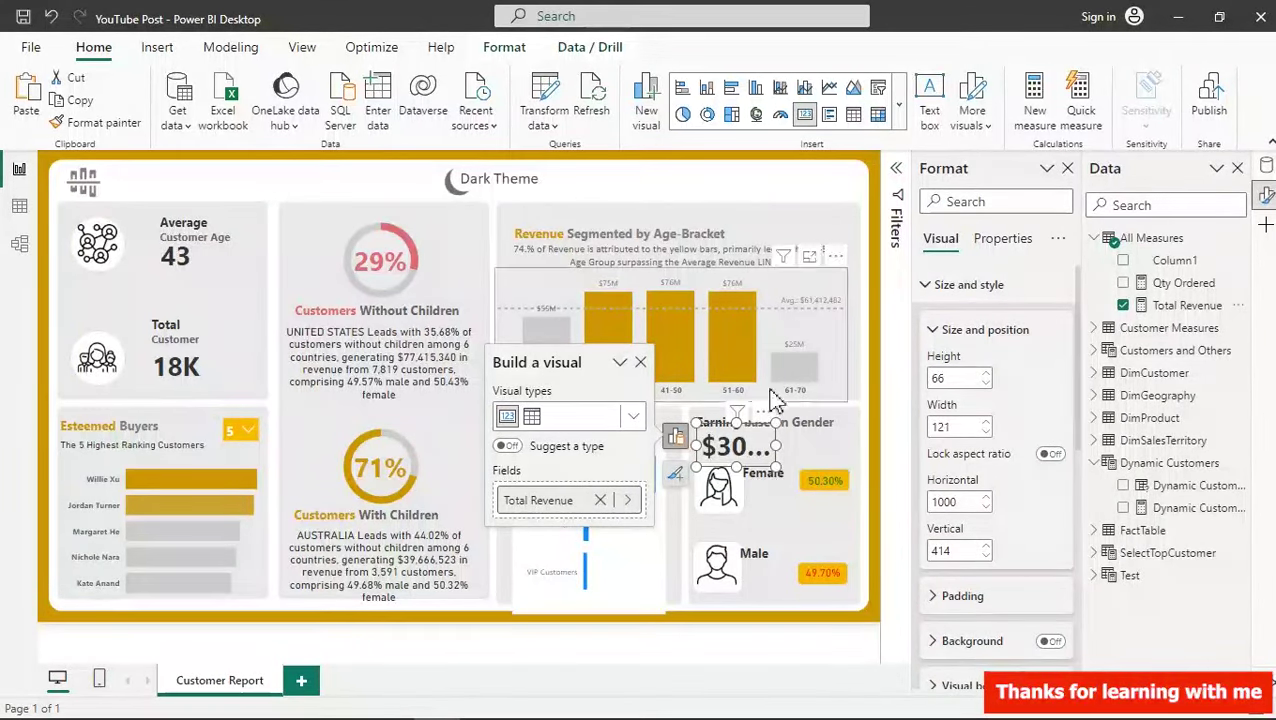
- Set the Total Revenue card's callout font size to 15 and move it beneath the Female label
left_click(928, 288)
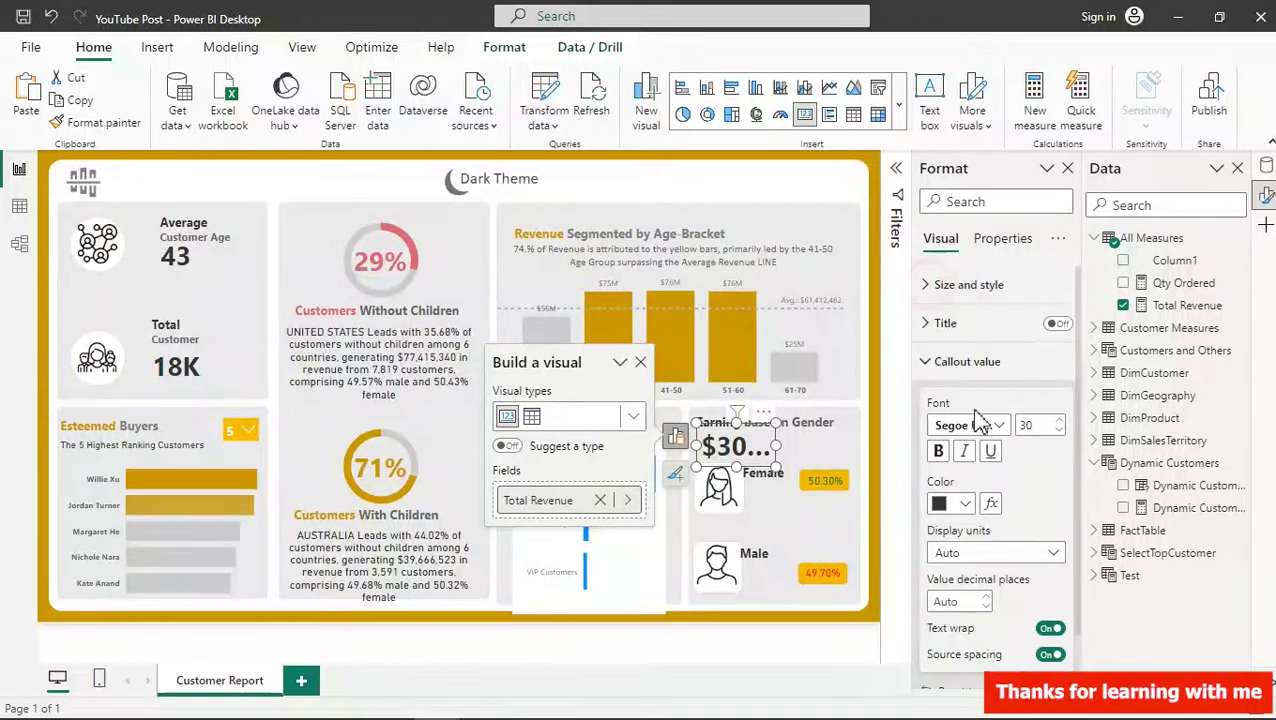
double_click(1035, 426)
type("15")
left_click(733, 443)
left_click_drag(745, 455, 762, 510)
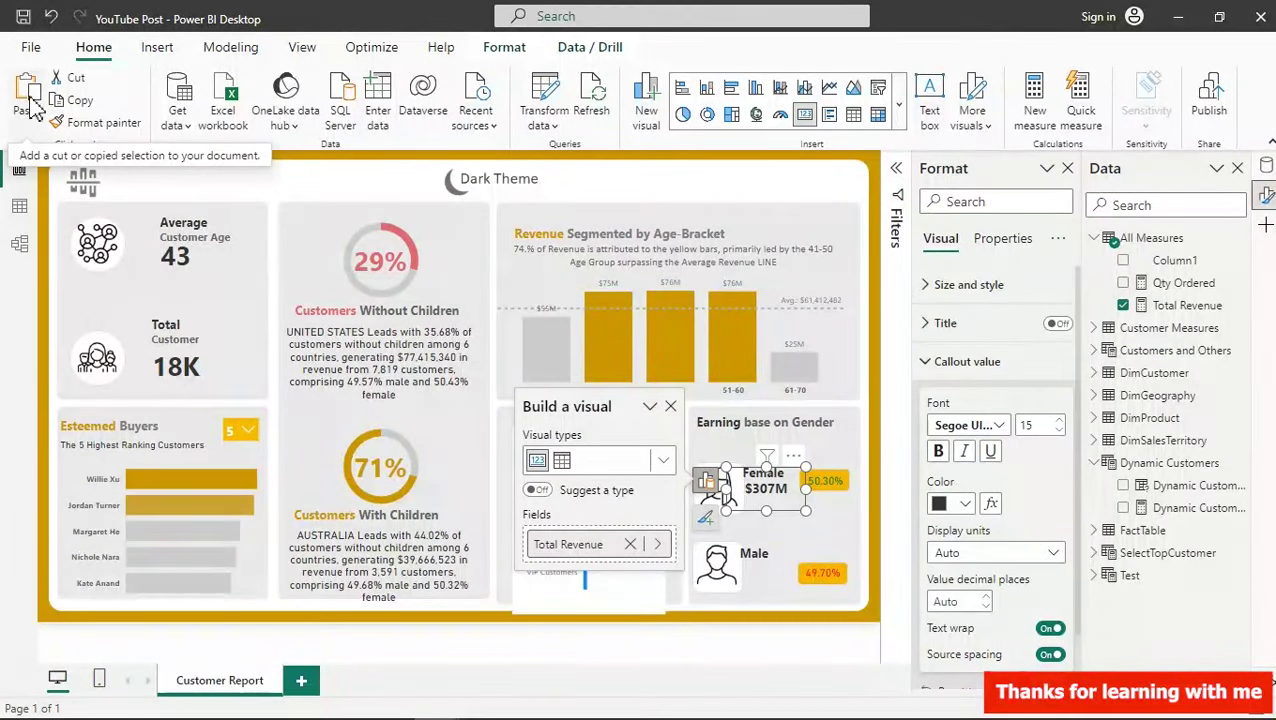
- Duplicate the Total Revenue card under Female and place the copy beneath the Male label
left_click_drag(769, 505, 735, 503)
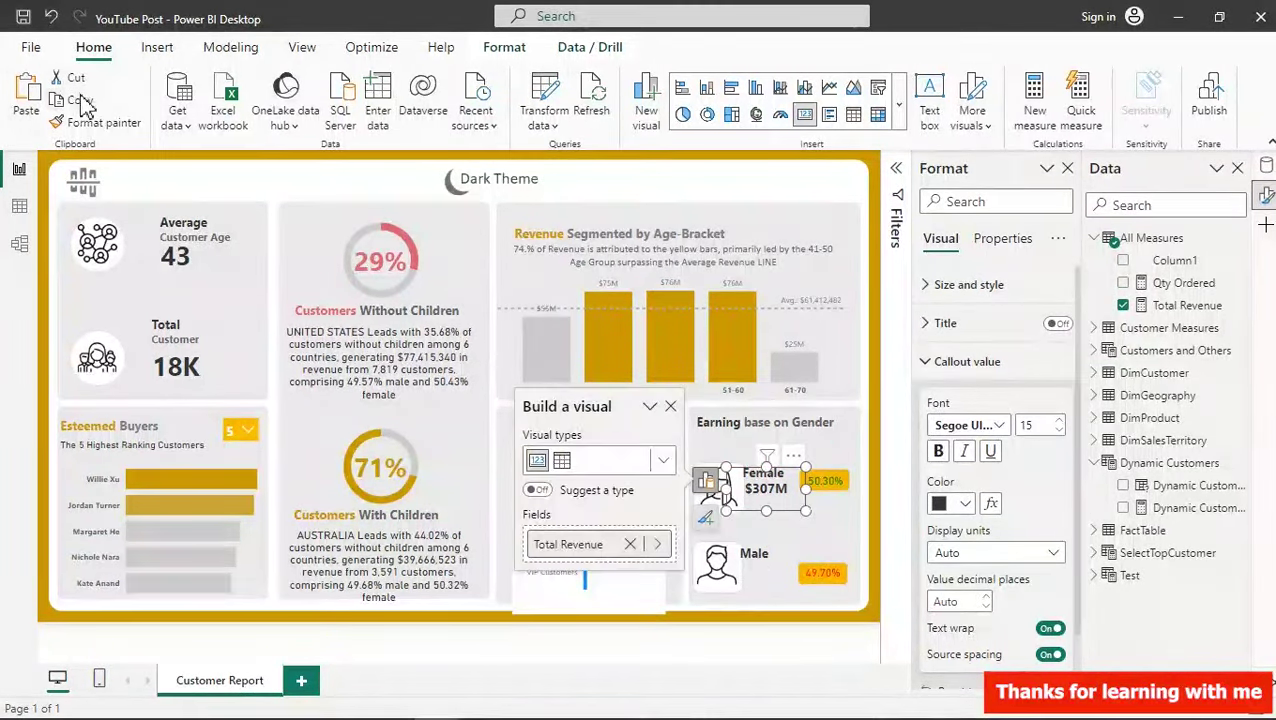
left_click(26, 92)
left_click_drag(795, 507, 770, 577)
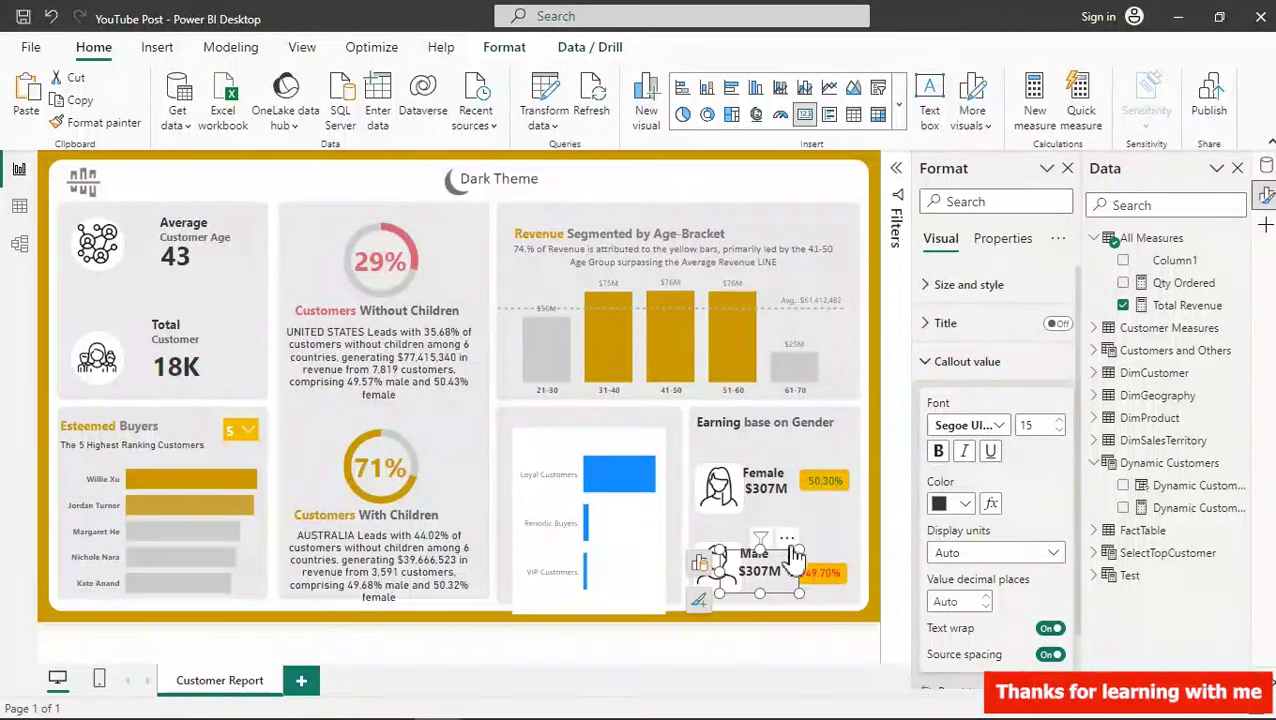
- Replace the Total Revenue field in the card under Male with the Male Revenue measure from Customer Measures
left_click(1094, 238)
left_click(1097, 261)
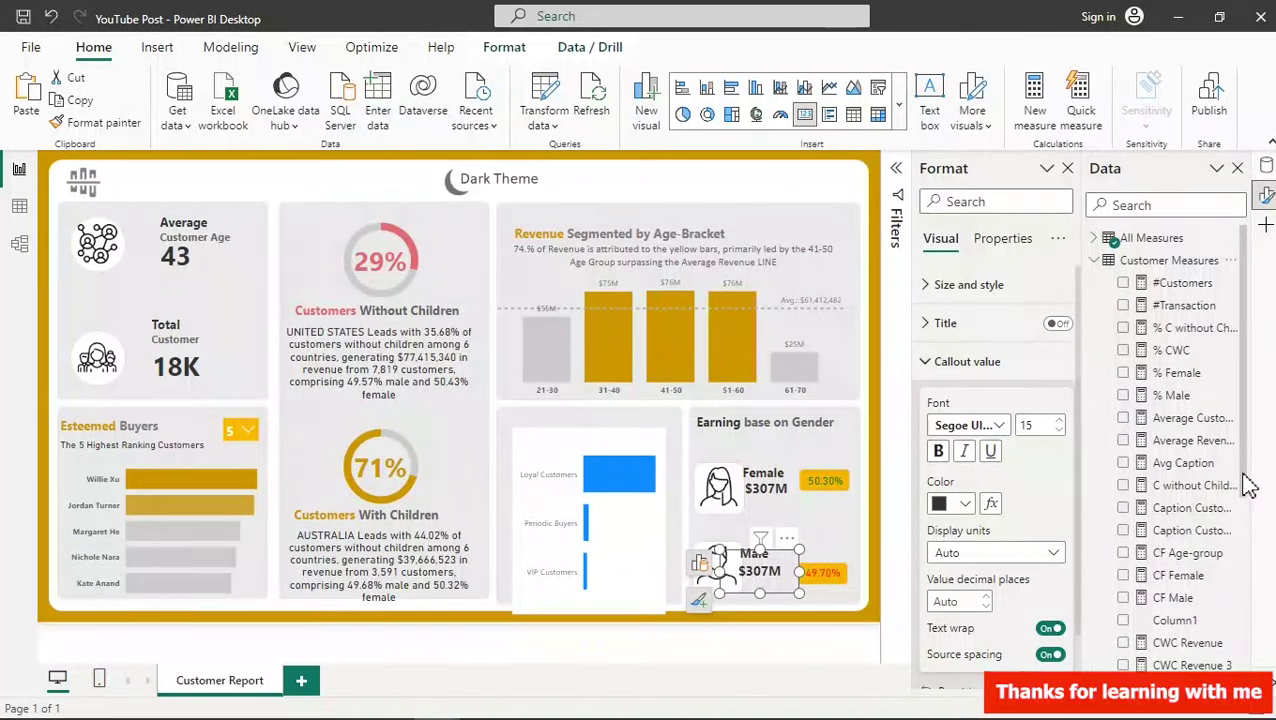
scroll(1245, 500, "down", 3)
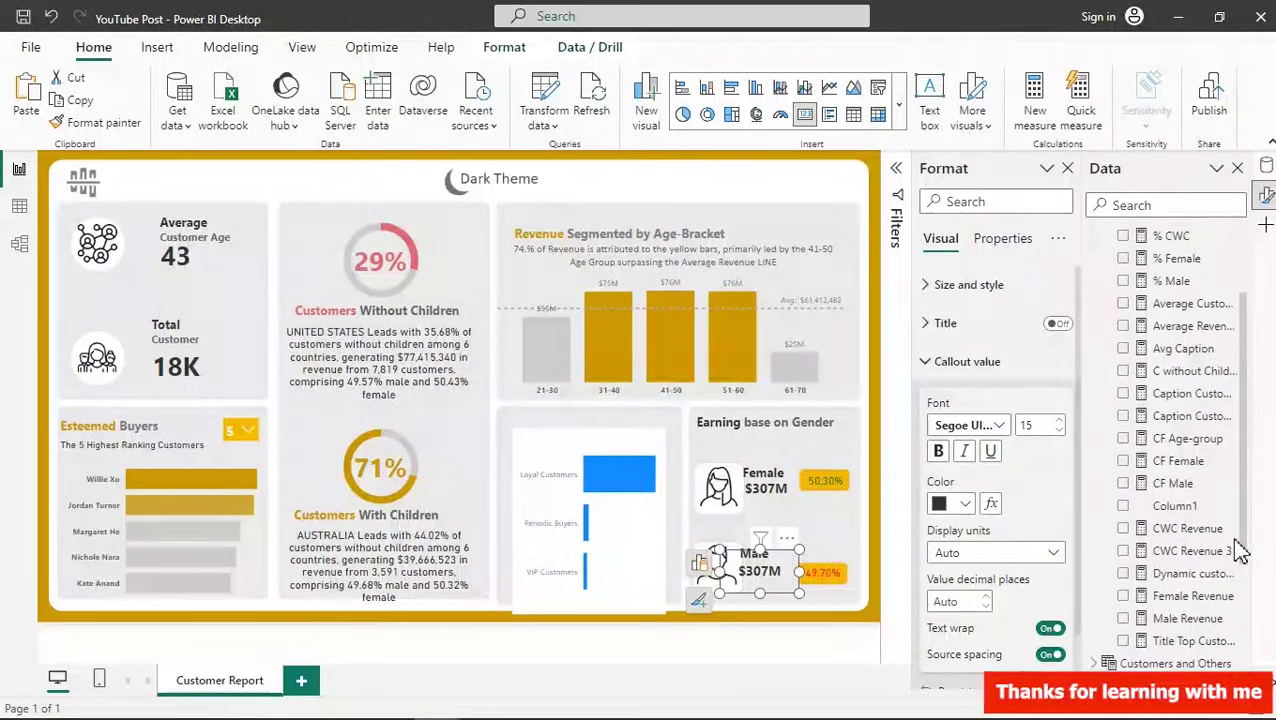
scroll(1200, 585, "down", 1)
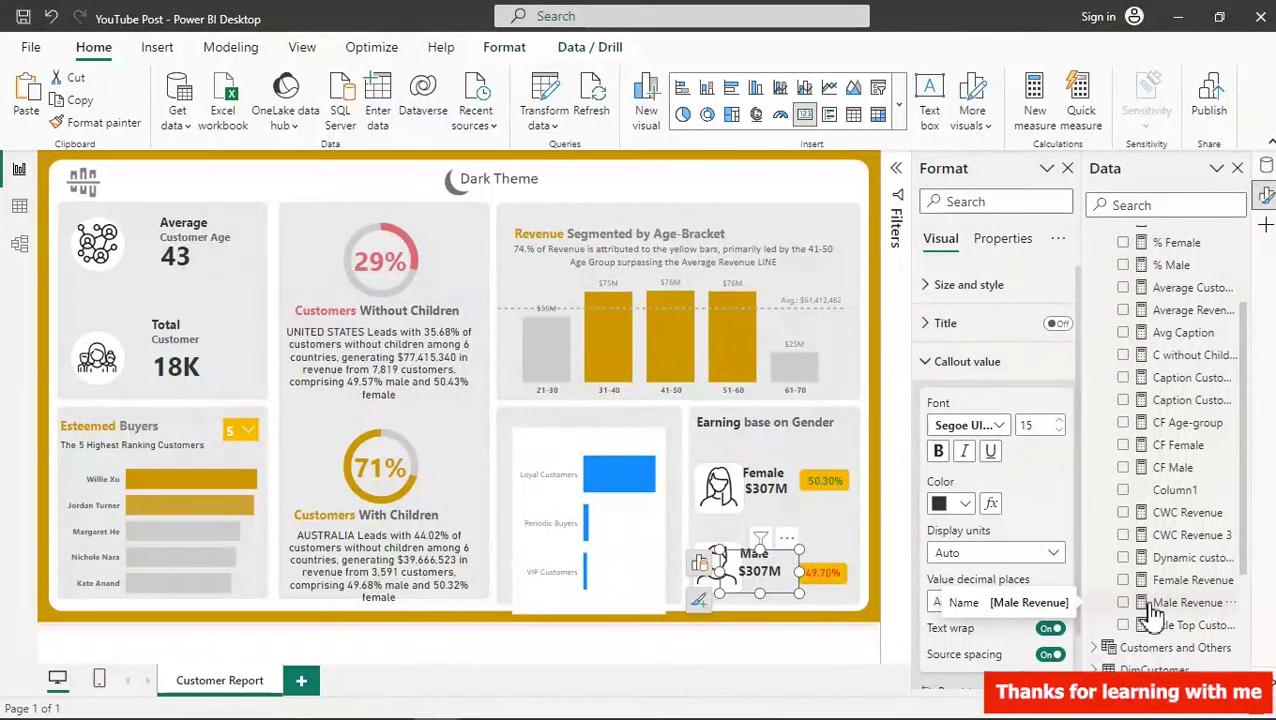
left_click(699, 565)
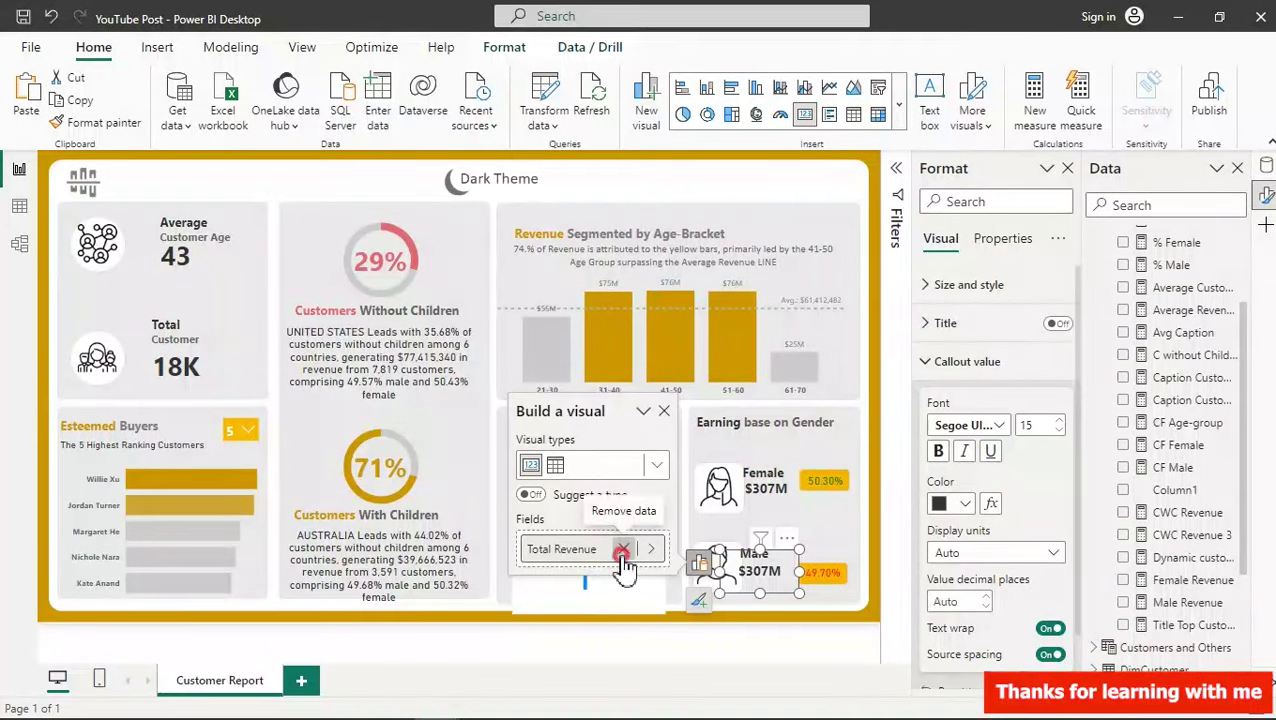
left_click(622, 551)
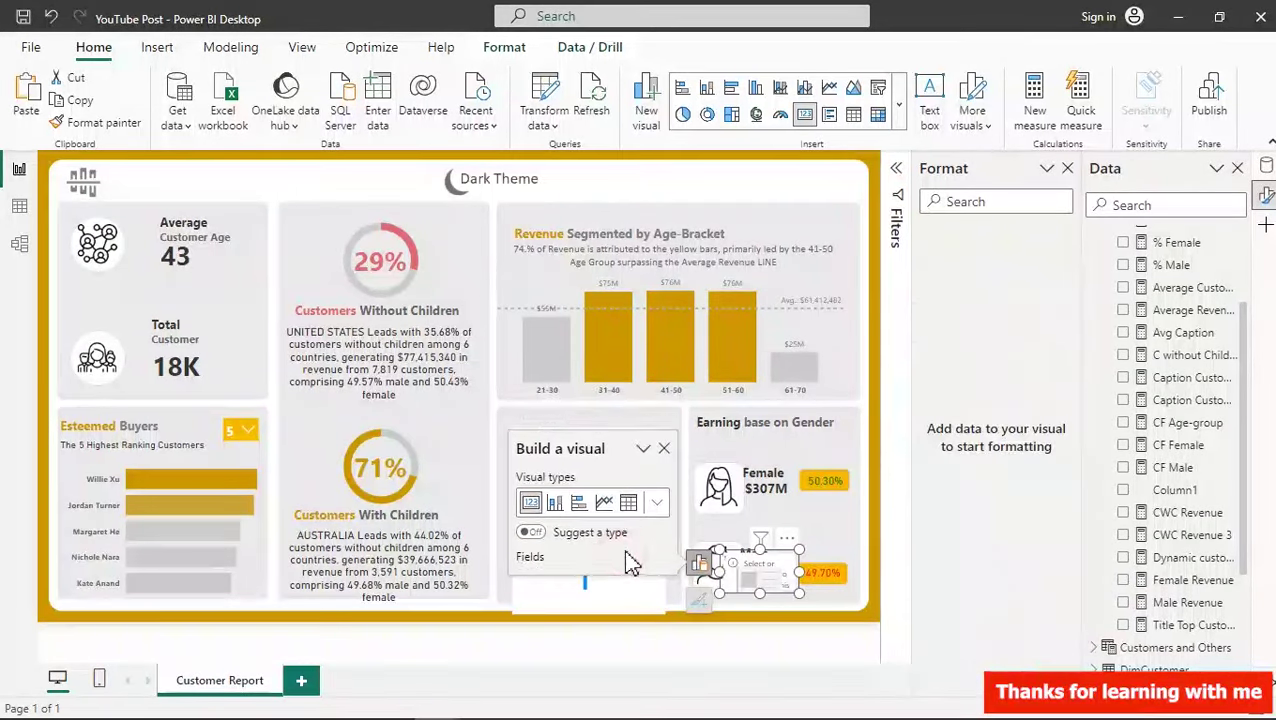
left_click(1123, 603)
- Replace the Total Revenue field in the card under Female with the Female Revenue measure and deselect the card
left_click(783, 506)
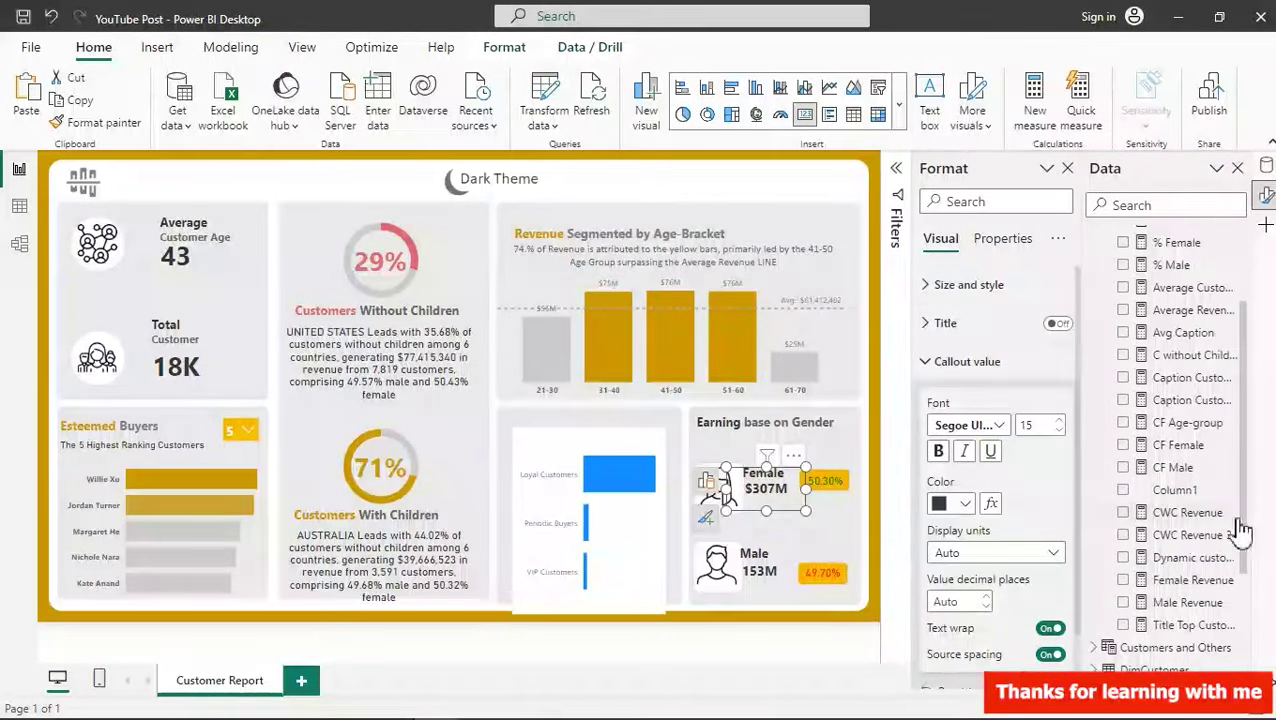
scroll(1248, 540, "up", 1)
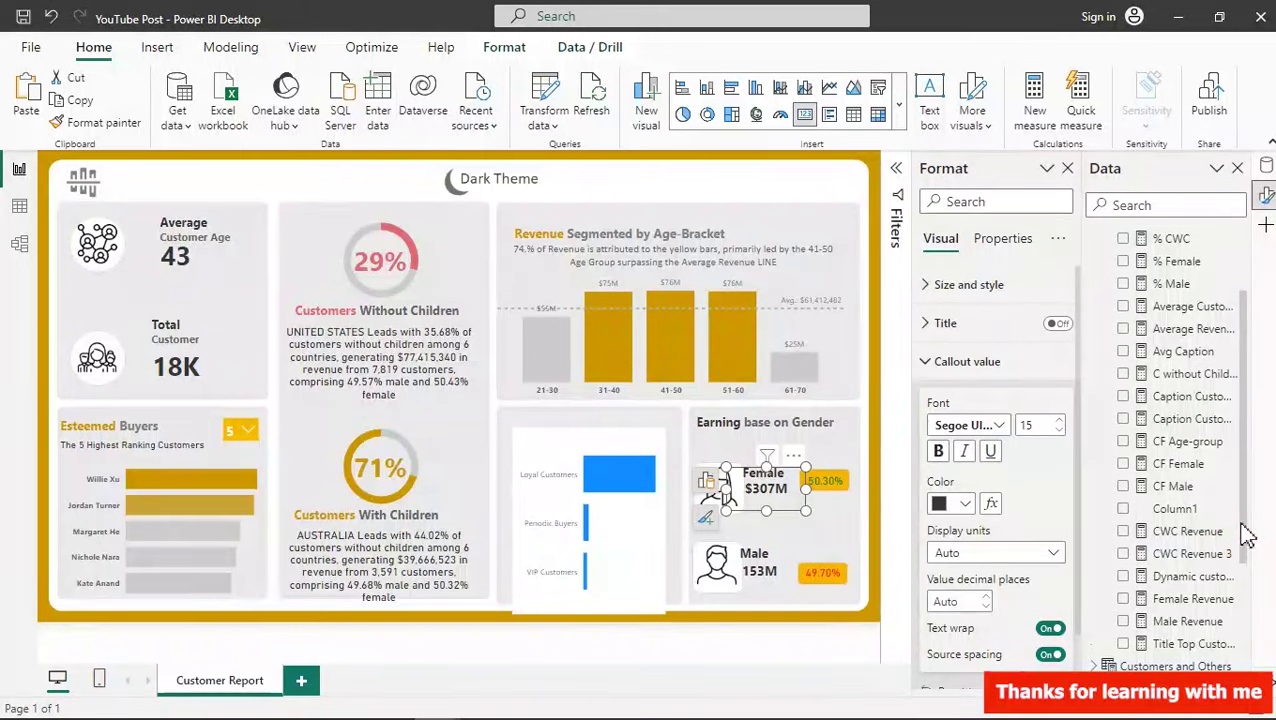
left_click(707, 483)
left_click(630, 544)
left_click(1123, 599)
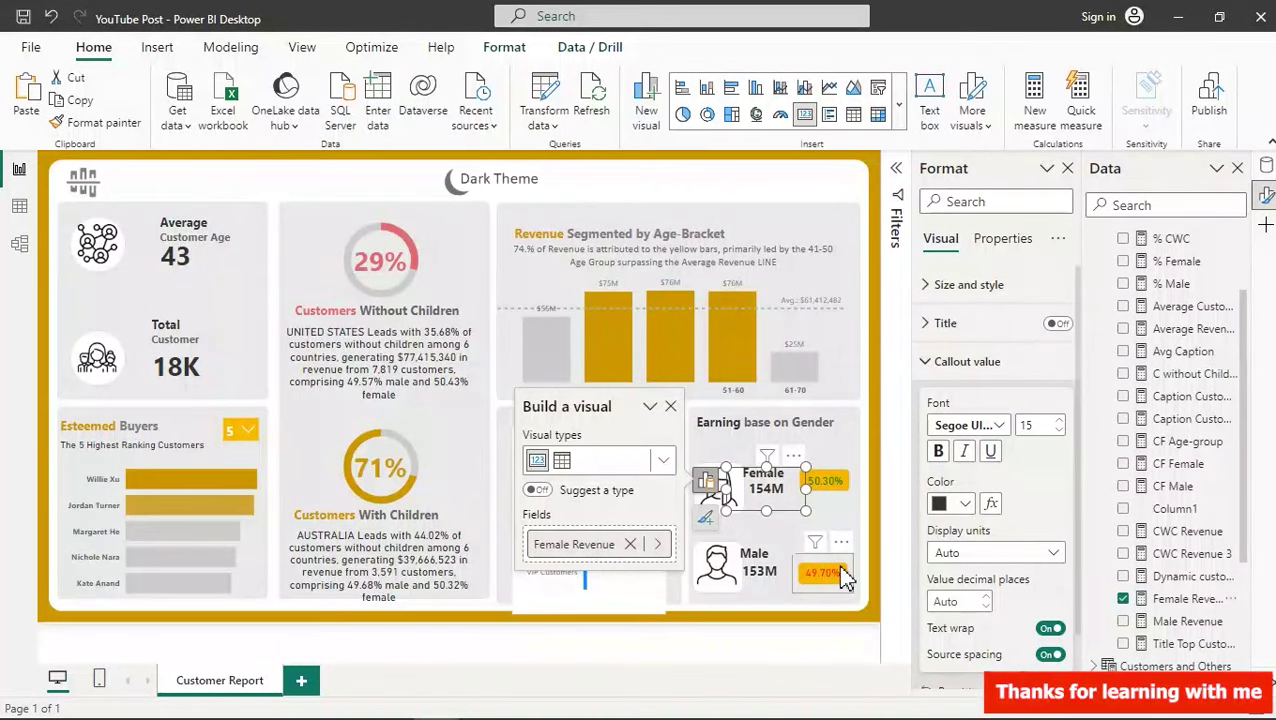
left_click(676, 205)
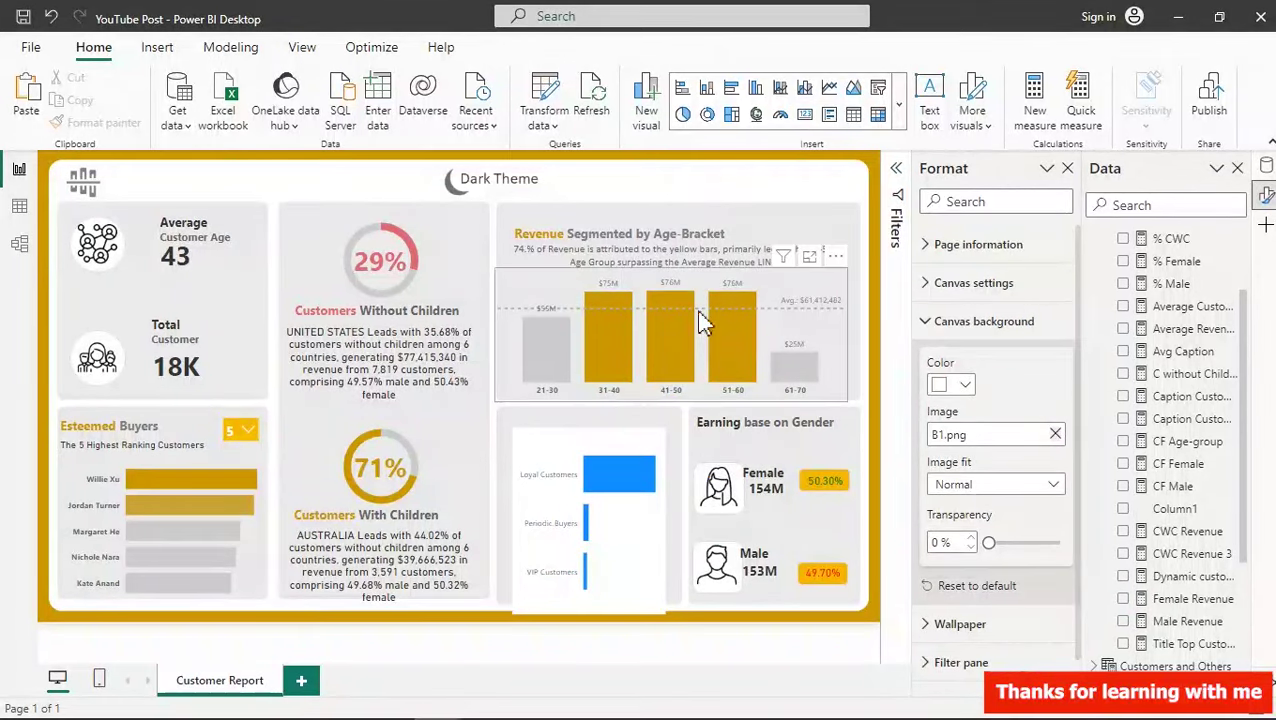
- Set the Male revenue card's display units to None
left_click(762, 578)
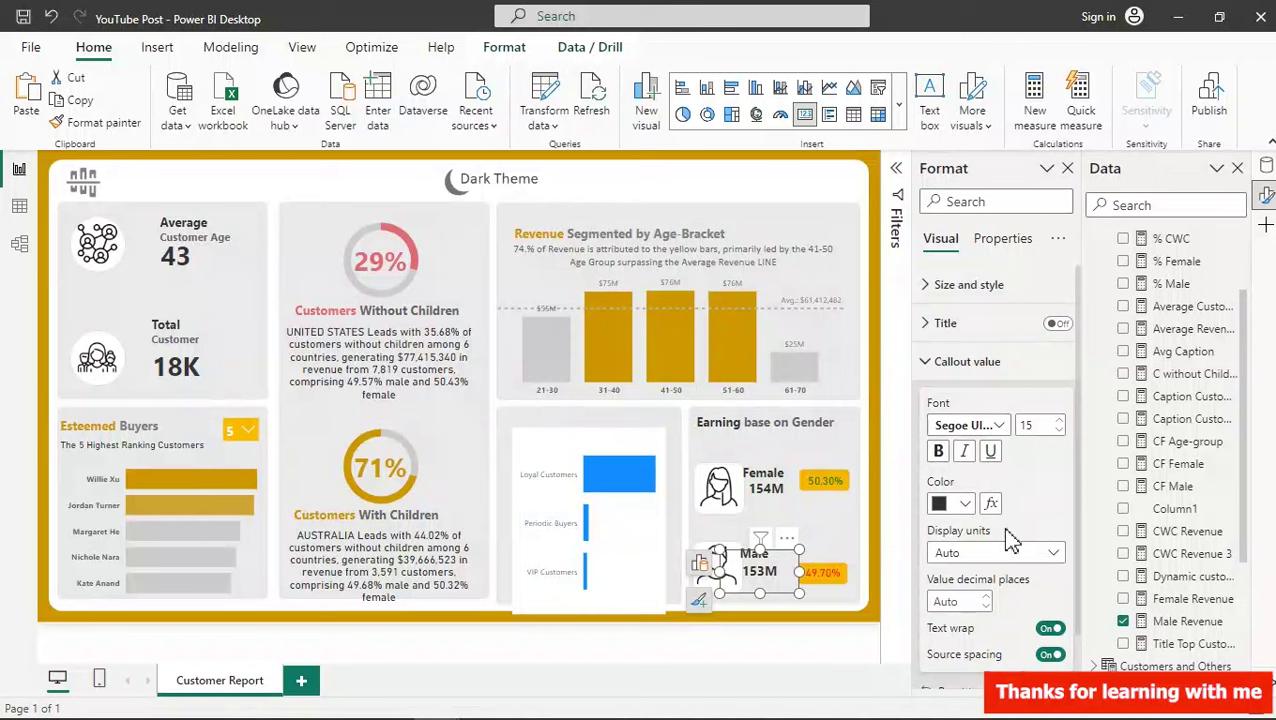
left_click(1038, 560)
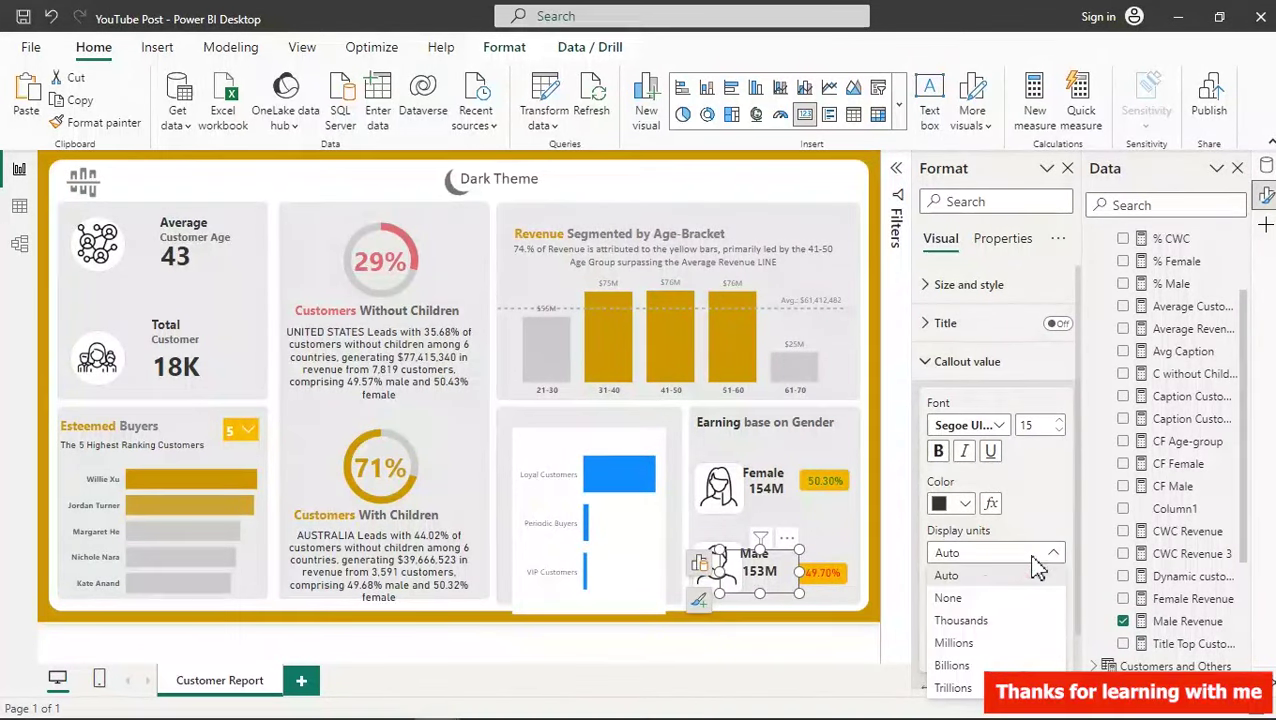
left_click(966, 599)
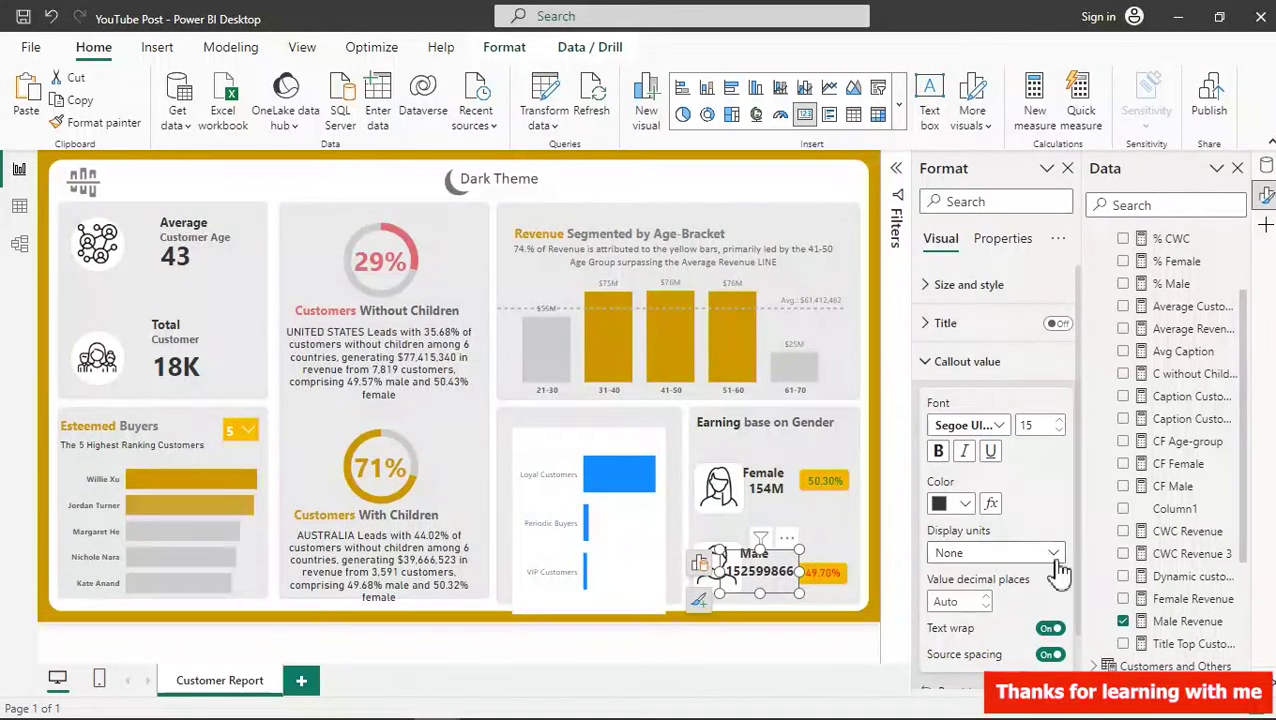
- Format the Male Revenue measure as currency with 0 decimal places
left_click(1150, 621)
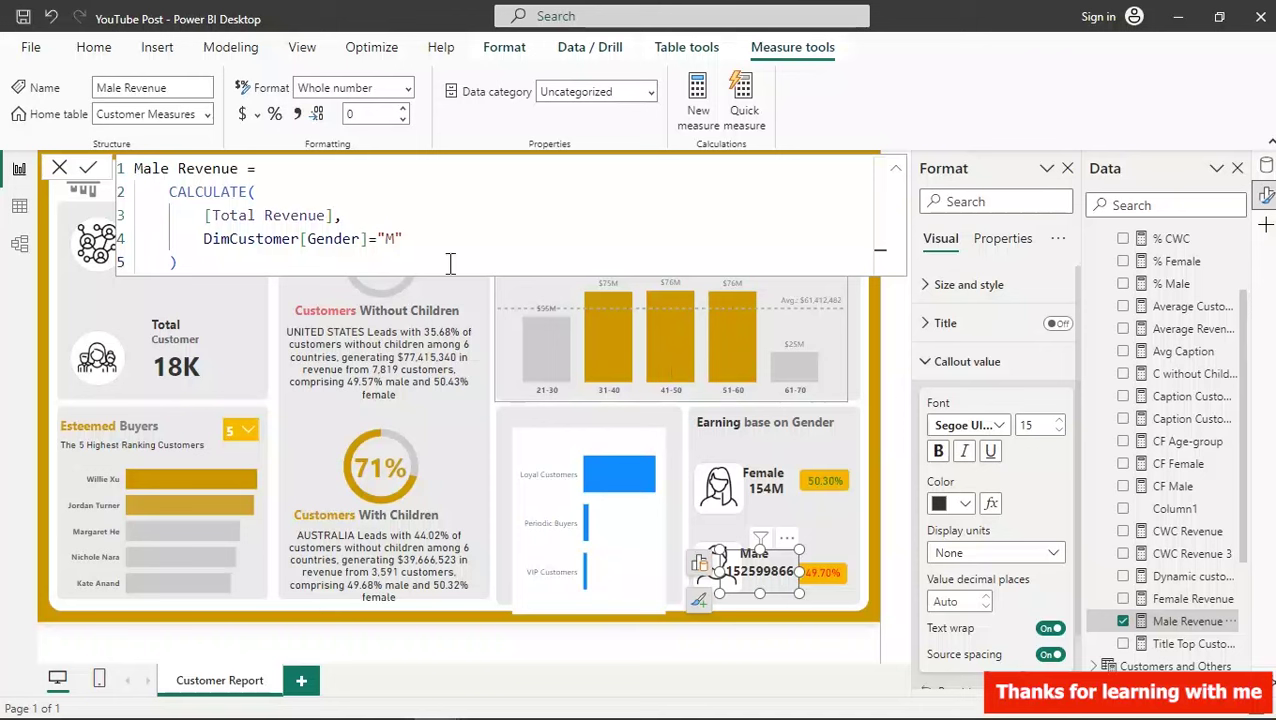
left_click(244, 115)
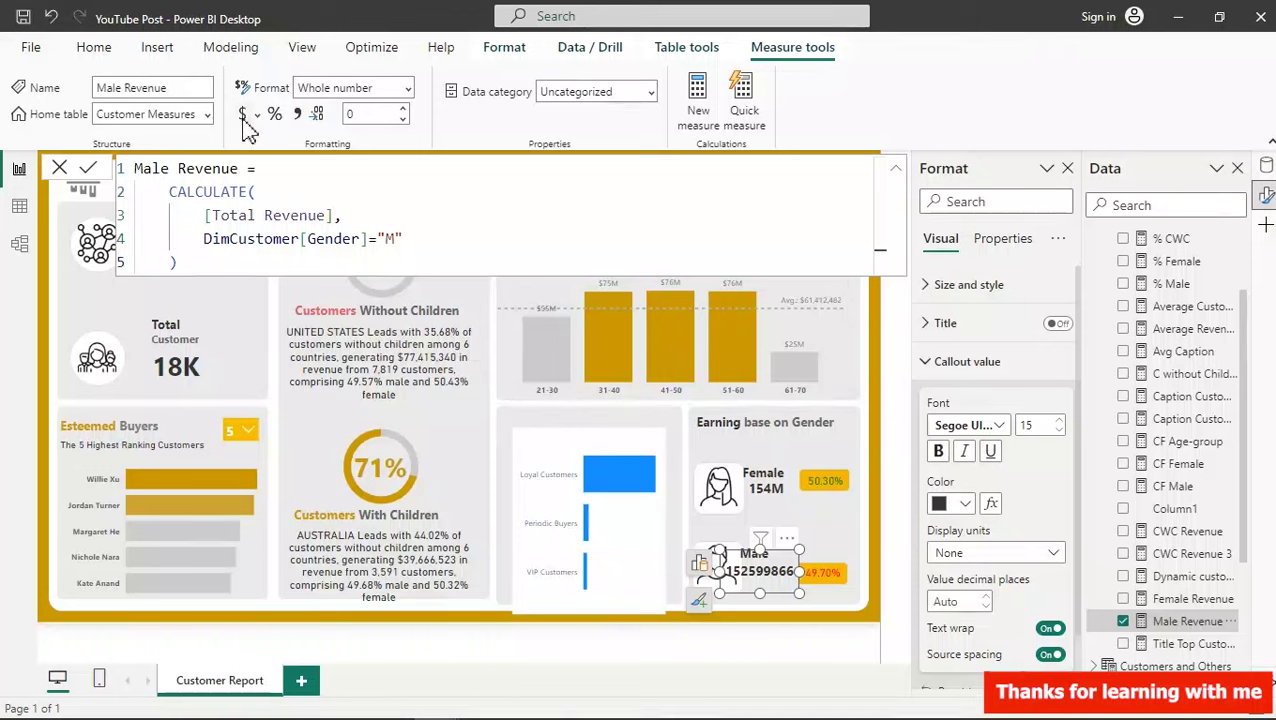
left_click(366, 118)
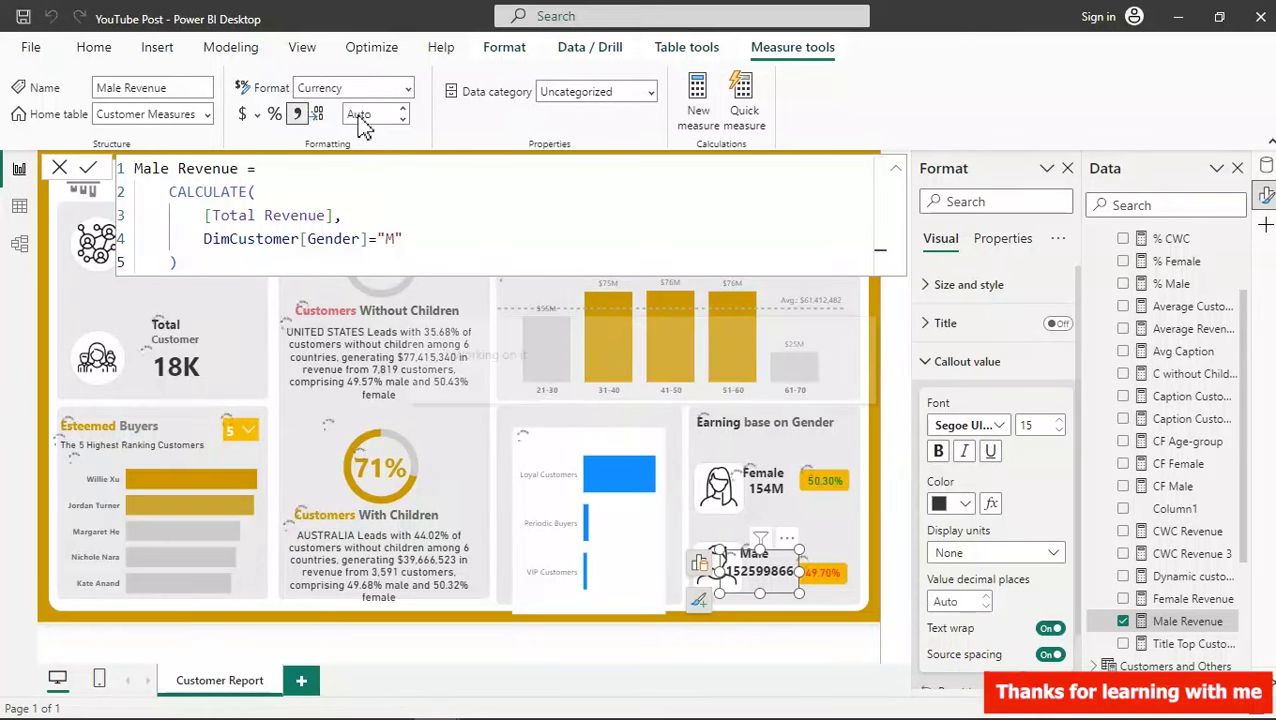
double_click(369, 114)
key("BackSpace")
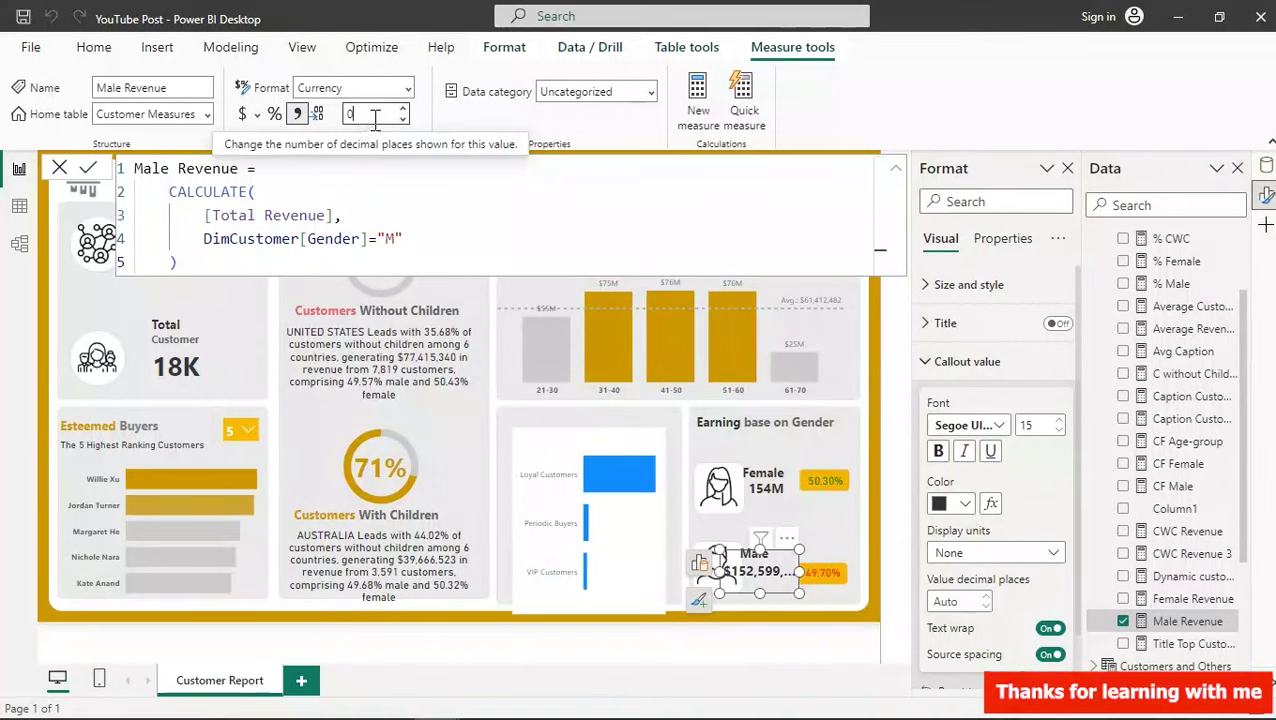
key("Return")
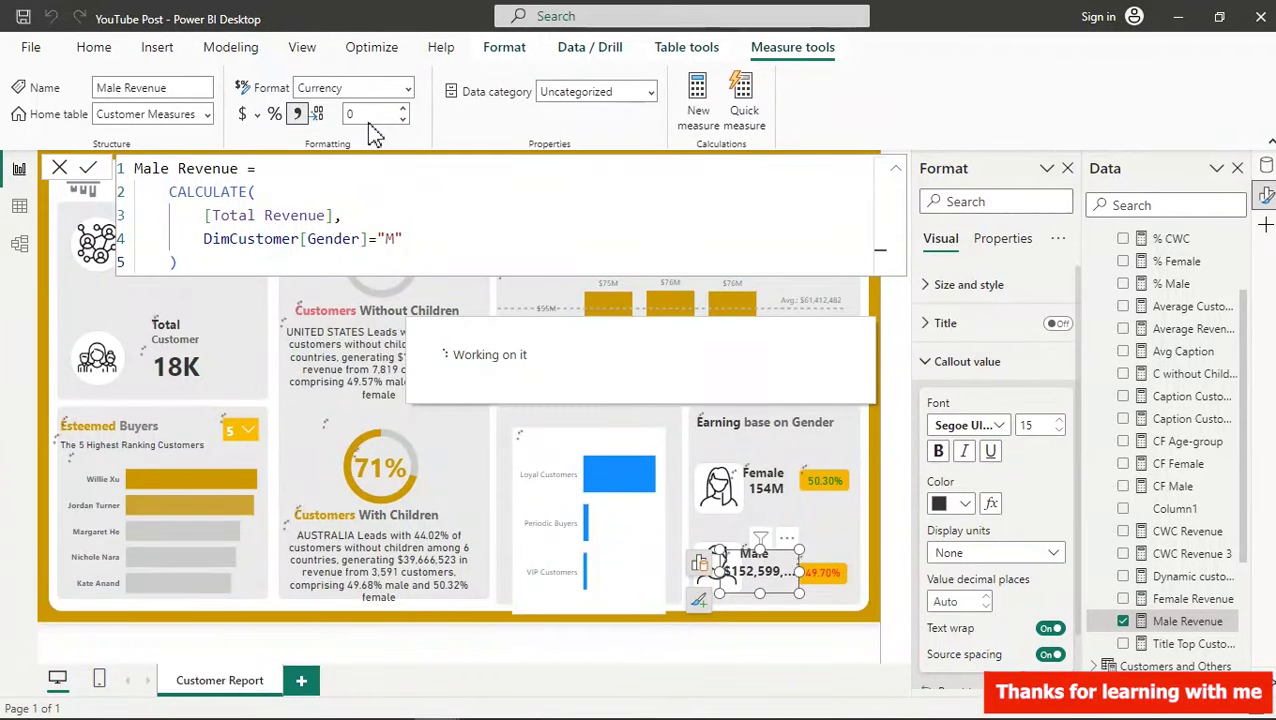
left_click(369, 121)
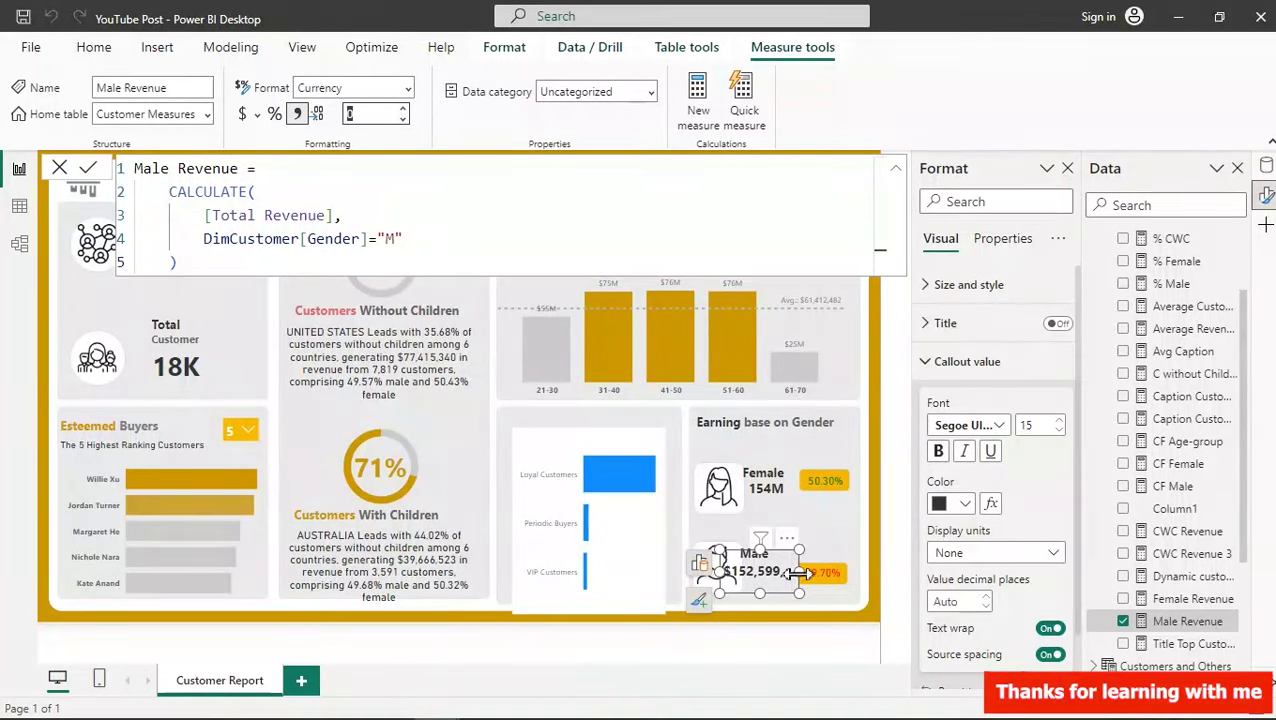
- Widen the Male revenue card beneath its label and return its display units to Auto
left_click_drag(799, 572, 785, 598)
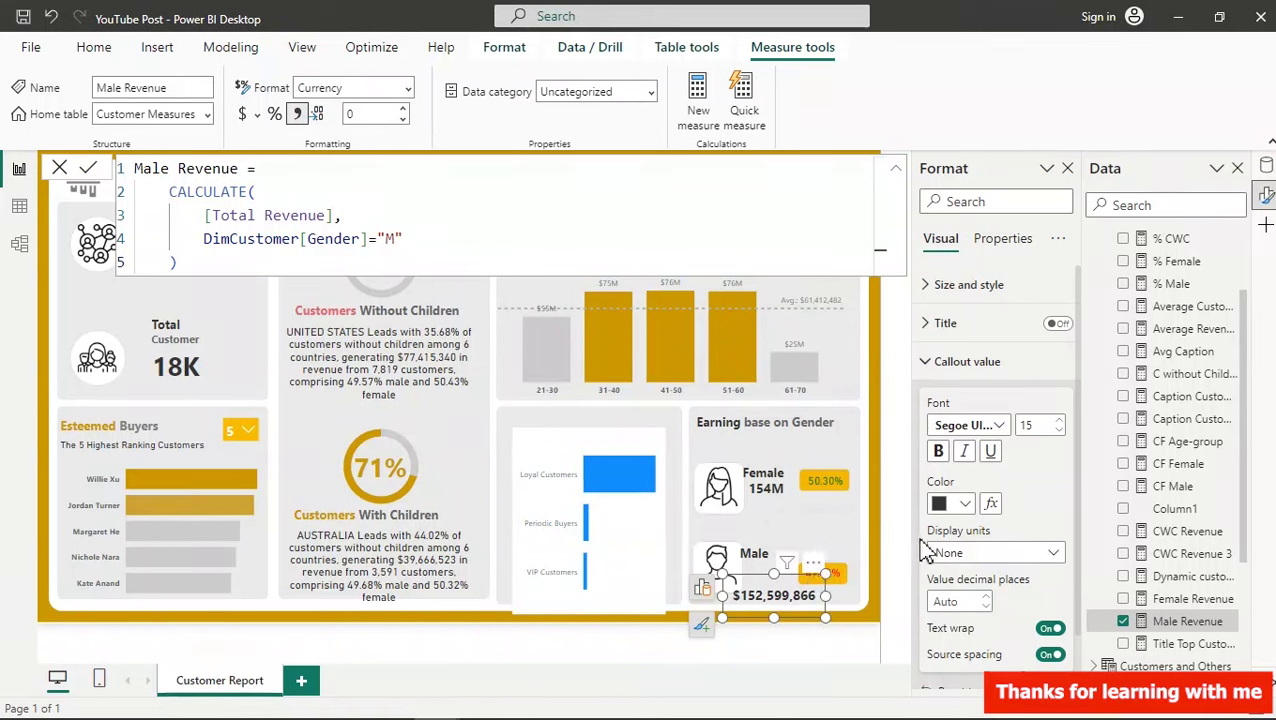
left_click(1005, 553)
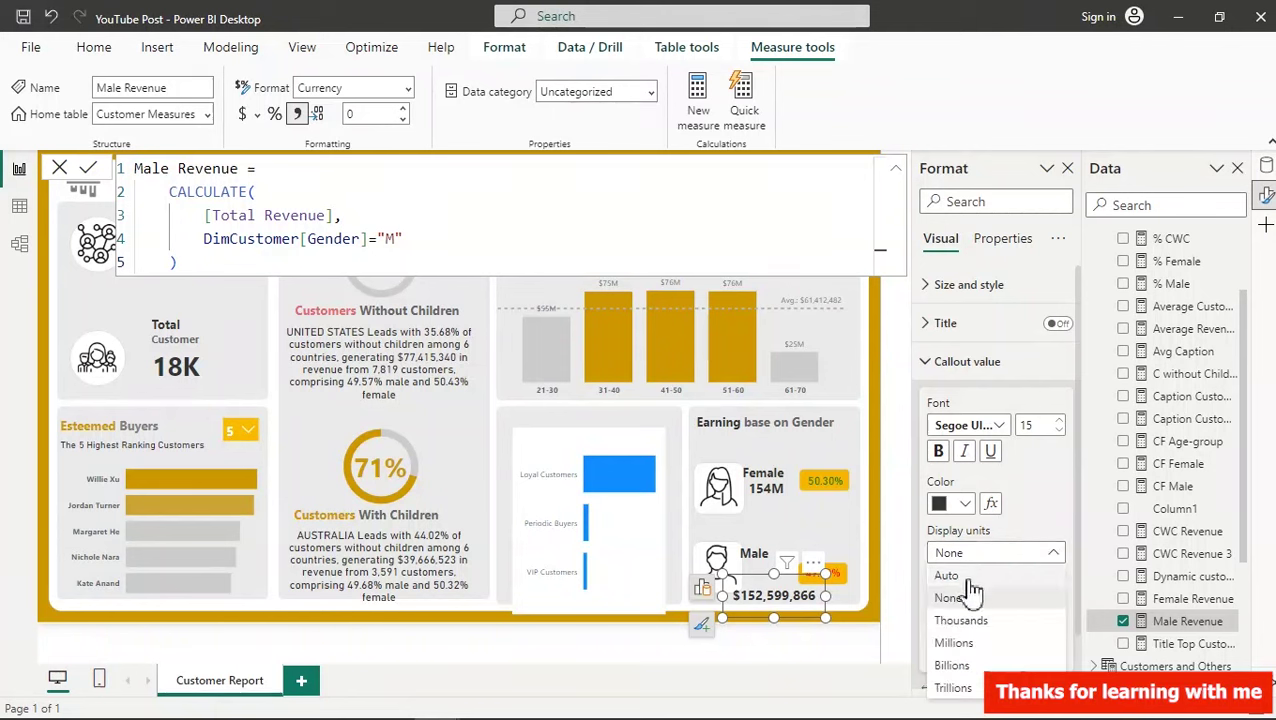
left_click(958, 592)
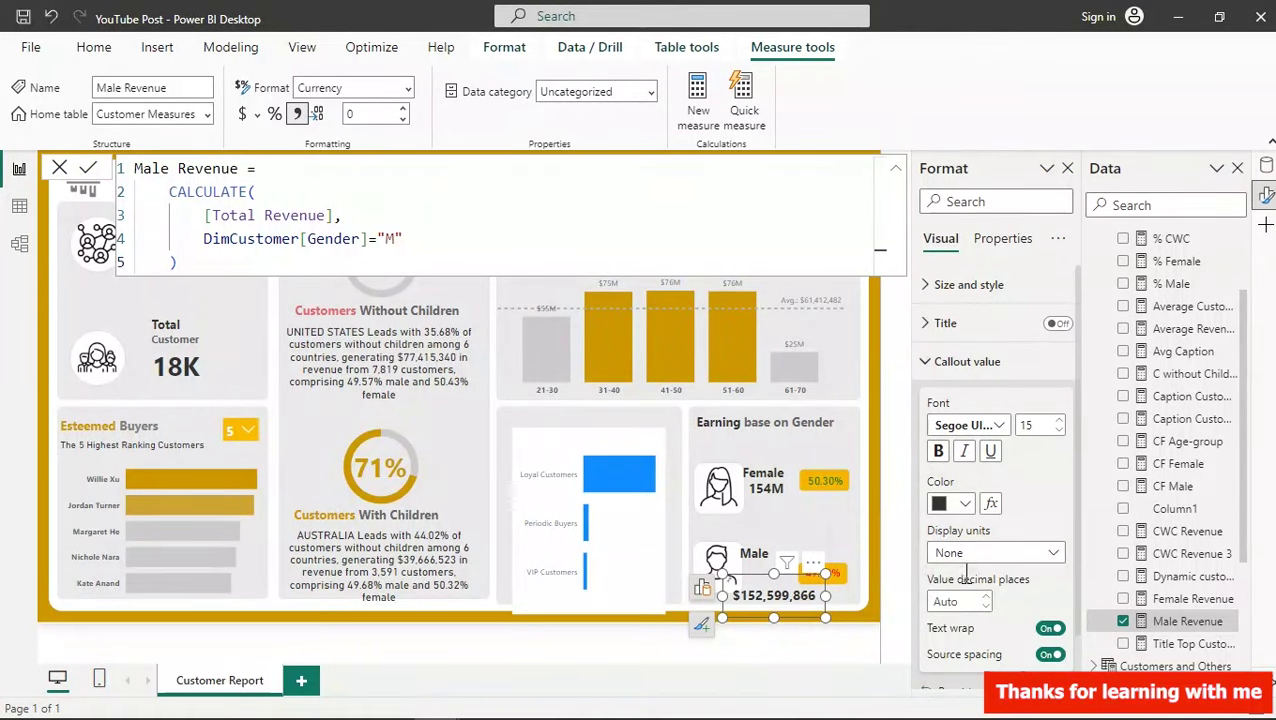
key("ctrl+z")
left_click_drag(763, 607, 766, 591)
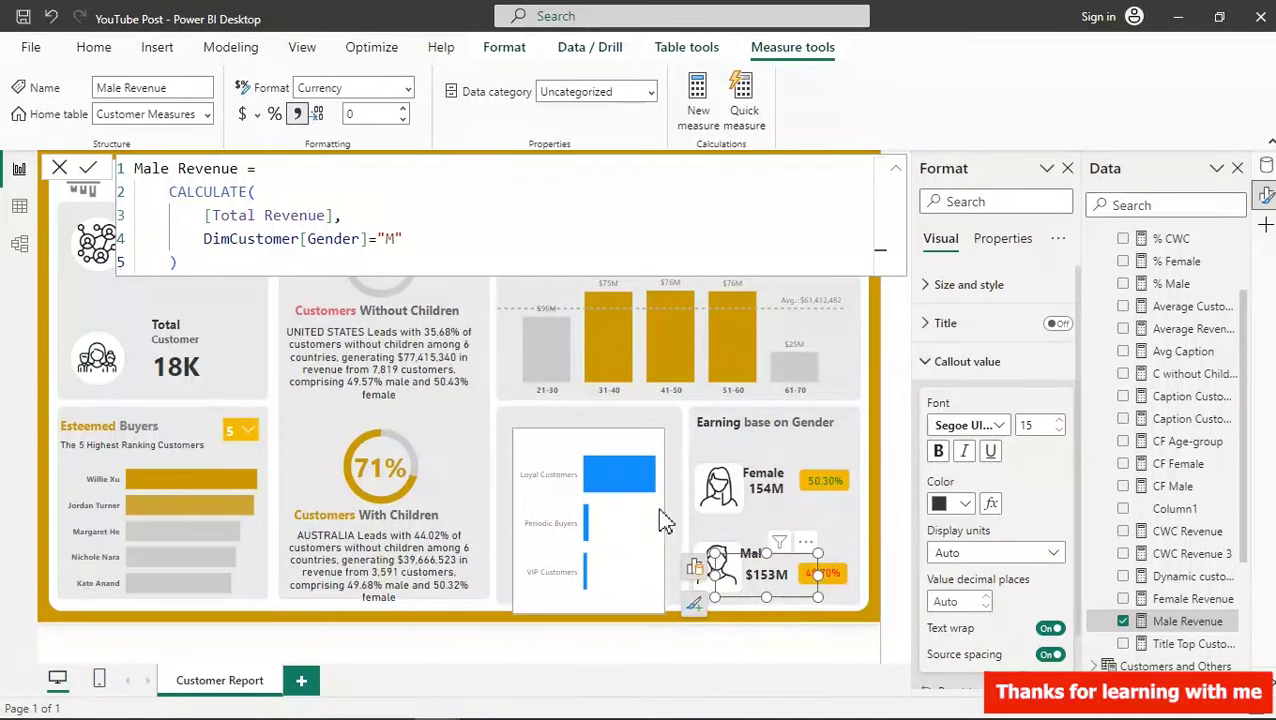
- Try 2 decimal places for the Male Revenue measure and settle on 1
double_click(369, 113)
type("2")
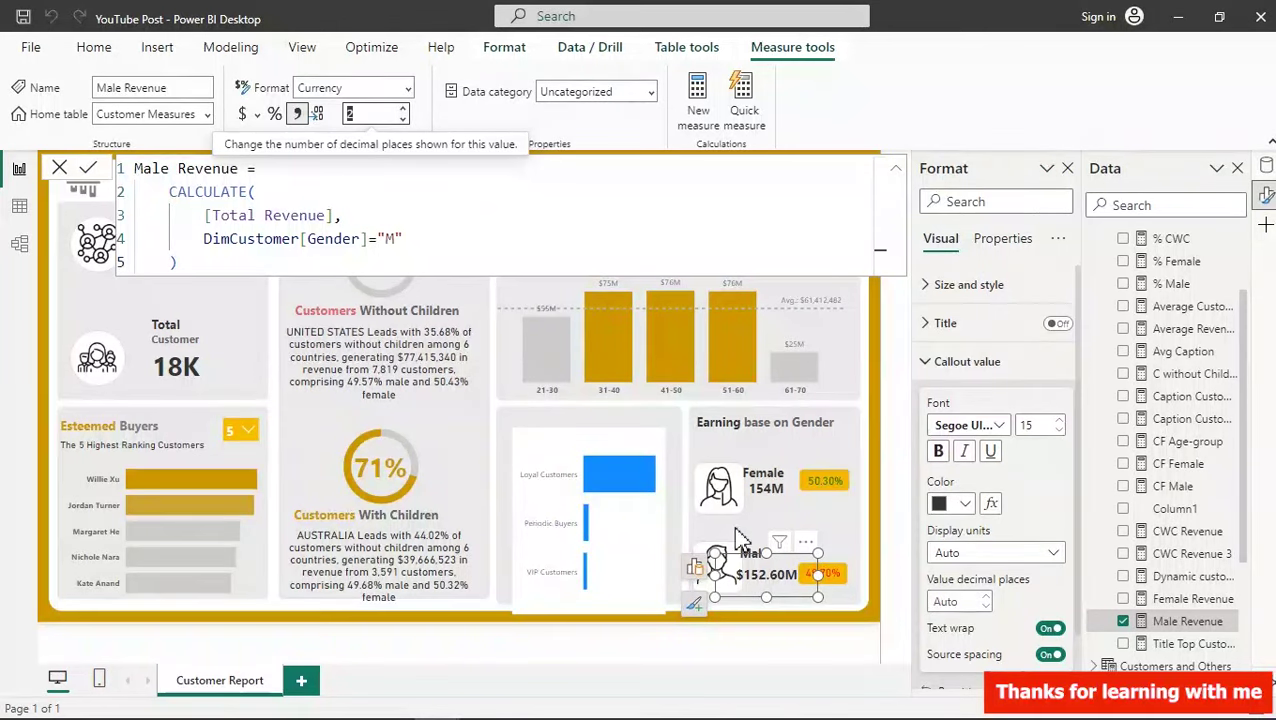
type("1")
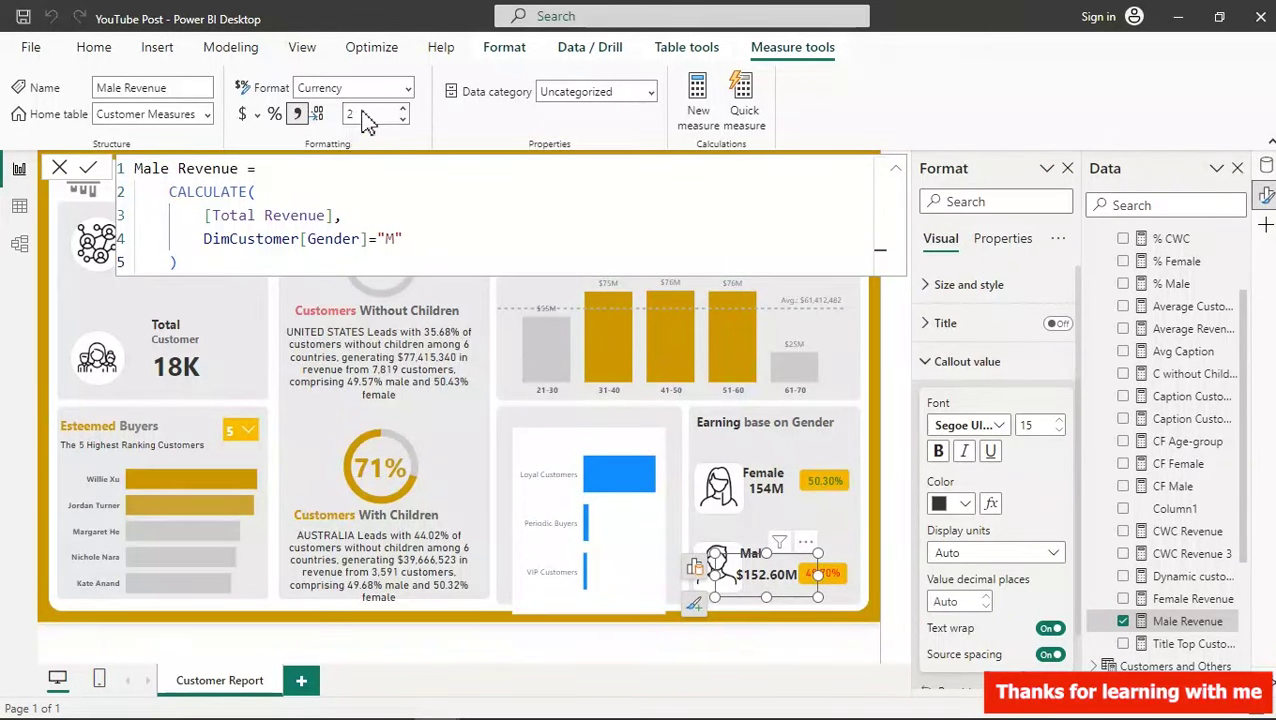
key("Return")
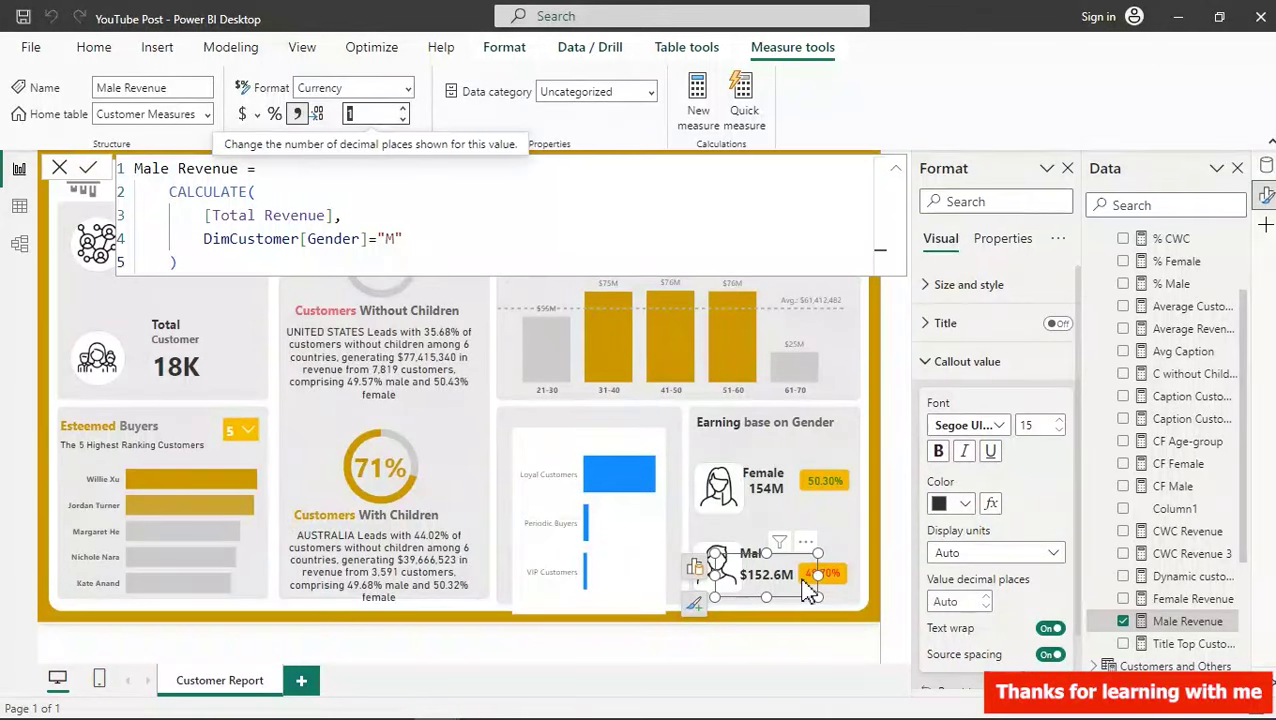
- Set the Female Revenue measure to 1 decimal place
left_click_drag(779, 589, 779, 588)
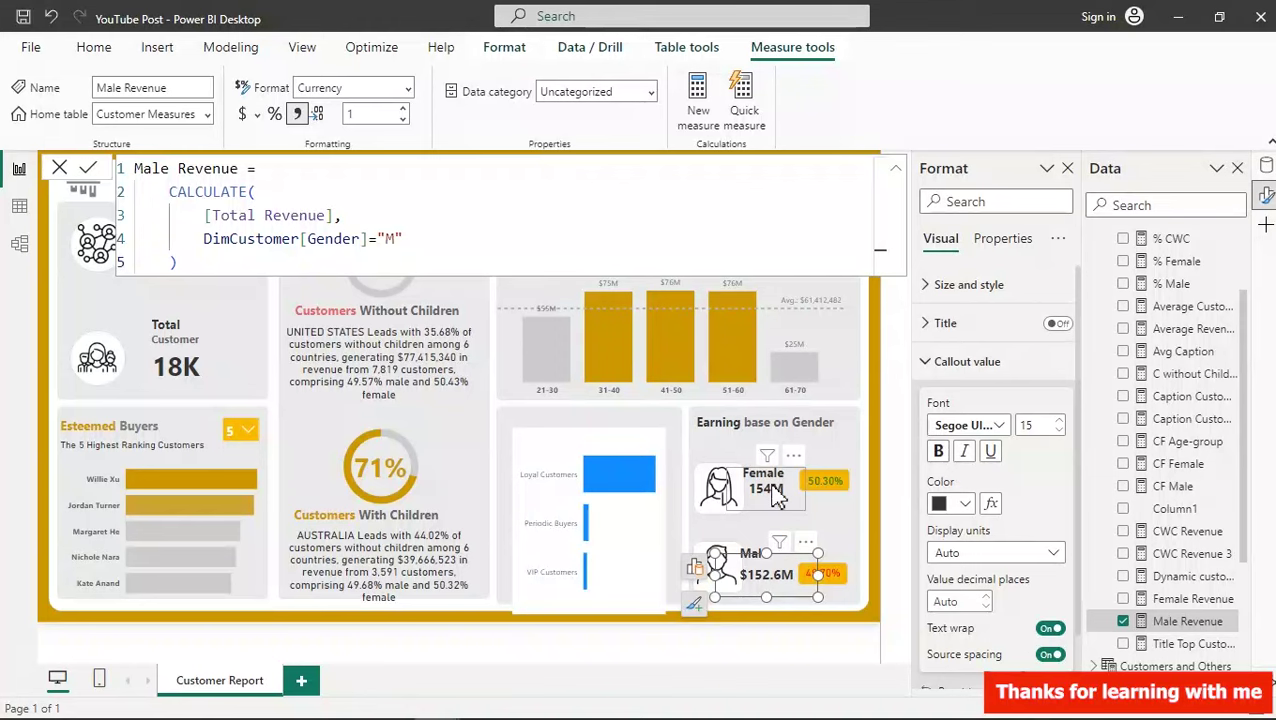
left_click(760, 490)
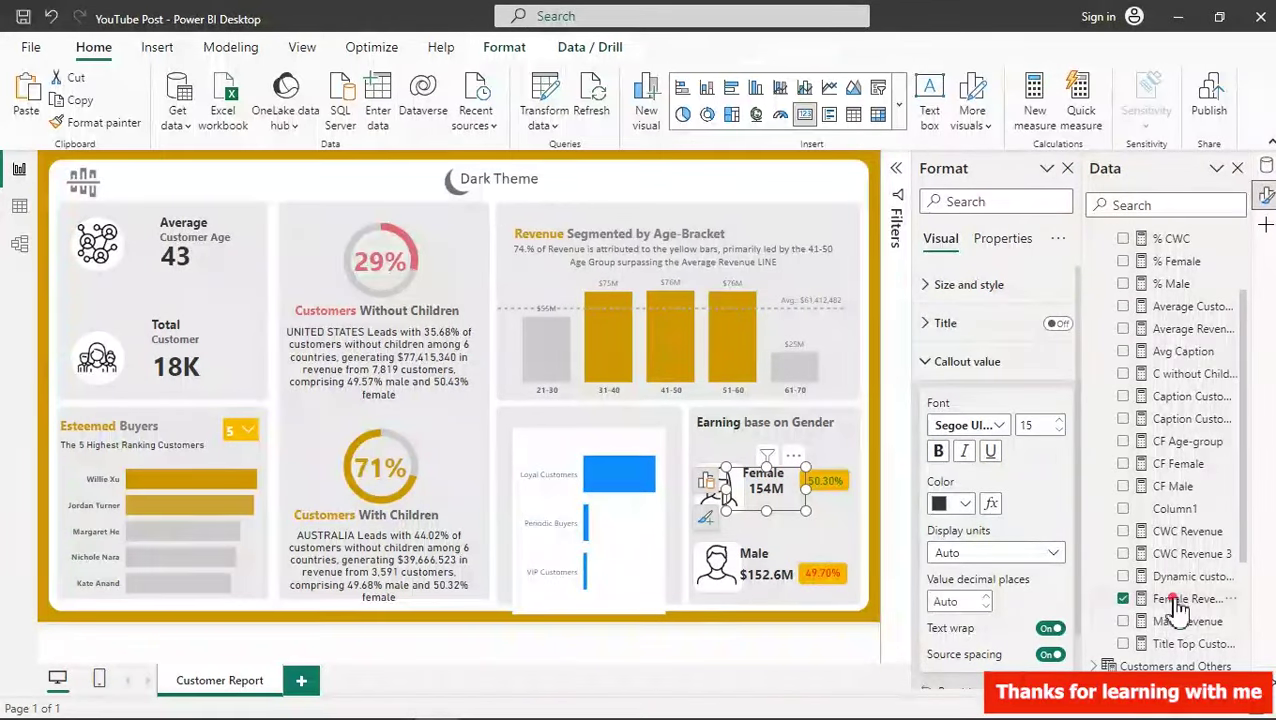
left_click(1185, 598)
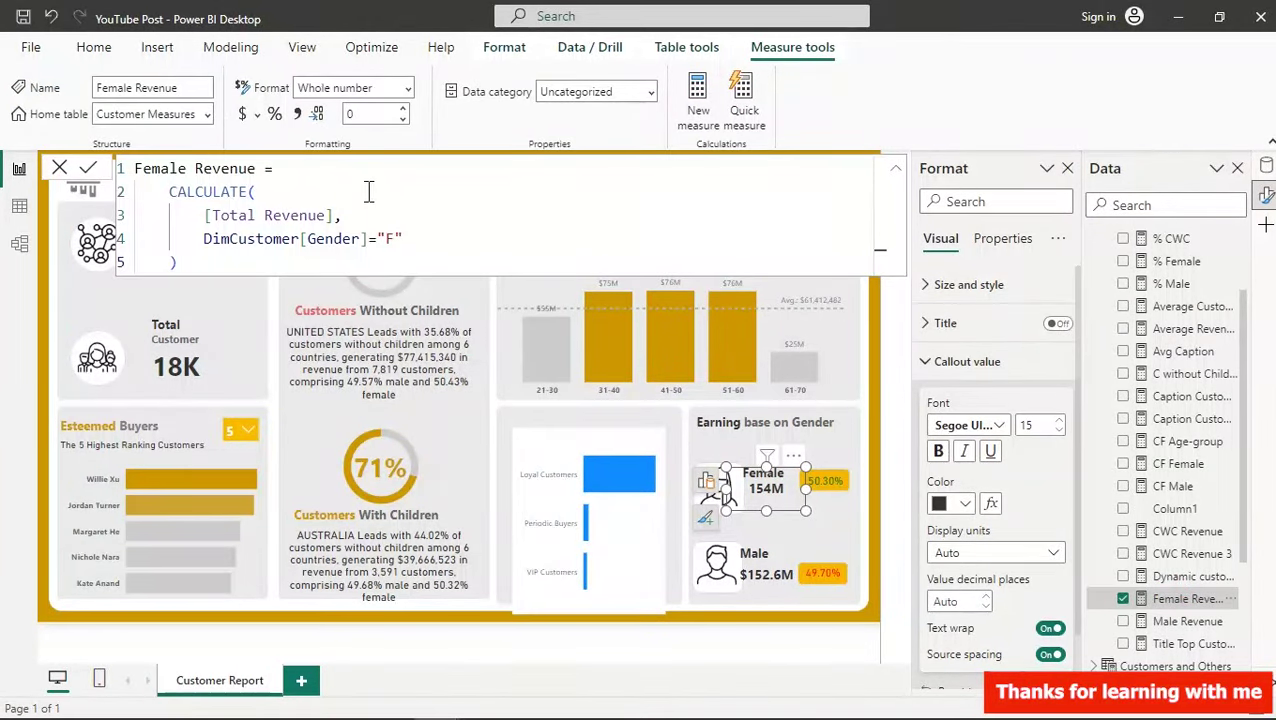
left_click(402, 109)
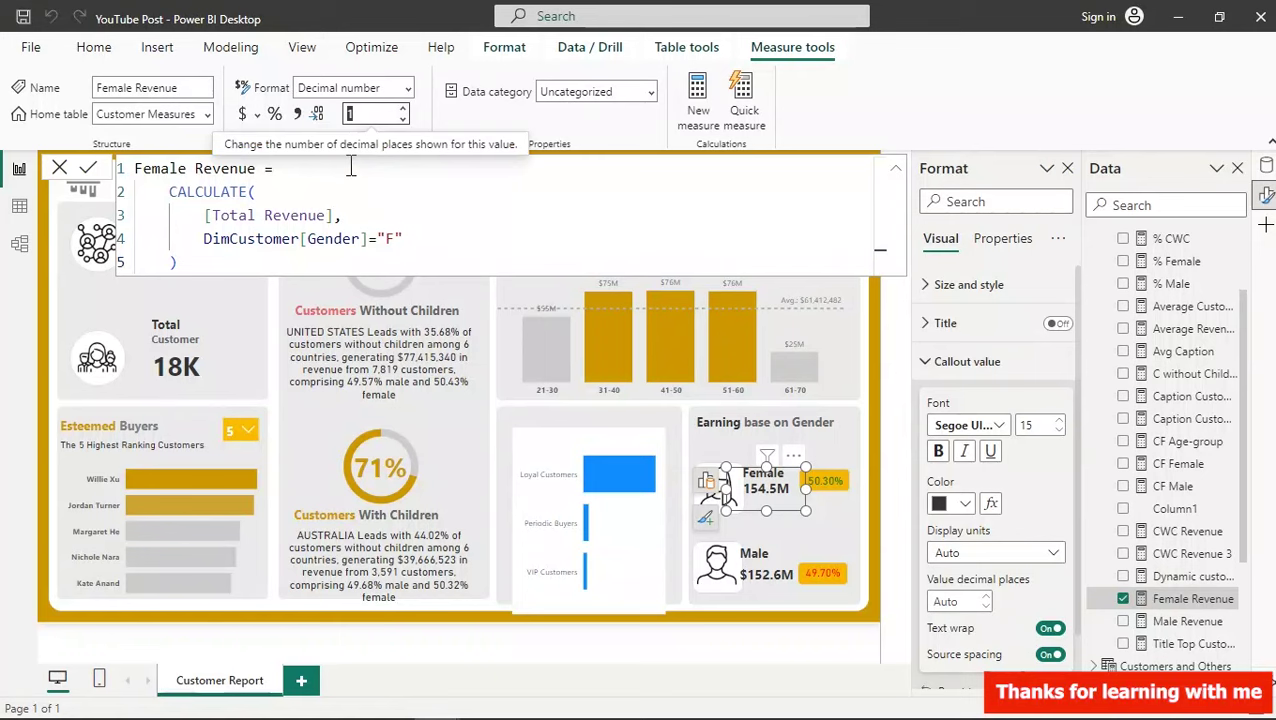
left_click(843, 540)
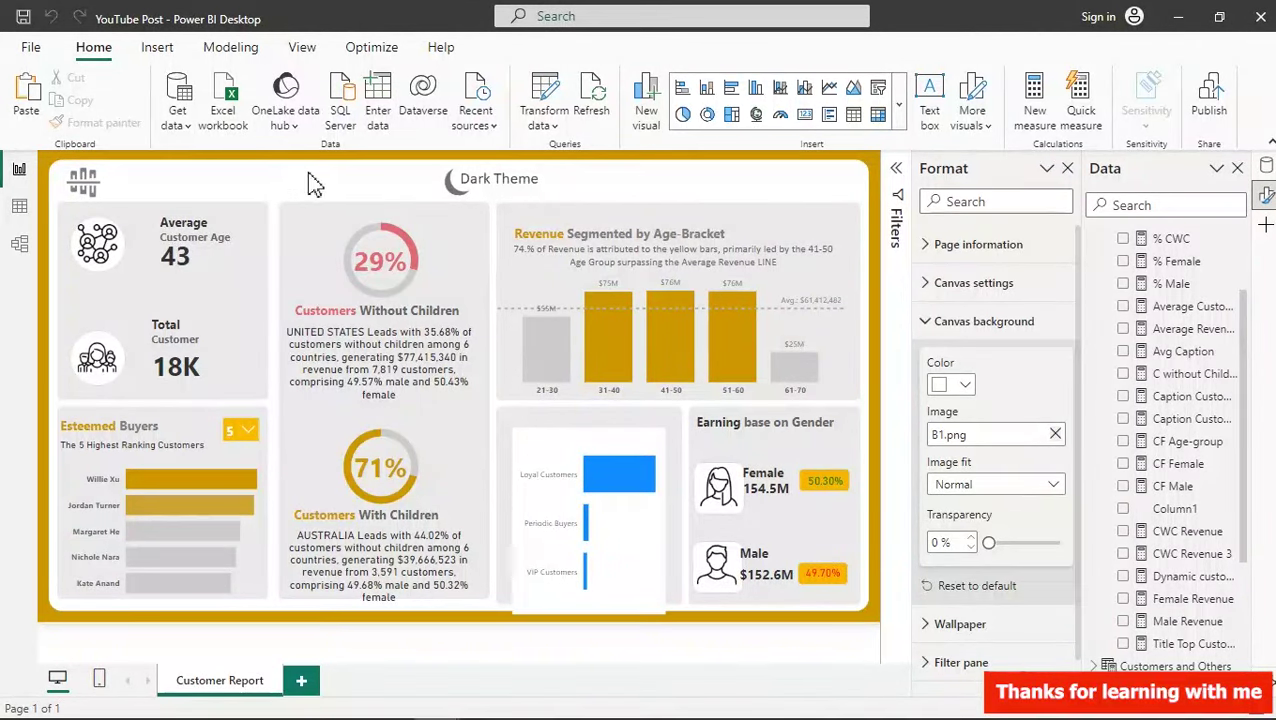
left_click(510, 186)
left_click(530, 190)
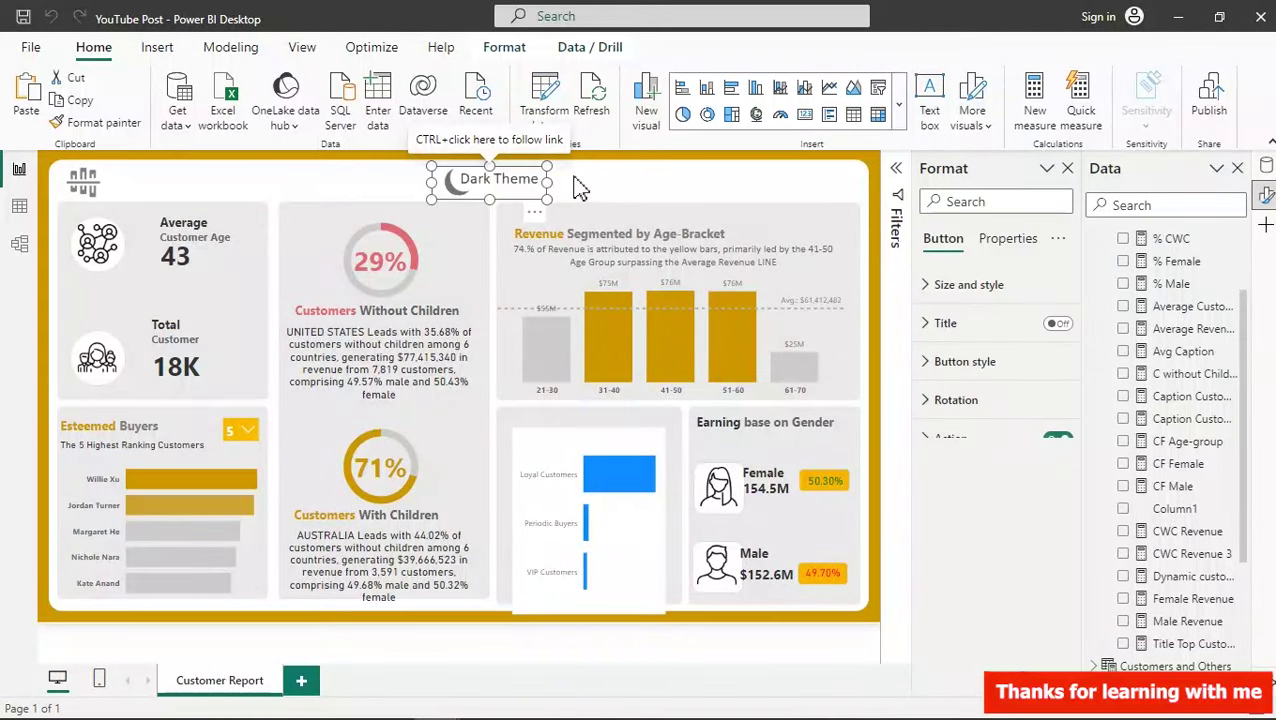
left_click(590, 192)
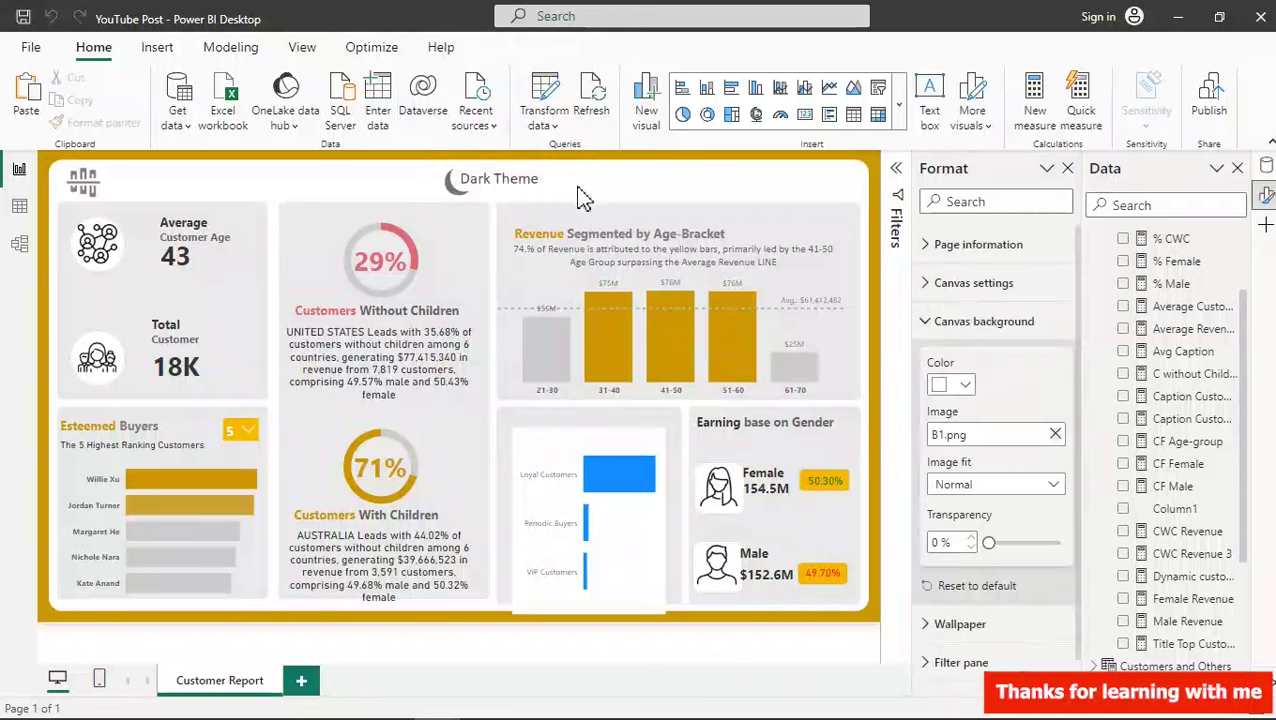
- Duplicate the "Revenue Segmented by Age-Bracket" text box and place the copy in the report header beside the logo
left_click(652, 228)
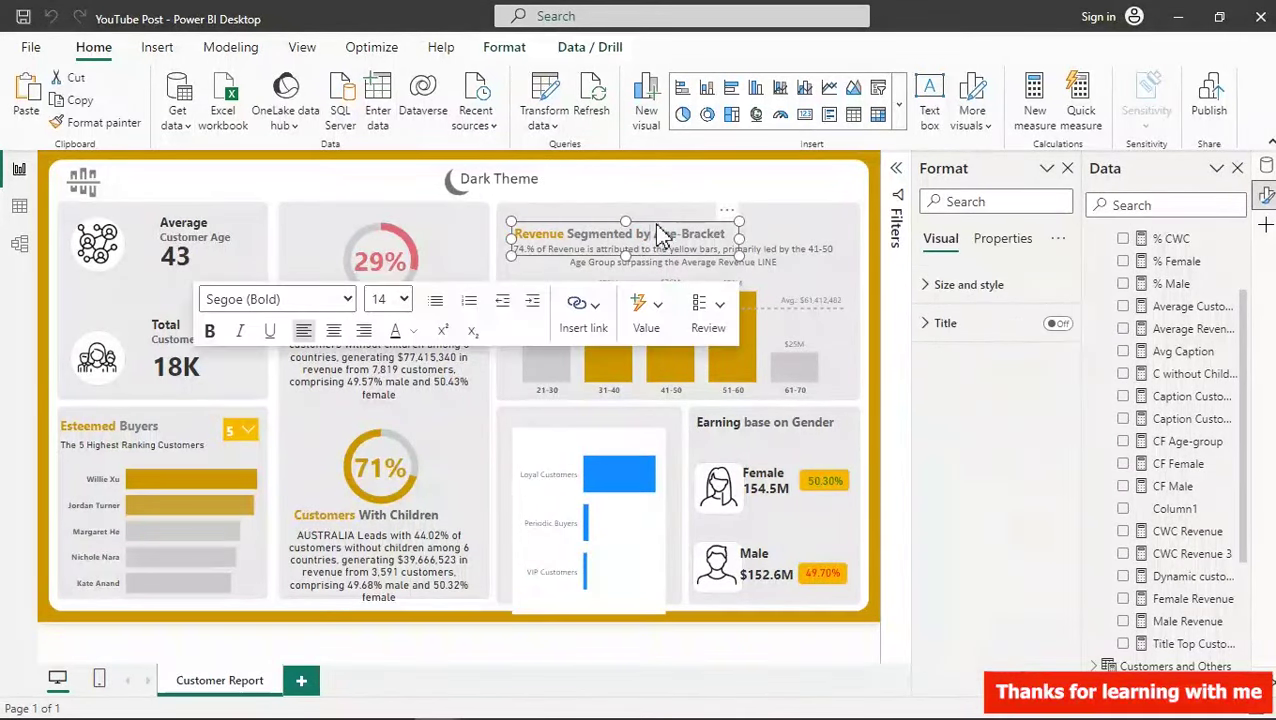
left_click(80, 100)
left_click(26, 95)
left_click(735, 228)
left_click_drag(738, 216, 419, 179)
- Replace the copied header text with "Customer Performance Dashboard"
left_click_drag(342, 176, 122, 176)
key("BackSpace")
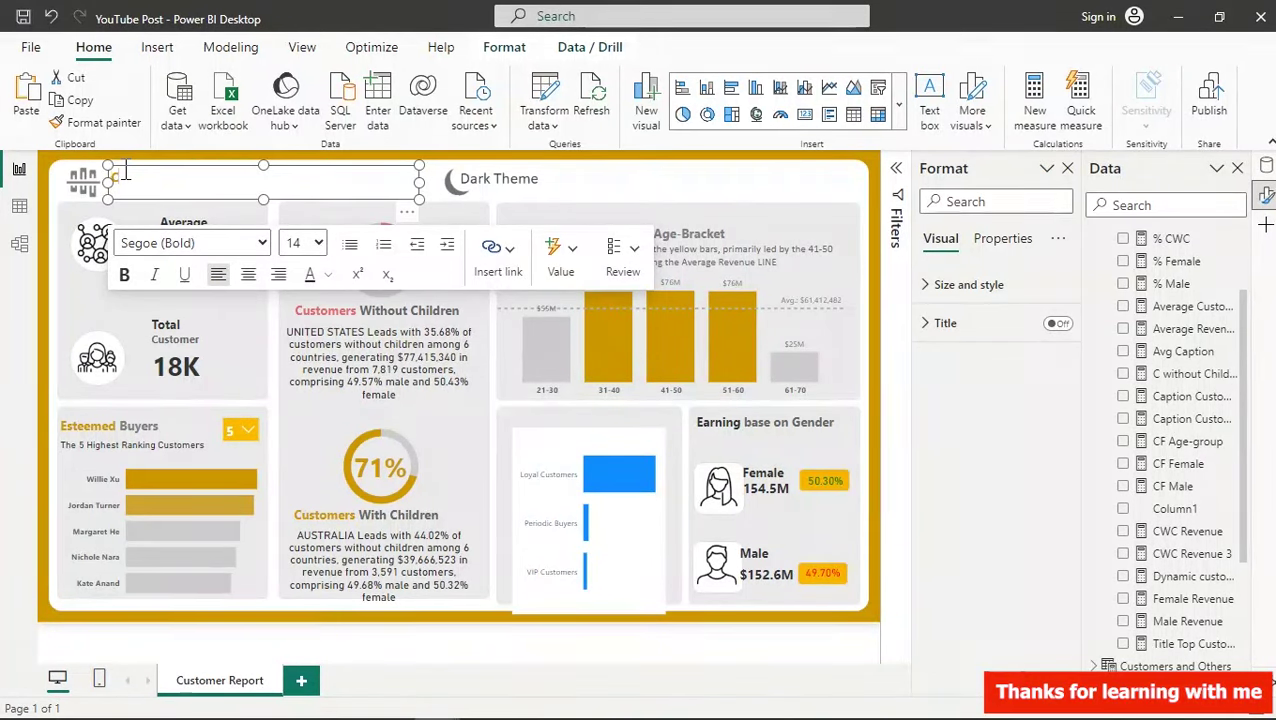
type("omer Performance Dashboard")
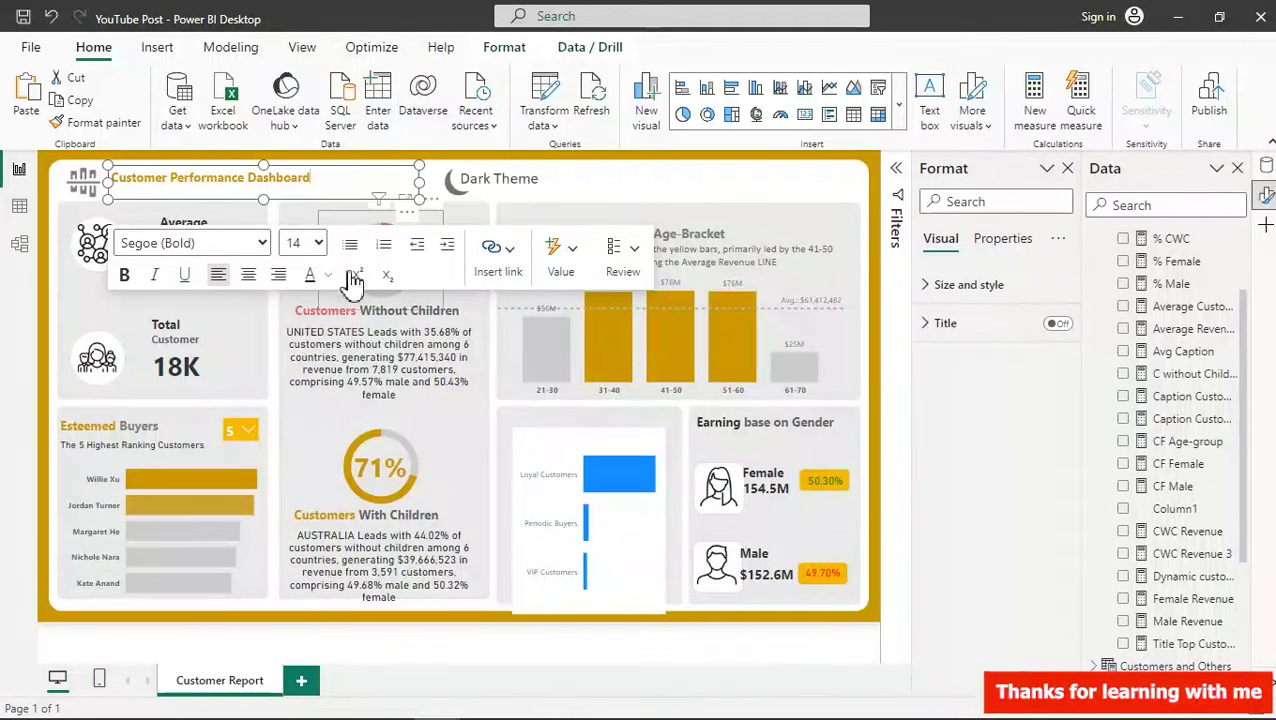
- Set the whole dashboard title to font size 16
key("ctrl+a")
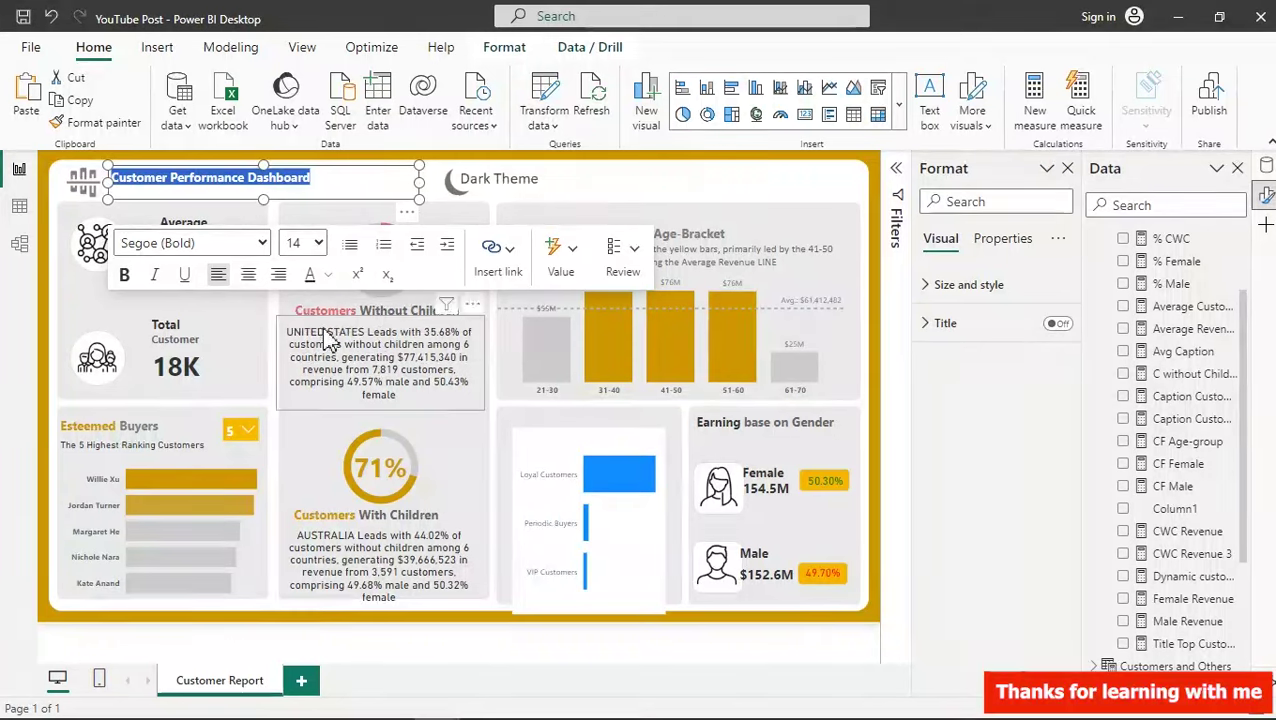
left_click(310, 243)
left_click(299, 403)
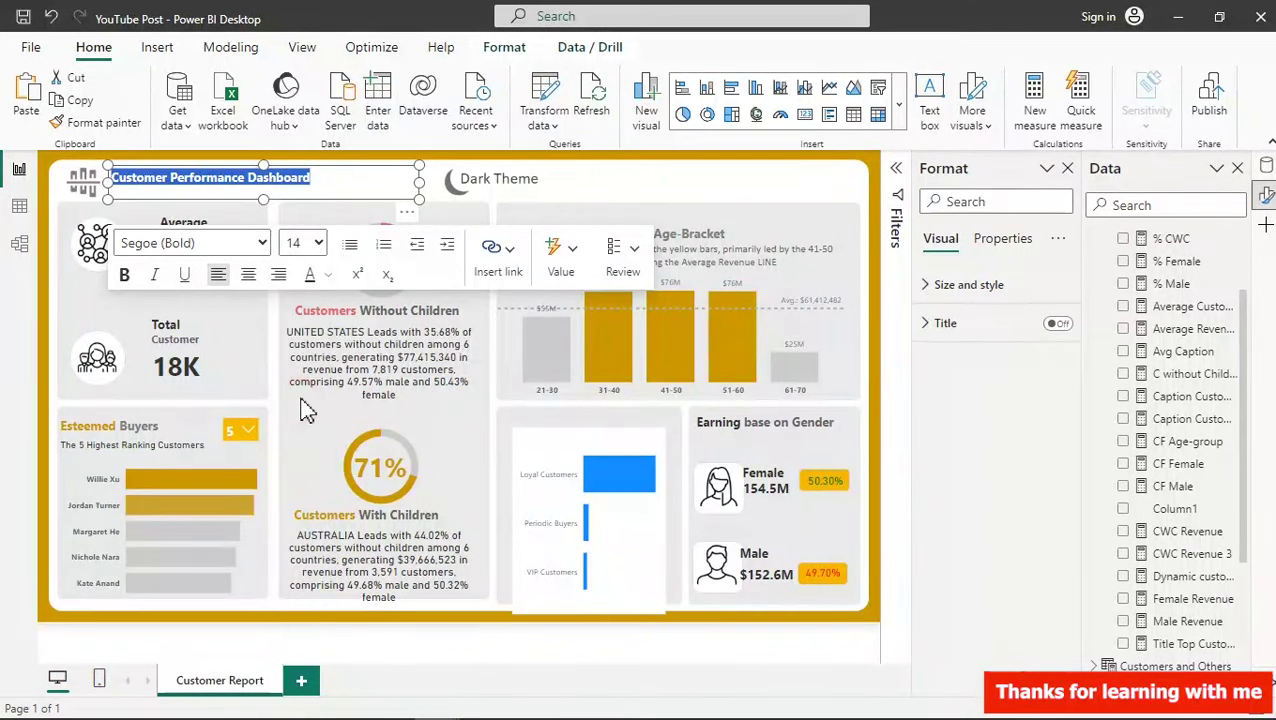
- Colour the words "Performance Dashboard" in the title dark grey, leaving "Customer" gold
left_click(180, 182)
left_click_drag(178, 180, 346, 179)
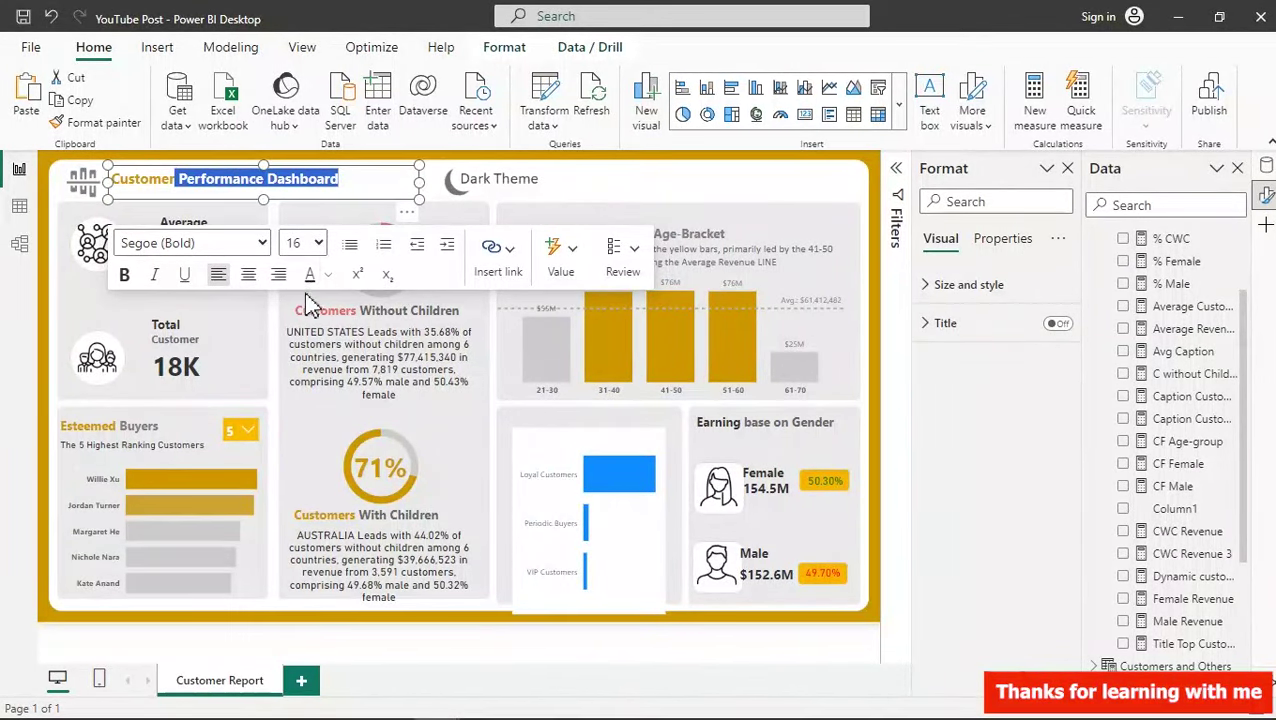
left_click(328, 276)
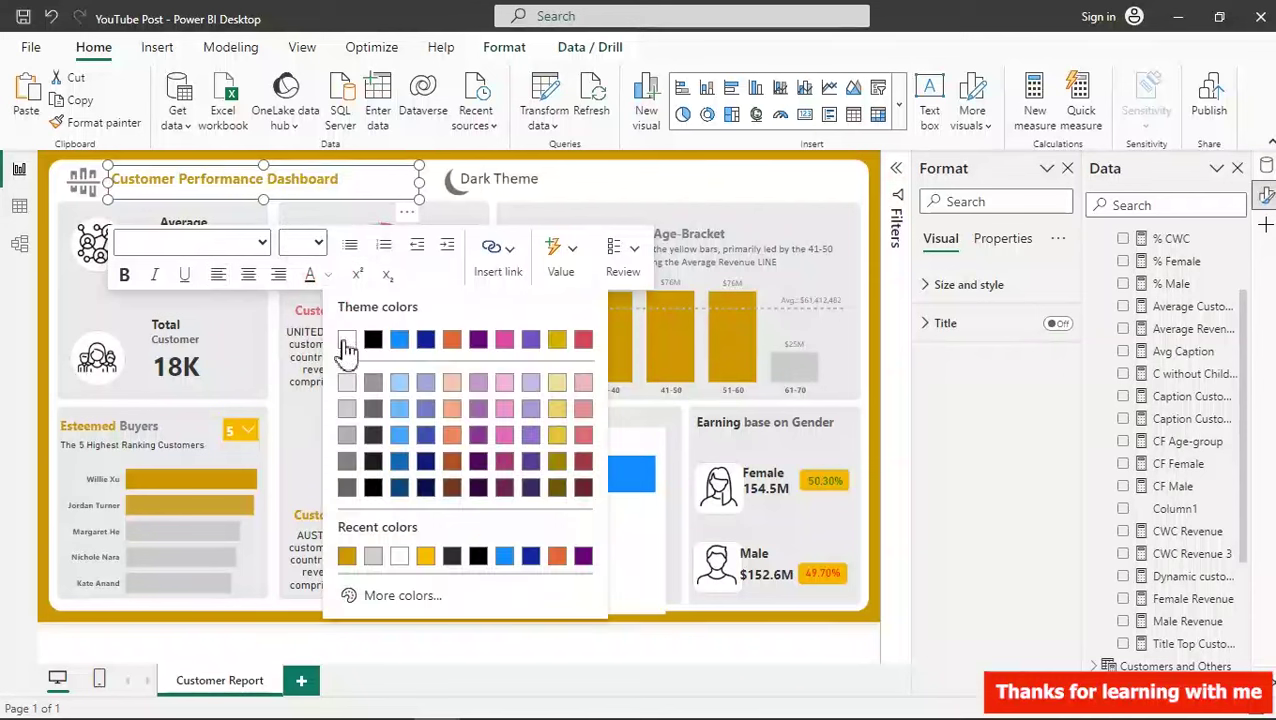
left_click(374, 410)
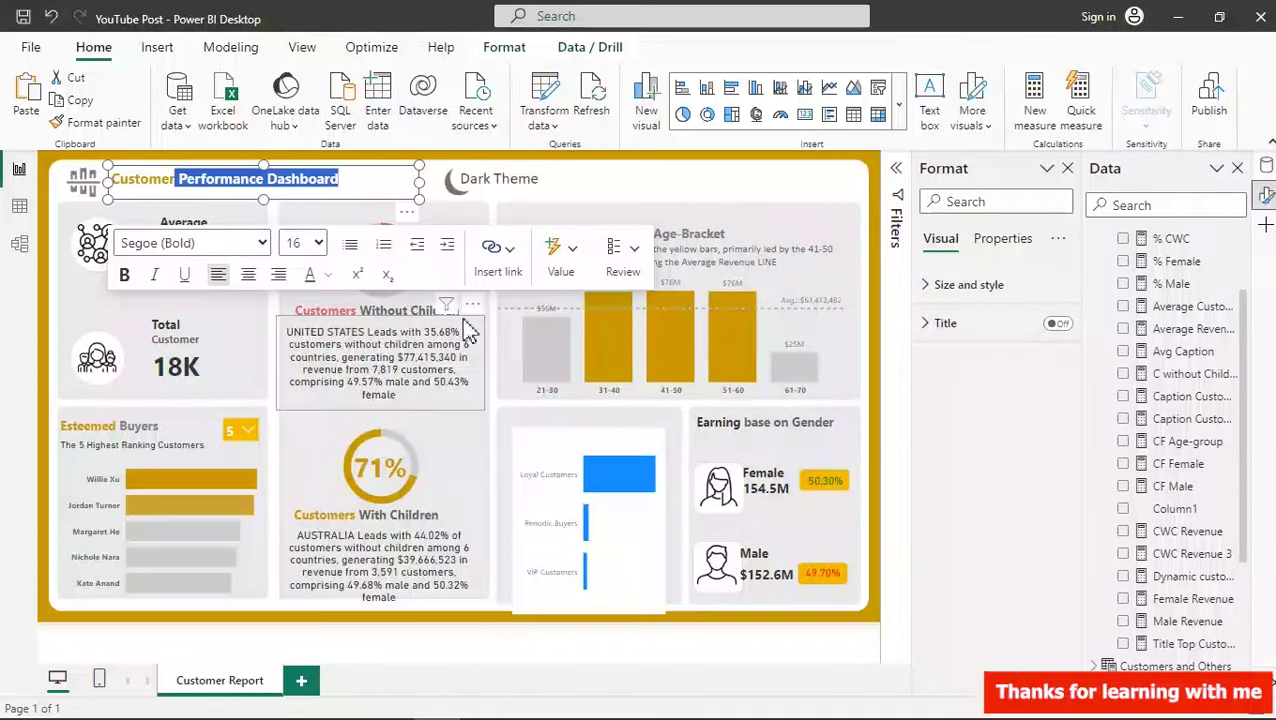
left_click(697, 200)
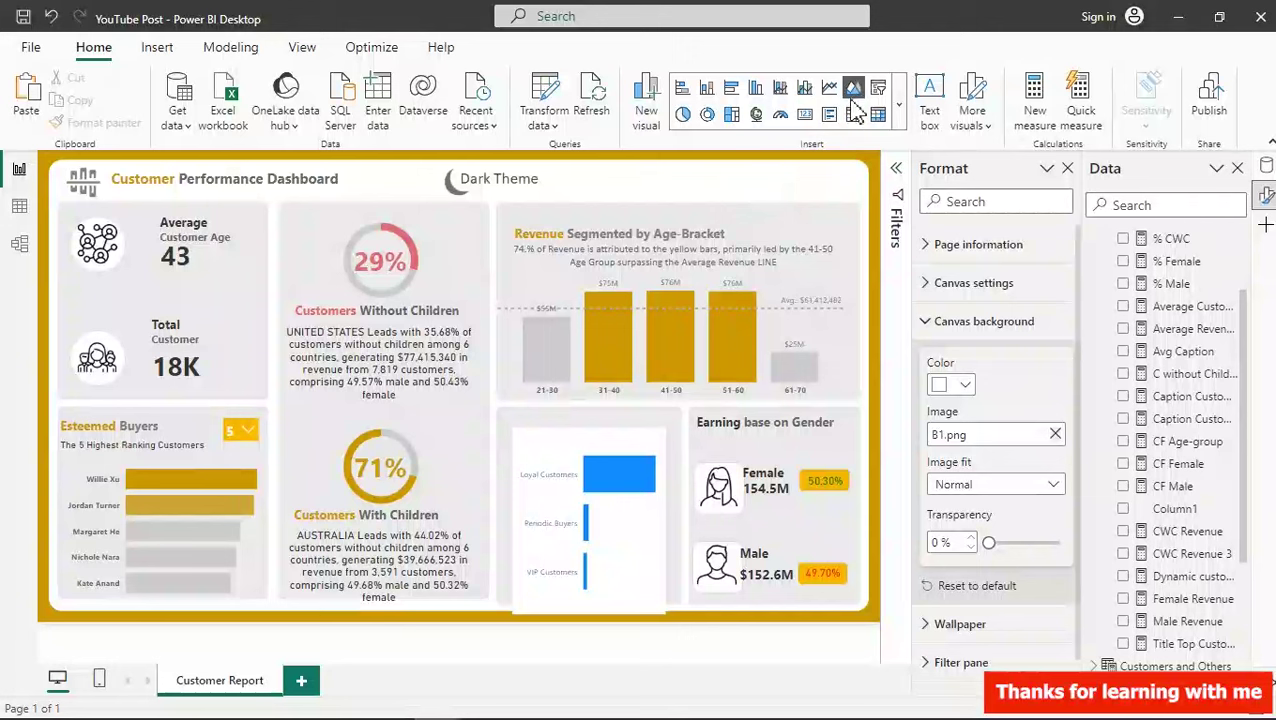
- Add a slicer on the Country field of DimGeography and place it in the report header above the age-bracket chart
left_click(877, 90)
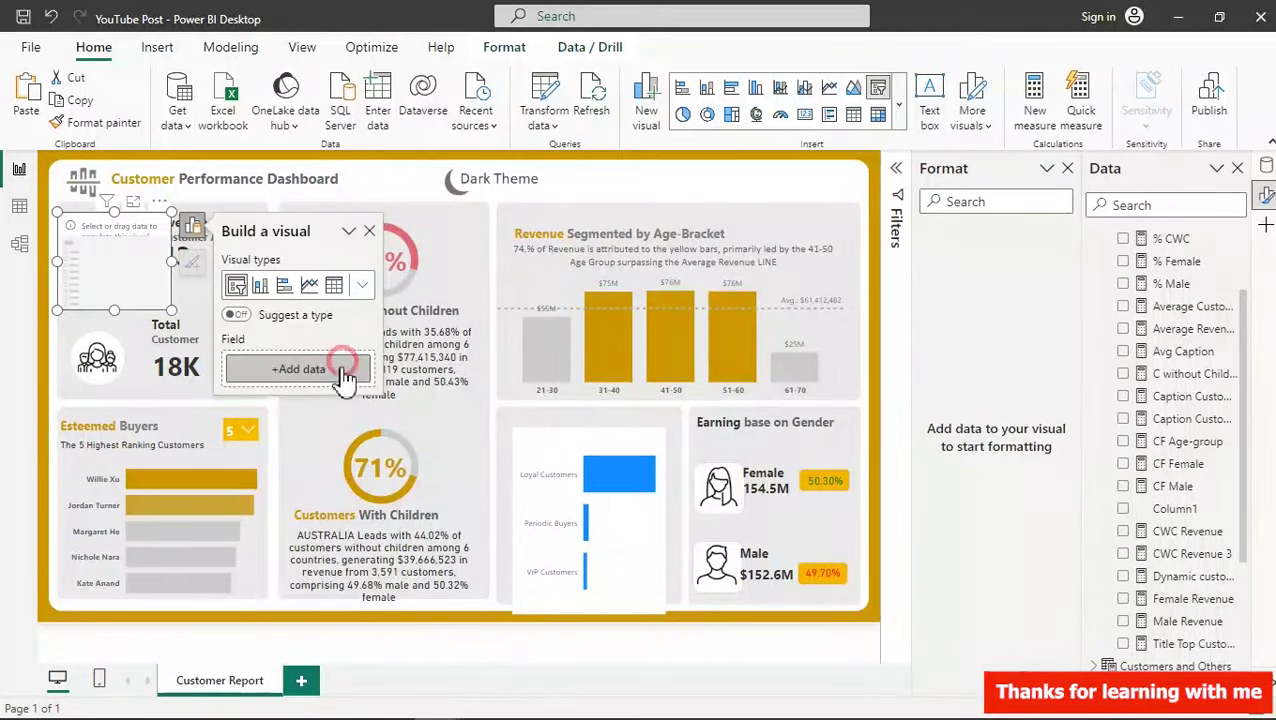
left_click(342, 372)
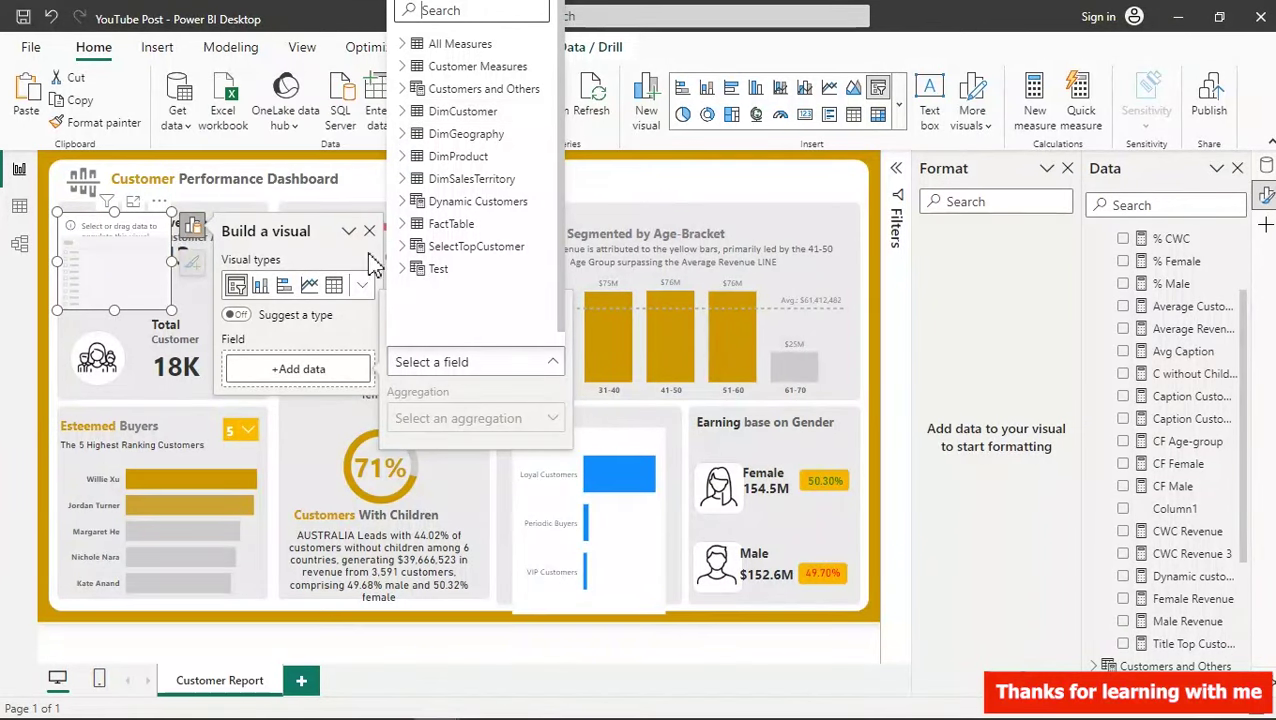
left_click(403, 133)
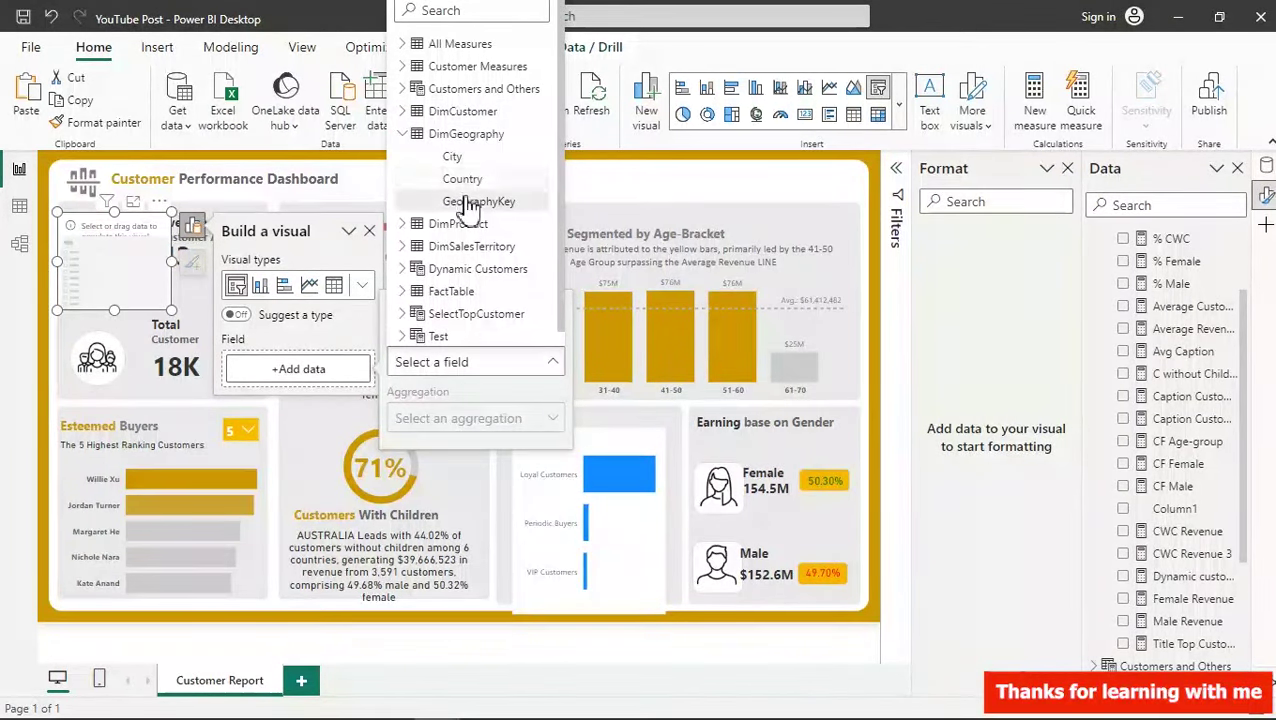
left_click(460, 179)
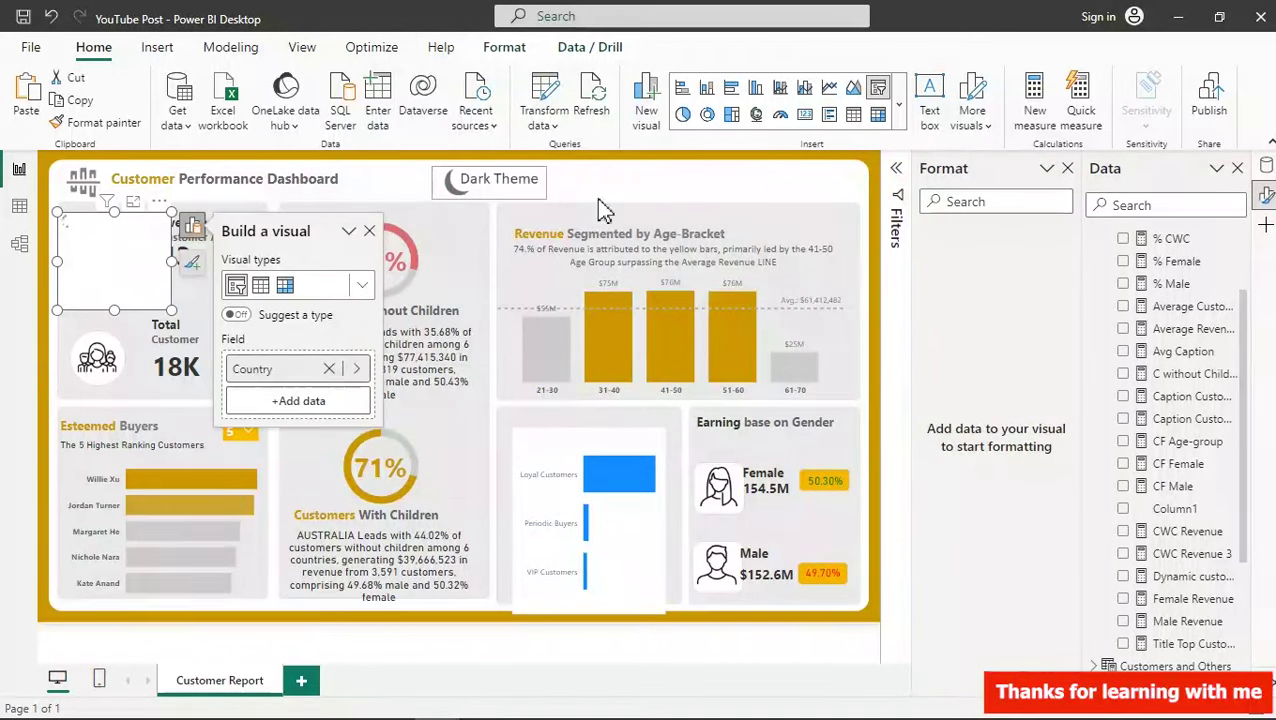
left_click_drag(160, 208, 767, 173)
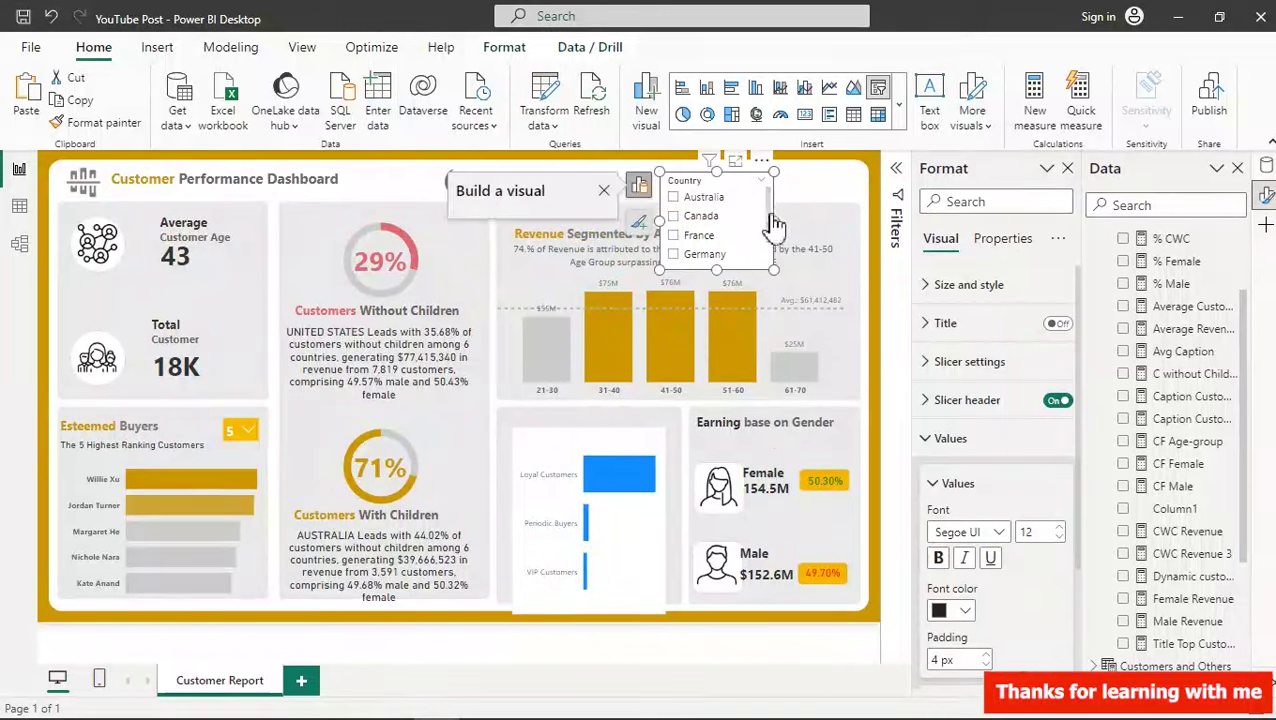
- Change the Country slicer's style to Dropdown and shorten it to a height of 75
left_click(962, 442)
left_click(966, 366)
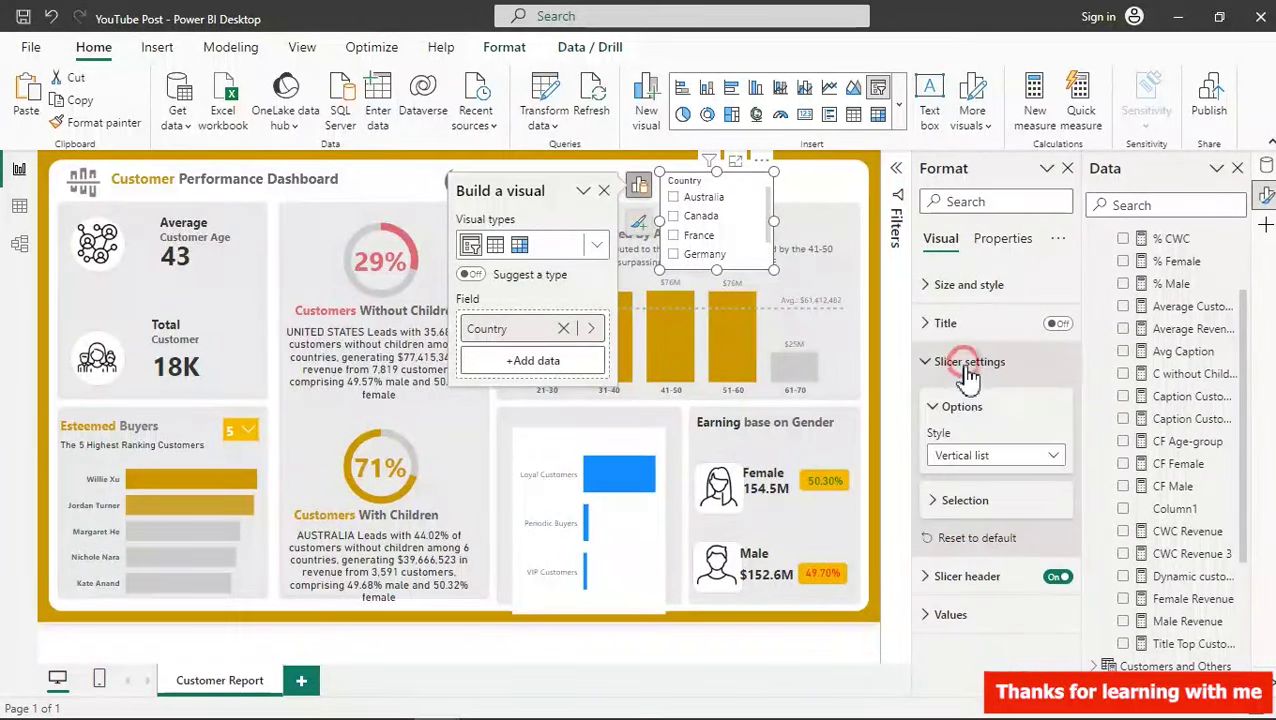
left_click(997, 455)
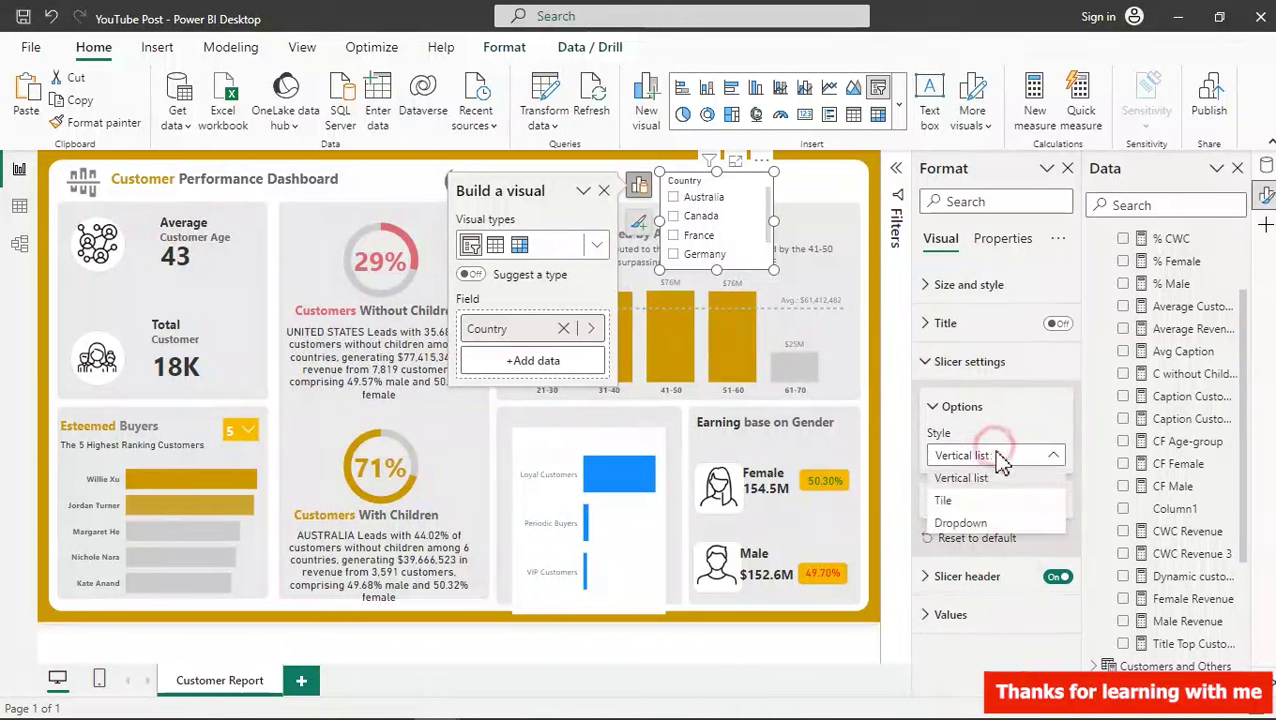
left_click(966, 534)
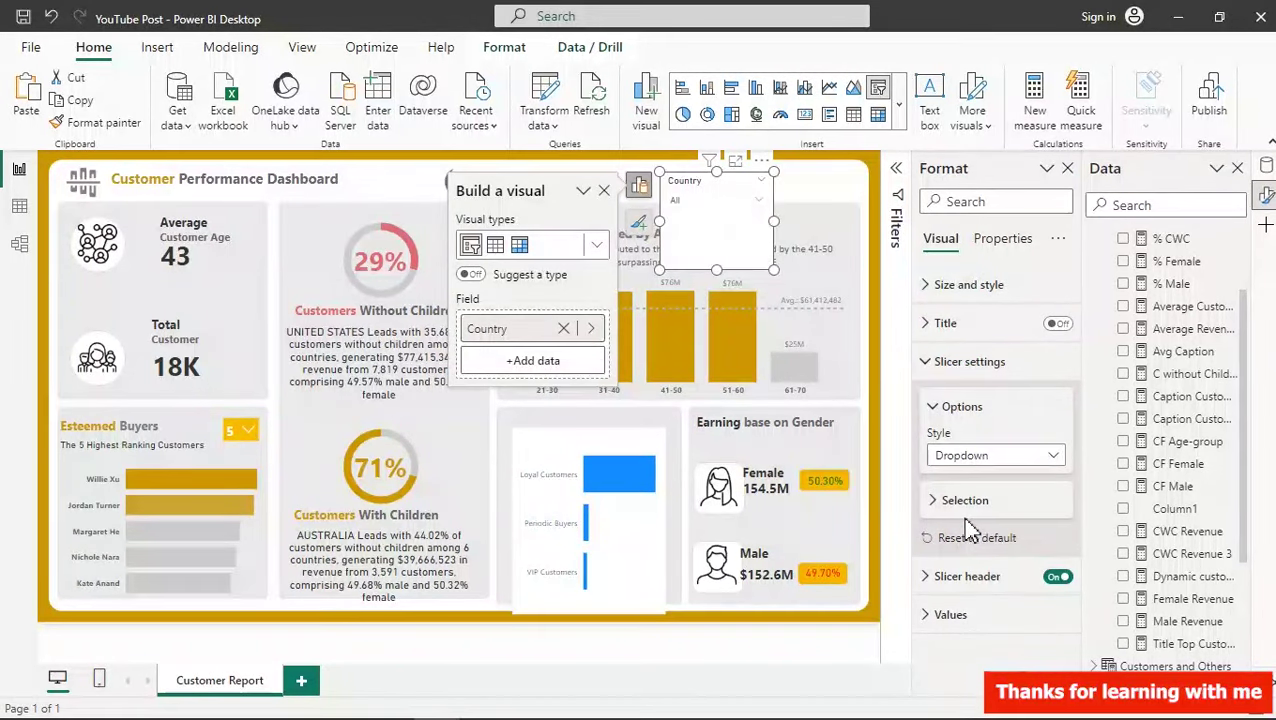
left_click_drag(718, 268, 734, 231)
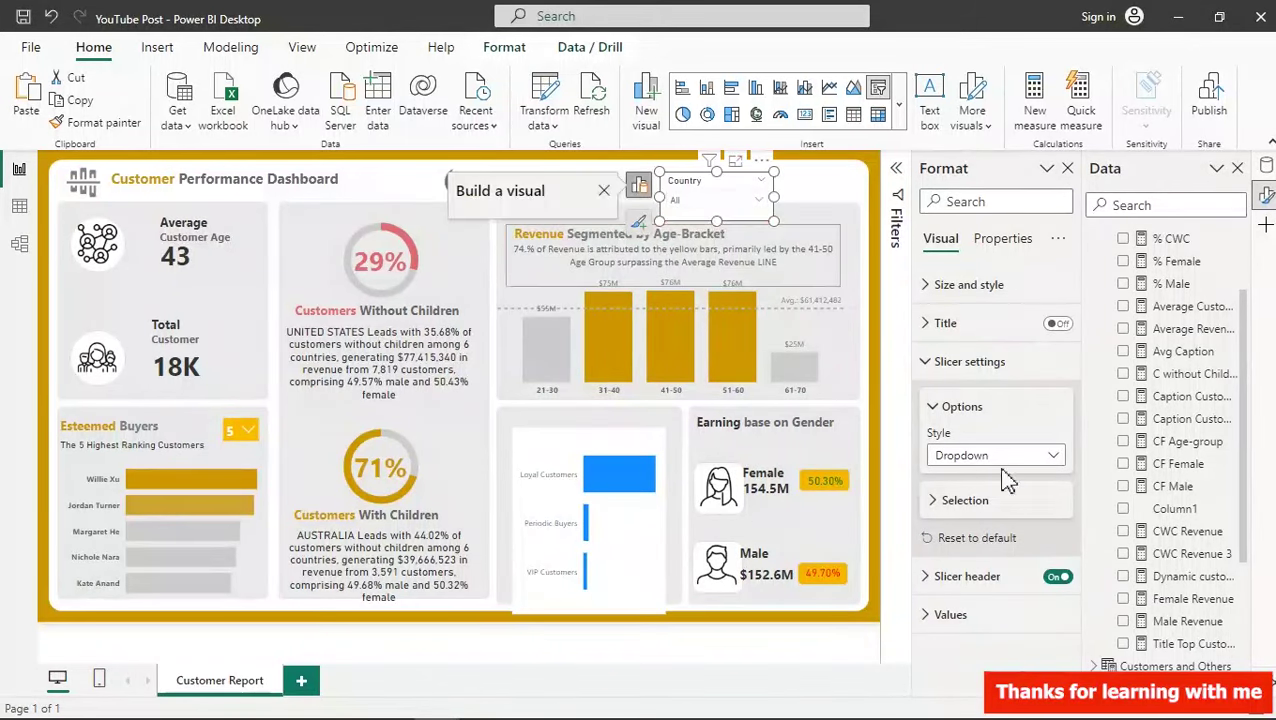
left_click(945, 362)
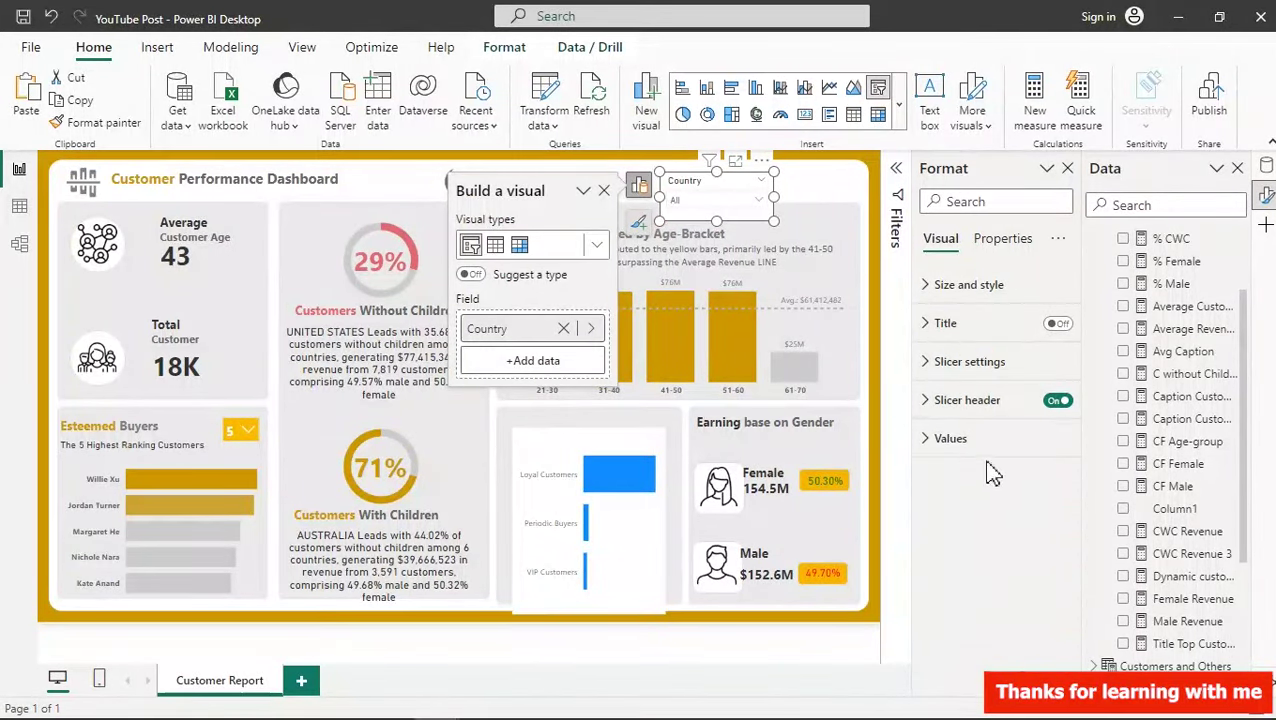
- Compare the Country slicer with and without its slicer header and leave the header off
left_click(1057, 400)
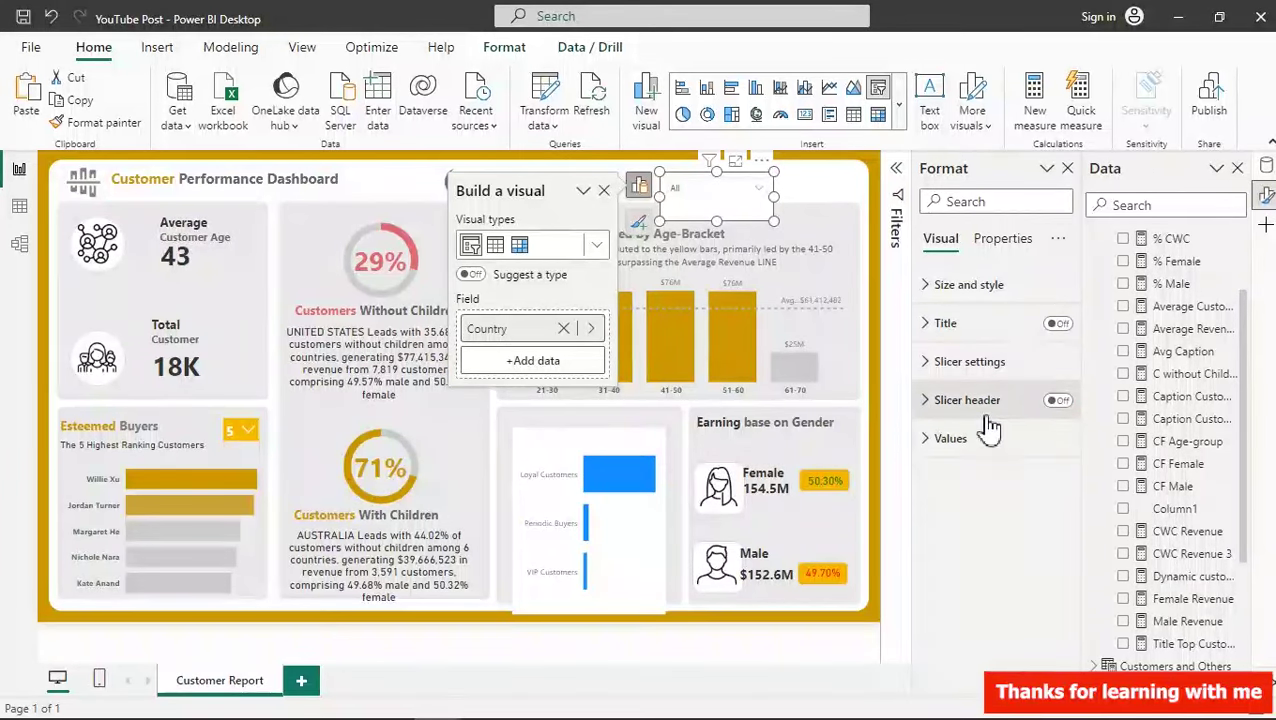
left_click(1056, 403)
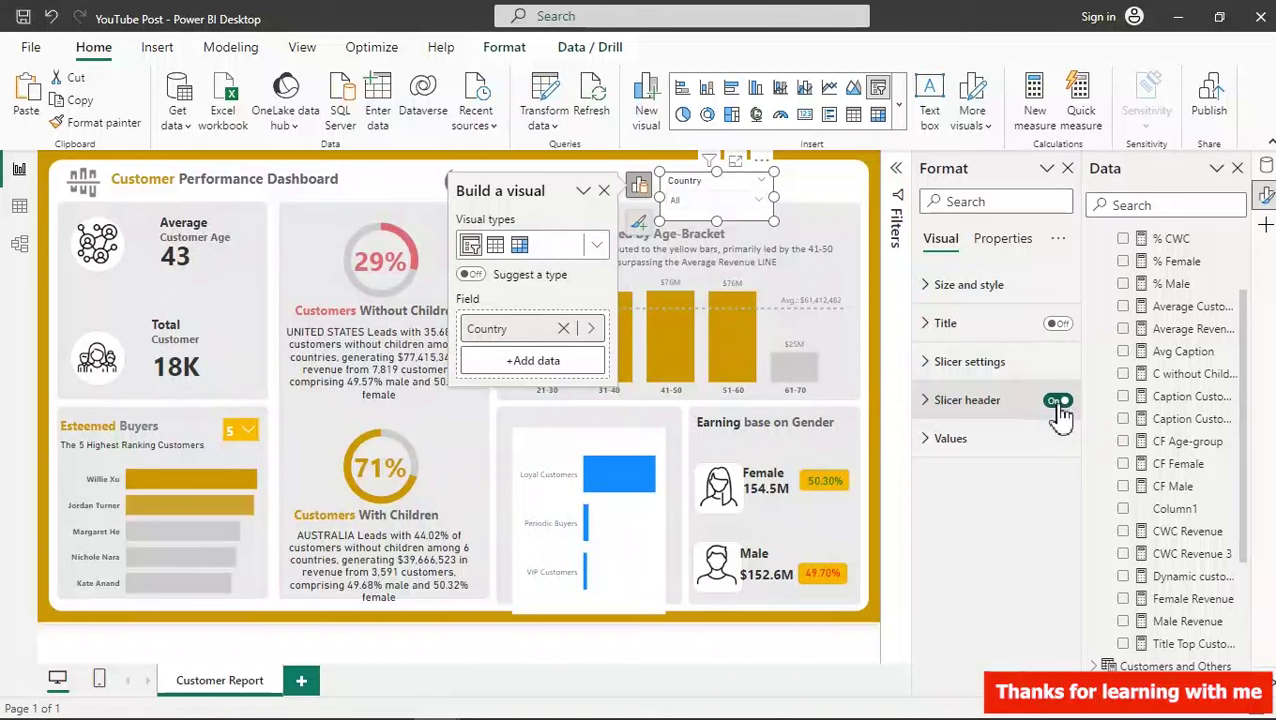
left_click(1058, 402)
left_click(1058, 404)
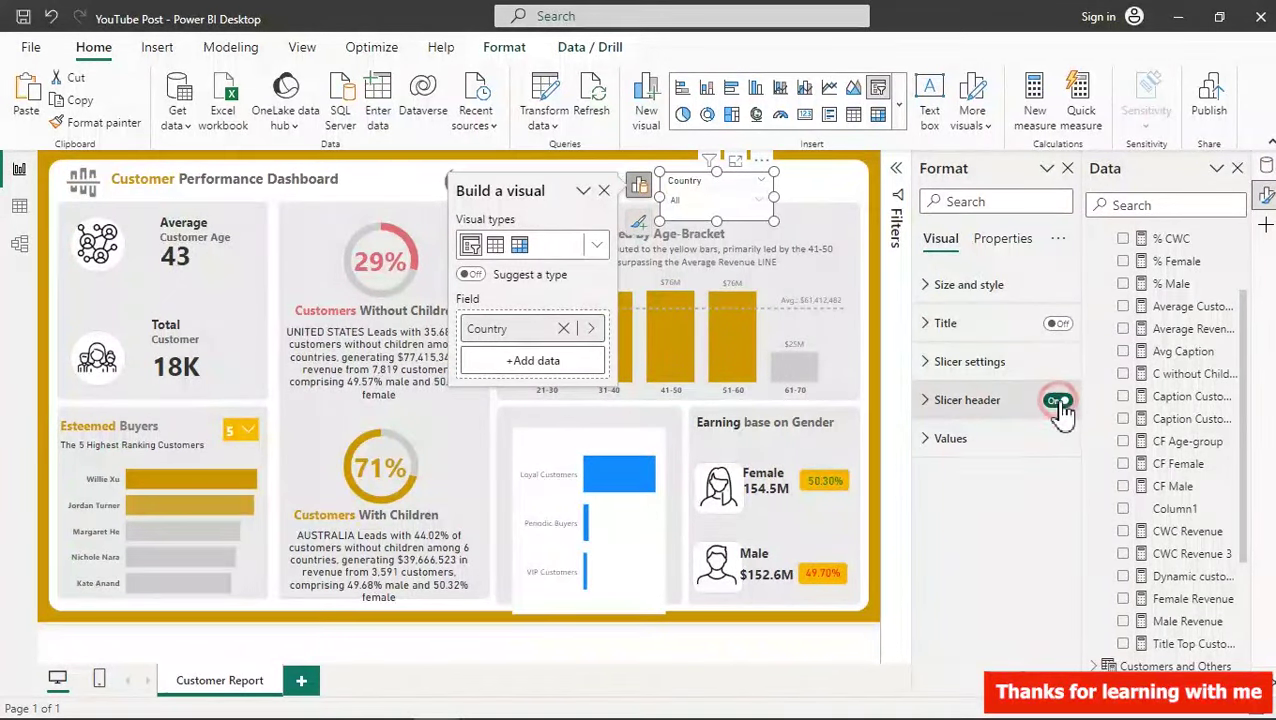
- Review the Country slicer's value formatting options and turn off the slicer's background
left_click(966, 442)
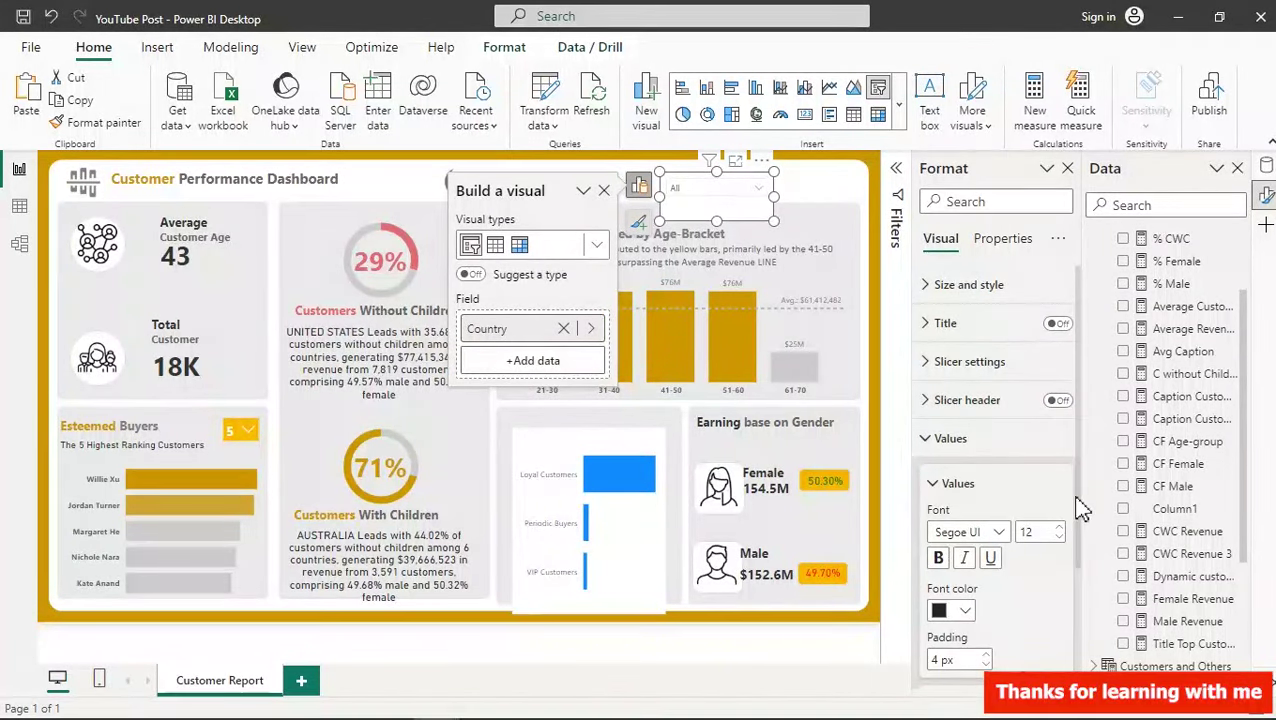
scroll(1071, 520, "down", 5)
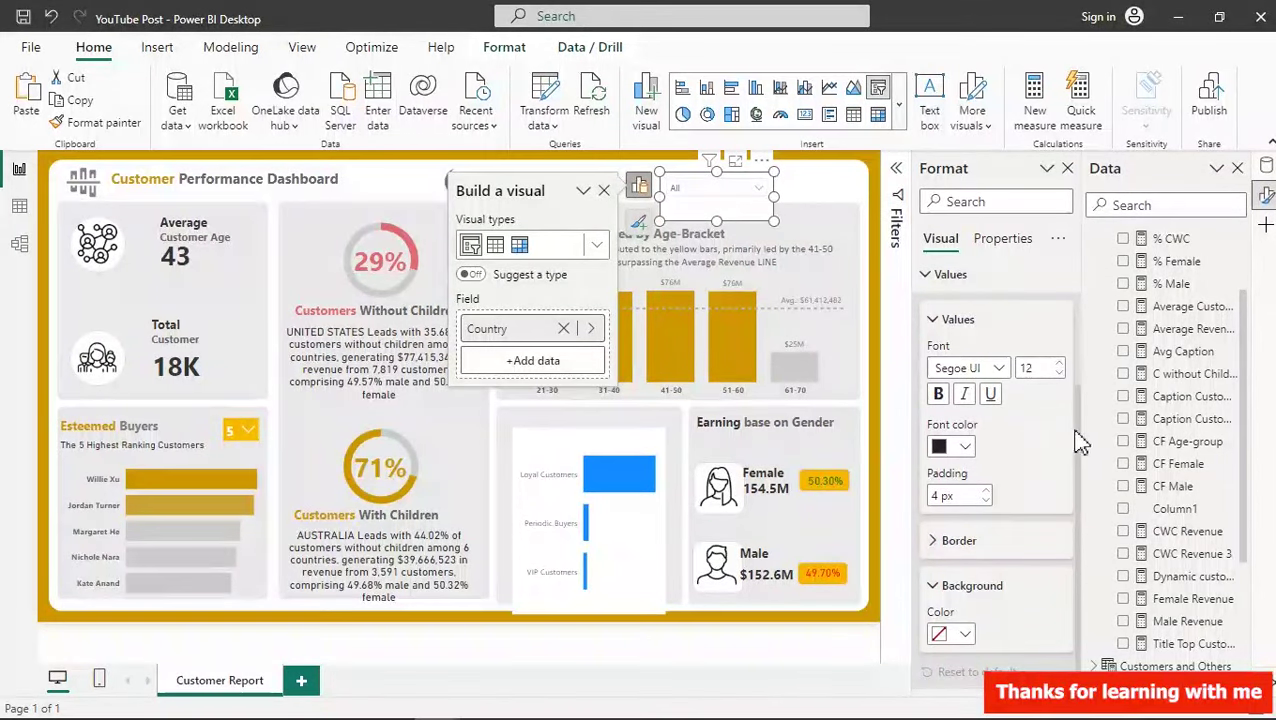
left_click_drag(1080, 445, 1082, 319)
left_click(969, 285)
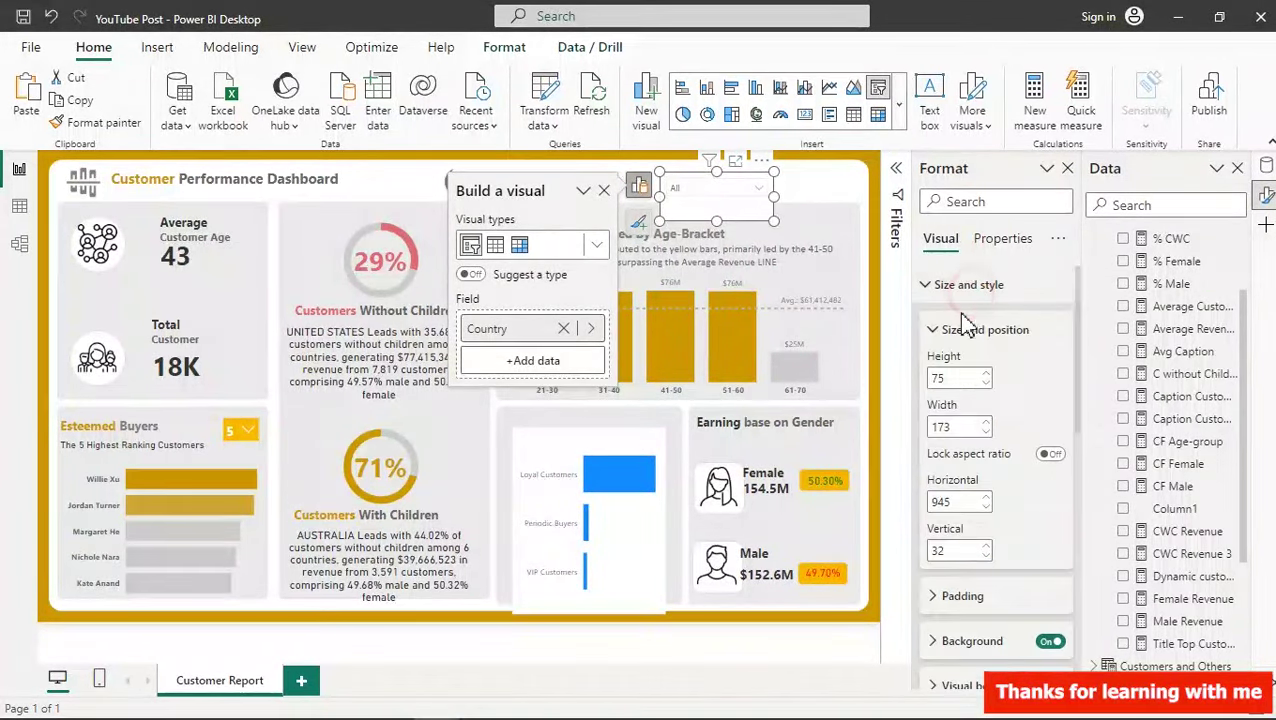
left_click(1050, 642)
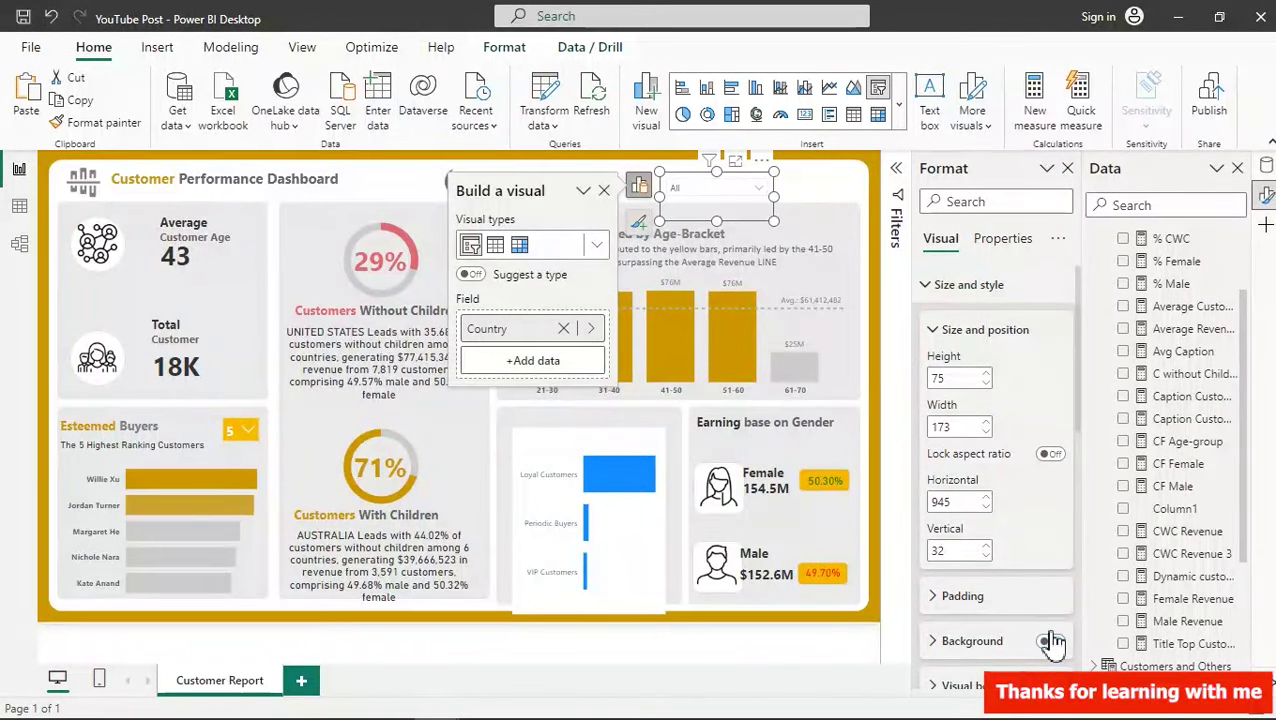
left_click(962, 285)
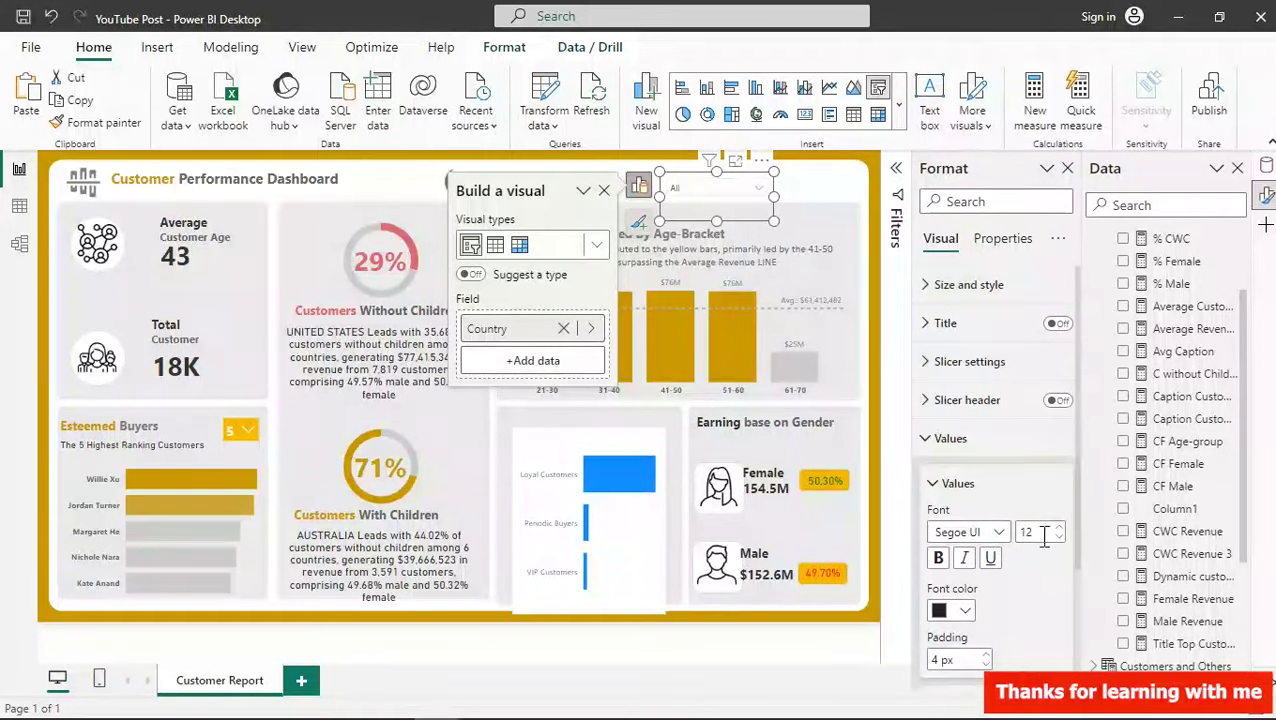
- Set the Country slicer's values font to Segoe UI Bold, and widen and move the slicer to the right end of the report header
left_click(990, 532)
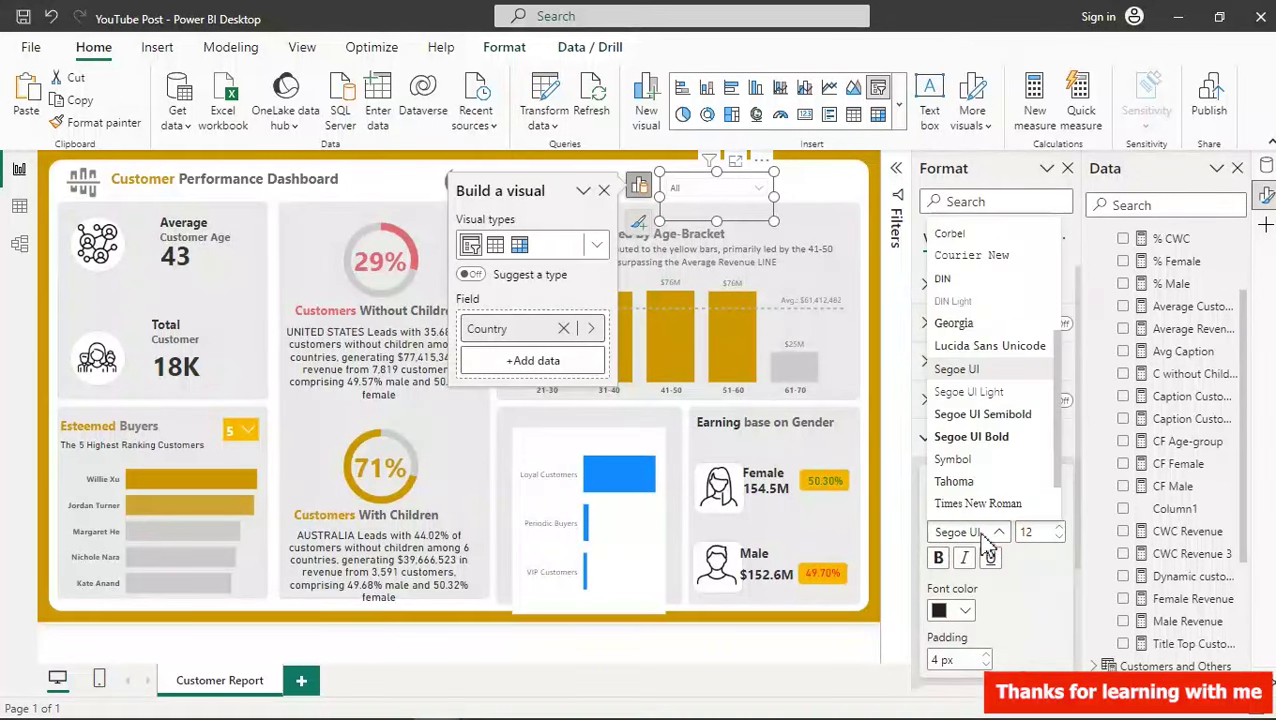
left_click(970, 446)
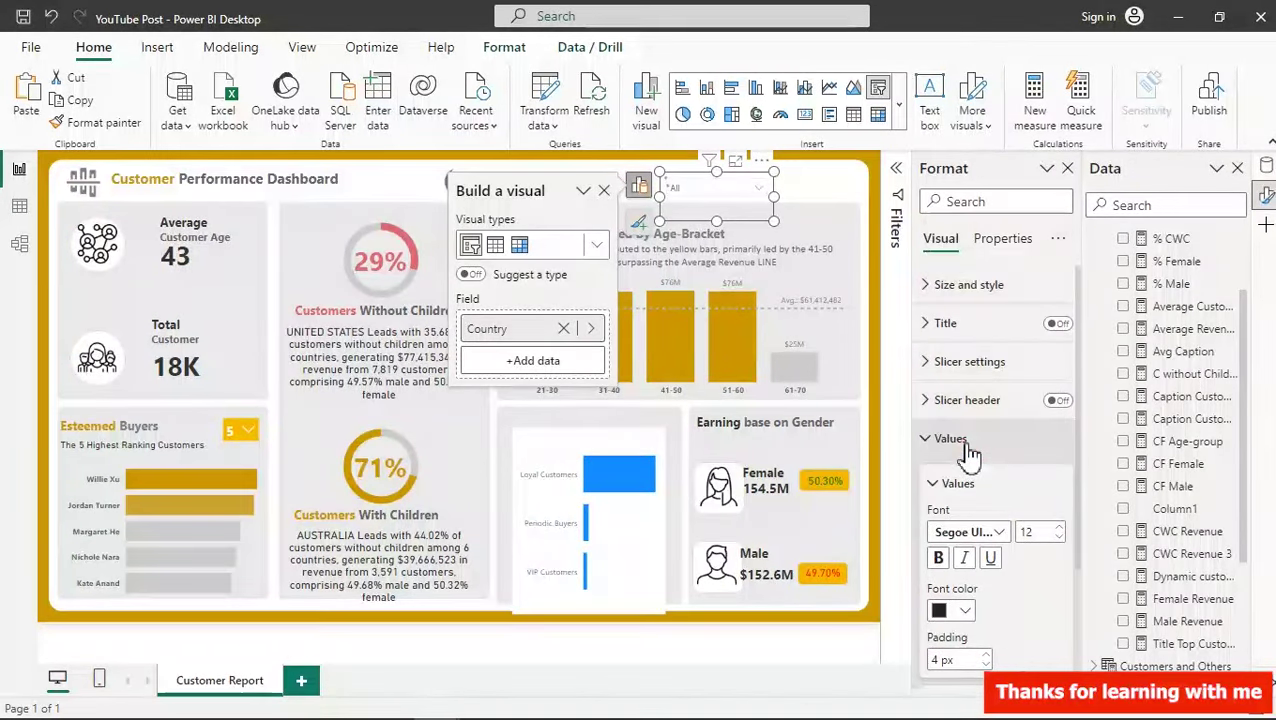
left_click(757, 188)
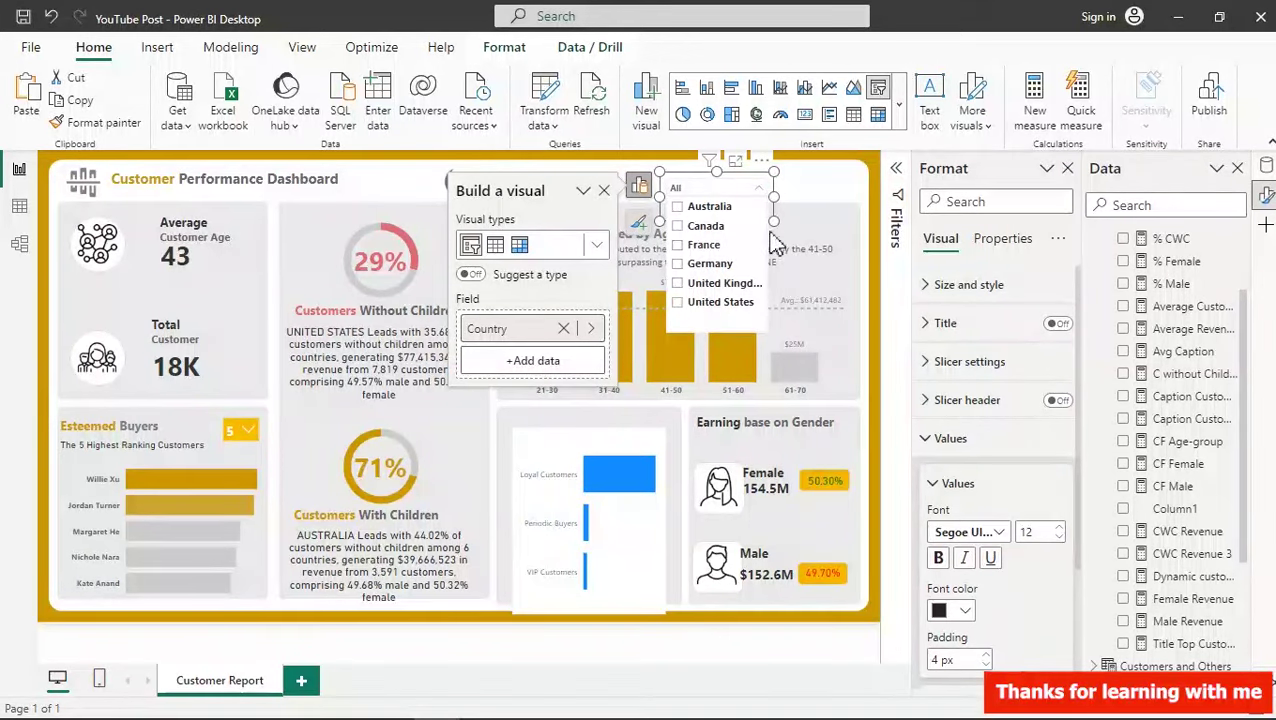
left_click_drag(773, 196, 813, 187)
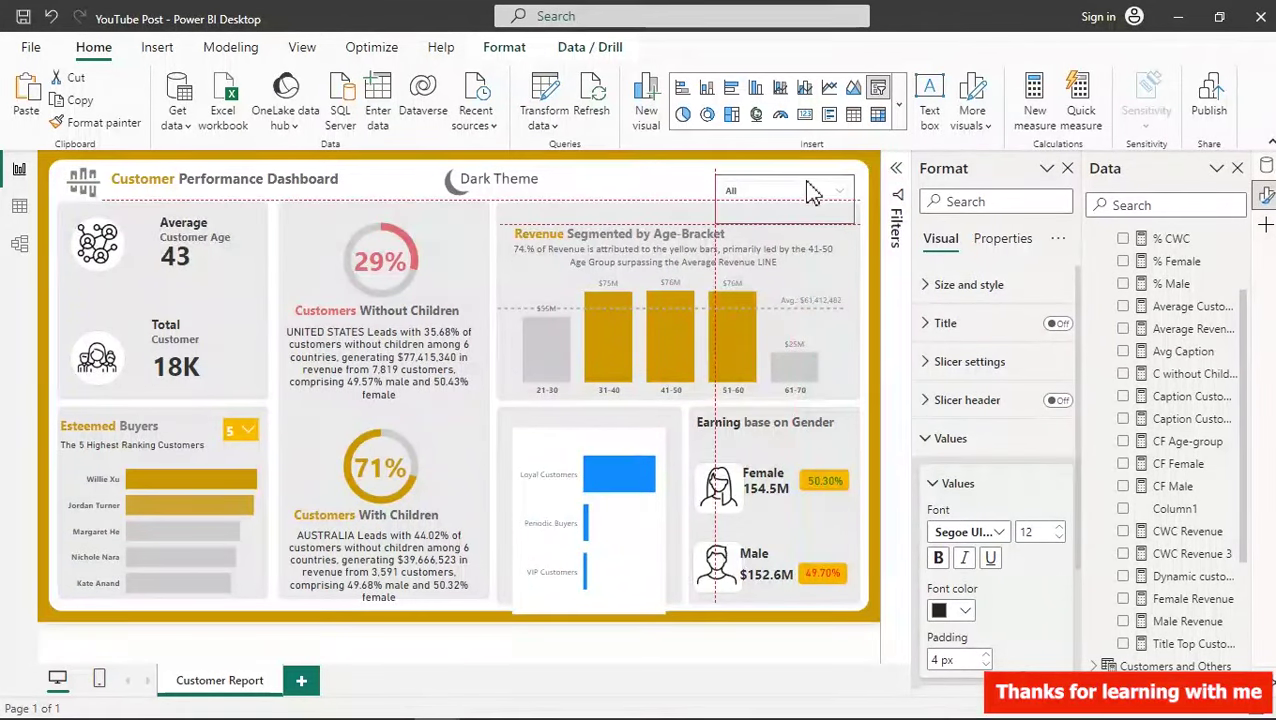
left_click_drag(810, 190, 812, 197)
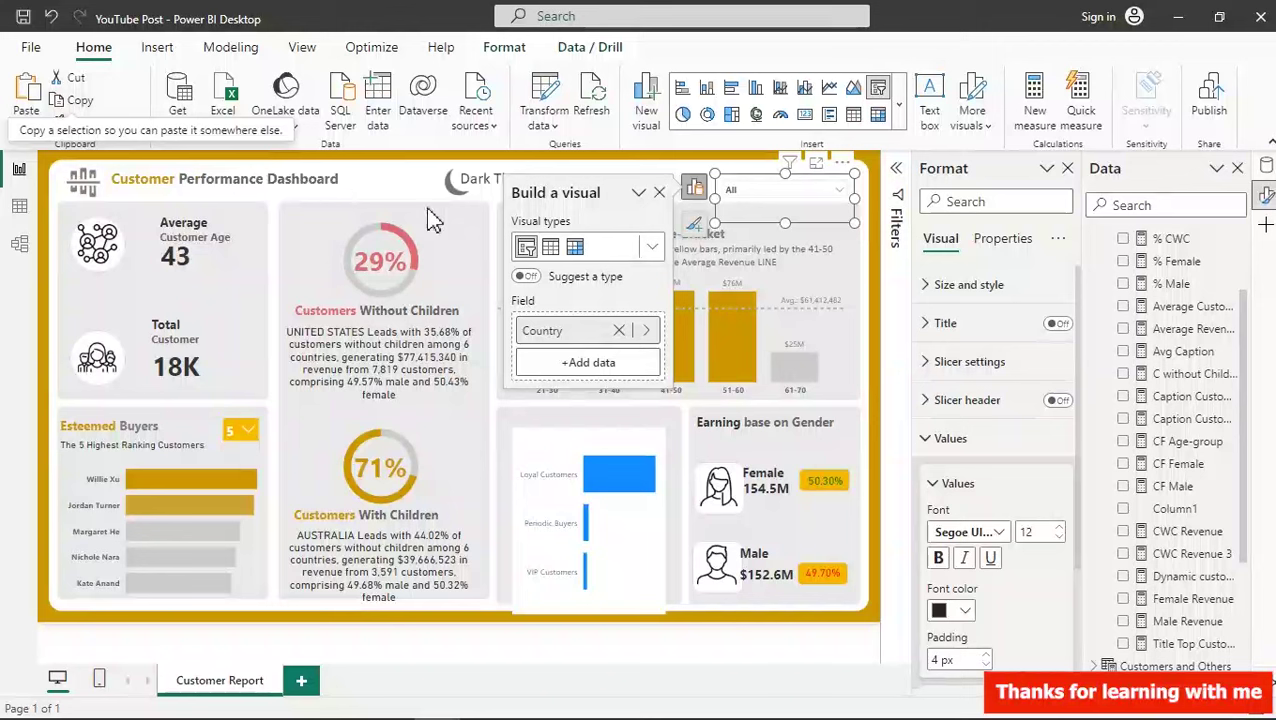
- Duplicate the "Revenue Segmented by Age-Bracket" heading text box into the report header and replace its text with "Select Country"
left_click(478, 228)
left_click_drag(733, 215, 655, 190)
left_click(700, 180)
key("ctrl+a")
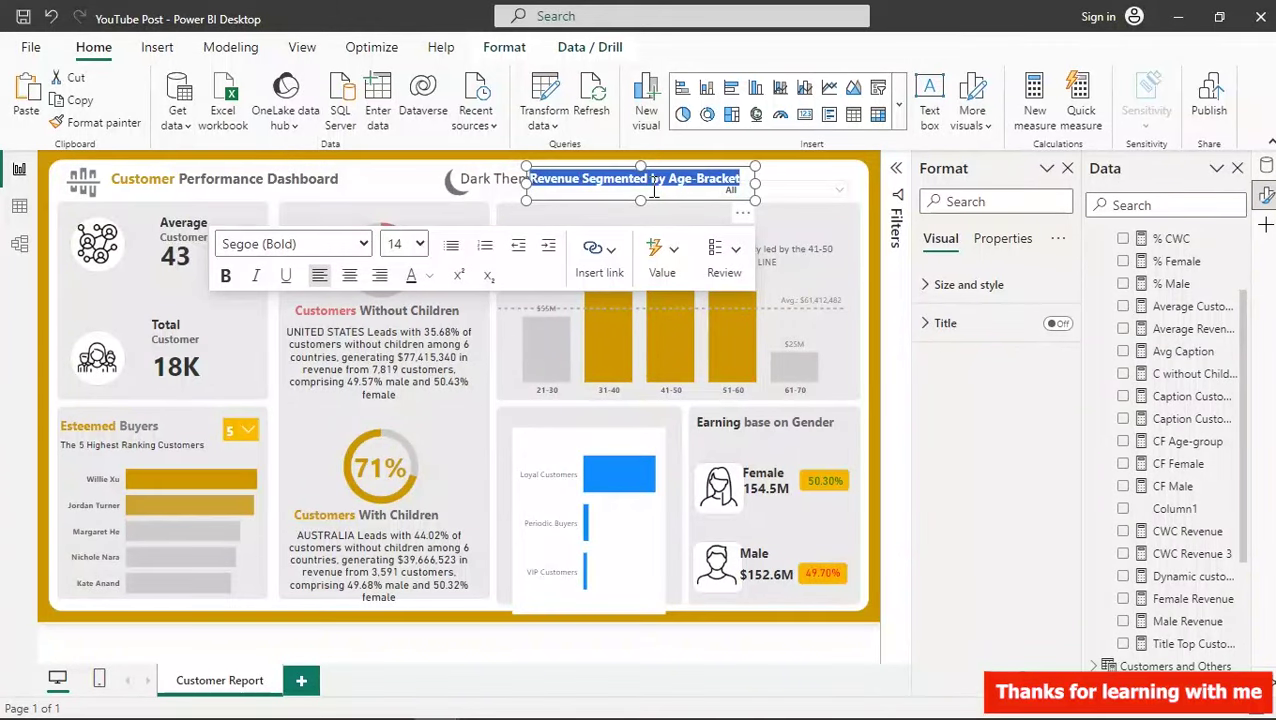
key("Delete")
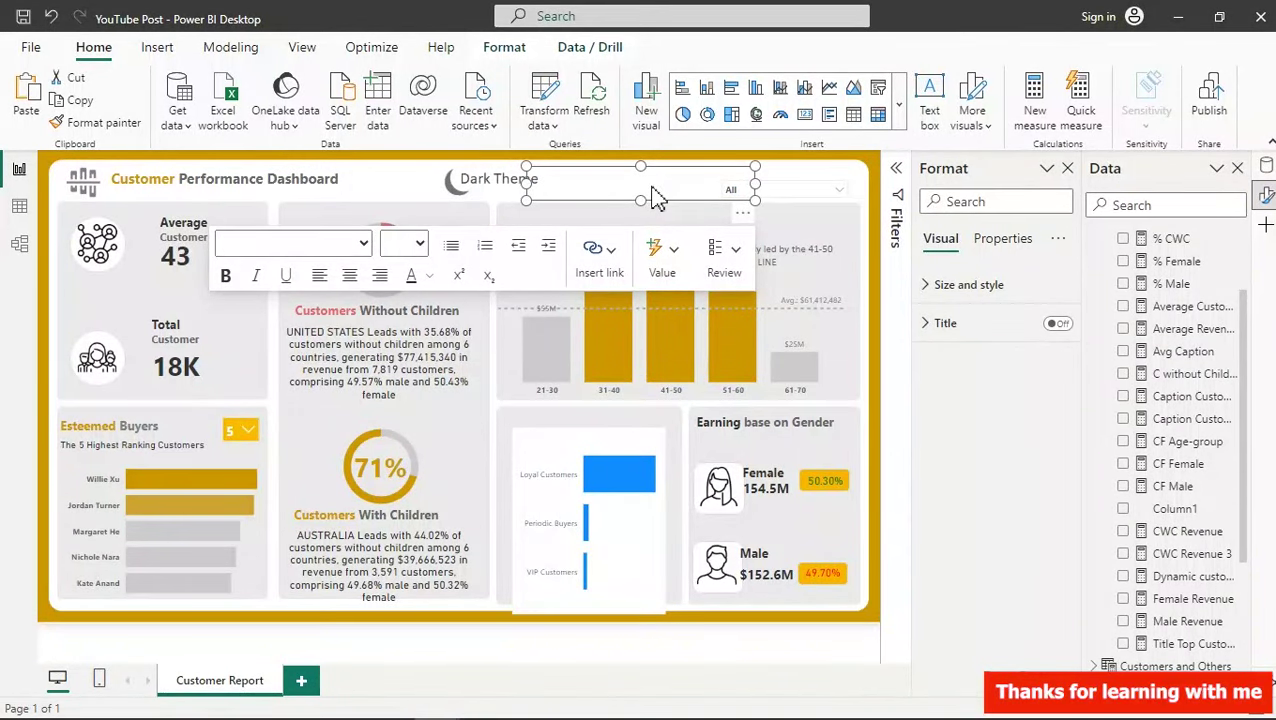
key("ctrl+z")
left_click(654, 190)
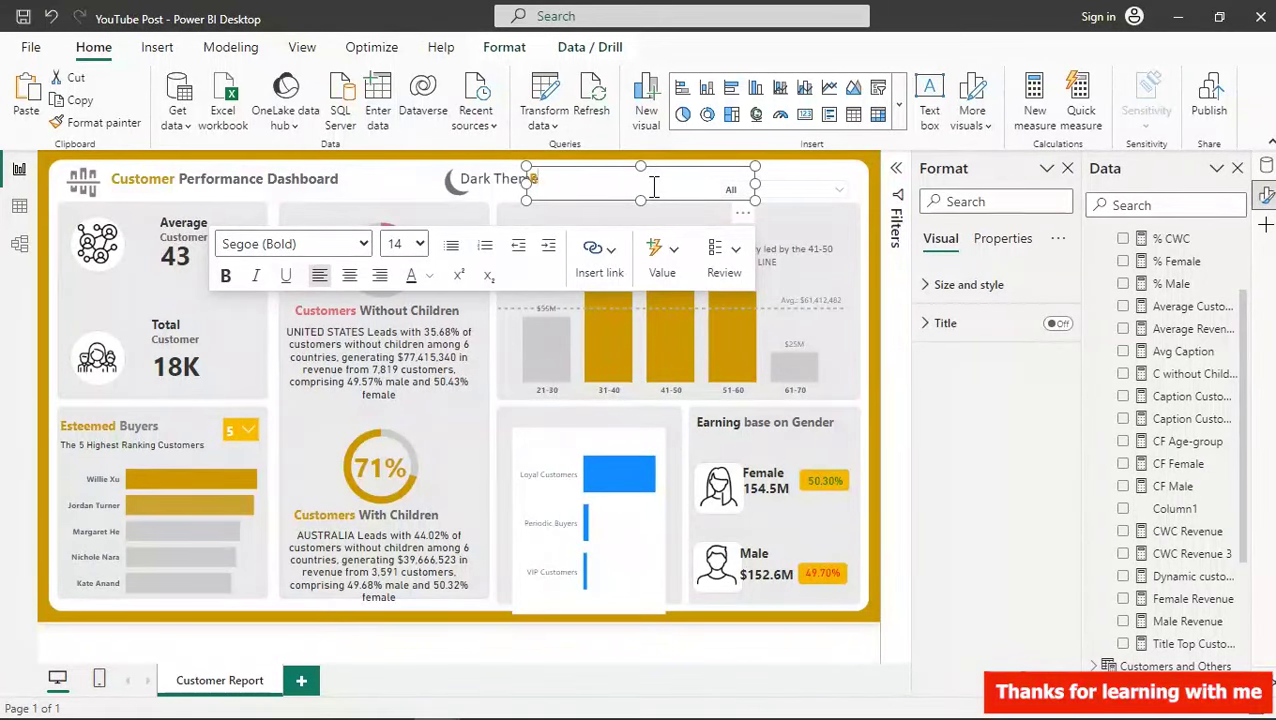
type("Select Country")
- Shrink the "Select Country" text box over the Country slicer and set its text size to 11
left_click_drag(755, 183, 812, 210)
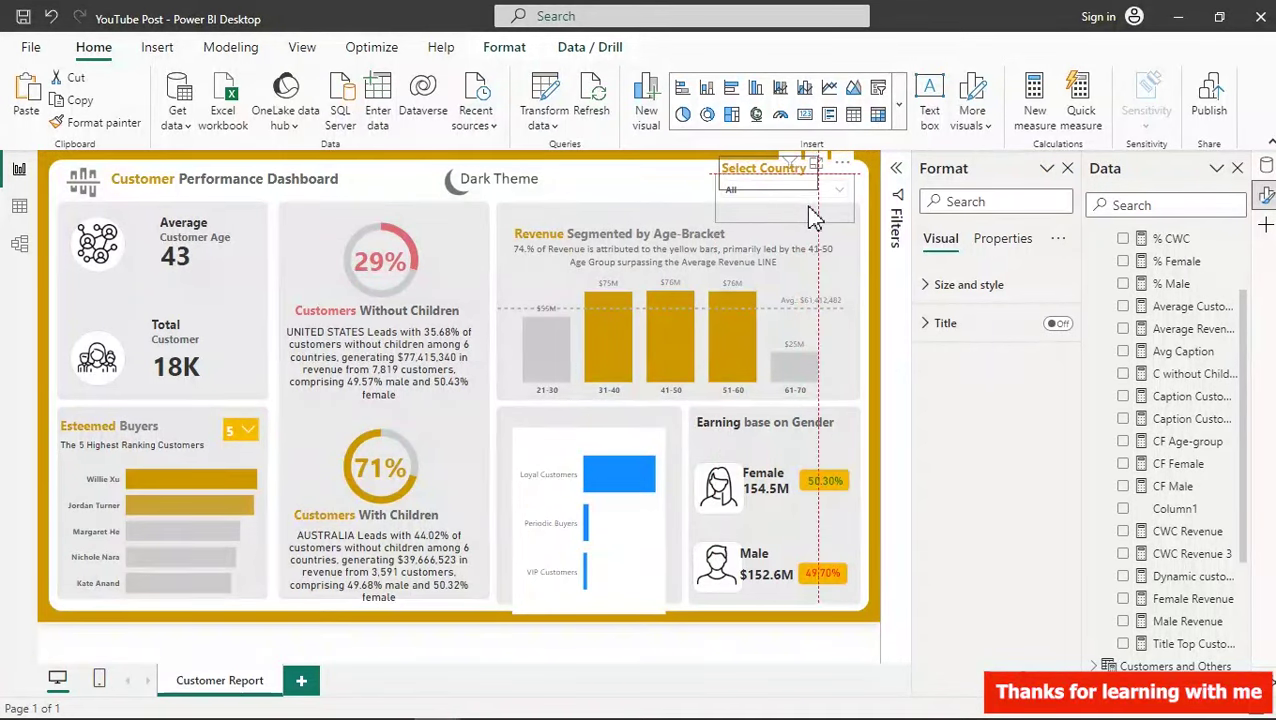
left_click(773, 180)
left_click(783, 170)
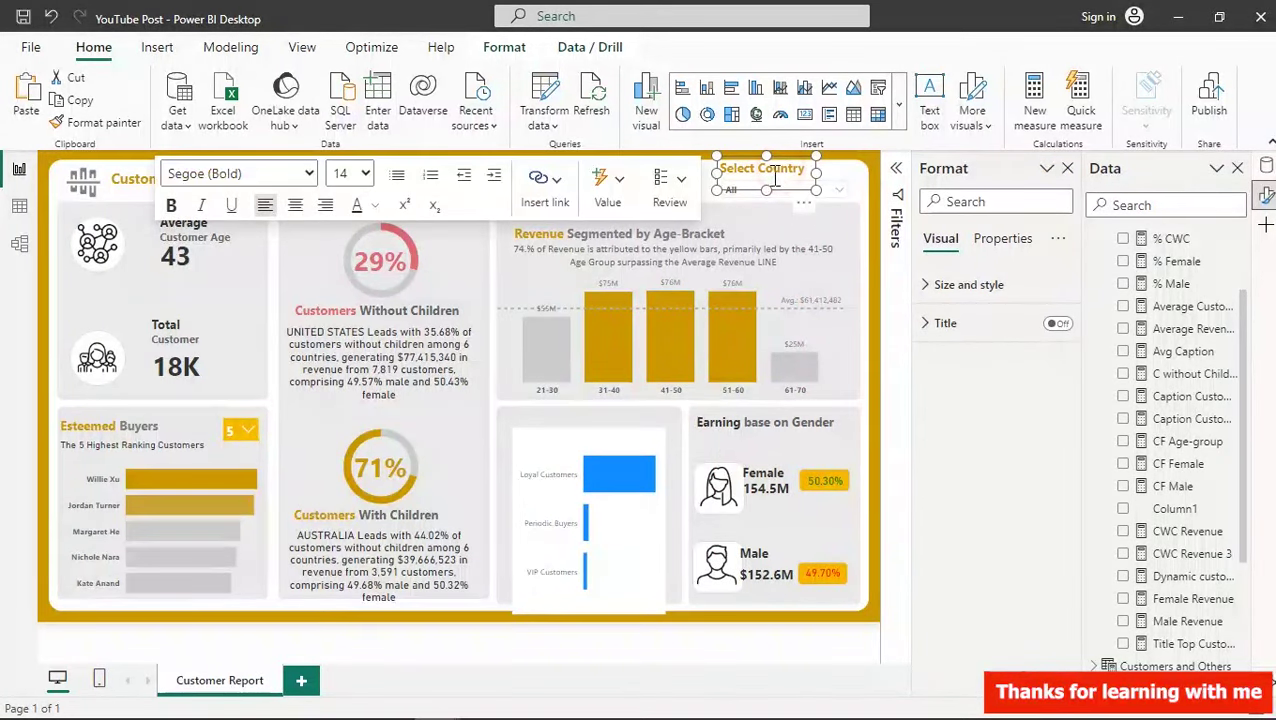
key("ctrl+a")
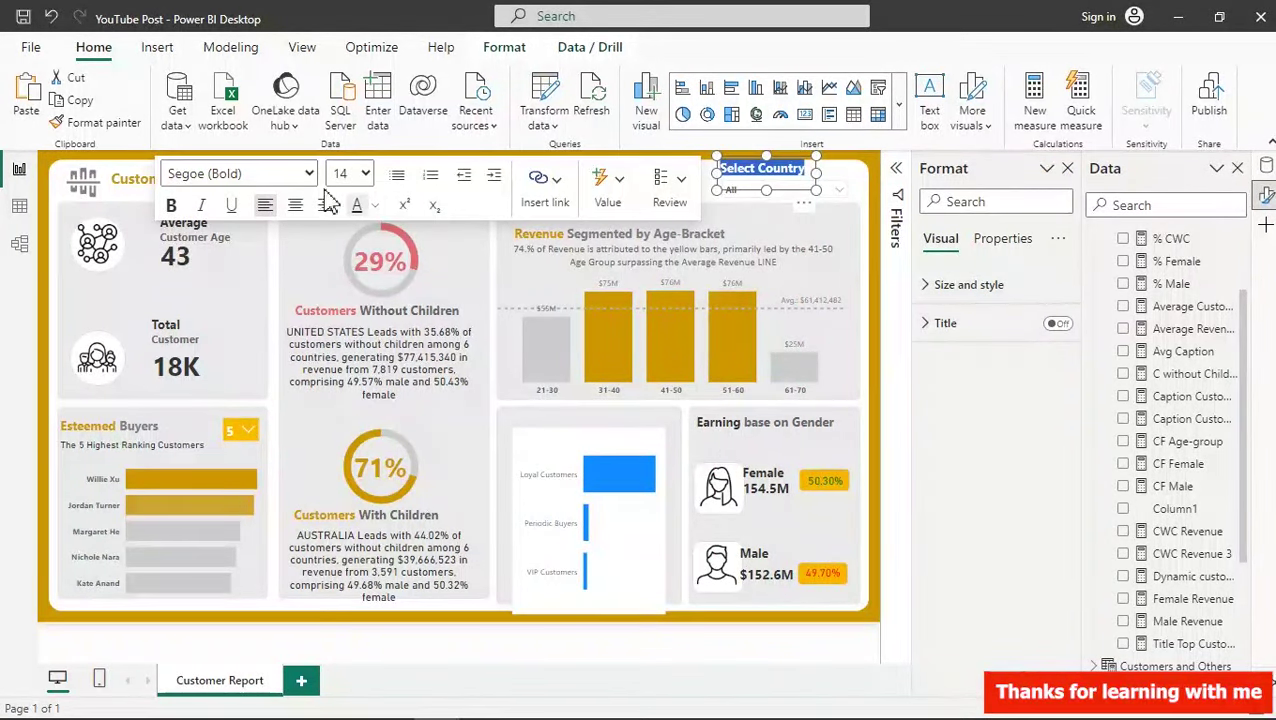
left_click(365, 173)
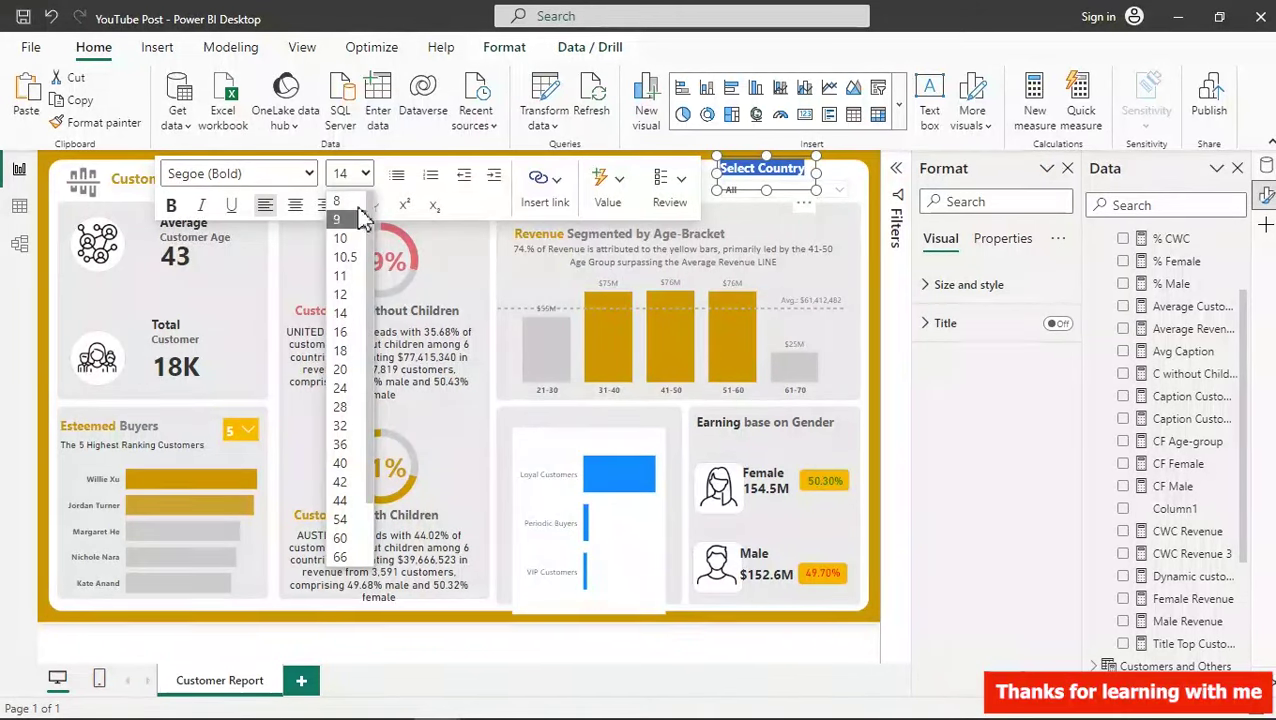
left_click(341, 276)
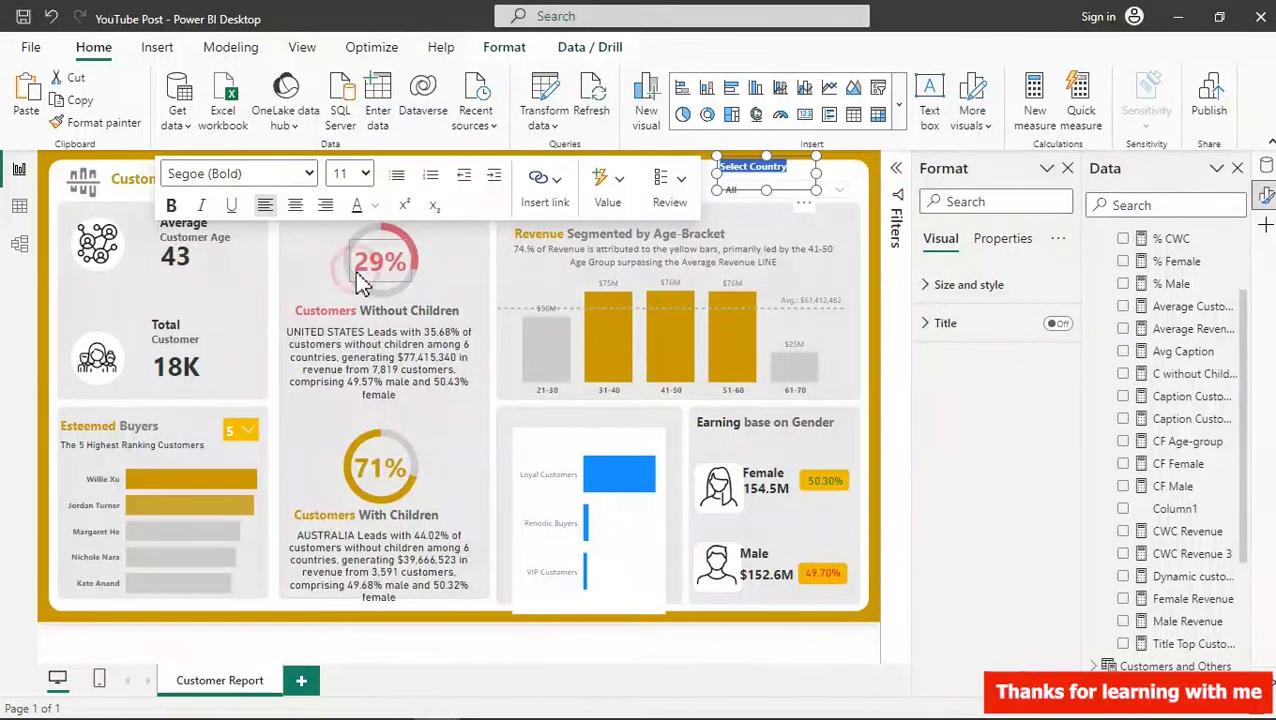
- Color the "Select Country" label dark gray and lower it to sit directly above the slicer's value
left_click(376, 205)
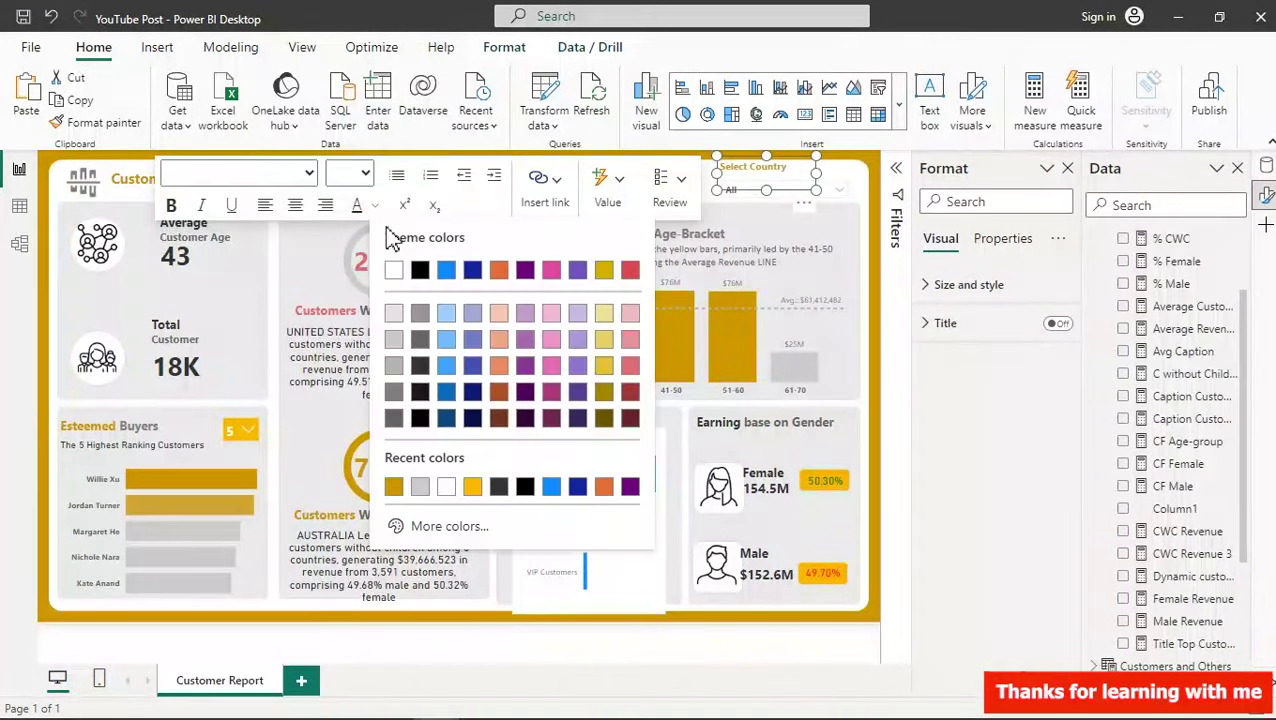
left_click(394, 365)
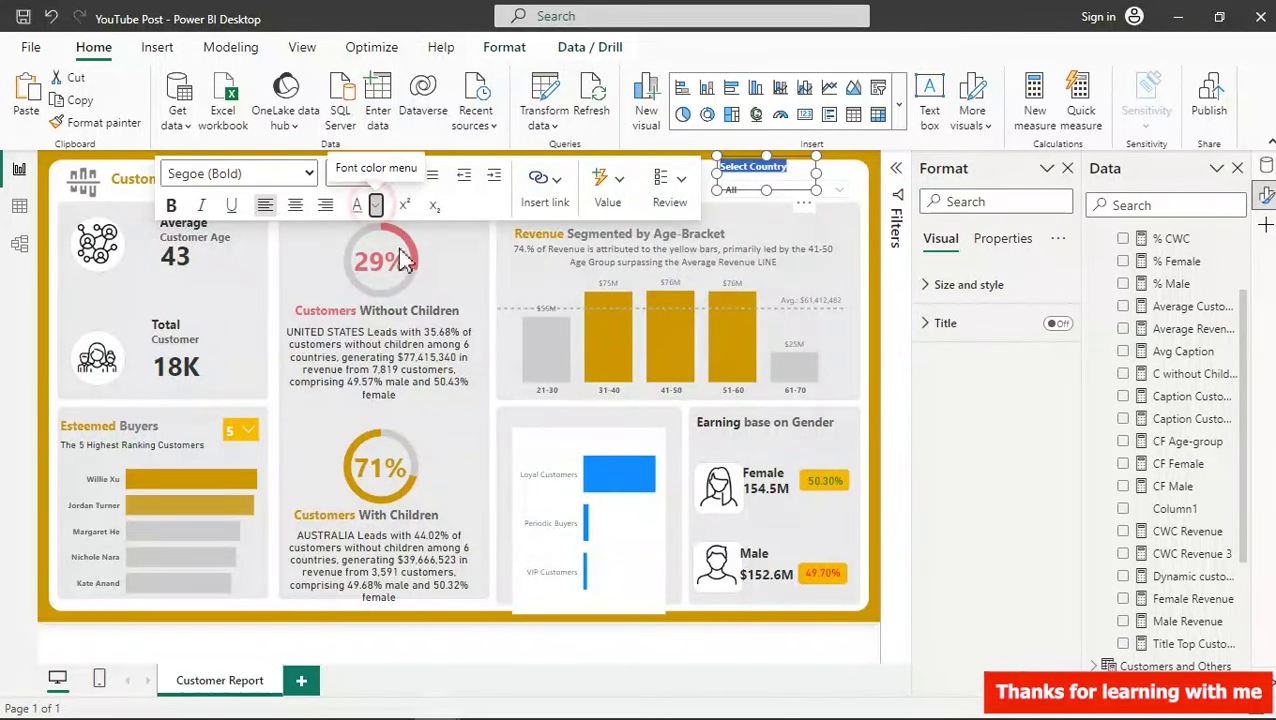
left_click(376, 205)
left_click(420, 340)
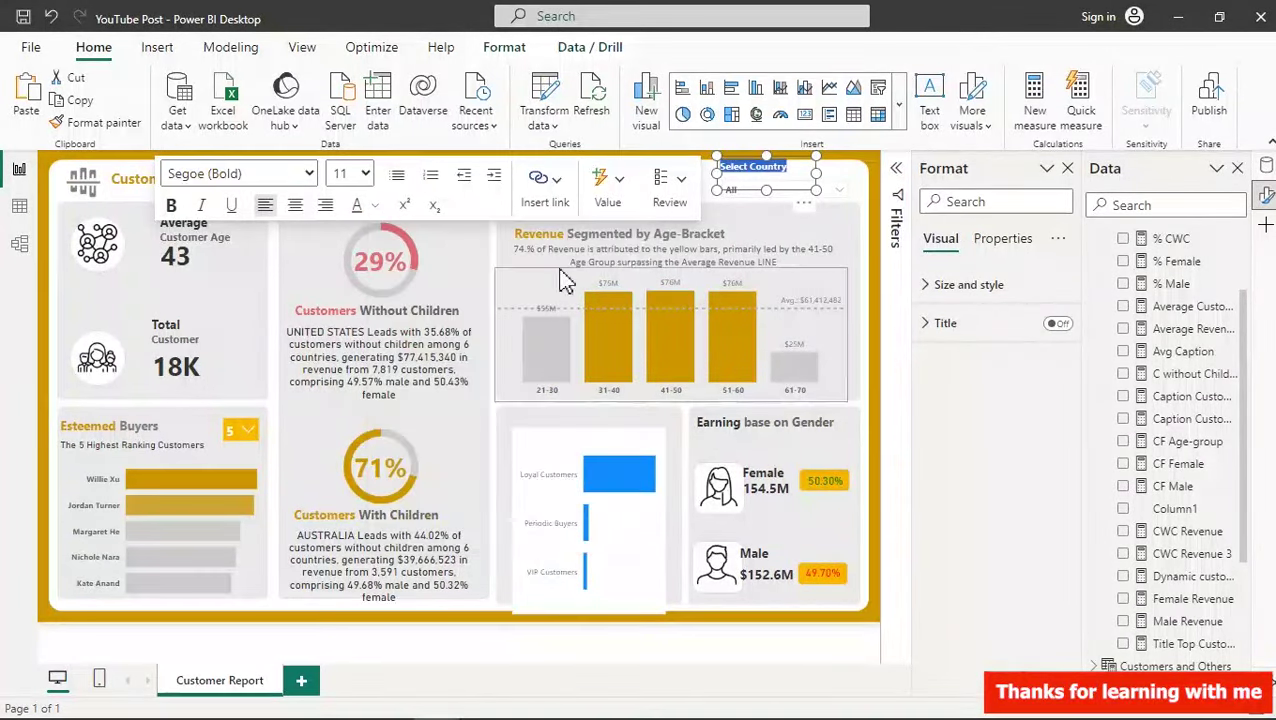
left_click_drag(810, 205, 806, 214)
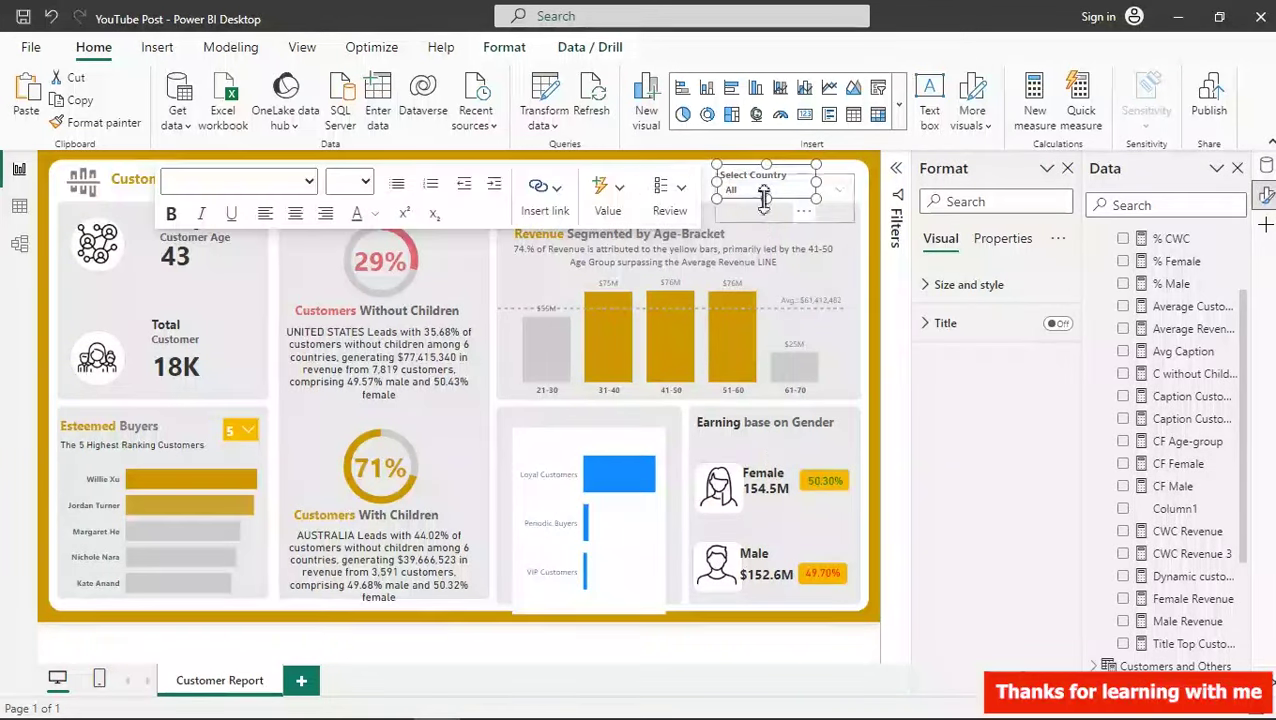
left_click(868, 265)
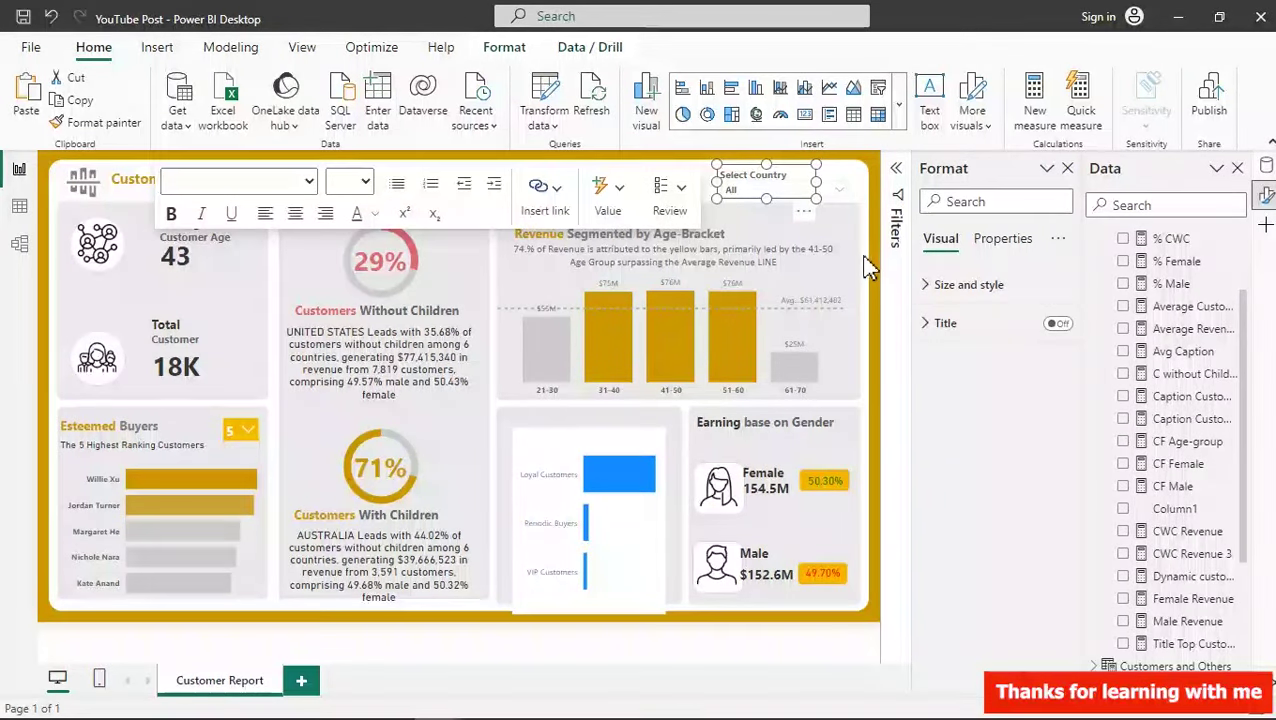
- Filter the report to France with the Country slicer and close its list
left_click(828, 198)
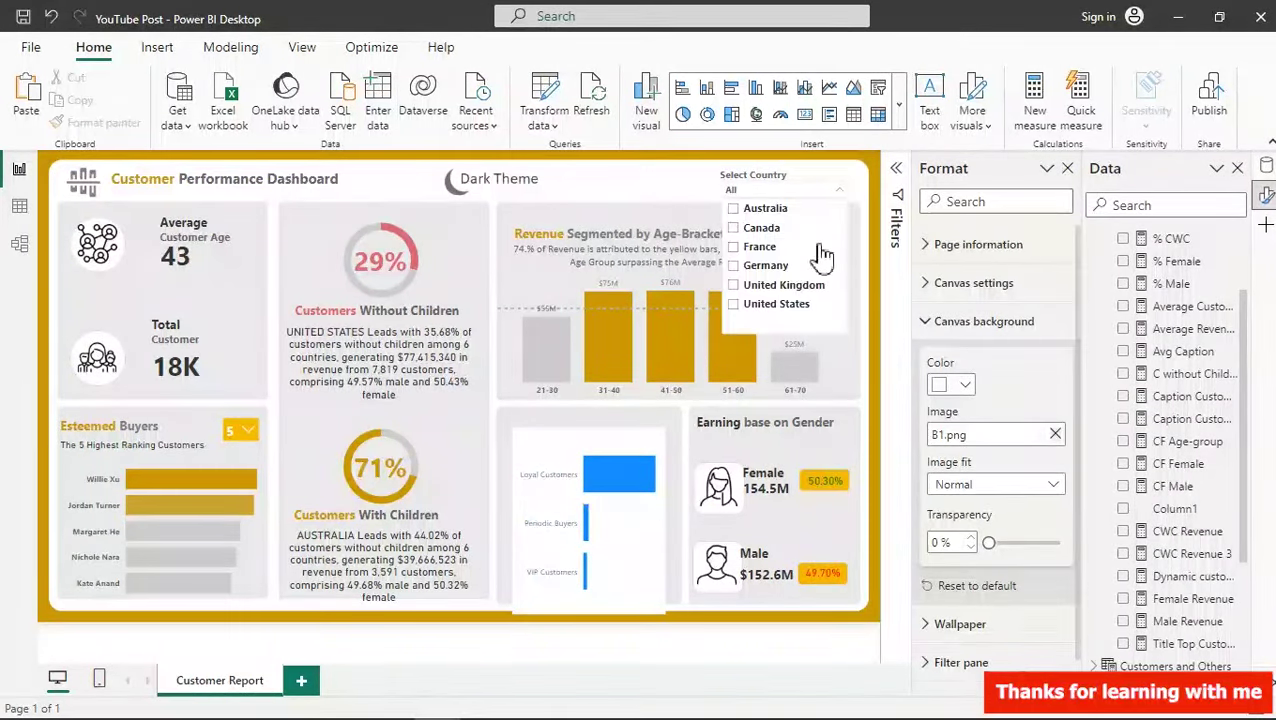
left_click(774, 250)
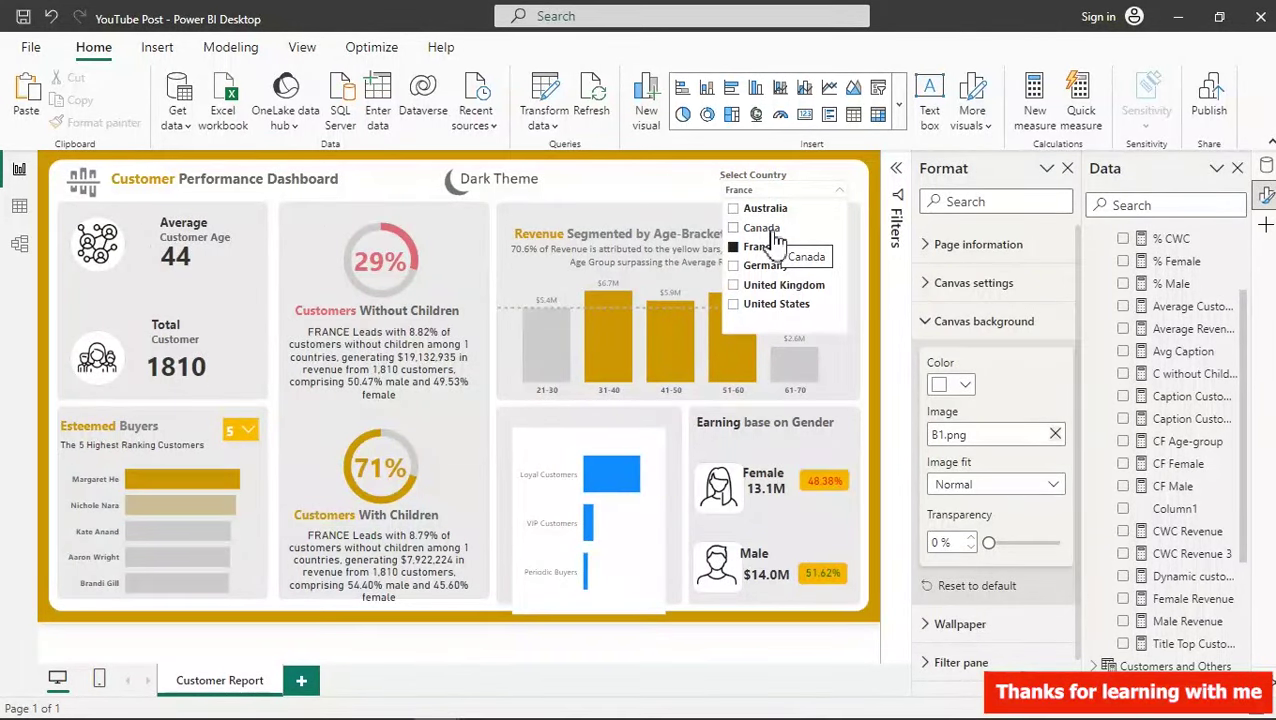
left_click(601, 443)
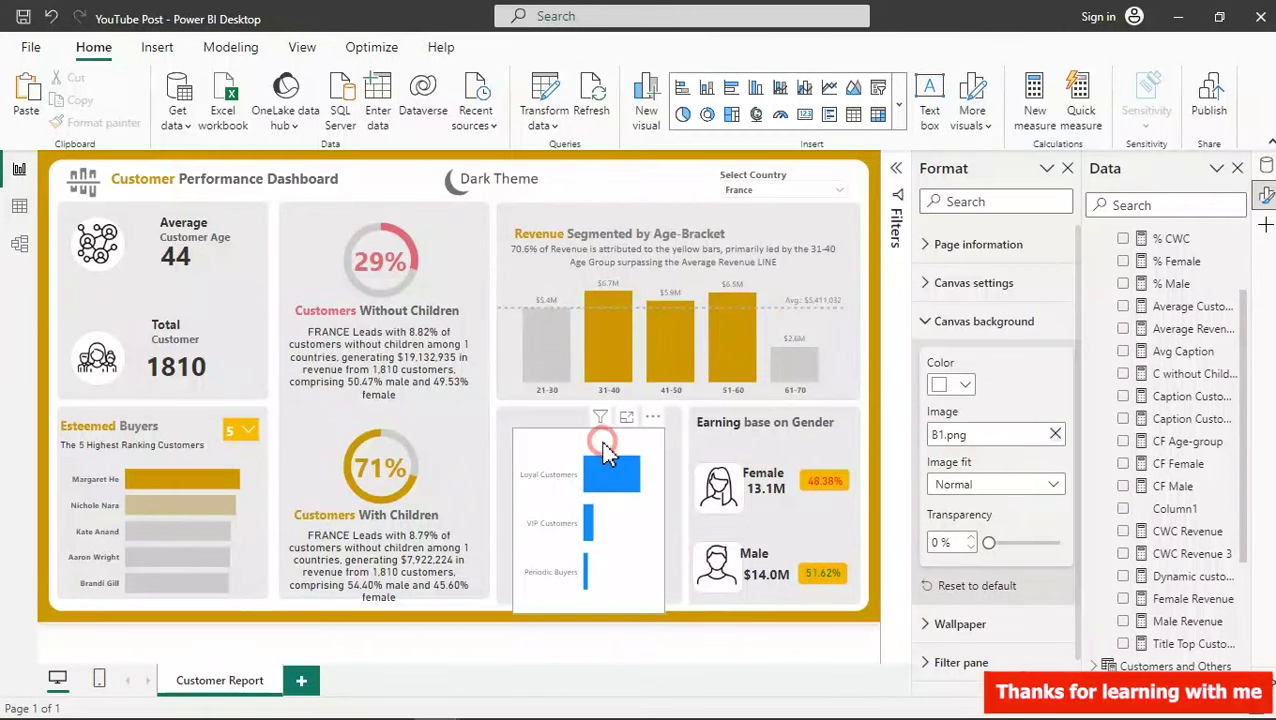
- Turn off the background of the customer-type bar chart
left_click(593, 450)
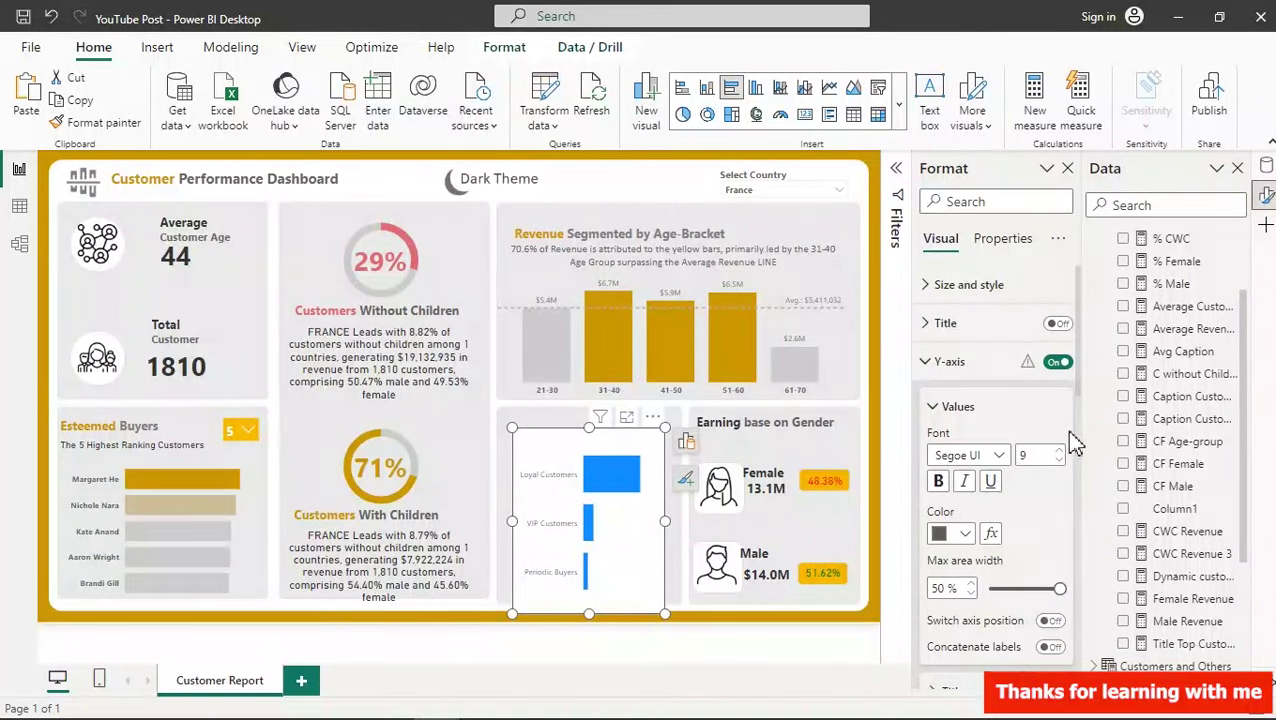
left_click(960, 285)
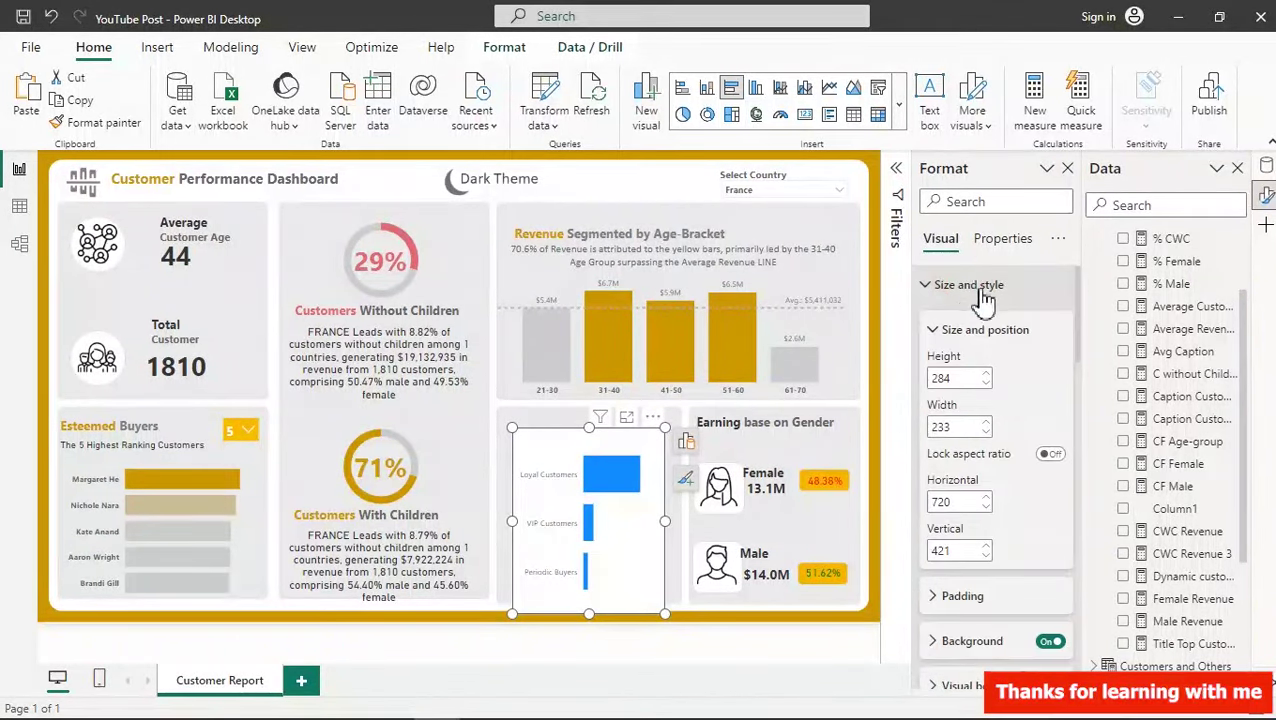
left_click(1051, 642)
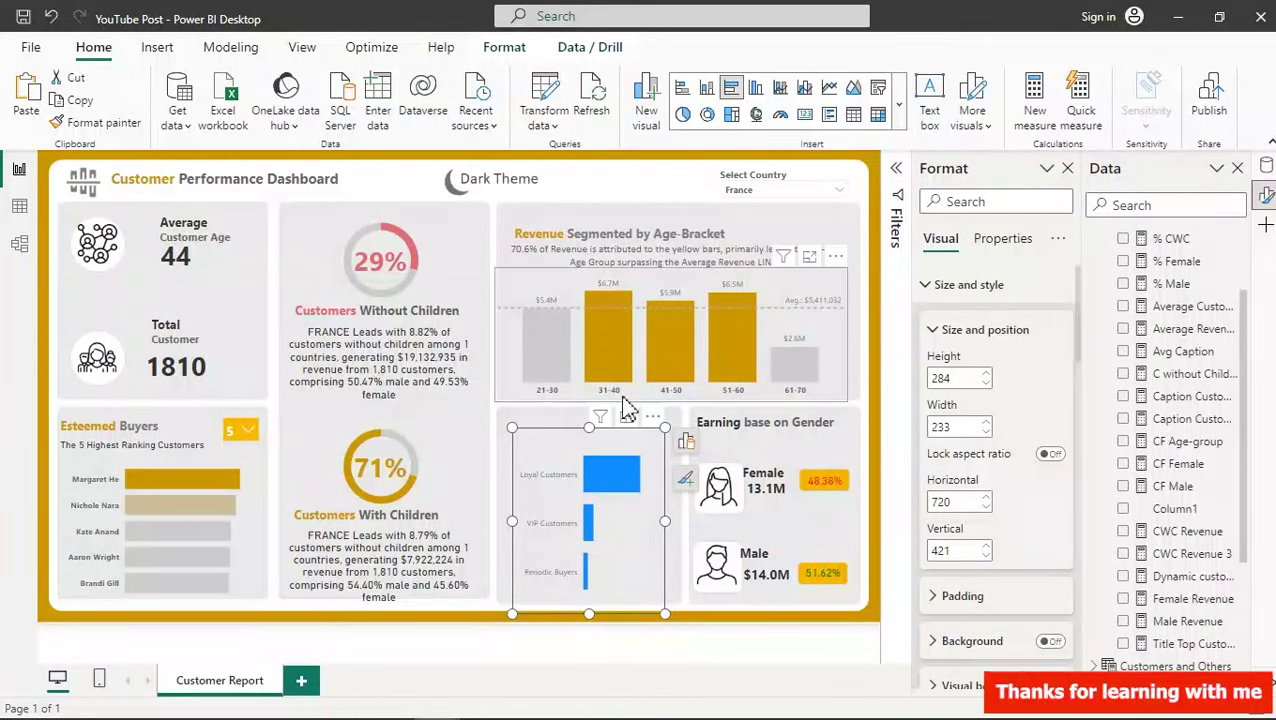
- Copy the hex code #CC9700 from the maximum gradient color of the age-bracket chart's columns and leave that formatting as is
left_click(785, 295)
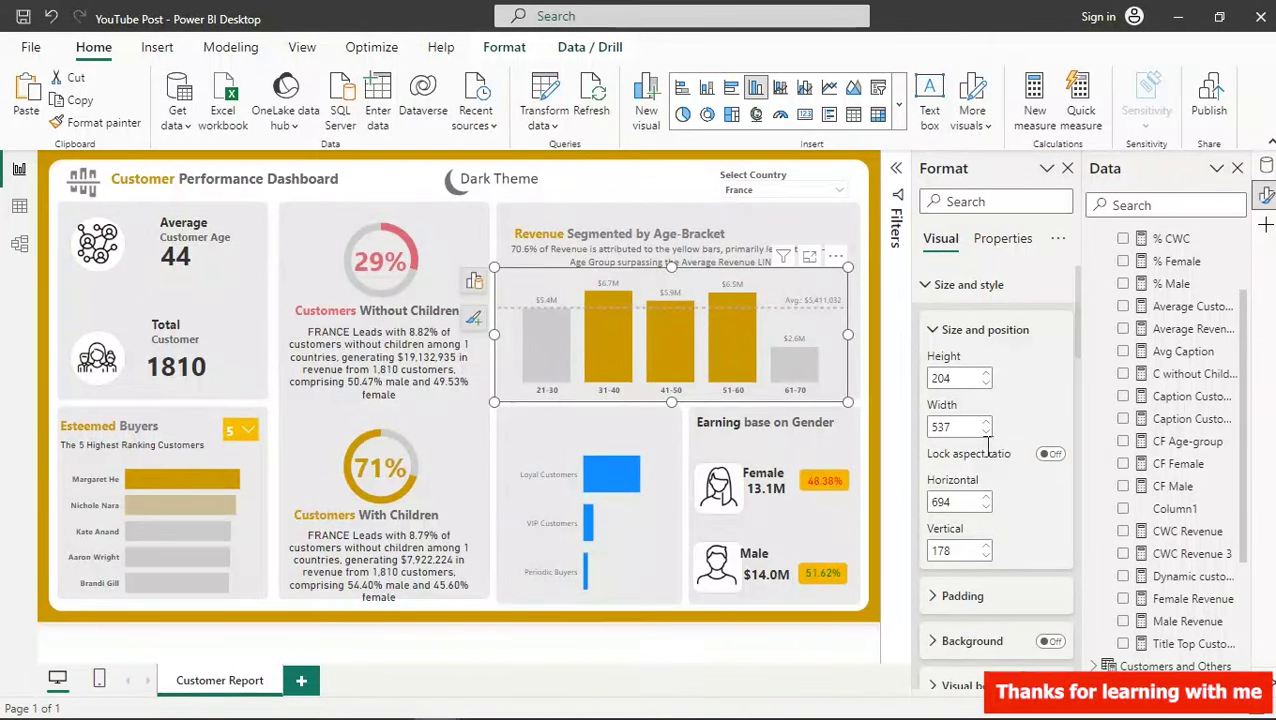
left_click(985, 286)
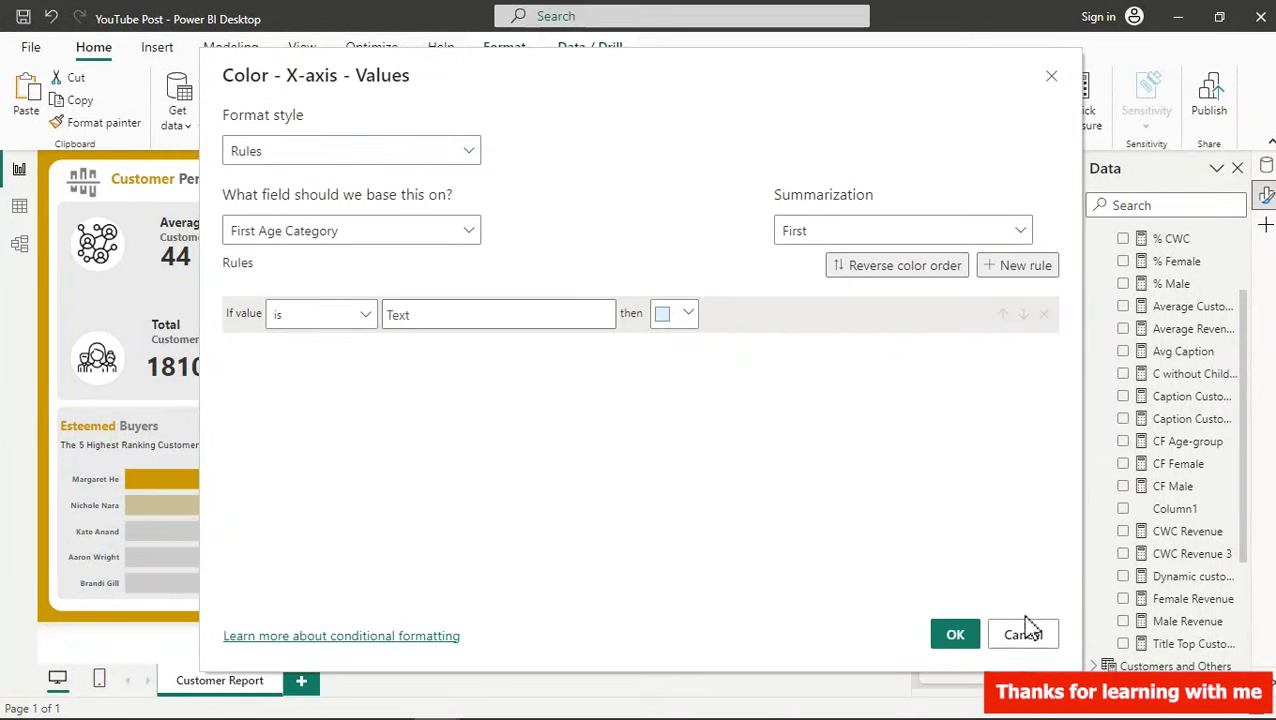
left_click(1028, 630)
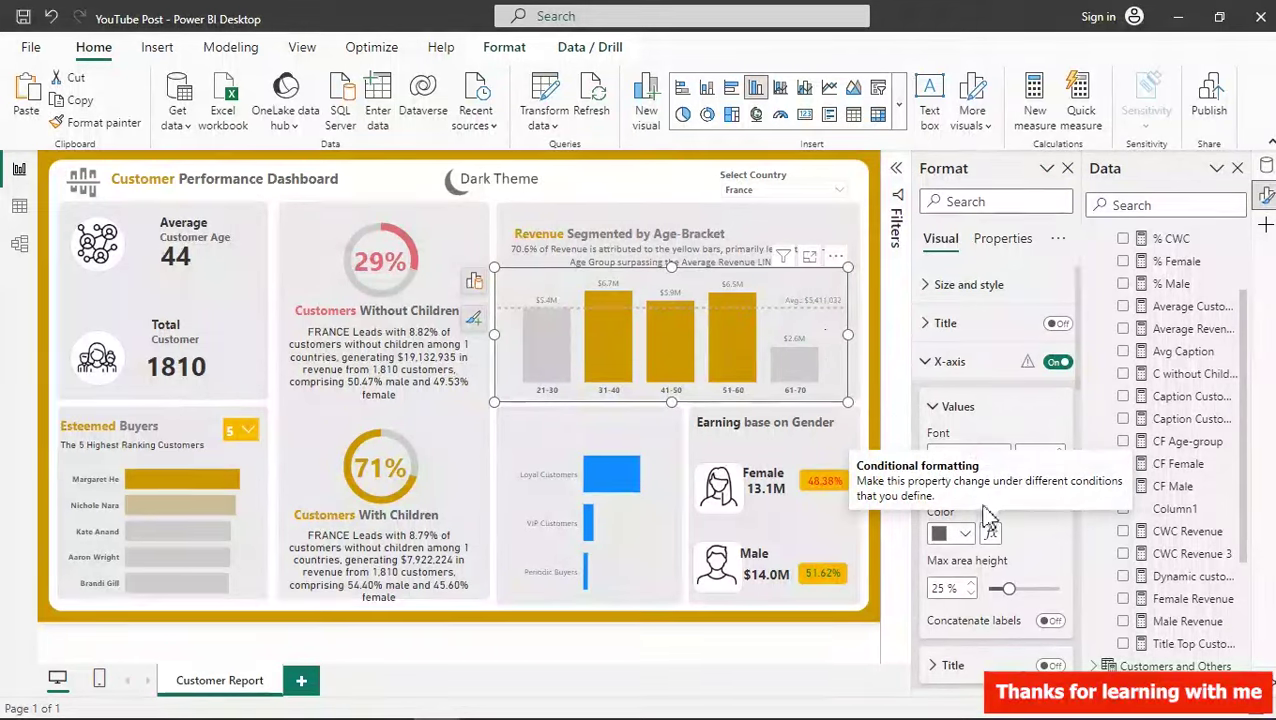
left_click_drag(1077, 332, 1071, 518)
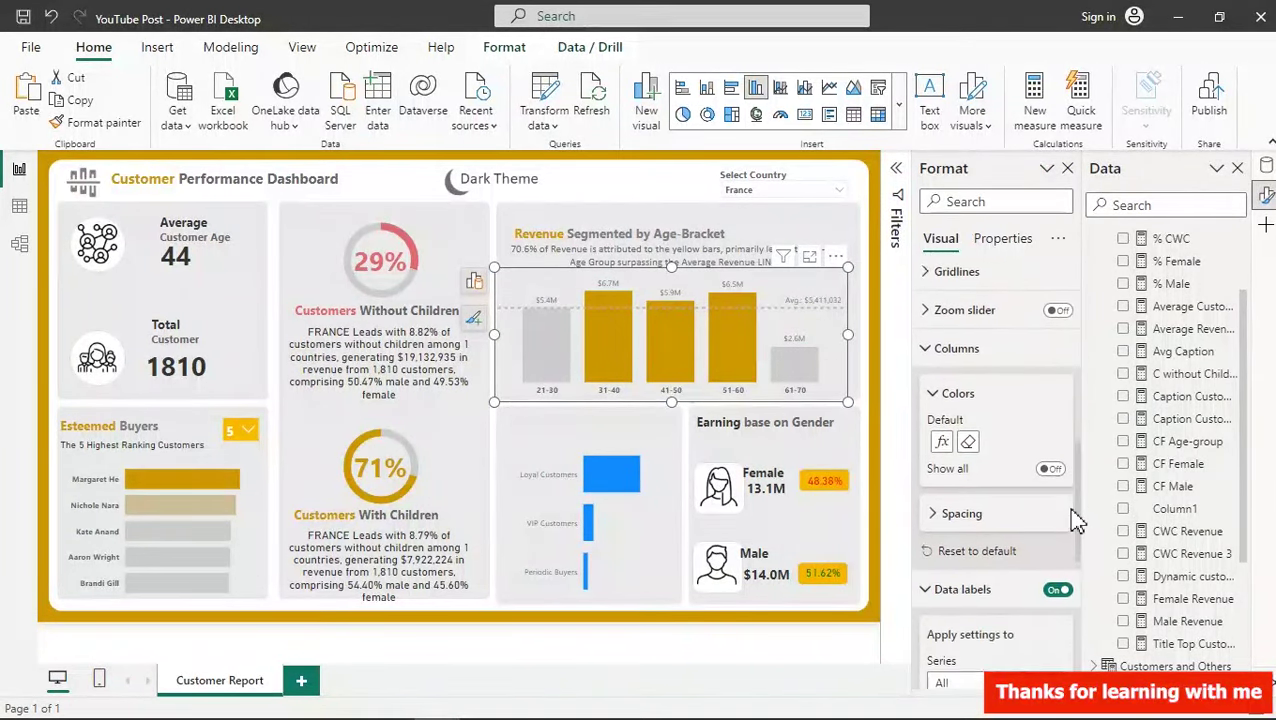
left_click(943, 444)
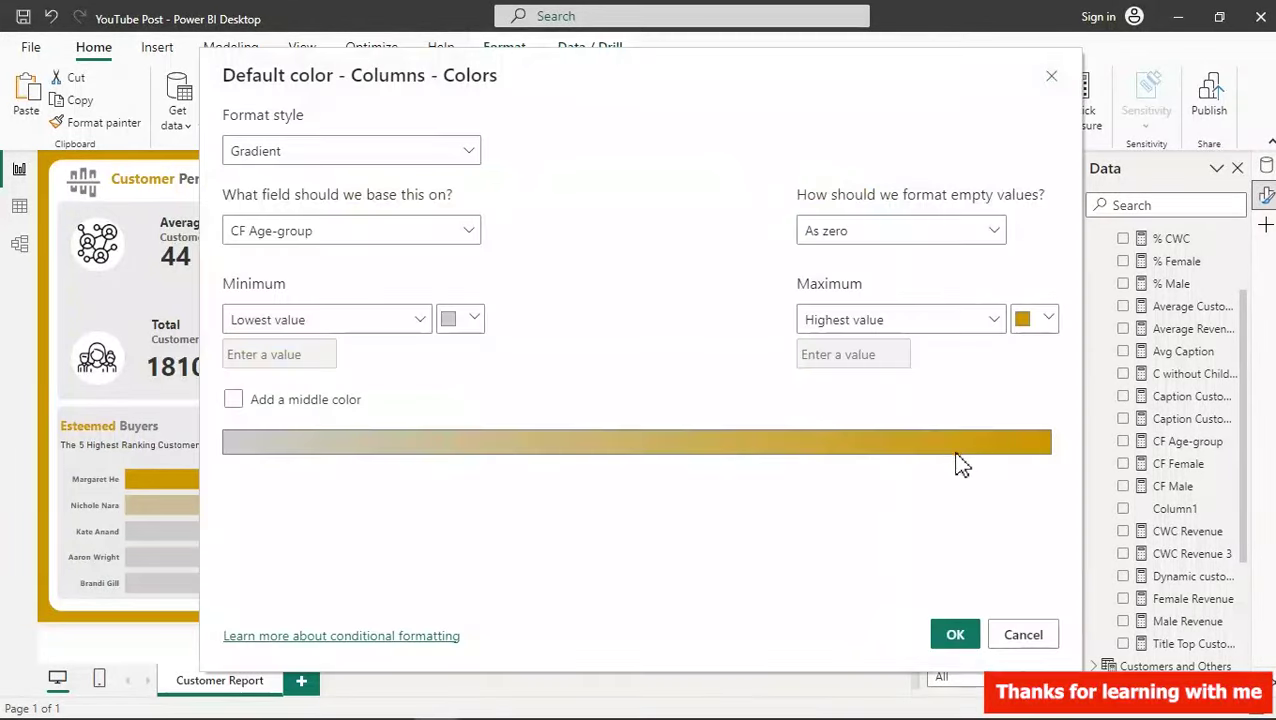
left_click(1036, 320)
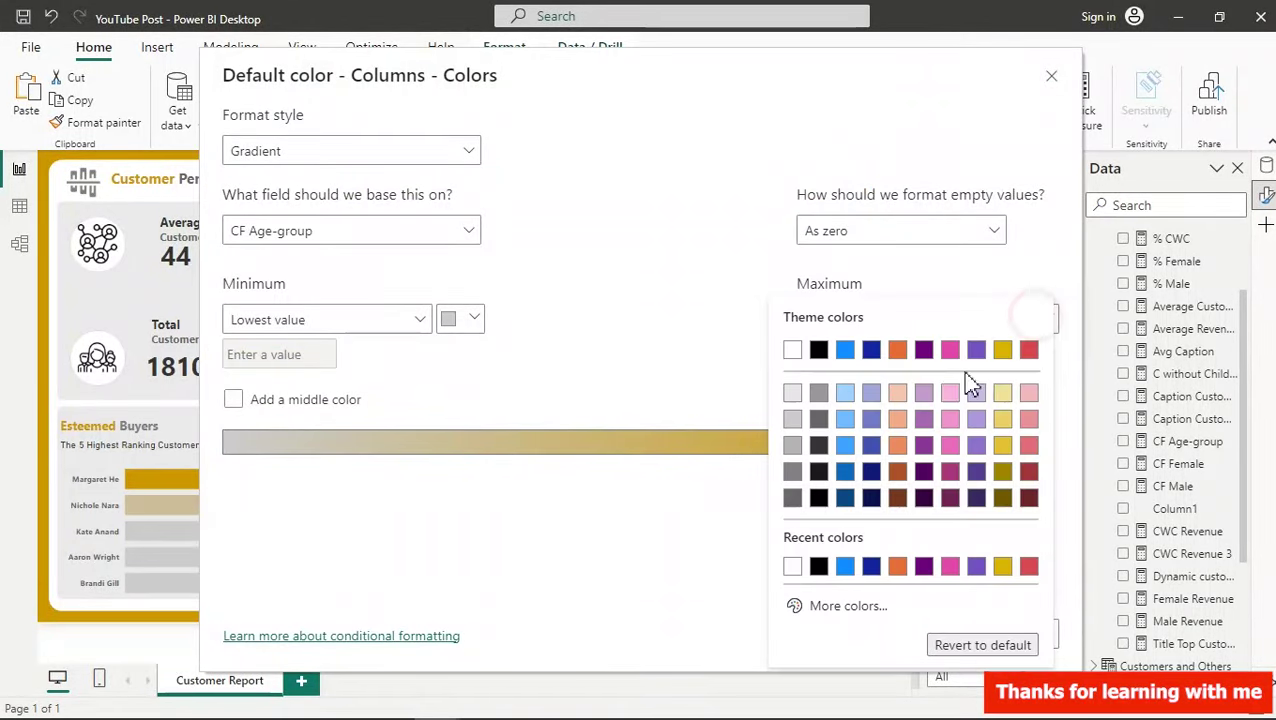
left_click(852, 607)
key("ctrl+c")
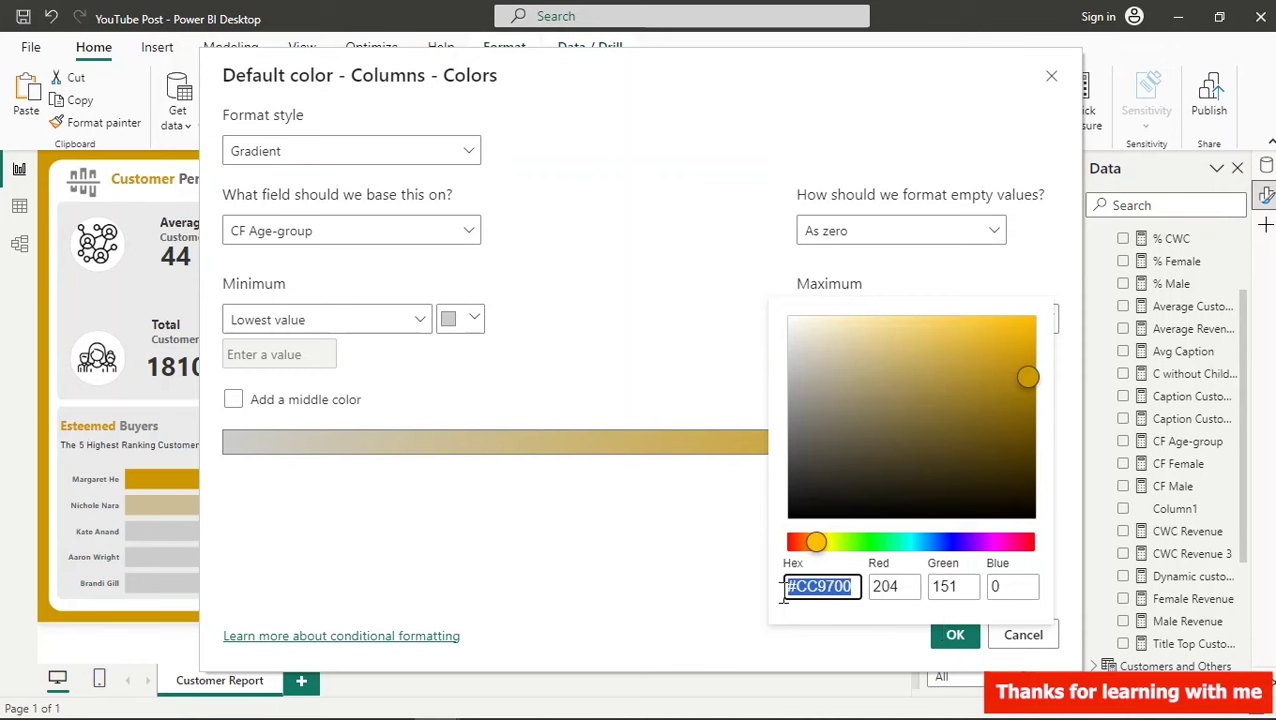
key("Return")
left_click(1000, 633)
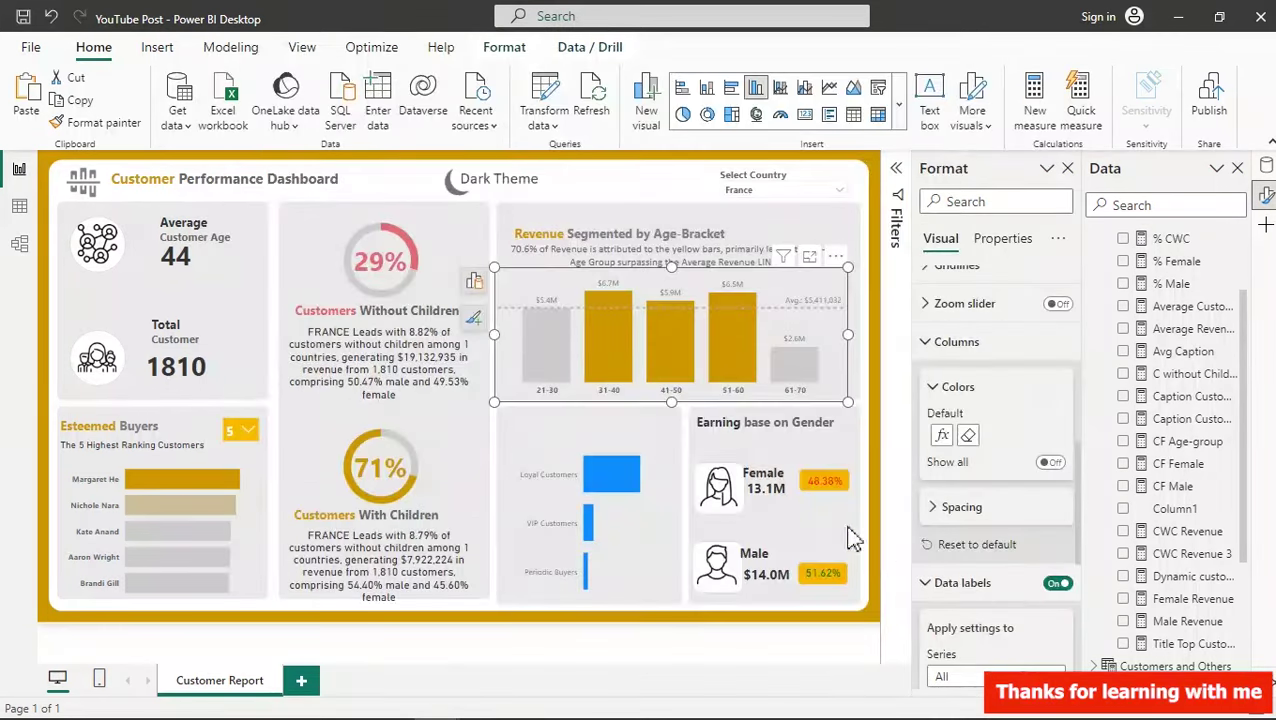
- Set the customer-type chart's bar colors to a gradient based on Total Revenue
left_click(640, 512)
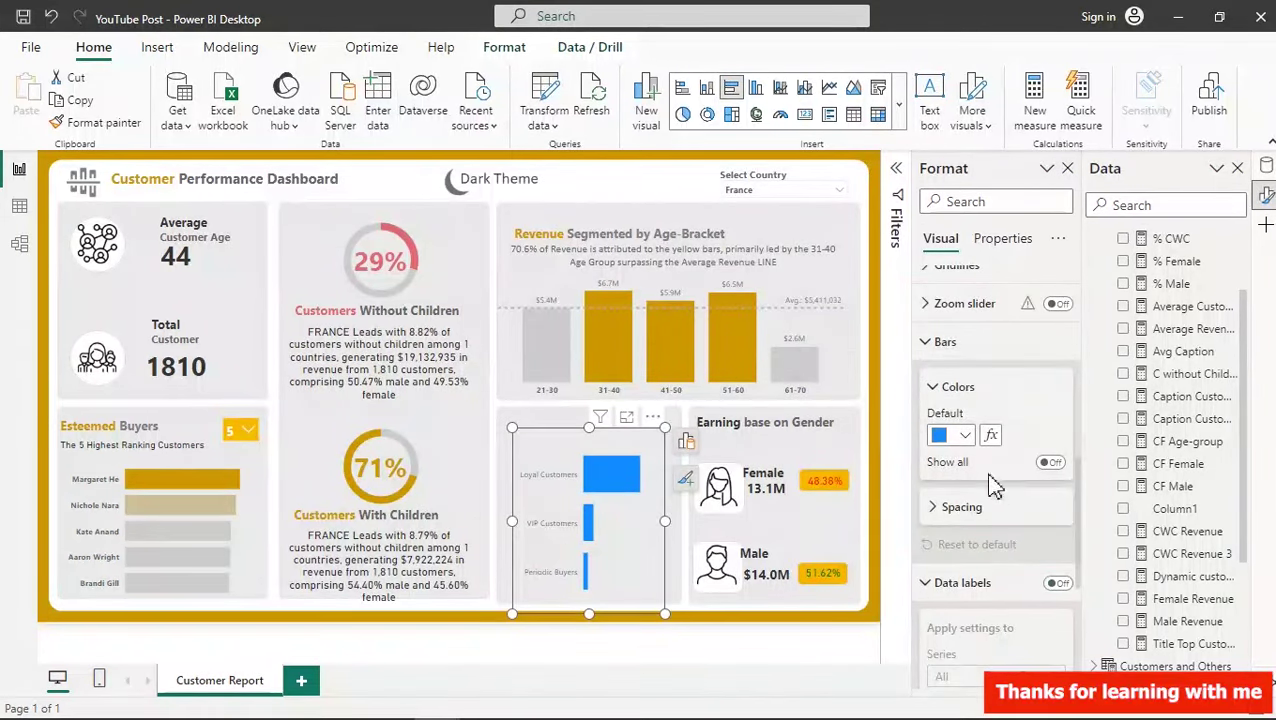
left_click(991, 436)
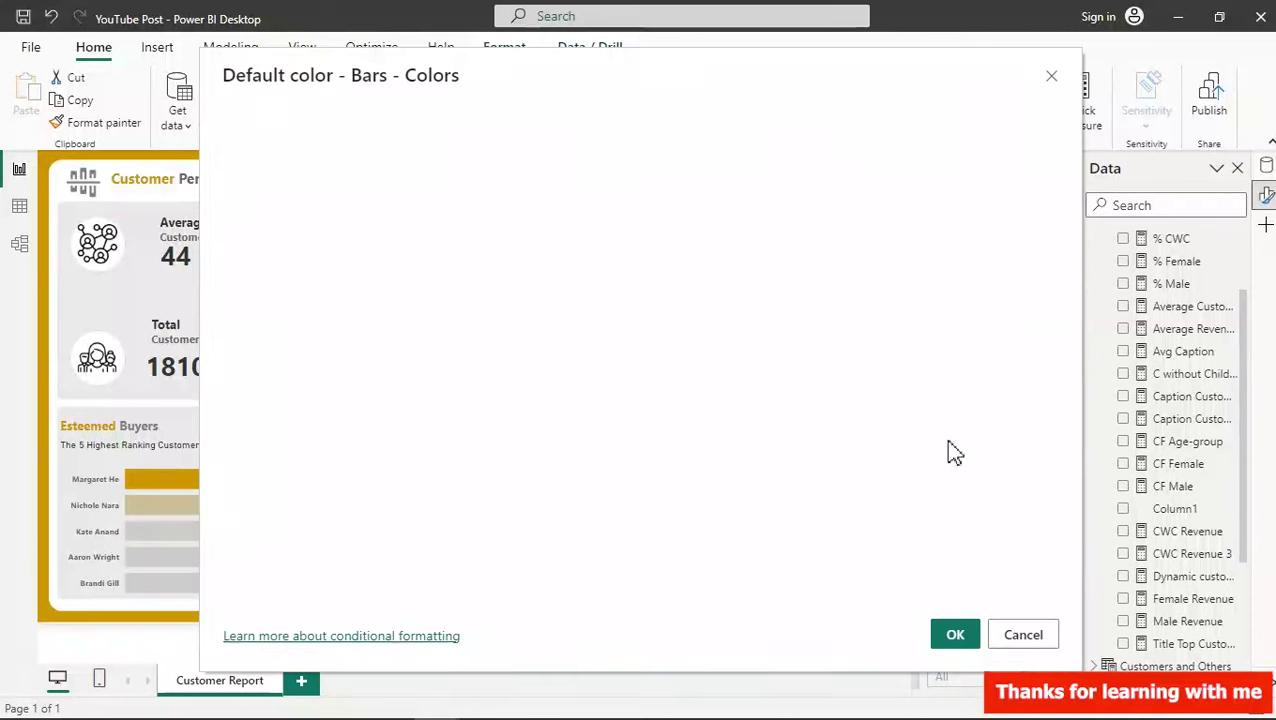
left_click_drag(503, 88, 519, 157)
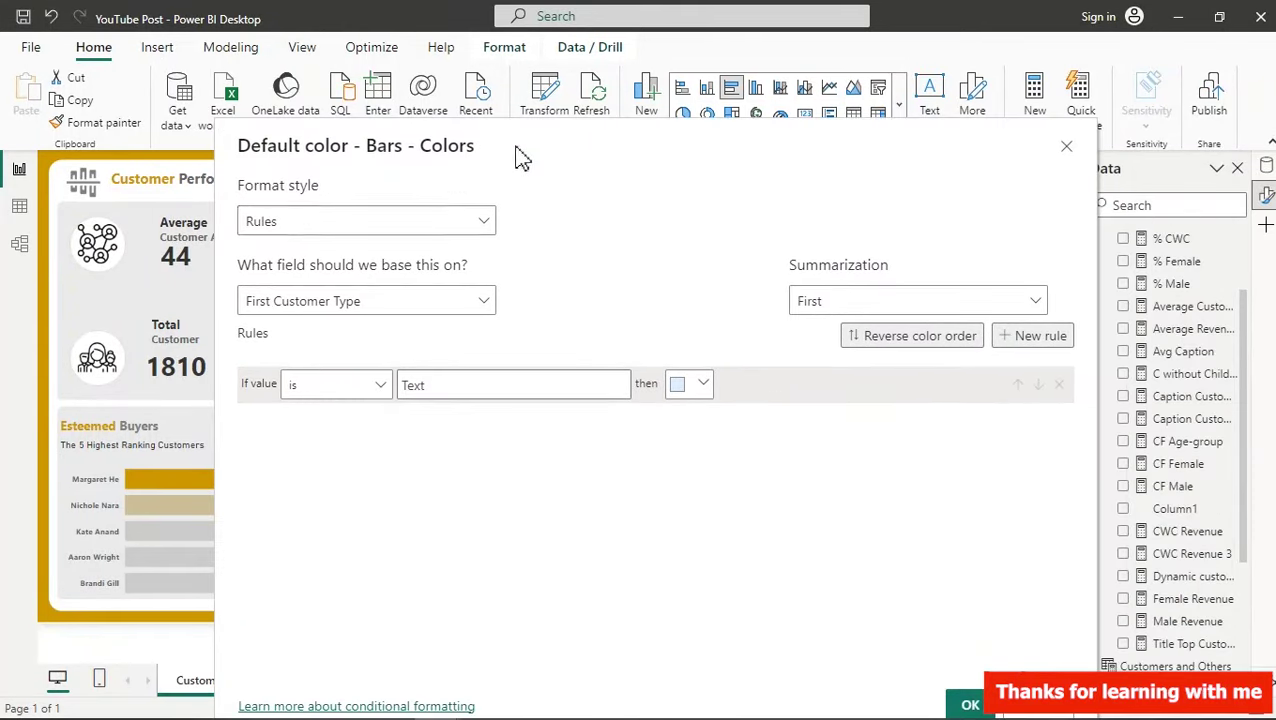
left_click(472, 224)
left_click(379, 256)
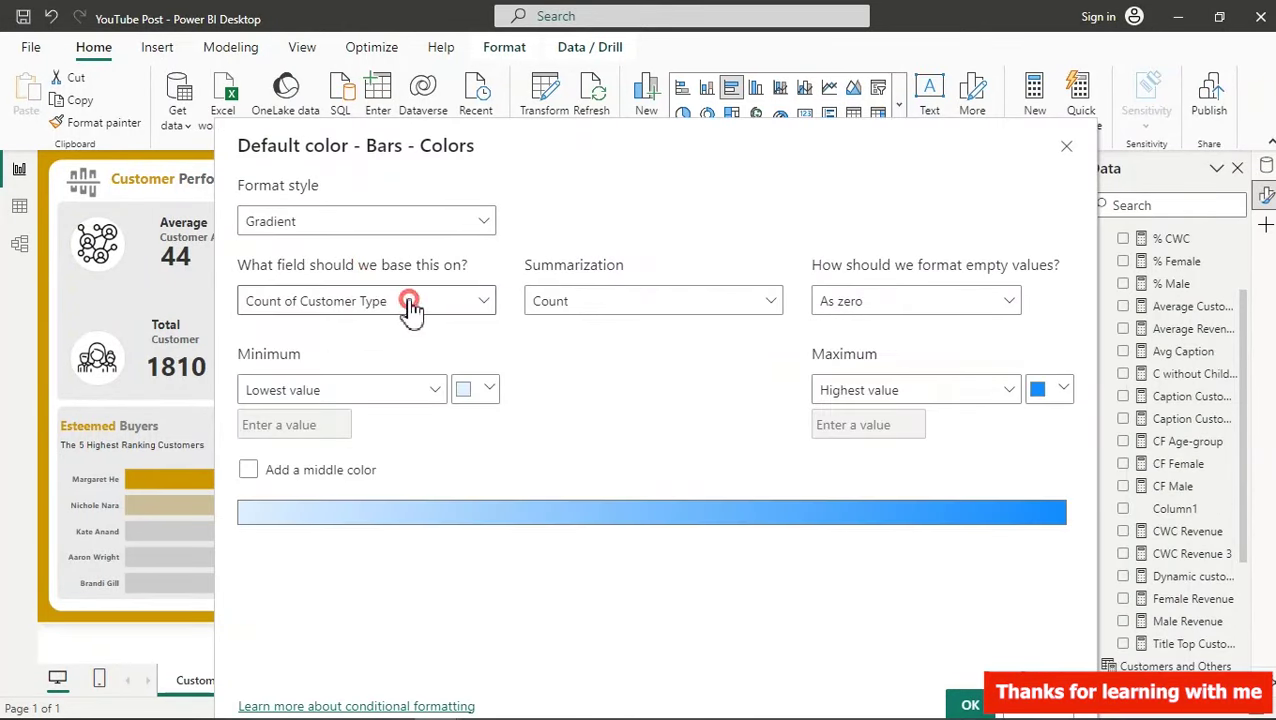
left_click(411, 305)
type("t")
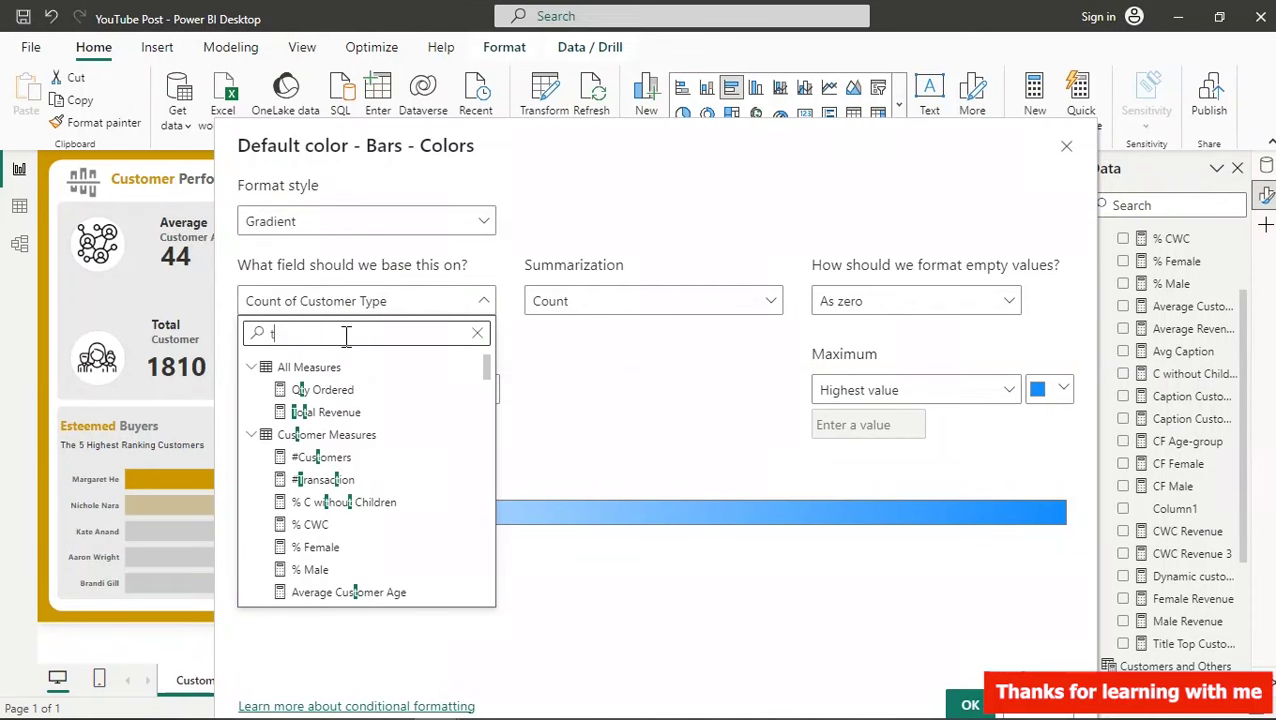
type("o")
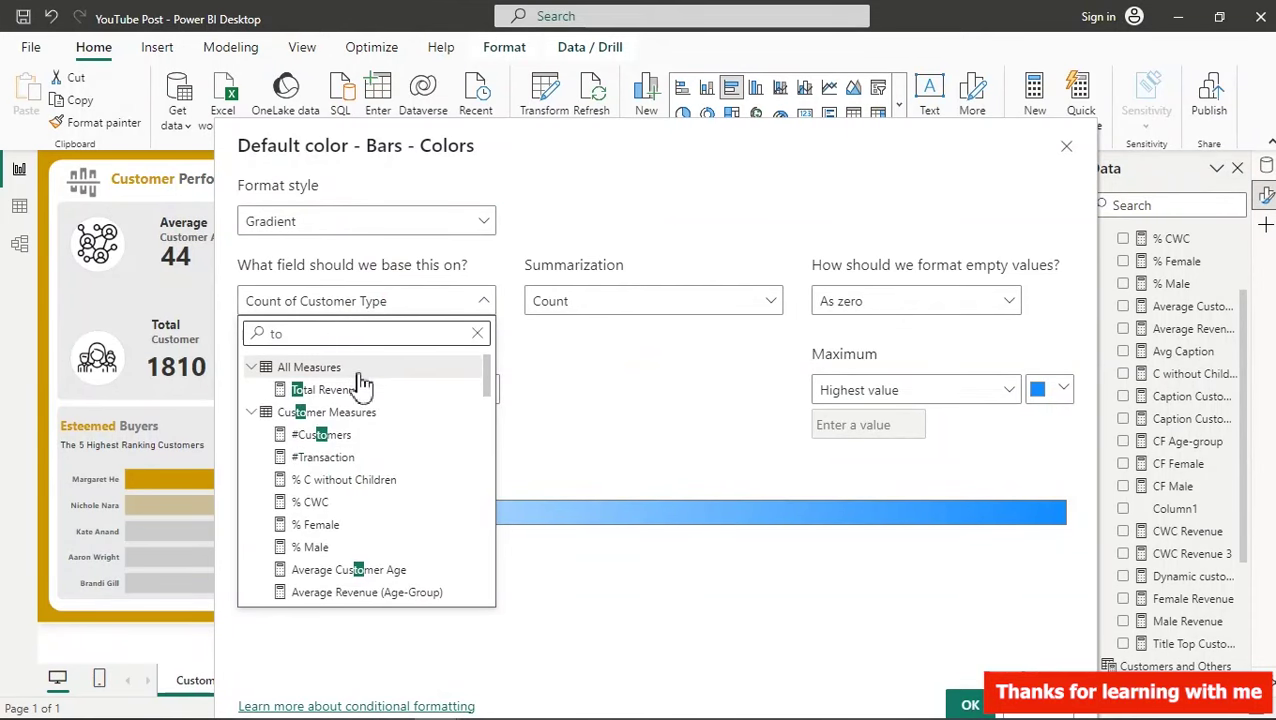
left_click(358, 391)
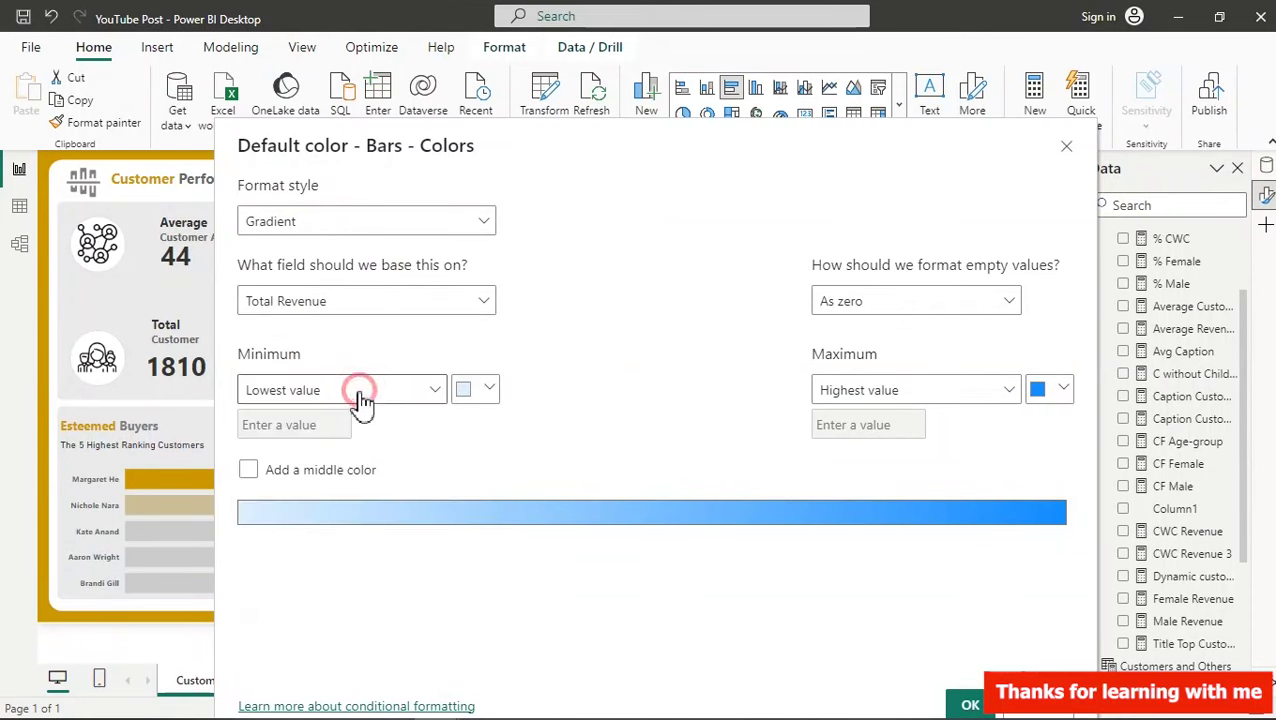
- Set the bar gradient's minimum color to medium gray and its maximum color to the copied gold #CC9700
left_click(485, 390)
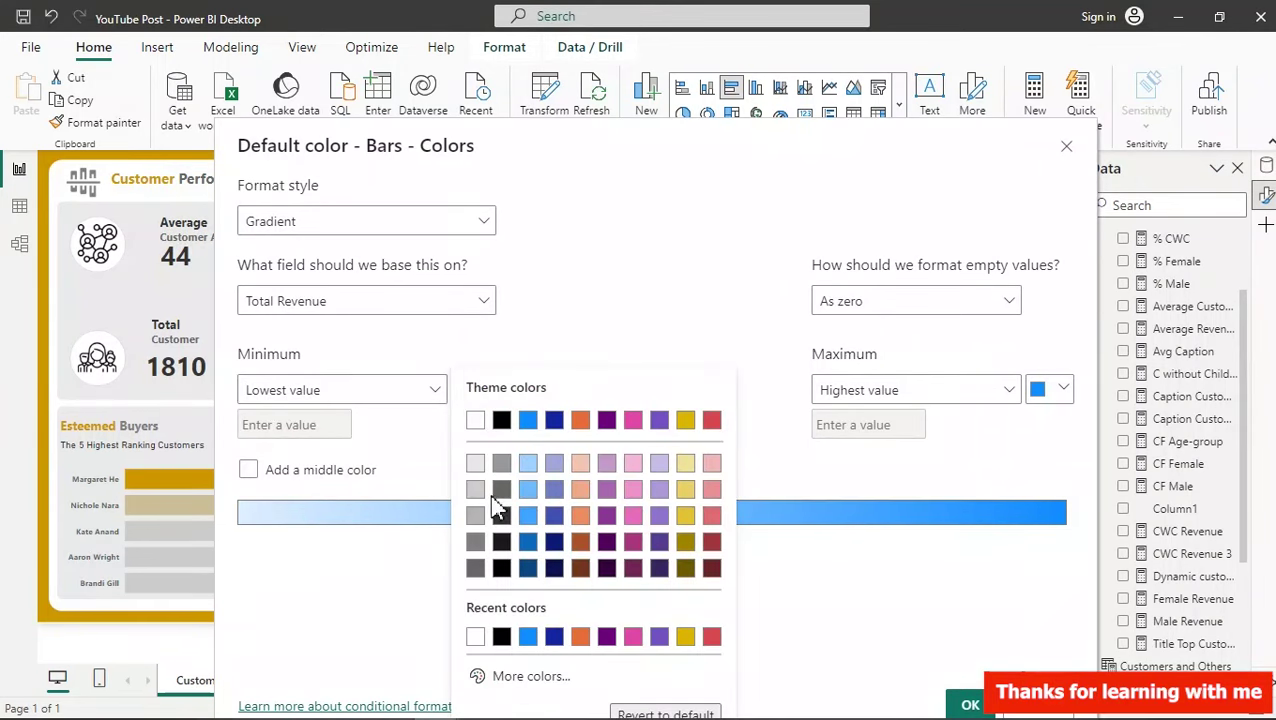
left_click(476, 516)
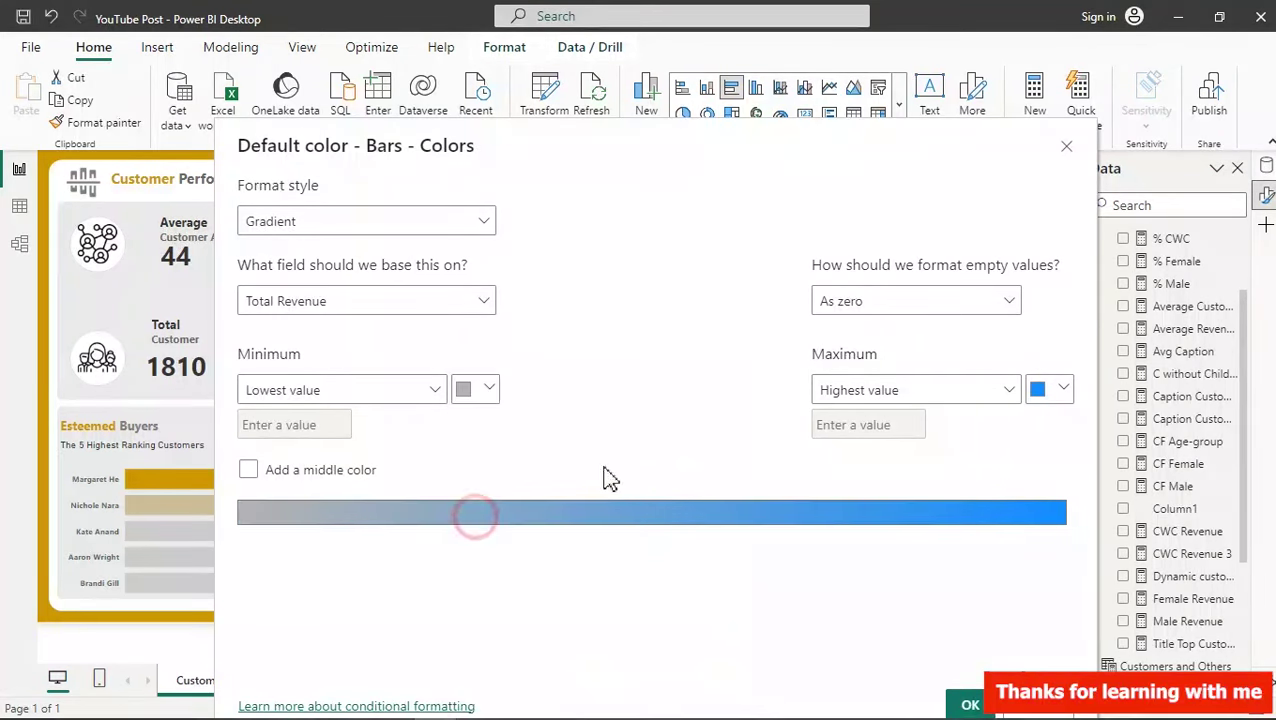
left_click(1065, 392)
left_click(880, 675)
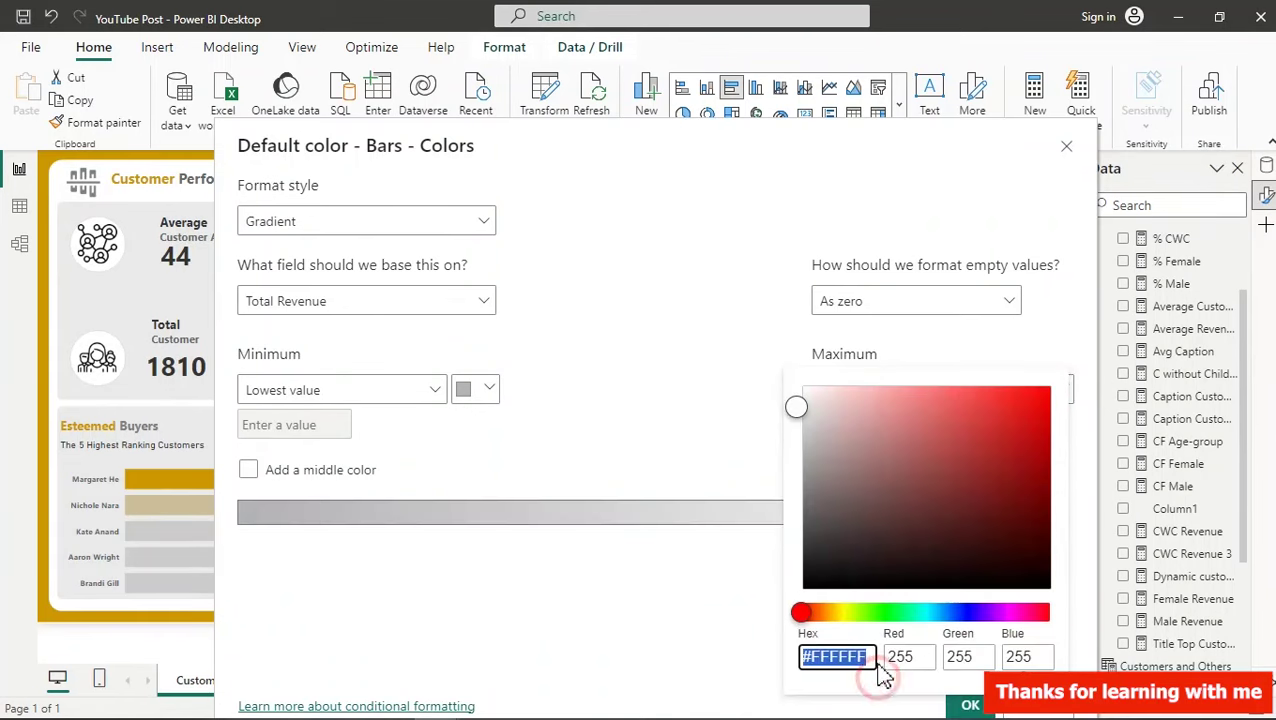
key("ctrl+v")
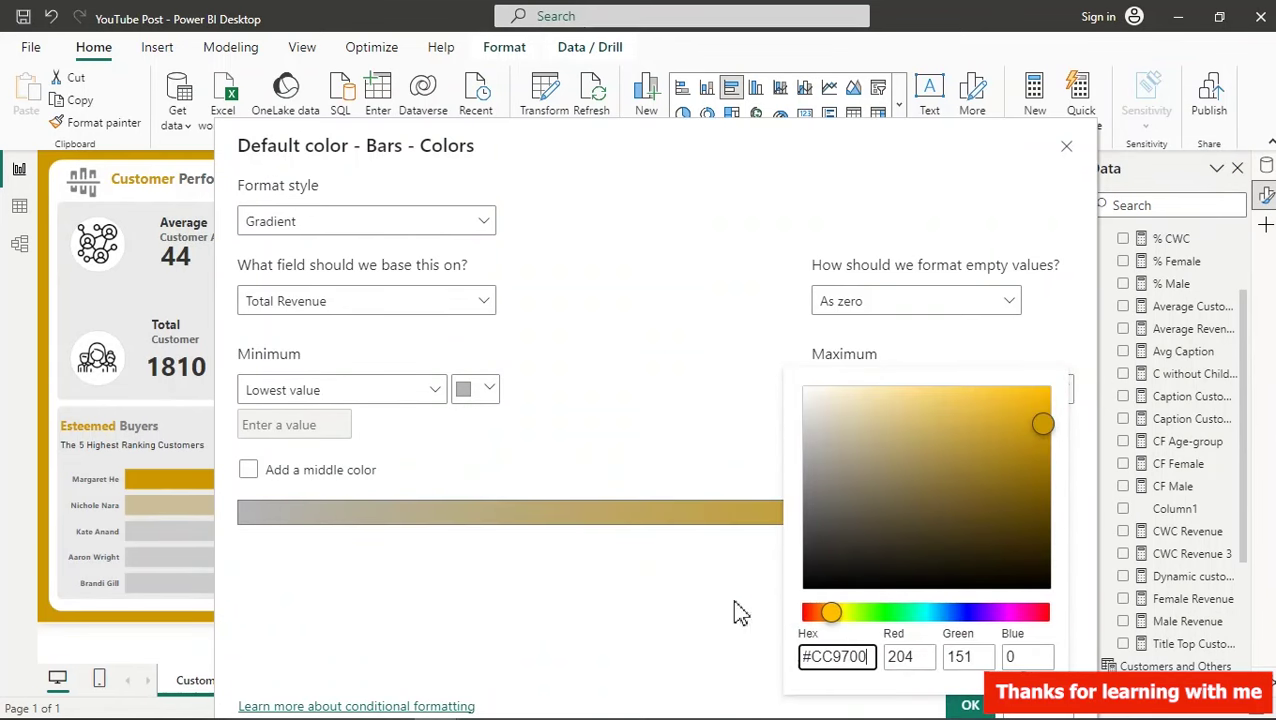
left_click(485, 465)
- Add a middle color to the bar gradient in the same medium gray as the minimum and apply the formatting
left_click(248, 469)
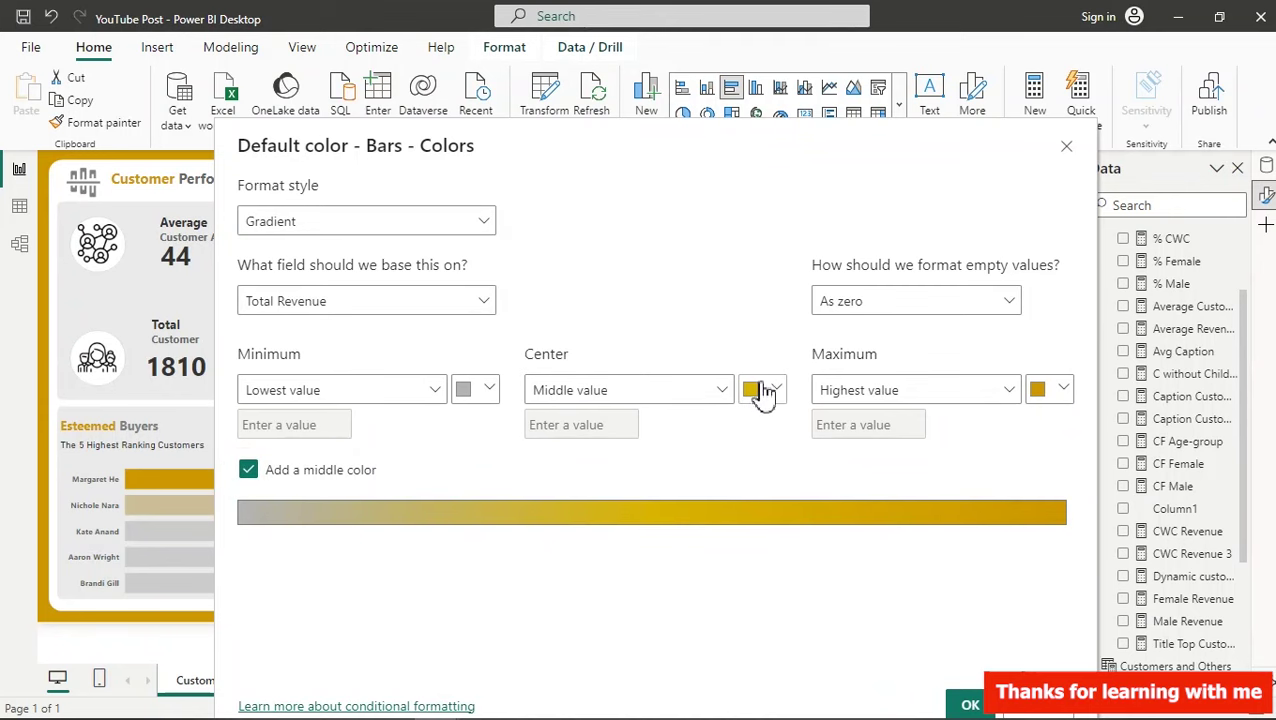
left_click(771, 392)
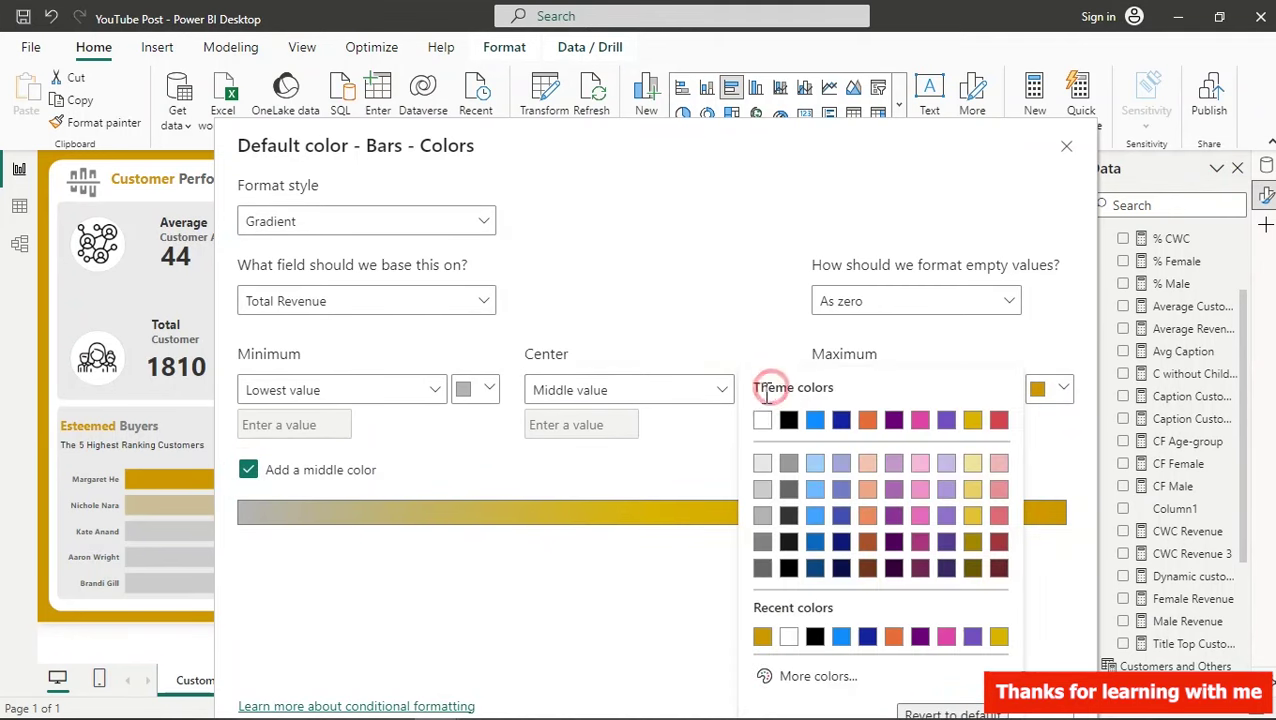
left_click(763, 489)
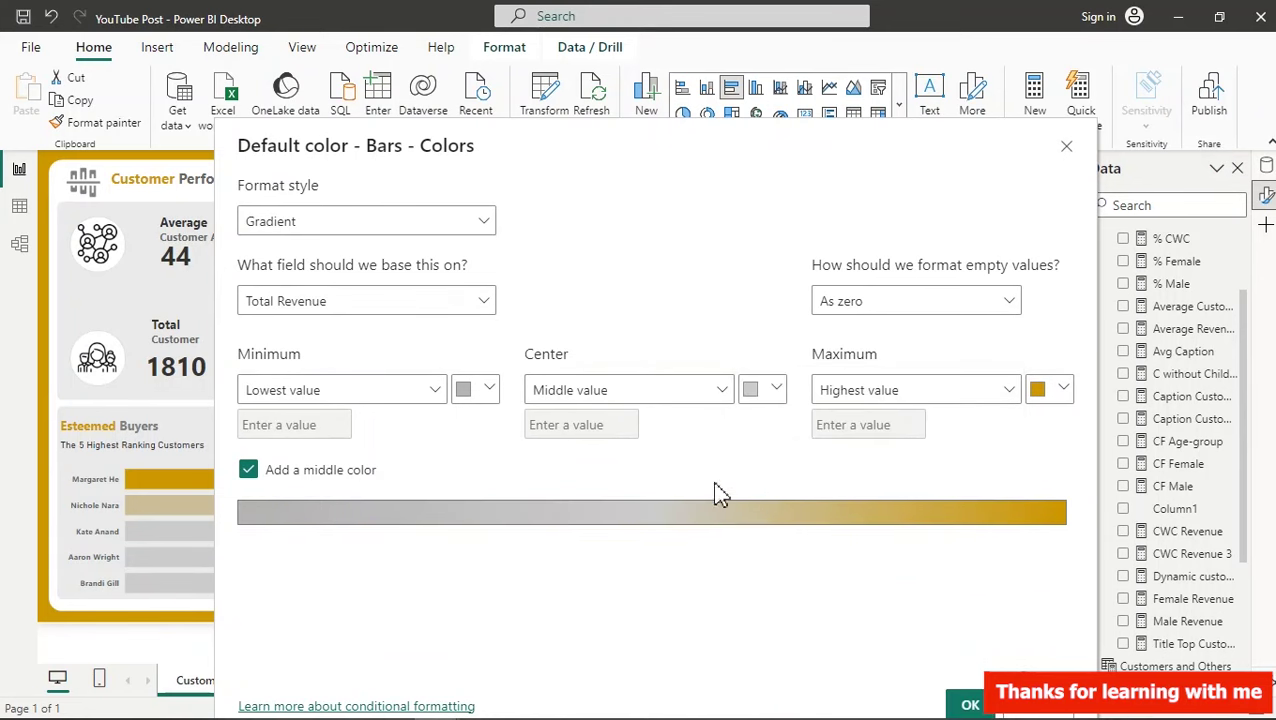
left_click(478, 390)
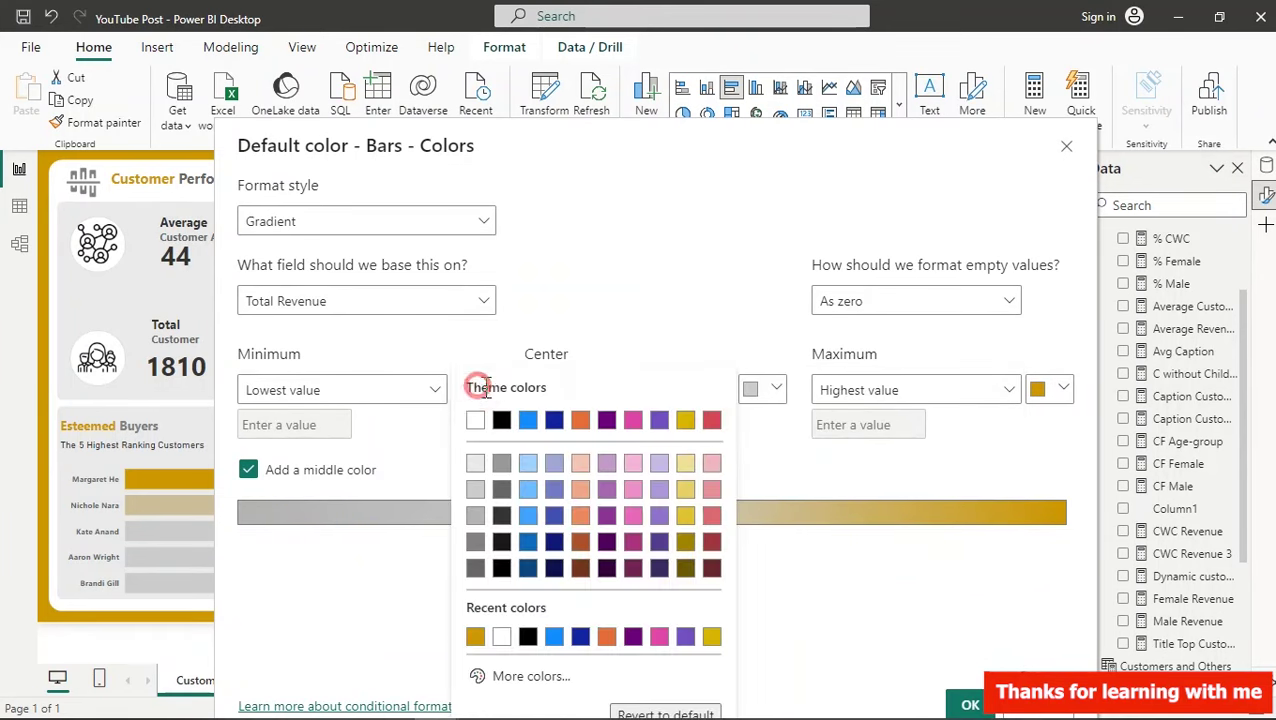
left_click(476, 515)
left_click(760, 394)
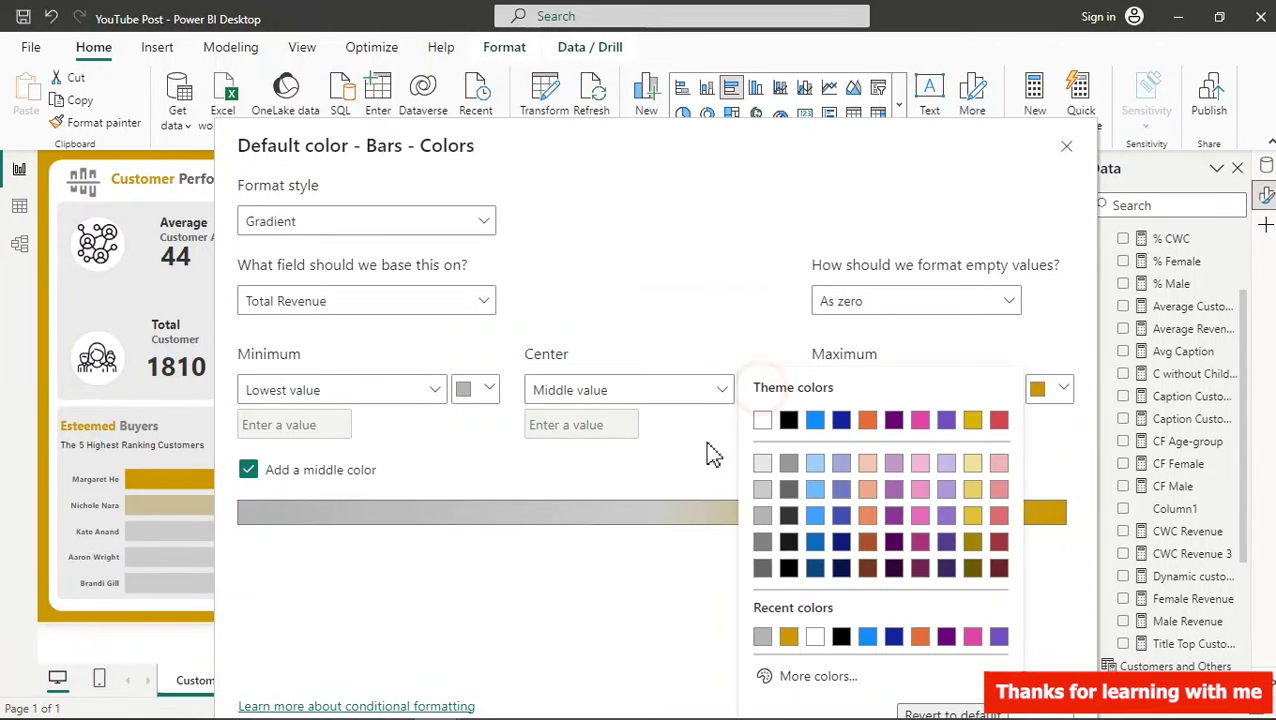
left_click(762, 515)
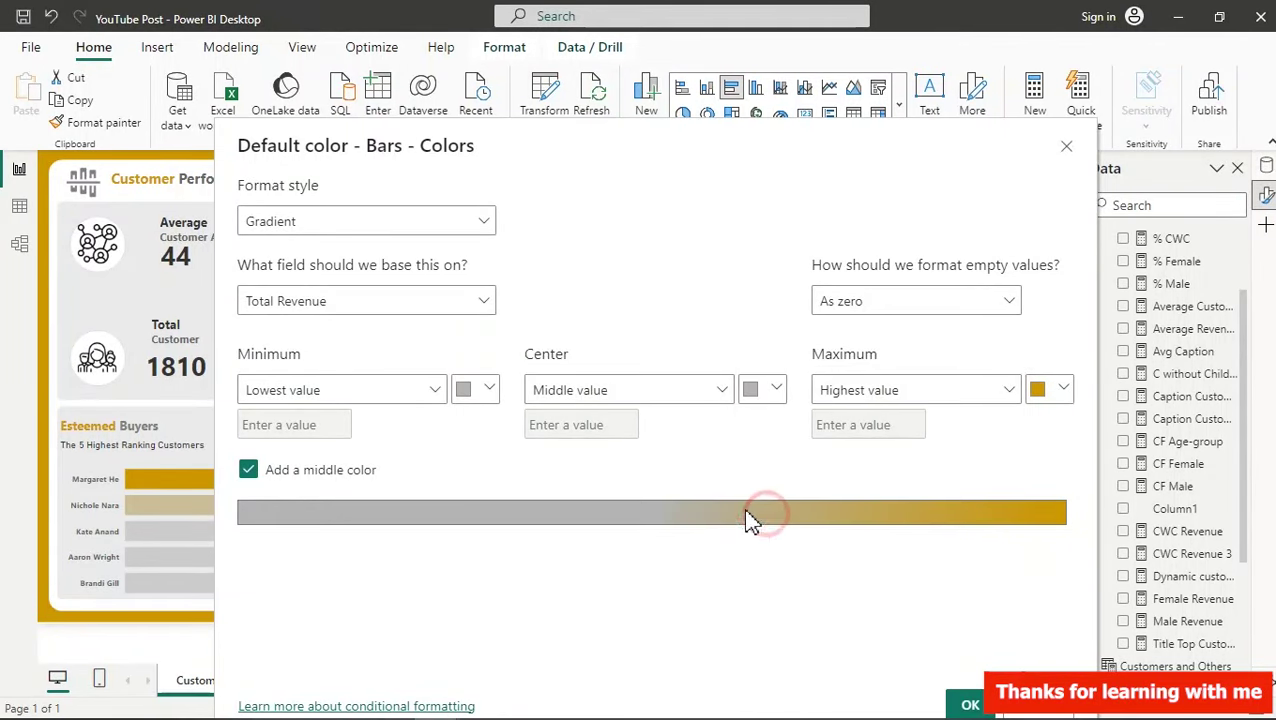
left_click(969, 704)
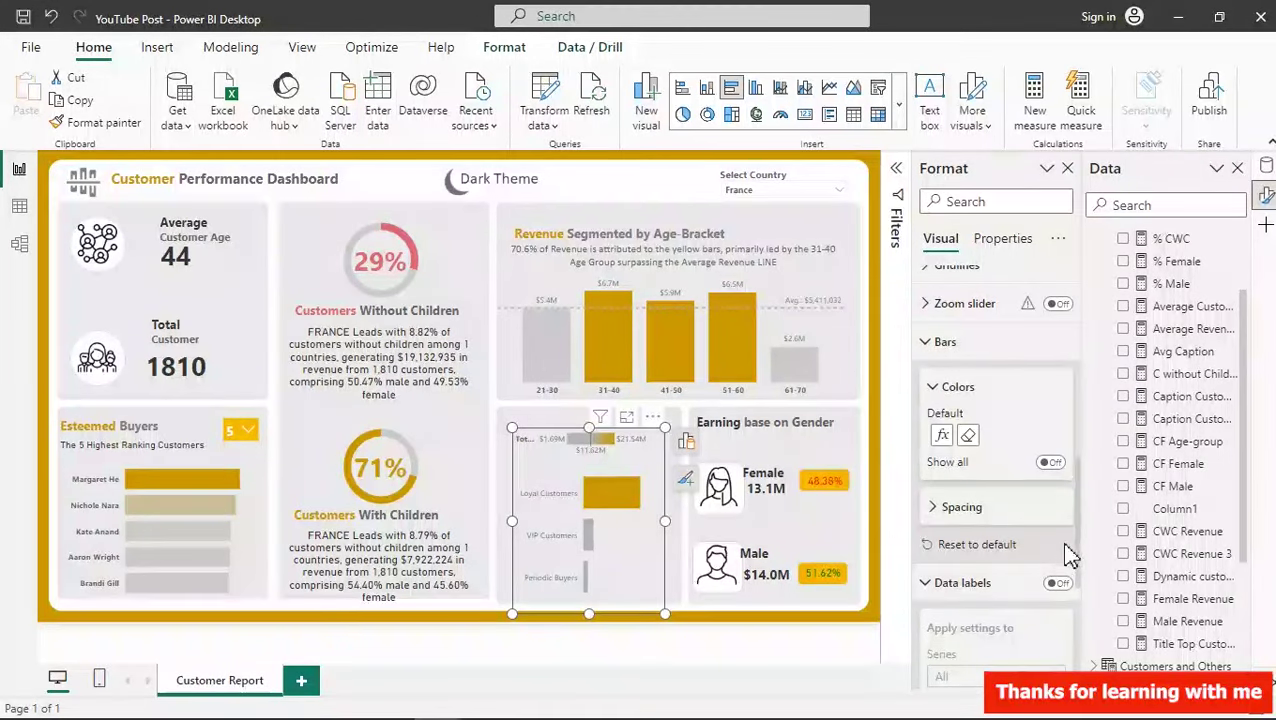
- Turn off the legend of the customer-type bar chart
scroll(1082, 546, "up", 5)
left_click(1057, 462)
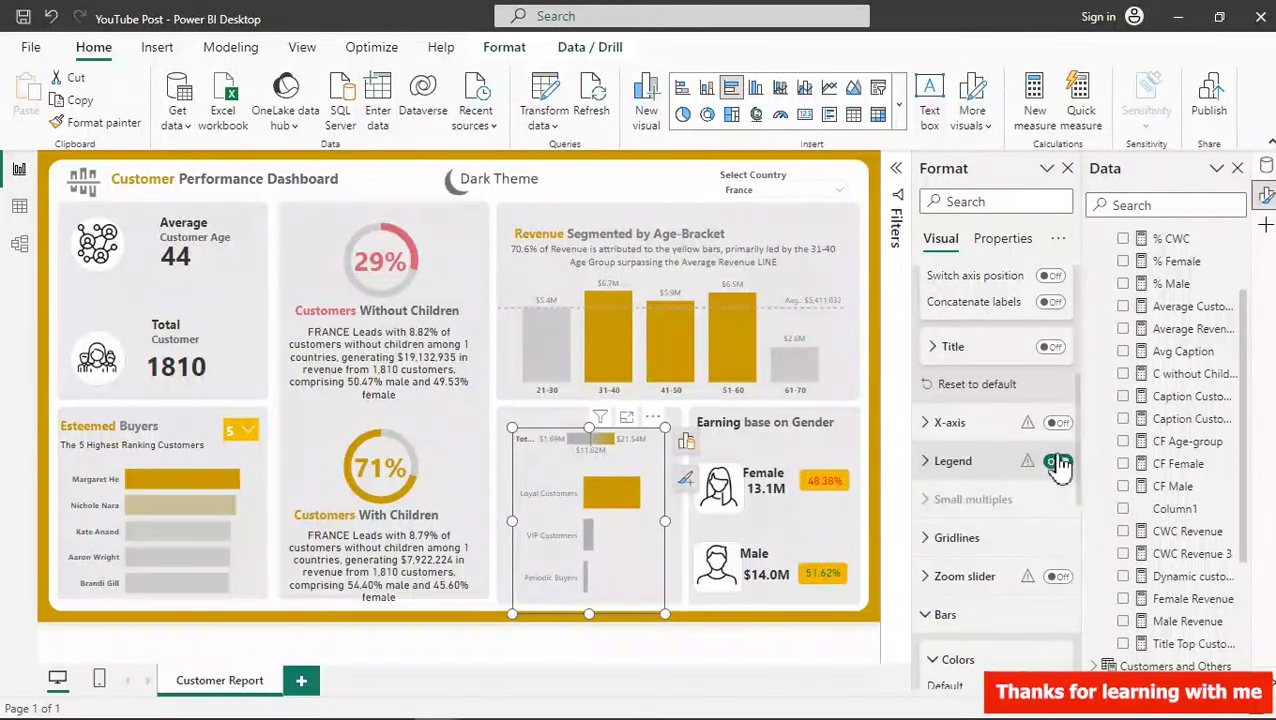
left_click(1060, 466)
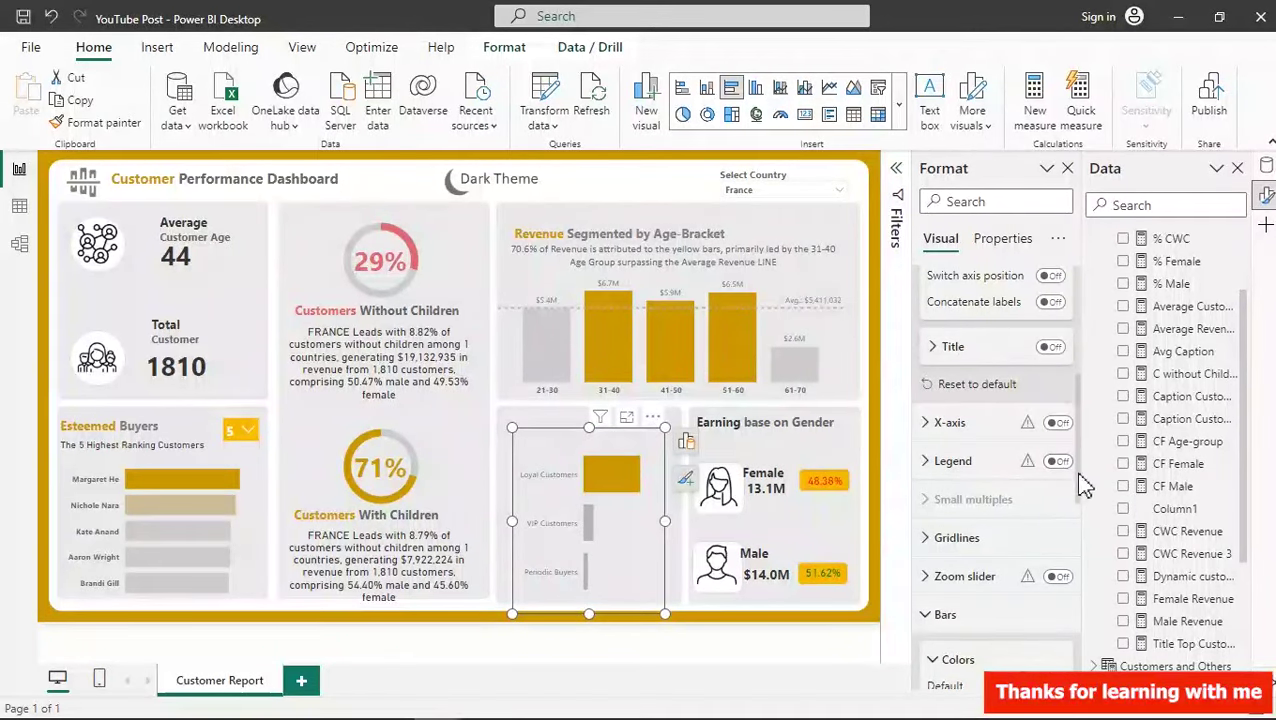
- Make the customer-type chart's Y-axis labels bold and widen the chart slightly on both sides to fill its card
left_click_drag(1078, 480, 1077, 398)
left_click(940, 431)
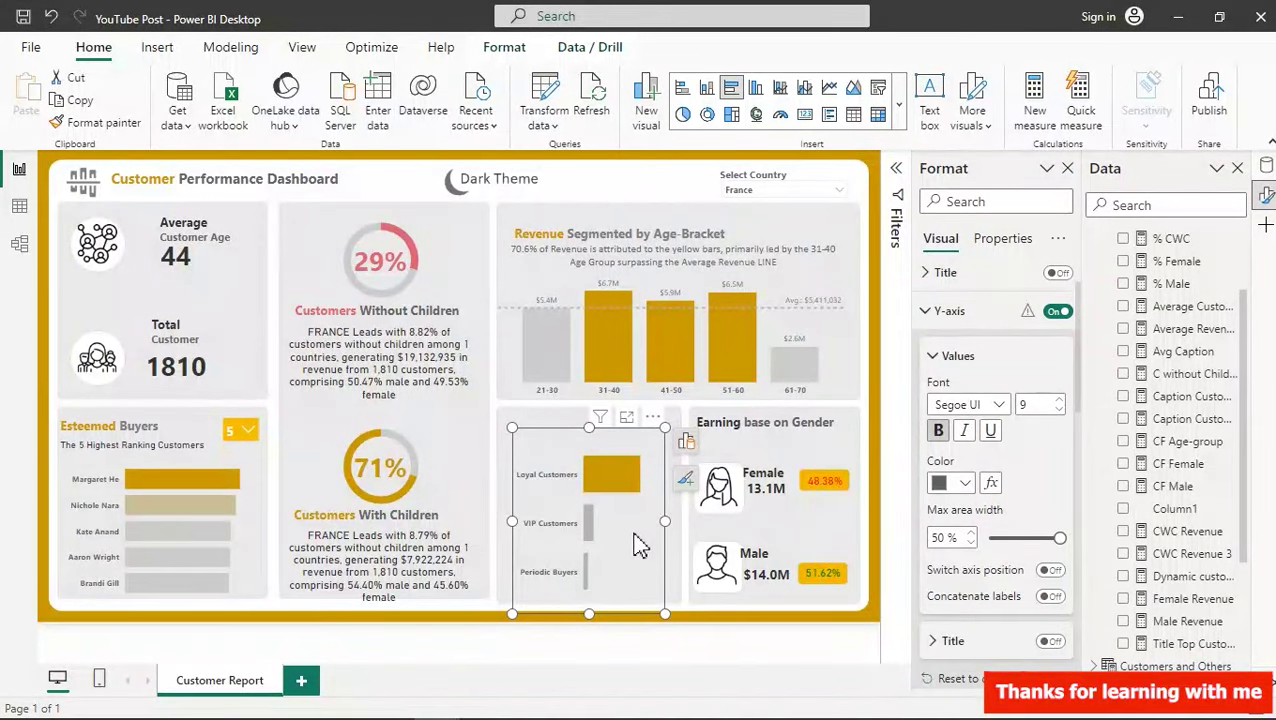
left_click_drag(662, 522, 681, 540)
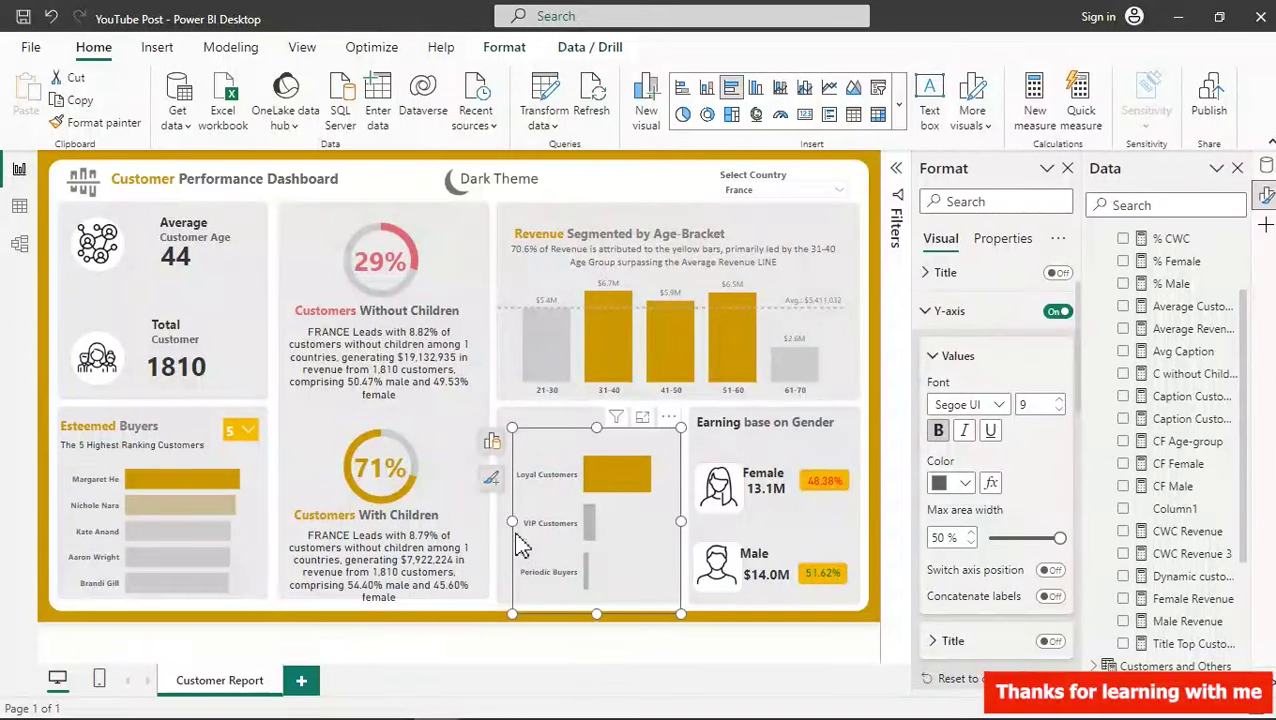
left_click_drag(507, 521, 513, 538)
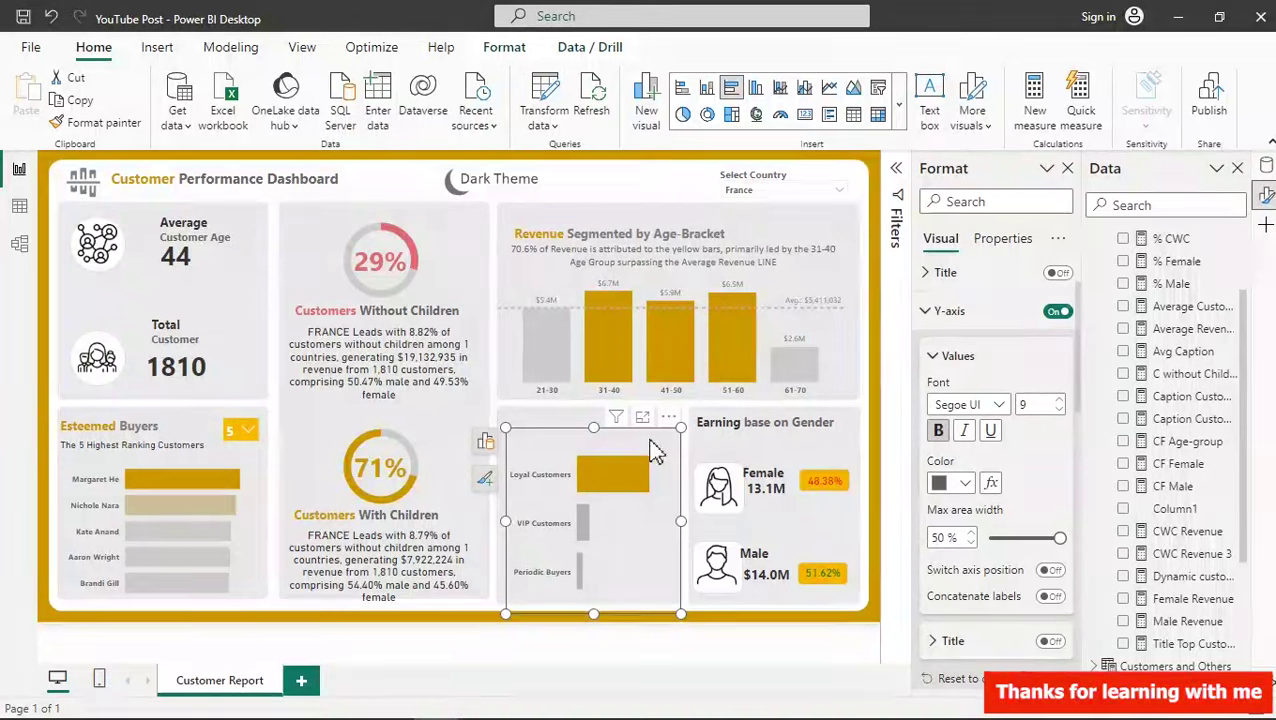
- Duplicate the "Esteemed Buyers" heading text box and place the copy above the customer-type bar chart
left_click(141, 414)
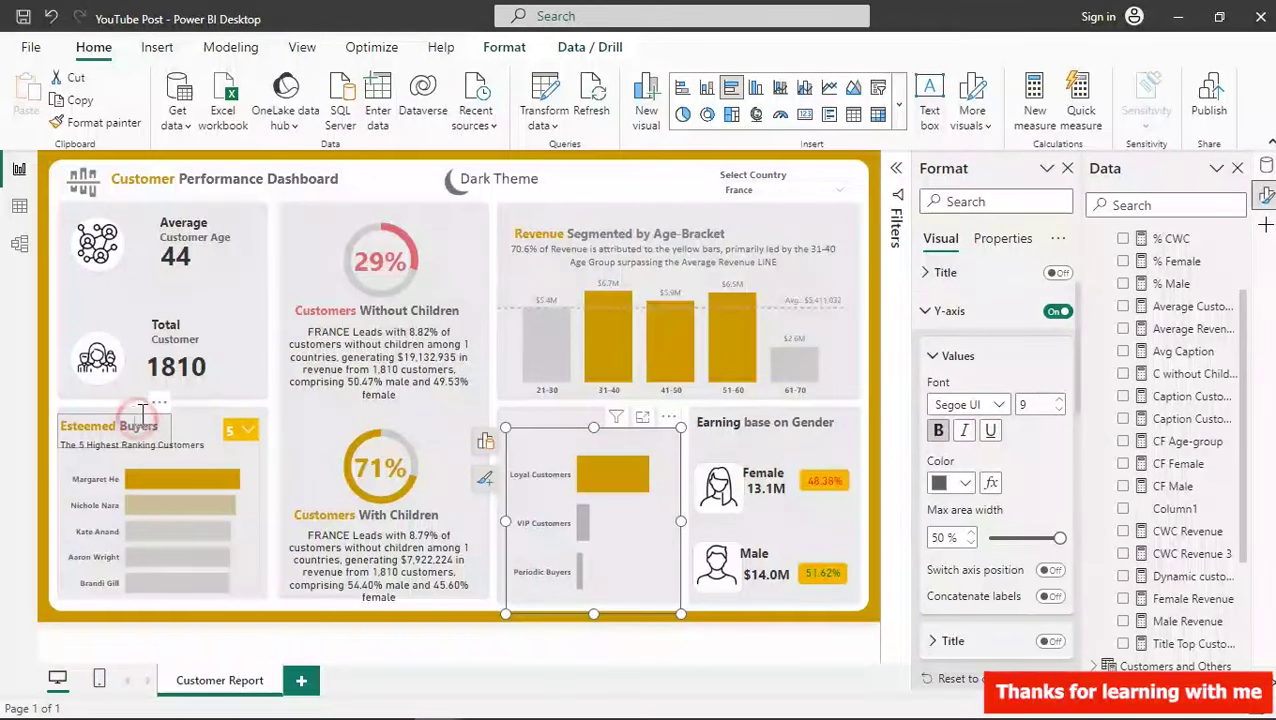
left_click(143, 418)
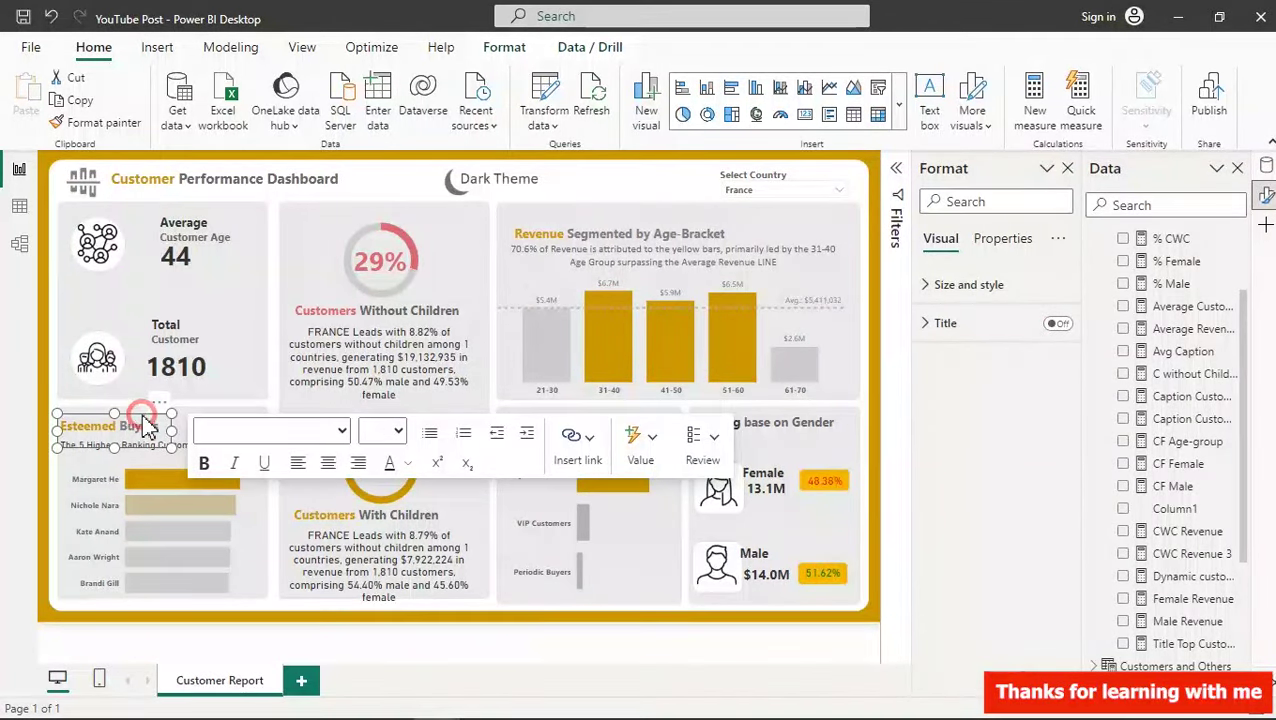
left_click(78, 100)
left_click(30, 110)
left_click(171, 421)
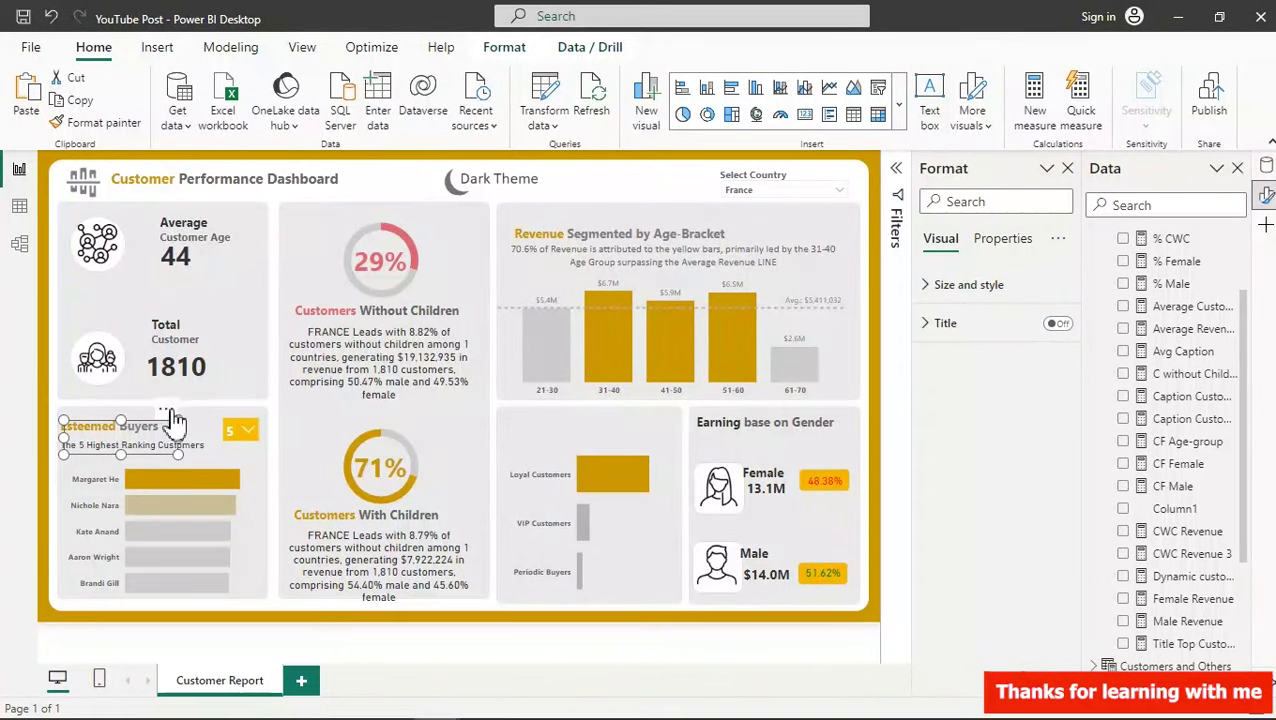
left_click_drag(168, 420, 618, 417)
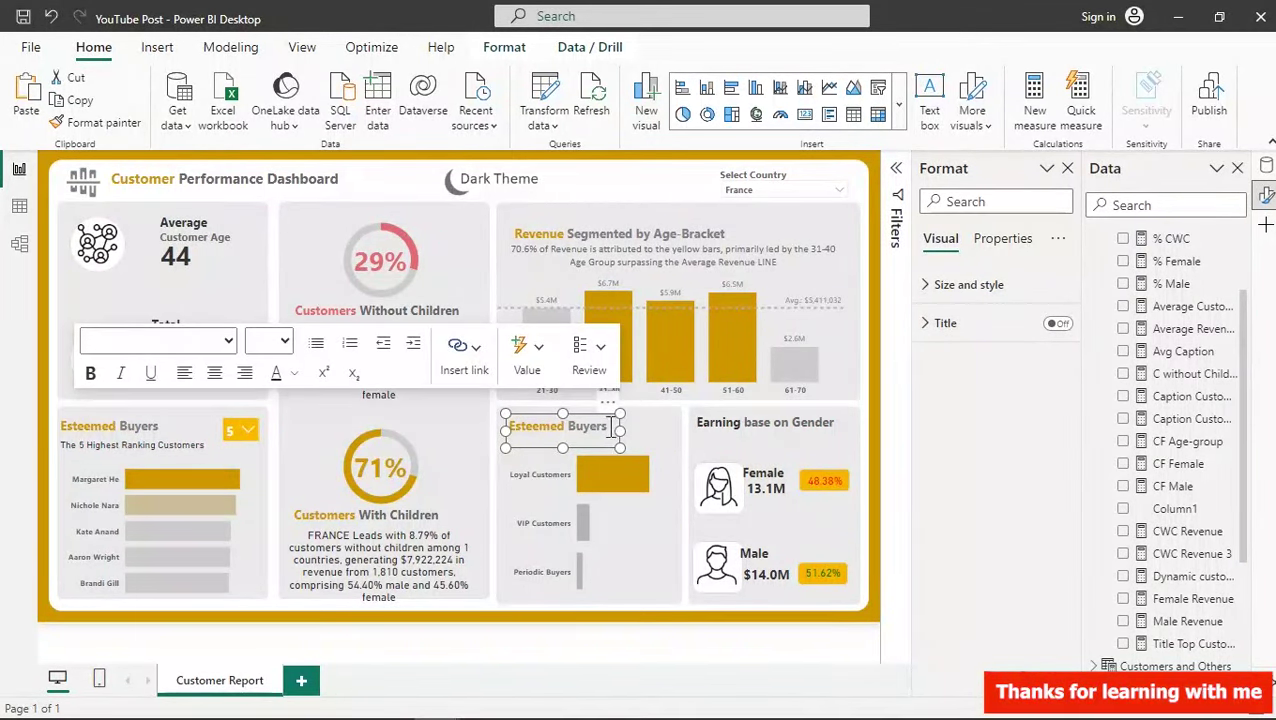
- Replace the copied heading's text with "Customer Profiling"
left_click_drag(607, 426, 569, 430)
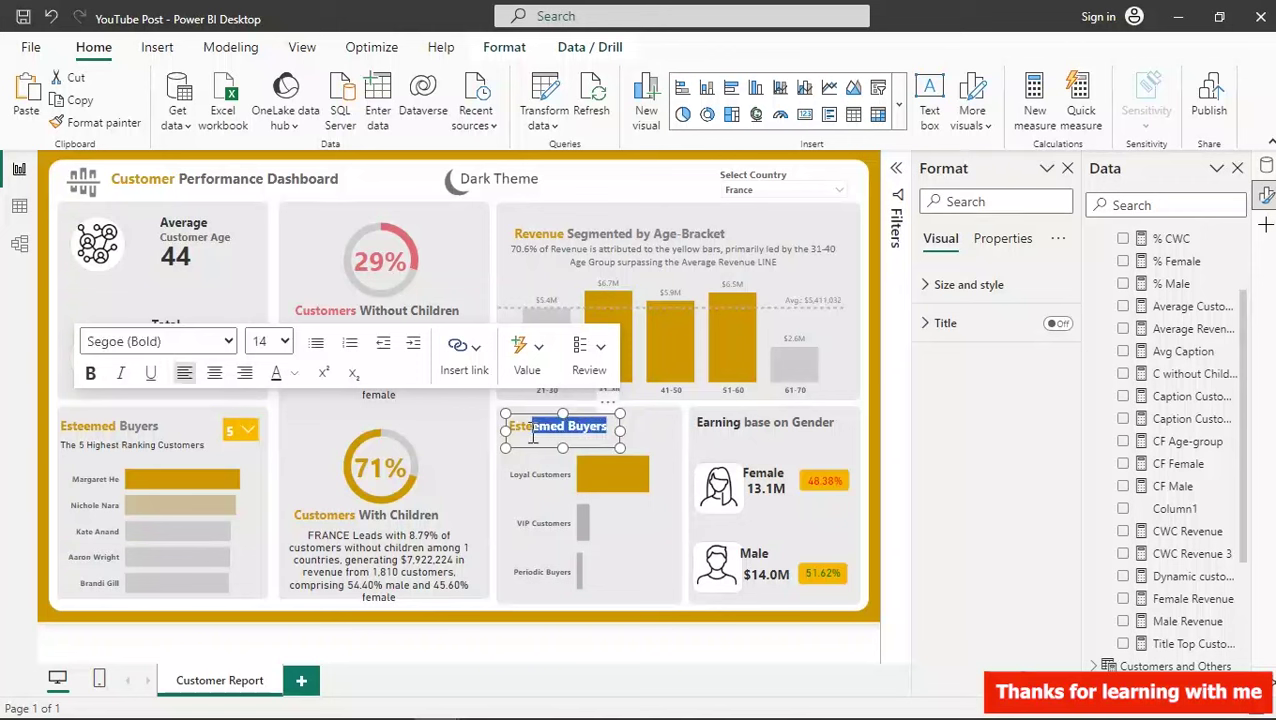
key("BackSpace")
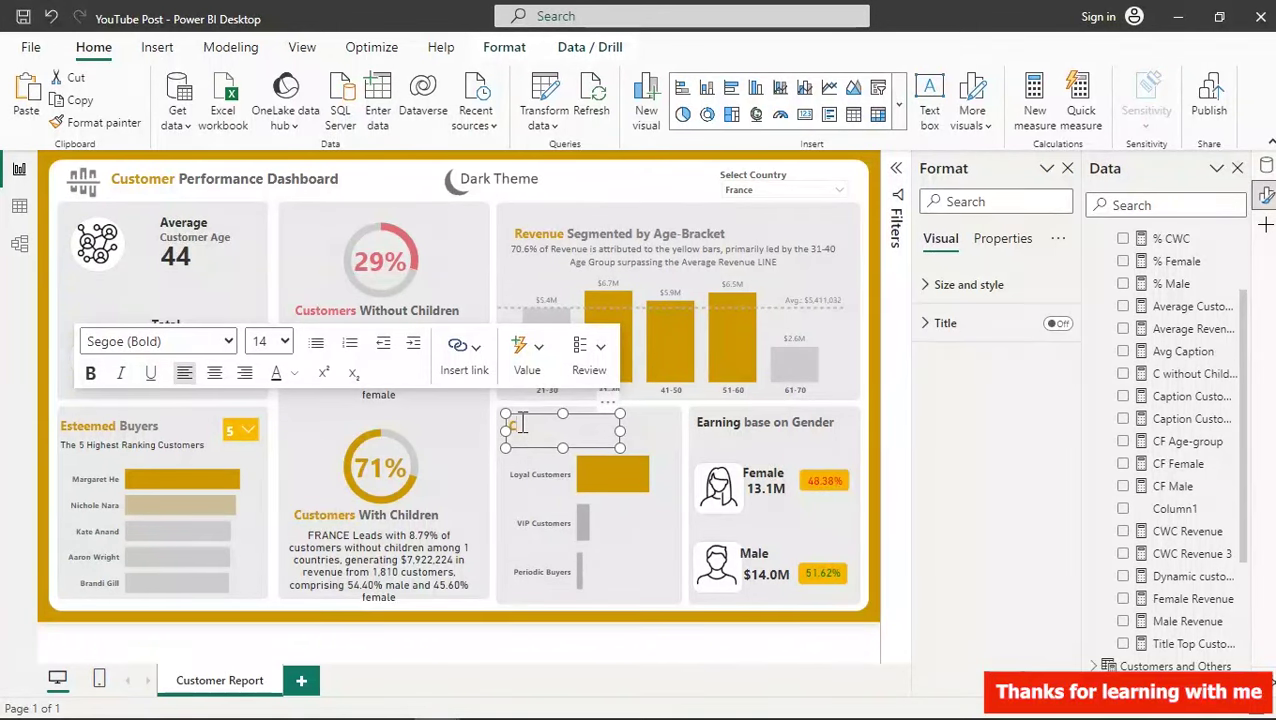
type("tom")
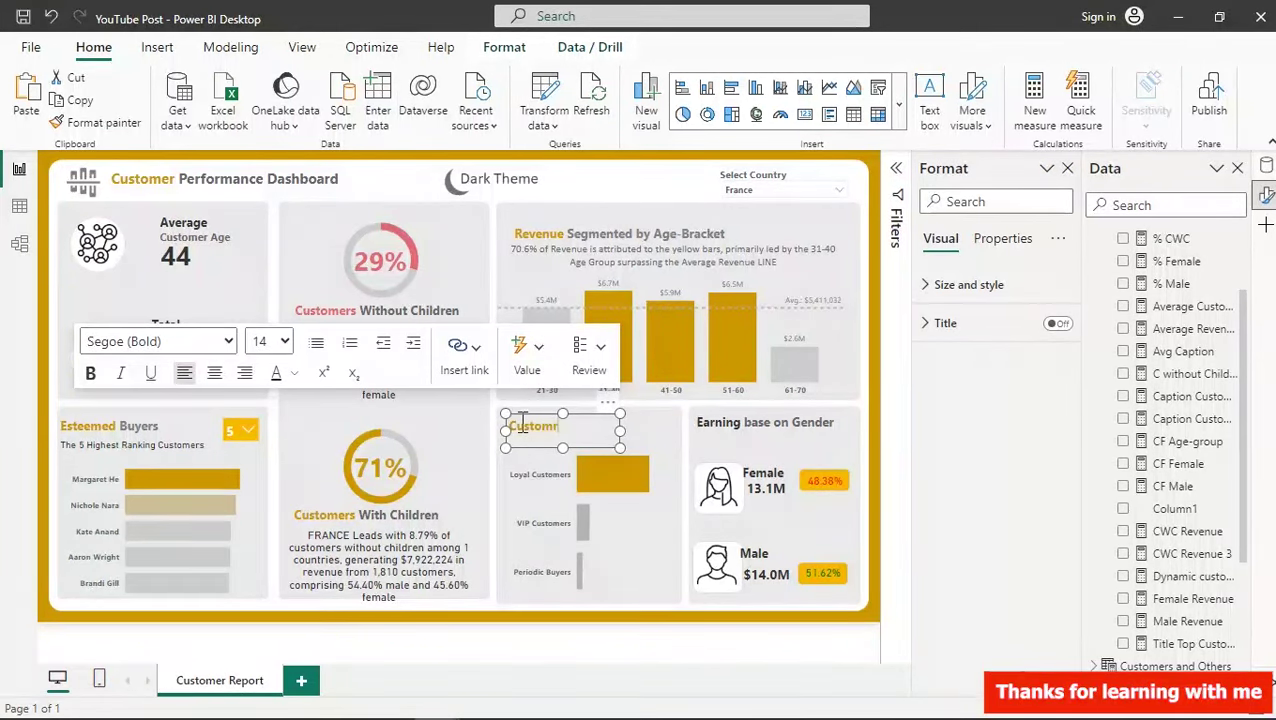
type("er Profiling")
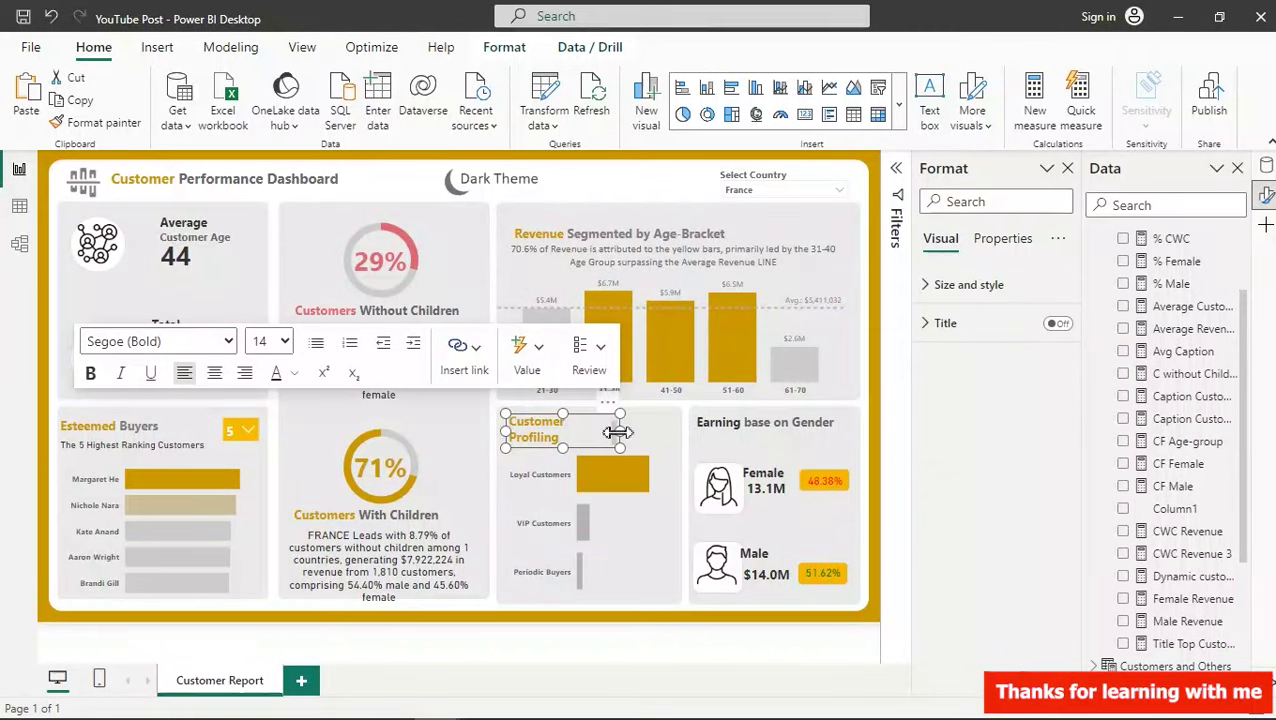
- Widen the "Customer Profiling" text box so the heading fits on one line and color its whole text gray
left_click_drag(615, 434, 513, 433)
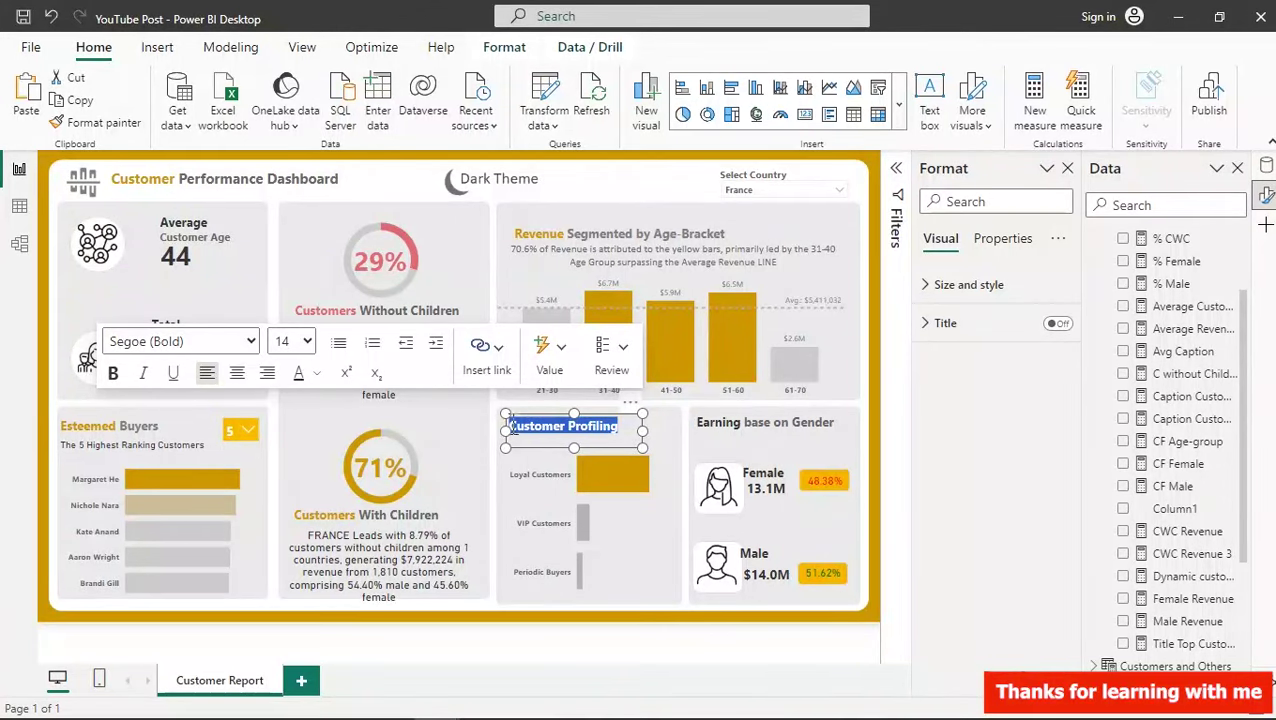
left_click(316, 373)
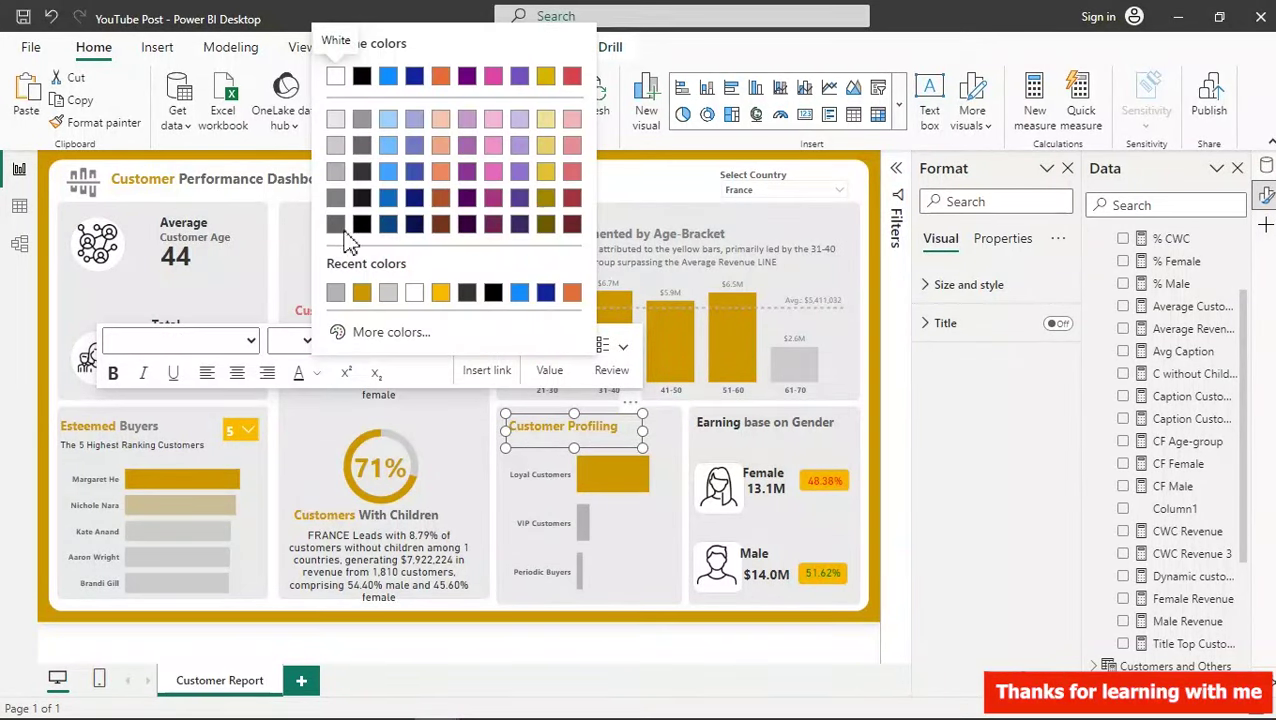
left_click(362, 120)
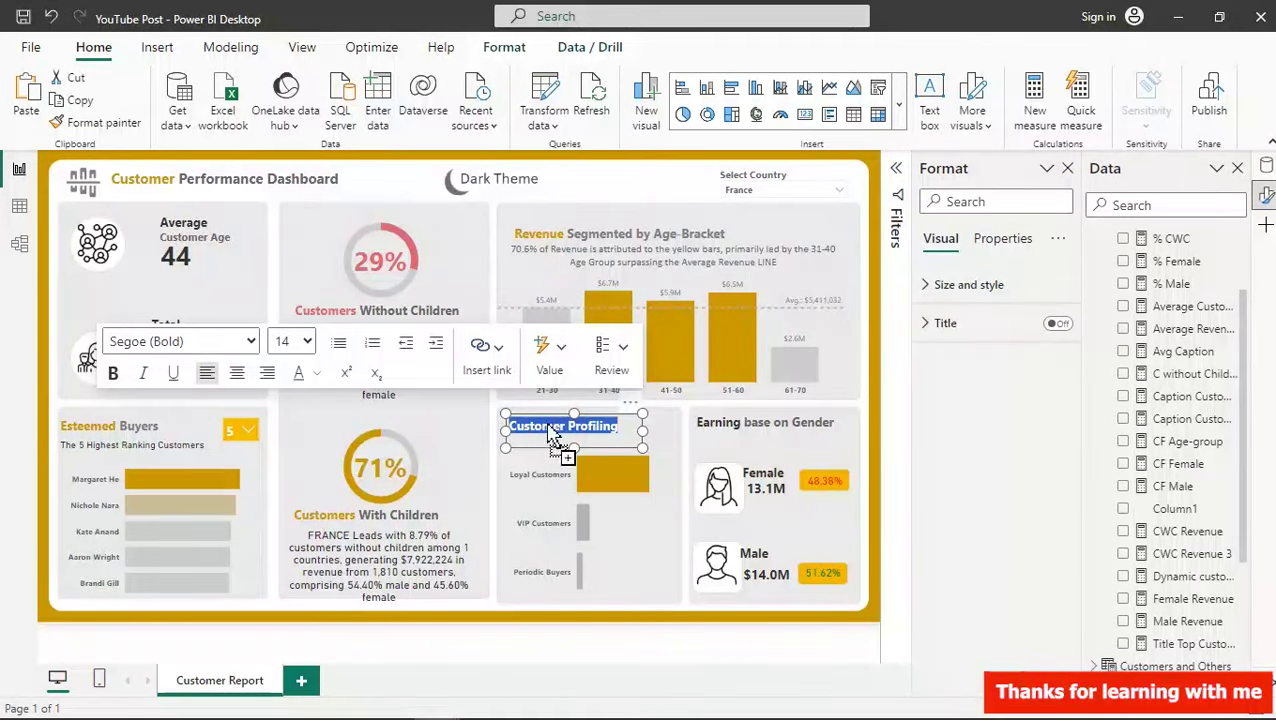
left_click(518, 414)
left_click(565, 425)
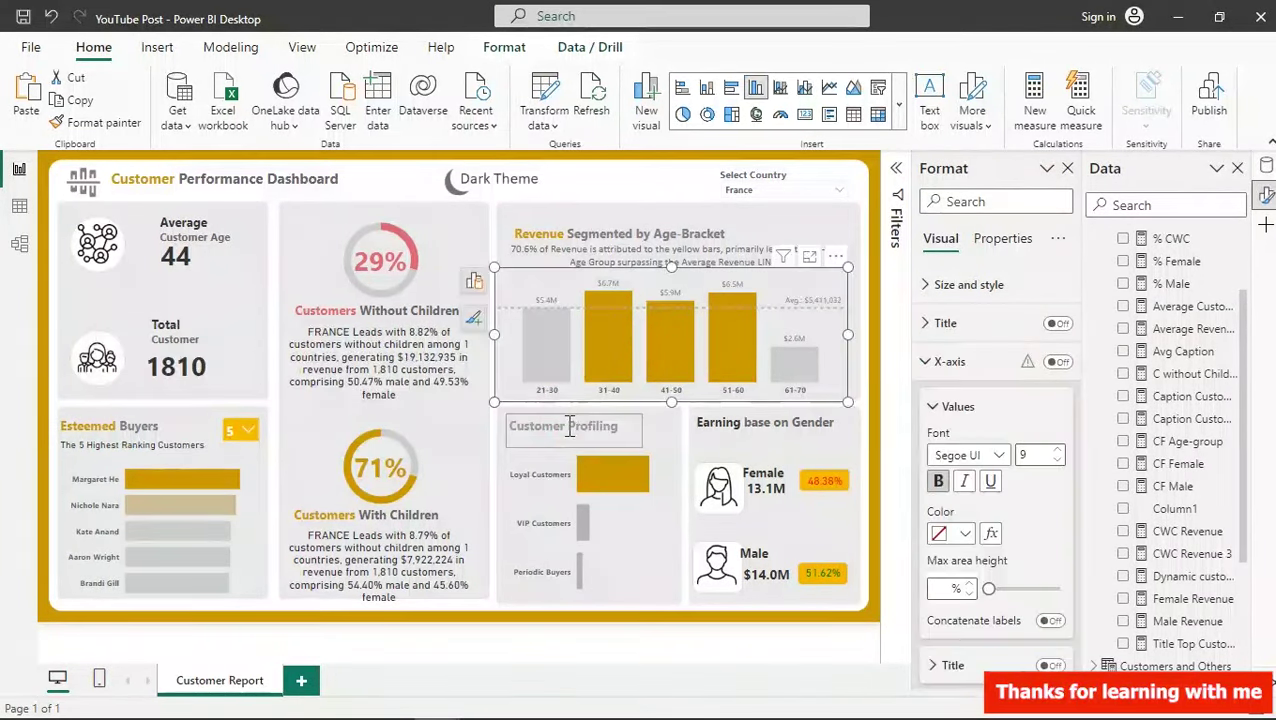
- Color the words "Customer" and "Profiling" in the customer-type chart's heading a darker gray
left_click_drag(567, 425, 502, 426)
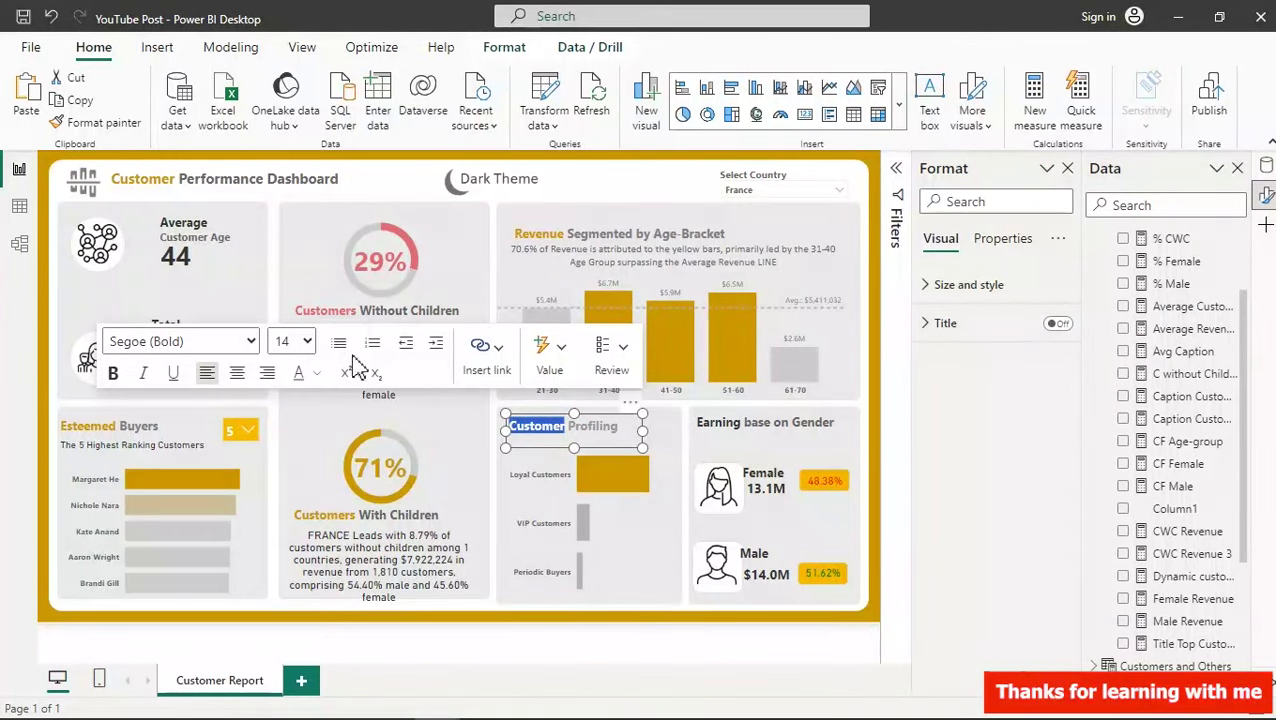
left_click(316, 372)
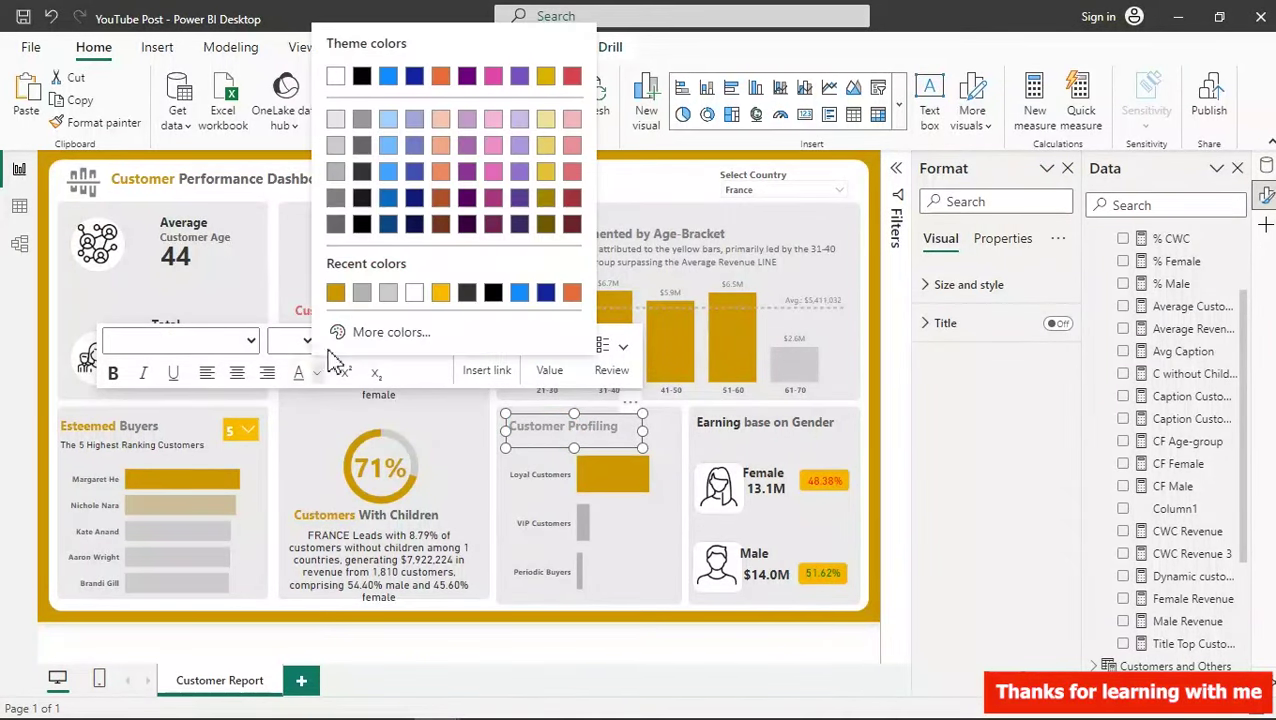
left_click(363, 148)
left_click(611, 187)
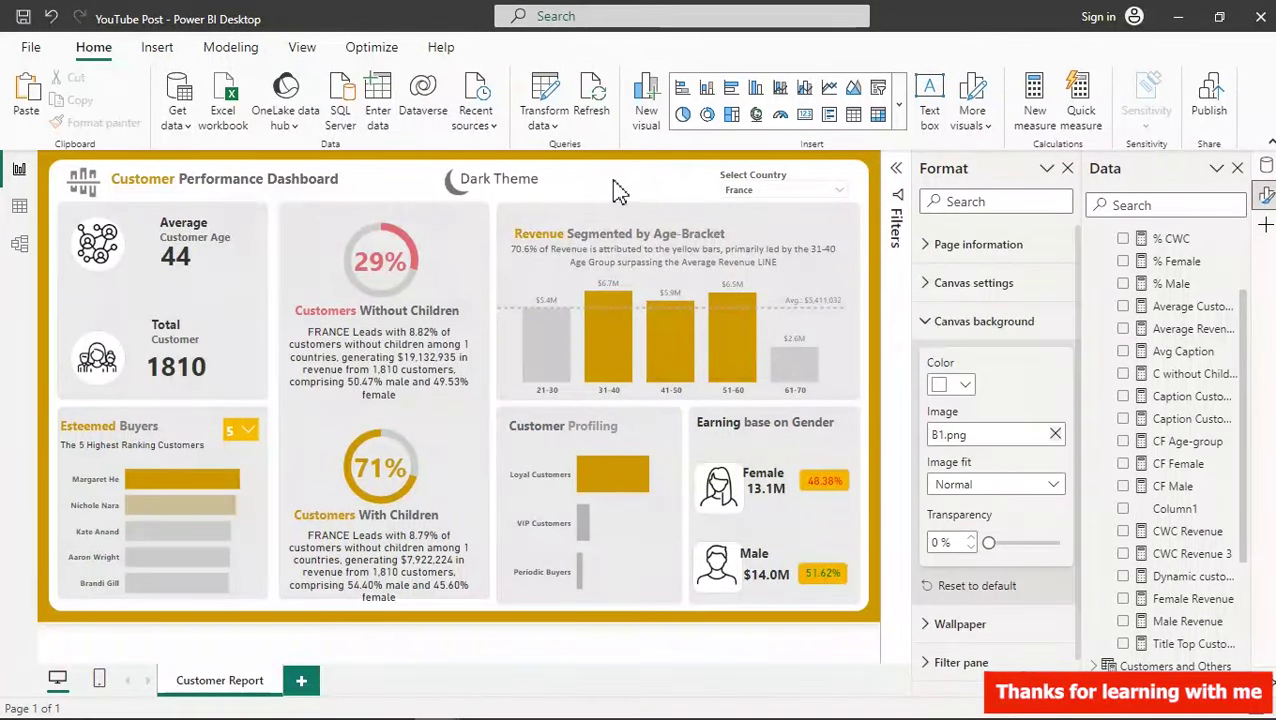
left_click_drag(569, 426, 613, 428)
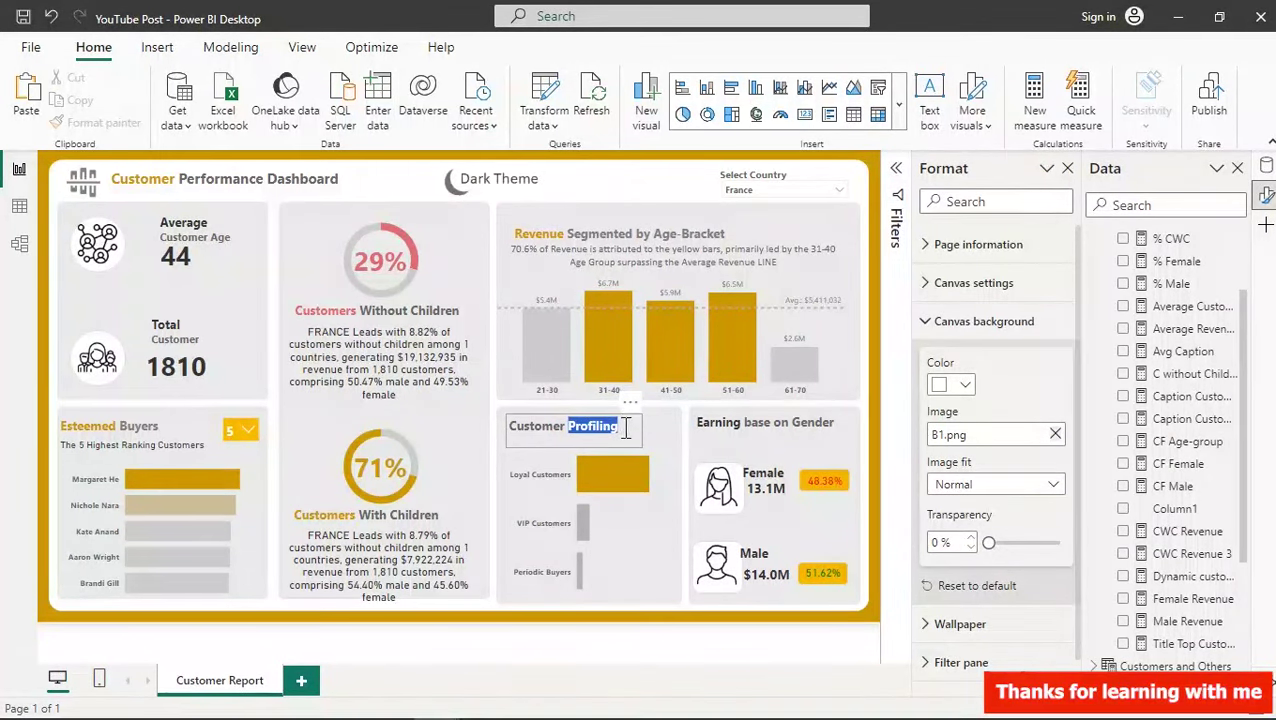
left_click_drag(613, 418, 619, 426)
left_click(312, 371)
left_click(564, 435)
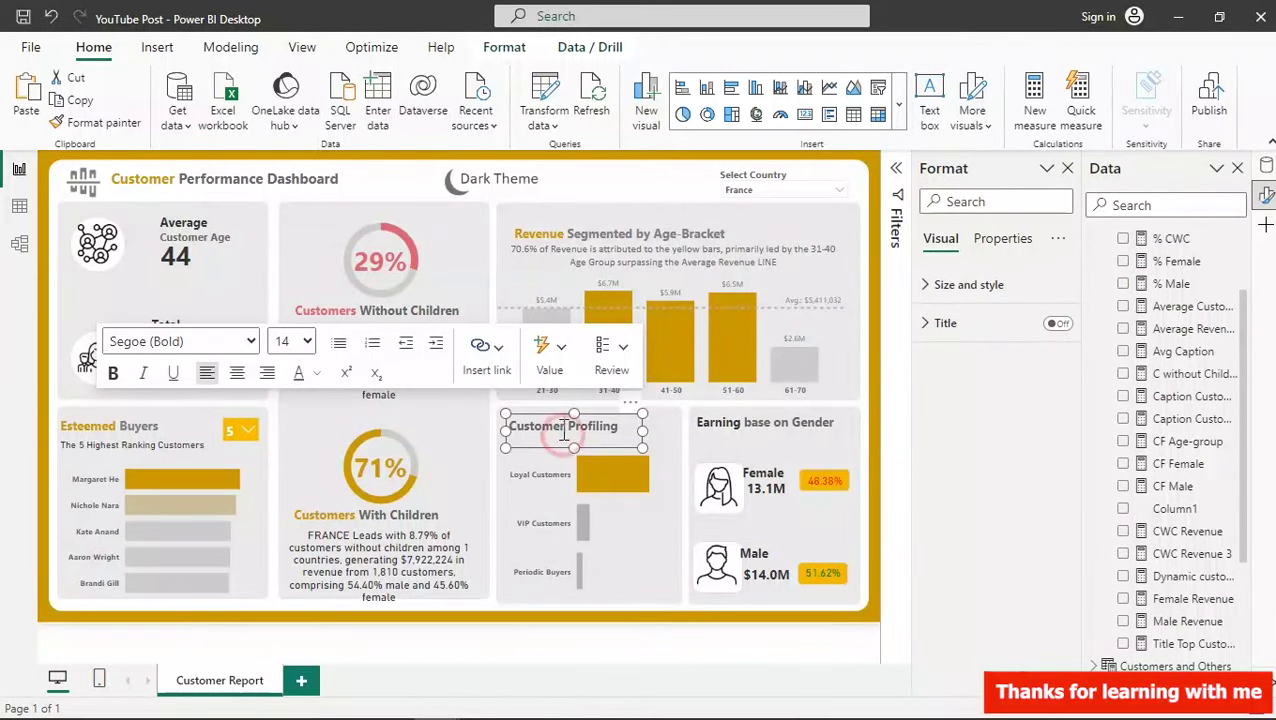
- Recolor only the word "Customer" in the "Customer Profiling" heading an even darker gray than "Profiling"
left_click_drag(564, 426, 524, 422)
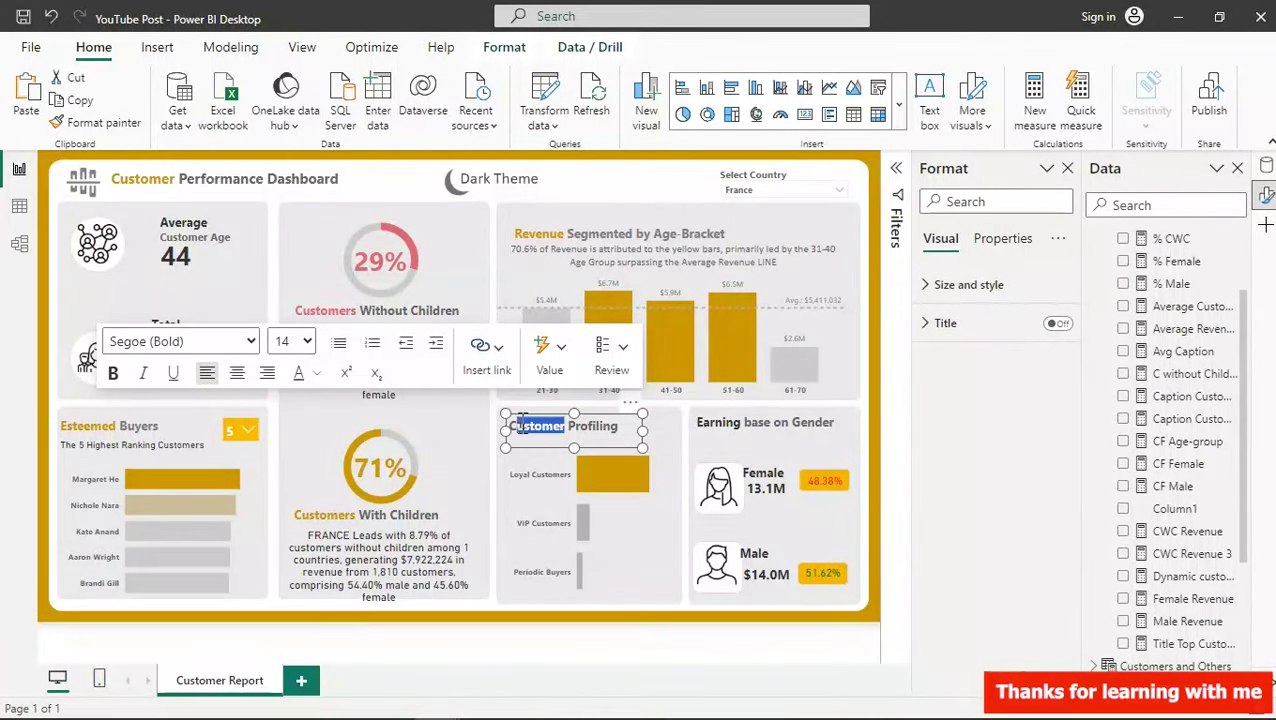
left_click(316, 372)
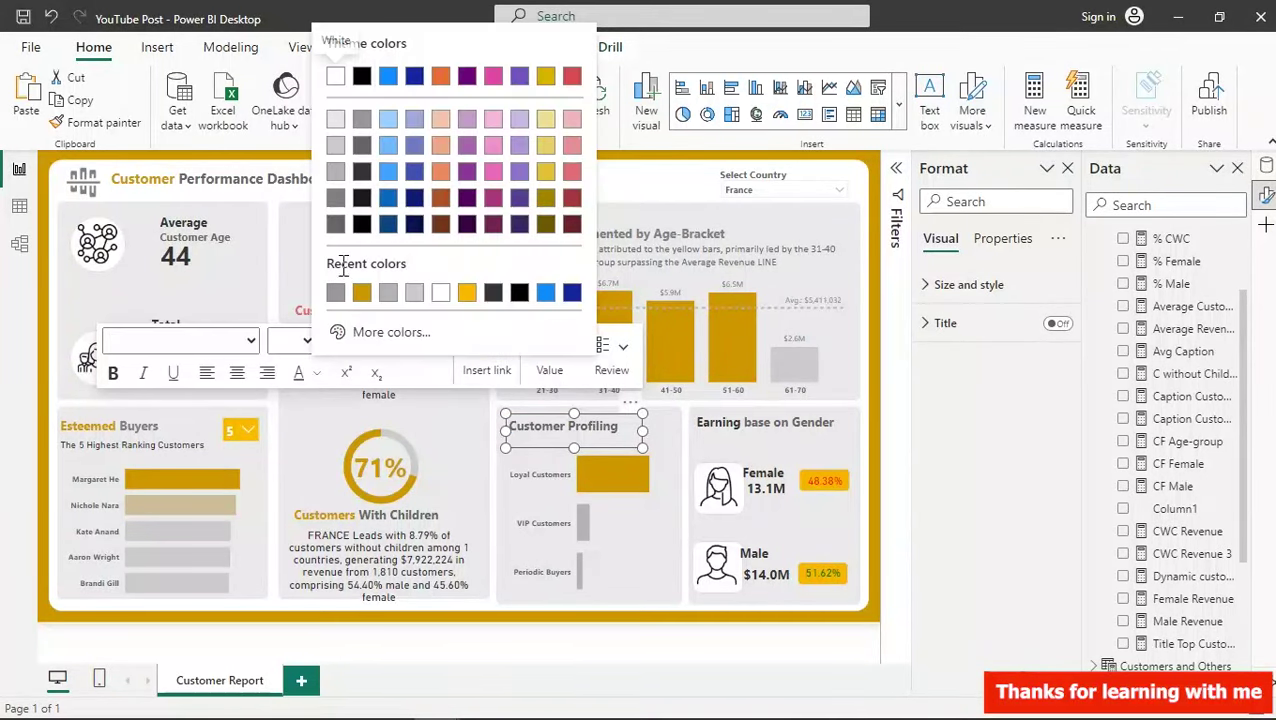
left_click(361, 171)
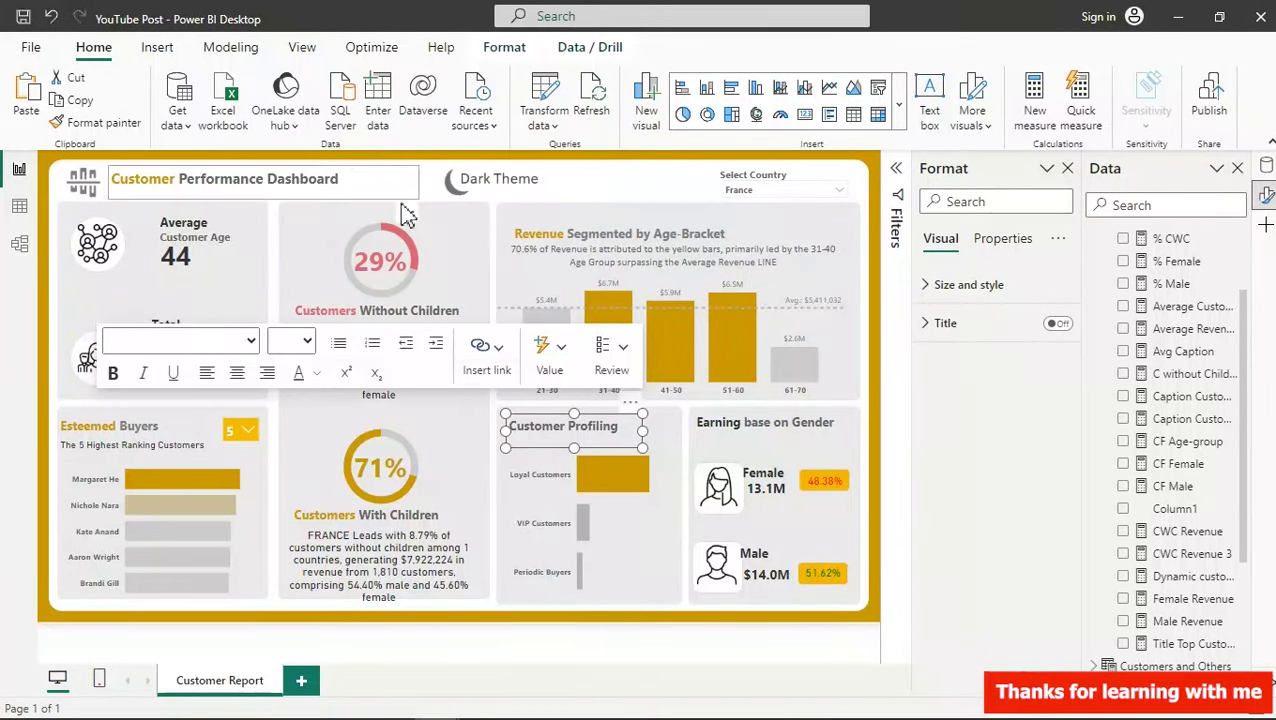
double_click(592, 426)
double_click(522, 425)
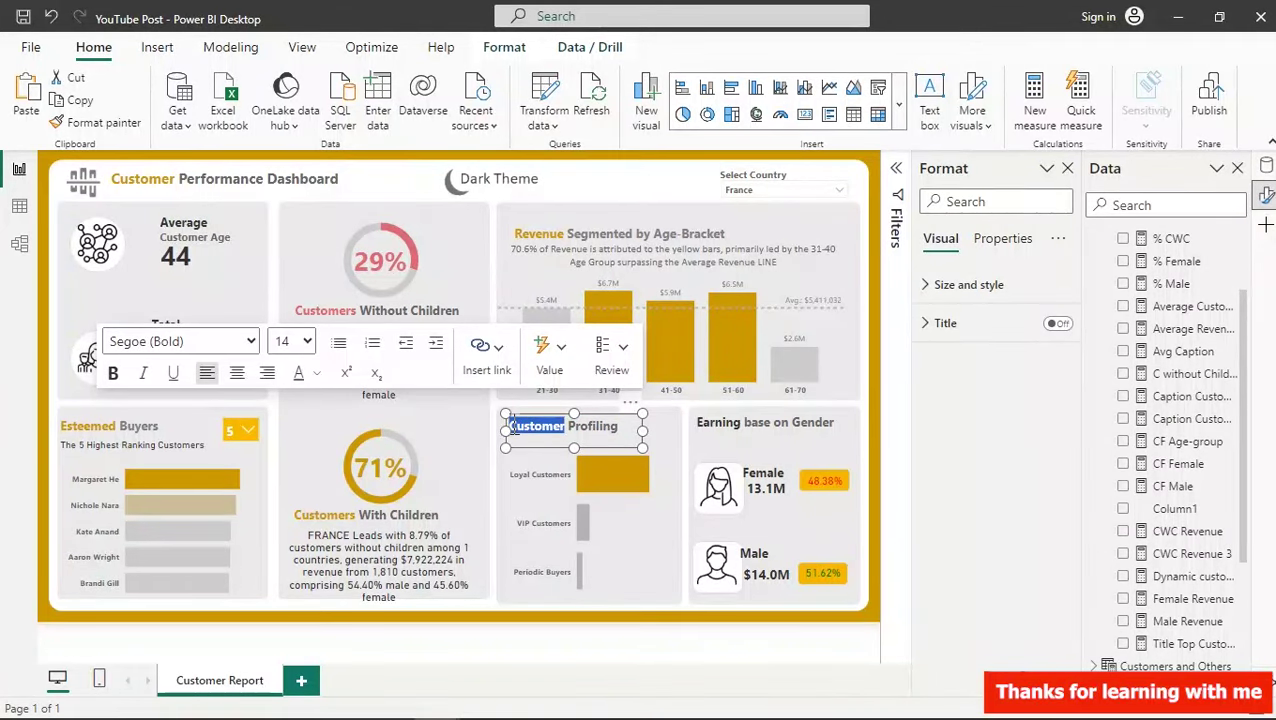
left_click(316, 372)
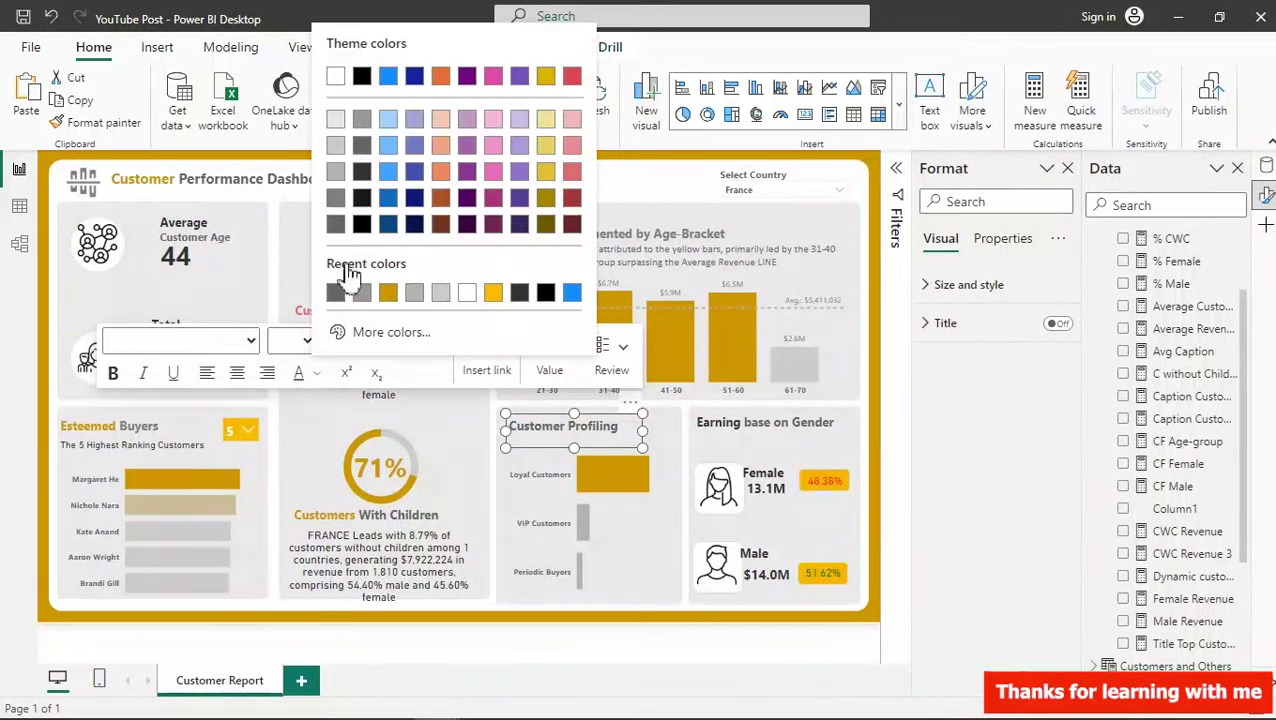
left_click(362, 175)
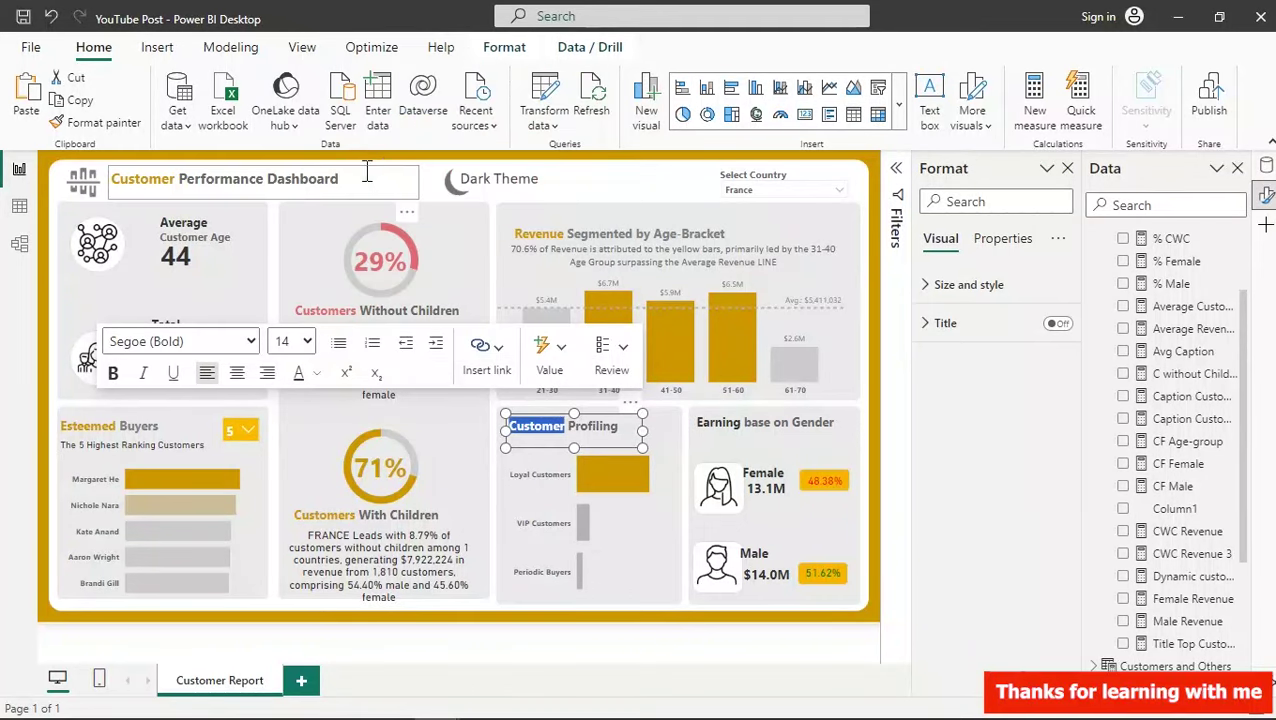
left_click(618, 189)
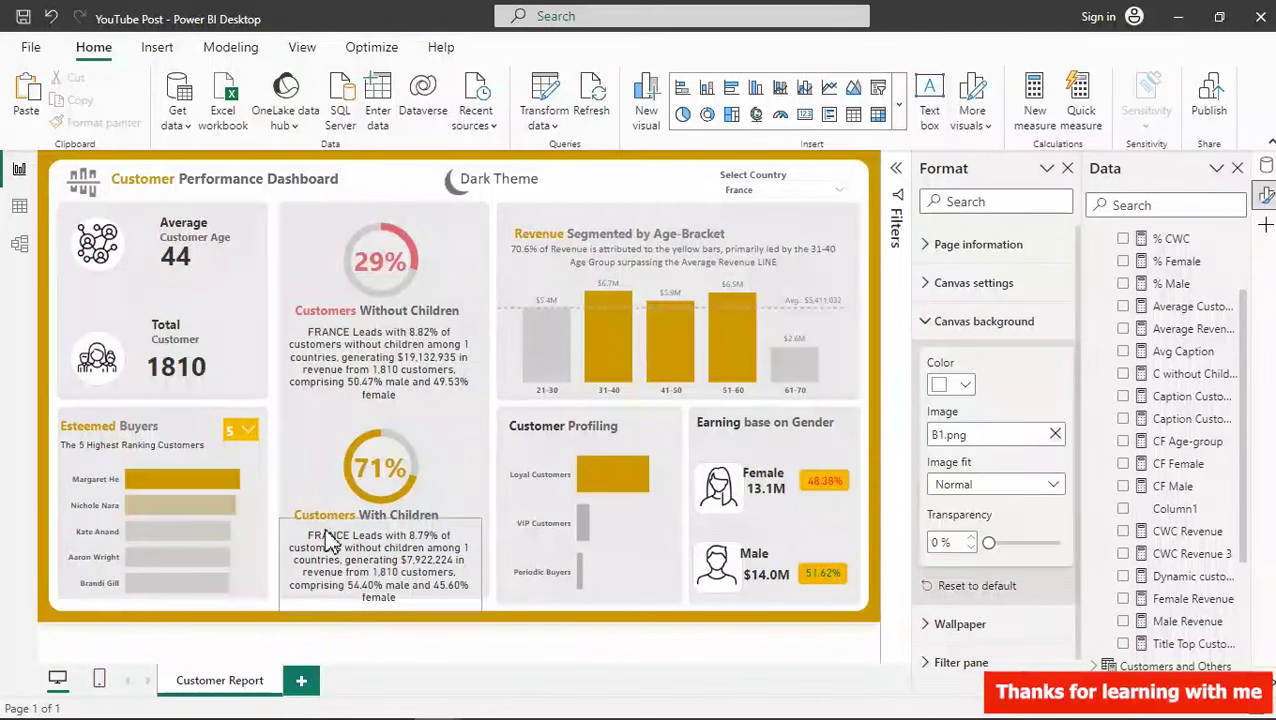
- Duplicate the Customer Report page and replace the duplicate's canvas background image with B2.png
right_click(246, 686)
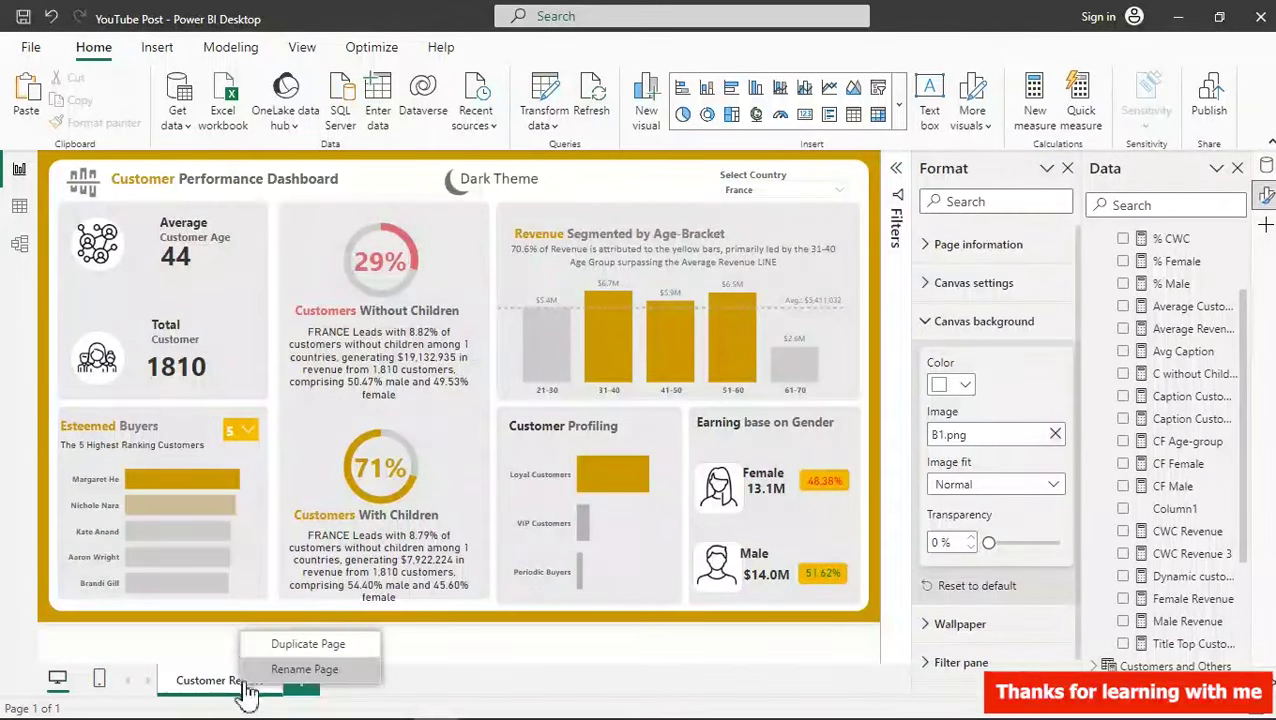
left_click(288, 648)
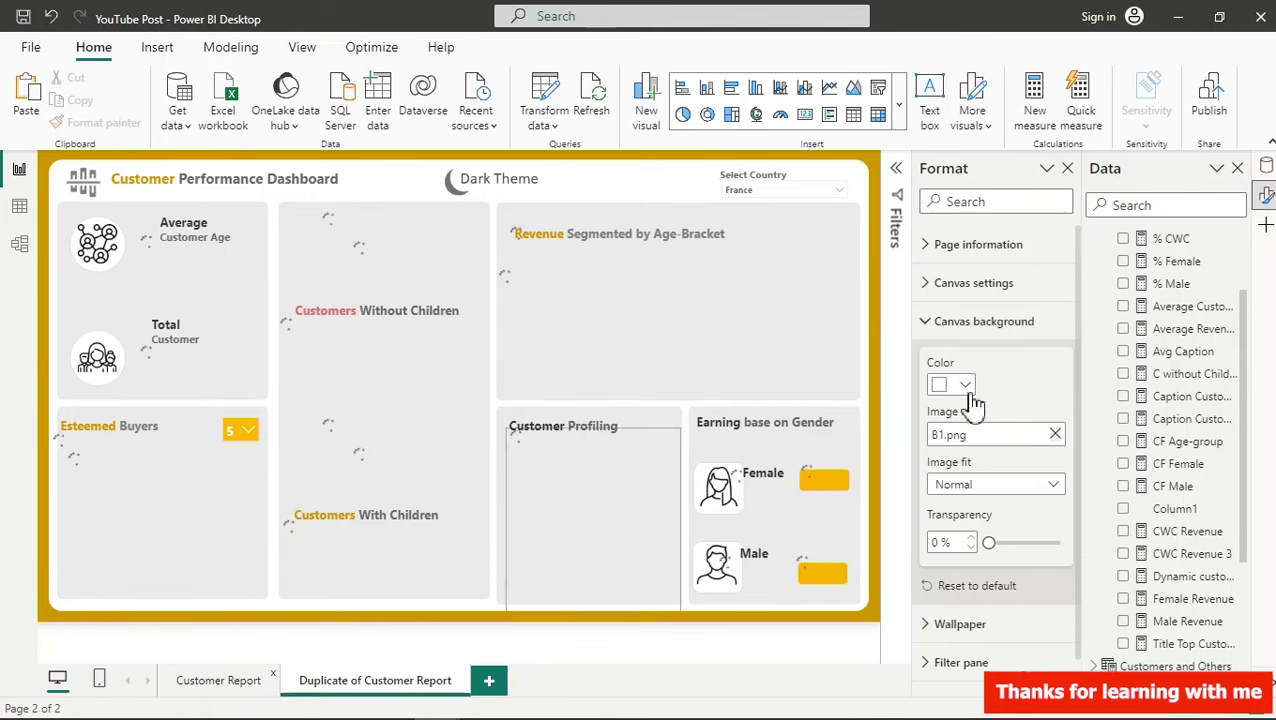
left_click(1055, 434)
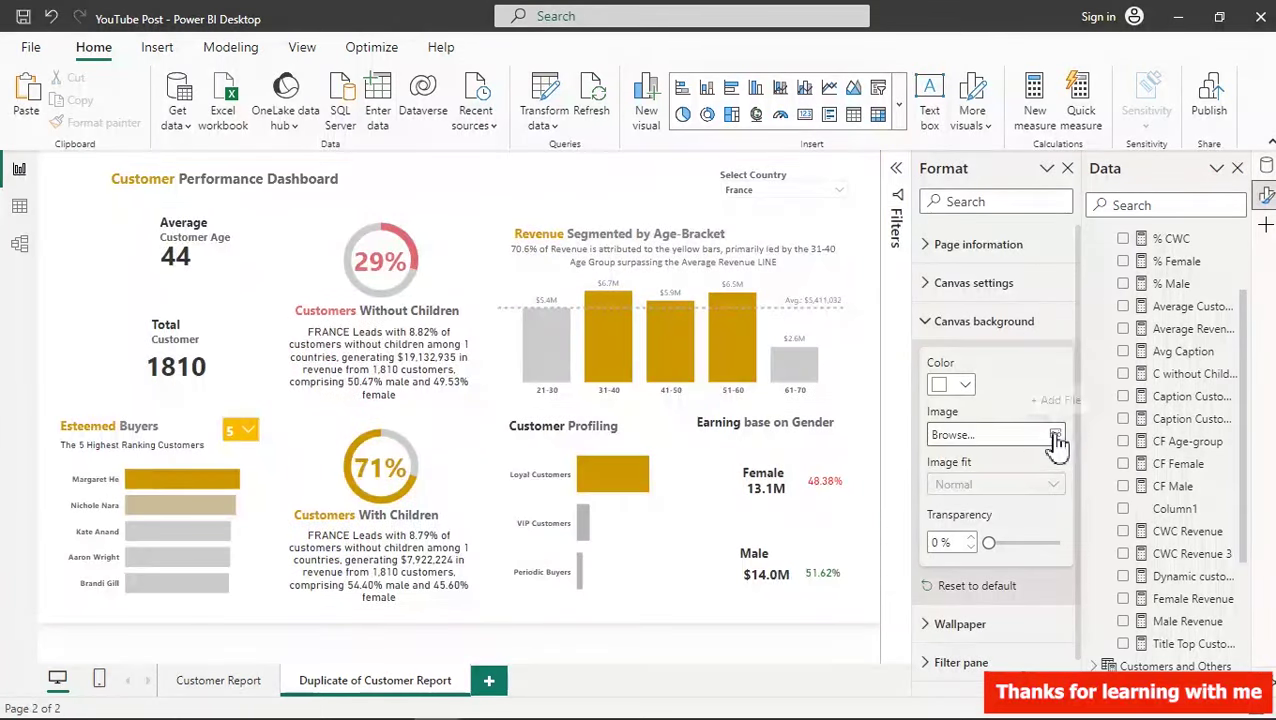
left_click(1055, 438)
double_click(652, 304)
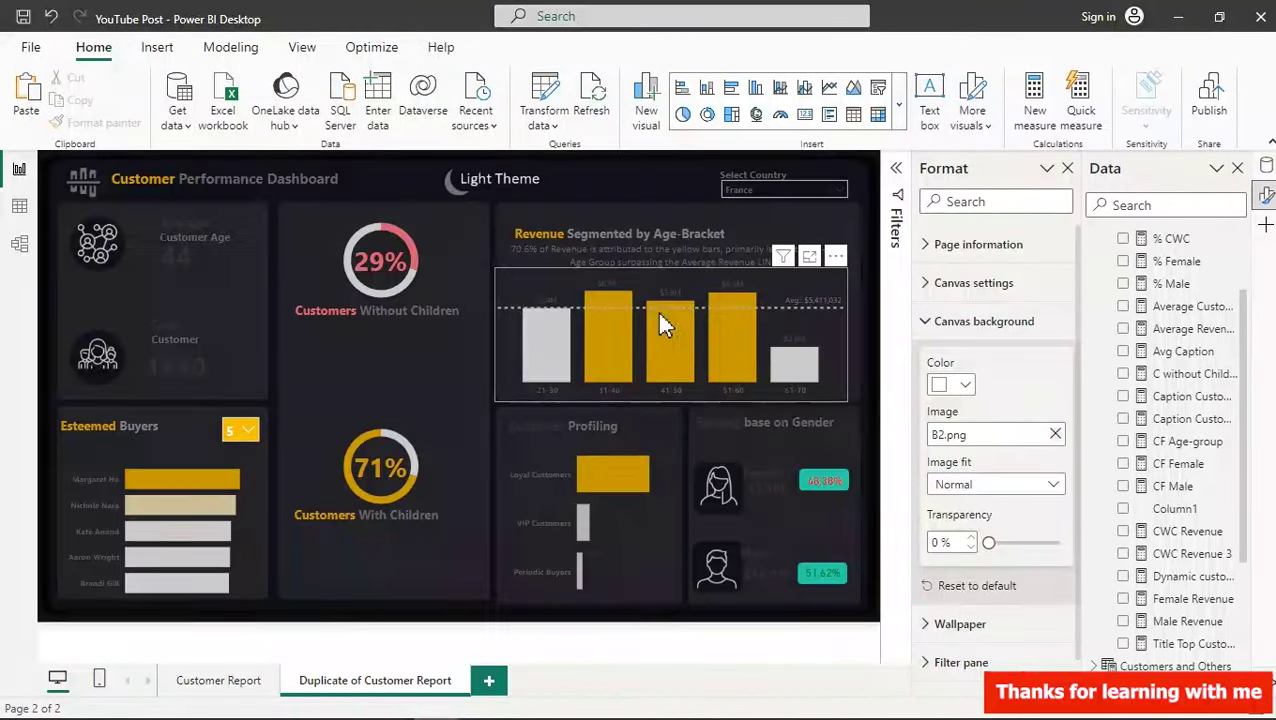
mouse_move(663, 322)
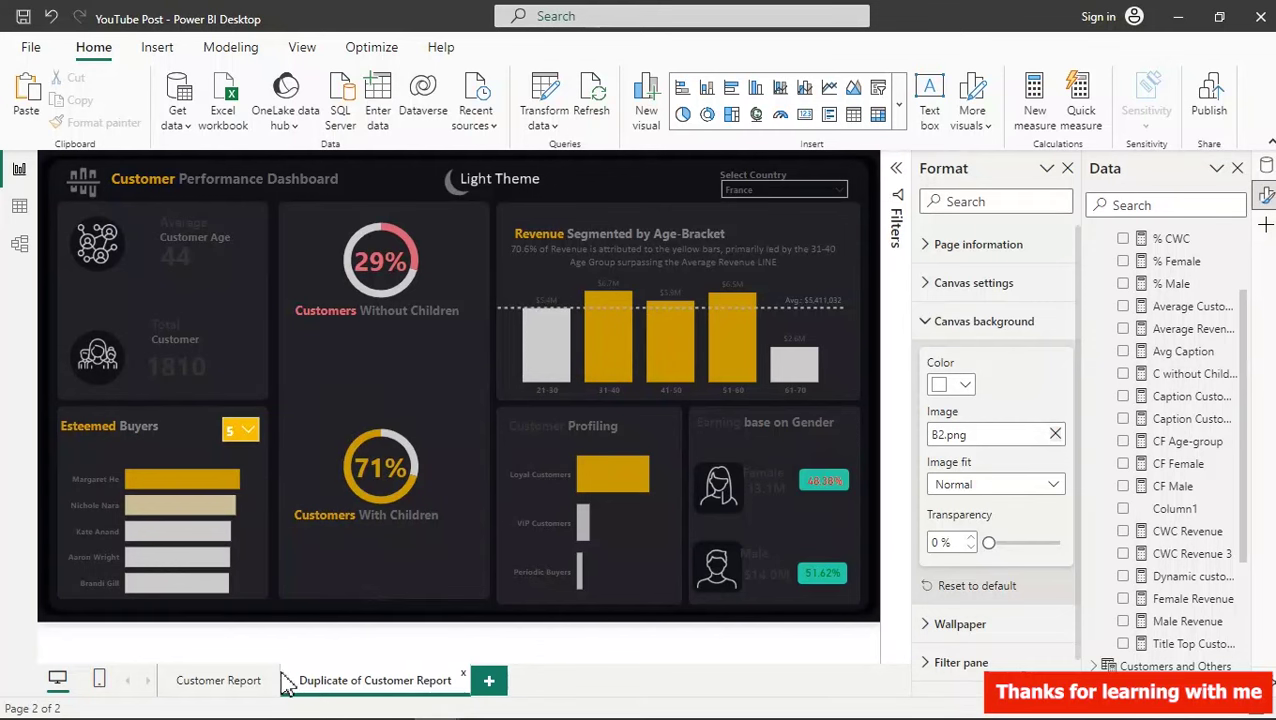
- Switch to Presentation1 in PowerPoint and copy the hex code #1EC0A9 from the upper teal badge's fill, leaving the fill as is
left_click(893, 703)
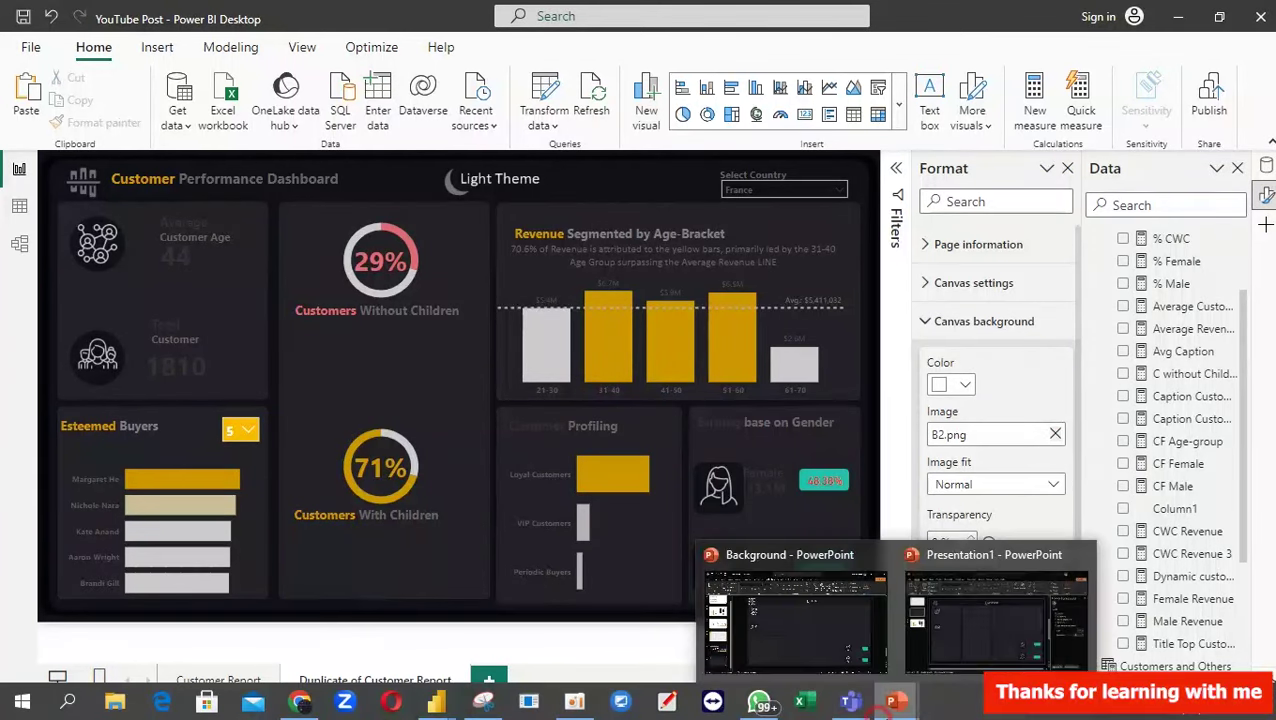
left_click(972, 615)
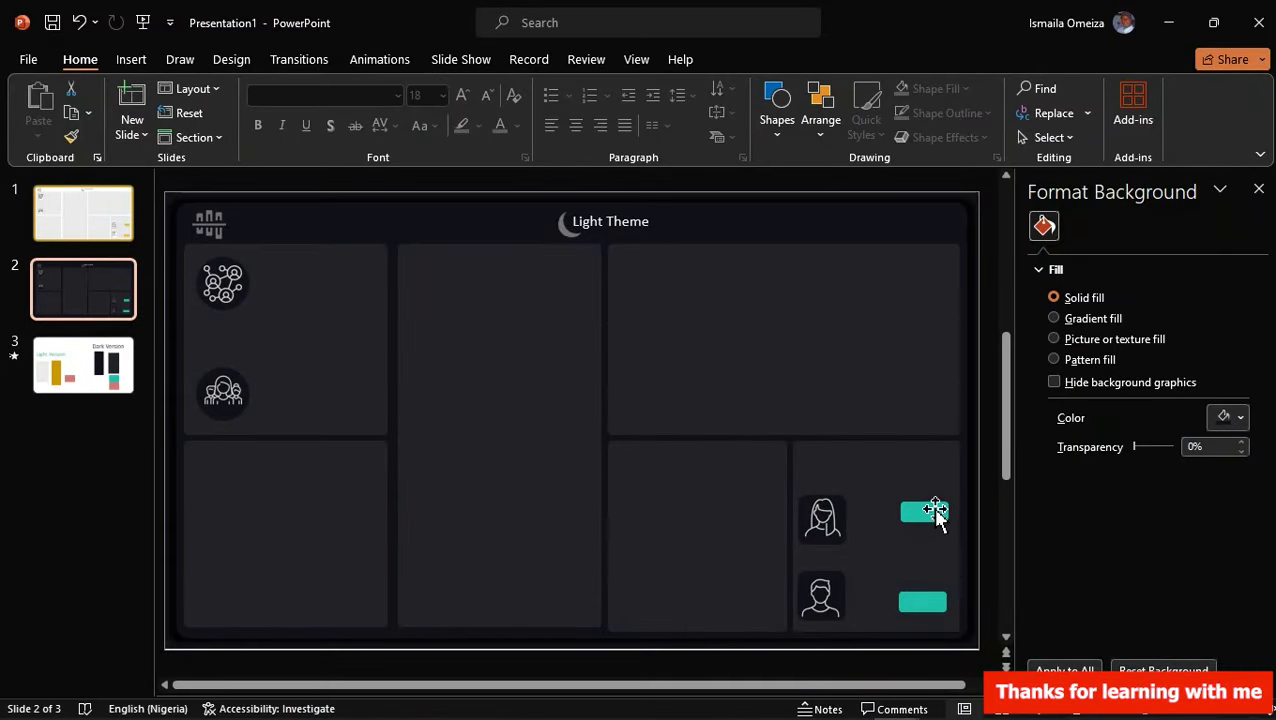
left_click(934, 515)
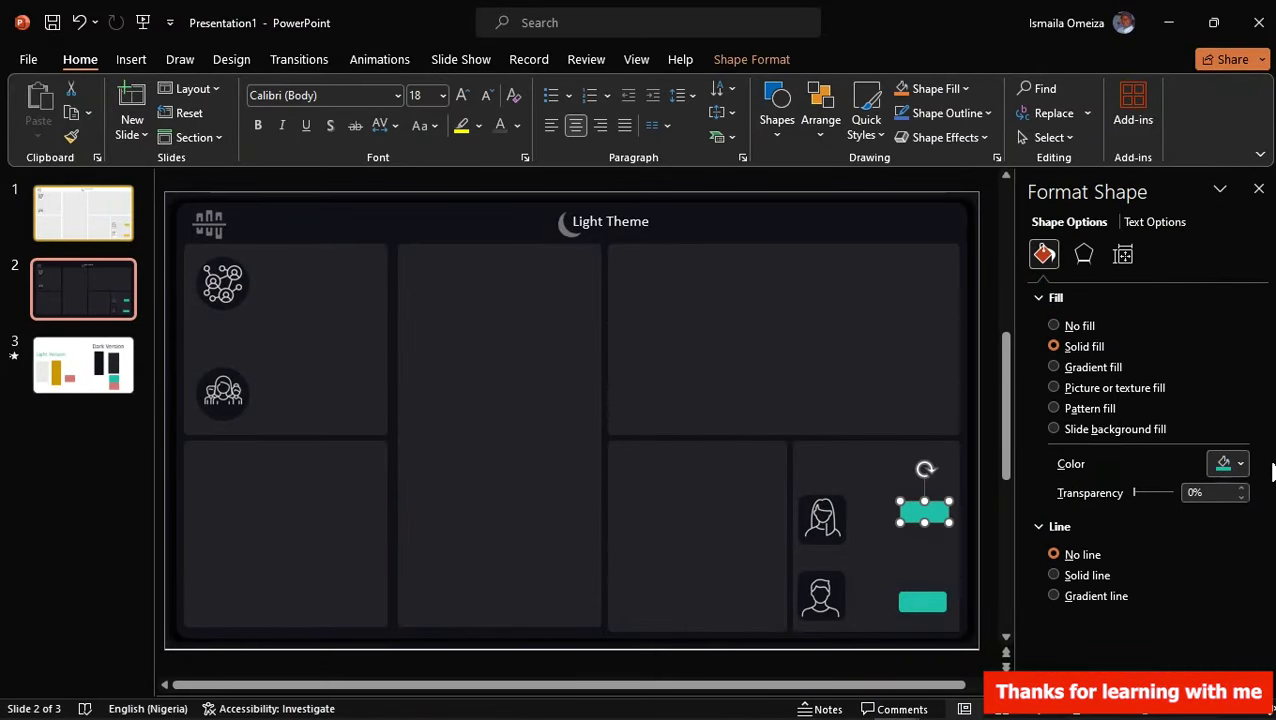
left_click(1232, 466)
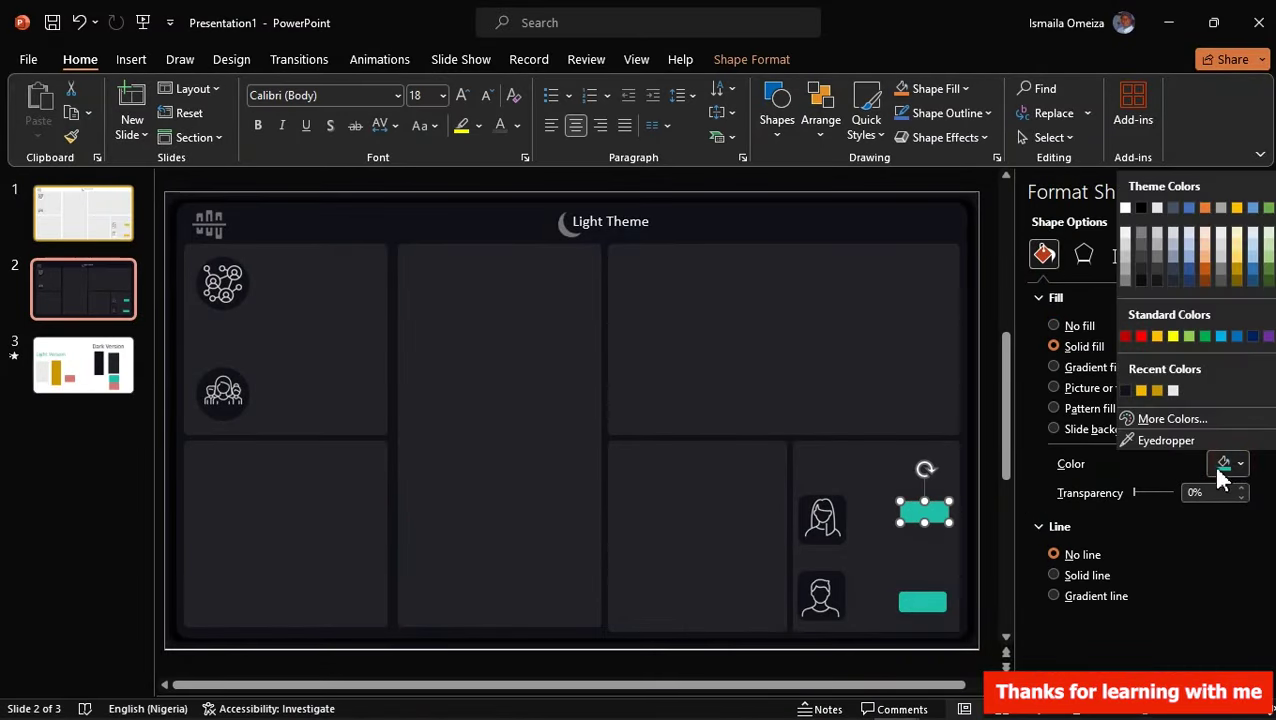
left_click(1172, 419)
left_click(430, 579)
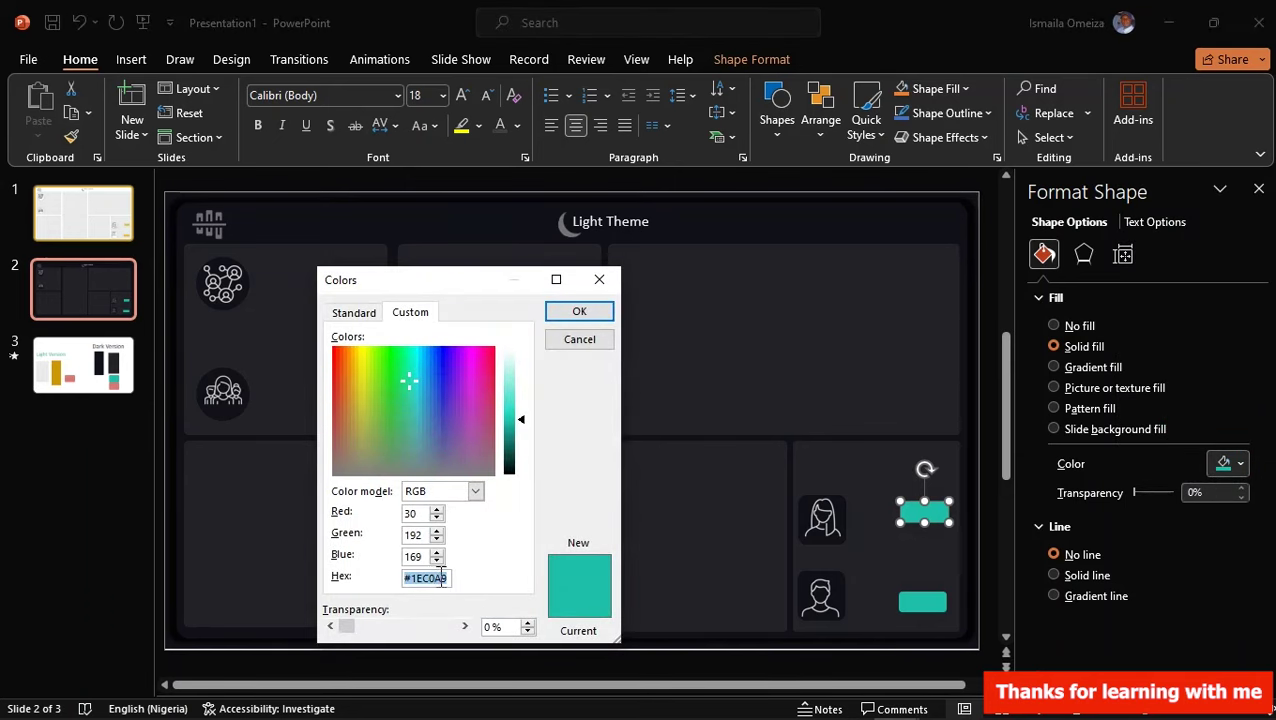
left_click(579, 340)
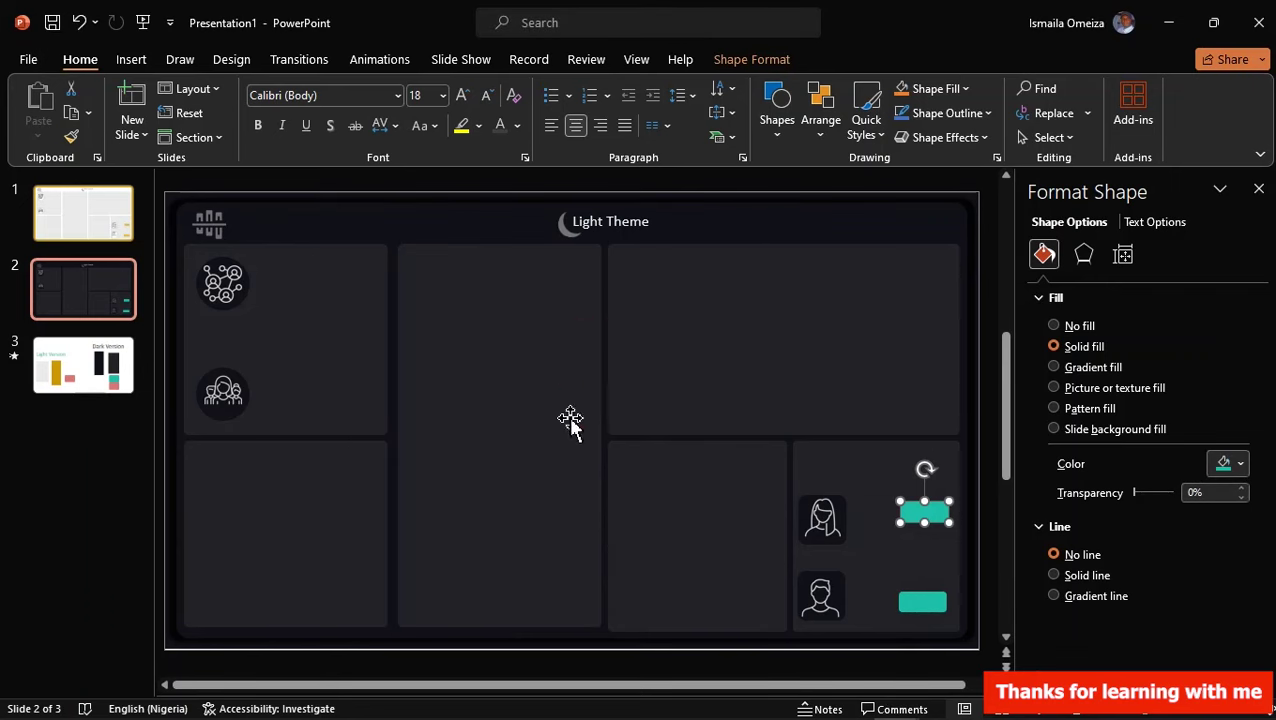
- Switch to the Adventure works Sales Dashboard in Power BI to view its dark-theme colors, and return to the YouTube Post report
mouse_move(528, 710)
mouse_move(445, 703)
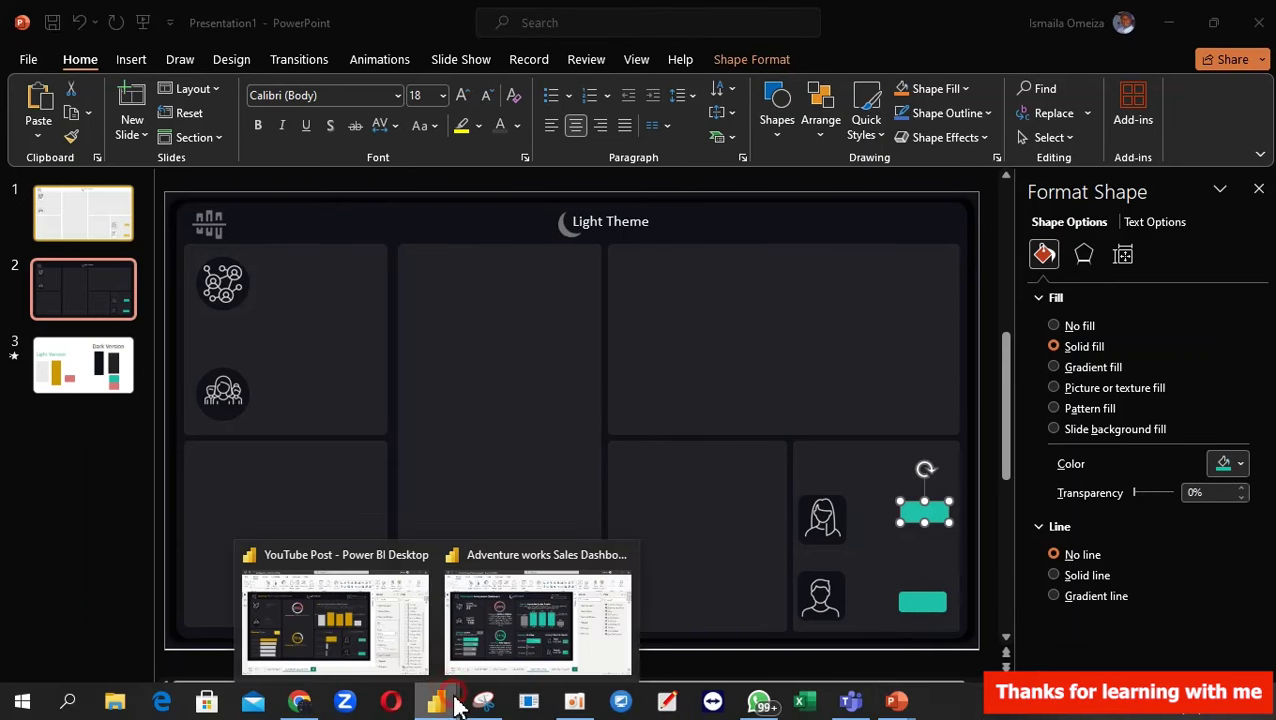
left_click(512, 633)
mouse_move(436, 708)
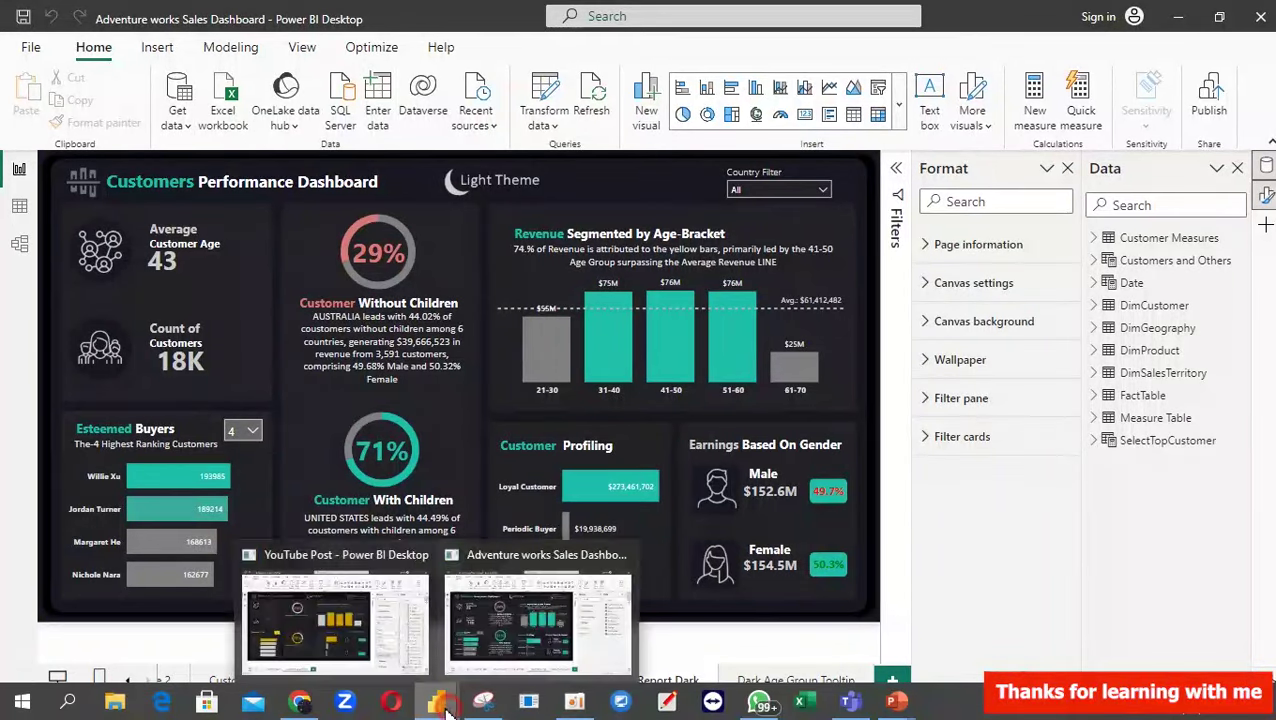
left_click(398, 592)
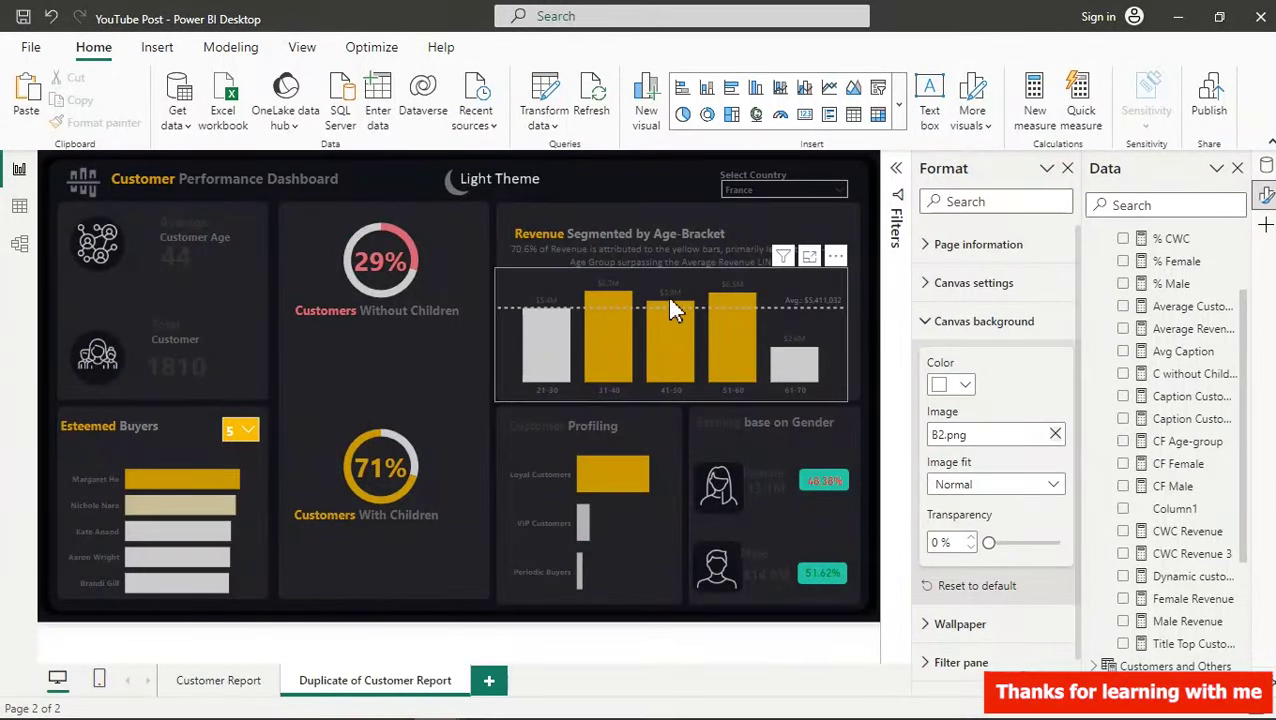
- Set the maximum color of the age-bracket chart's column gradient to #1EC0A9 on the dark page
left_click(785, 290)
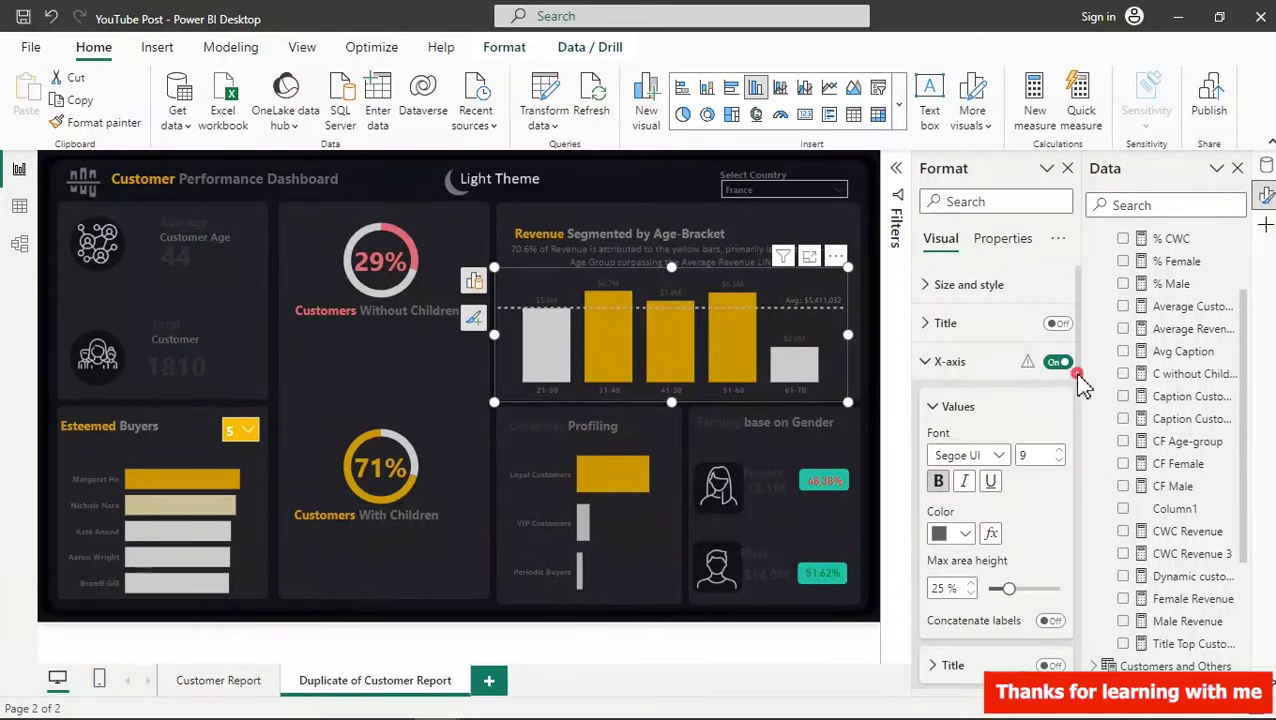
scroll(1062, 450, "down", 10)
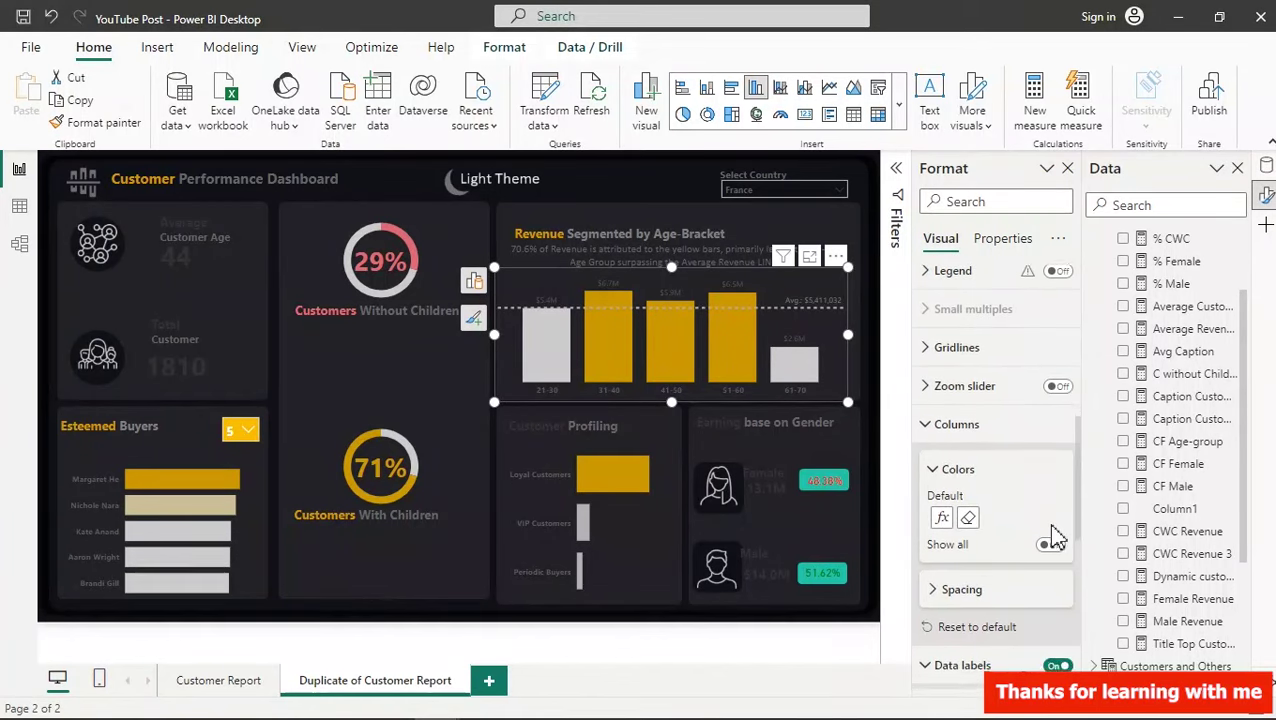
scroll(1055, 540, "up", 1)
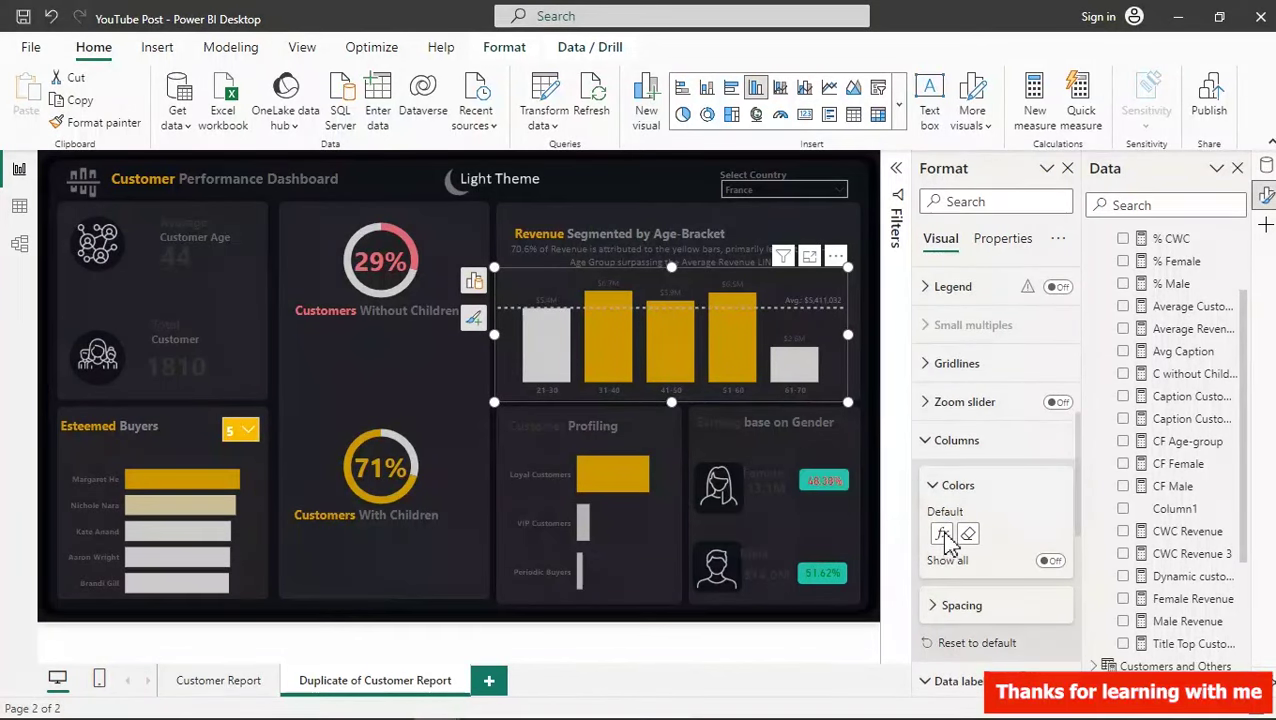
left_click(944, 535)
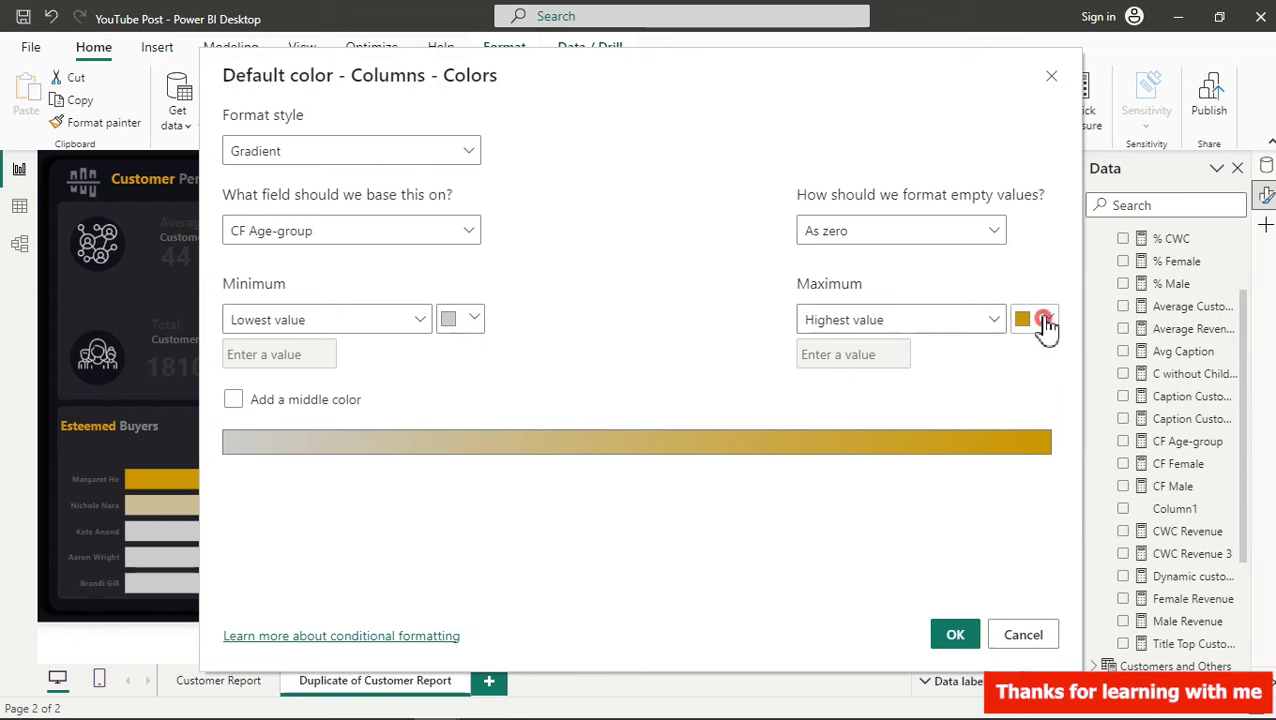
left_click(1045, 322)
left_click(866, 608)
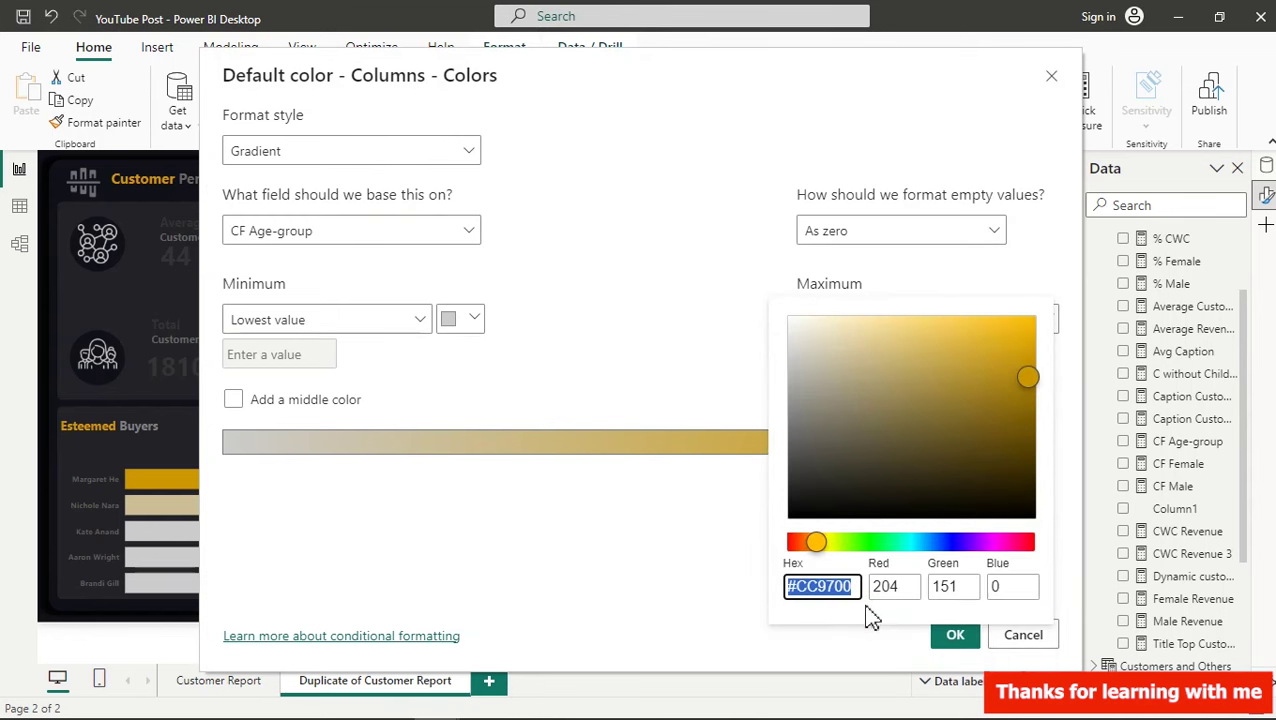
type("#1EC0A9")
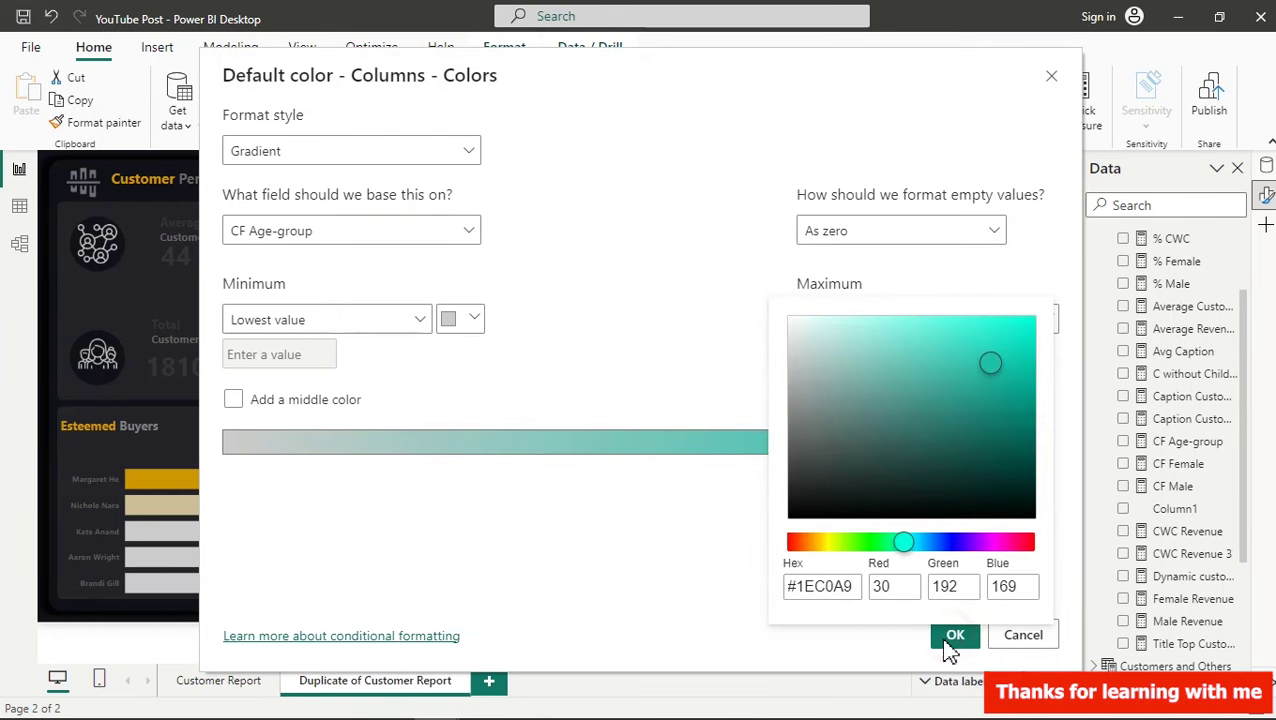
left_click(927, 645)
left_click(948, 636)
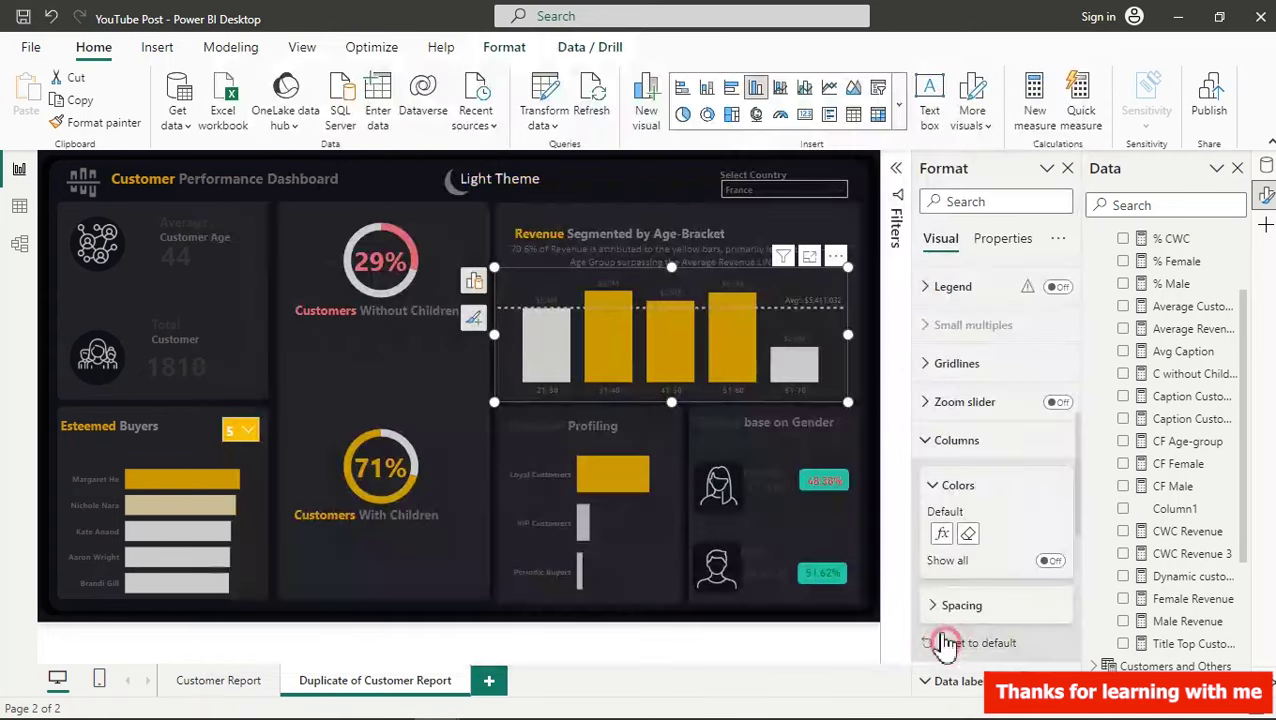
- Set the maximum color of the customer Profiling chart's bar gradient to #1EC0A9
left_click(649, 527)
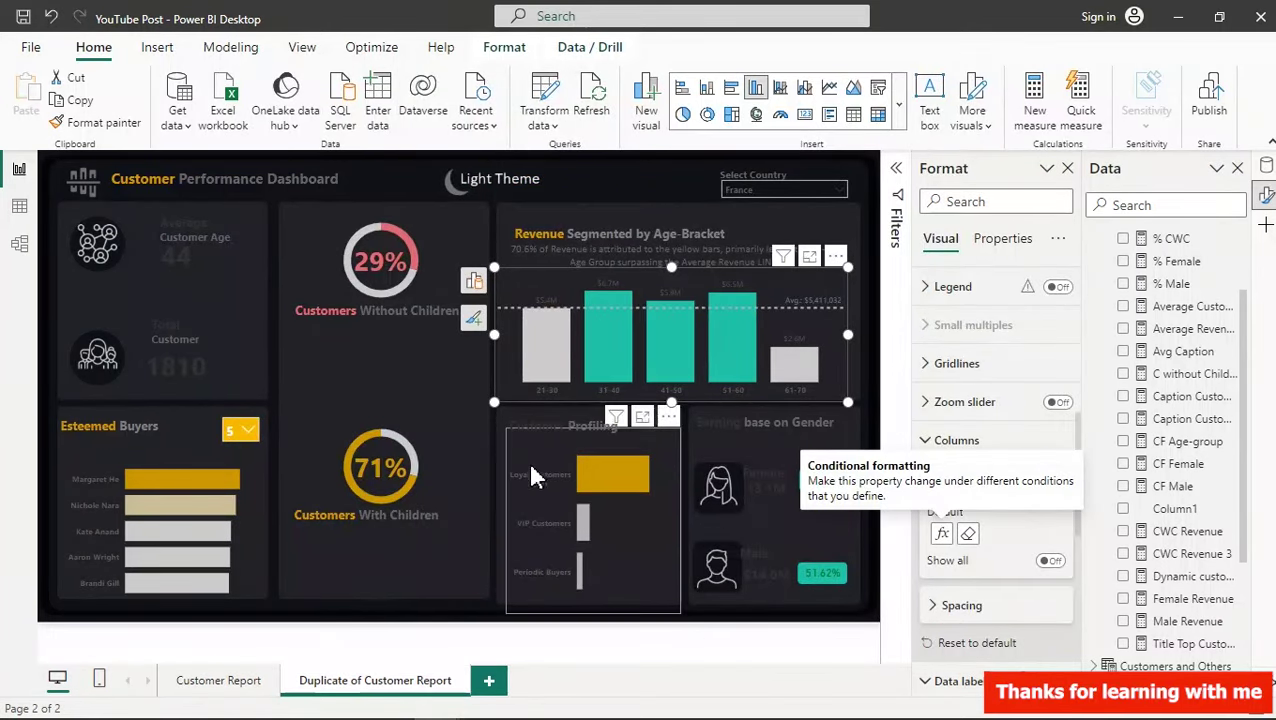
left_click(941, 533)
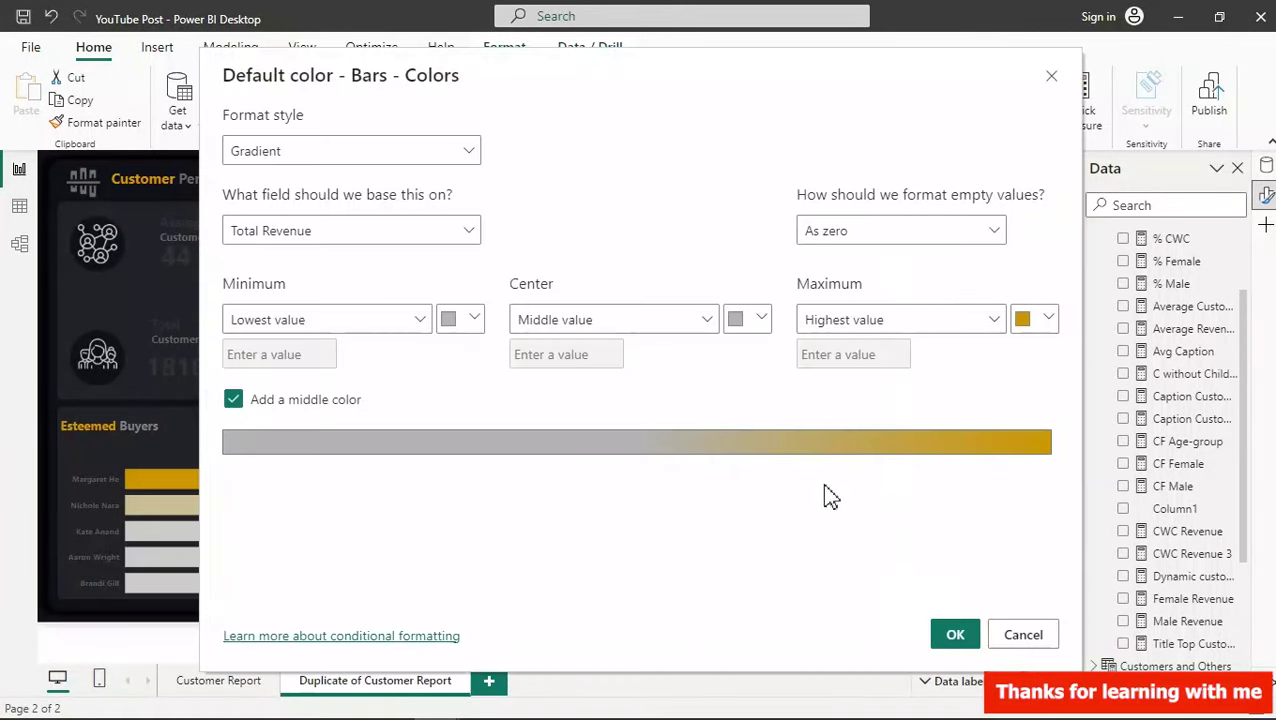
left_click(1025, 319)
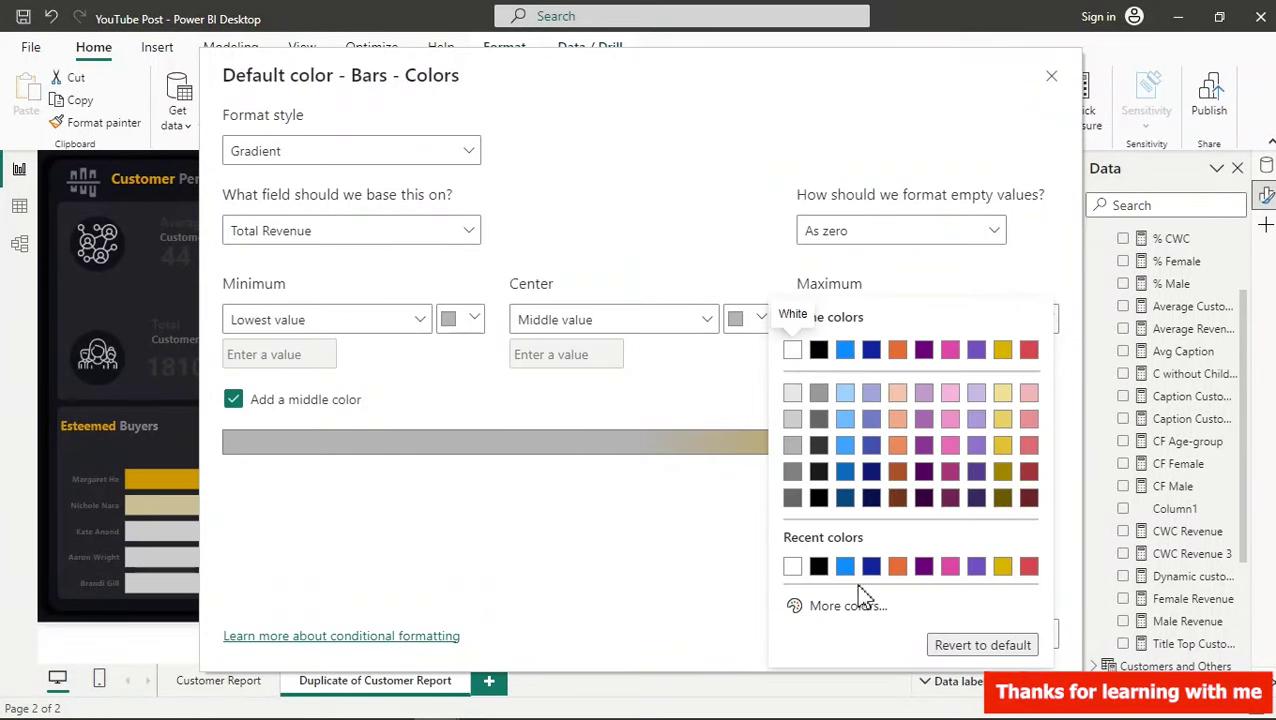
left_click(858, 603)
type("#1ECCA0")
left_click(718, 592)
left_click(955, 637)
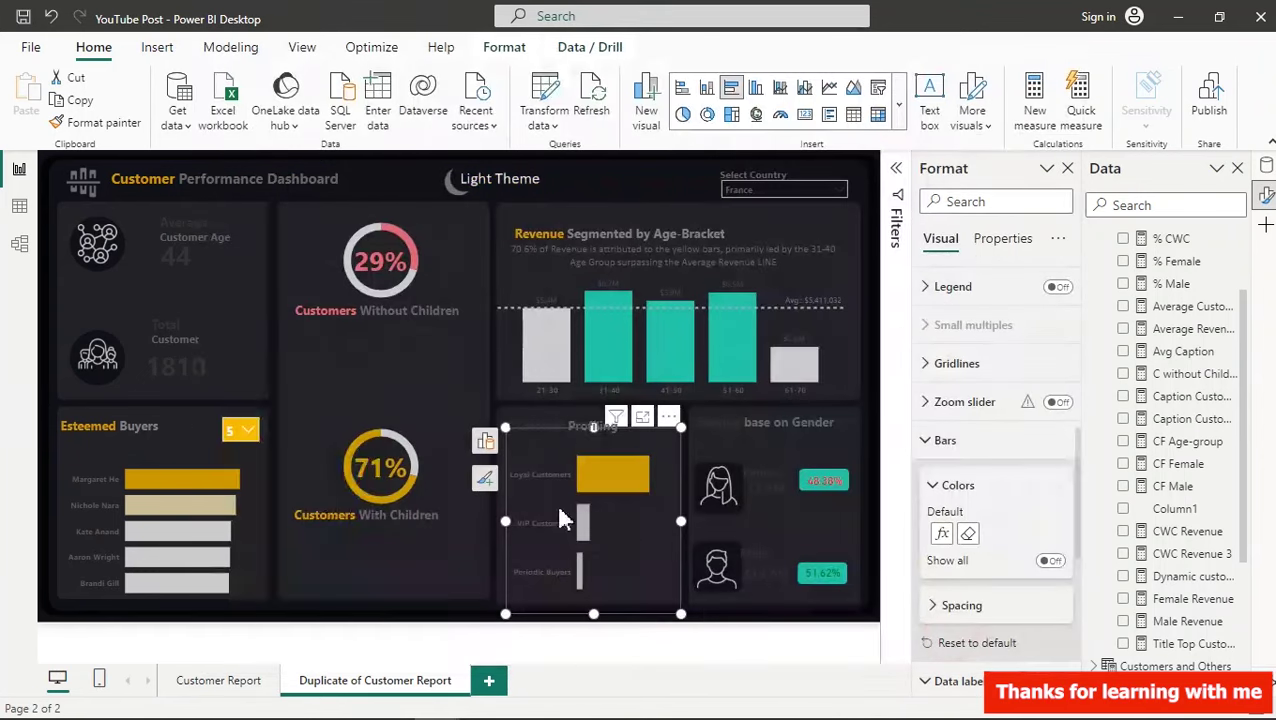
- Set the maximum color of the Esteemed Buyers chart's bar gradient to #1EC0A9
left_click(251, 527)
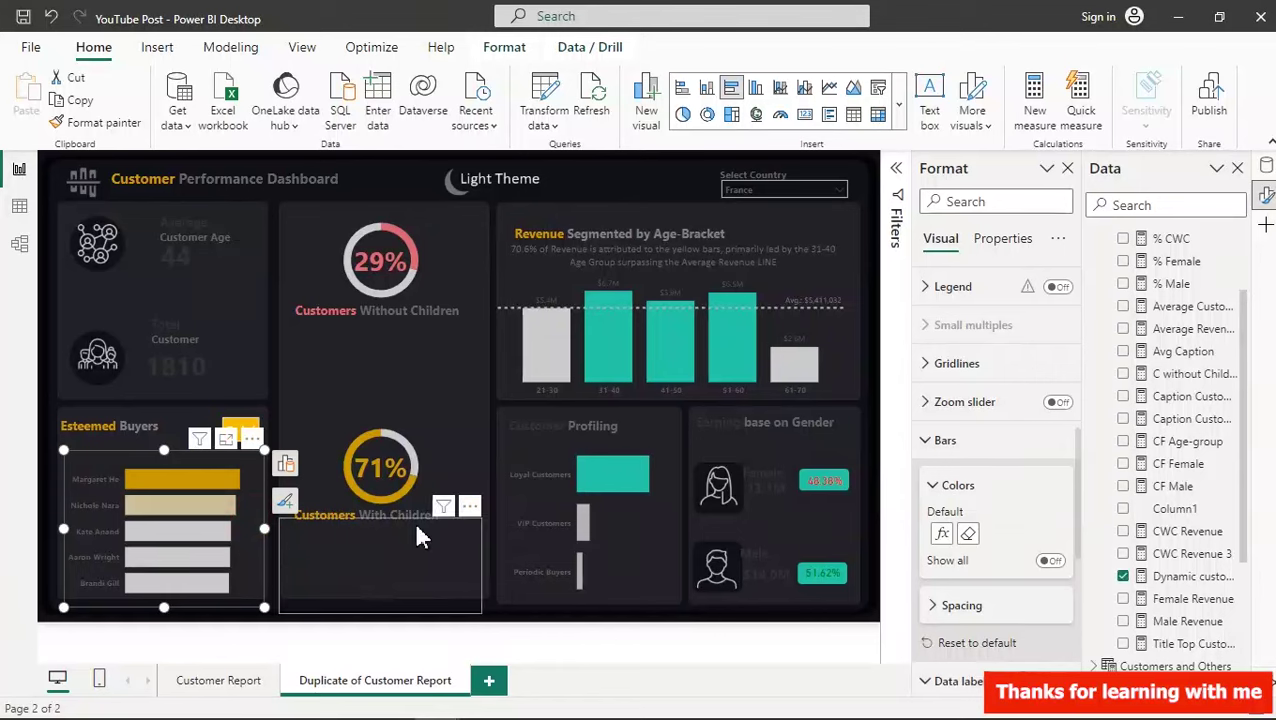
left_click(941, 534)
left_click(1046, 320)
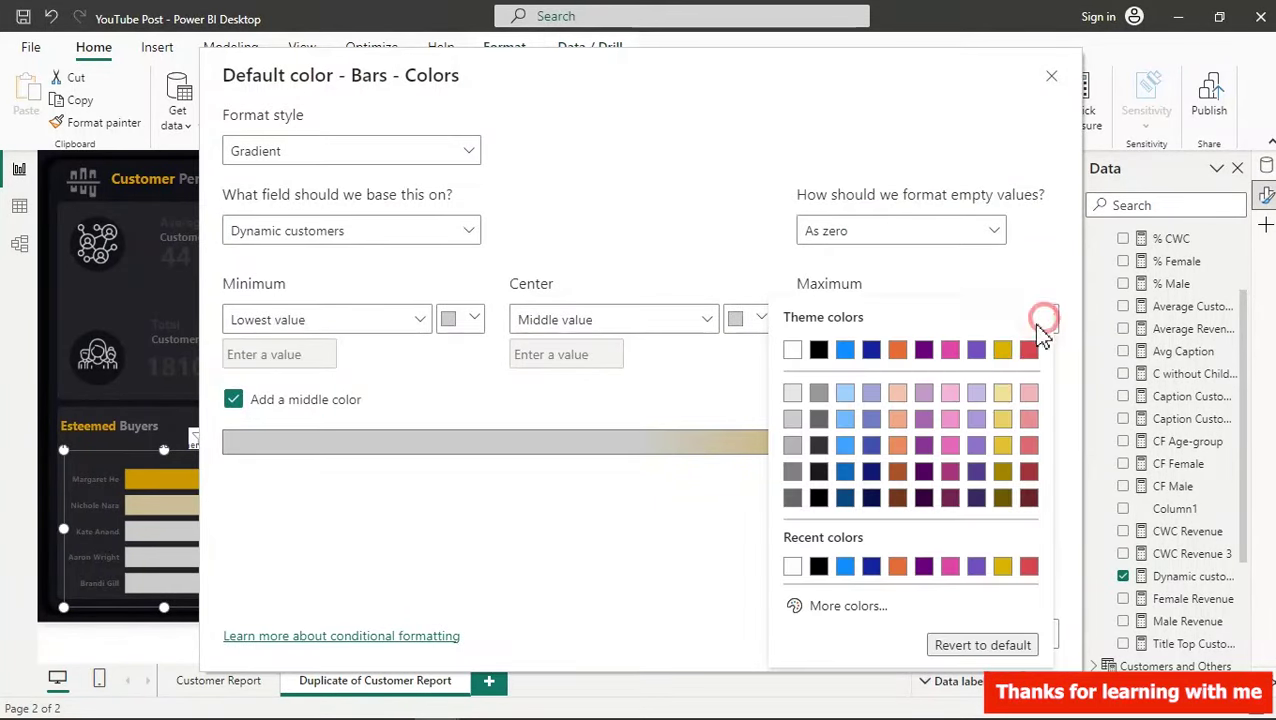
left_click(848, 607)
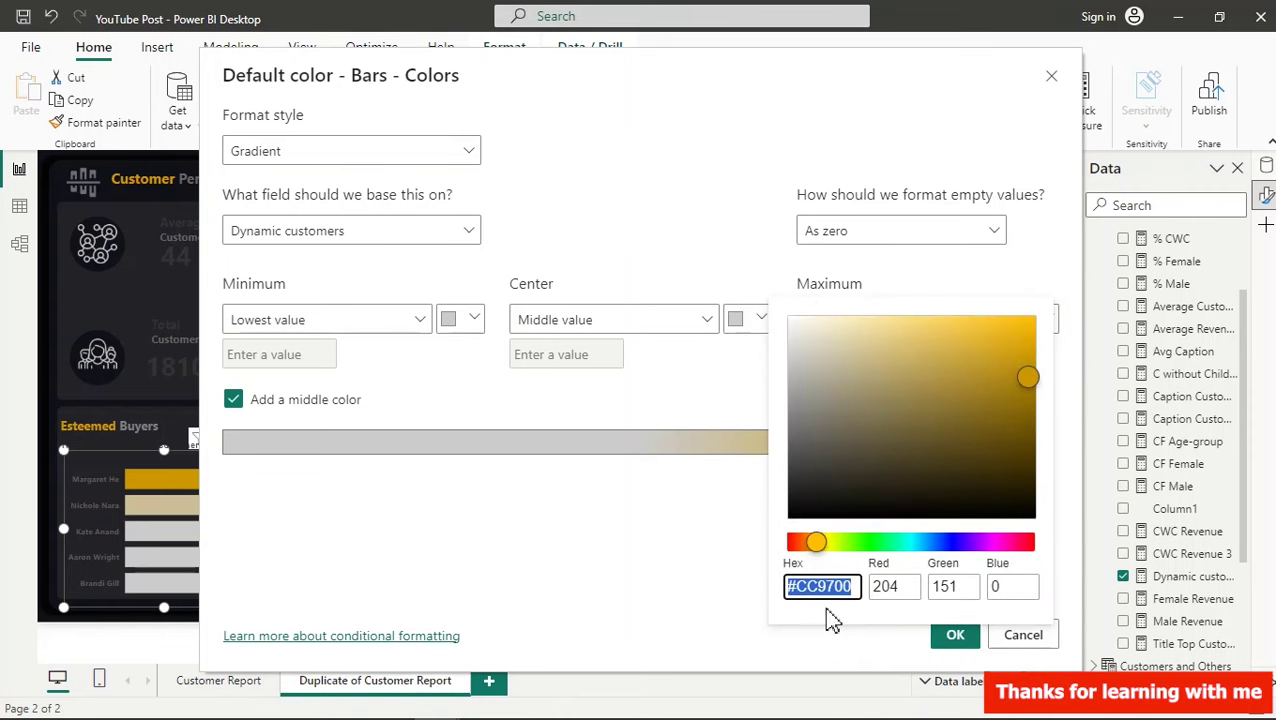
type("#1EC0A9")
left_click(705, 590)
left_click(955, 635)
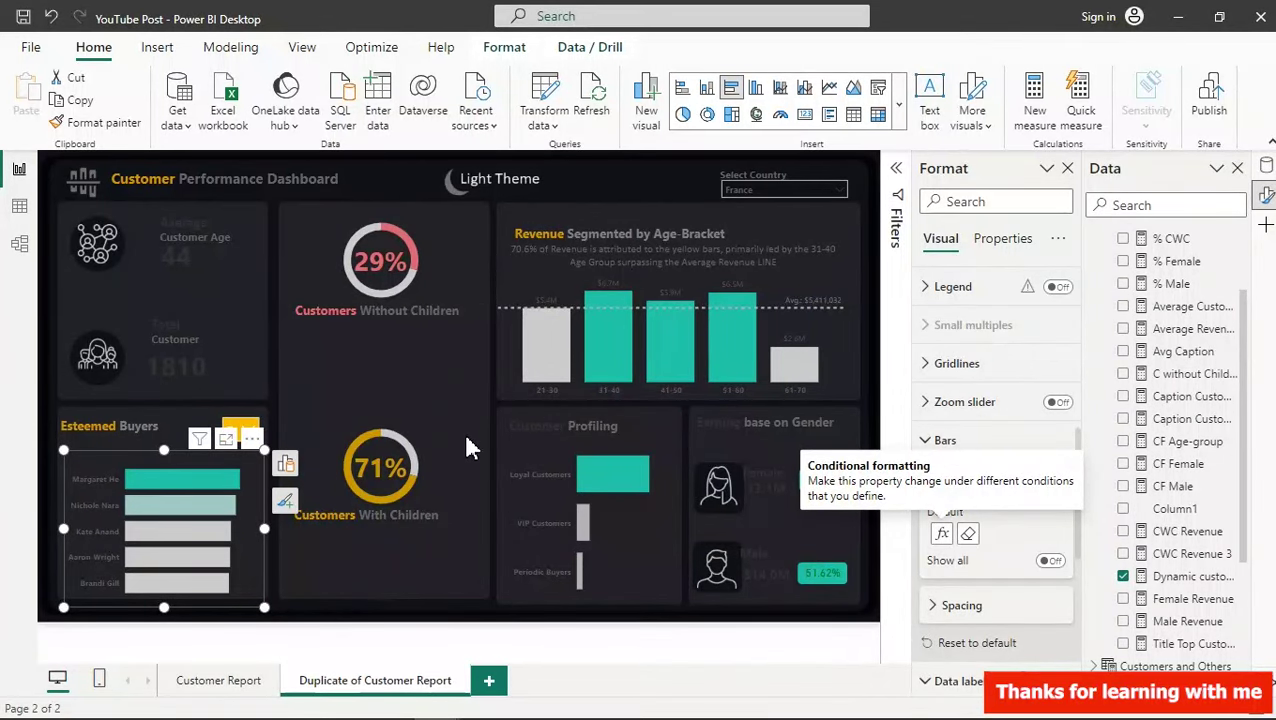
- Change the % CWC slice color of the Customers With Children donut chart to #1EC0A9
left_click(424, 465)
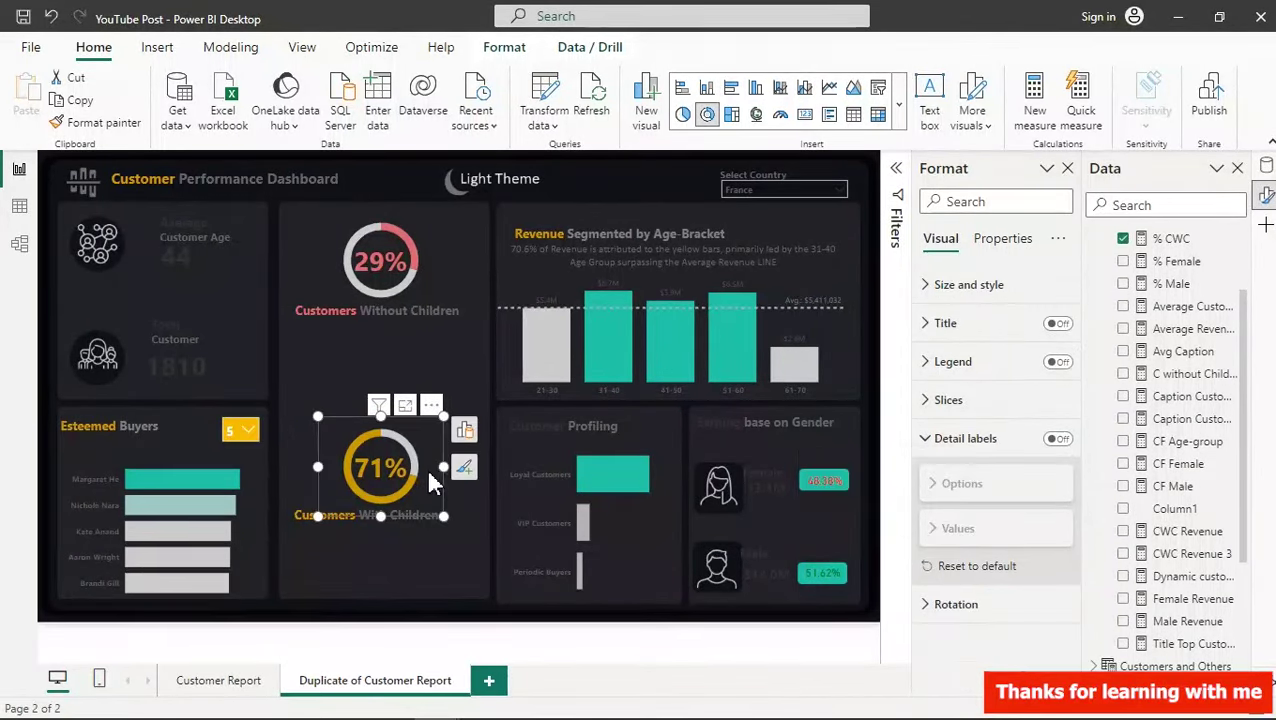
left_click(950, 402)
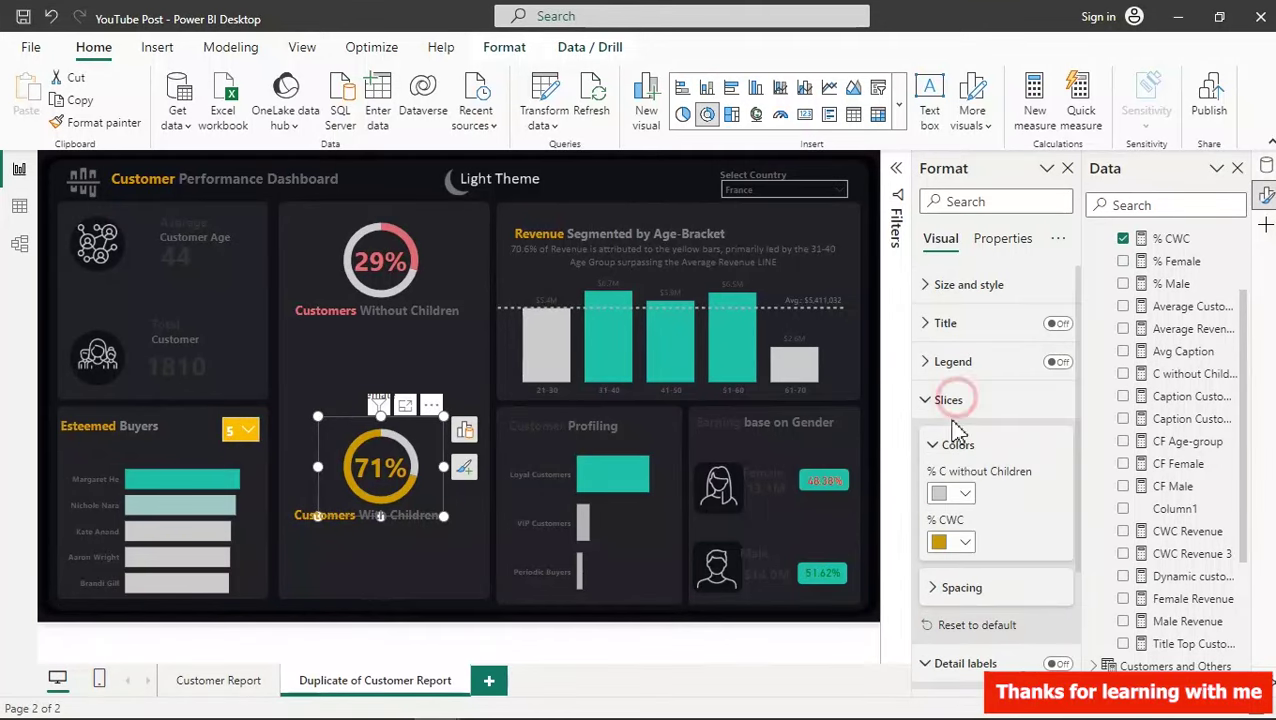
left_click(958, 542)
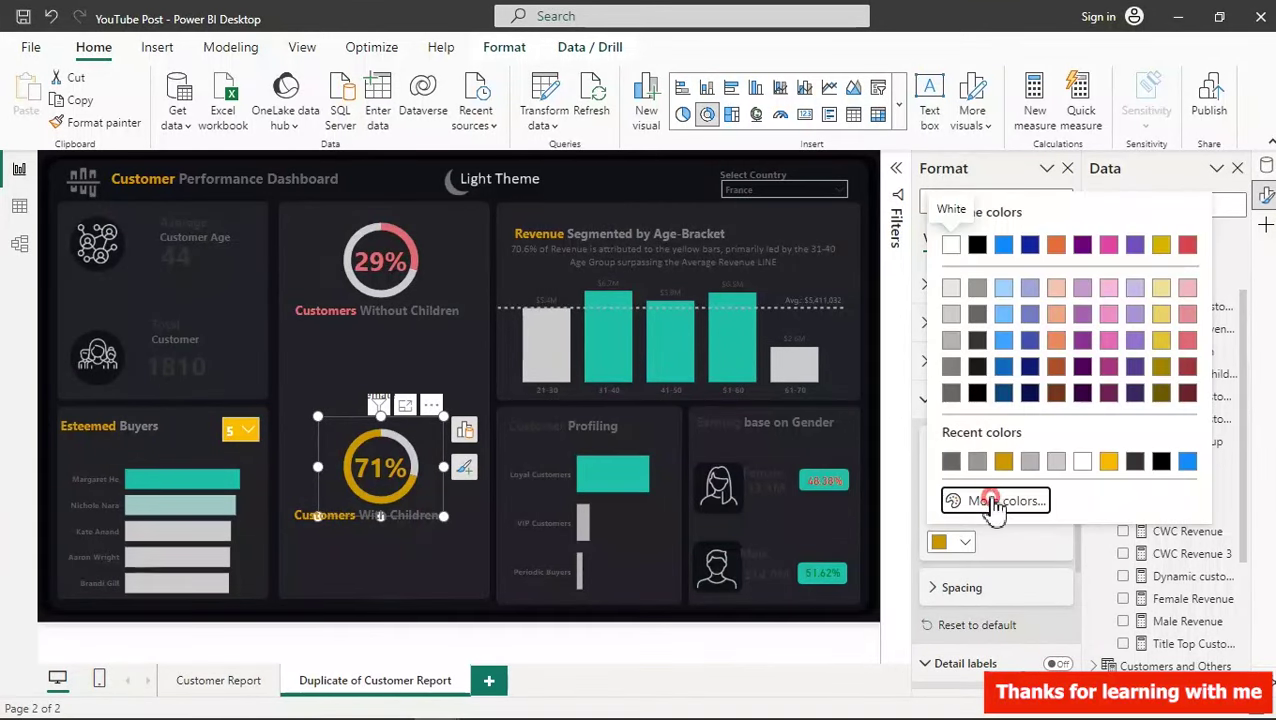
left_click(975, 502)
type("#1EC0A9")
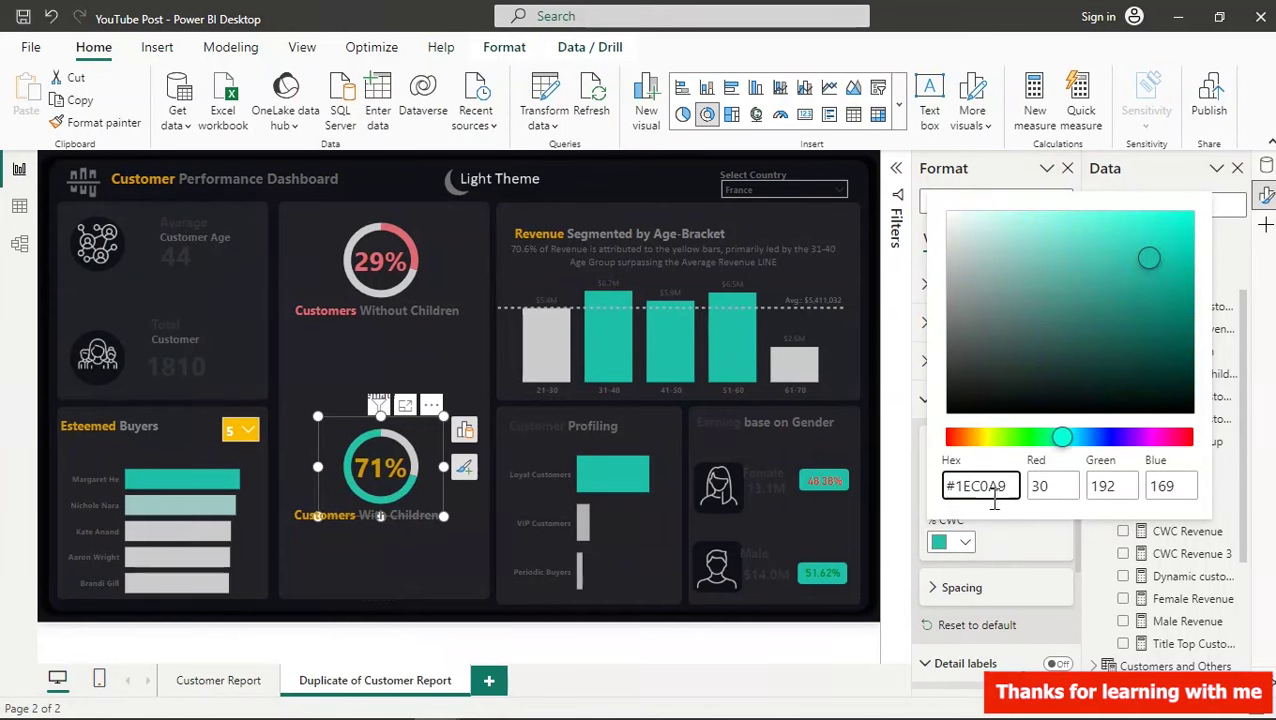
left_click(1022, 557)
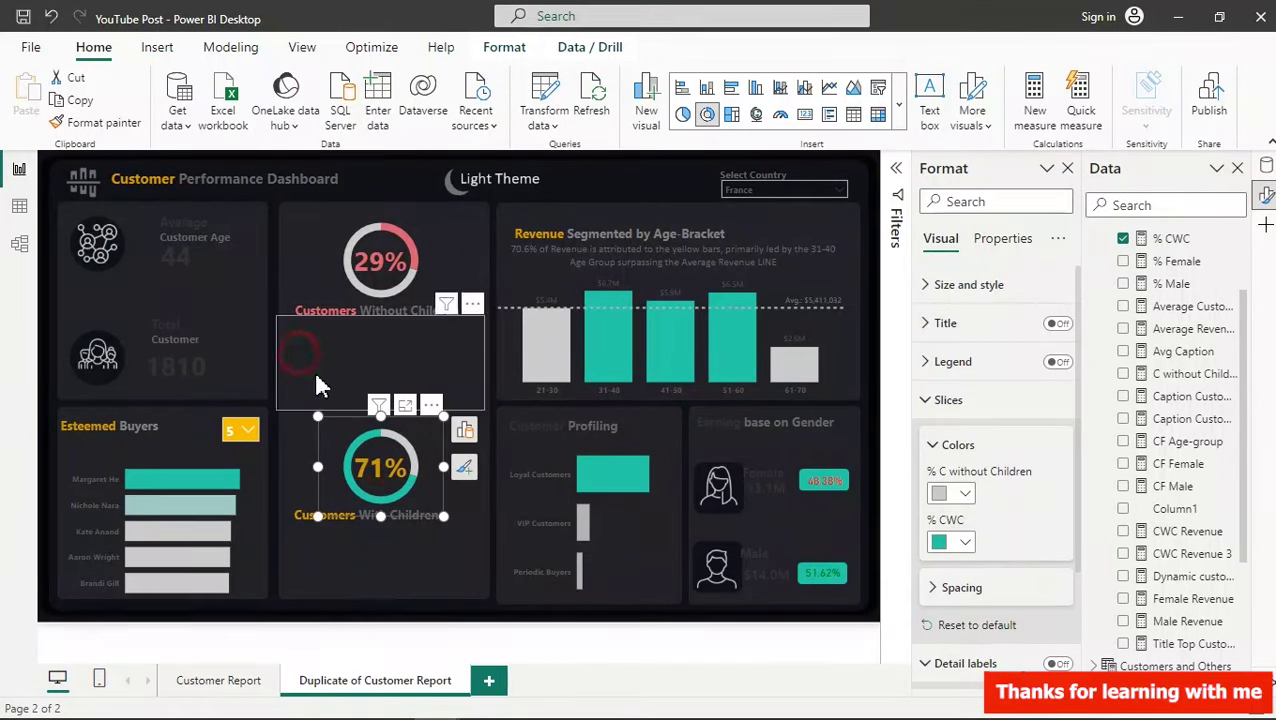
- Recolor the callout value inside the Customers With Children donut with the recent teal
left_click(350, 373)
left_click(395, 474)
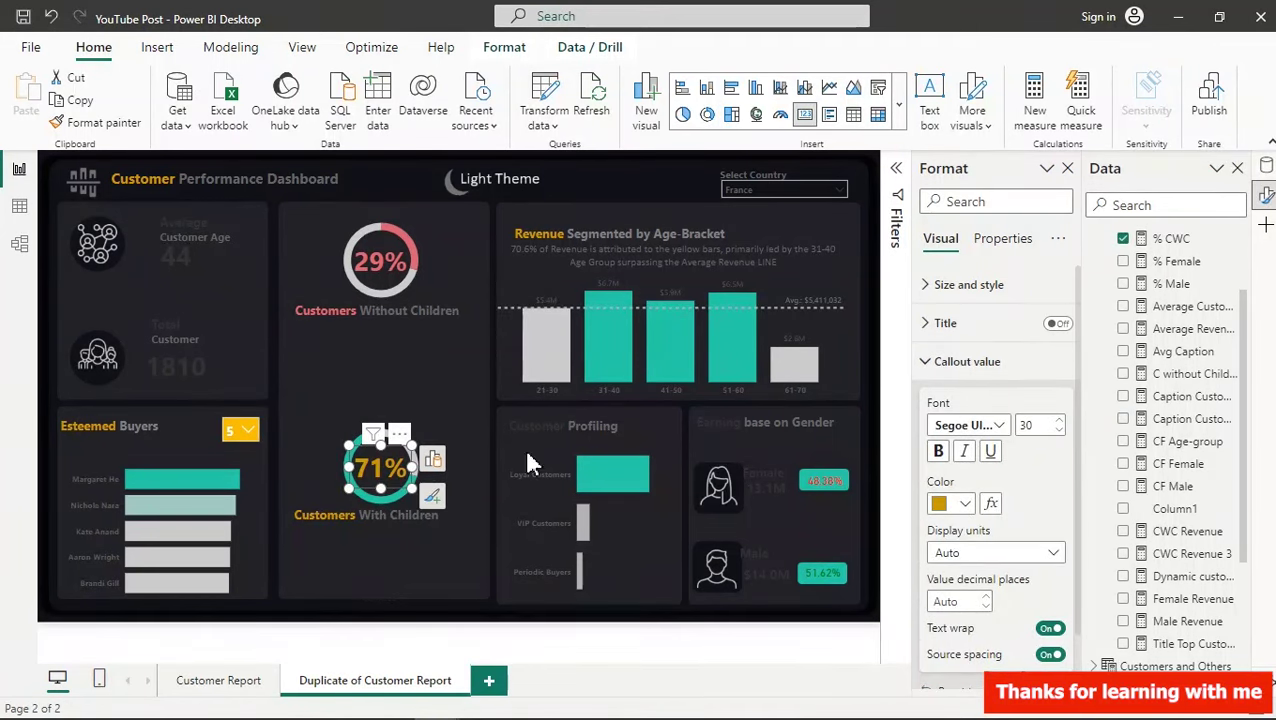
left_click(964, 504)
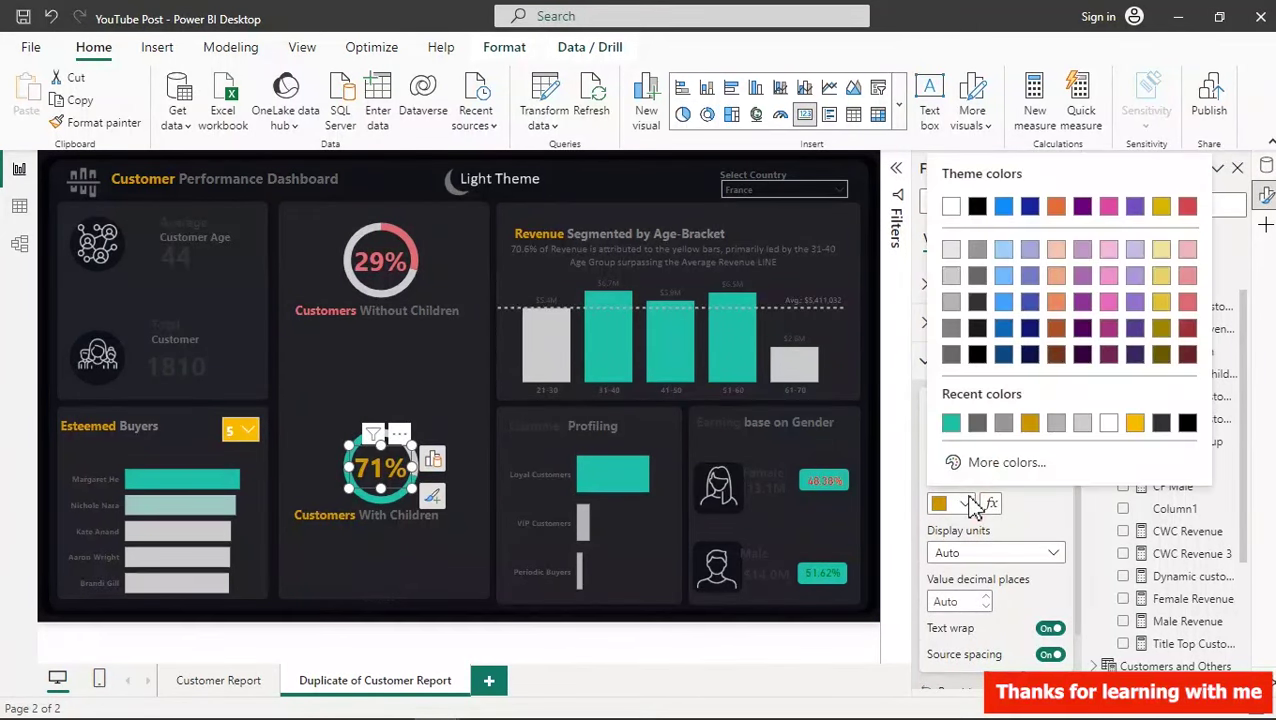
left_click(951, 425)
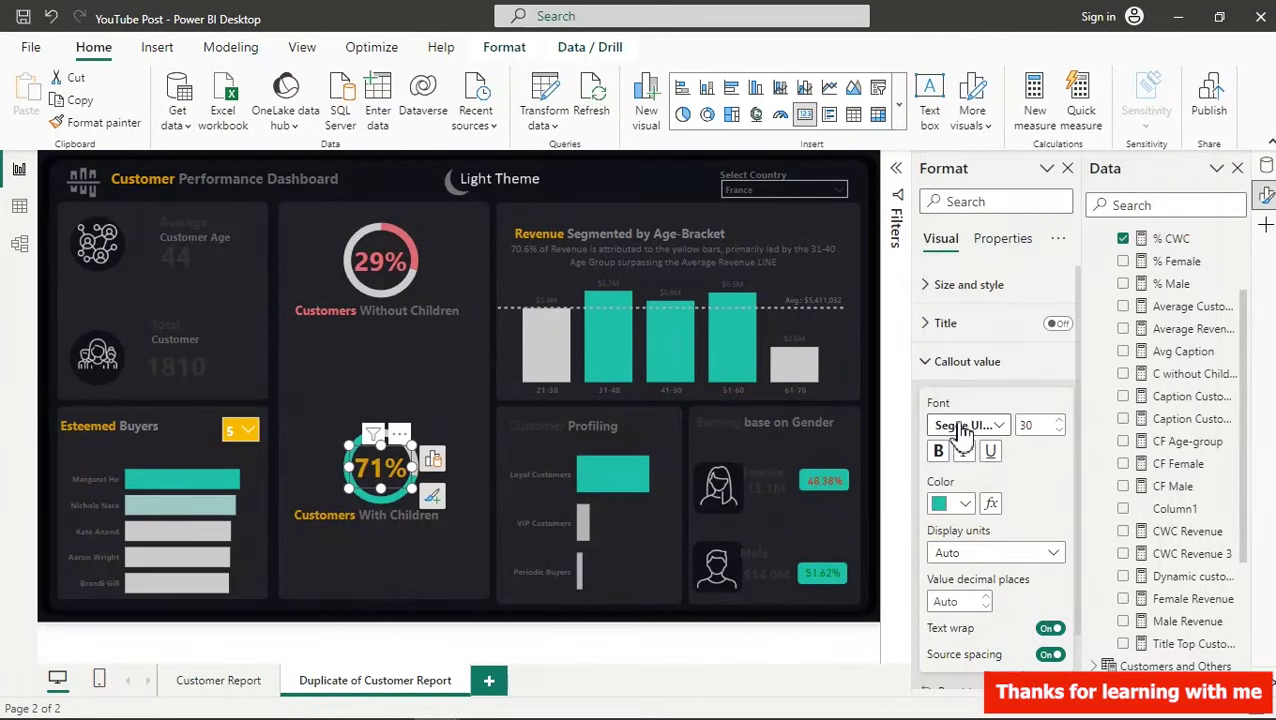
left_click(347, 361)
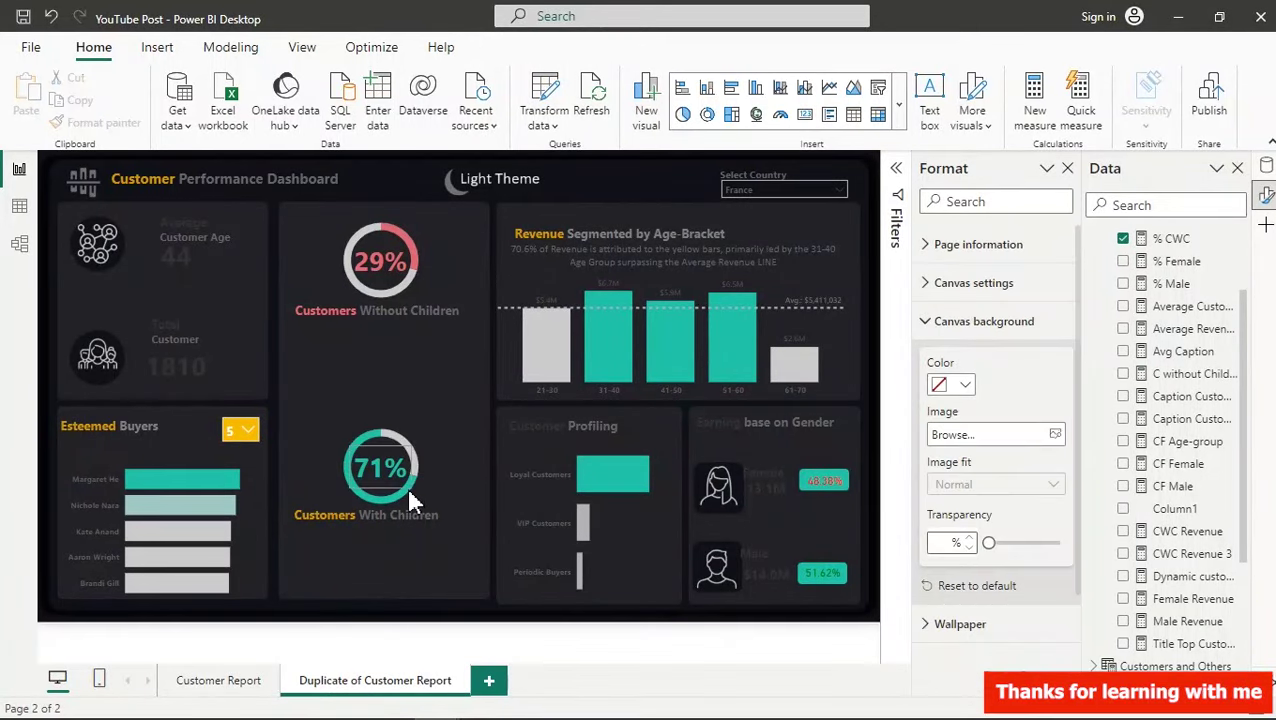
- Set the callout text of the caption cards under both donut charts to the lightest gray theme color
left_click(413, 555)
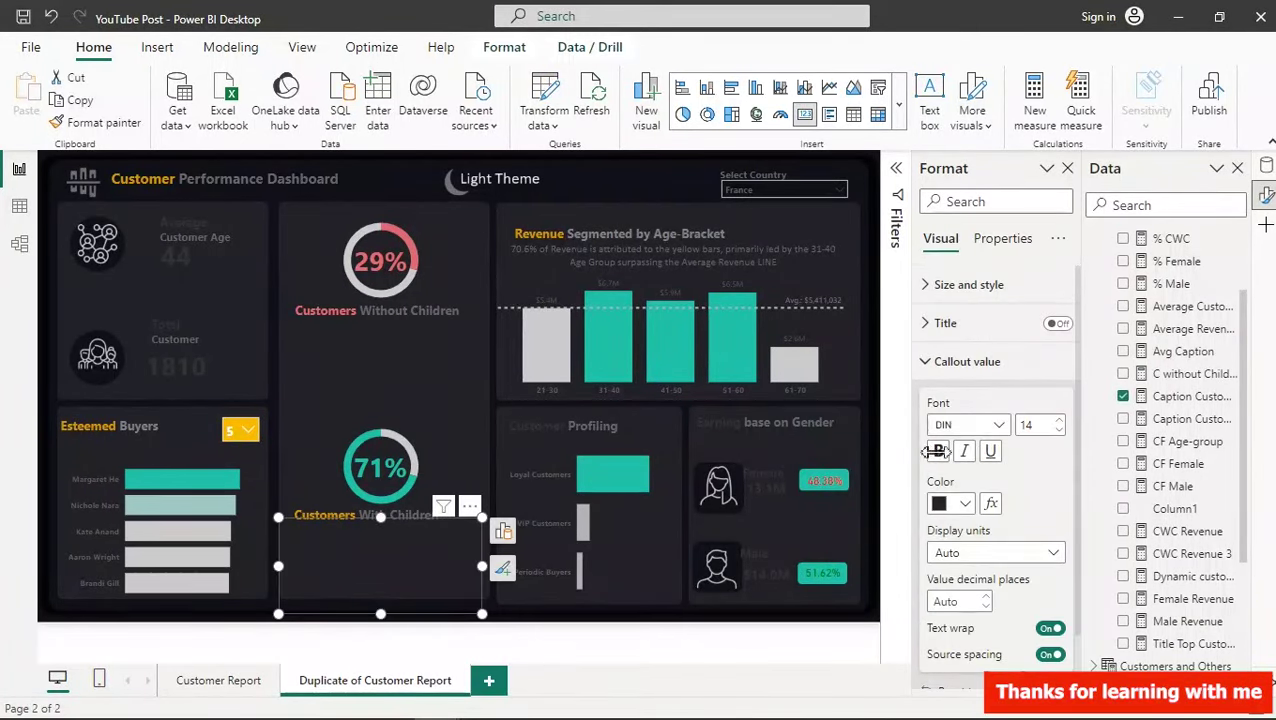
left_click(966, 505)
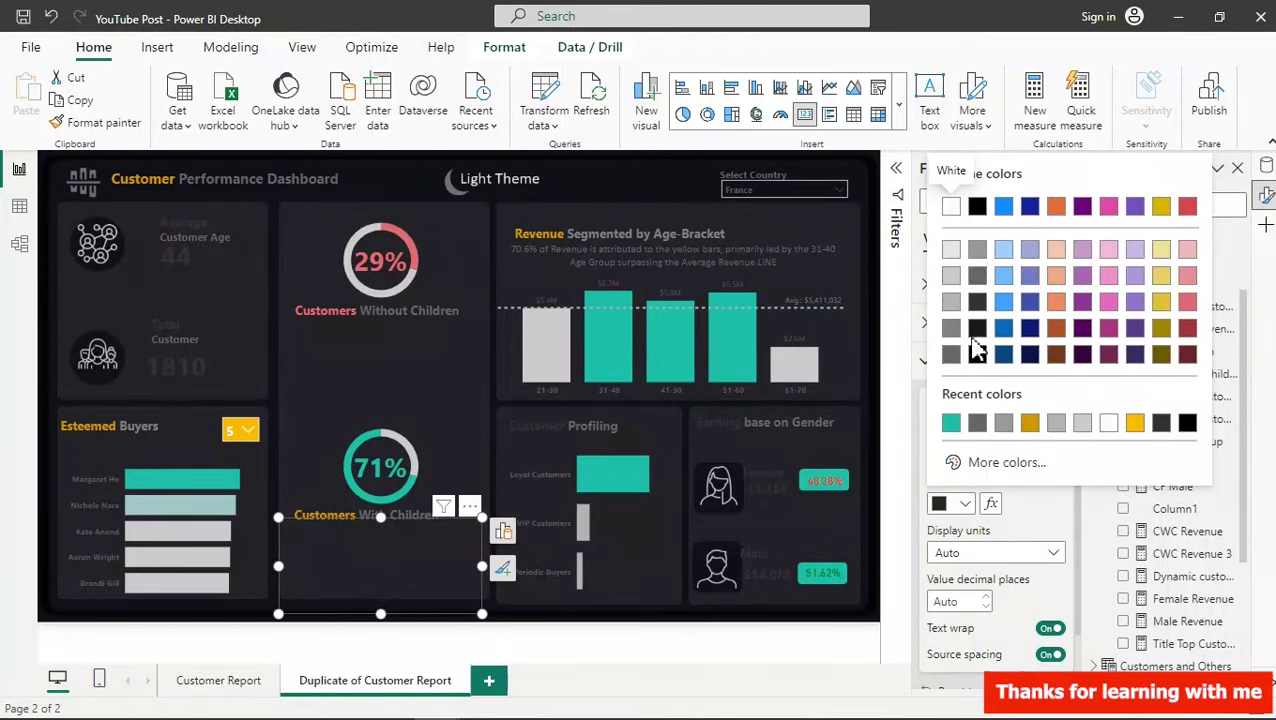
left_click(952, 254)
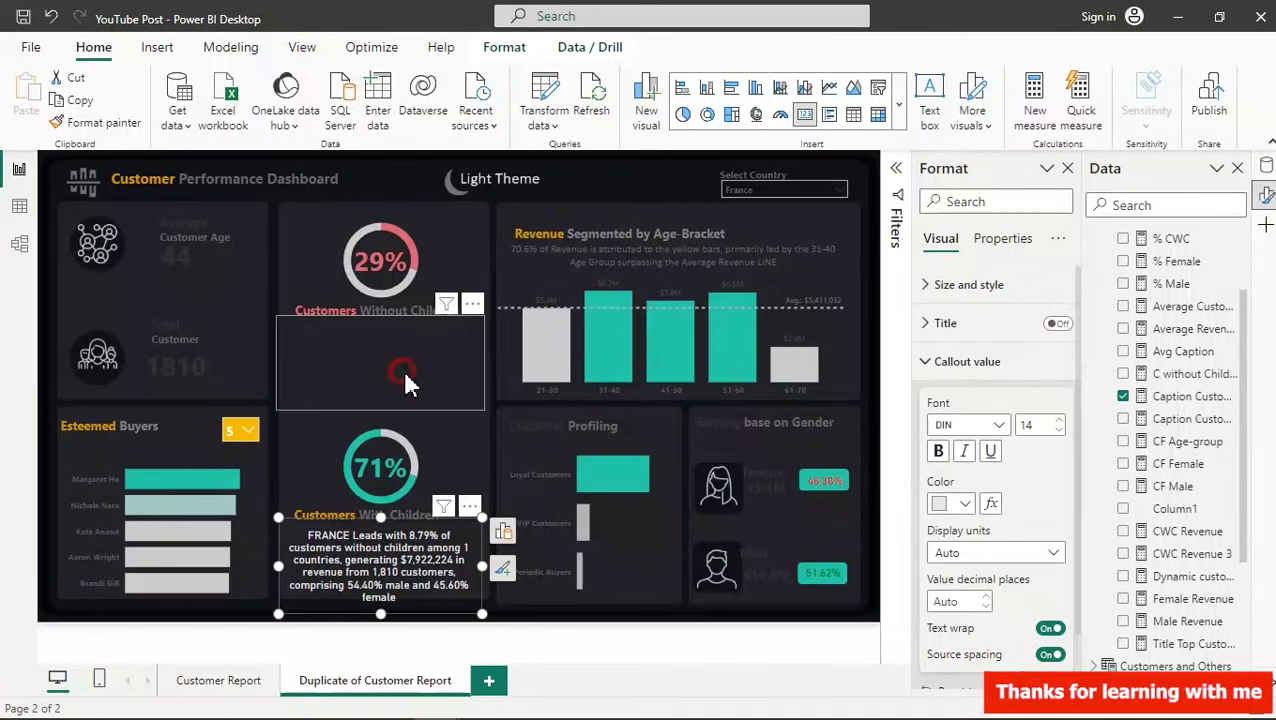
left_click(402, 367)
left_click(963, 508)
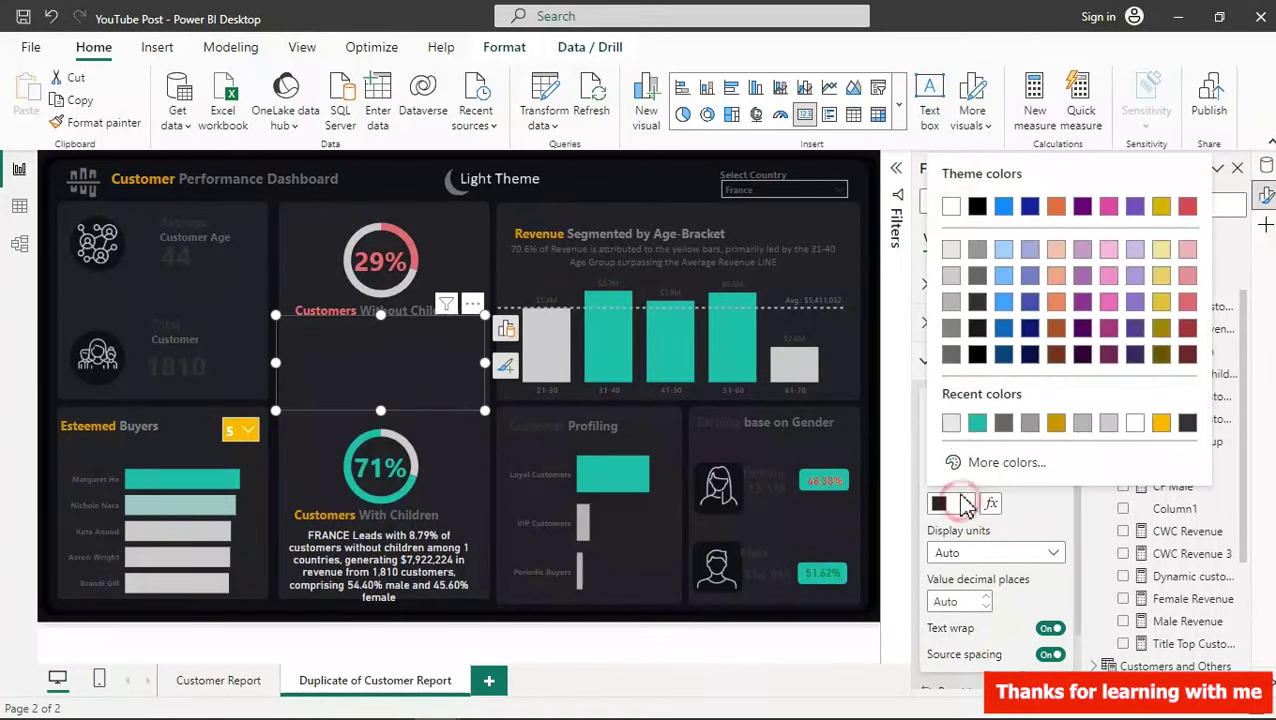
left_click(947, 422)
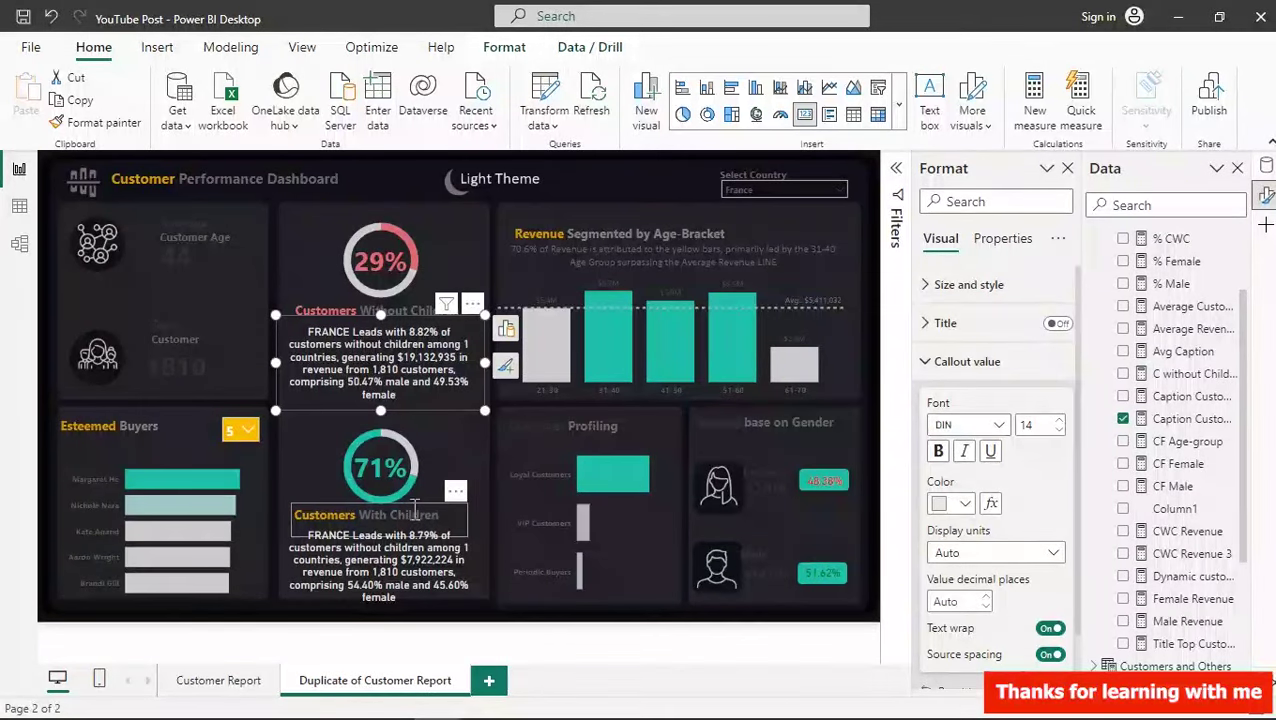
- Recolor the word "Customers" in the "Customers With Children" heading with the recent teal
left_click(361, 517)
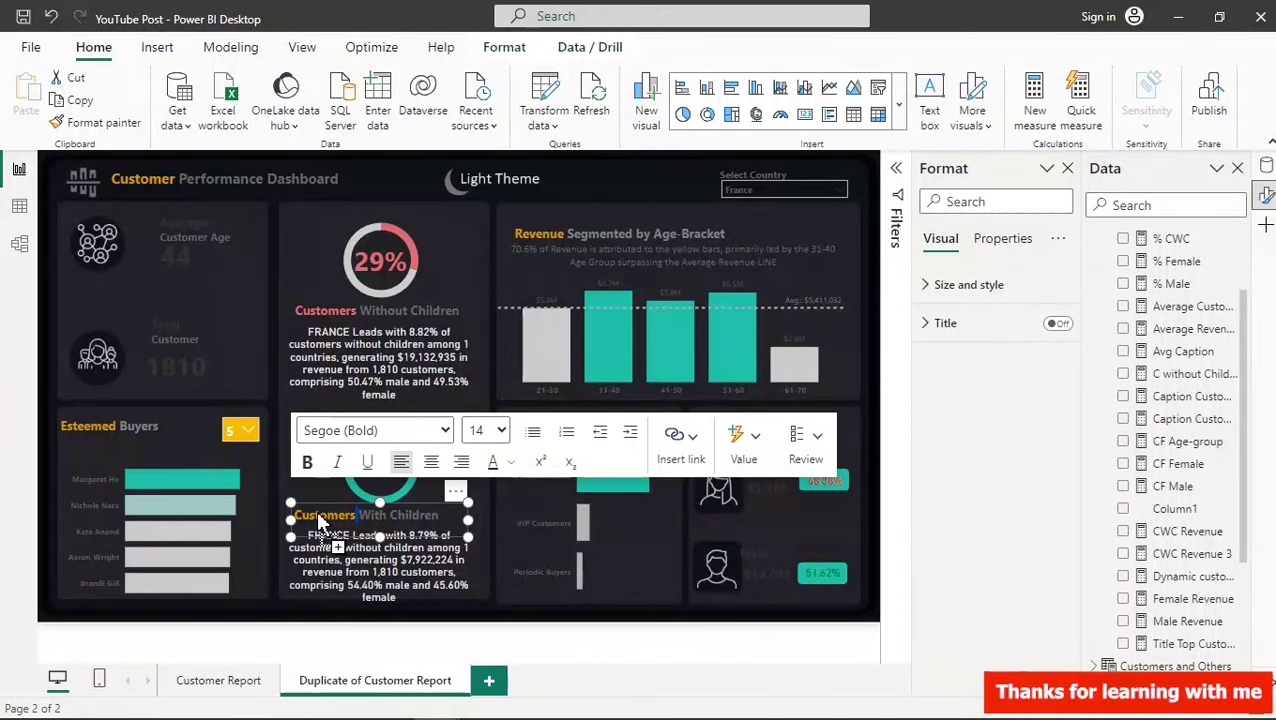
double_click(349, 515)
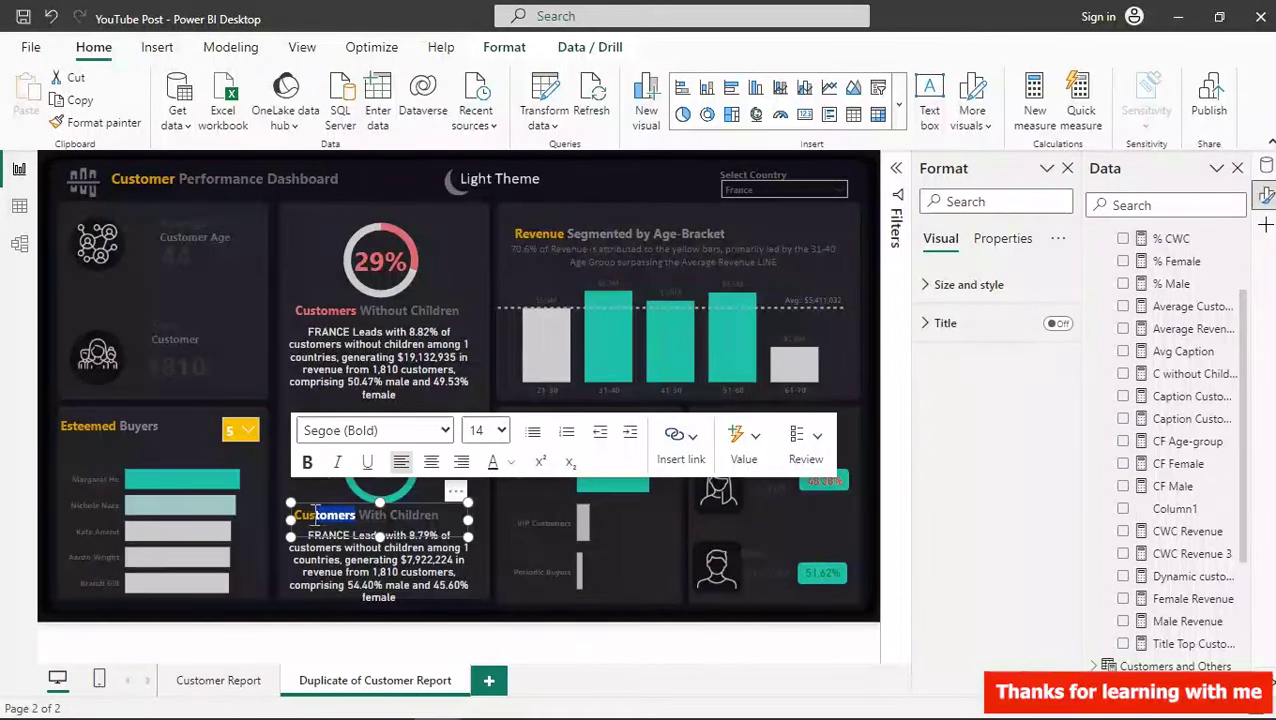
left_click(511, 463)
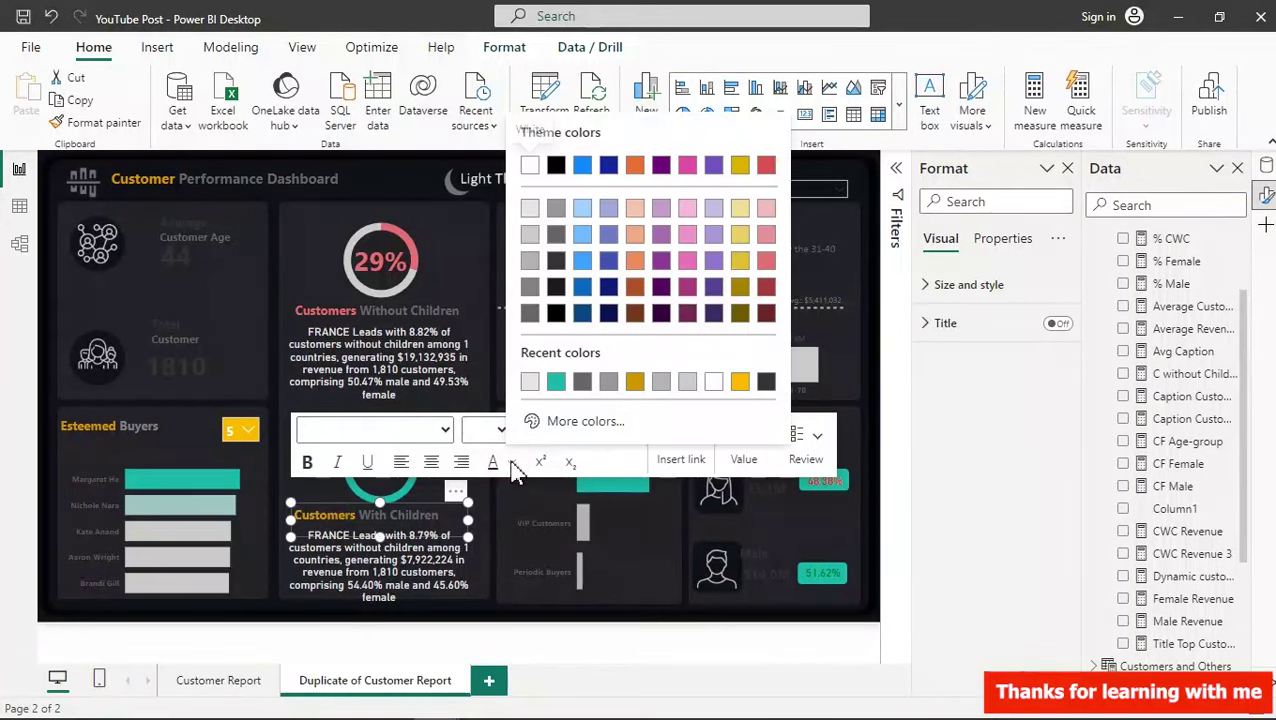
left_click(557, 382)
- Recolor the words "With Children" in the lower donut's heading with the recent light gray
left_click(445, 514)
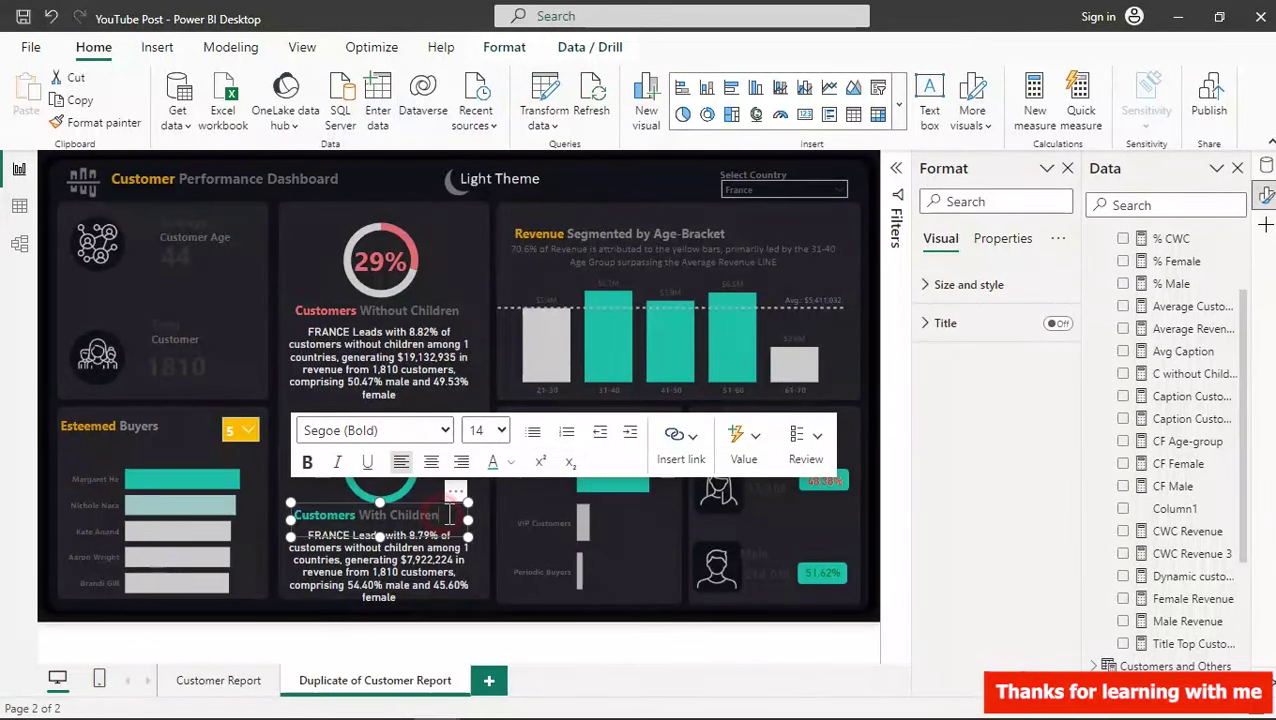
left_click_drag(447, 514, 390, 514)
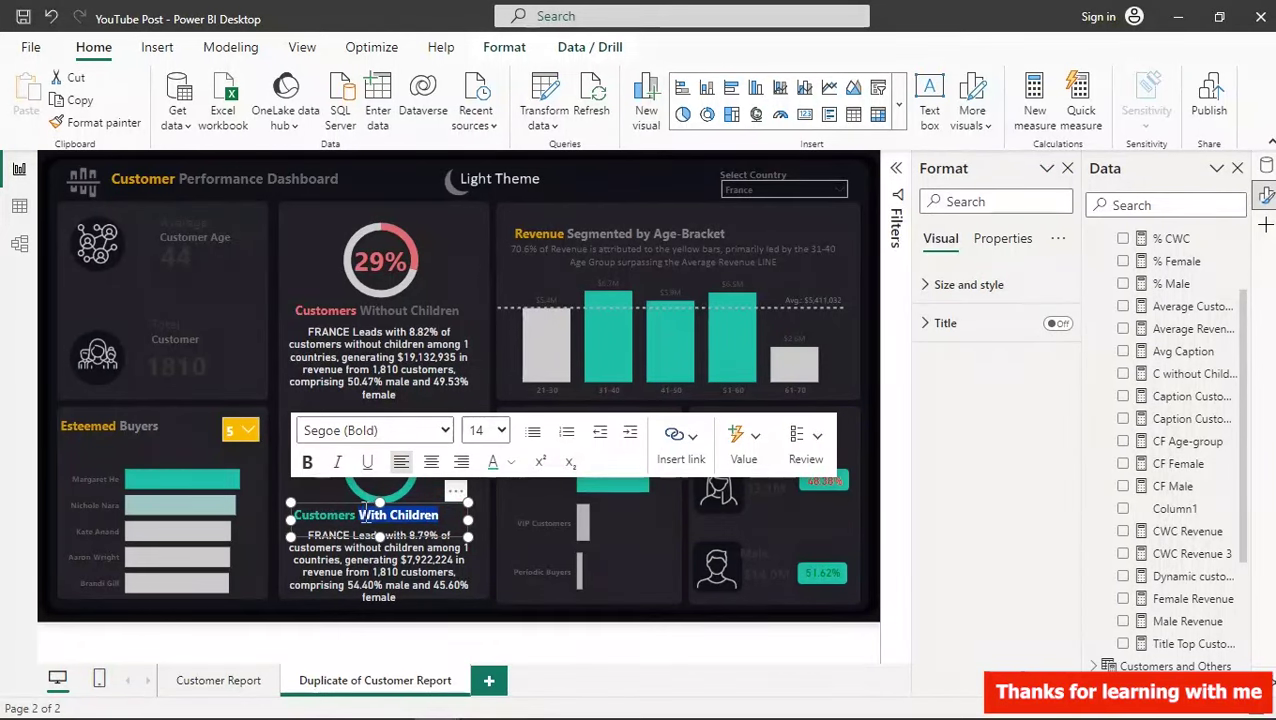
left_click(511, 463)
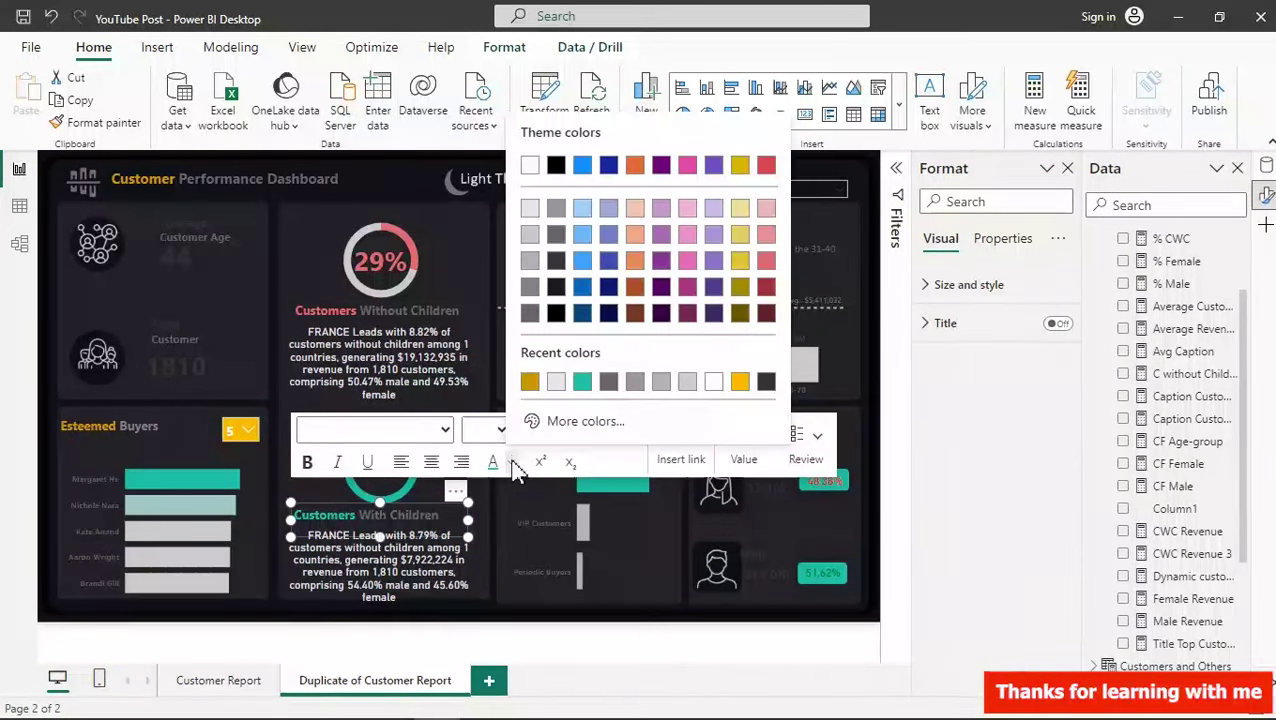
left_click(556, 381)
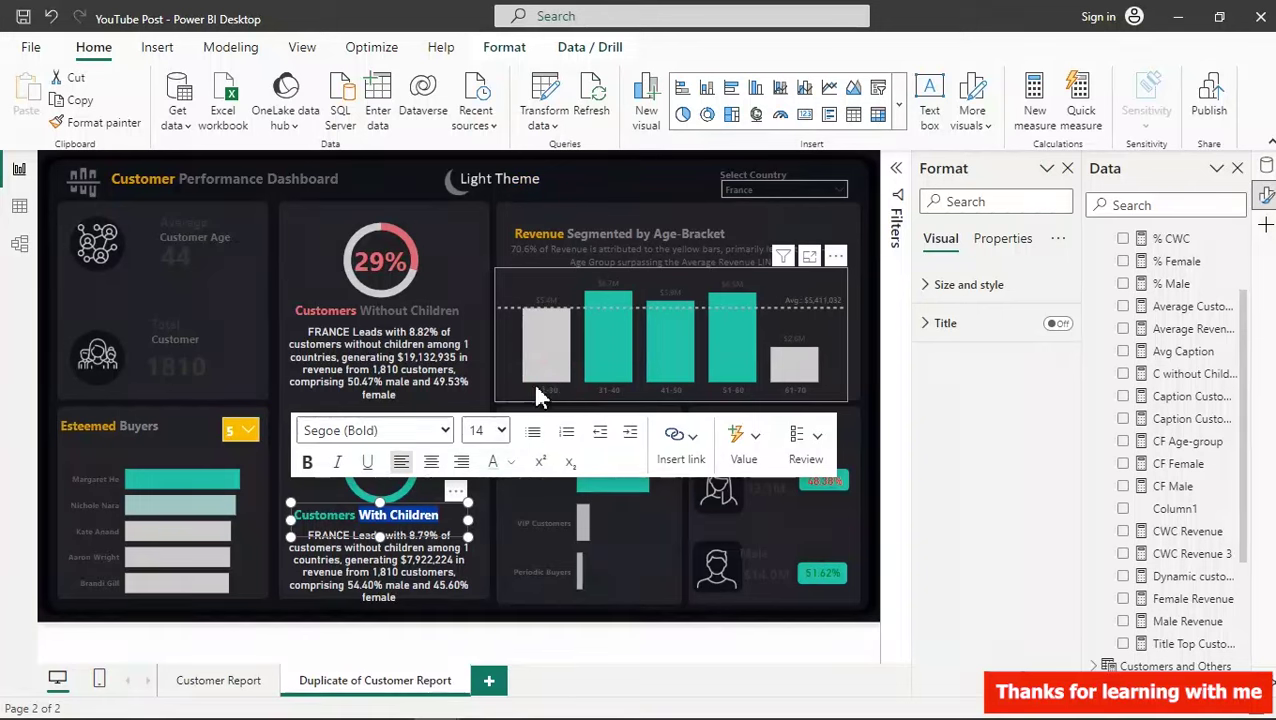
- Recolor the words "Without Children" in the upper donut's heading with the recent light gray
left_click(363, 311)
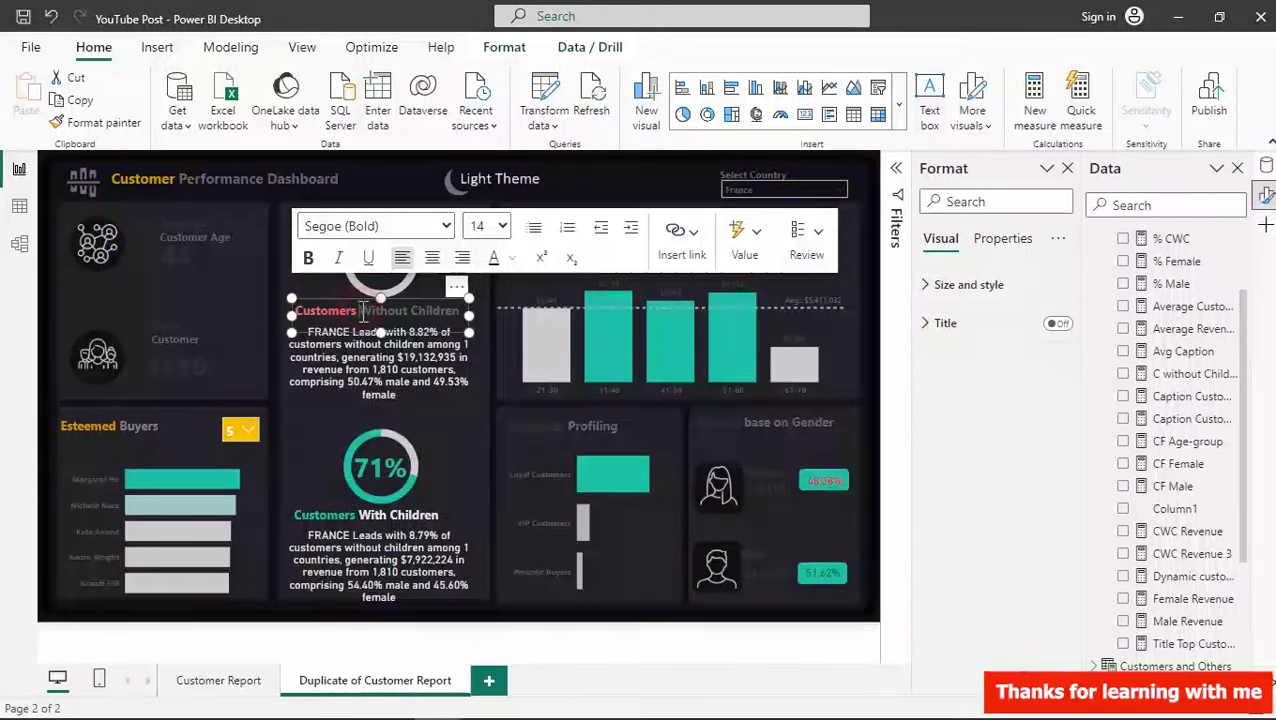
left_click_drag(362, 313, 459, 312)
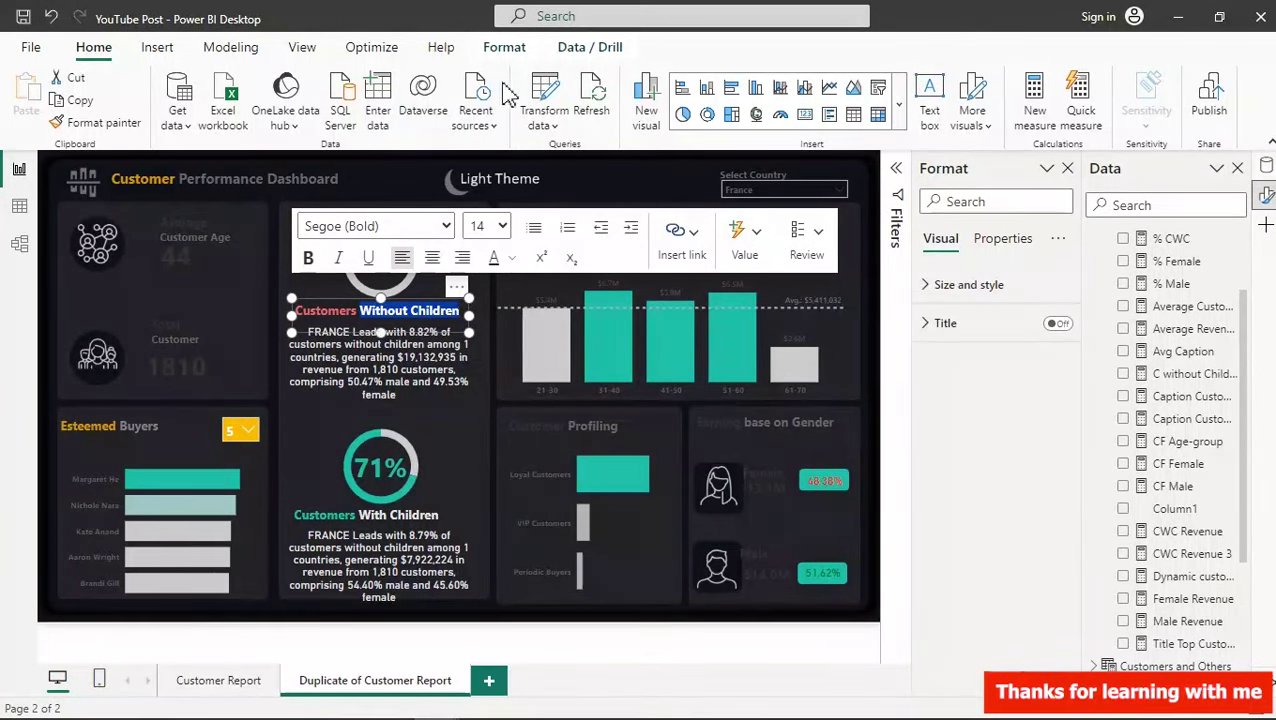
left_click(510, 259)
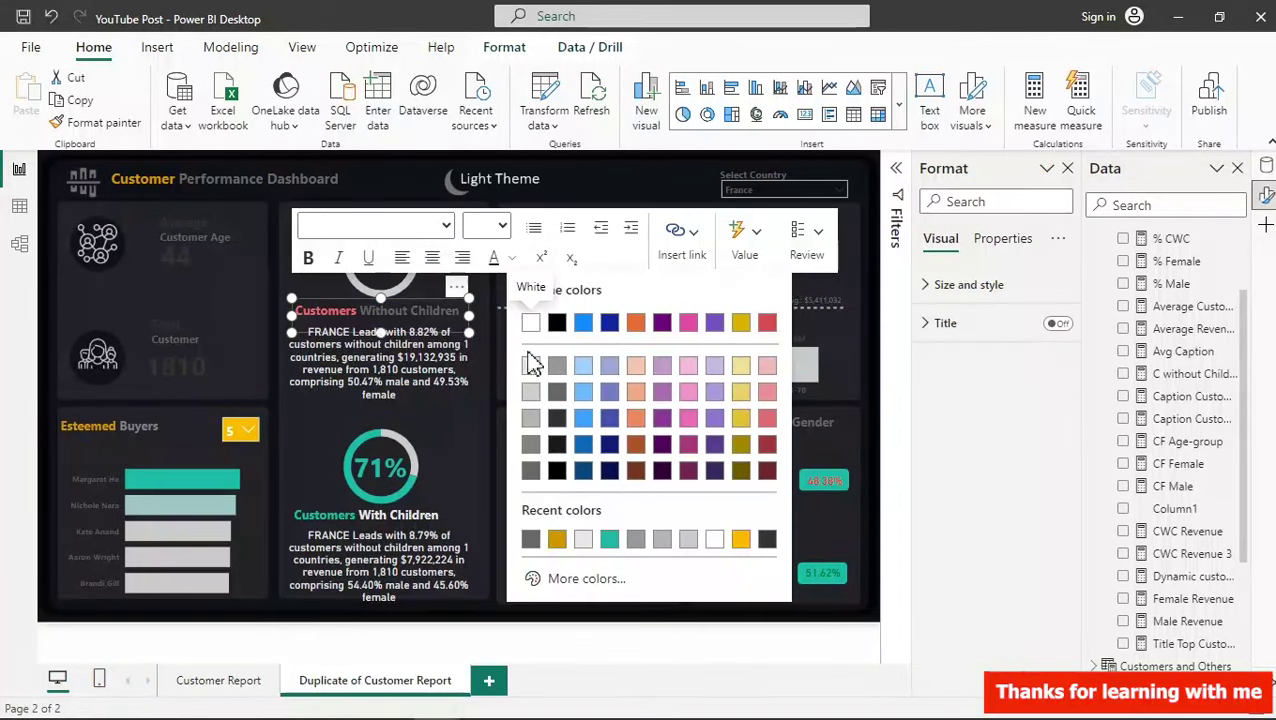
left_click(583, 540)
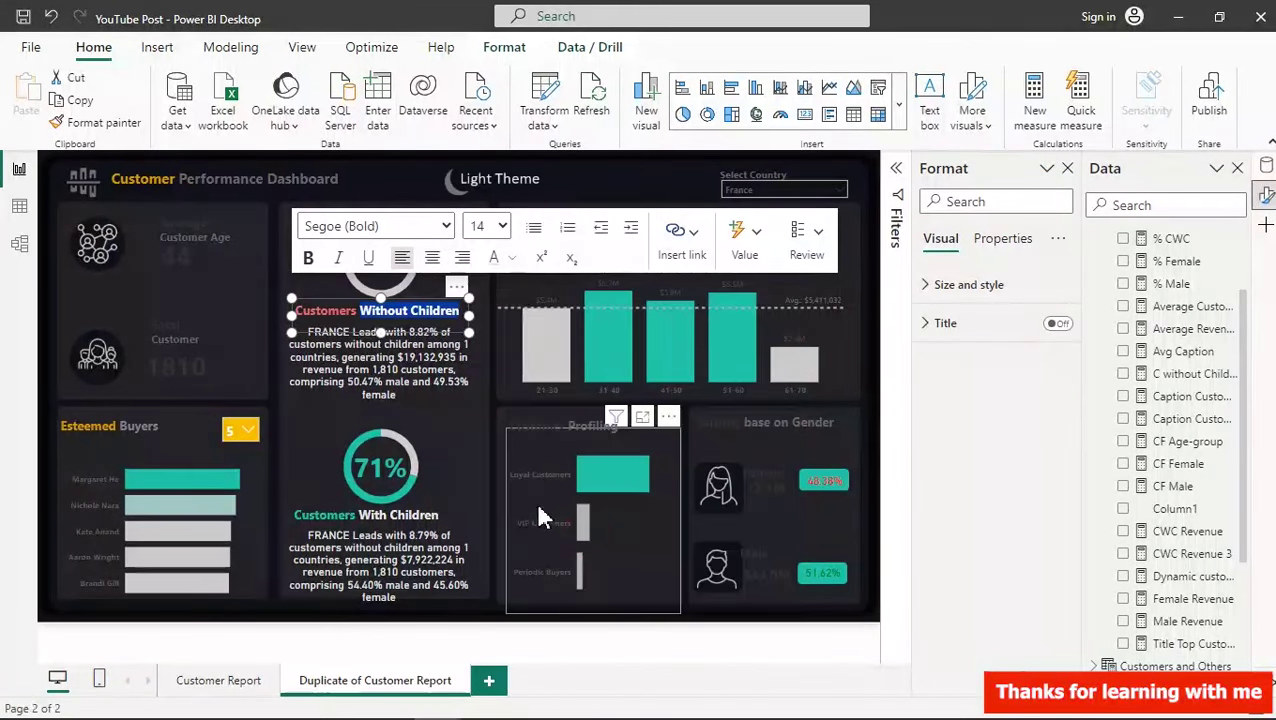
left_click(395, 157)
- Try to recolor "Performance Dashboard" in the page title white and the word "Customer" with the recent teal
left_click(348, 178)
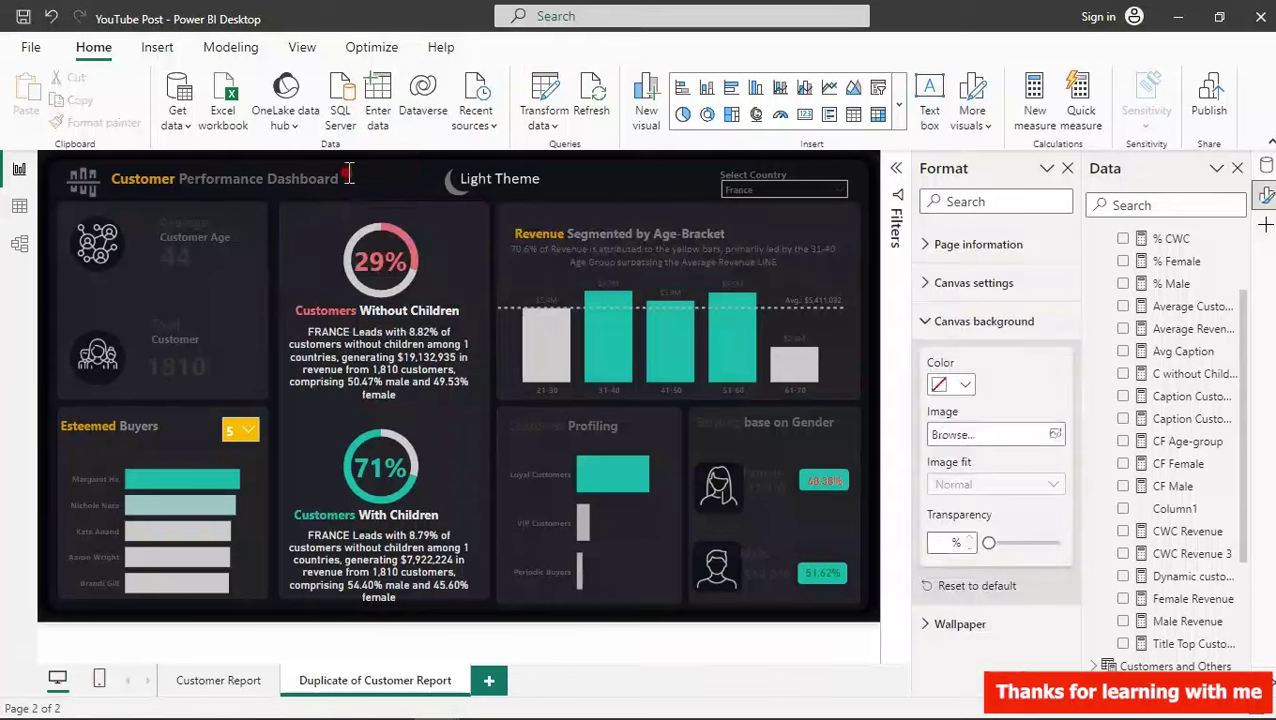
left_click_drag(276, 178, 186, 170)
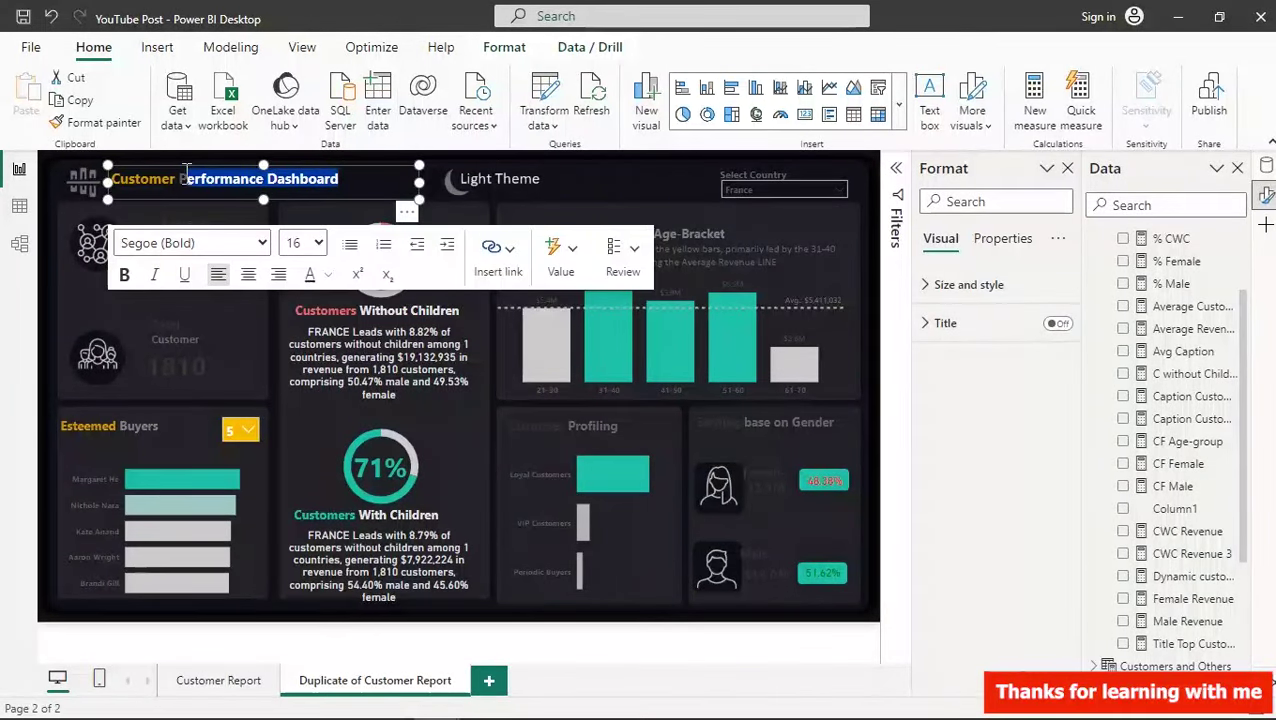
left_click(329, 276)
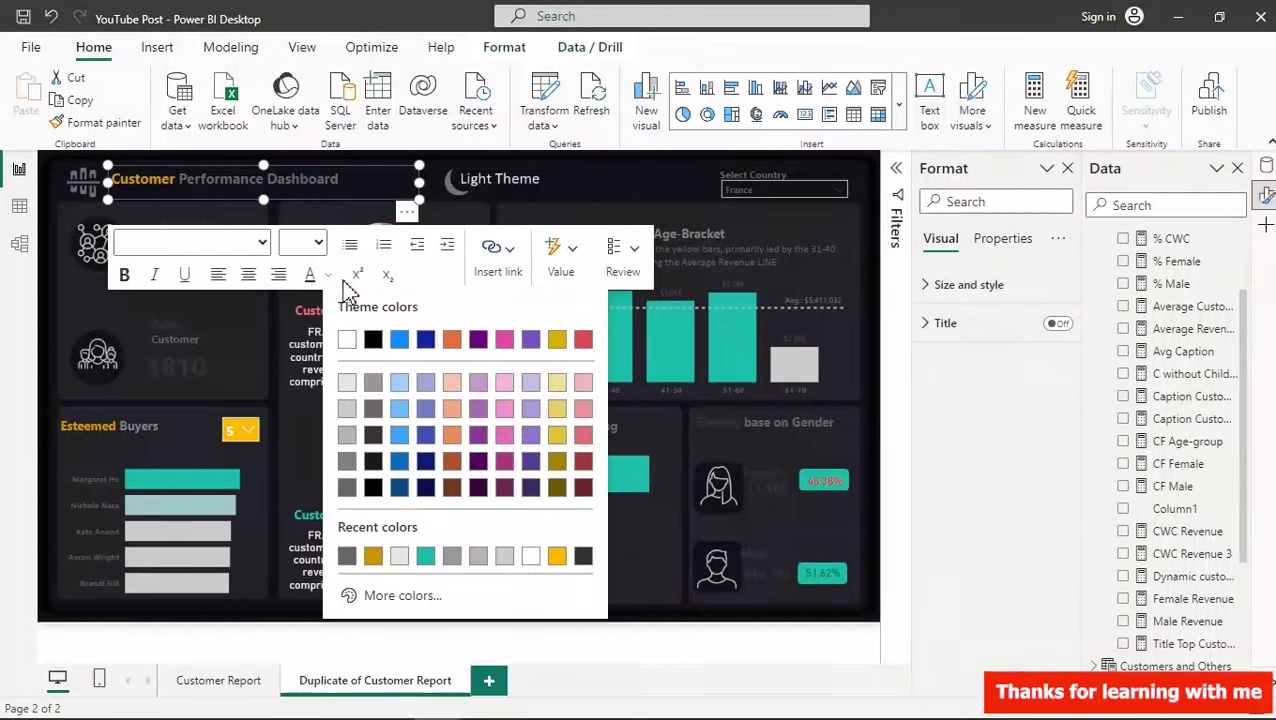
left_click(350, 340)
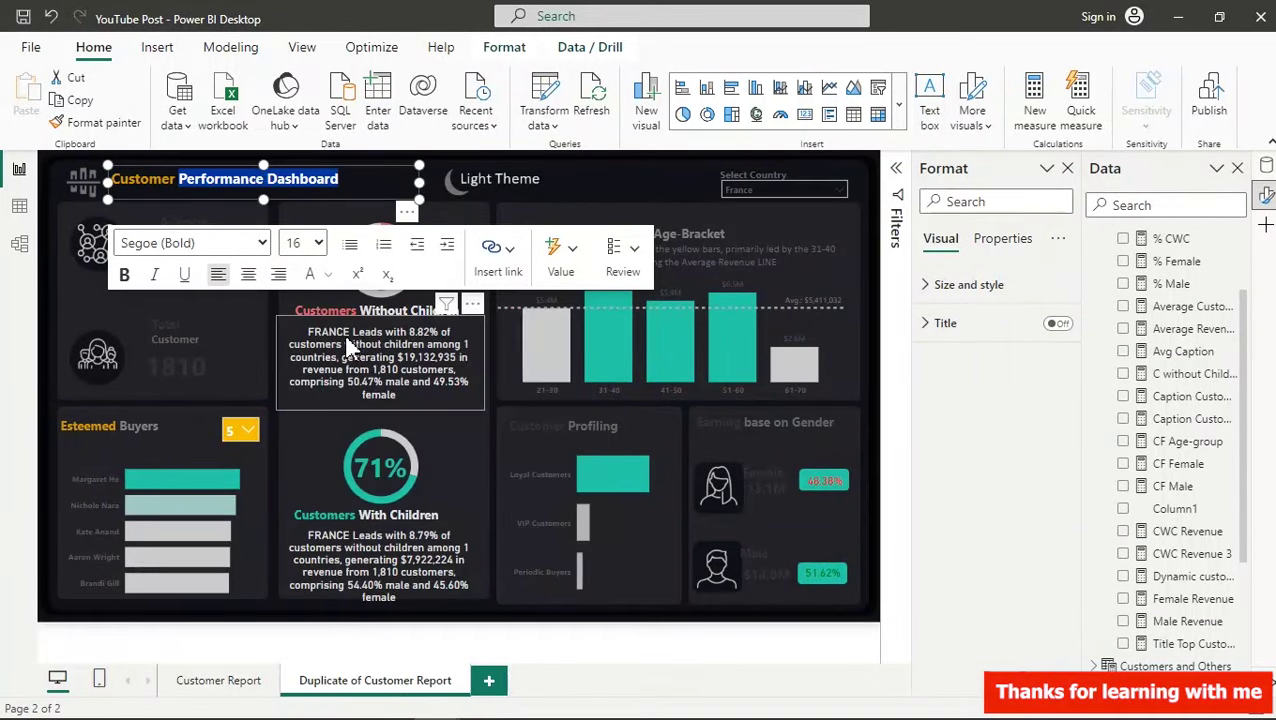
left_click(176, 181)
left_click_drag(176, 181, 149, 185)
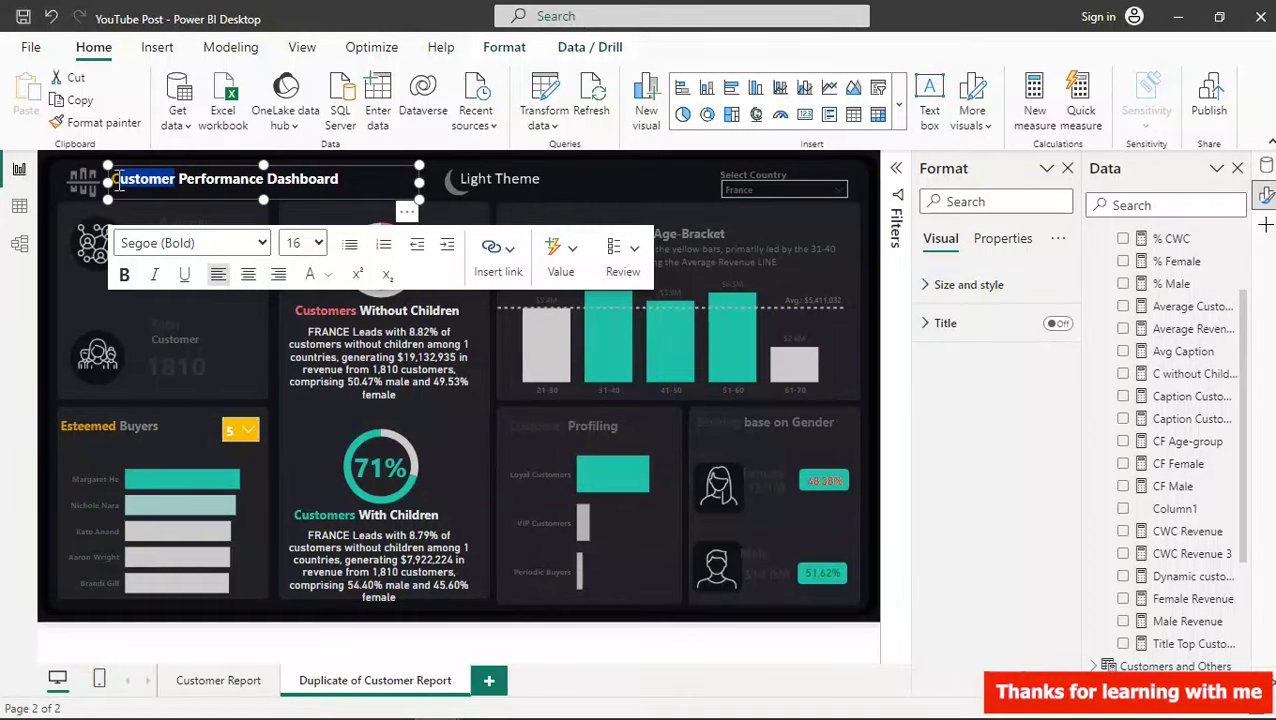
left_click(330, 282)
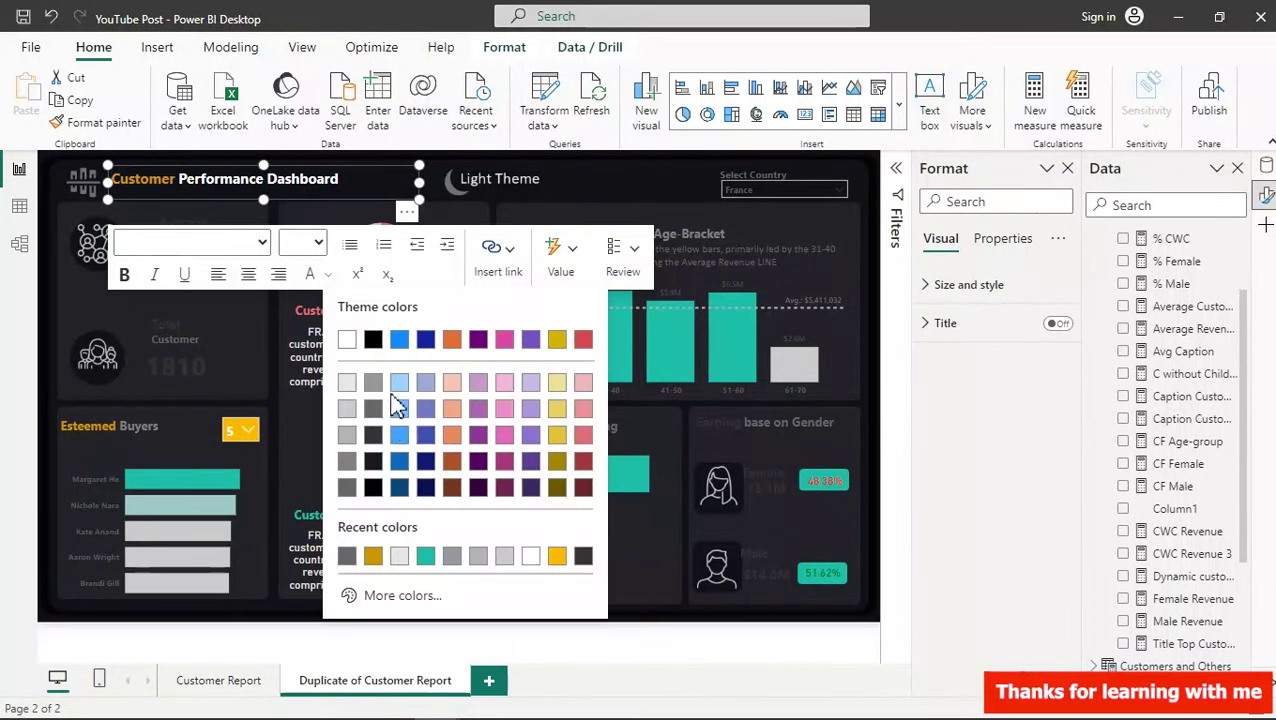
left_click(435, 563)
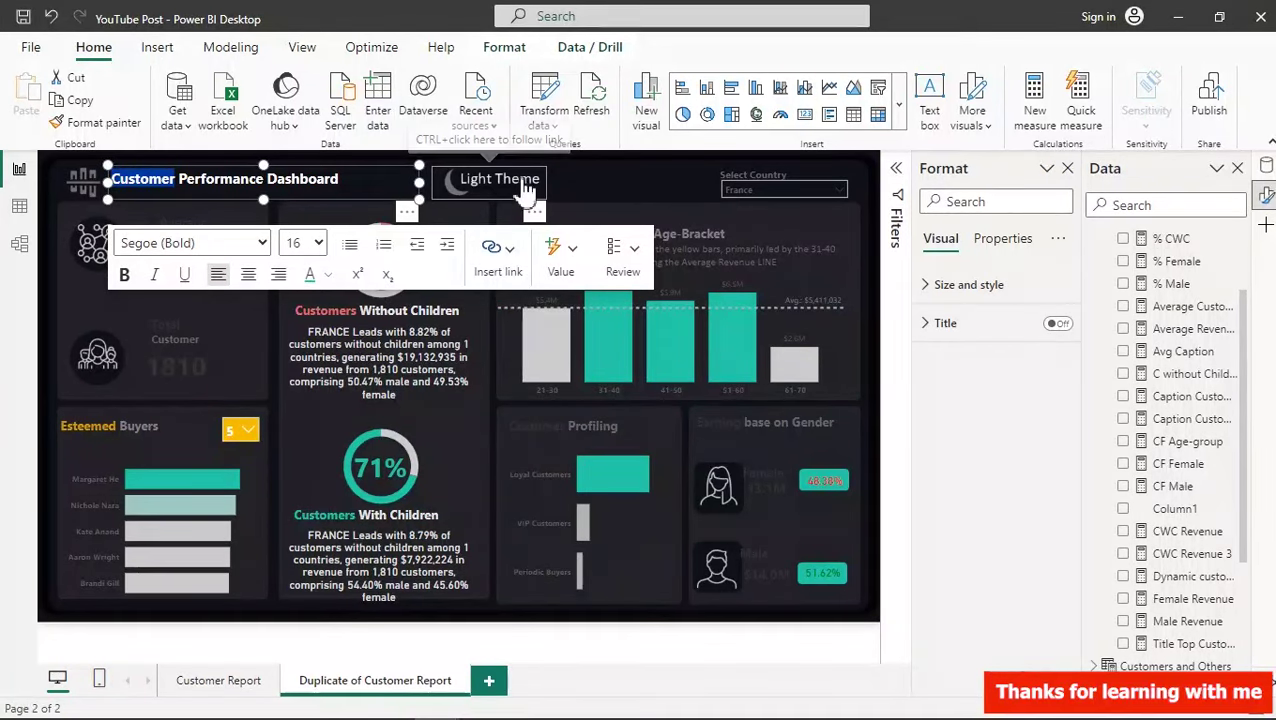
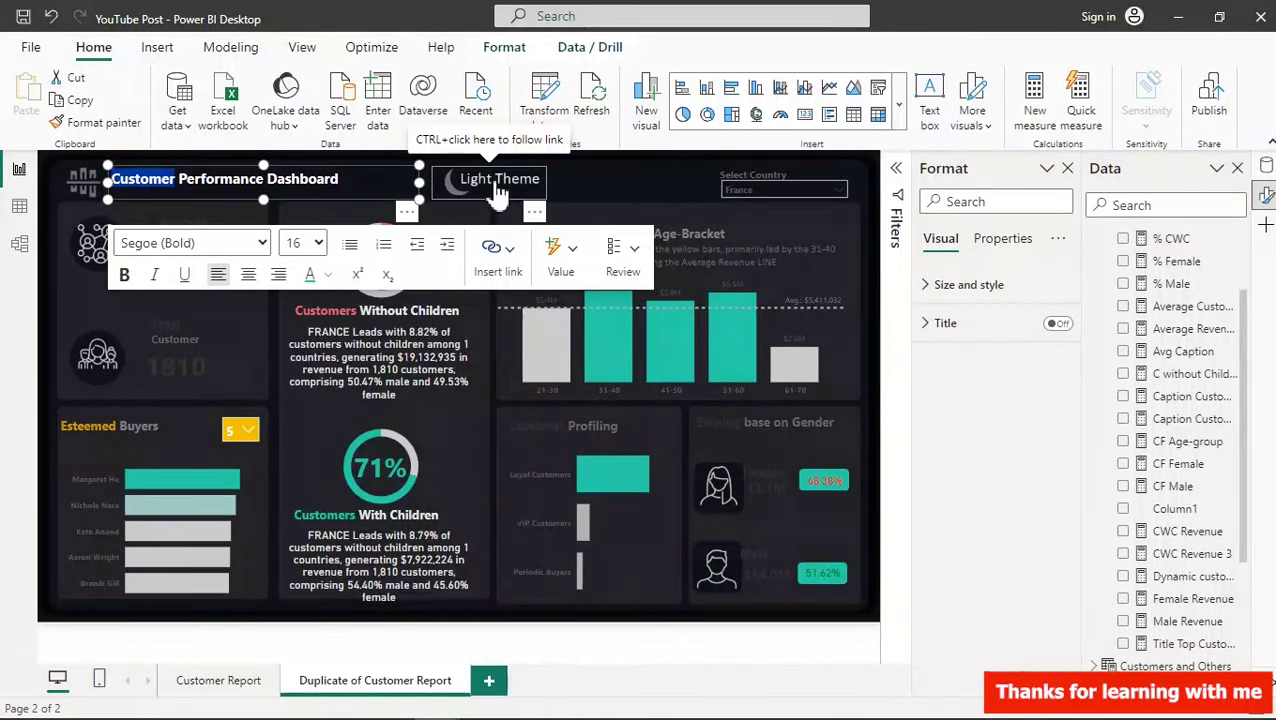
- Try to recolor the "Select Country" label above the country slicer with the recent light gray
left_click(793, 170)
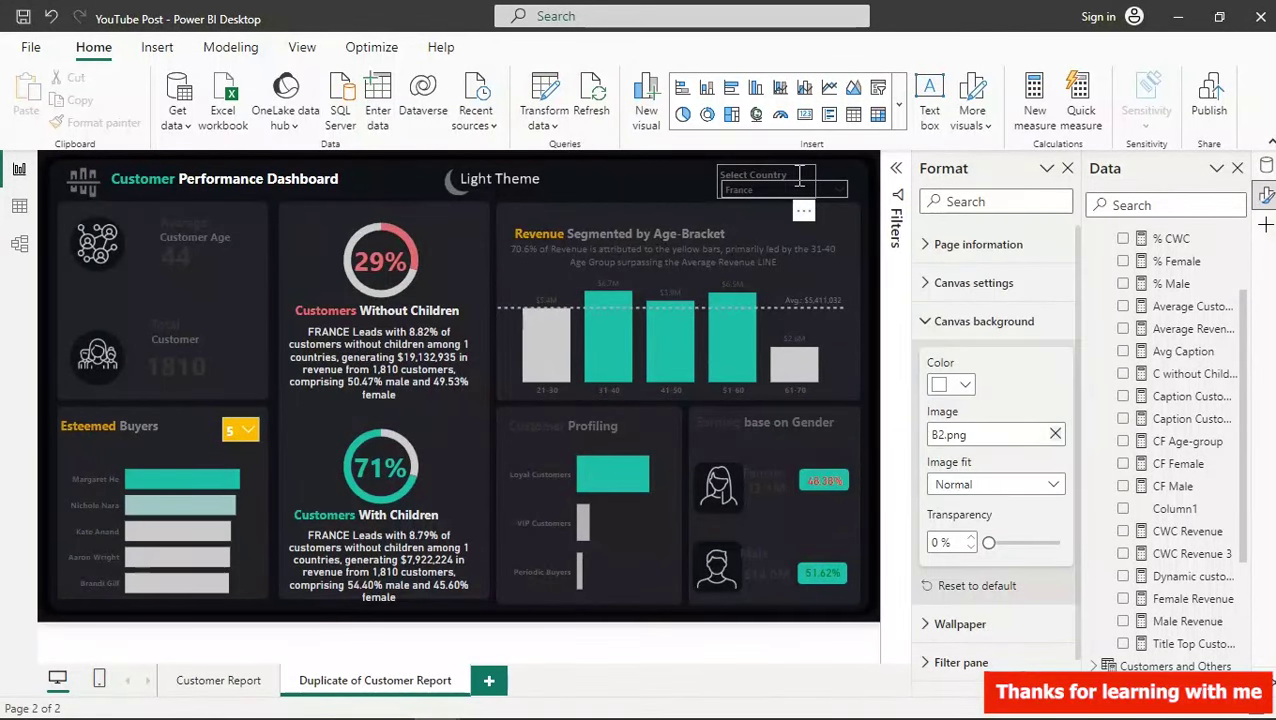
left_click(796, 174)
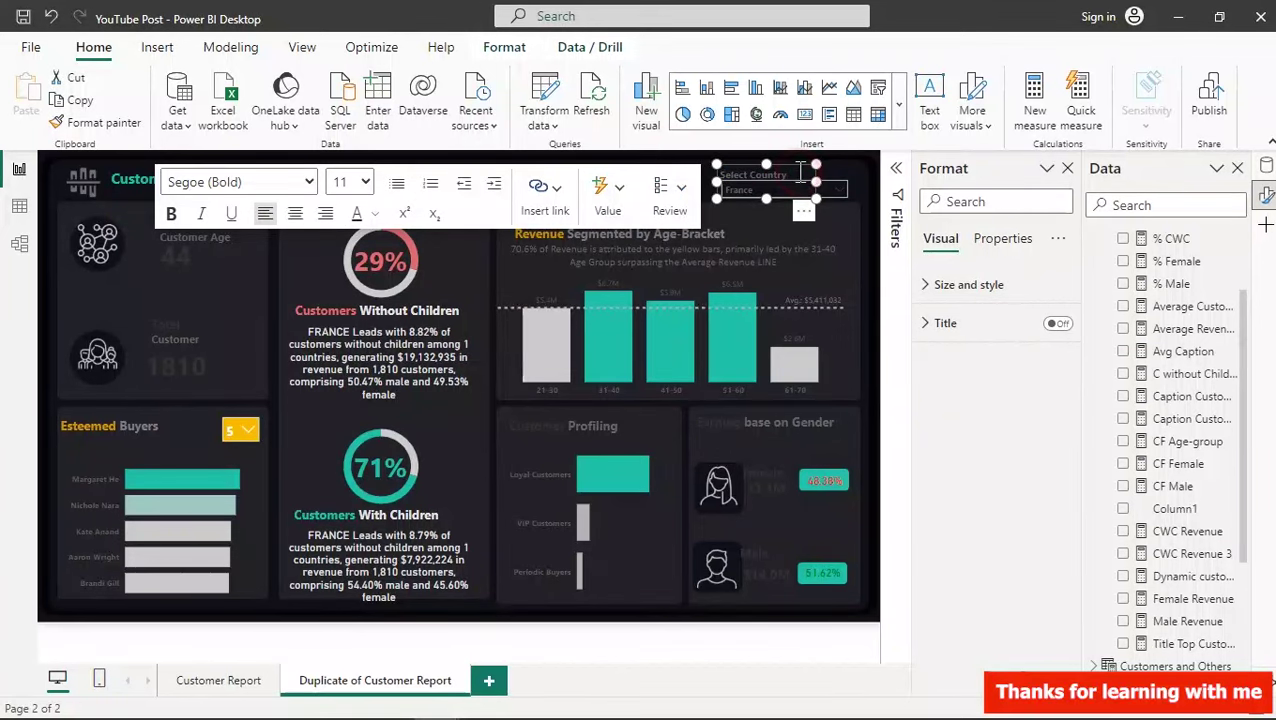
left_click_drag(801, 173, 726, 173)
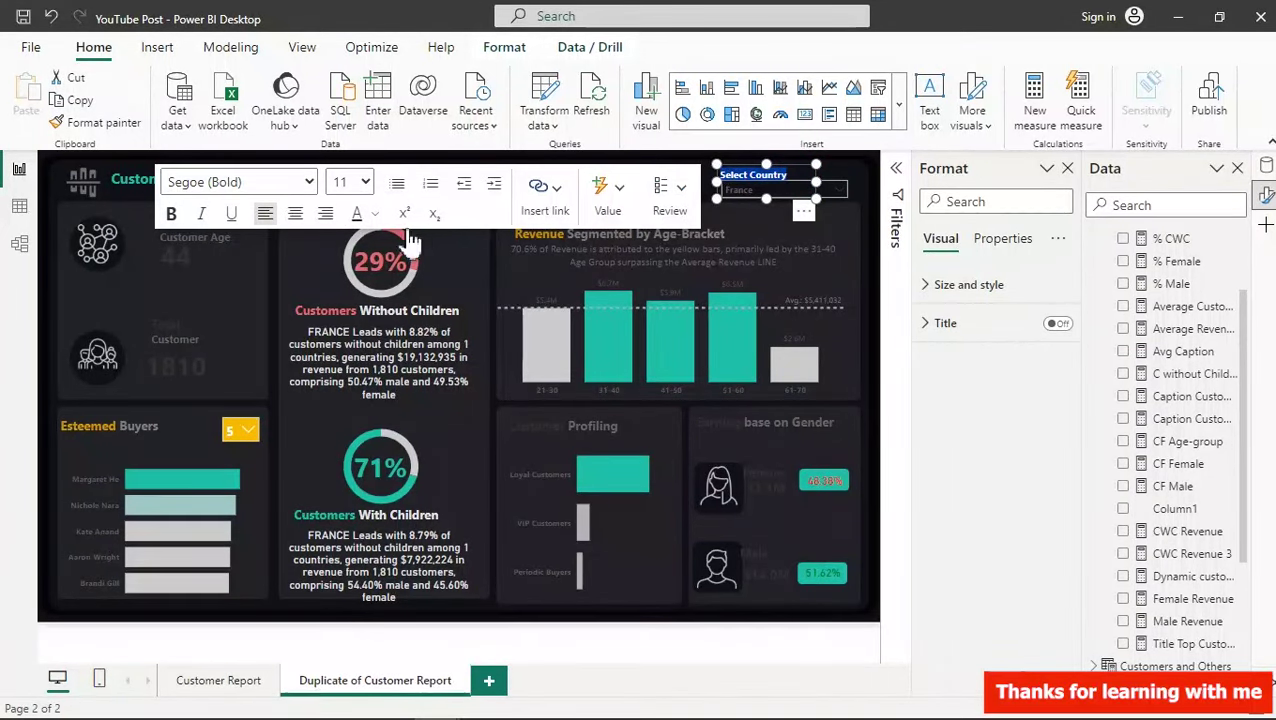
left_click(374, 214)
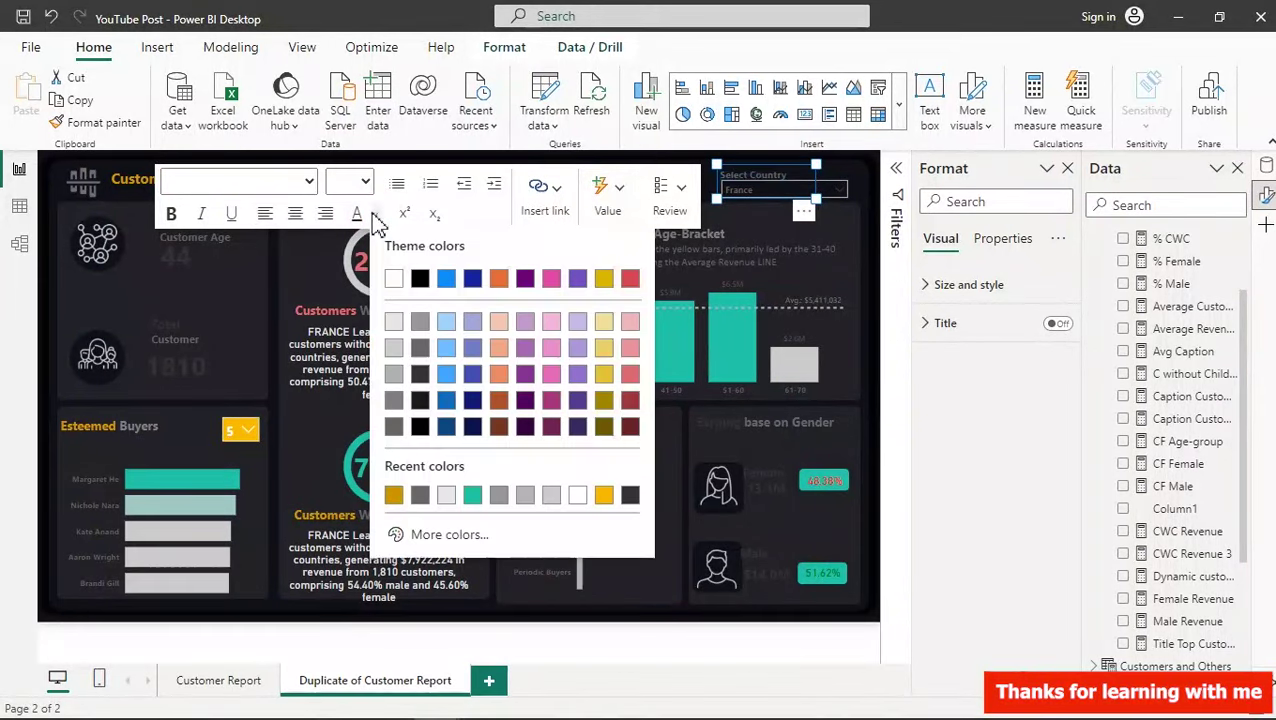
left_click(374, 214)
left_click(374, 214)
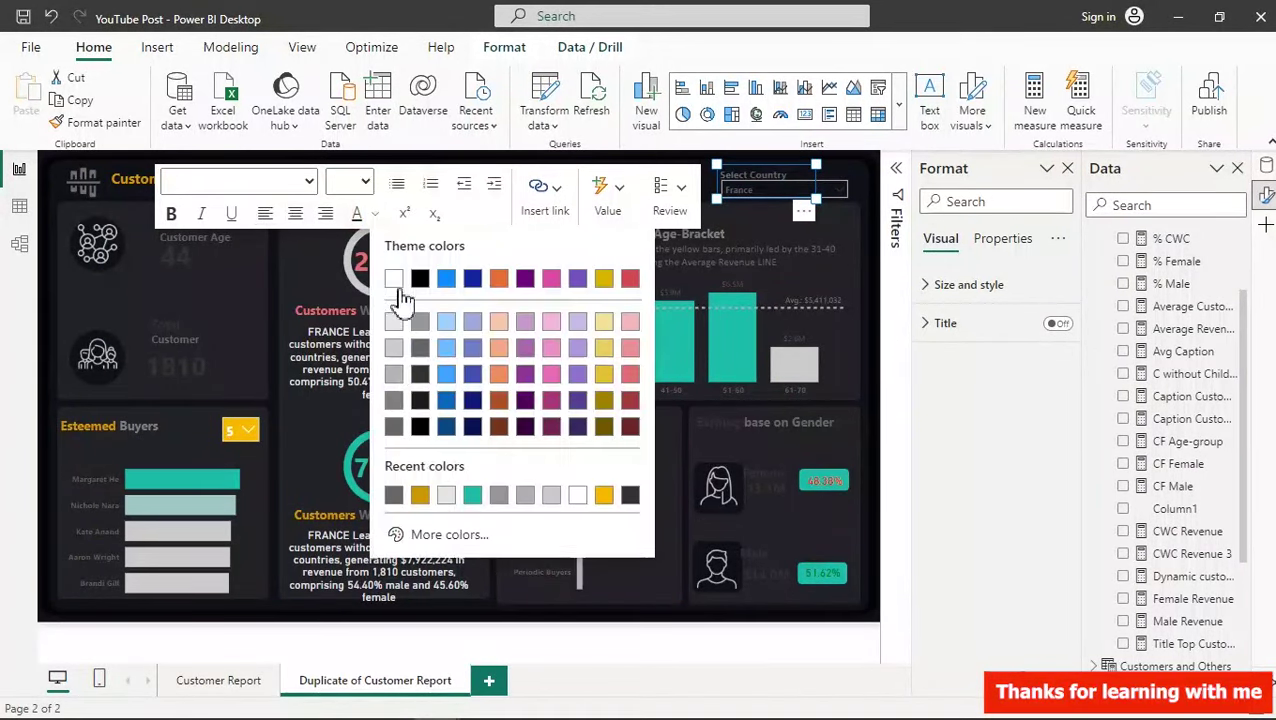
left_click(446, 494)
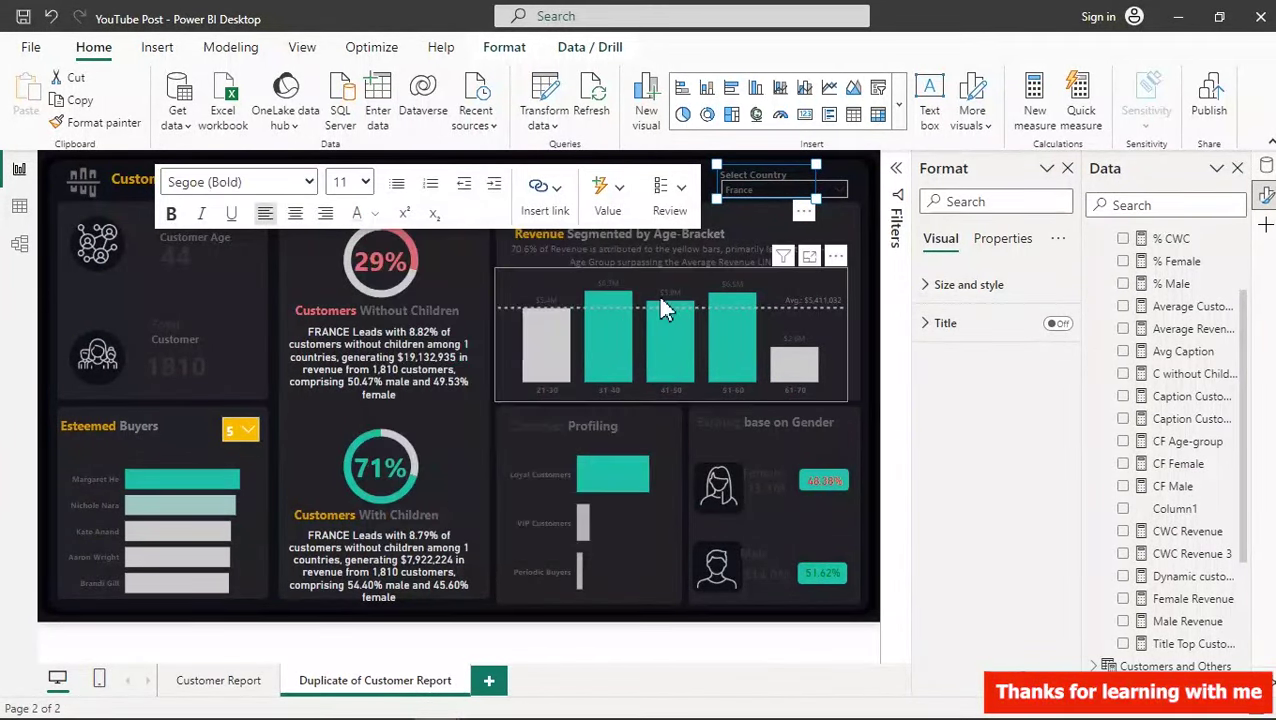
- Set the font color of the country slicer's values to the recent light gray
left_click(853, 210)
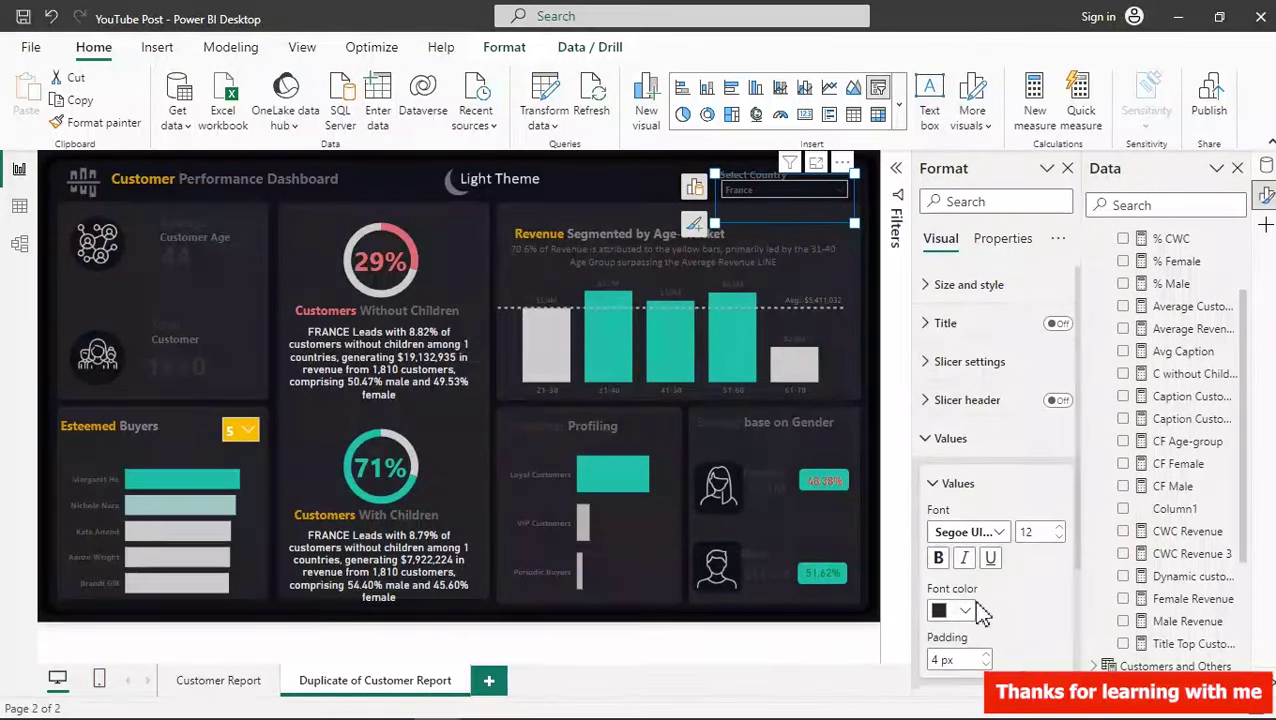
left_click(965, 611)
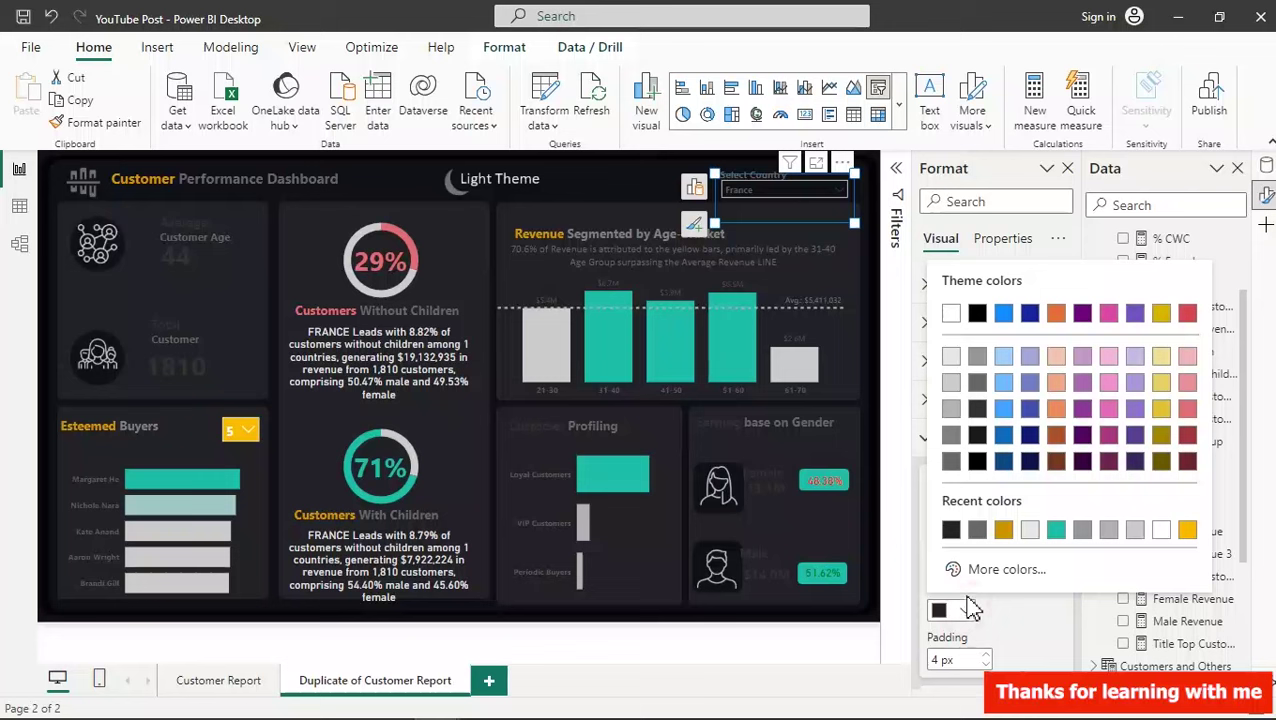
left_click(1030, 532)
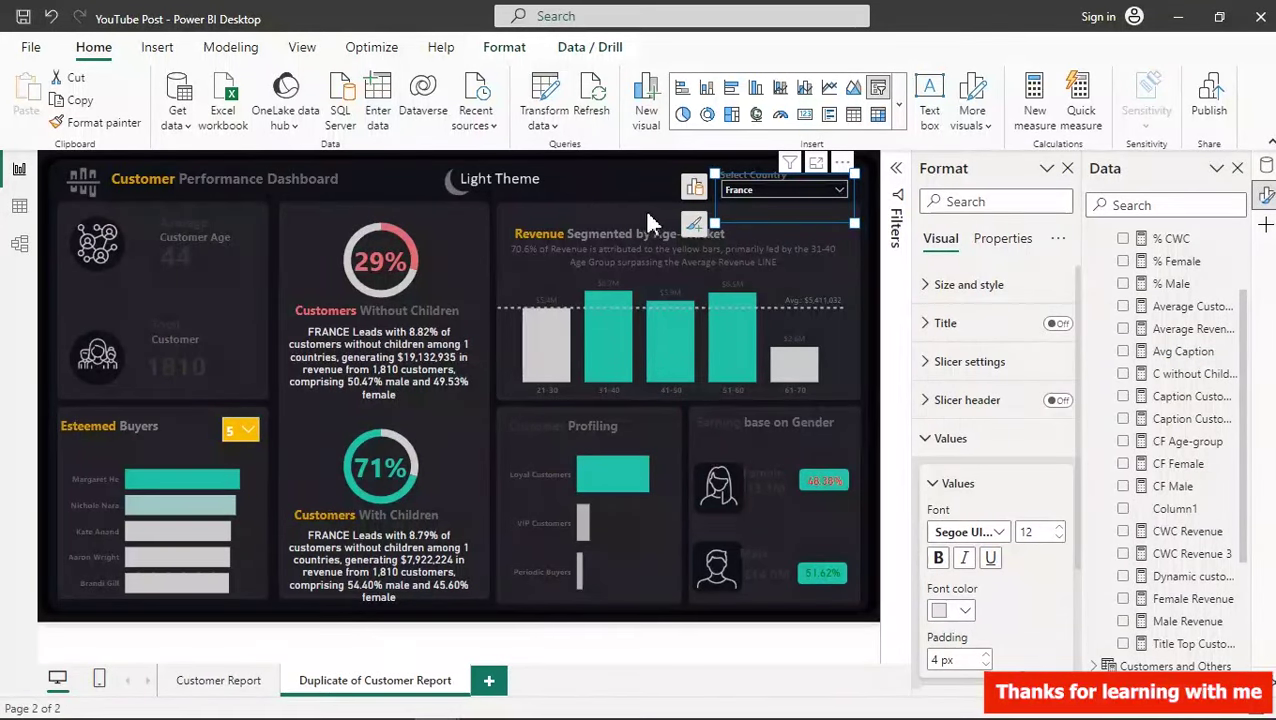
left_click(672, 169)
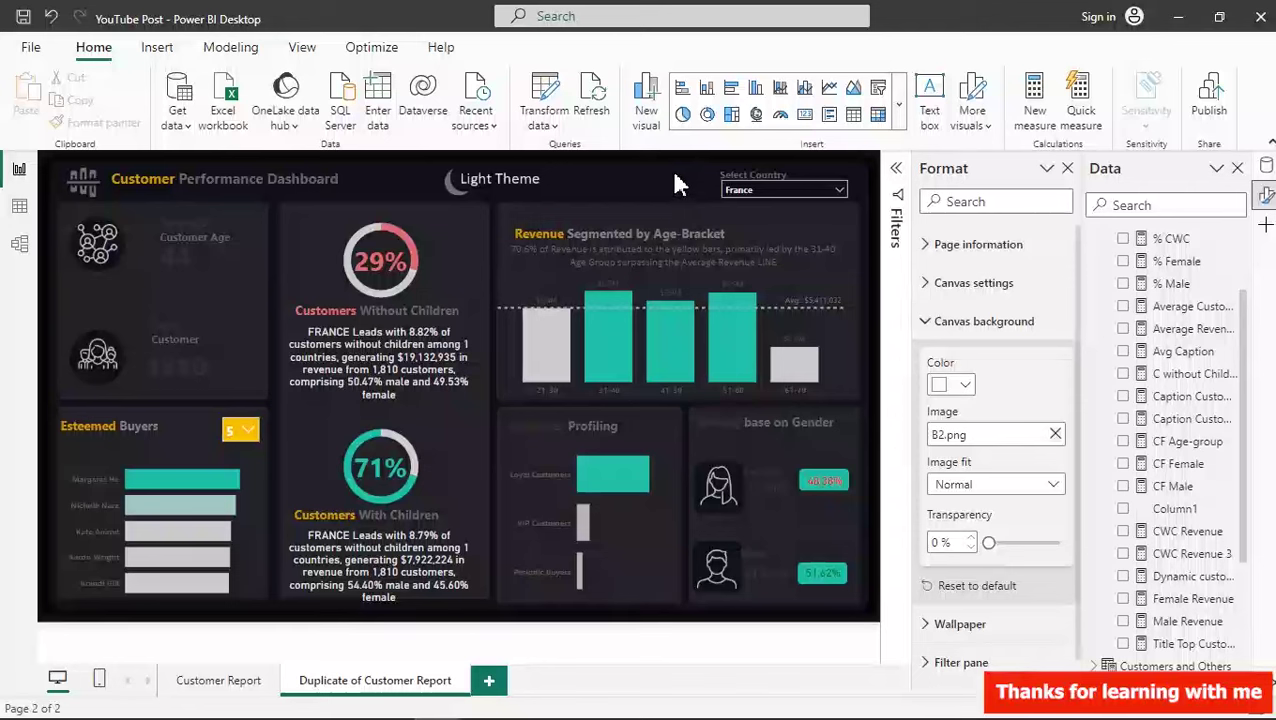
- Recolor the whole "Select Country" label with the recent light gray
left_click_drag(791, 173, 745, 172)
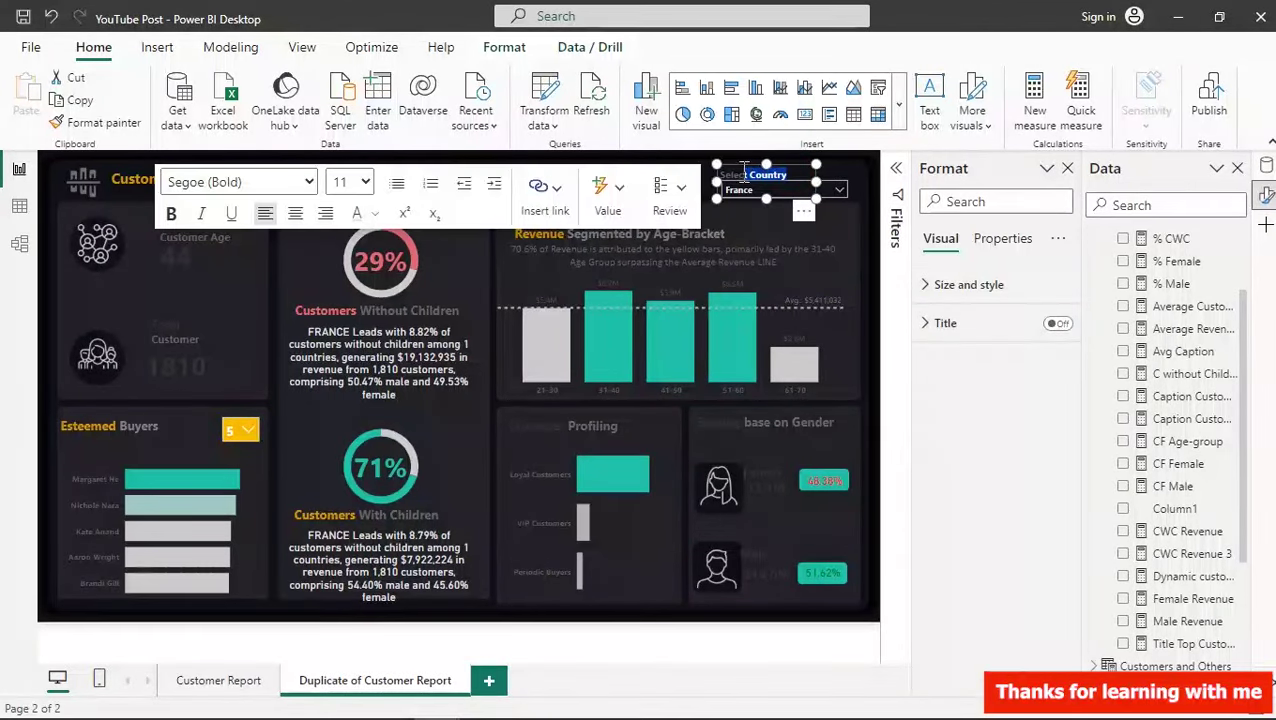
left_click(366, 213)
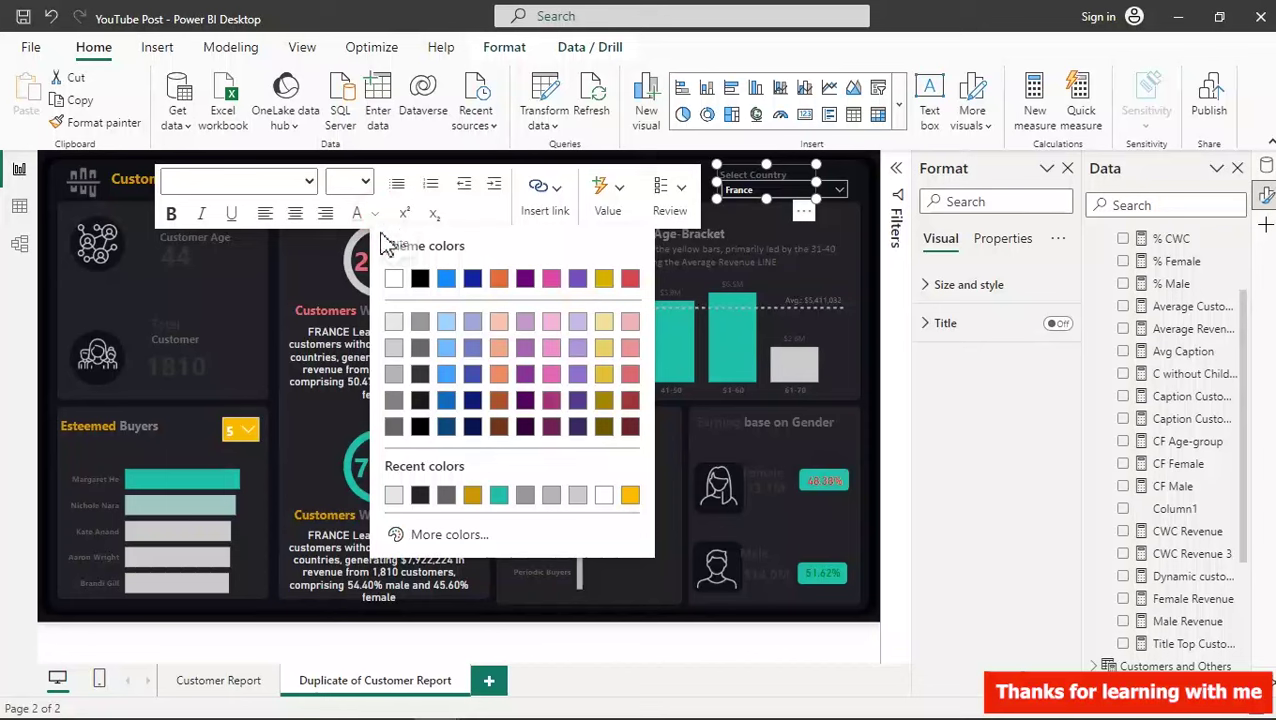
left_click(395, 494)
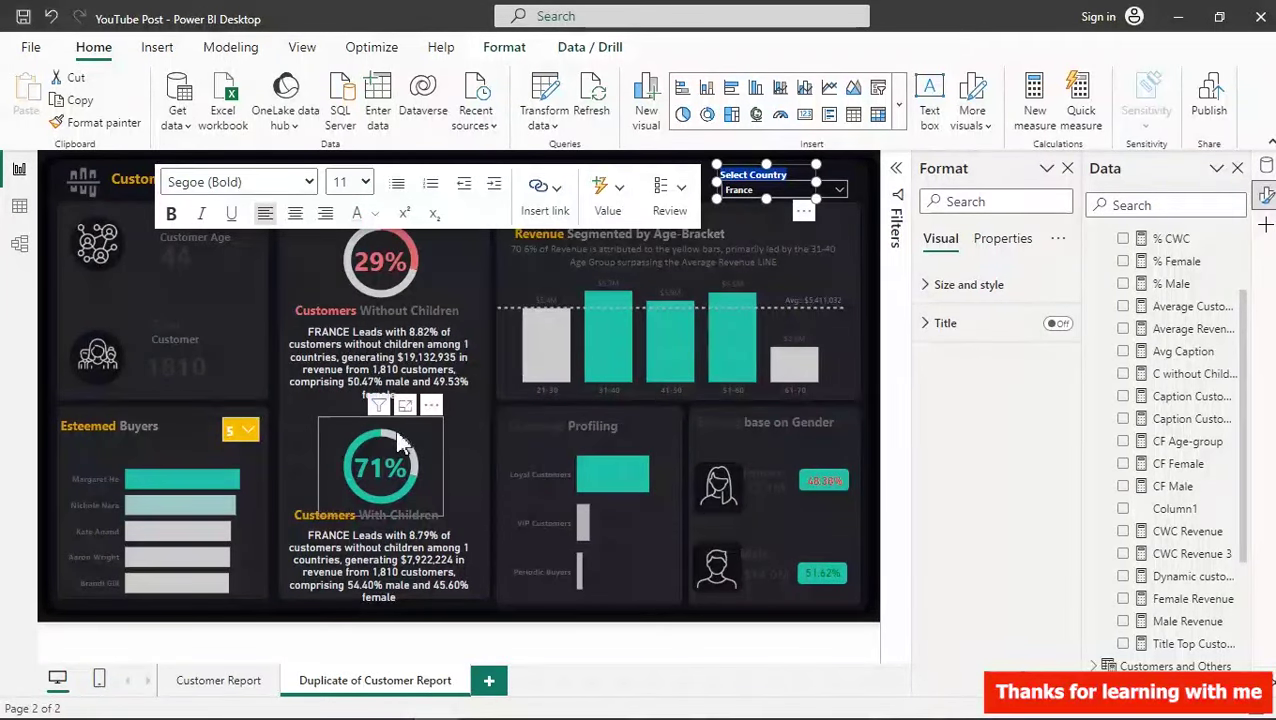
- Recolor the words "Without Children" in the heading under the upper donut chart white
left_click(364, 312)
left_click_drag(362, 311, 404, 314)
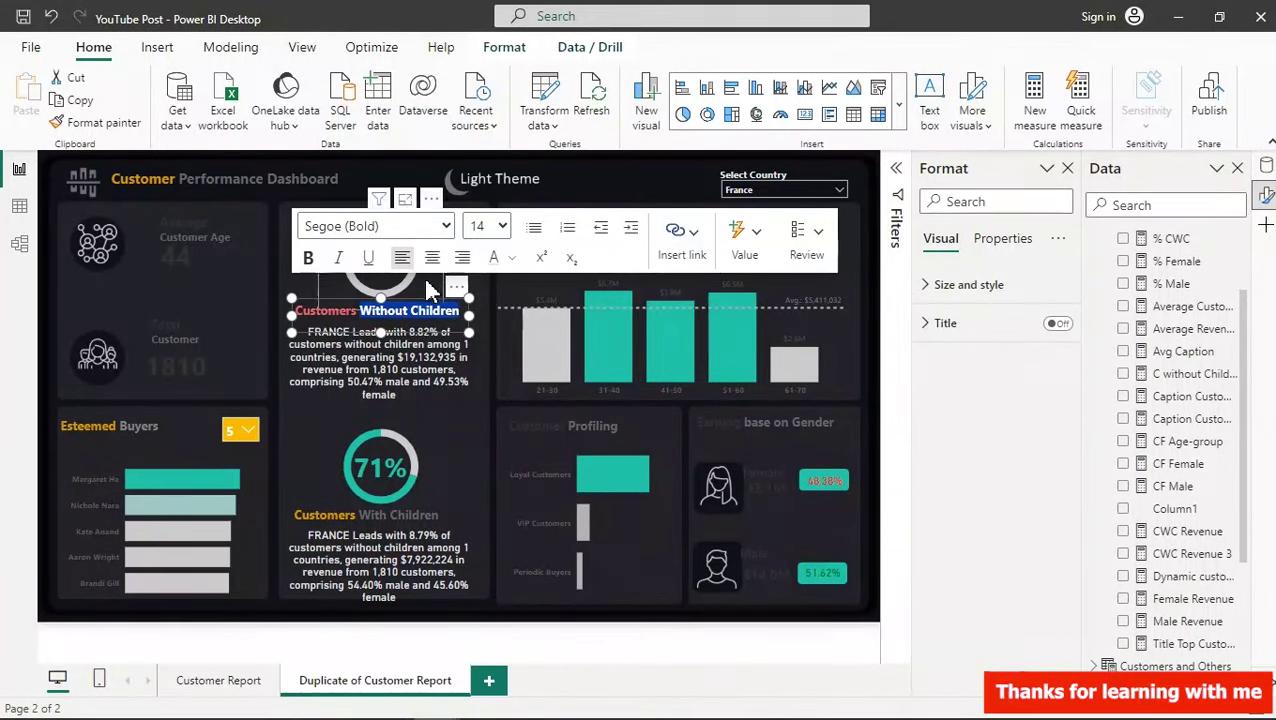
left_click(511, 257)
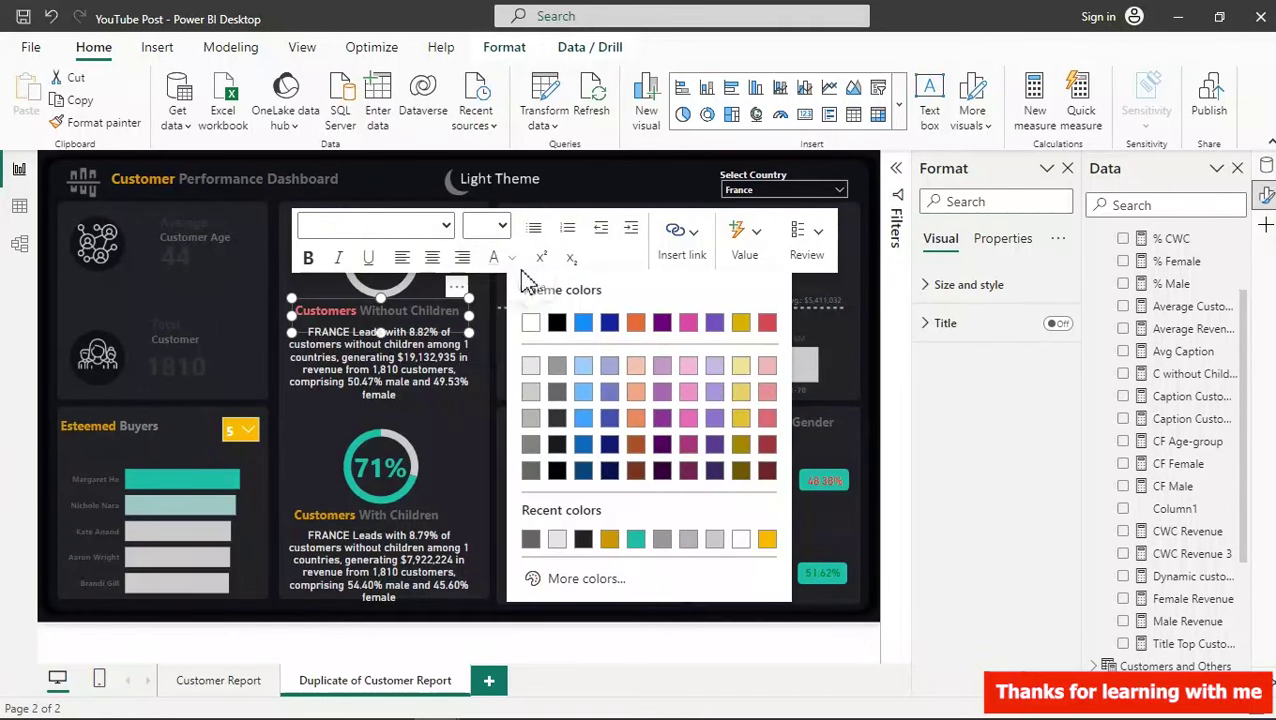
left_click(530, 322)
- Recolor the words "With Children" in the heading under the lower donut chart white
left_click(395, 497)
mouse_move(438, 515)
left_mouse_down()
mouse_move(370, 518)
mouse_move(443, 514)
left_mouse_up()
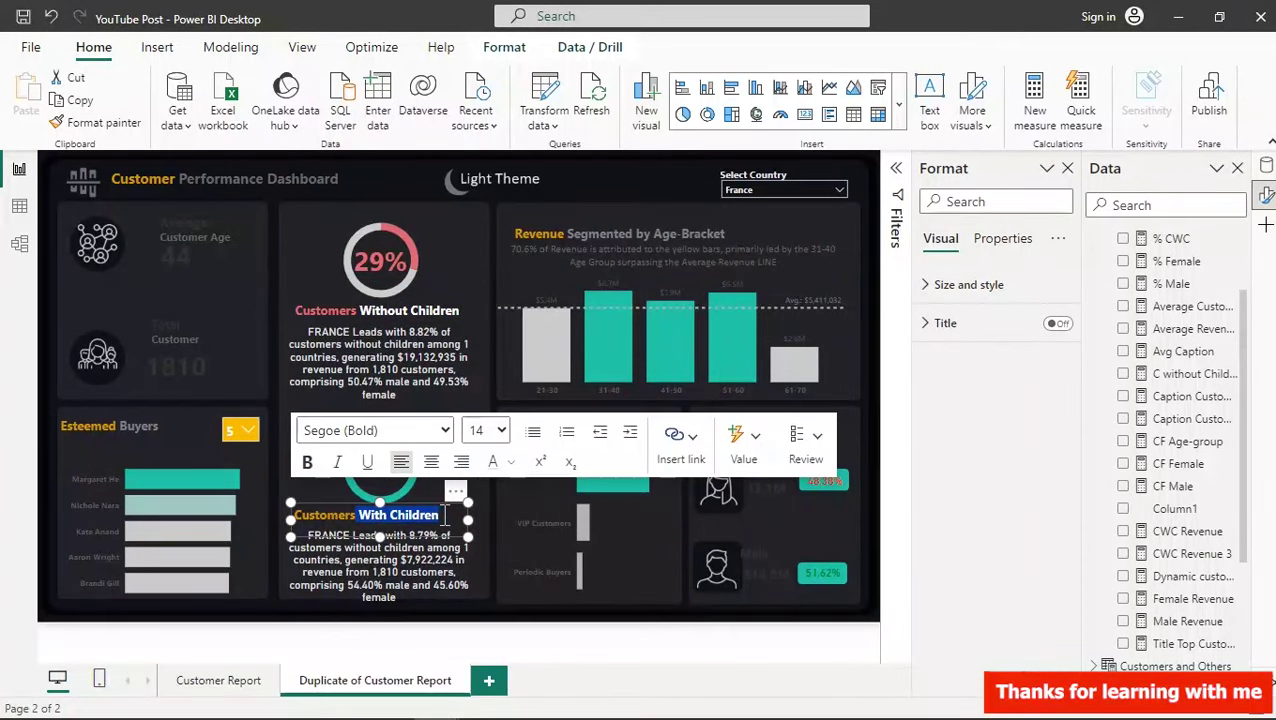
left_click(510, 461)
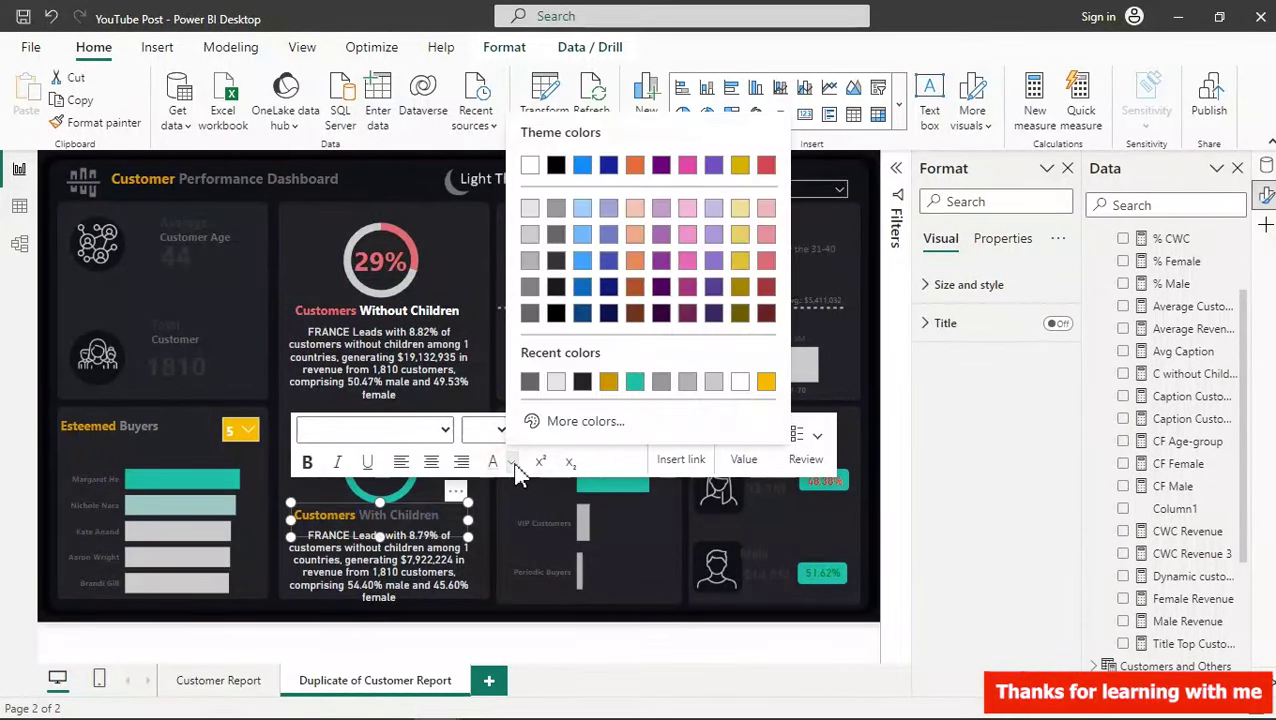
left_click(530, 165)
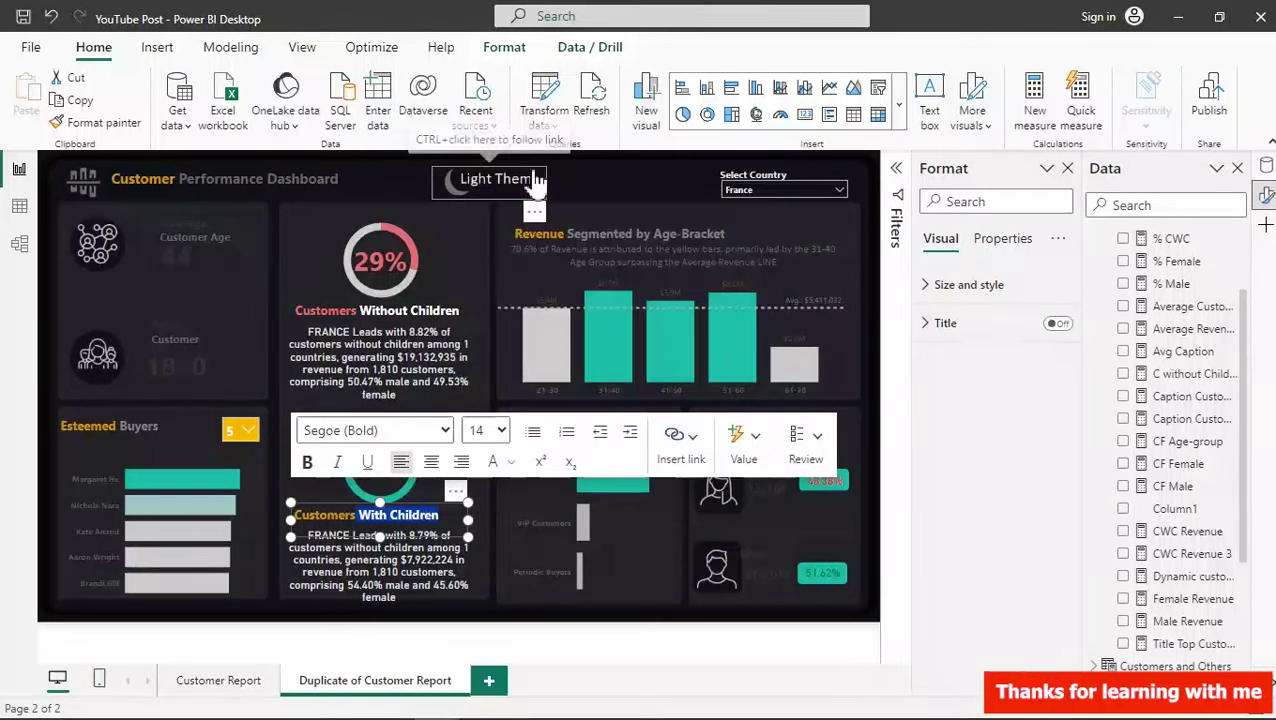
- Recolor "Average" in the Average Customer Age label with the lightest gray theme color and "Customer Age" with the next darker gray
left_click(163, 223)
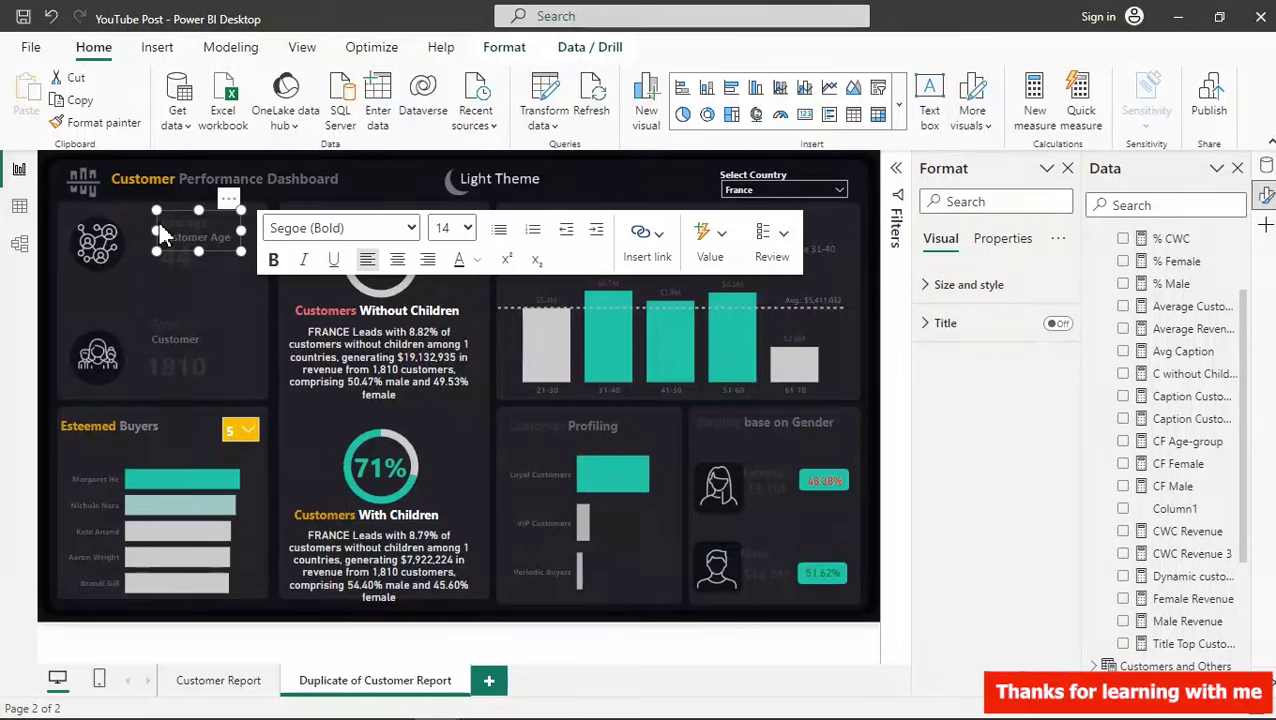
type("Average")
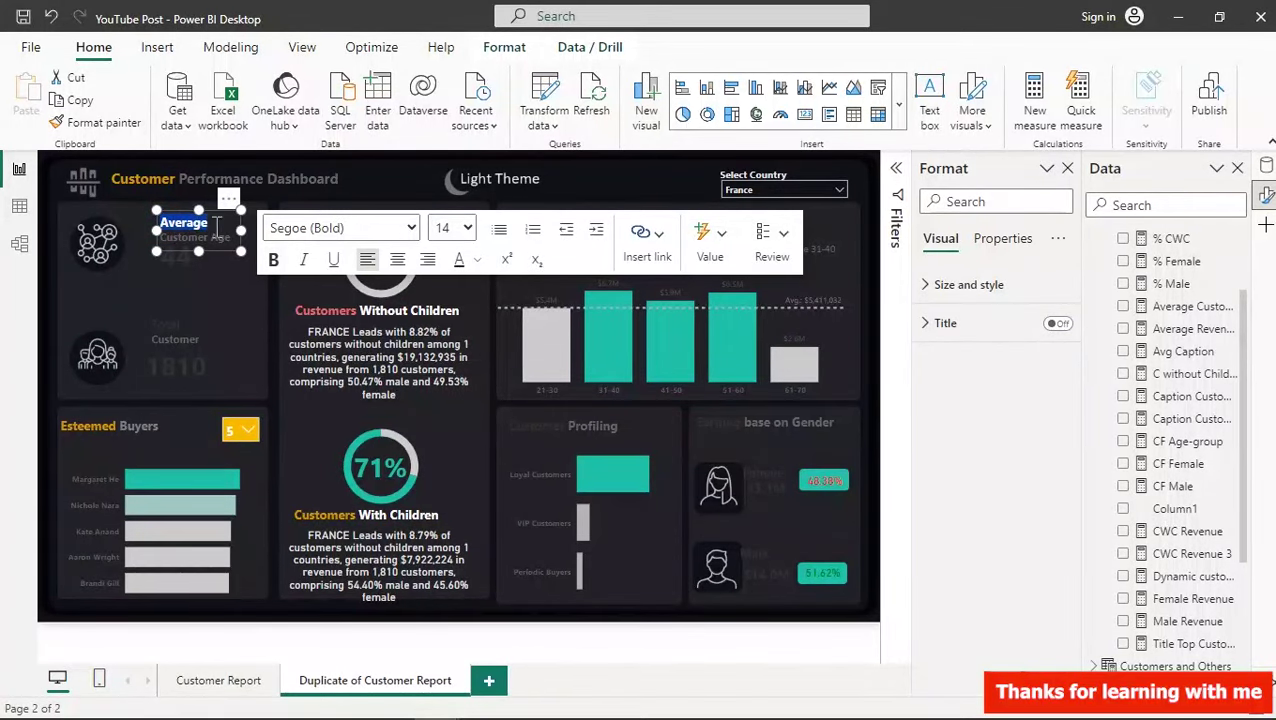
left_click(477, 260)
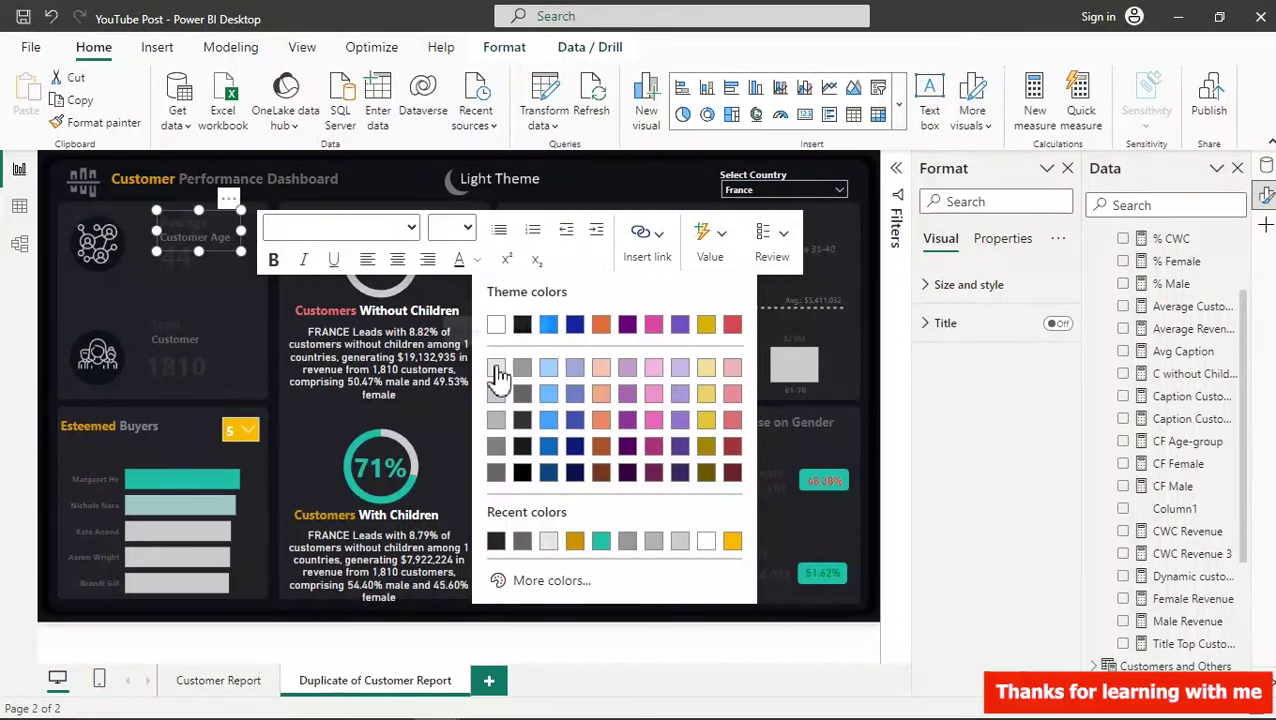
left_click(497, 367)
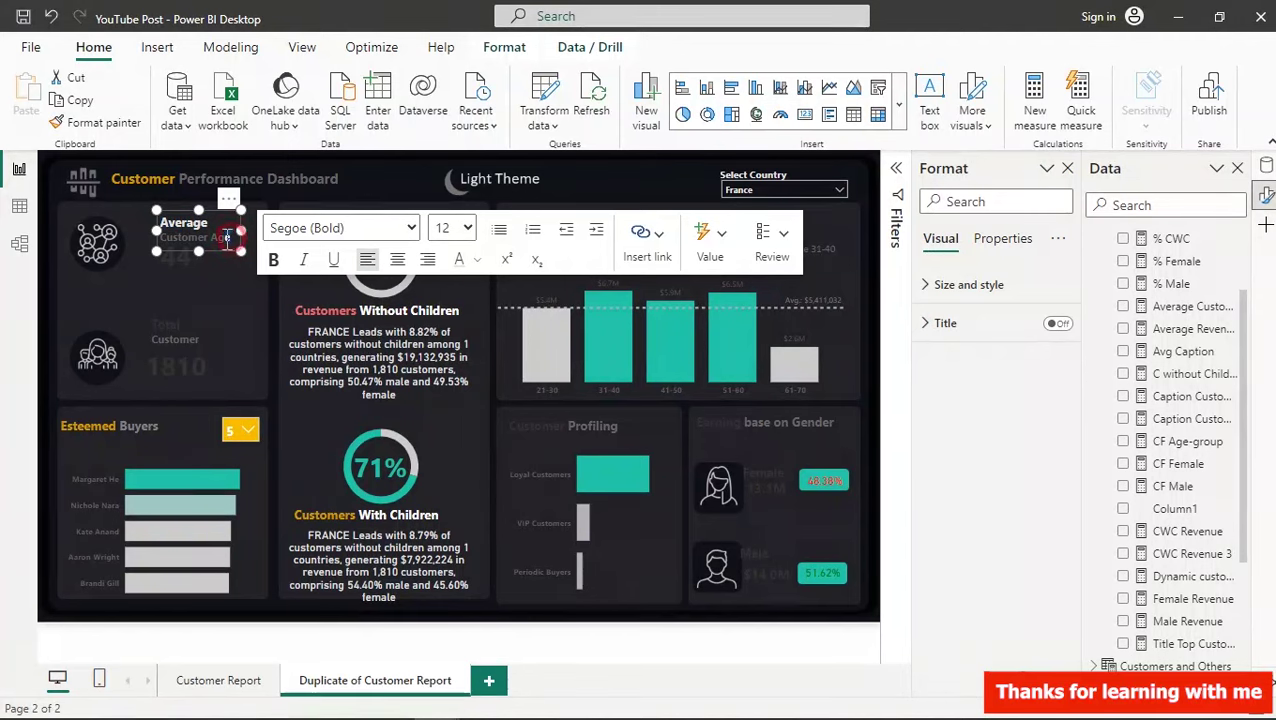
left_click_drag(180, 240, 167, 240)
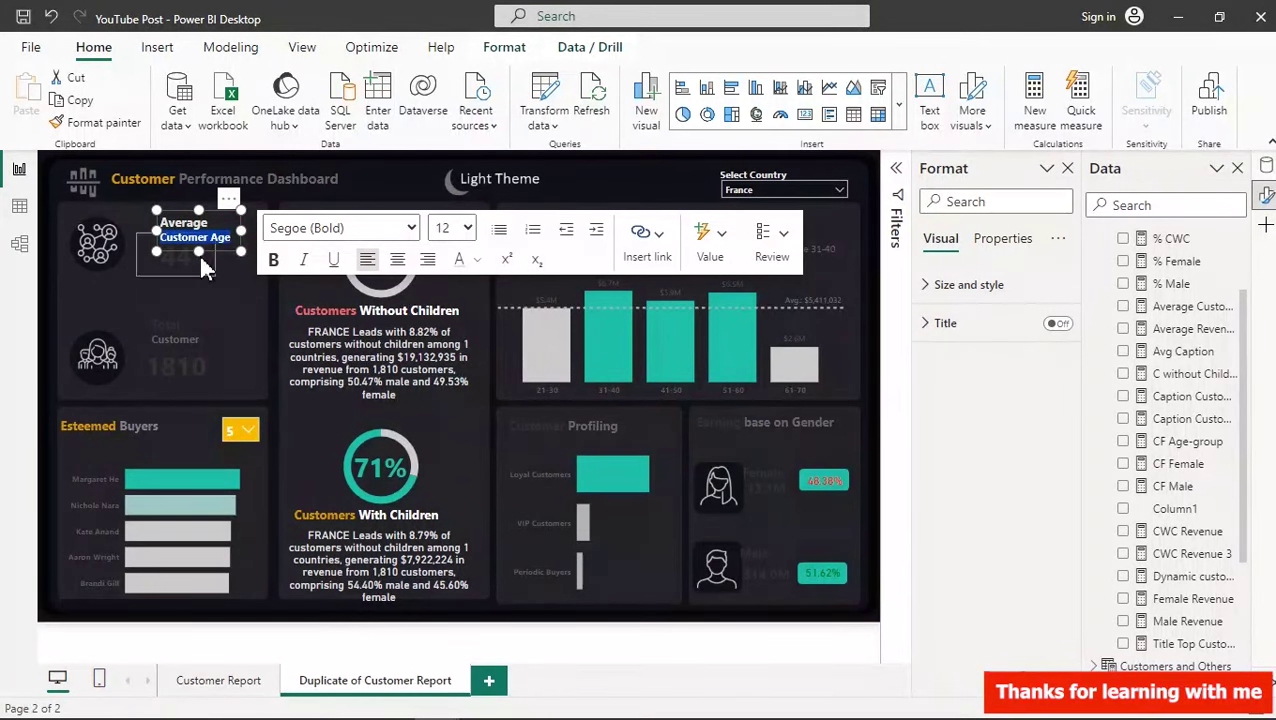
left_click(477, 259)
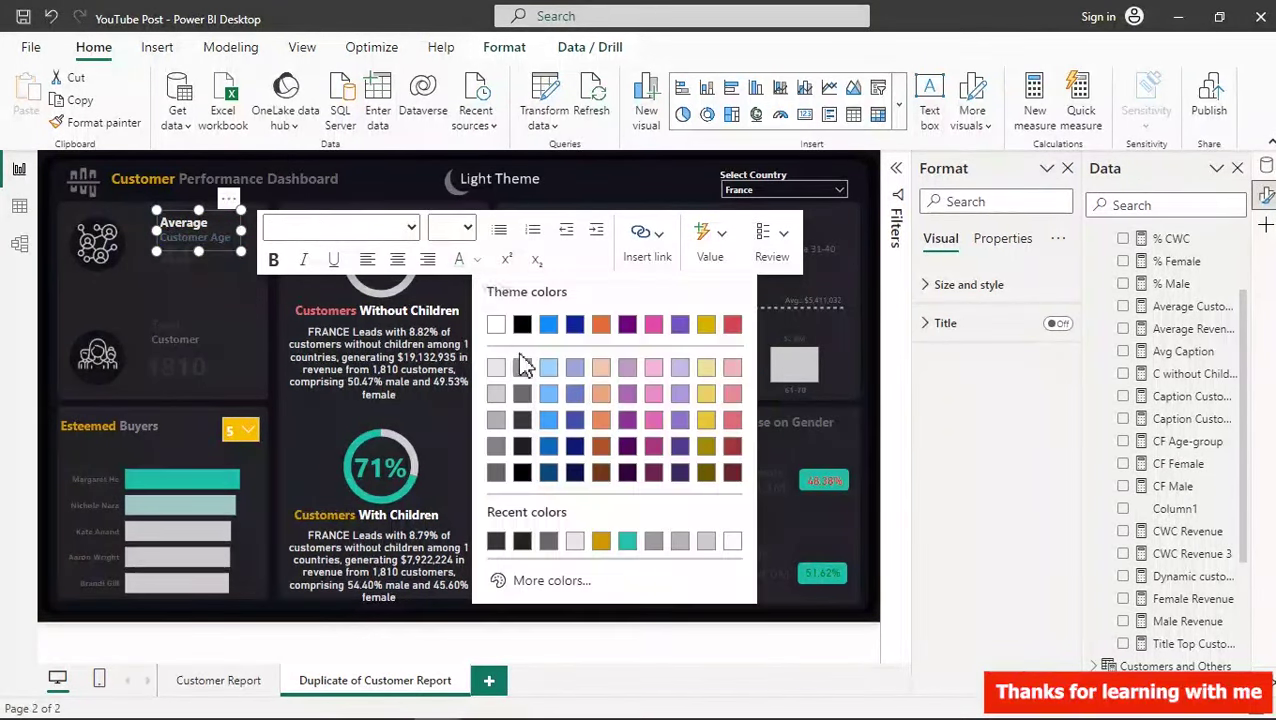
left_click(496, 392)
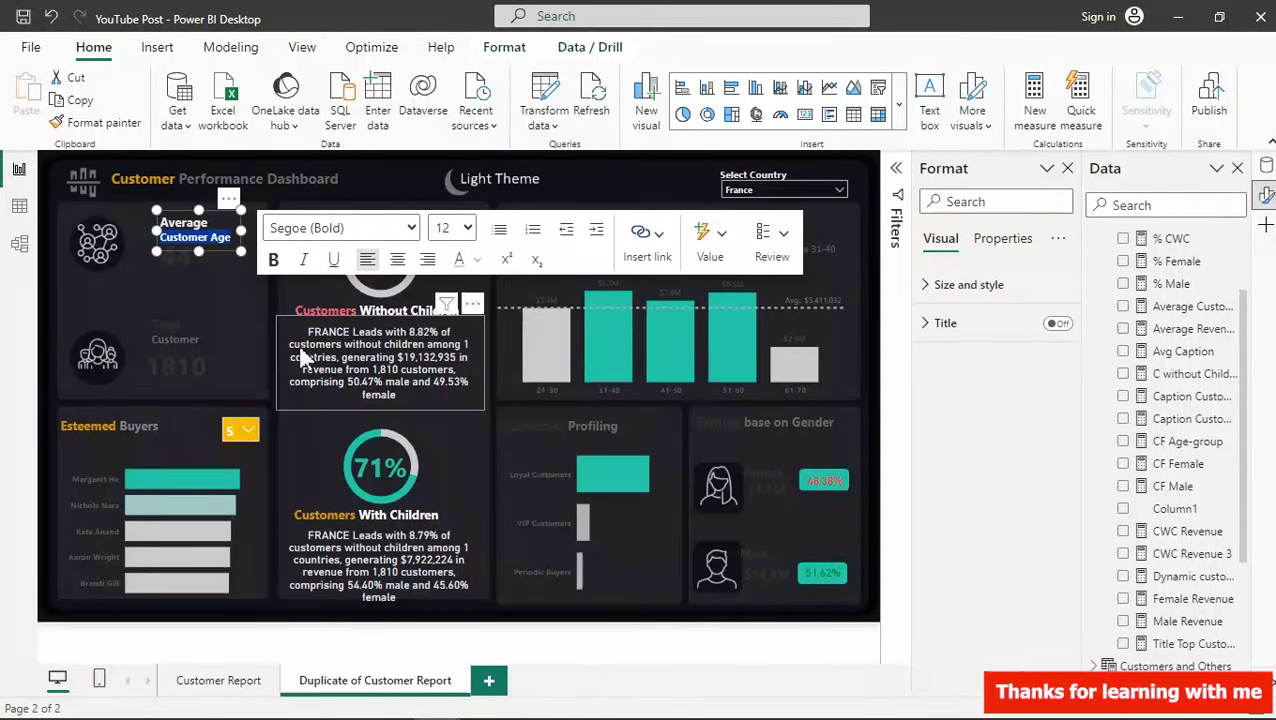
- Recolor the word "Customer" in the Total Customer label with the second-lightest gray theme color
left_click(185, 322)
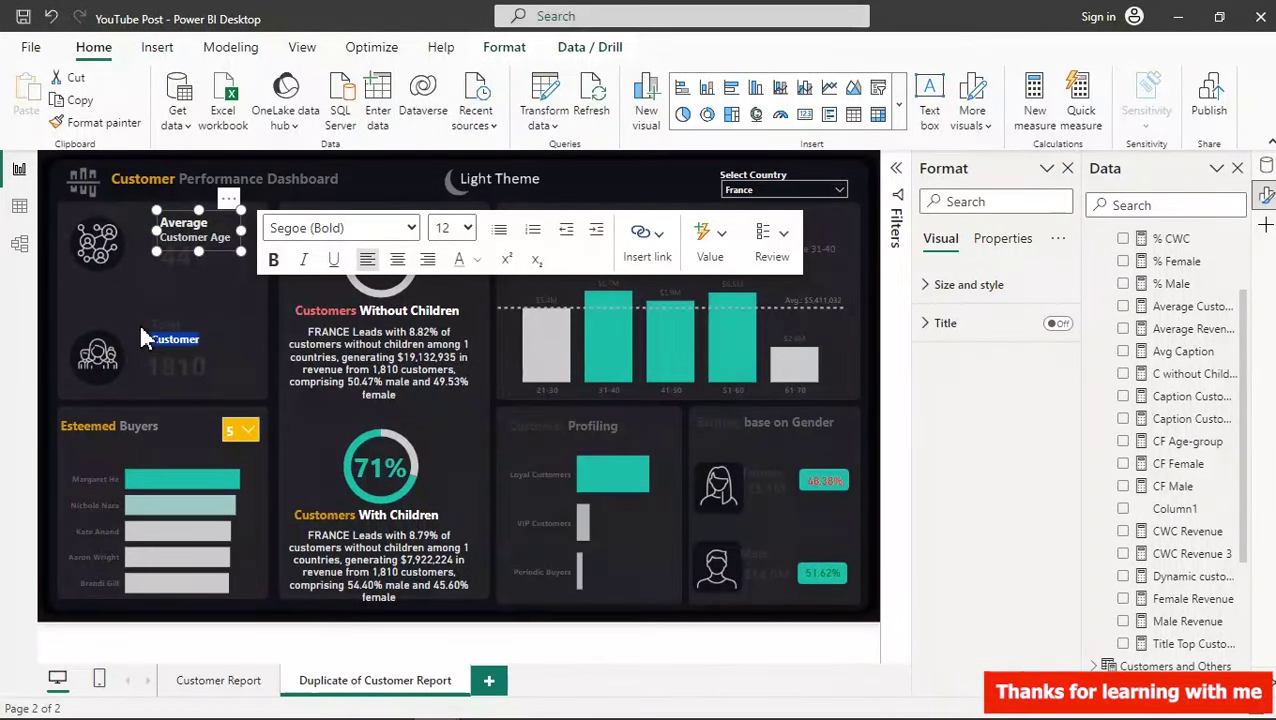
left_click_drag(148, 339, 252, 350)
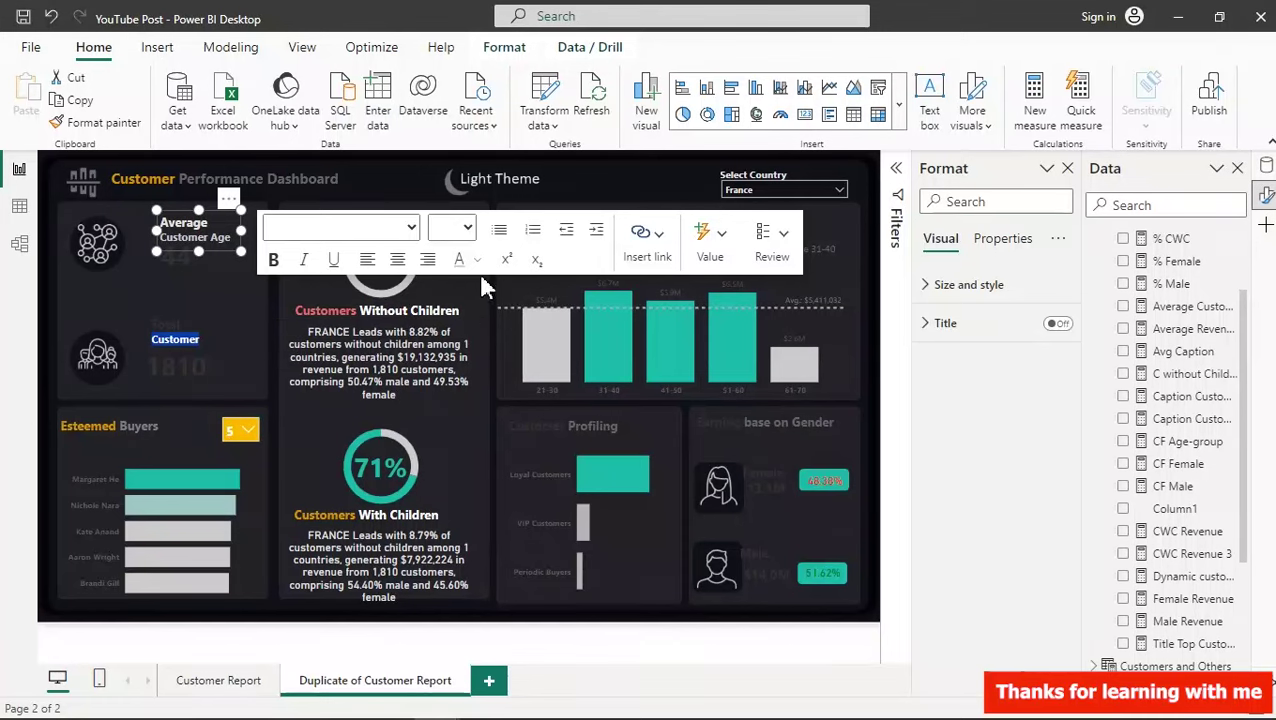
left_click(458, 259)
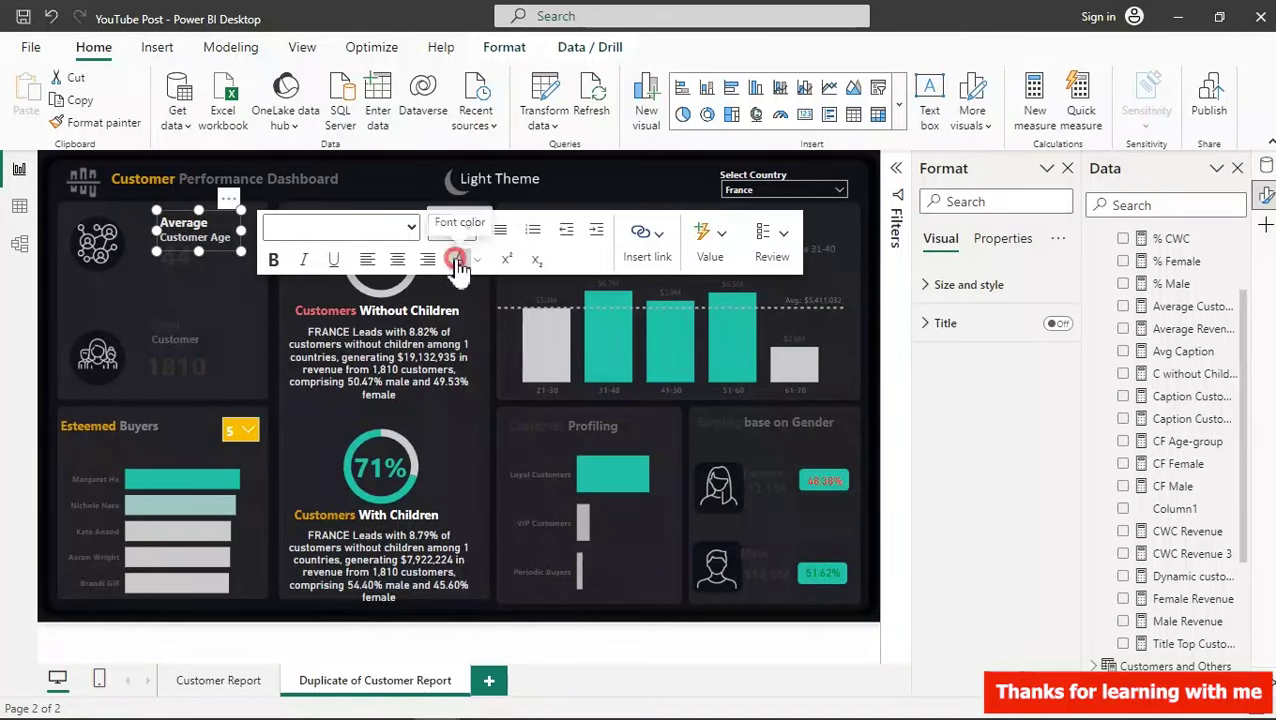
left_click(210, 338)
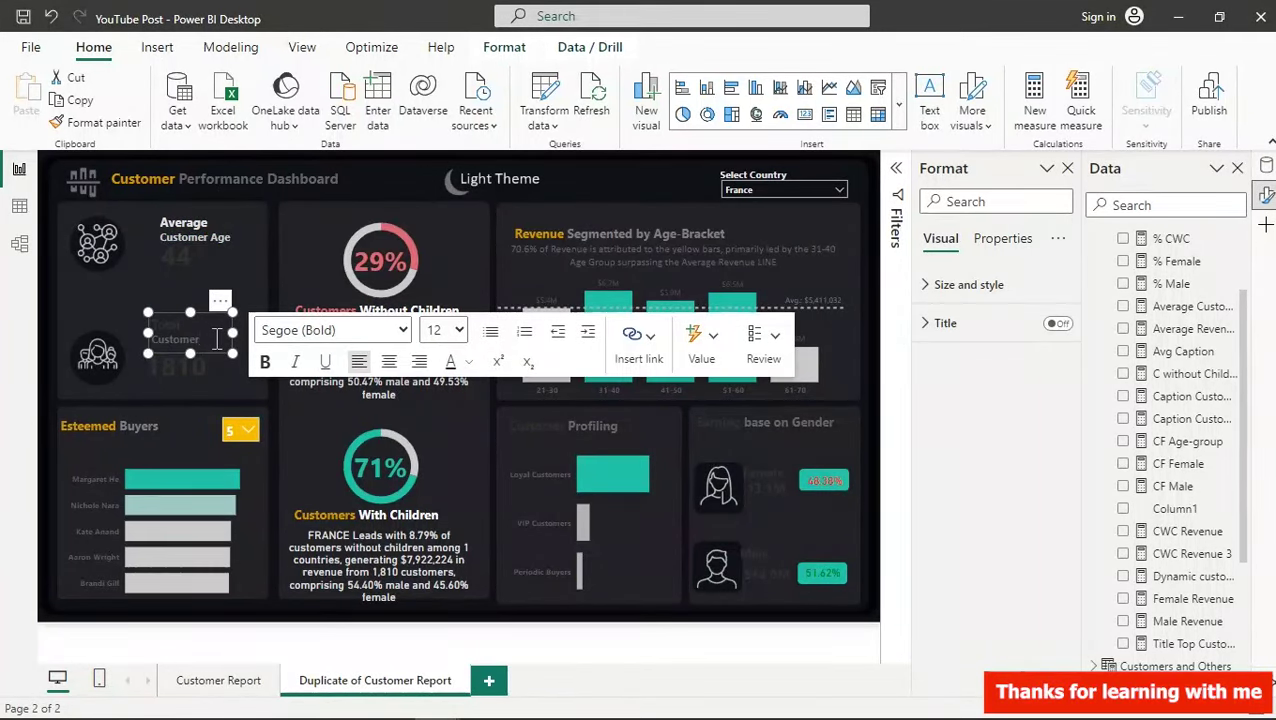
left_click_drag(210, 338, 160, 345)
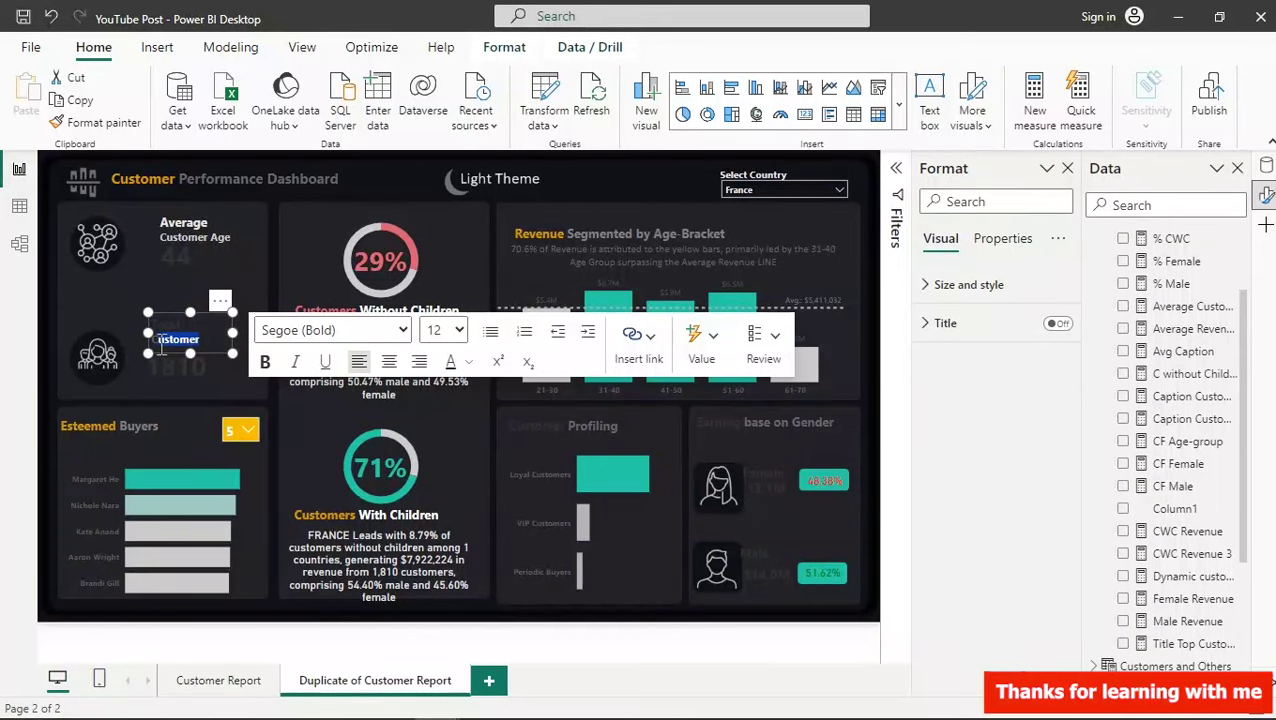
left_click(468, 362)
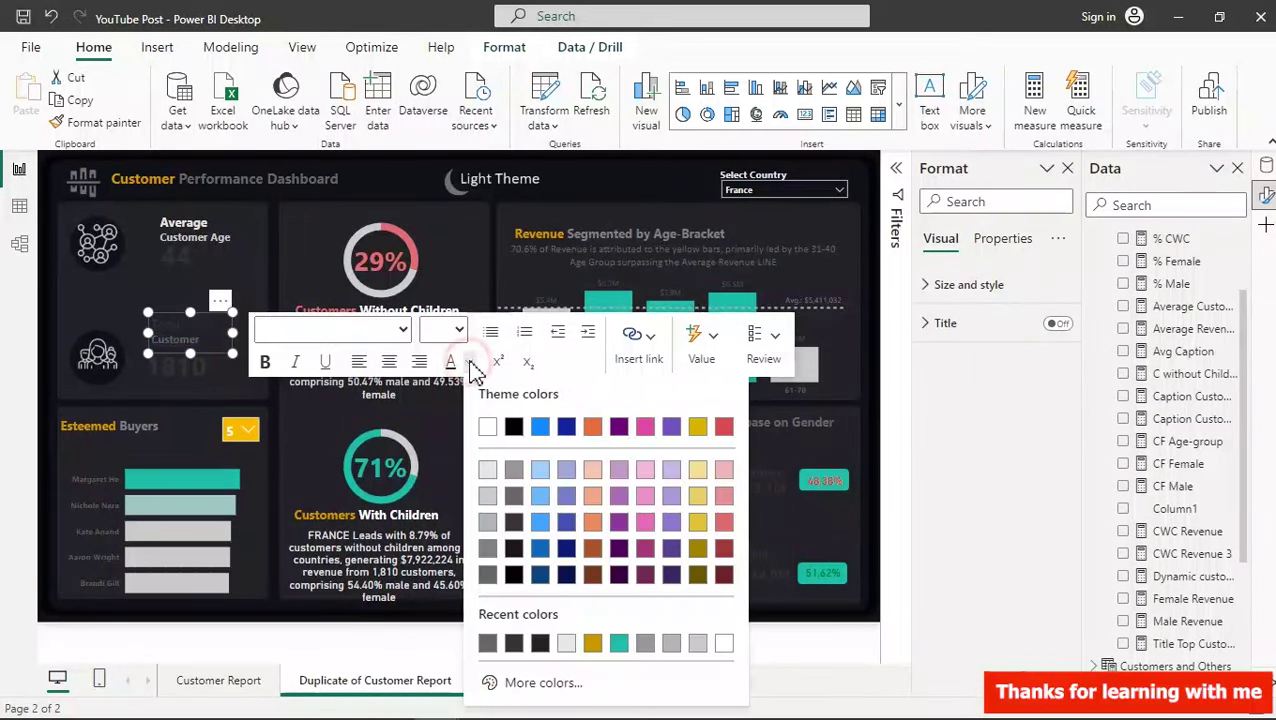
left_click(487, 497)
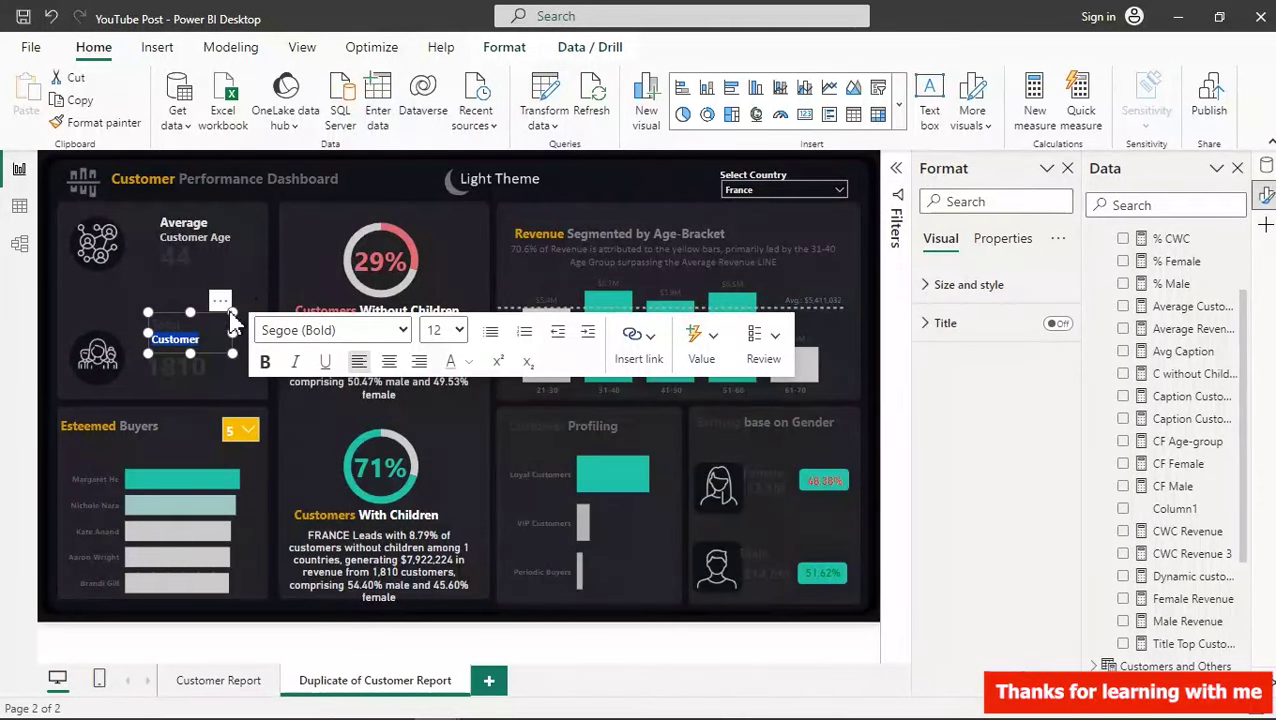
- Recolor the word "Total" in the Total Customer label white
left_click(256, 294)
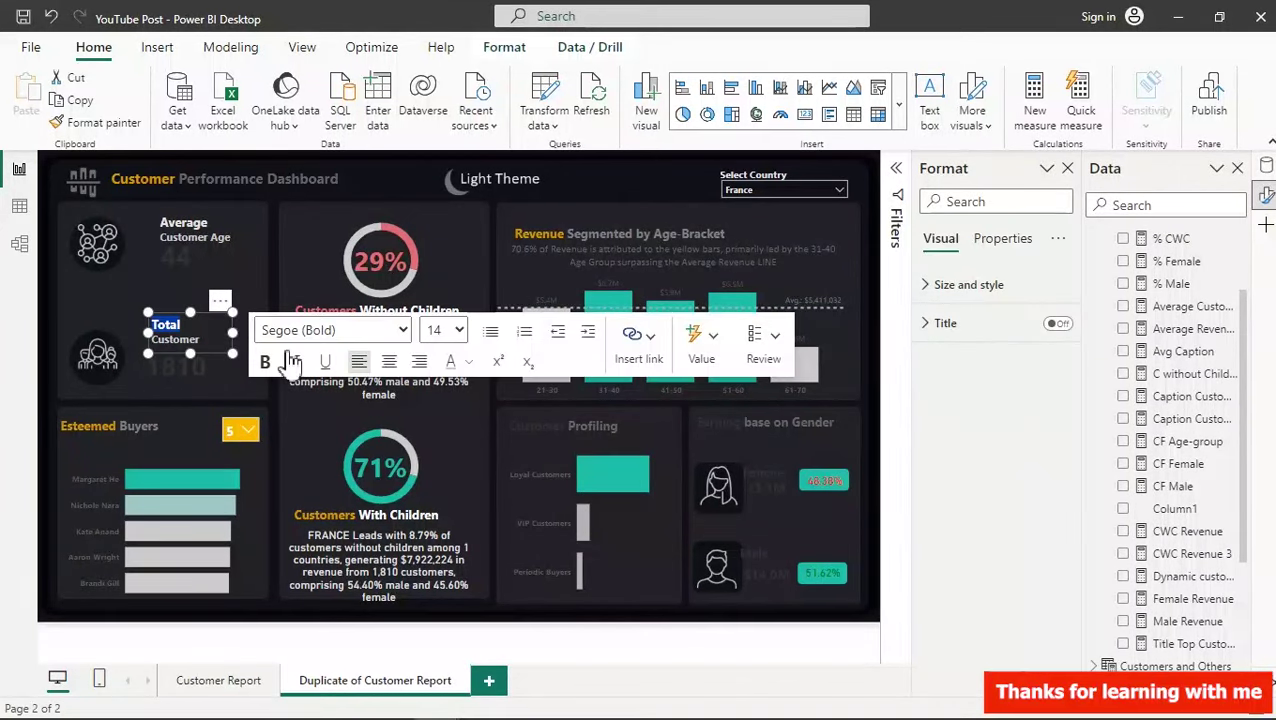
left_click(470, 363)
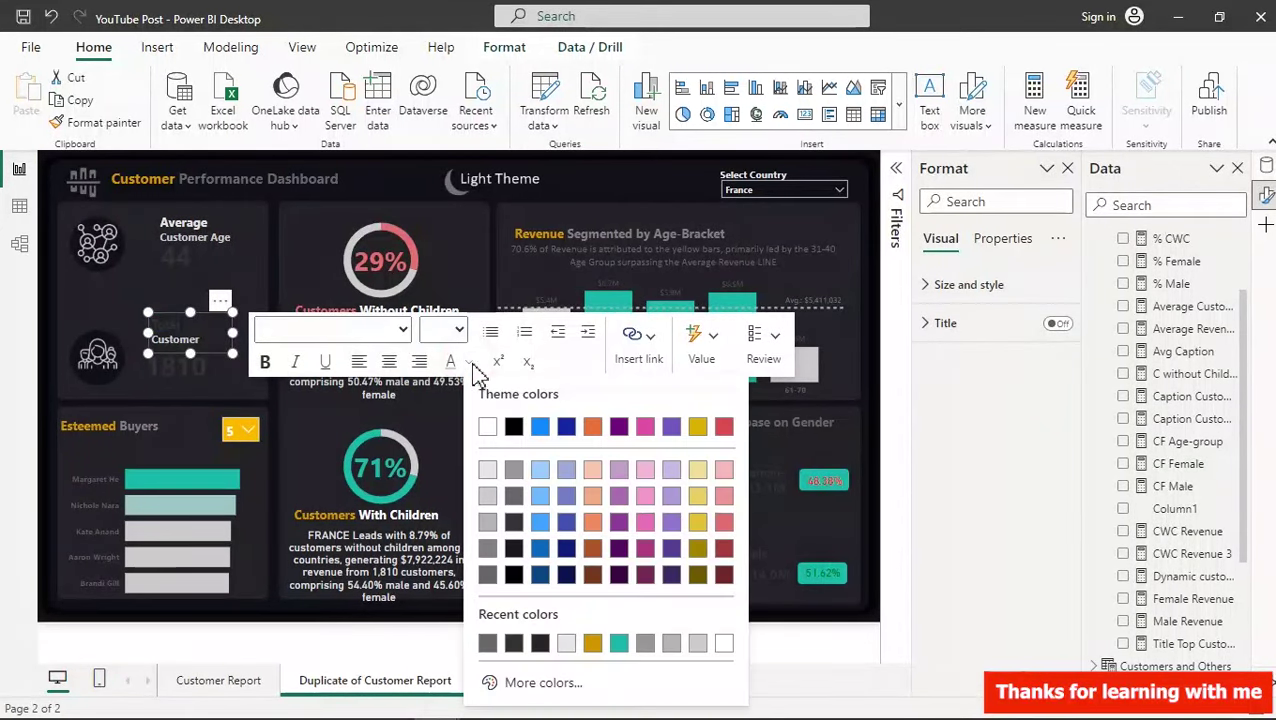
left_click(487, 426)
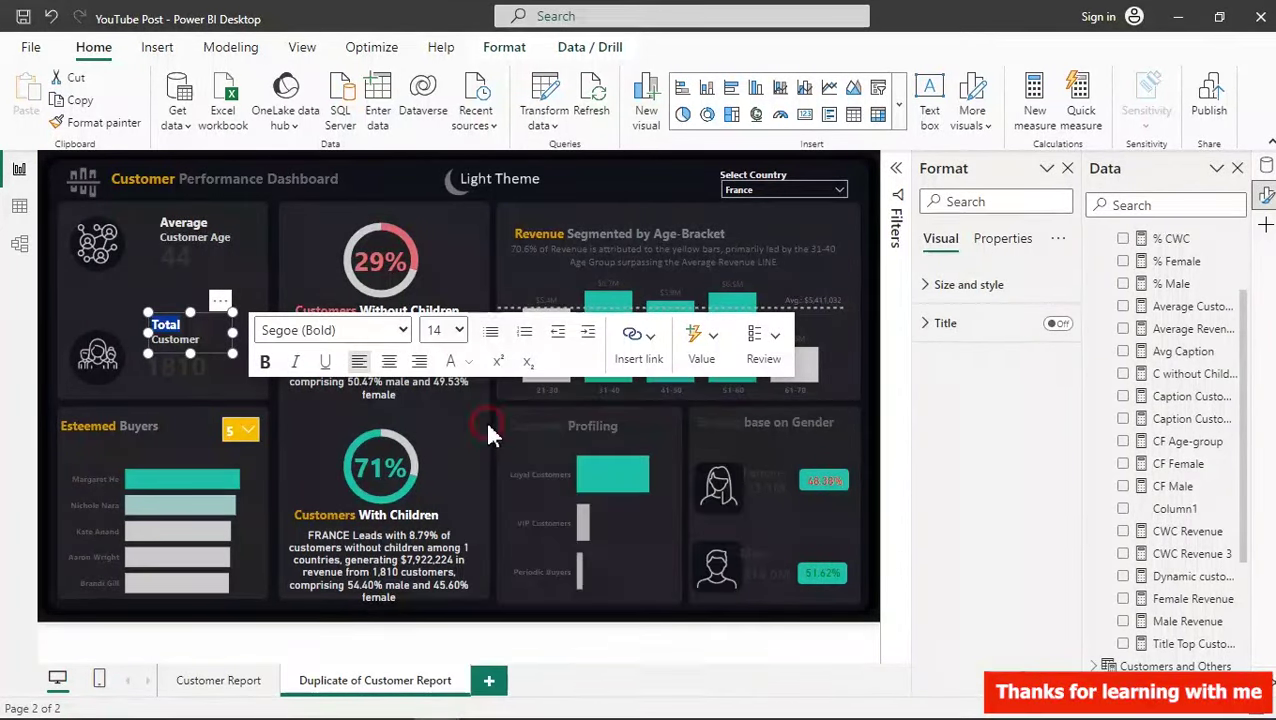
- Set the callout value color of both the average age and total customer cards to the lightest gray theme color
left_click(188, 372)
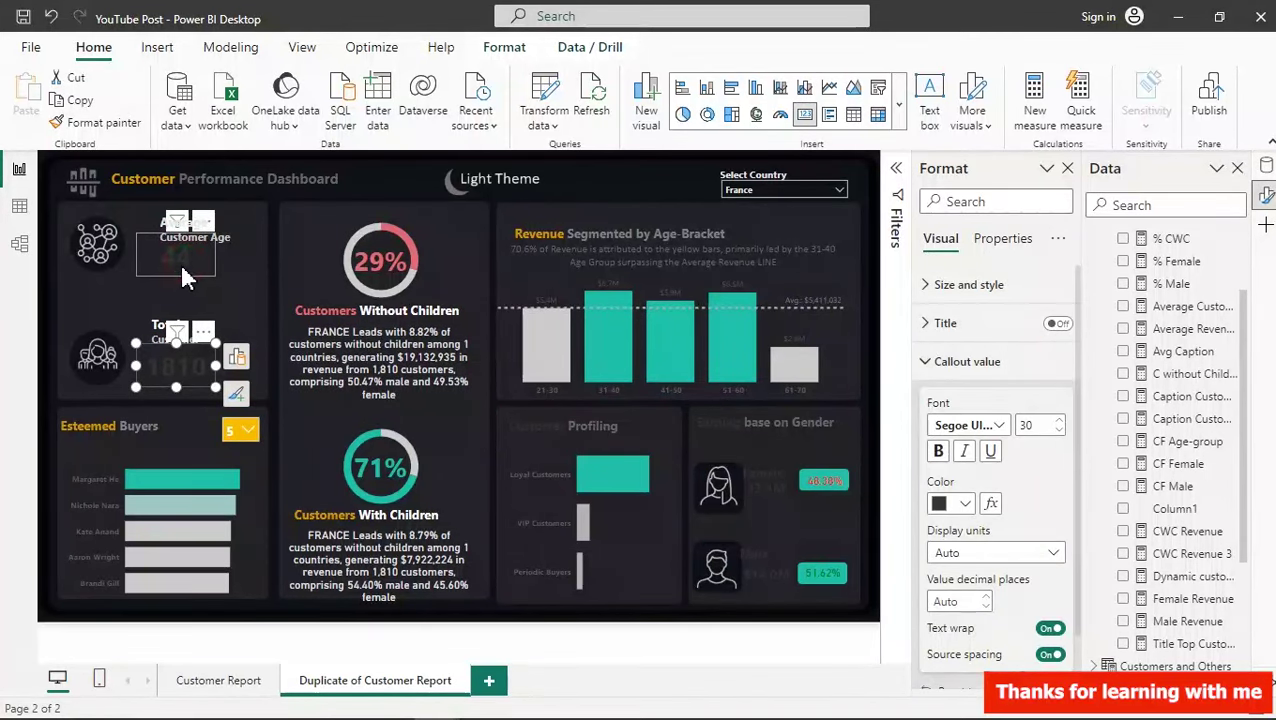
left_click(183, 270, "ctrl")
left_click(964, 505)
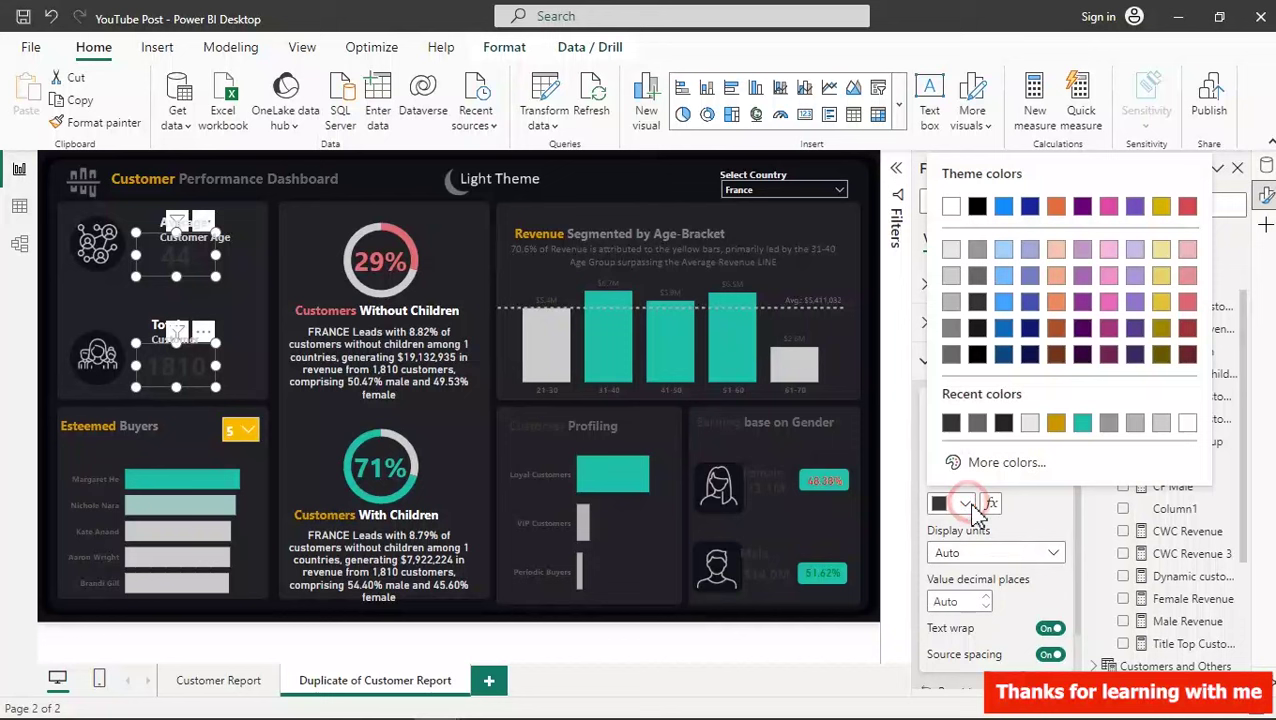
left_click(950, 249)
left_click(250, 240)
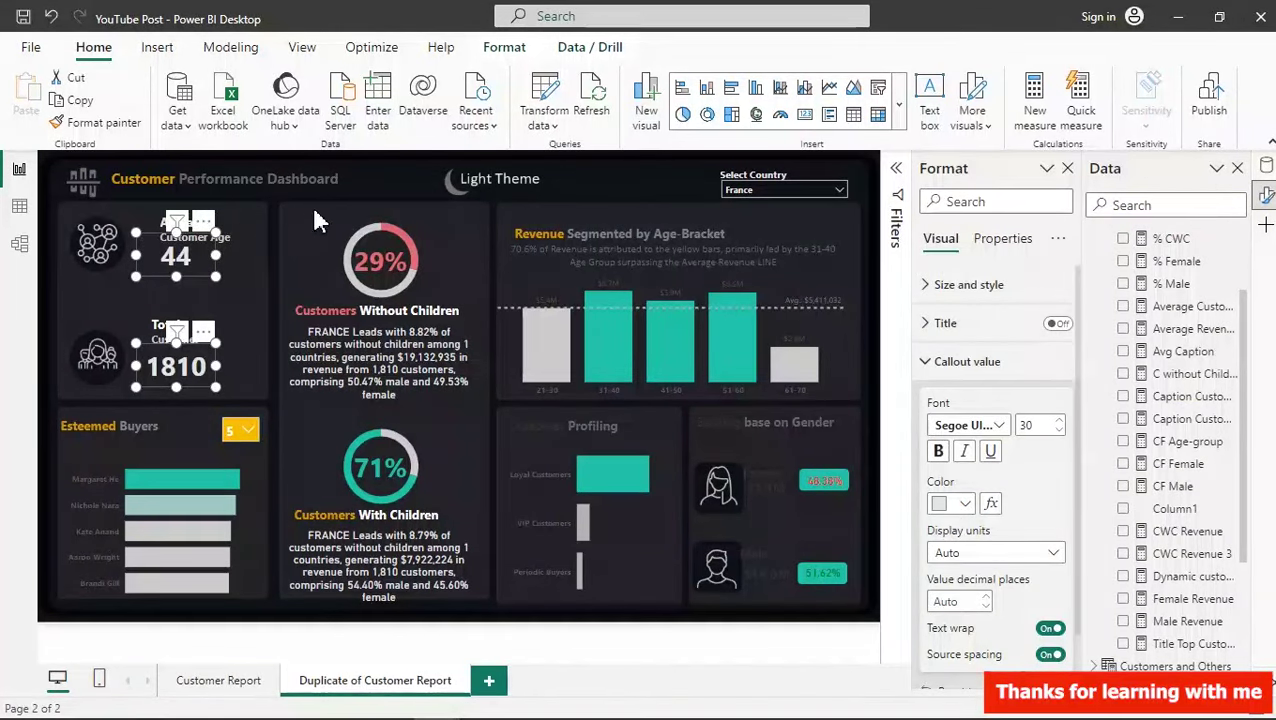
- Recolor the words "Performance Dashboard" in the page title white
left_click(400, 178)
left_click_drag(362, 178, 190, 188)
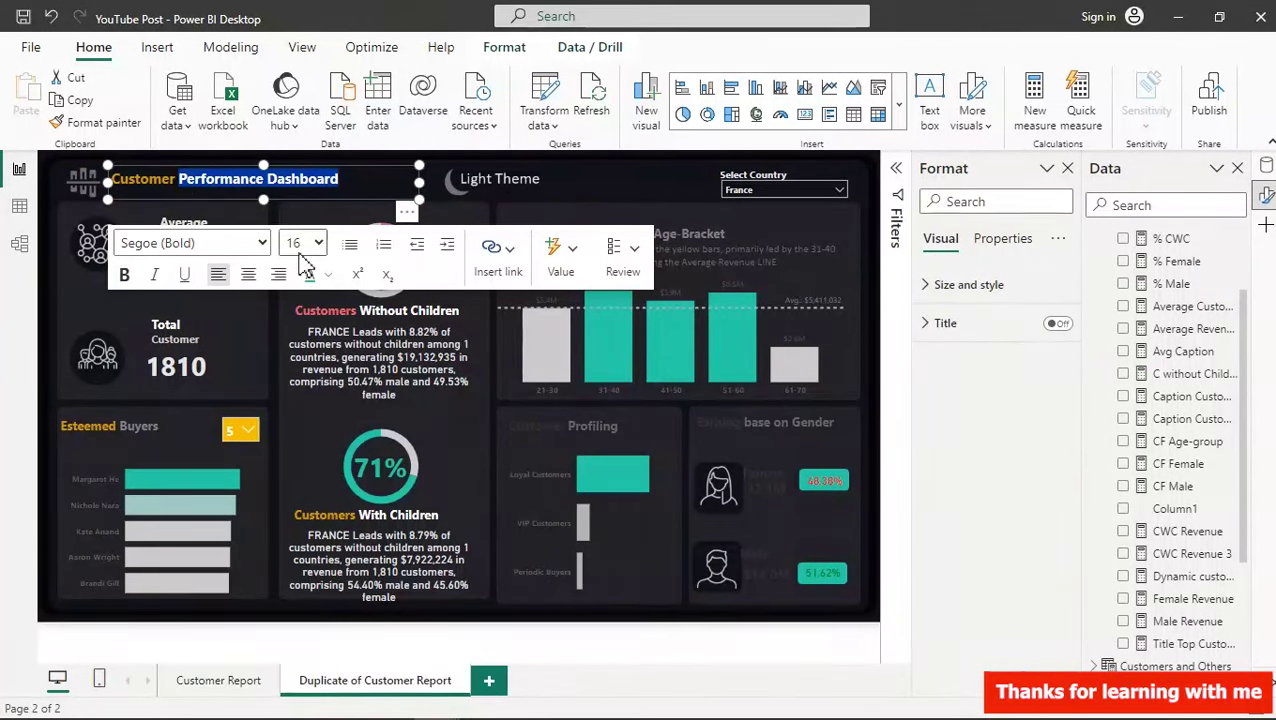
left_click(328, 275)
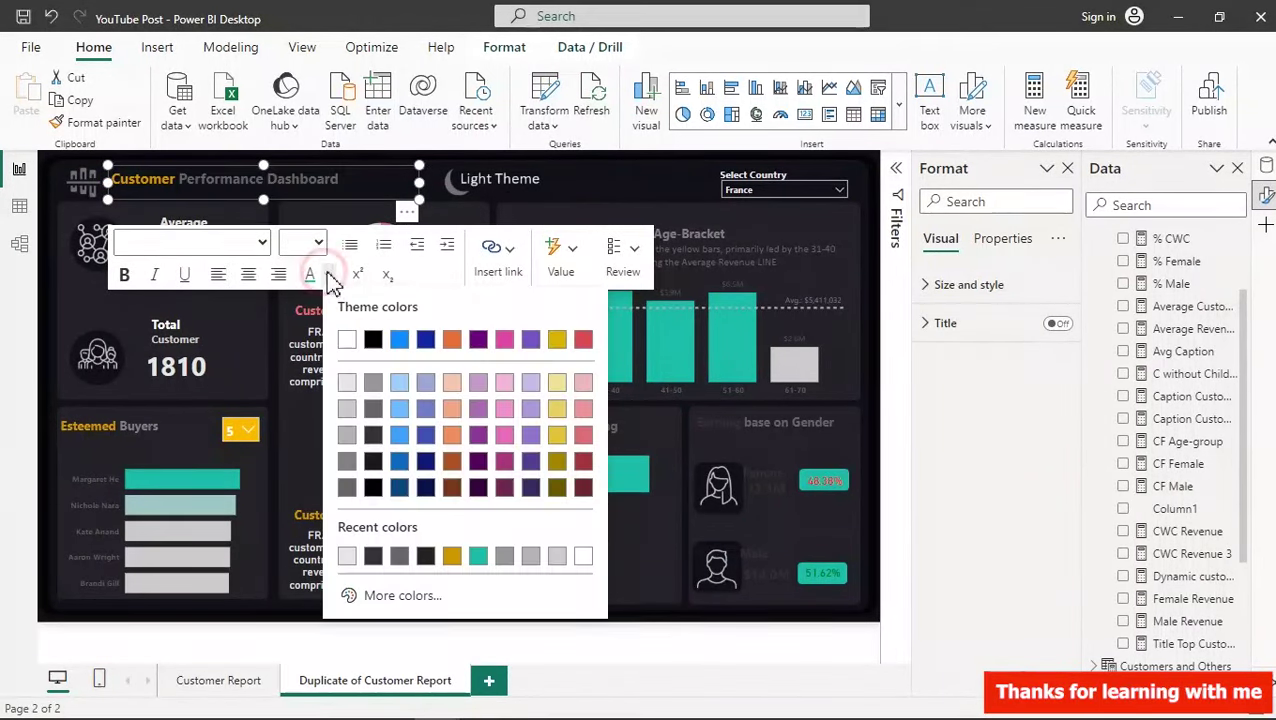
left_click(347, 340)
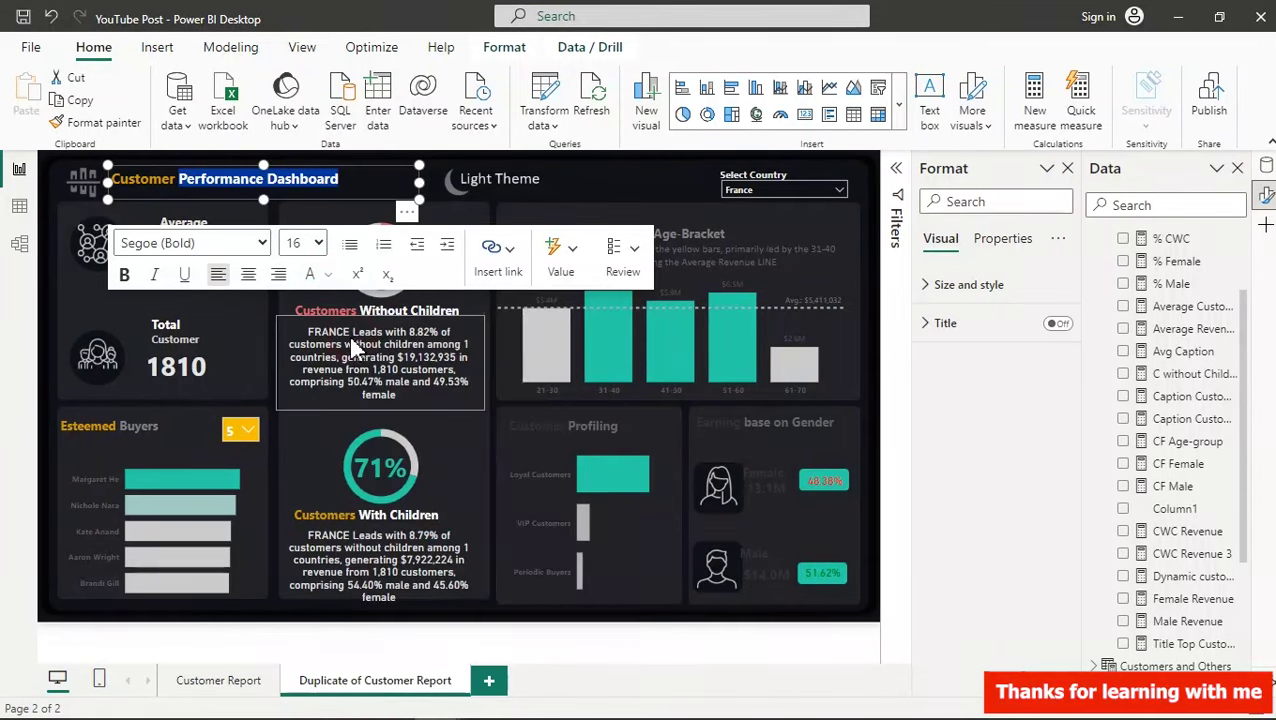
left_click(579, 186)
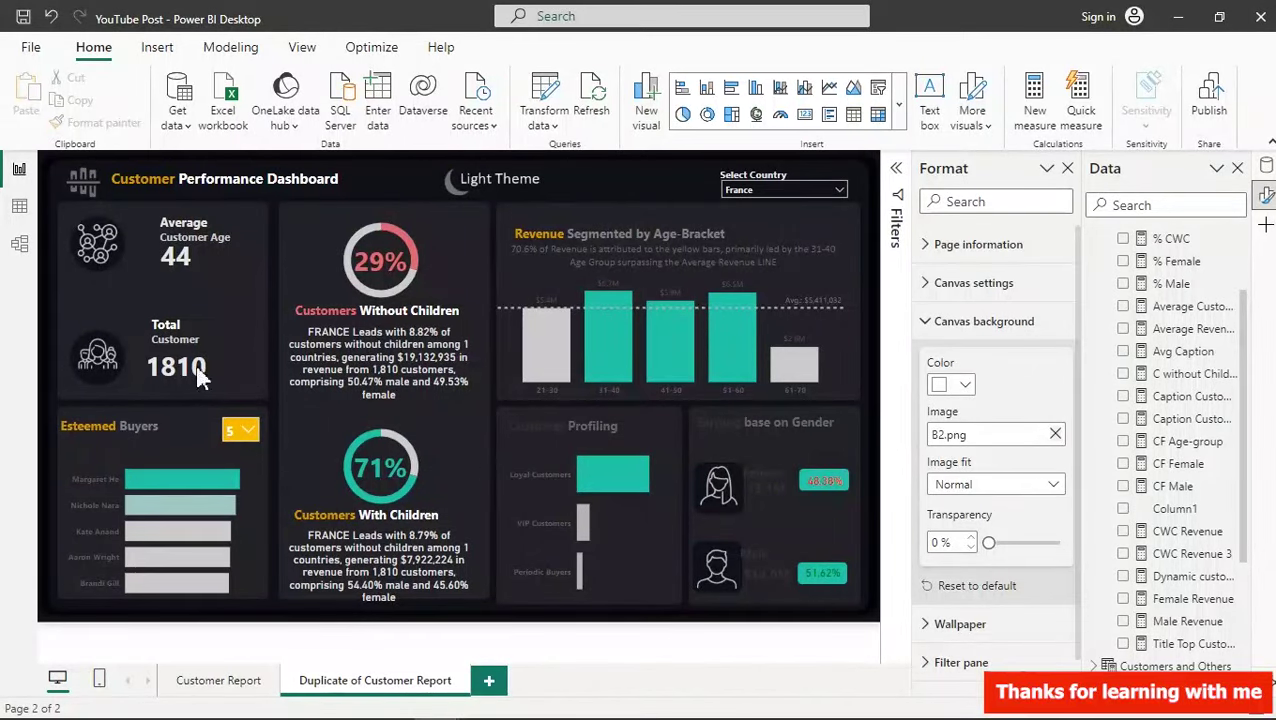
- Set the Y-axis value color of the Esteemed Buyers bar chart to the lightest gray theme color
left_click(113, 458)
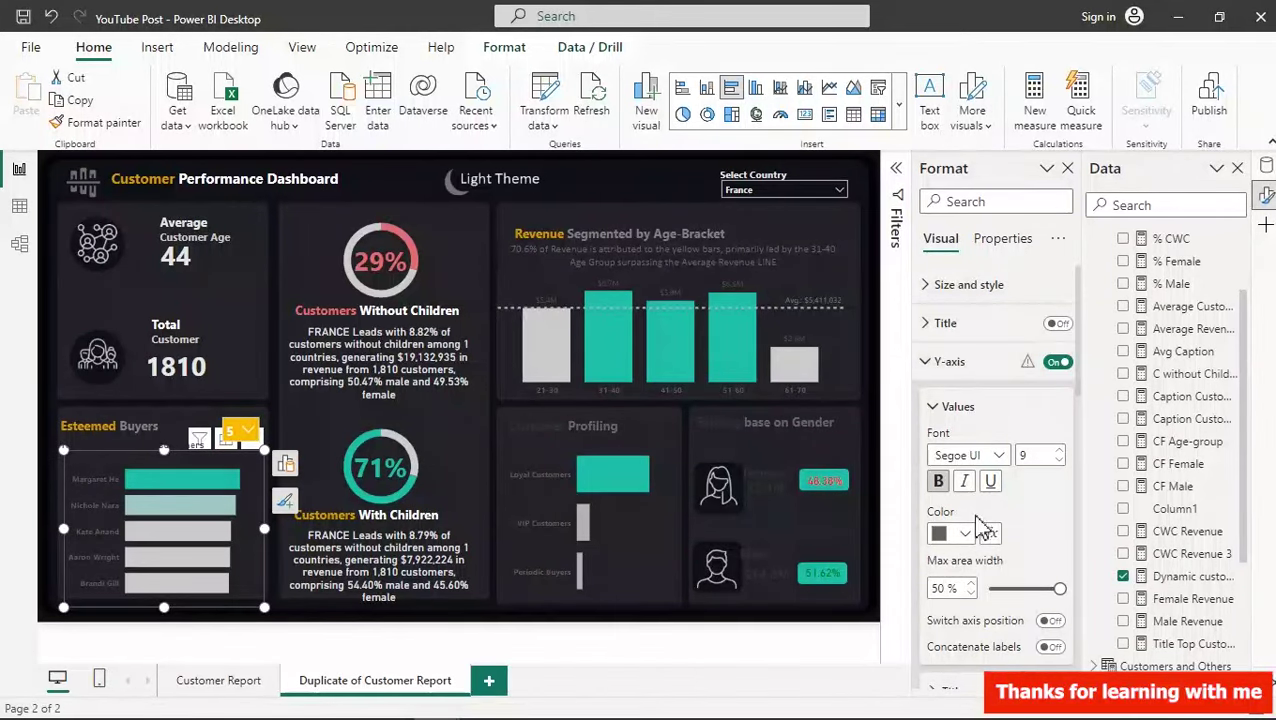
left_click(964, 534)
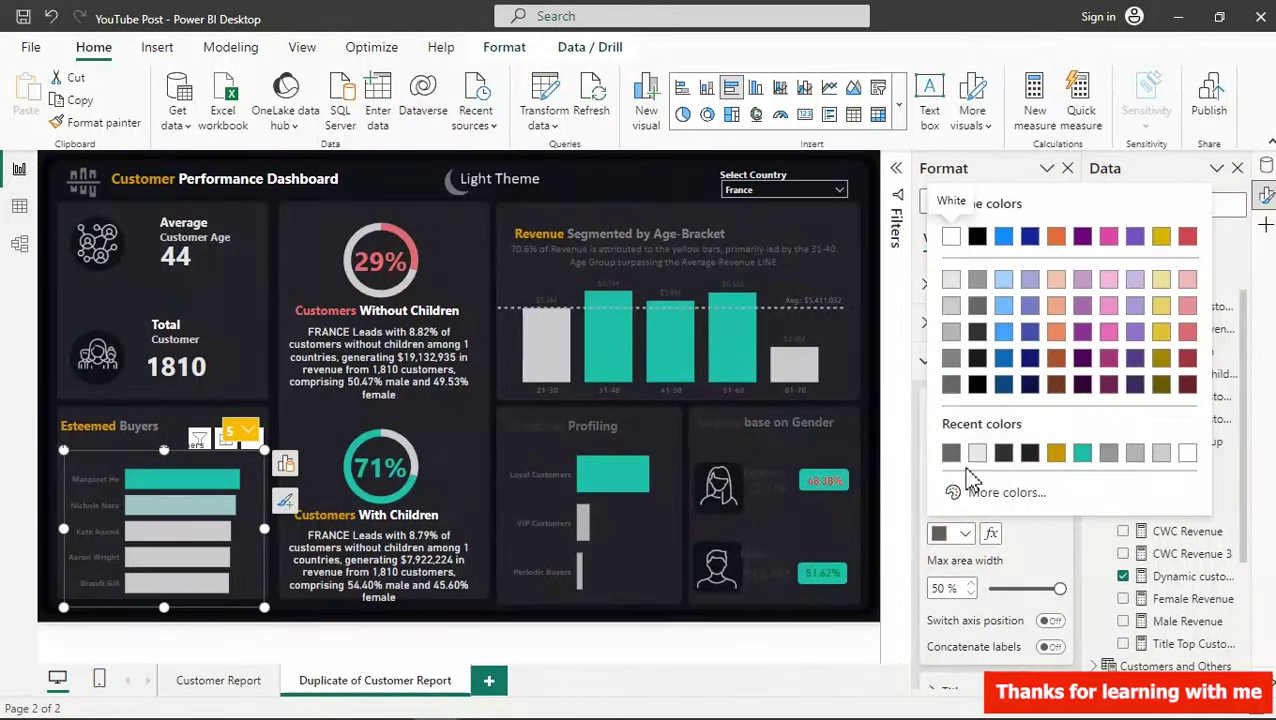
left_click(951, 284)
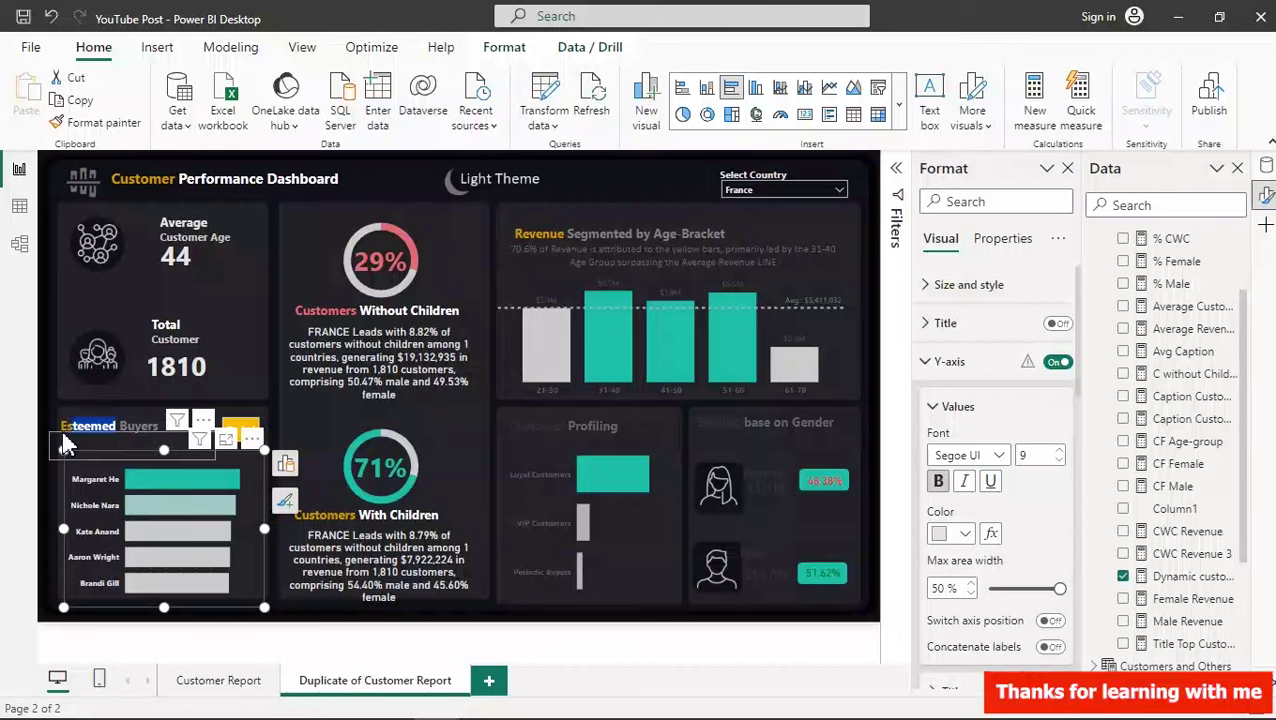
- Recolor "Esteemed" in the Esteemed Buyers heading with the recent teal and "Buyers" white
double_click(70, 428)
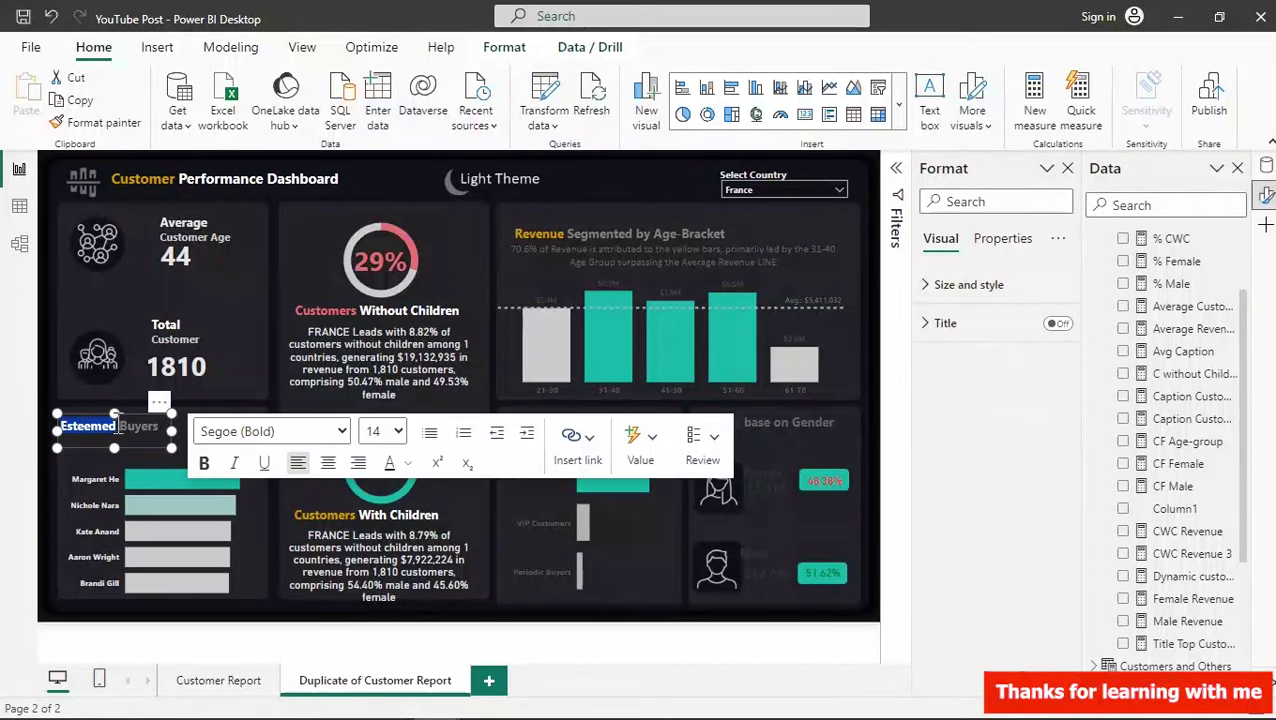
left_click(401, 462)
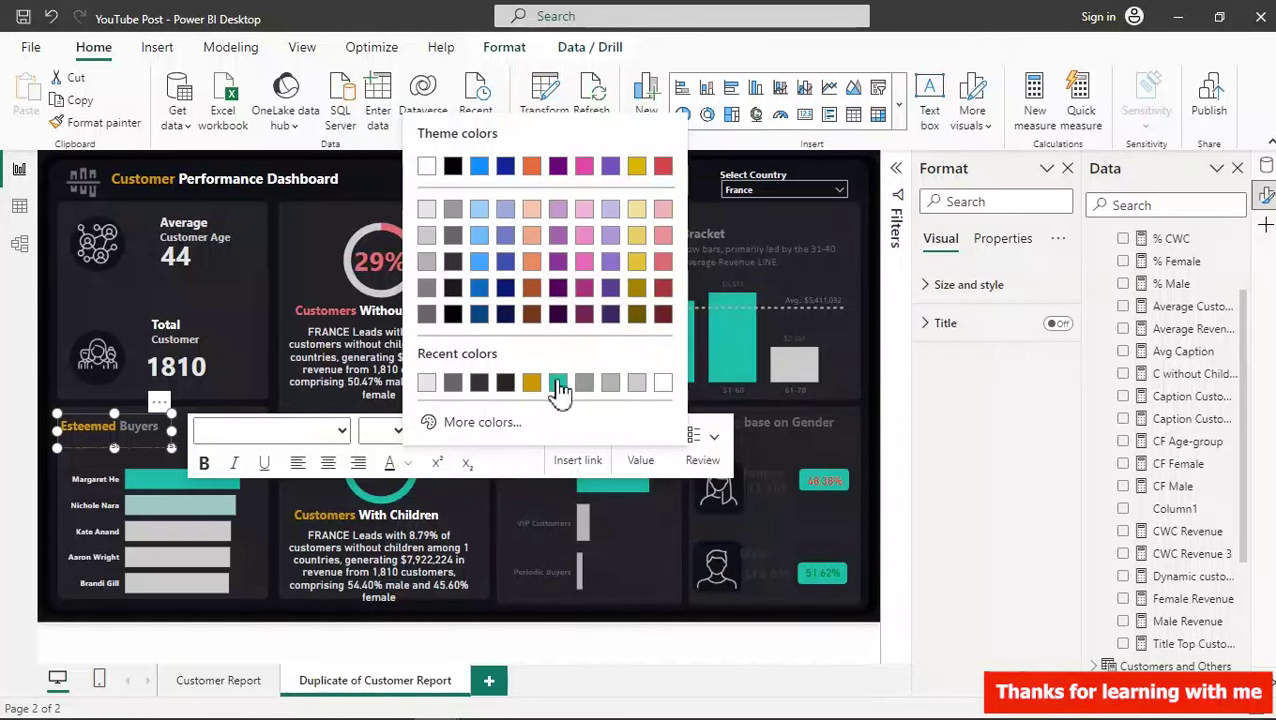
left_click(558, 386)
left_click(168, 426)
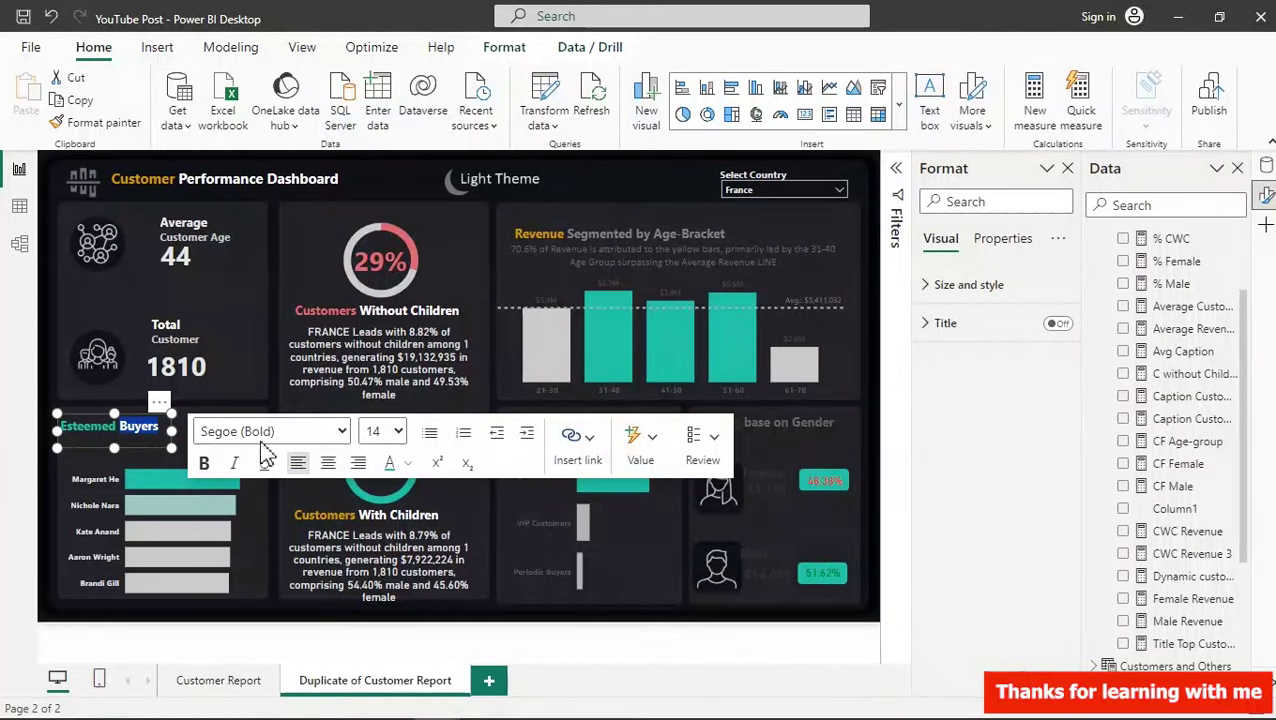
left_click(406, 463)
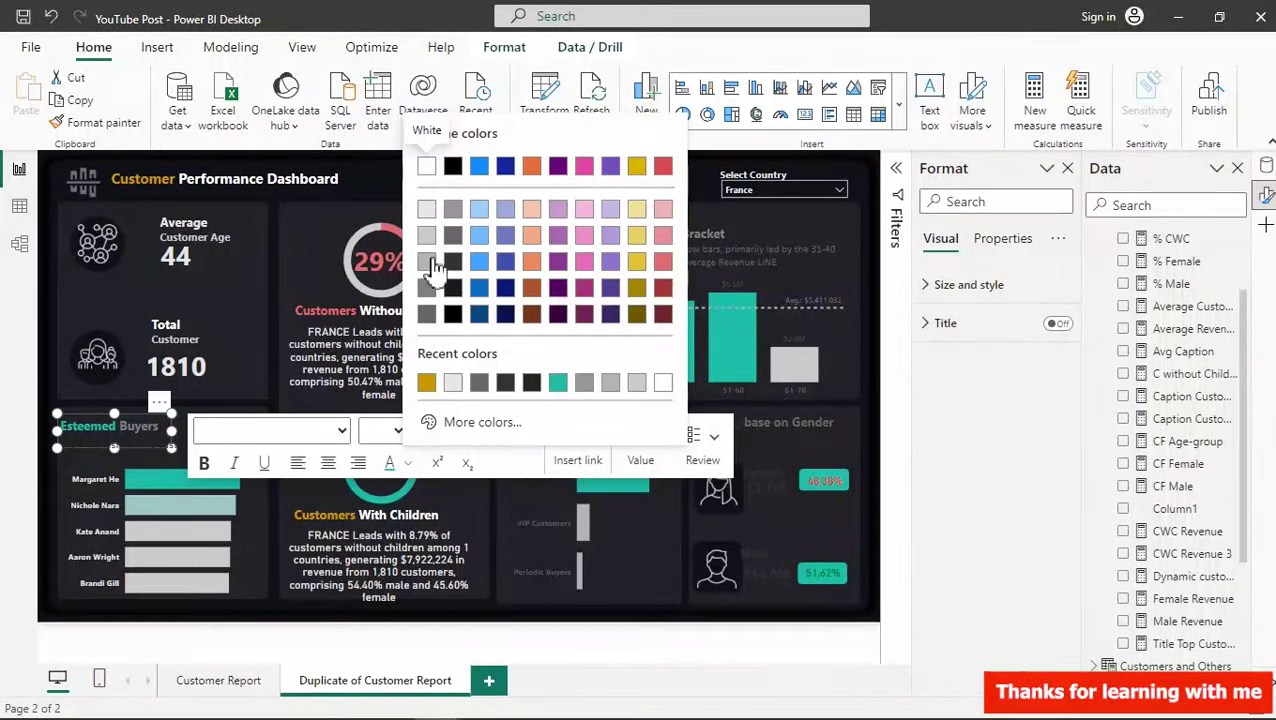
left_click(427, 170)
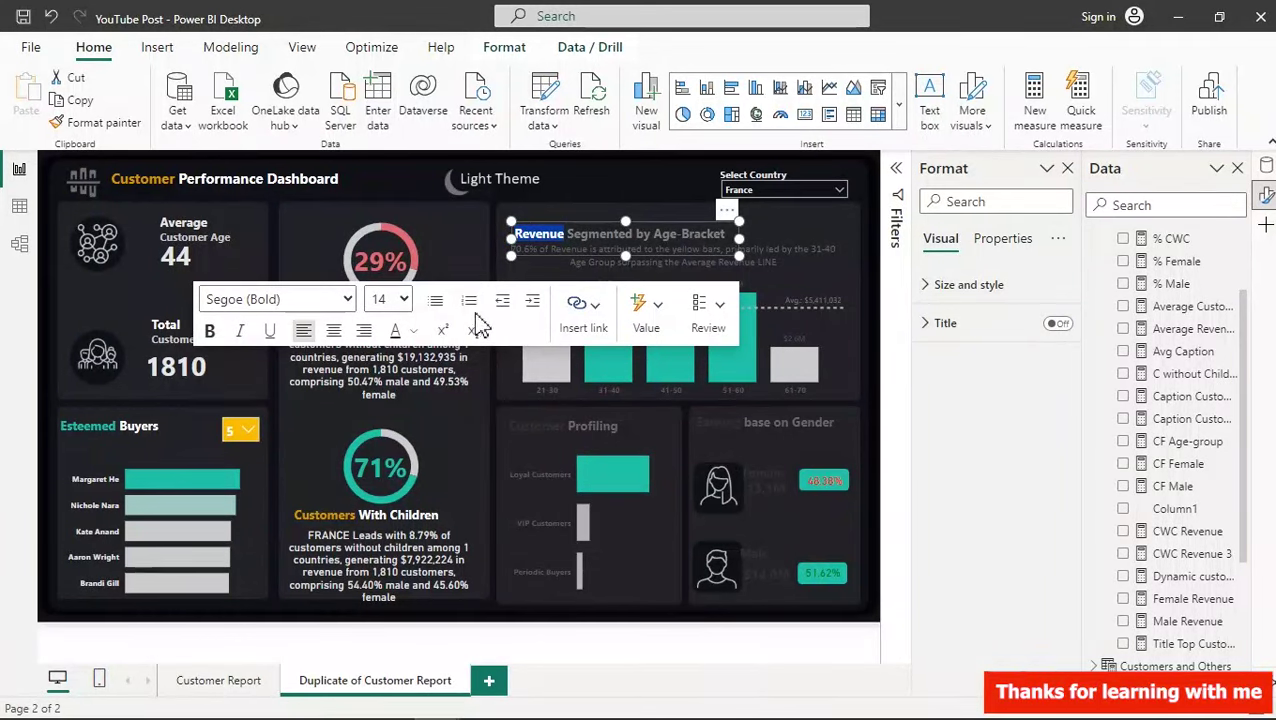
- Recolor "Revenue" in the age-bracket chart heading with the recent teal and "Segmented by Age-Bracket" white
left_click(398, 333)
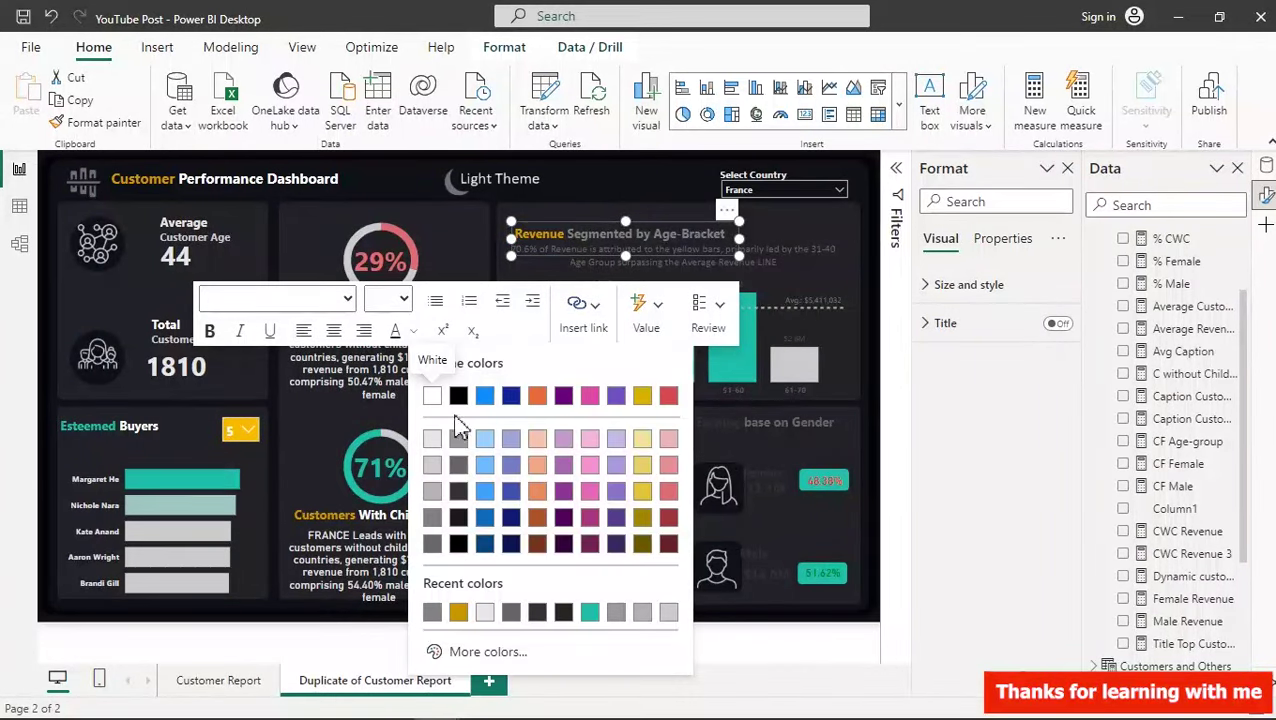
left_click(590, 613)
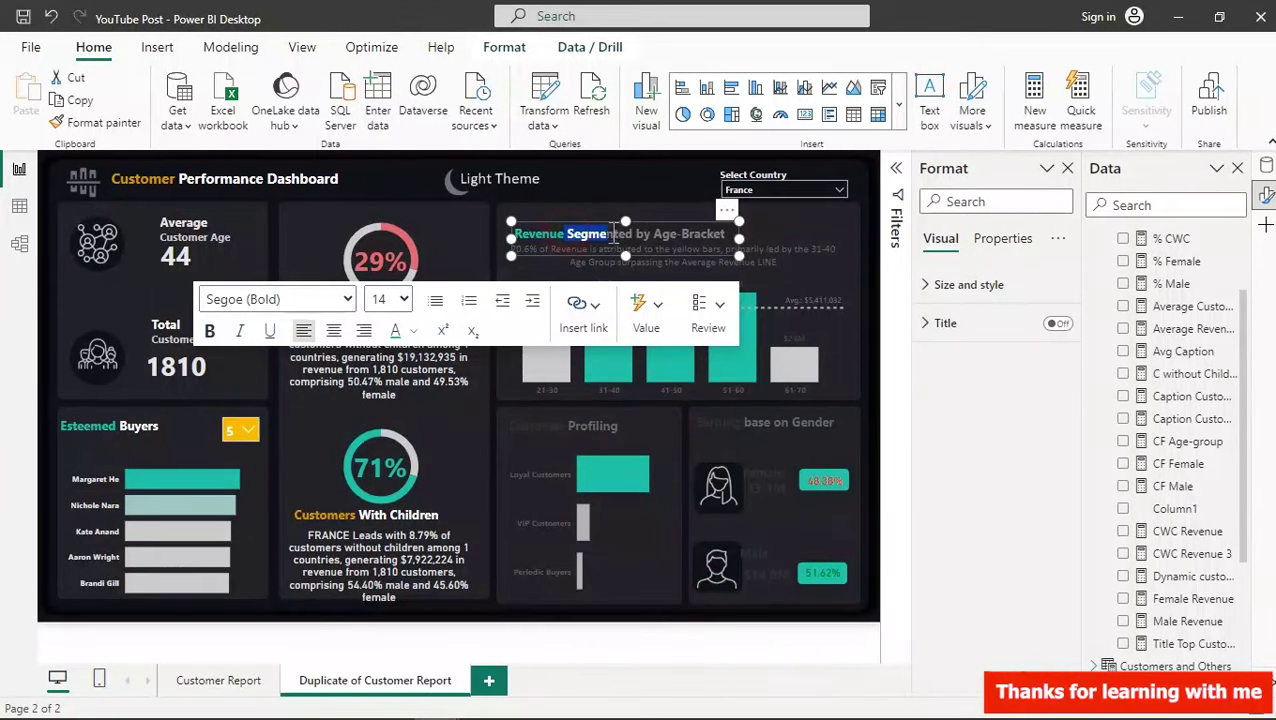
left_click_drag(606, 235, 706, 232)
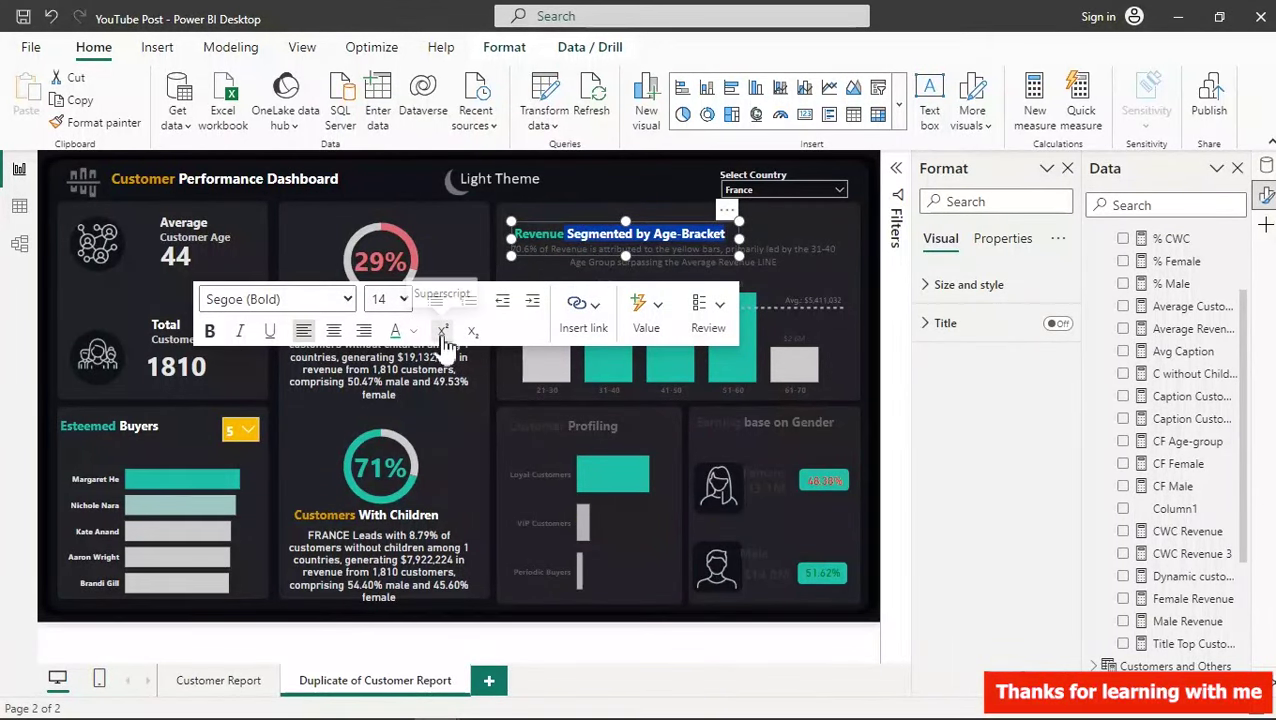
left_click(413, 331)
left_click(431, 396)
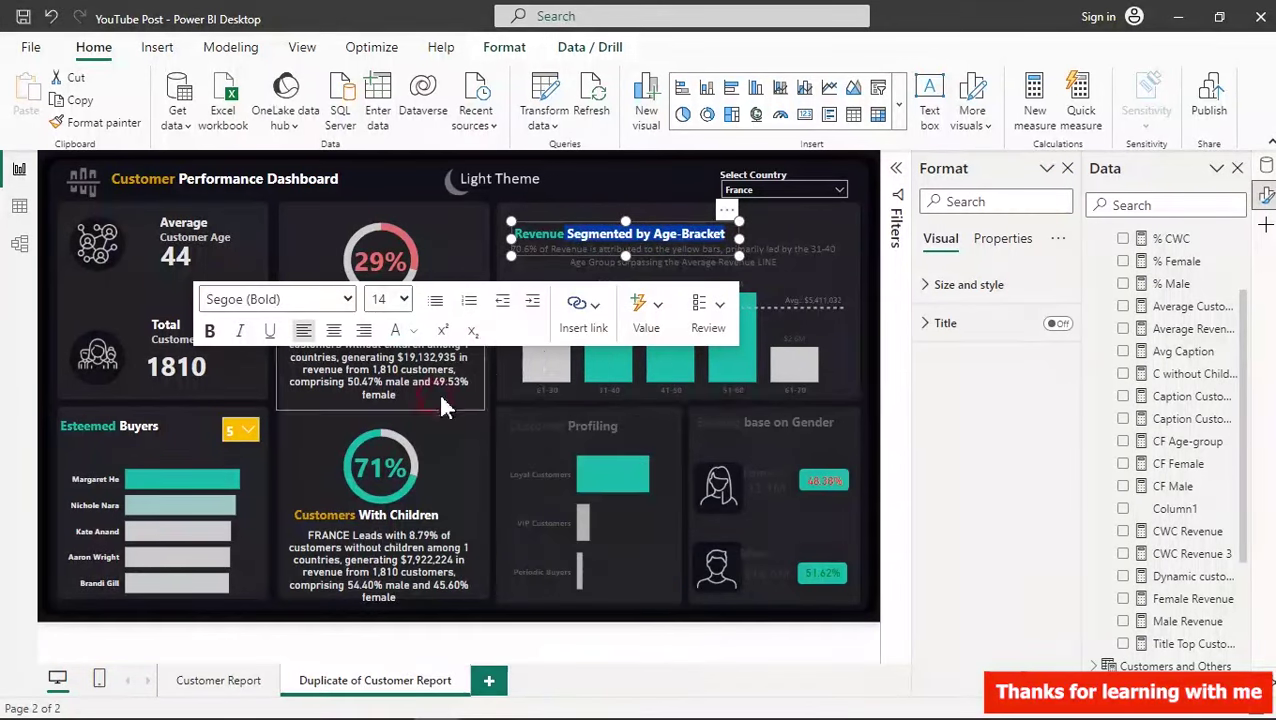
- Set the callout value color of the caption card above the age-bracket chart to the recent lightest gray
left_click(795, 265)
left_click(750, 266)
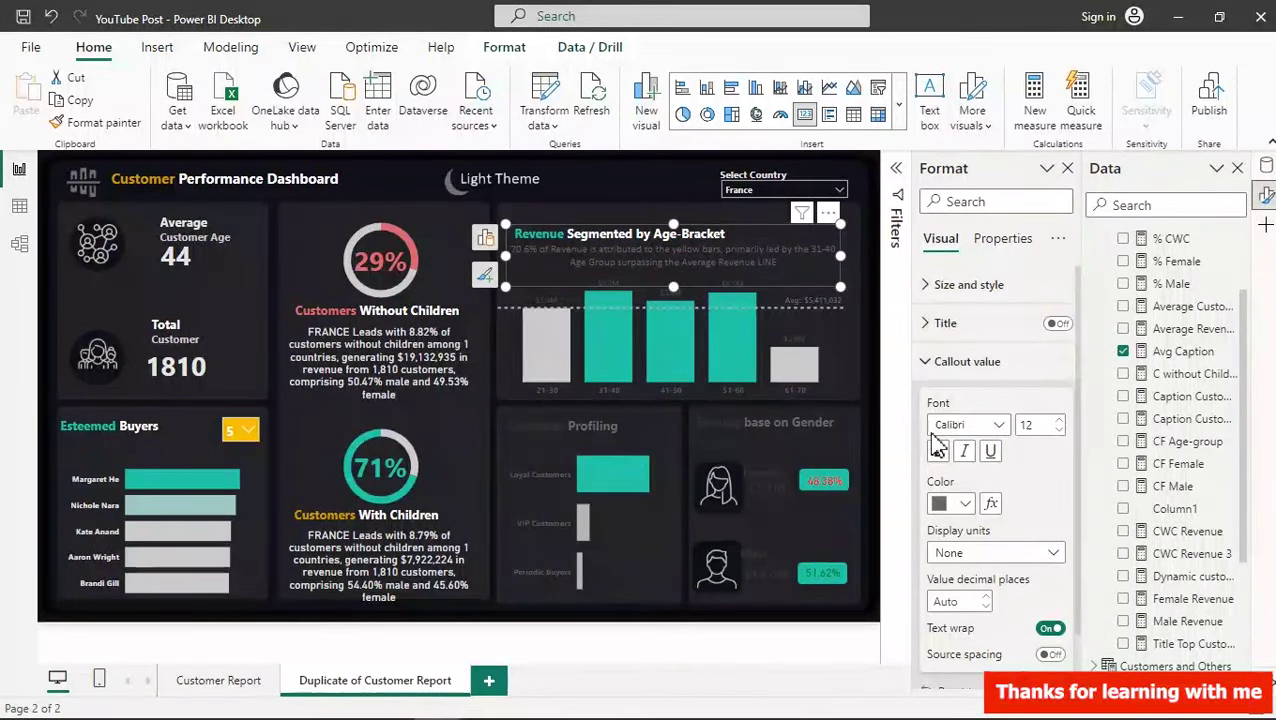
left_click(962, 503)
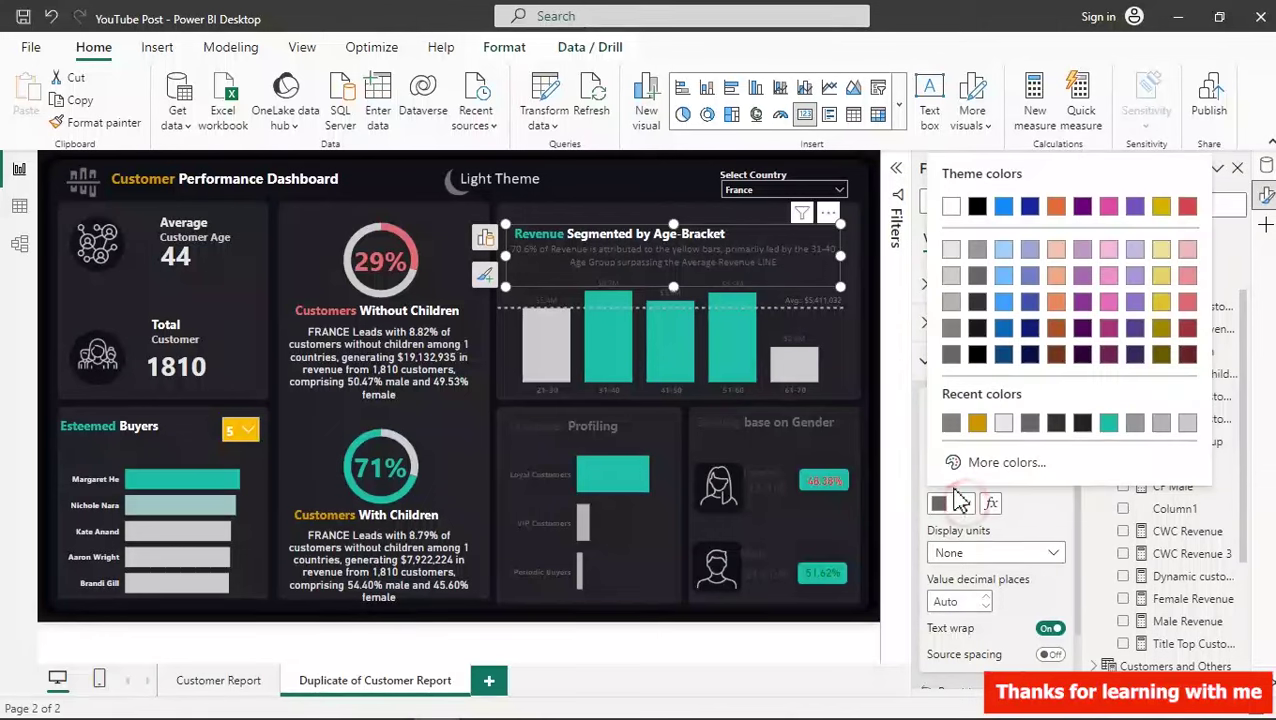
left_click(1003, 424)
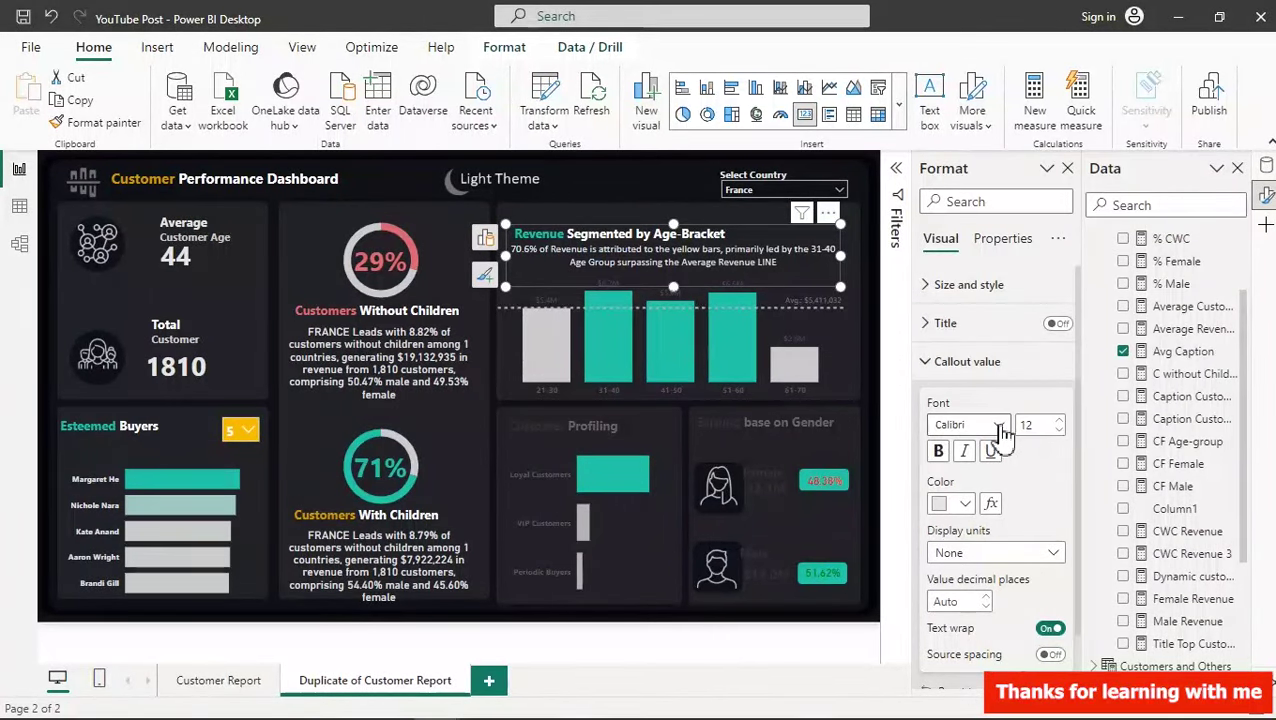
- Set the data label value color of the age-bracket revenue column chart to the recent lightest gray
left_click(835, 348)
left_click(968, 368)
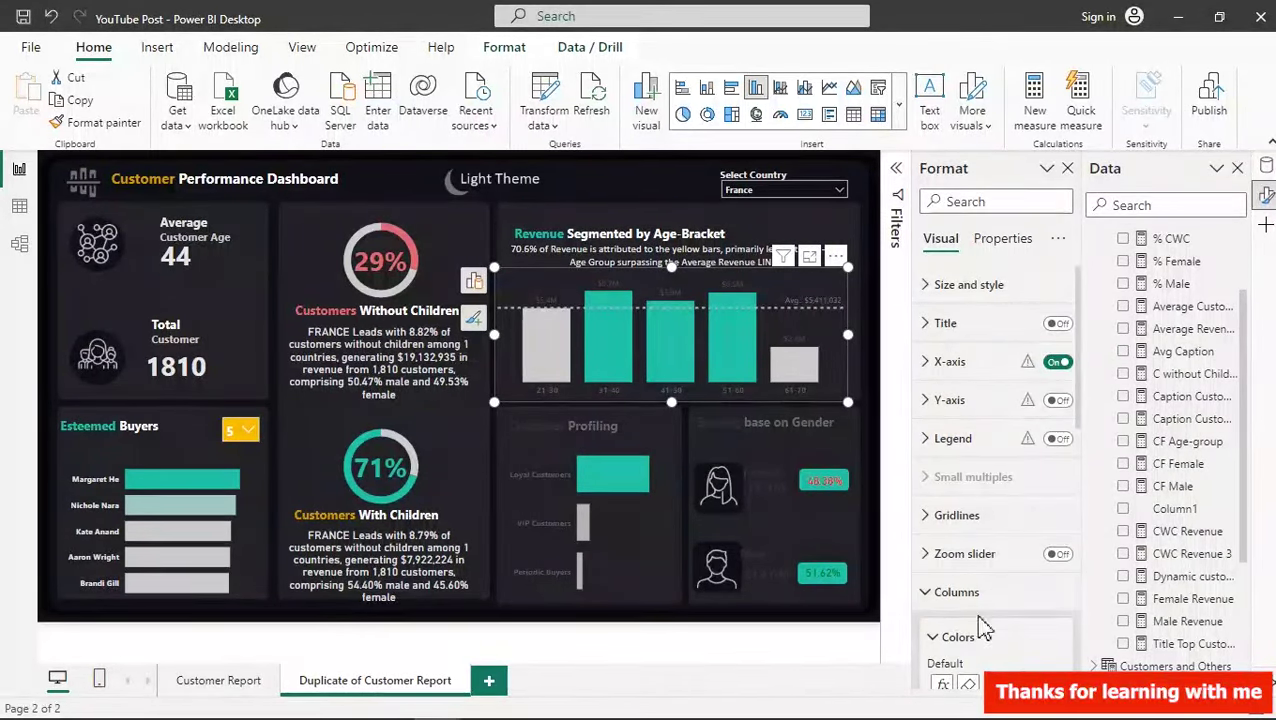
scroll(1083, 435, "down", 5)
left_click(1058, 540)
scroll(1055, 570, "down", 3)
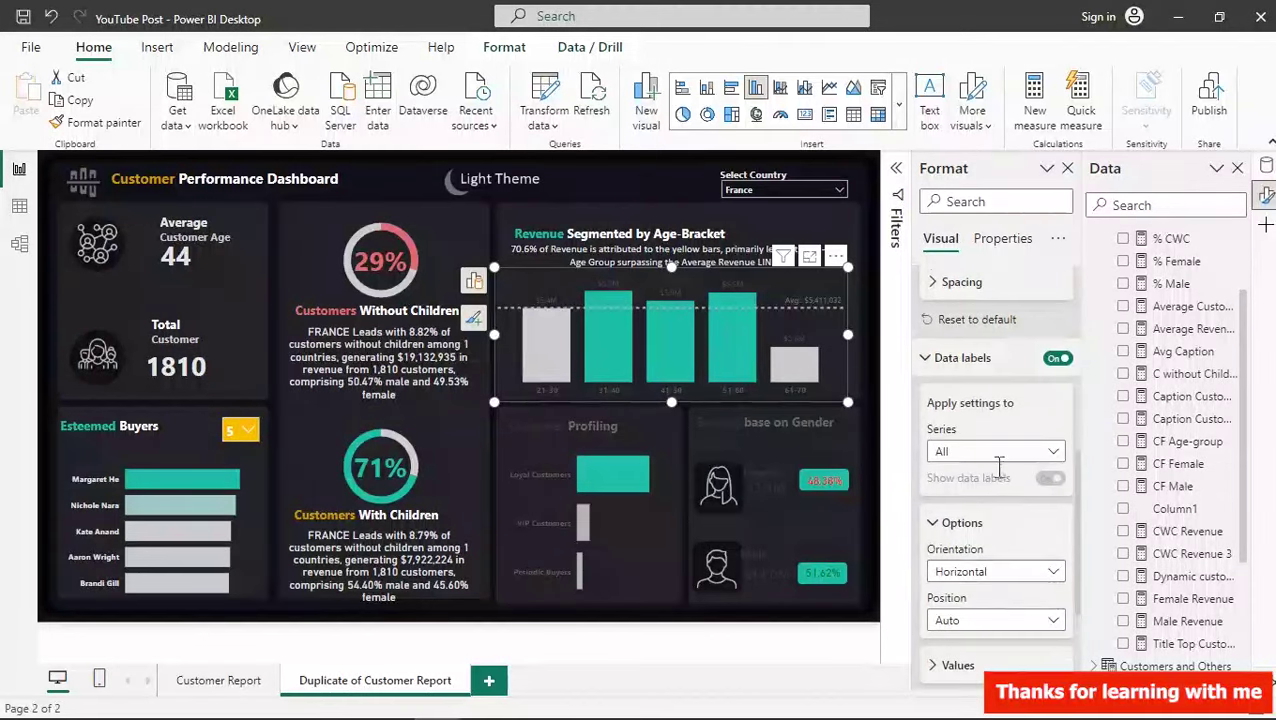
left_click(952, 666)
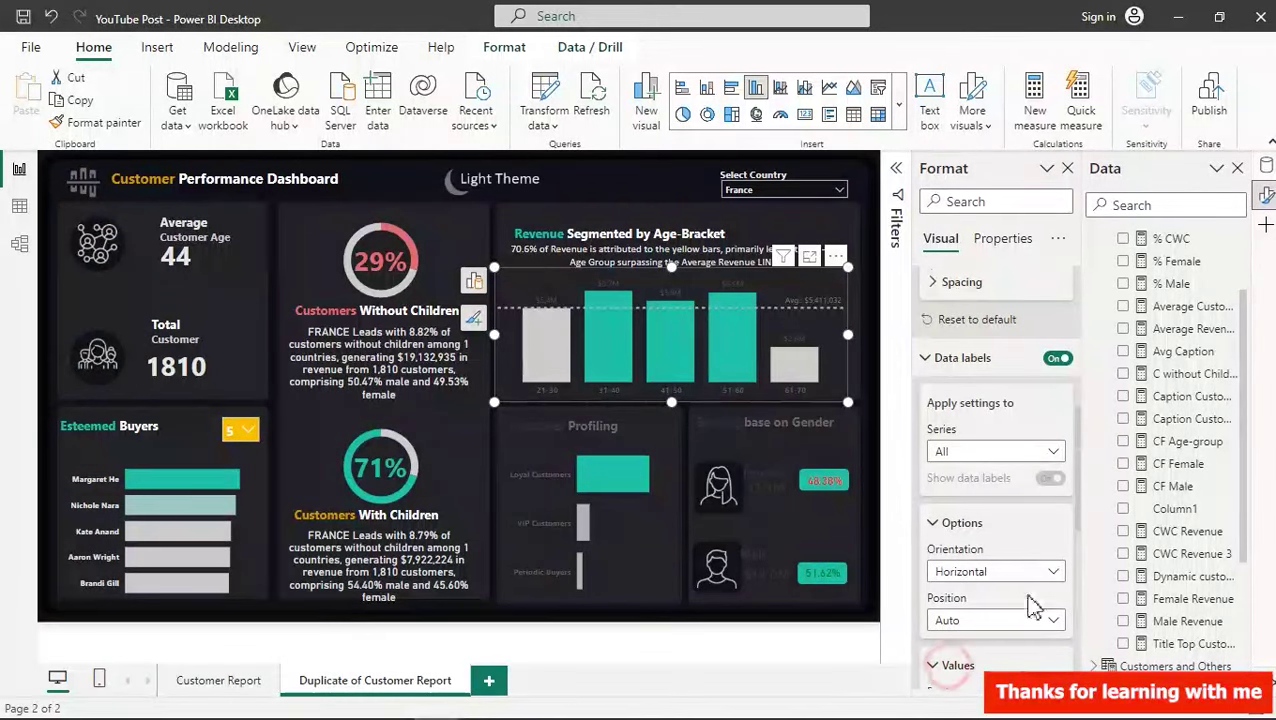
scroll(1077, 530, "down", 5)
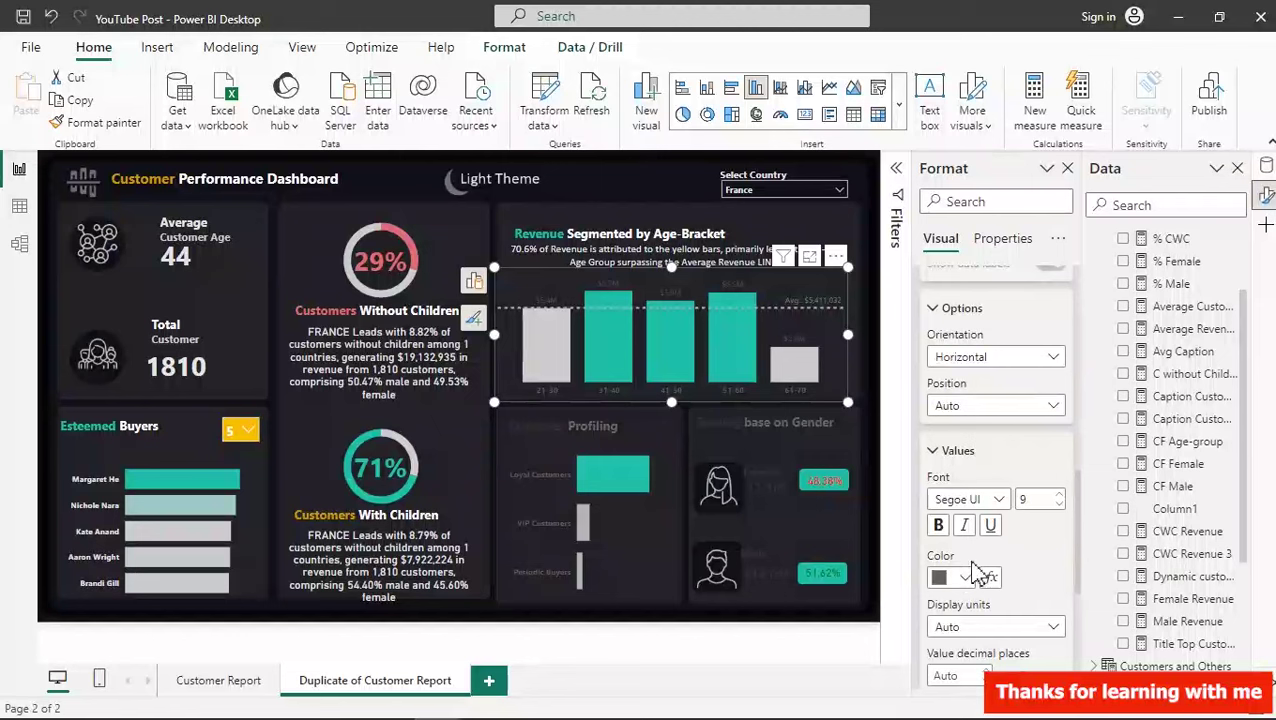
left_click(964, 578)
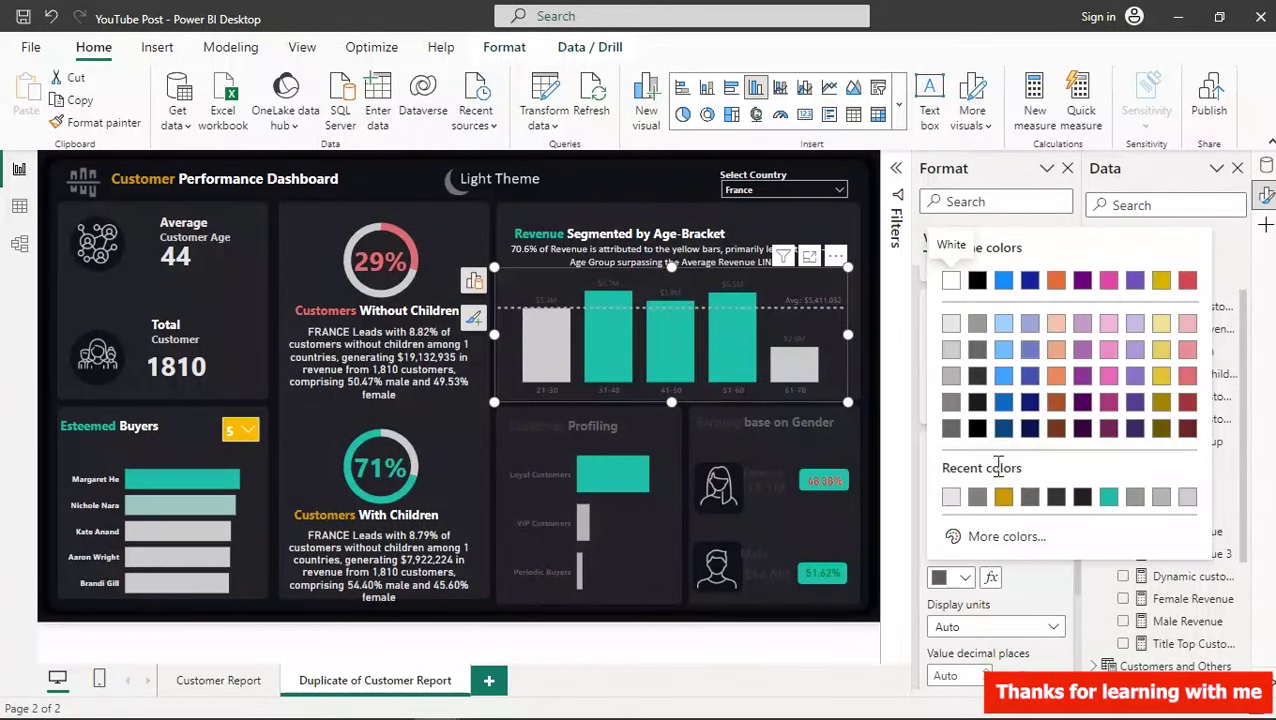
left_click(952, 499)
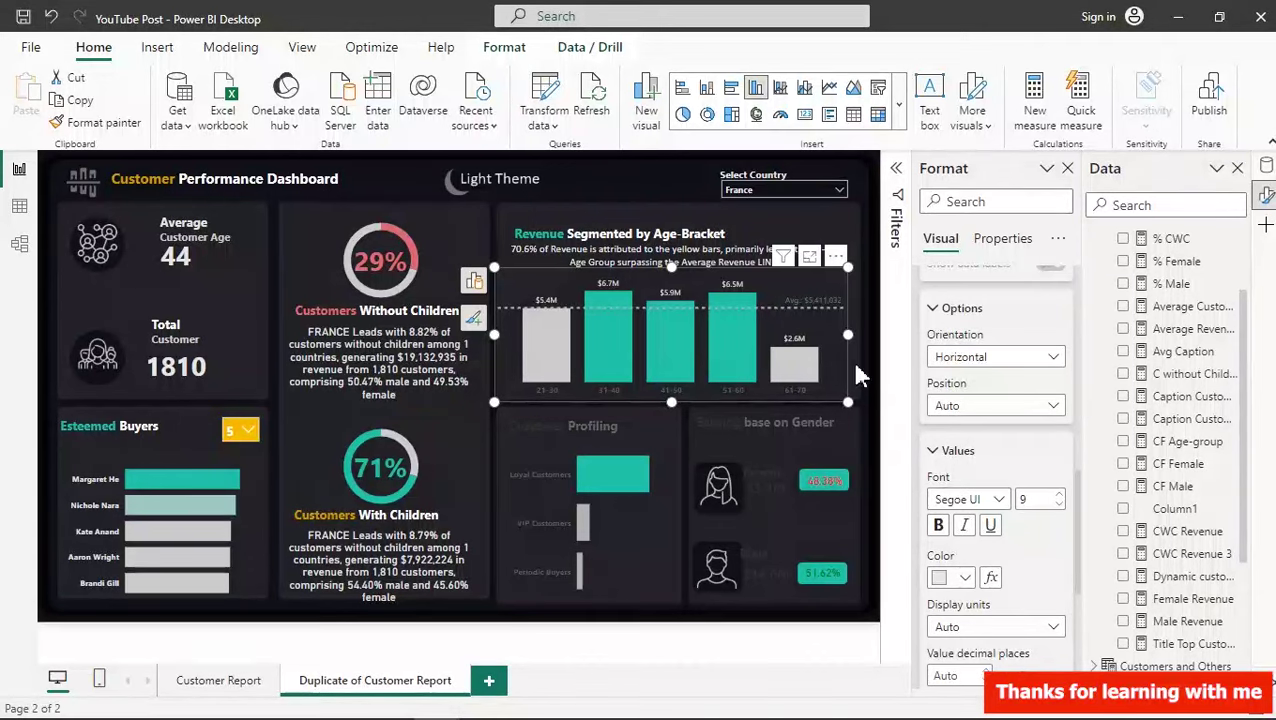
- Set the data label color of the average reference line in the age-bracket chart to the recent lightest gray
left_click_drag(1078, 510, 1087, 627)
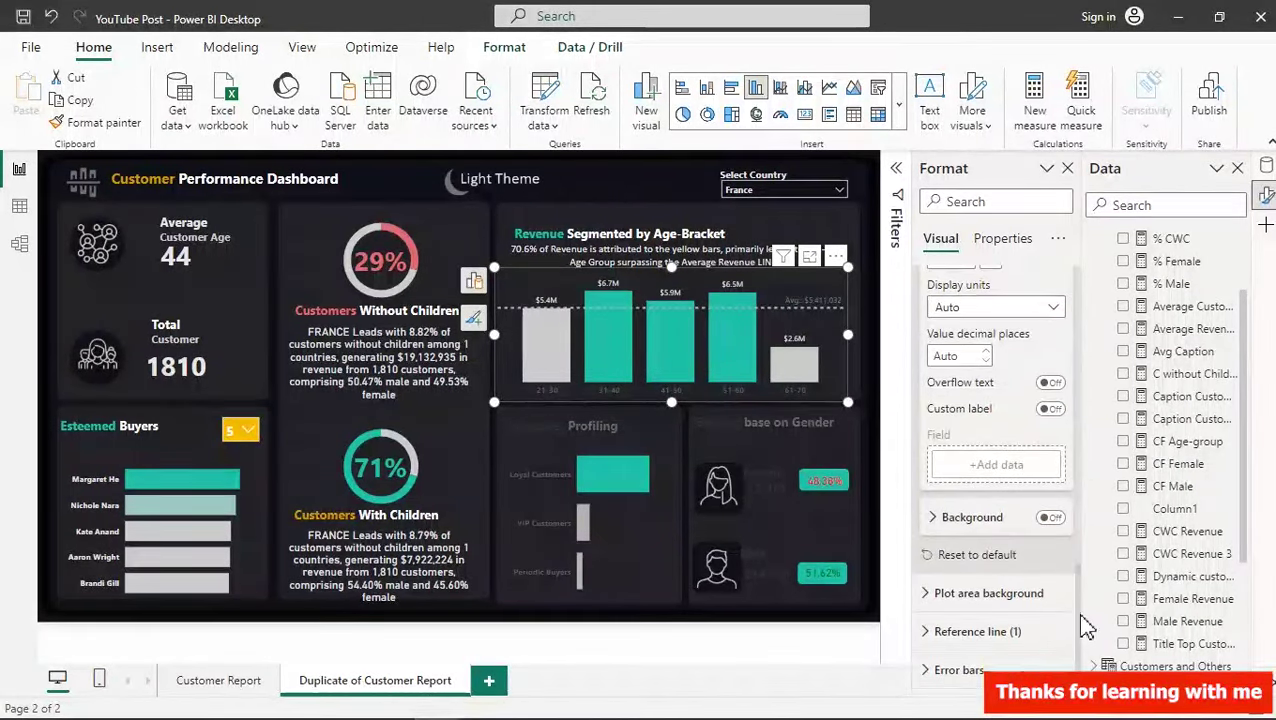
left_click(940, 632)
left_click_drag(1081, 560, 1078, 637)
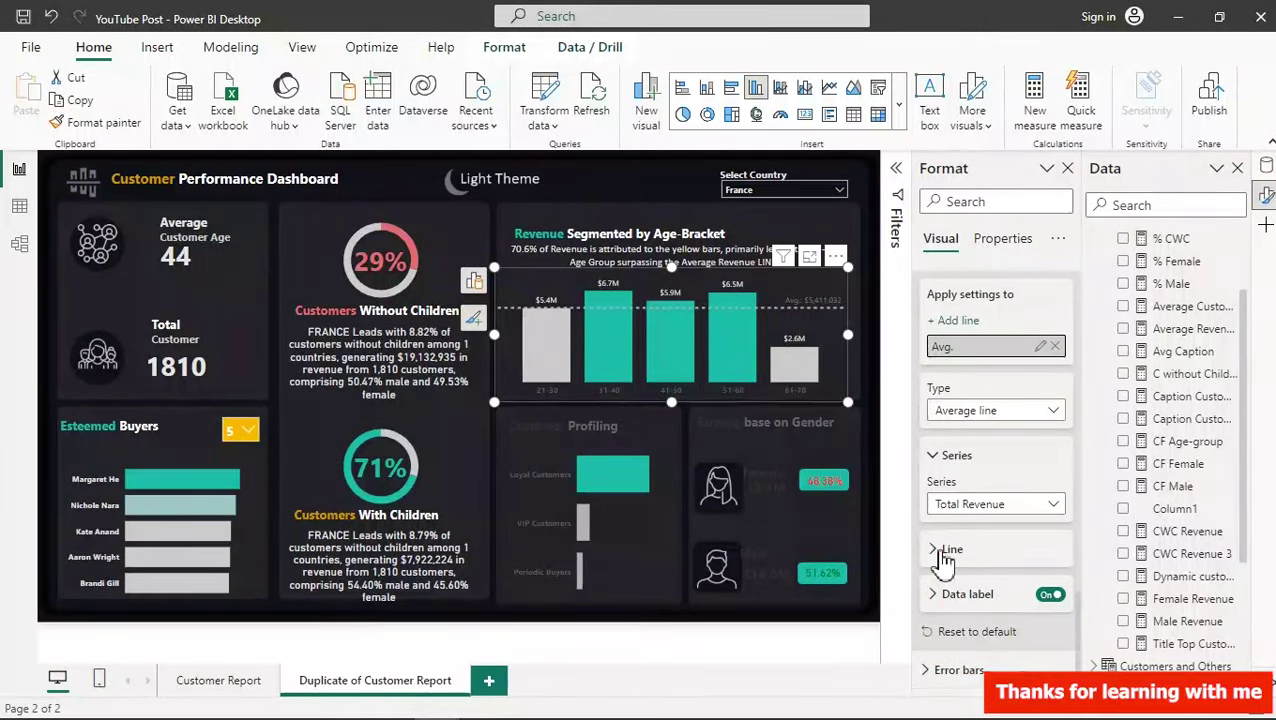
left_click(932, 595)
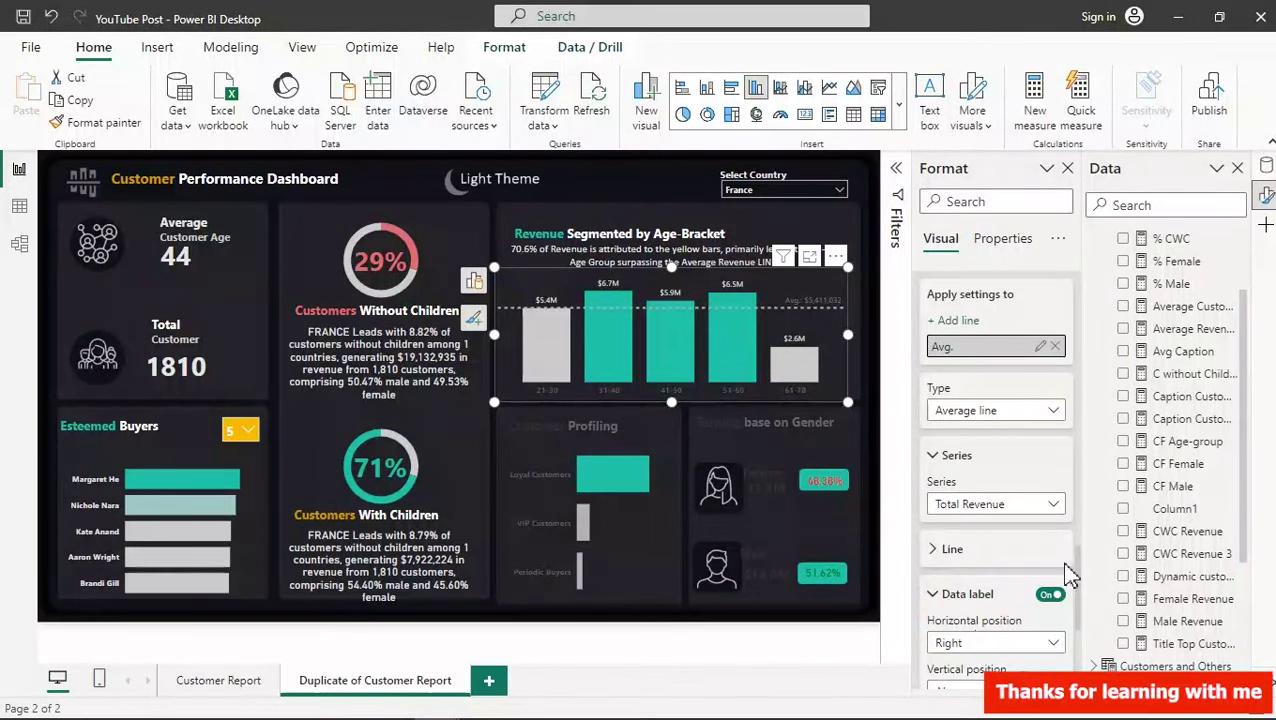
scroll(1082, 575, "down", 5)
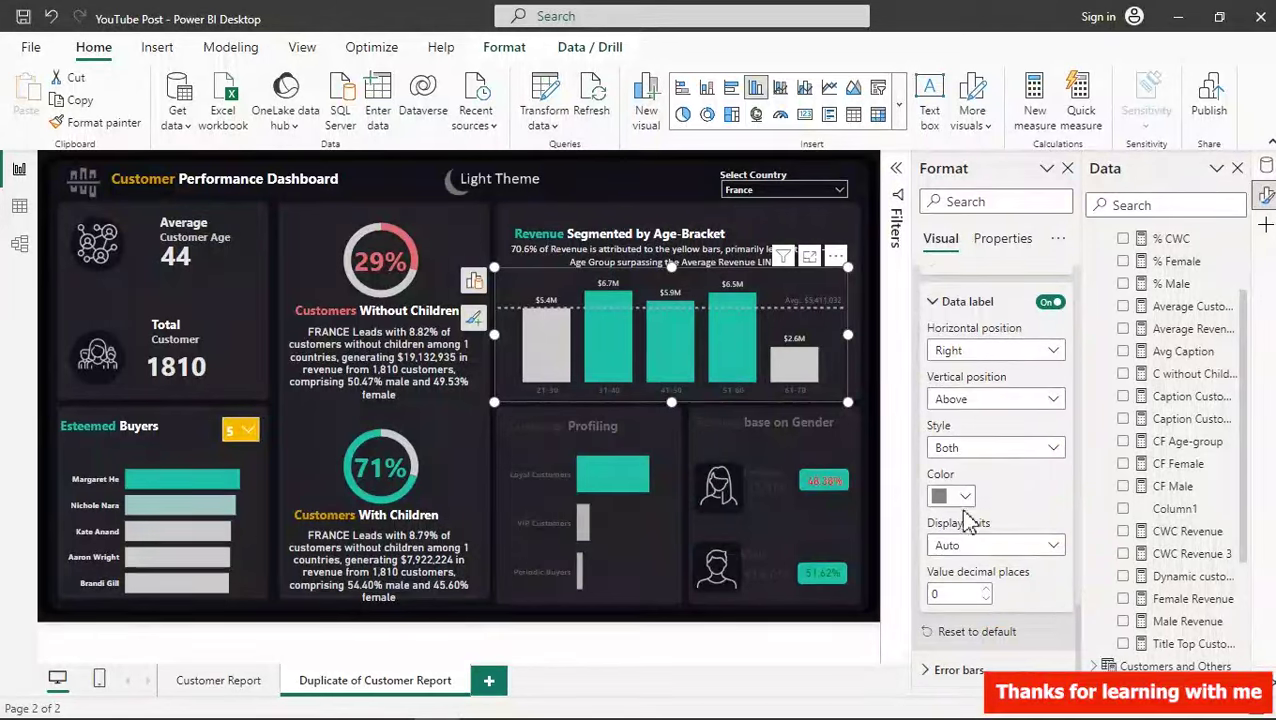
left_click(963, 497)
left_click(952, 415)
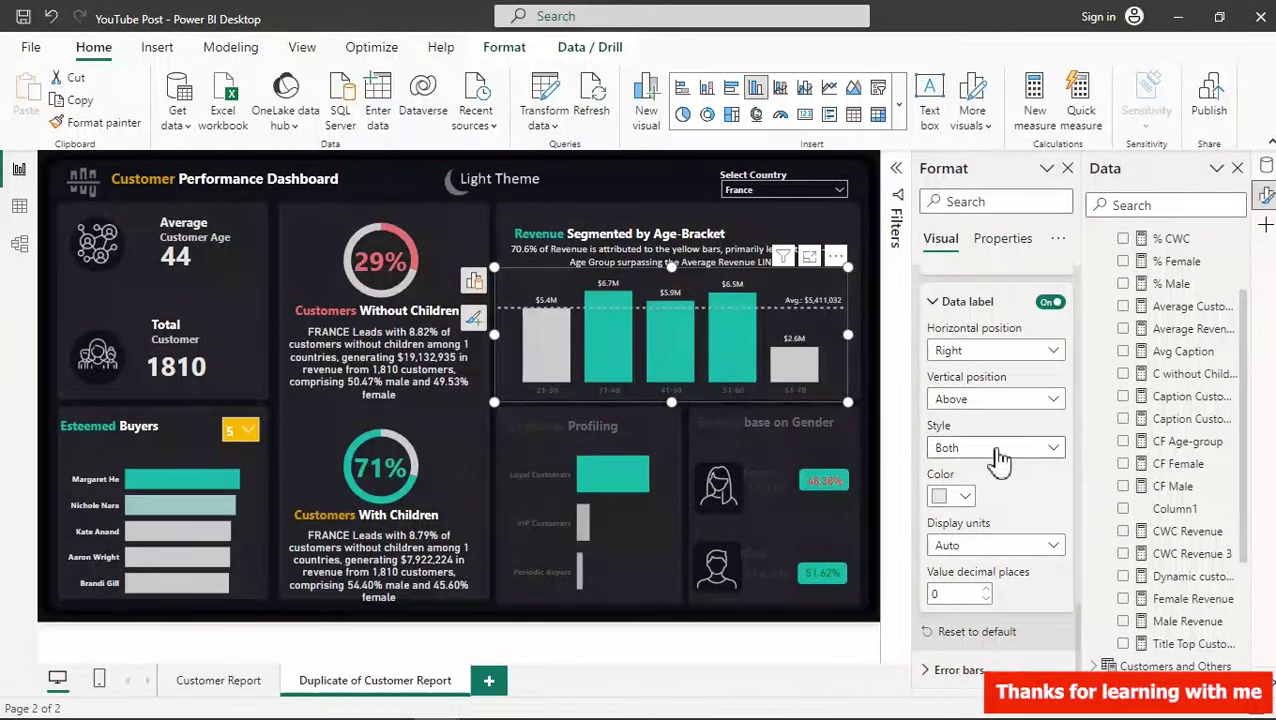
- Set the X-axis value color of the age-bracket column chart to white
left_click_drag(1078, 622, 1083, 275)
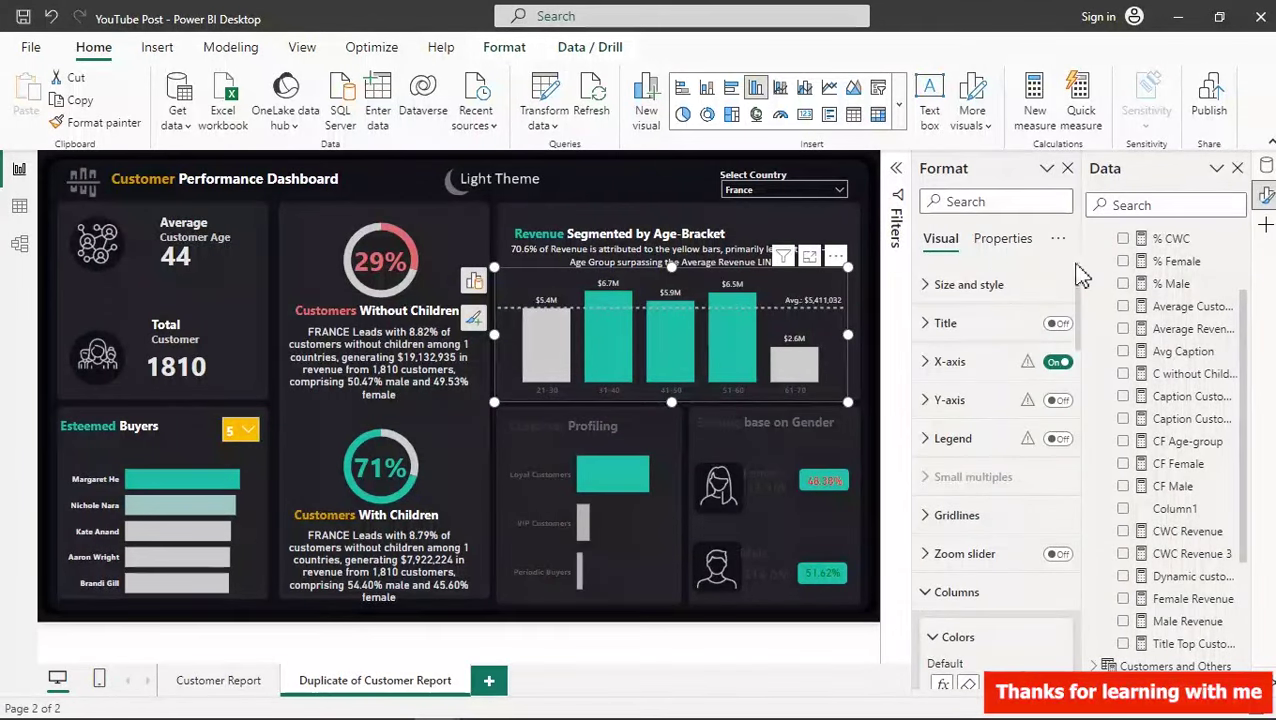
left_click(961, 362)
left_click(957, 538)
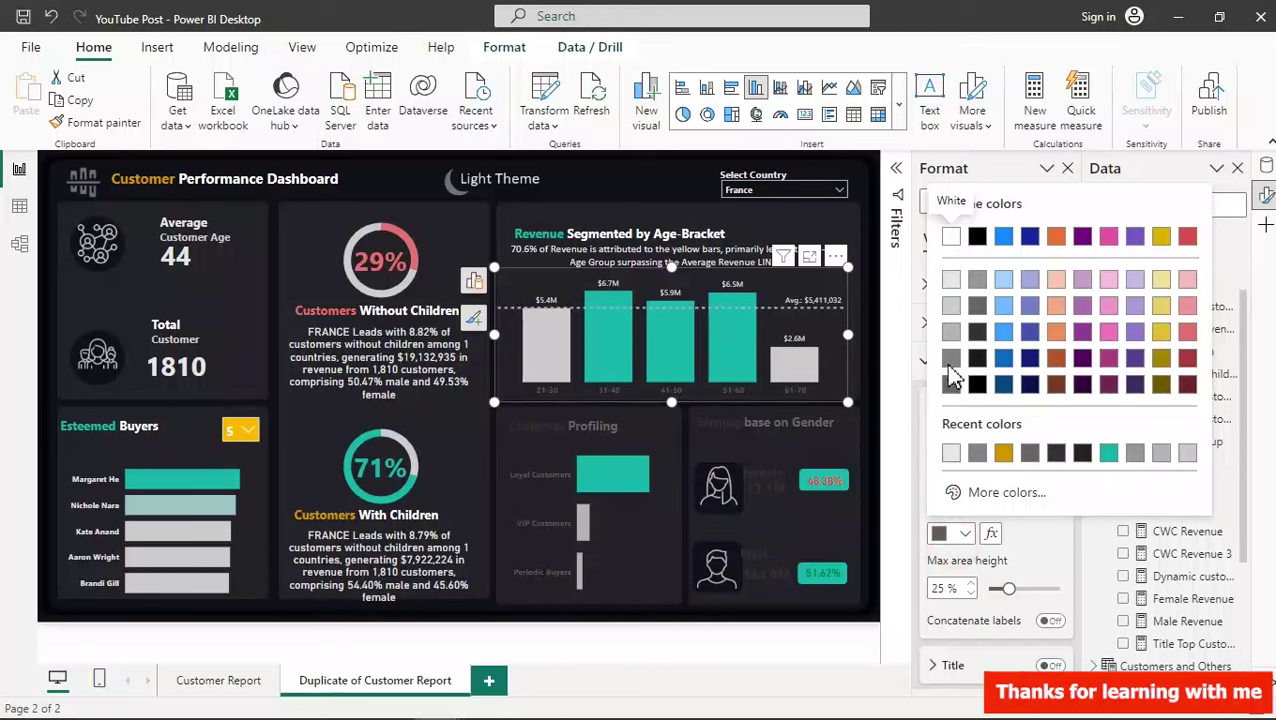
left_click(953, 237)
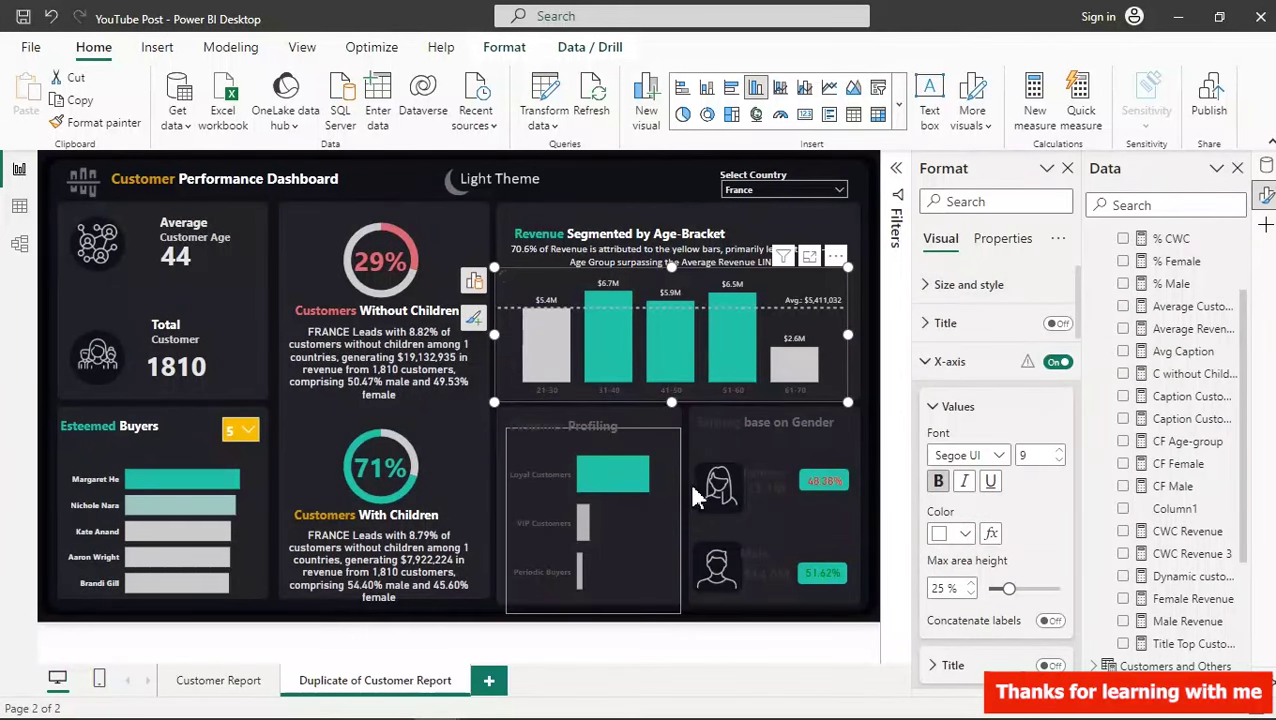
- Set the Y-axis value color of the Customer Profiling bar chart to white
left_click(548, 462)
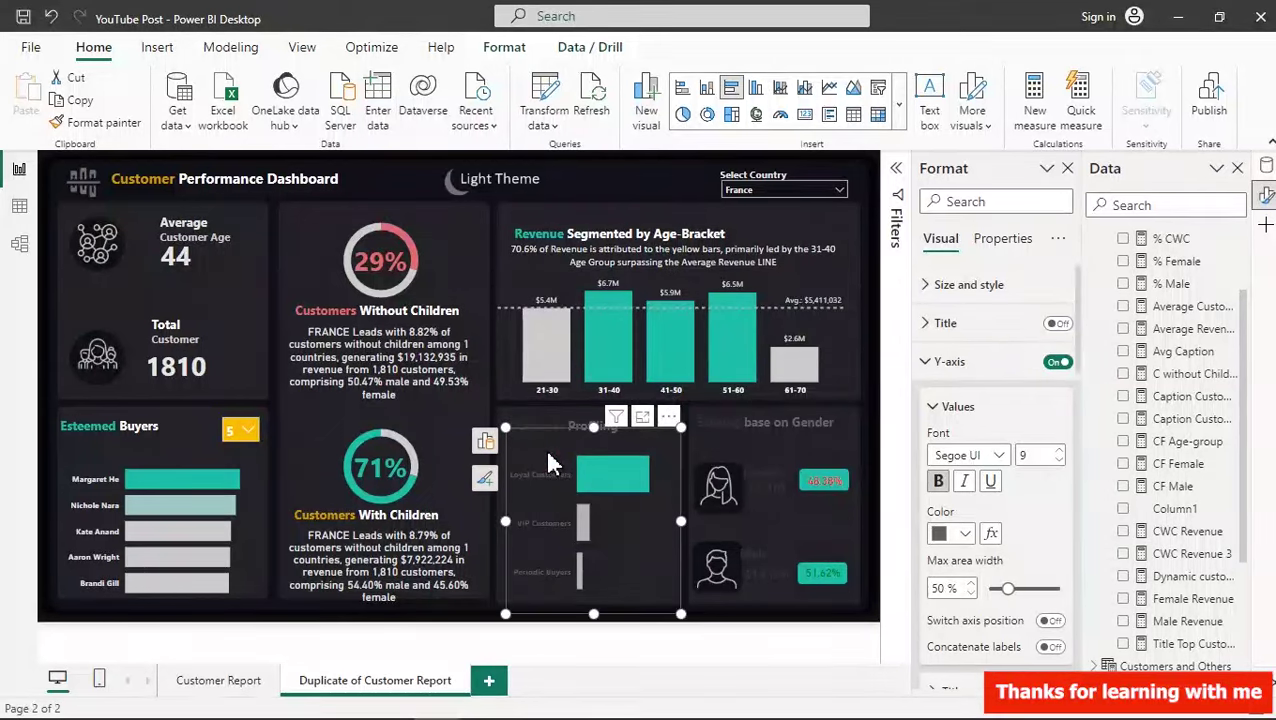
left_click(950, 370)
left_click(953, 368)
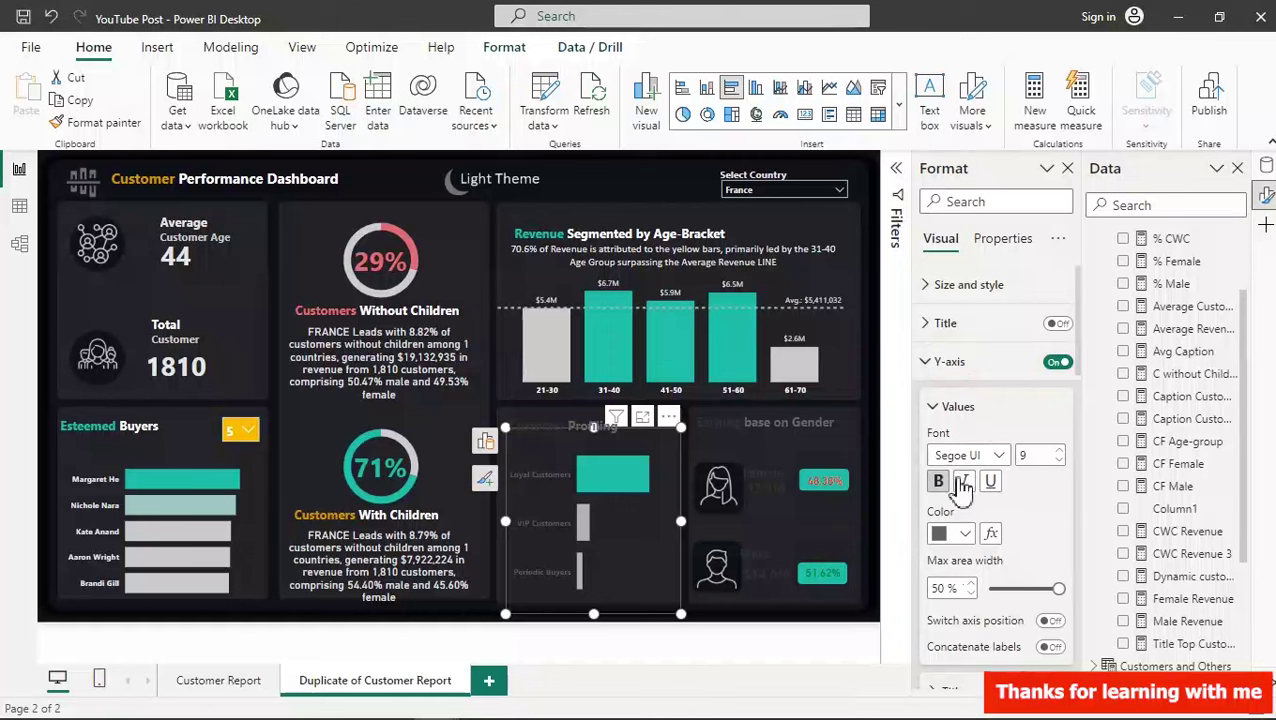
left_click(960, 533)
left_click(951, 453)
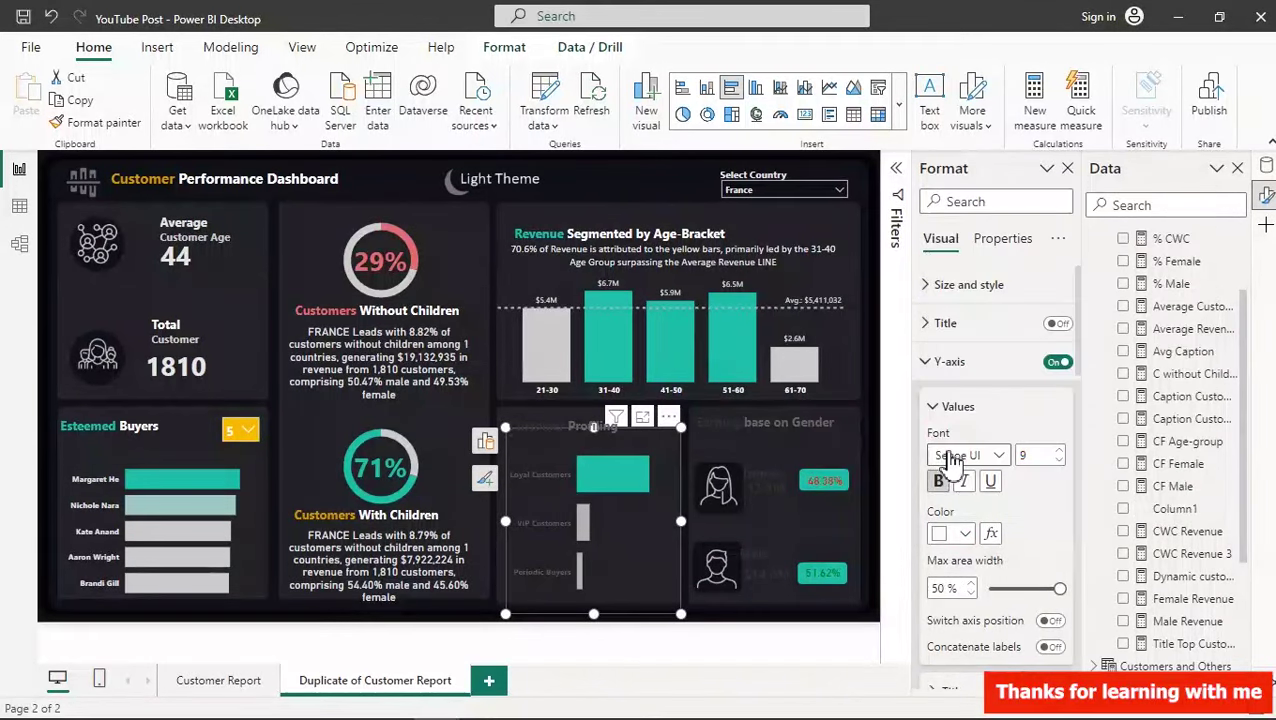
left_click(937, 481)
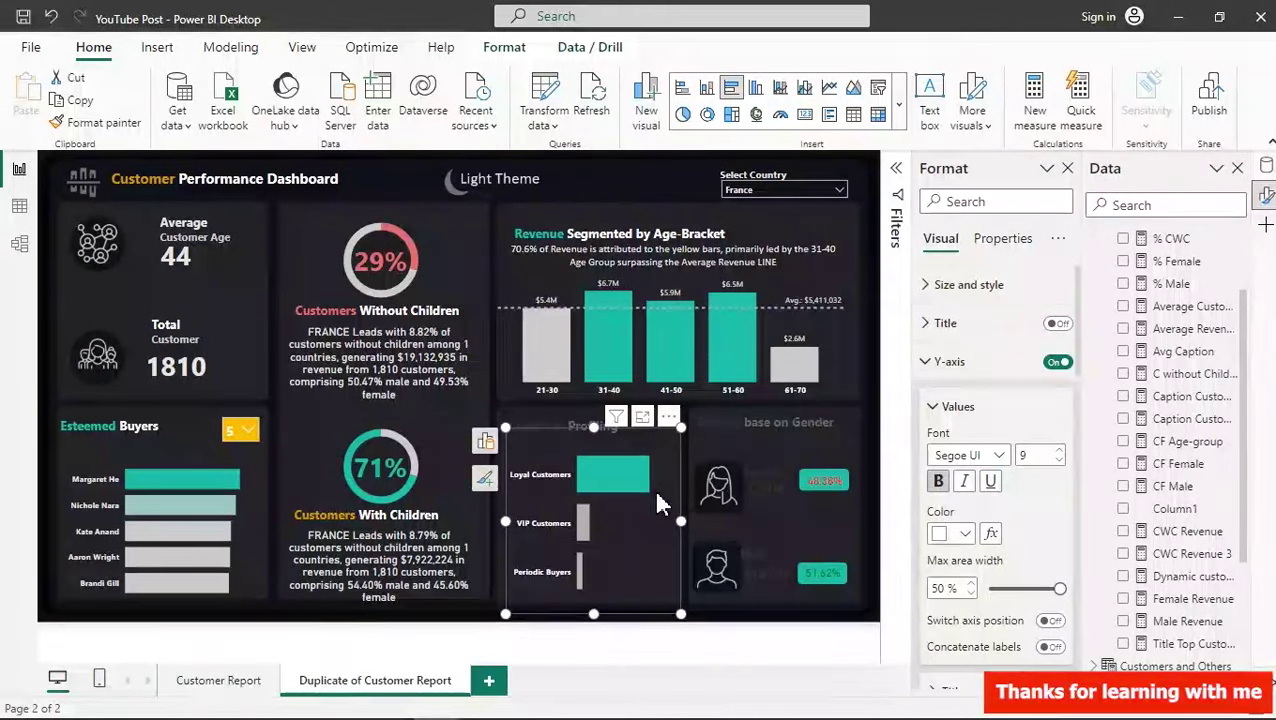
- Recolor both words of the Customer Profiling heading with the recent white
left_click(565, 422)
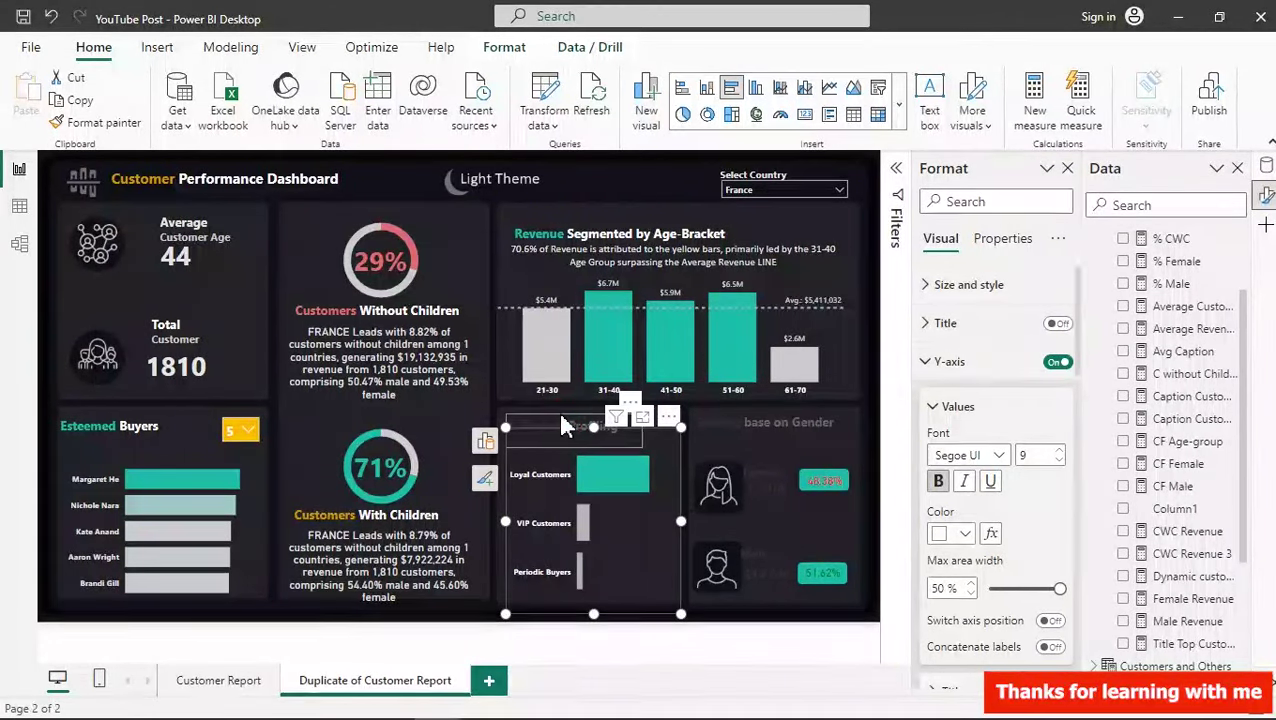
left_click(570, 425)
left_click(565, 427)
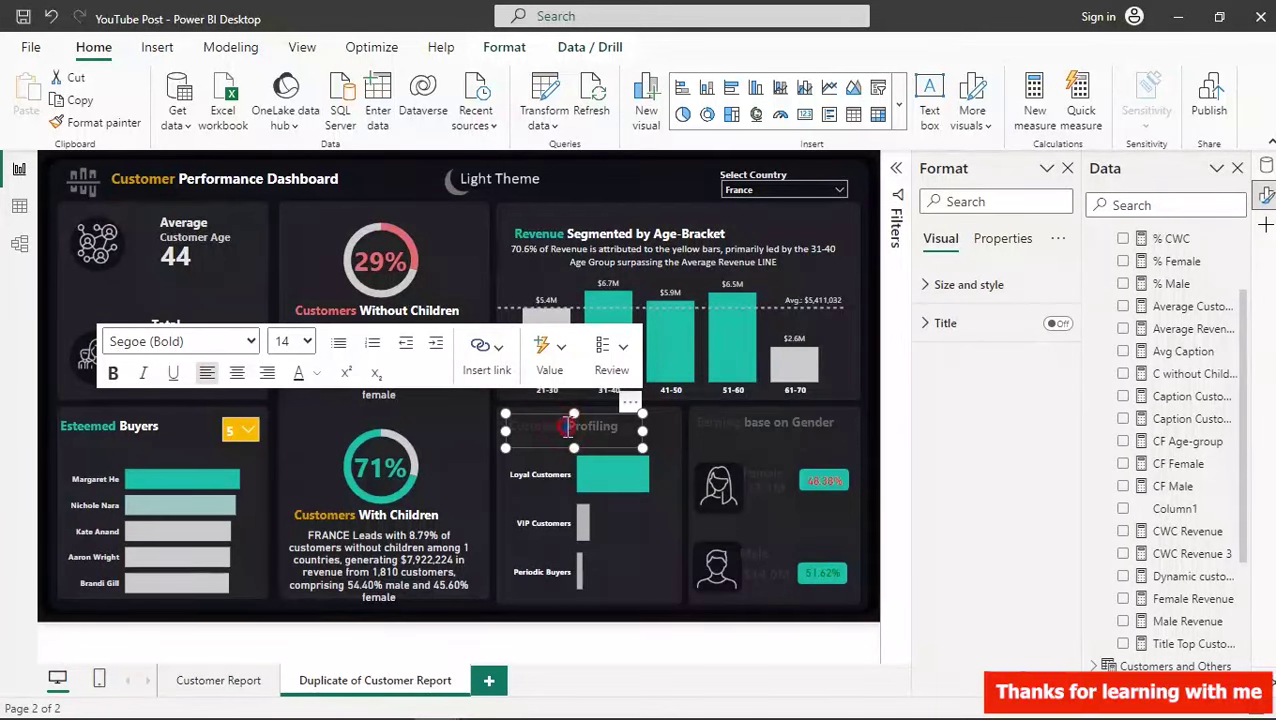
left_click(316, 374)
left_click(359, 292)
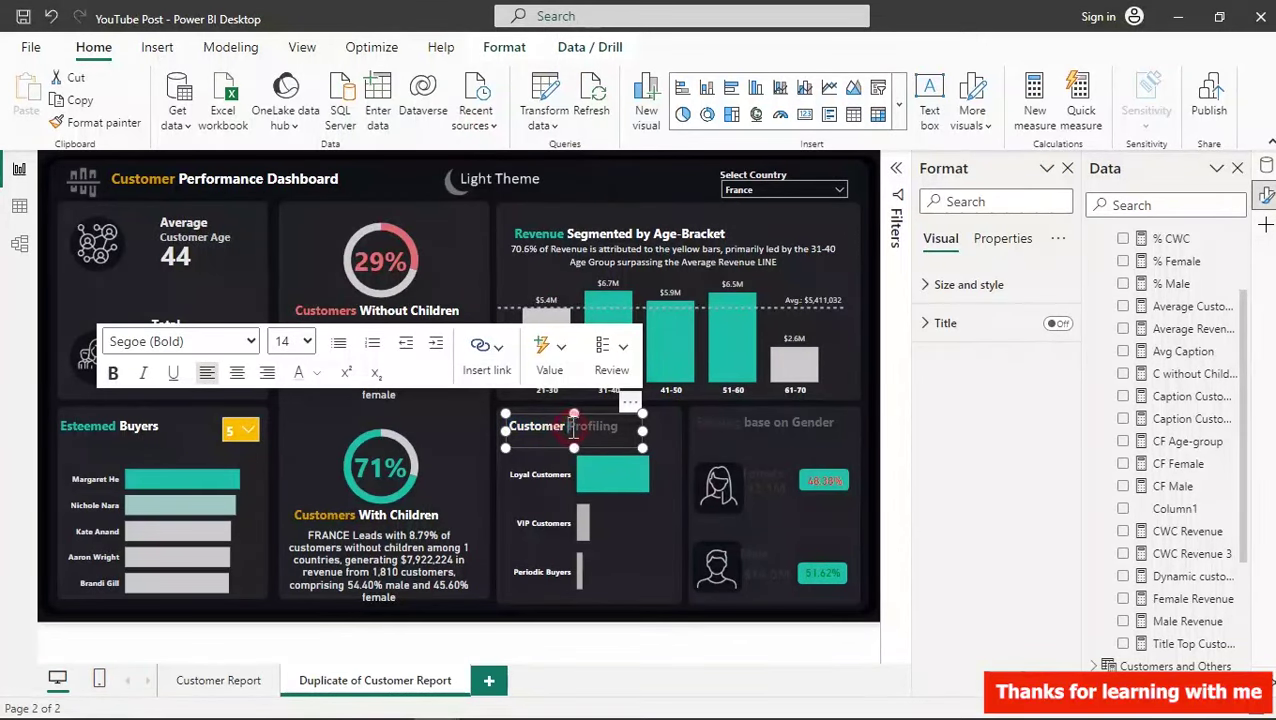
left_click(316, 373)
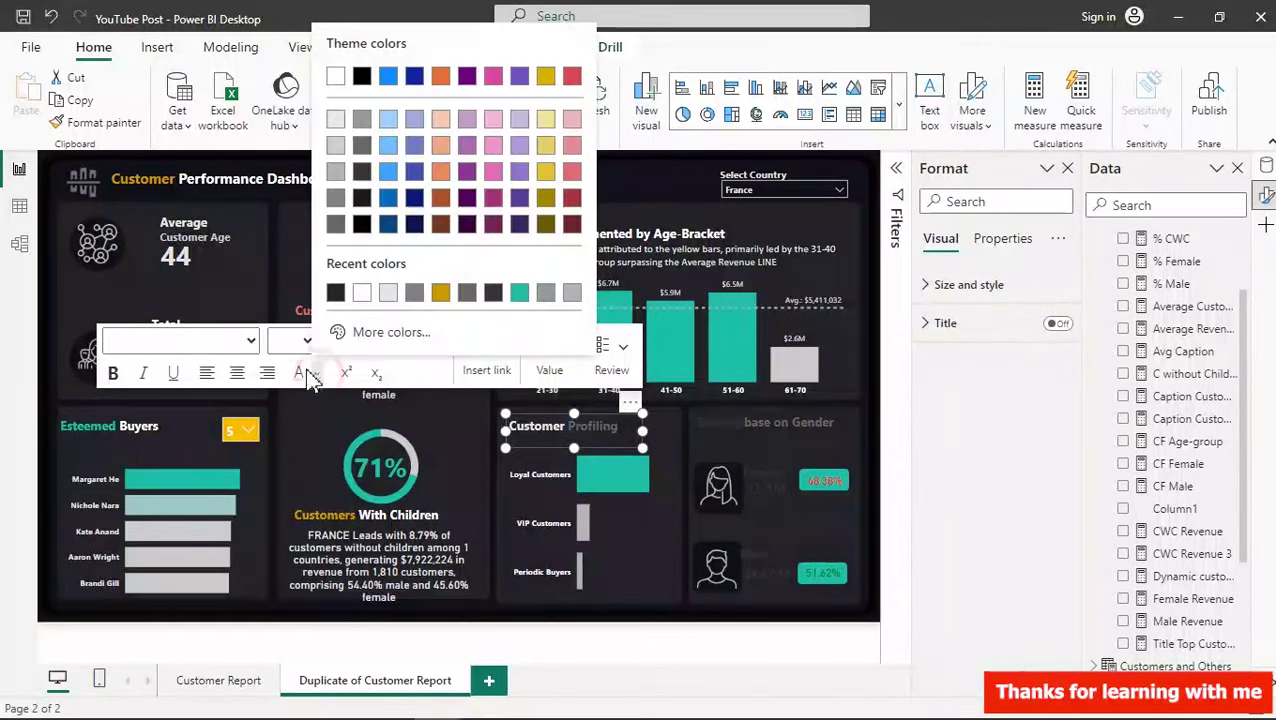
left_click(361, 292)
- Recolor "base on Gender" in the gender earnings heading white
double_click(747, 424)
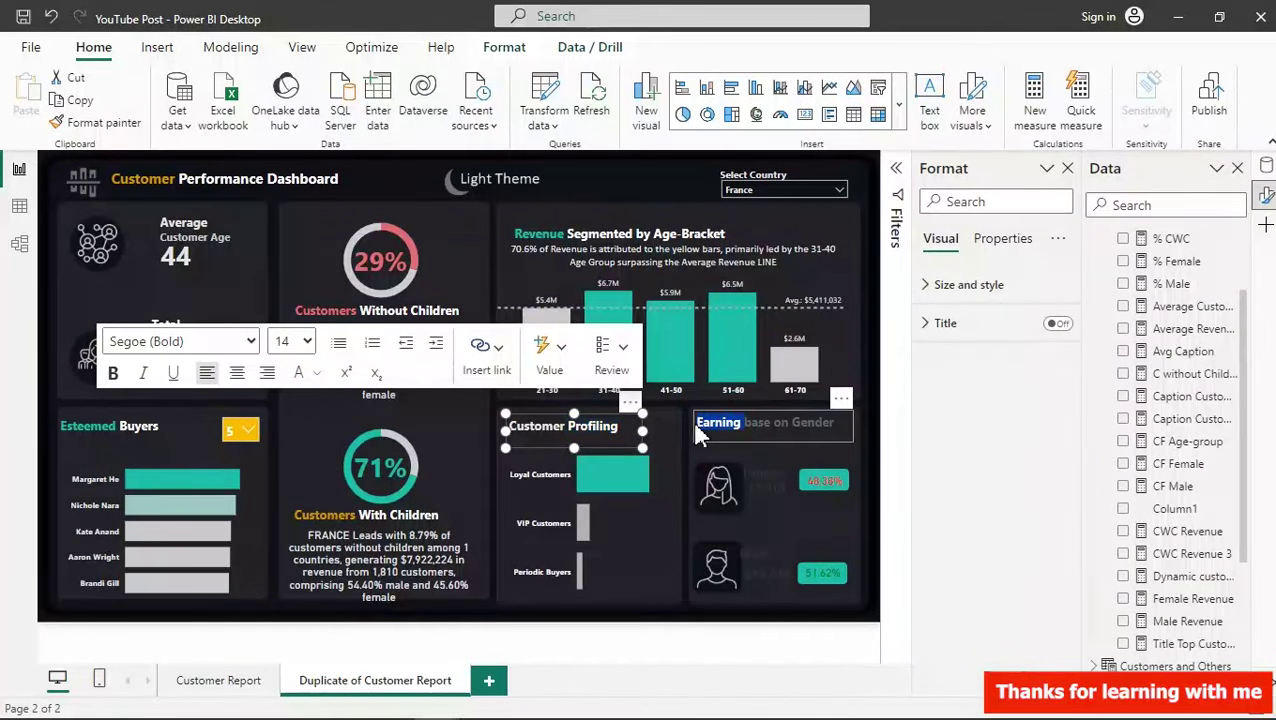
left_click_drag(834, 424, 746, 424)
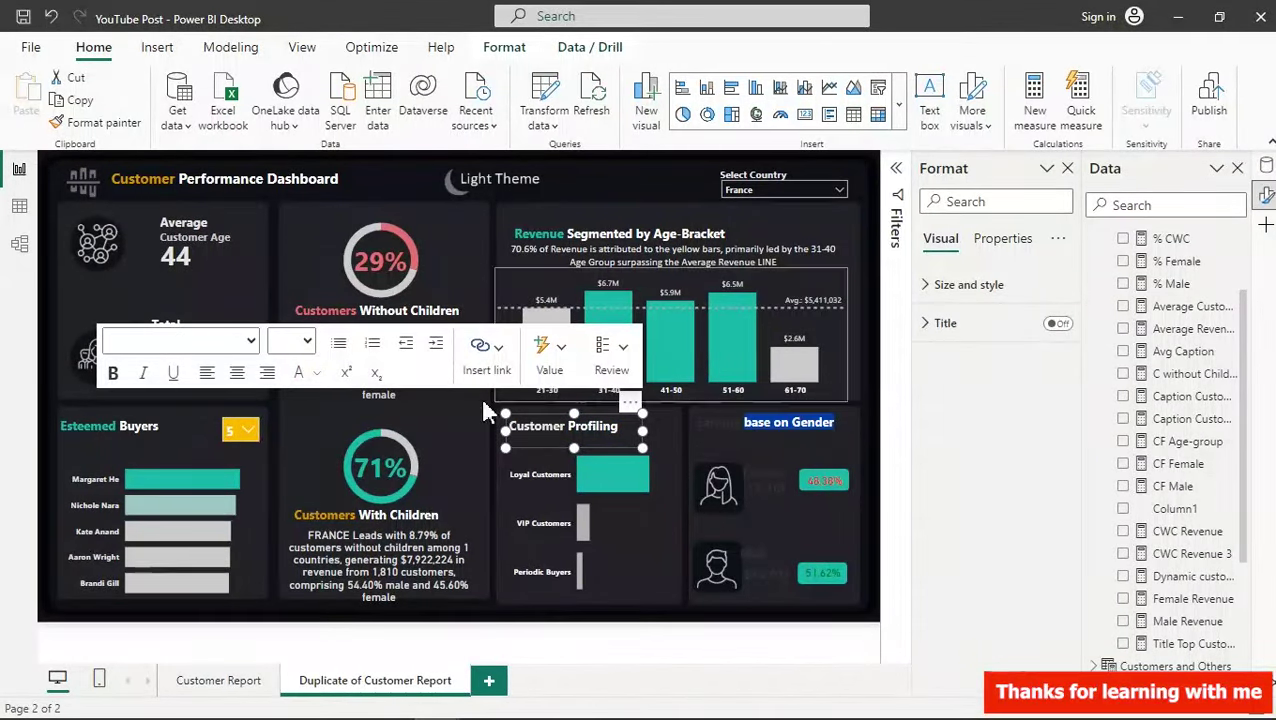
left_click(316, 373)
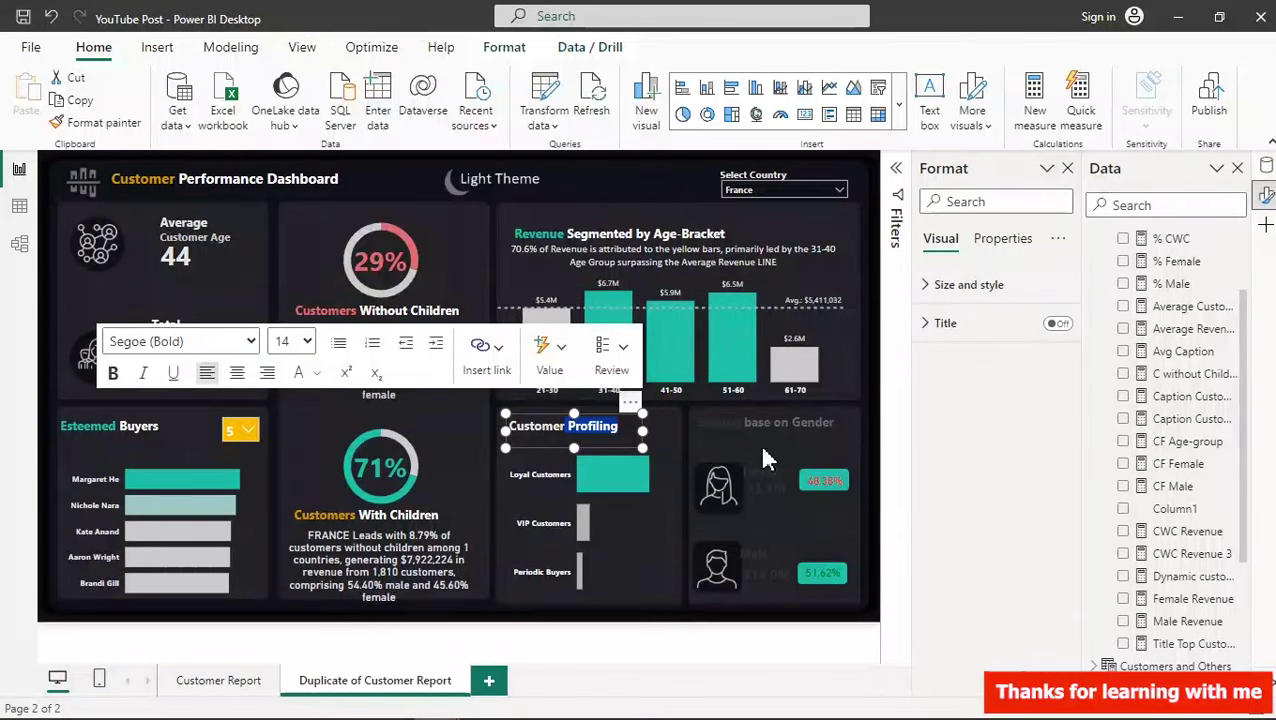
left_click(747, 424)
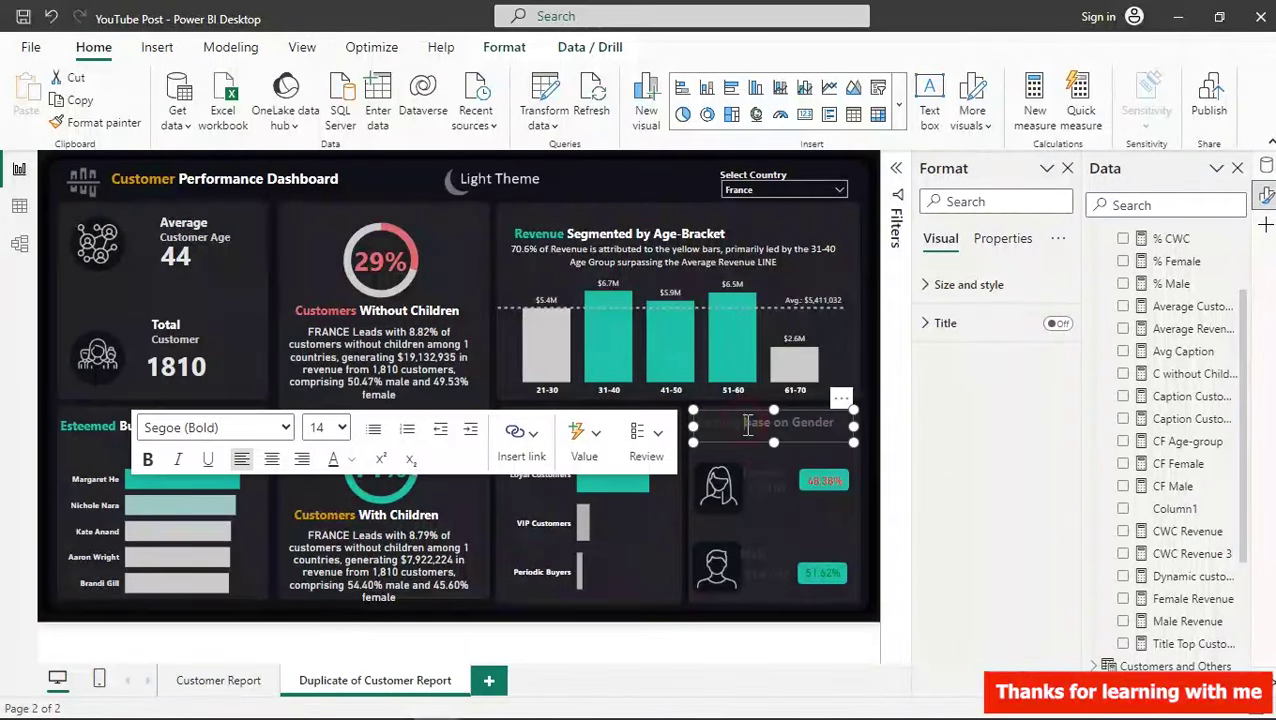
left_click_drag(745, 424, 831, 424)
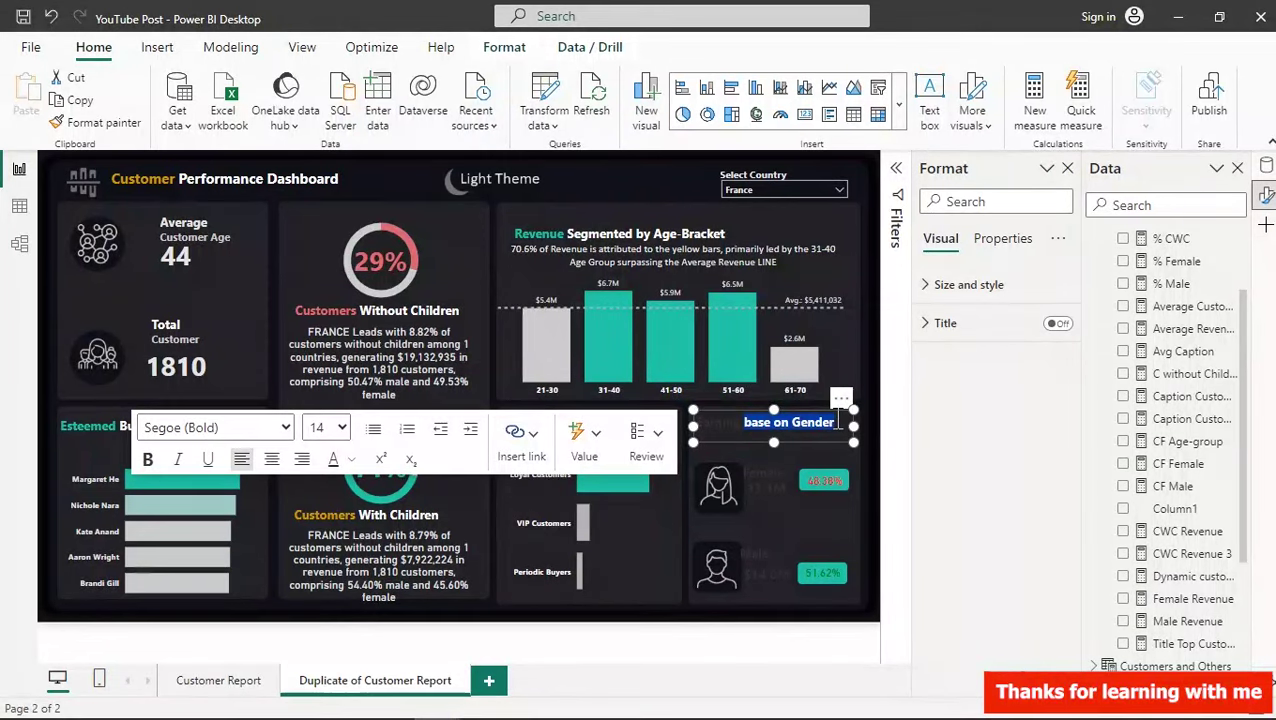
left_click(352, 459)
left_click(378, 393)
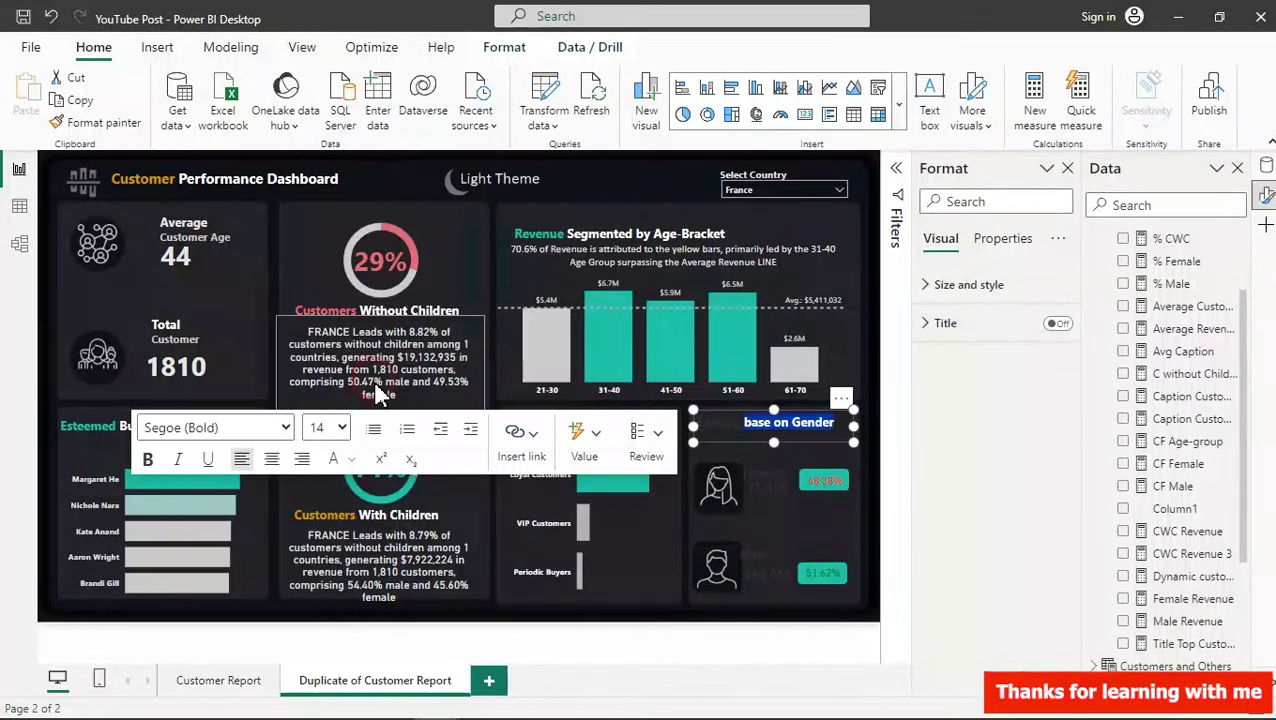
- Recolor "Earning" in the gender earnings heading with the lightest gray theme color
left_click(741, 425)
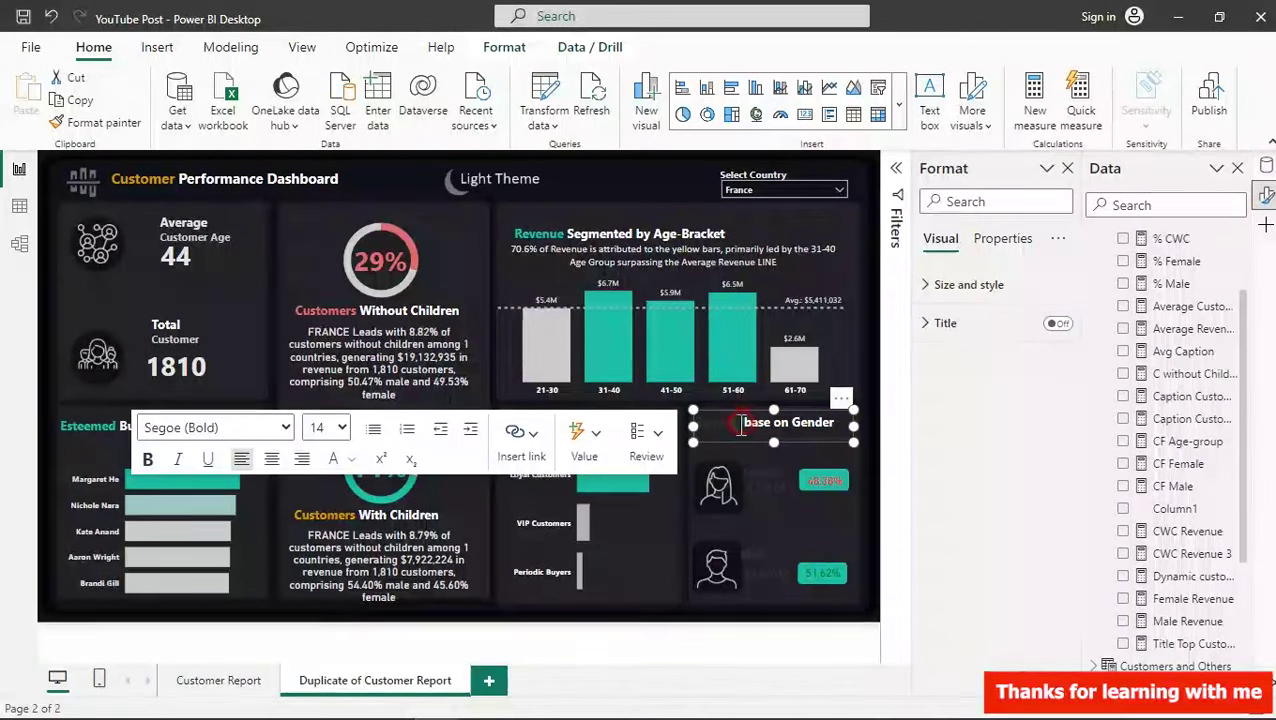
key("Escape")
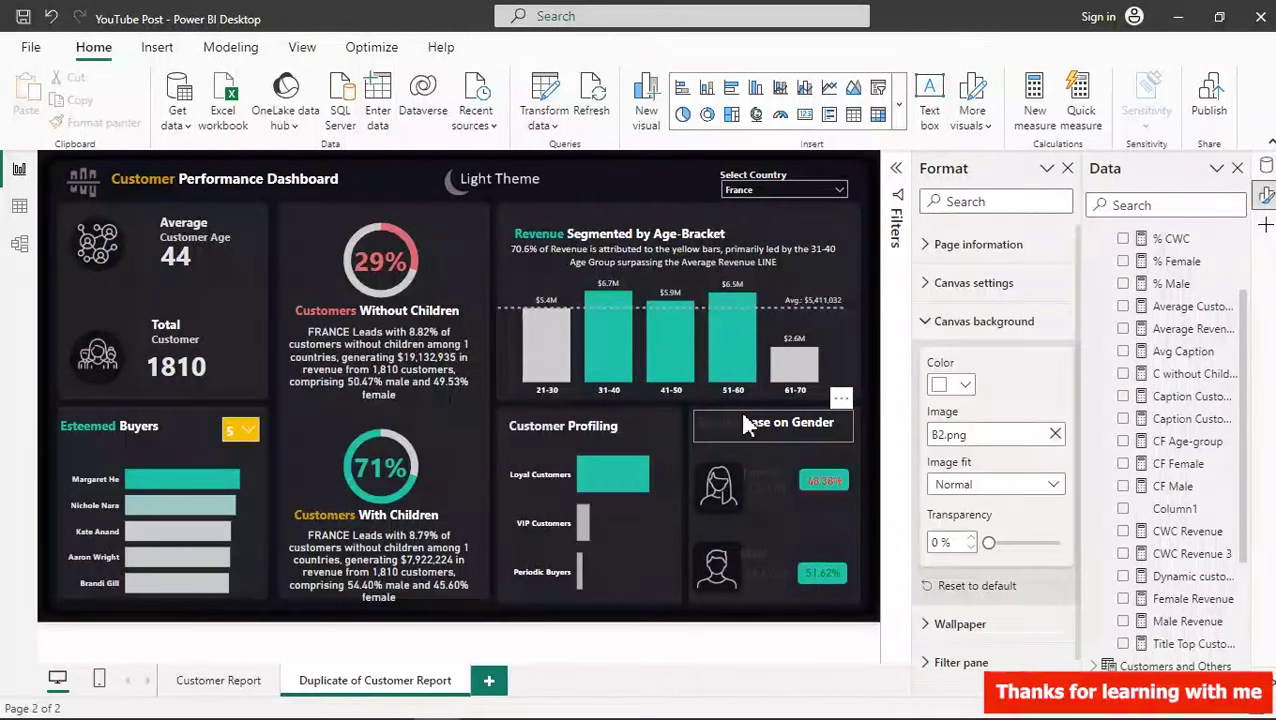
double_click(730, 422)
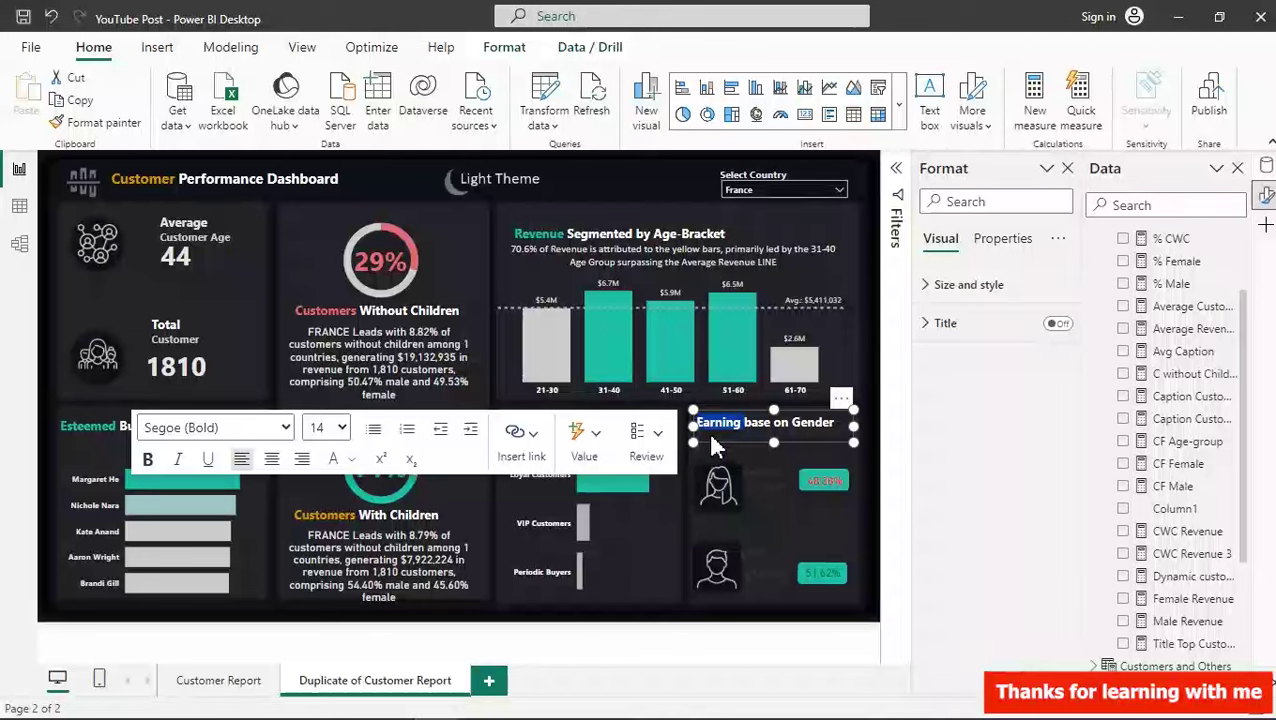
left_click(351, 459)
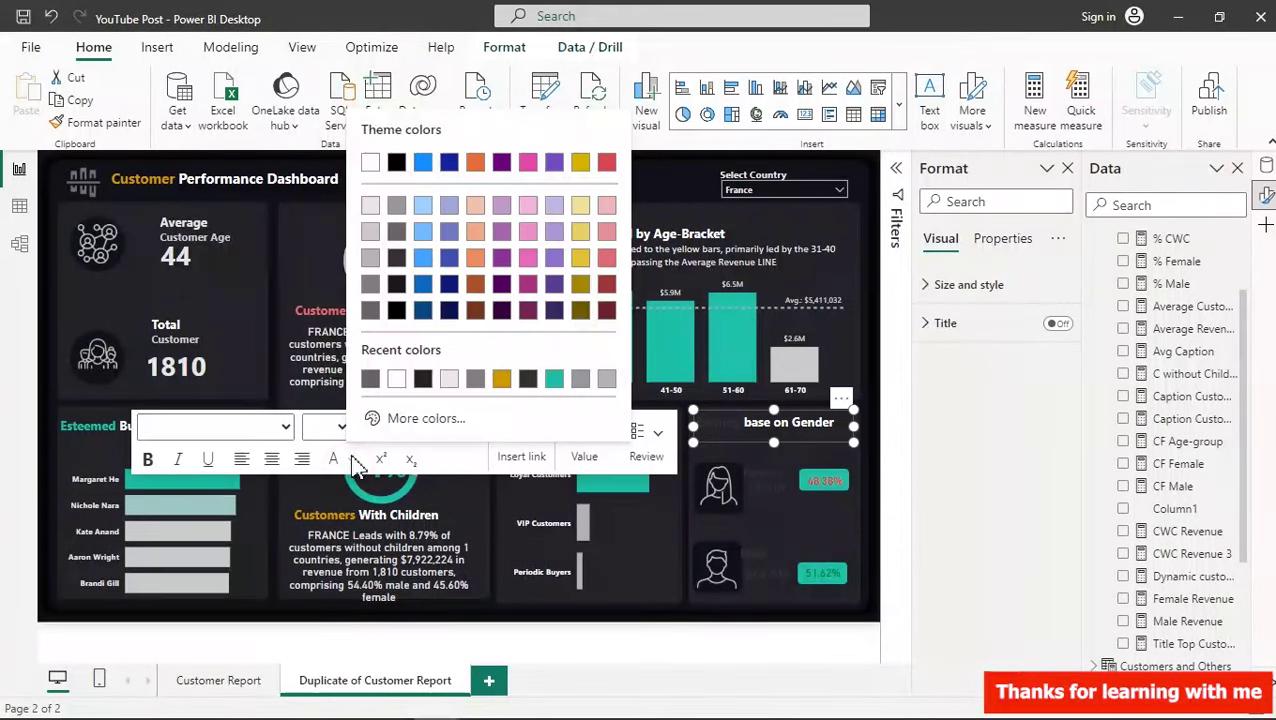
left_click(370, 208)
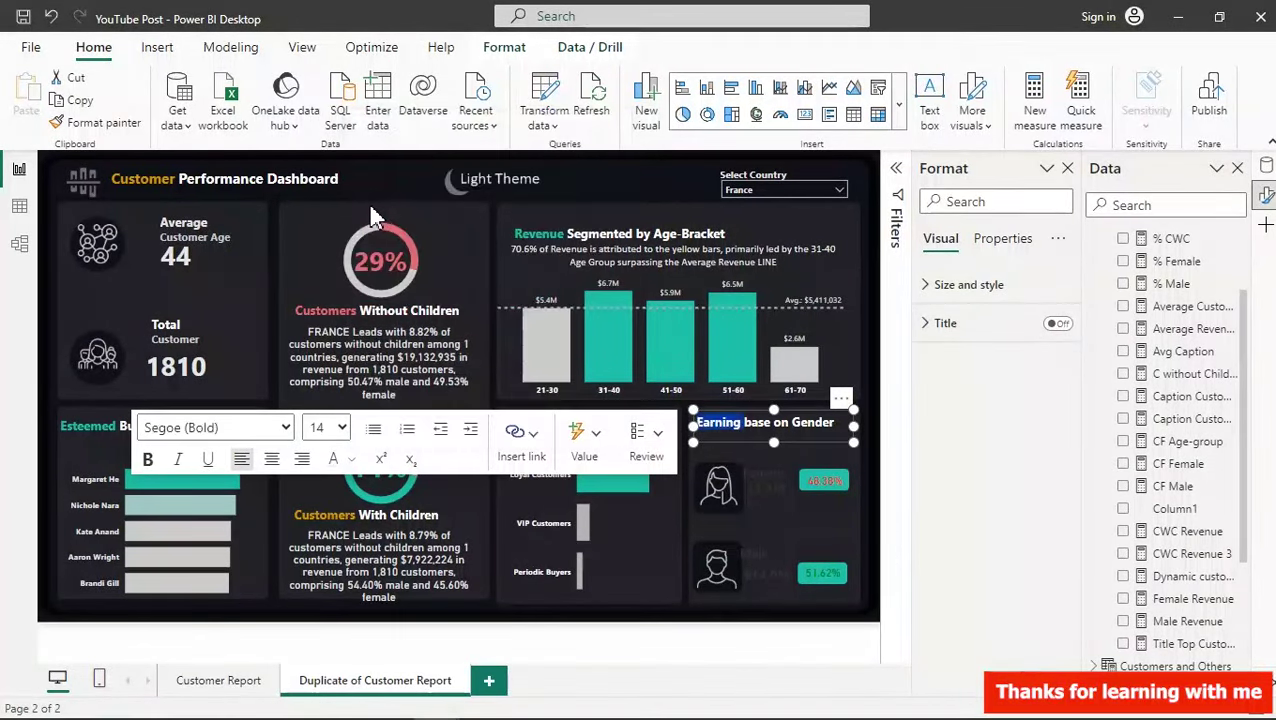
left_click(616, 166)
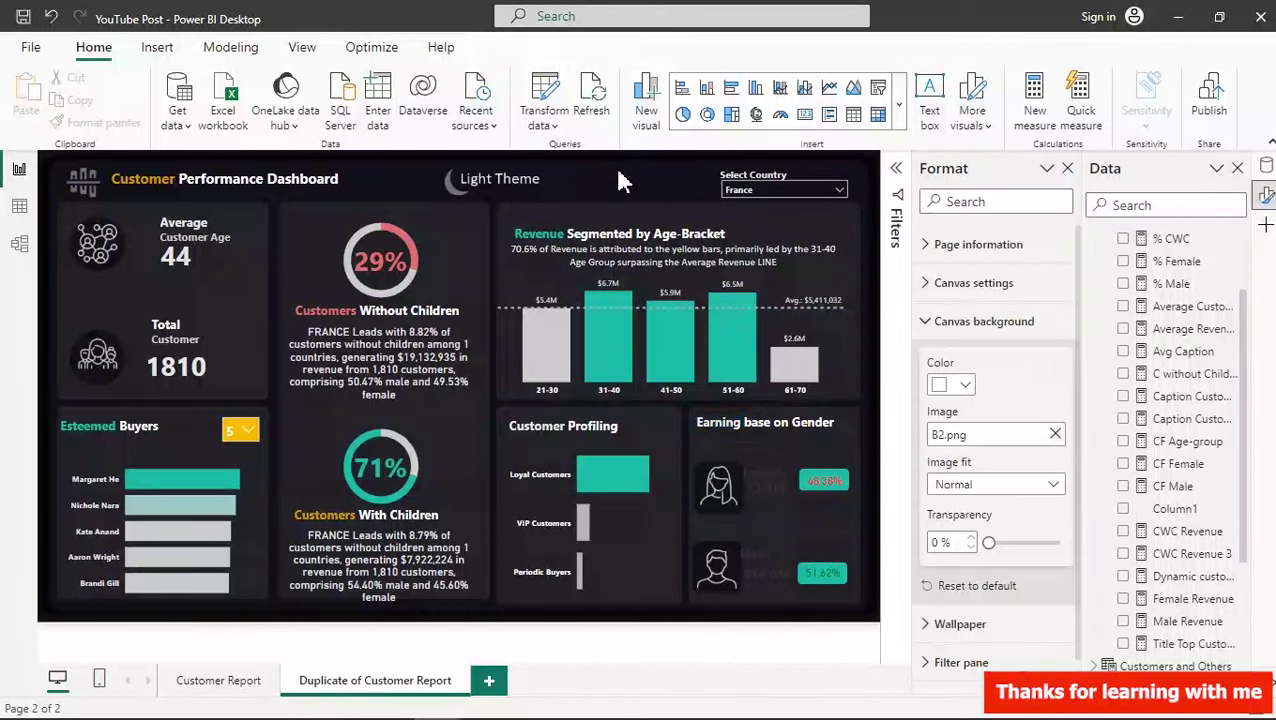
- Set the callout value color of the female and male revenue cards to the lightest gray theme color
left_click(781, 512)
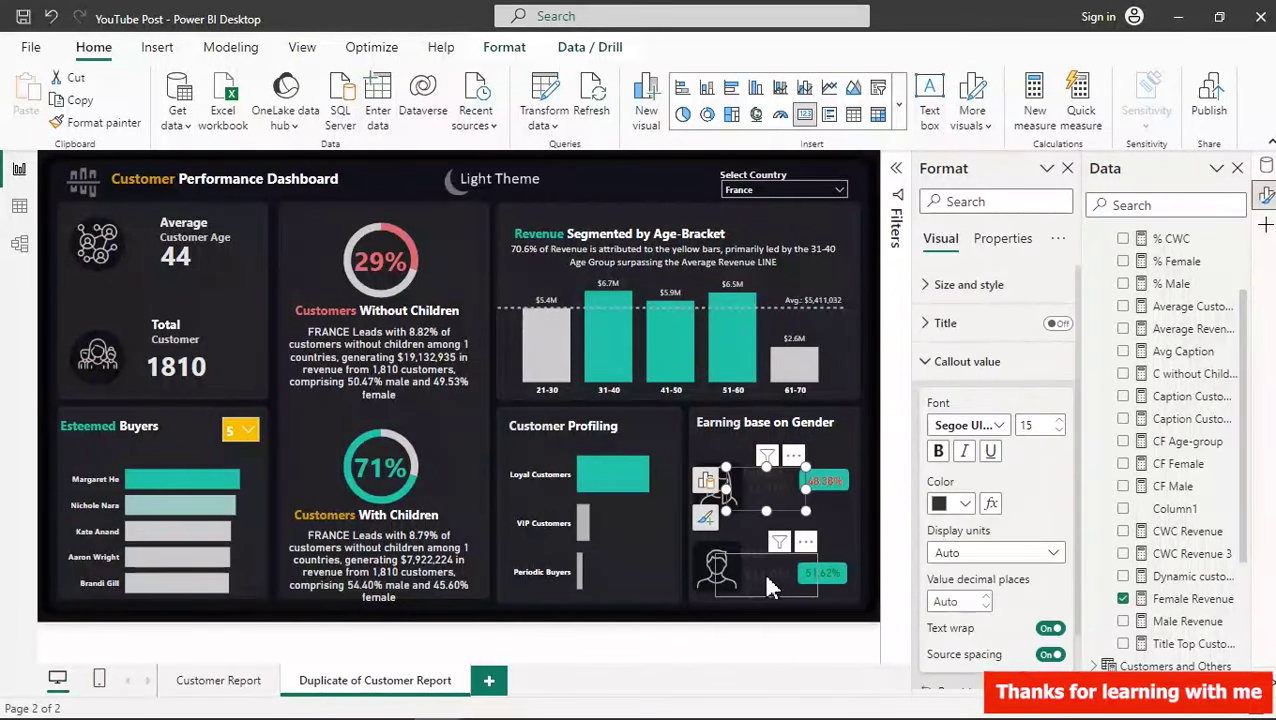
left_click(770, 597, "ctrl")
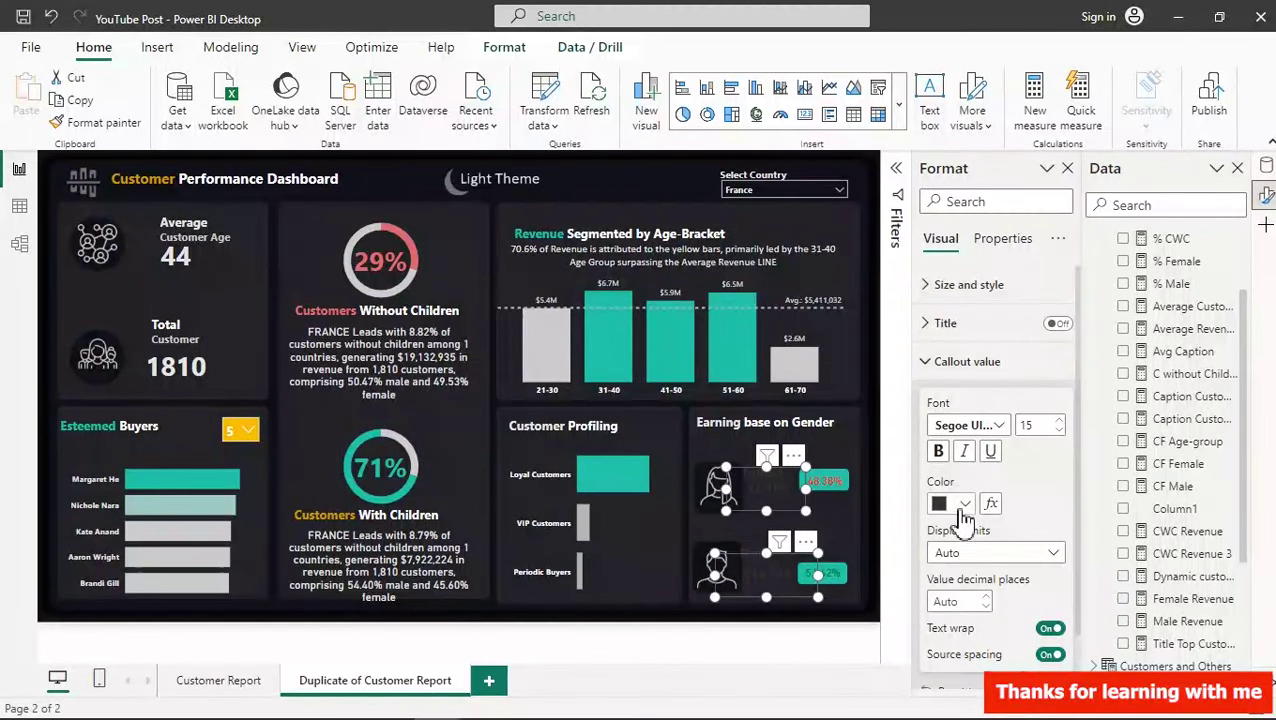
left_click(964, 505)
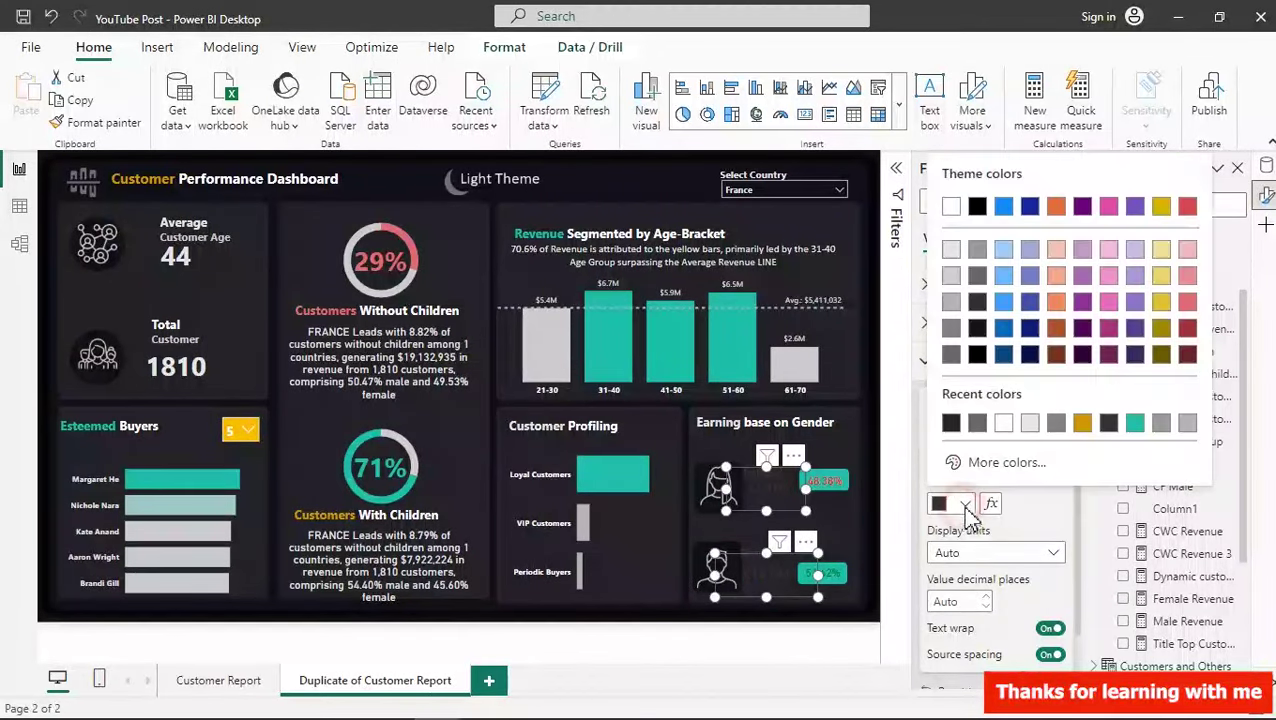
left_click(950, 252)
left_click(613, 181)
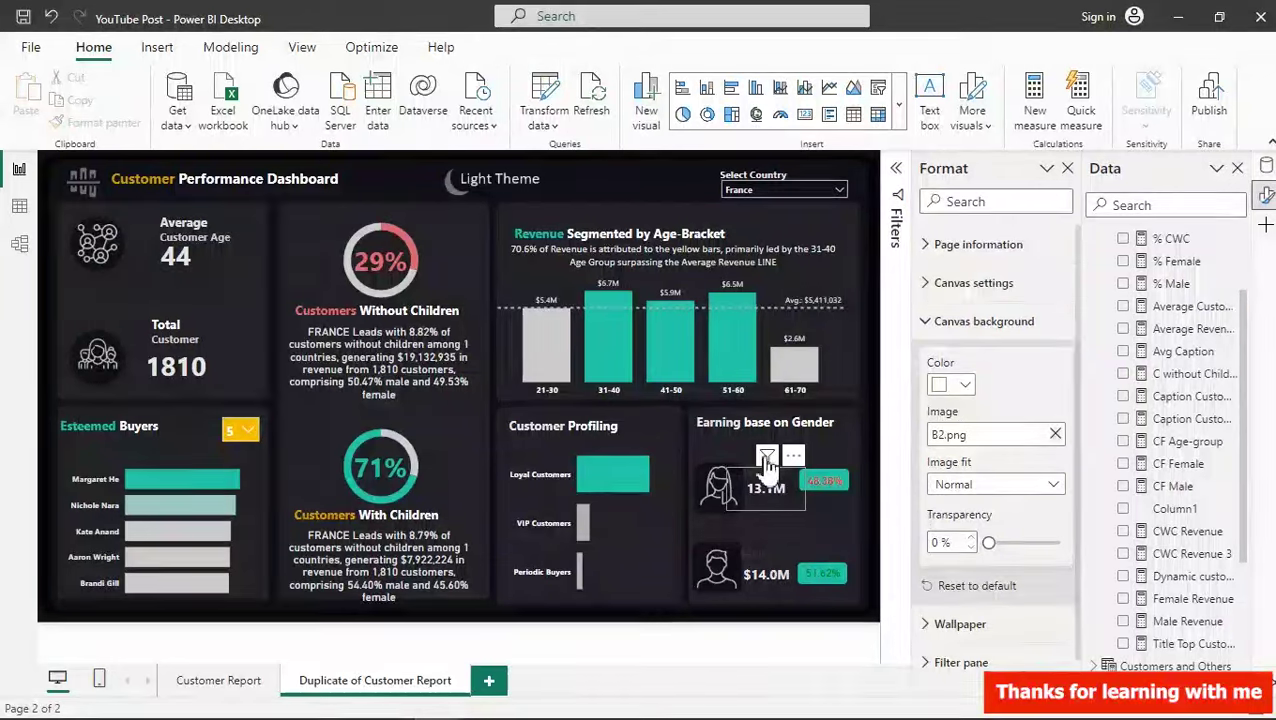
- Recolor the Male label above its revenue value with the lightest gray theme color
left_click(757, 462)
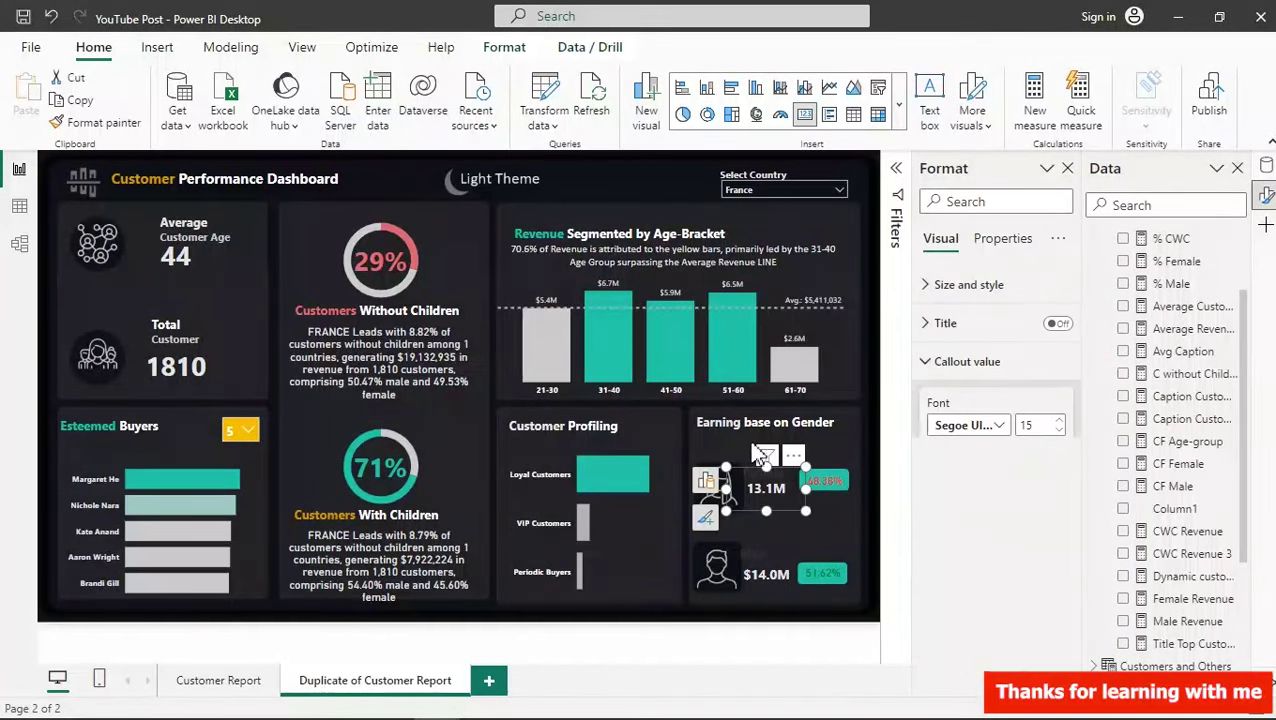
left_click(755, 548)
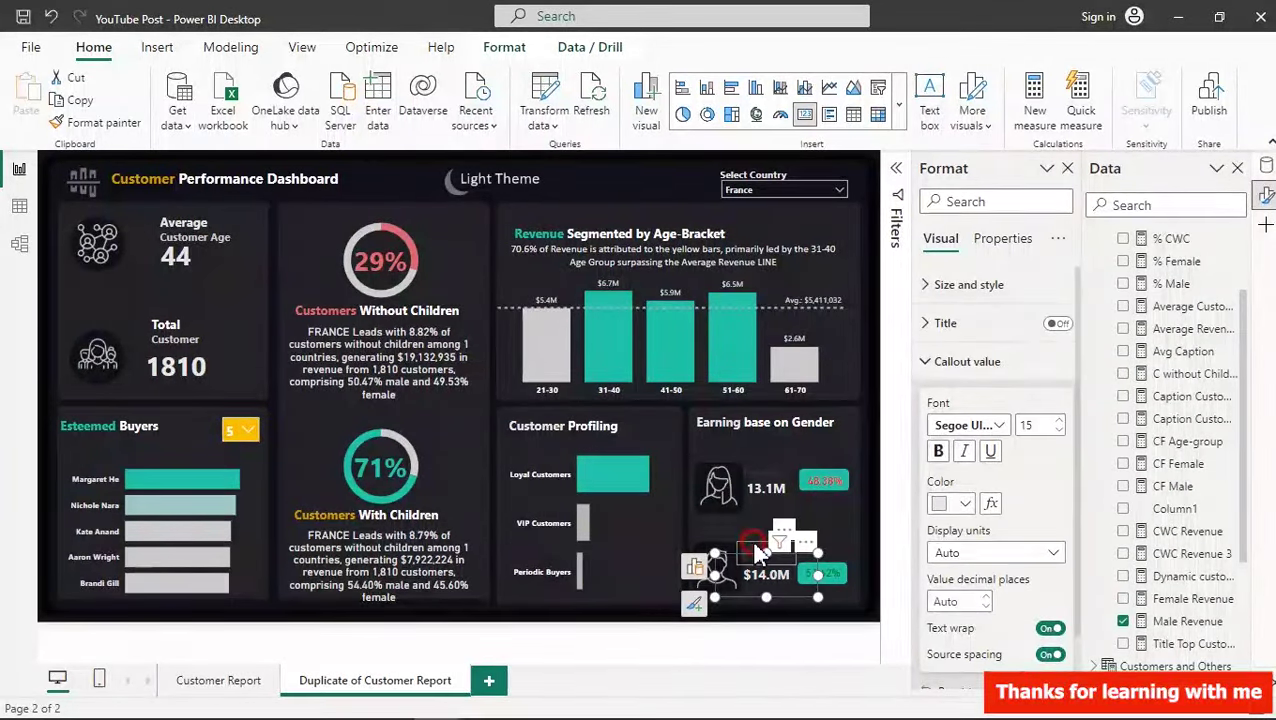
left_click(757, 549)
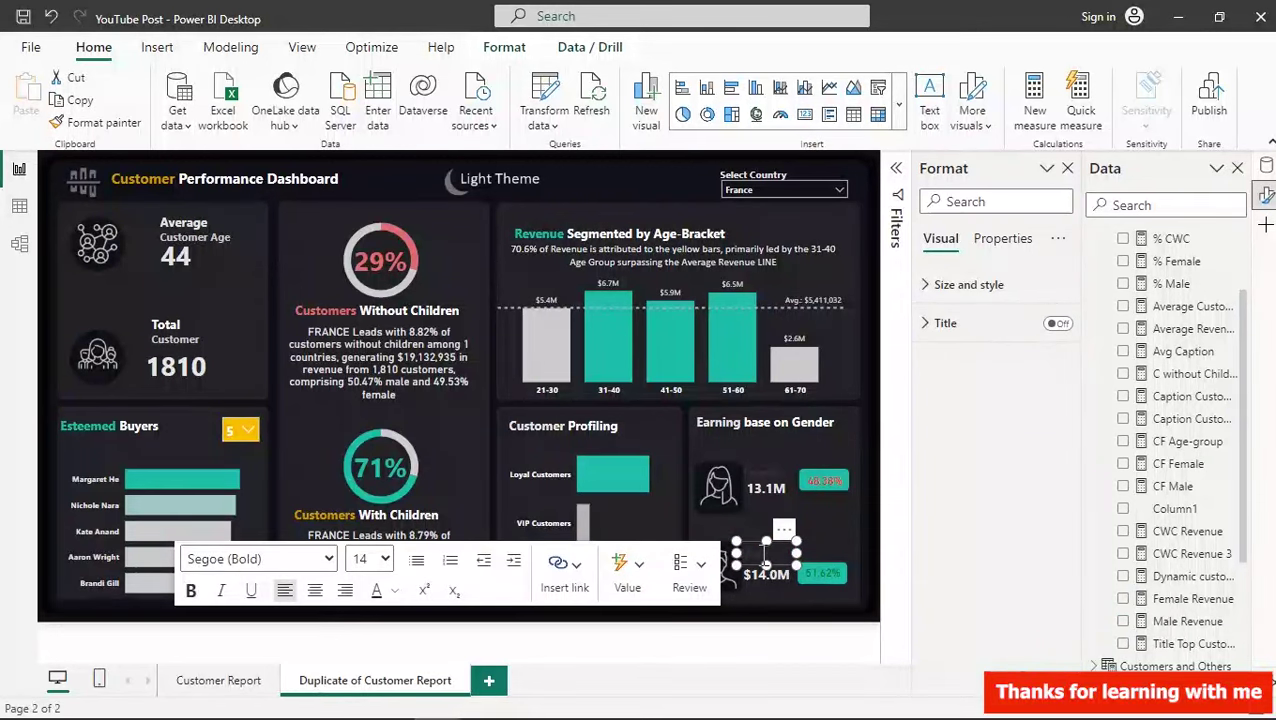
left_click(395, 590)
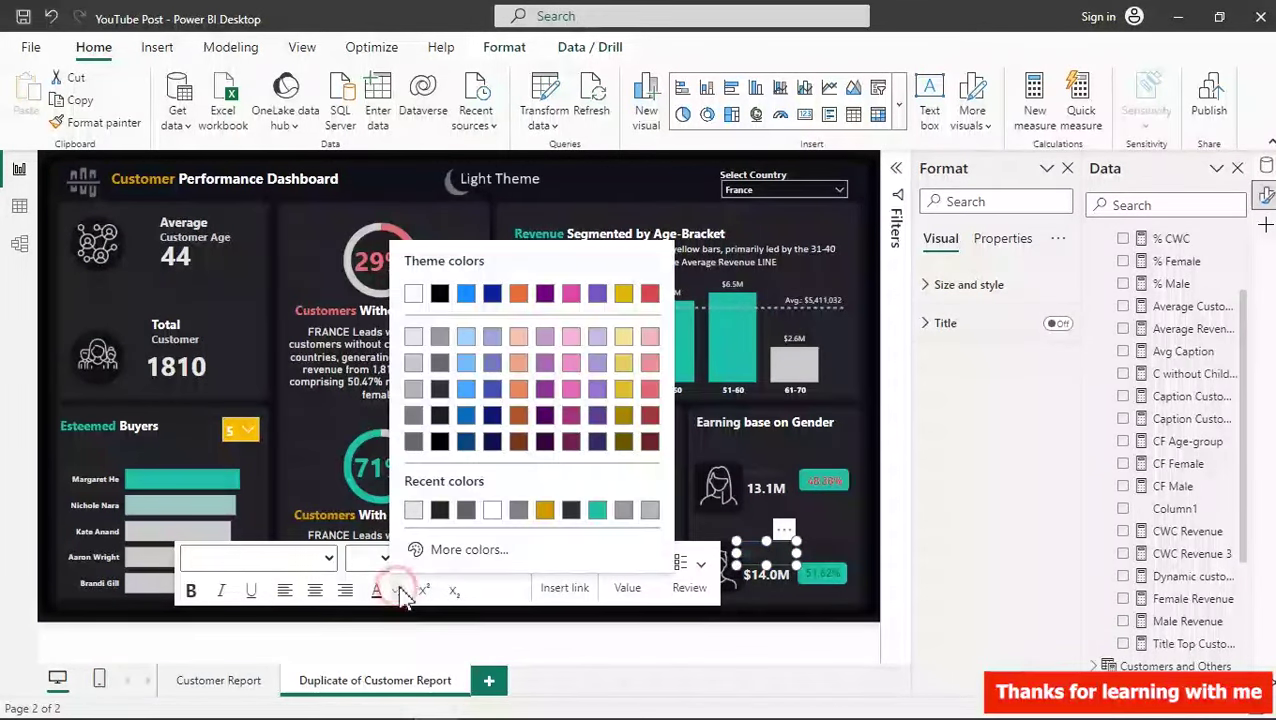
left_click(413, 336)
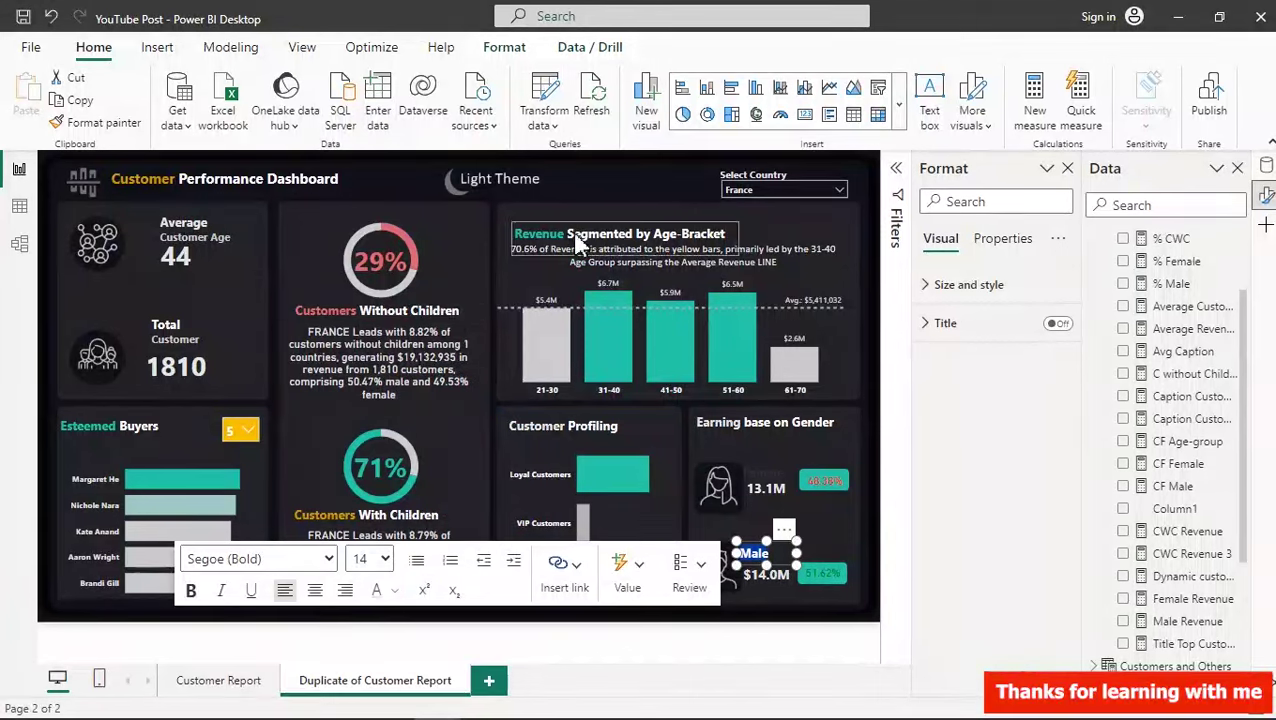
left_click(632, 193)
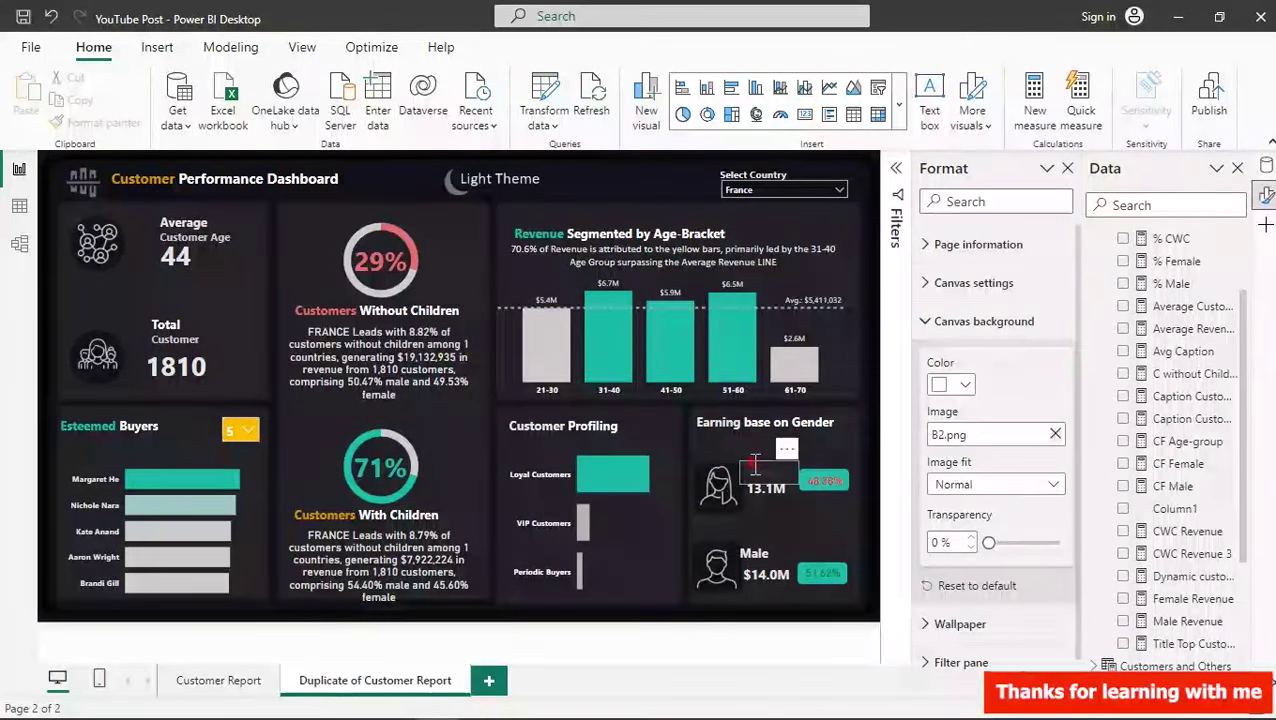
- Recolor the Female label above its revenue value white
left_click(757, 481)
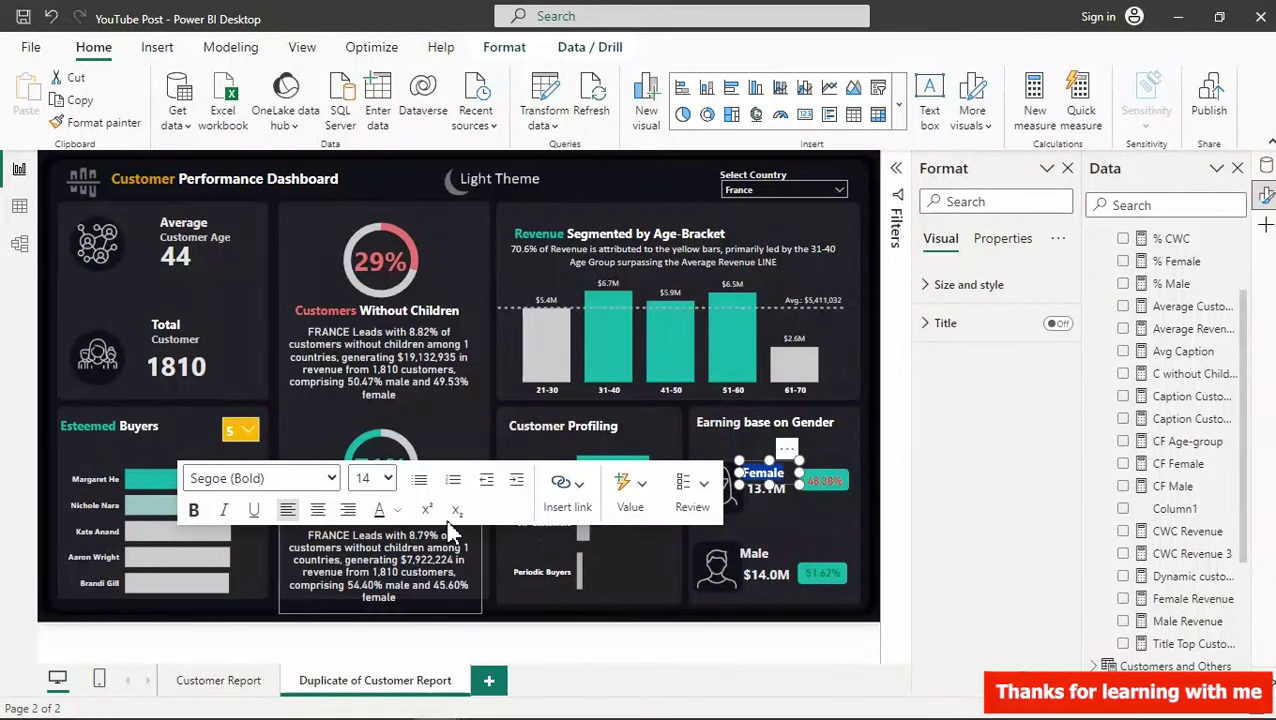
left_click(395, 510)
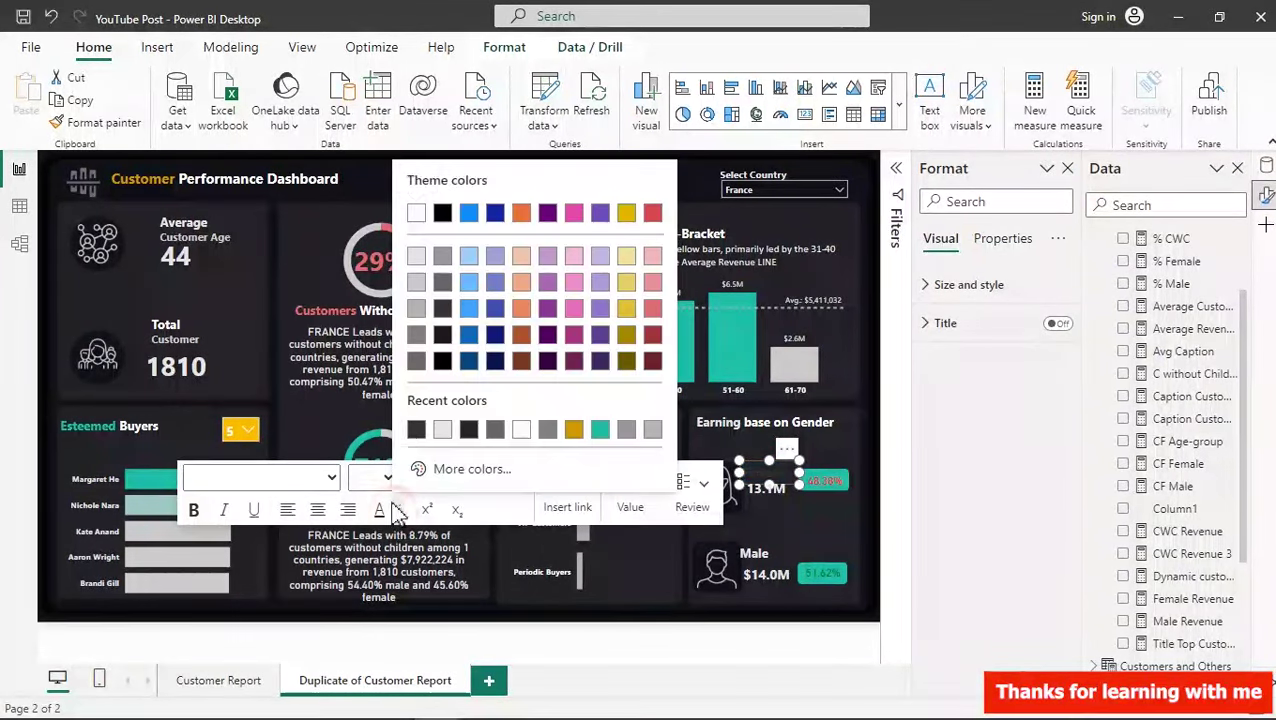
left_click(416, 213)
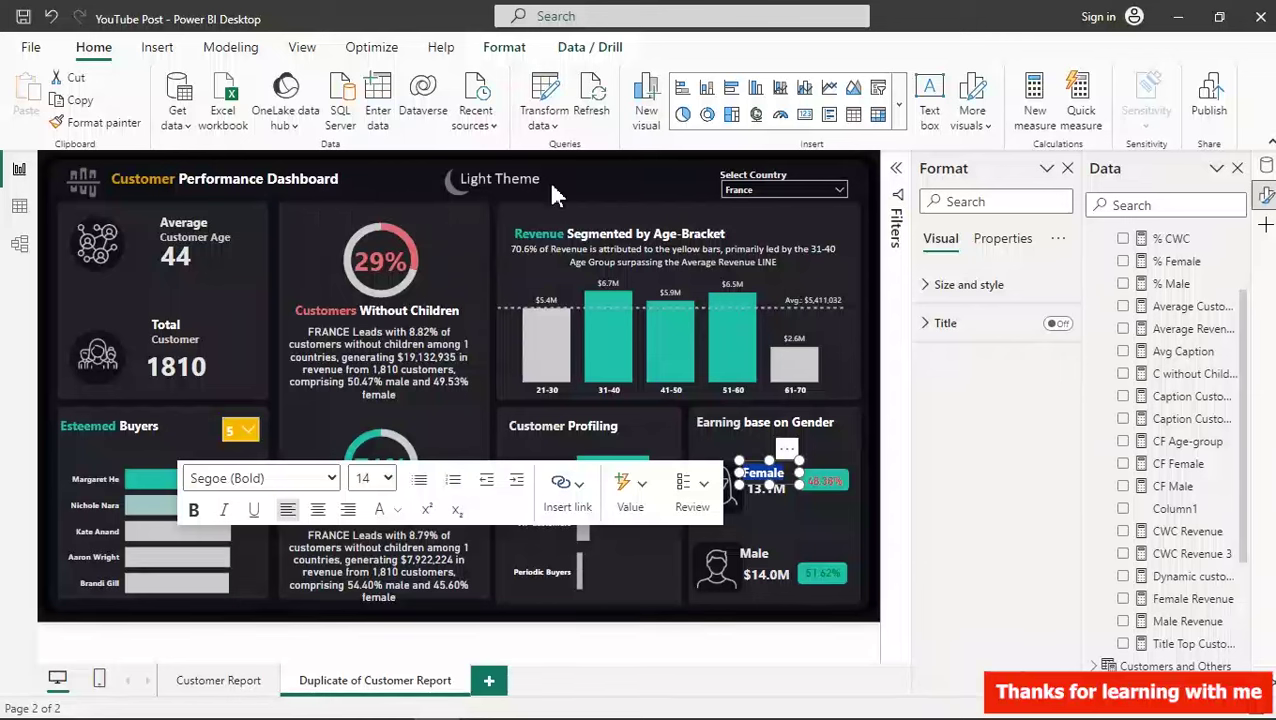
left_click(609, 178)
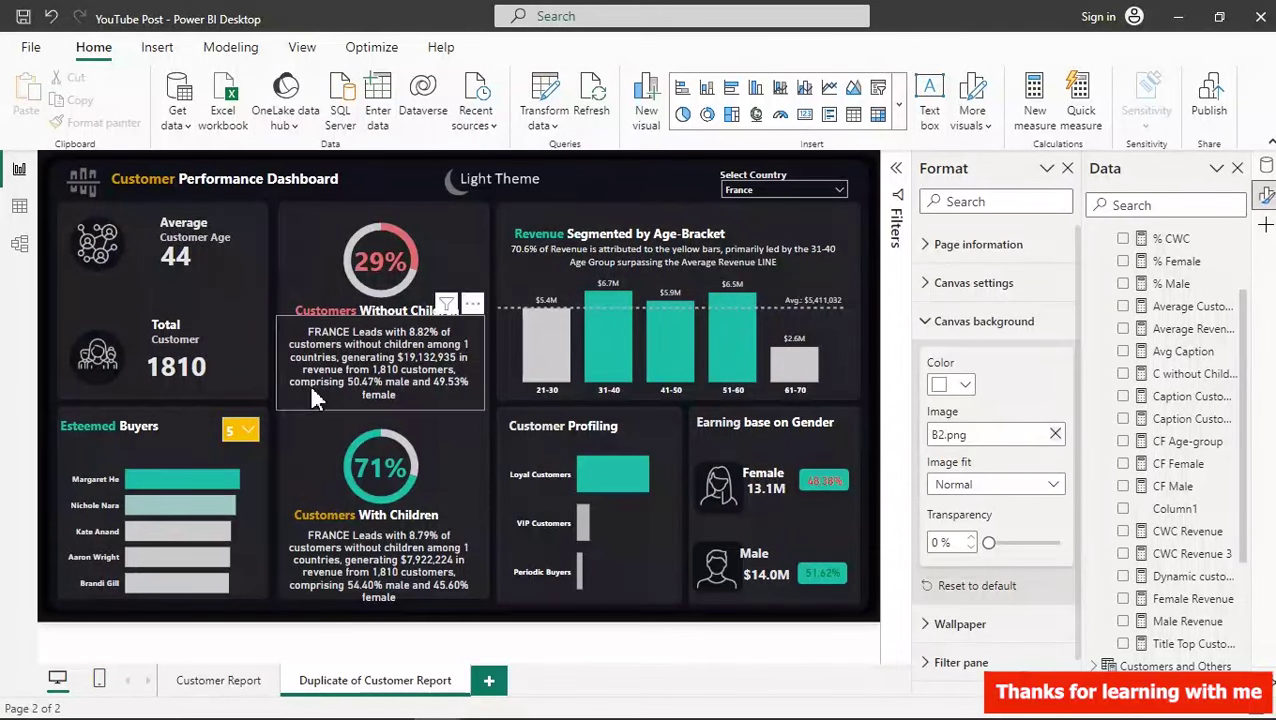
- Set the background of the Esteemed Buyers number slicer to the recent teal
left_click(262, 433)
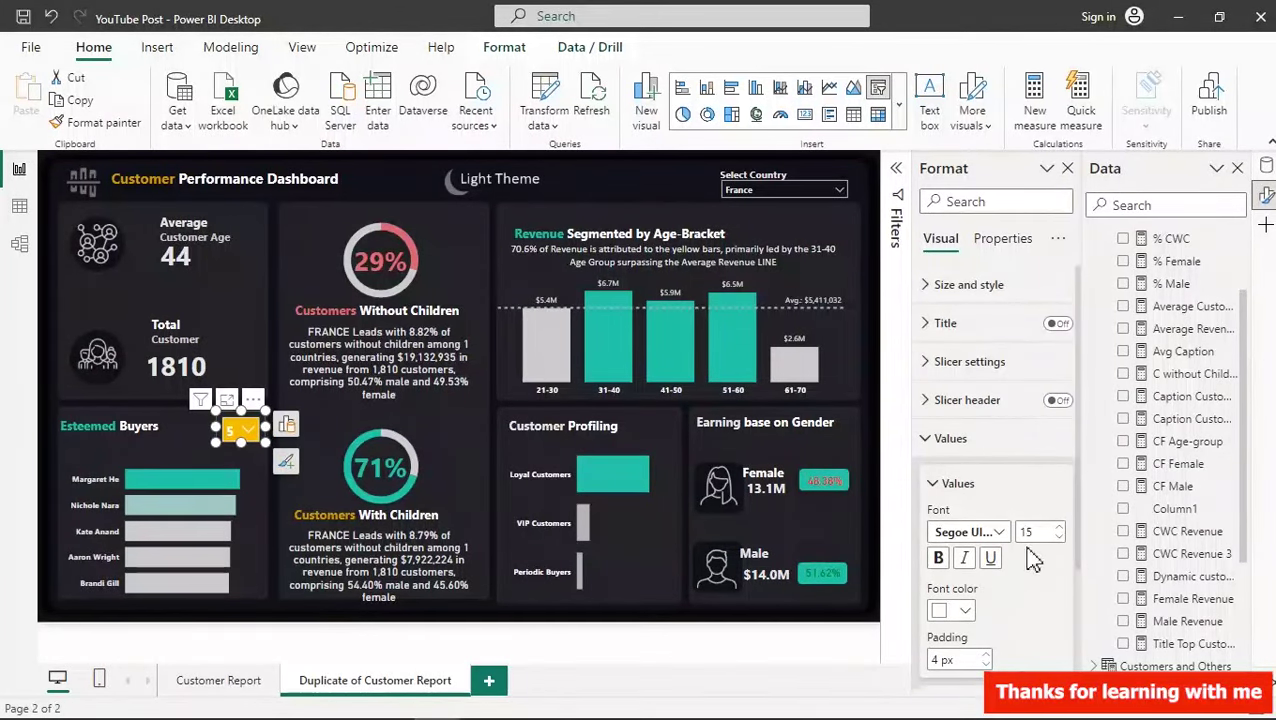
scroll(1078, 510, "down", 3)
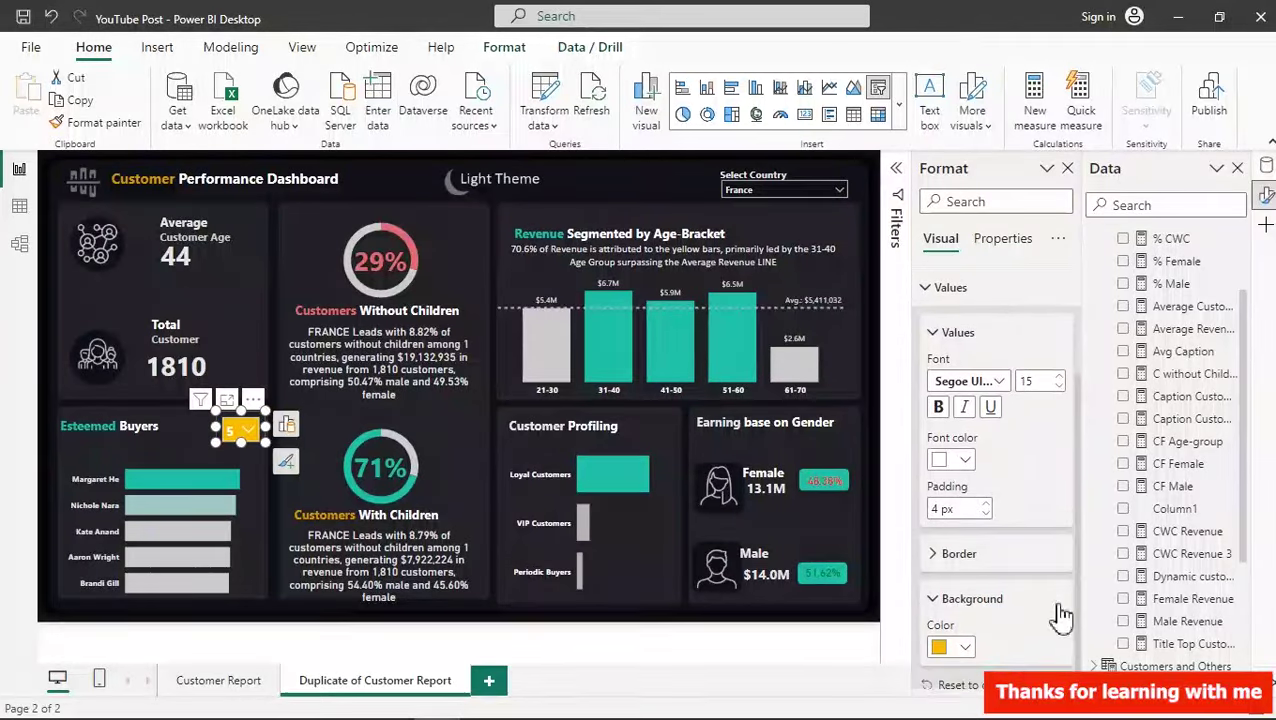
left_click(966, 633)
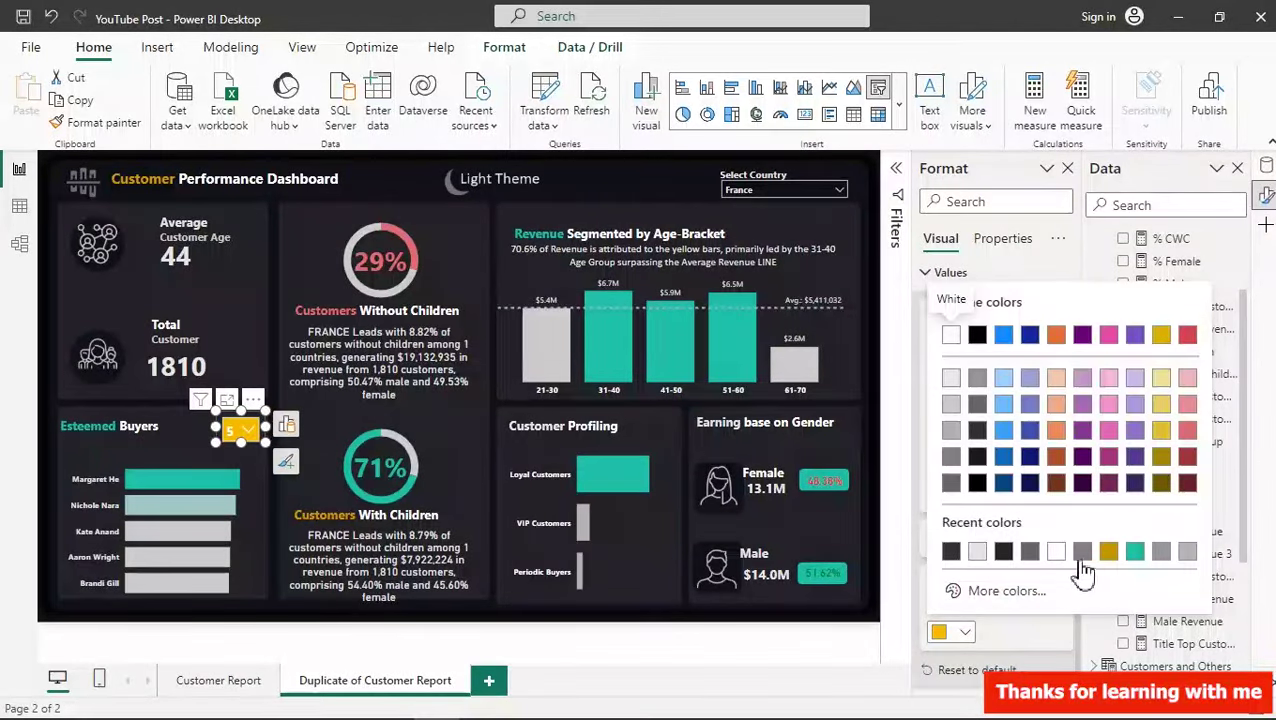
left_click(1136, 553)
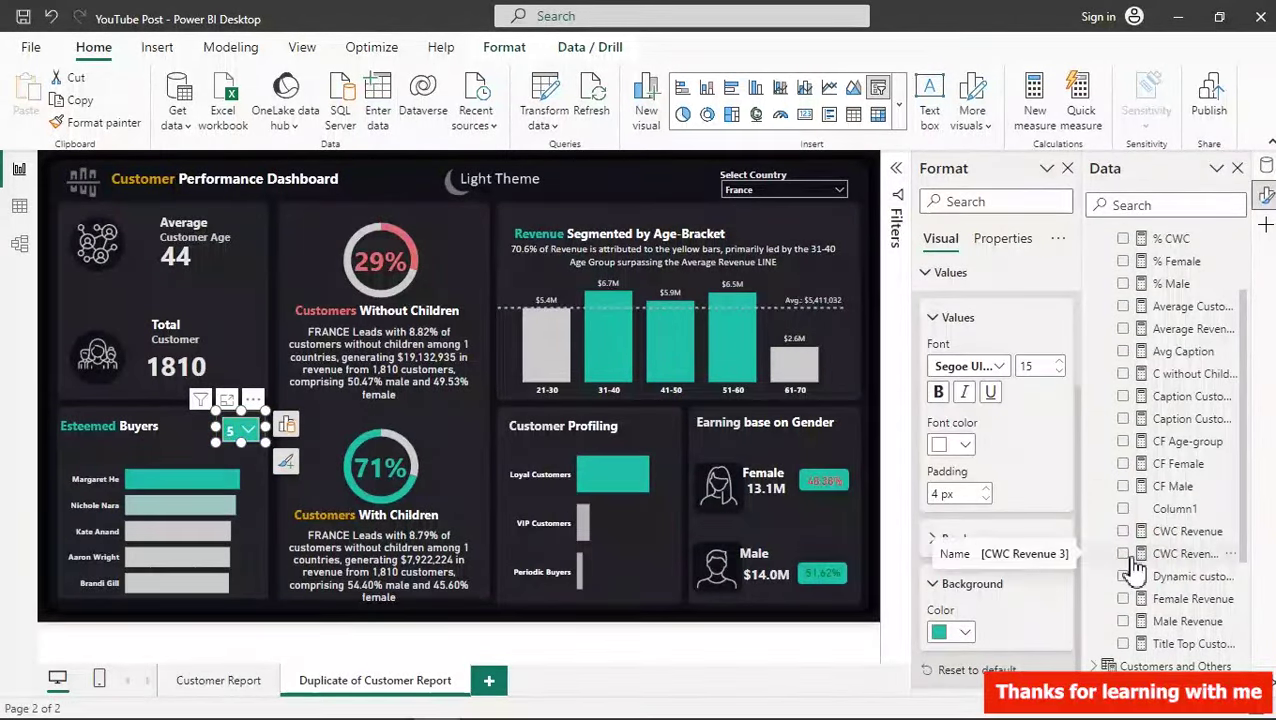
- Recolor "Customer" in the Customer Performance Dashboard title with the recent teal
left_click(178, 180)
left_click_drag(178, 180, 145, 180)
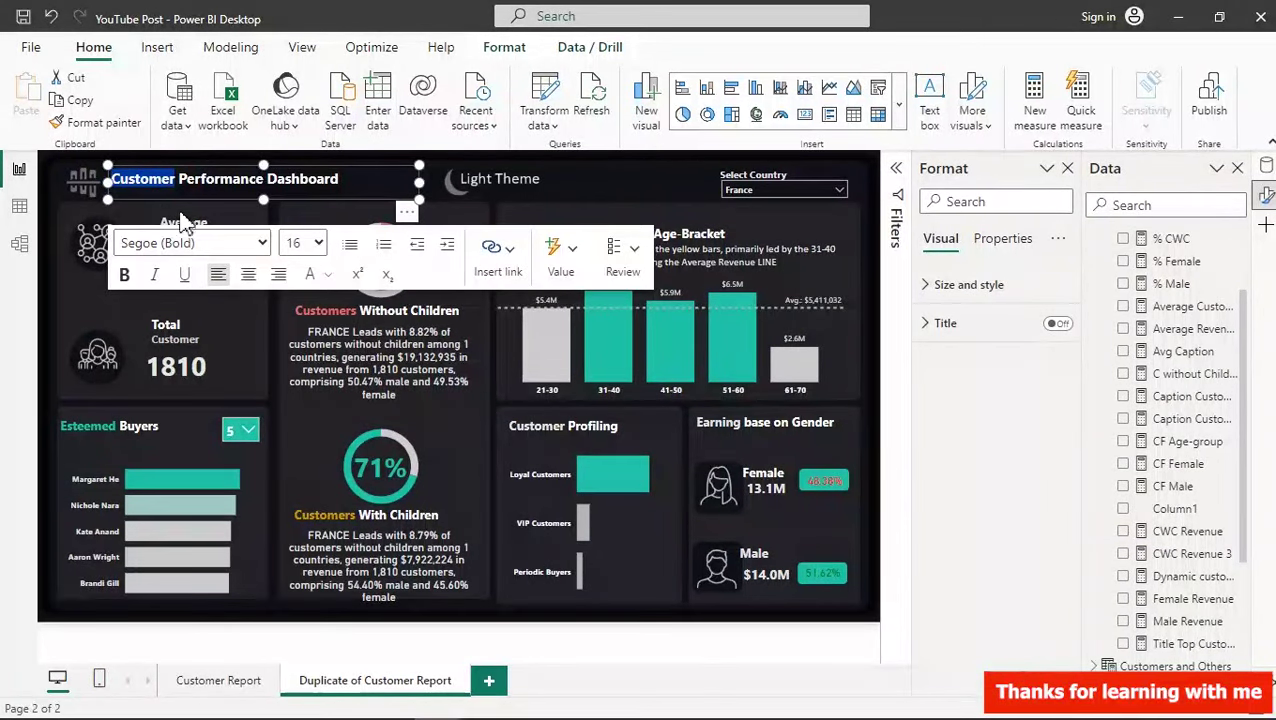
left_click(326, 274)
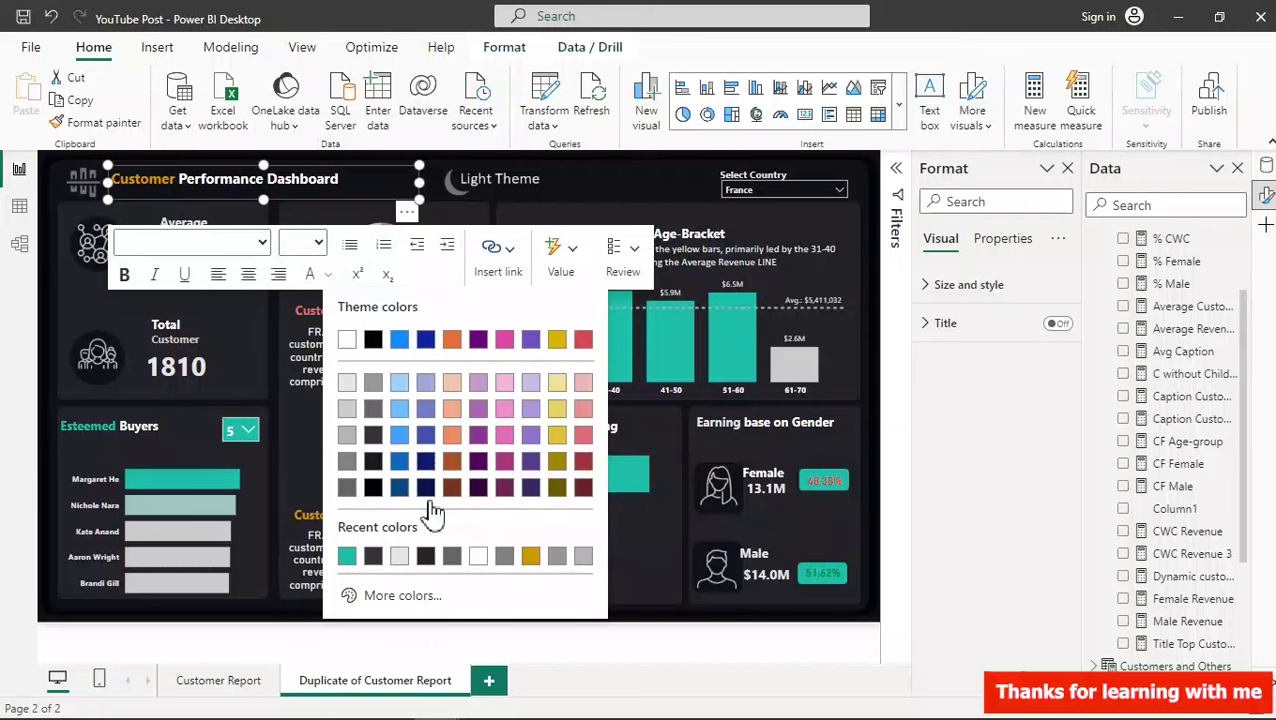
left_click(347, 557)
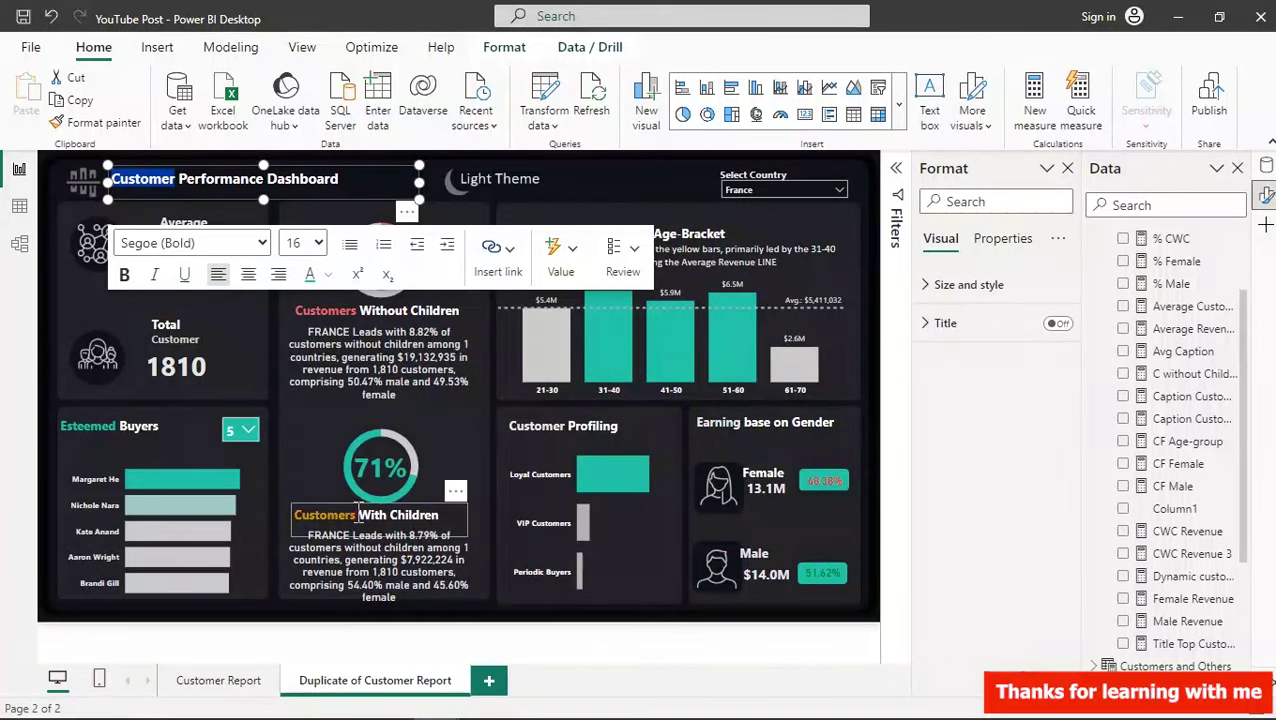
- Recolor "Customers" in the Customers With Children heading with the recent teal
left_click(361, 515)
left_click_drag(320, 516, 297, 518)
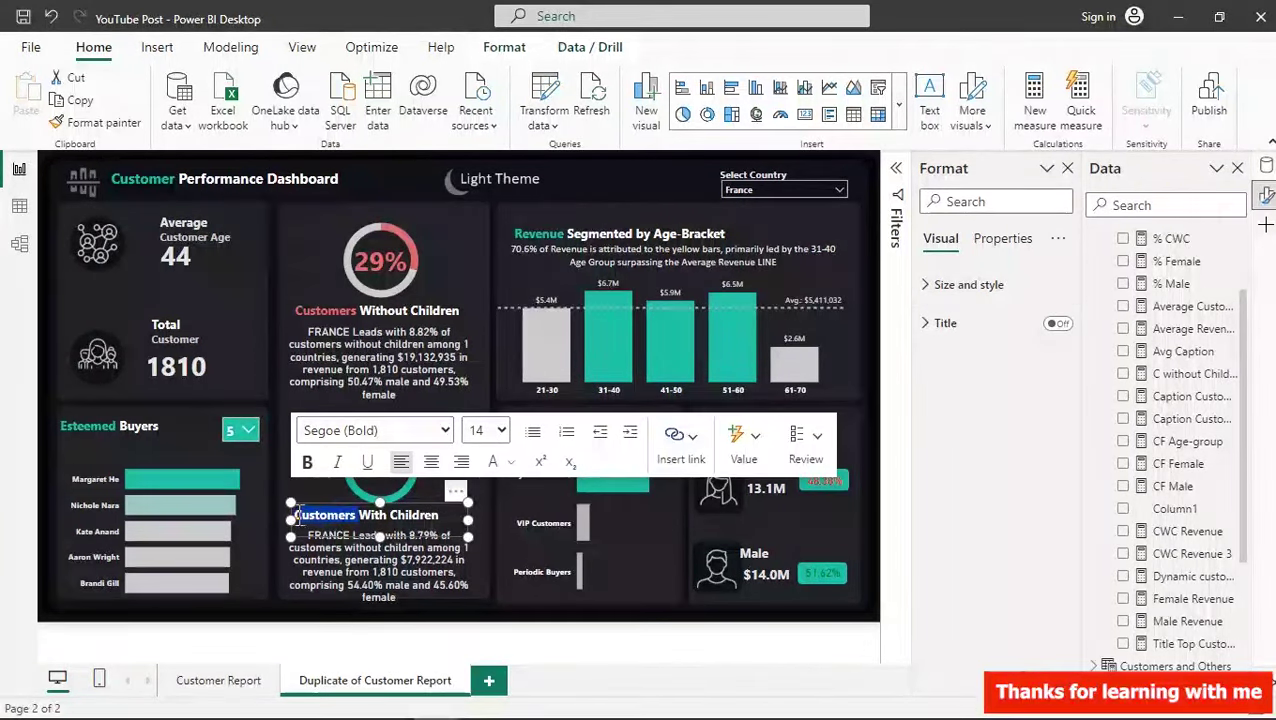
left_click(512, 462)
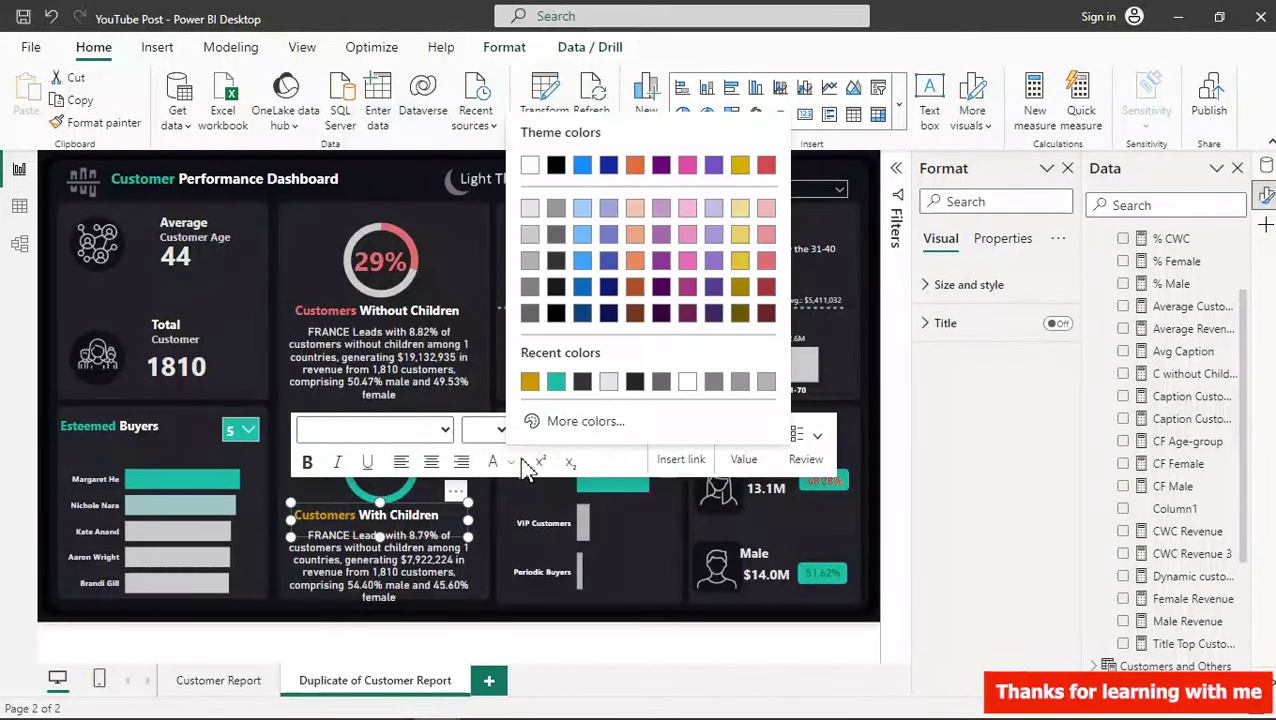
left_click(556, 381)
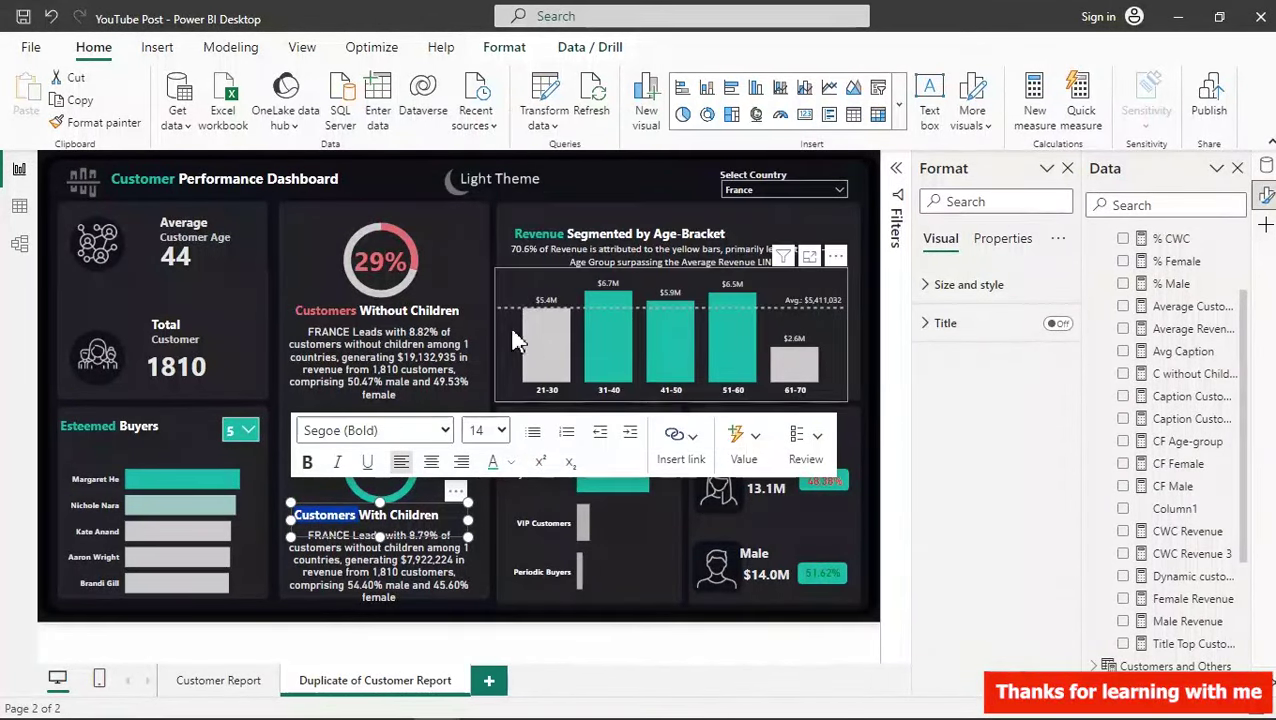
left_click(629, 182)
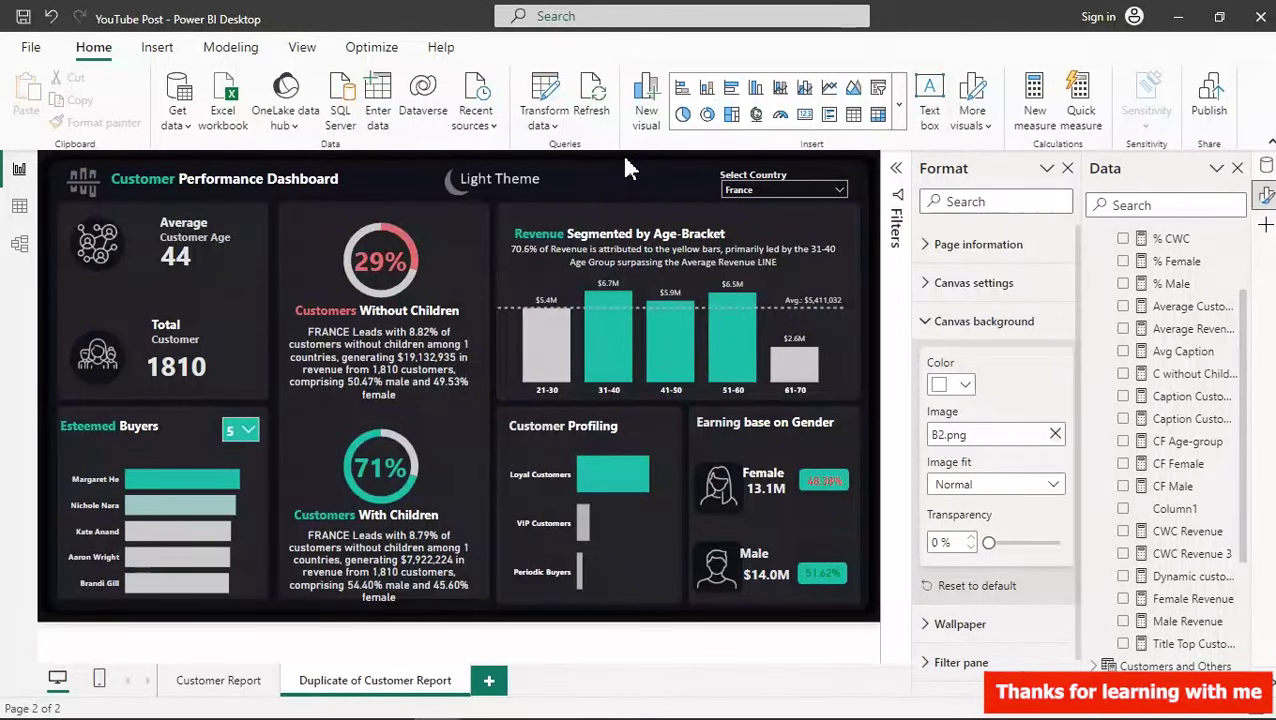
- Move the caption card under the Customers With Children heading slightly upward, closer to the heading
left_click(408, 568)
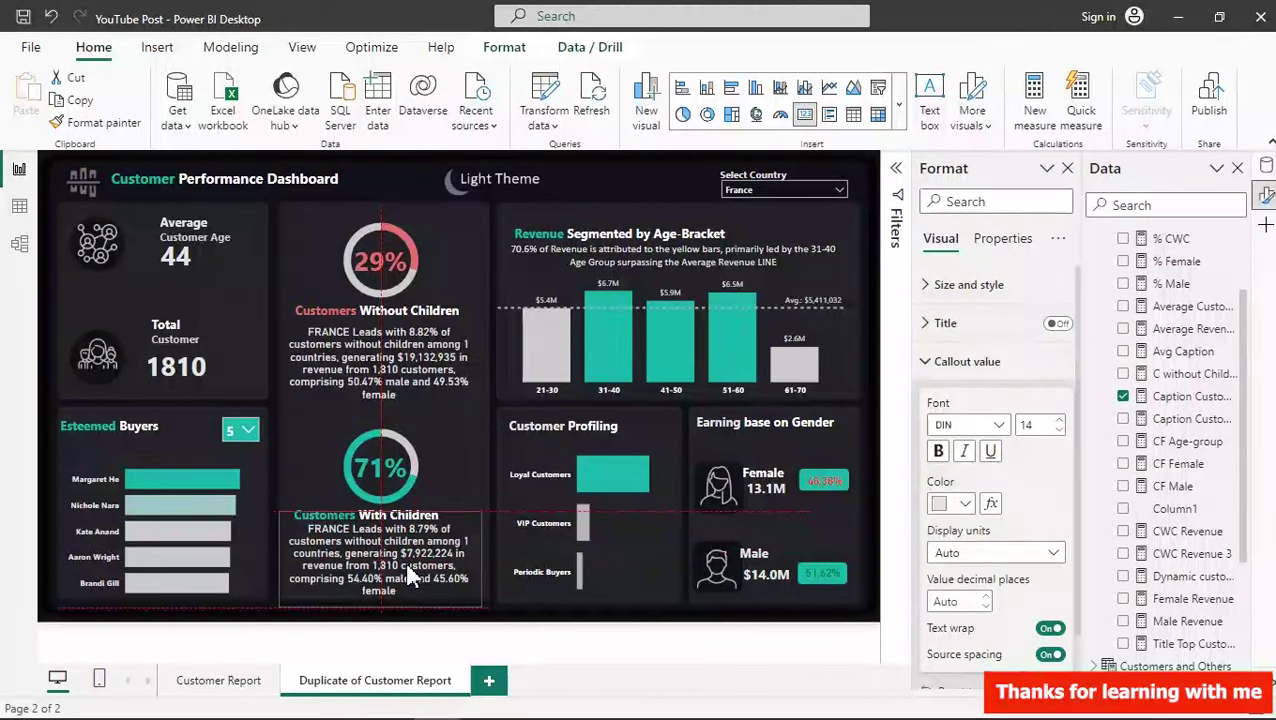
left_click(410, 576)
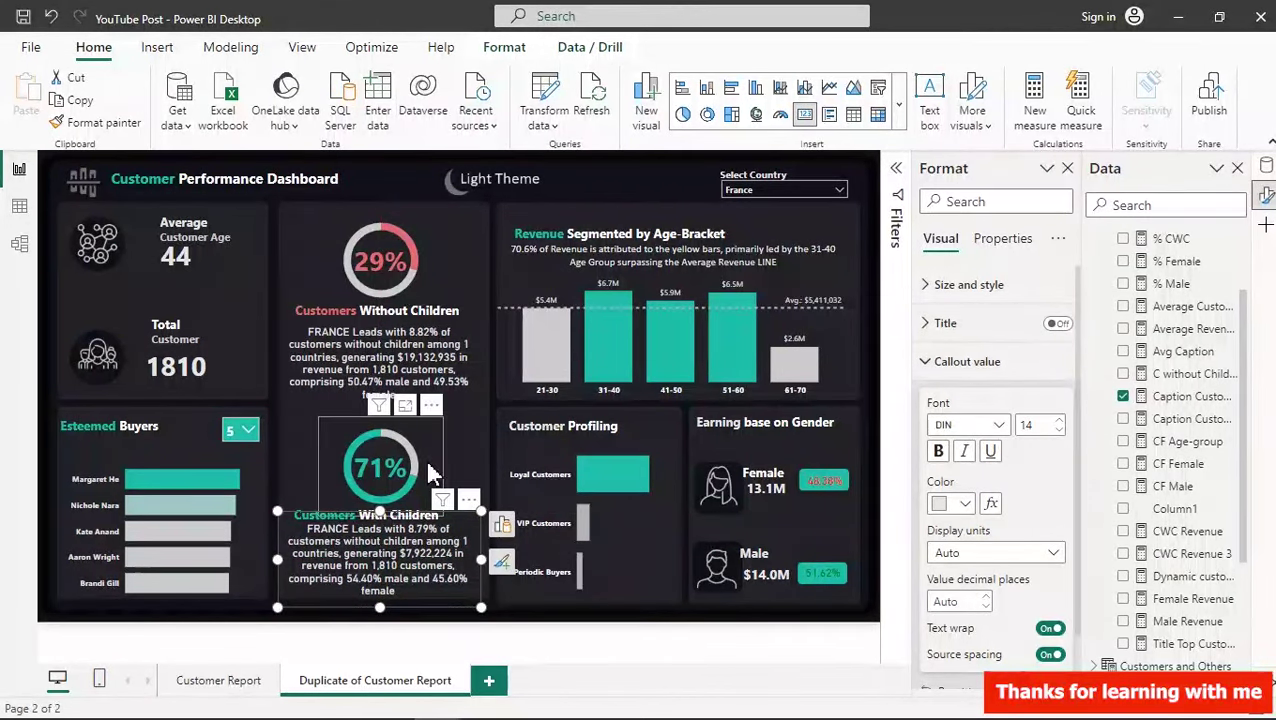
left_click(398, 176)
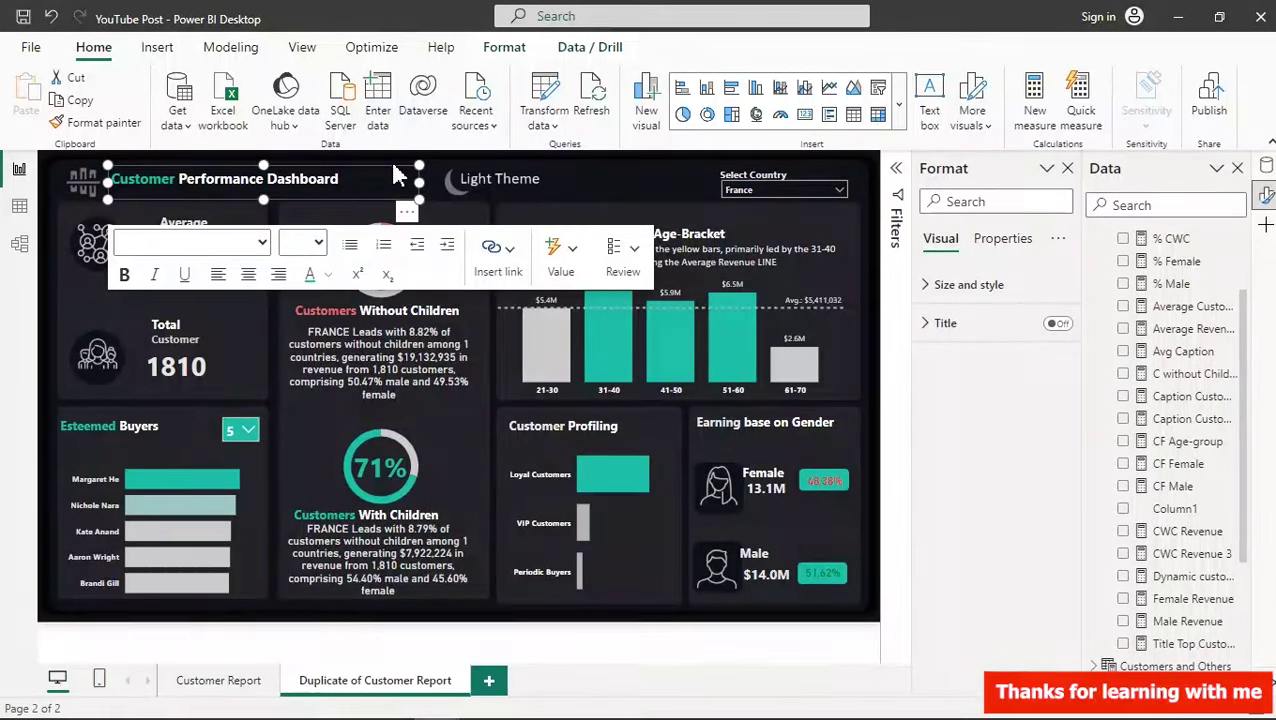
left_click(634, 181)
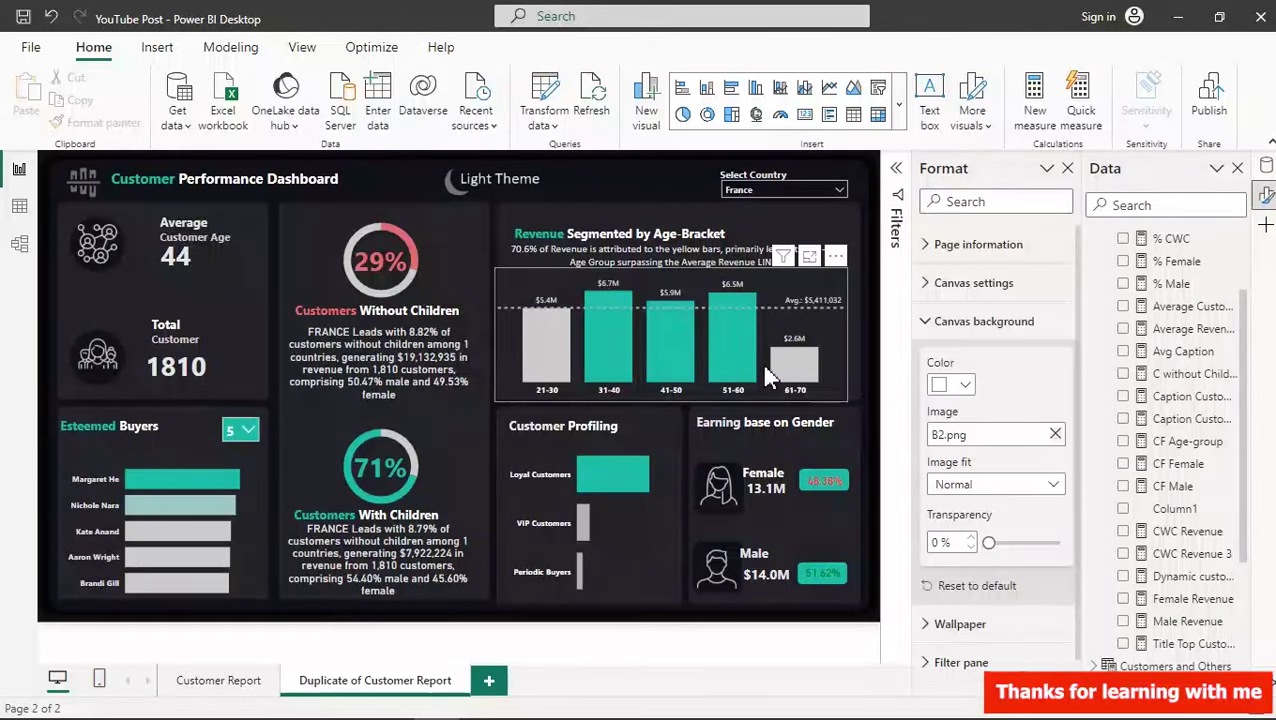